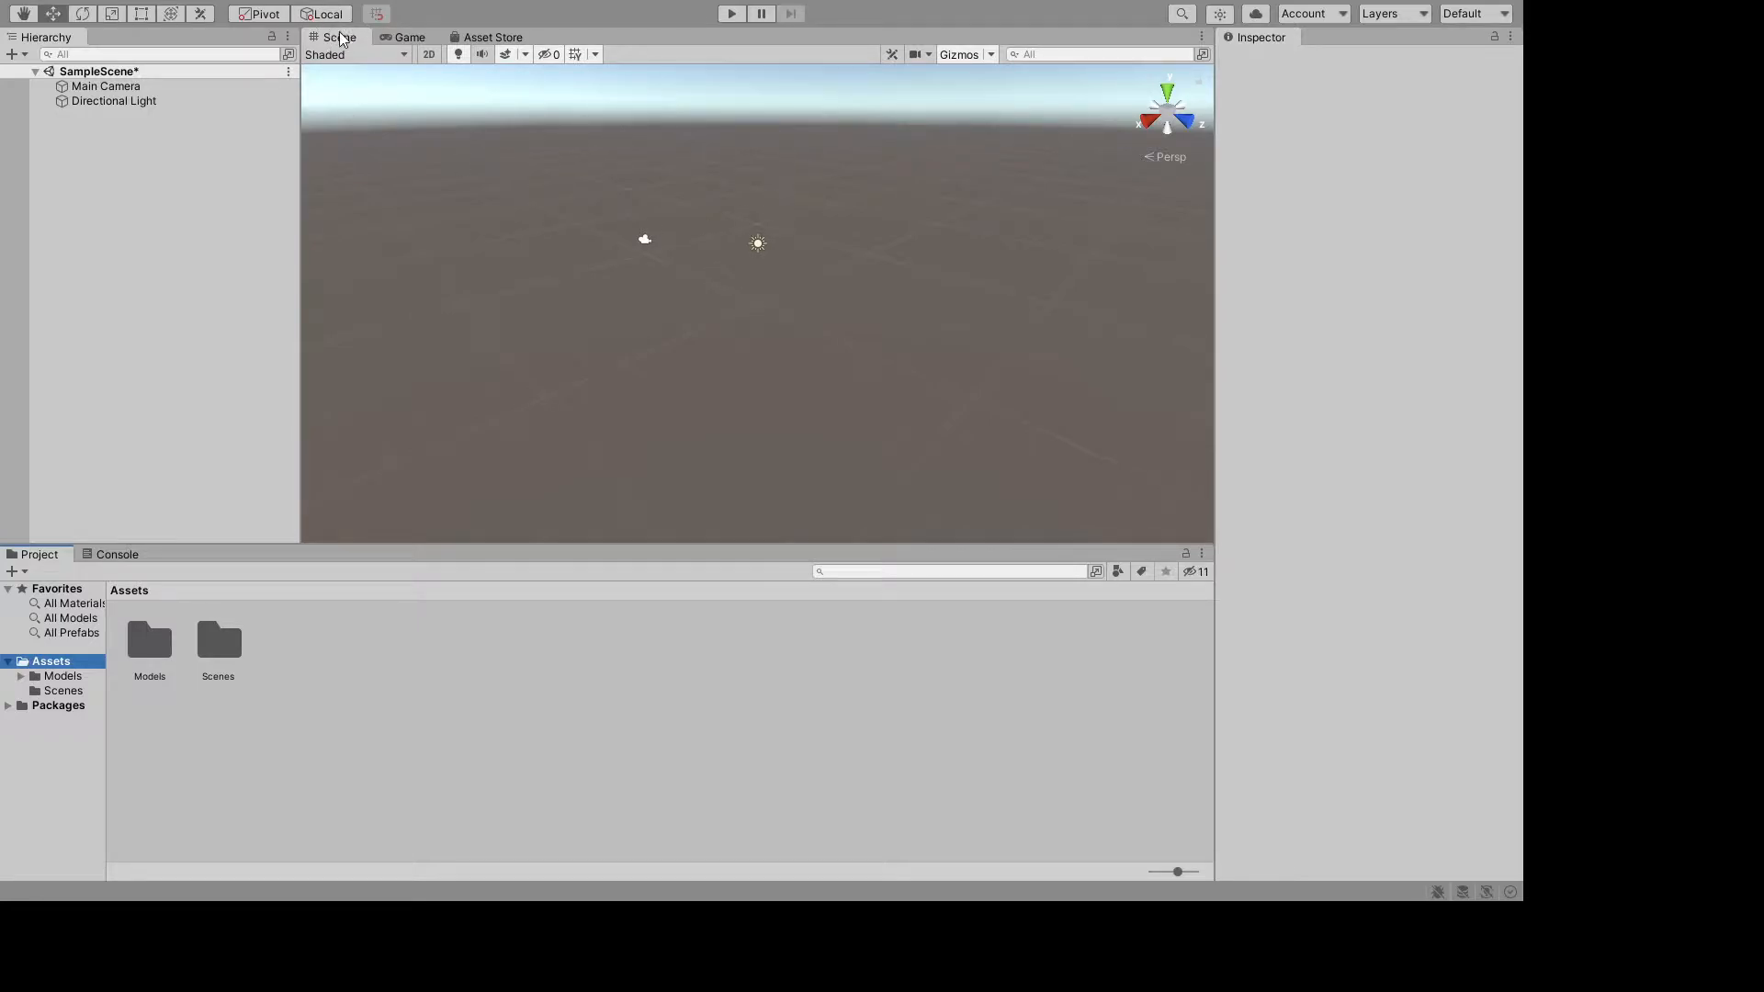
- Orbit, zoom and pan the Scene view to examine the empty scene around the main camera and directional light
{"action": "left_click_drag", "start_coordinate": [813, 267], "coordinate": [873, 221], "text": "alt"}
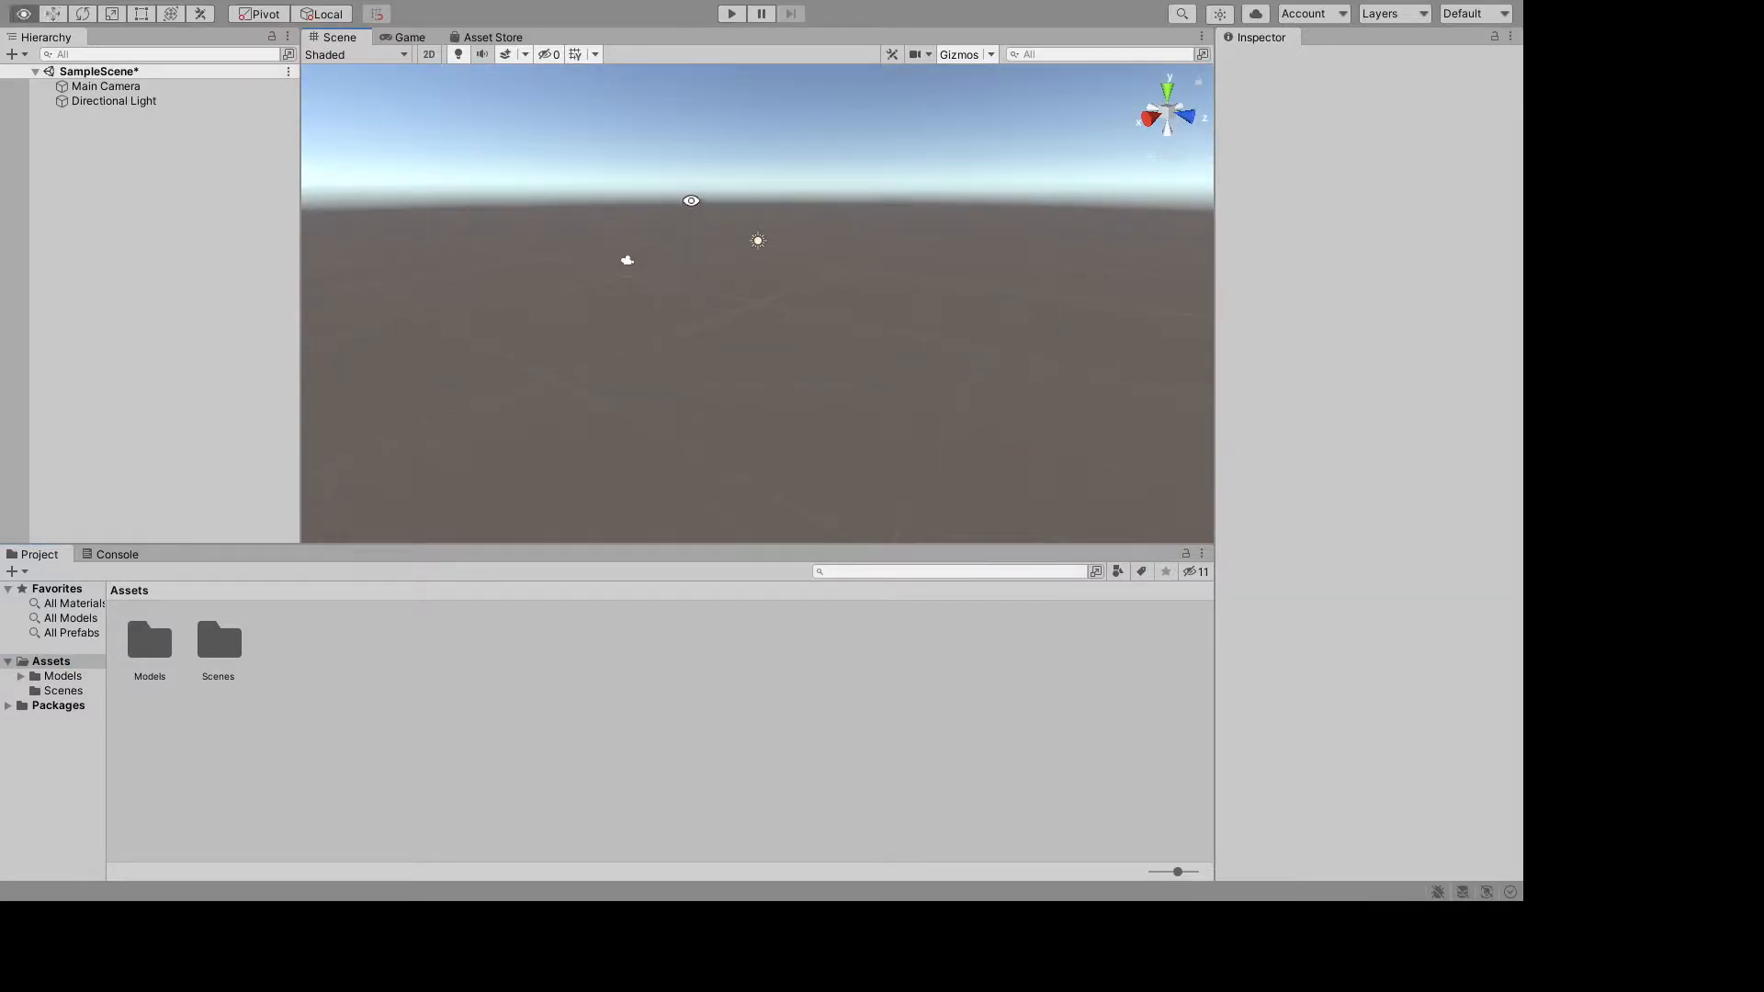
{"action": "left_click_drag", "start_coordinate": [724, 190], "coordinate": [847, 263], "text": "alt"}
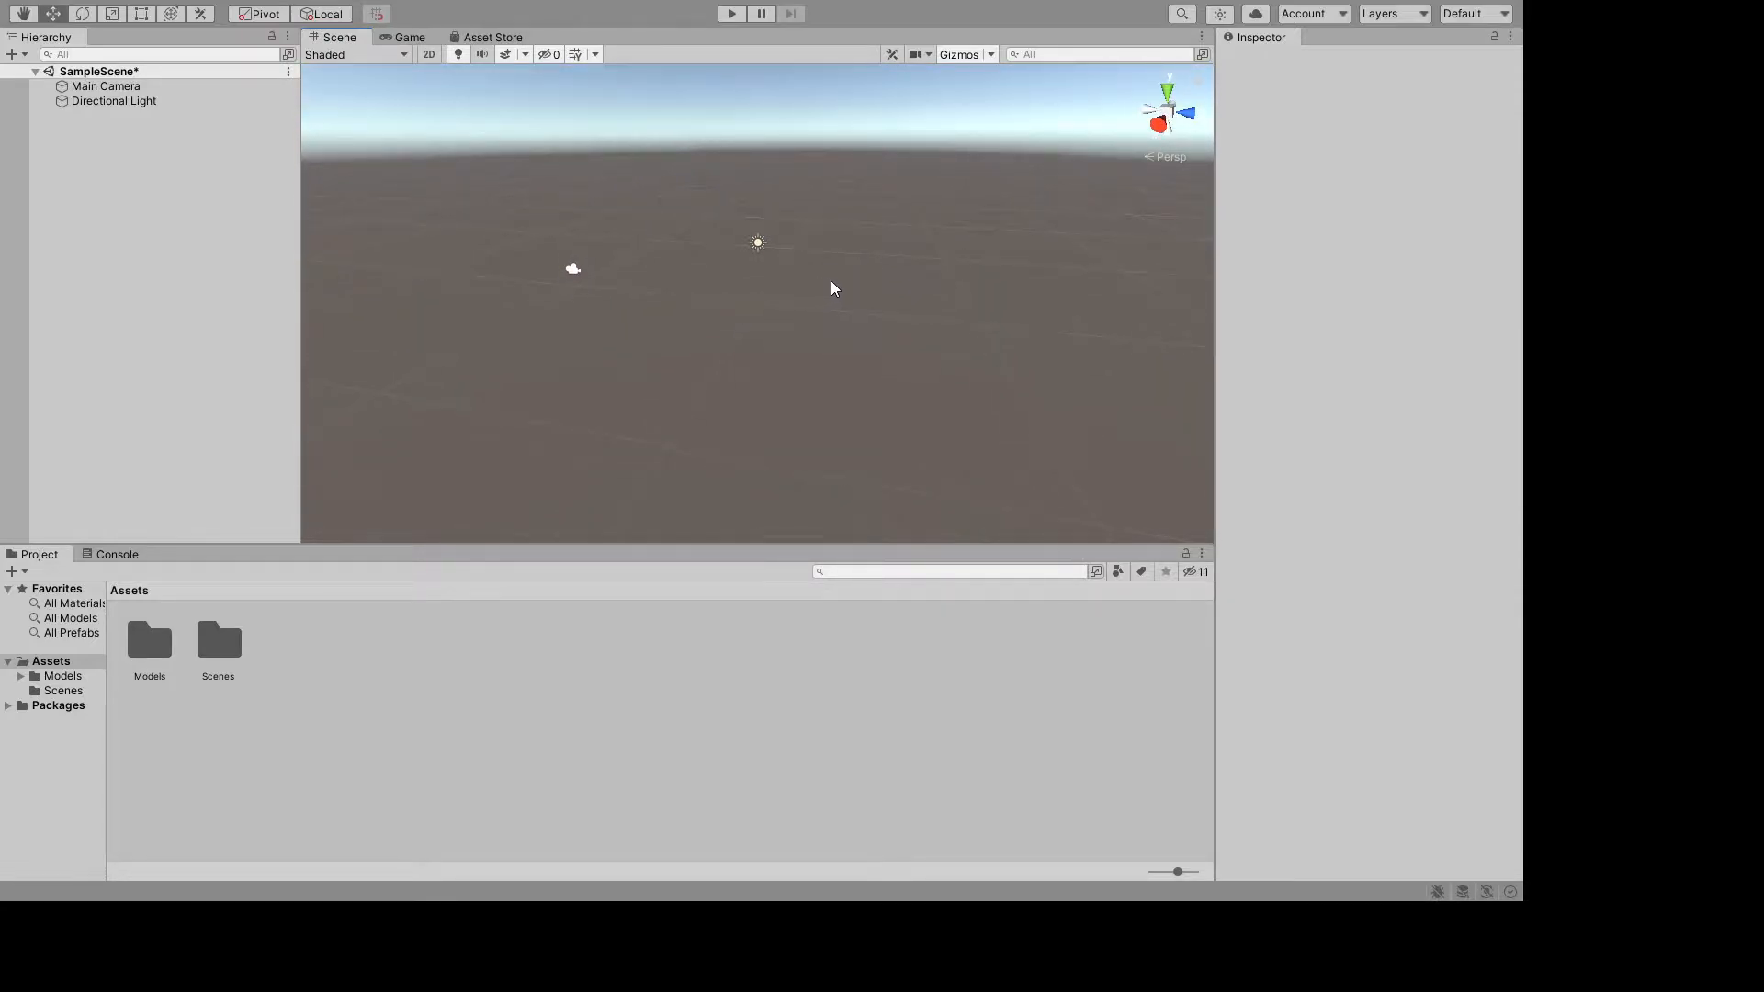
{"action": "left_click_drag", "start_coordinate": [830, 287], "coordinate": [820, 227], "text": "alt"}
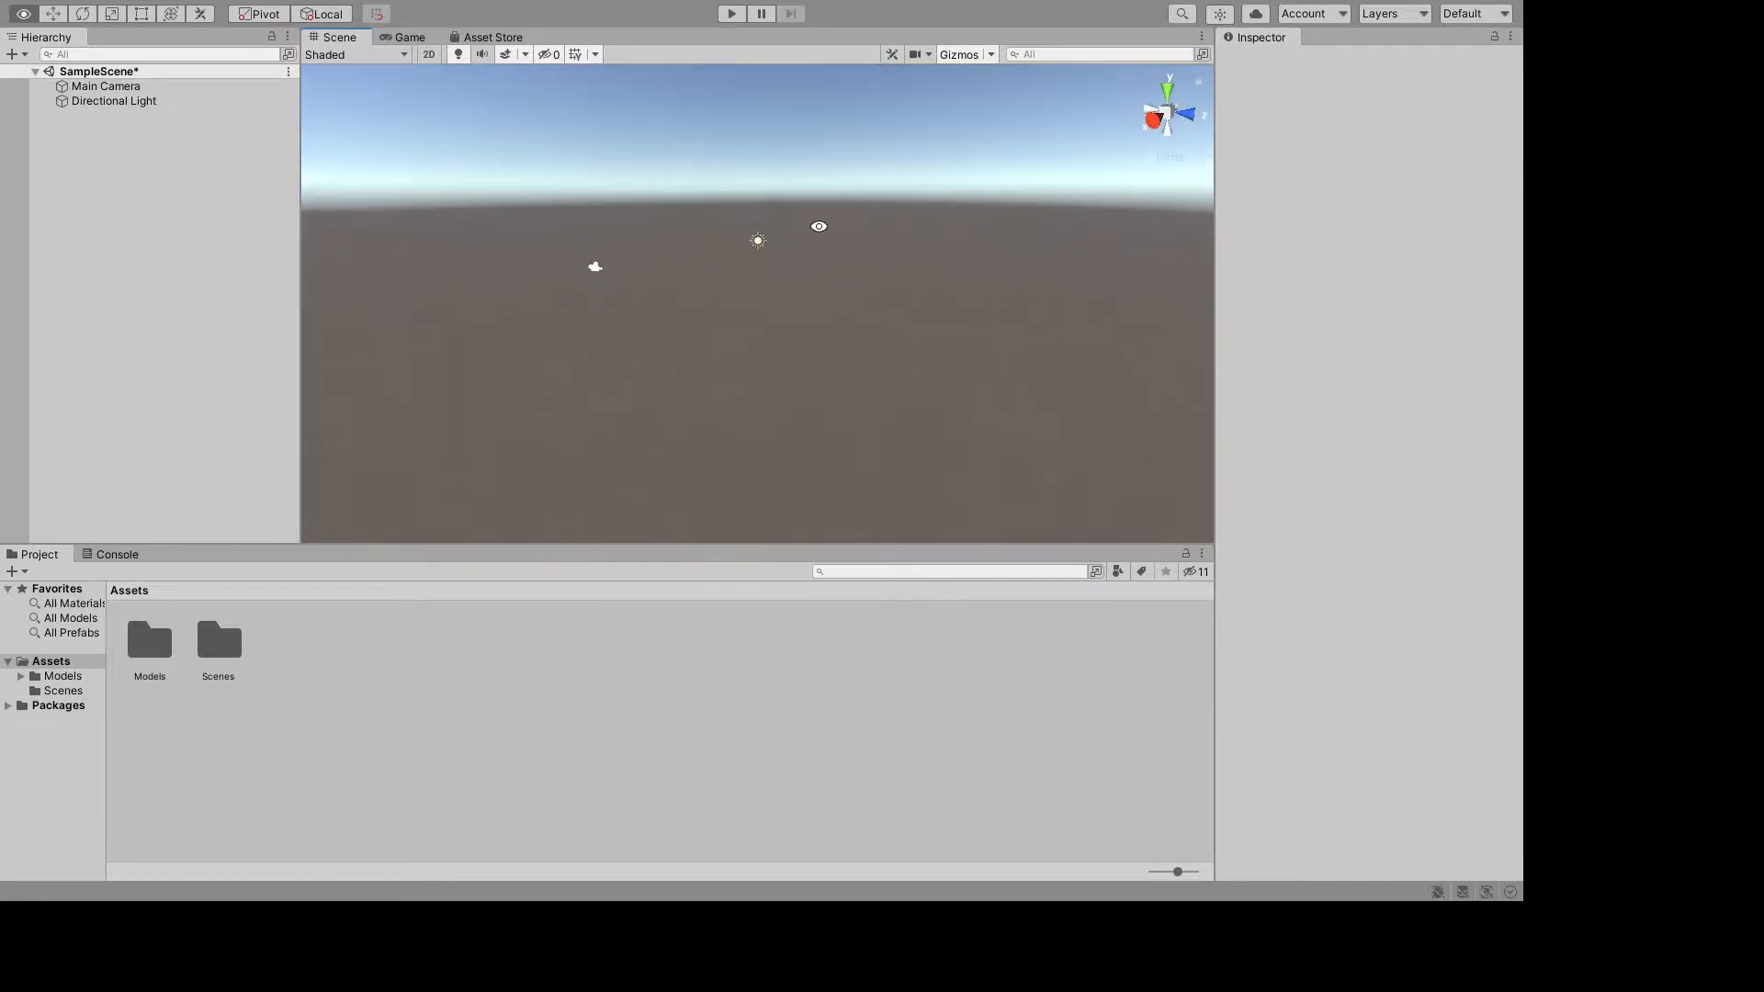
{"action": "right_click_drag", "start_coordinate": [819, 227], "coordinate": [858, 178], "text": "alt"}
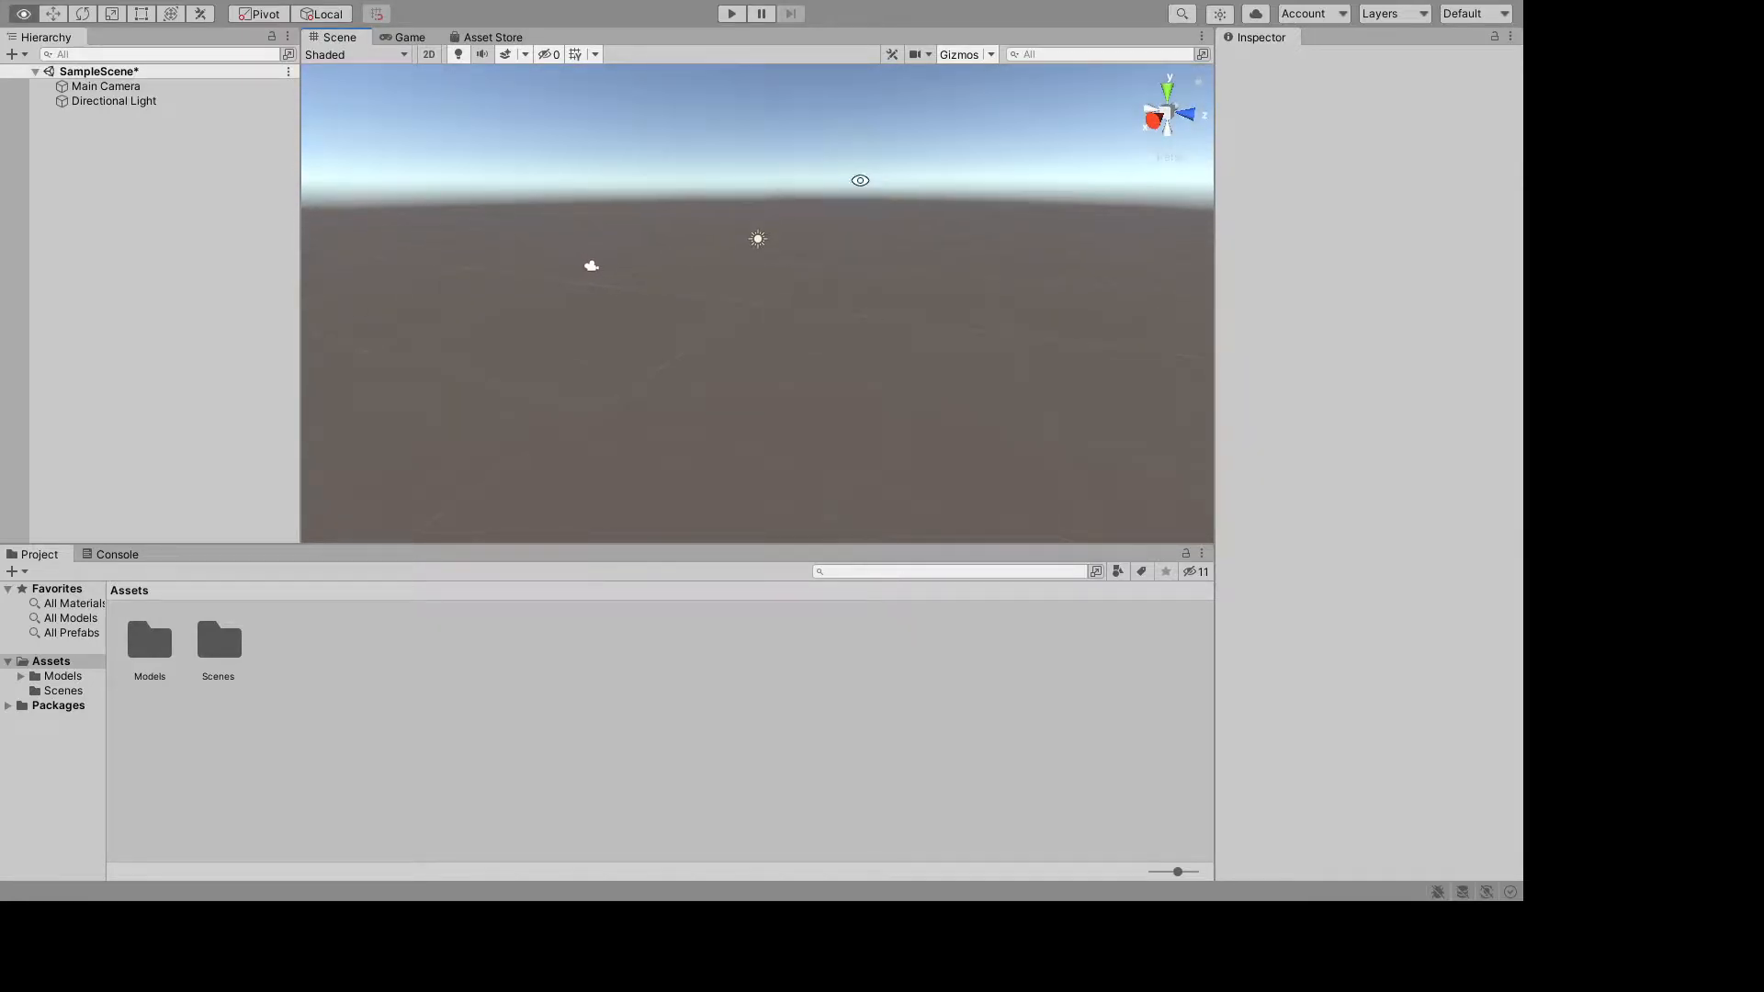
{"action": "left_click_drag", "start_coordinate": [858, 177], "coordinate": [731, 246], "text": "alt"}
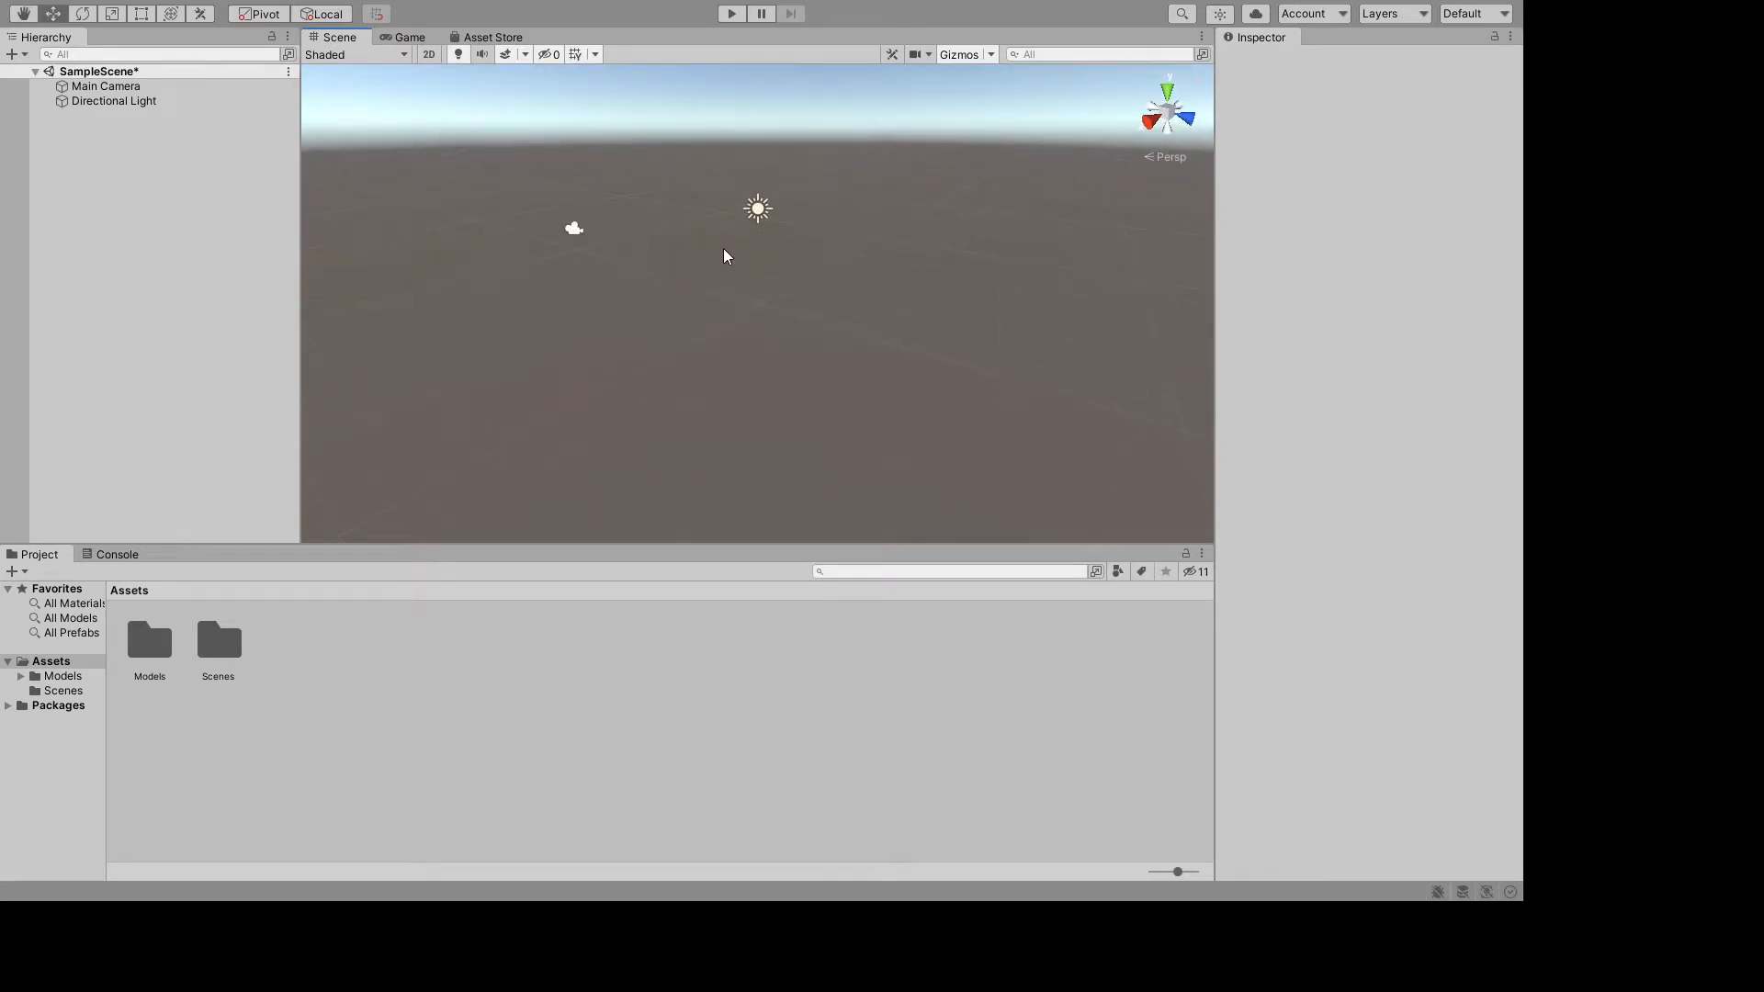
{"action": "scroll", "coordinate": [724, 248], "scroll_direction": "up", "scroll_amount": 5}
{"action": "scroll", "coordinate": [724, 248], "scroll_direction": "down", "scroll_amount": 10}
{"action": "scroll", "coordinate": [724, 249], "scroll_direction": "up", "scroll_amount": 3}
{"action": "scroll", "coordinate": [718, 231], "scroll_direction": "up", "scroll_amount": 3}
{"action": "scroll", "coordinate": [718, 231], "scroll_direction": "down", "scroll_amount": 3}
{"action": "scroll", "coordinate": [717, 232], "scroll_direction": "up", "scroll_amount": 1}
{"action": "scroll", "coordinate": [716, 237], "scroll_direction": "up", "scroll_amount": 3}
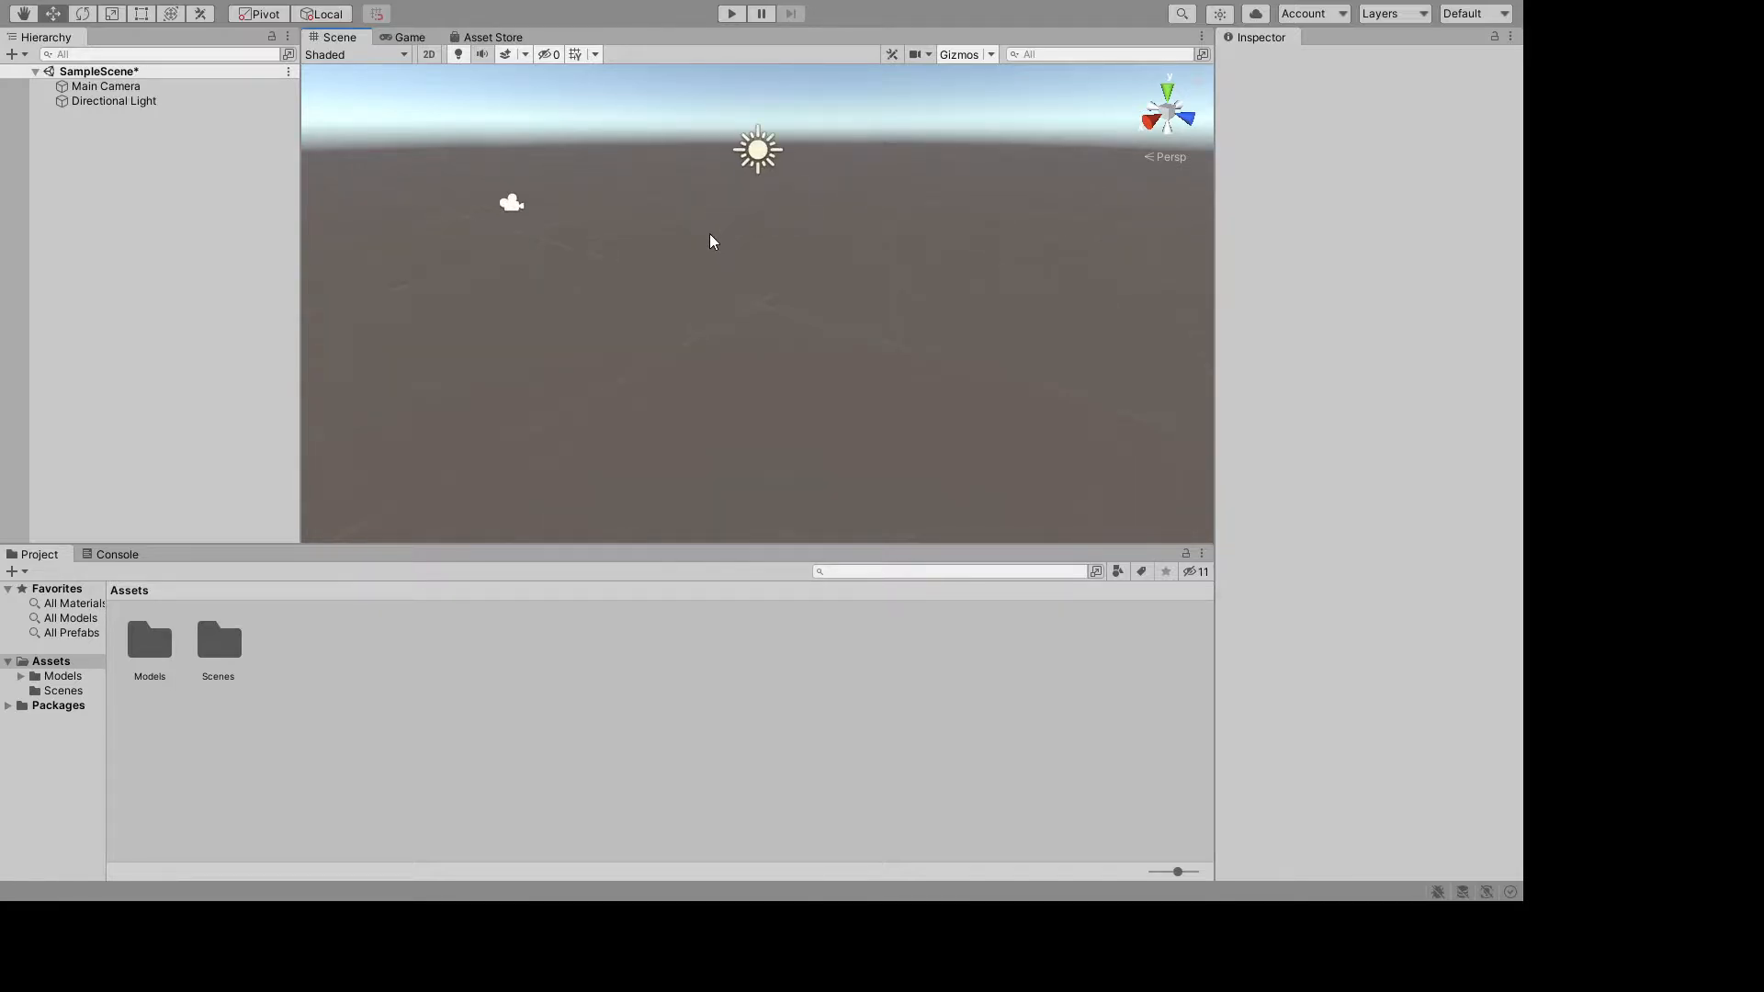
{"action": "scroll", "coordinate": [712, 239], "scroll_direction": "down", "scroll_amount": 4}
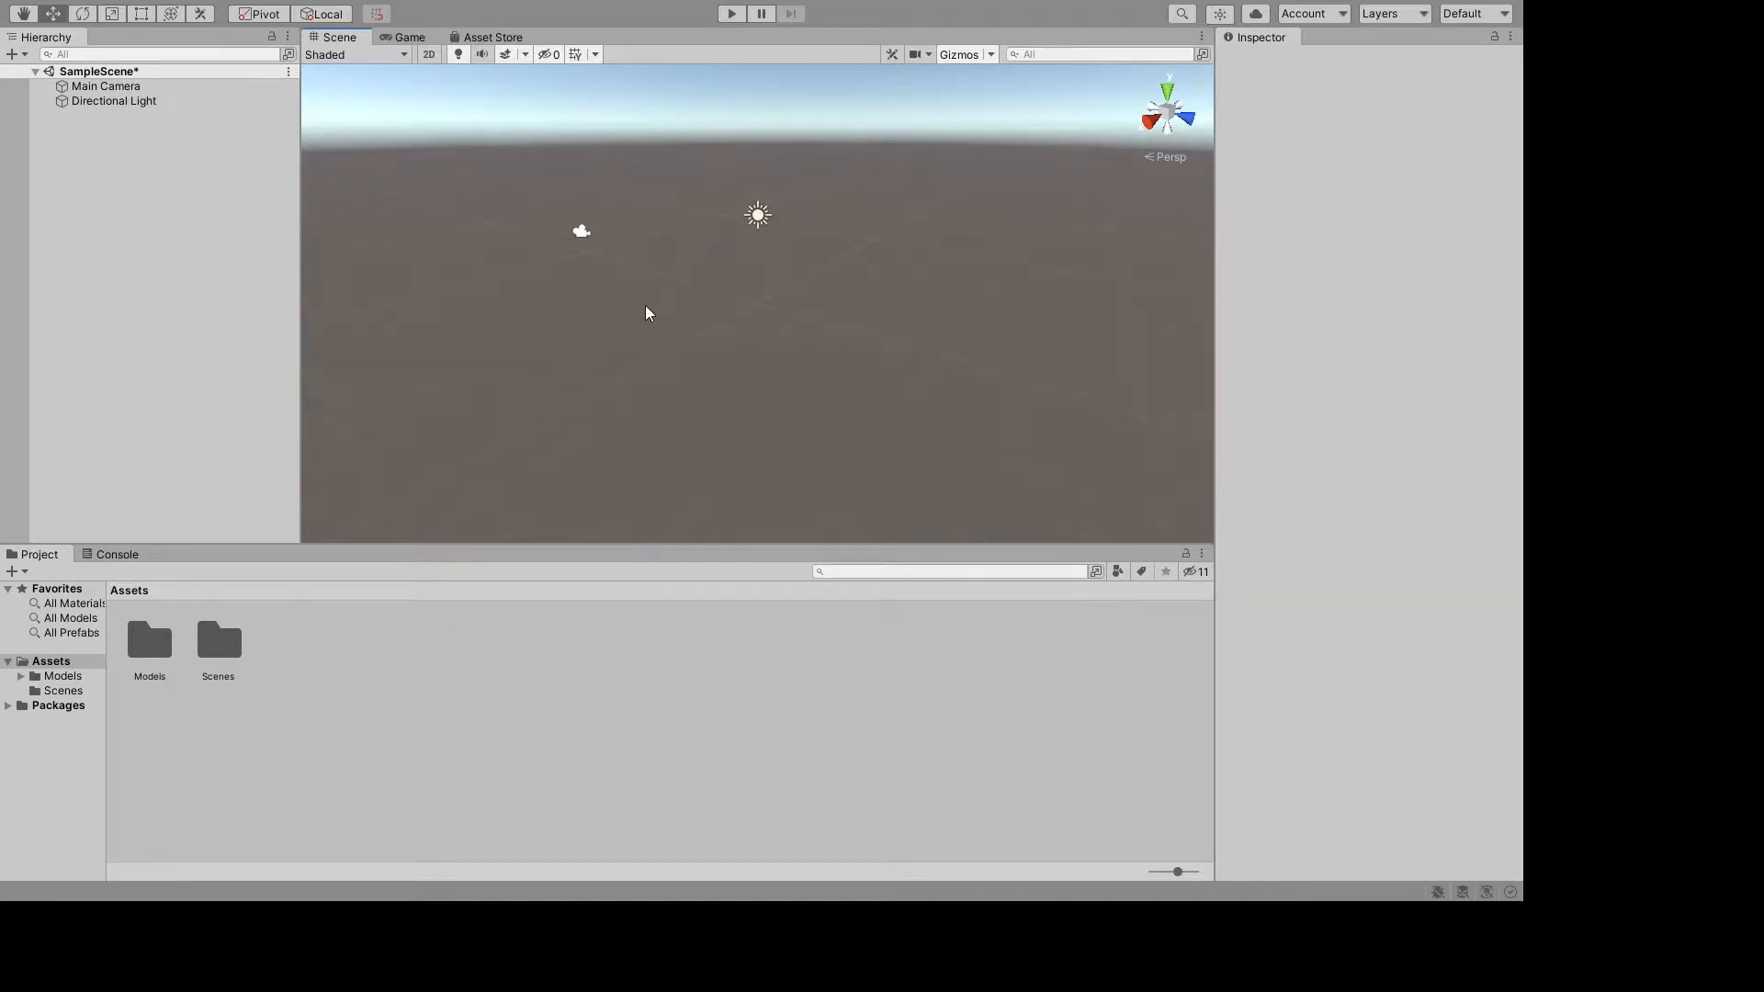
{"action": "middle_click_drag", "start_coordinate": [694, 266], "coordinate": [736, 303]}
{"action": "left_click_drag", "start_coordinate": [736, 304], "coordinate": [373, 166], "text": "alt"}
{"action": "left_click", "coordinate": [945, 305]}
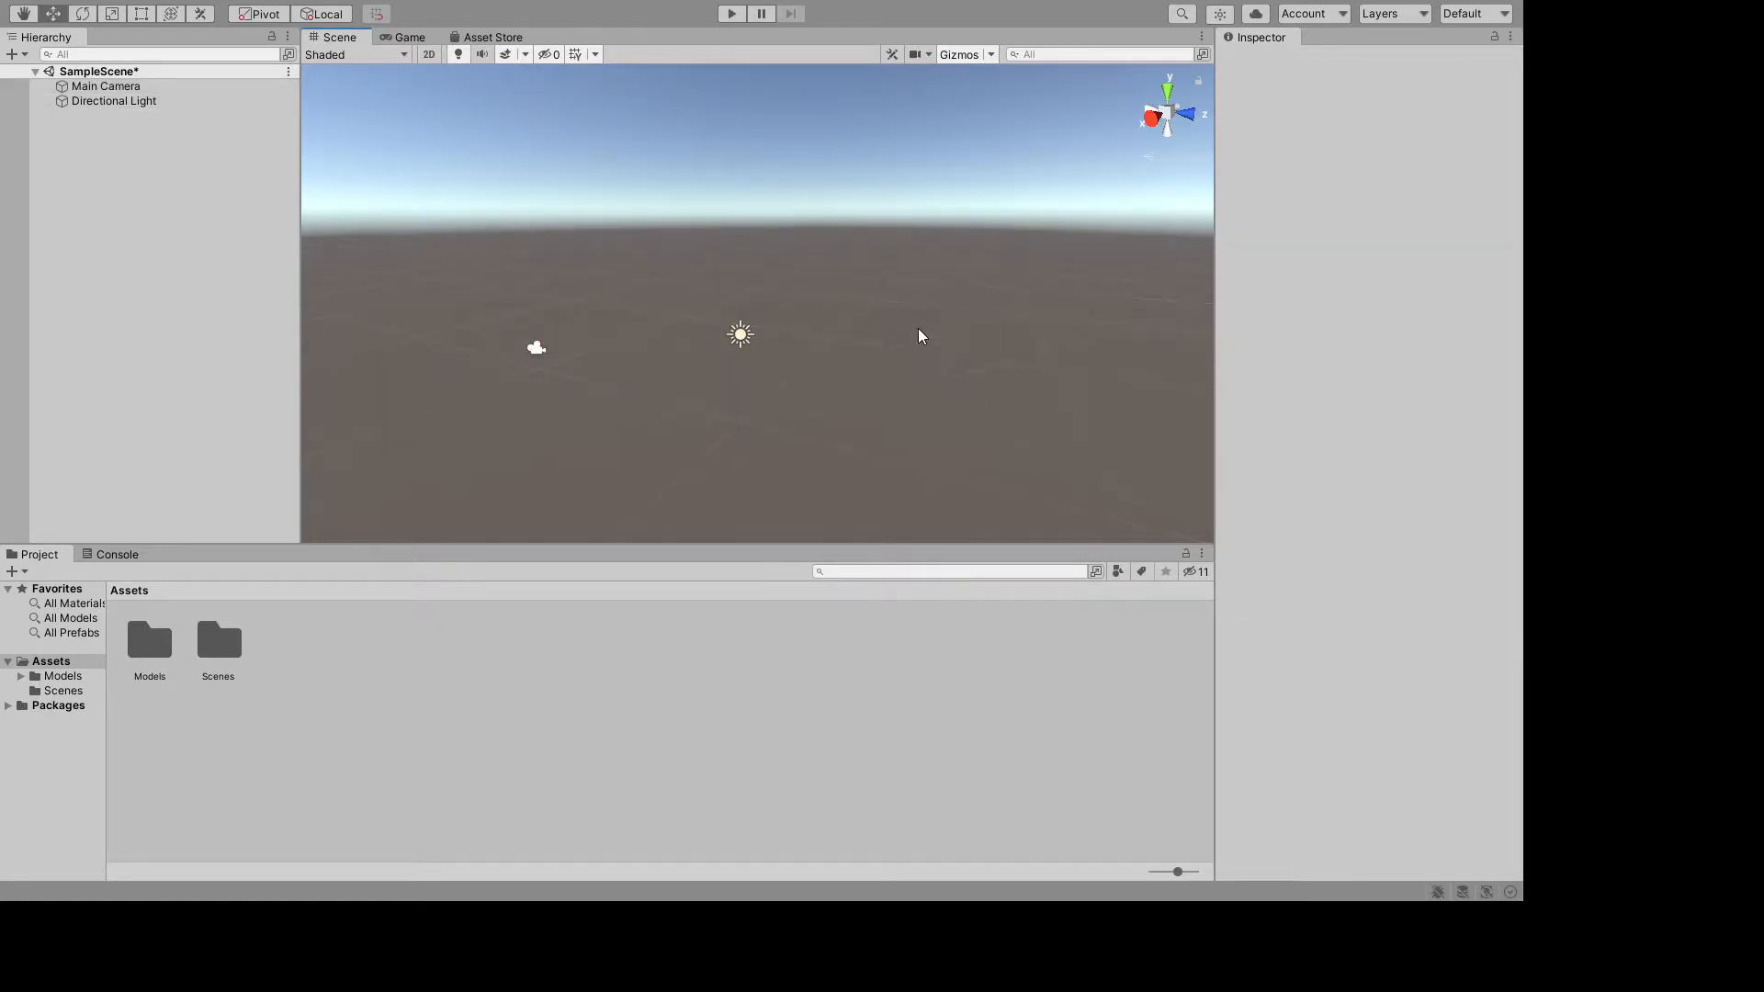
{"action": "right_click_drag", "start_coordinate": [915, 283], "coordinate": [748, 259]}
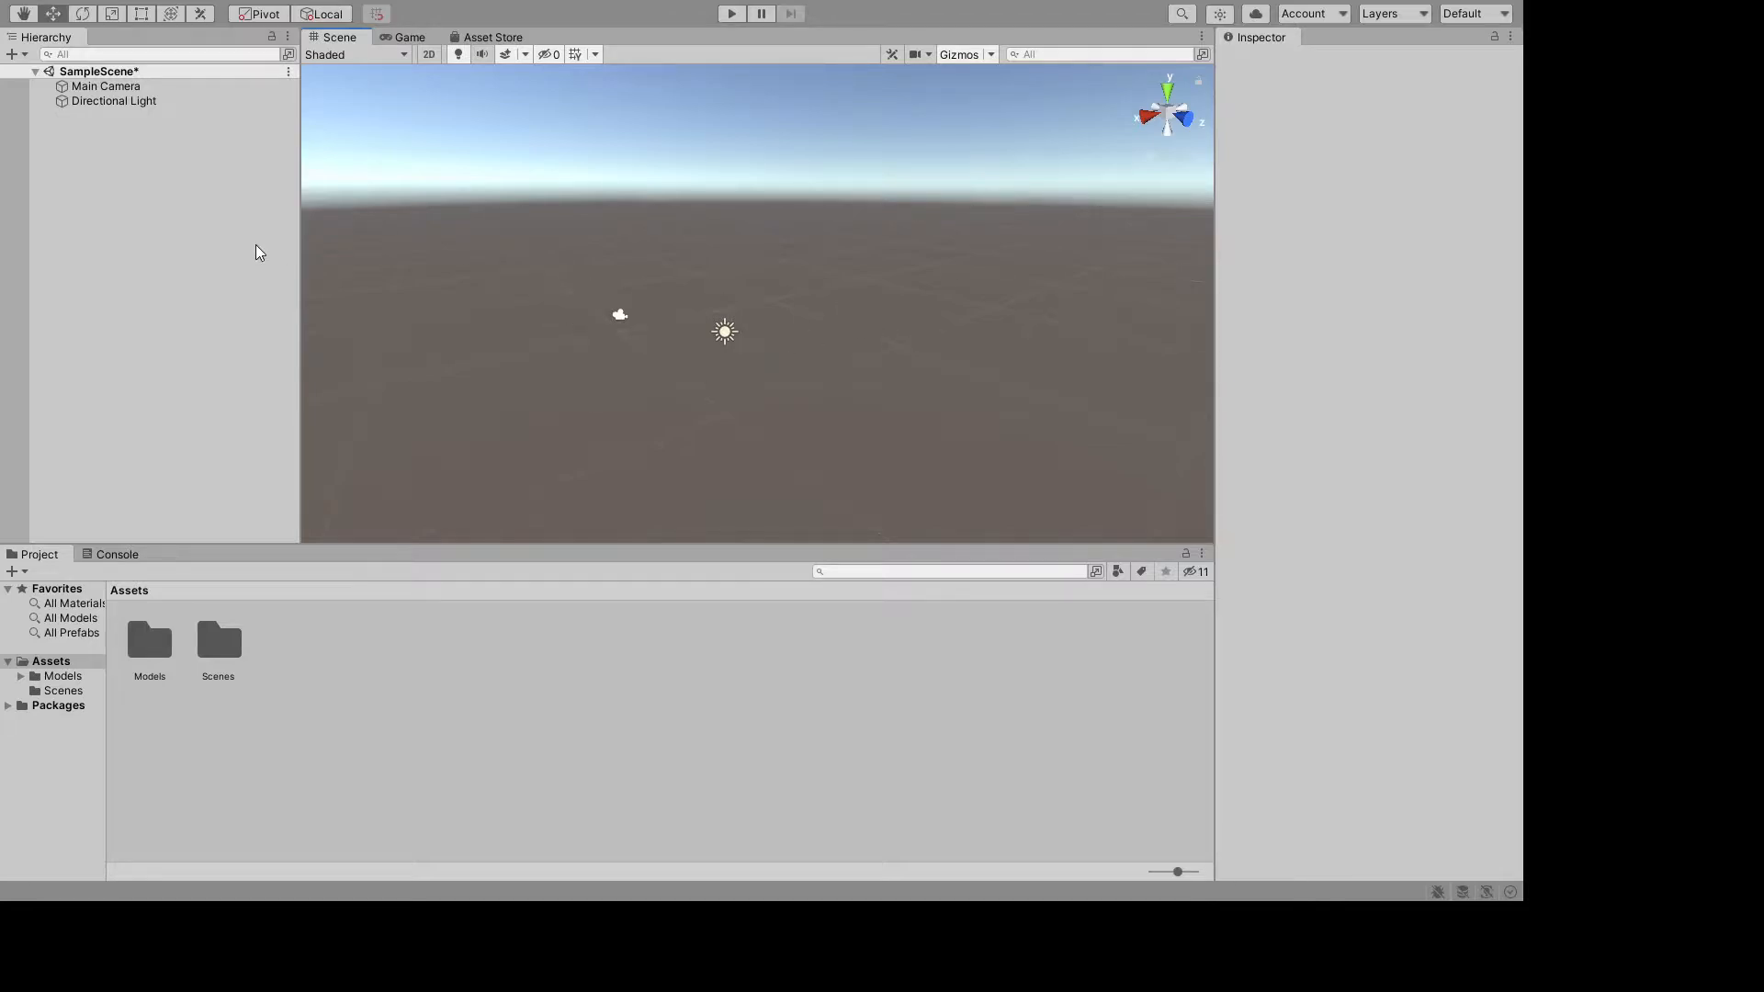
- Add a Plane object to SampleScene
{"action": "scroll", "coordinate": [799, 303], "scroll_direction": "up", "scroll_amount": 2}
{"action": "left_click", "coordinate": [94, 160]}
{"action": "left_click", "coordinate": [351, 450]}
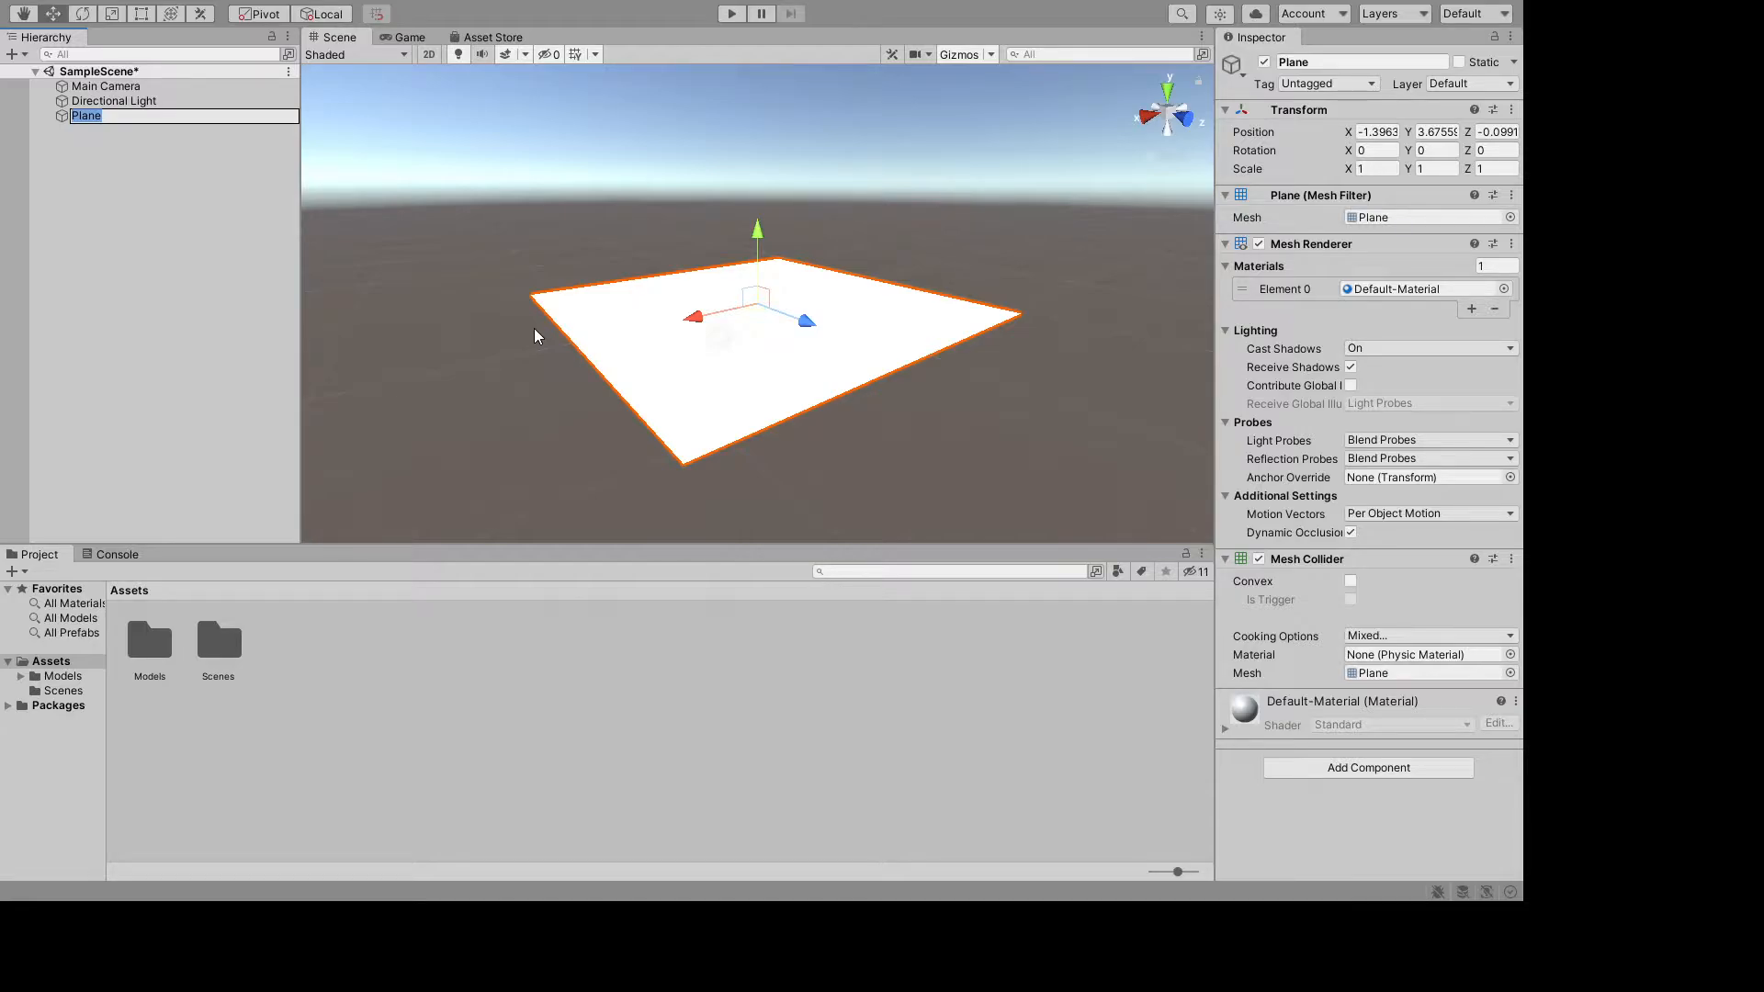
- Move the plane along its three axes to about X -2.61, Y 5.88, Z -1.68
{"action": "left_click_drag", "start_coordinate": [453, 263], "coordinate": [569, 180], "text": "alt"}
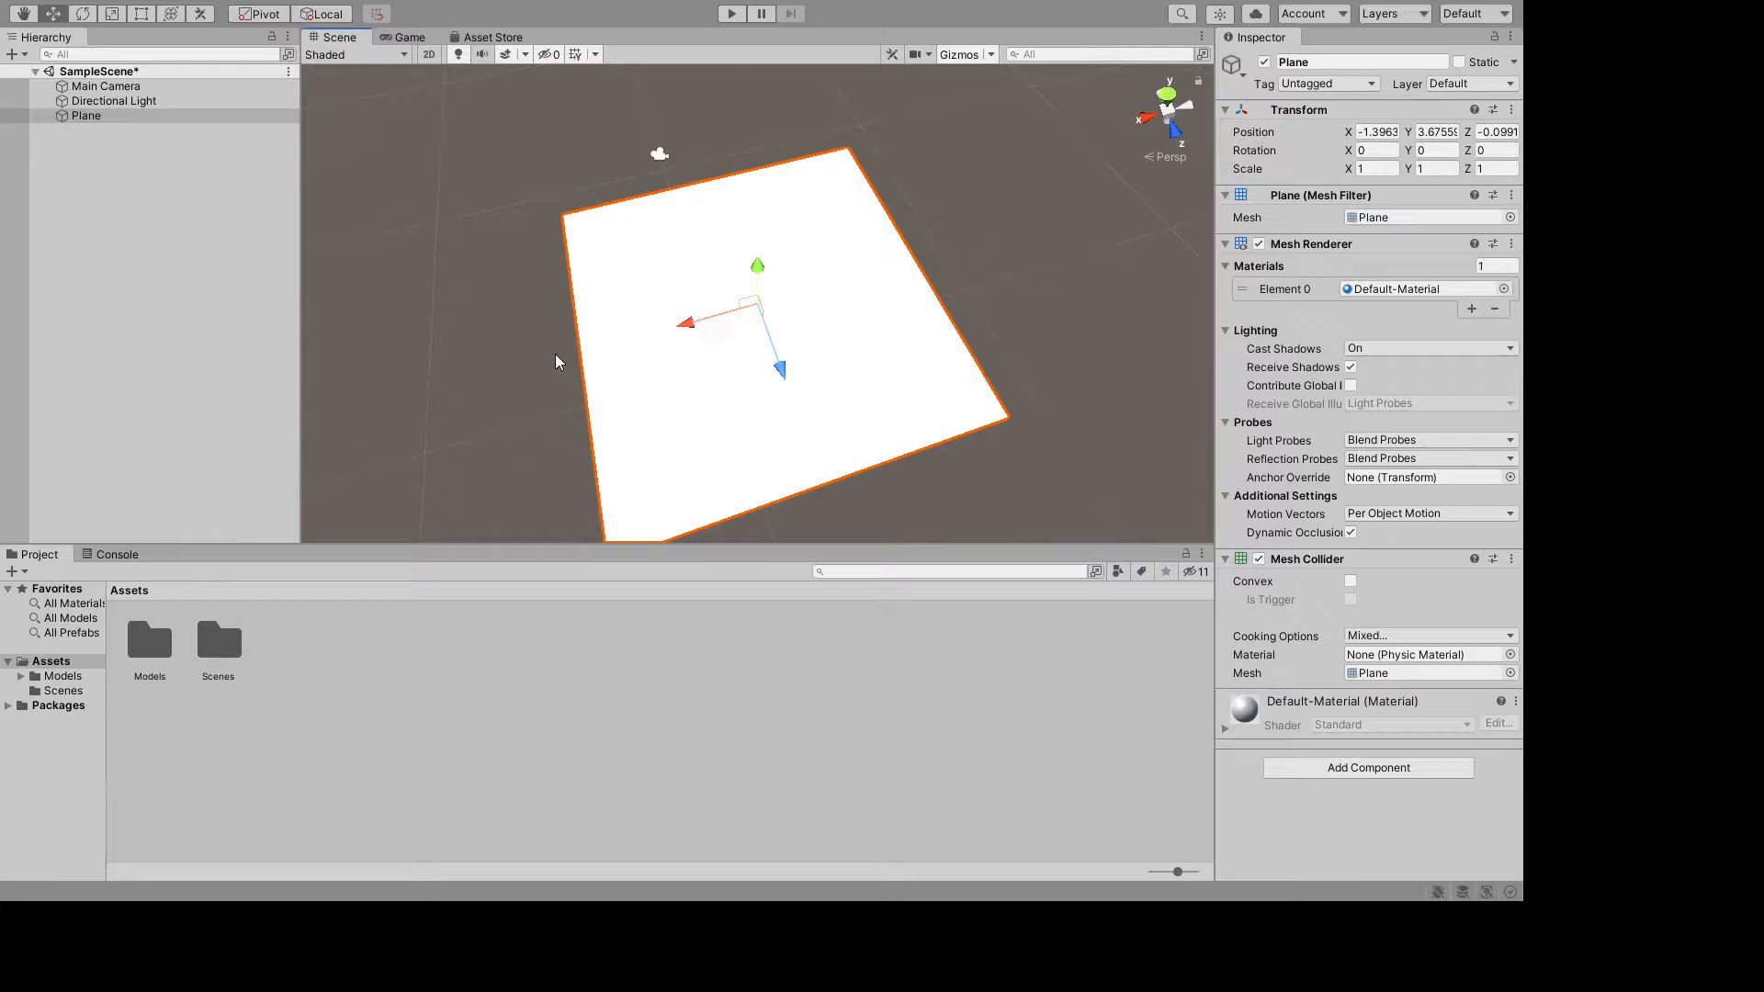
{"action": "left_click_drag", "start_coordinate": [555, 354], "coordinate": [515, 271], "text": "alt"}
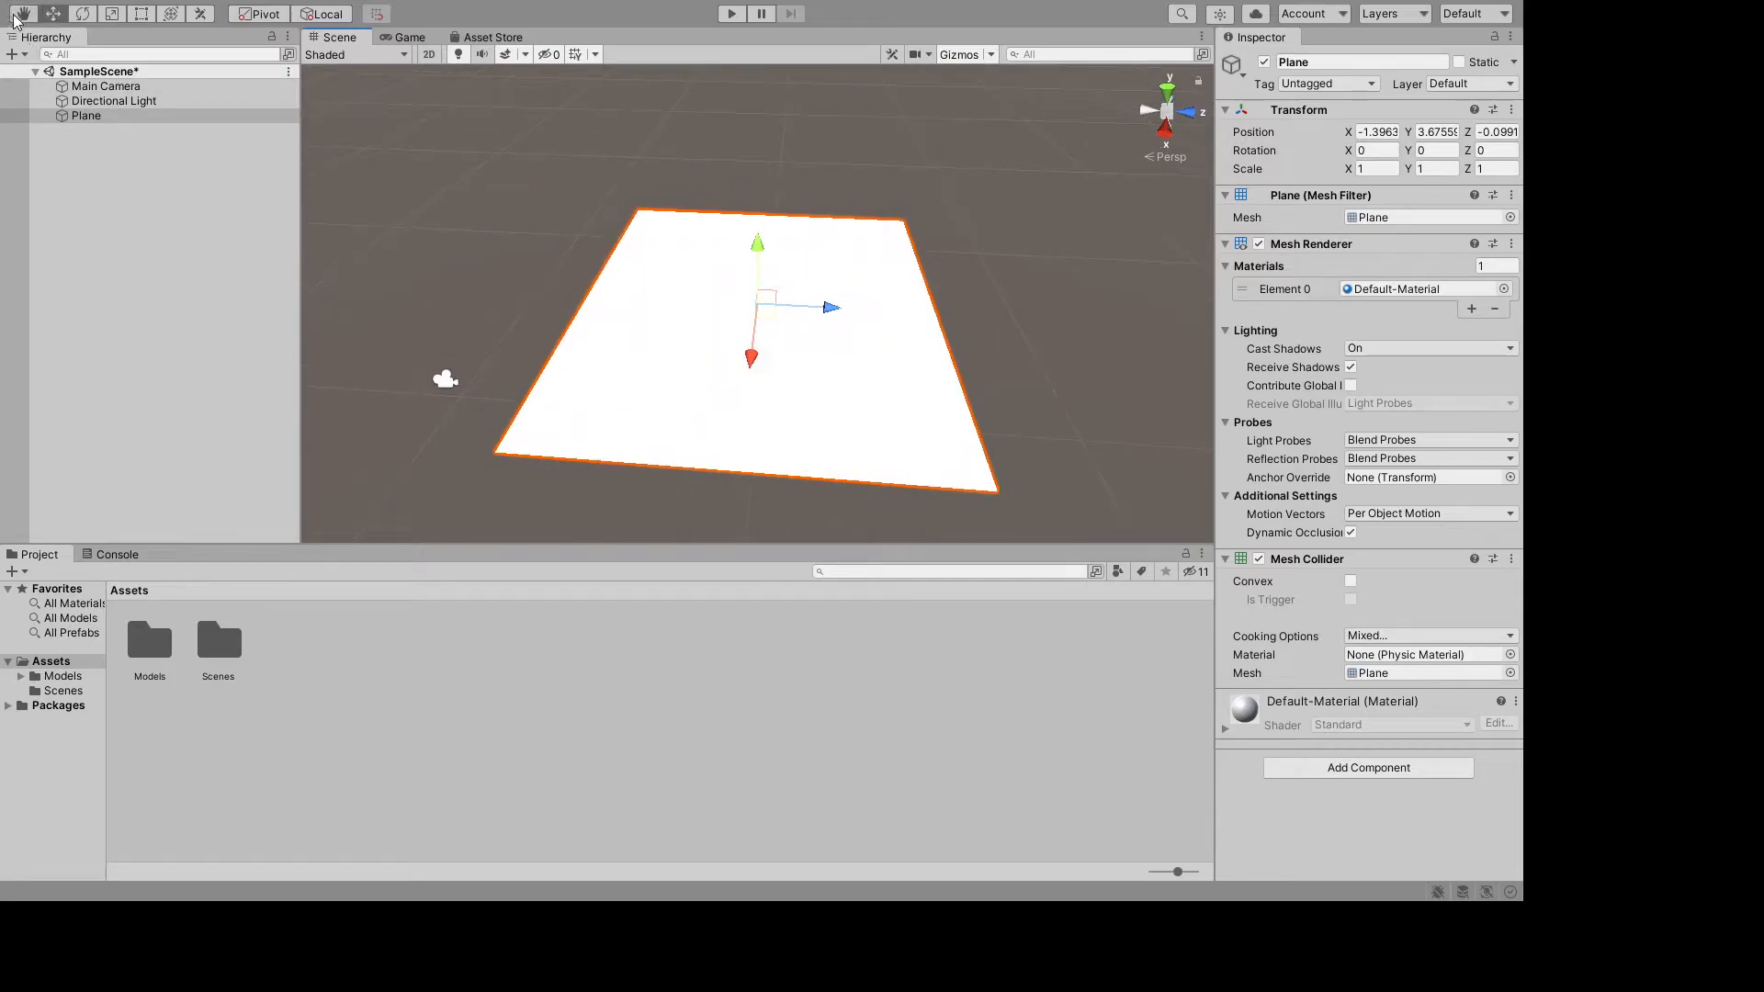
{"action": "left_click_drag", "start_coordinate": [759, 254], "coordinate": [752, 188]}
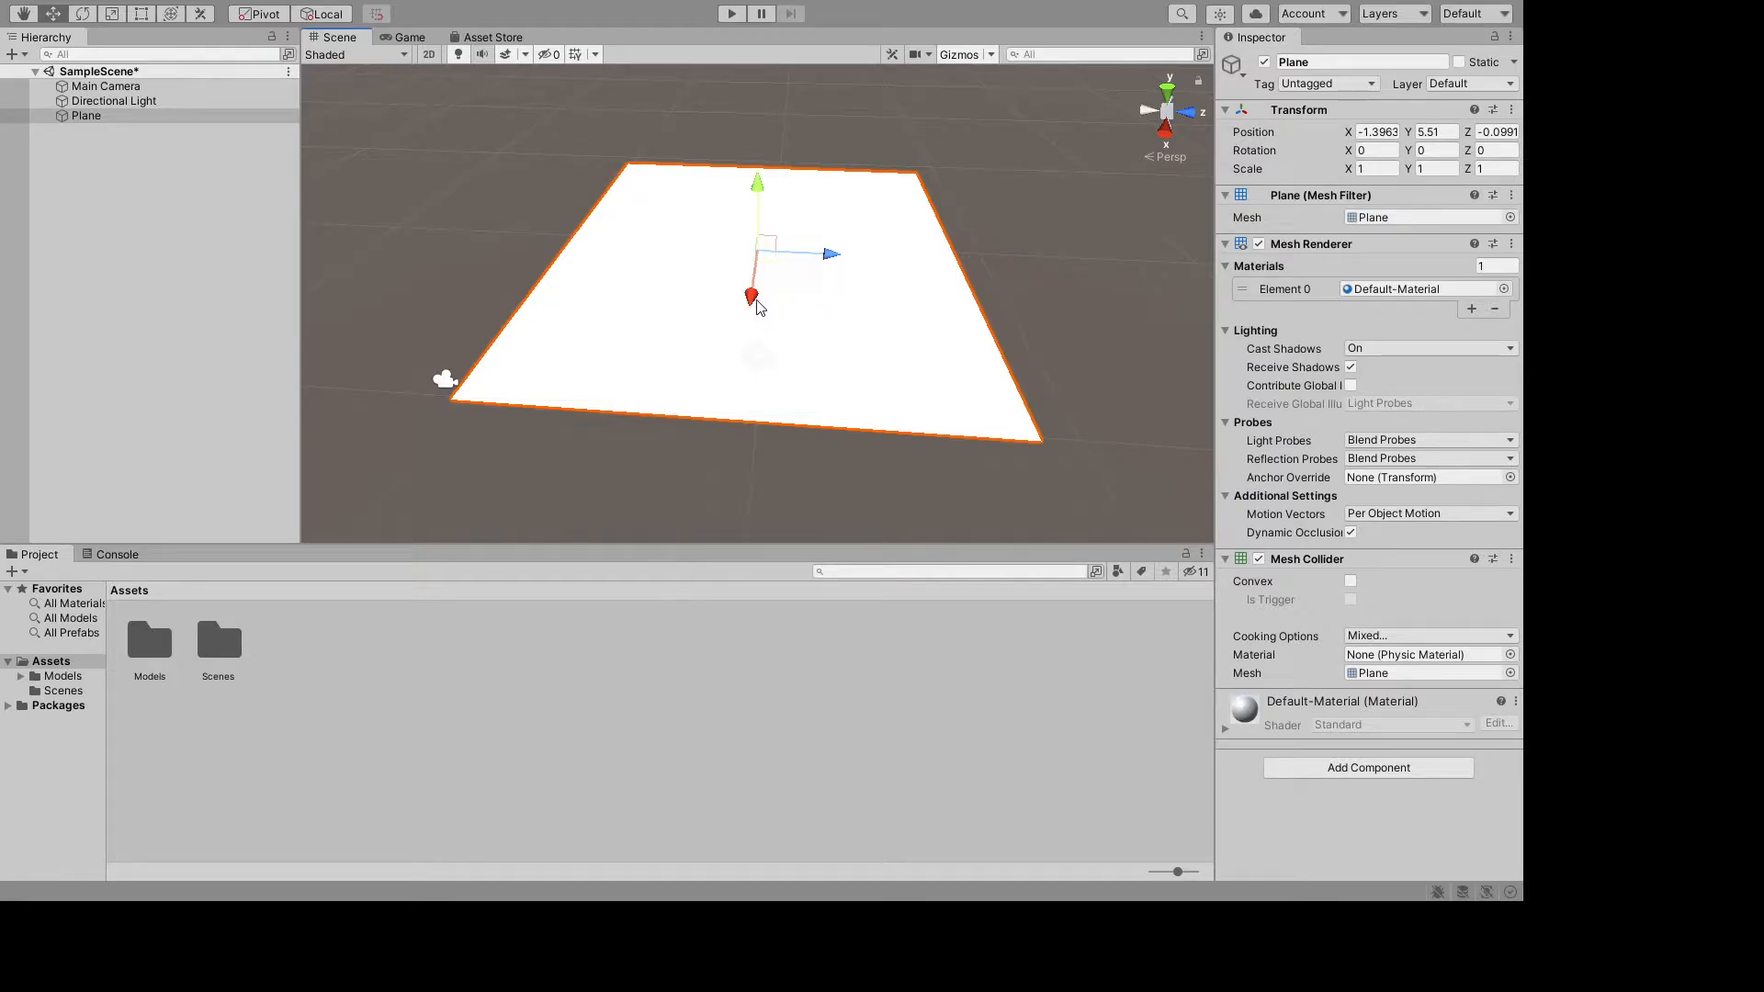
{"action": "mouse_move", "coordinate": [751, 300]}
{"action": "left_mouse_down"}
{"action": "mouse_move", "coordinate": [759, 280]}
{"action": "mouse_move", "coordinate": [759, 315]}
{"action": "mouse_move", "coordinate": [757, 276]}
{"action": "left_mouse_up"}
{"action": "left_click_drag", "start_coordinate": [837, 230], "coordinate": [748, 234]}
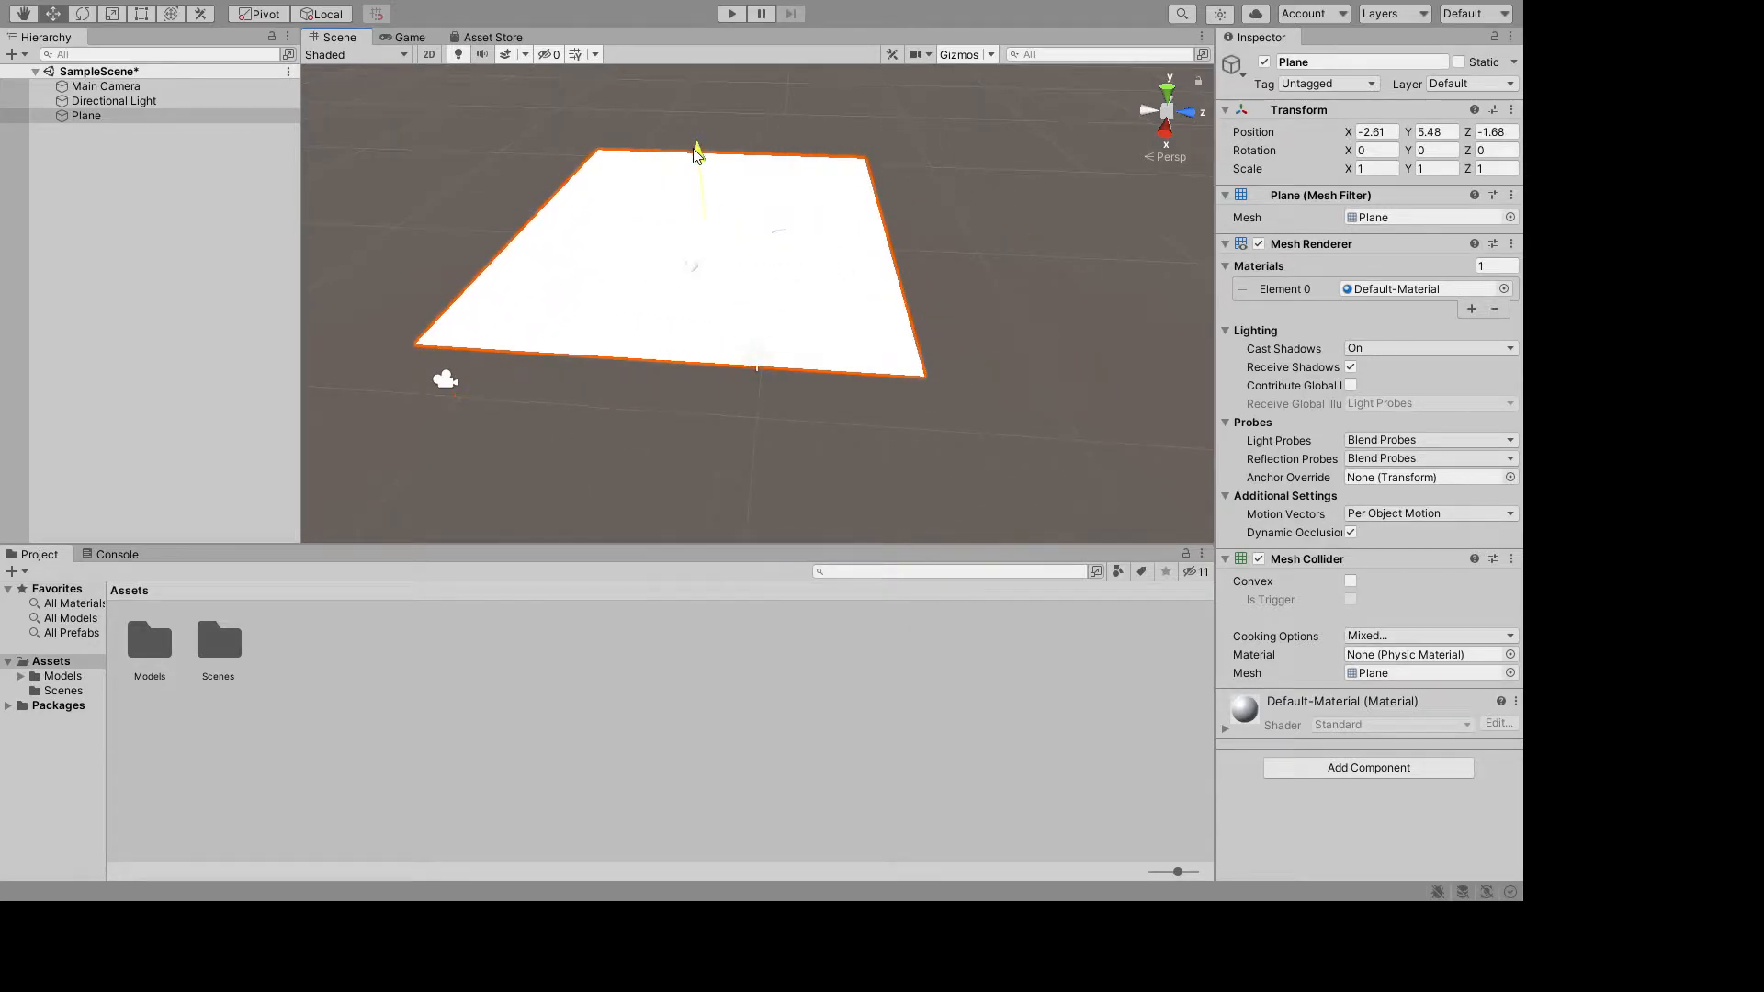
{"action": "mouse_move", "coordinate": [697, 152]}
{"action": "left_mouse_down"}
{"action": "mouse_move", "coordinate": [692, 110]}
{"action": "mouse_move", "coordinate": [709, 108]}
{"action": "mouse_move", "coordinate": [703, 170]}
{"action": "mouse_move", "coordinate": [746, 208]}
{"action": "mouse_move", "coordinate": [741, 50]}
{"action": "mouse_move", "coordinate": [728, 134]}
{"action": "left_mouse_up"}
- Examine the plane from several angles in isometric projection and return the Scene view to perspective
{"action": "left_click_drag", "start_coordinate": [1045, 249], "coordinate": [939, 166], "text": "alt"}
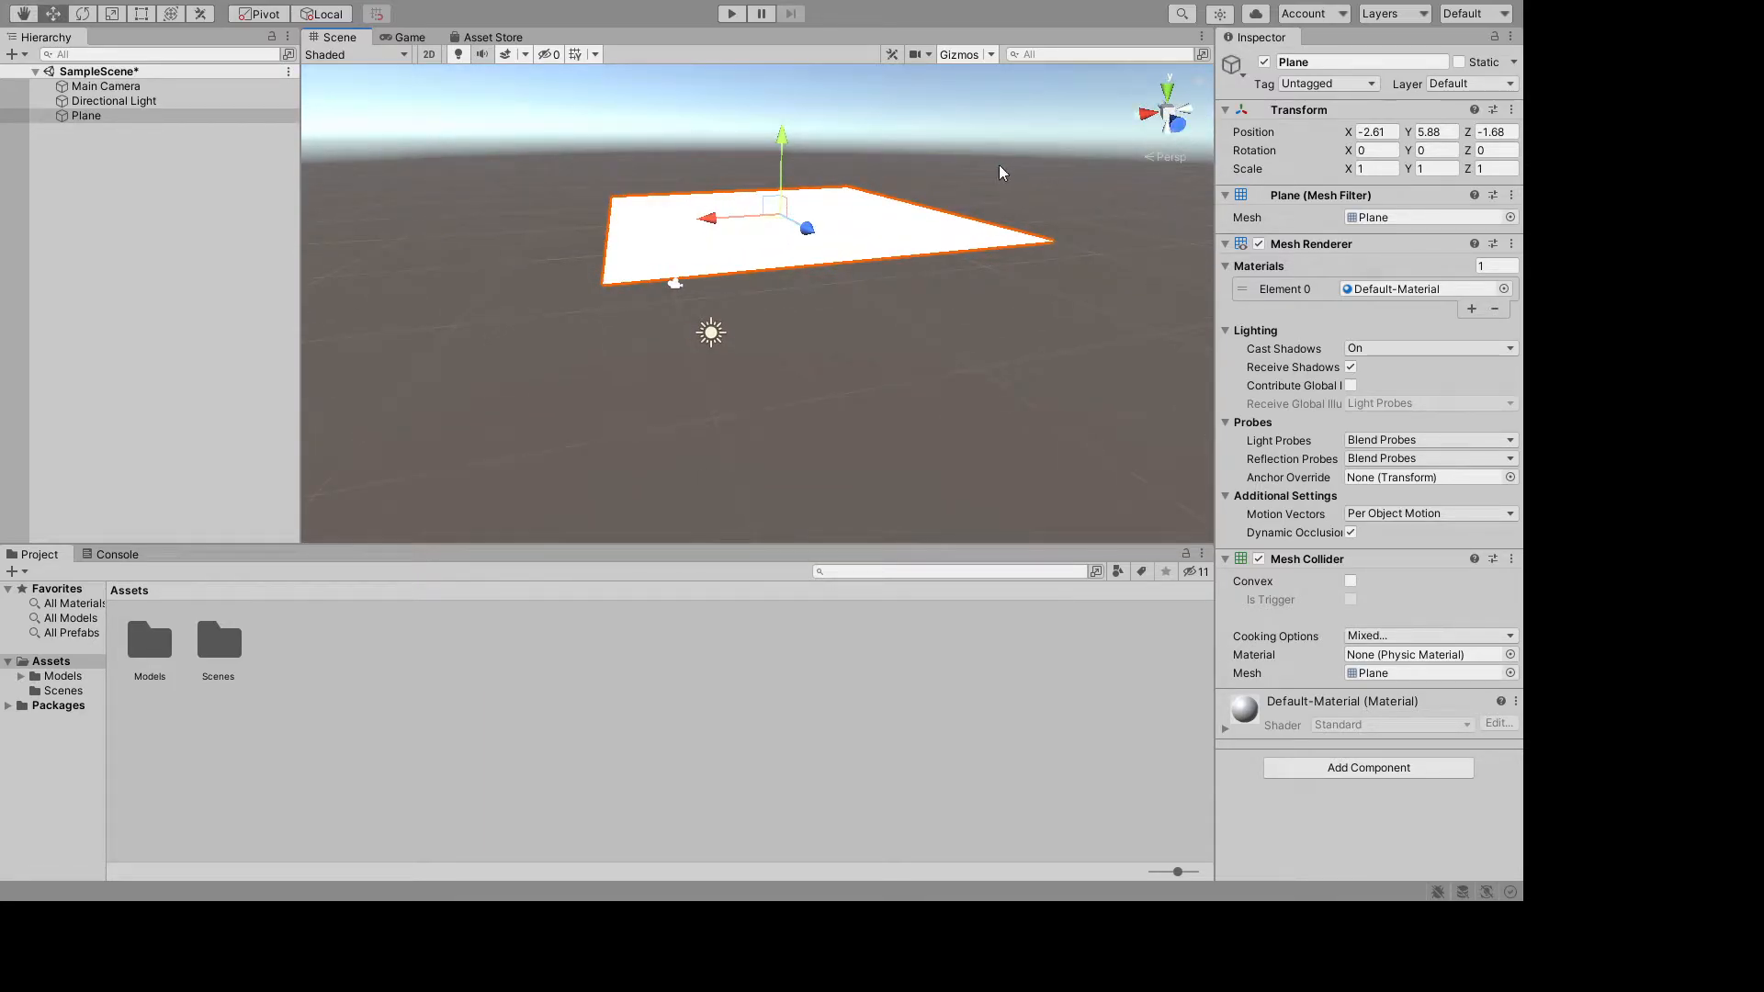
{"action": "left_click_drag", "start_coordinate": [795, 171], "coordinate": [988, 202], "text": "alt"}
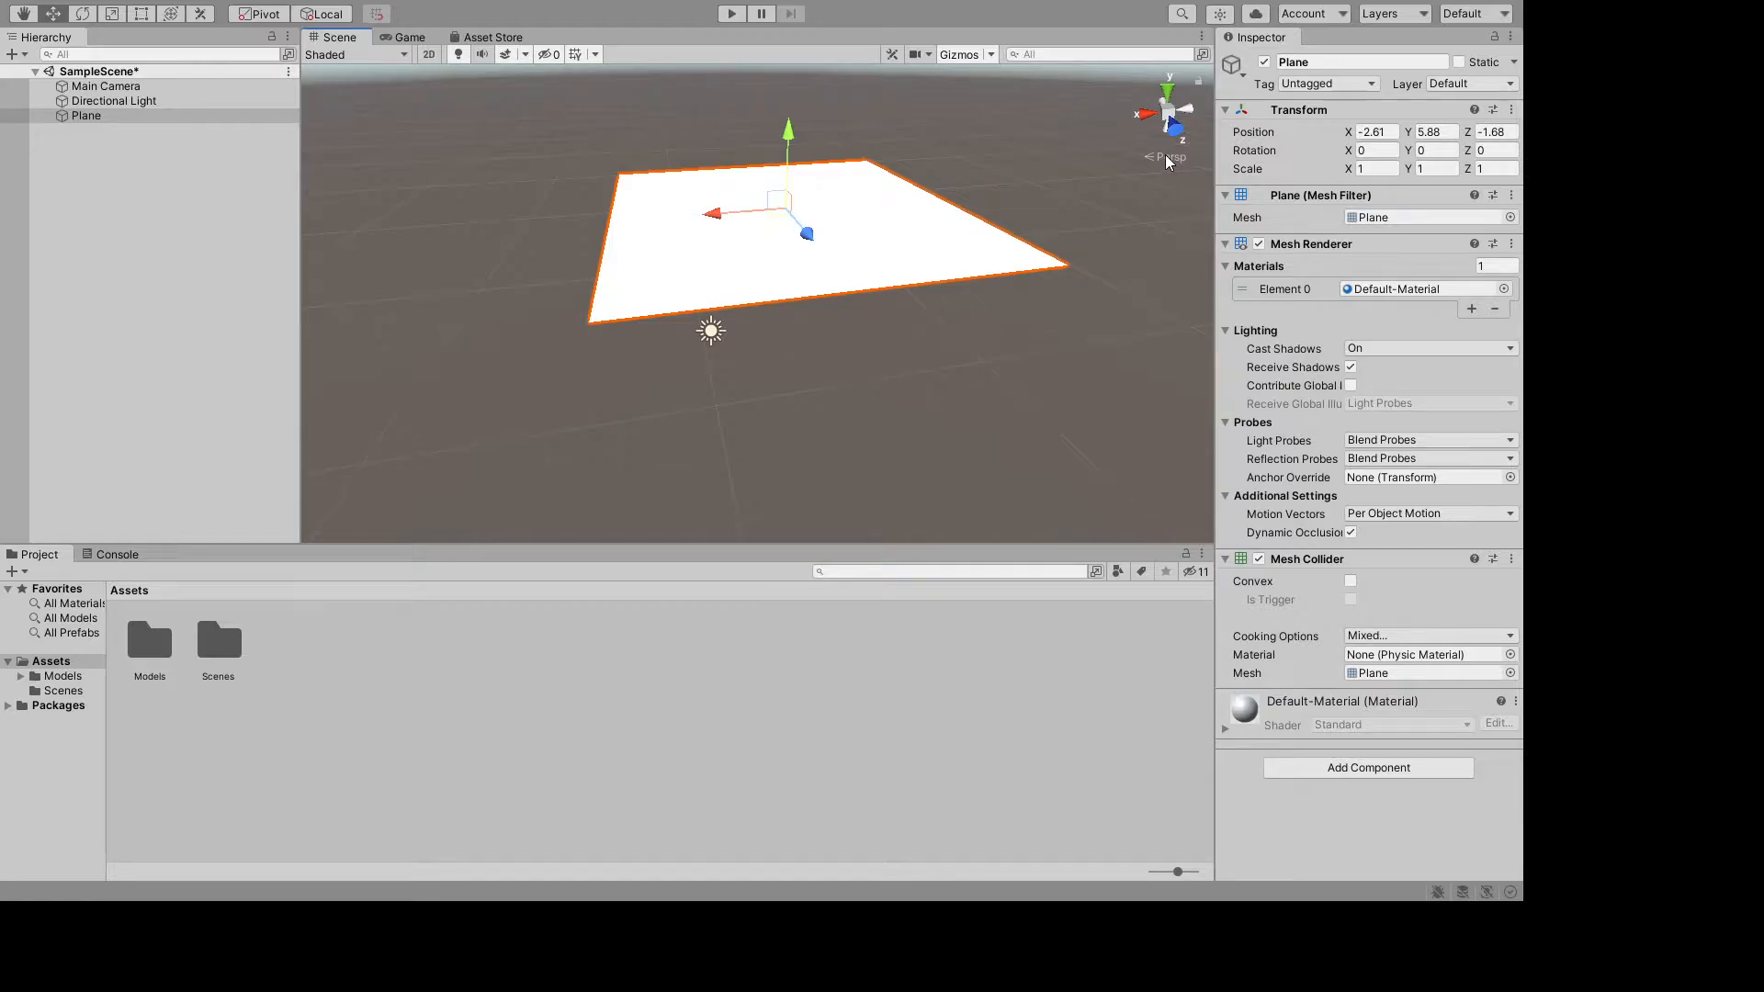
{"action": "left_click", "coordinate": [1165, 157]}
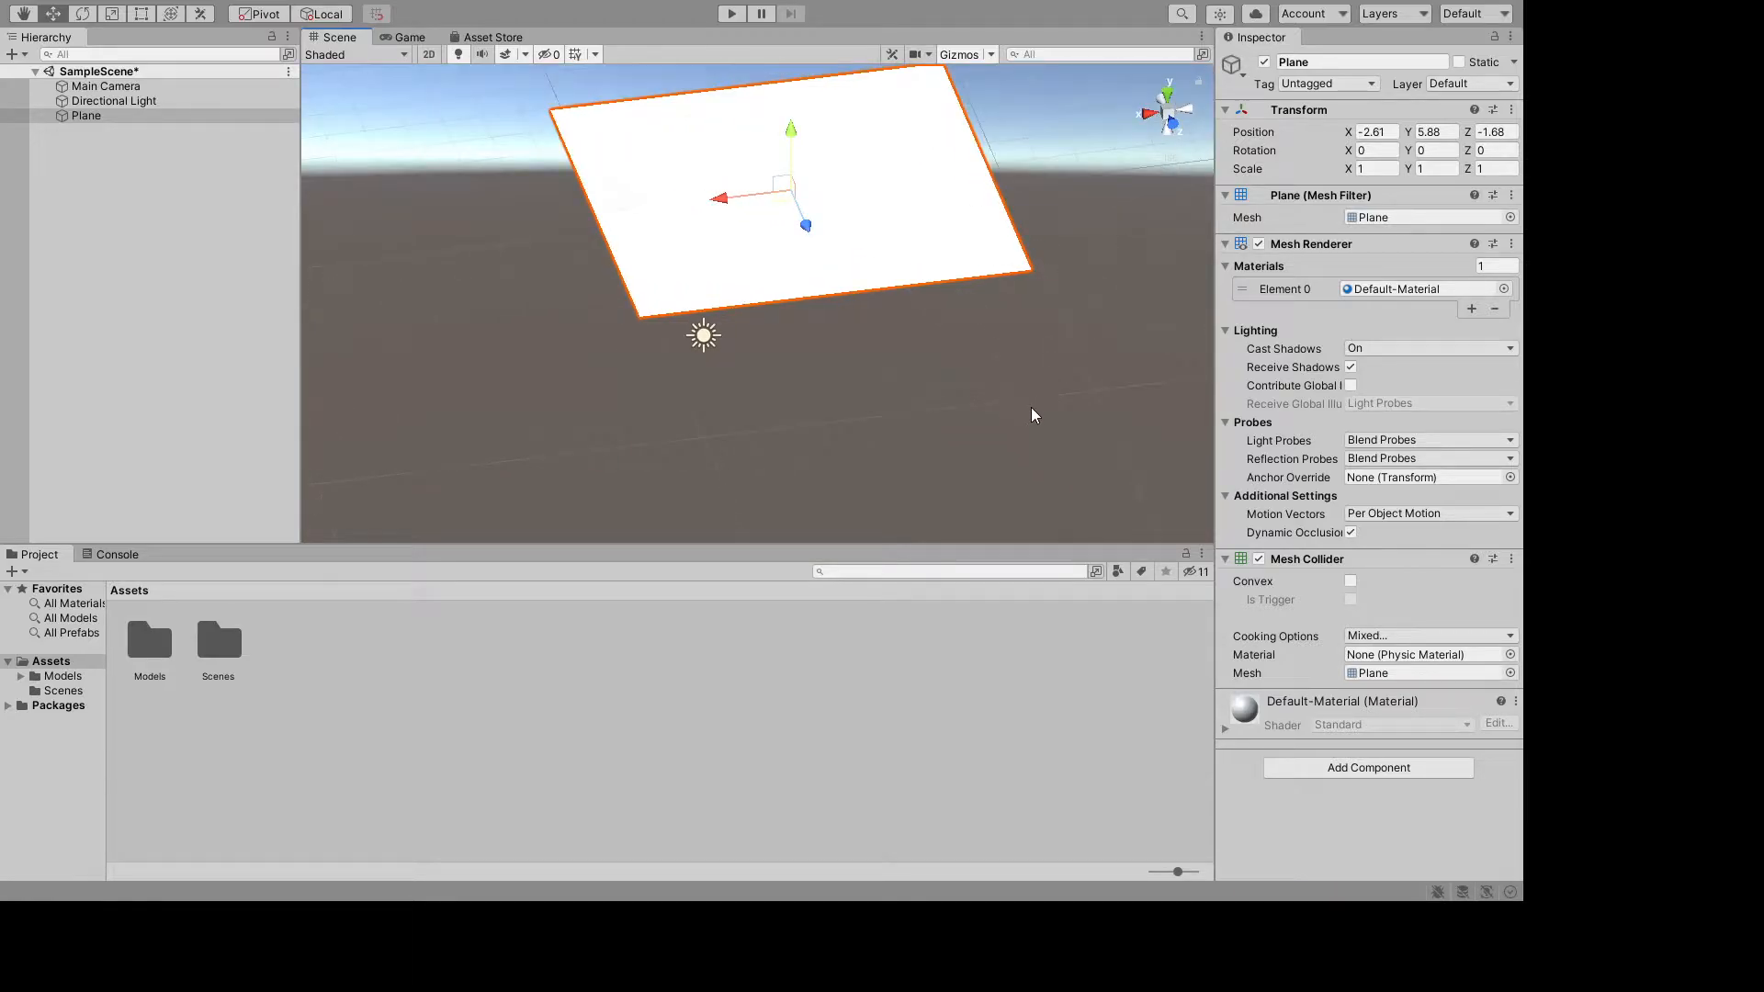
{"action": "left_click_drag", "start_coordinate": [1030, 406], "coordinate": [880, 448], "text": "alt"}
{"action": "scroll", "coordinate": [910, 276], "scroll_direction": "up", "scroll_amount": 10}
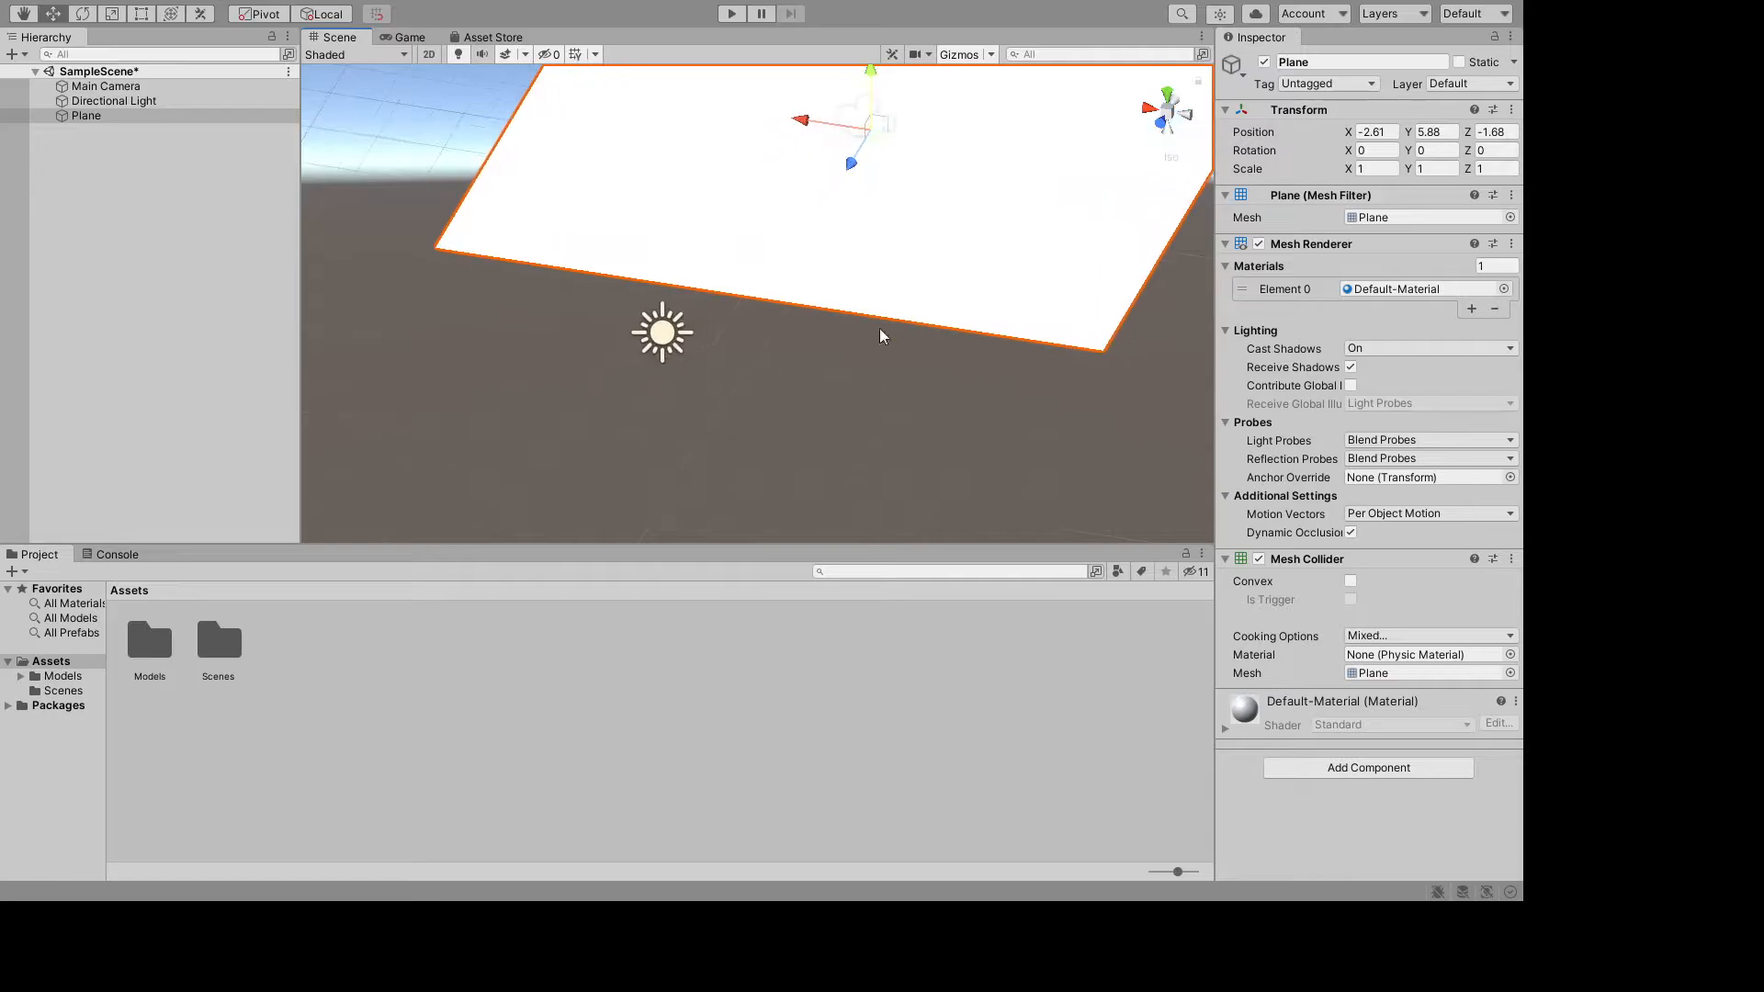
{"action": "middle_click_drag", "start_coordinate": [879, 331], "coordinate": [697, 635]}
{"action": "left_click_drag", "start_coordinate": [849, 323], "coordinate": [1099, 241], "text": "alt"}
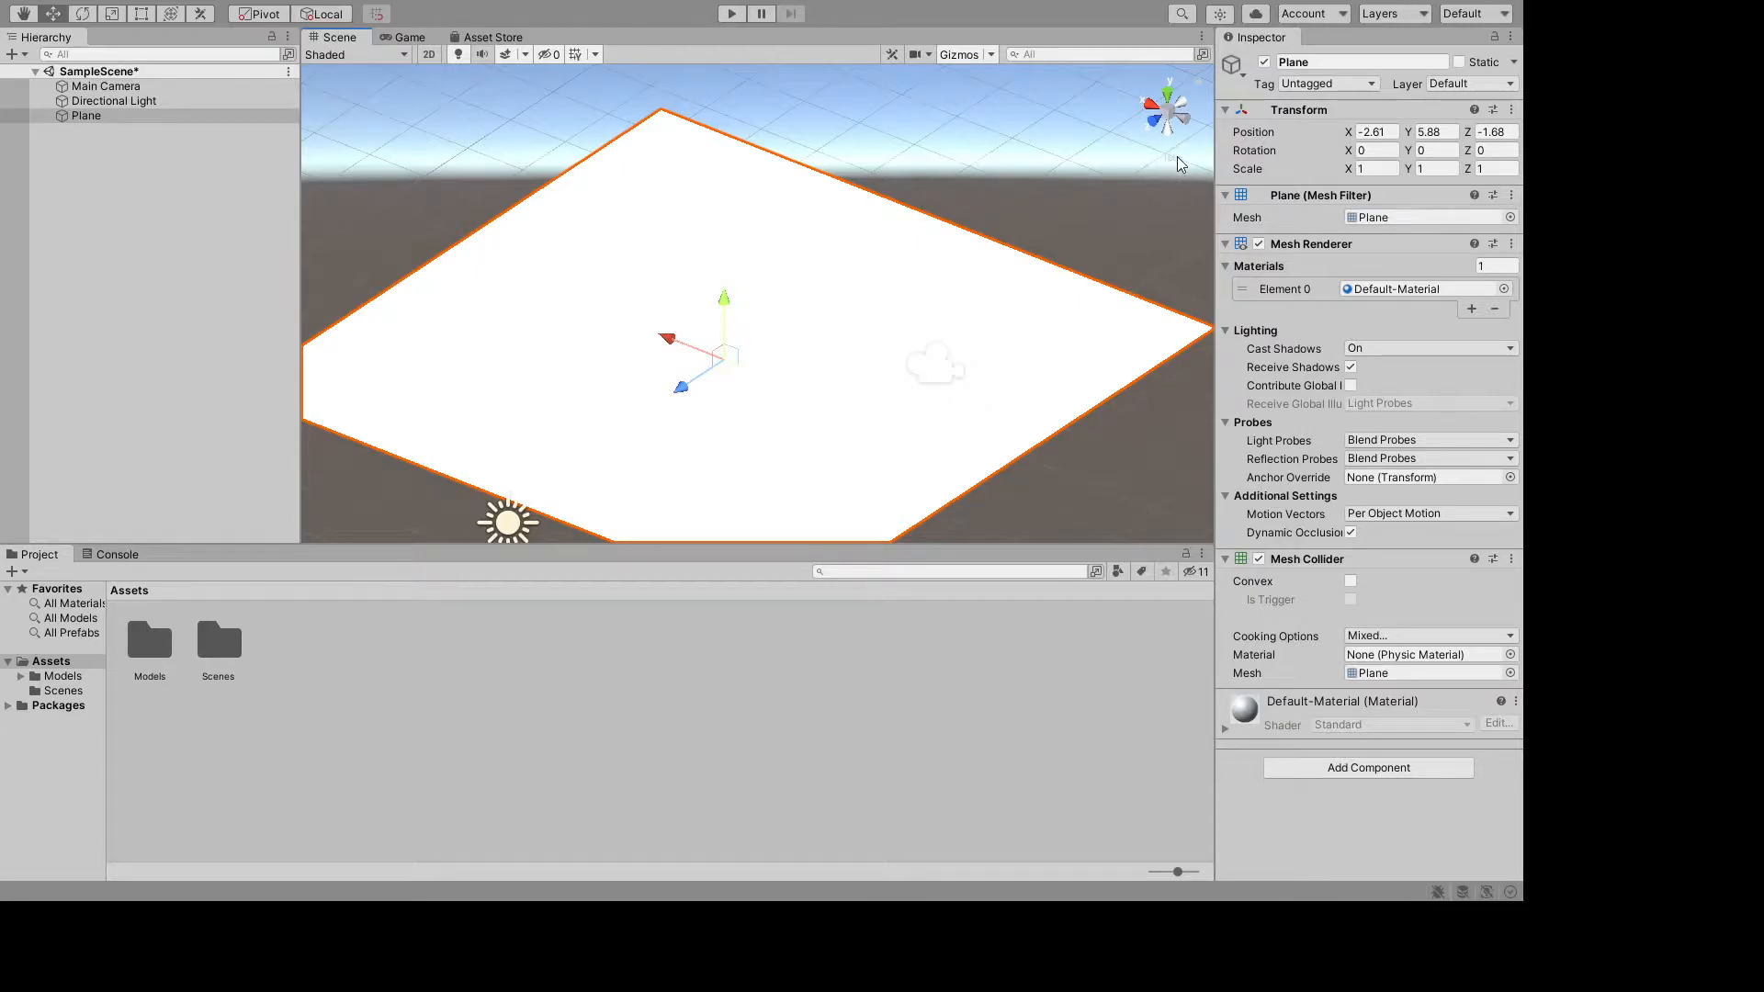
{"action": "left_click", "coordinate": [1169, 159]}
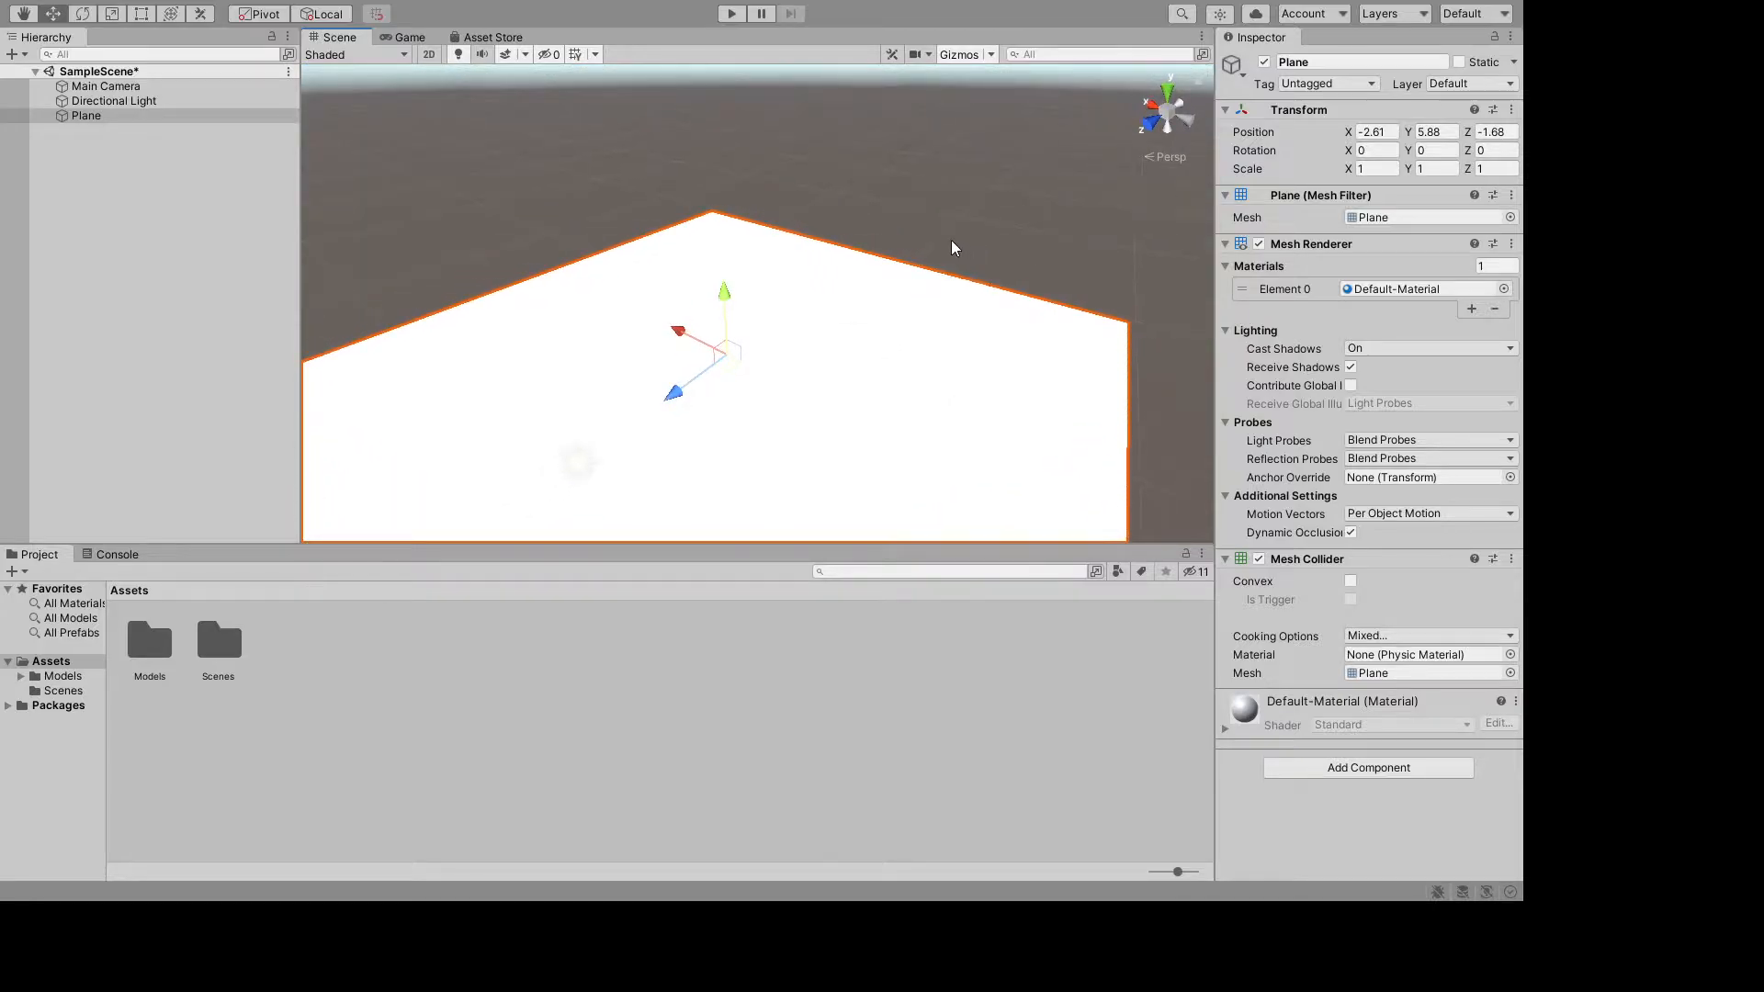
{"action": "mouse_move", "coordinate": [934, 238]}
{"action": "left_mouse_down", "text": "alt"}
{"action": "mouse_move", "coordinate": [858, 288]}
{"action": "mouse_move", "coordinate": [937, 181]}
{"action": "mouse_move", "coordinate": [618, 85]}
{"action": "mouse_move", "coordinate": [854, 315]}
{"action": "mouse_move", "coordinate": [800, 276]}
{"action": "mouse_move", "coordinate": [734, 171]}
{"action": "mouse_move", "coordinate": [897, 197]}
{"action": "mouse_move", "coordinate": [921, 260]}
{"action": "left_mouse_up", "text": "alt"}
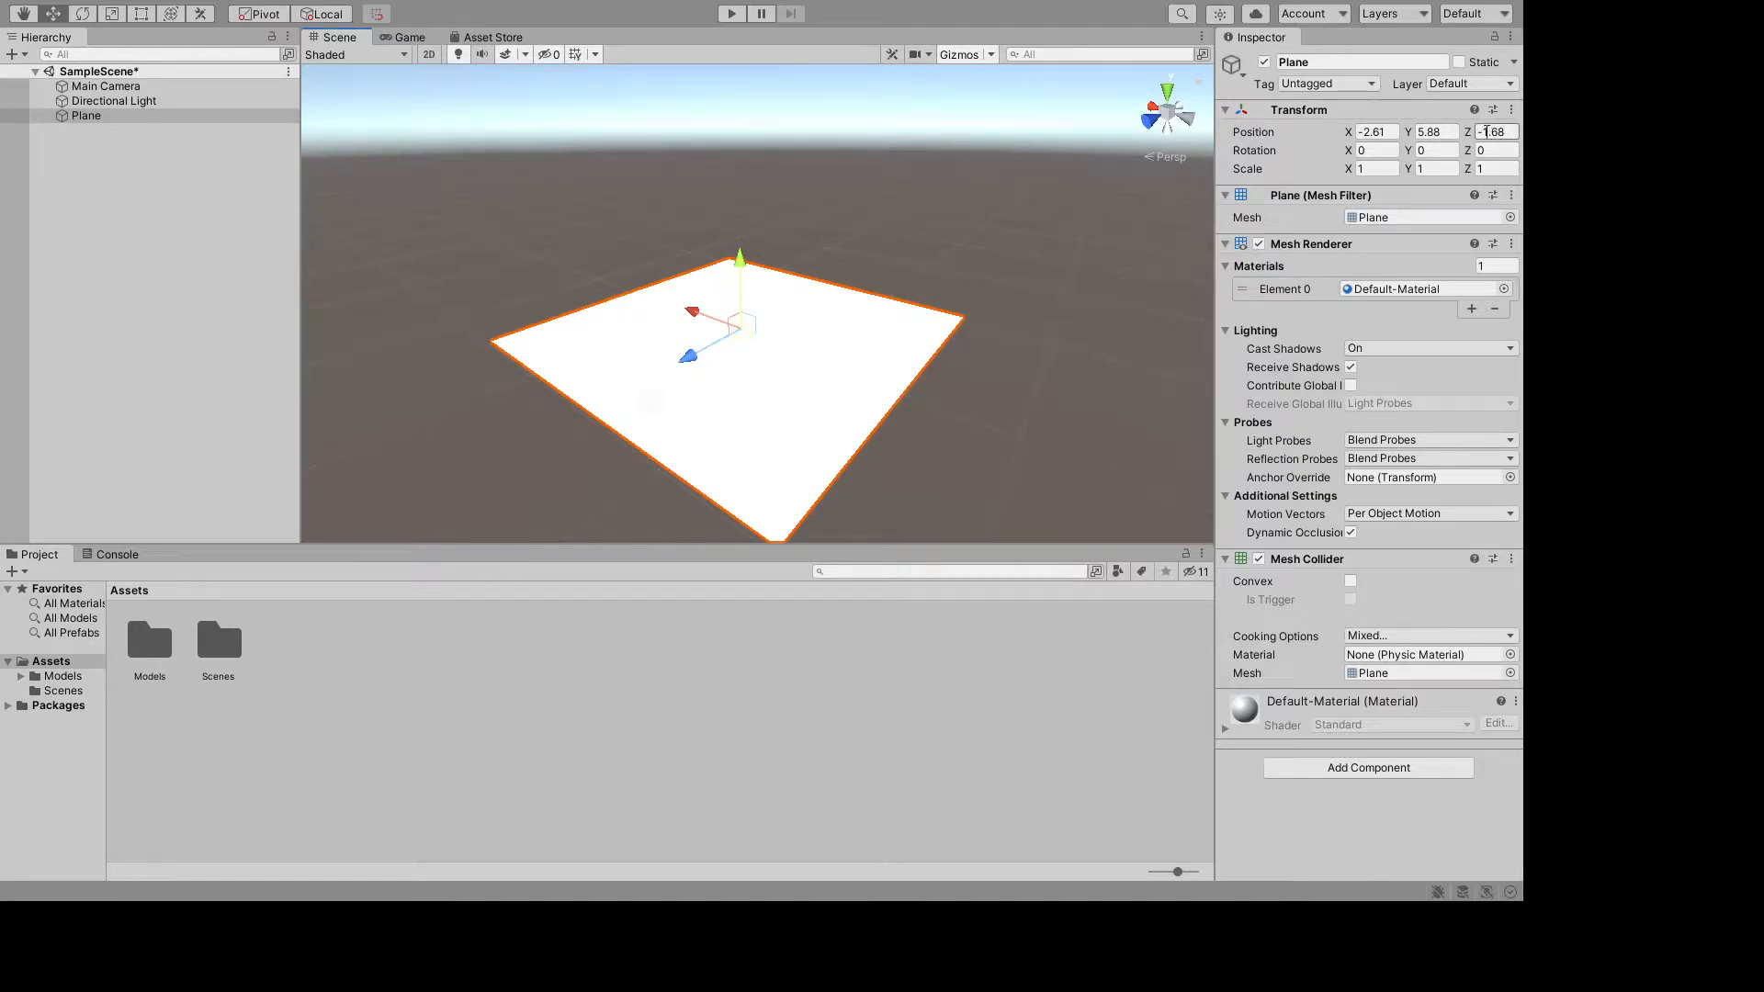
- Set the plane's position to X 0, Y 0, Z 0
{"action": "left_click", "coordinate": [1382, 133]}
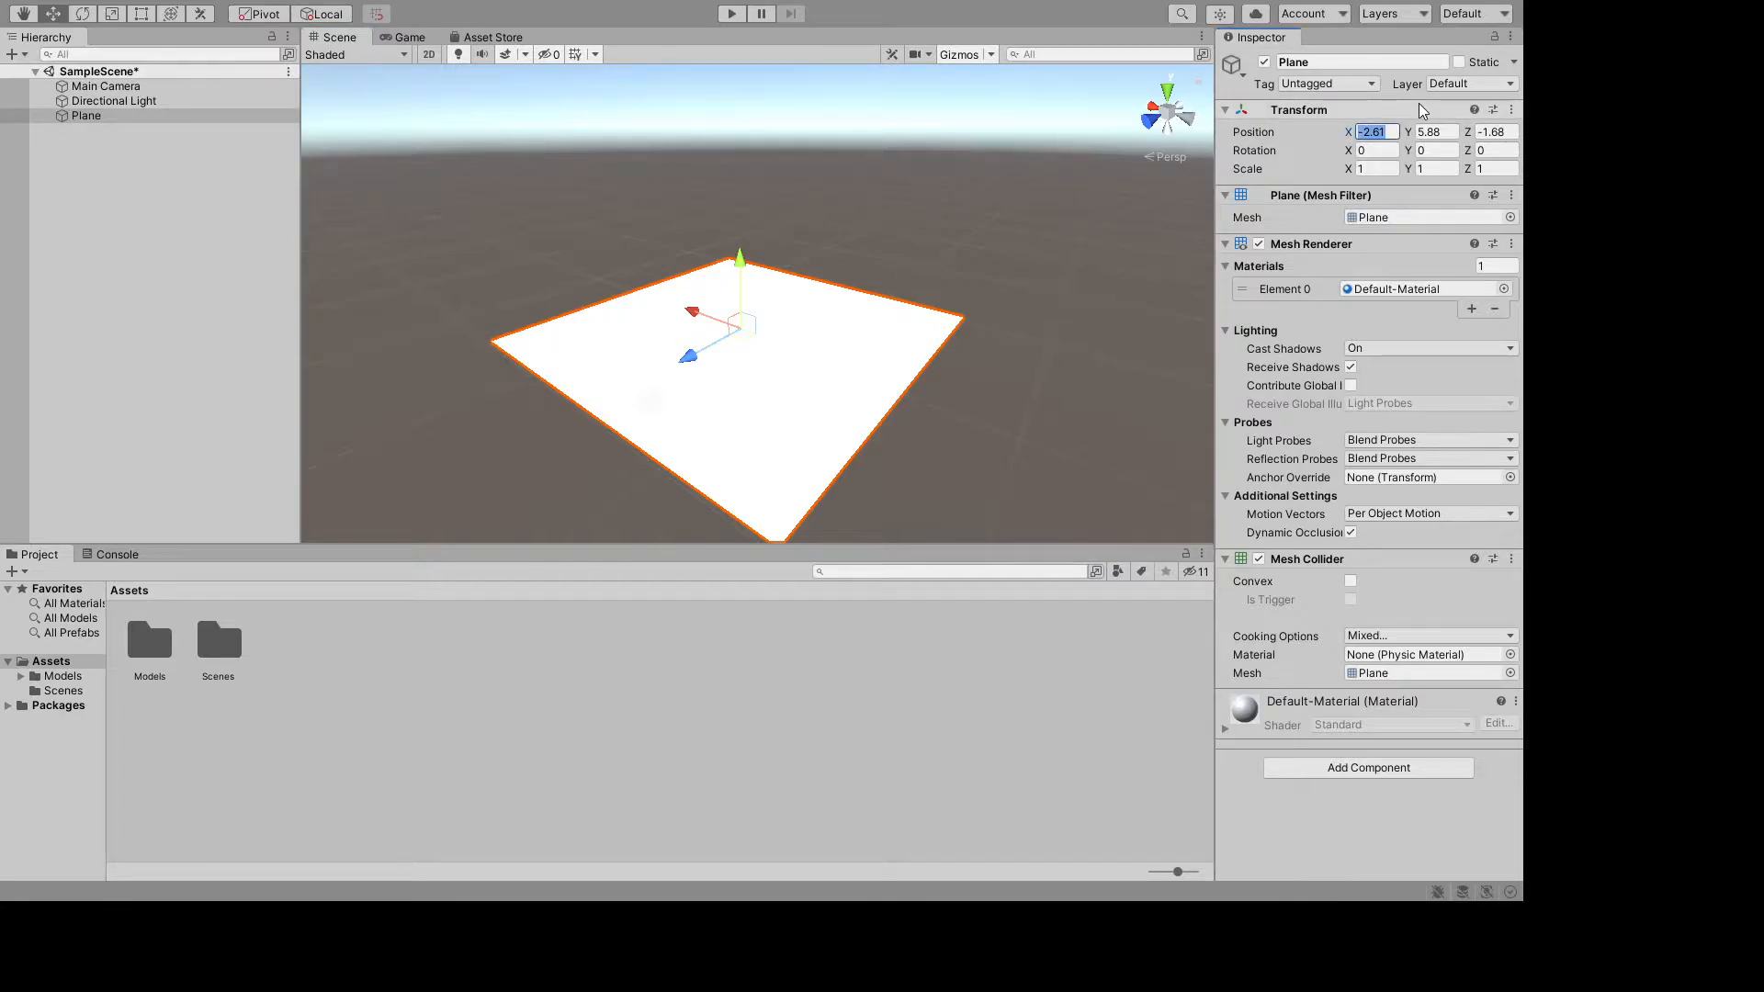
{"action": "type", "text": "0"}
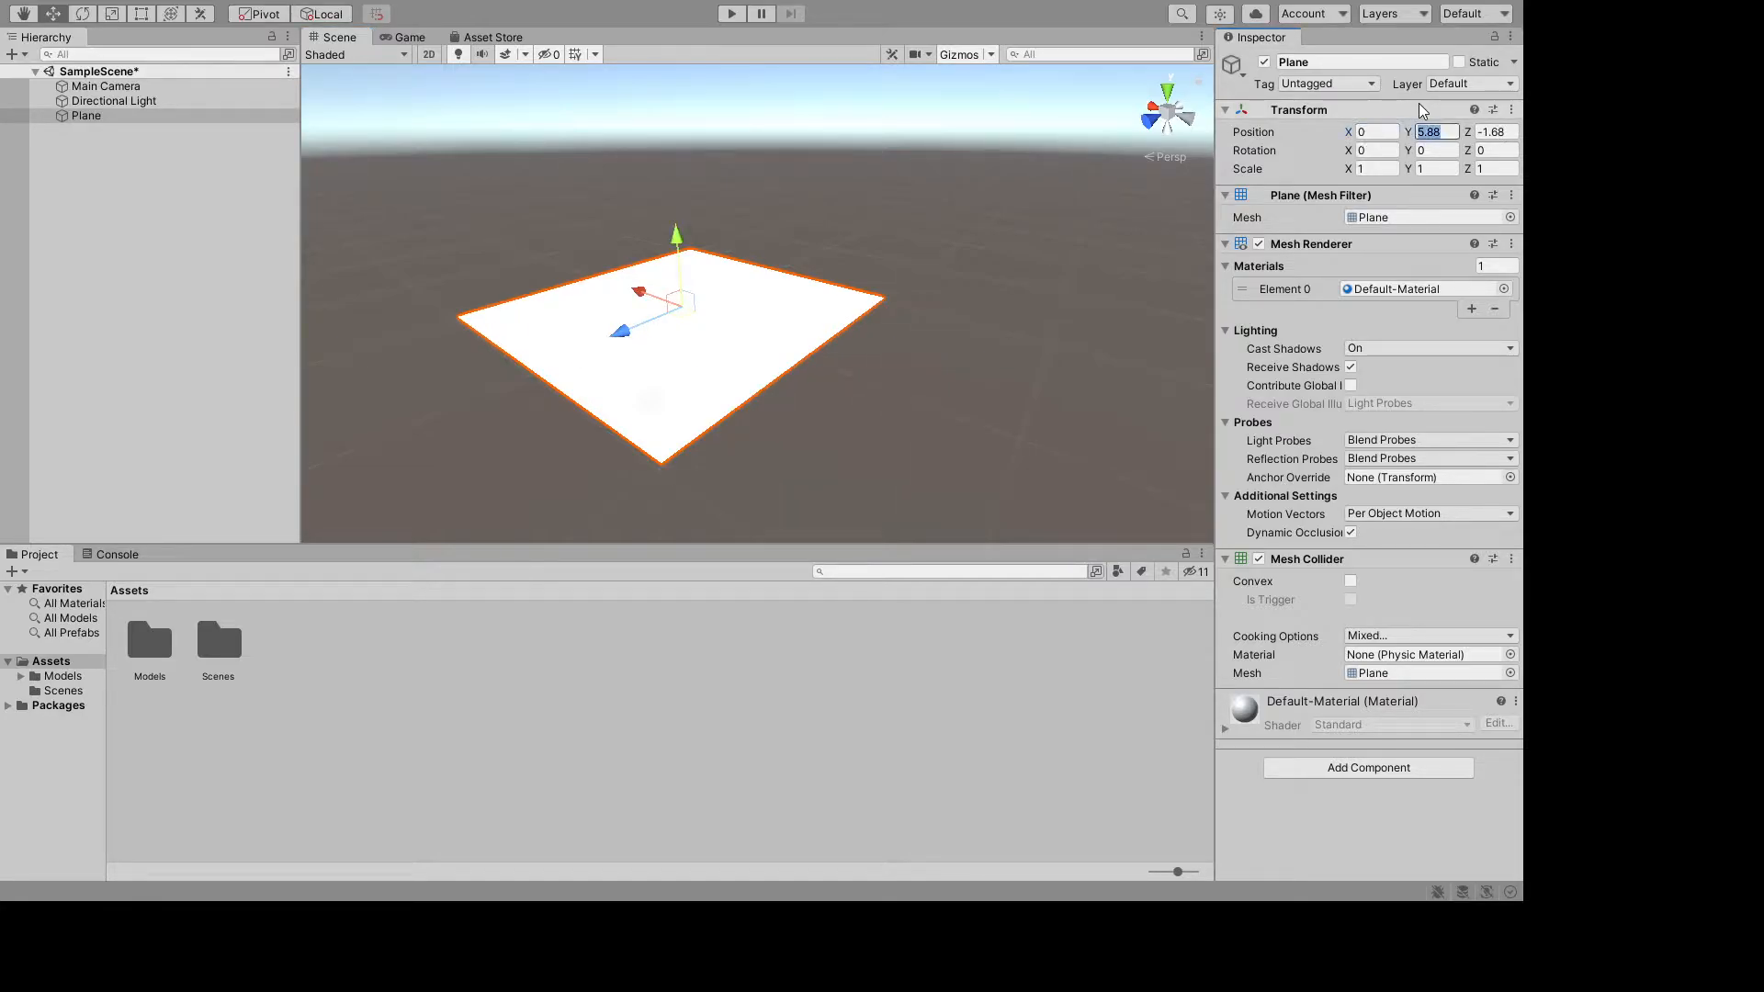
{"action": "type", "text": "0"}
{"action": "key", "text": "Tab"}
{"action": "type", "text": "0"}
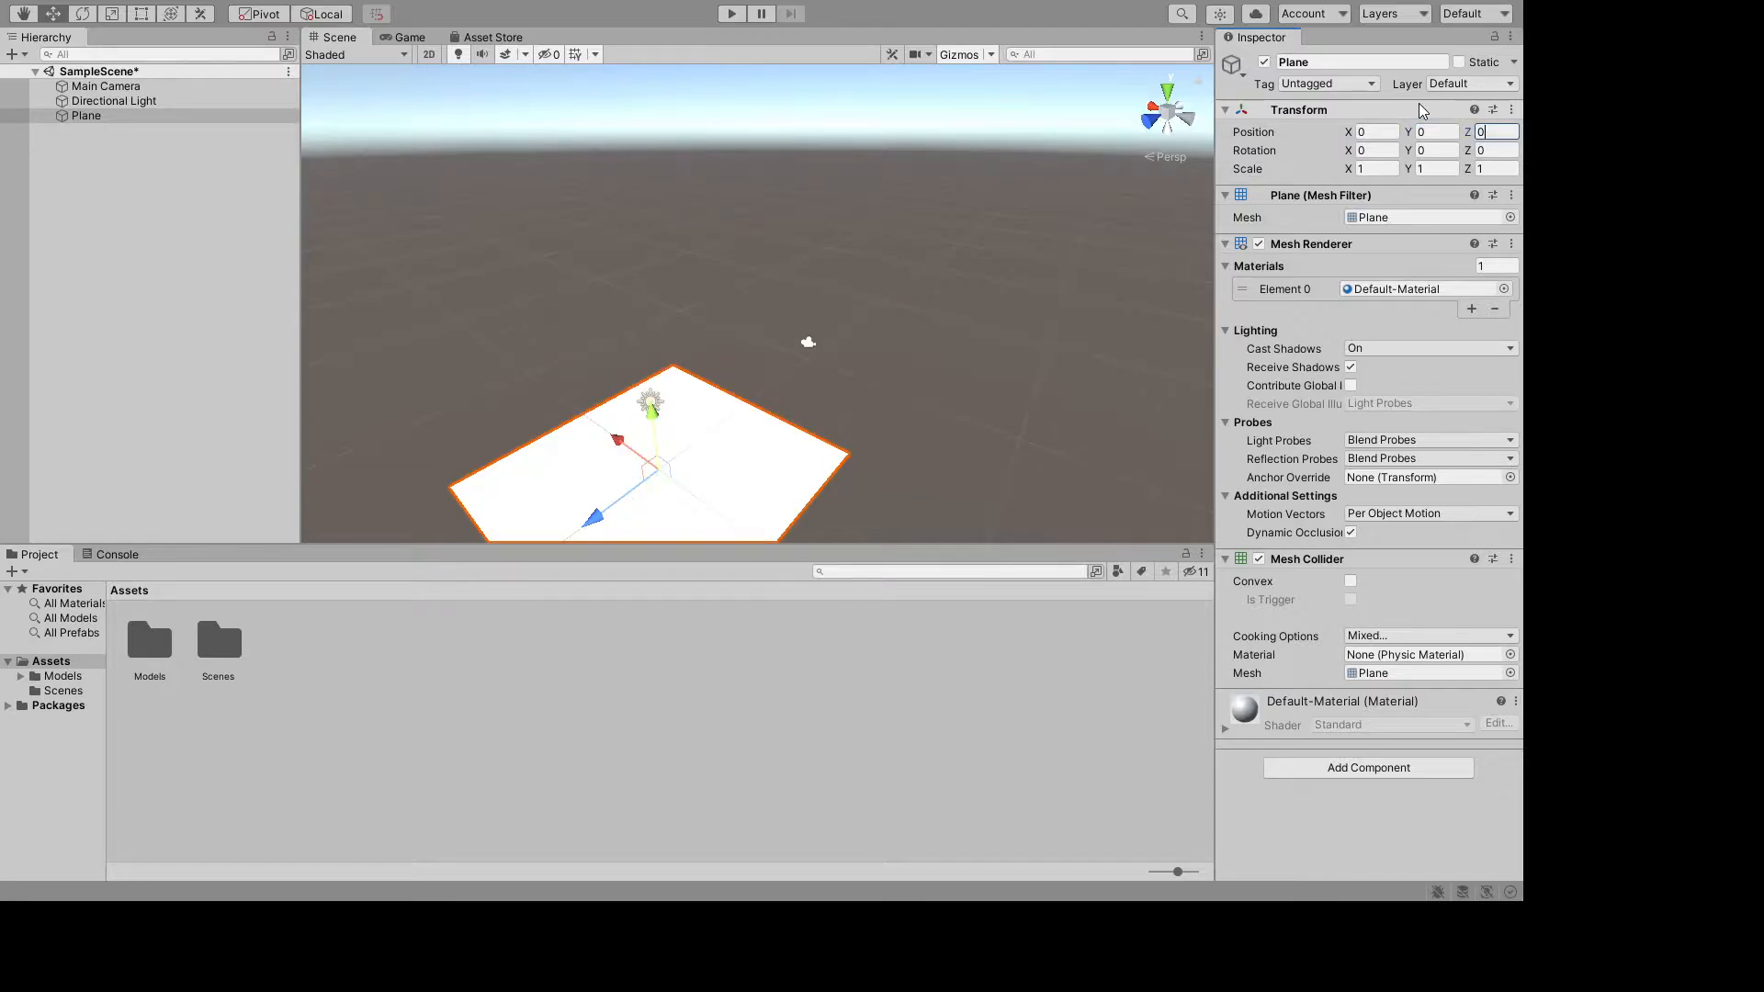
- Add a Cube object to SampleScene above the plane
{"action": "right_click_drag", "start_coordinate": [1191, 398], "coordinate": [964, 23]}
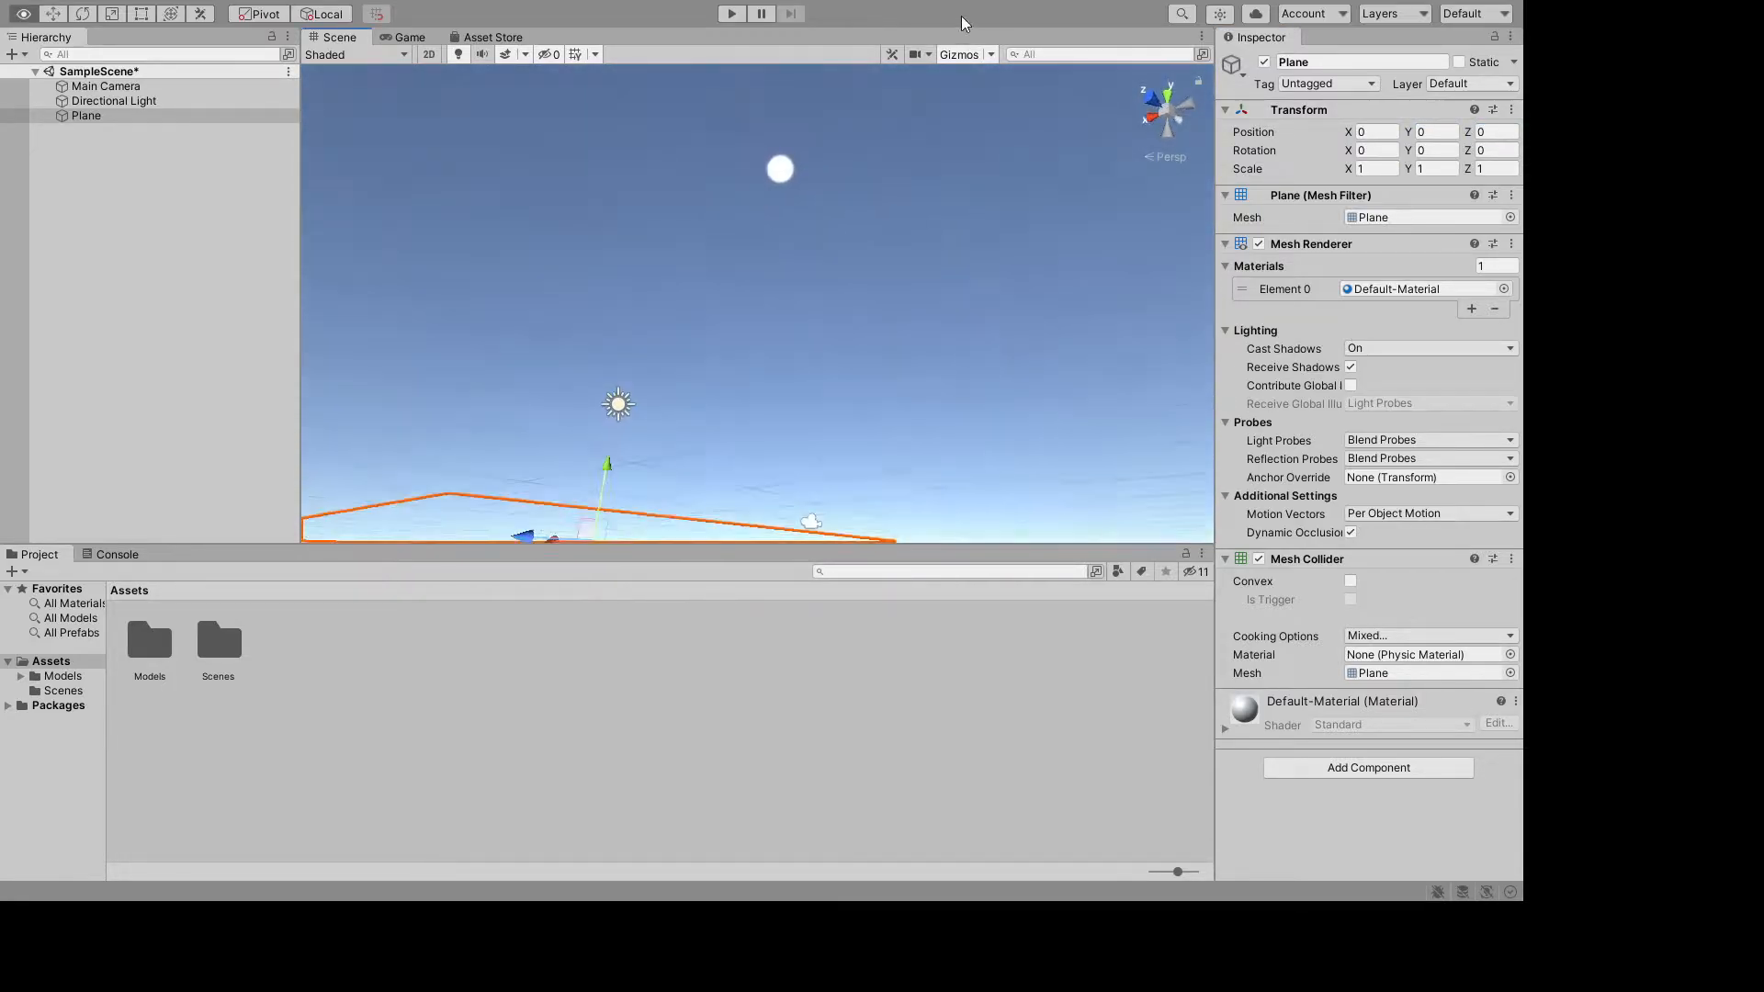
{"action": "left_click_drag", "start_coordinate": [964, 23], "coordinate": [724, 307], "text": "alt"}
{"action": "middle_click_drag", "start_coordinate": [724, 307], "coordinate": [842, 172]}
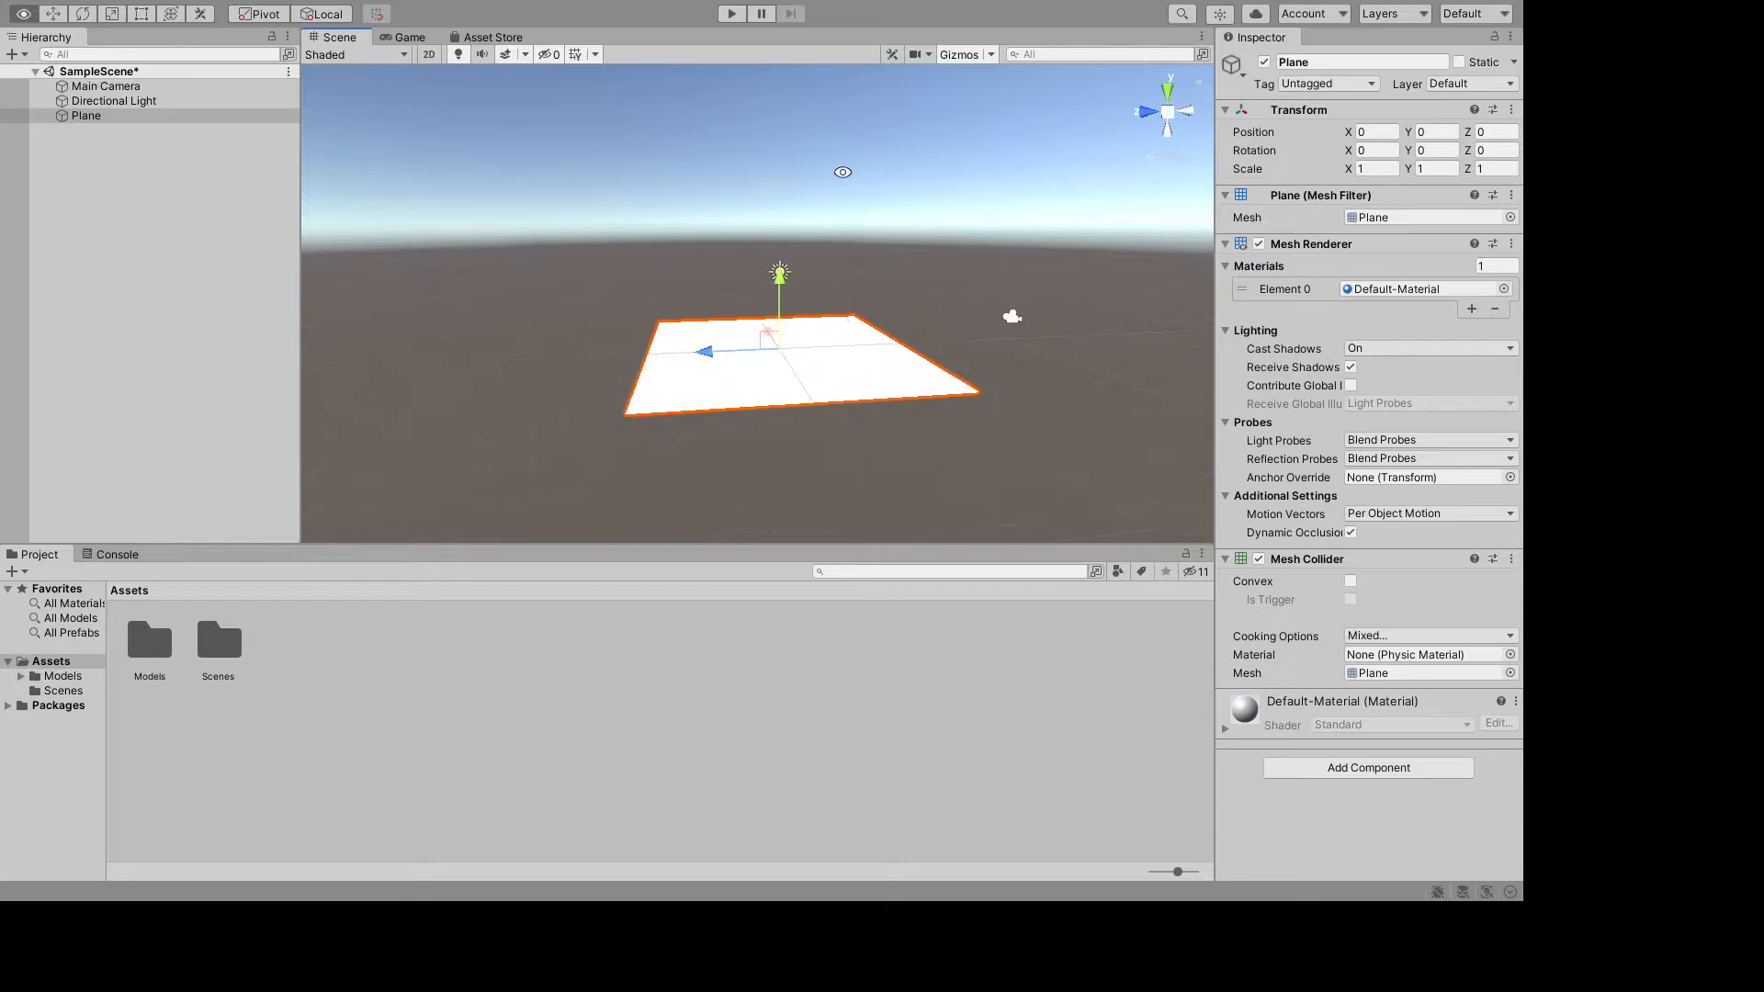
{"action": "left_click_drag", "start_coordinate": [843, 172], "coordinate": [803, 279], "text": "alt"}
{"action": "scroll", "coordinate": [803, 278], "scroll_direction": "up", "scroll_amount": 10}
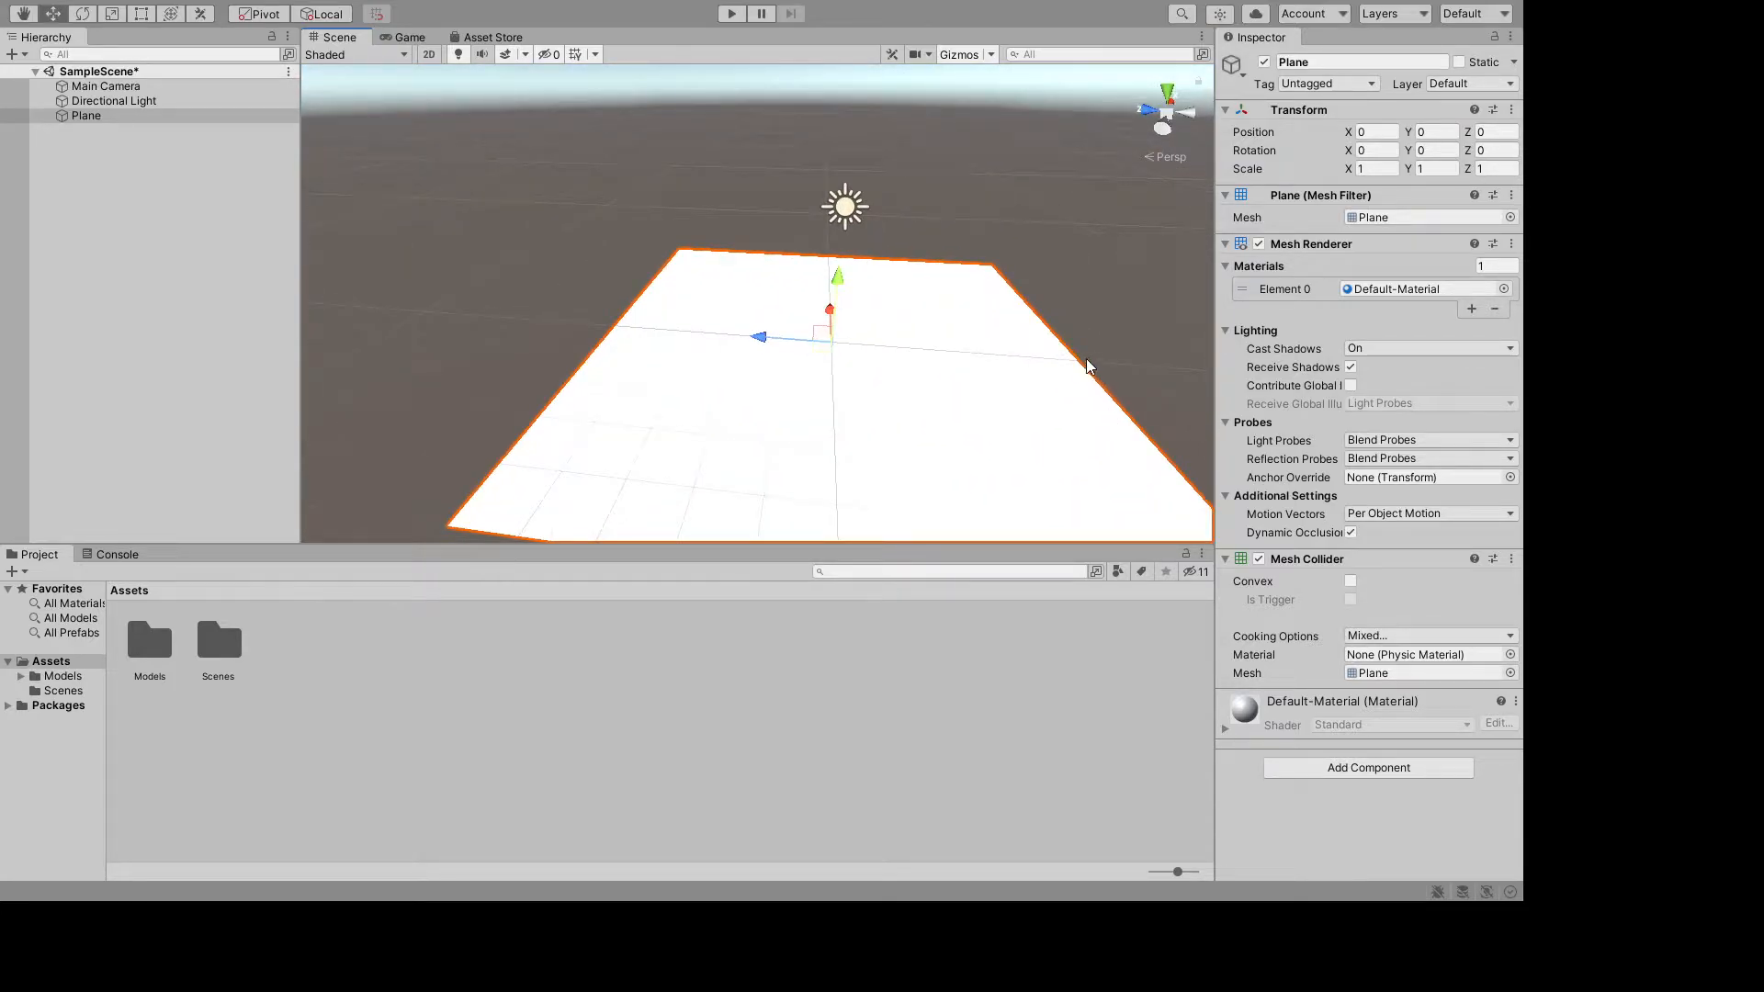
{"action": "scroll", "coordinate": [901, 362], "scroll_direction": "up", "scroll_amount": 5}
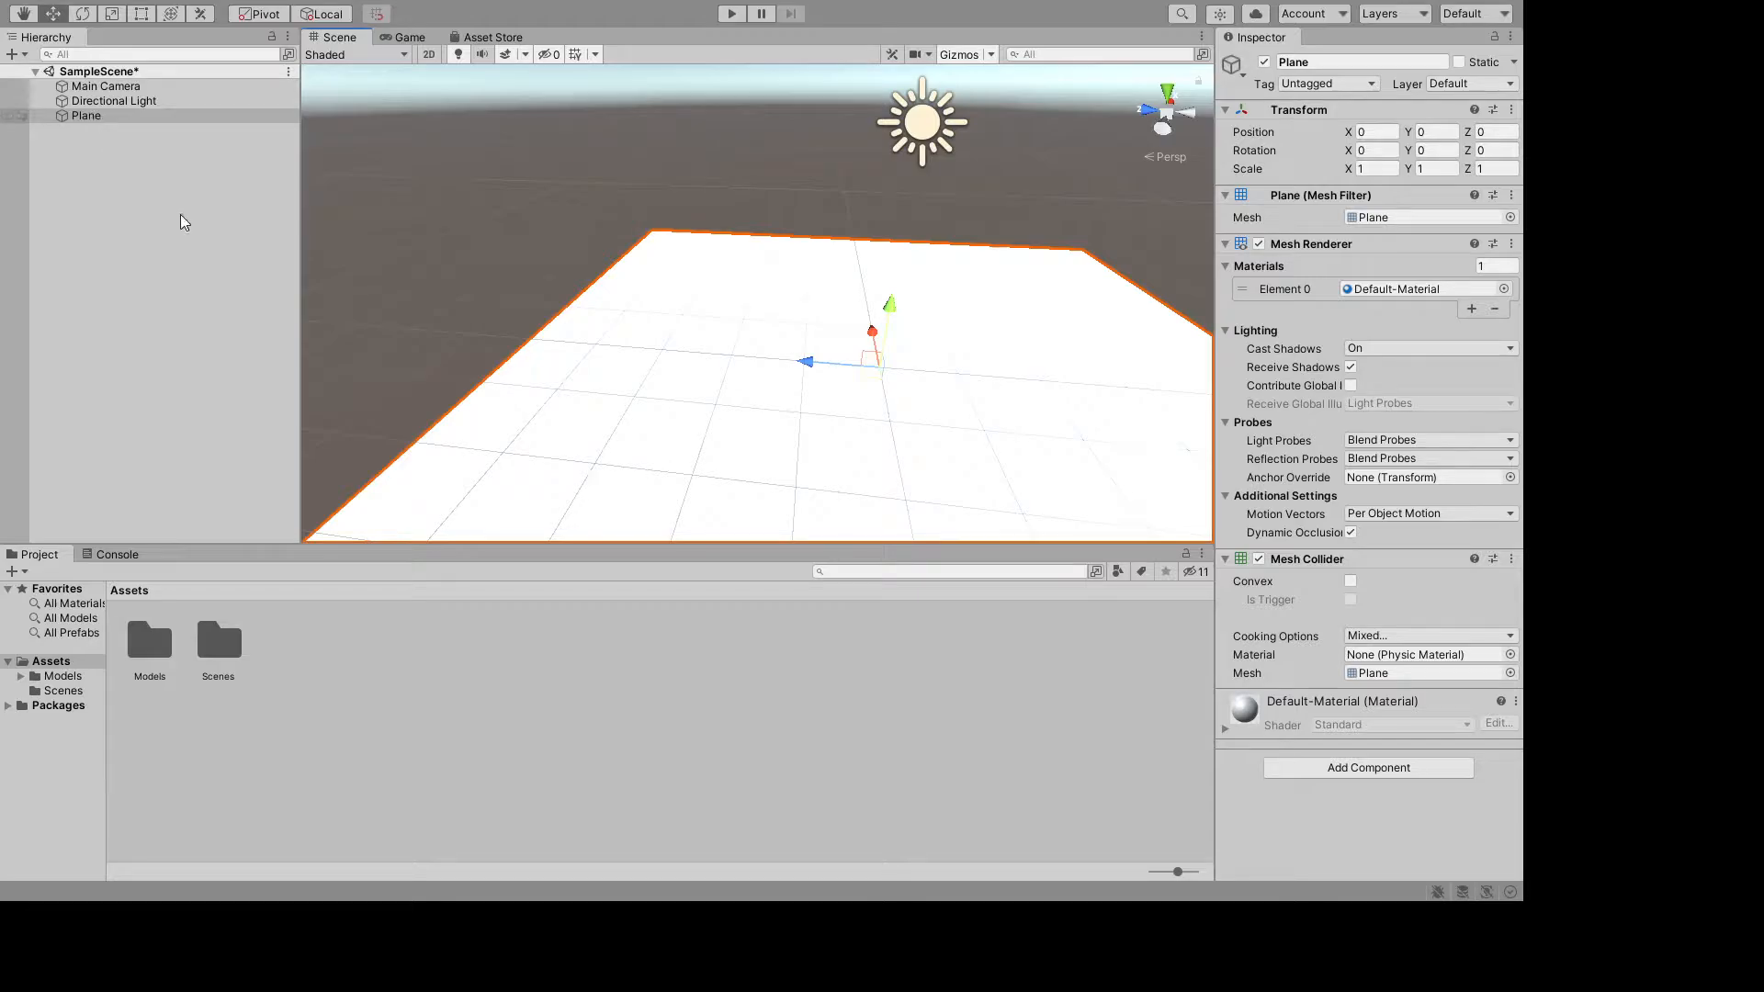
{"action": "left_click", "coordinate": [104, 168]}
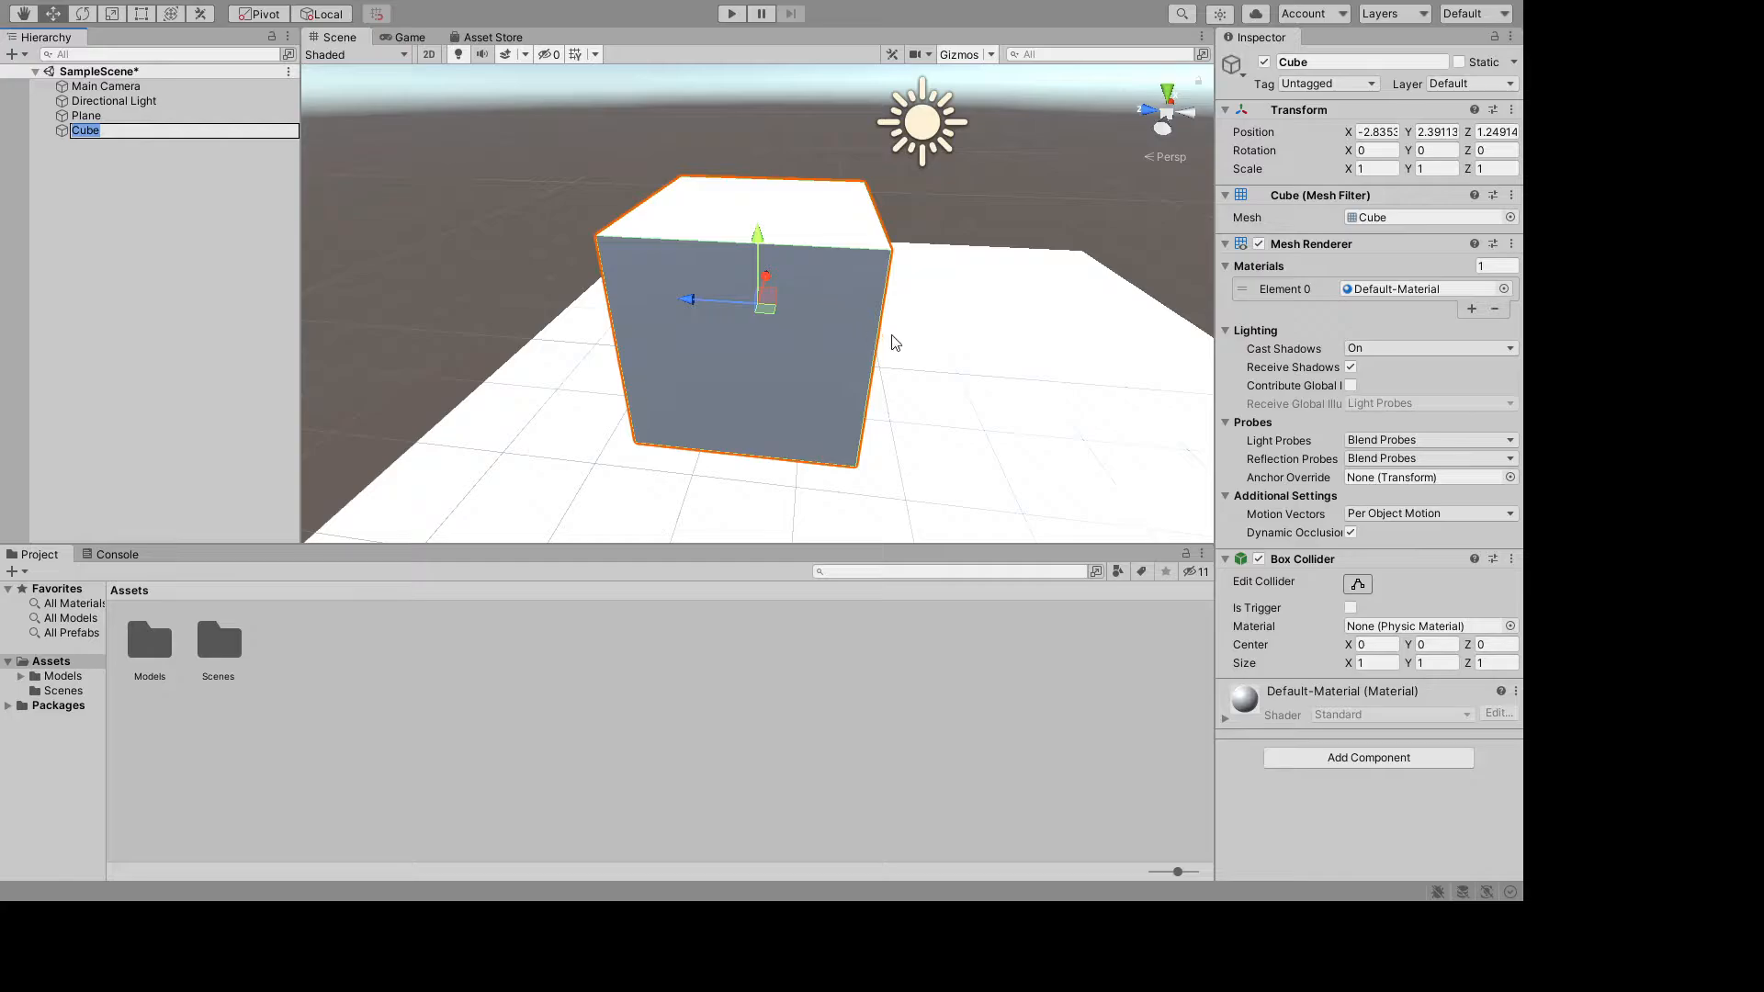
- Move the cube vertically to rest on the plane, at about Y 0.47
{"action": "left_click_drag", "start_coordinate": [1142, 390], "coordinate": [1046, 353], "text": "alt"}
{"action": "left_click_drag", "start_coordinate": [757, 235], "coordinate": [799, 514]}
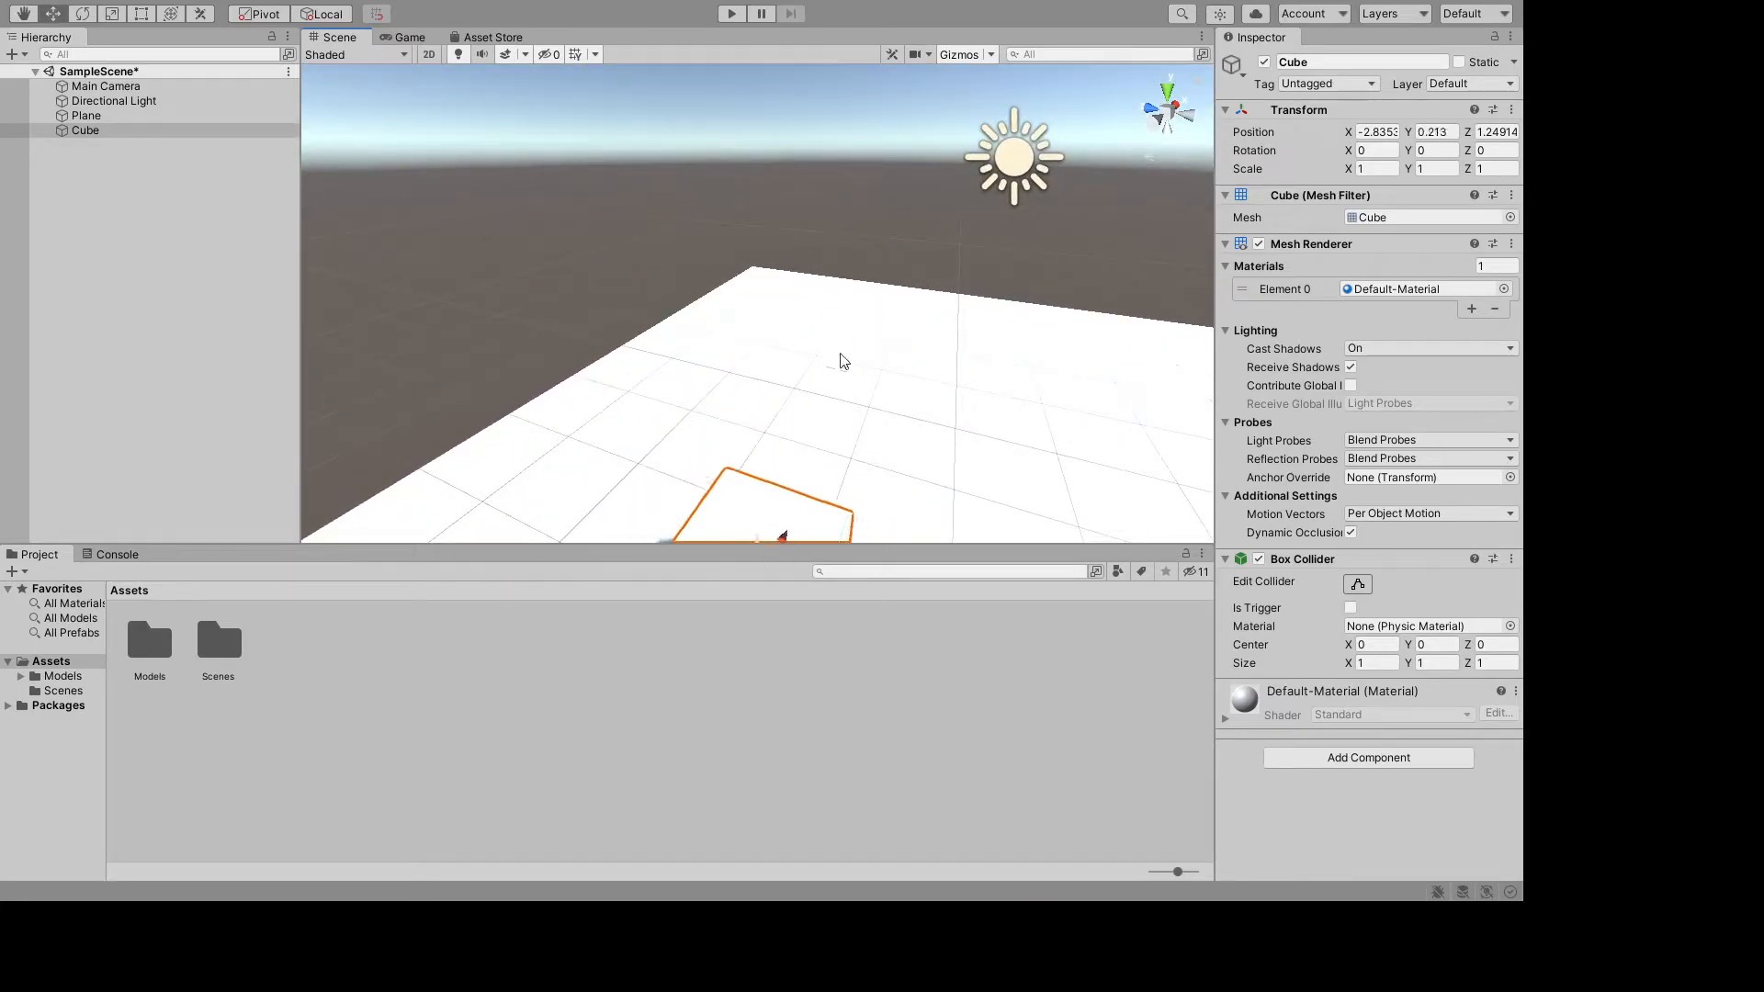
{"action": "left_click_drag", "start_coordinate": [839, 358], "coordinate": [1075, 358], "text": "alt"}
{"action": "middle_click_drag", "start_coordinate": [923, 225], "coordinate": [1106, 231]}
{"action": "scroll", "coordinate": [1107, 230], "scroll_direction": "down", "scroll_amount": 5}
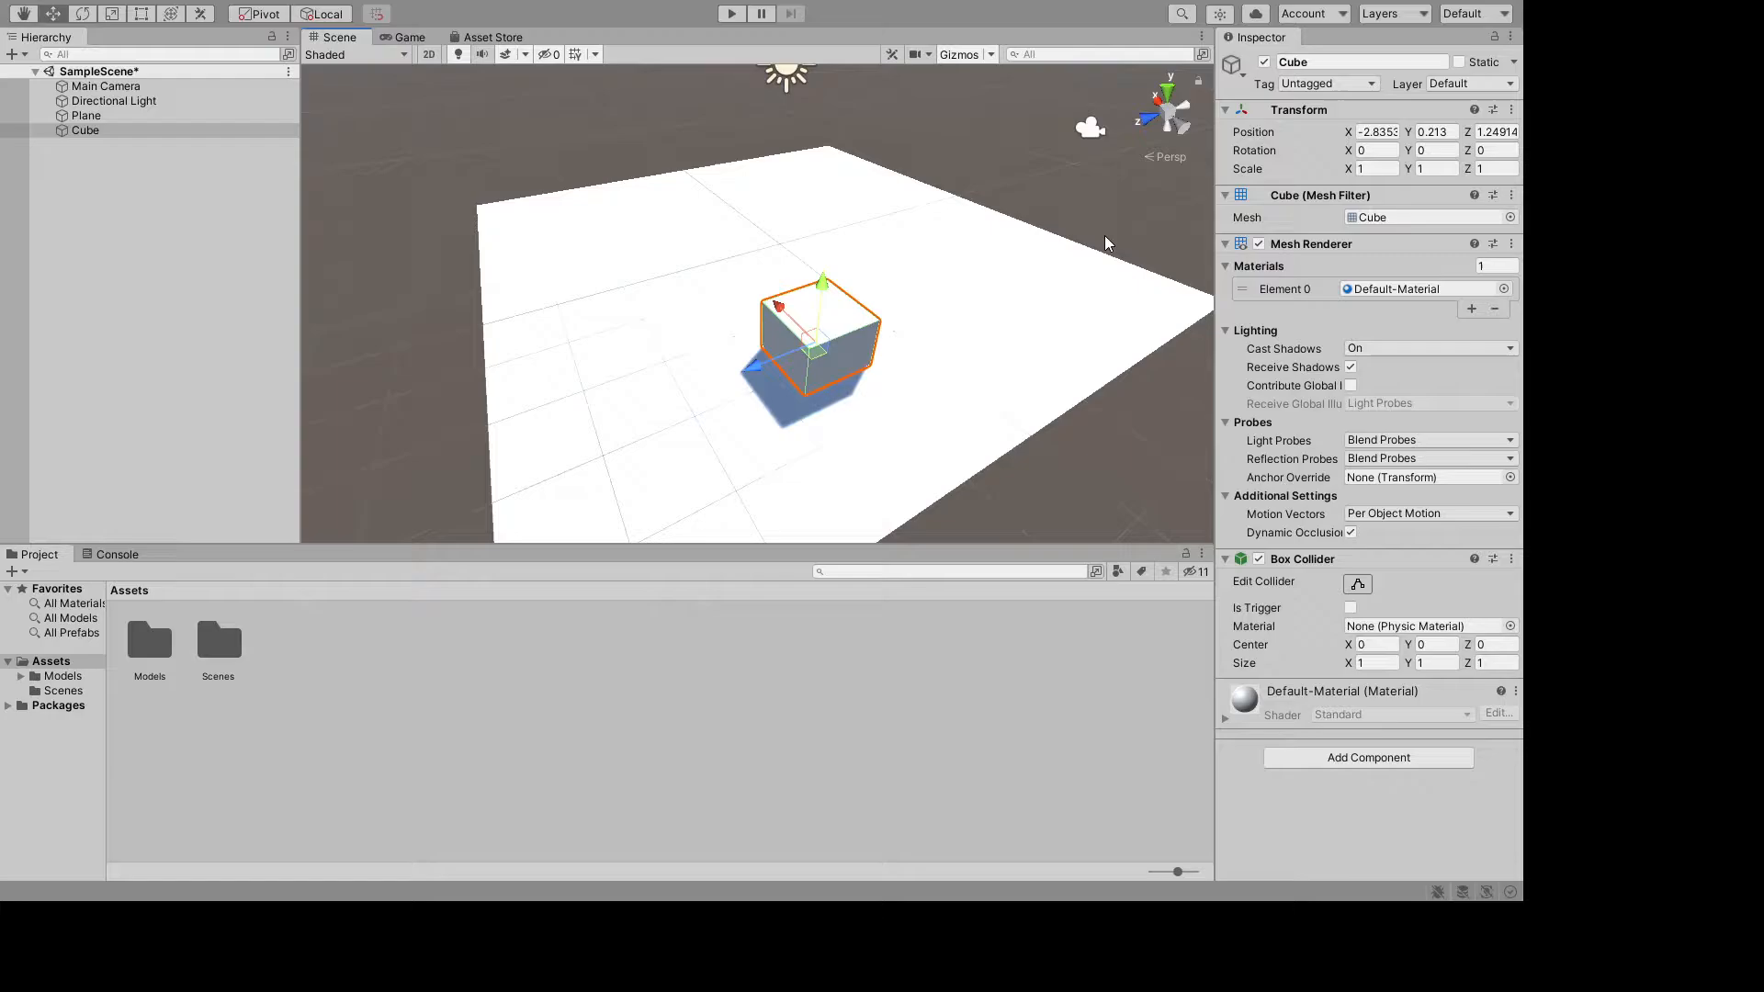
{"action": "left_click", "coordinate": [1038, 351]}
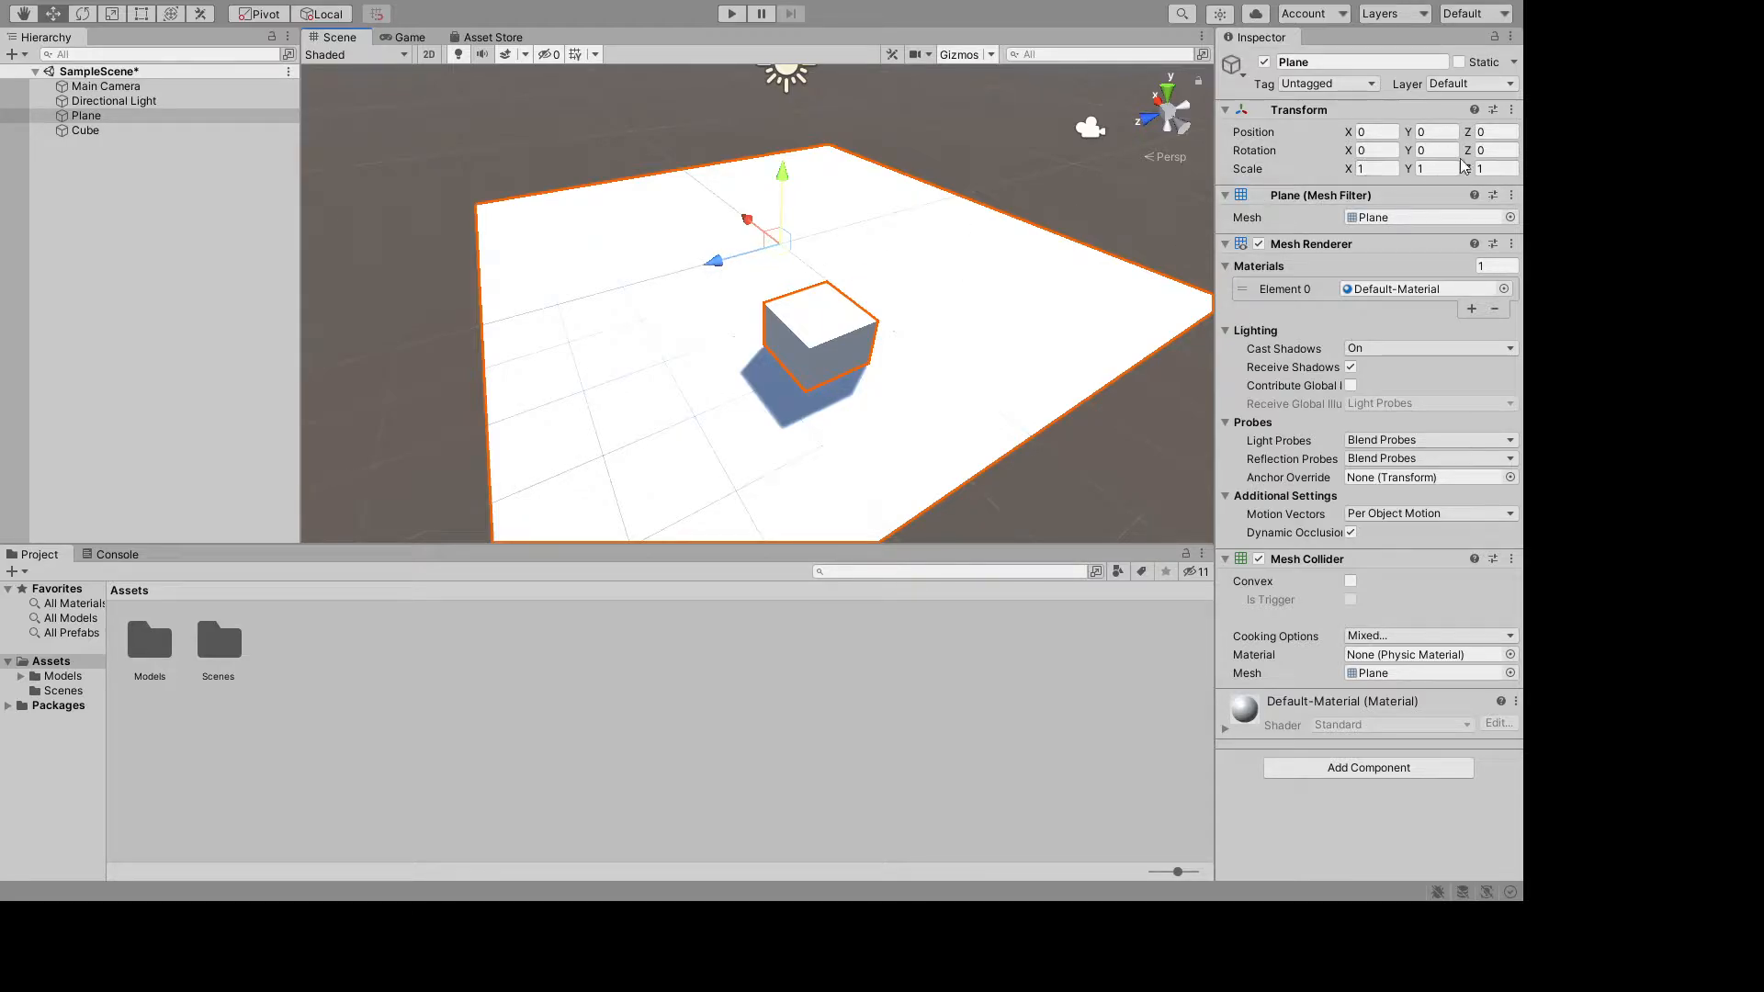
{"action": "left_click", "coordinate": [812, 334]}
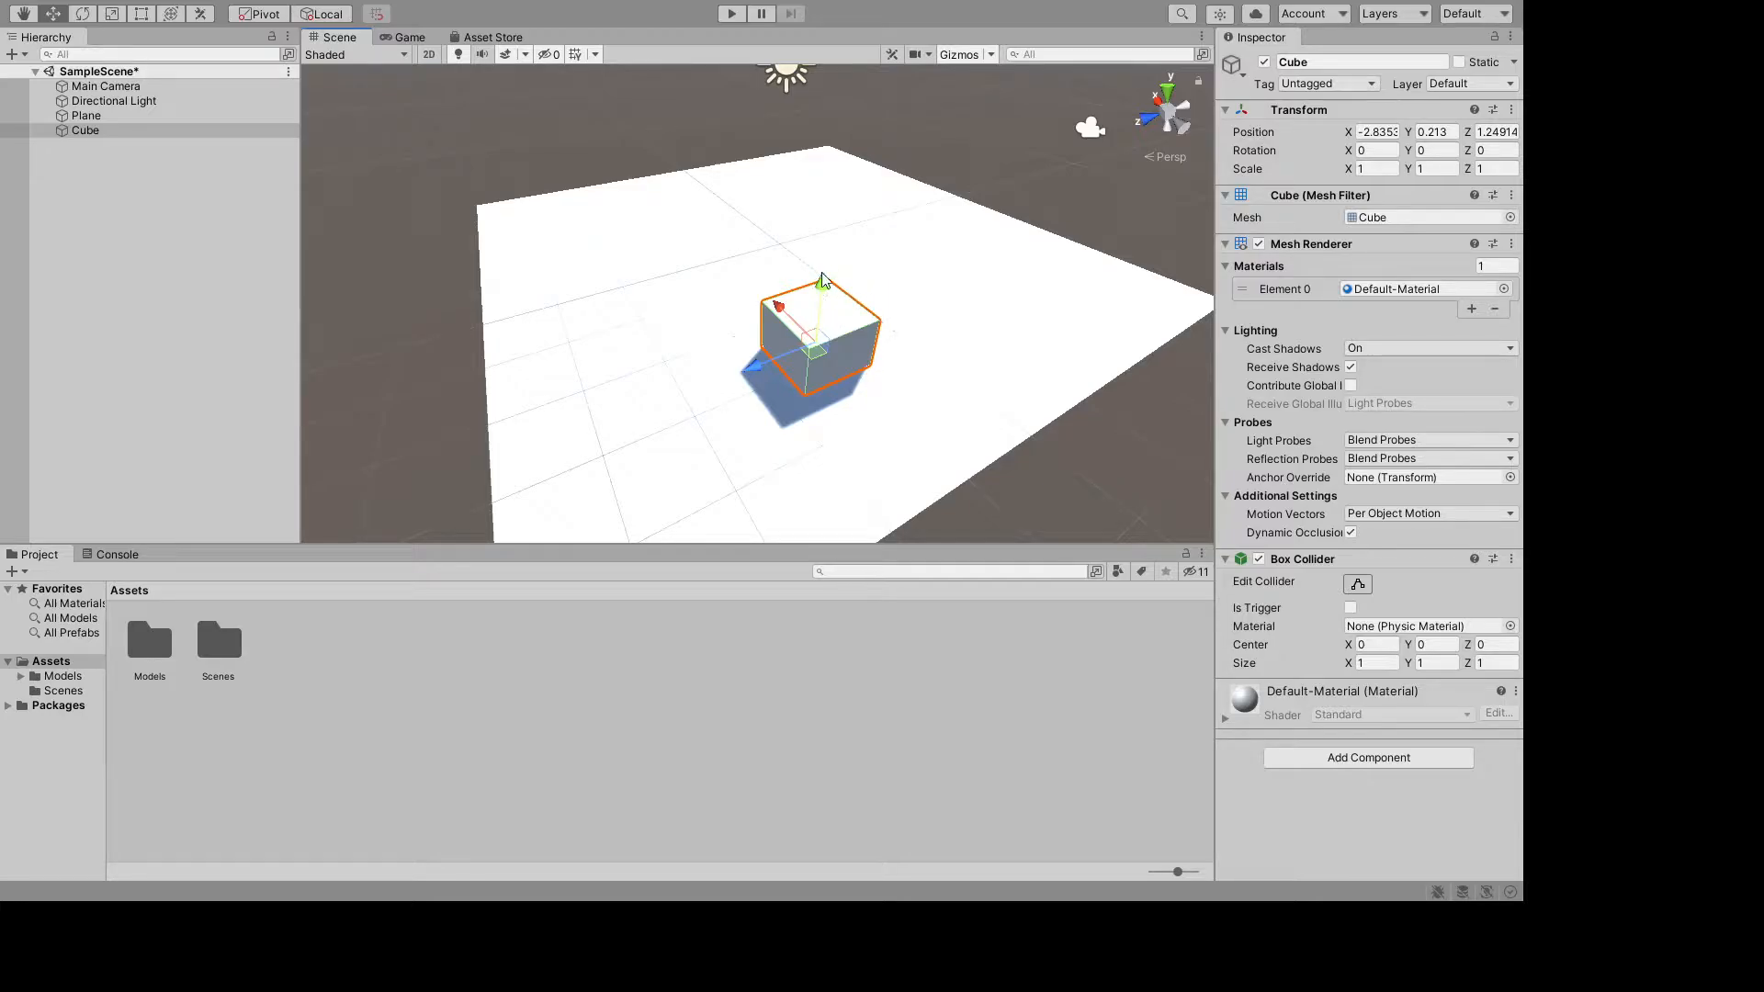
{"action": "left_click_drag", "start_coordinate": [822, 283], "coordinate": [813, 269]}
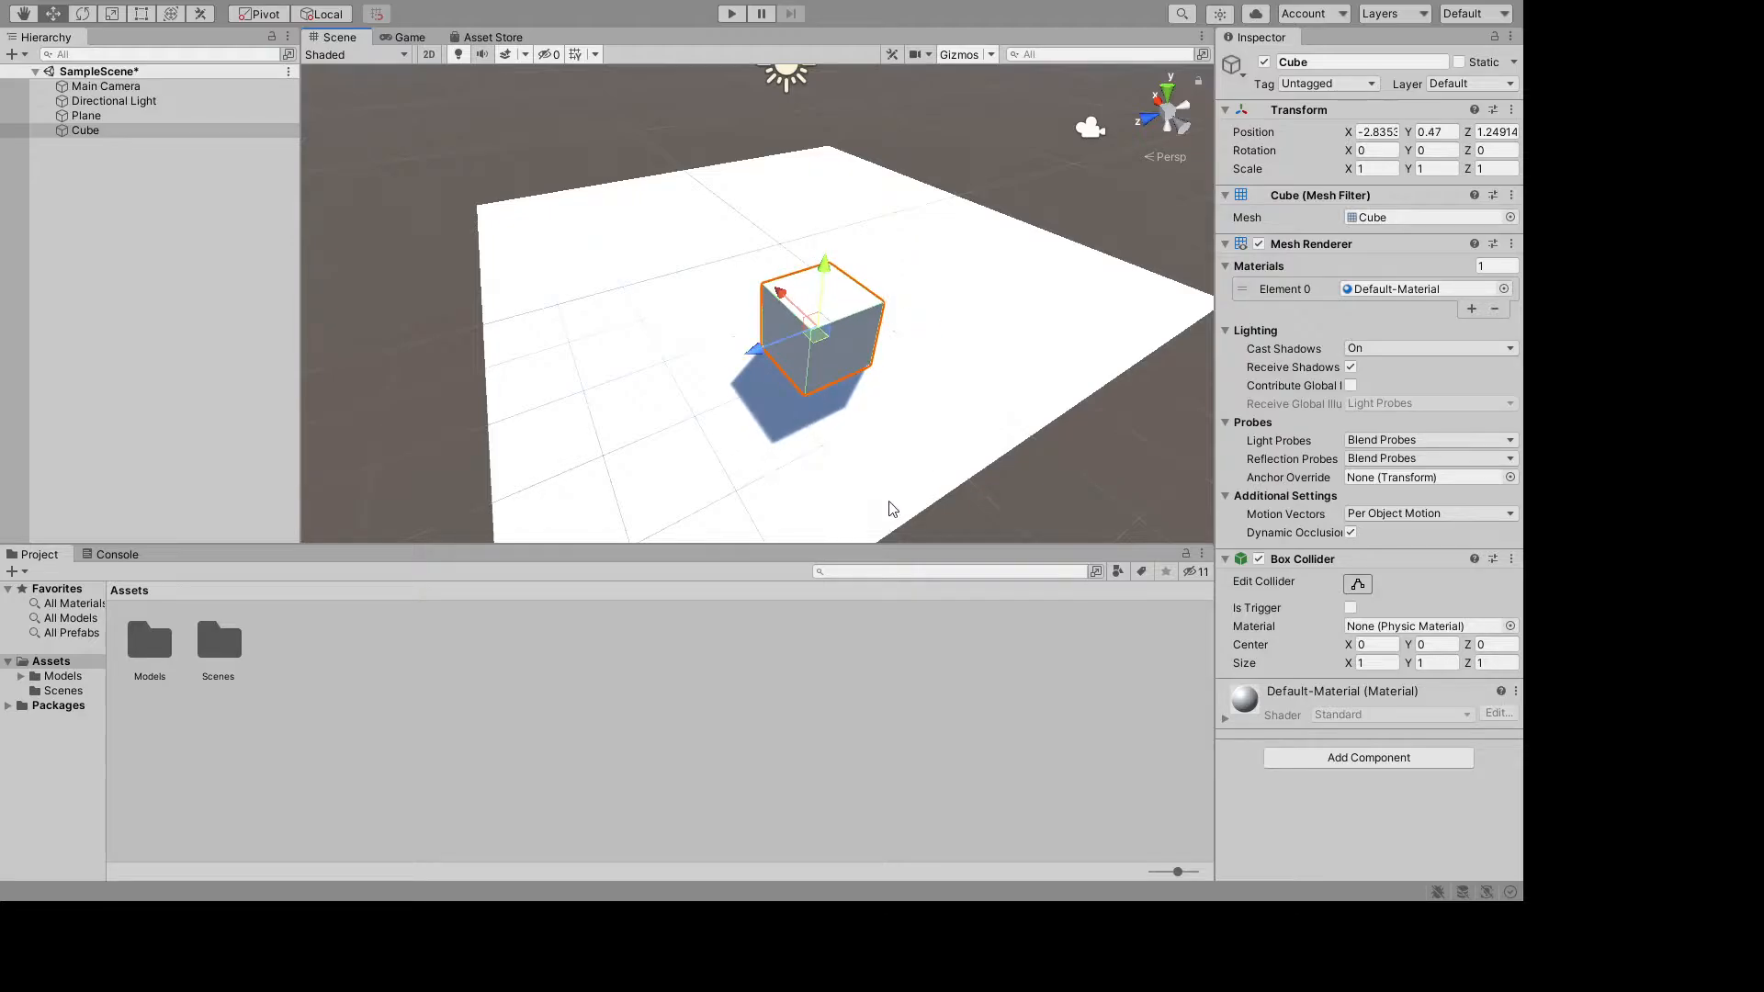
- Set the cube's position to X 0, Y 0, Z 0 and clear the selection
{"action": "left_click", "coordinate": [1383, 131]}
{"action": "type", "text": "0"}
{"action": "key", "text": "Tab"}
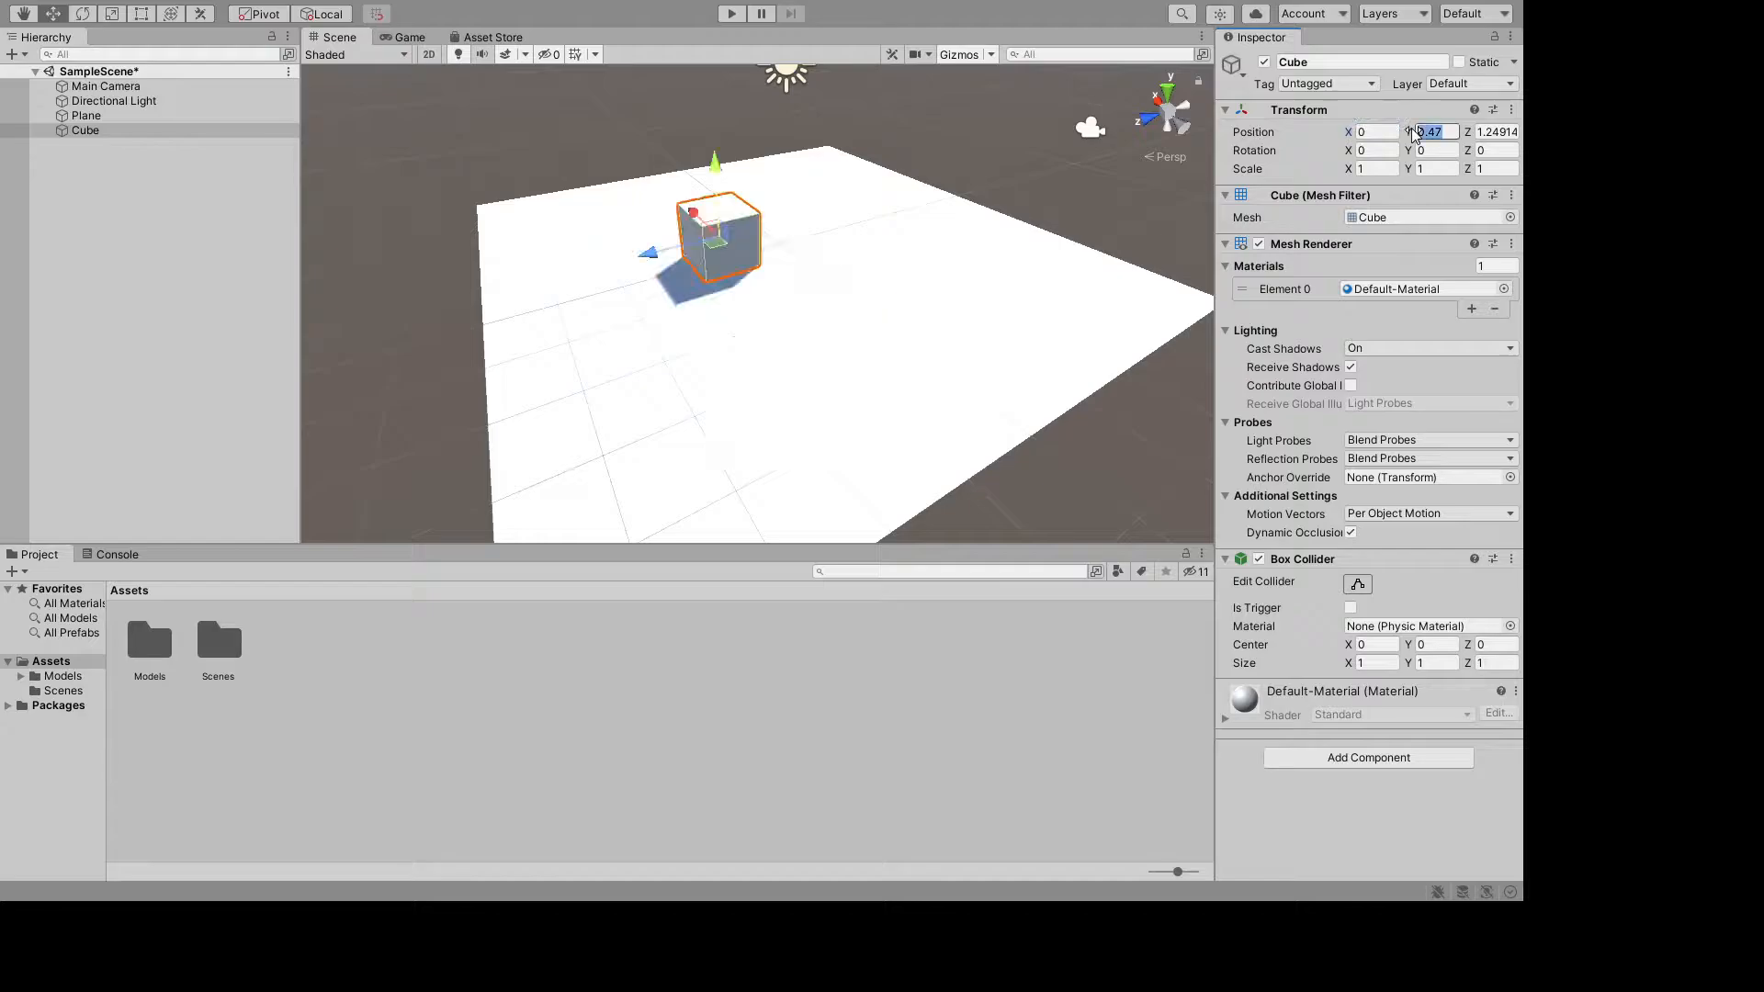
{"action": "type", "text": "0"}
{"action": "key", "text": "Tab"}
{"action": "type", "text": "0"}
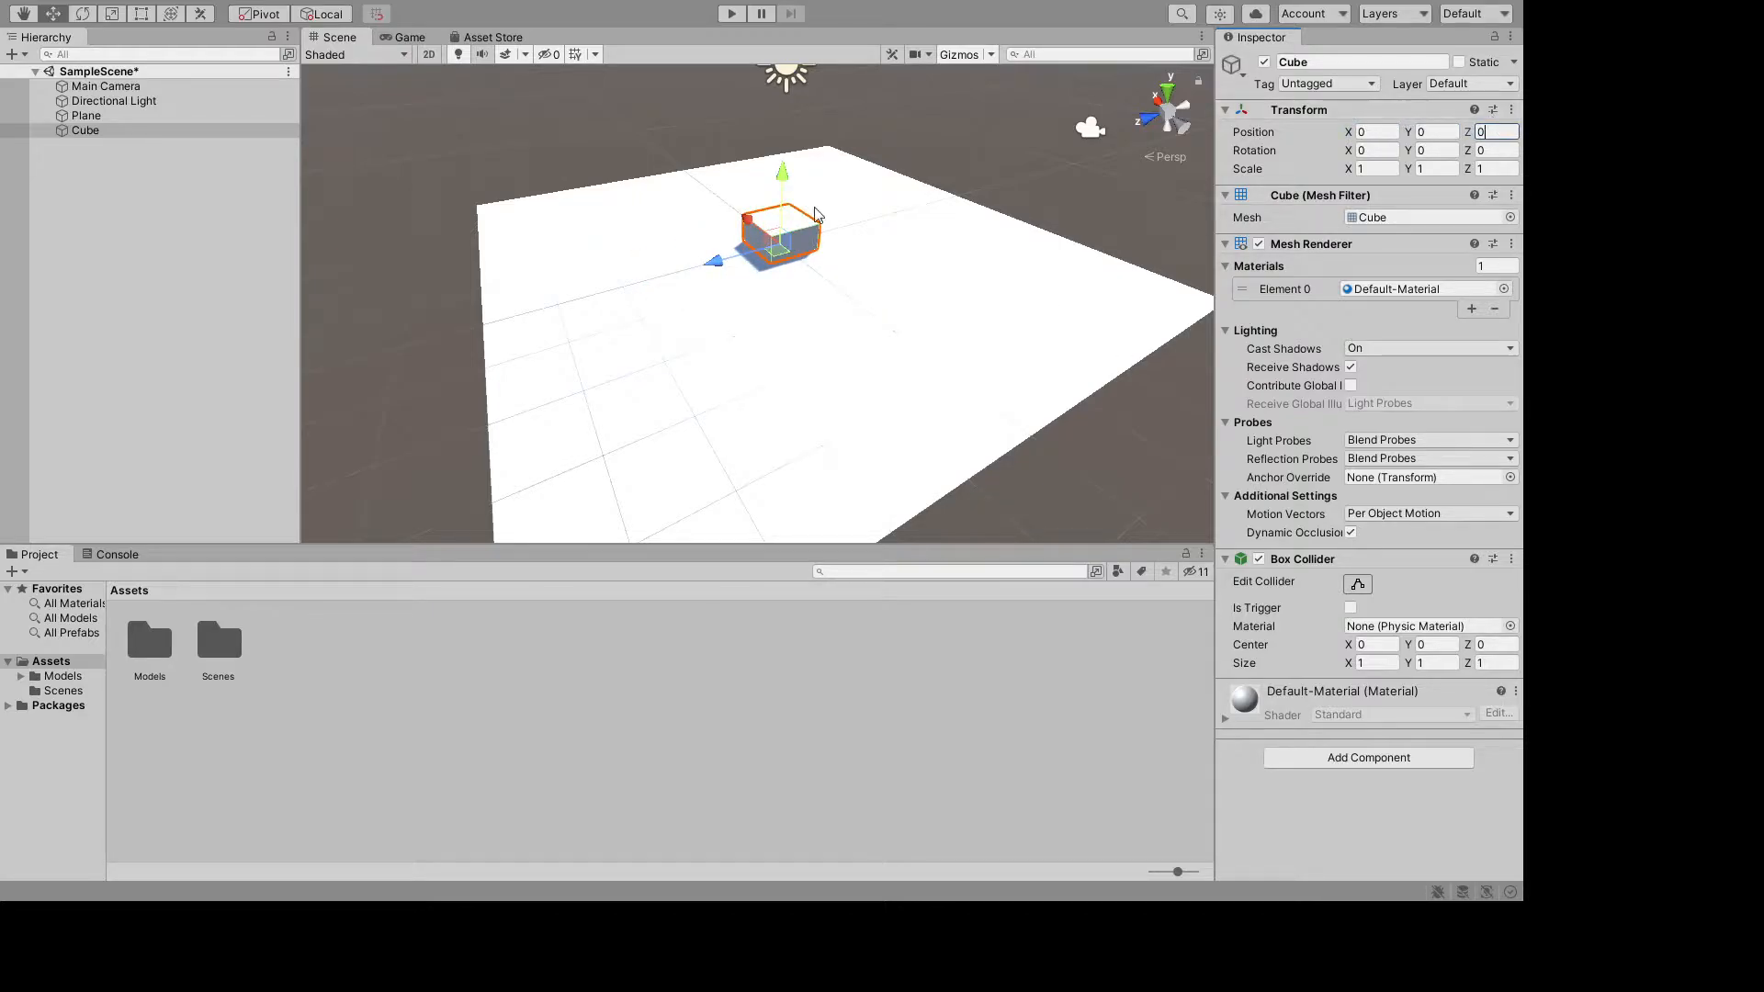
{"action": "left_click", "coordinate": [870, 343]}
{"action": "left_click", "coordinate": [1053, 132]}
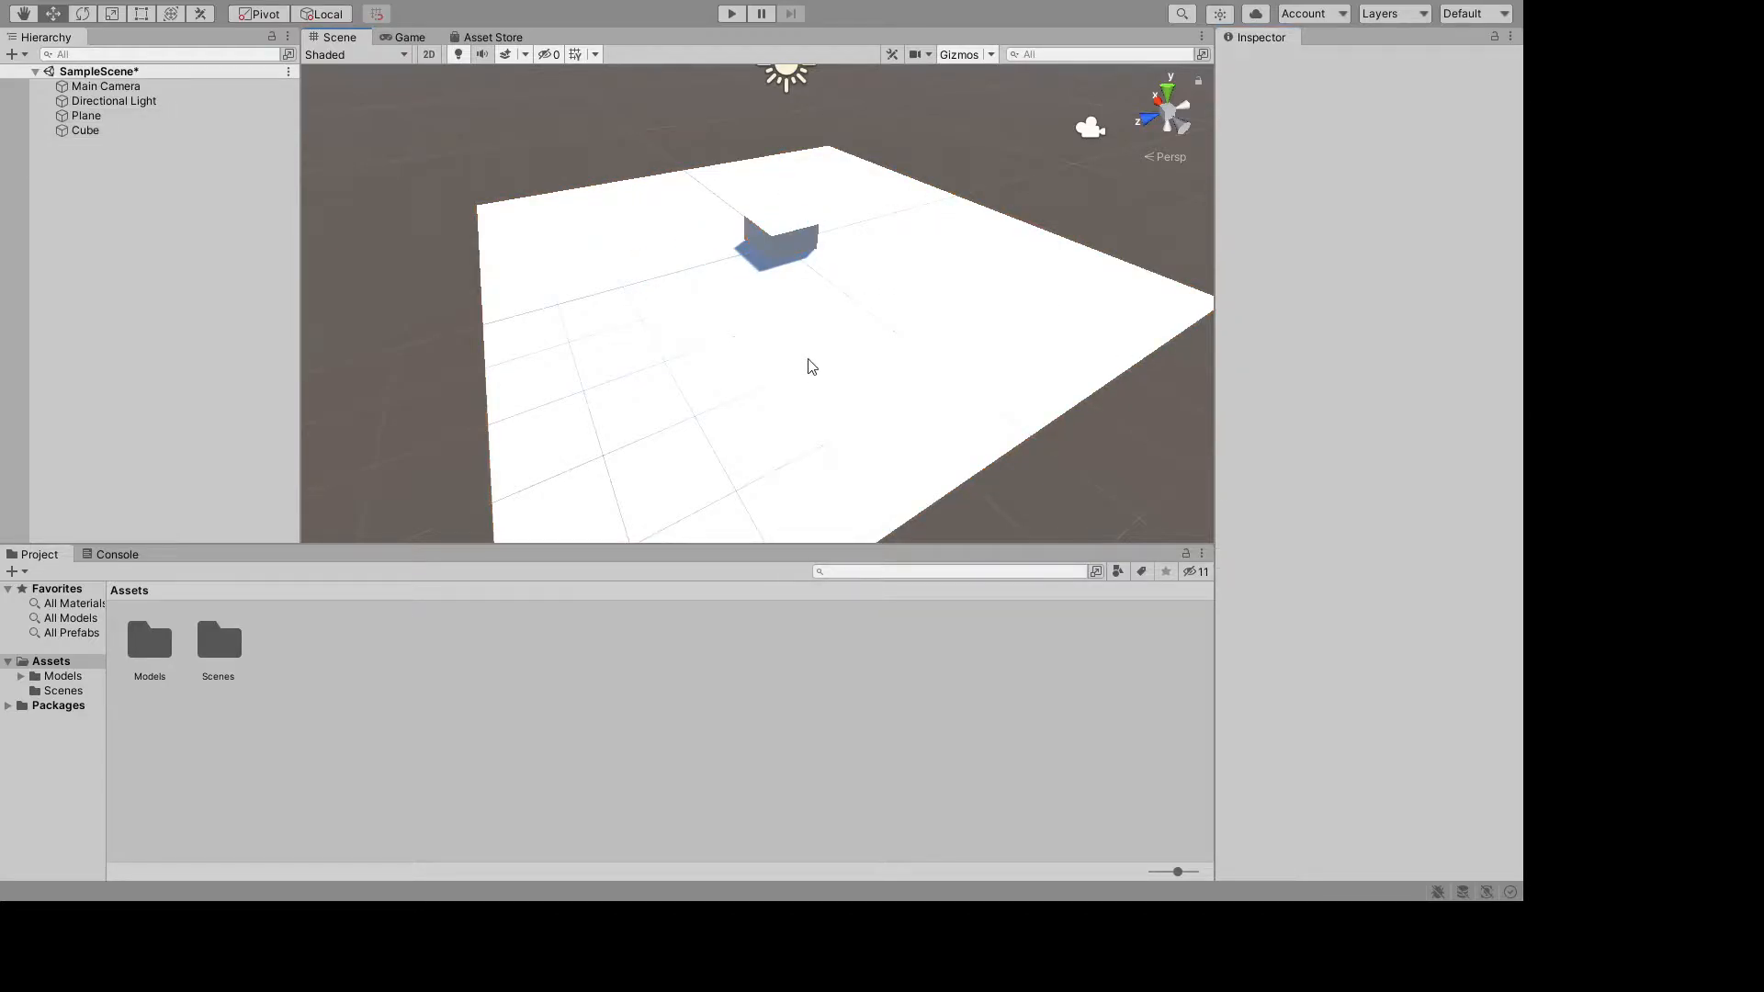
- Examine how the cube sits relative to the plane, viewing it from above and from beneath the plane
{"action": "scroll", "coordinate": [809, 356], "scroll_direction": "up", "scroll_amount": 5}
{"action": "middle_click_drag", "start_coordinate": [824, 288], "coordinate": [681, 763]}
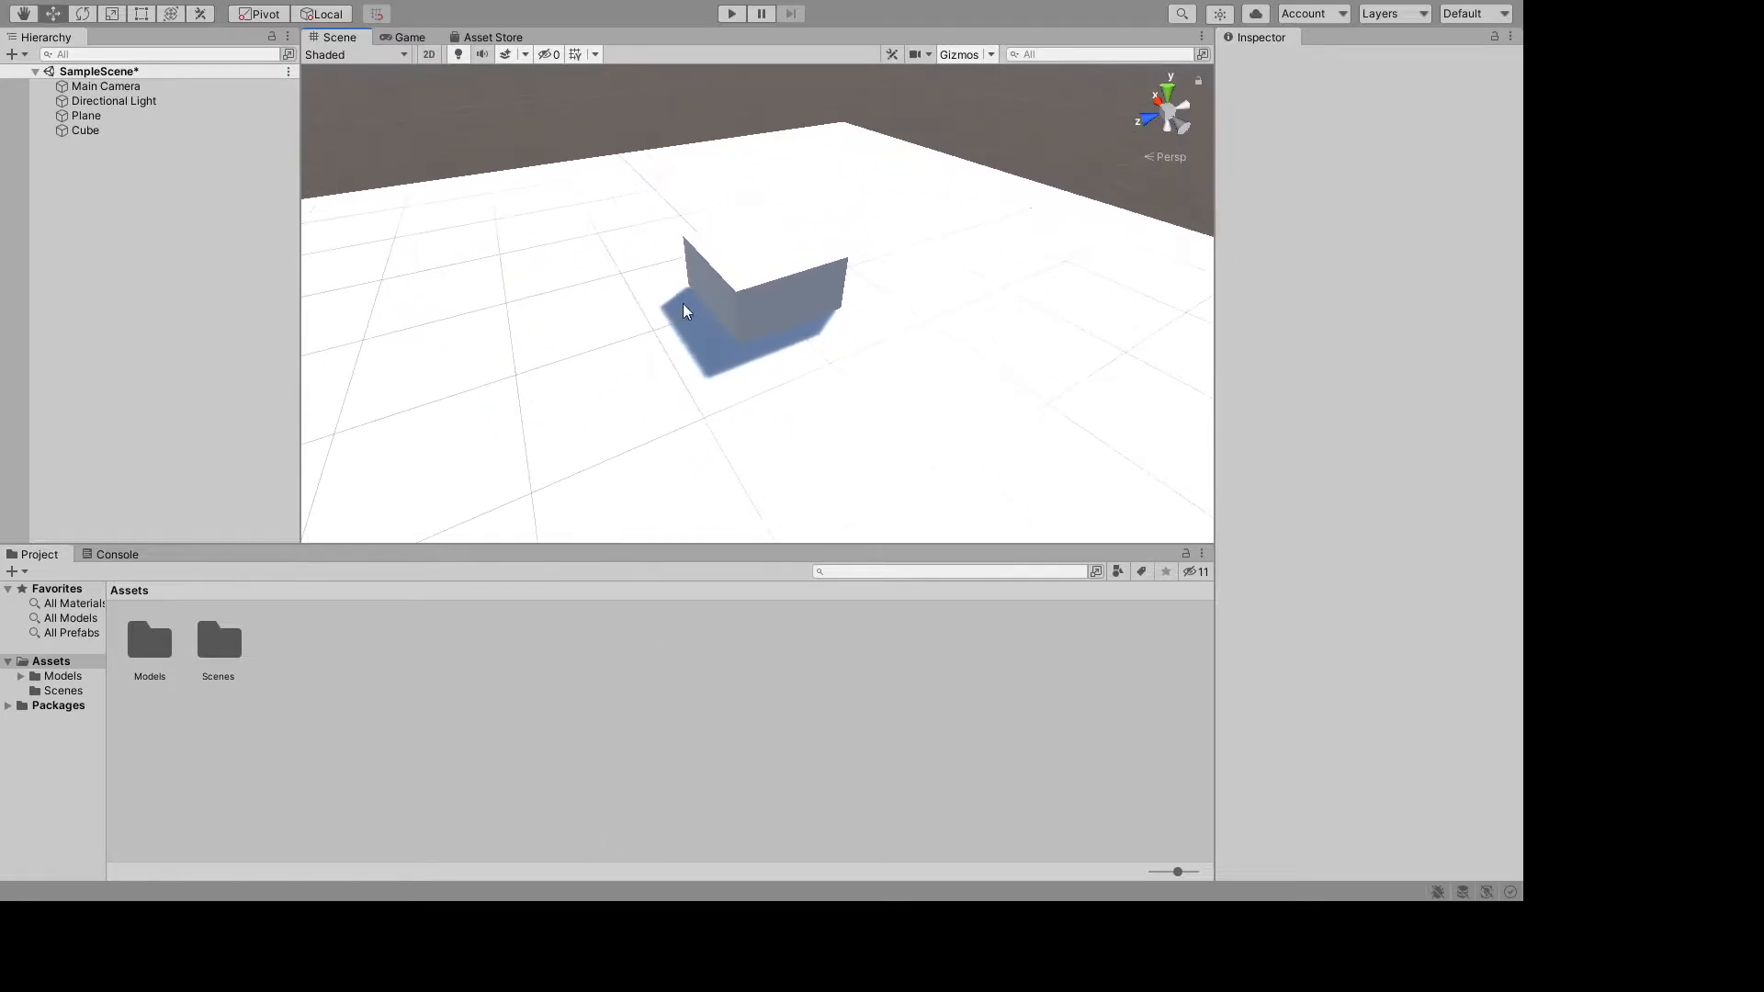
{"action": "middle_click_drag", "start_coordinate": [608, 243], "coordinate": [252, 499]}
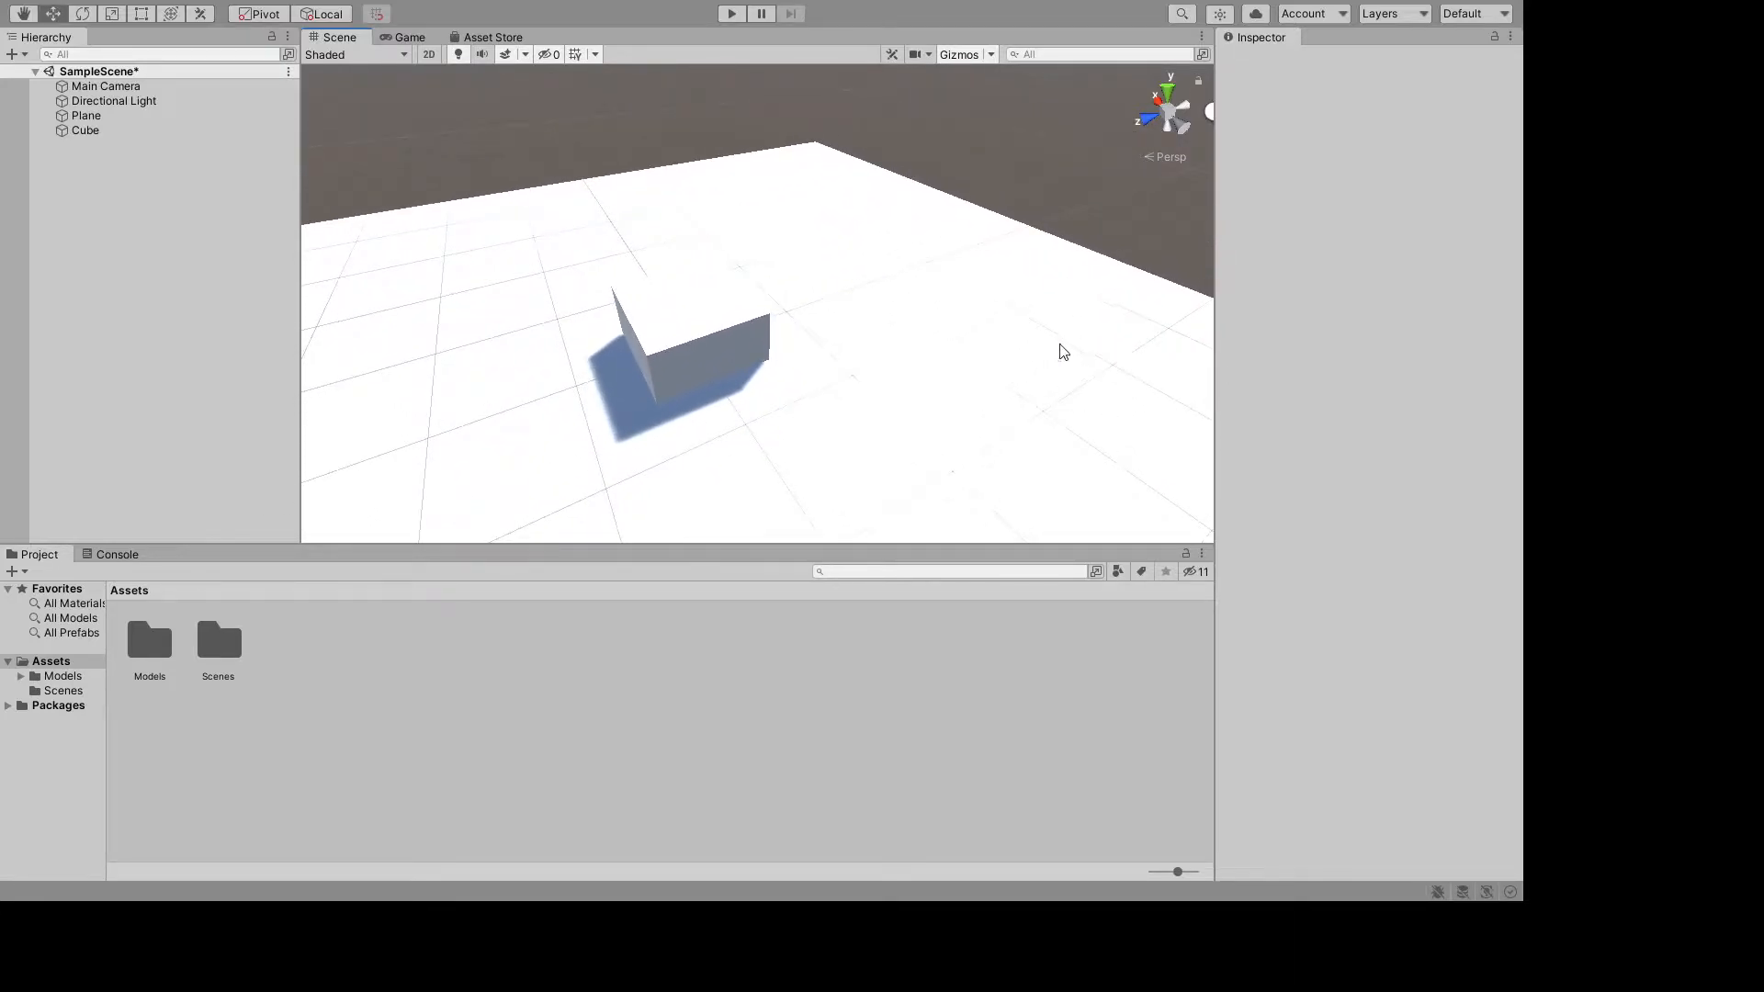
{"action": "right_click_drag", "start_coordinate": [1050, 344], "coordinate": [867, 450]}
{"action": "middle_click_drag", "start_coordinate": [866, 450], "coordinate": [869, 27]}
{"action": "mouse_move", "coordinate": [862, 519]}
{"action": "middle_mouse_down"}
{"action": "mouse_move", "coordinate": [928, 11]}
{"action": "mouse_move", "coordinate": [951, 2]}
{"action": "middle_mouse_up"}
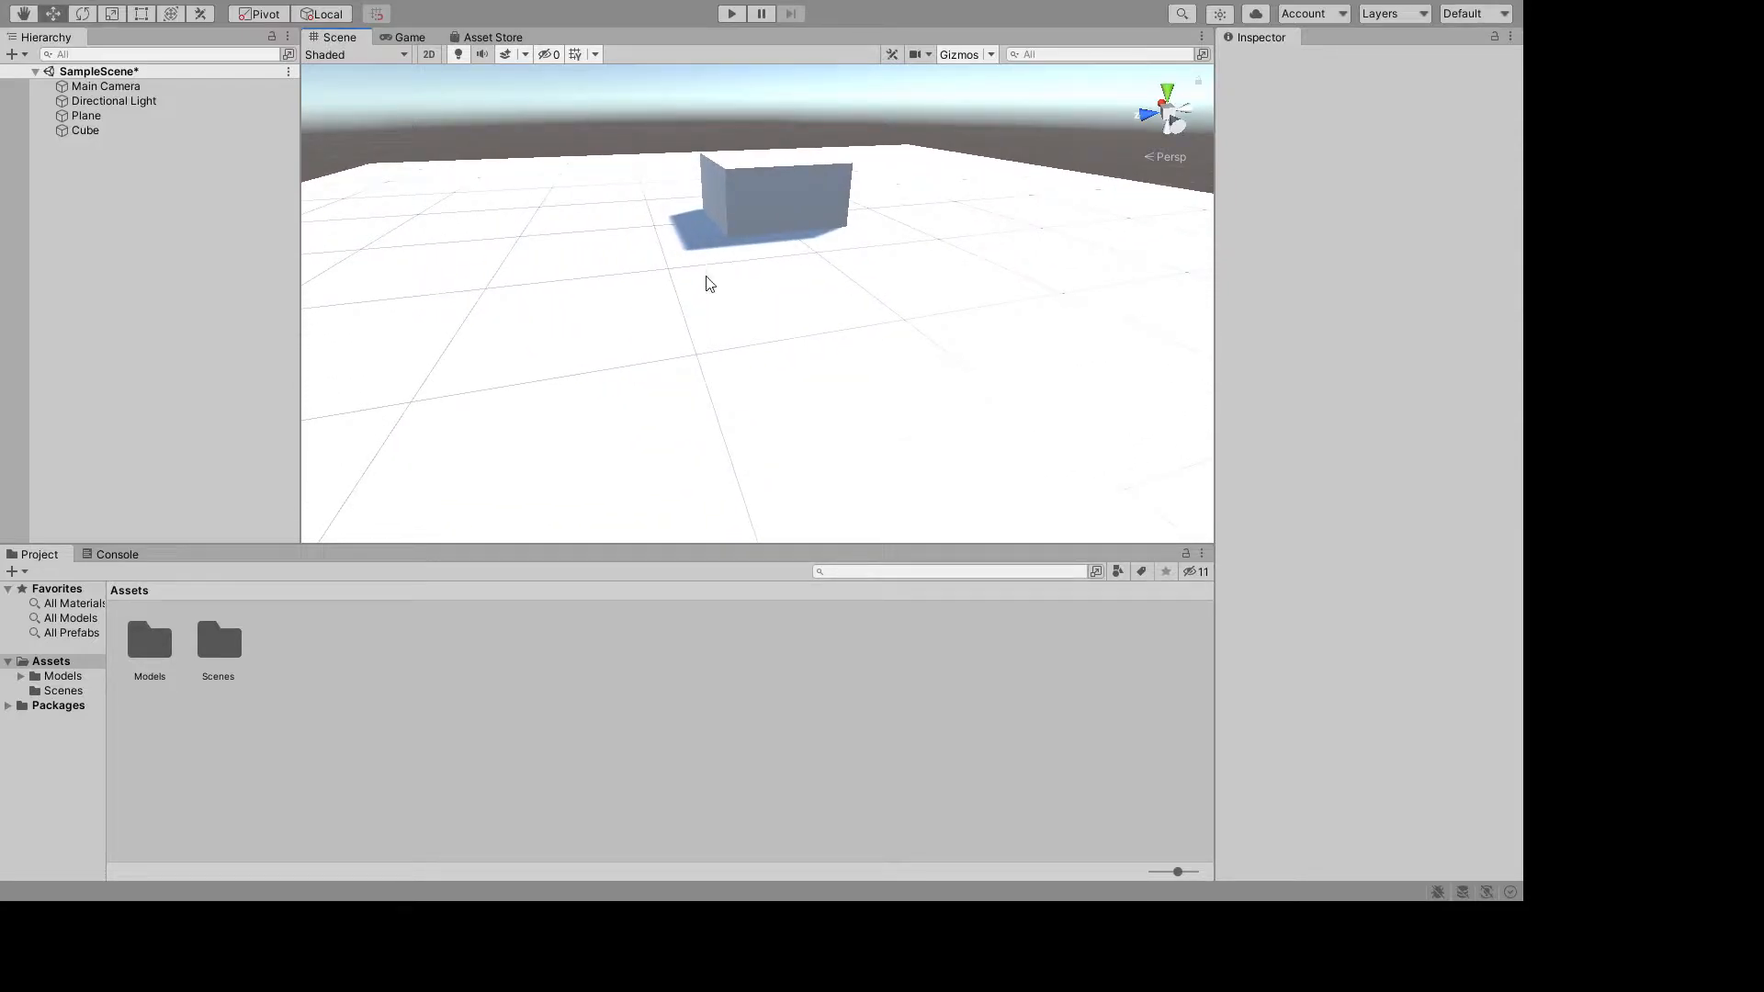
{"action": "right_click_drag", "start_coordinate": [710, 283], "coordinate": [870, 146]}
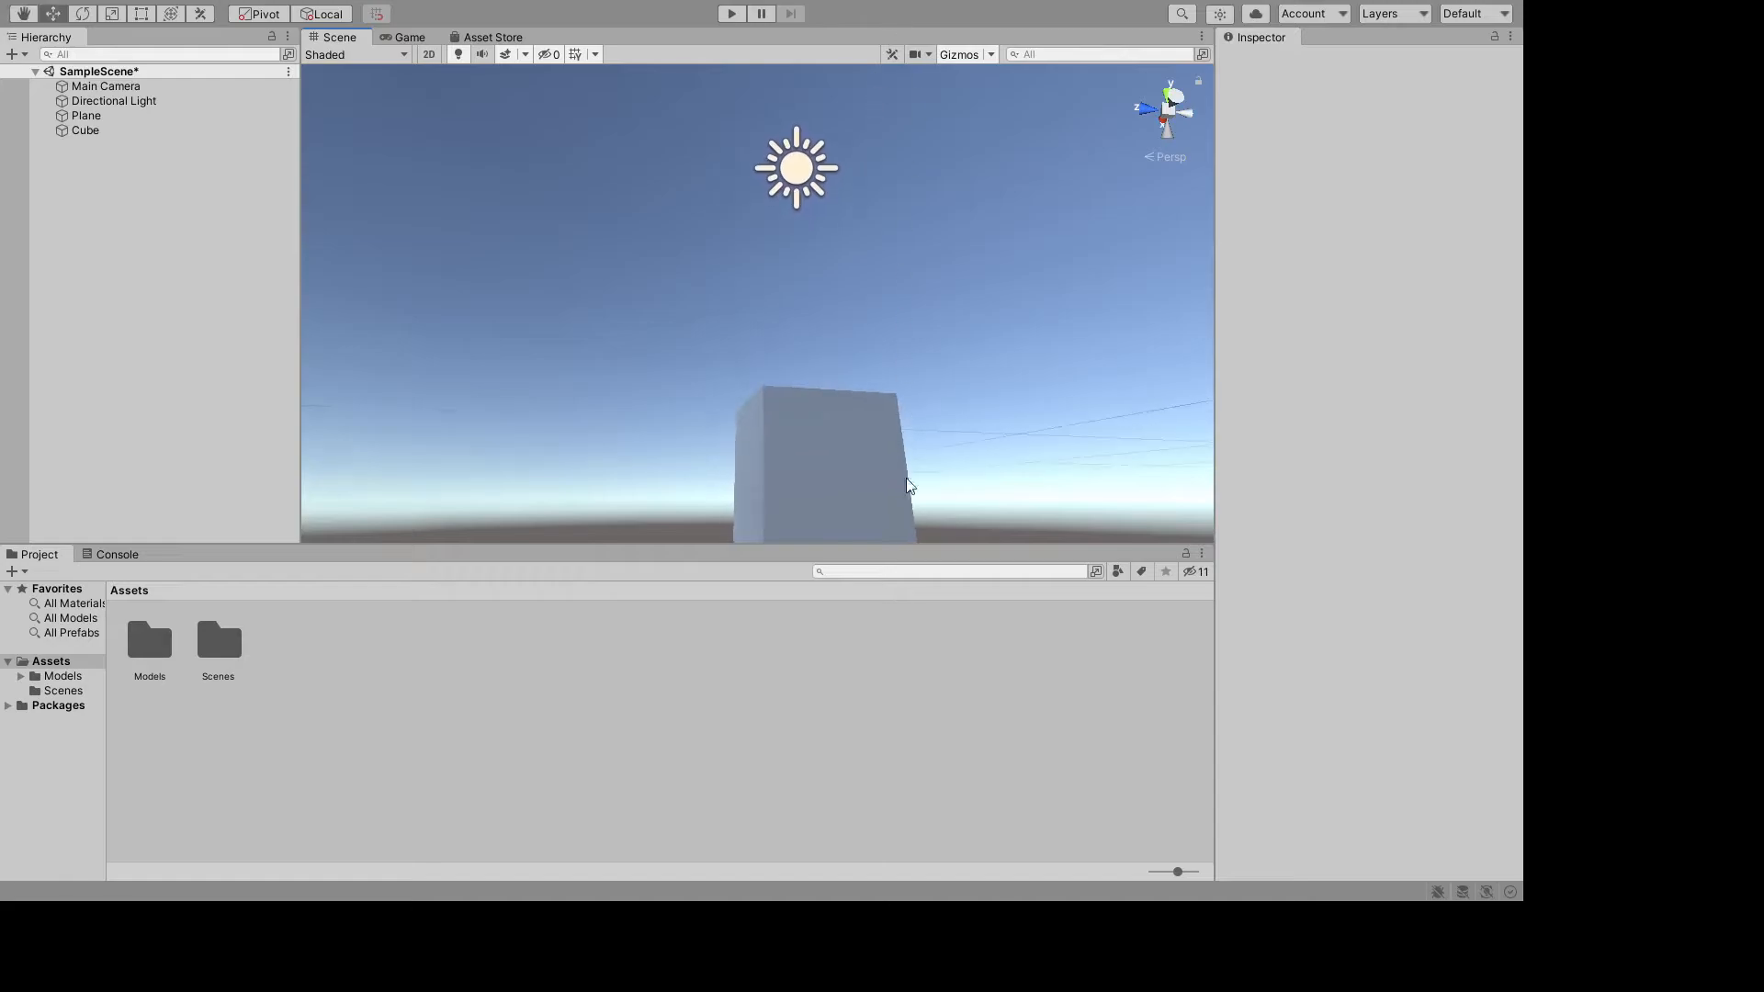
{"action": "scroll", "coordinate": [955, 317], "scroll_direction": "up", "scroll_amount": 2}
{"action": "middle_click_drag", "start_coordinate": [906, 479], "coordinate": [963, 354]}
{"action": "scroll", "coordinate": [961, 356], "scroll_direction": "down", "scroll_amount": 5}
{"action": "scroll", "coordinate": [902, 379], "scroll_direction": "up", "scroll_amount": 2}
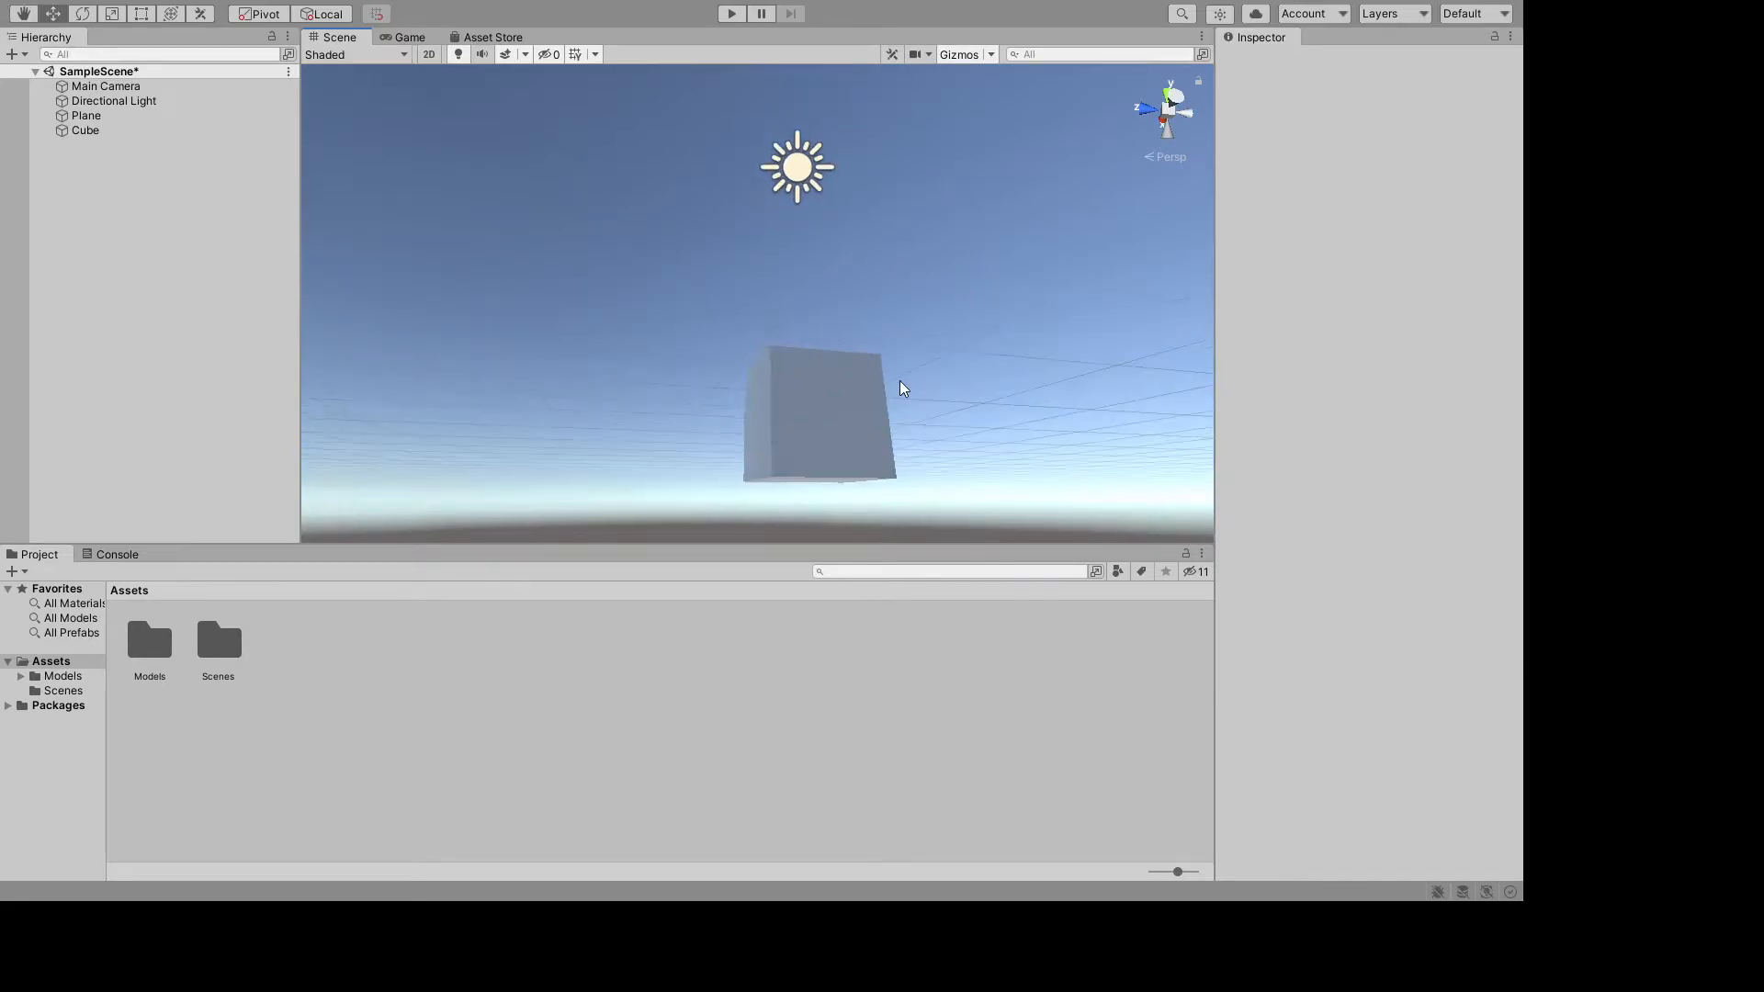
{"action": "right_click_drag", "start_coordinate": [901, 388], "coordinate": [895, 351]}
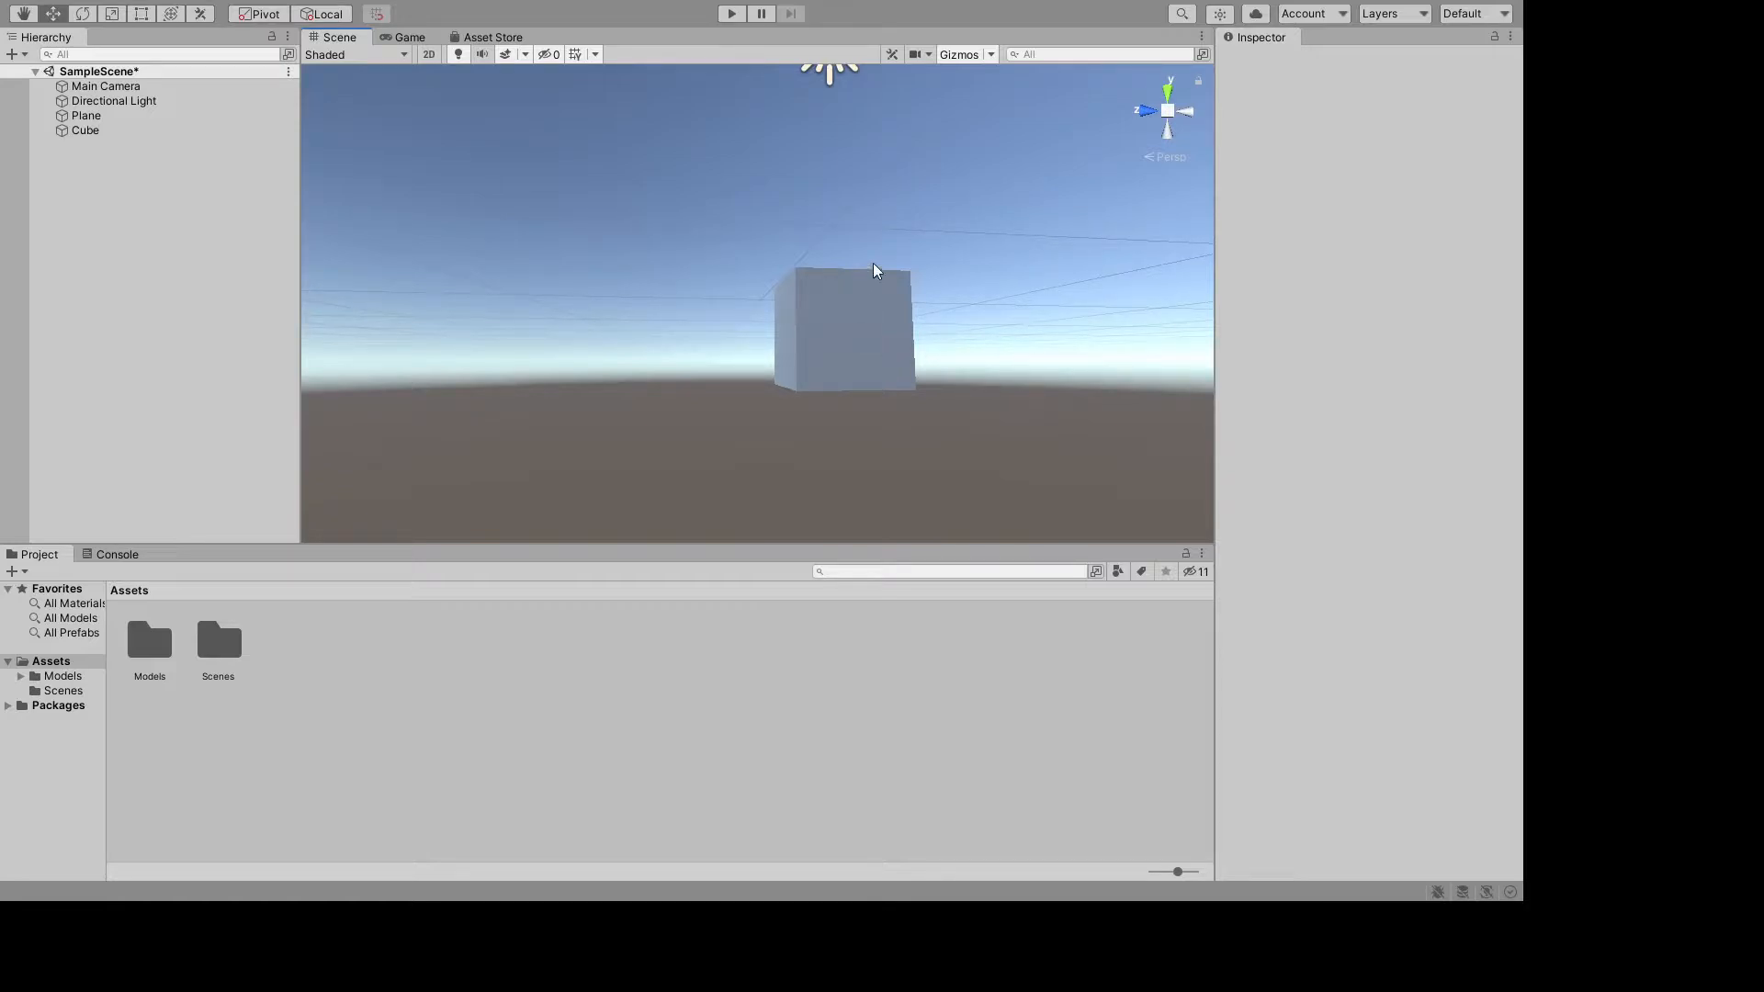
- Inspect the cube's base up close at plane level, looking at it from different sides and distances
{"action": "left_click_drag", "start_coordinate": [893, 190], "coordinate": [878, 310], "text": "alt"}
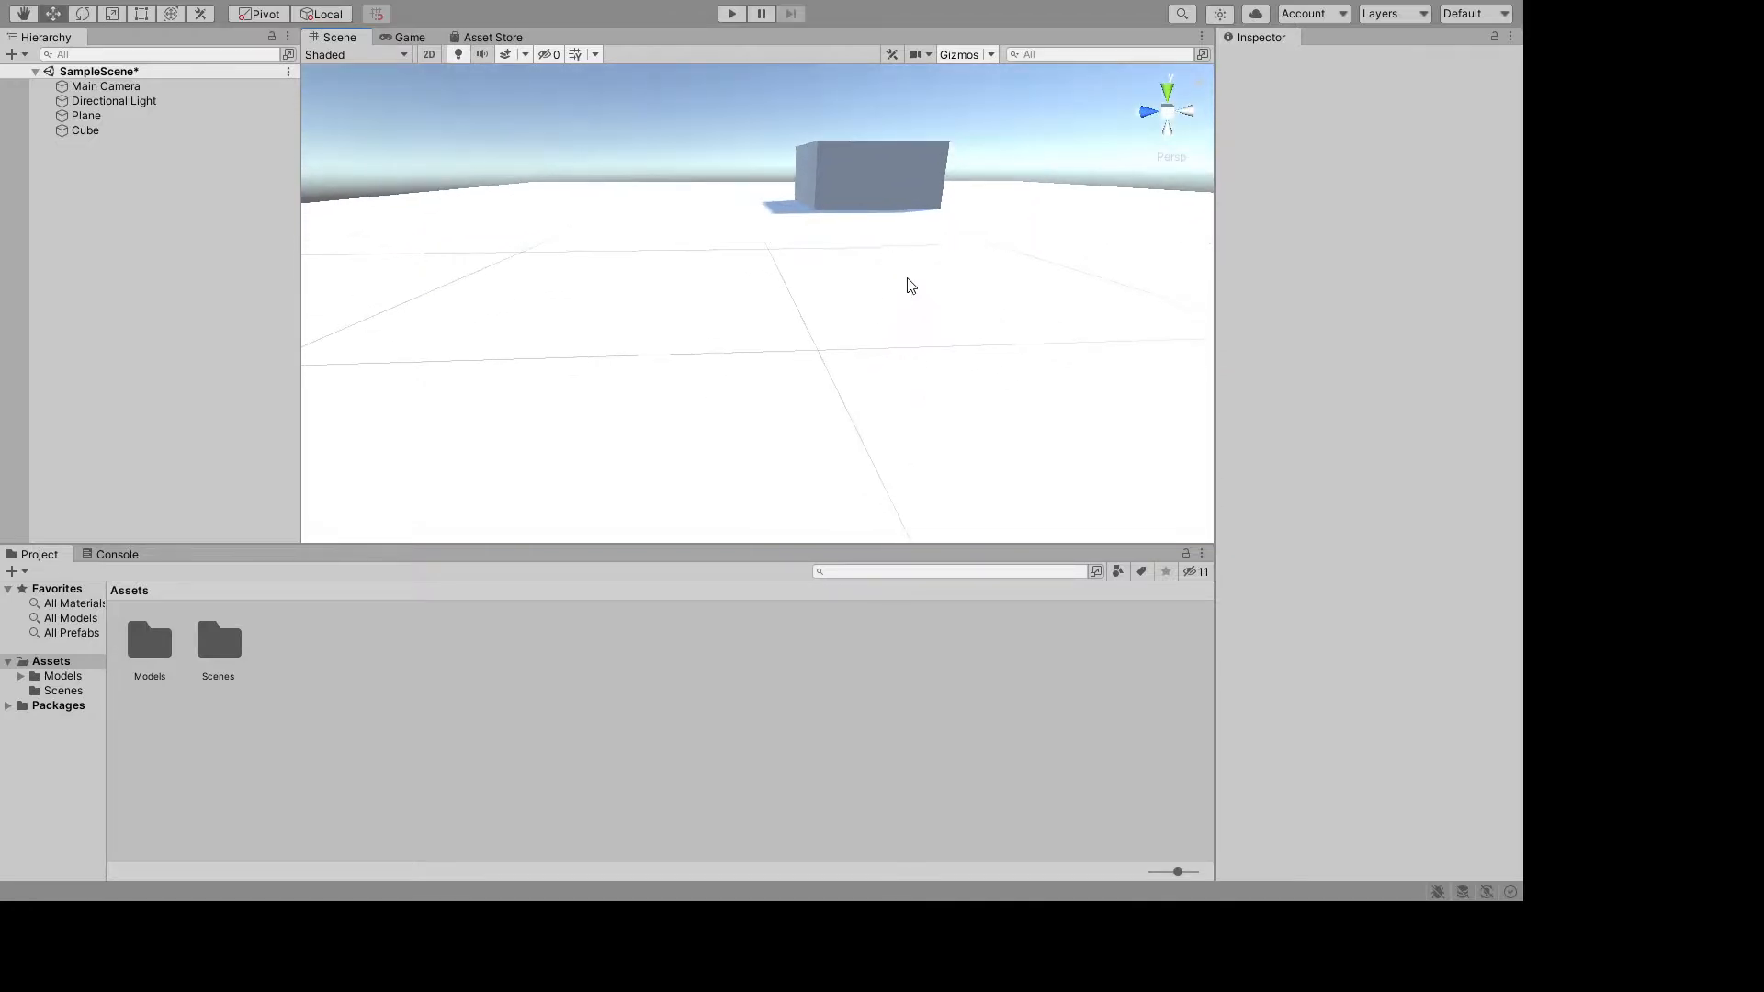
{"action": "middle_click_drag", "start_coordinate": [907, 276], "coordinate": [787, 527]}
{"action": "scroll", "coordinate": [836, 426], "scroll_direction": "up", "scroll_amount": 5}
{"action": "scroll", "coordinate": [852, 407], "scroll_direction": "up", "scroll_amount": 4}
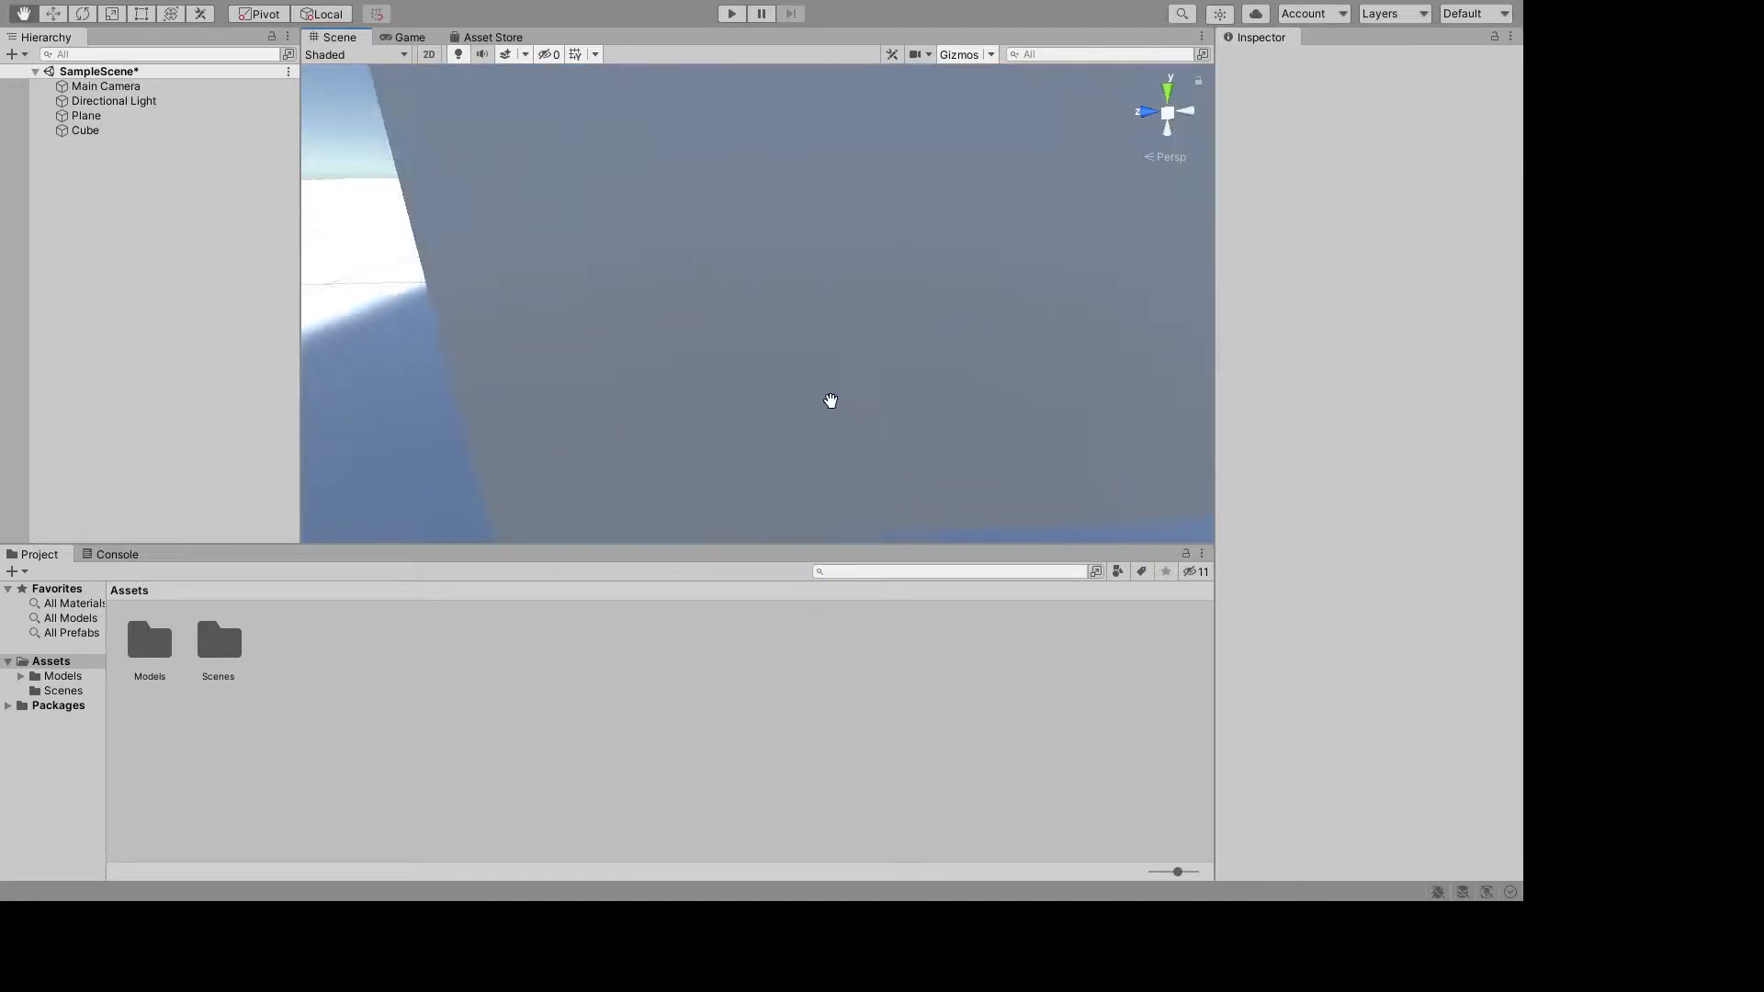
{"action": "scroll", "coordinate": [812, 395], "scroll_direction": "up", "scroll_amount": 3}
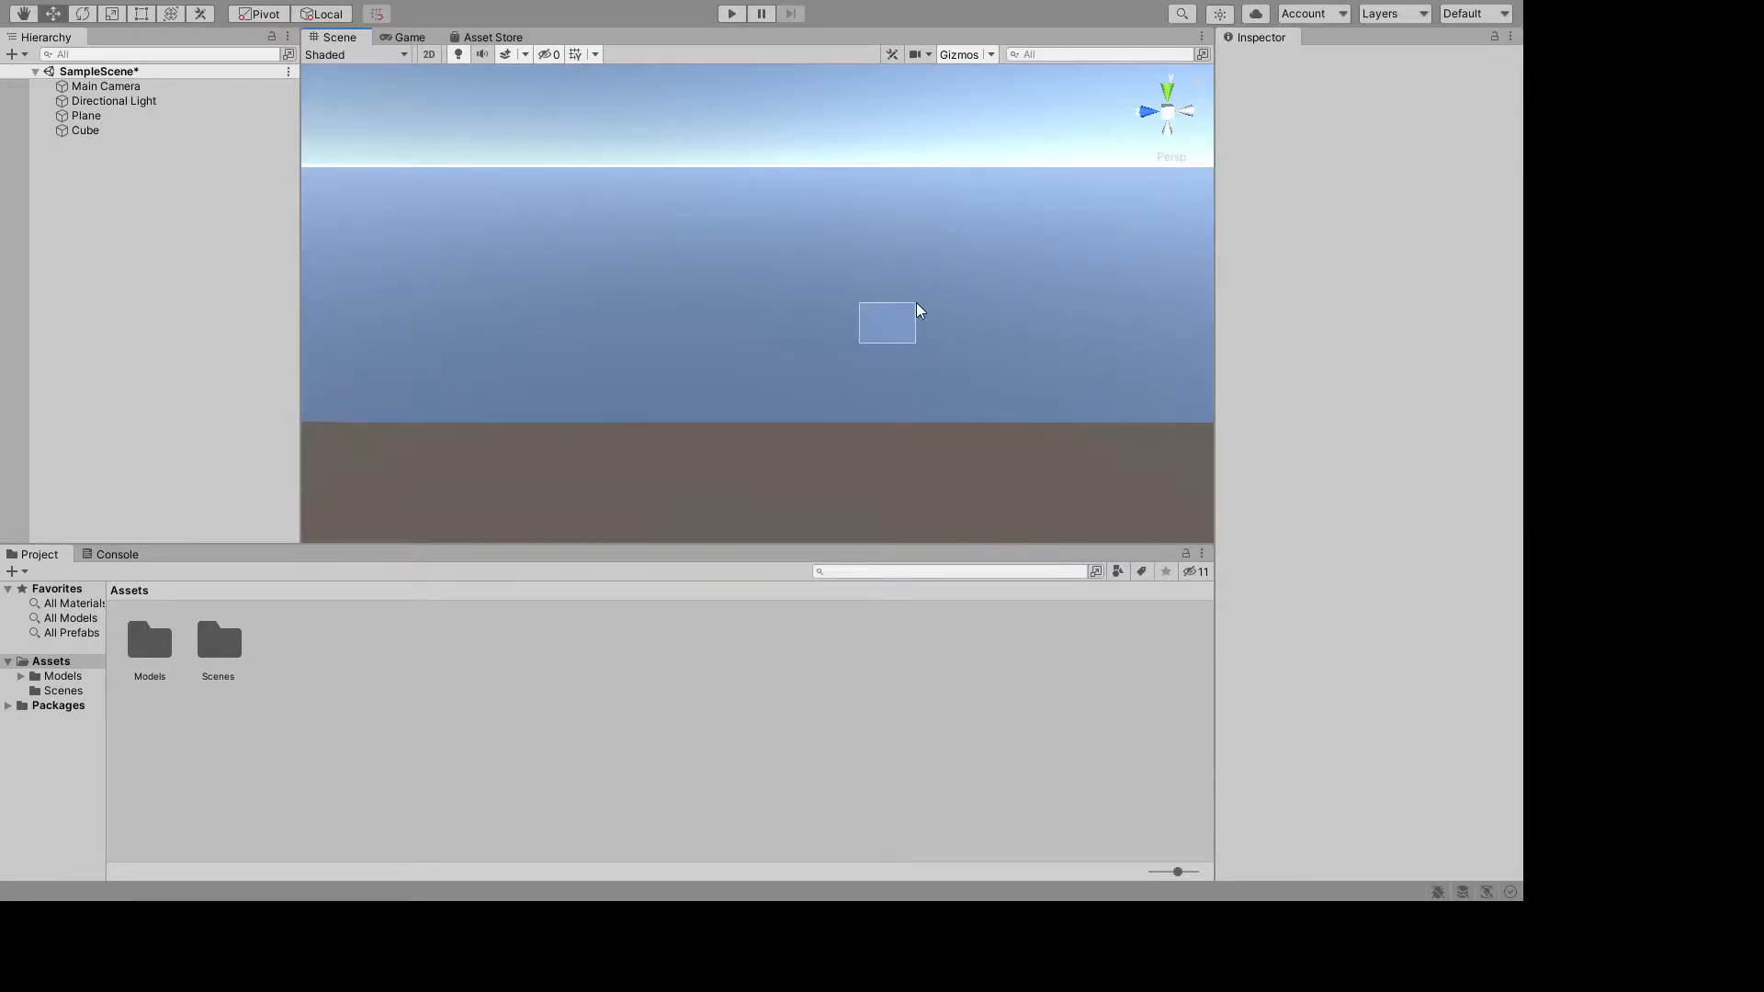
{"action": "right_click_drag", "start_coordinate": [920, 310], "coordinate": [1518, 219]}
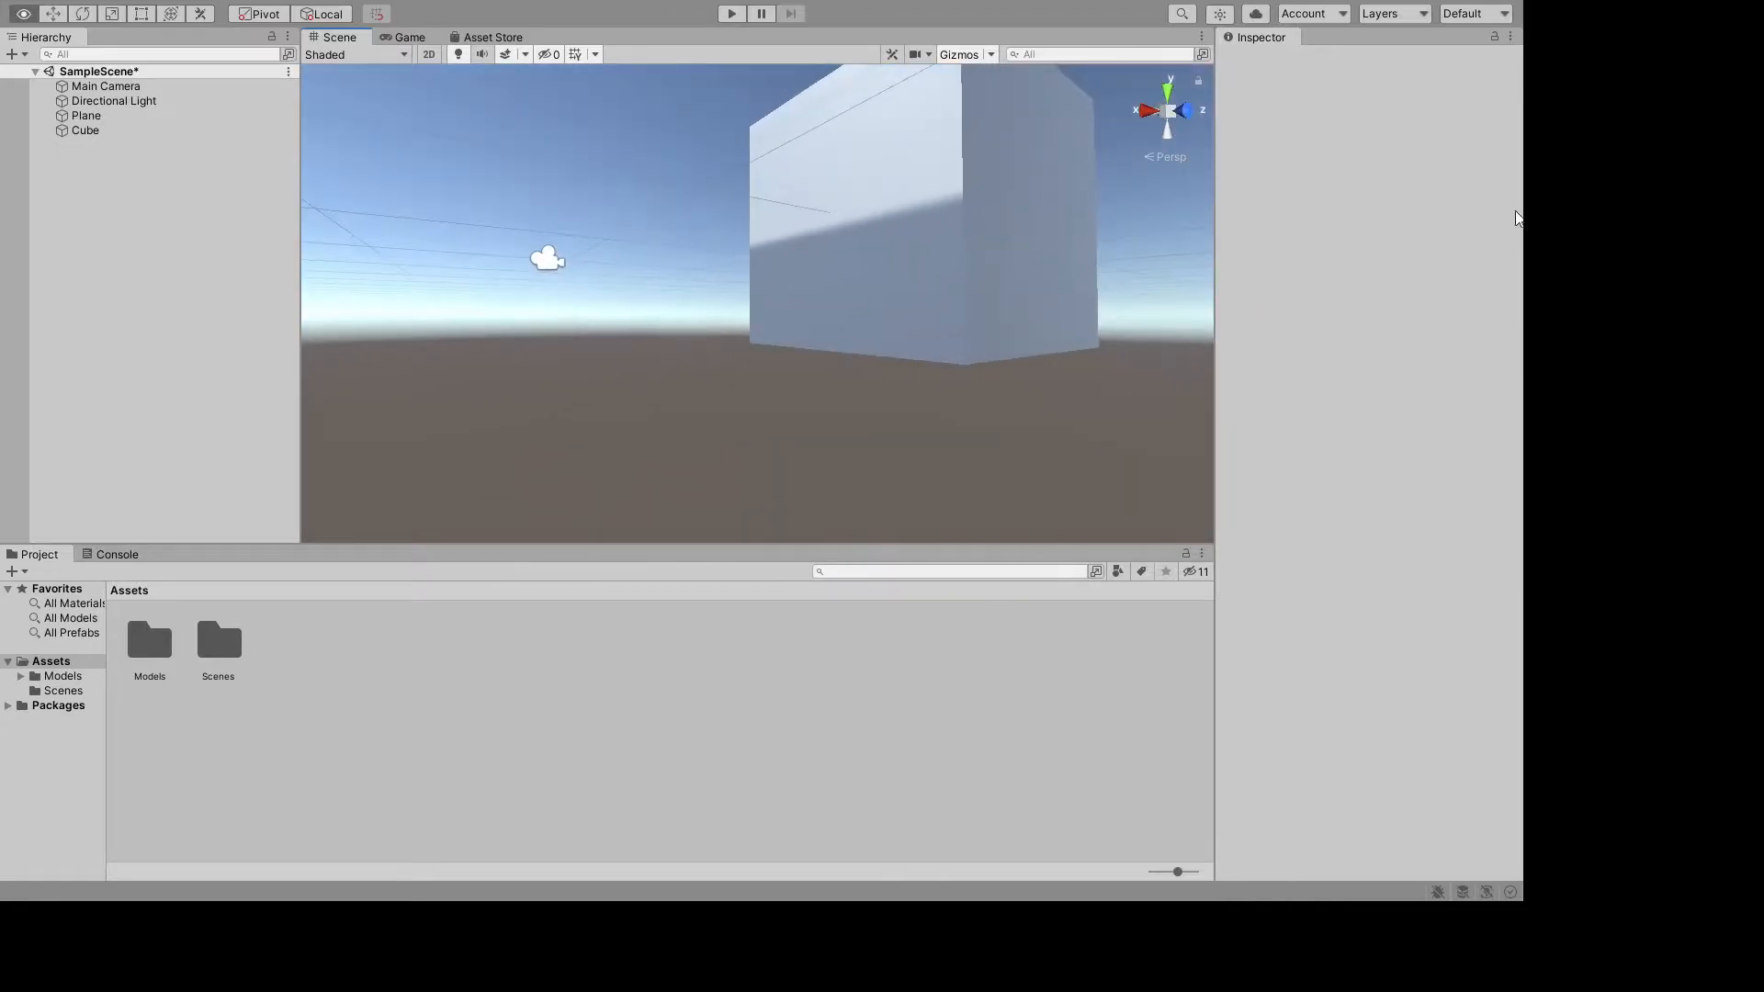
{"action": "scroll", "coordinate": [903, 300], "scroll_direction": "down", "scroll_amount": 5}
{"action": "scroll", "coordinate": [834, 373], "scroll_direction": "up", "scroll_amount": 3}
{"action": "scroll", "coordinate": [834, 373], "scroll_direction": "down", "scroll_amount": 1}
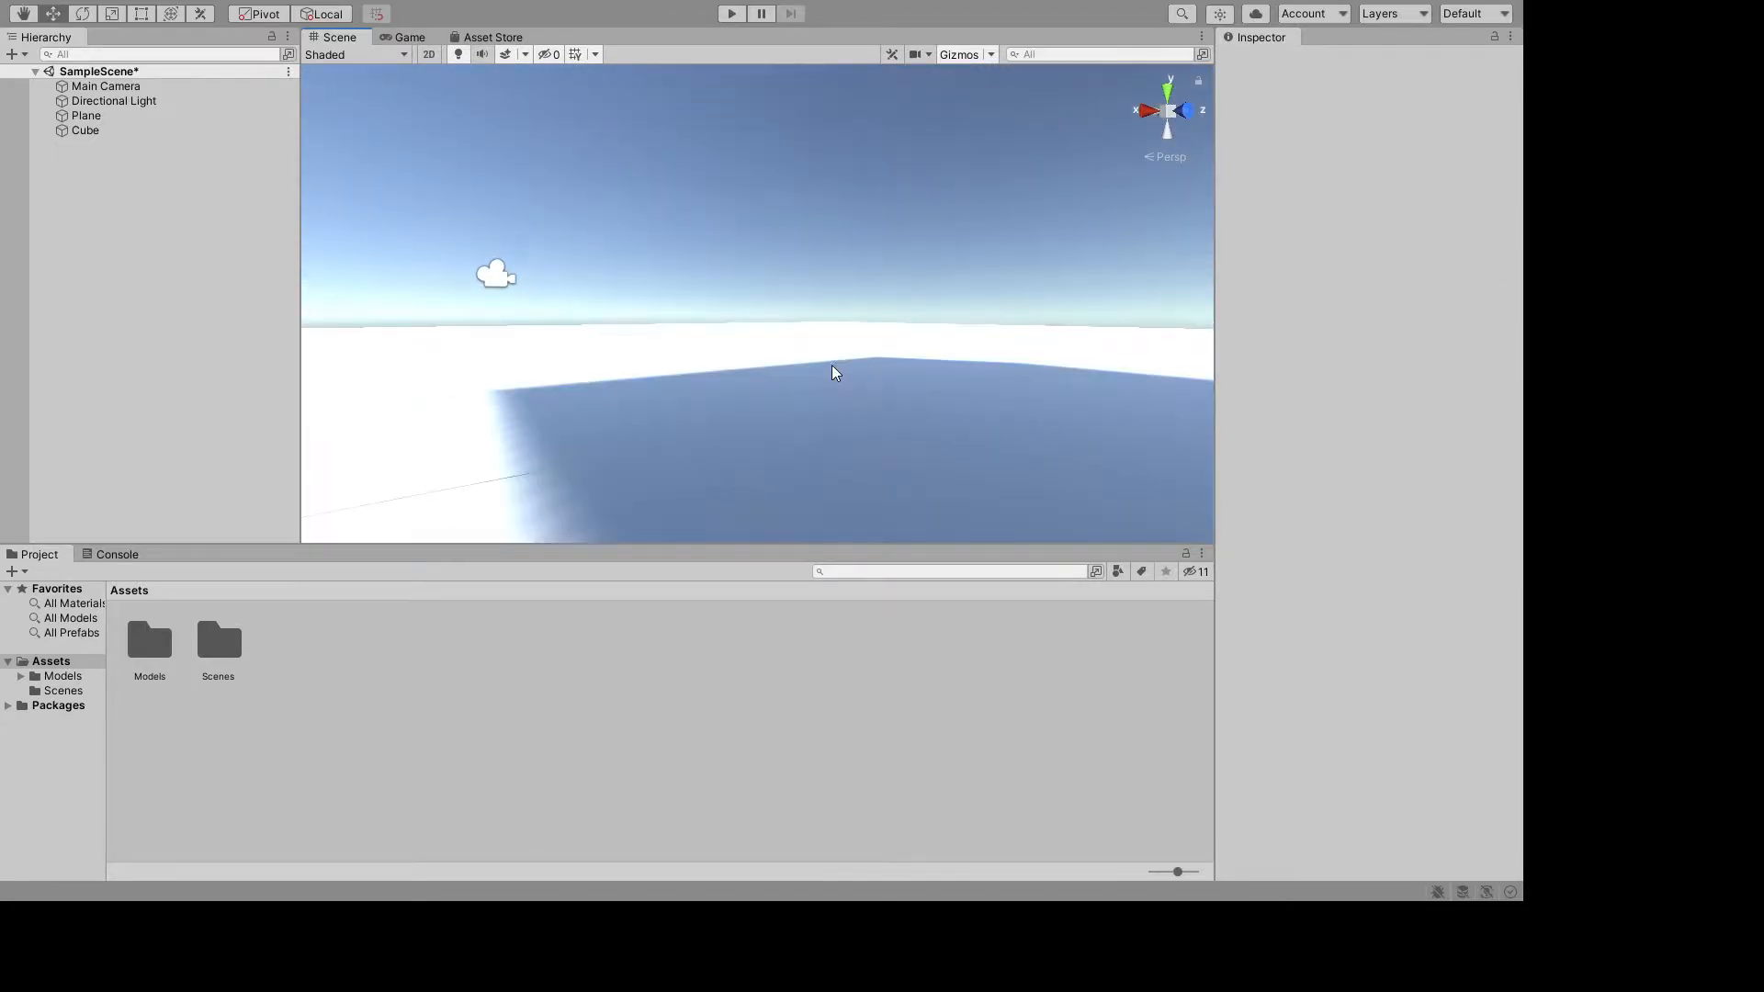
{"action": "mouse_move", "coordinate": [834, 373]}
{"action": "right_mouse_down"}
{"action": "mouse_move", "coordinate": [803, 374]}
{"action": "mouse_move", "coordinate": [913, 355]}
{"action": "mouse_move", "coordinate": [810, 362]}
{"action": "right_mouse_up"}
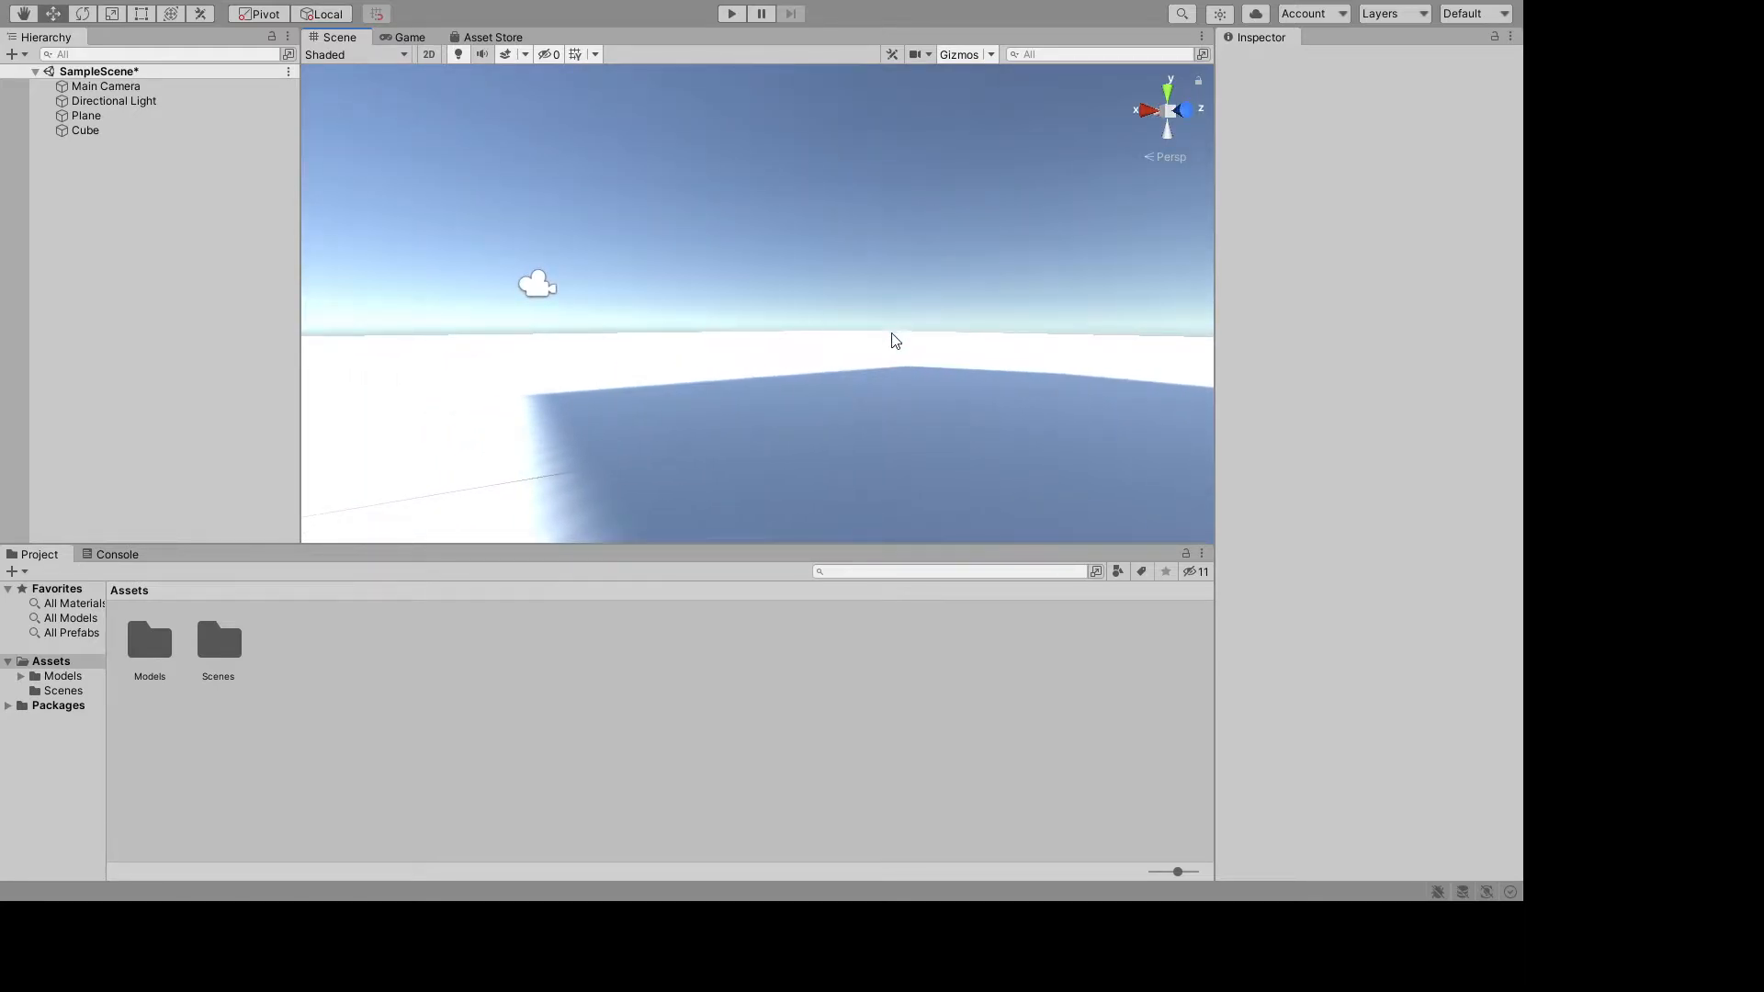
{"action": "scroll", "coordinate": [890, 332], "scroll_direction": "down", "scroll_amount": 3}
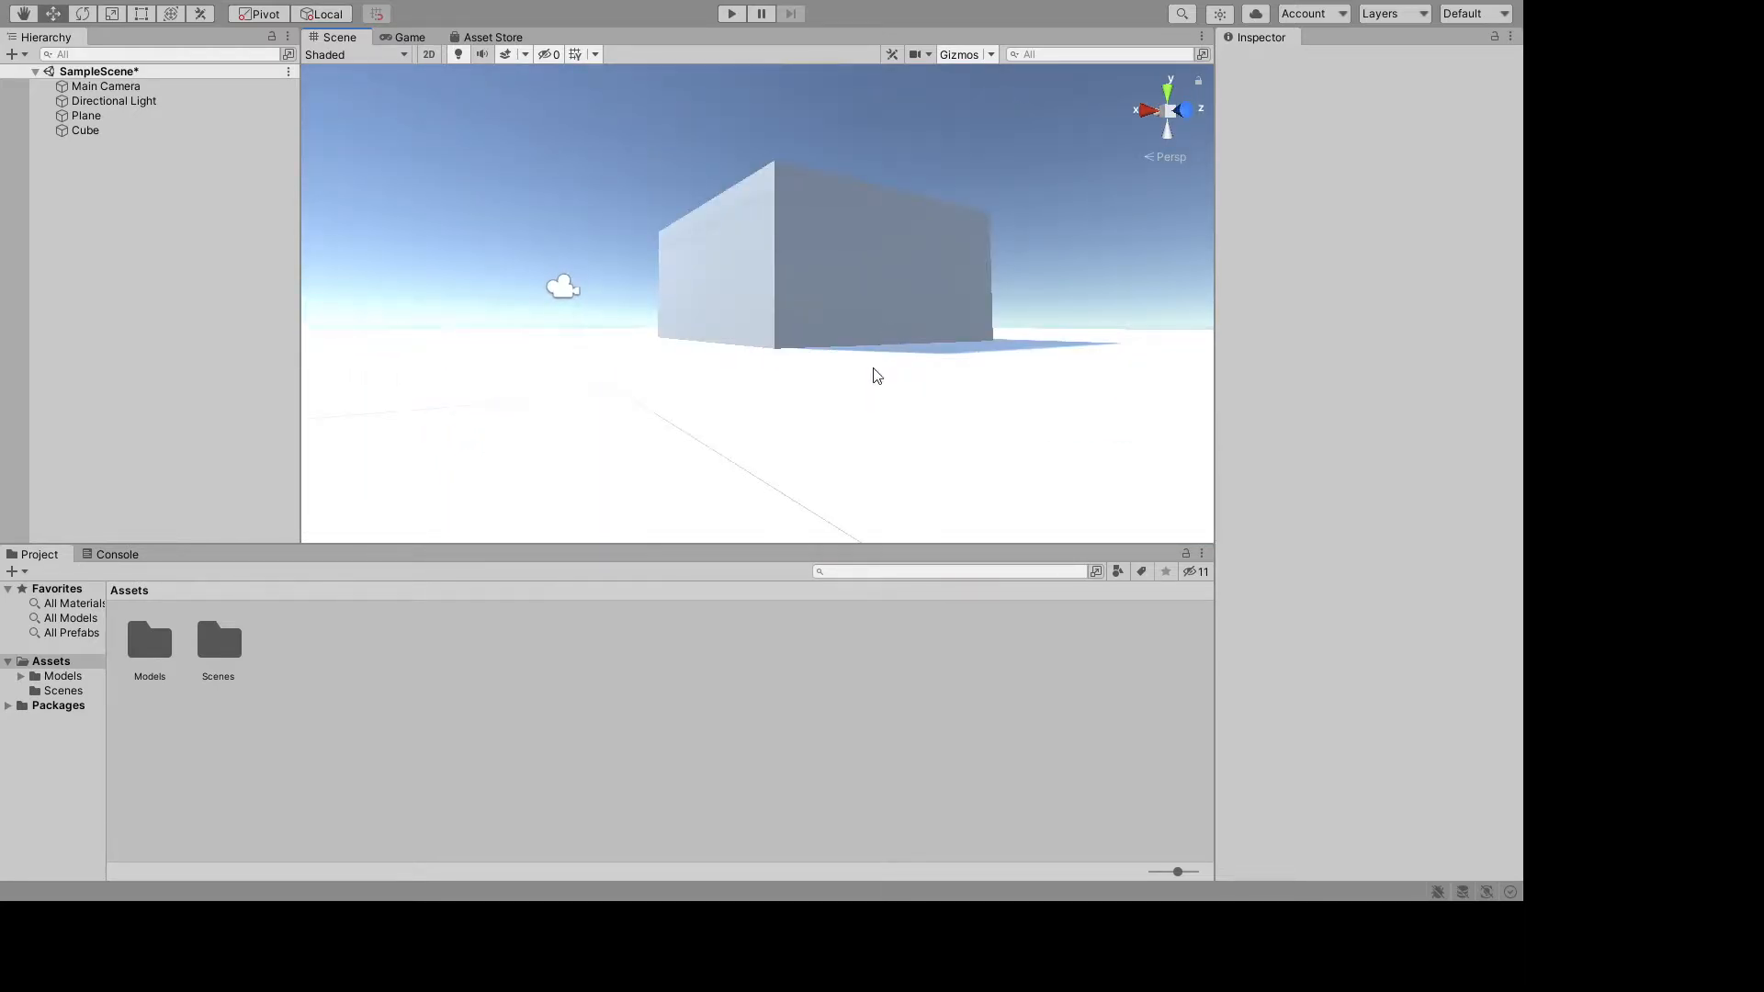
{"action": "right_click_drag", "start_coordinate": [877, 374], "coordinate": [708, 273]}
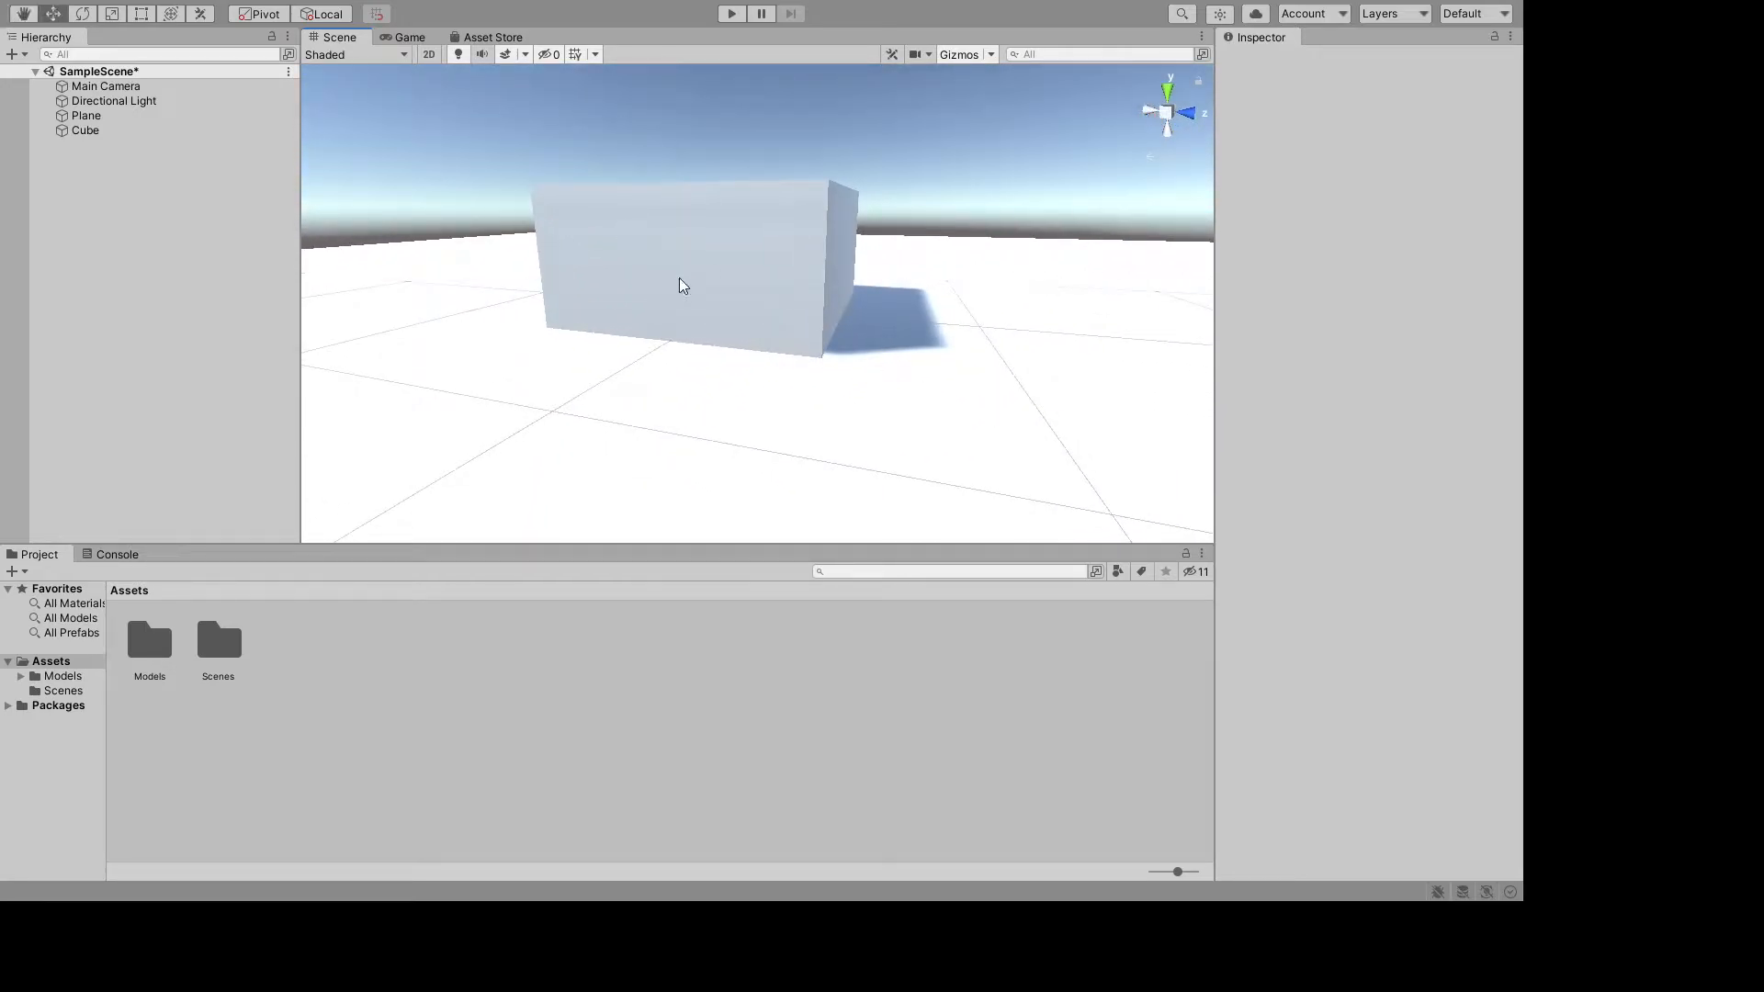
- Raise the cube along its vertical axis and set its Y position to 0.5
{"action": "left_click", "coordinate": [680, 277]}
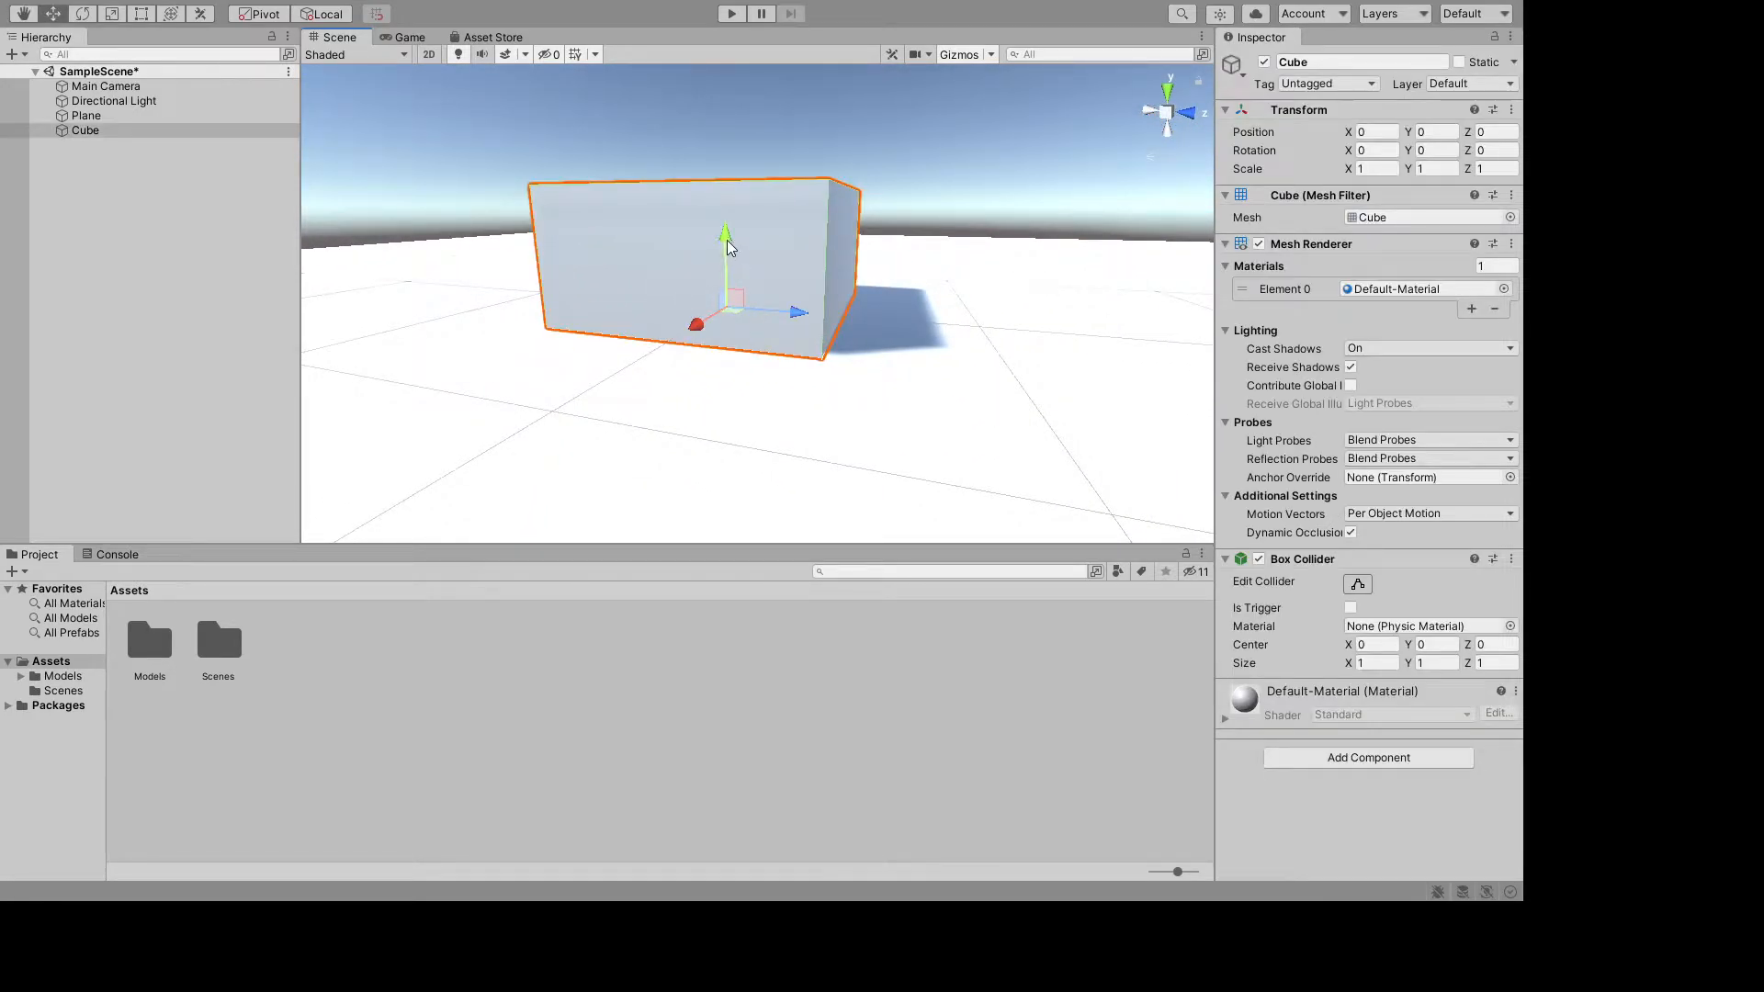
{"action": "left_click_drag", "start_coordinate": [726, 240], "coordinate": [721, 114]}
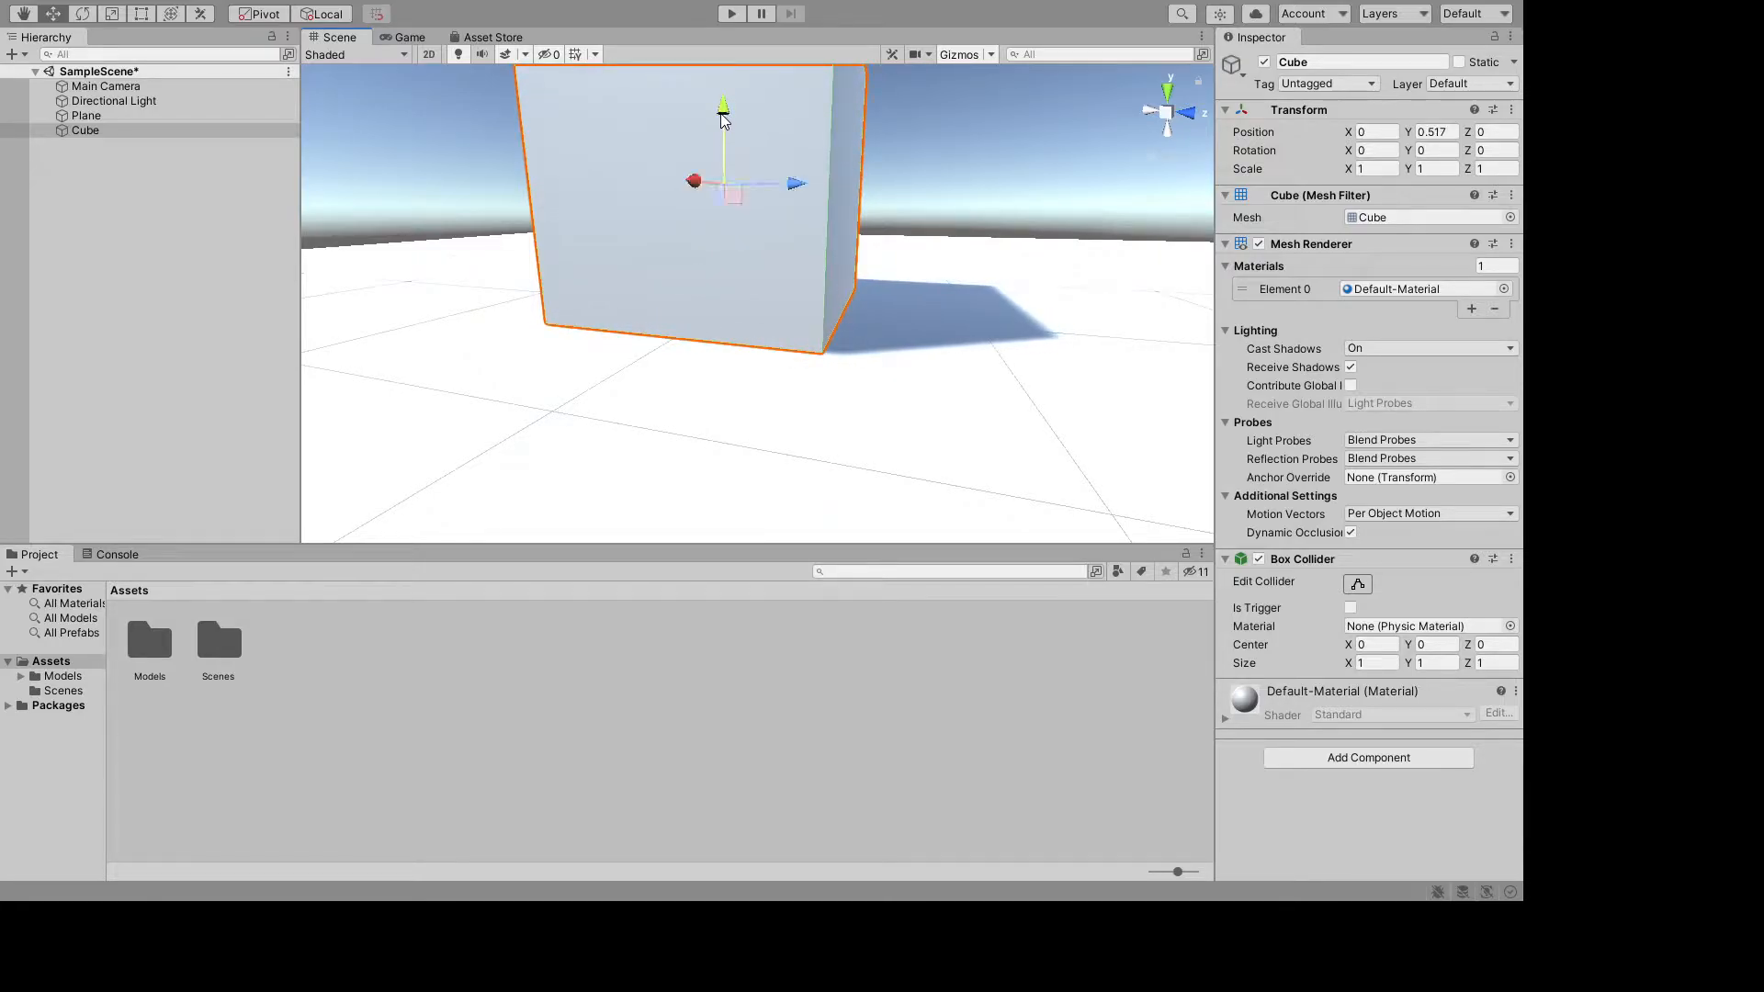
{"action": "left_click", "coordinate": [1436, 131]}
{"action": "type", "text": ".5"}
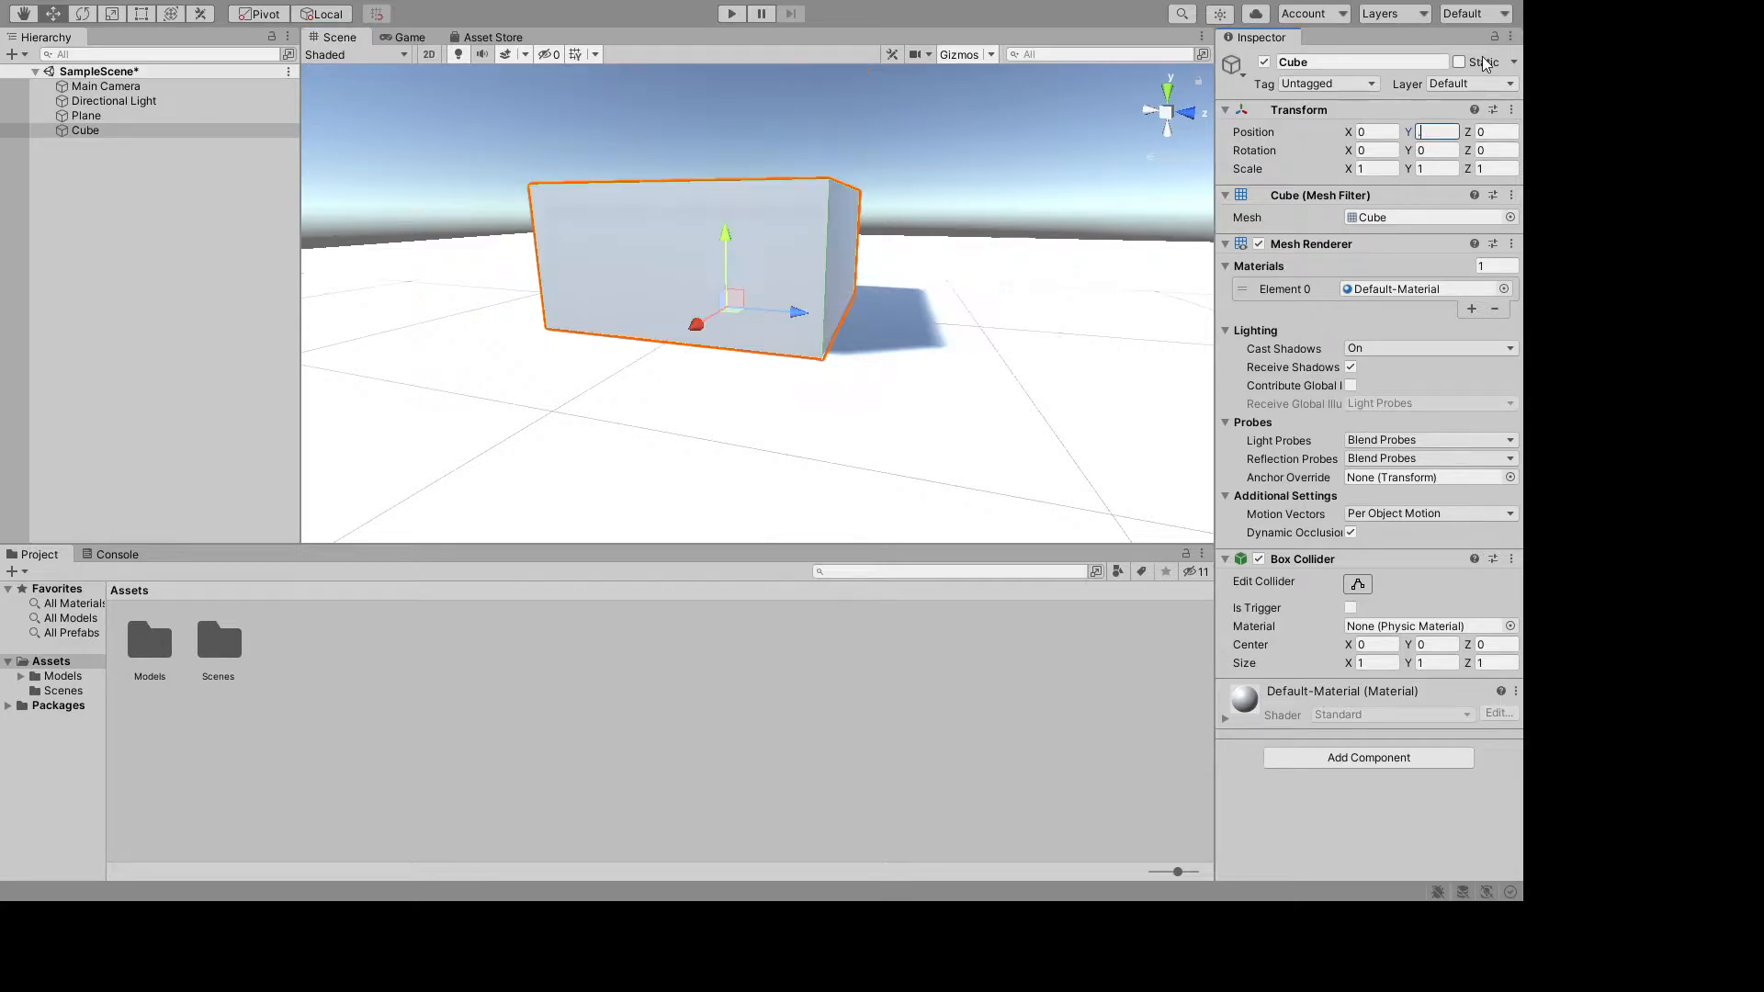
{"action": "left_click", "coordinate": [1132, 431]}
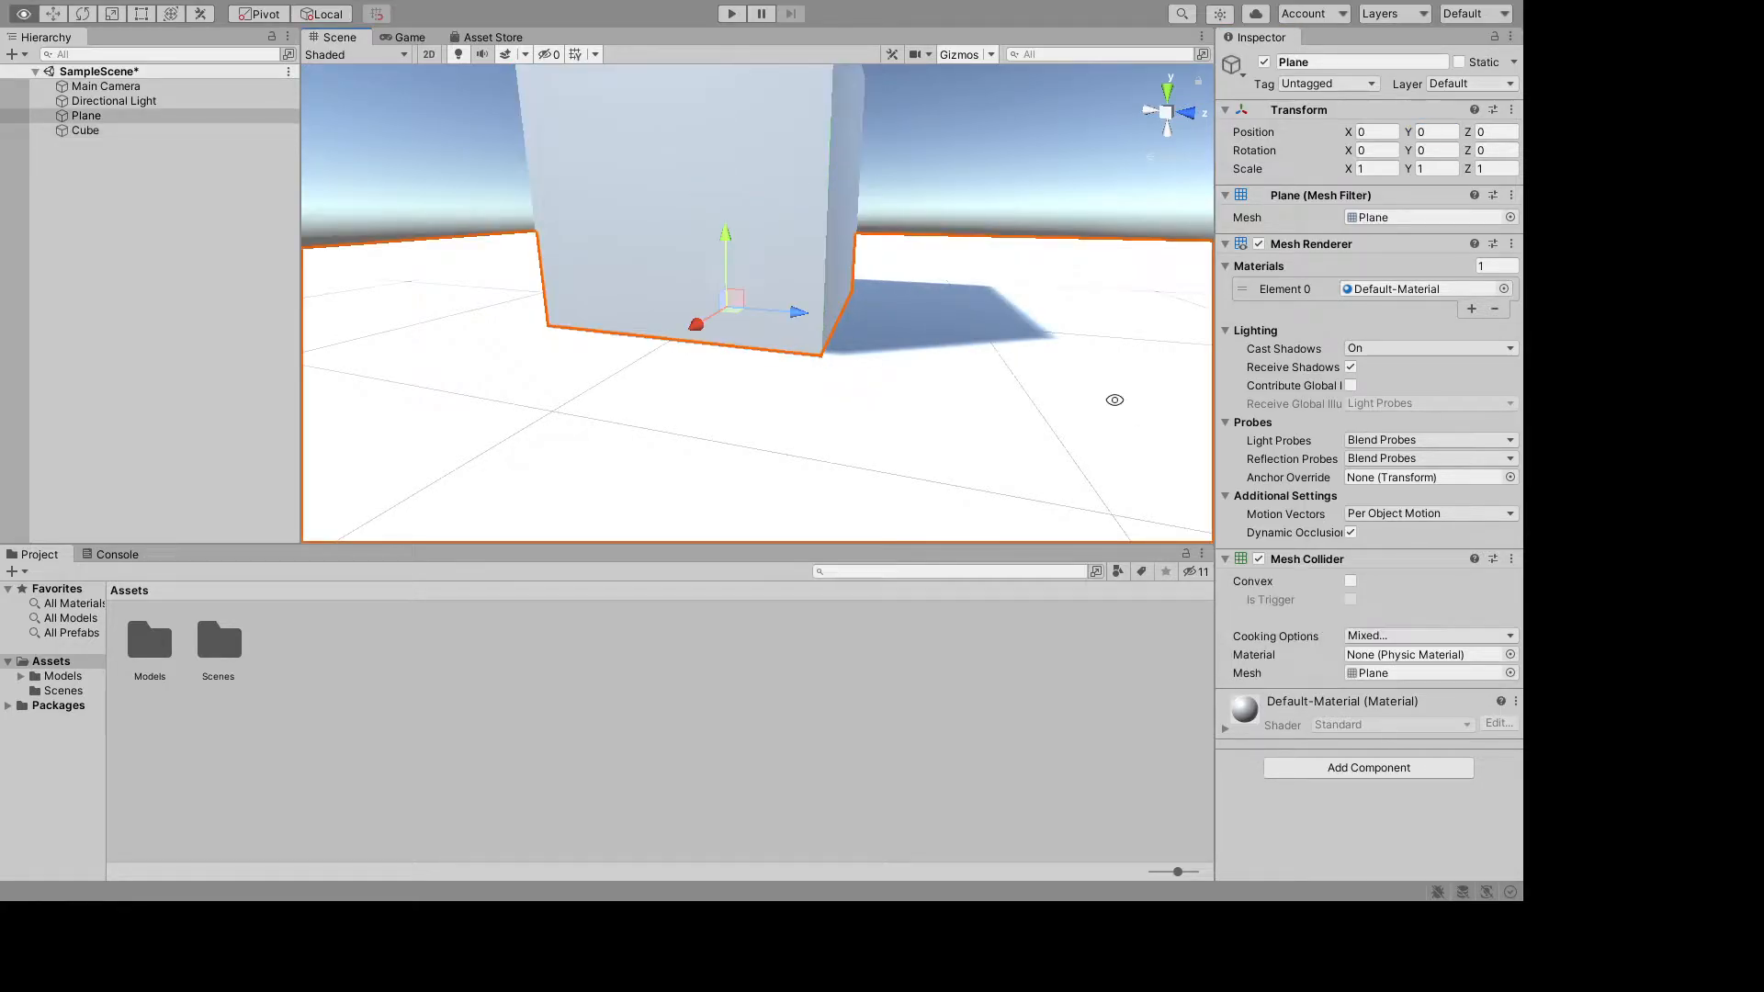
- Nudge the cube down to about Y 0.484, and restore its Y position to 0.5
{"action": "left_click_drag", "start_coordinate": [1114, 397], "coordinate": [724, 309], "text": "alt"}
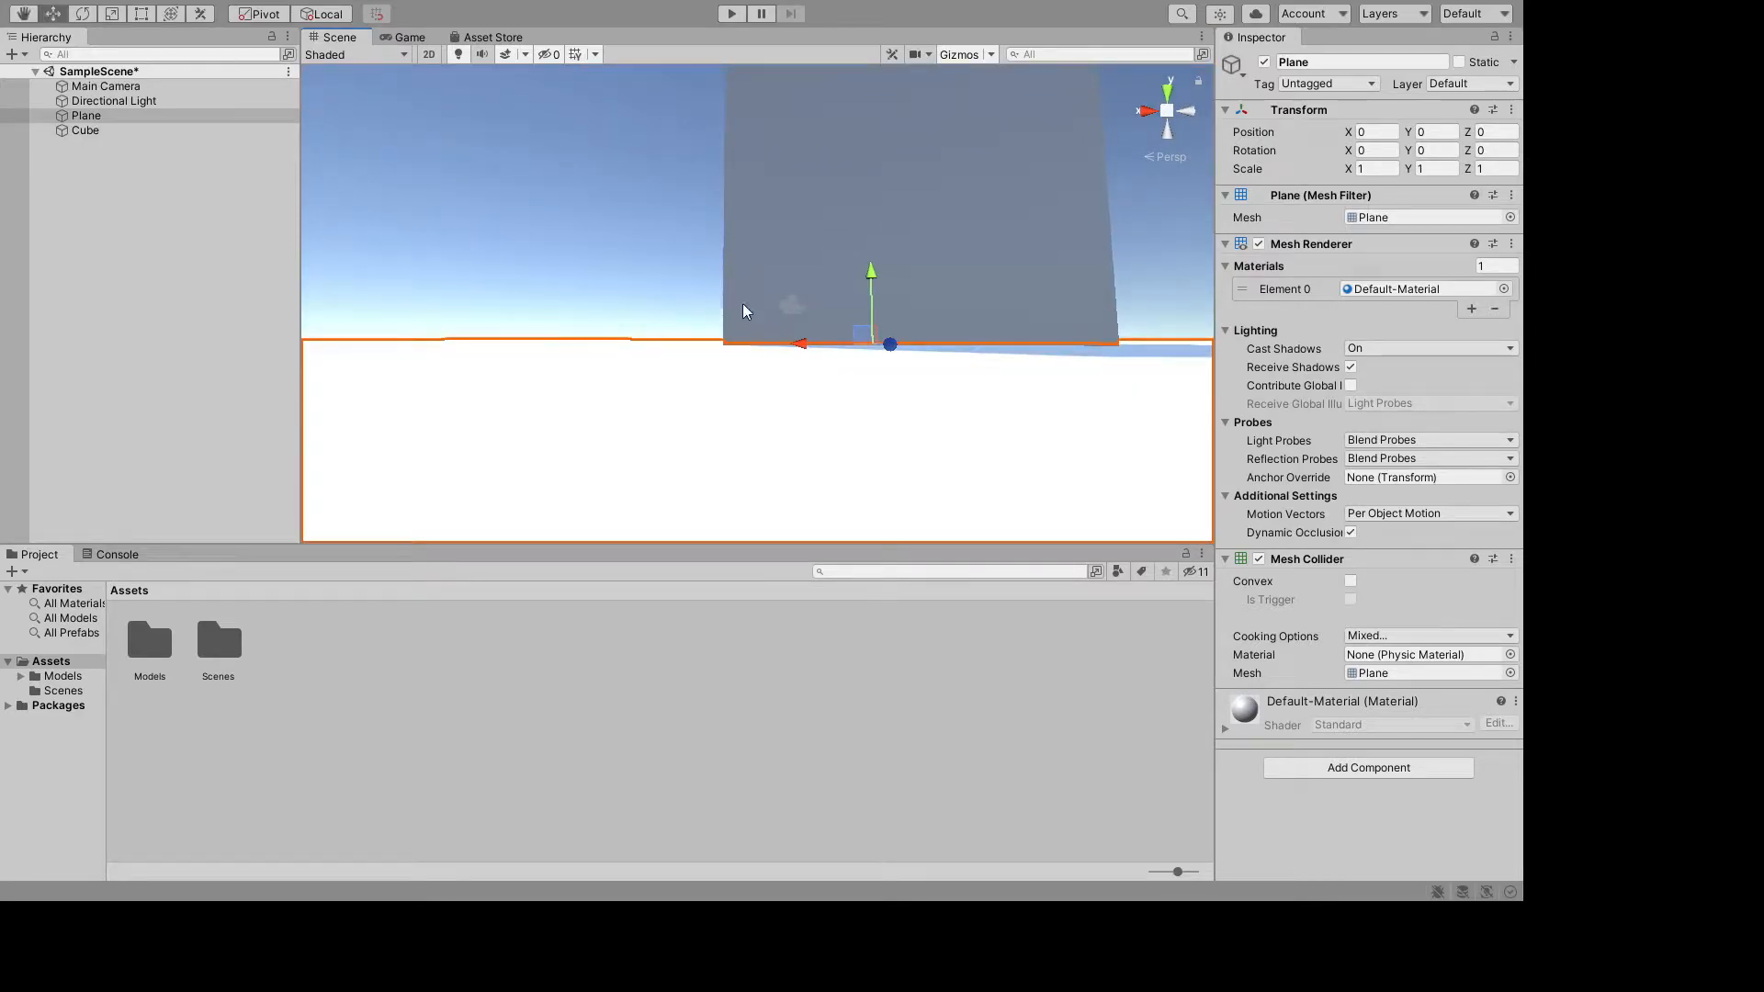
{"action": "left_click", "coordinate": [949, 204]}
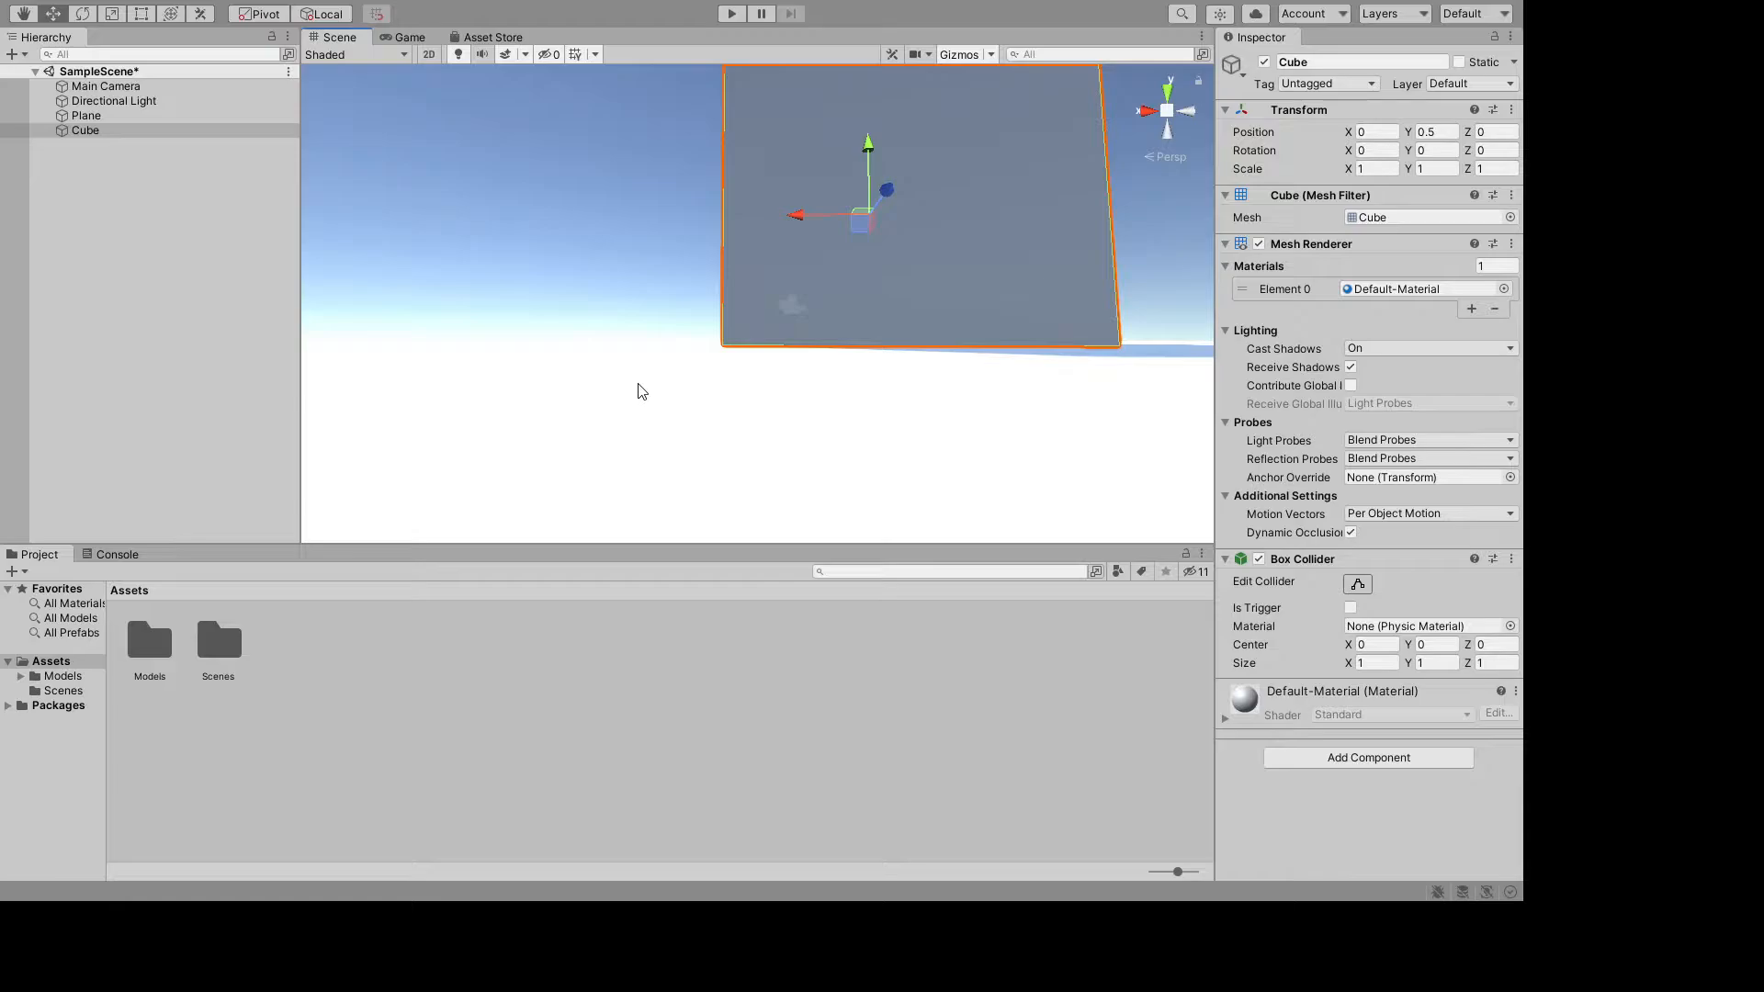
{"action": "left_click_drag", "start_coordinate": [638, 384], "coordinate": [949, 410], "text": "alt"}
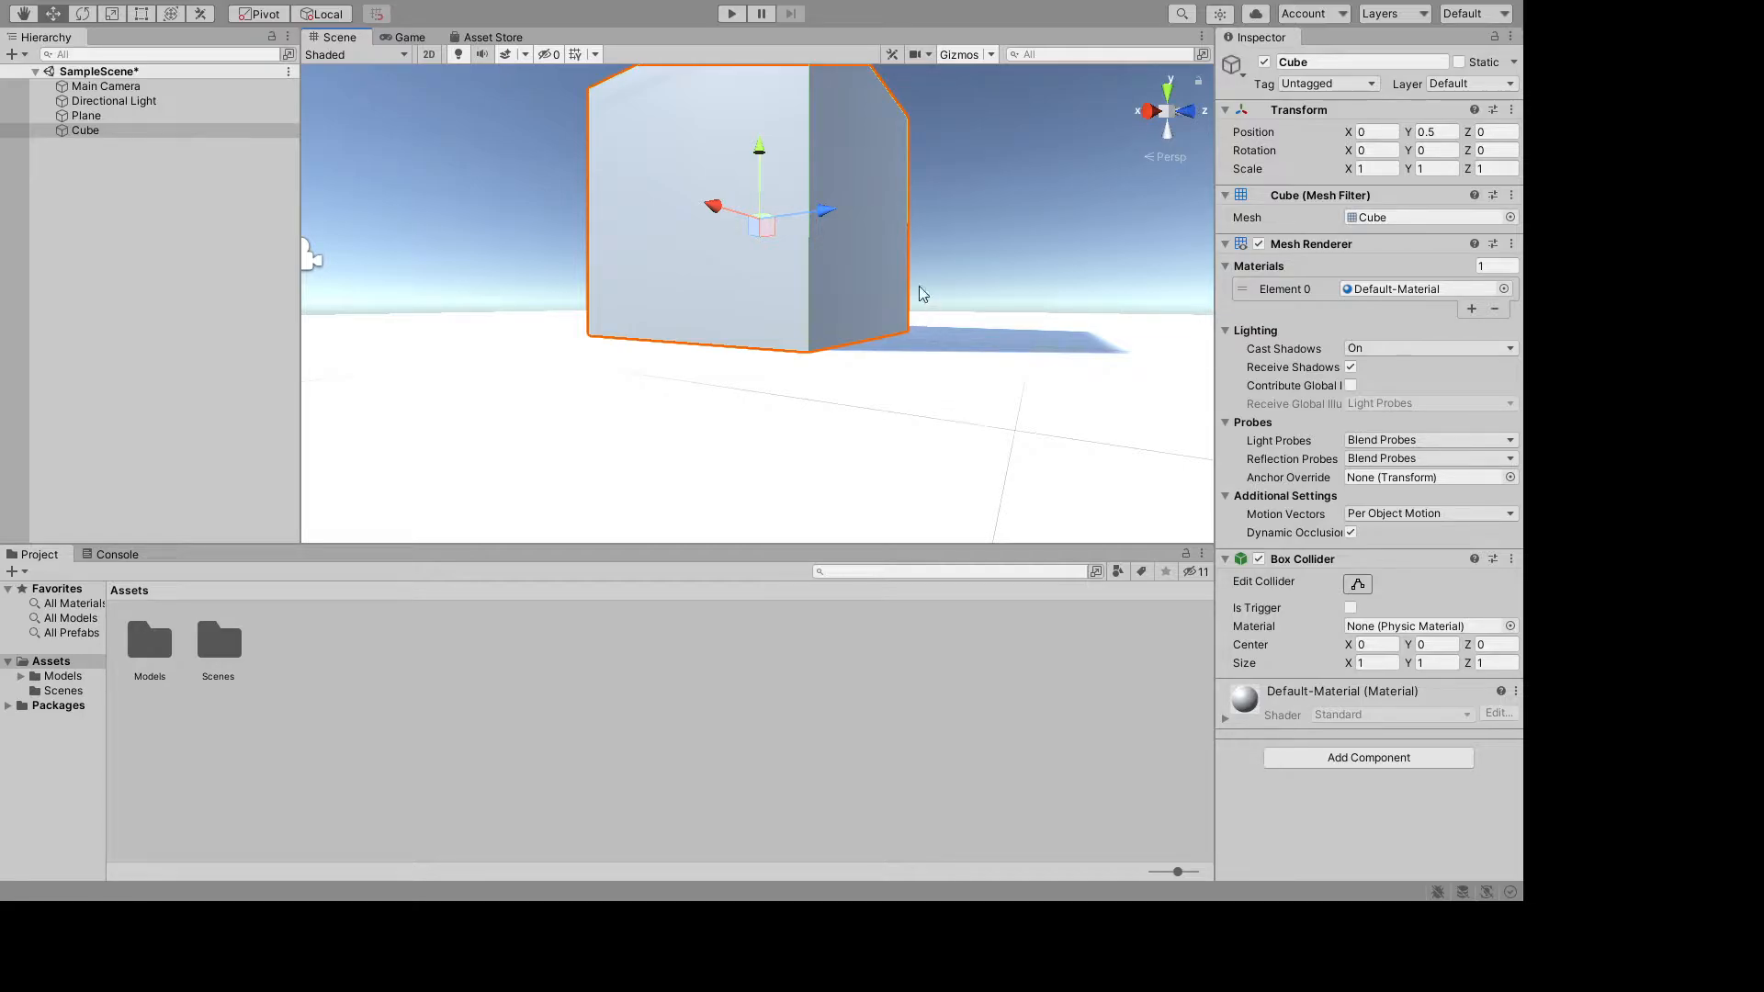
{"action": "mouse_move", "coordinate": [763, 142]}
{"action": "left_mouse_down"}
{"action": "mouse_move", "coordinate": [777, 273]}
{"action": "mouse_move", "coordinate": [786, 131]}
{"action": "mouse_move", "coordinate": [792, 147]}
{"action": "left_mouse_up"}
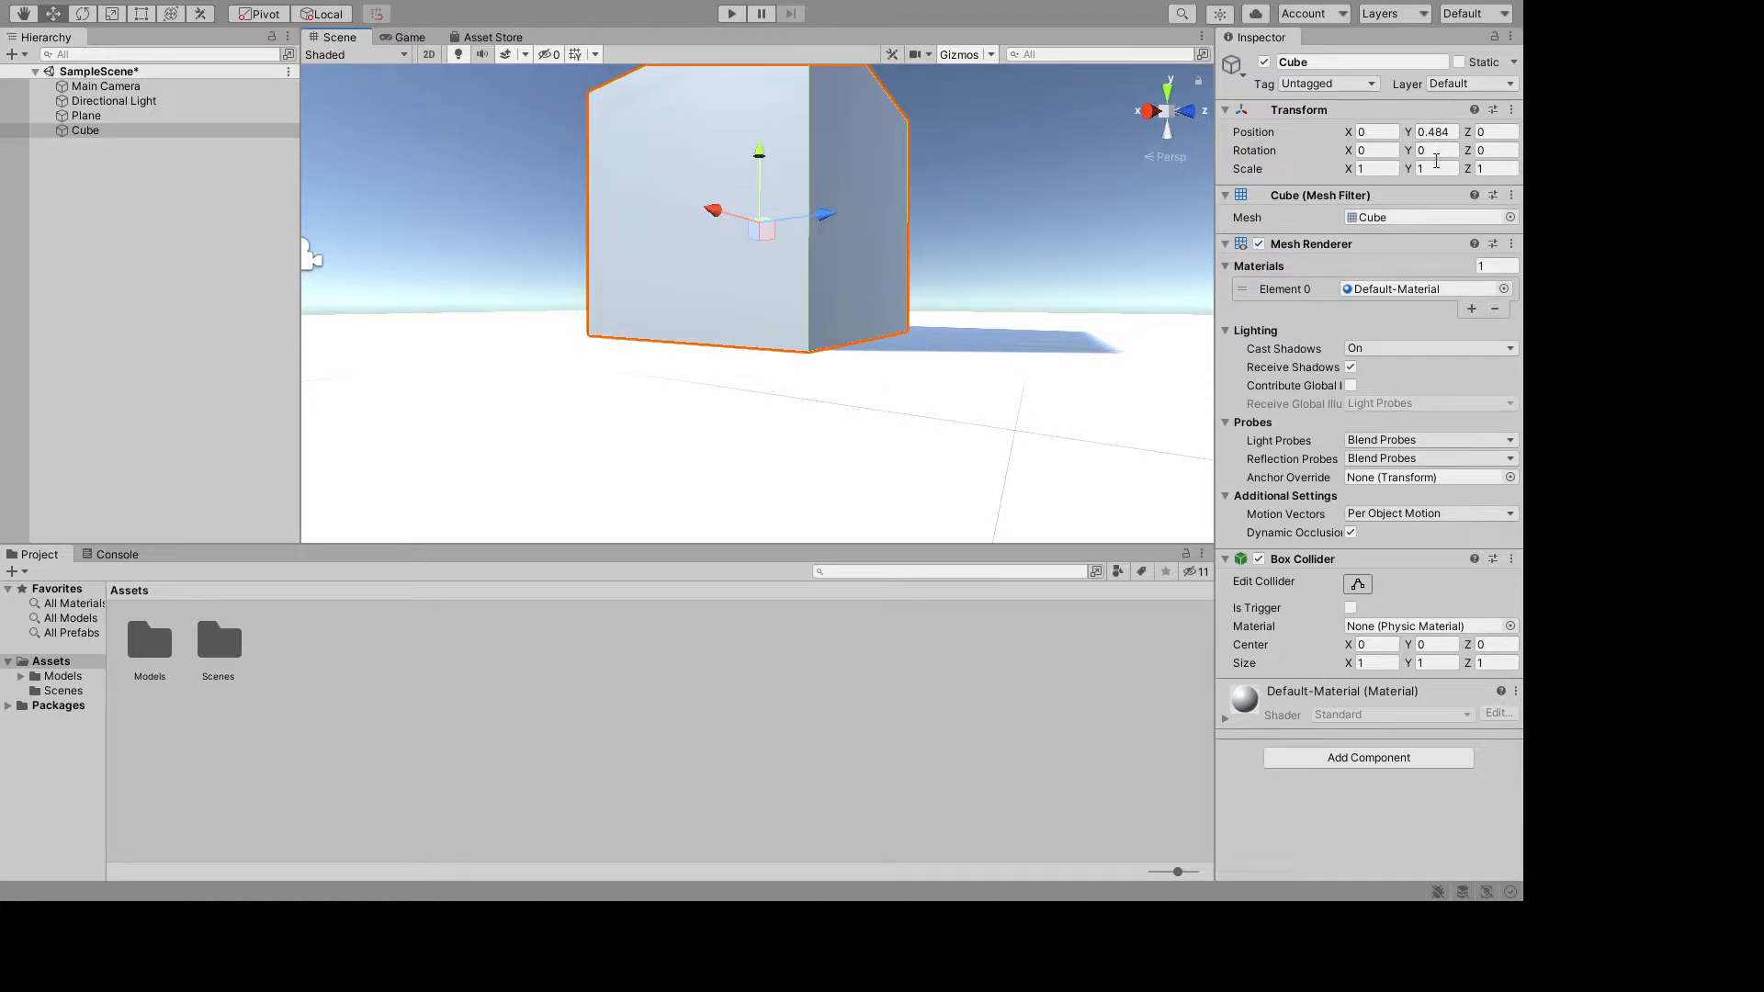
{"action": "left_click", "coordinate": [1447, 133]}
{"action": "type", "text": "0..5"}
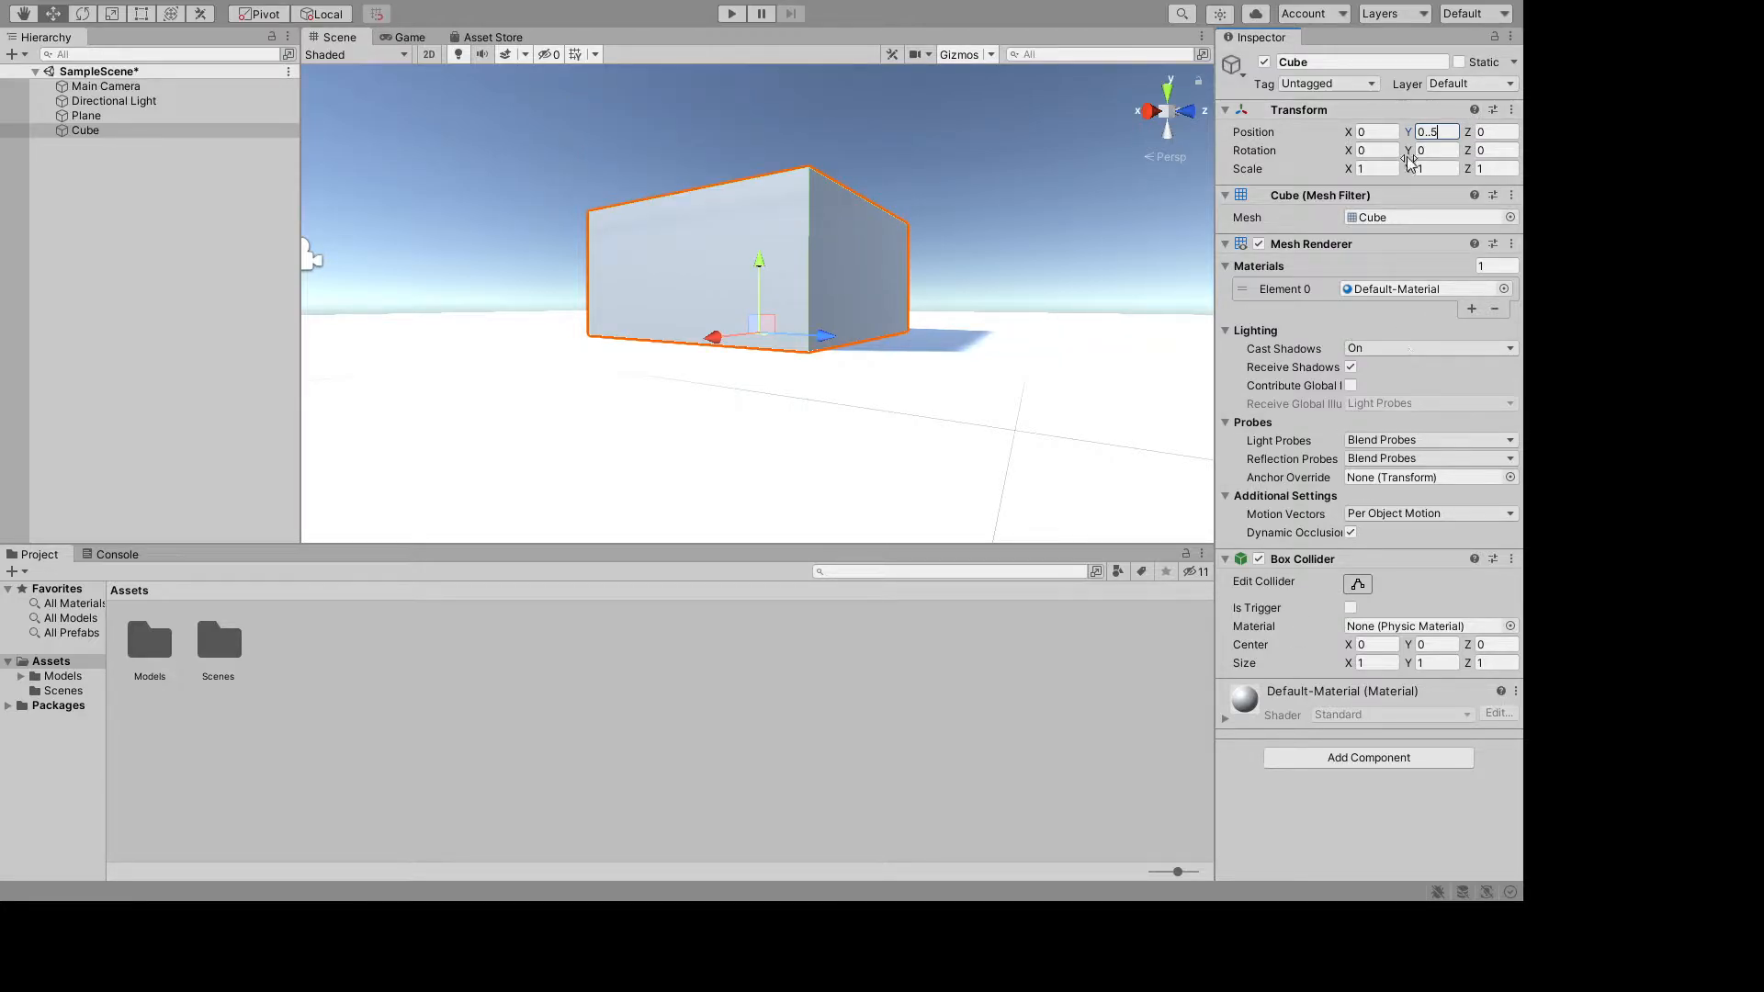
{"action": "key", "text": "Return"}
{"action": "type", "text": "0.5"}
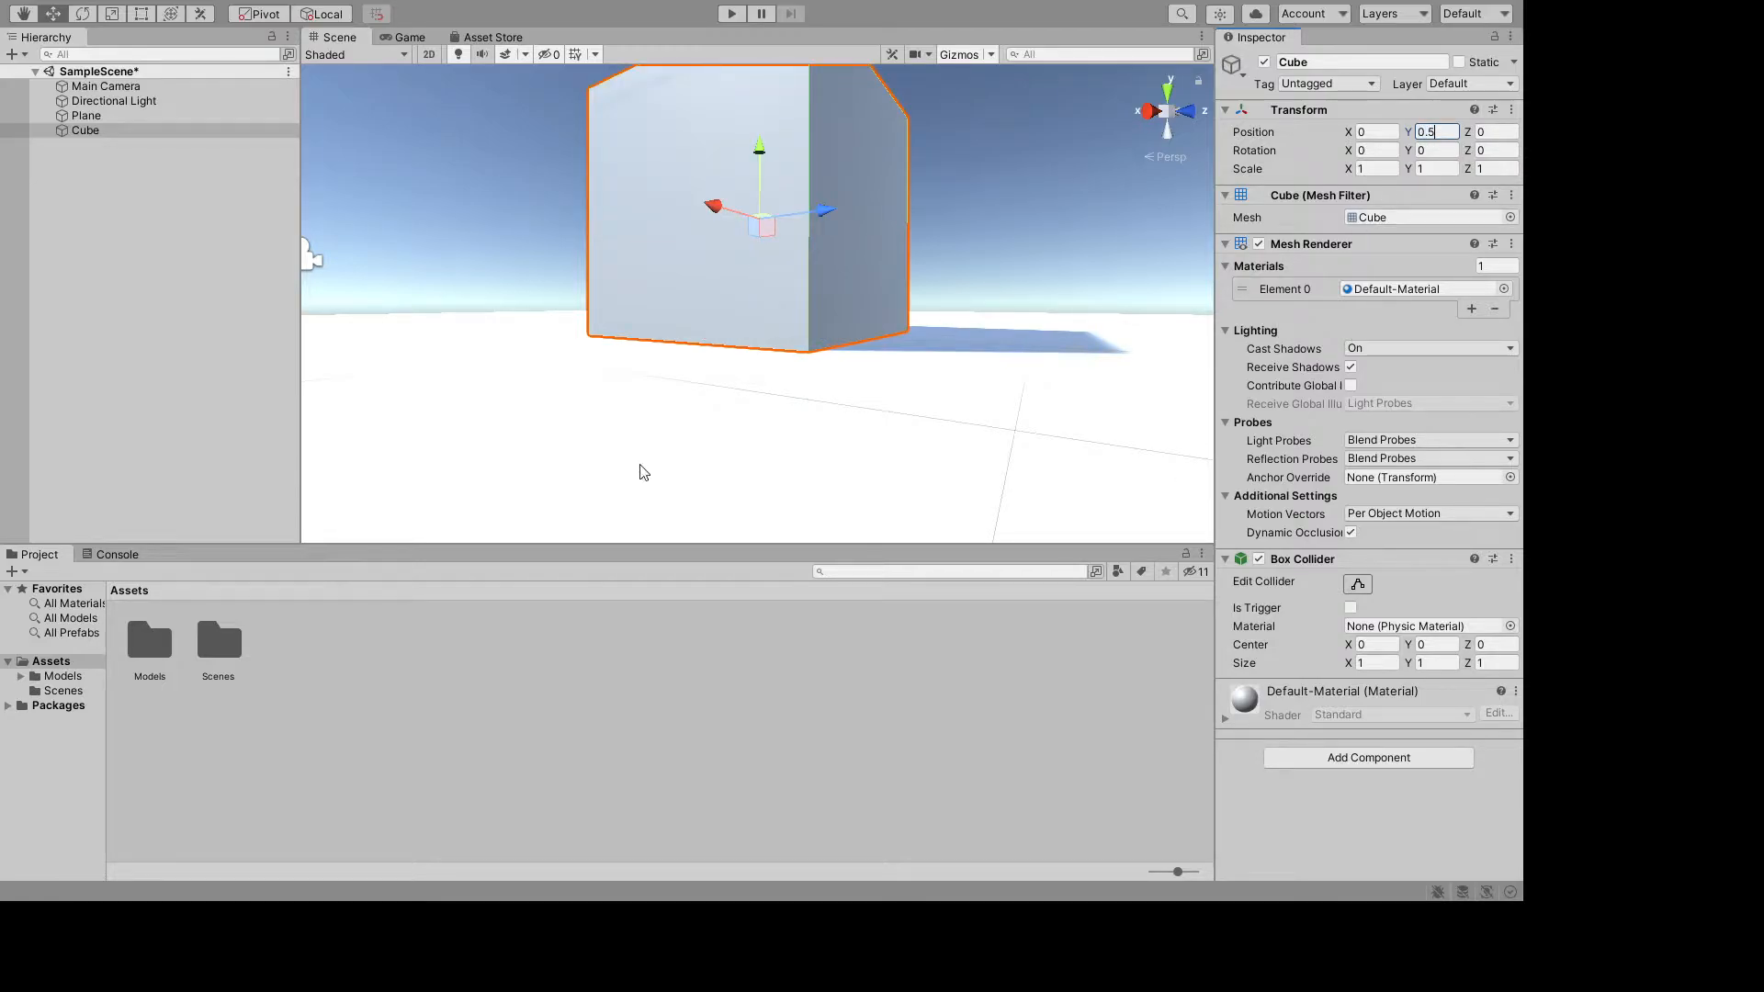
- Rotate the plane freehand with the Rotate tool to about X 5.4, Y -47.9, Z -0.6
{"action": "left_click", "coordinate": [563, 398]}
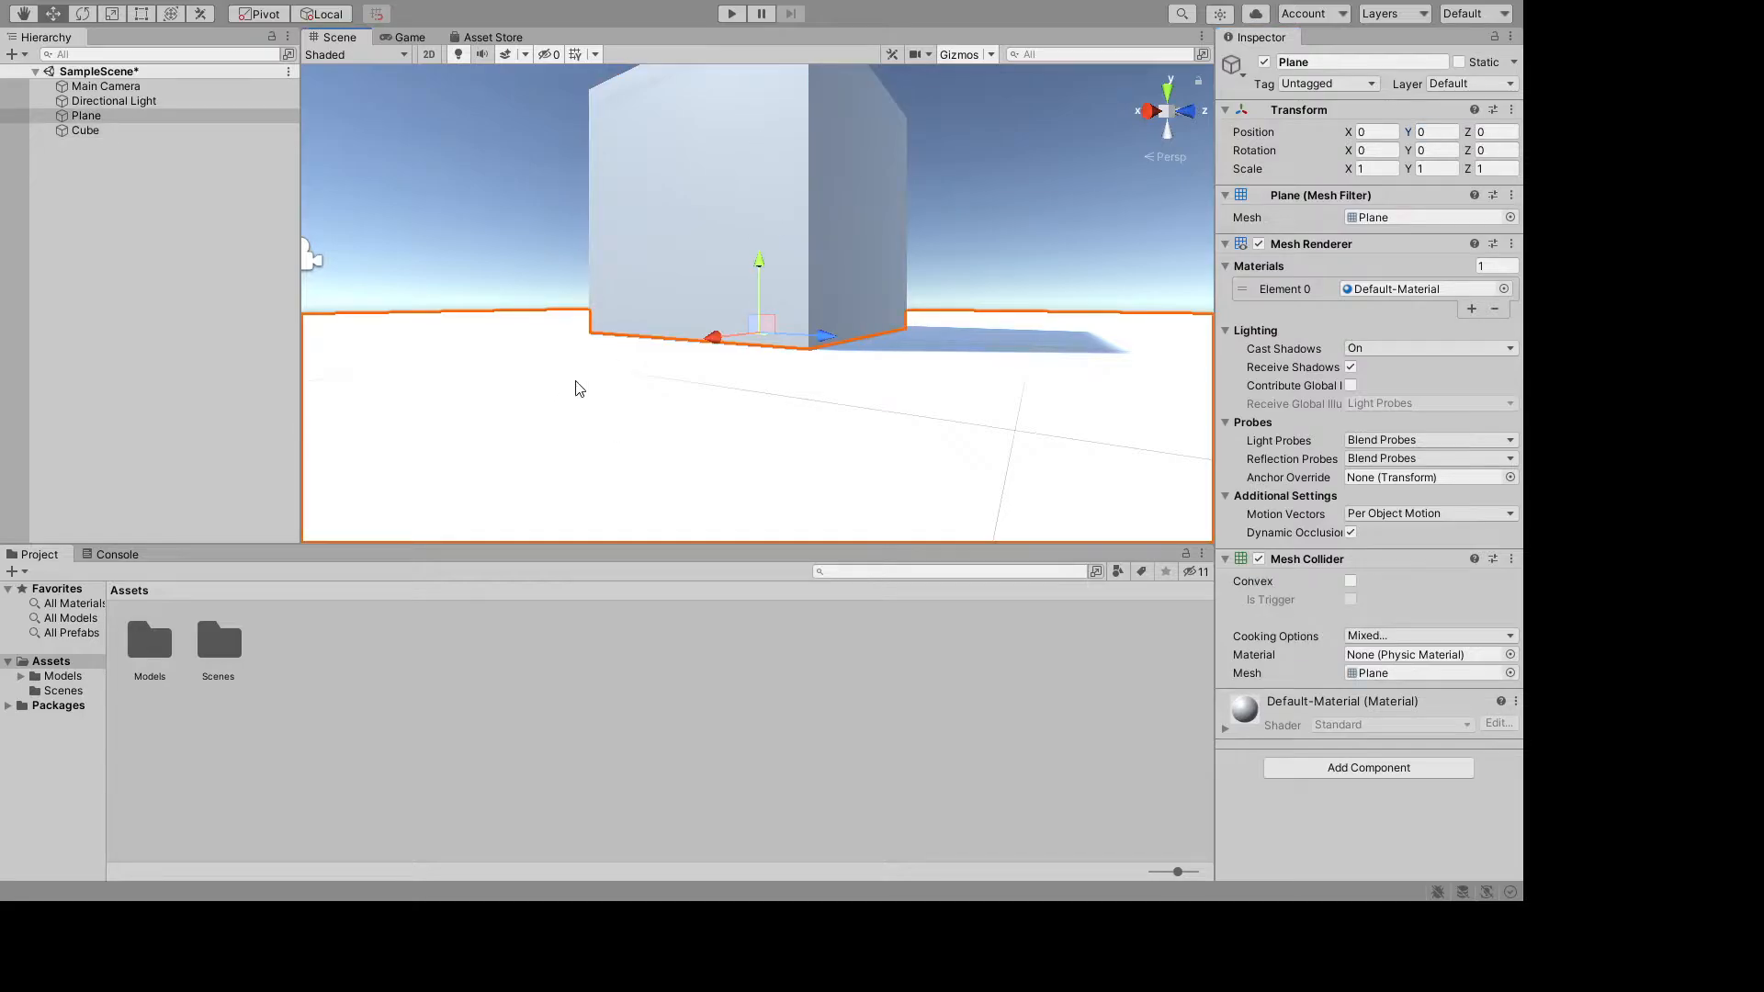
{"action": "scroll", "coordinate": [574, 381], "scroll_direction": "down", "scroll_amount": 3}
{"action": "scroll", "coordinate": [571, 374], "scroll_direction": "down", "scroll_amount": 4}
{"action": "left_click_drag", "start_coordinate": [643, 237], "coordinate": [425, 501], "text": "alt"}
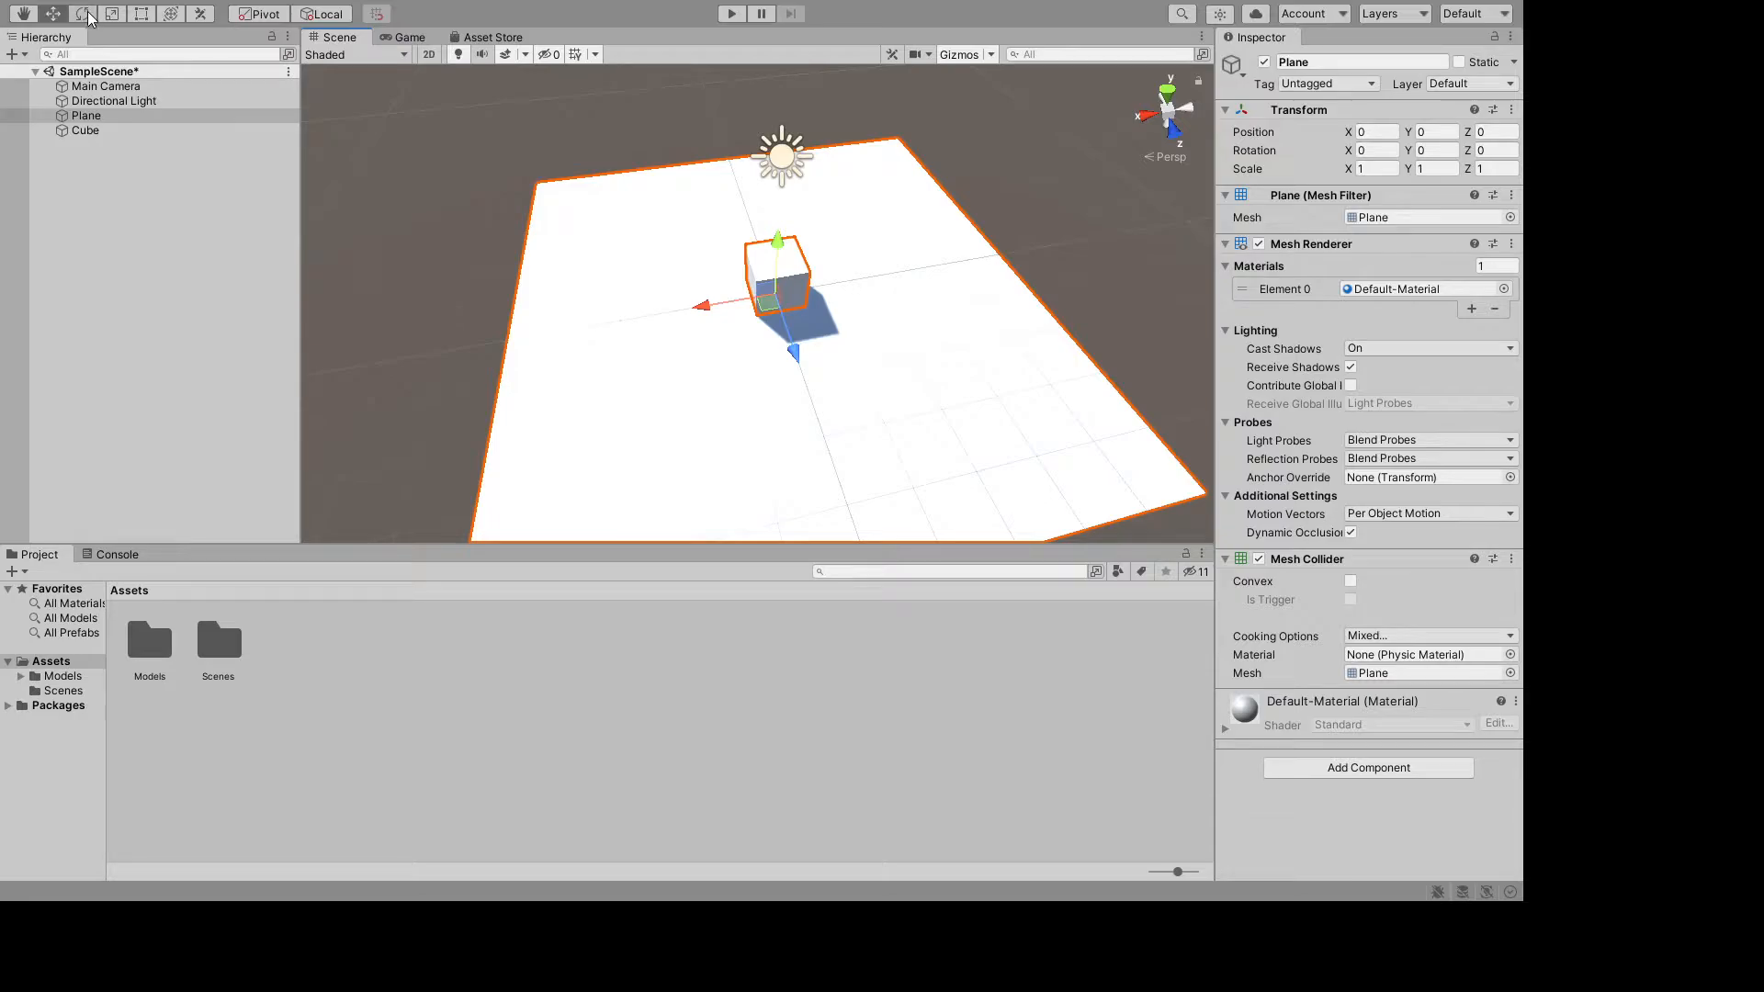
{"action": "left_click", "coordinate": [83, 12]}
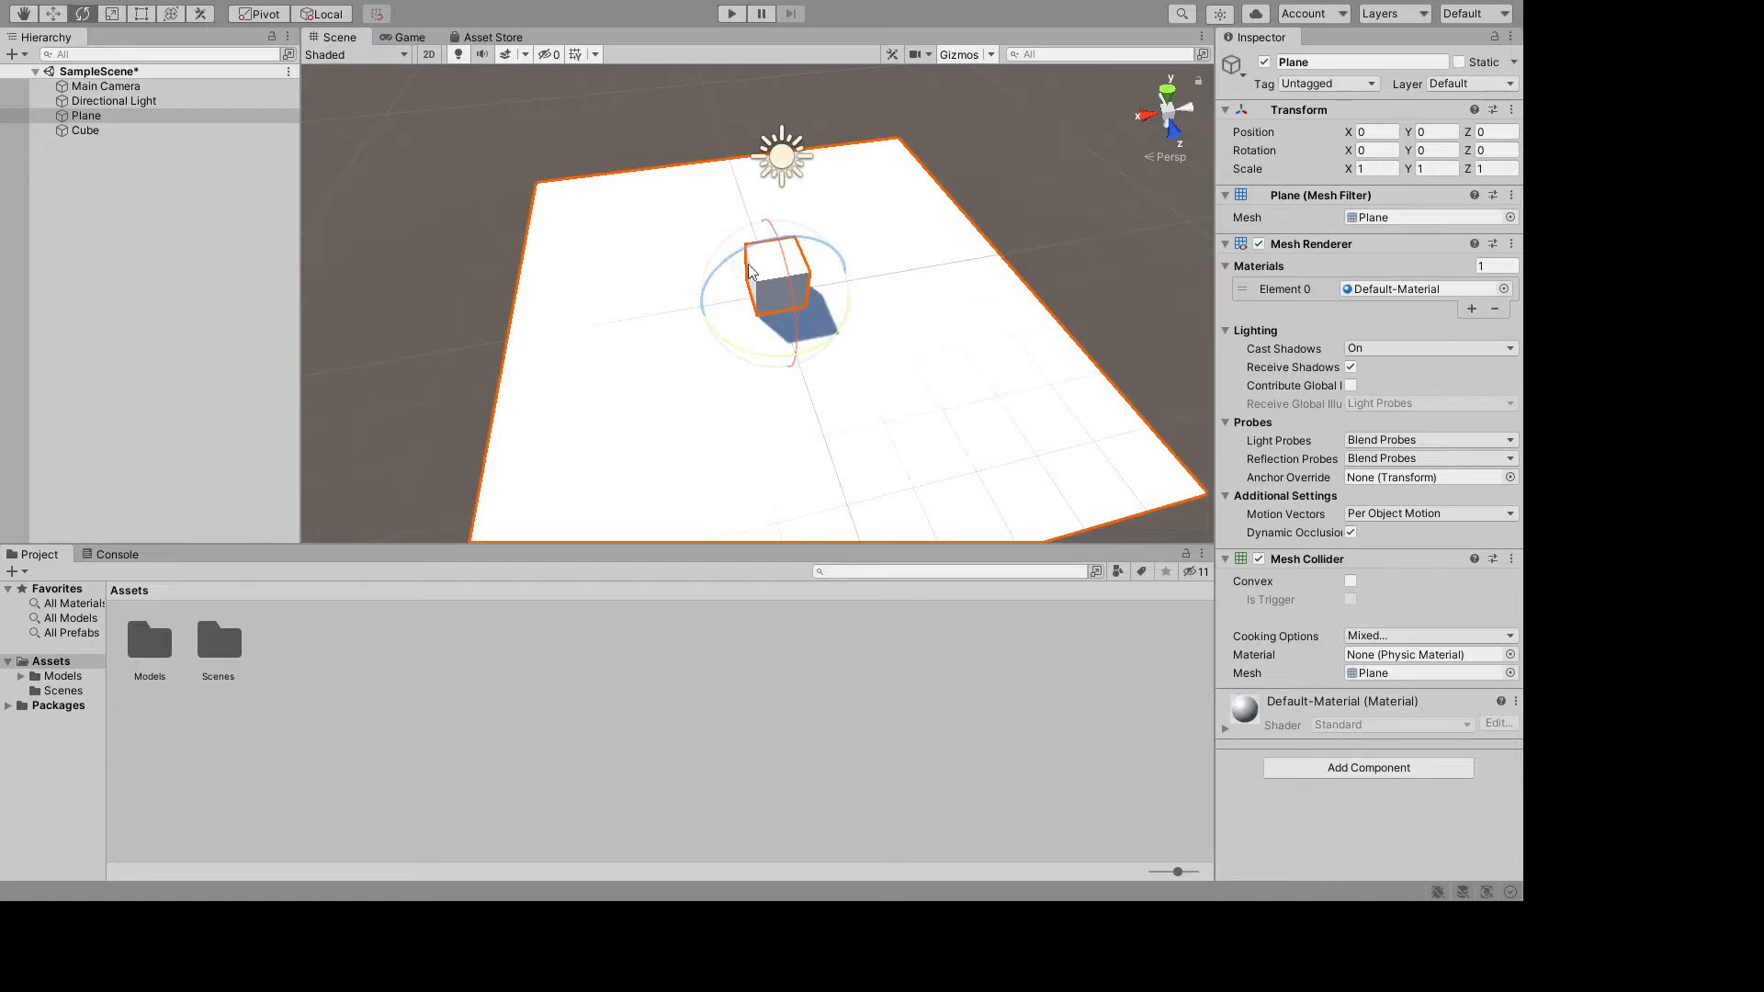
{"action": "mouse_move", "coordinate": [791, 312]}
{"action": "left_mouse_down"}
{"action": "mouse_move", "coordinate": [790, 268]}
{"action": "mouse_move", "coordinate": [777, 318]}
{"action": "mouse_move", "coordinate": [721, 267]}
{"action": "mouse_move", "coordinate": [588, 351]}
{"action": "mouse_move", "coordinate": [788, 249]}
{"action": "mouse_move", "coordinate": [959, 239]}
{"action": "mouse_move", "coordinate": [698, 301]}
{"action": "mouse_move", "coordinate": [498, 428]}
{"action": "mouse_move", "coordinate": [882, 302]}
{"action": "mouse_move", "coordinate": [673, 350]}
{"action": "mouse_move", "coordinate": [784, 329]}
{"action": "left_mouse_up"}
{"action": "left_click_drag", "start_coordinate": [660, 403], "coordinate": [898, 338], "text": "alt"}
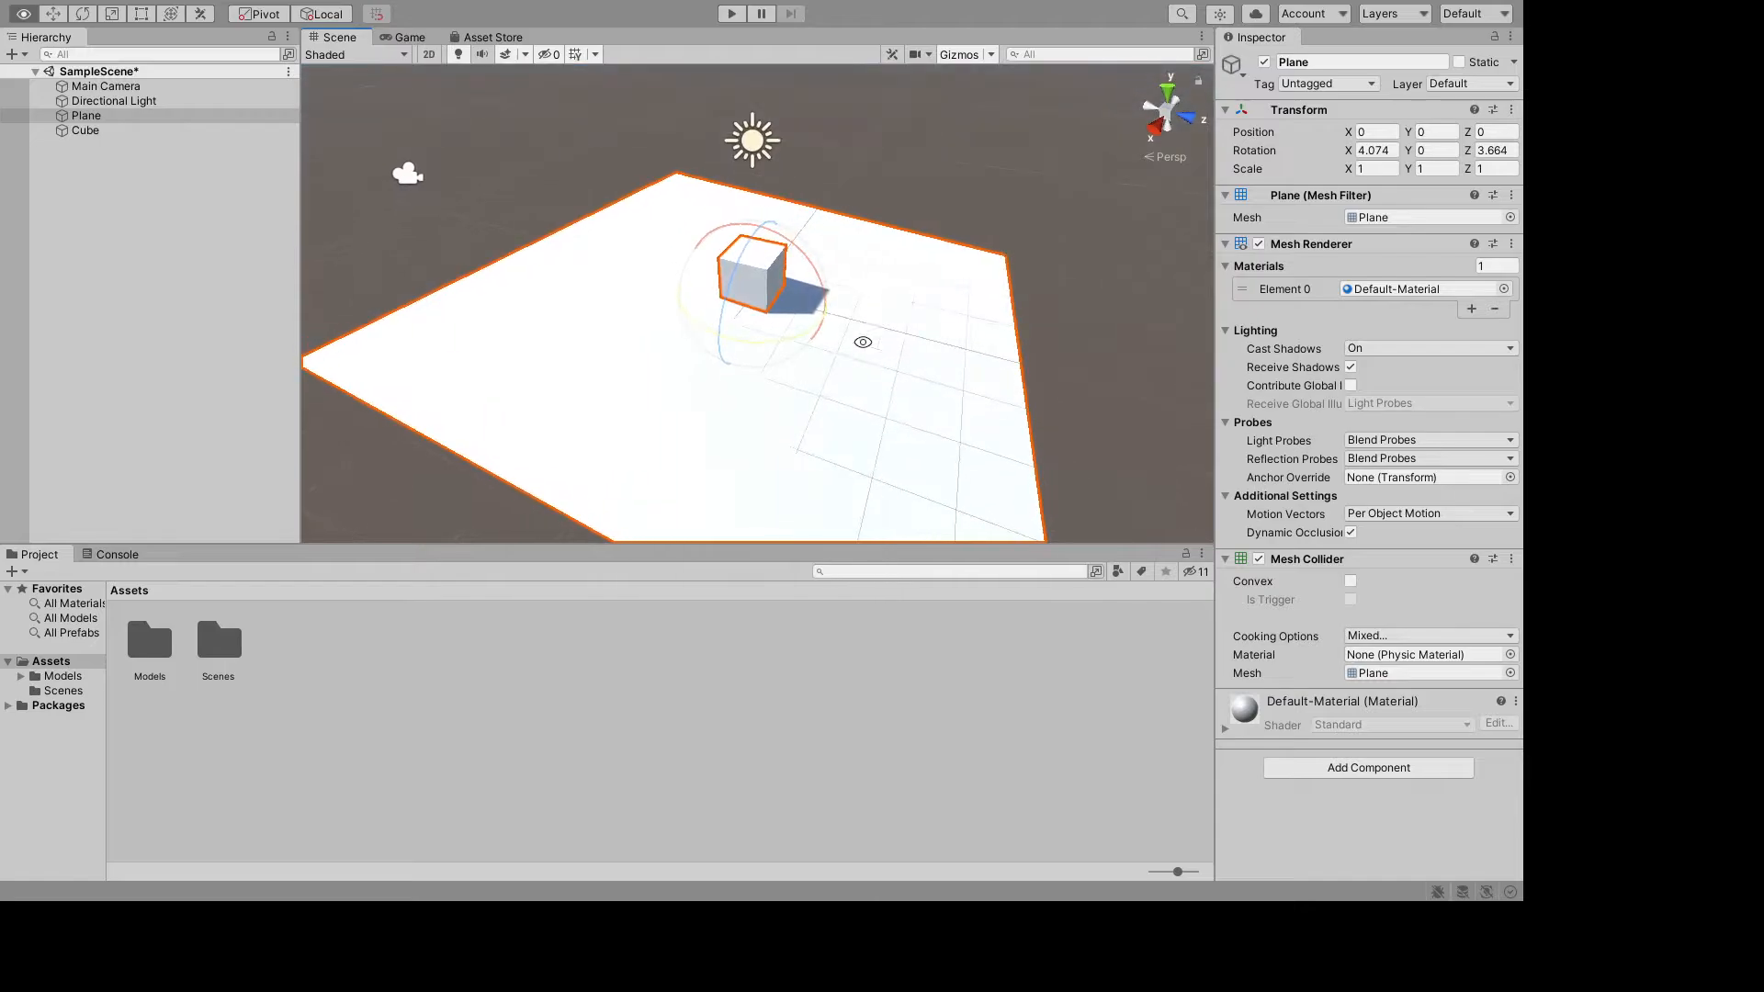
{"action": "left_click_drag", "start_coordinate": [765, 350], "coordinate": [909, 281]}
- Compare the Move and Rotate gizmos on the plane, and tilt it to about X -1.5, Y -50.7, Z 21.9
{"action": "left_click", "coordinate": [53, 15]}
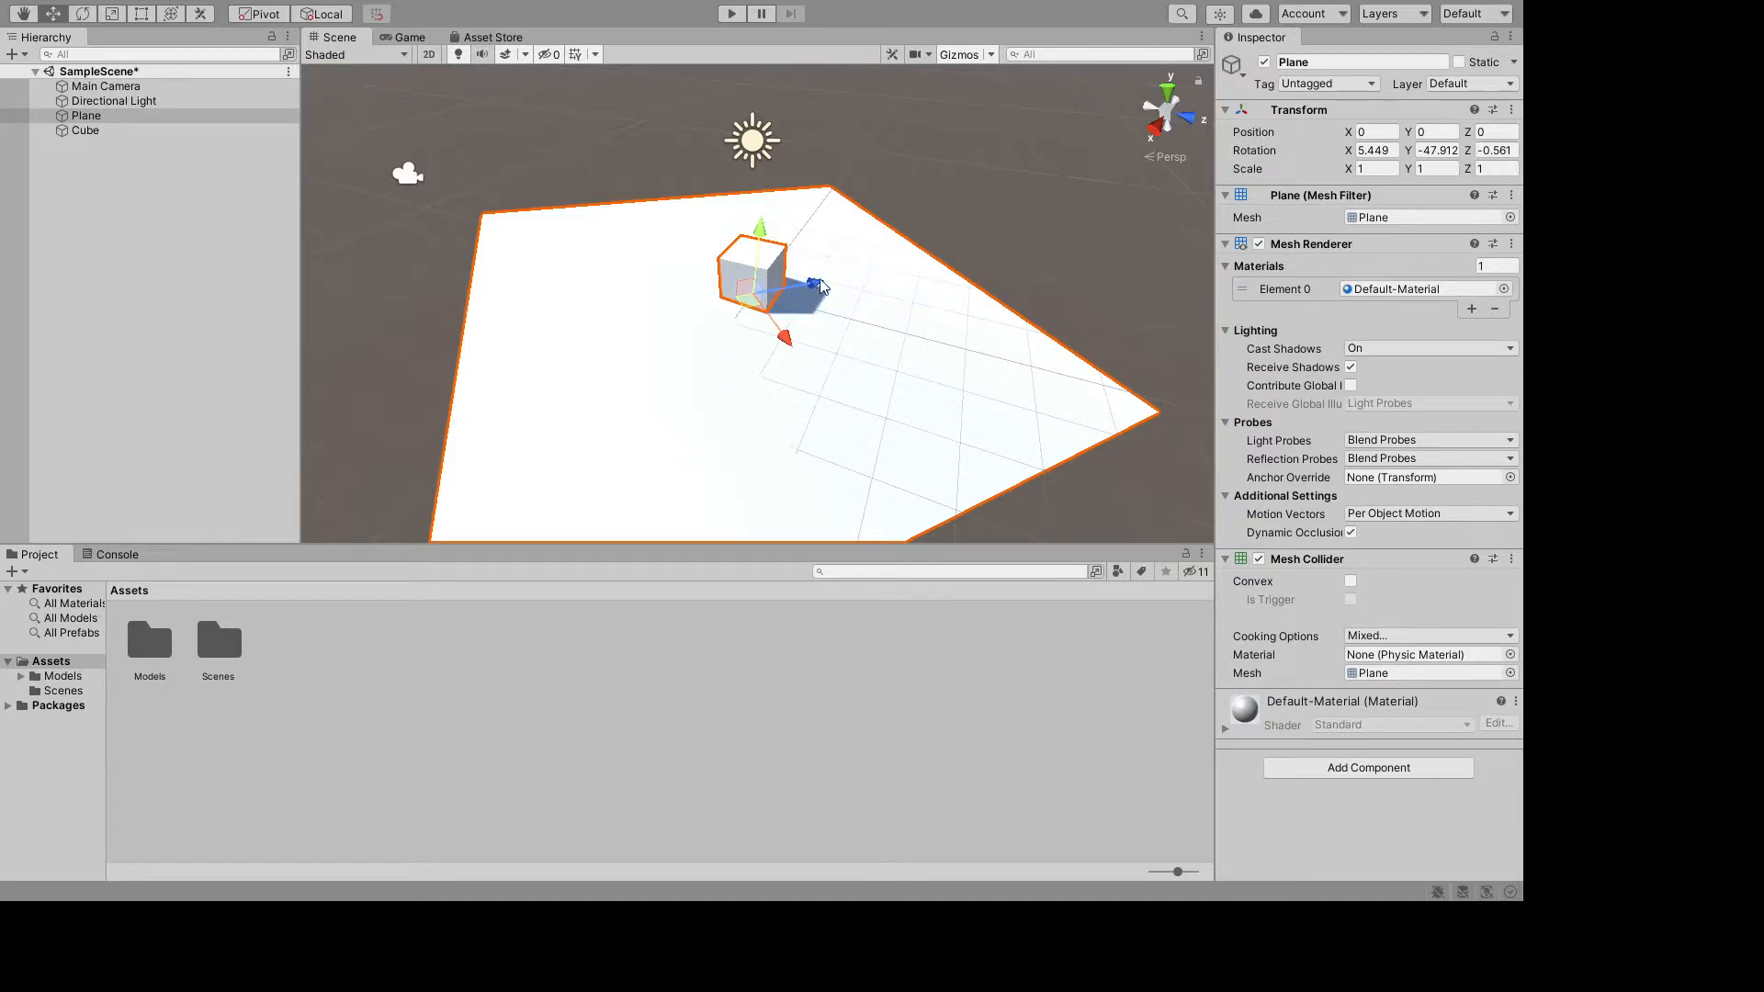
{"action": "left_click", "coordinate": [79, 18]}
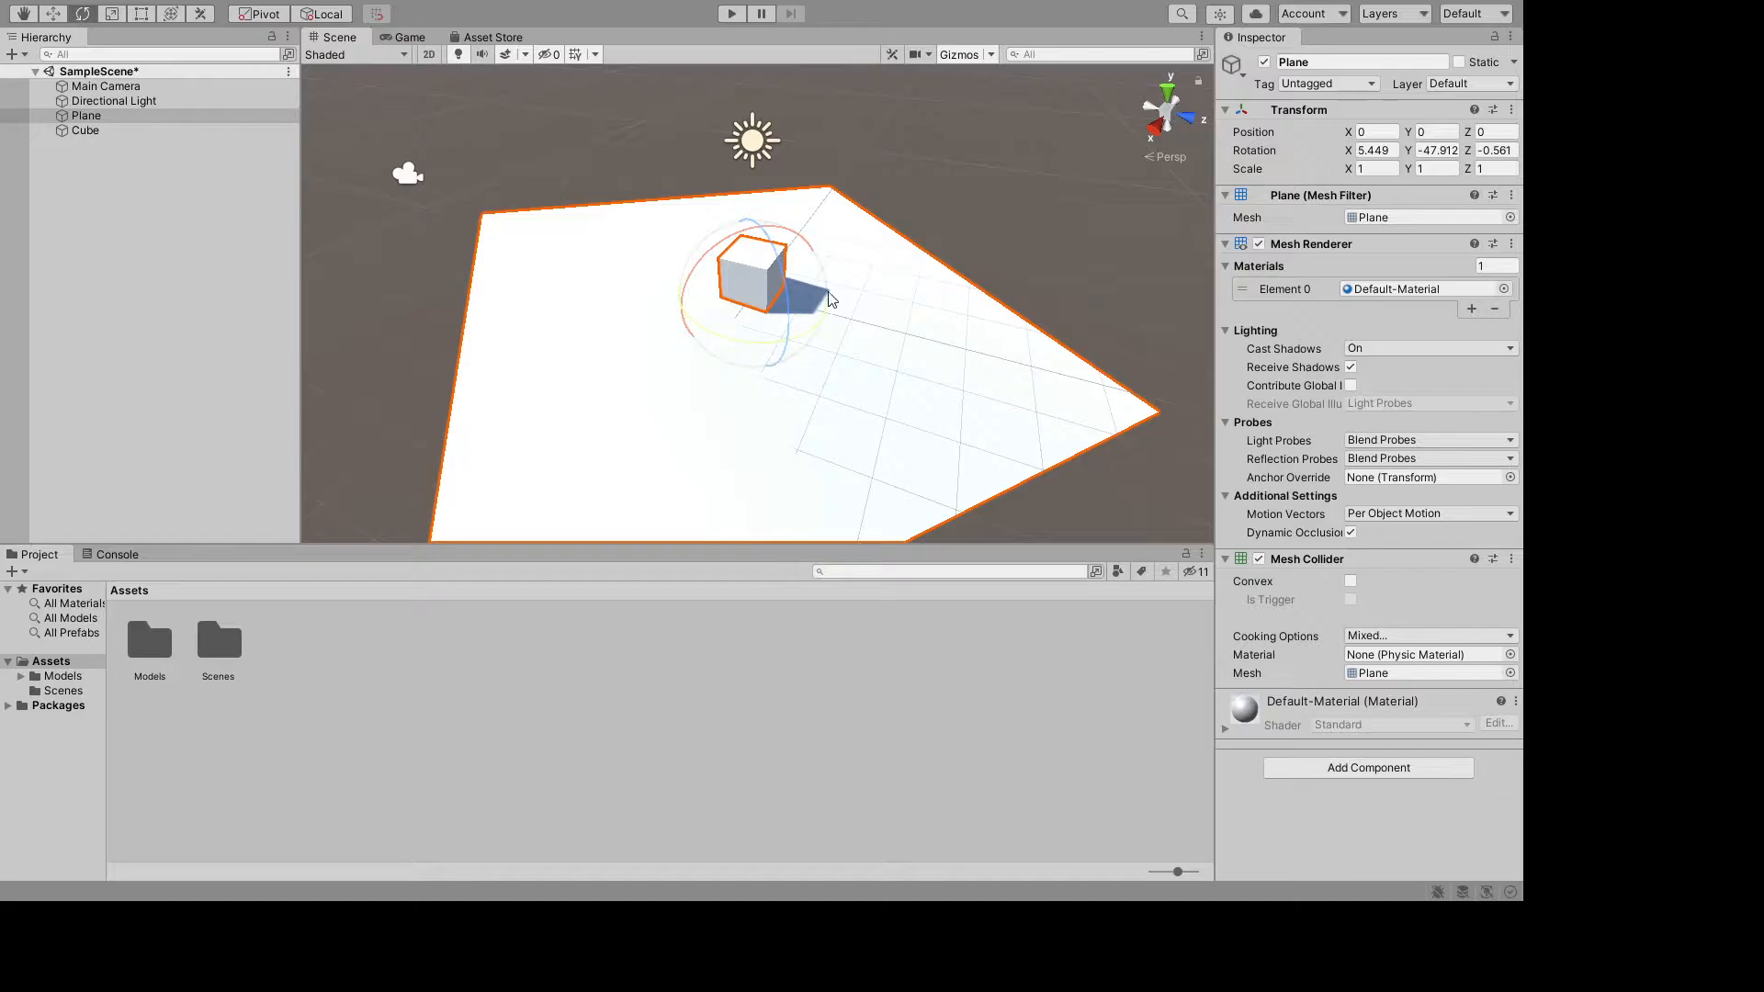
{"action": "left_click_drag", "start_coordinate": [785, 283], "coordinate": [685, 241]}
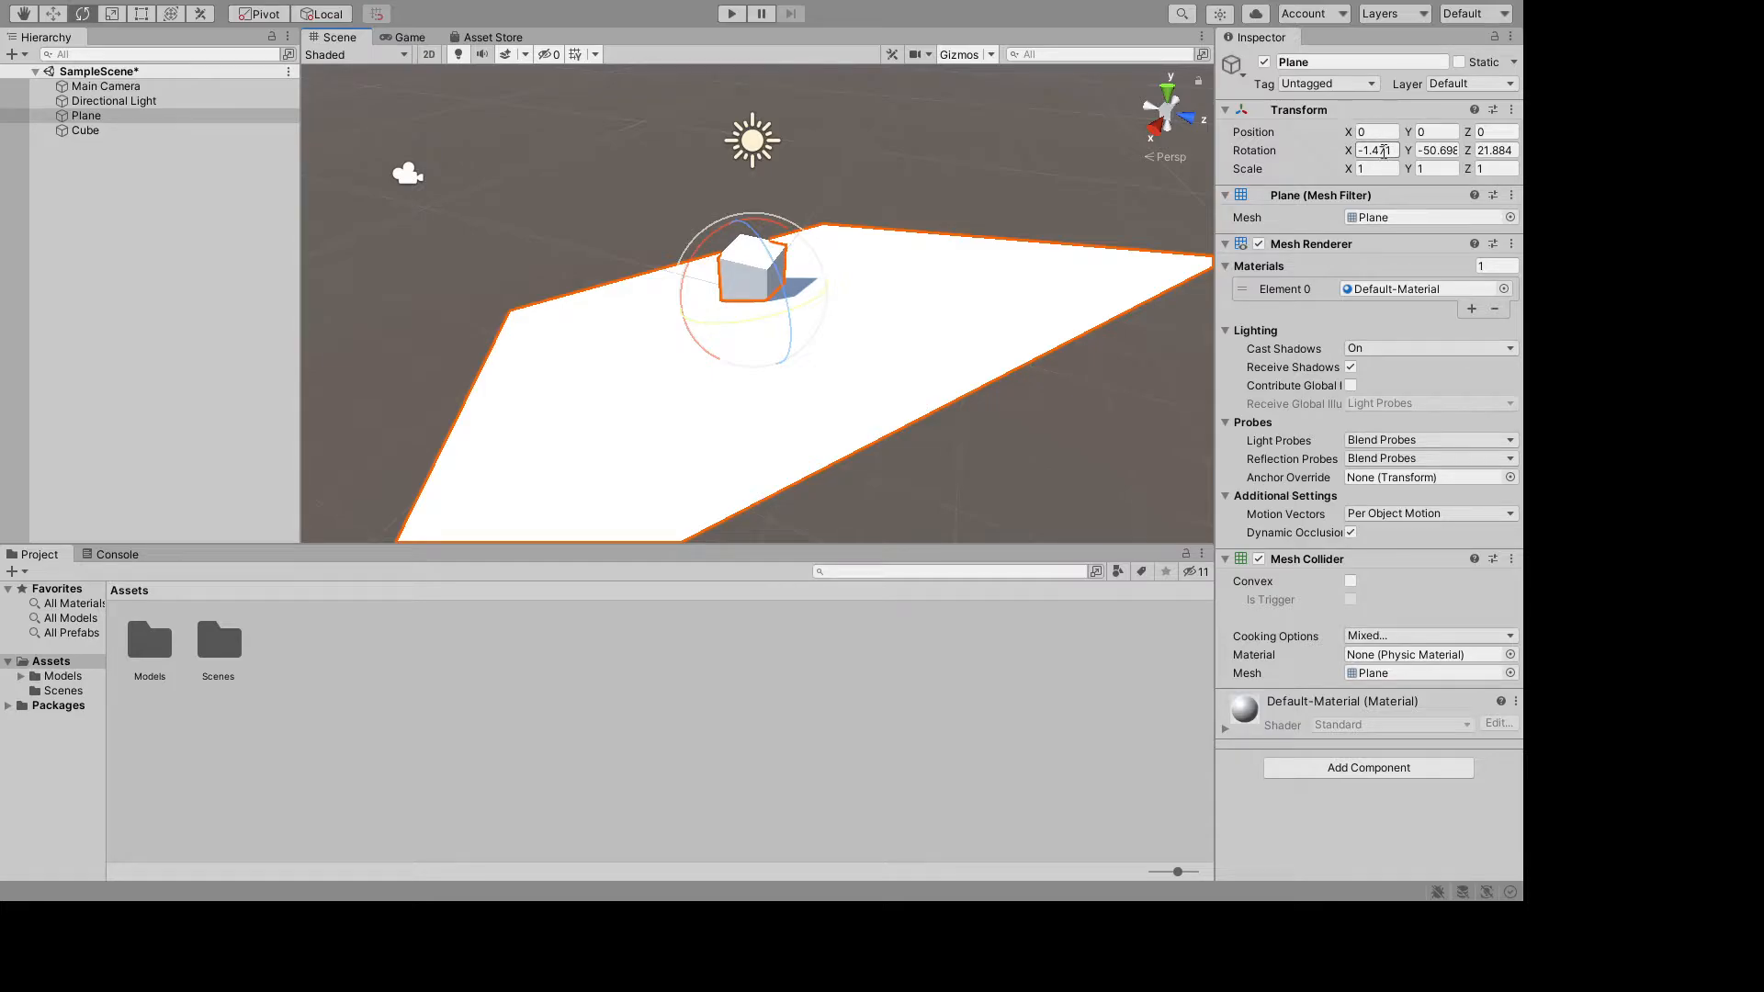
- Set the plane's rotation to 0 on the X, Y and Z axes
{"action": "mouse_move", "coordinate": [1383, 154]}
{"action": "left_mouse_down"}
{"action": "mouse_move", "coordinate": [1406, 154]}
{"action": "mouse_move", "coordinate": [1386, 160]}
{"action": "left_mouse_up"}
{"action": "left_click", "coordinate": [1375, 148]}
{"action": "left_click_drag", "start_coordinate": [1392, 149], "coordinate": [1235, 147]}
{"action": "type", "text": "0"}
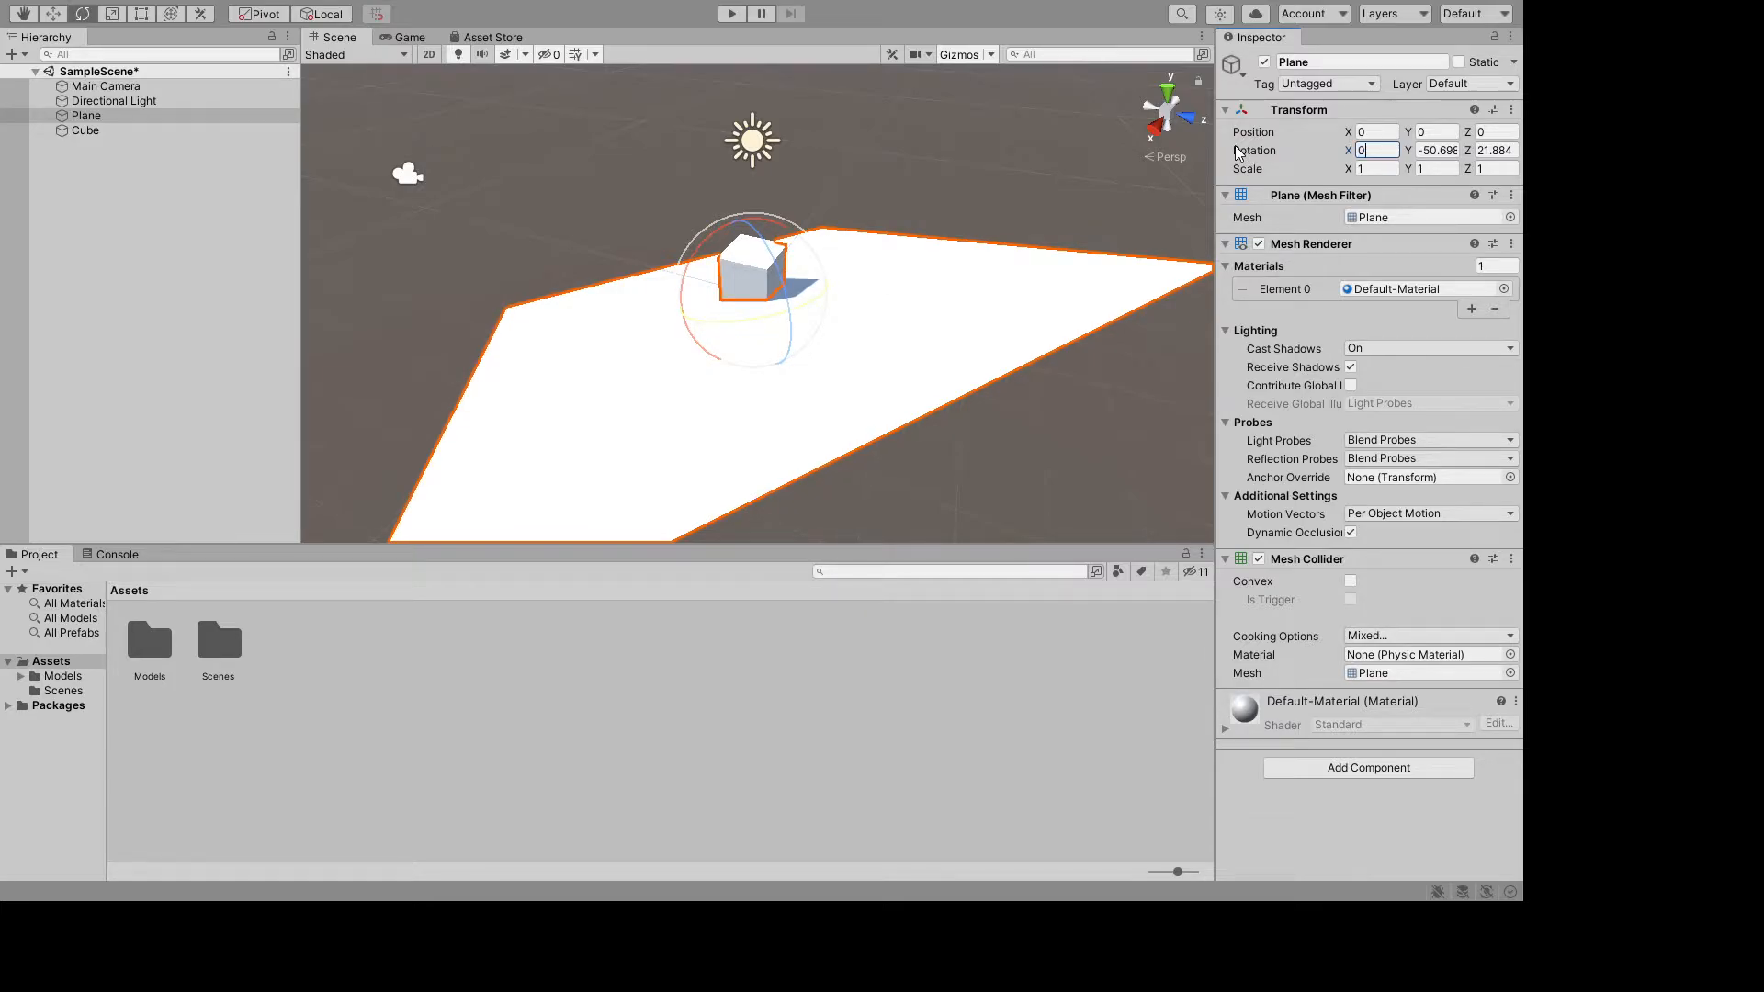
{"action": "key", "text": "Tab"}
{"action": "type", "text": "0"}
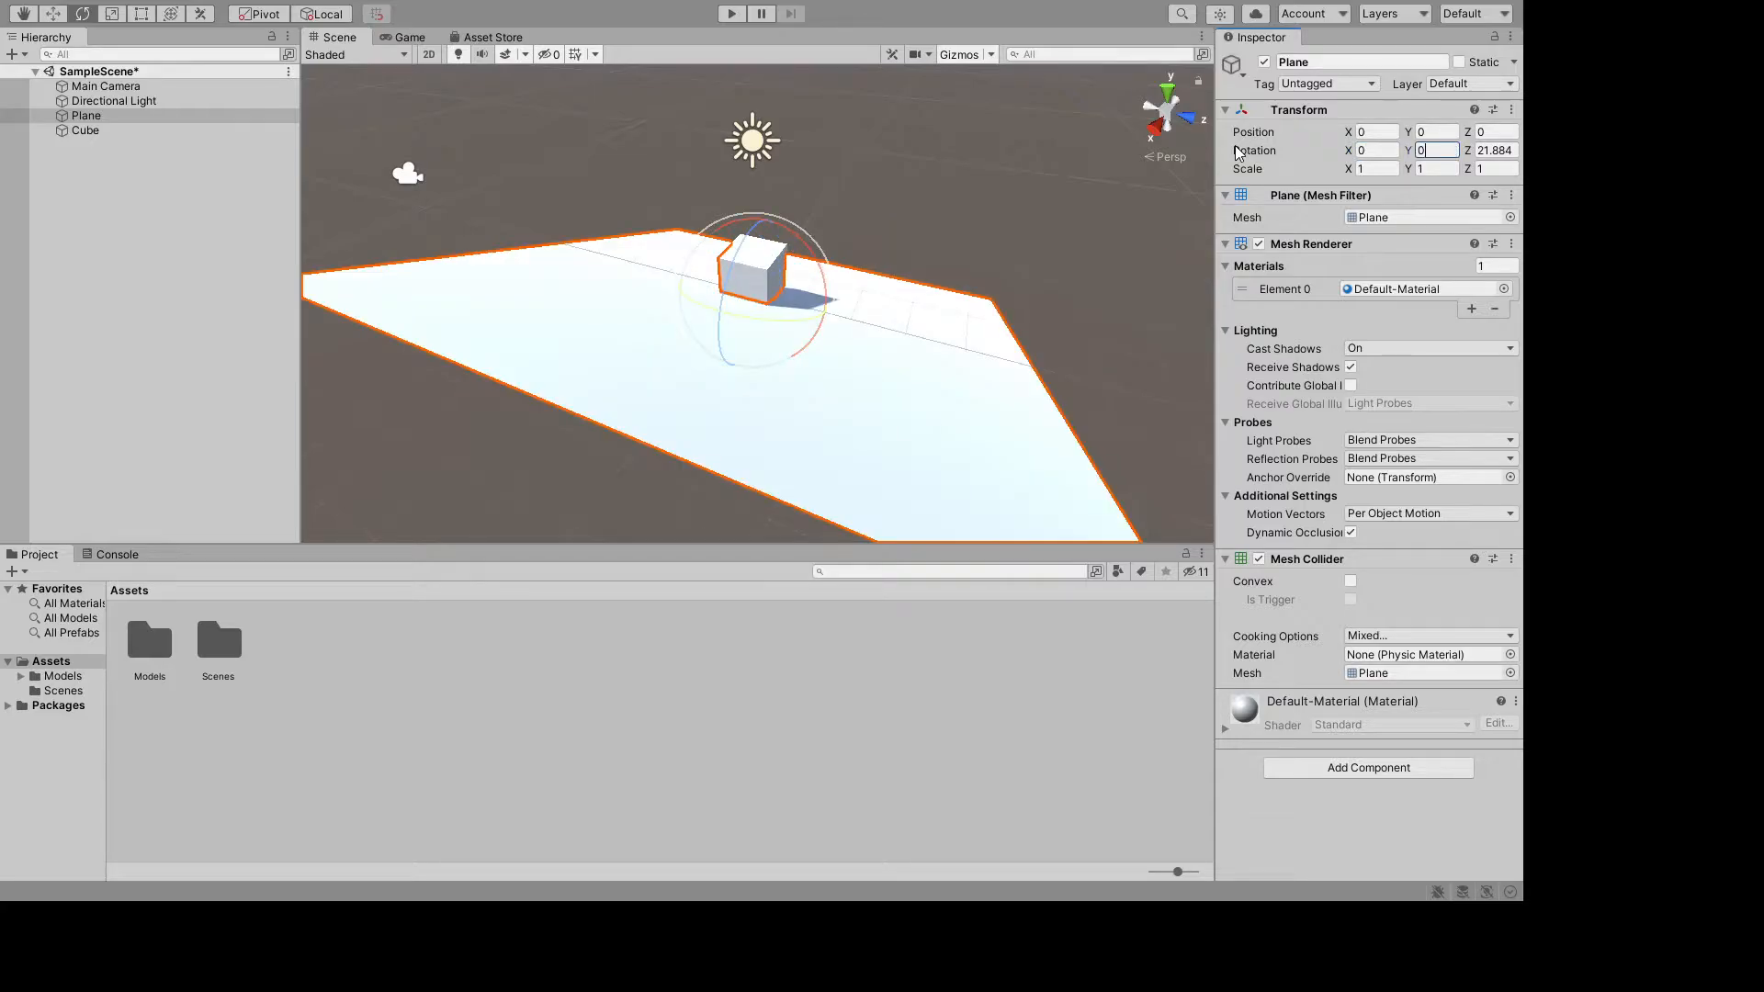
{"action": "key", "text": "Tab"}
{"action": "type", "text": "0"}
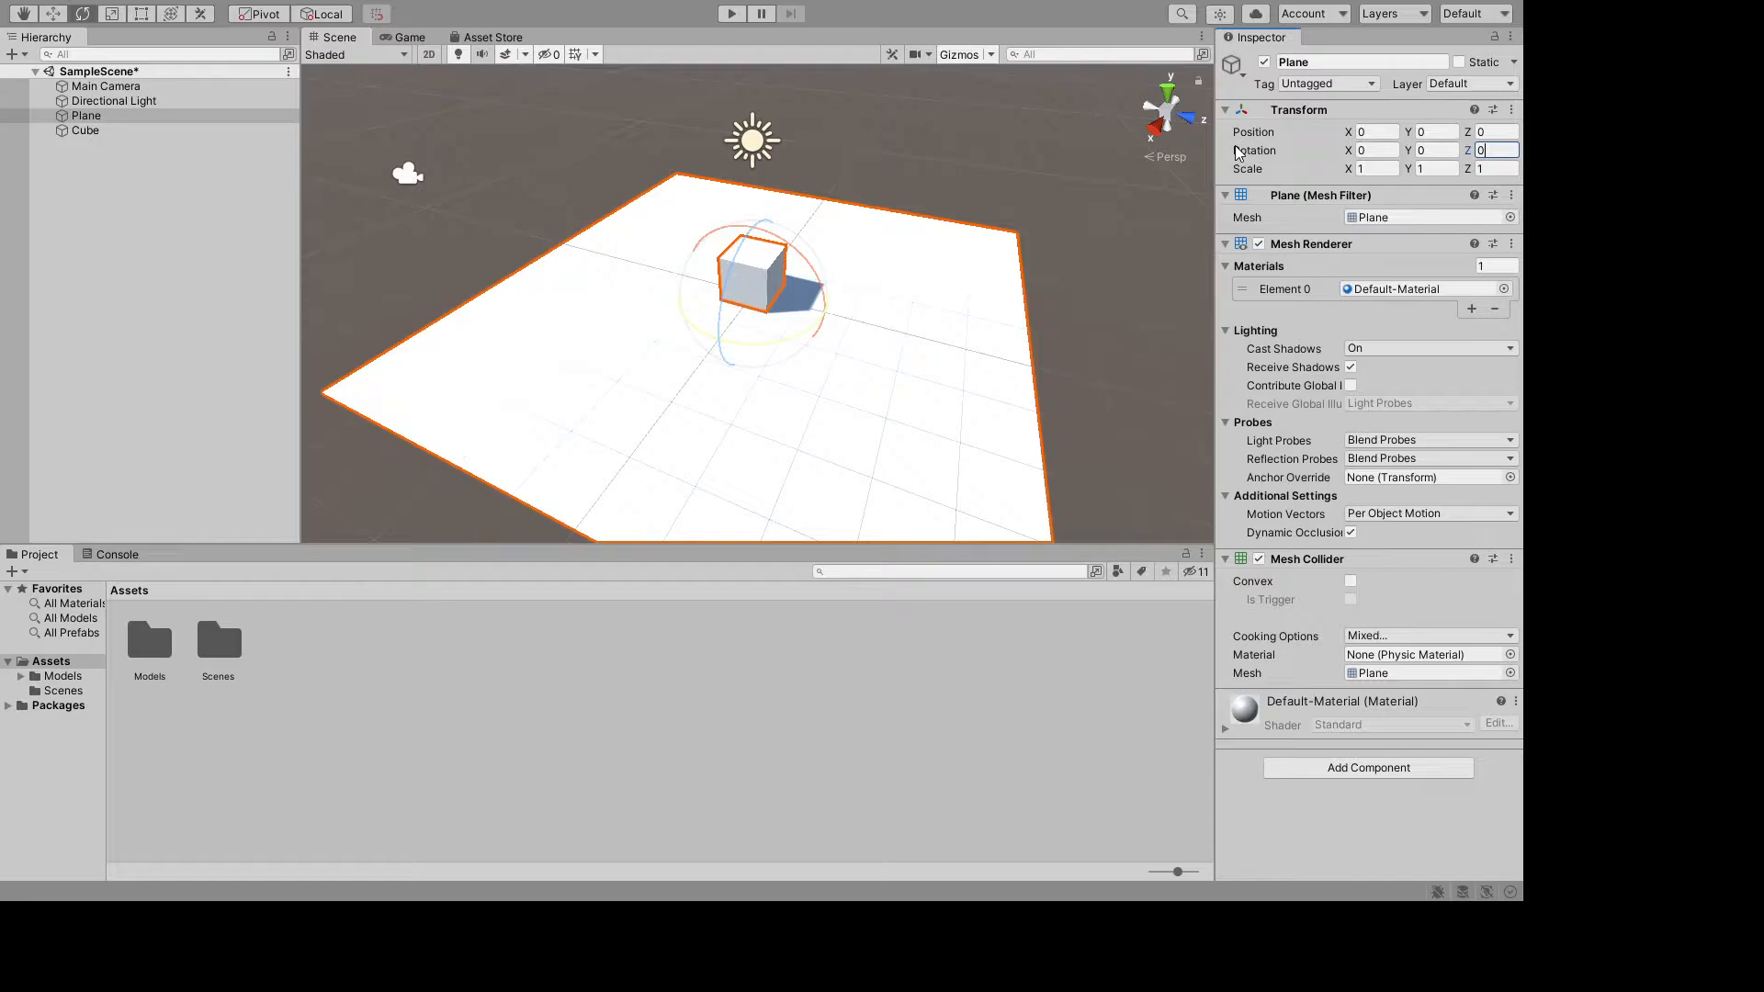
{"action": "key", "text": "shift+Tab"}
{"action": "key", "text": "shift+Tab"}
{"action": "key", "text": "shift+Tab"}
{"action": "key", "text": "shift+Tab"}
{"action": "key", "text": "shift+Tab"}
{"action": "key", "text": "Tab"}
{"action": "key", "text": "Tab"}
{"action": "key", "text": "Tab"}
{"action": "key", "text": "Tab"}
{"action": "key", "text": "Tab"}
{"action": "key", "text": "shift+Tab"}
{"action": "key", "text": "shift+Tab"}
{"action": "key", "text": "shift+Tab"}
{"action": "key", "text": "shift+Tab"}
{"action": "key", "text": "shift+Tab"}
- Stretch the plane freehand along each axis with the Scale tool to about X 0.26, Y 19.69, Z 5.24
{"action": "left_click", "coordinate": [112, 15]}
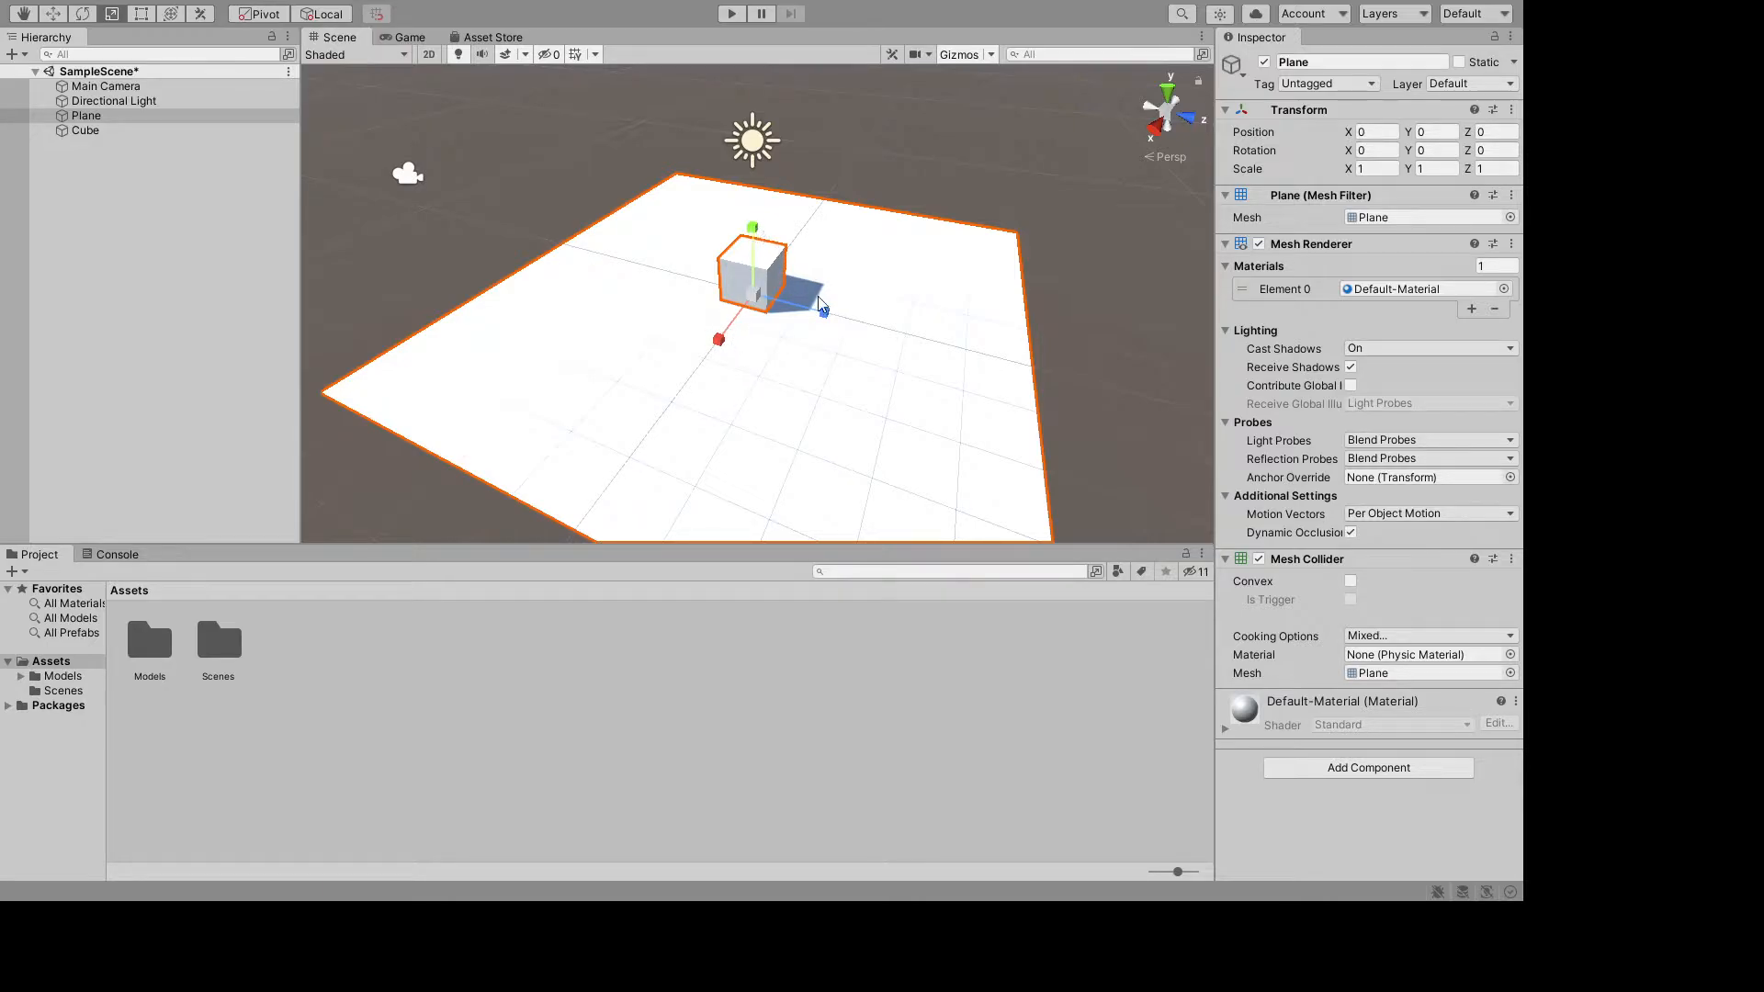
{"action": "left_click_drag", "start_coordinate": [826, 316], "coordinate": [928, 383]}
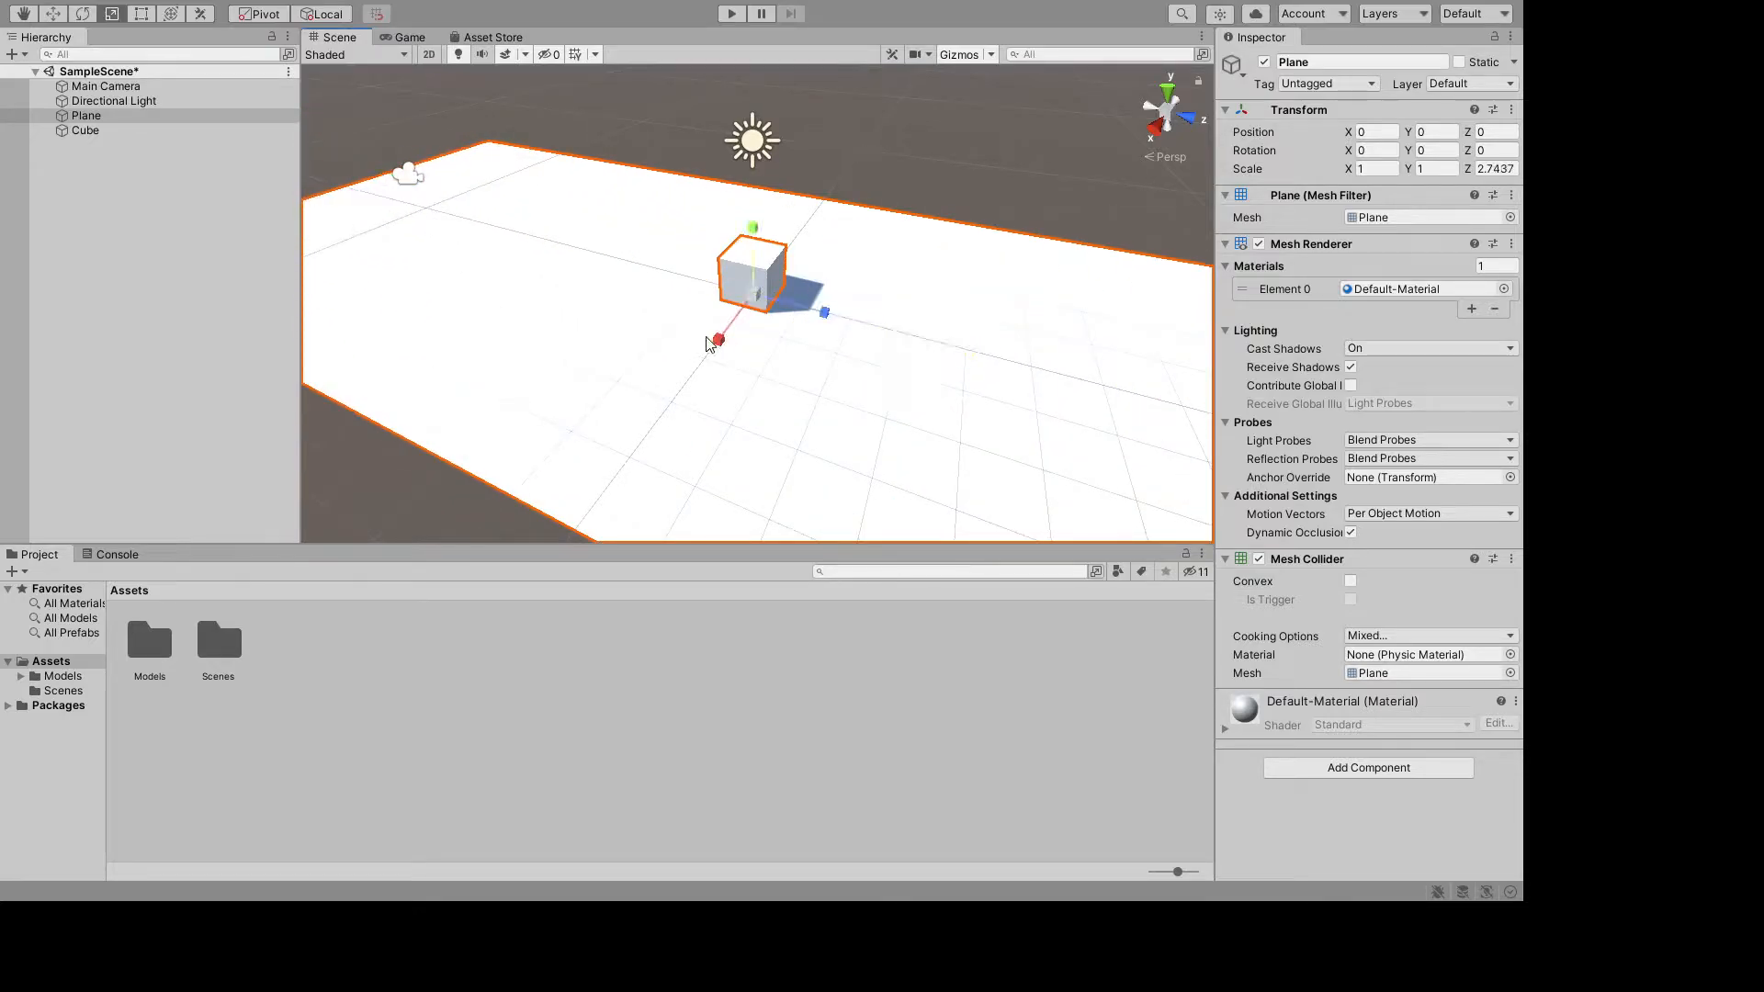
{"action": "left_click_drag", "start_coordinate": [713, 339], "coordinate": [882, 338]}
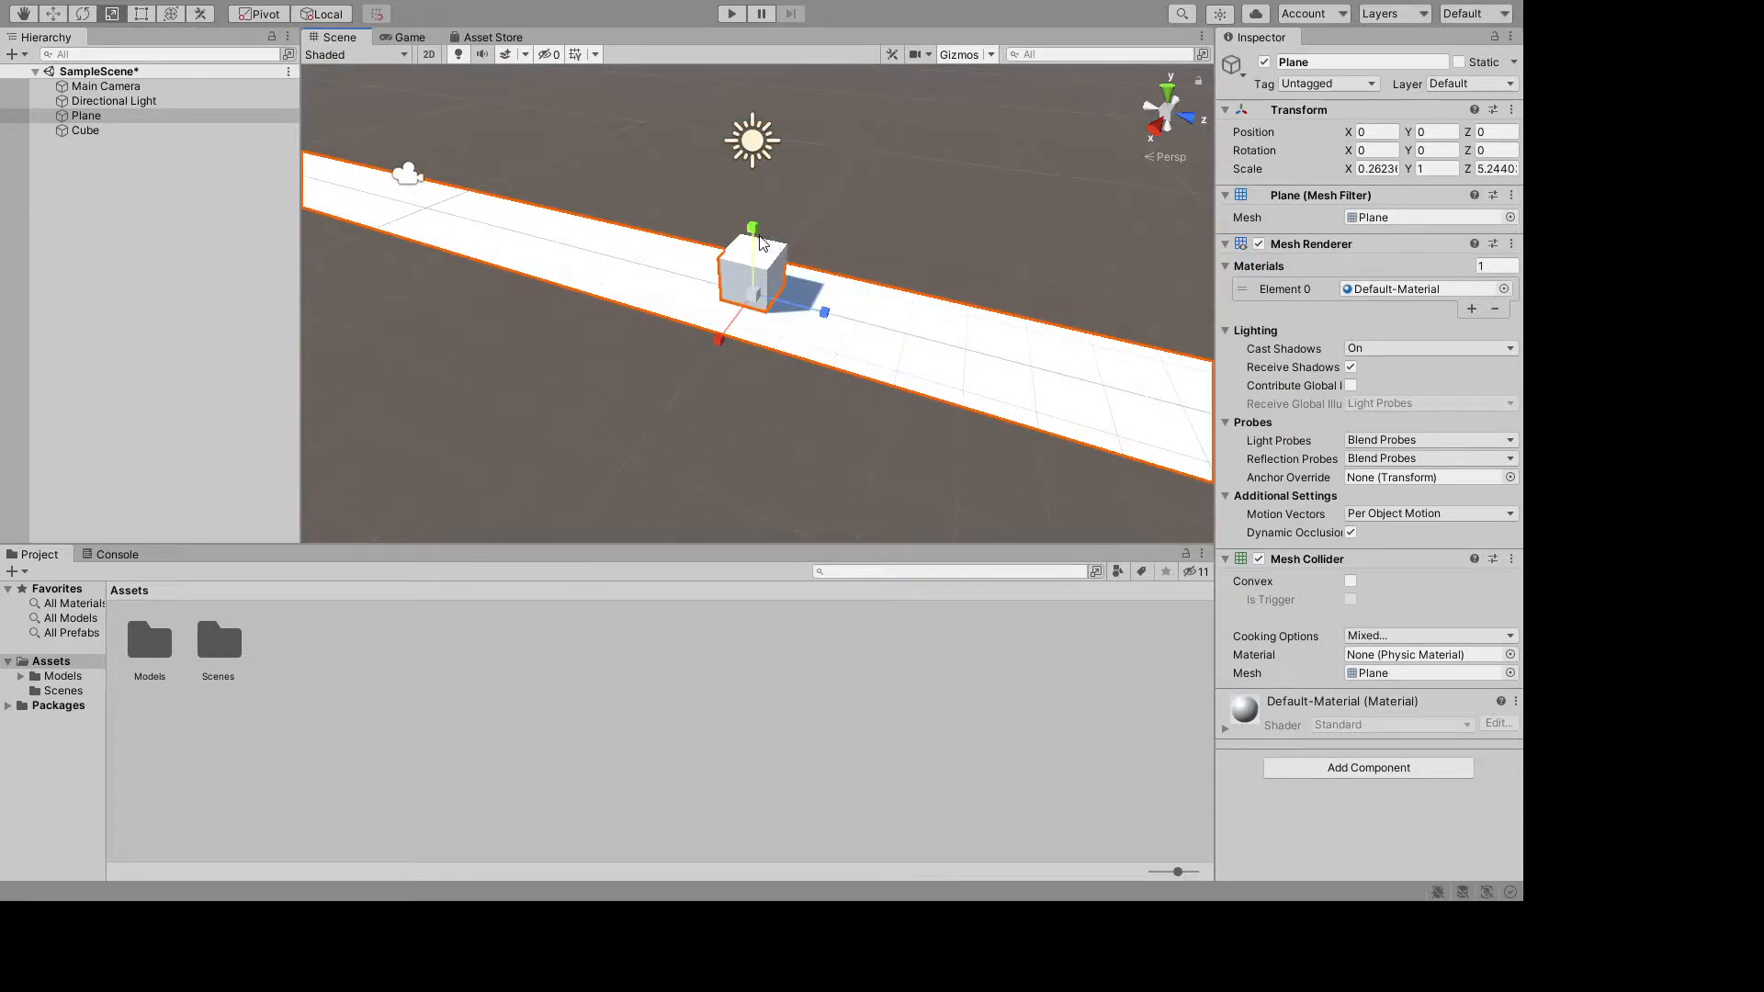
{"action": "left_click_drag", "start_coordinate": [752, 233], "coordinate": [755, 138]}
{"action": "left_click_drag", "start_coordinate": [753, 228], "coordinate": [753, 146]}
{"action": "left_click_drag", "start_coordinate": [753, 227], "coordinate": [733, 74]}
- Set the plane's scale back to 1 on the X, Y and Z axes
{"action": "left_click", "coordinate": [1443, 171]}
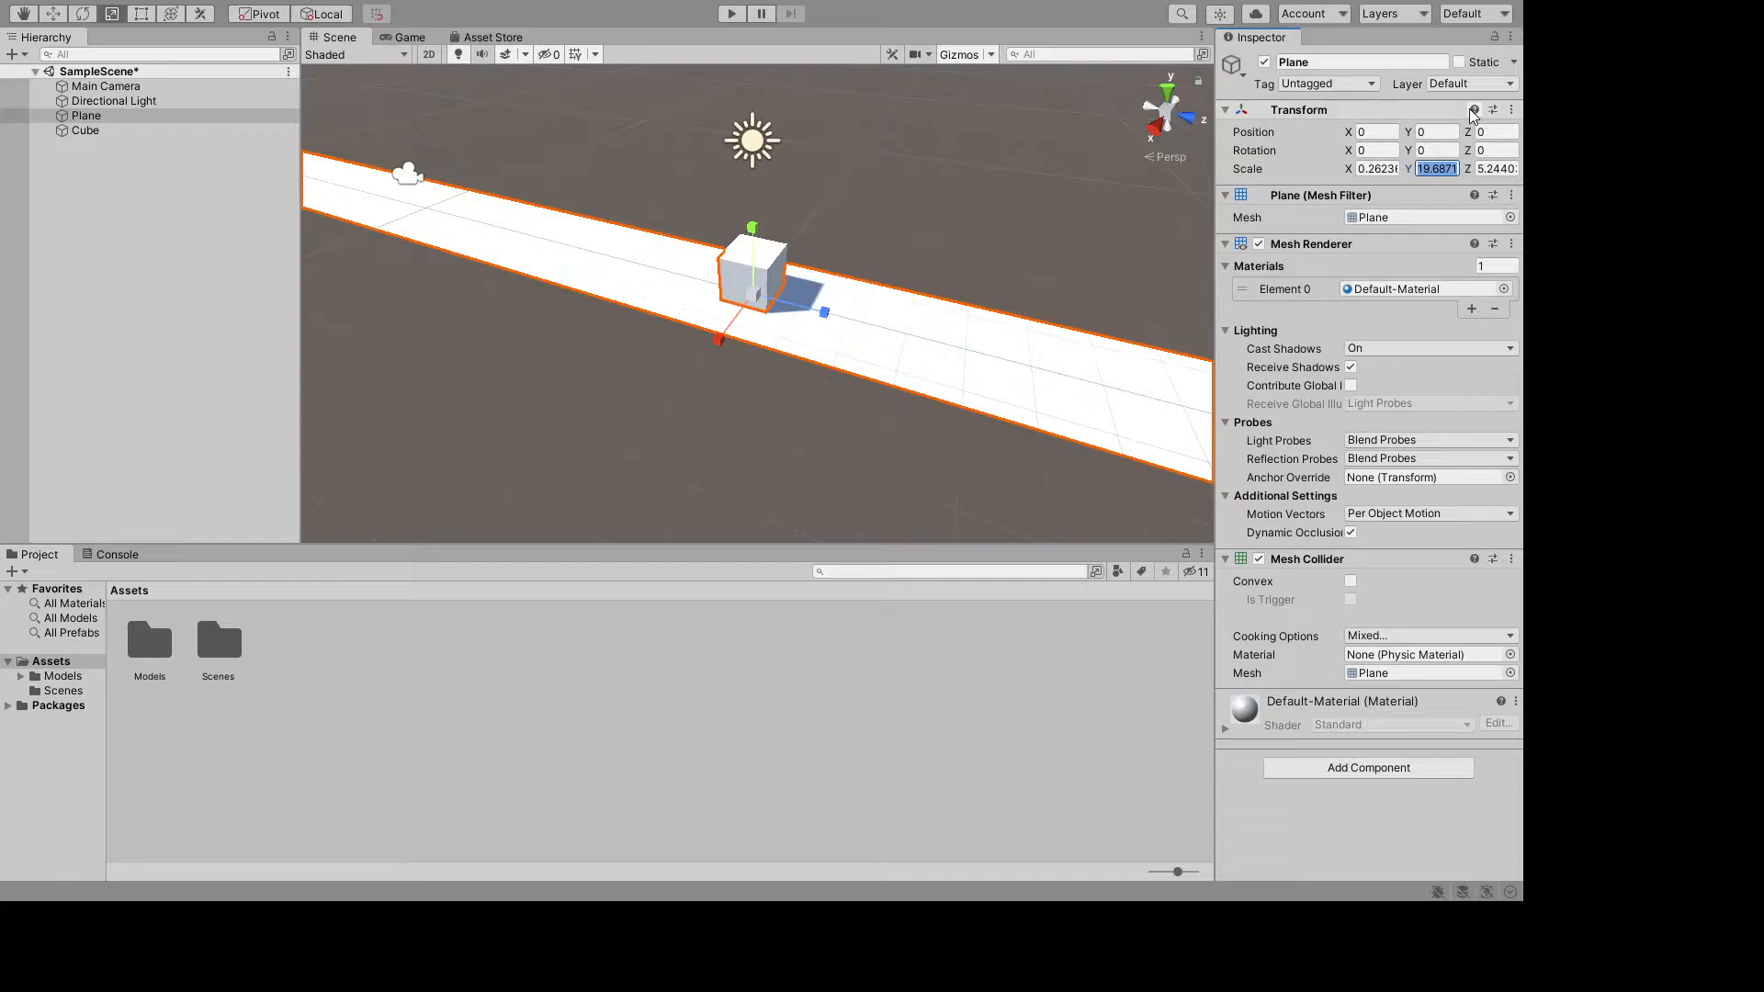
{"action": "type", "text": "1"}
{"action": "key", "text": "shift+Tab"}
{"action": "type", "text": "1"}
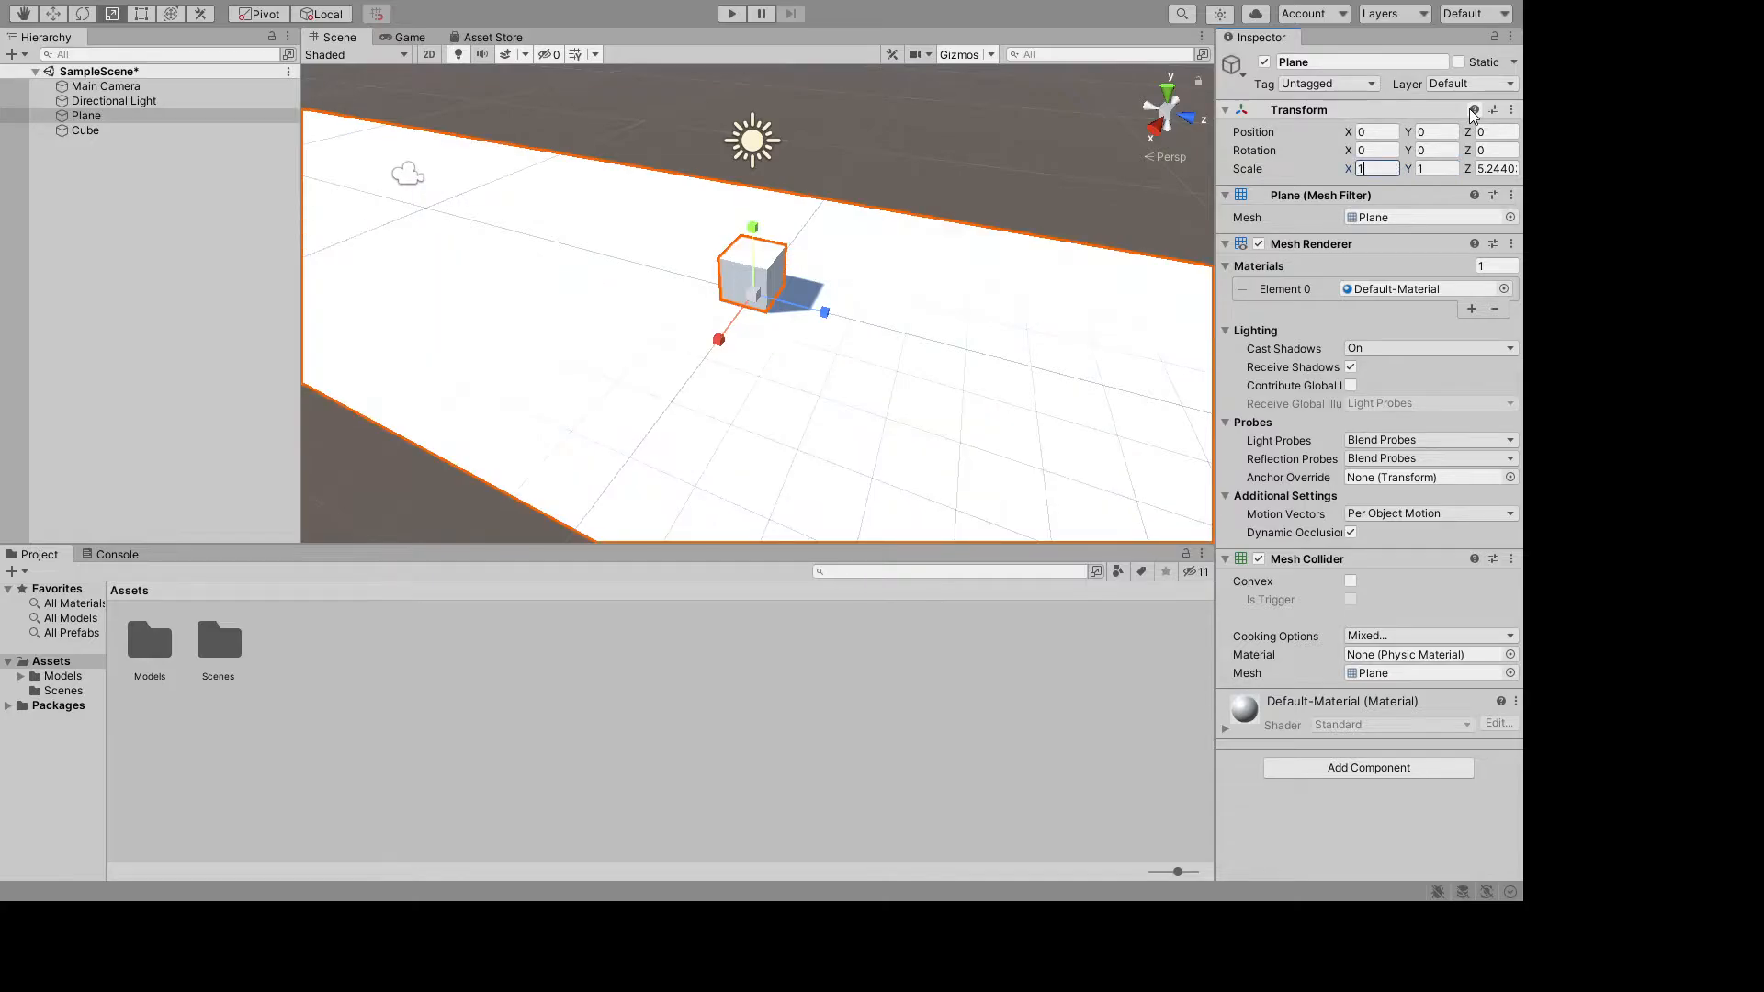
{"action": "key", "text": "Tab"}
{"action": "key", "text": "Tab"}
{"action": "type", "text": "1"}
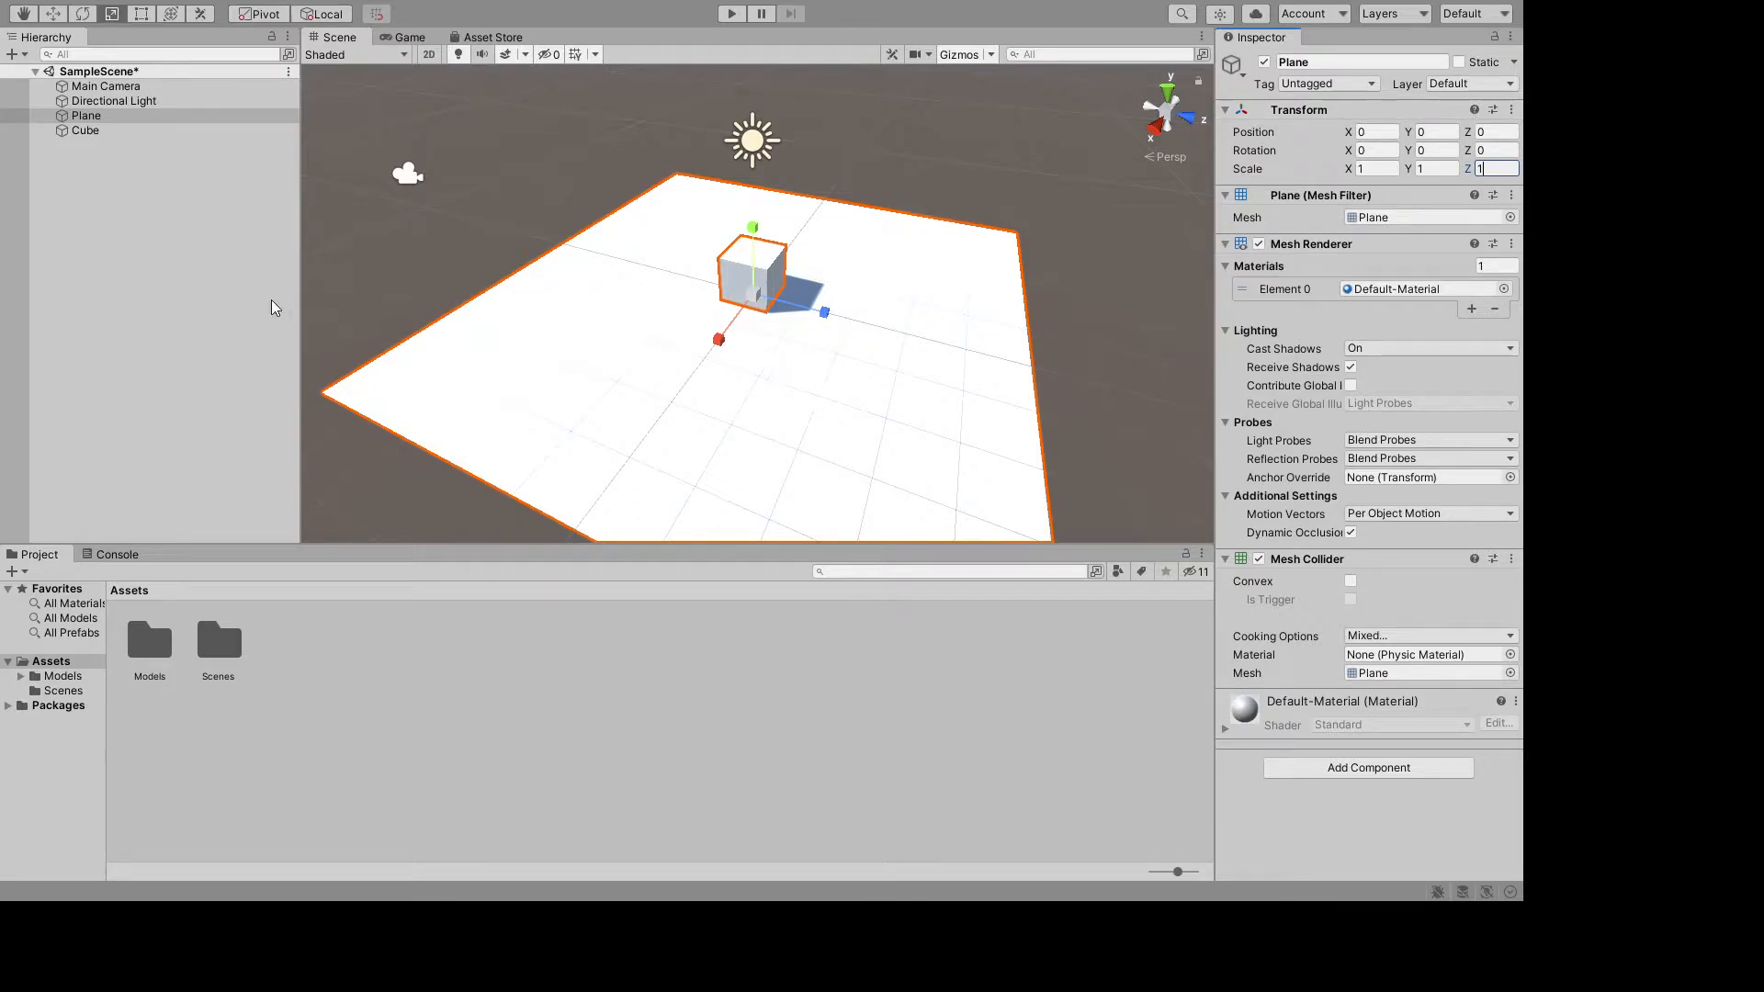
- Delete the cube from the scene
{"action": "left_click", "coordinate": [152, 131]}
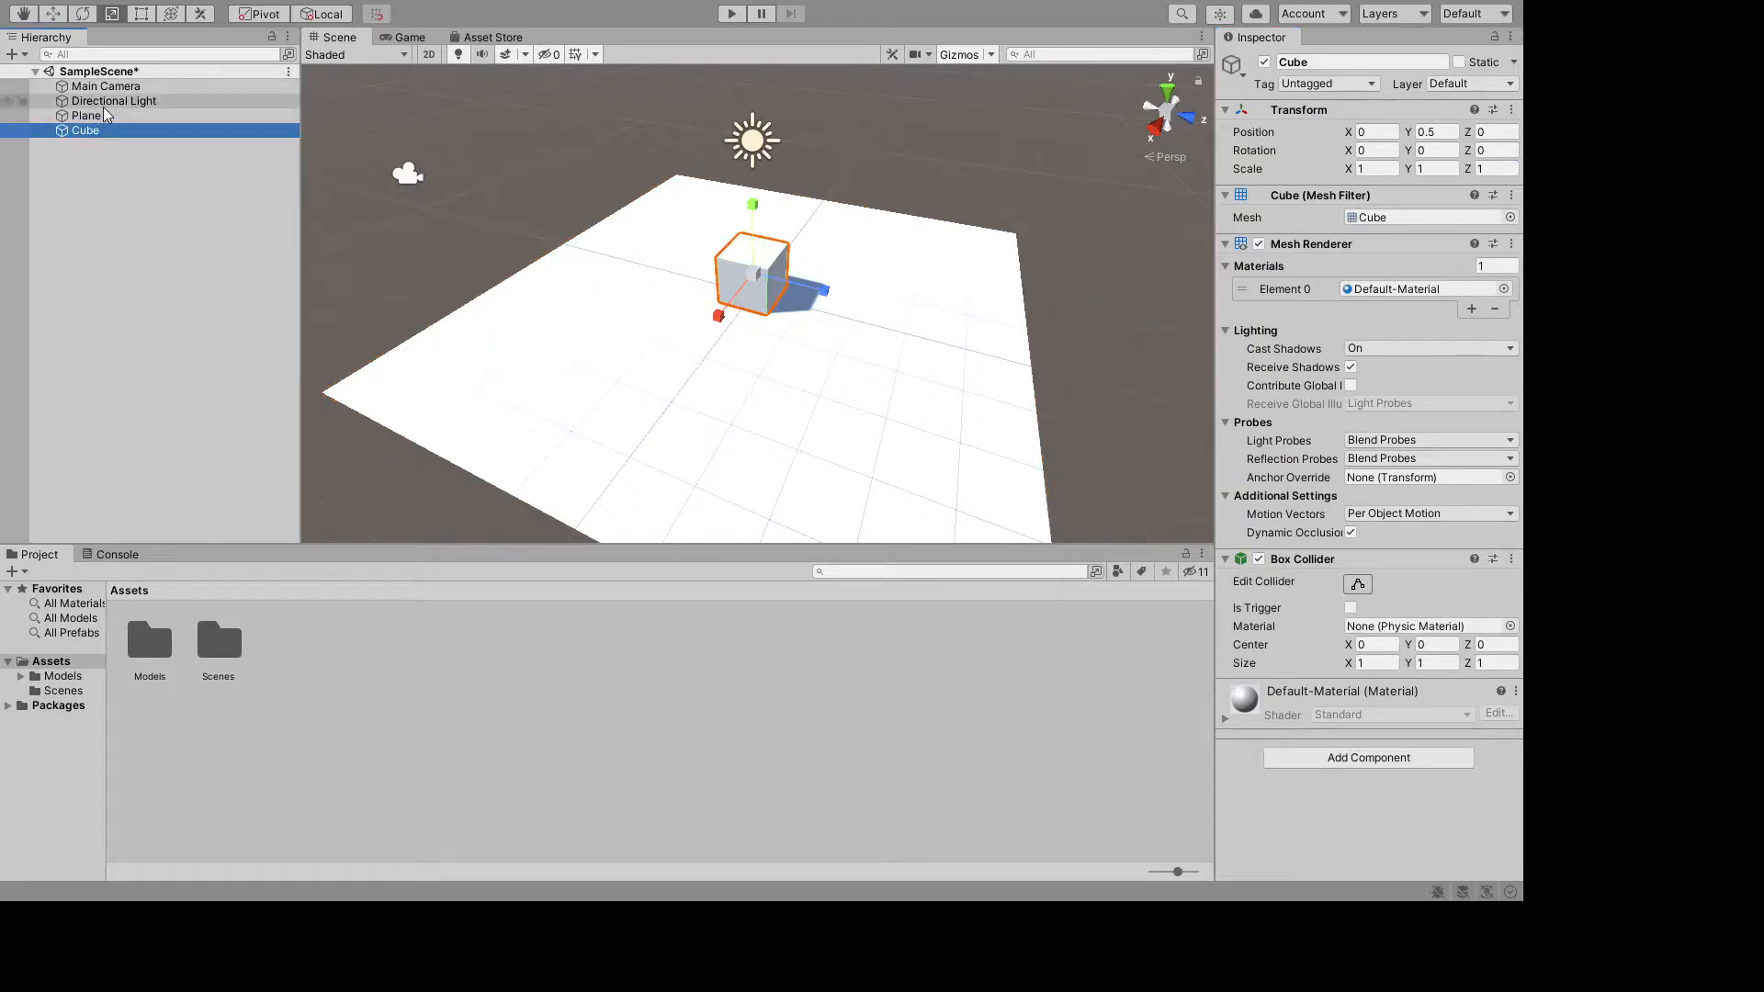
{"action": "key", "text": "Delete"}
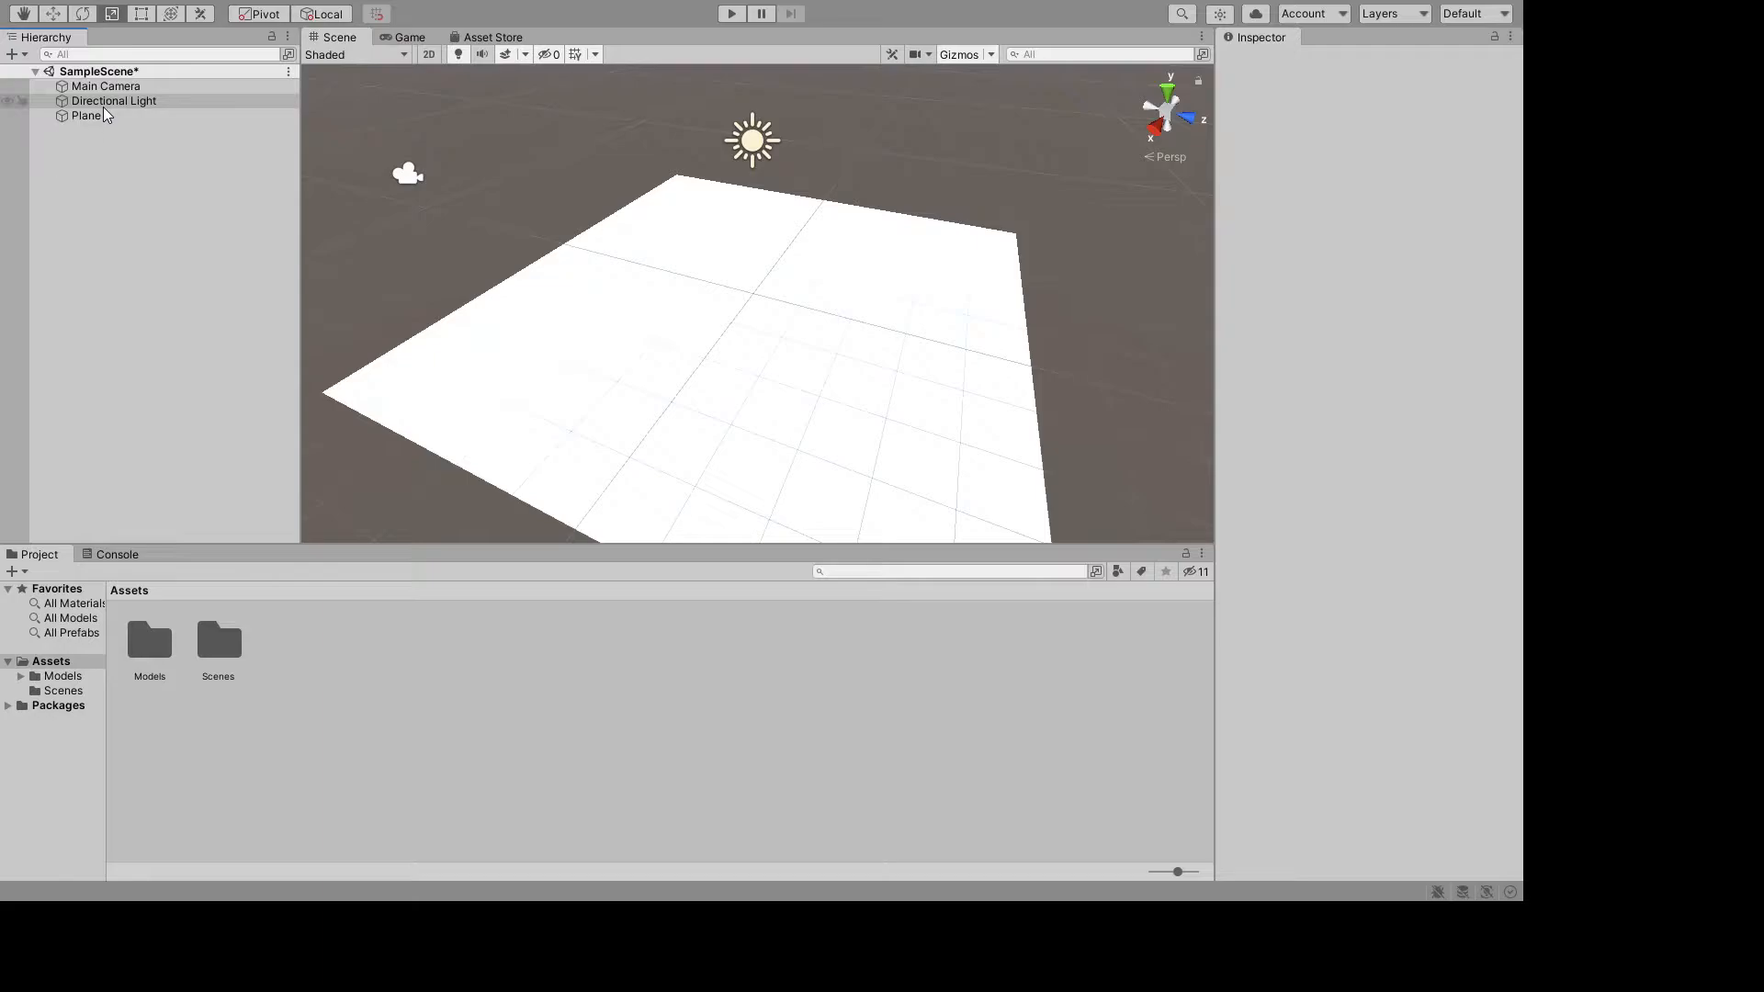
- Enlarge the plane freehand with the Scale tool to about X 2.36, Y 2.96, Z 2.81
{"action": "left_click", "coordinate": [647, 294]}
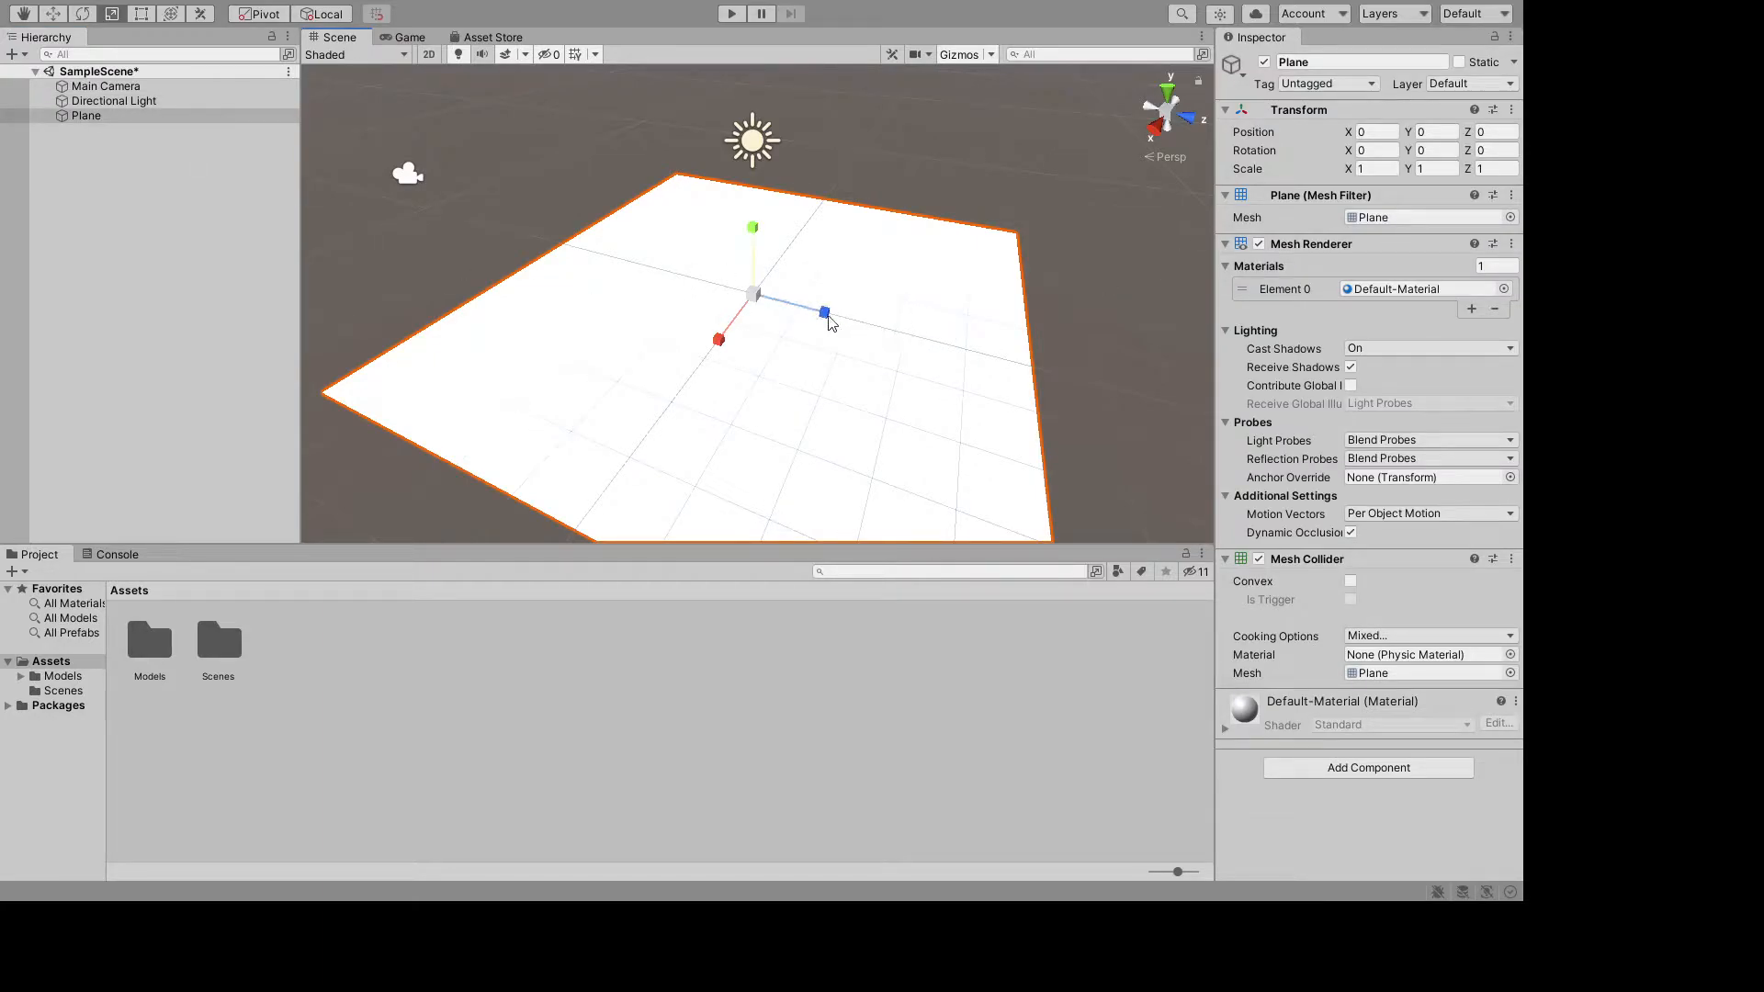
{"action": "left_click_drag", "start_coordinate": [824, 312], "coordinate": [872, 323]}
{"action": "left_click_drag", "start_coordinate": [719, 340], "coordinate": [668, 388]}
{"action": "left_click_drag", "start_coordinate": [754, 228], "coordinate": [744, 152]}
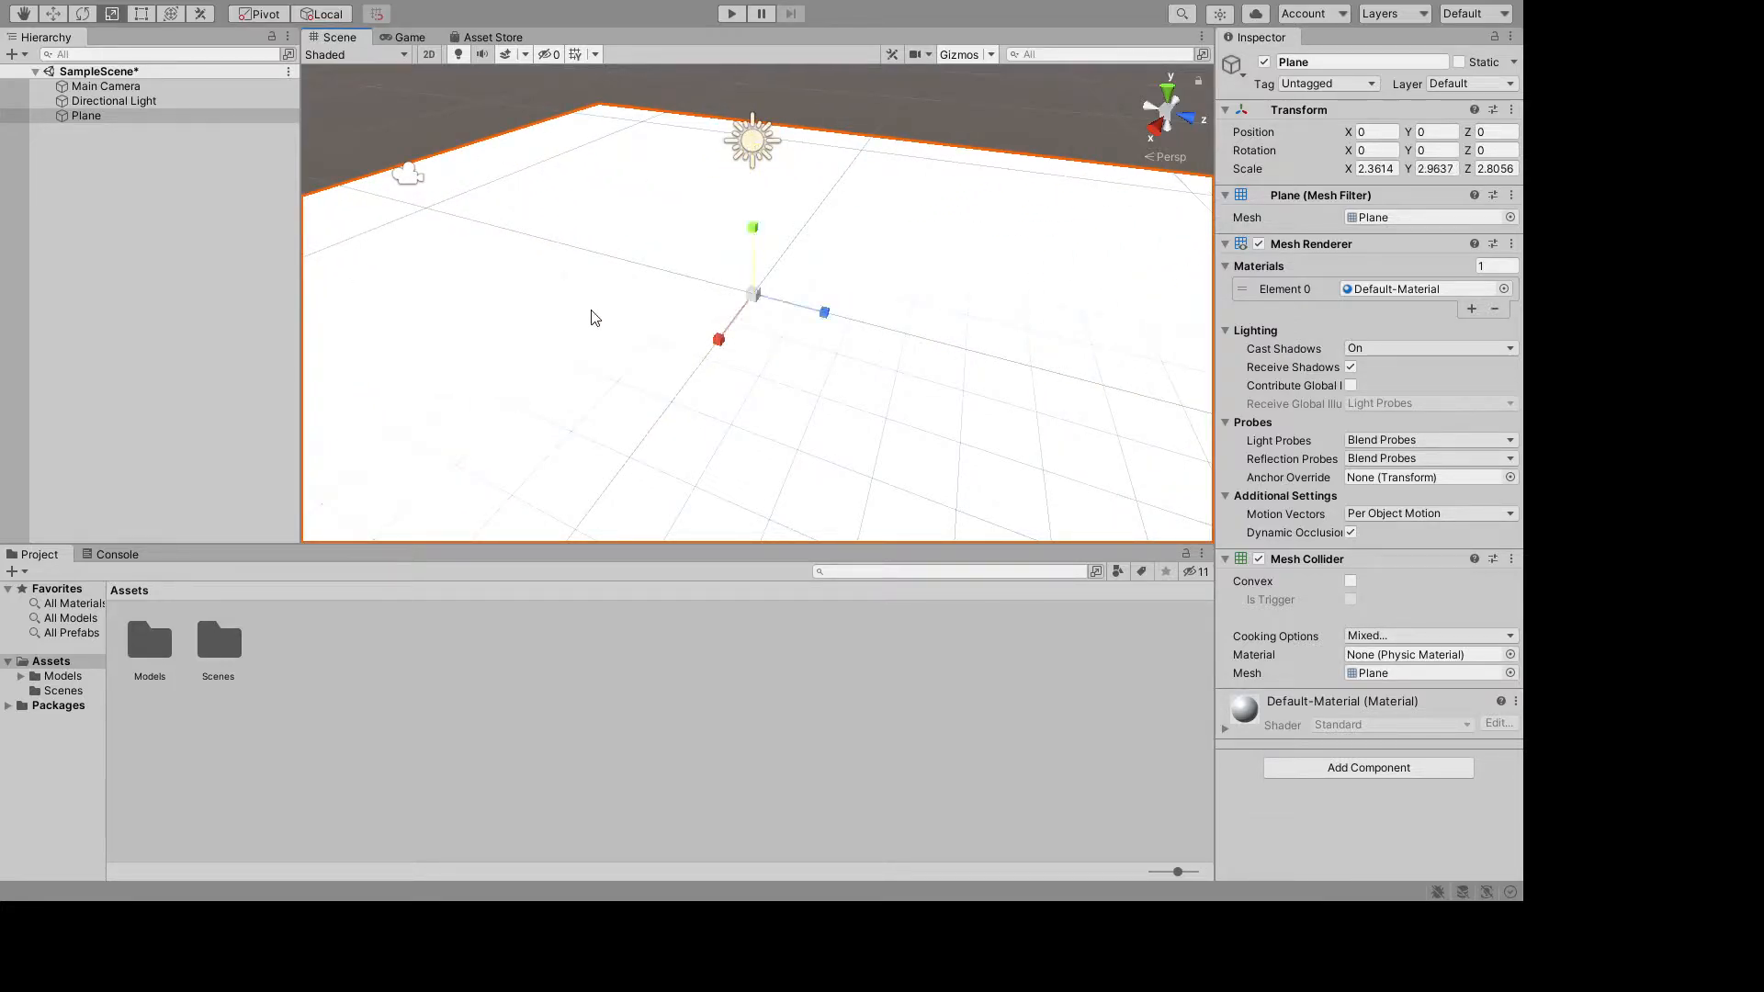
- Rotate the plane freehand to about X 19.4, Y -17.2, Z -42.9, and move it to about X 3.8, Y 3.3, Z 2.4
{"action": "left_click", "coordinate": [83, 15]}
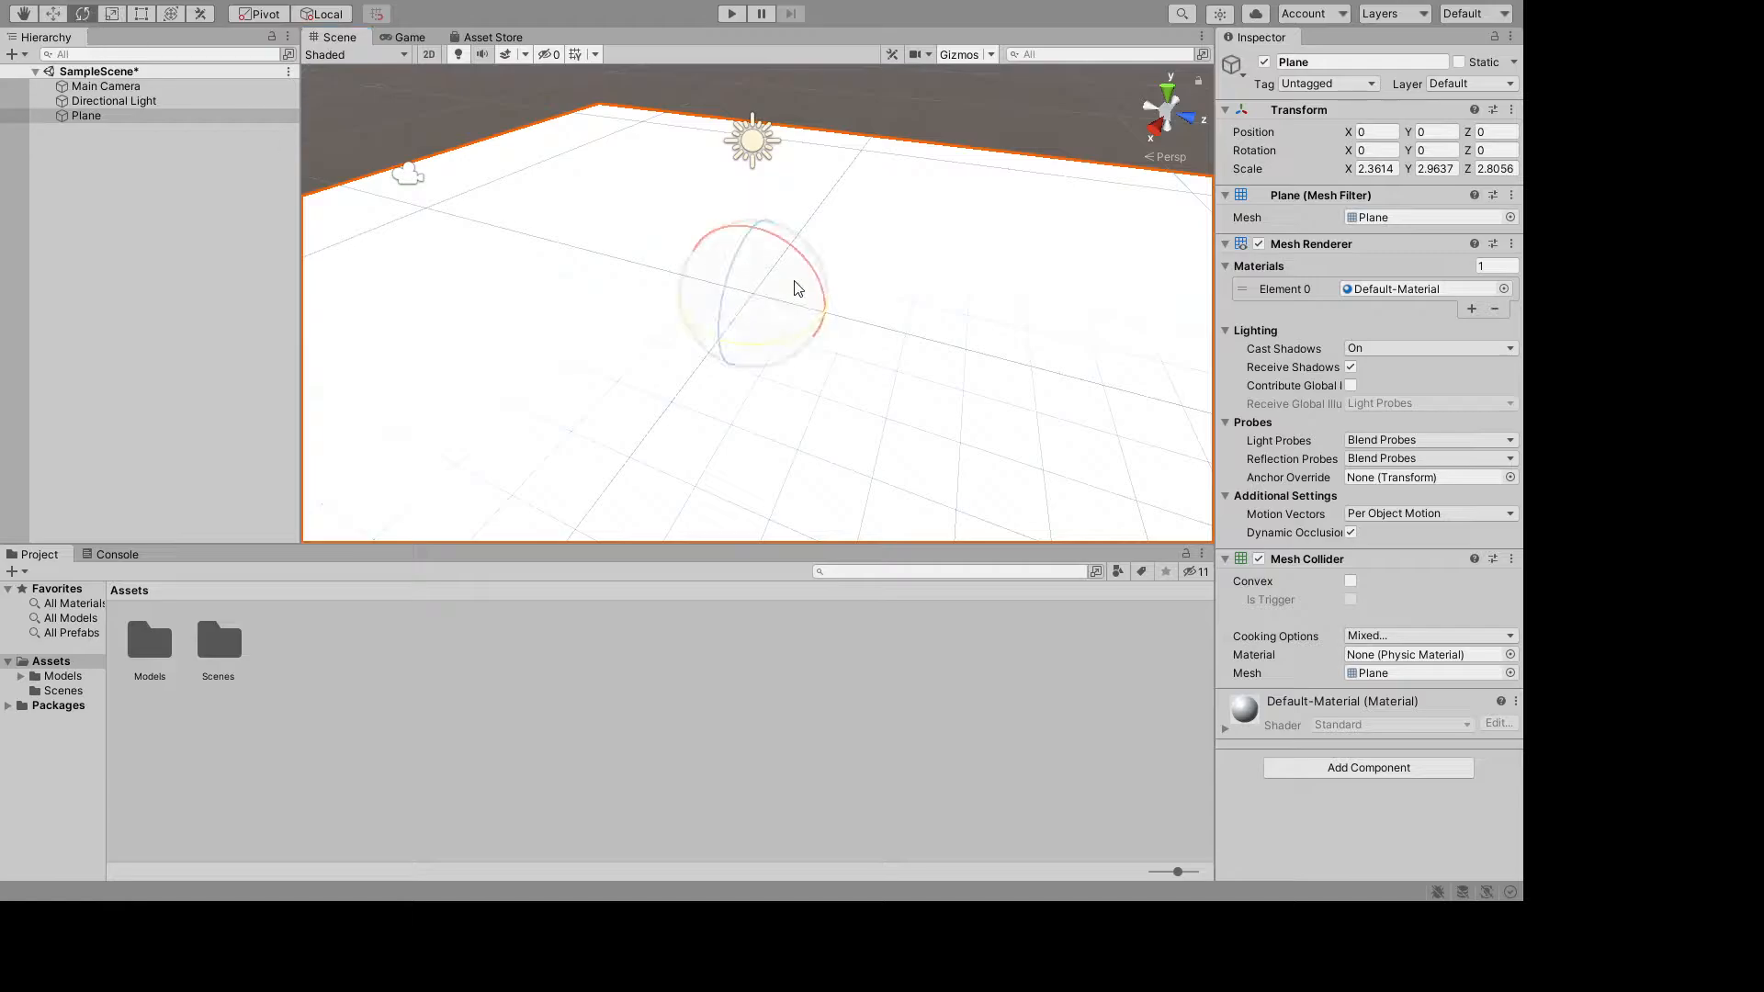
{"action": "left_click_drag", "start_coordinate": [735, 278], "coordinate": [825, 262]}
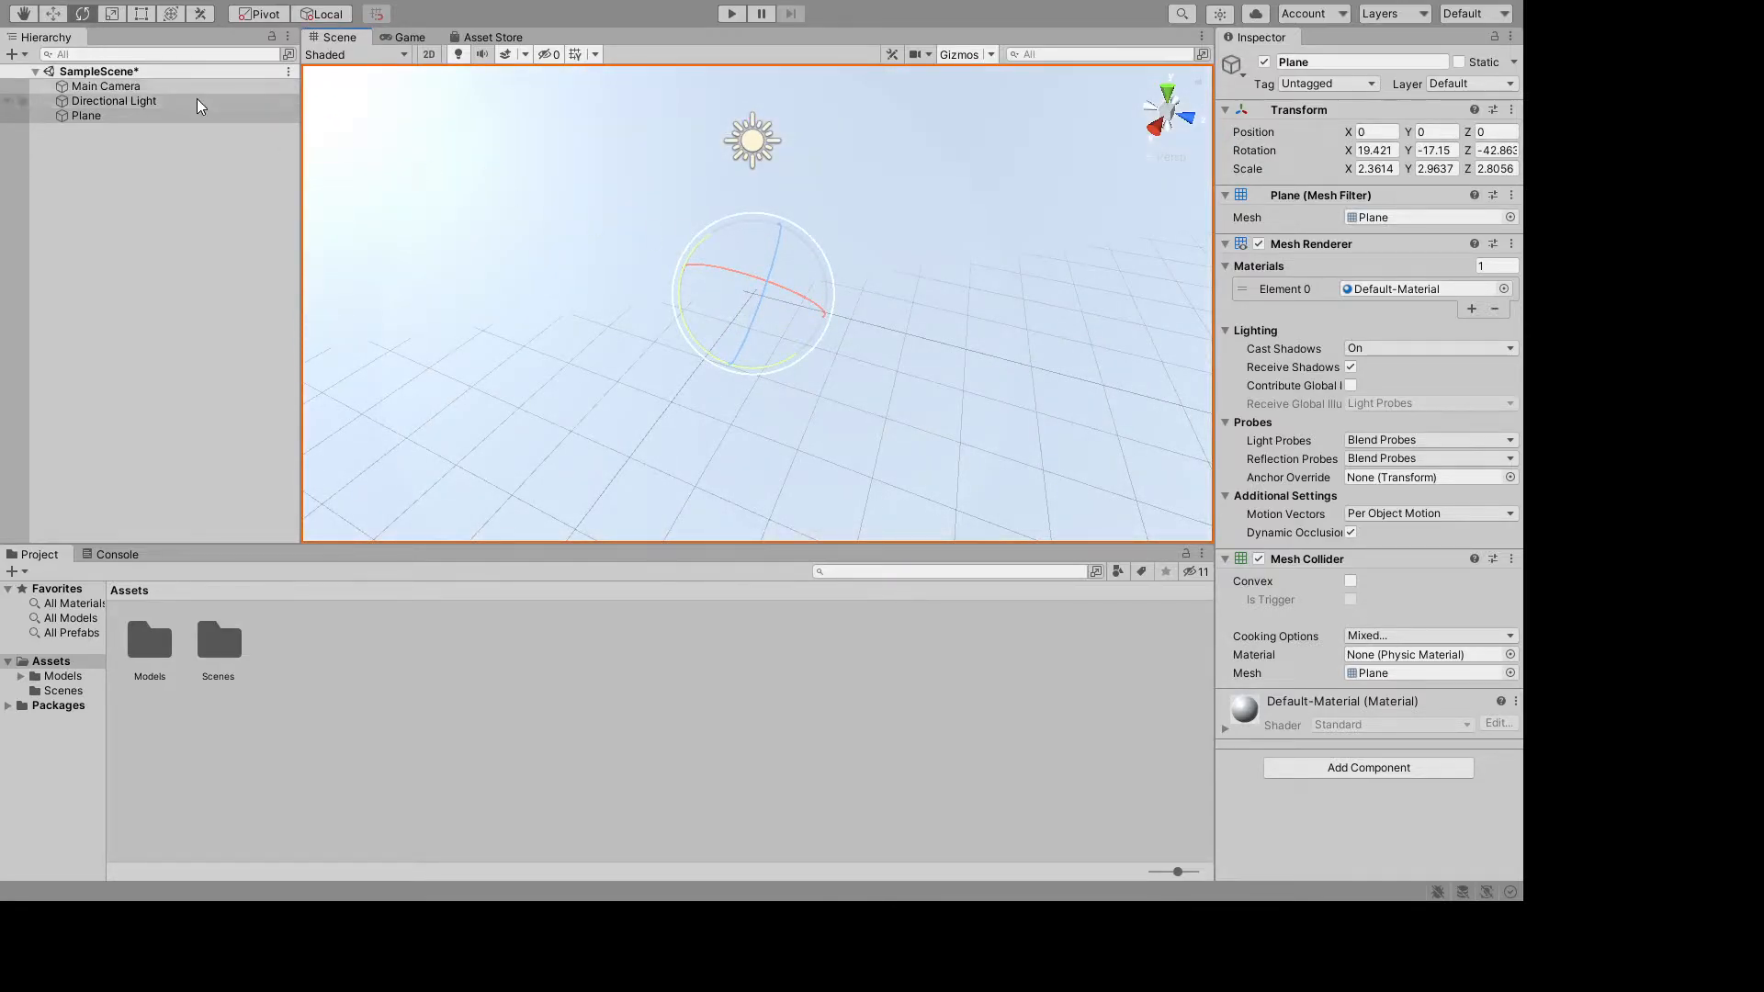
{"action": "left_click", "coordinate": [53, 14]}
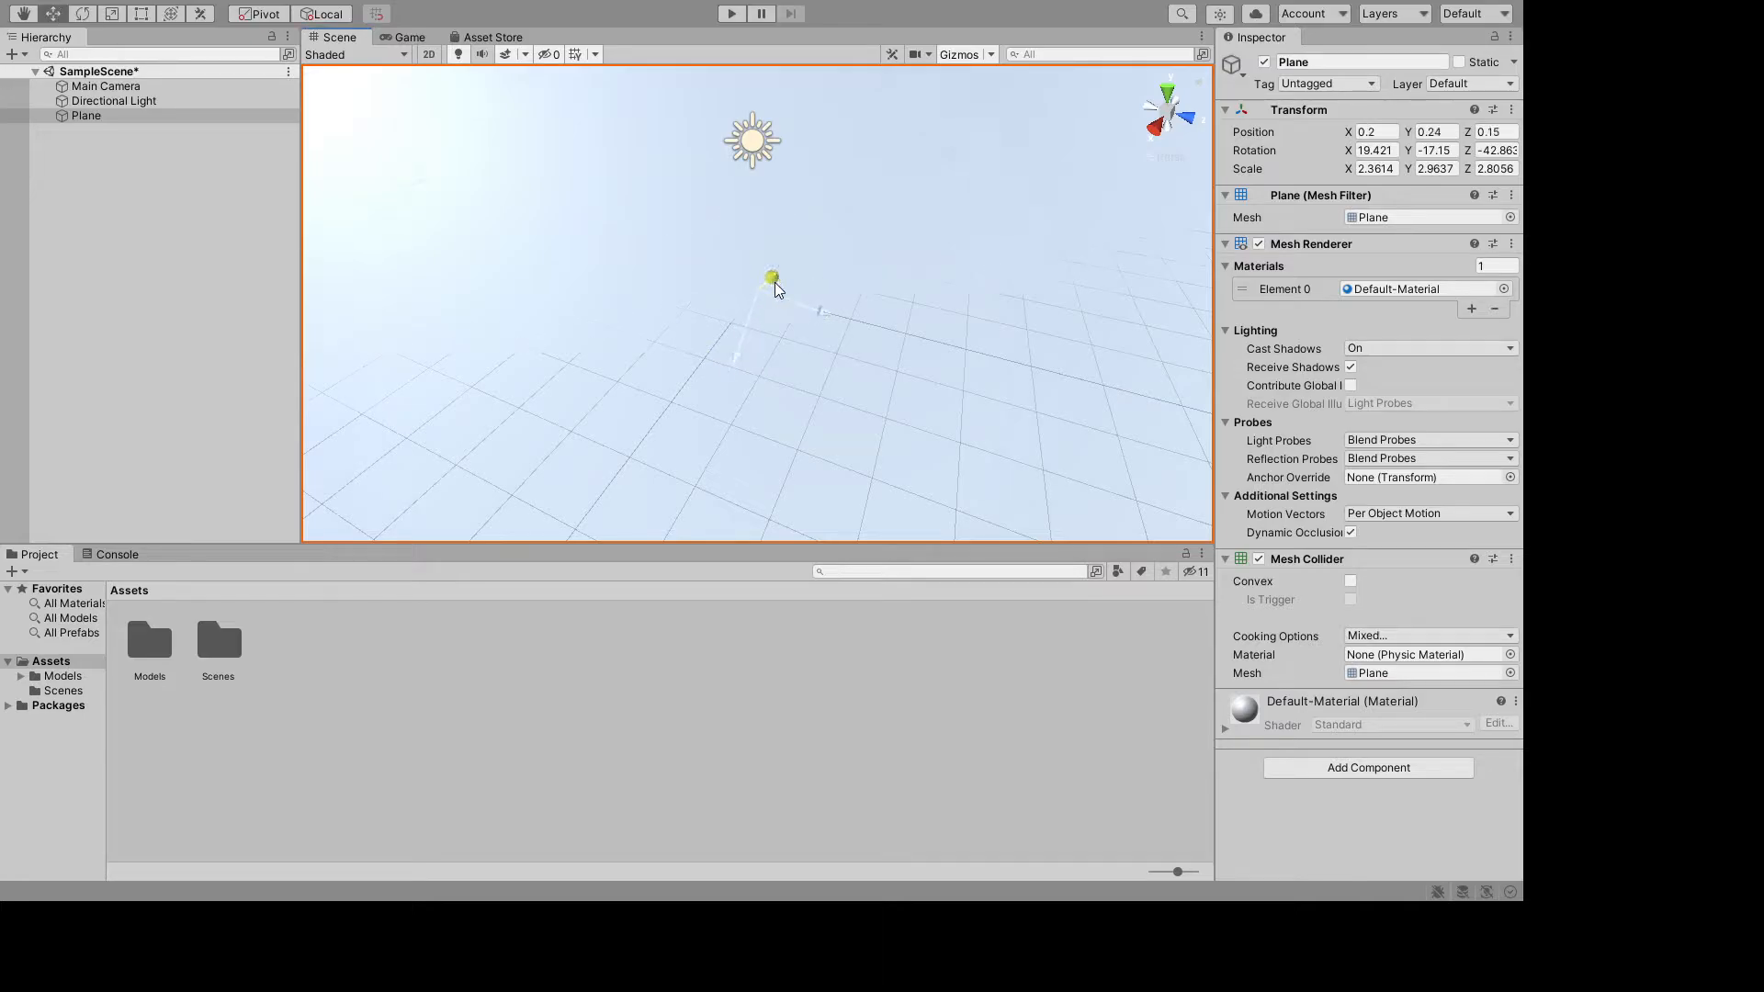
{"action": "left_click_drag", "start_coordinate": [775, 283], "coordinate": [799, 360]}
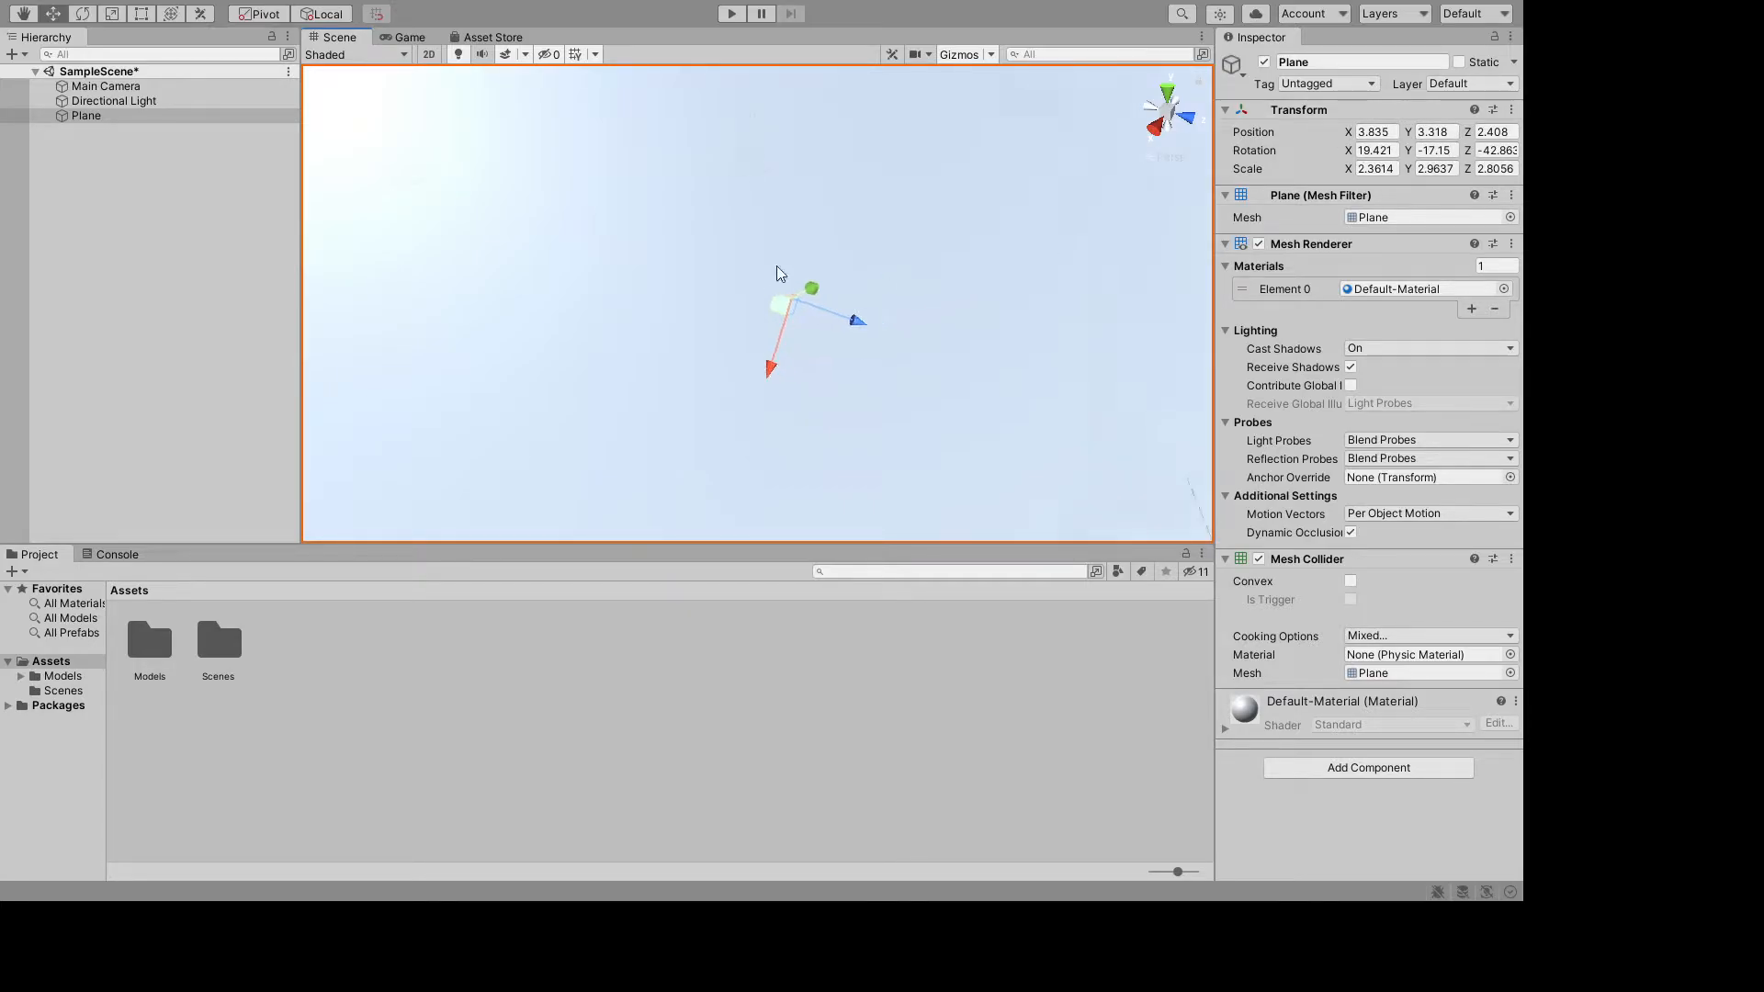
{"action": "key", "text": "f"}
{"action": "scroll", "coordinate": [787, 268], "scroll_direction": "up", "scroll_amount": 5}
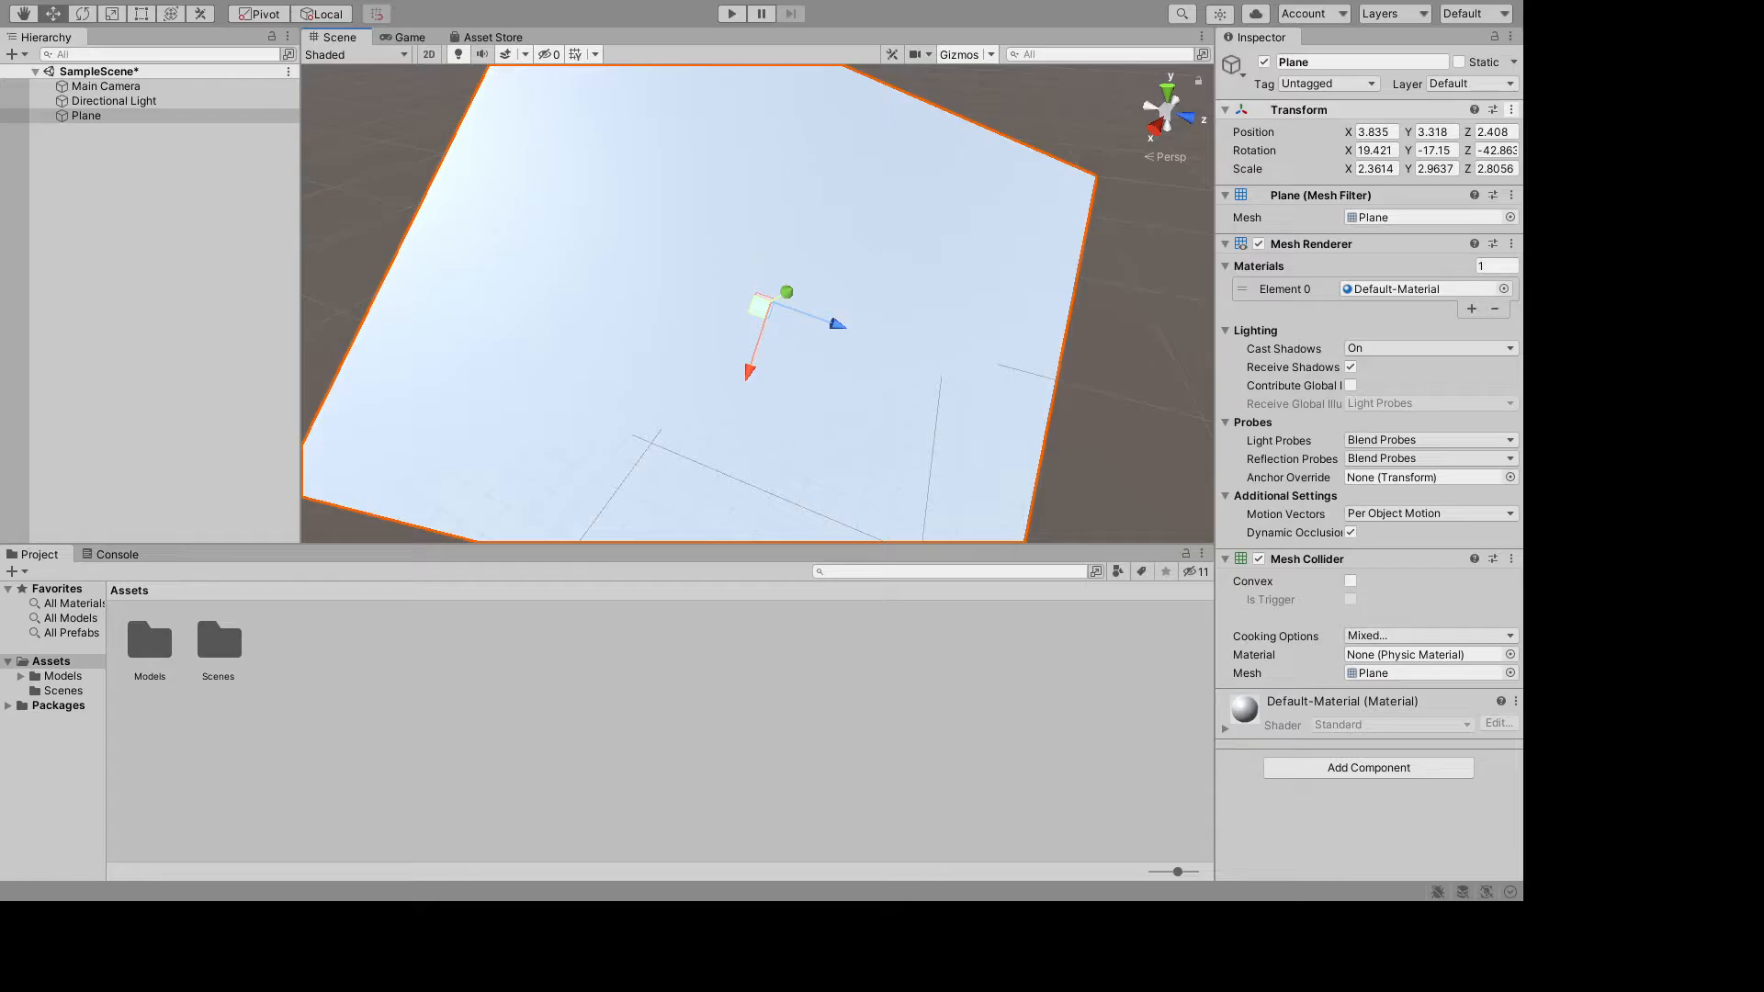
- Reset the plane's whole Transform to its default position, rotation and scale, and deselect it
{"action": "left_click", "coordinate": [1548, 127]}
{"action": "left_click", "coordinate": [920, 323]}
{"action": "scroll", "coordinate": [840, 383], "scroll_direction": "up", "scroll_amount": 9}
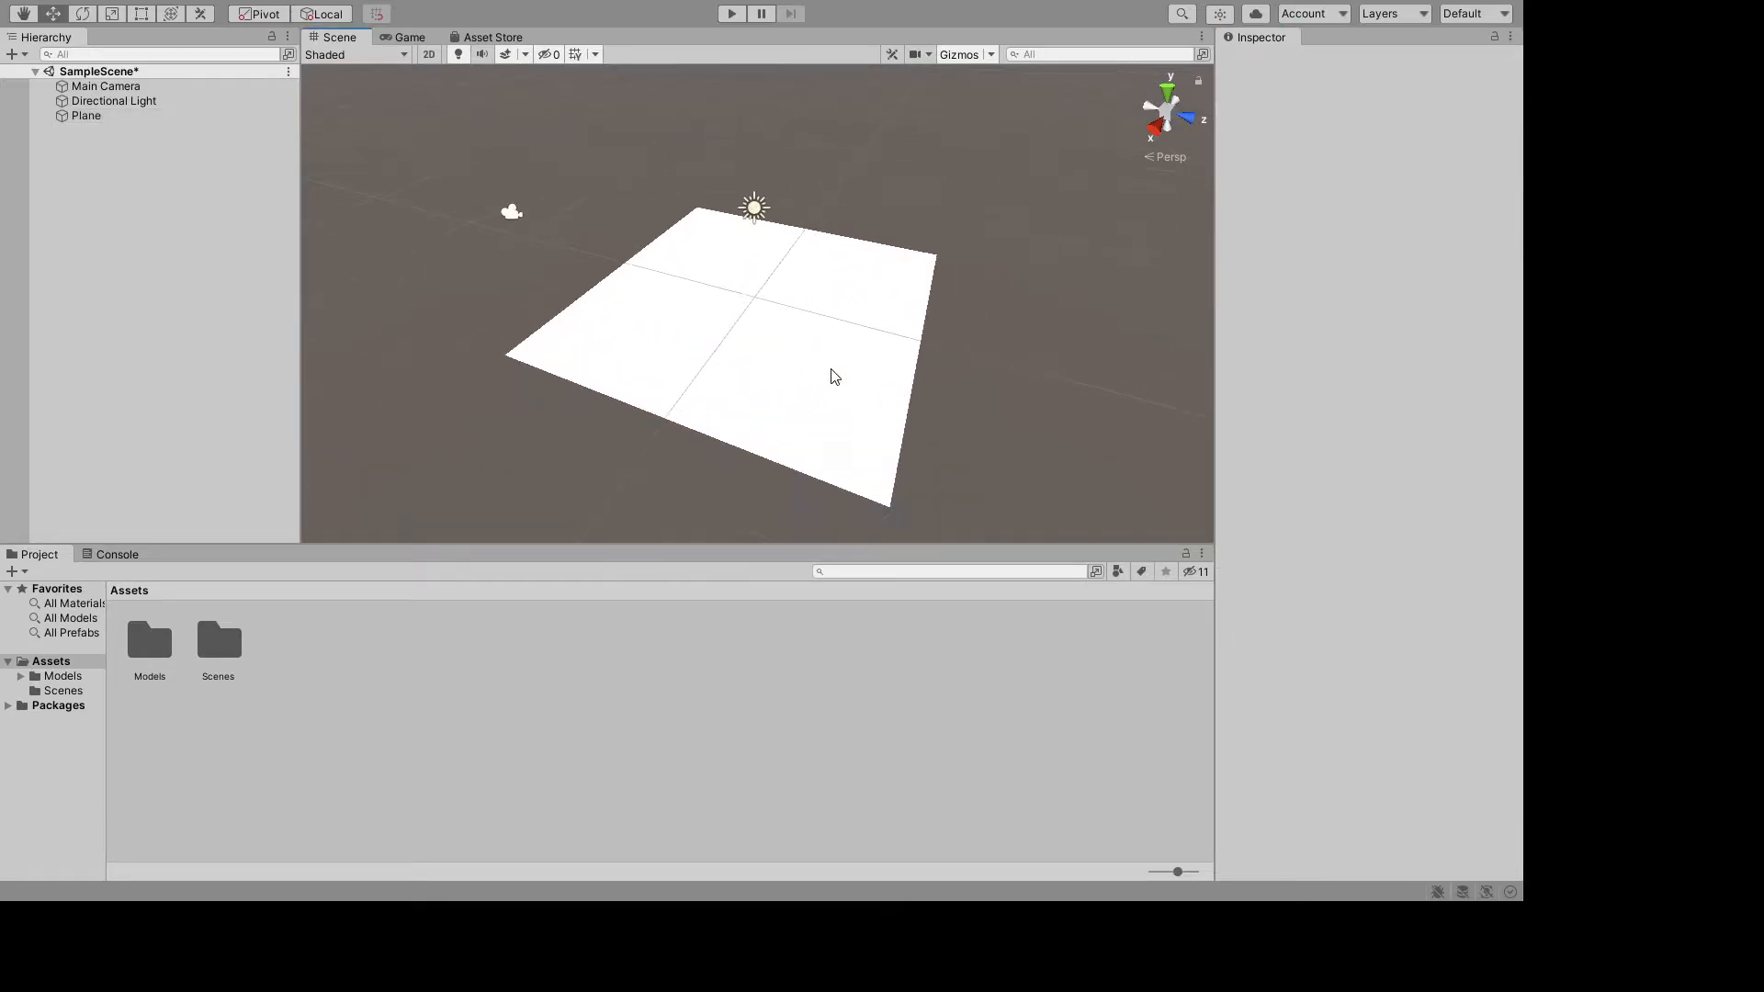
- Set the plane's scale to 0 on the X, Y and Z axes
{"action": "left_click", "coordinate": [842, 348]}
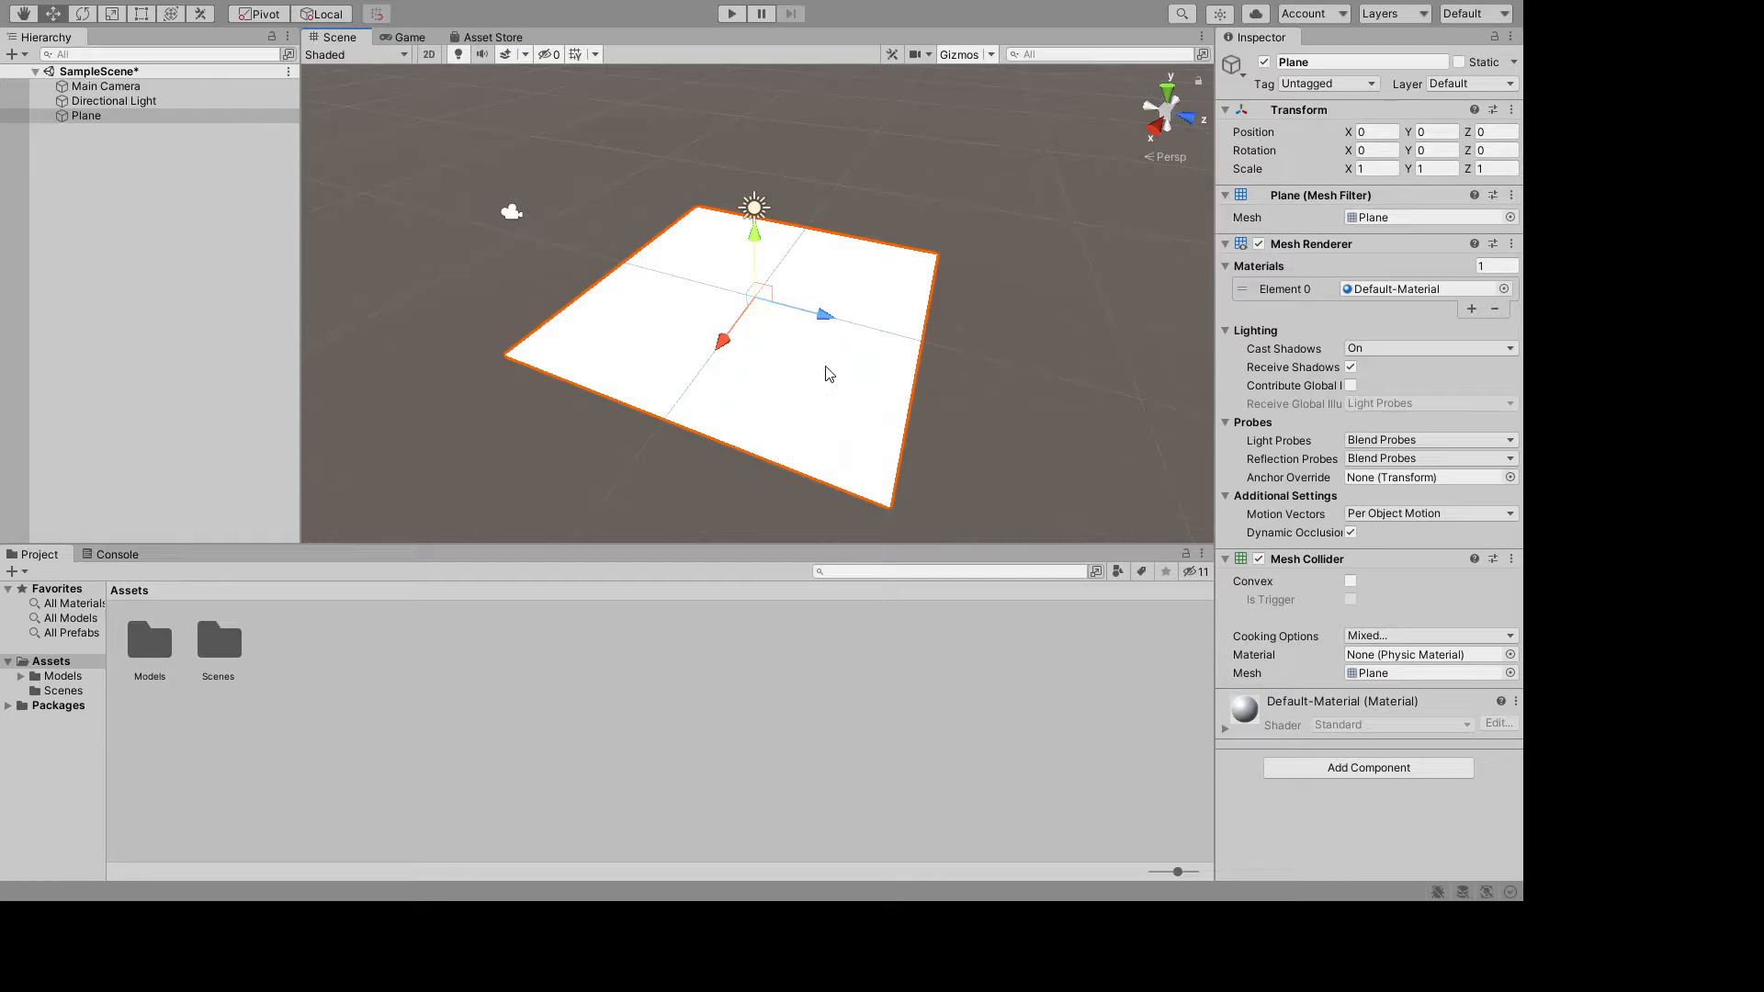
{"action": "left_click", "coordinate": [1387, 170]}
{"action": "type", "text": "0"}
{"action": "key", "text": "Tab"}
{"action": "type", "text": "0"}
{"action": "key", "text": "Tab"}
{"action": "type", "text": "0"}
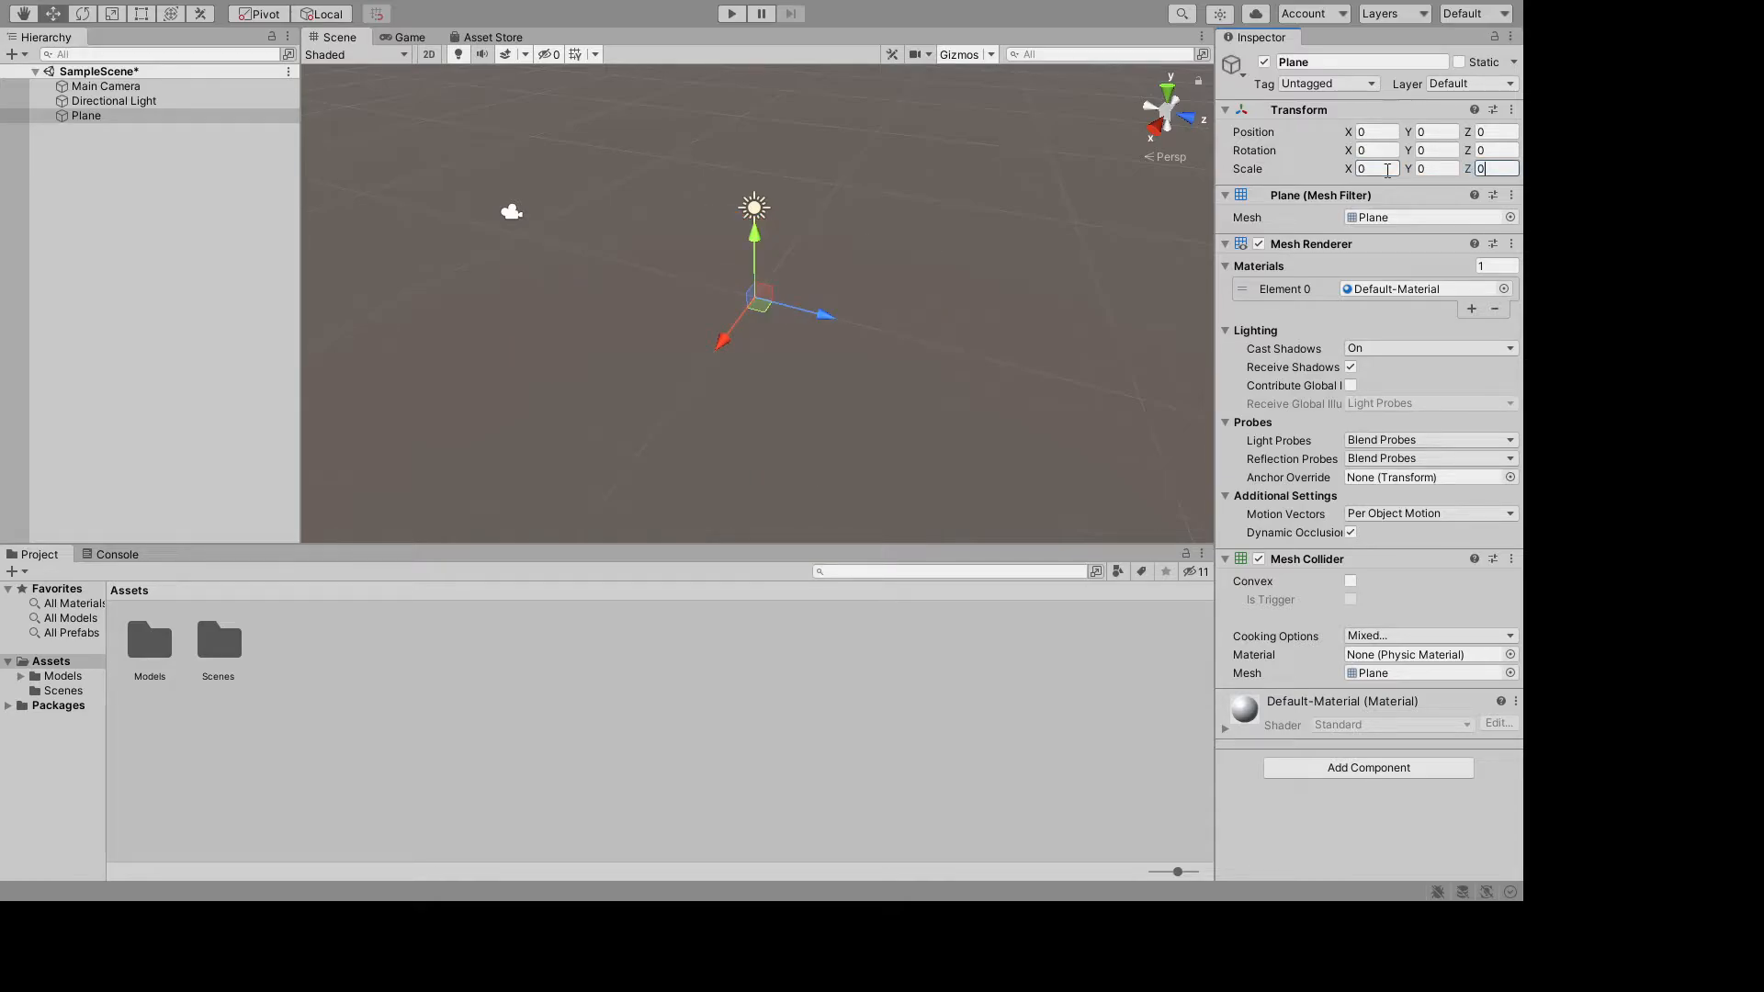
- Restore the plane's scale to 1 on all three axes
{"action": "left_click", "coordinate": [1387, 170]}
{"action": "type", "text": "1"}
{"action": "key", "text": "Tab"}
{"action": "type", "text": "1"}
{"action": "key", "text": "Tab"}
{"action": "type", "text": "1"}
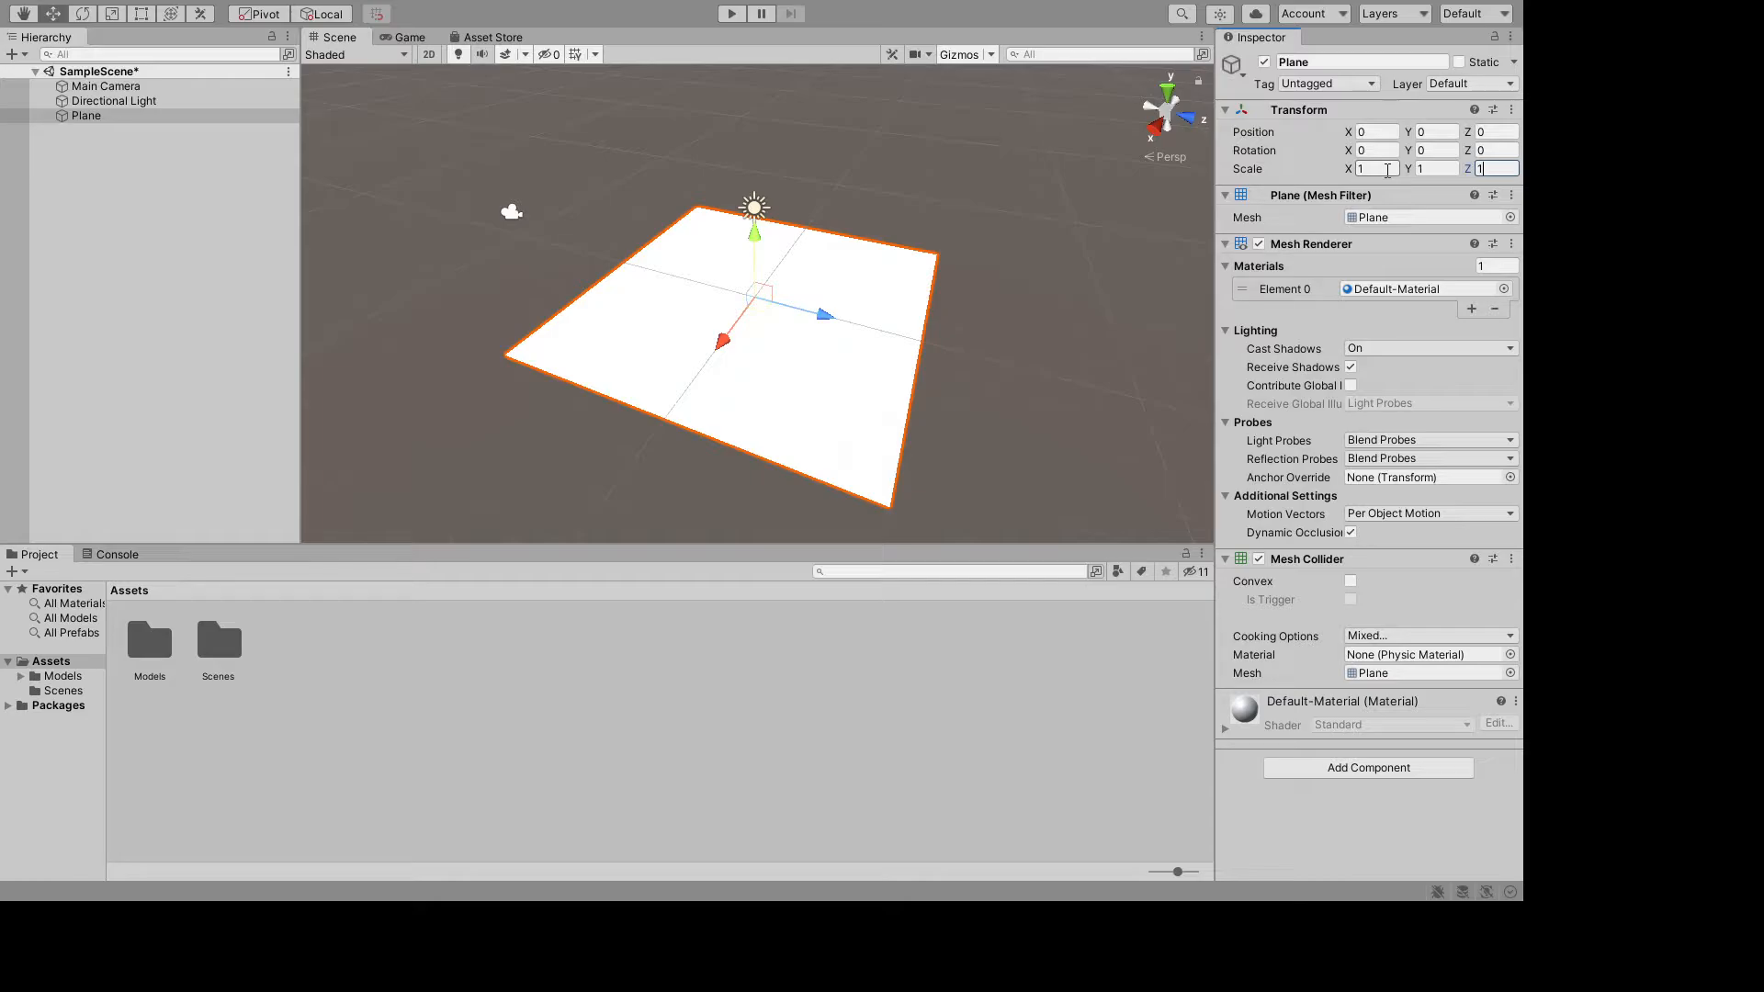
- Set the plane's X and Z scale to 10, keeping Y at 1
{"action": "left_click", "coordinate": [1387, 171]}
{"action": "type", "text": "10"}
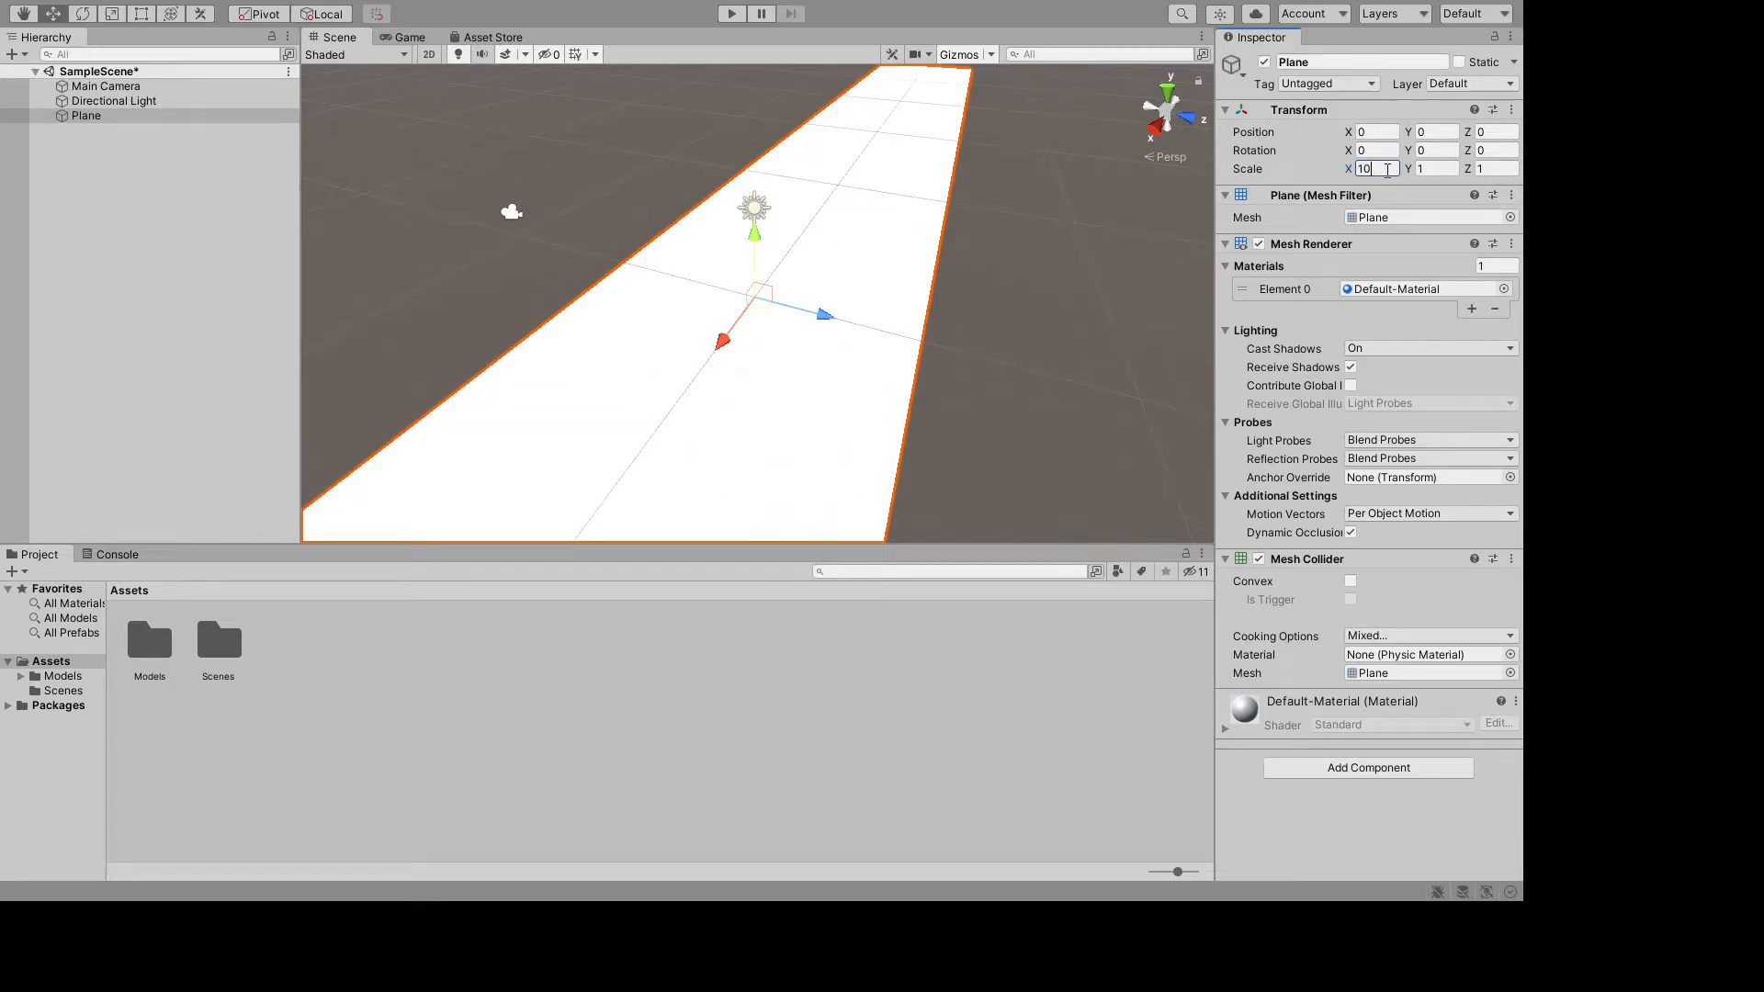
{"action": "key", "text": "Tab"}
{"action": "key", "text": "Tab"}
{"action": "type", "text": "10"}
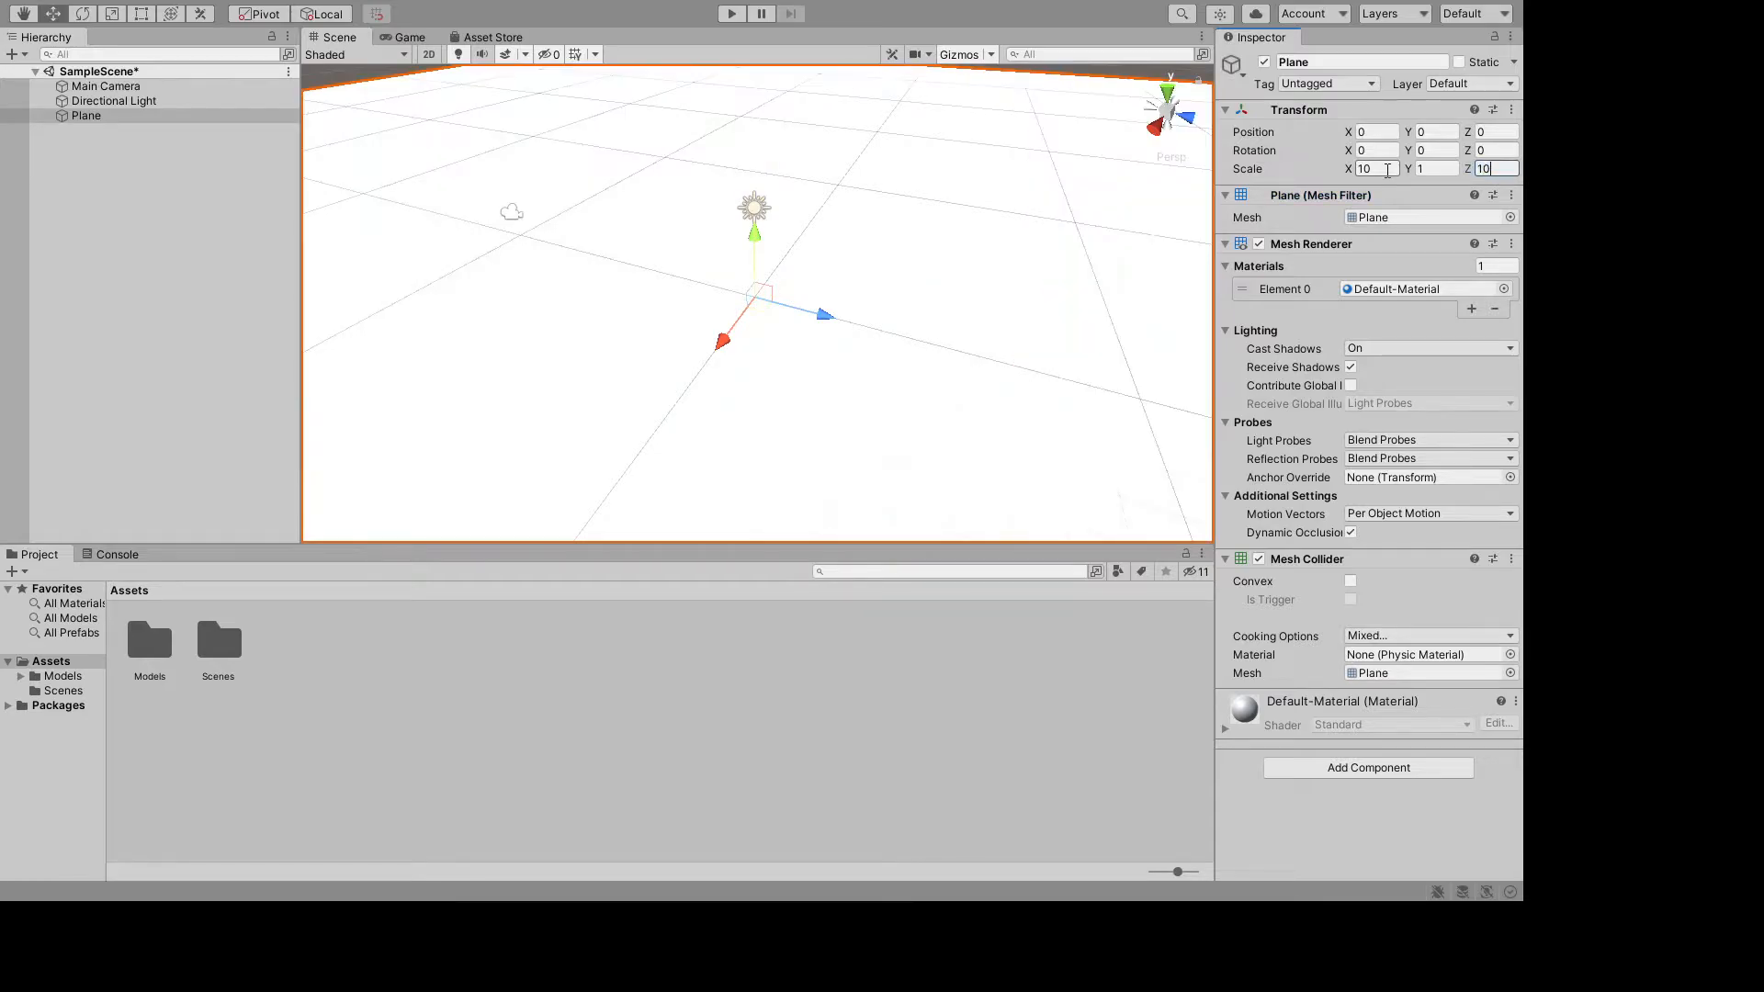
- Examine the enlarged plane in the Scene view from above and from below
{"action": "scroll", "coordinate": [725, 102], "scroll_direction": "down", "scroll_amount": 5}
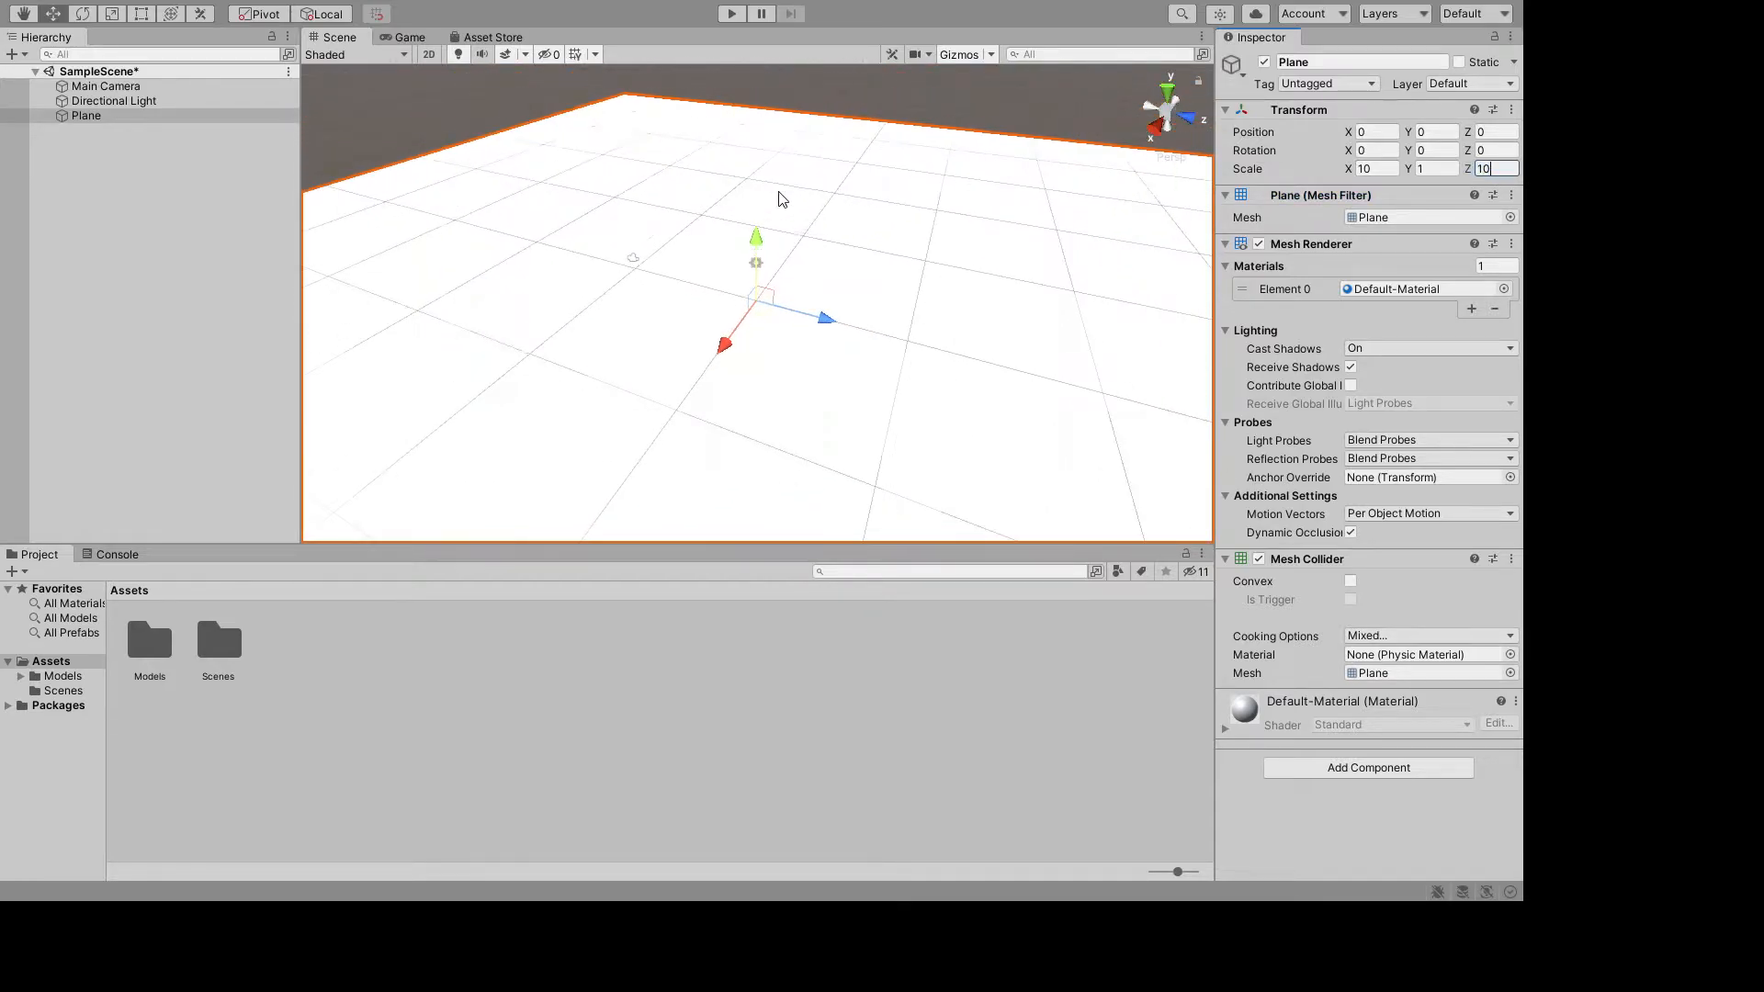
{"action": "scroll", "coordinate": [843, 278], "scroll_direction": "down", "scroll_amount": 3}
{"action": "middle_click_drag", "start_coordinate": [902, 244], "coordinate": [840, 142]}
{"action": "scroll", "coordinate": [846, 264], "scroll_direction": "down", "scroll_amount": 3}
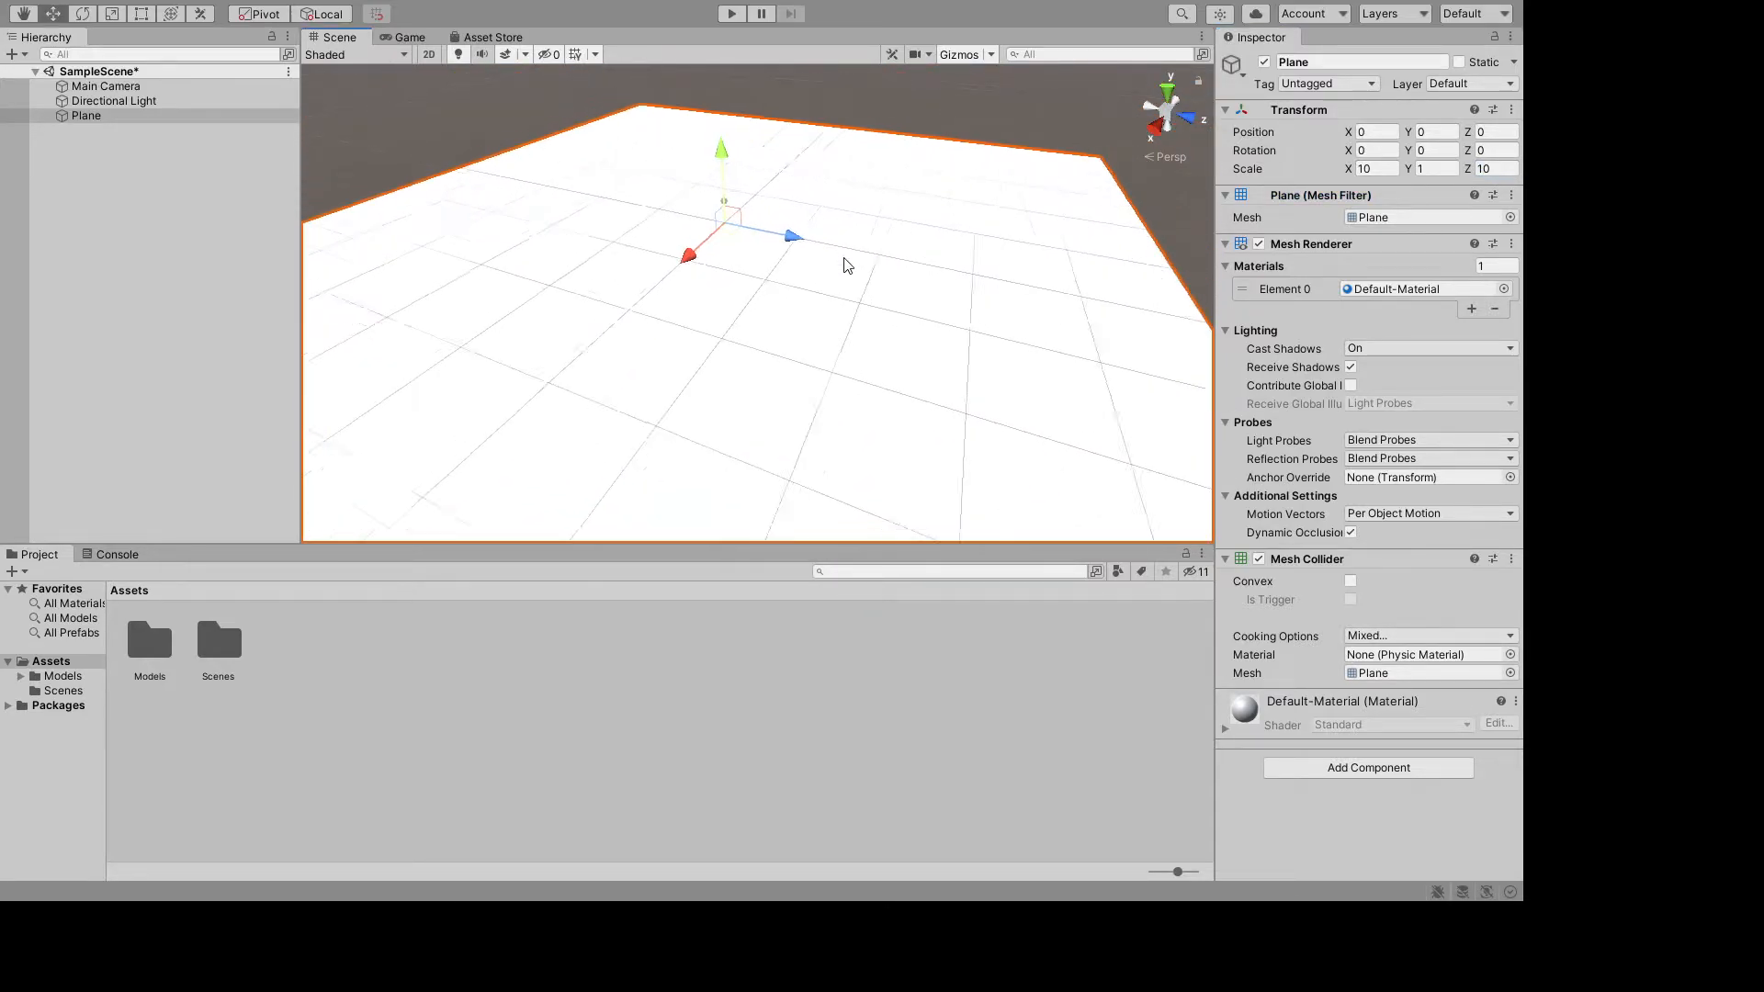
{"action": "left_click_drag", "start_coordinate": [867, 205], "coordinate": [881, 273], "text": "alt"}
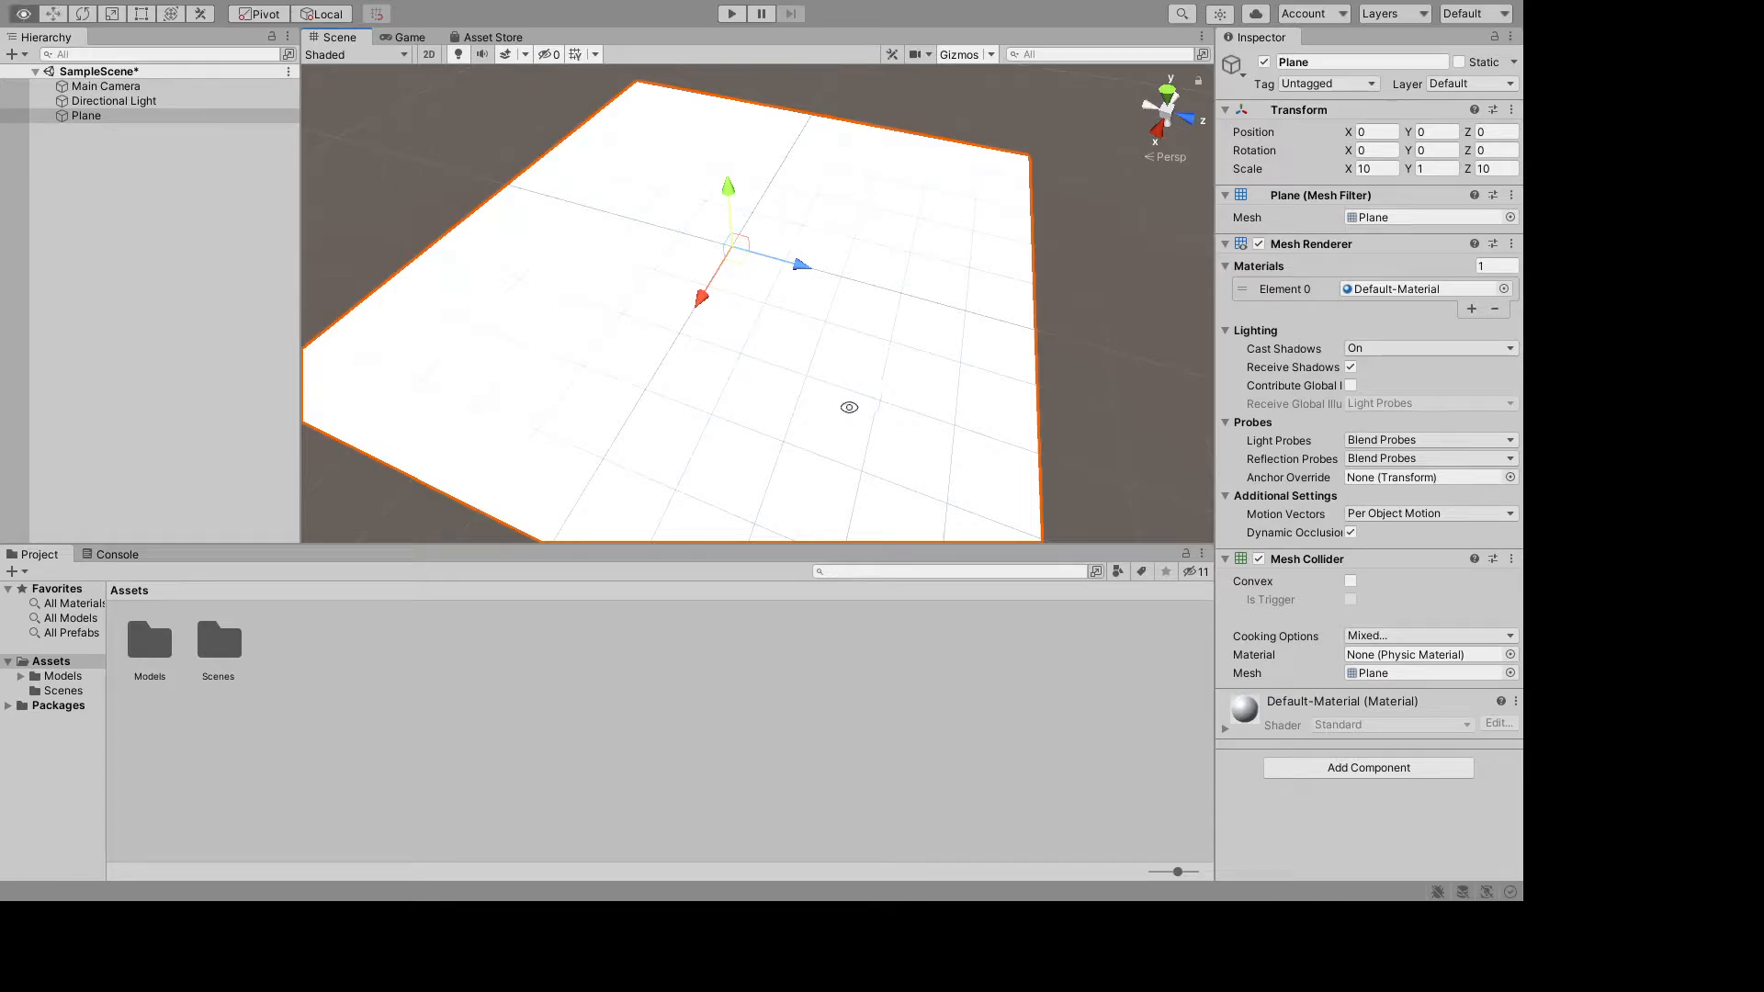
{"action": "left_click_drag", "start_coordinate": [849, 407], "coordinate": [808, 524], "text": "alt"}
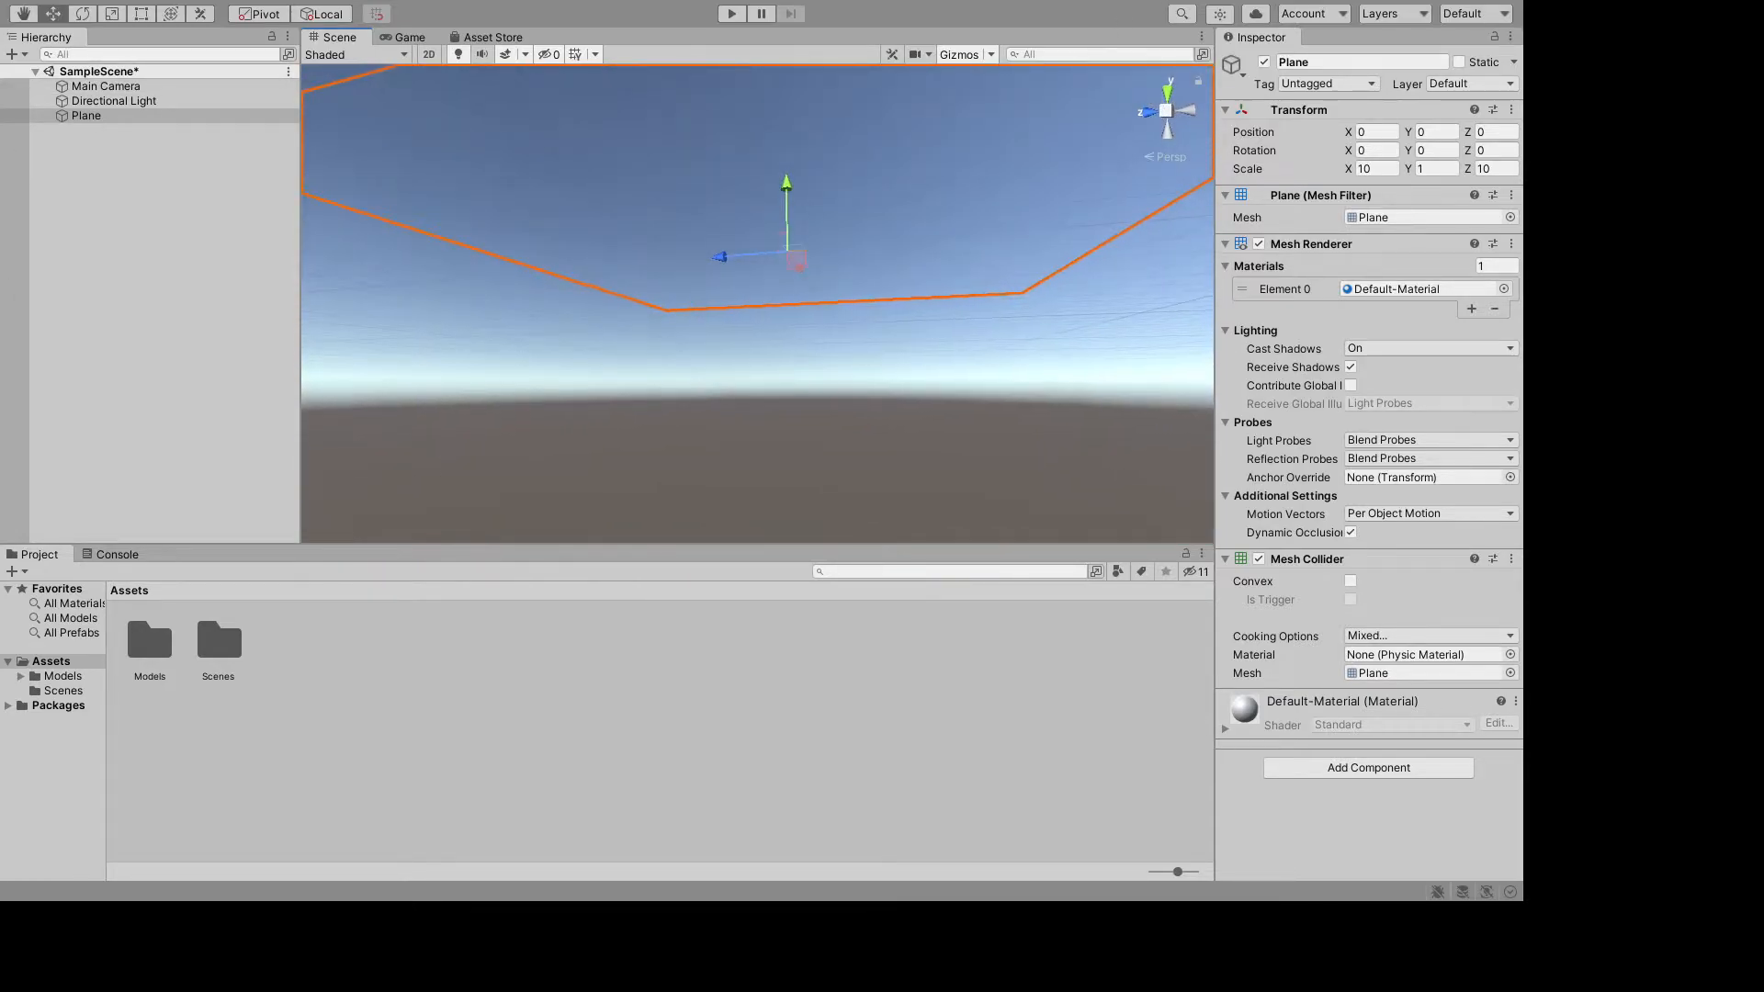
- Move the view away from the plane several times from different angles, and frame the plane again each time
{"action": "scroll", "coordinate": [774, 66], "scroll_direction": "up", "scroll_amount": 3}
{"action": "middle_click_drag", "start_coordinate": [862, 228], "coordinate": [901, 832]}
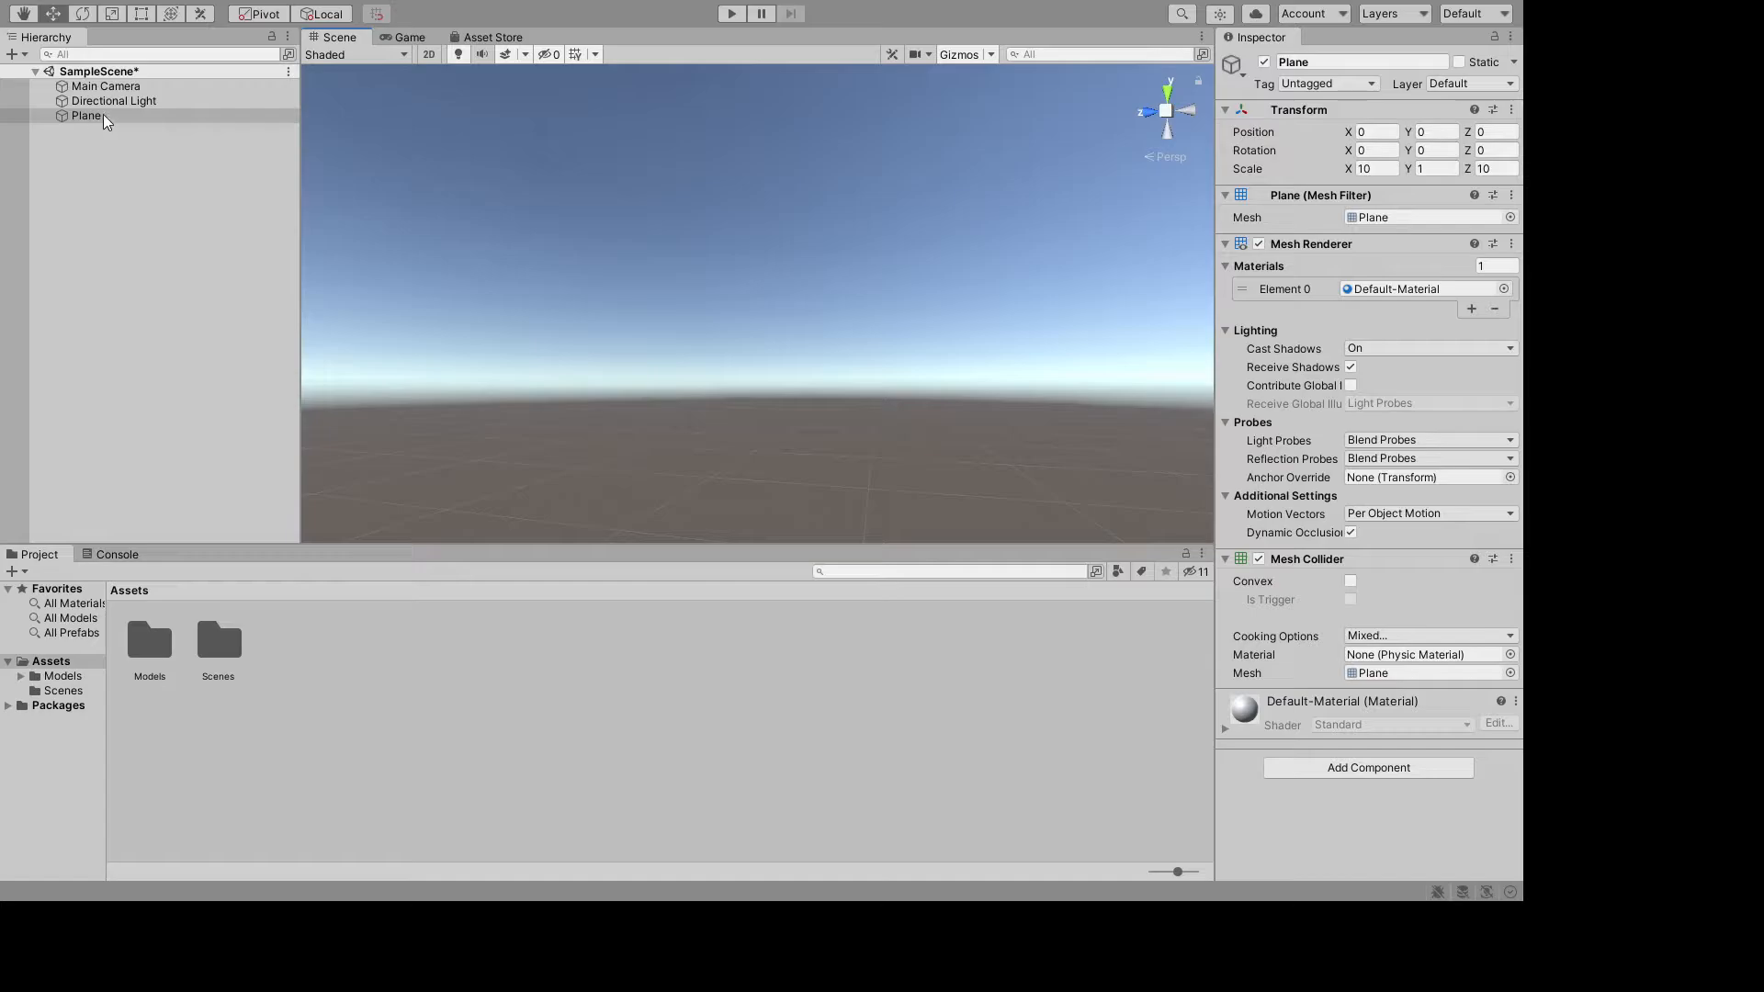
{"action": "double_click", "coordinate": [135, 118]}
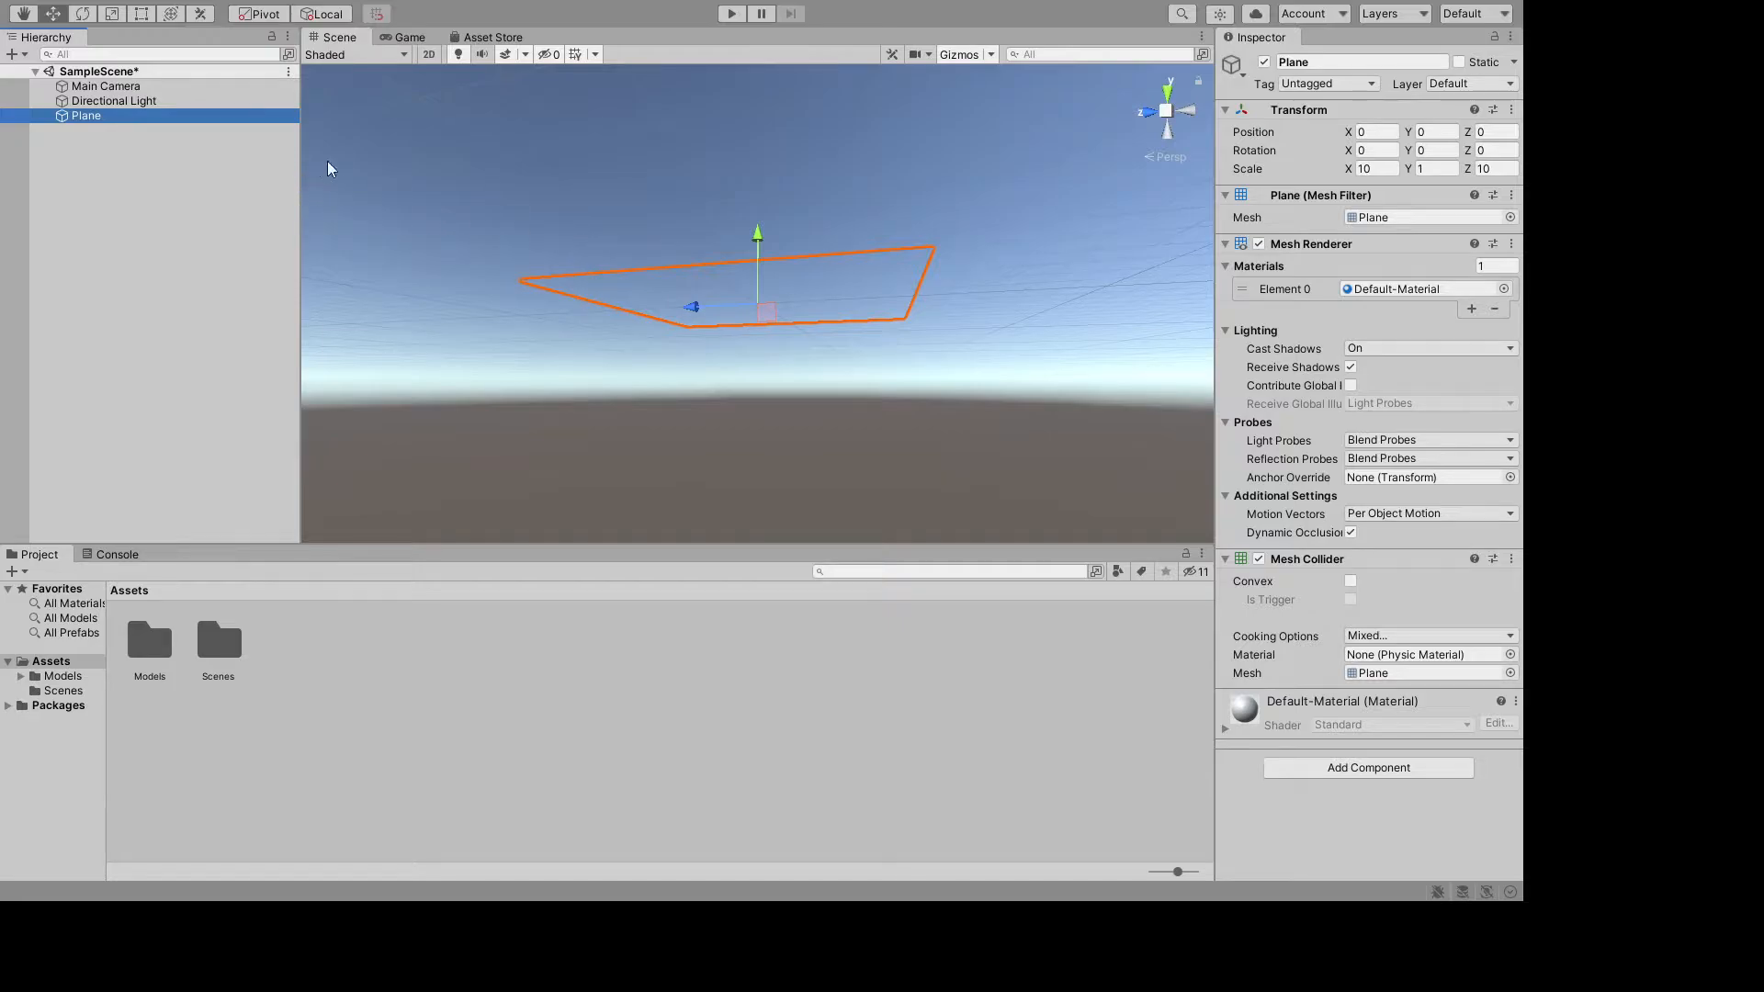
{"action": "middle_click_drag", "start_coordinate": [496, 136], "coordinate": [619, 564]}
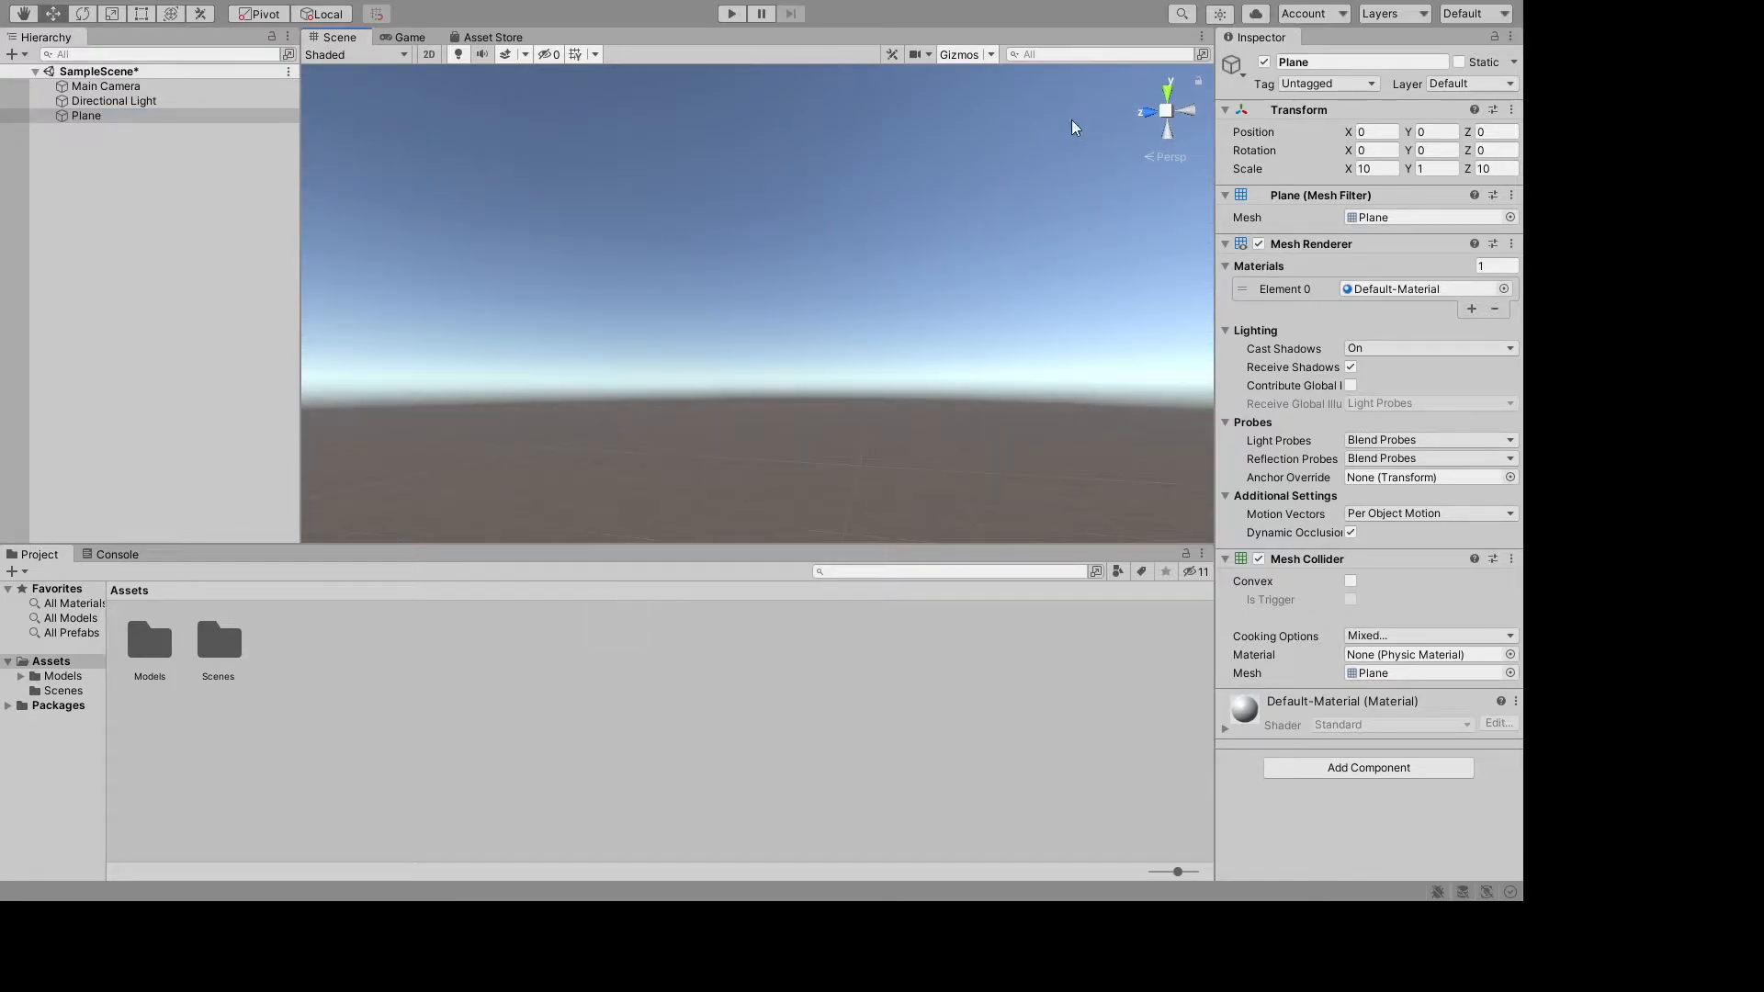
{"action": "left_click", "coordinate": [994, 153]}
{"action": "left_click_drag", "start_coordinate": [994, 153], "coordinate": [1001, 266], "text": "alt"}
{"action": "middle_click_drag", "start_coordinate": [996, 259], "coordinate": [157, 524]}
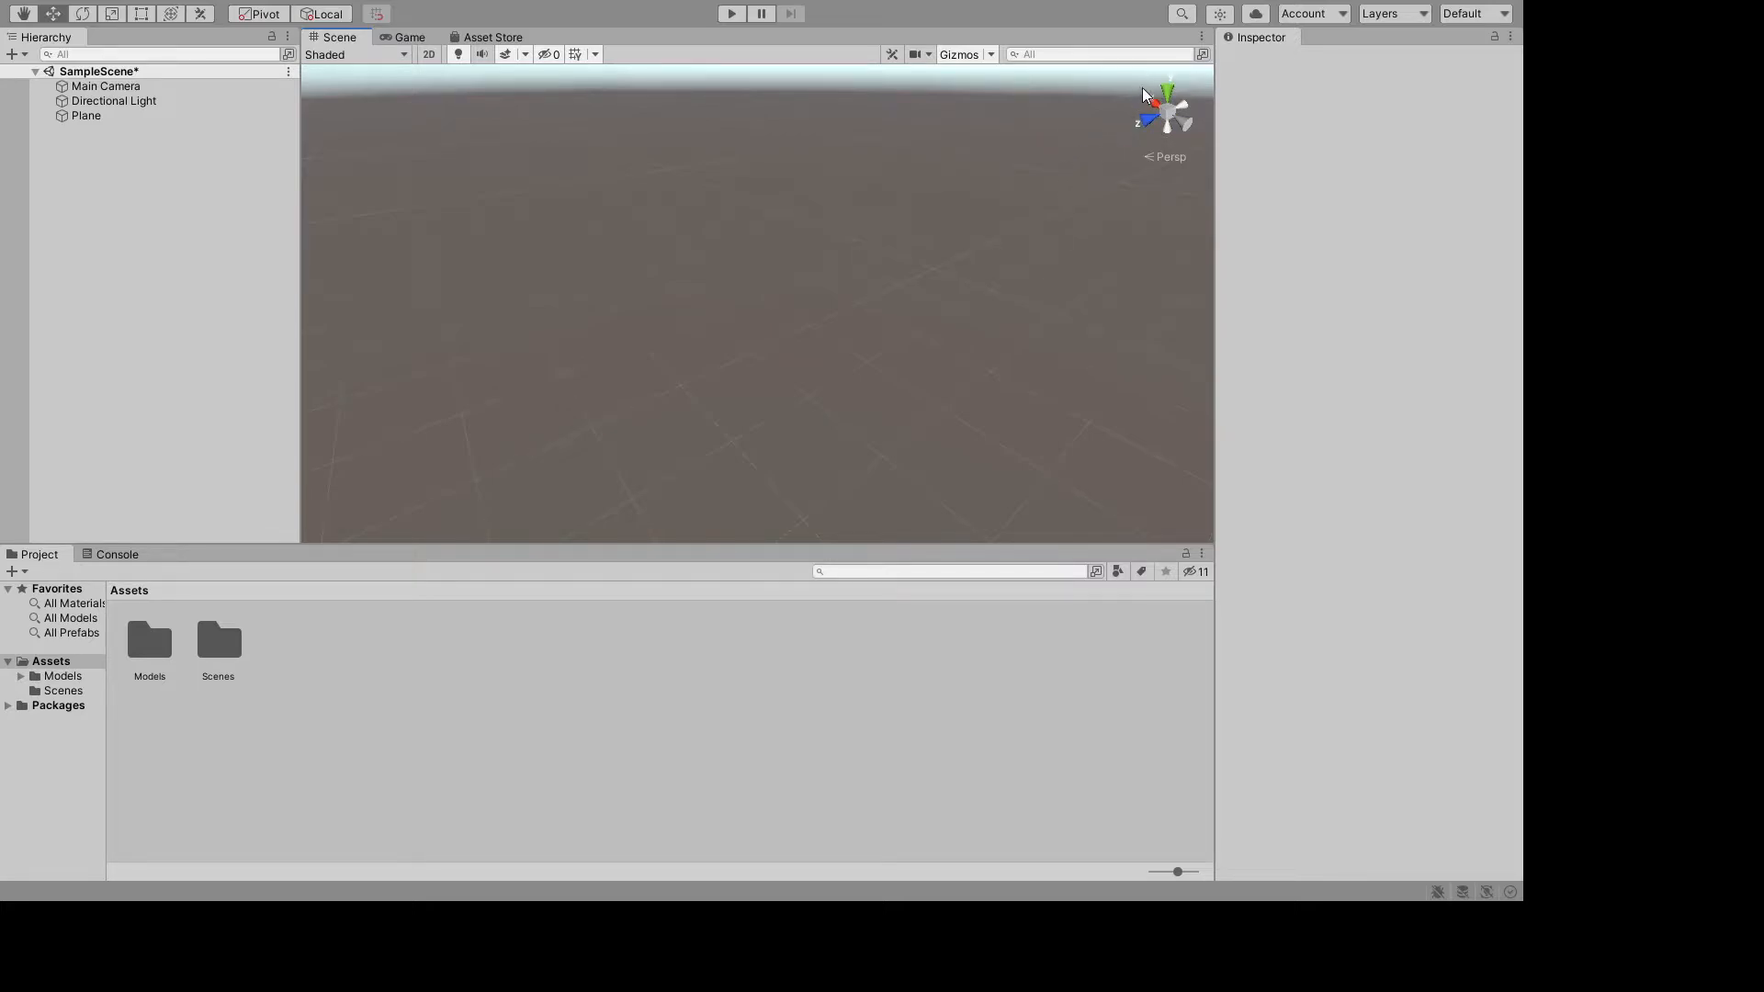
{"action": "double_click", "coordinate": [85, 118]}
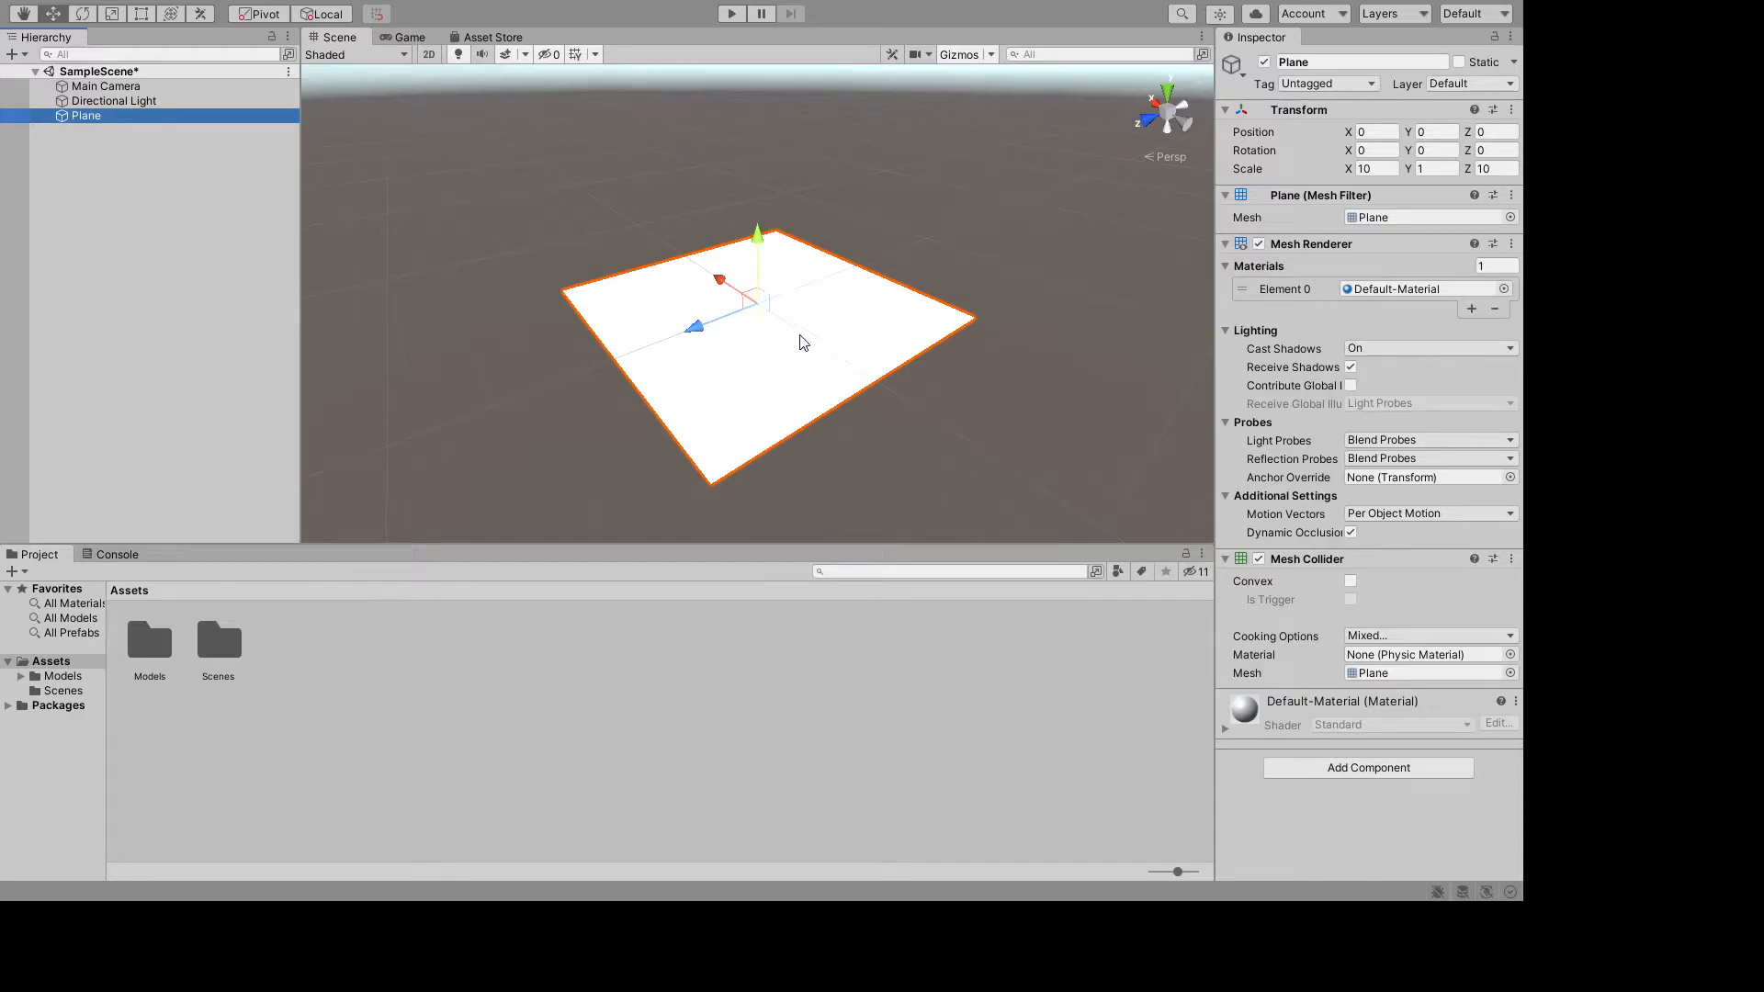
{"action": "right_click_drag", "start_coordinate": [1033, 446], "coordinate": [999, 240]}
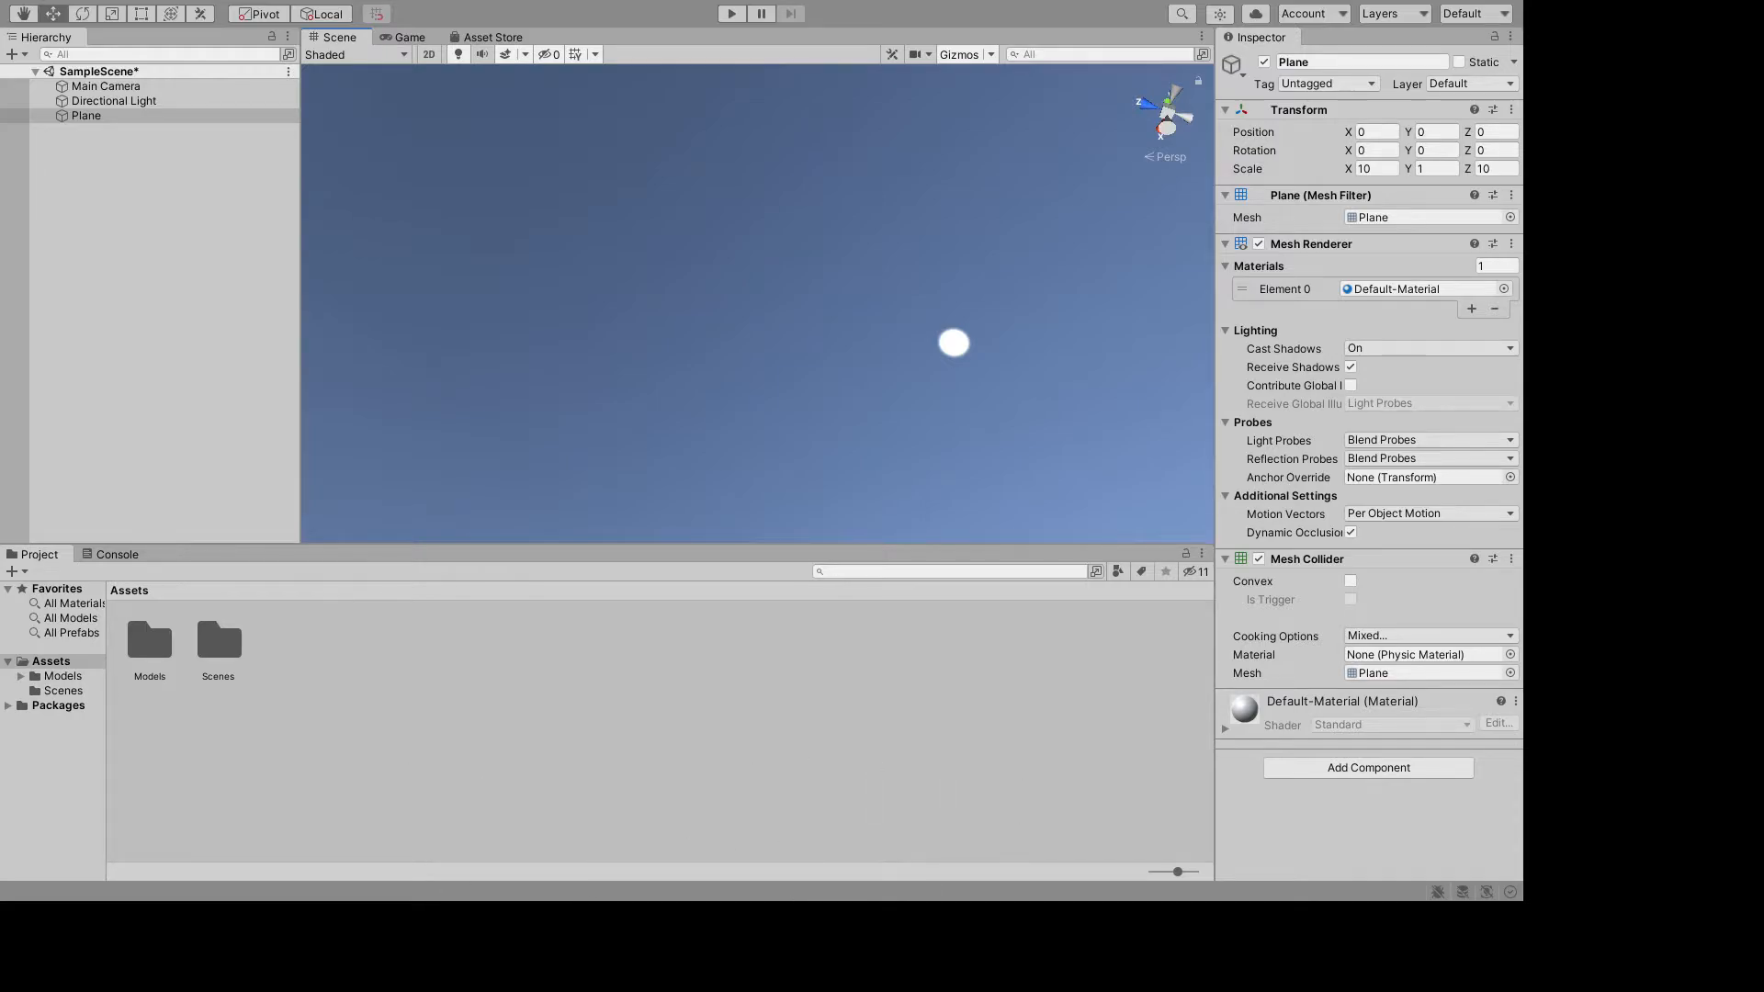
{"action": "left_click", "coordinate": [107, 117]}
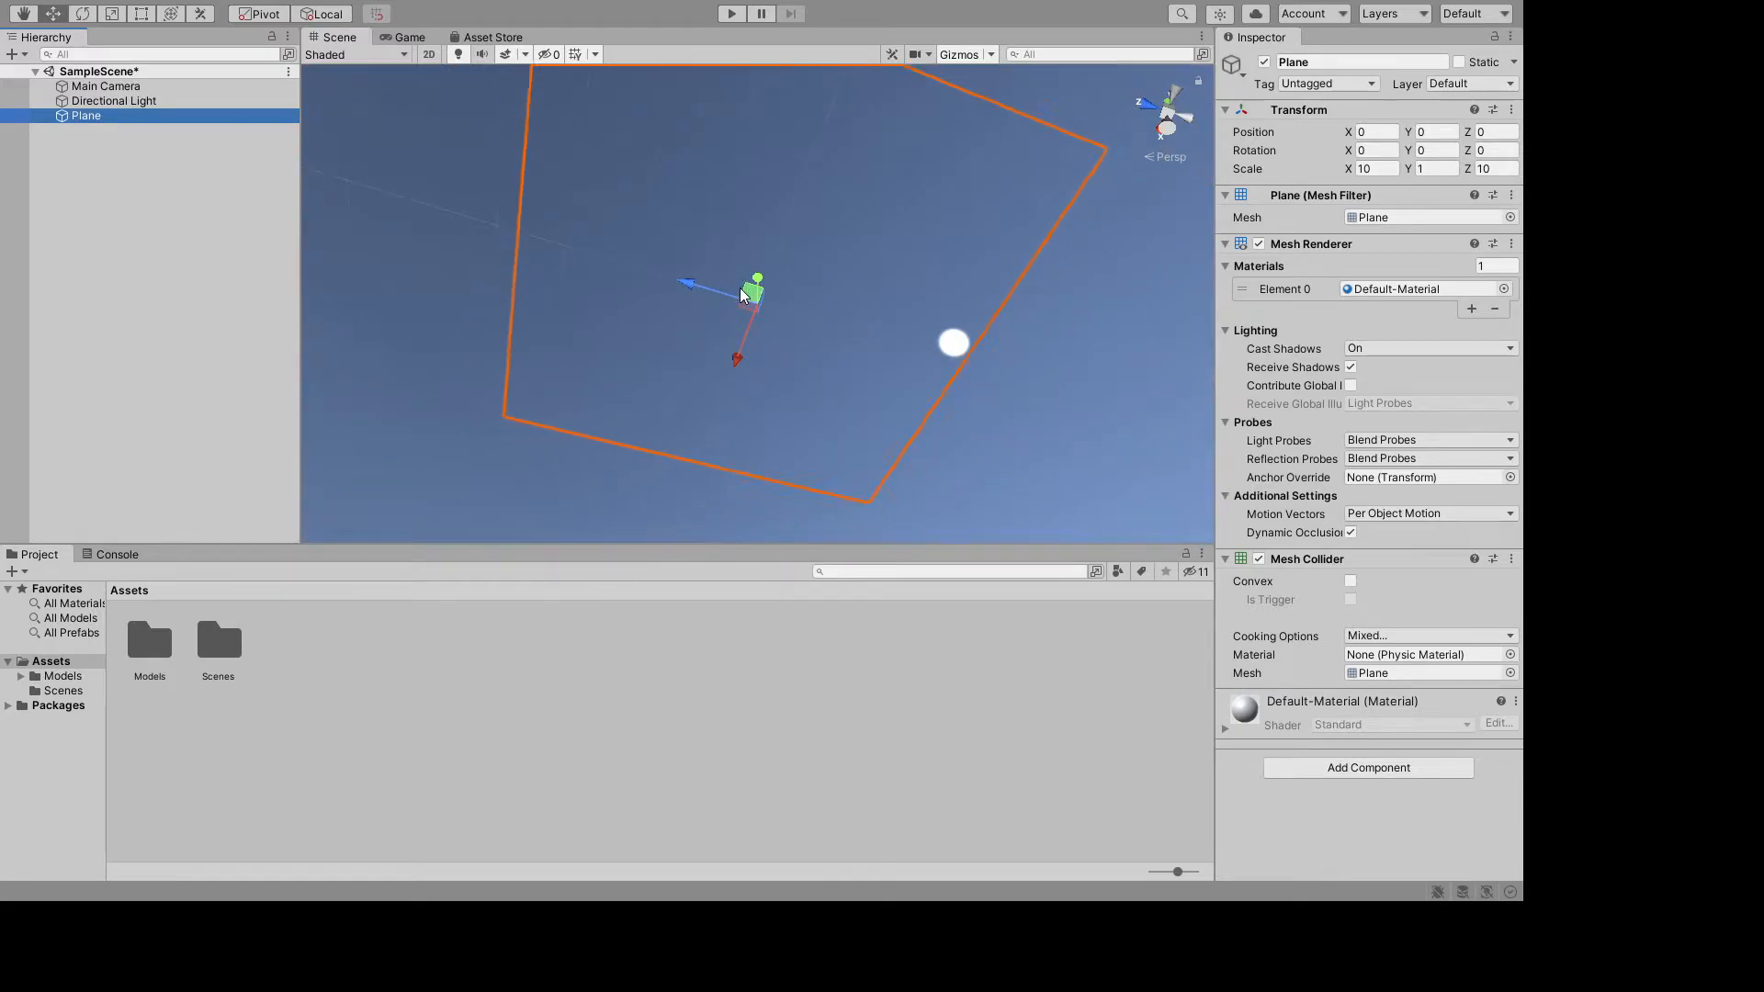
- Turn the view away from the plane, frame the plane again, and orbit and pan to see its upper surface at an angle
{"action": "middle_click_drag", "start_coordinate": [399, 191], "coordinate": [482, 303]}
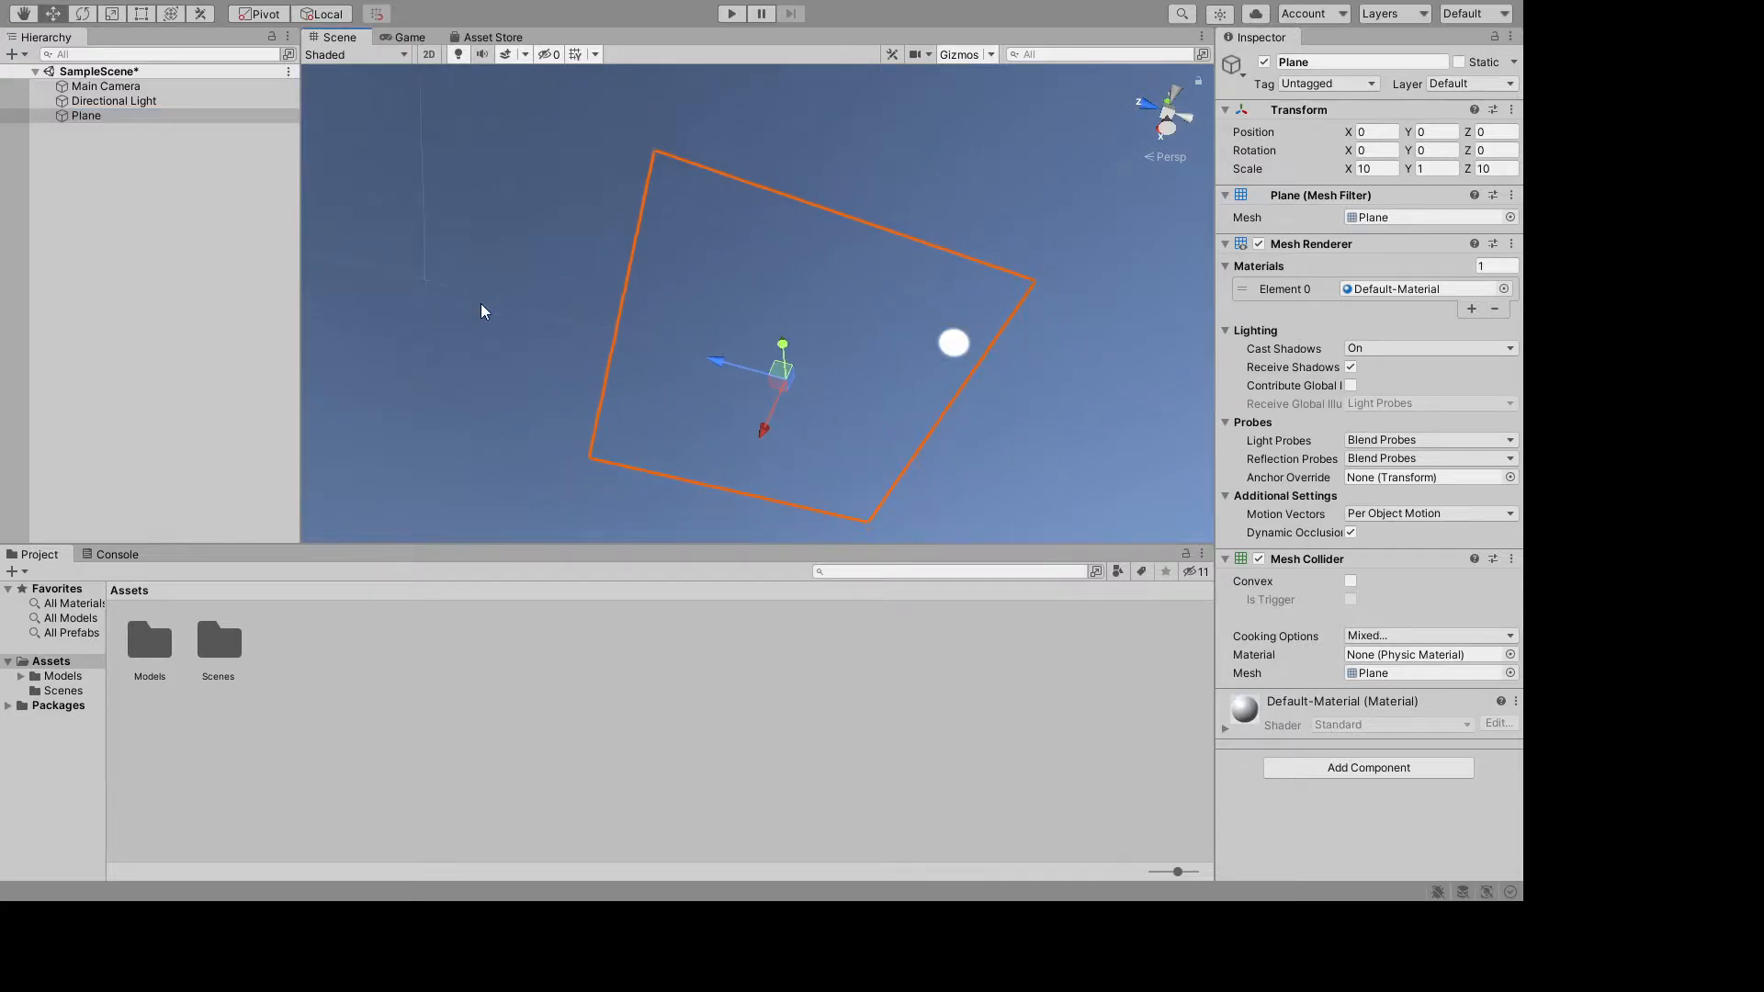
{"action": "right_click_drag", "start_coordinate": [523, 232], "coordinate": [425, 47]}
{"action": "double_click", "coordinate": [118, 116]}
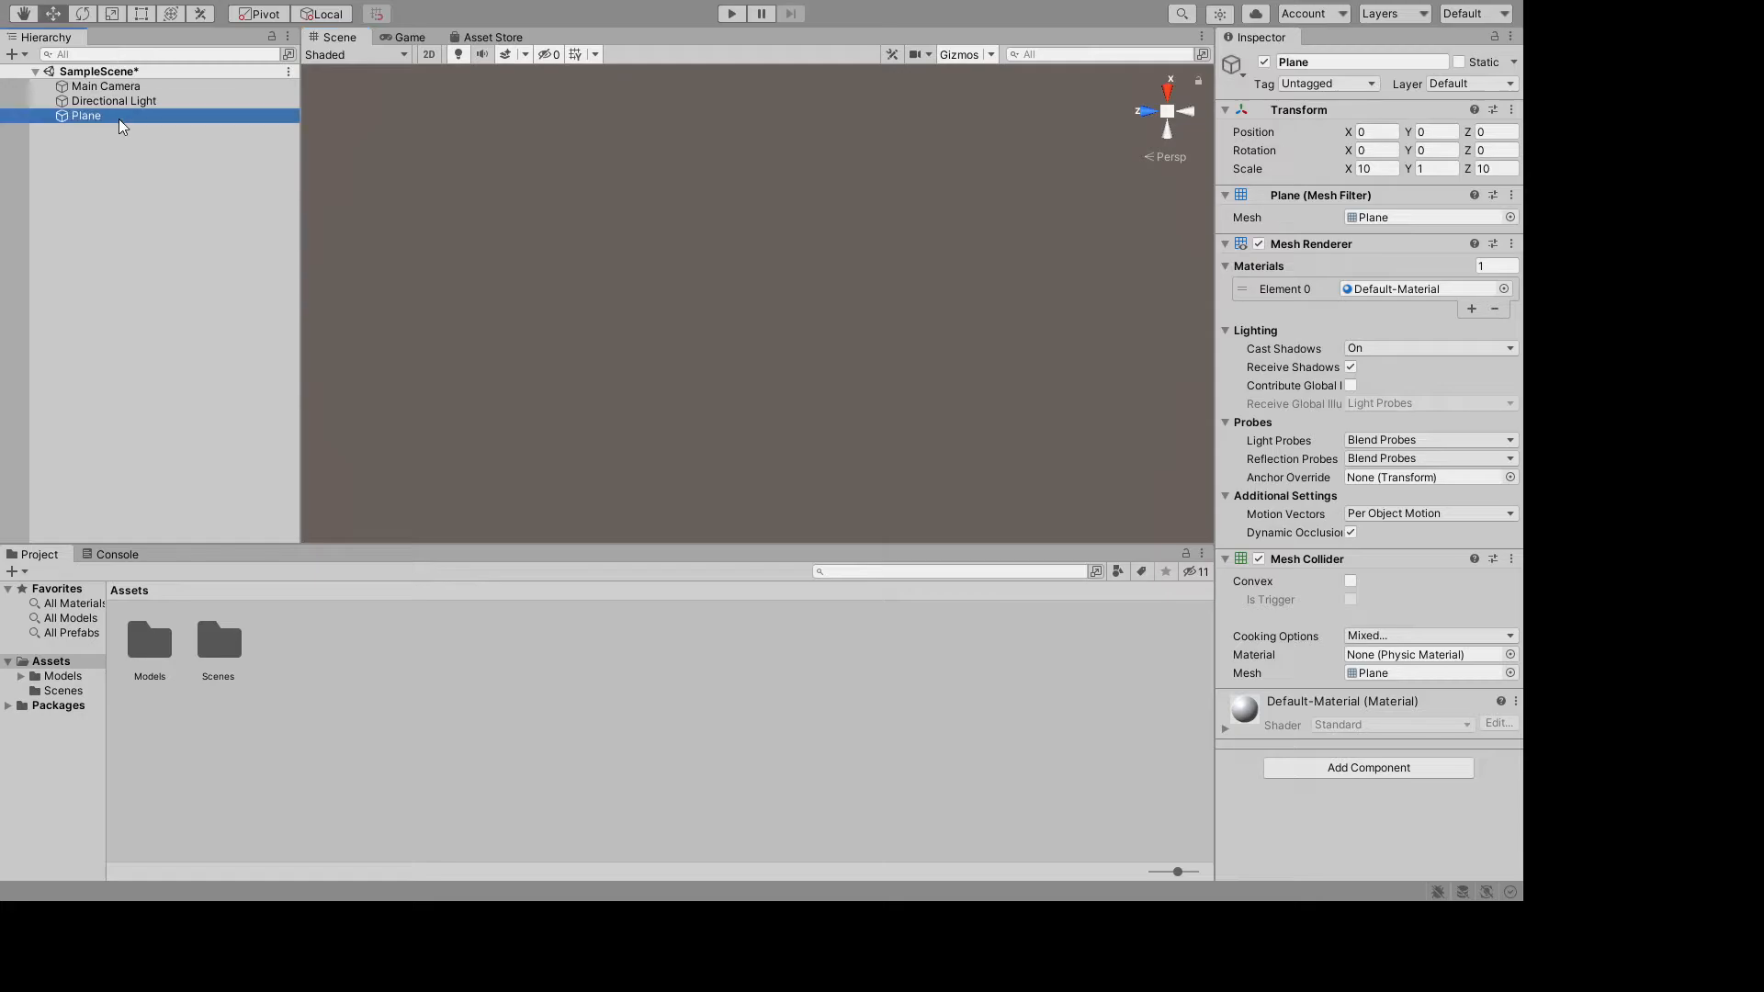
{"action": "right_click_drag", "start_coordinate": [505, 344], "coordinate": [768, 160]}
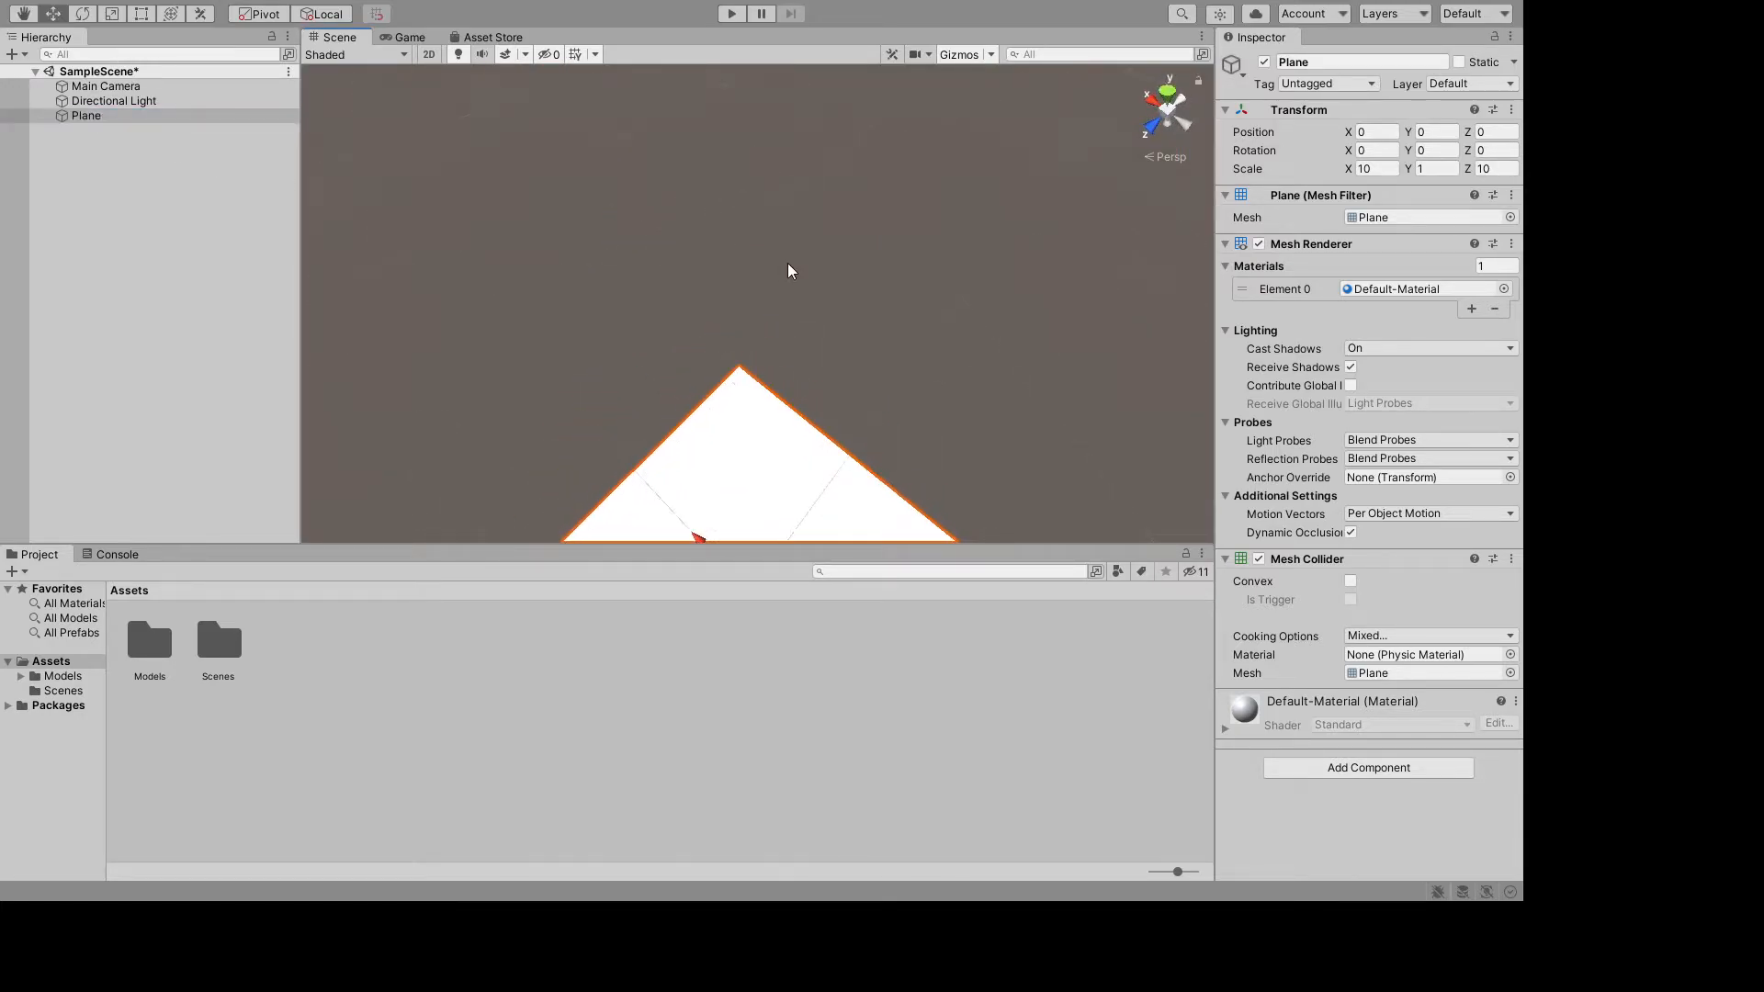
{"action": "middle_click_drag", "start_coordinate": [786, 265], "coordinate": [860, 118]}
{"action": "middle_click_drag", "start_coordinate": [559, 418], "coordinate": [562, 257]}
{"action": "right_click_drag", "start_coordinate": [563, 257], "coordinate": [900, 339]}
{"action": "middle_click_drag", "start_coordinate": [753, 362], "coordinate": [1121, 295]}
{"action": "right_click_drag", "start_coordinate": [489, 184], "coordinate": [946, 272]}
{"action": "middle_click_drag", "start_coordinate": [1030, 375], "coordinate": [1099, 307]}
{"action": "right_click_drag", "start_coordinate": [1106, 334], "coordinate": [1159, 254]}
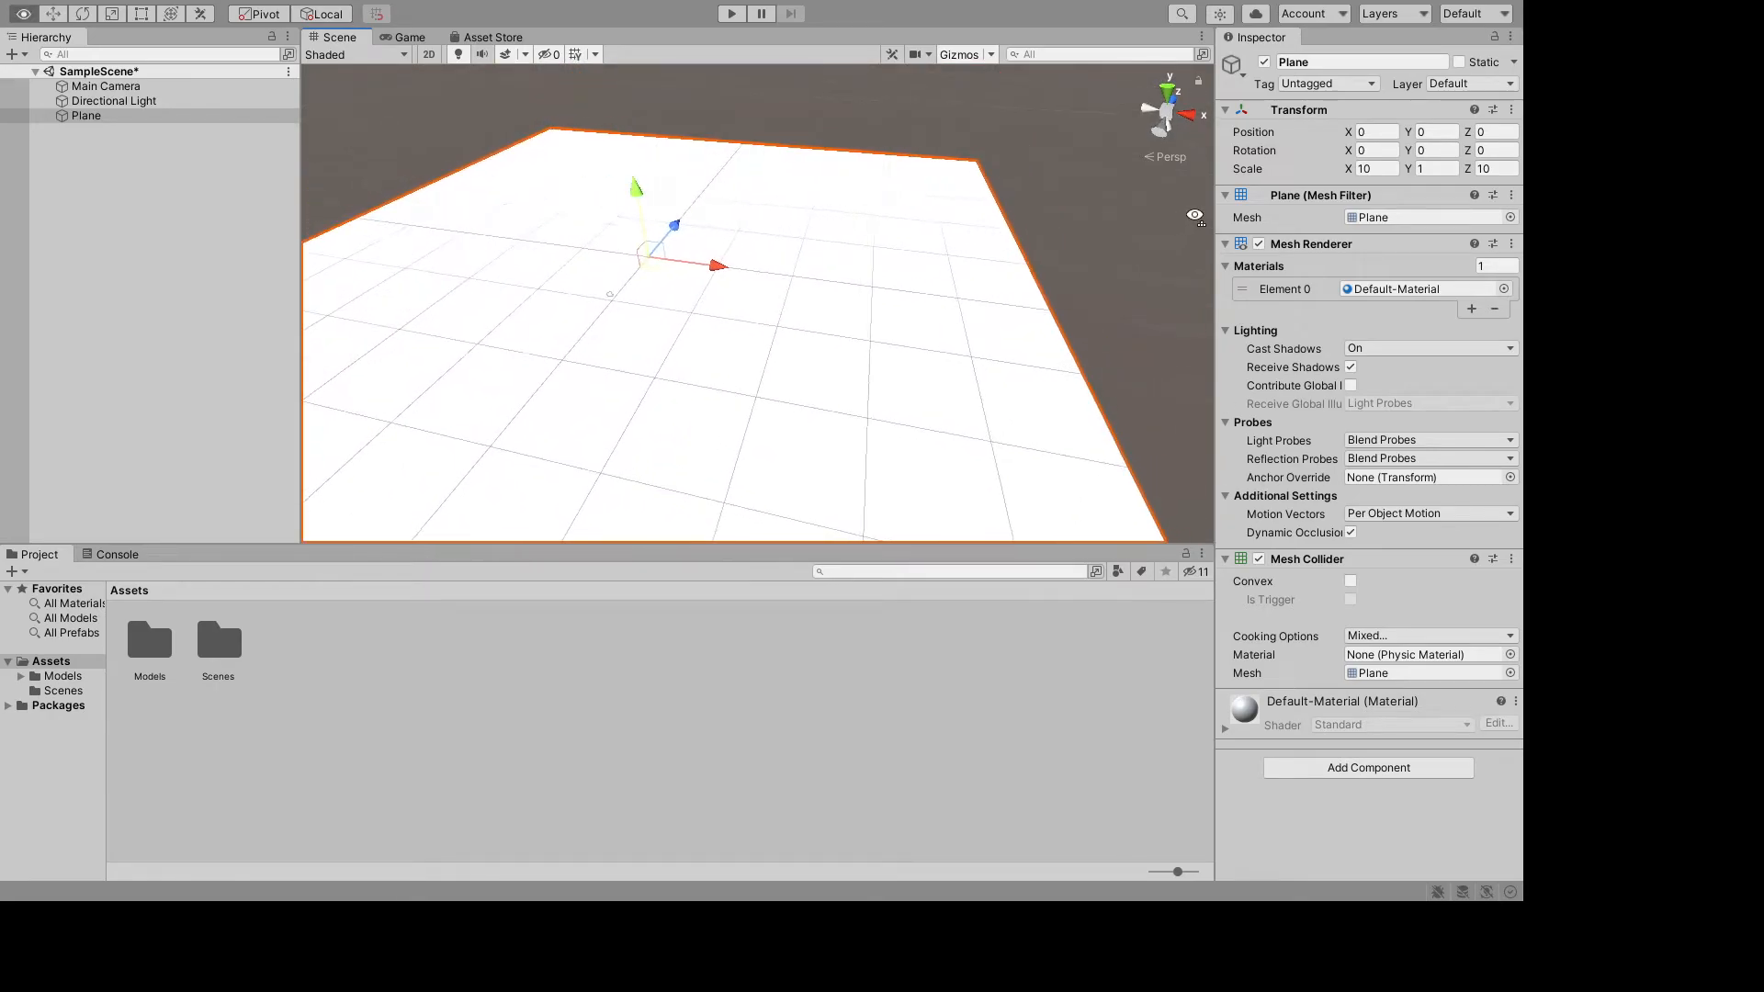
{"action": "middle_click_drag", "start_coordinate": [1077, 212], "coordinate": [1052, 259]}
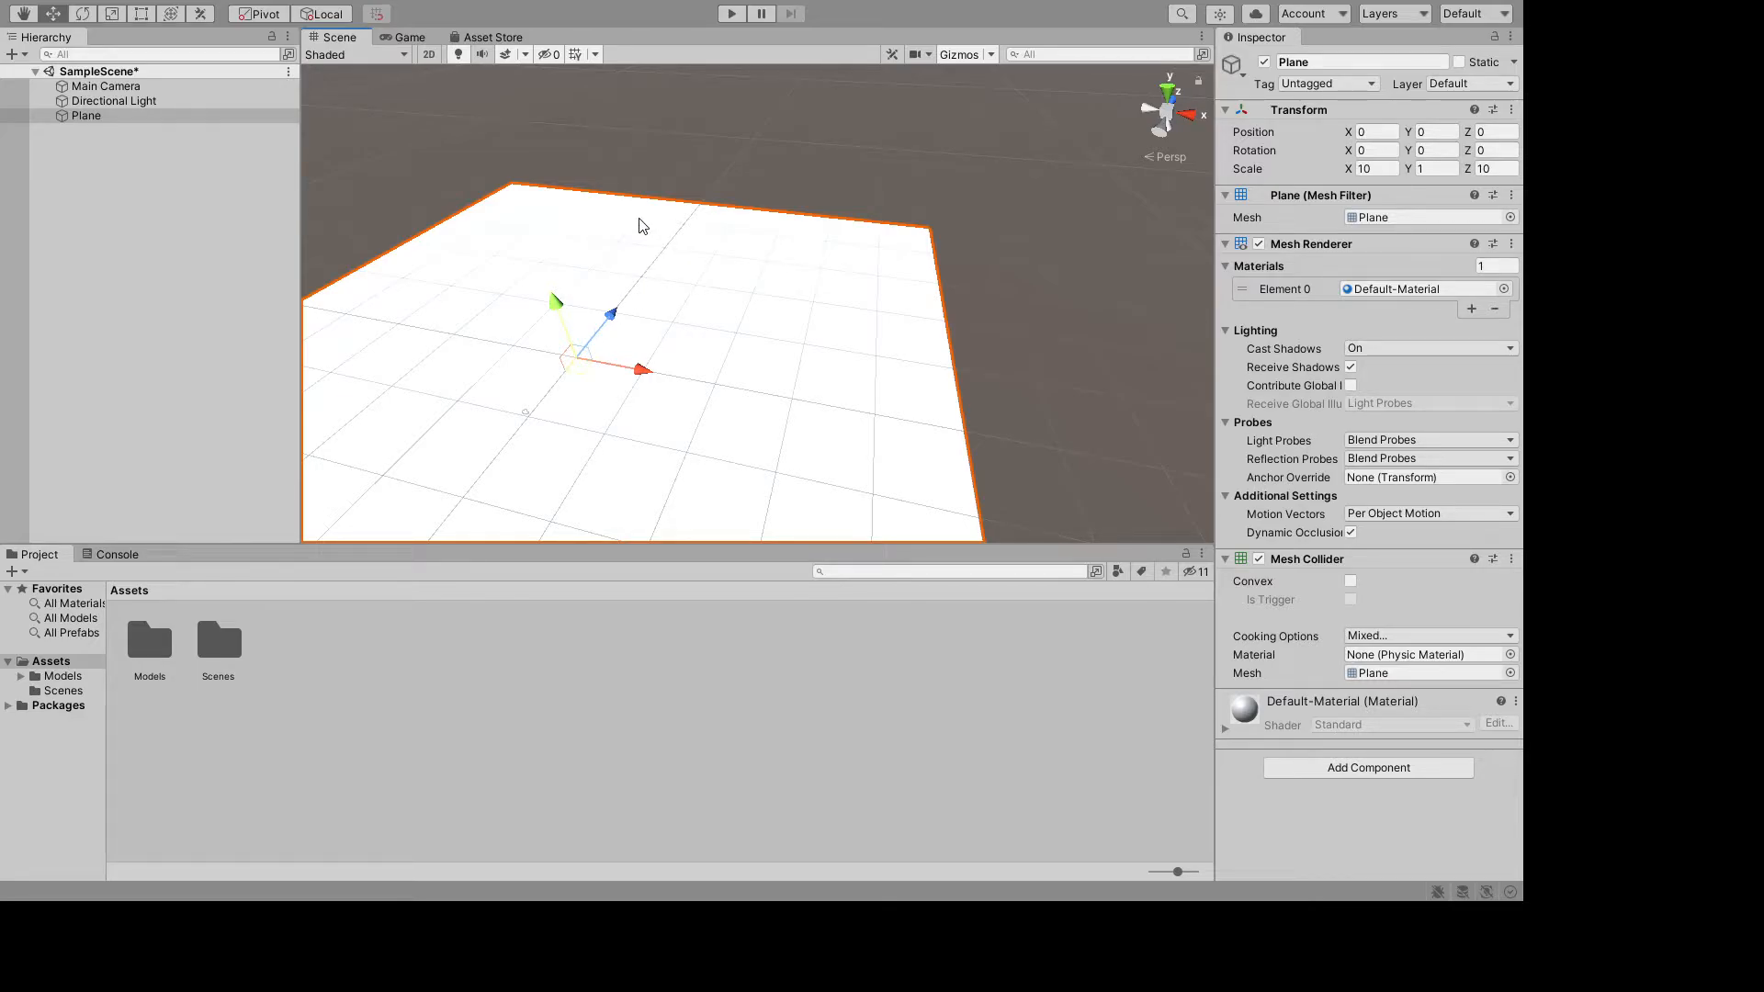
- Align the Scene view to several axis directions, including Front, and orbit back to an angled view of the plane
{"action": "left_click", "coordinate": [1144, 111]}
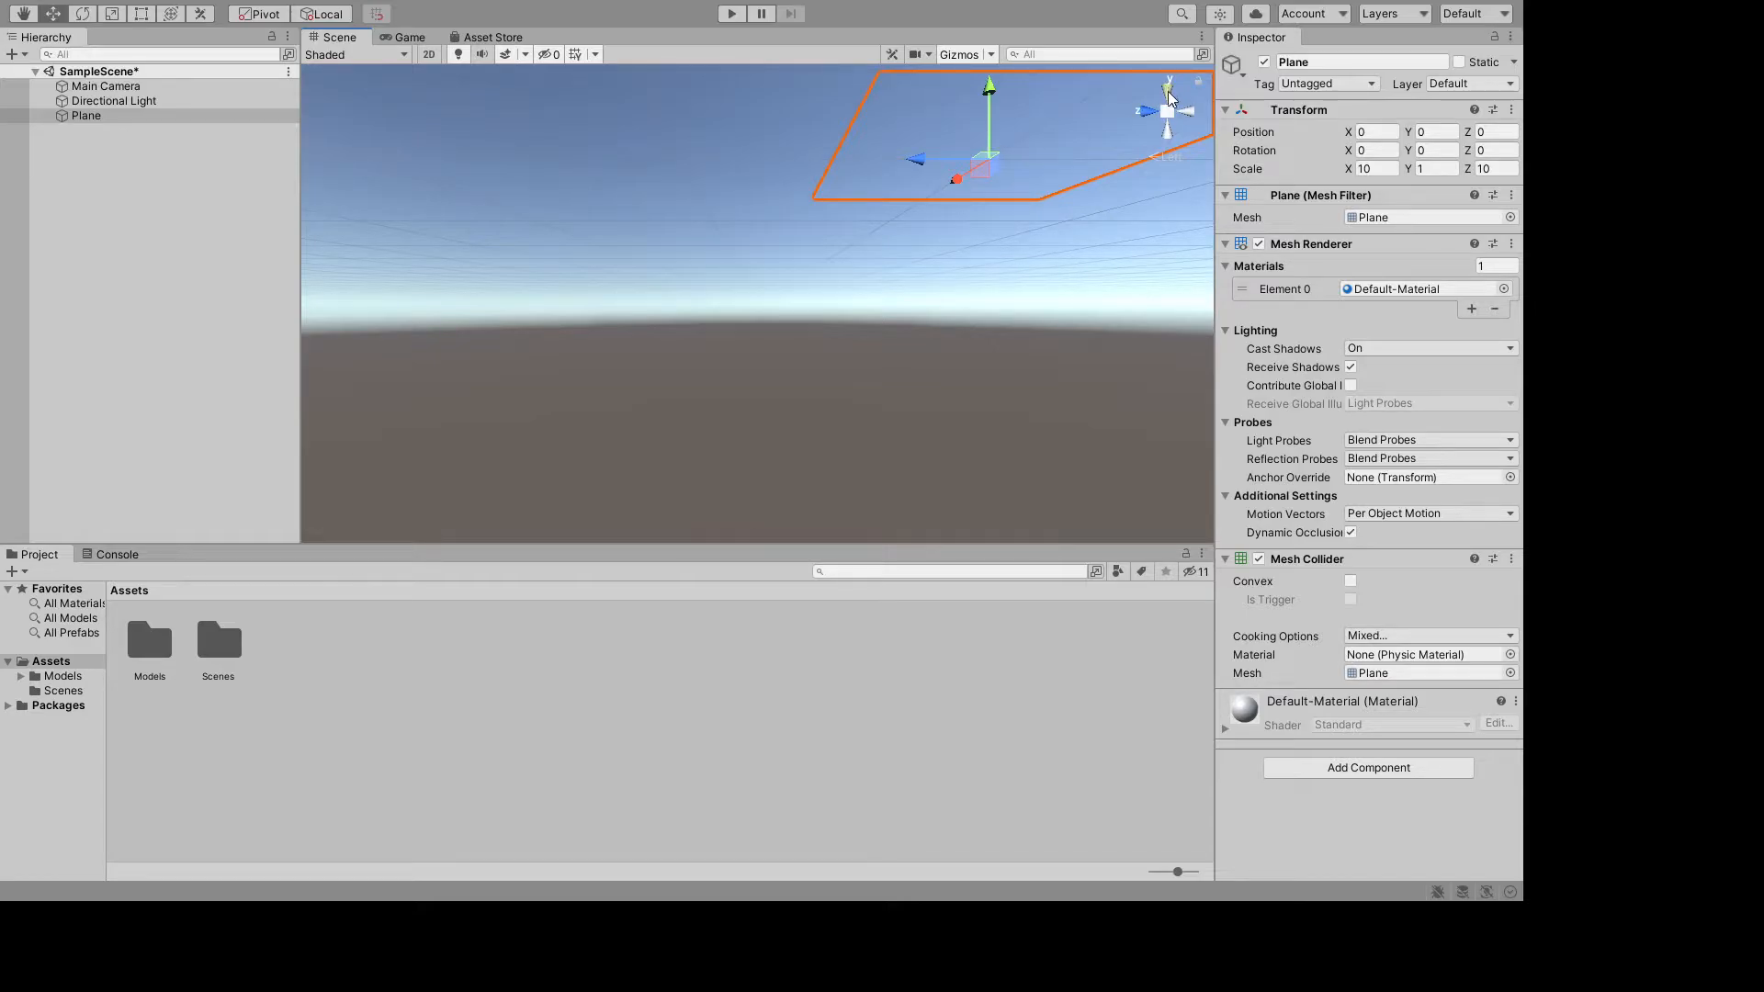
{"action": "left_click", "coordinate": [1168, 92]}
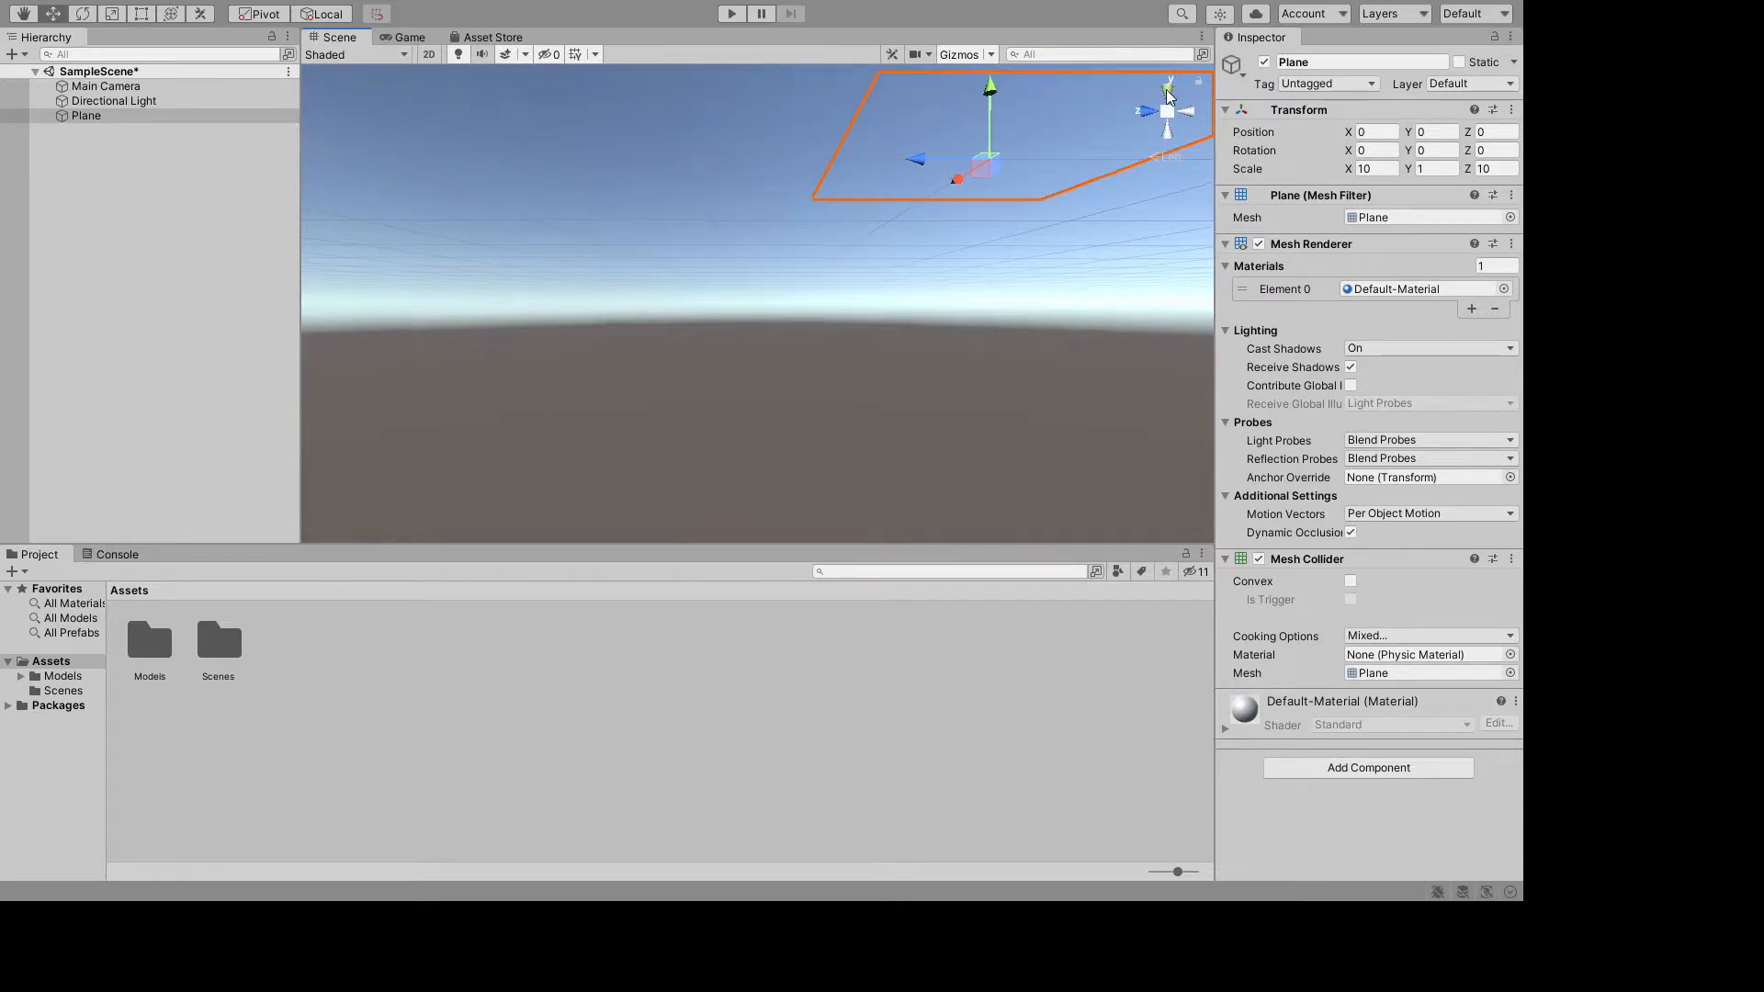
{"action": "middle_click_drag", "start_coordinate": [1034, 315], "coordinate": [1067, 117]}
{"action": "middle_click_drag", "start_coordinate": [1180, 133], "coordinate": [884, 543]}
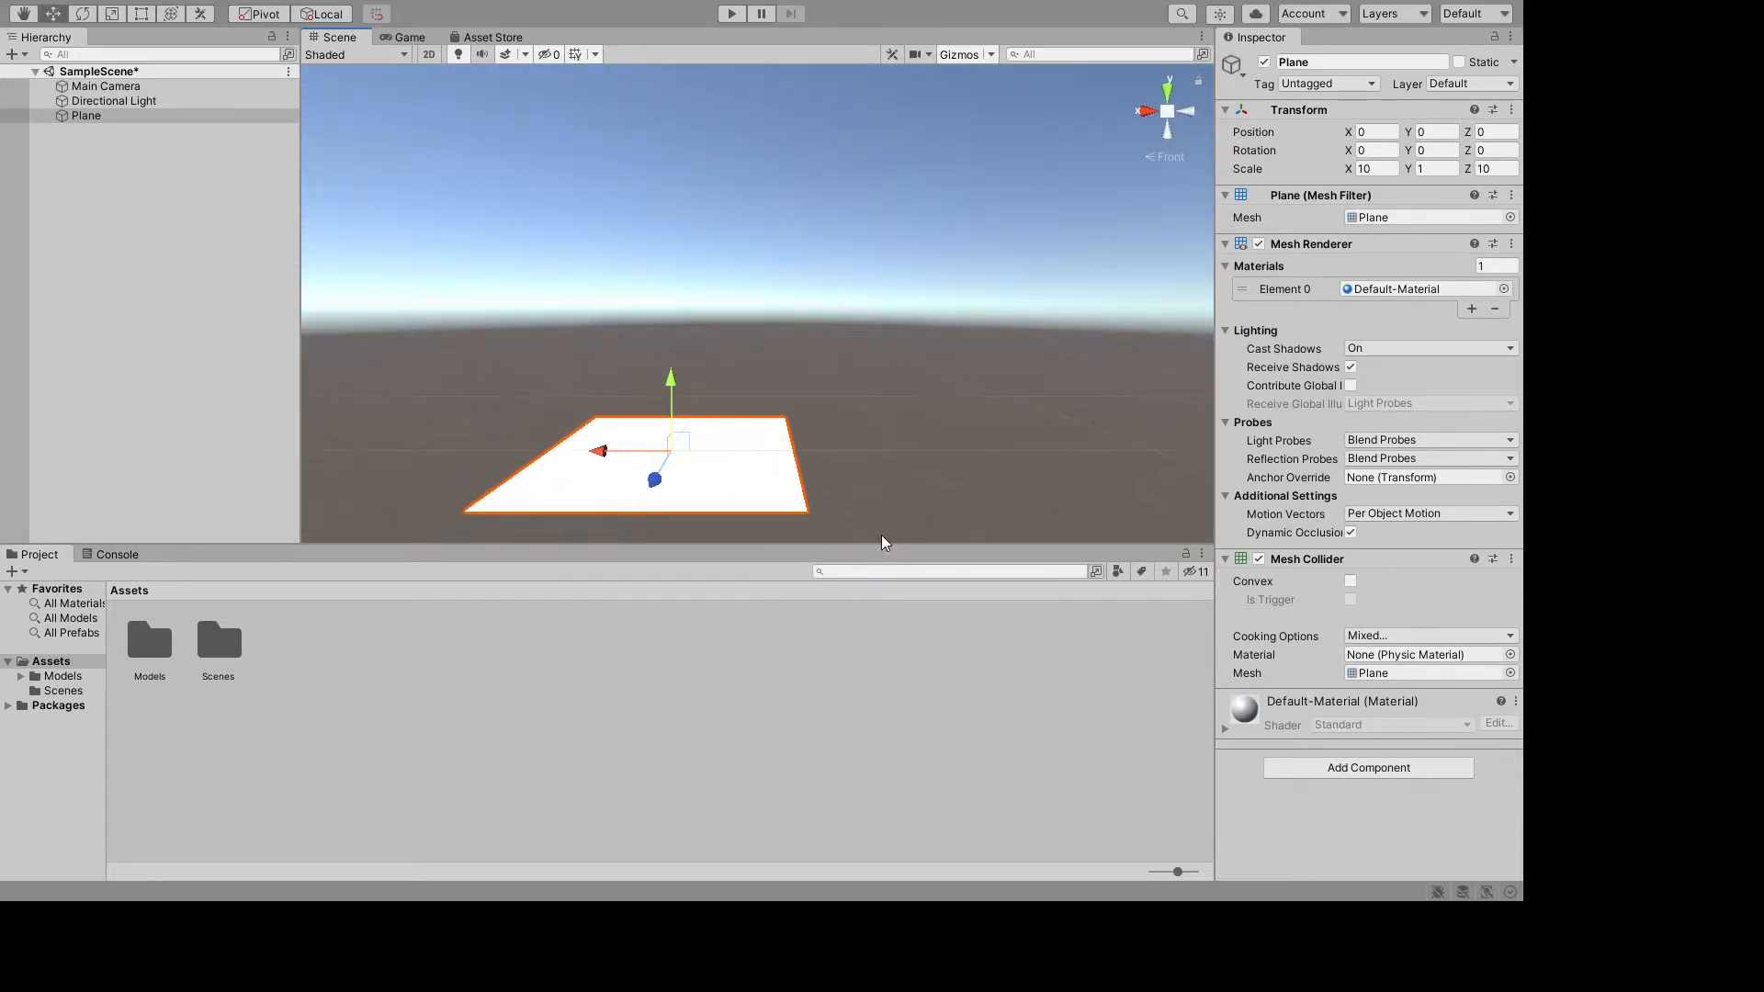
{"action": "left_click", "coordinate": [1148, 111]}
{"action": "left_click_drag", "start_coordinate": [1075, 210], "coordinate": [1183, 401], "text": "alt"}
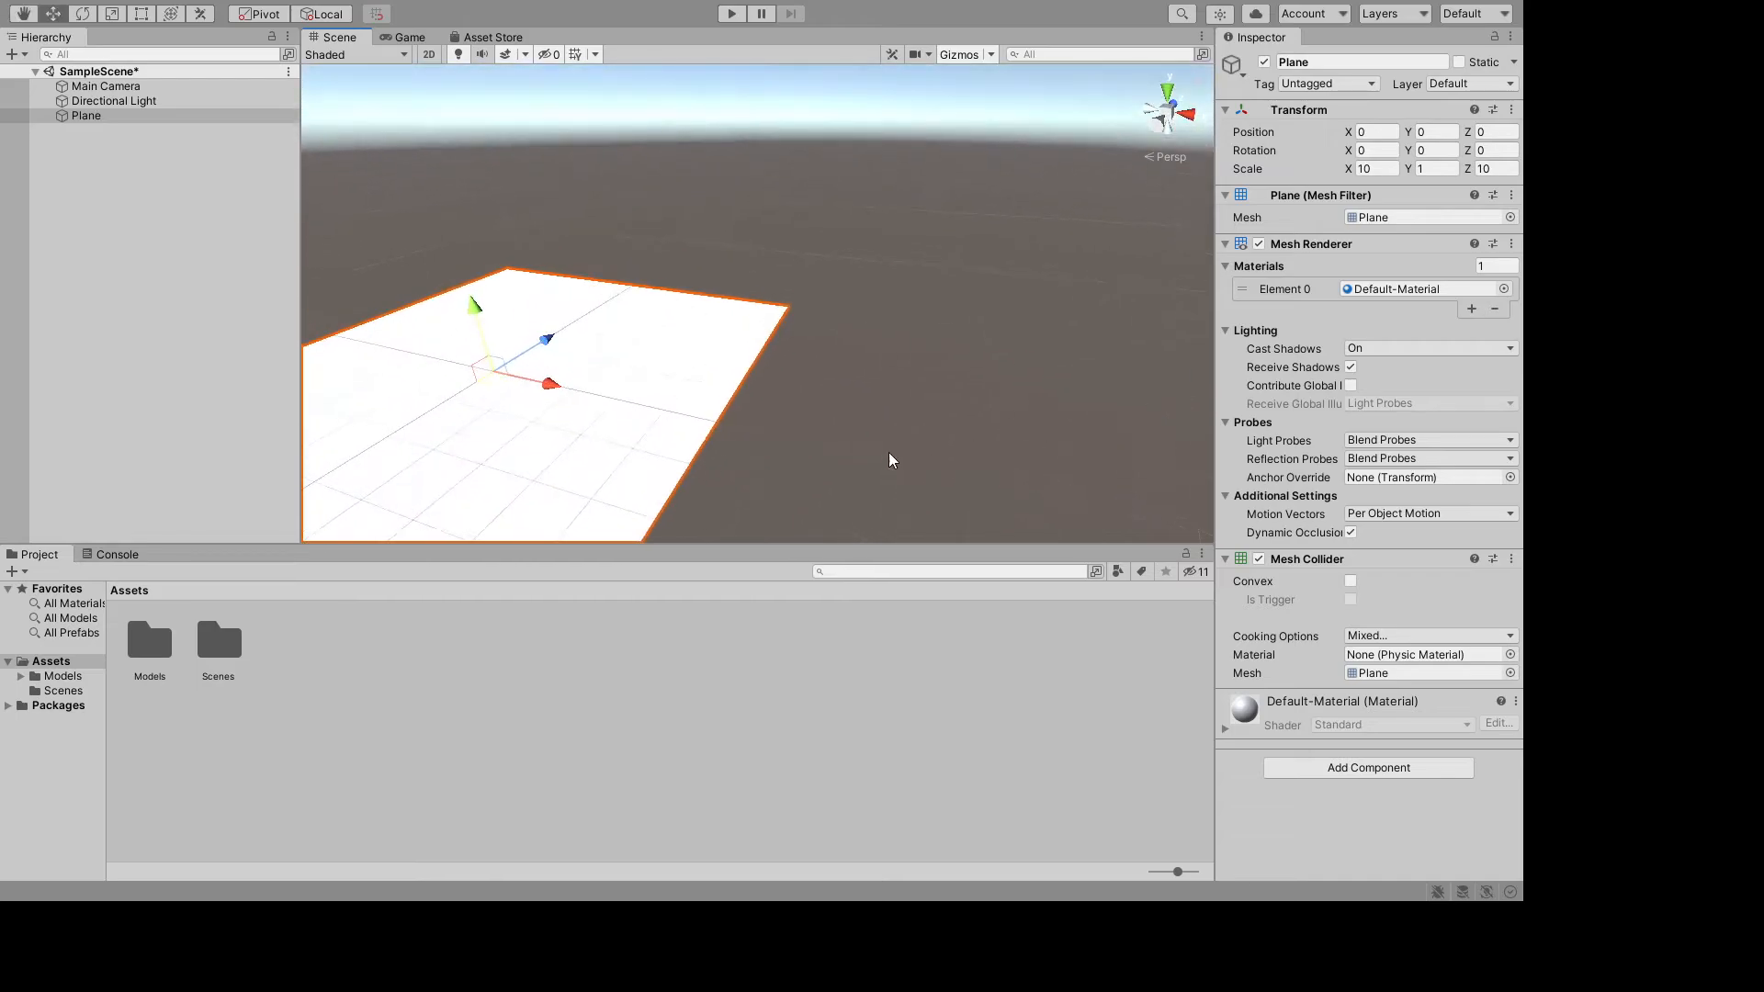
- Pan and orbit around the plane to examine it from above with its far corners in view
{"action": "middle_click_drag", "start_coordinate": [824, 471], "coordinate": [1138, 409]}
{"action": "middle_click_drag", "start_coordinate": [593, 433], "coordinate": [505, 522]}
{"action": "right_click_drag", "start_coordinate": [479, 305], "coordinate": [483, 361]}
{"action": "middle_click_drag", "start_coordinate": [469, 342], "coordinate": [443, 288]}
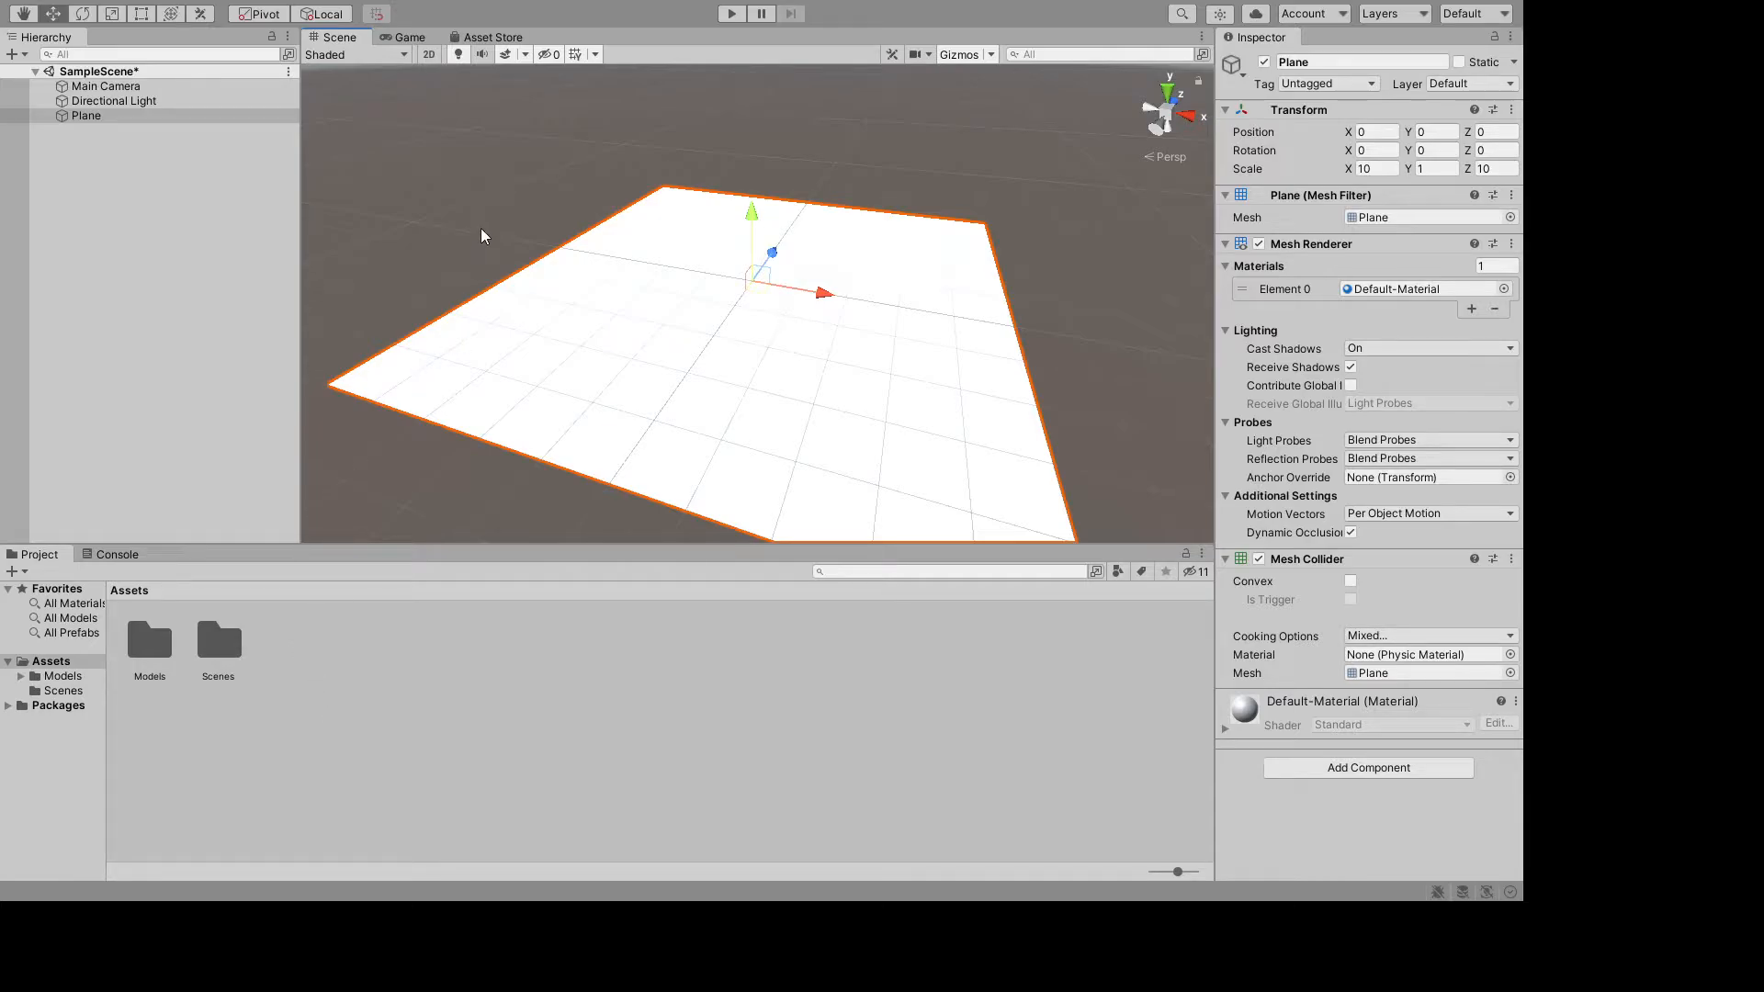
{"action": "key", "text": "alt"}
{"action": "left_click_drag", "start_coordinate": [477, 222], "coordinate": [438, 229], "text": "alt"}
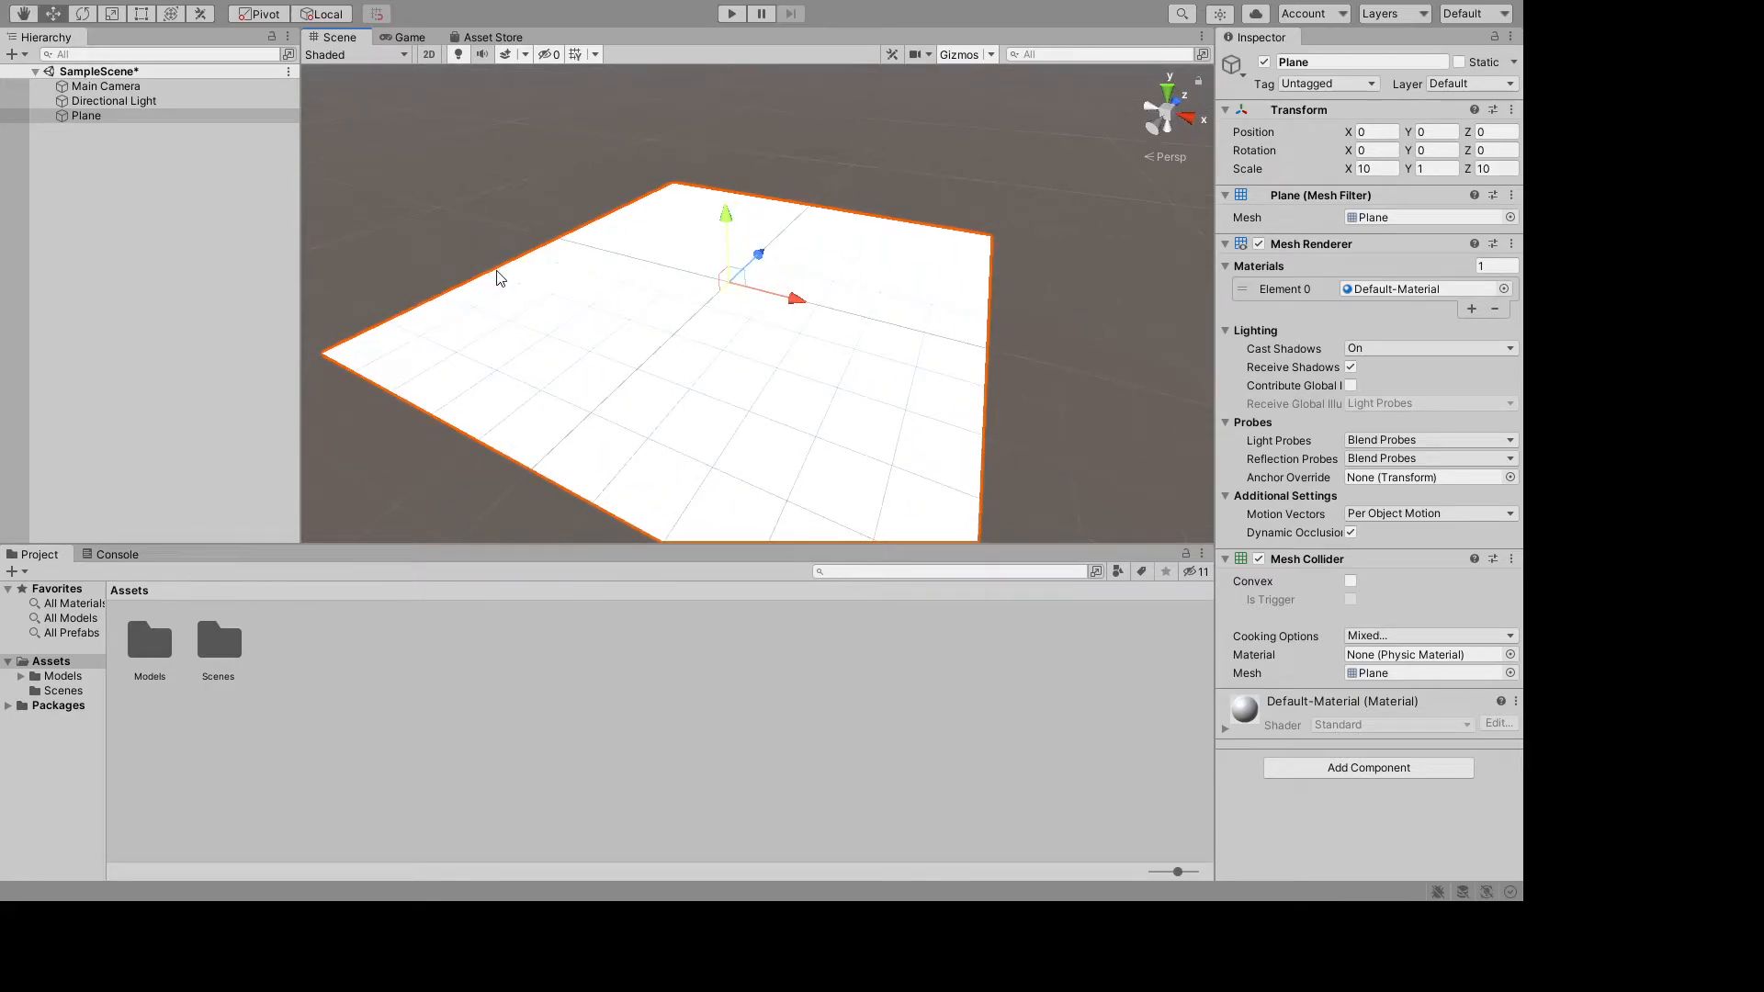
{"action": "left_click_drag", "start_coordinate": [472, 209], "coordinate": [443, 213], "text": "alt"}
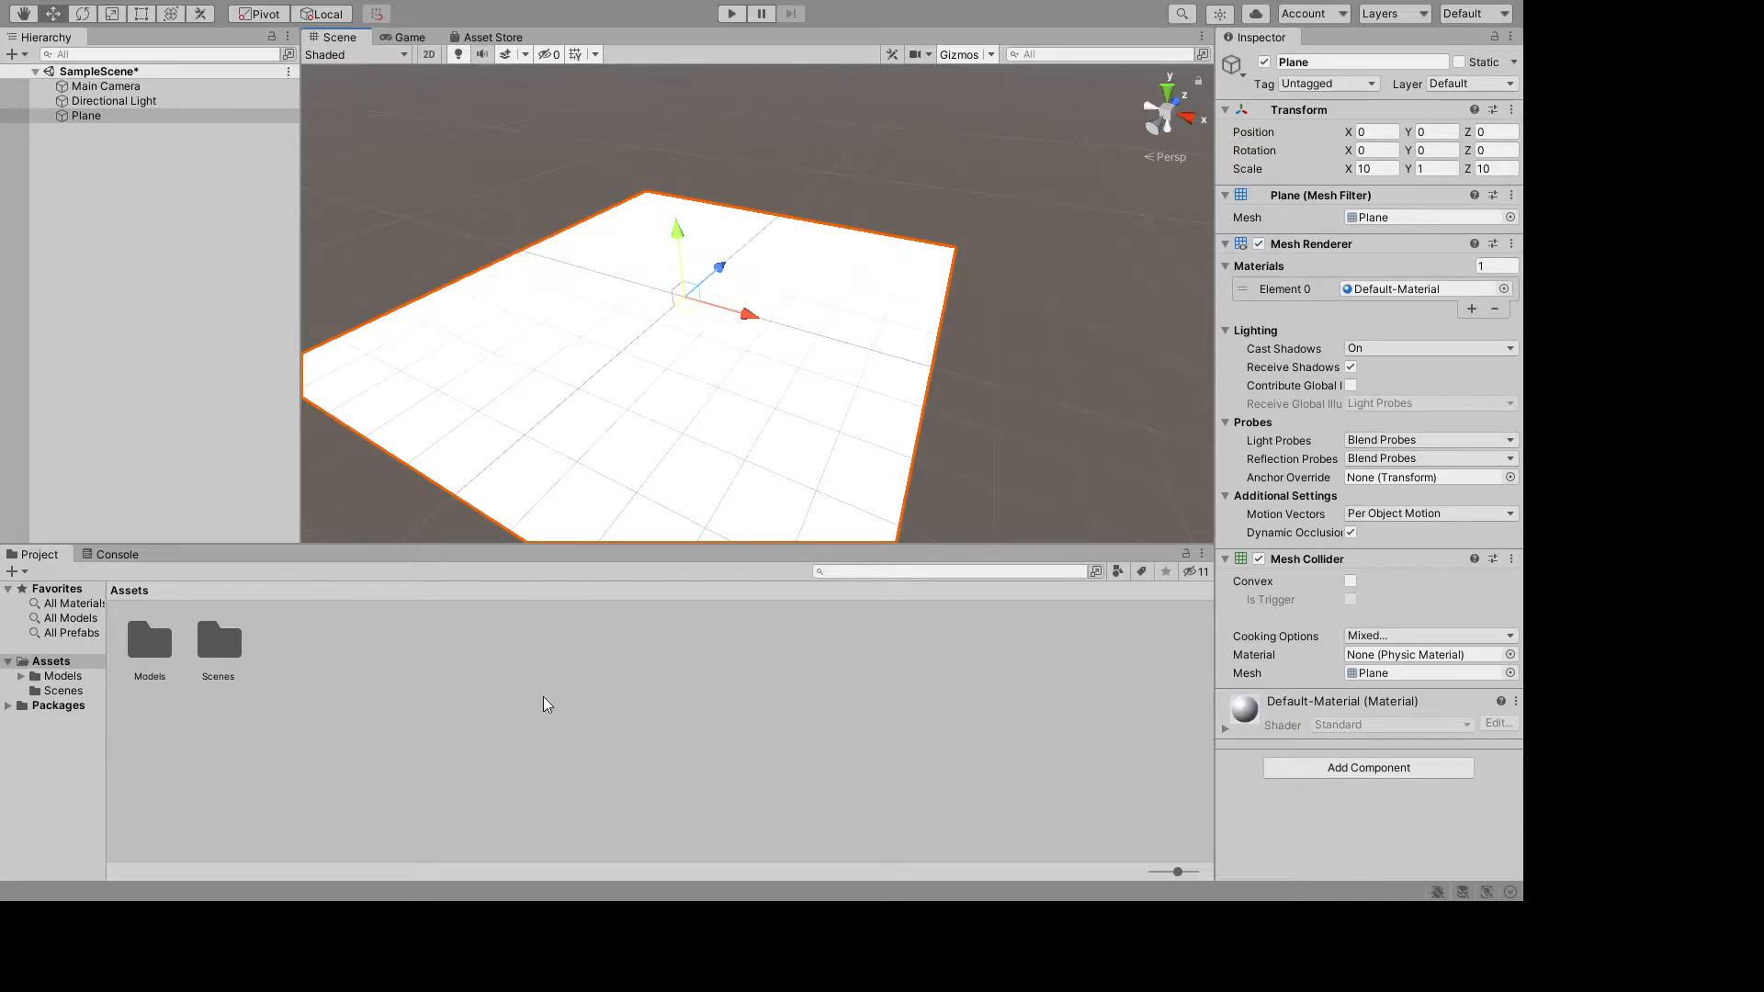
- Create a new folder named Materials in the project's Assets folder
{"action": "left_click", "coordinate": [289, 645]}
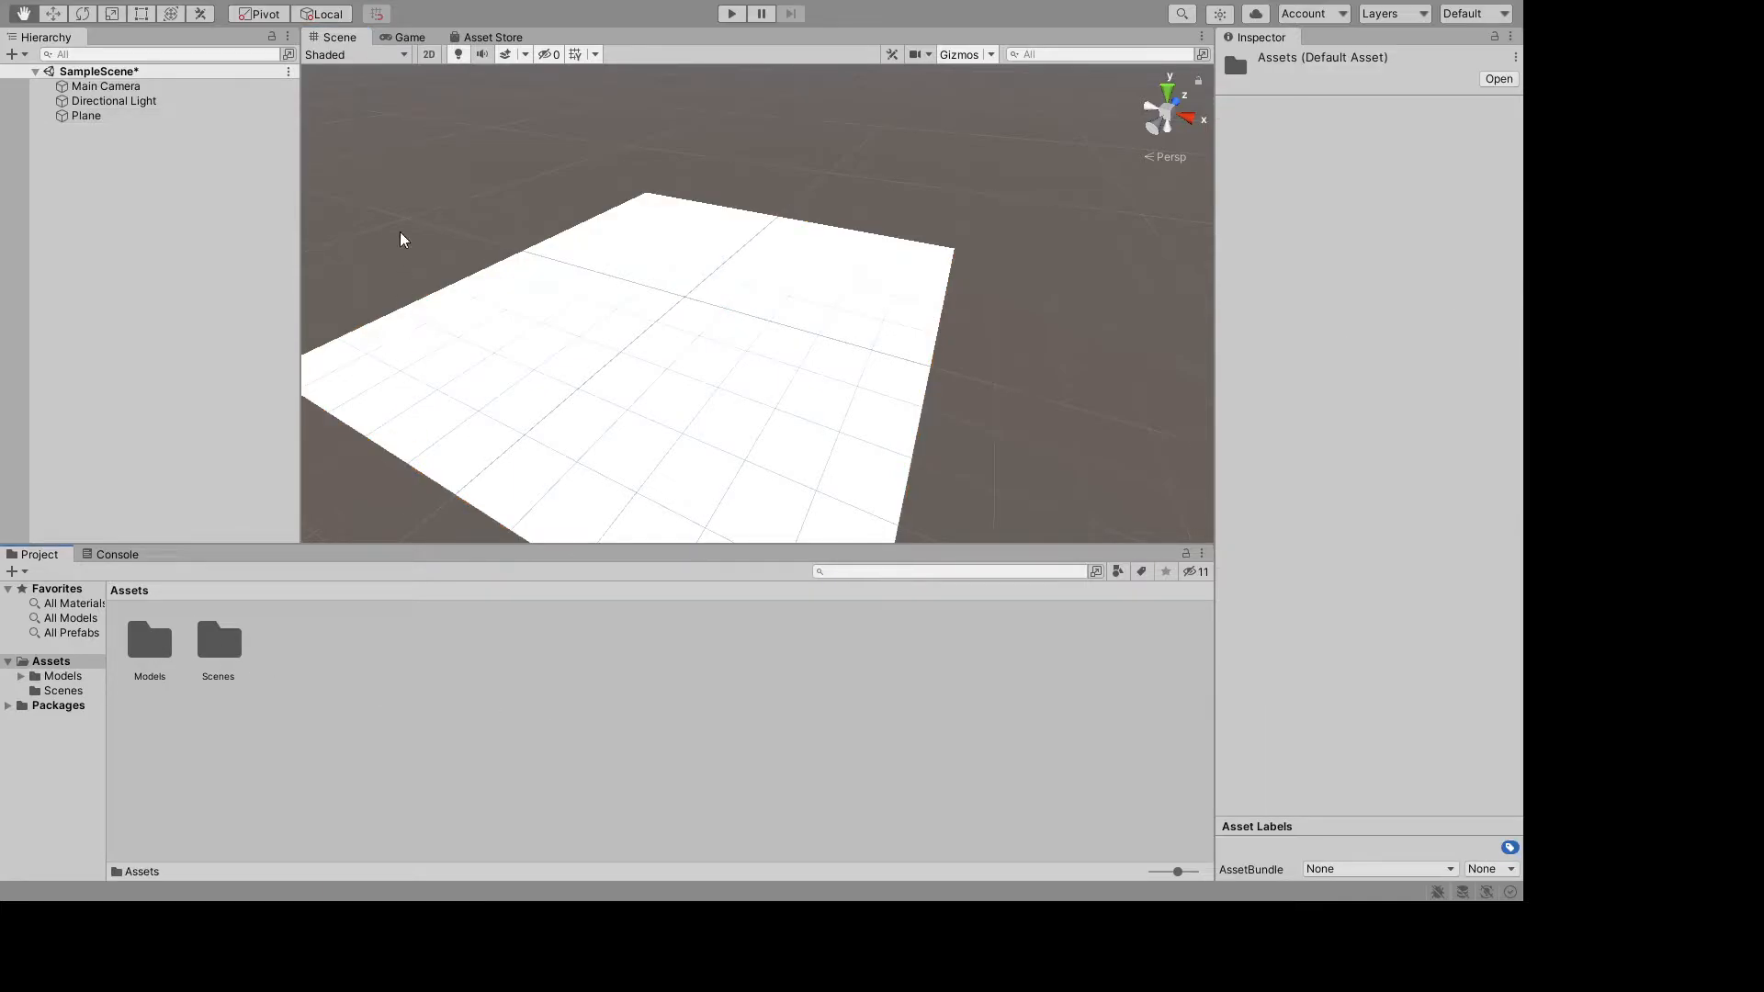
{"action": "left_click", "coordinate": [634, 144]}
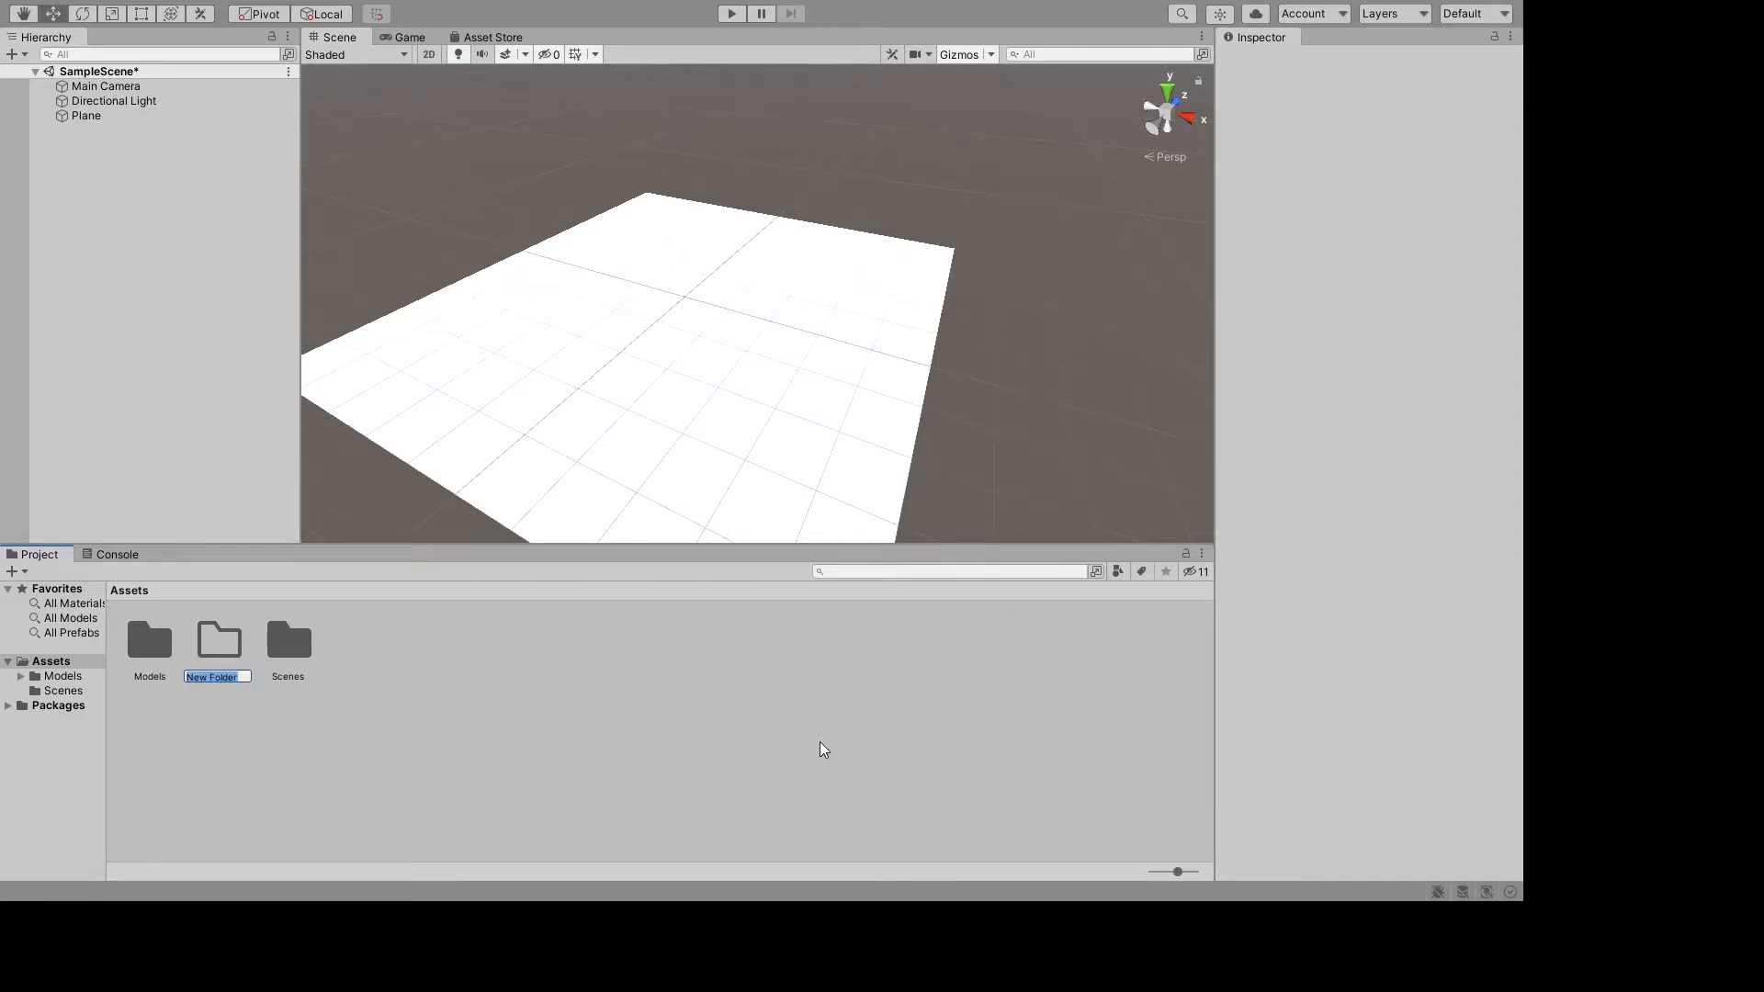
{"action": "type", "text": "Materials"}
{"action": "key", "text": "Return"}
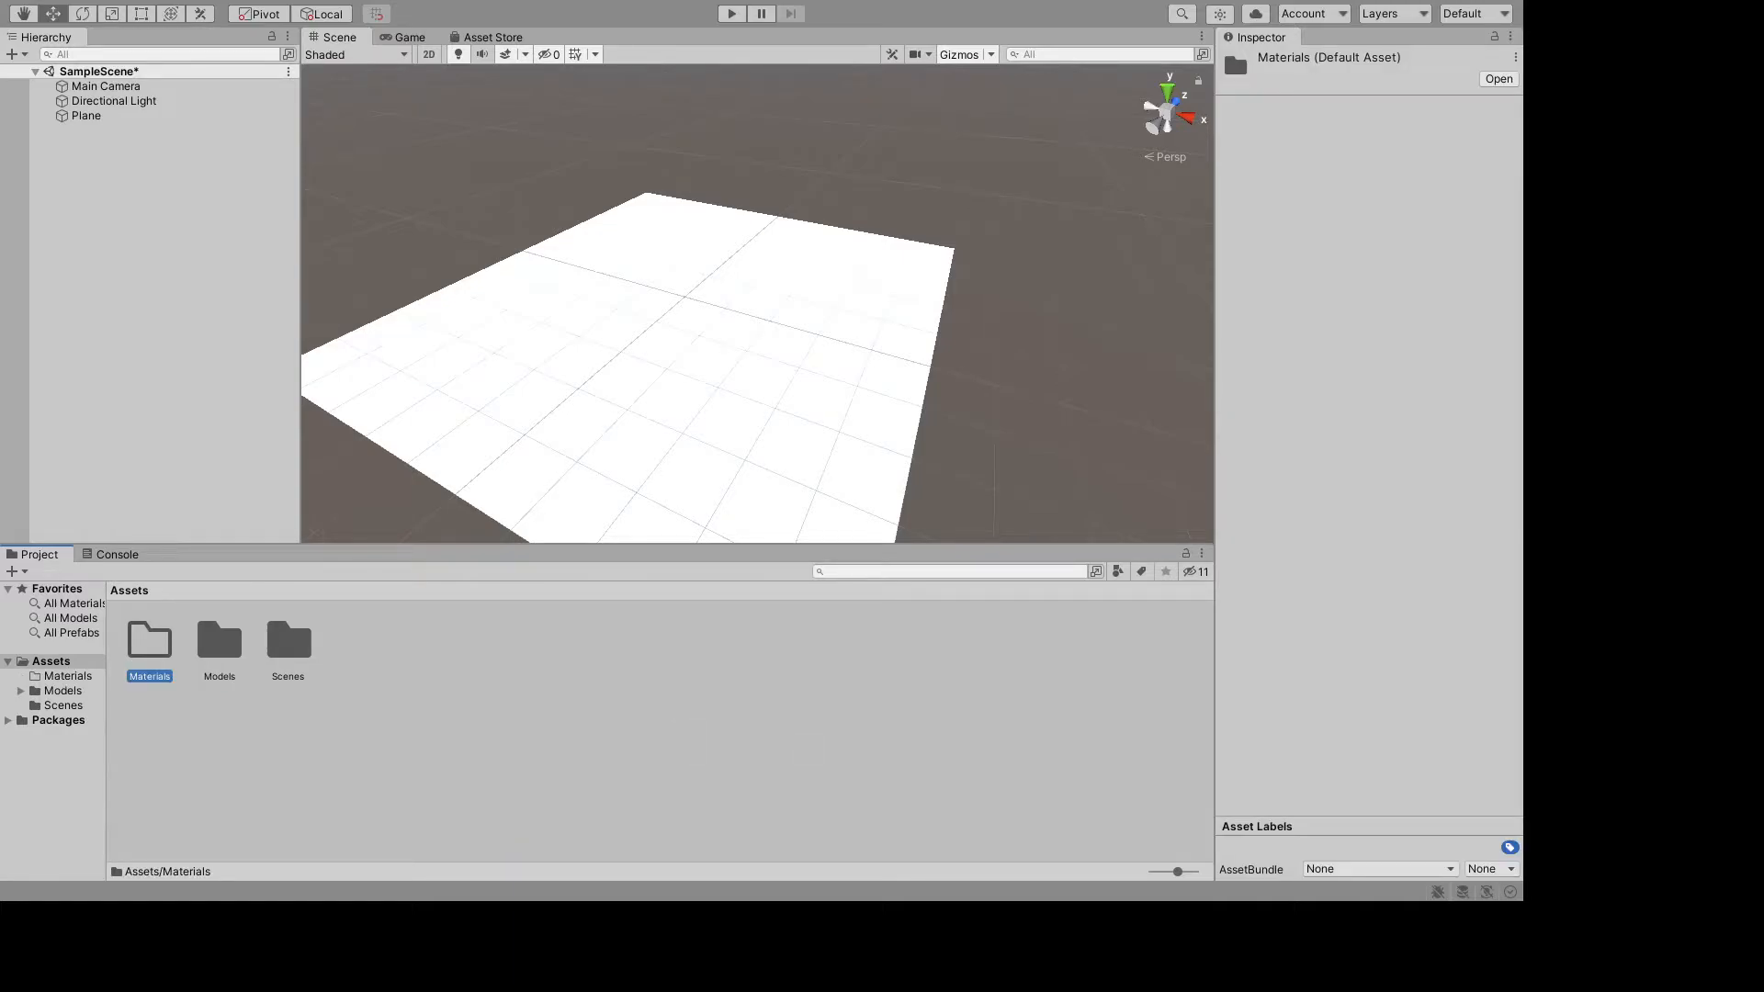
- Create a new material named Grass inside the Materials folder
{"action": "double_click", "coordinate": [155, 655]}
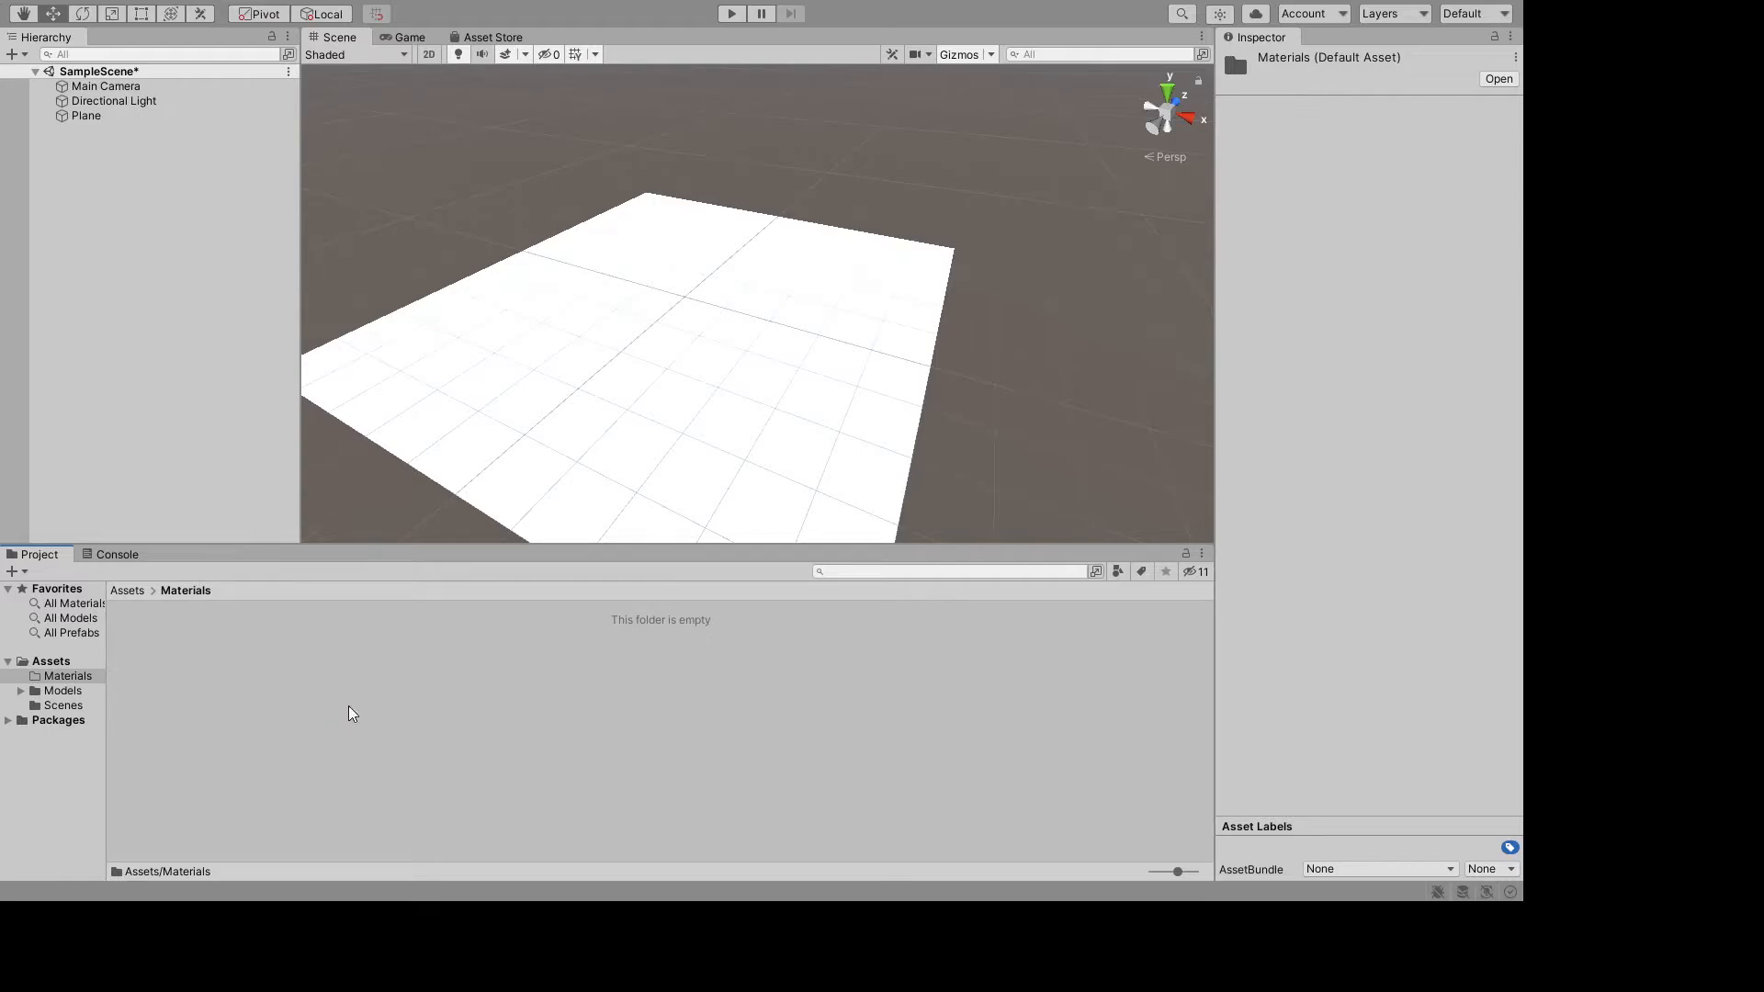
{"action": "left_click", "coordinate": [644, 509]}
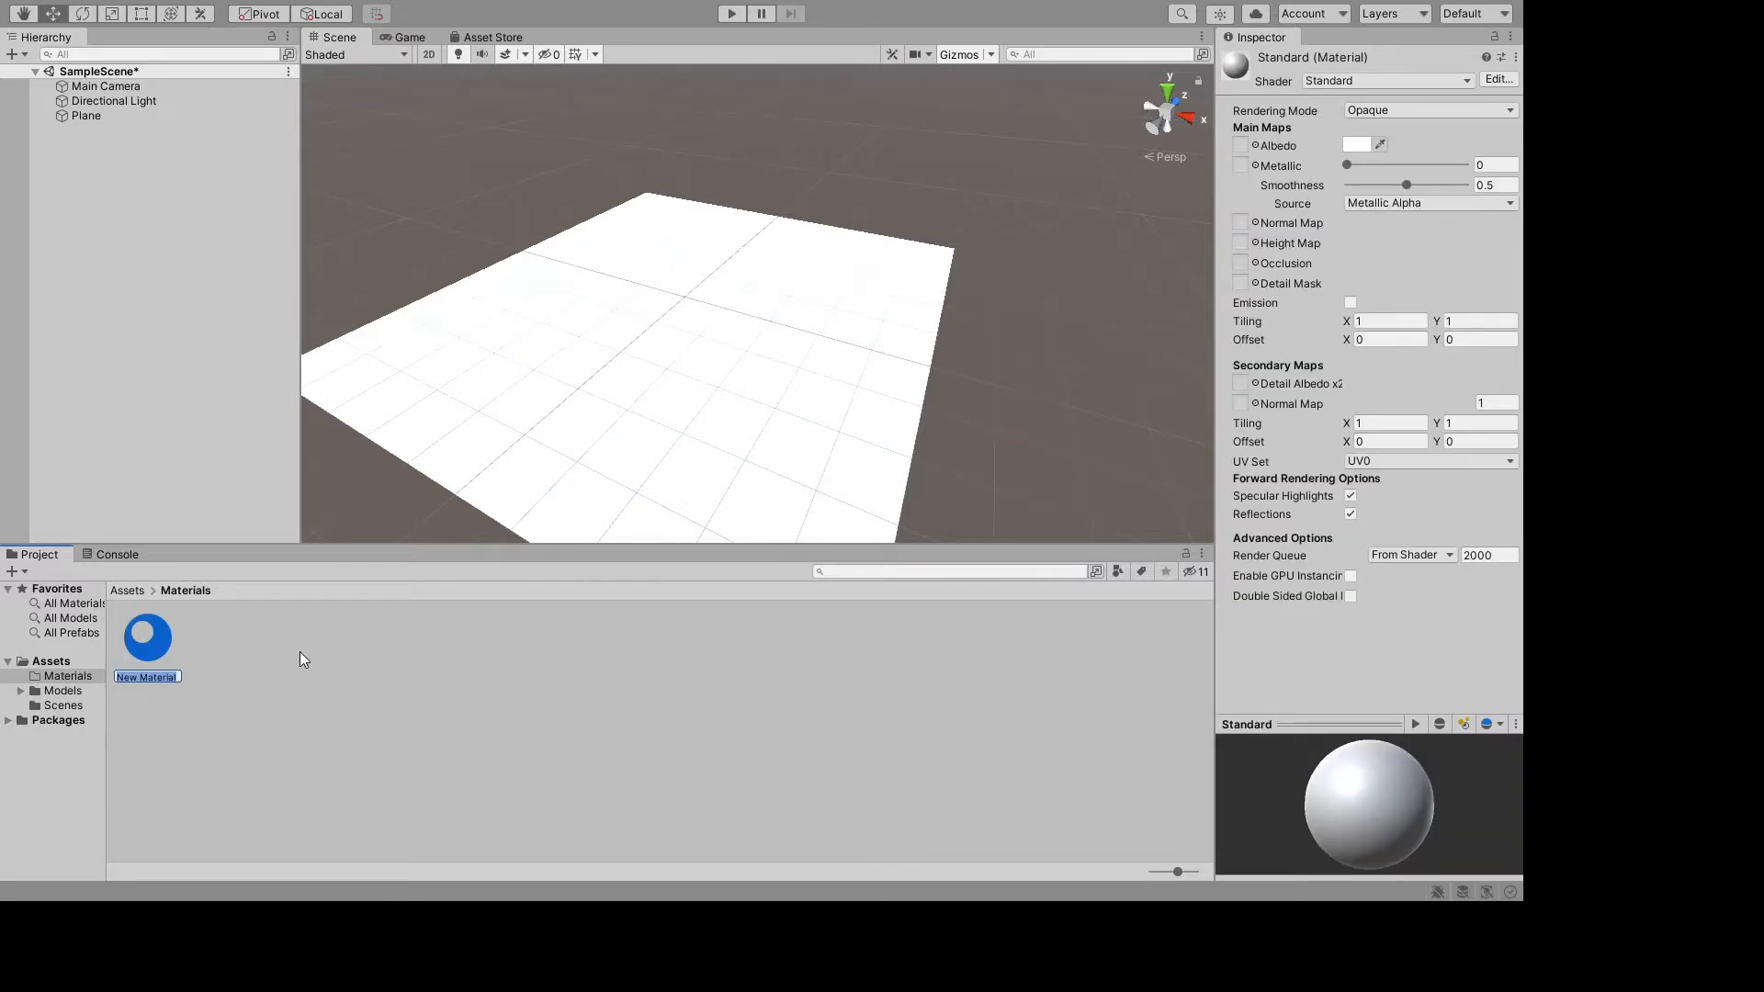
{"action": "type", "text": "Grass"}
{"action": "key", "text": "Return"}
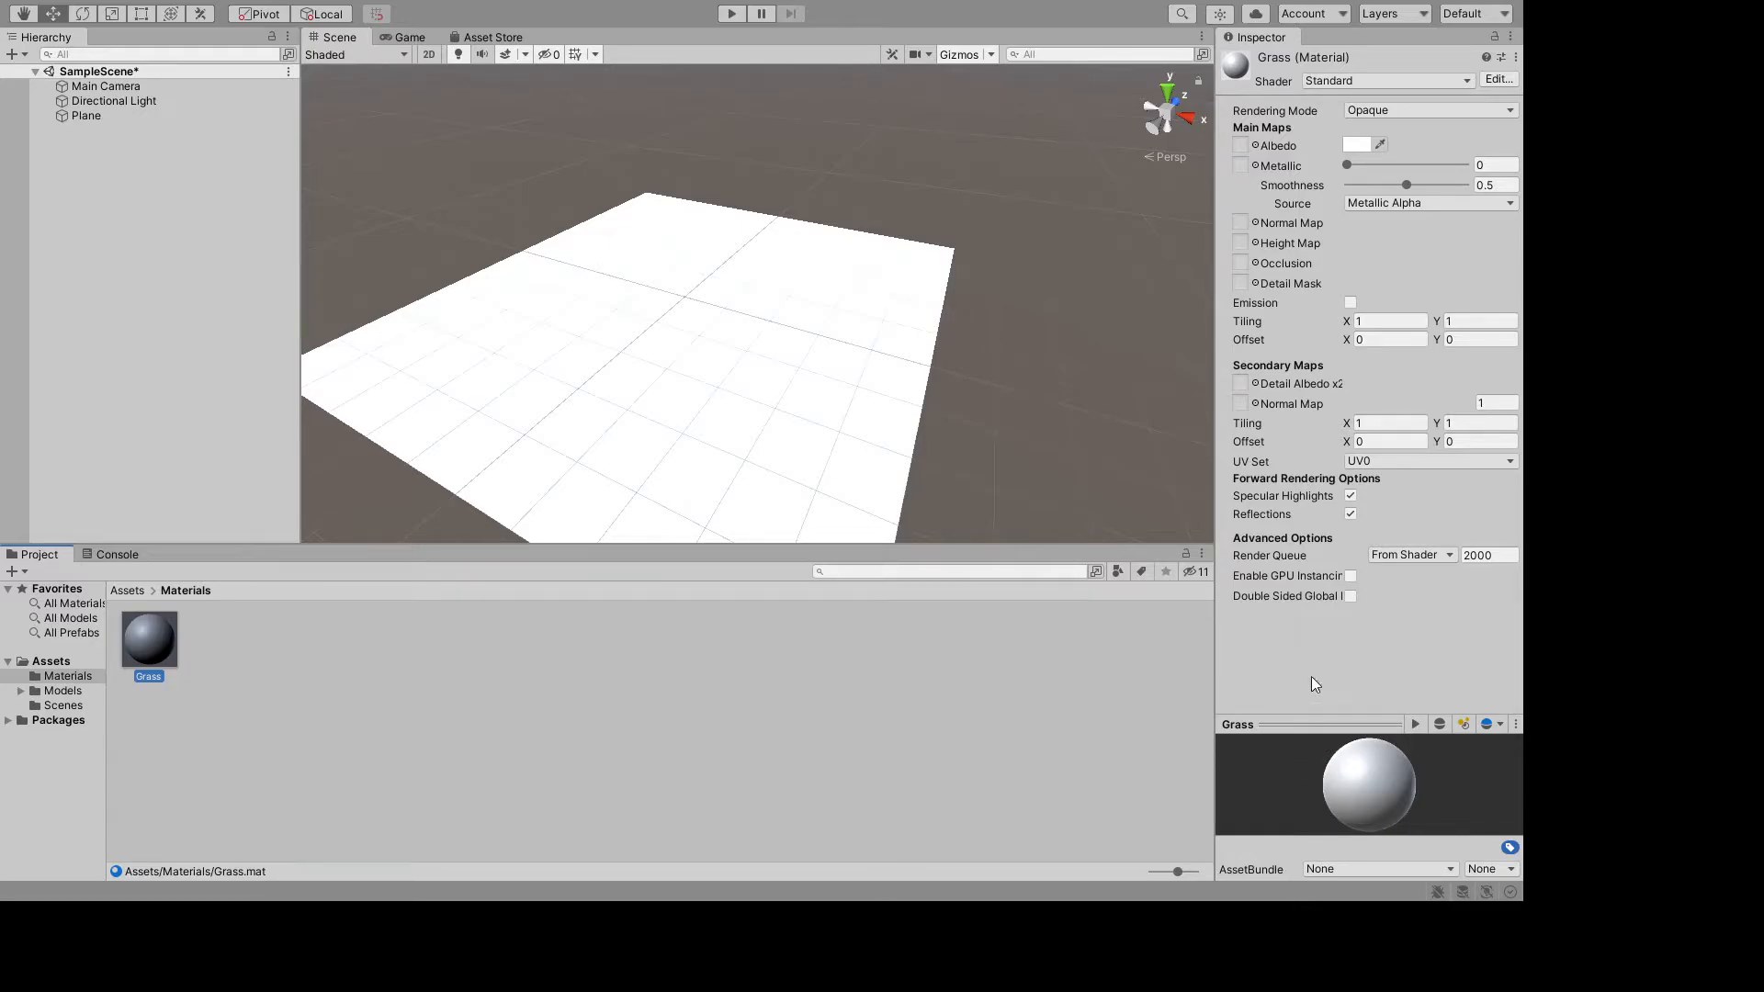
- Set the Grass material's albedo colour to a dark green and inspect its preview sphere
{"action": "left_click", "coordinate": [1359, 145]}
{"action": "left_click_drag", "start_coordinate": [1410, 211], "coordinate": [1525, 283]}
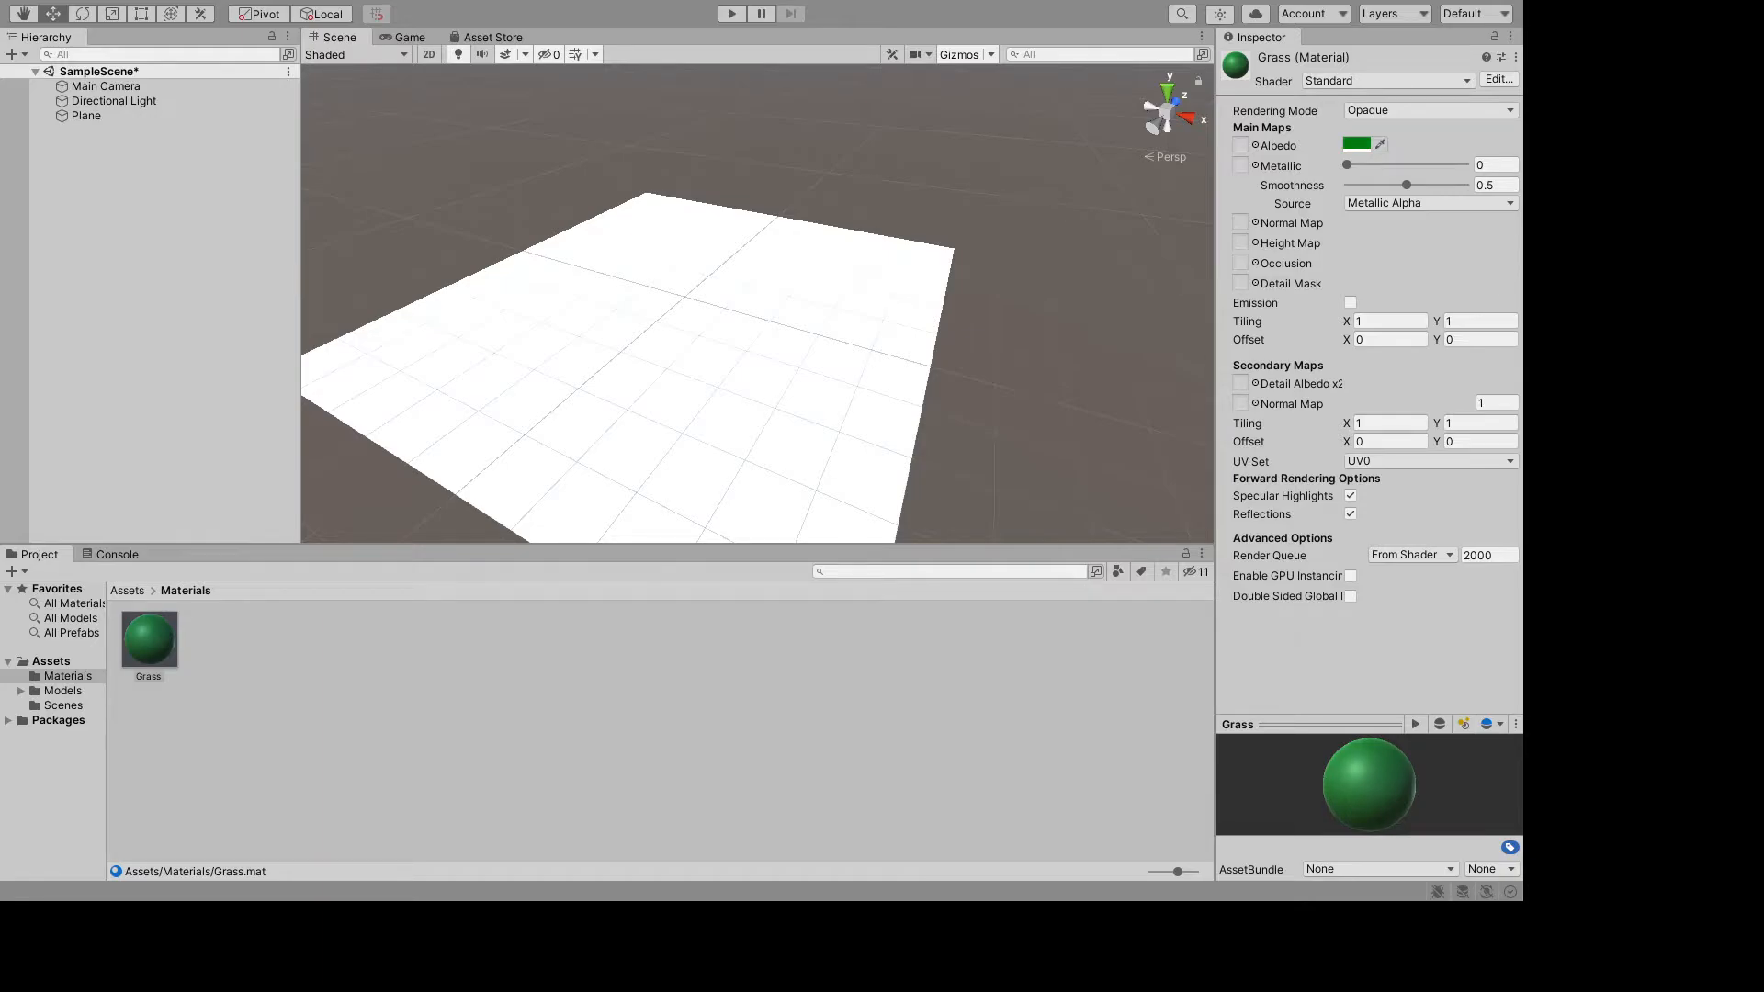
{"action": "left_click", "coordinate": [1523, 180]}
{"action": "mouse_move", "coordinate": [1359, 790]}
{"action": "left_mouse_down"}
{"action": "mouse_move", "coordinate": [1497, 762]}
{"action": "mouse_move", "coordinate": [1416, 842]}
{"action": "mouse_move", "coordinate": [1436, 798]}
{"action": "mouse_move", "coordinate": [1380, 764]}
{"action": "left_mouse_up"}
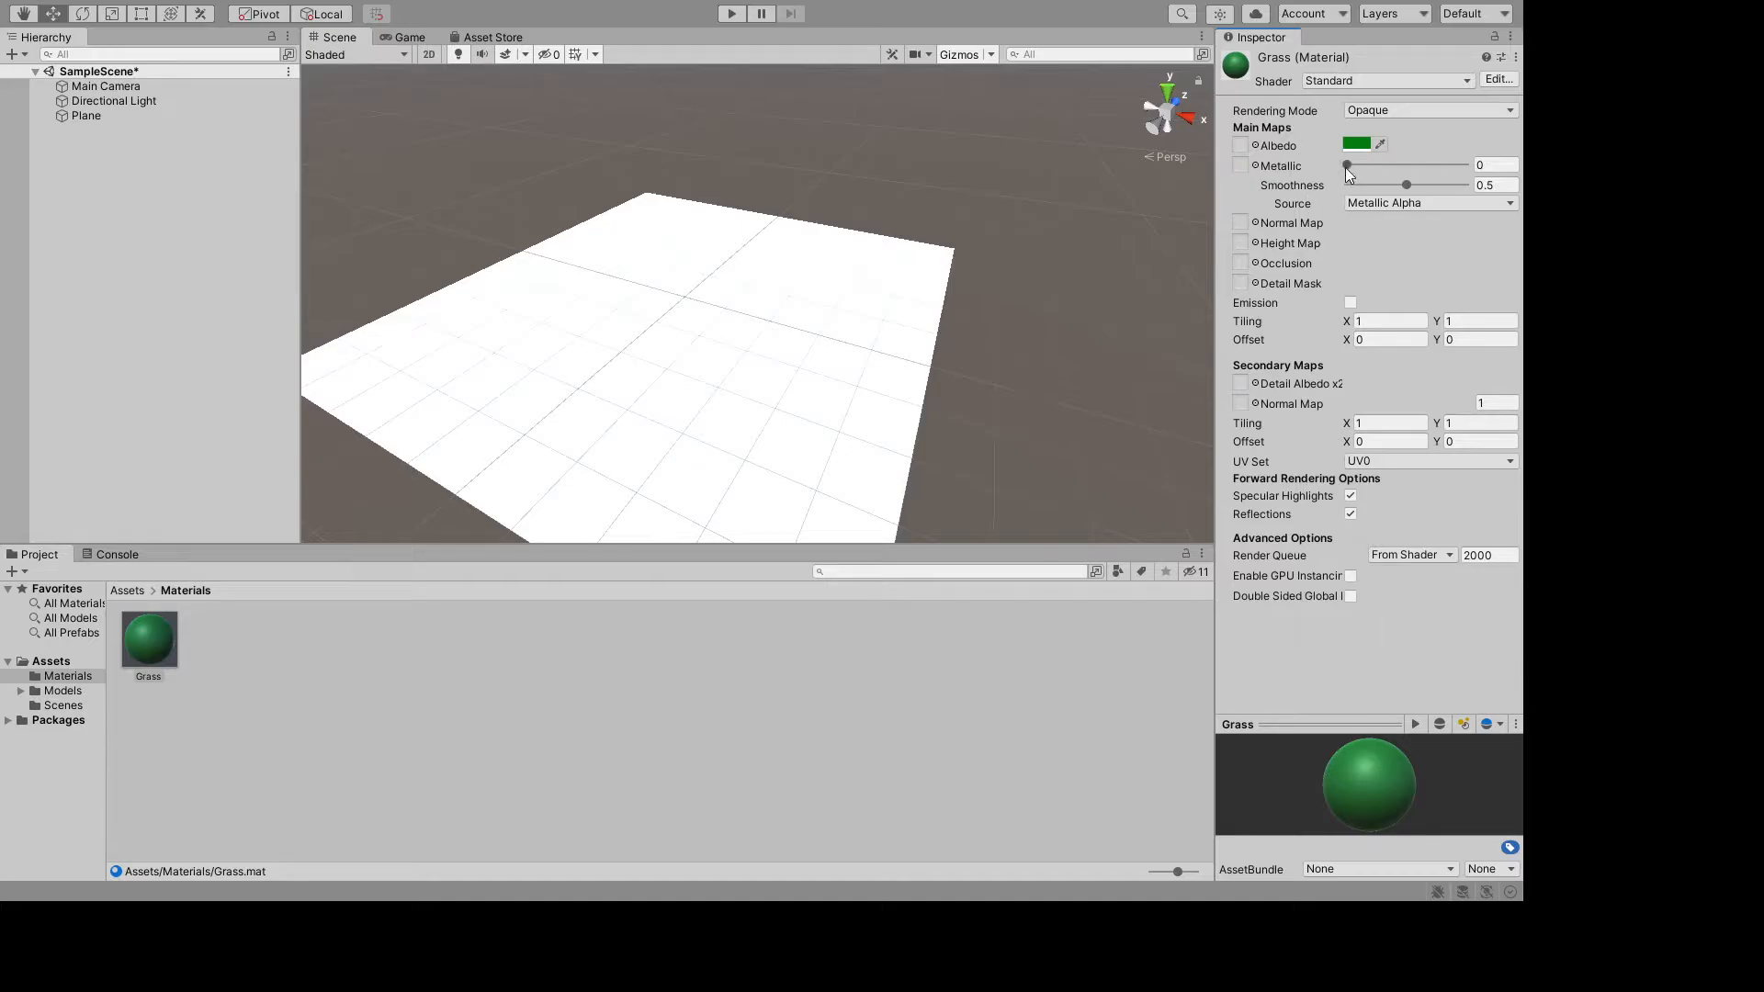
- Try different Metallic and Smoothness values on the Grass material, settling on Metallic 0.172 and Smoothness 0.253
{"action": "left_click_drag", "start_coordinate": [1346, 165], "coordinate": [1470, 165]}
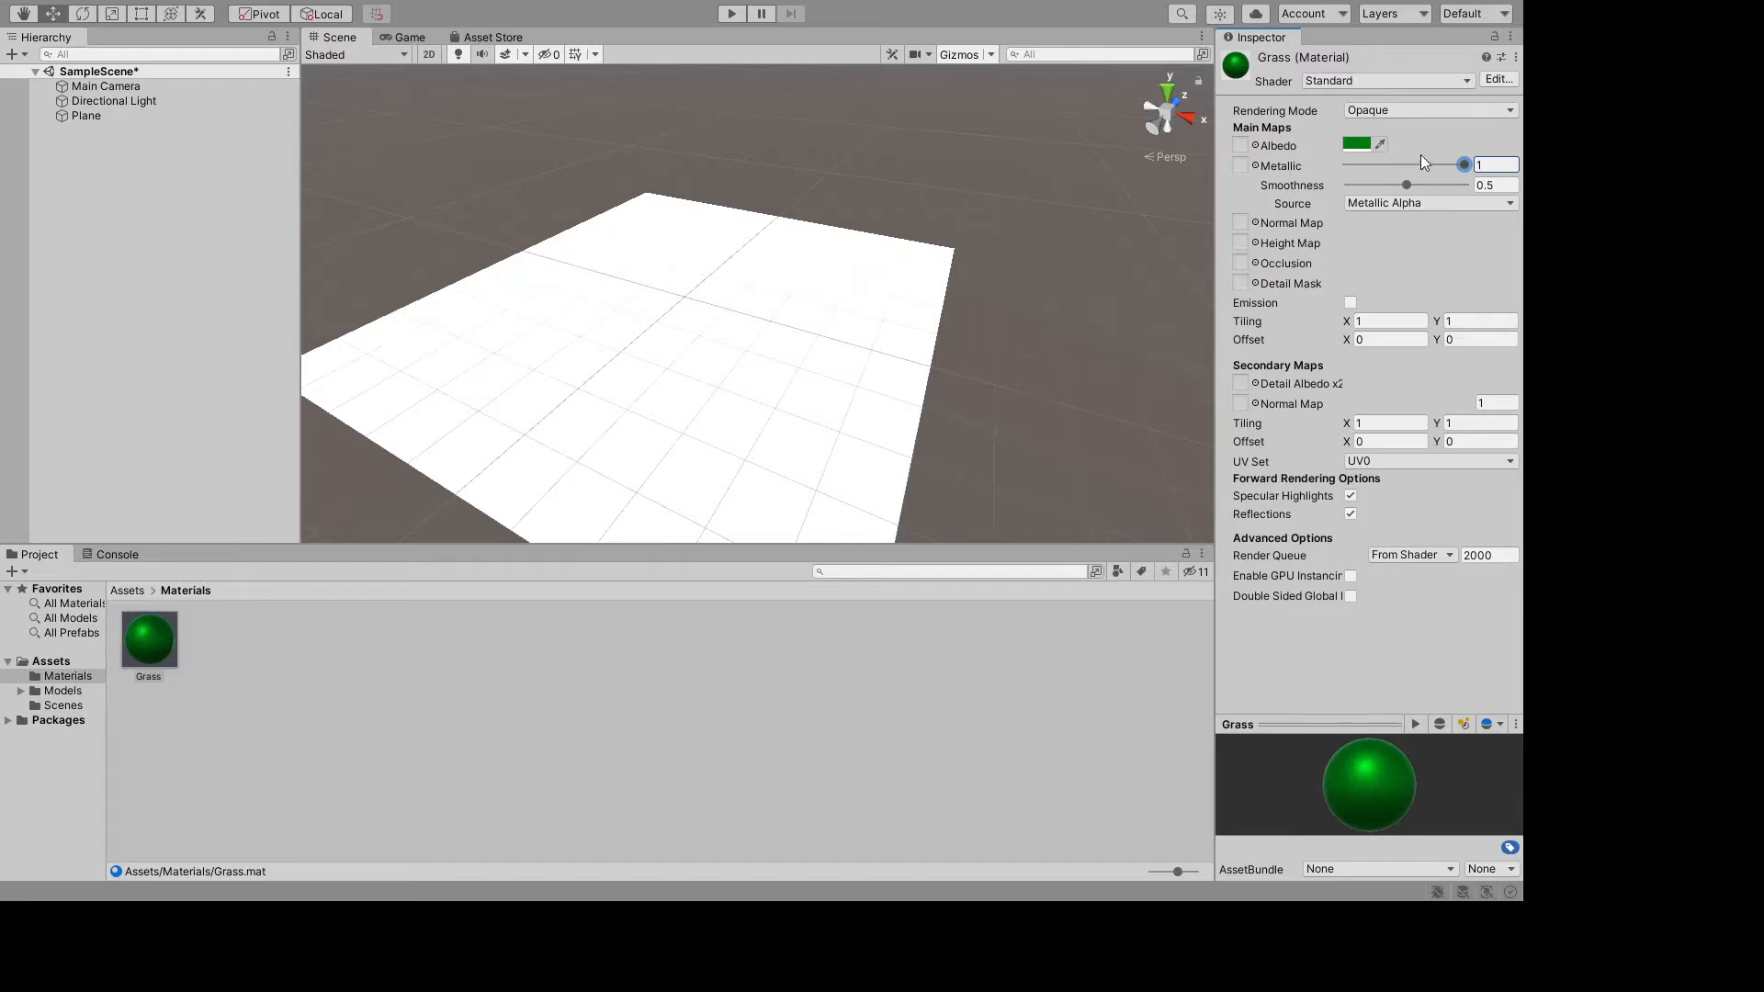
{"action": "left_click_drag", "start_coordinate": [1464, 162], "coordinate": [1303, 168]}
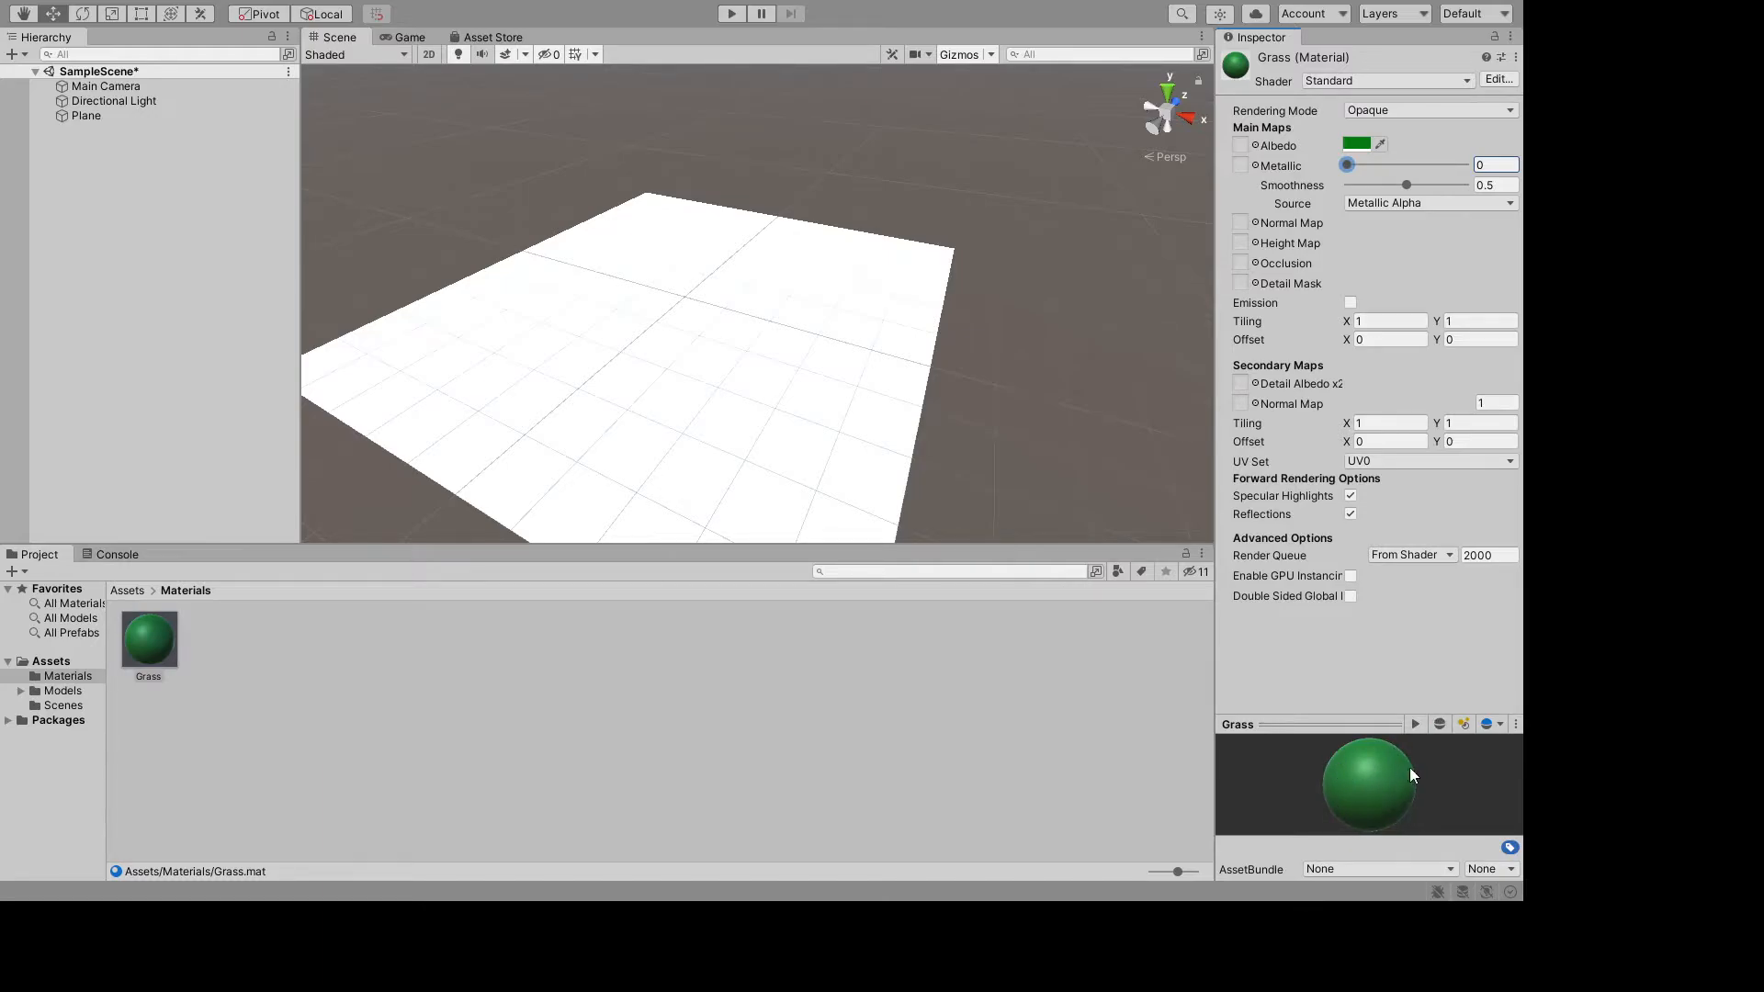
{"action": "left_click_drag", "start_coordinate": [1357, 167], "coordinate": [1418, 168]}
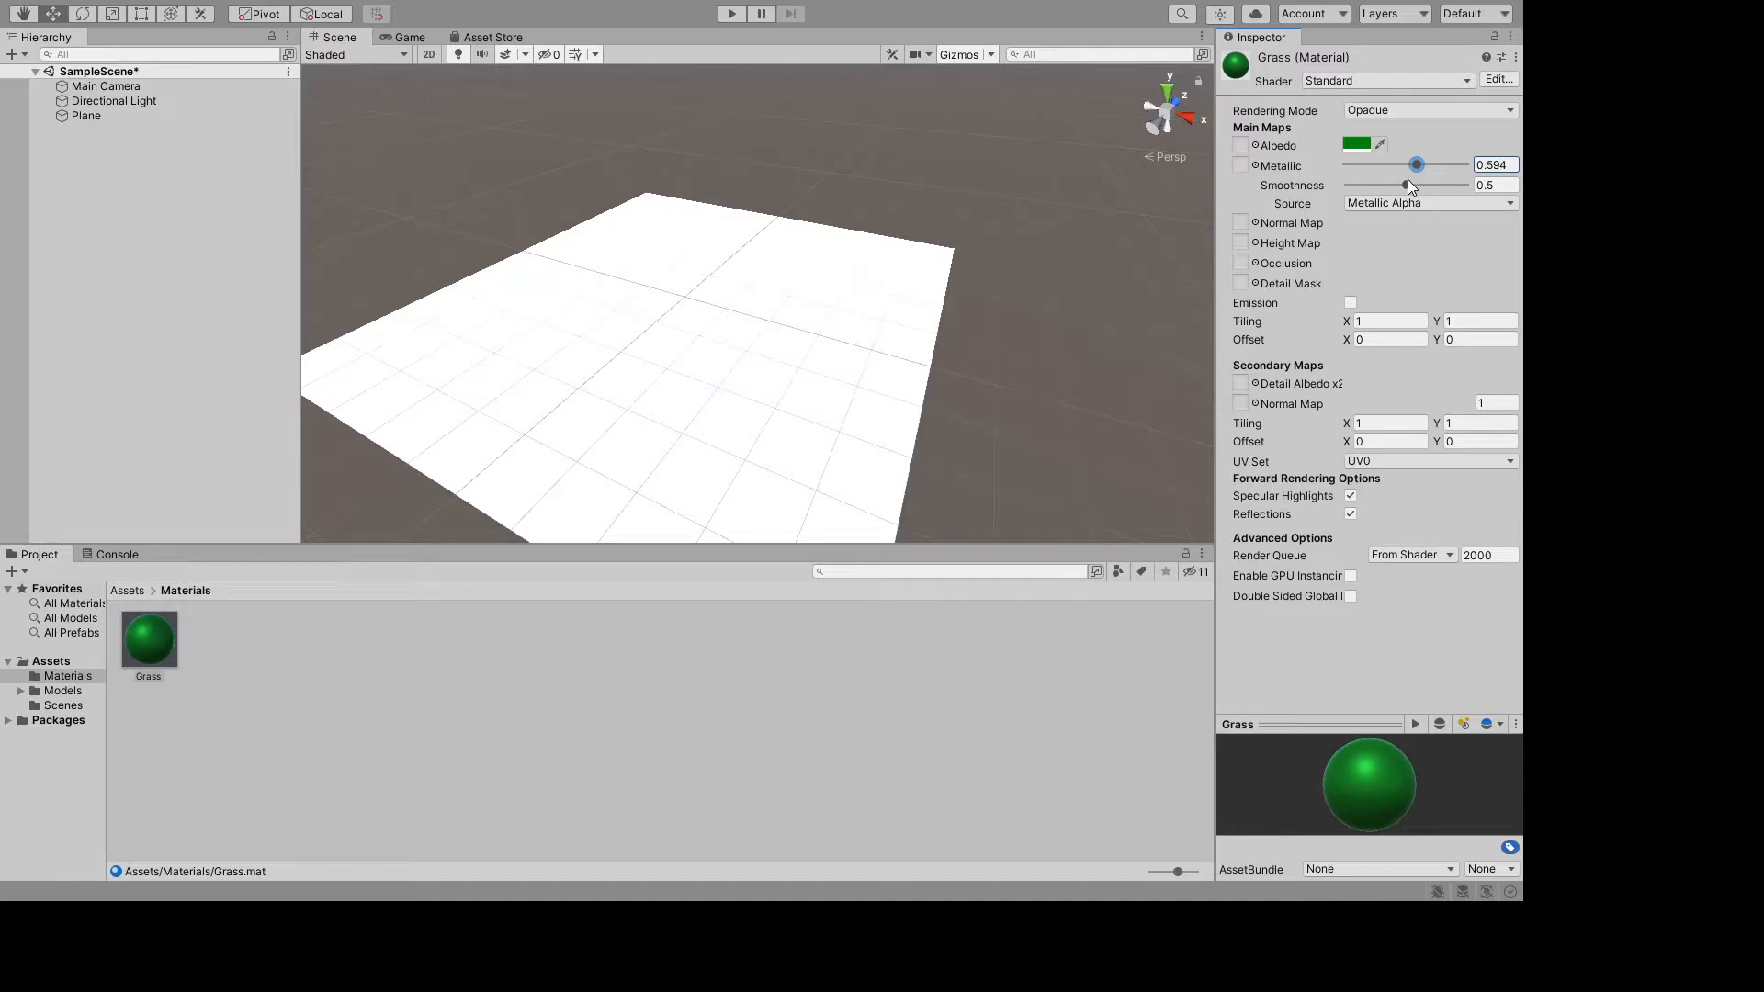
{"action": "left_click_drag", "start_coordinate": [1403, 182], "coordinate": [1355, 164]}
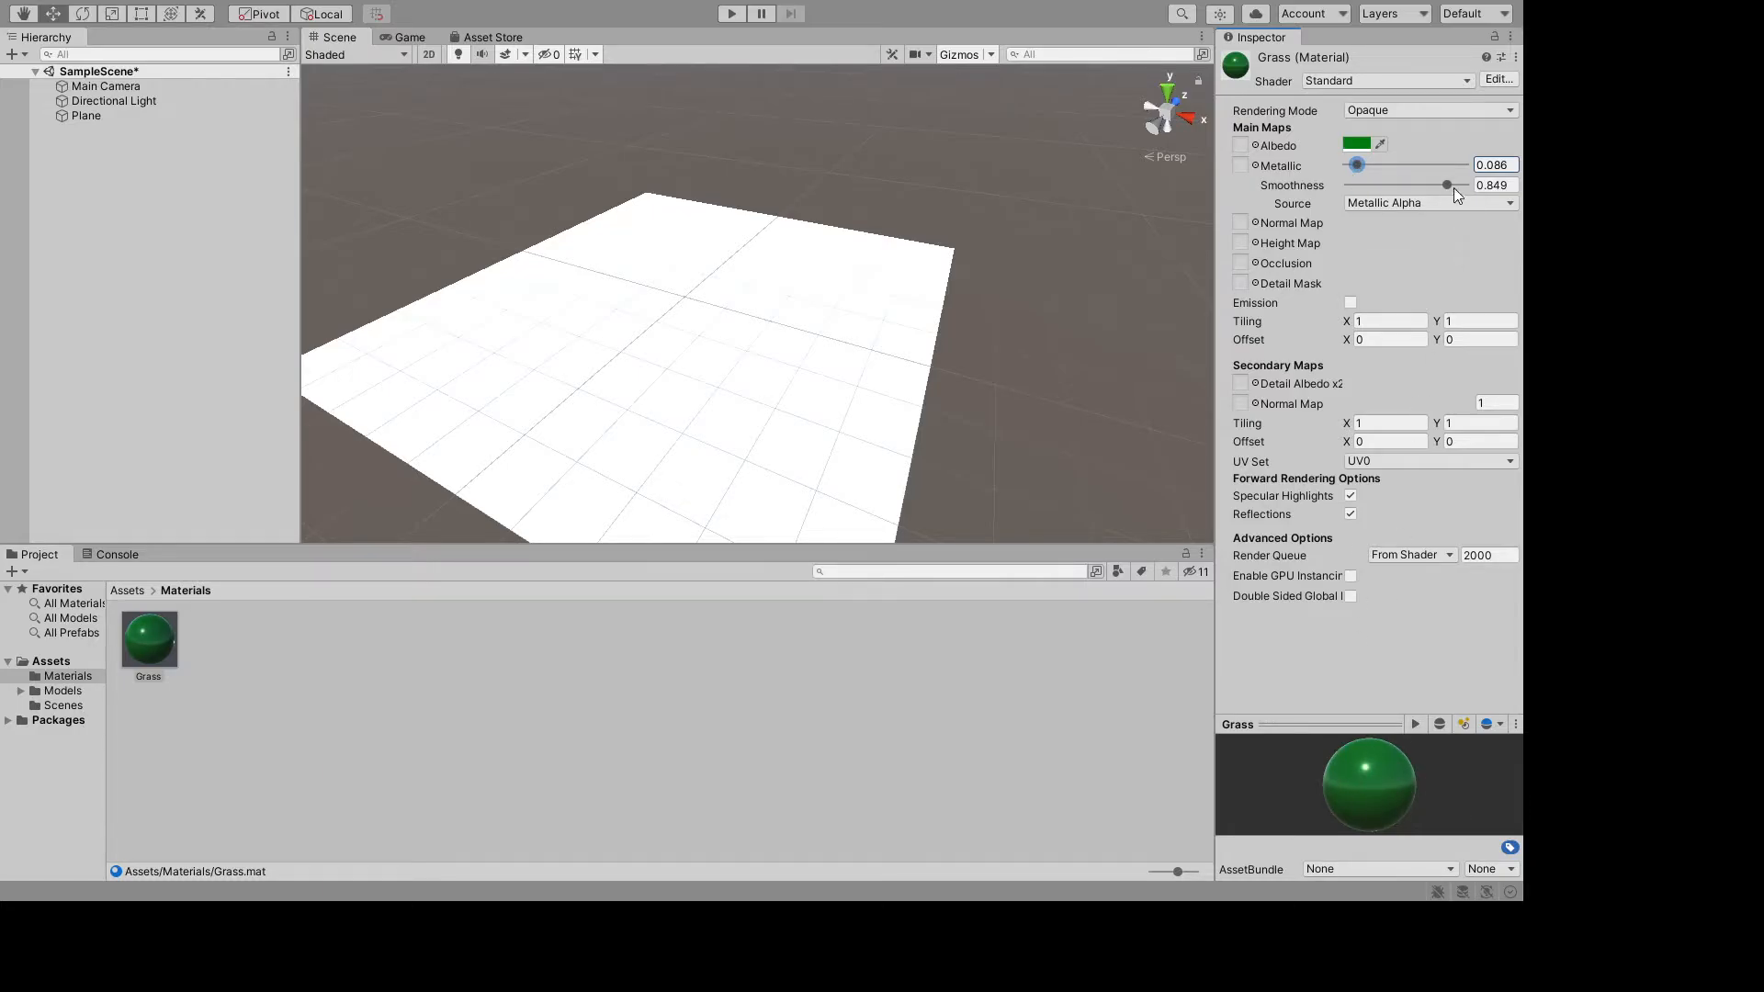
{"action": "left_click_drag", "start_coordinate": [1441, 182], "coordinate": [1354, 188]}
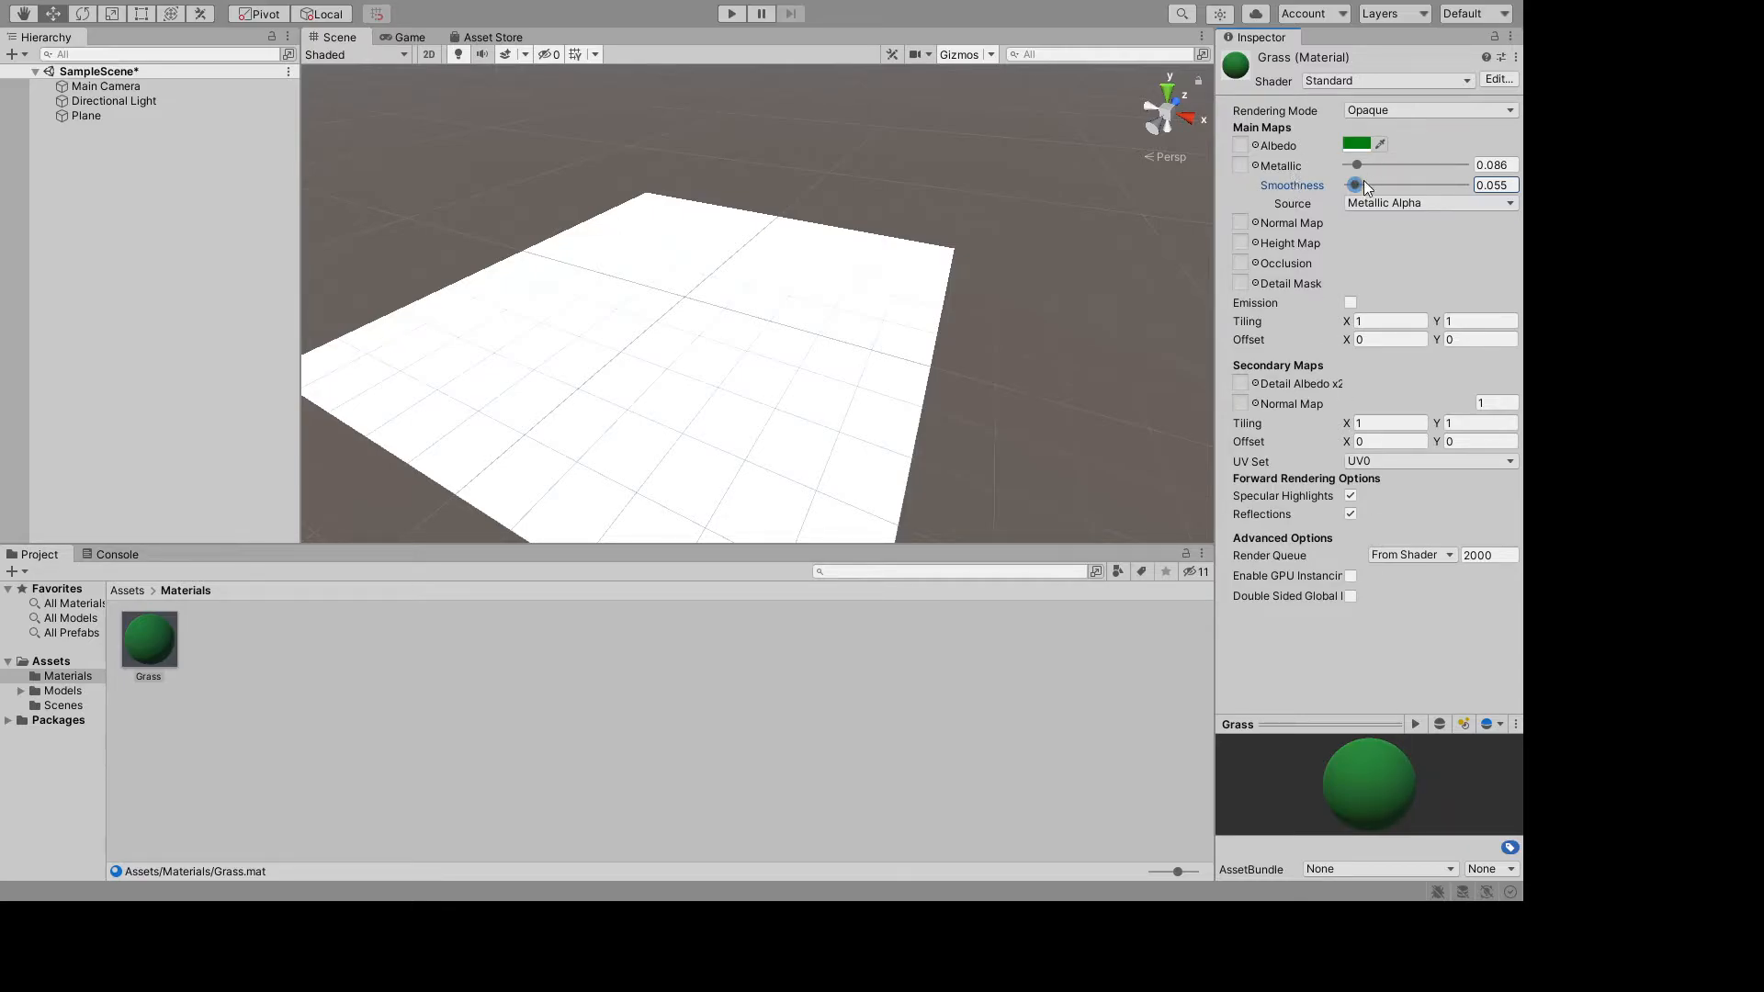
{"action": "mouse_move", "coordinate": [1364, 181]}
{"action": "left_mouse_down"}
{"action": "mouse_move", "coordinate": [1382, 188]}
{"action": "mouse_move", "coordinate": [1371, 161]}
{"action": "left_mouse_up"}
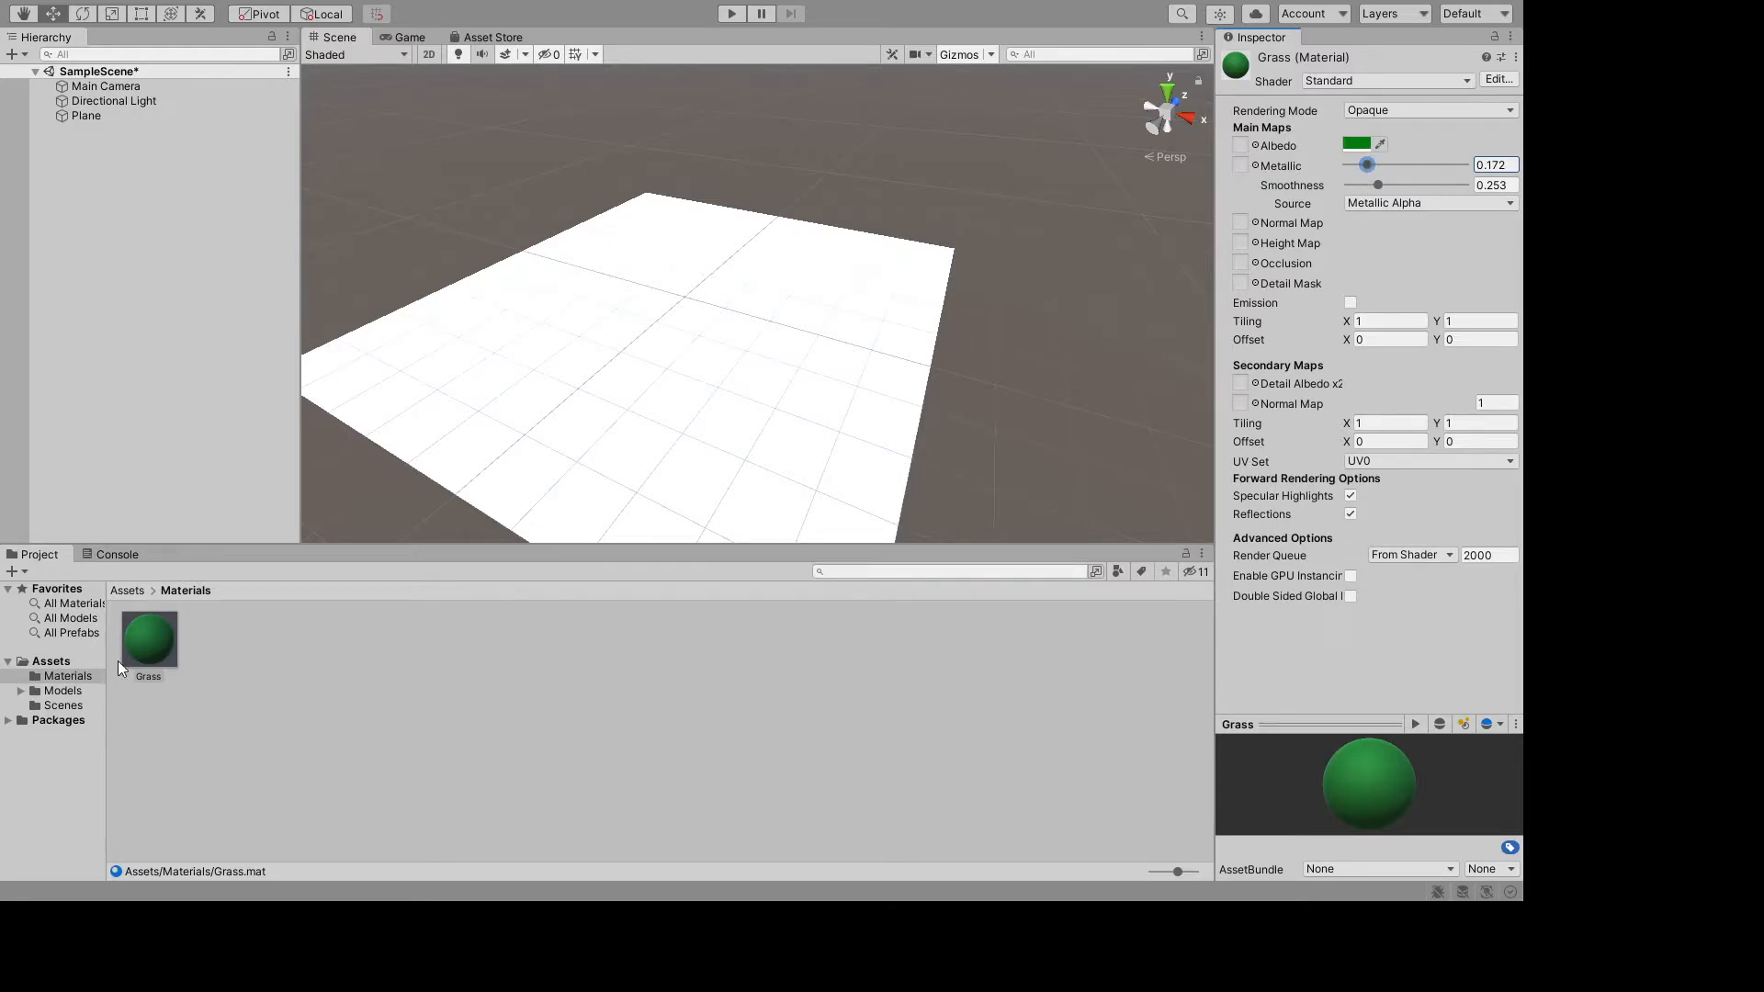
- Apply the Grass material to the plane and inspect the green ground from several angles
{"action": "left_click_drag", "start_coordinate": [156, 646], "coordinate": [623, 385]}
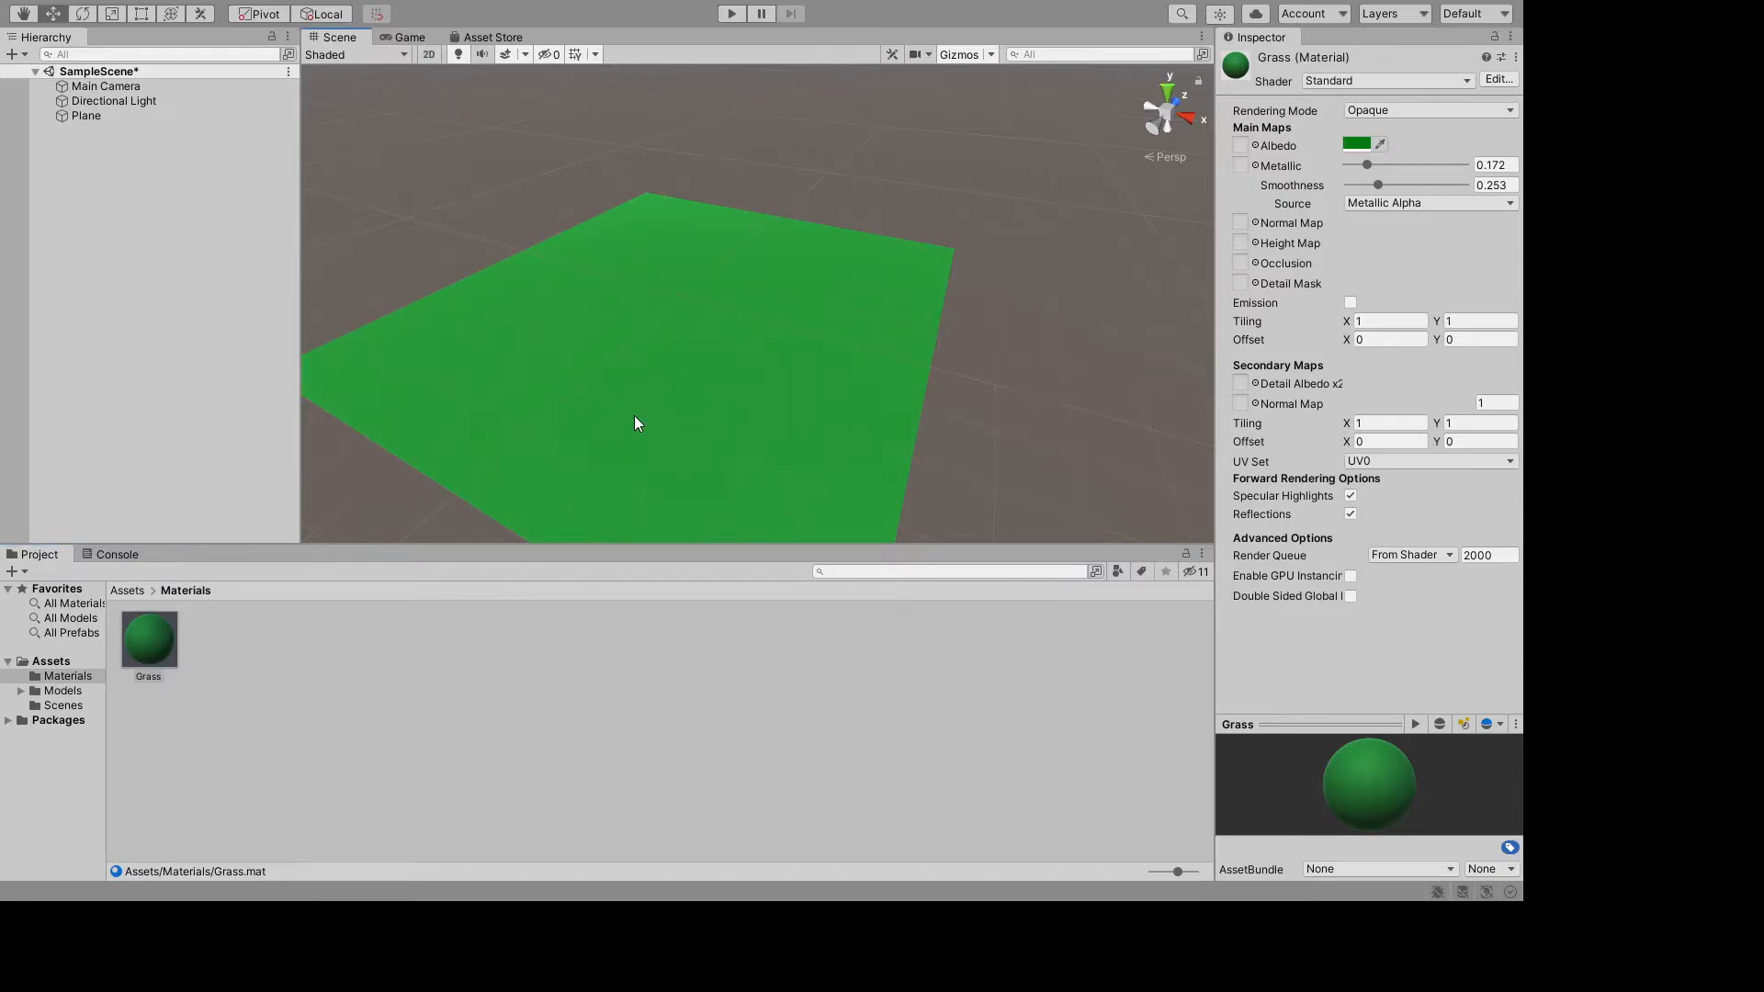
{"action": "left_click_drag", "start_coordinate": [780, 448], "coordinate": [712, 369], "text": "alt"}
{"action": "scroll", "coordinate": [708, 370], "scroll_direction": "up", "scroll_amount": 6}
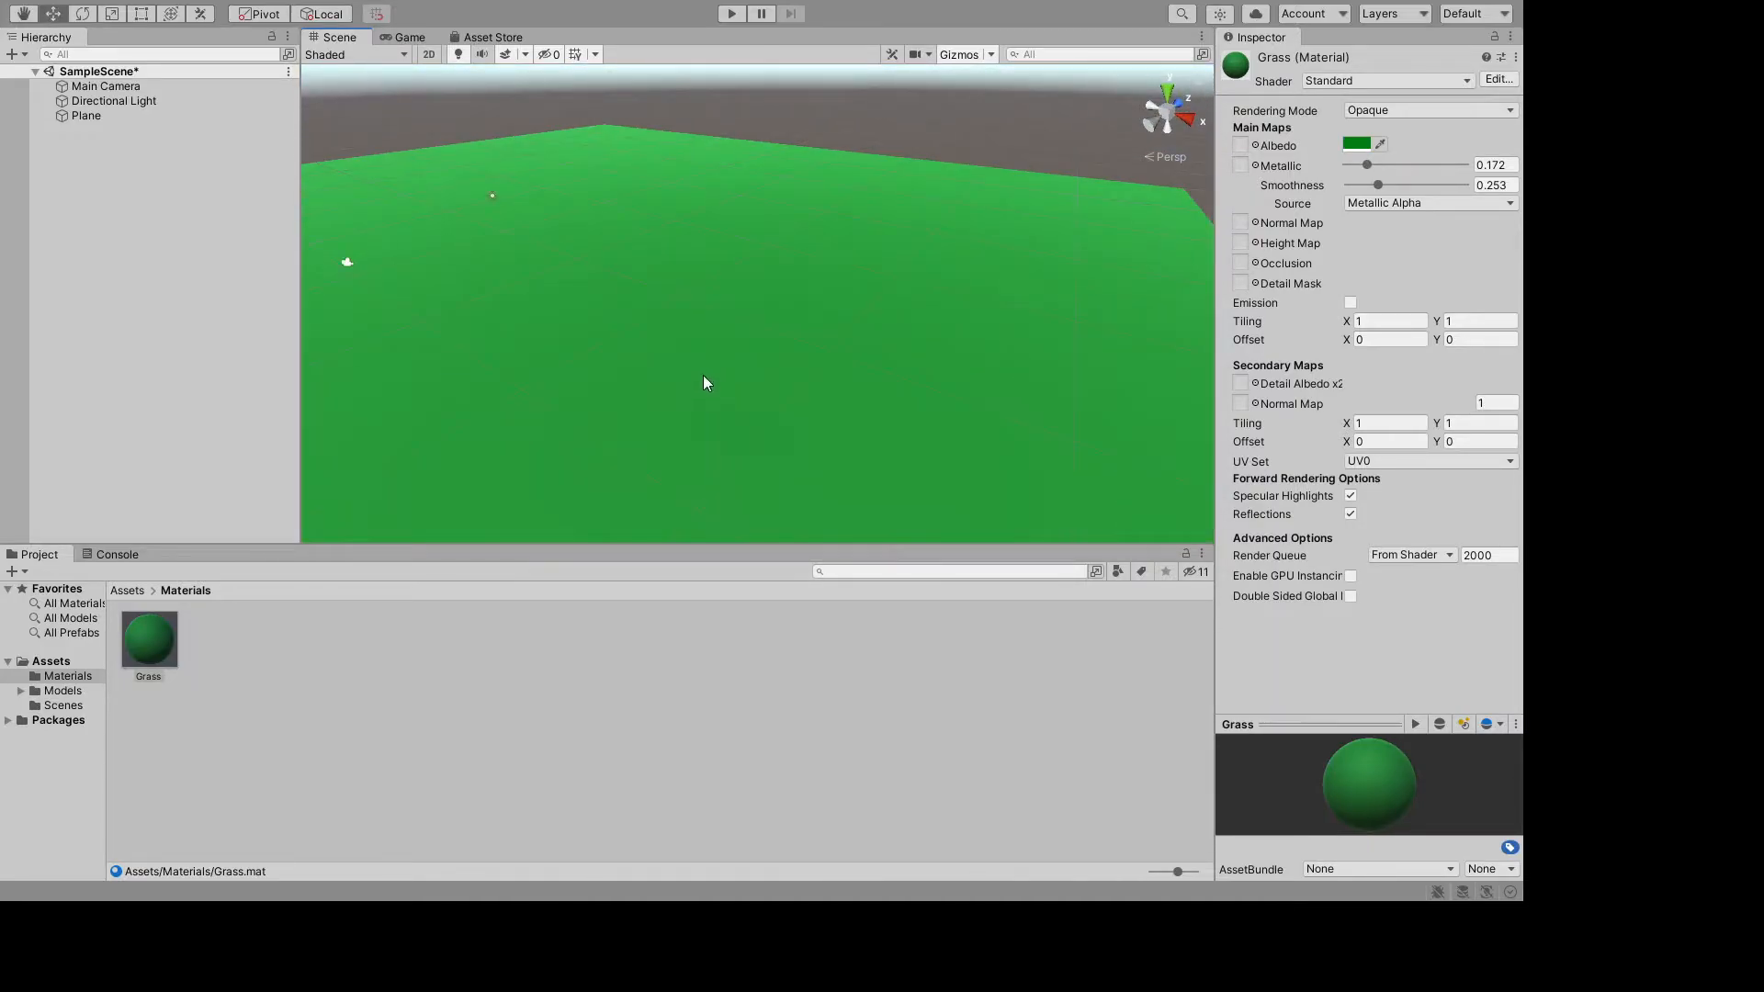
{"action": "scroll", "coordinate": [702, 373], "scroll_direction": "down", "scroll_amount": 5}
{"action": "middle_click_drag", "start_coordinate": [631, 343], "coordinate": [663, 316]}
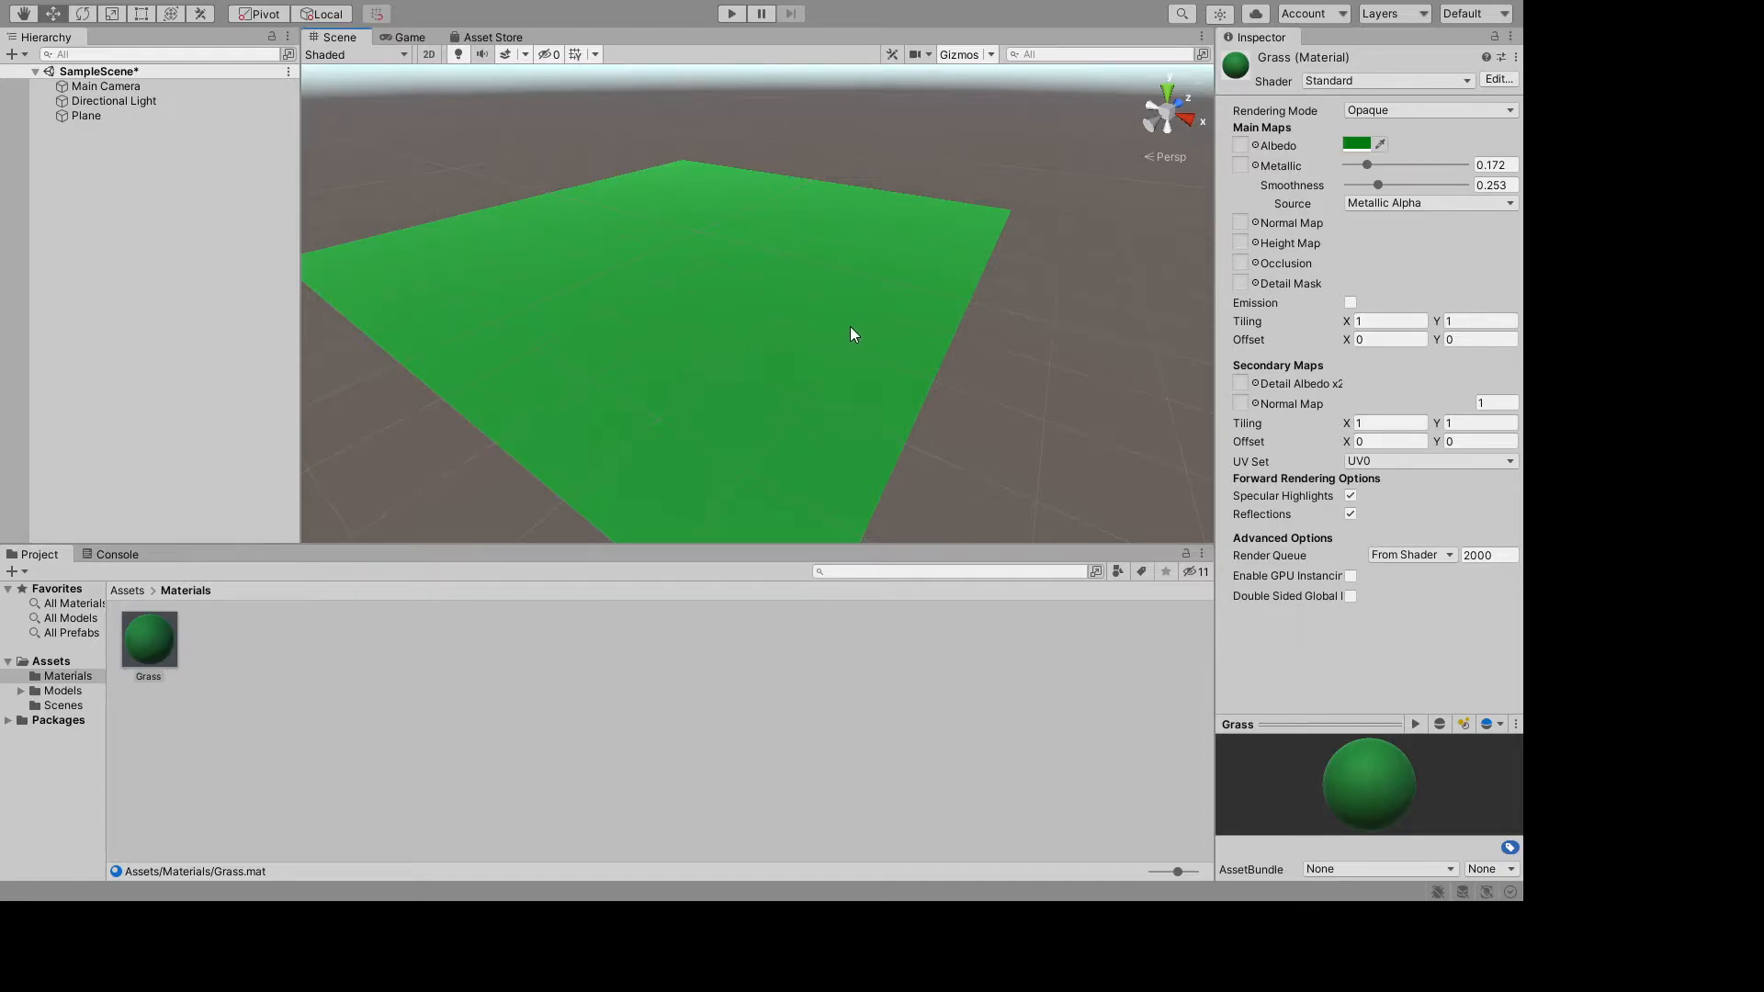
{"action": "left_click_drag", "start_coordinate": [851, 331], "coordinate": [820, 367], "text": "alt"}
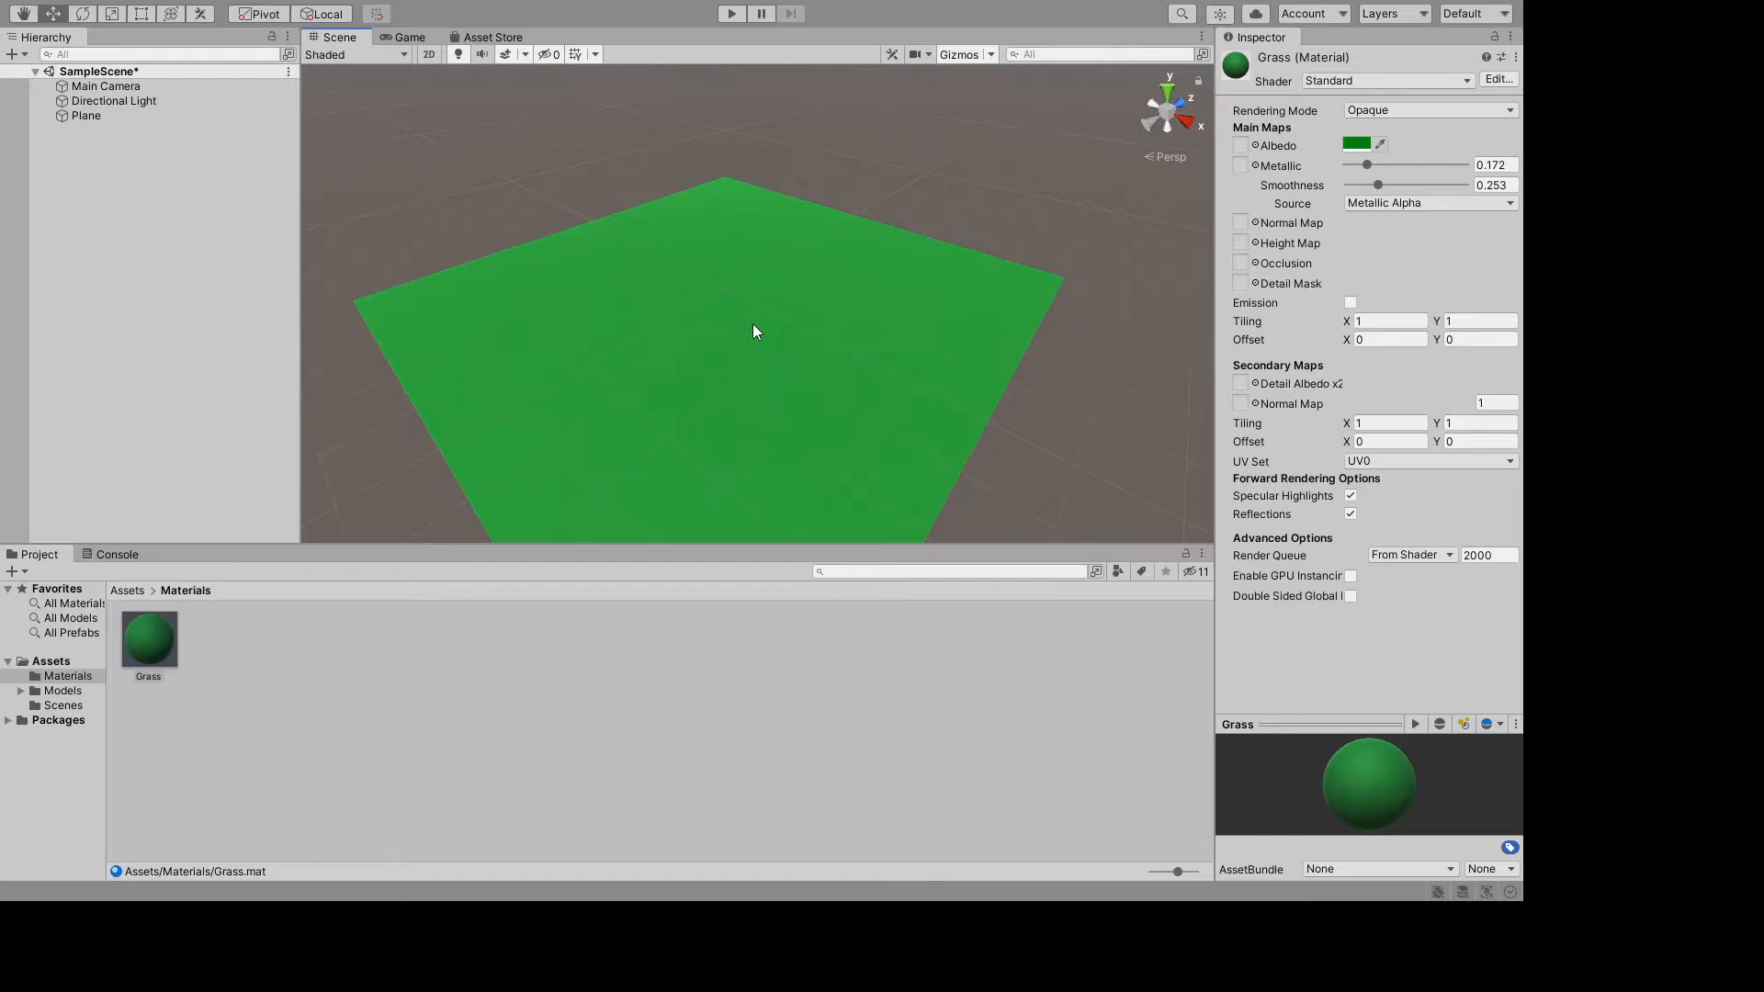
- Create an empty game object named Soldier at the scene root and frame it in the Scene view
{"action": "left_click", "coordinate": [130, 118]}
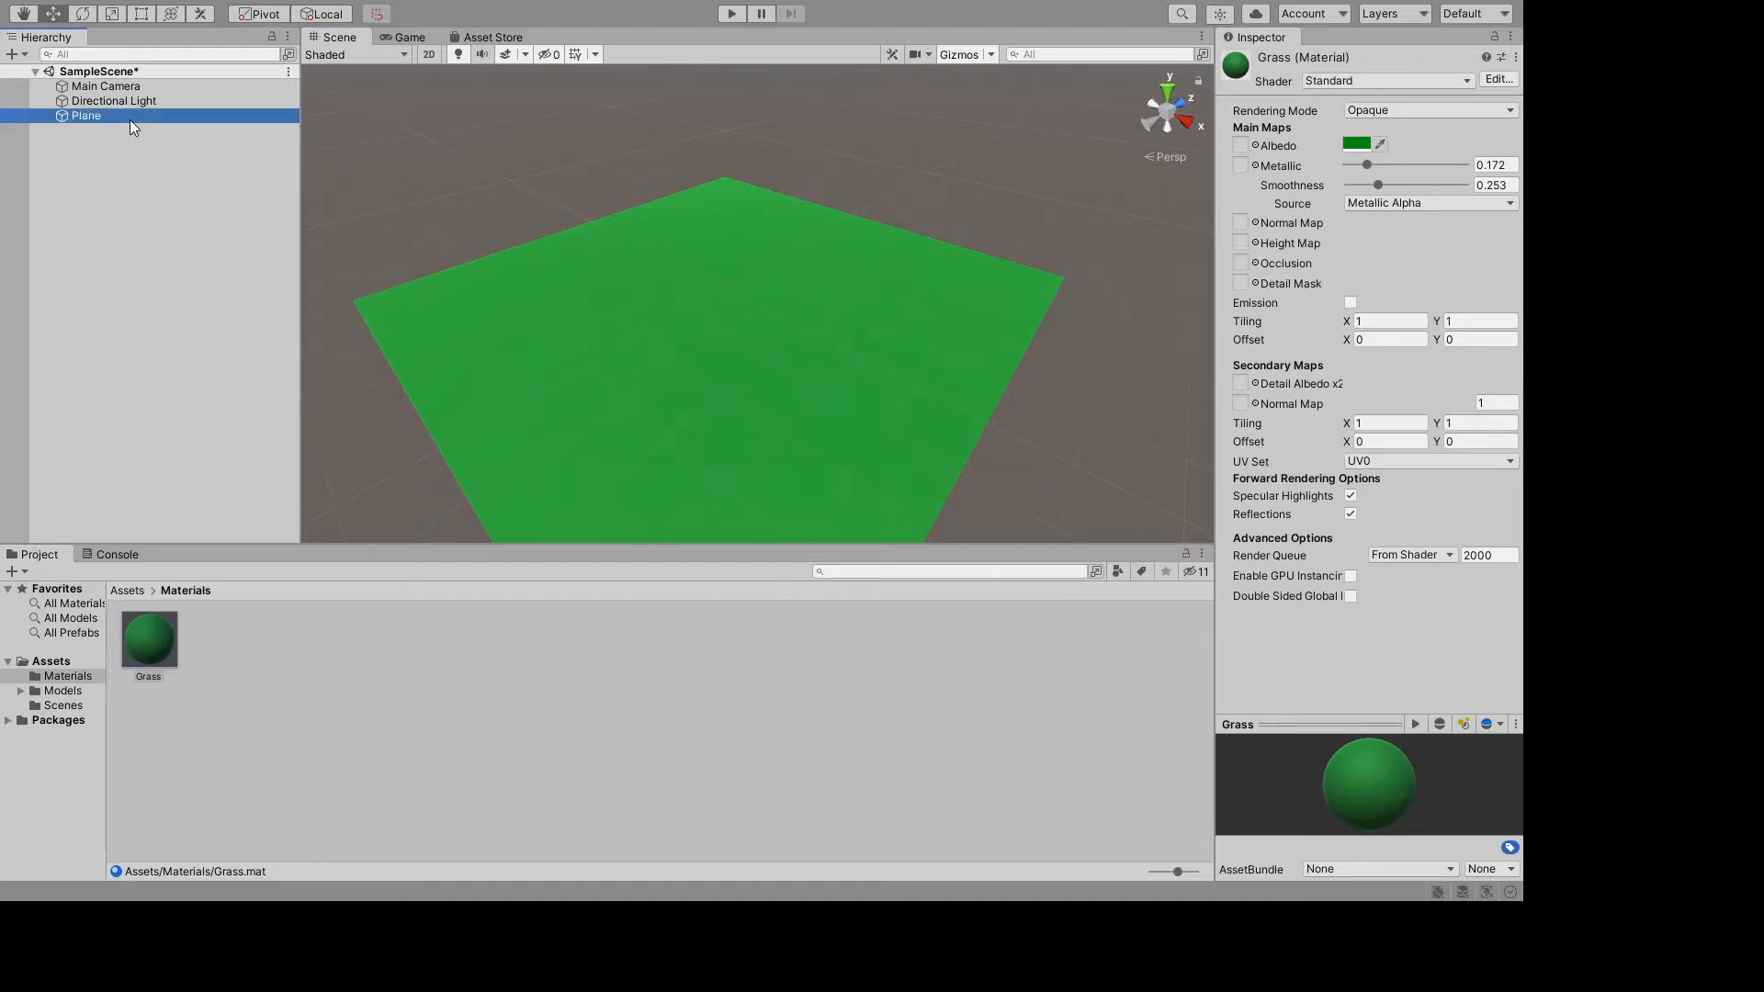
{"action": "left_click", "coordinate": [137, 180]}
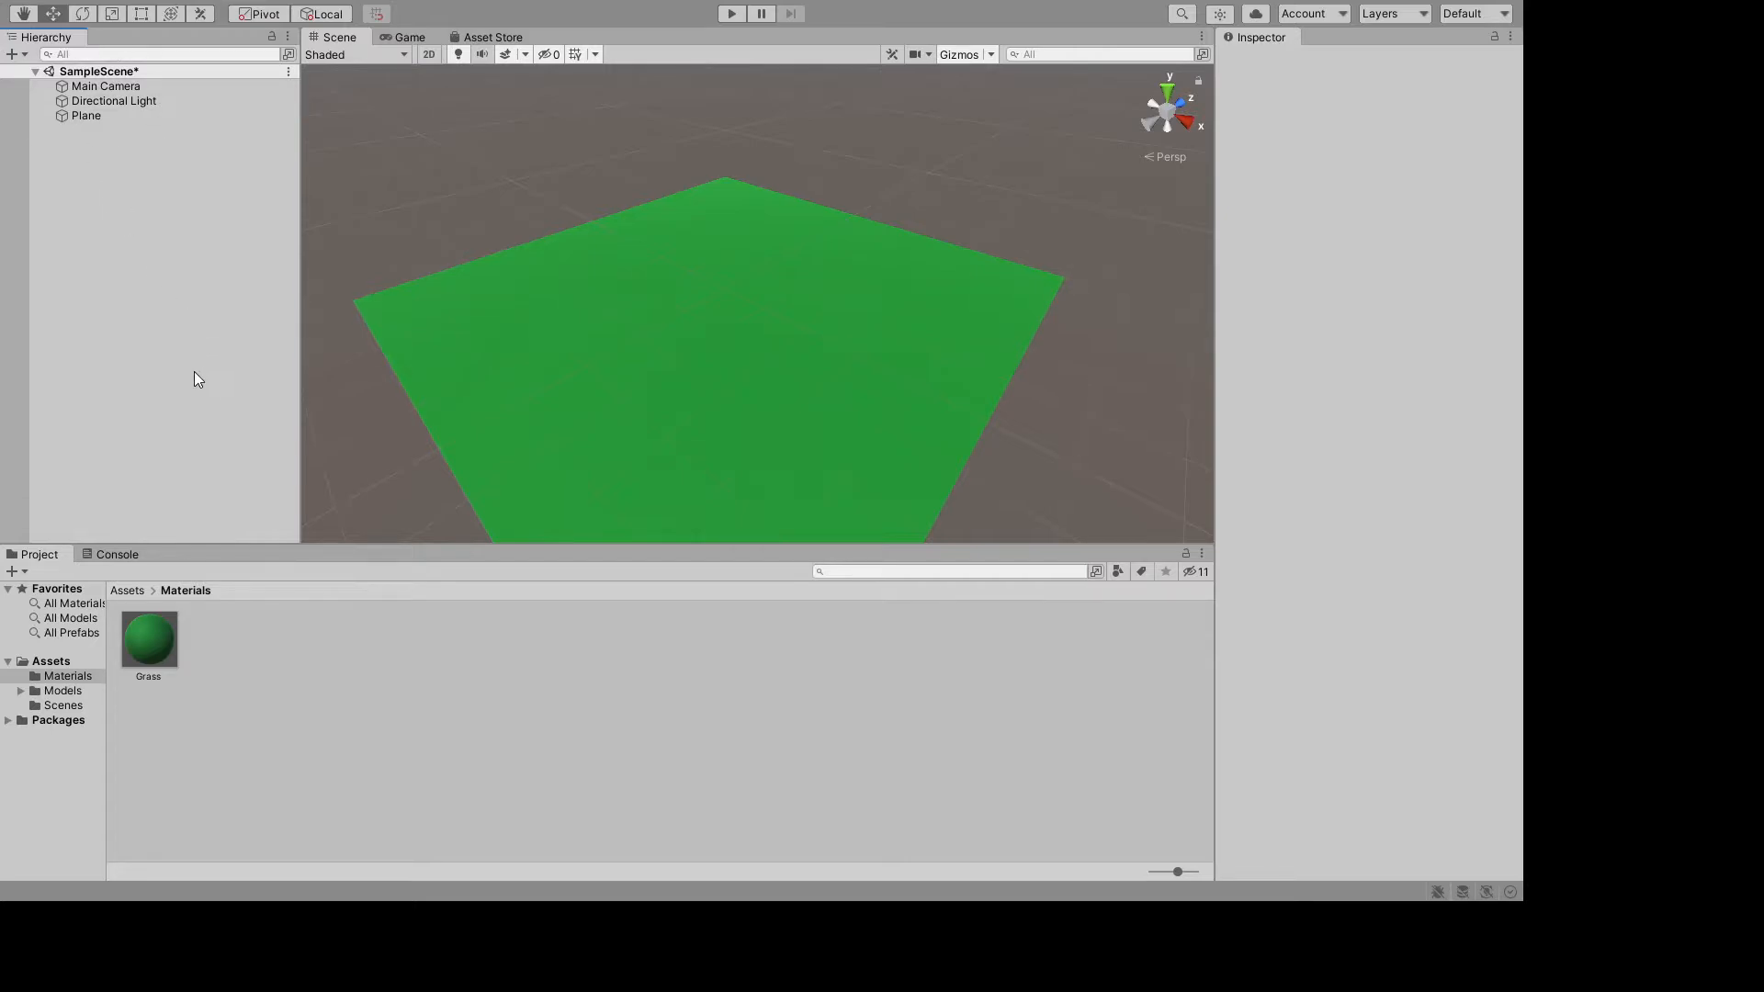
{"action": "key", "text": "ctrl+shift+n"}
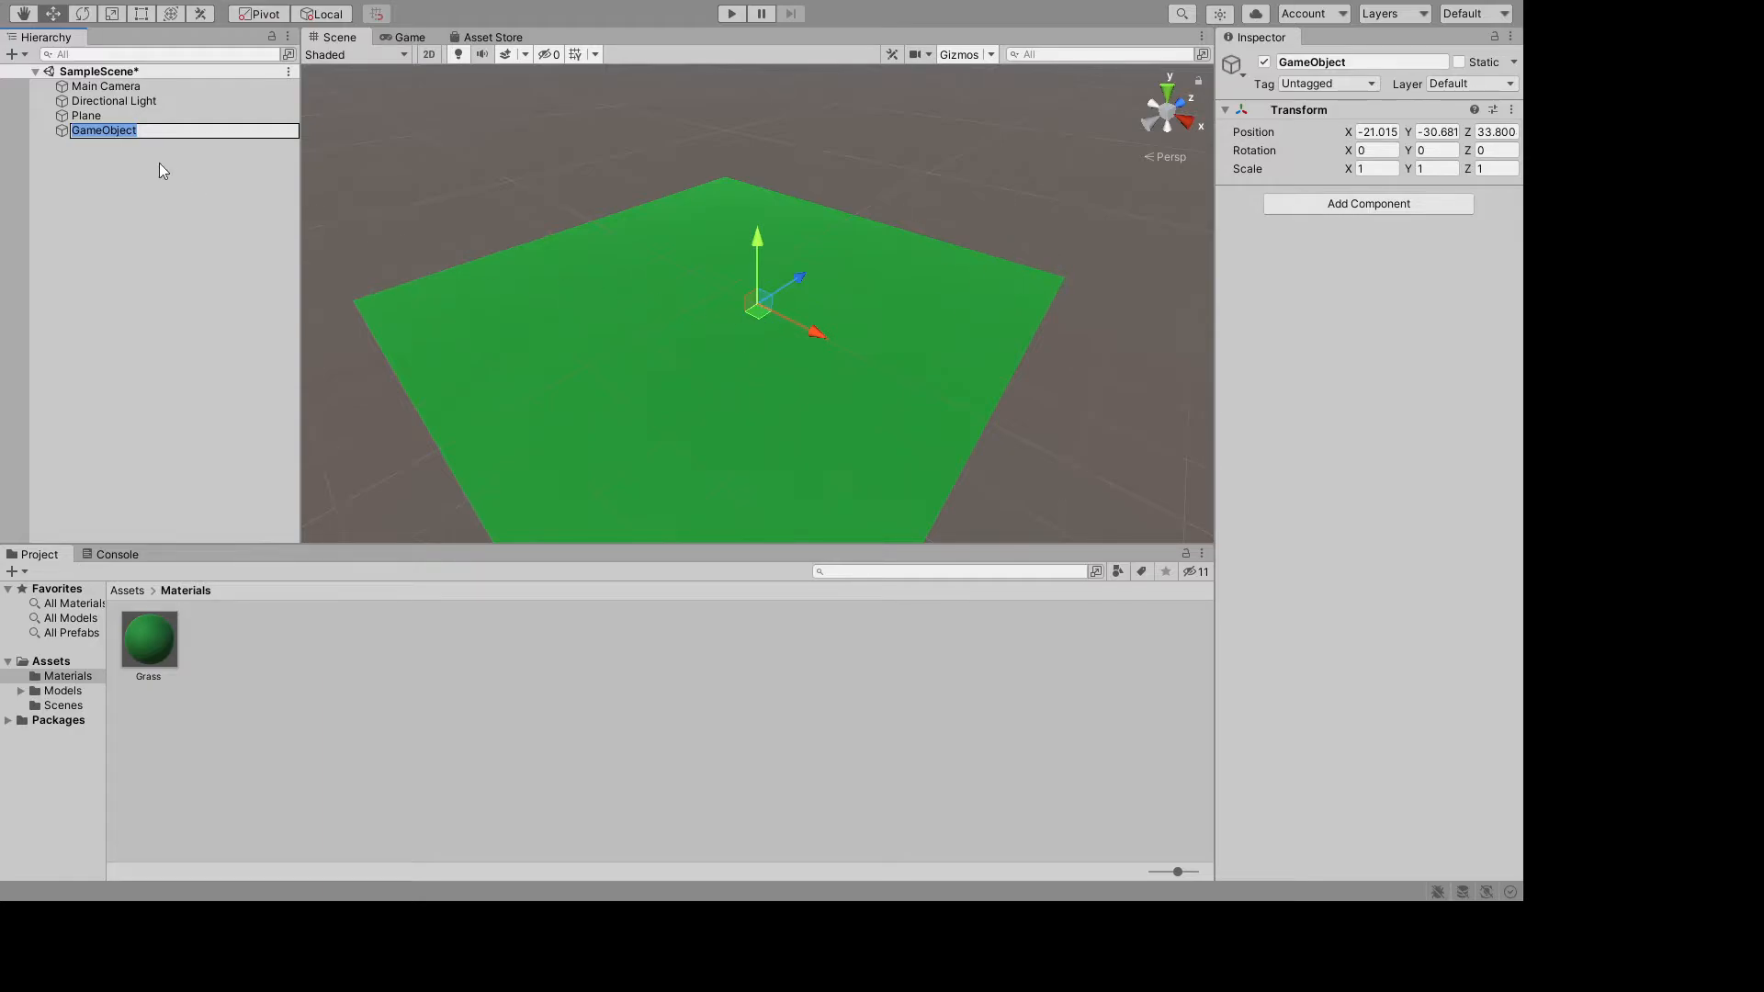
{"action": "type", "text": "Soldier"}
{"action": "key", "text": "Return"}
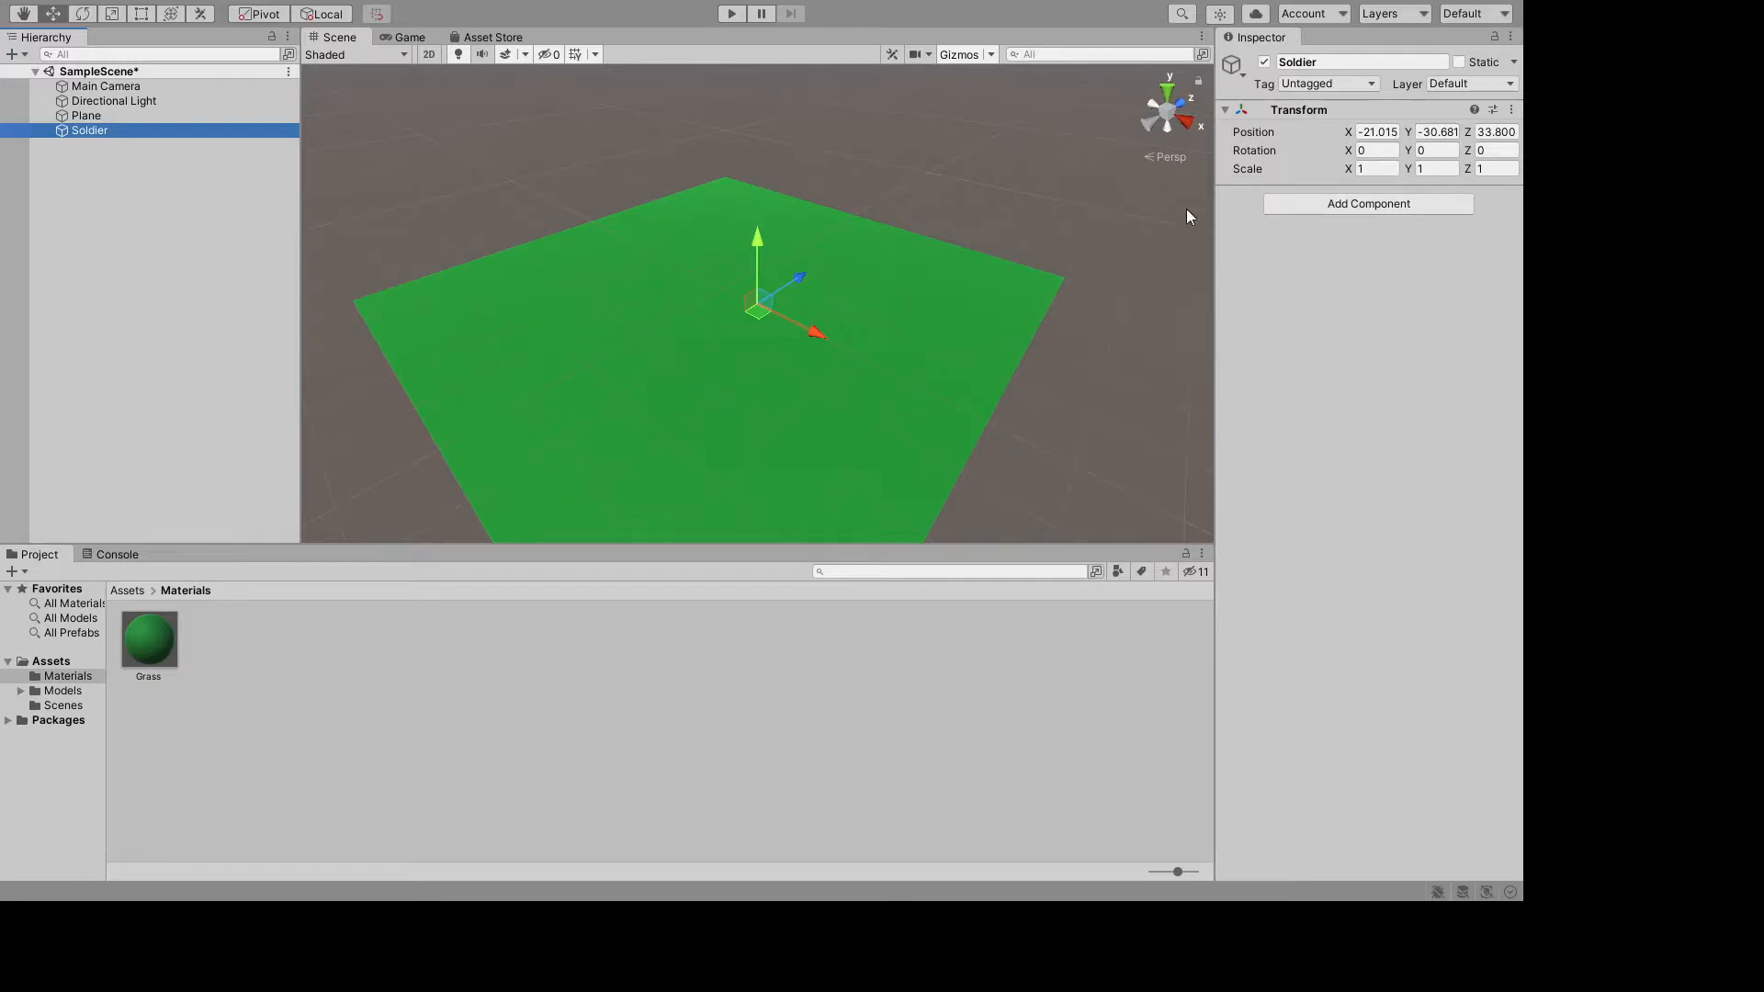
{"action": "double_click", "coordinate": [96, 132]}
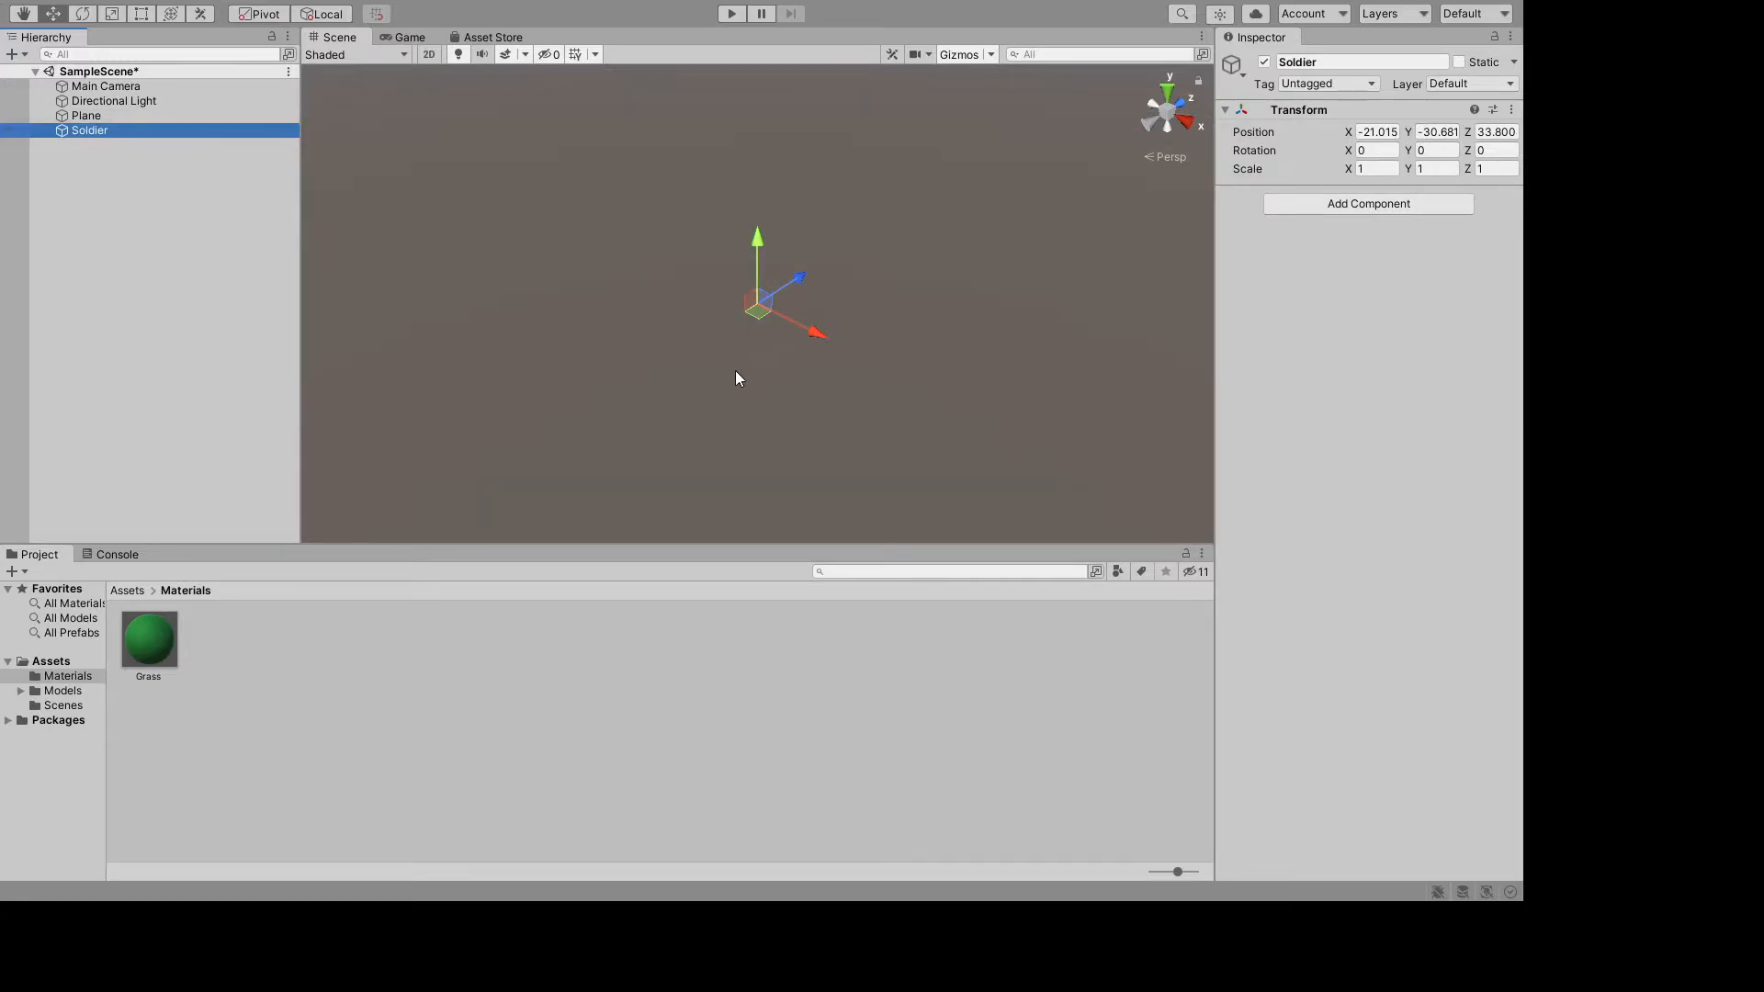
- Set the Soldier object's position to 0, 0, 0
{"action": "right_click_drag", "start_coordinate": [696, 329], "coordinate": [632, 643], "text": "alt"}
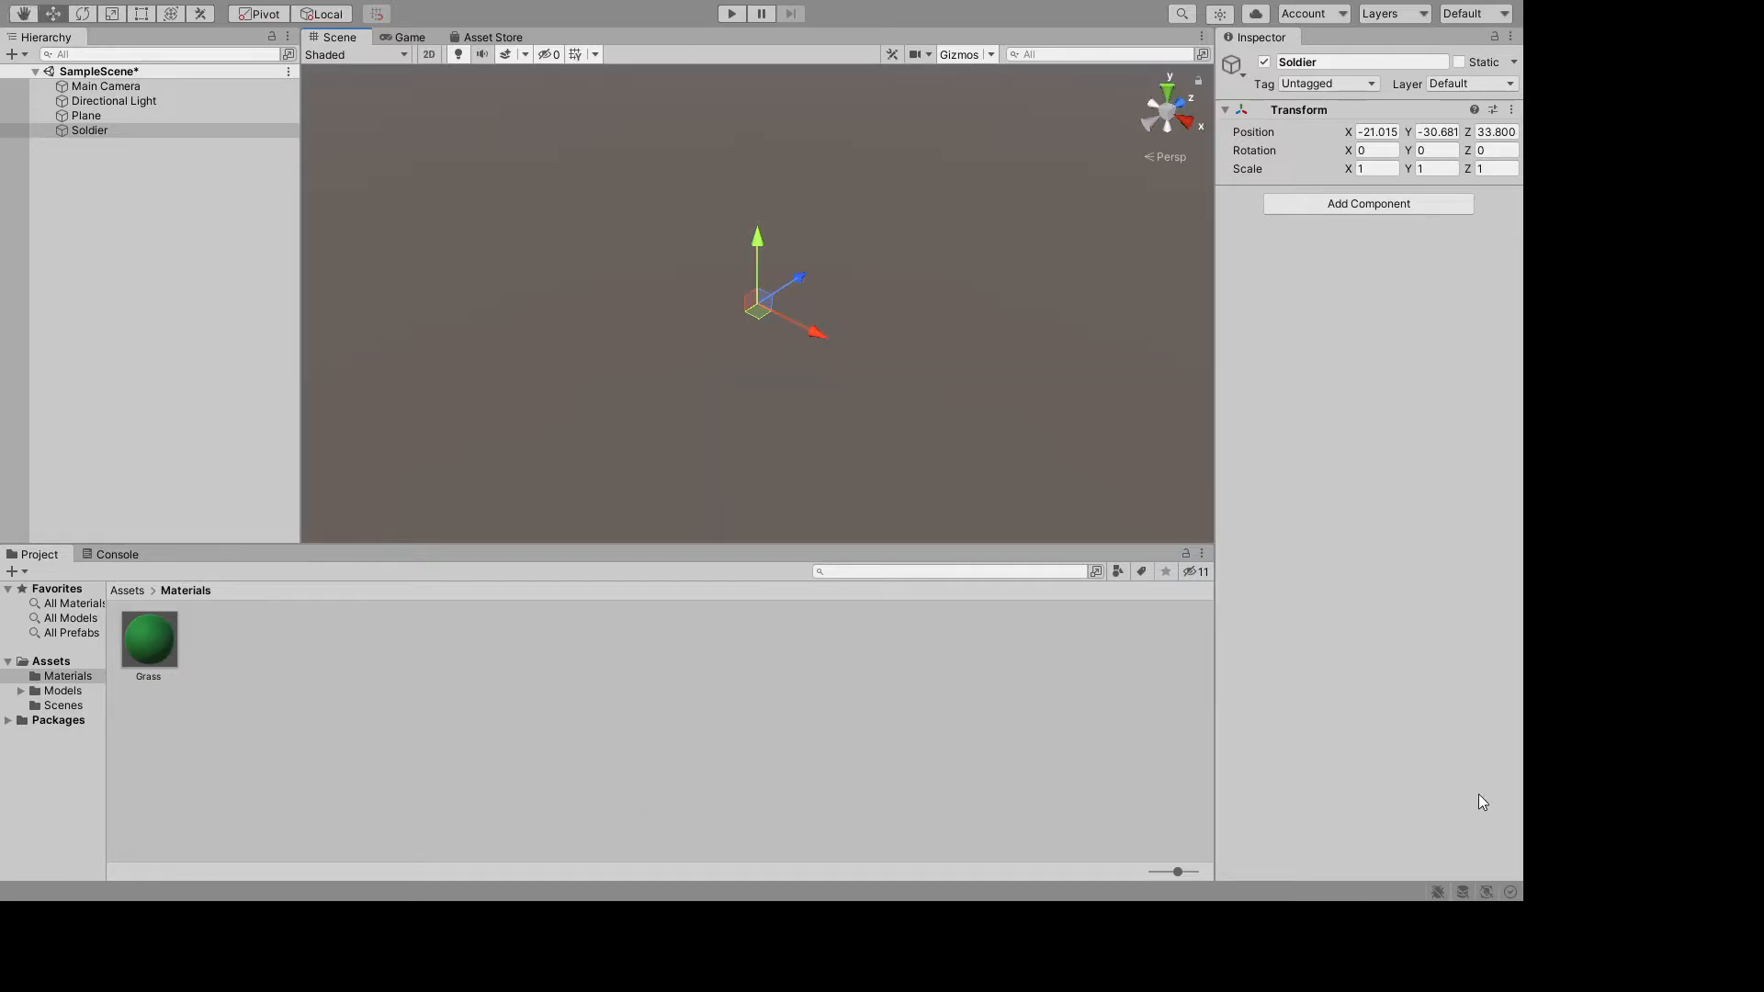
{"action": "right_click_drag", "start_coordinate": [900, 531], "coordinate": [1367, 11]}
{"action": "key", "text": "f"}
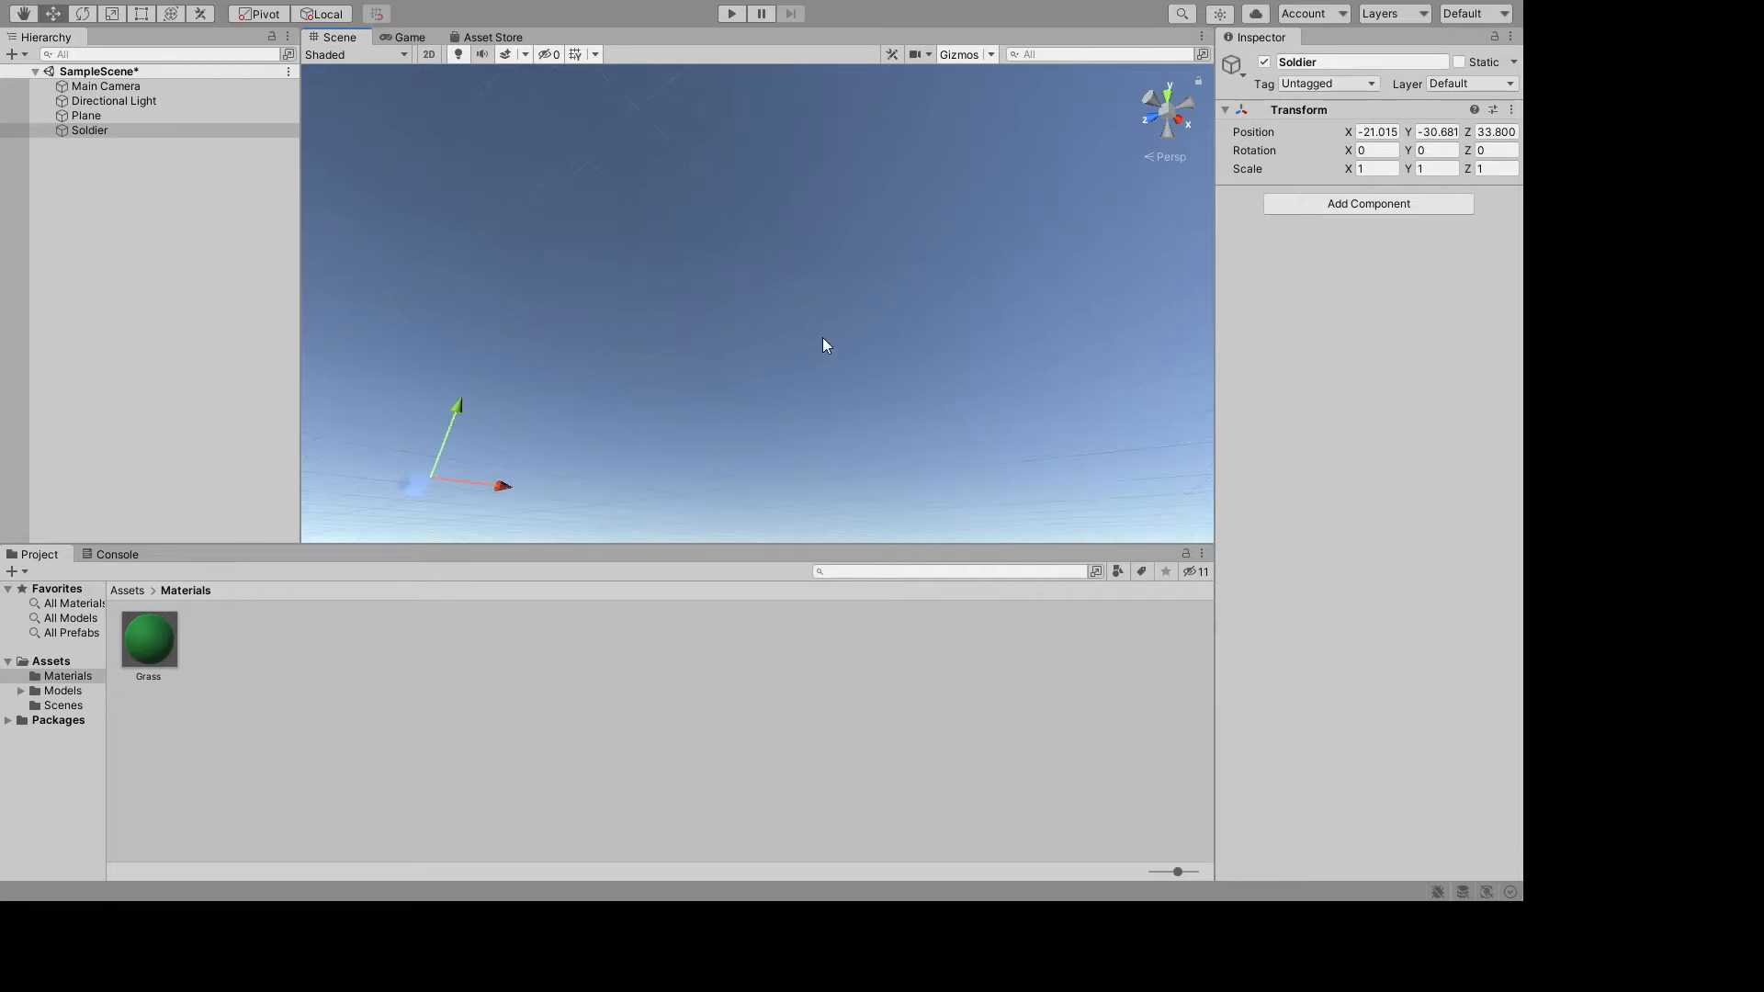
{"action": "mouse_move", "coordinate": [876, 278]}
{"action": "right_mouse_down"}
{"action": "mouse_move", "coordinate": [1225, 303]}
{"action": "mouse_move", "coordinate": [834, 267]}
{"action": "mouse_move", "coordinate": [772, 350]}
{"action": "mouse_move", "coordinate": [858, 272]}
{"action": "right_mouse_up"}
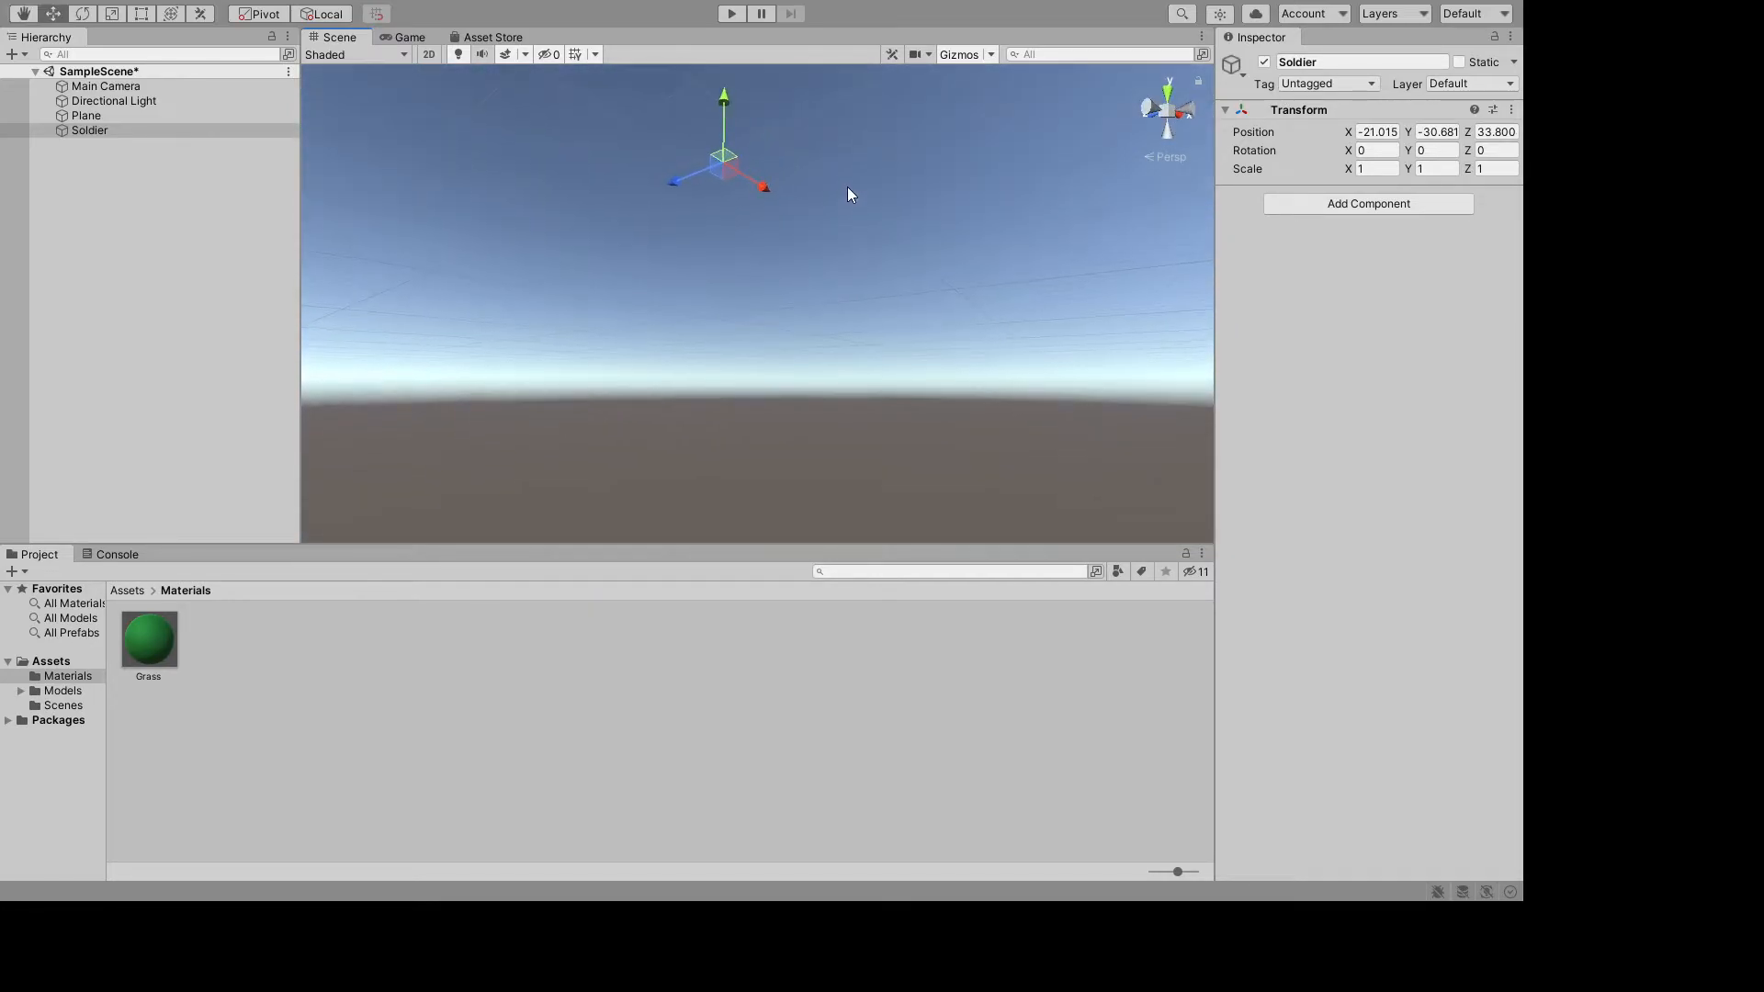
{"action": "right_click_drag", "start_coordinate": [846, 193], "coordinate": [847, 309]}
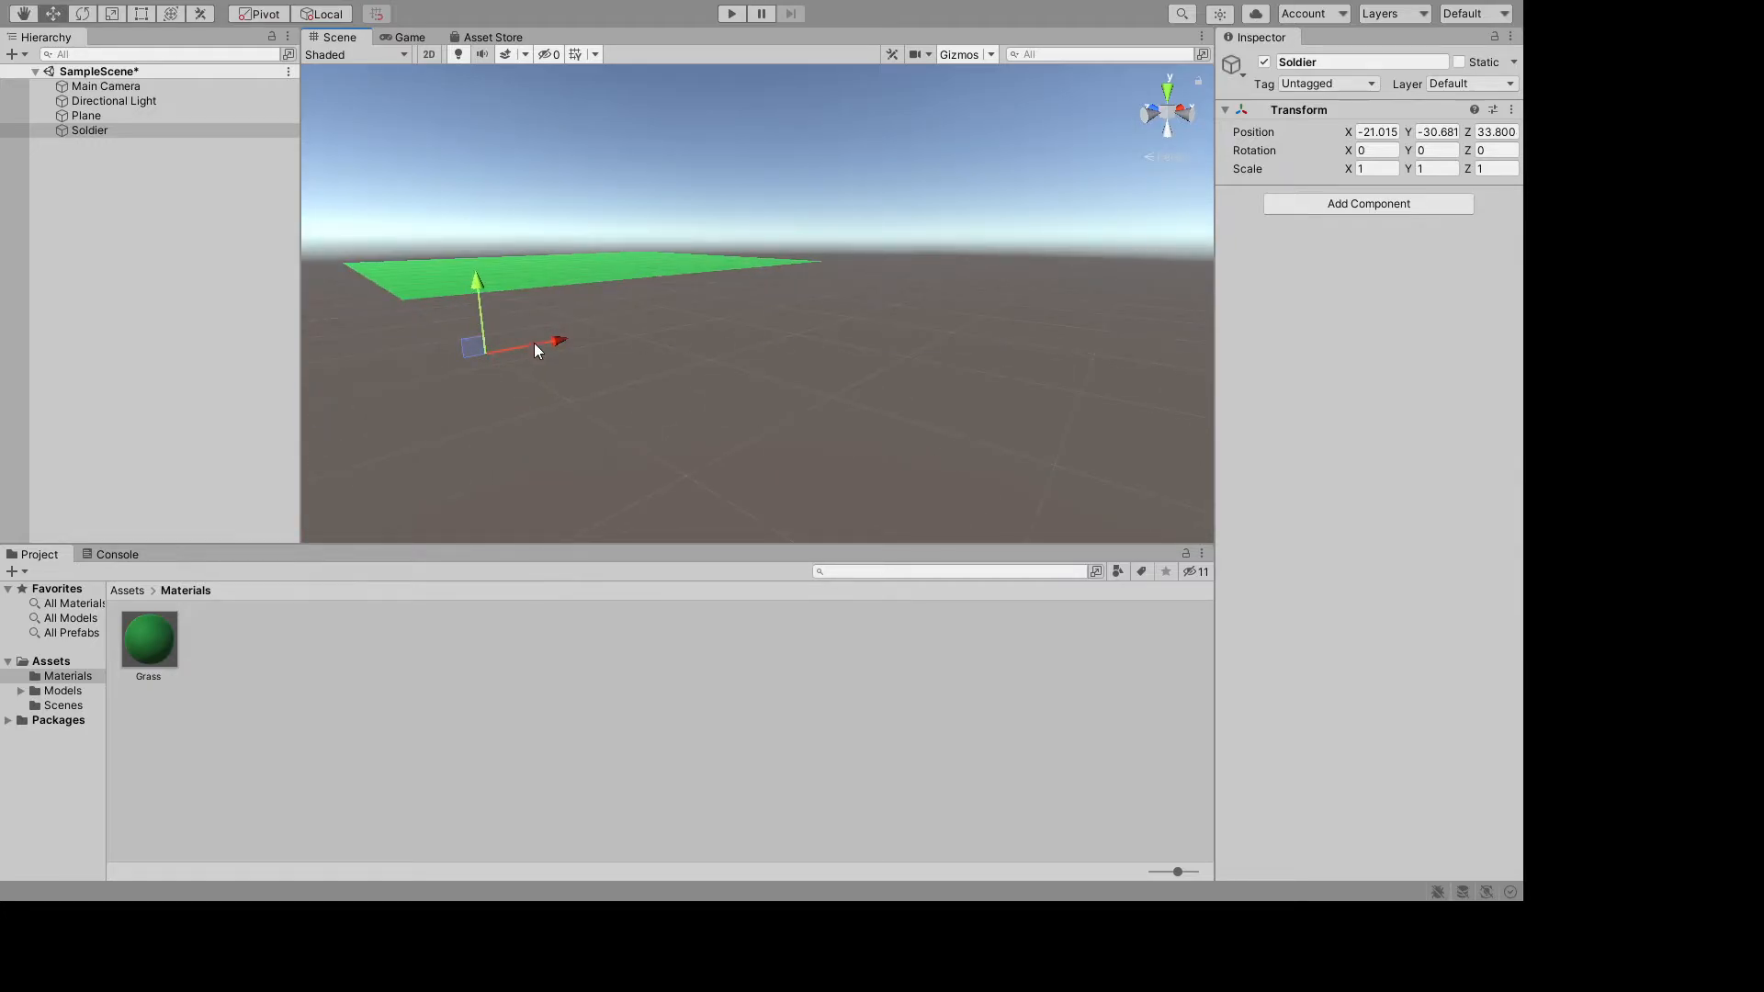
{"action": "left_click", "coordinate": [1378, 131]}
{"action": "type", "text": "0"}
{"action": "key", "text": "Tab"}
{"action": "type", "text": "0"}
{"action": "key", "text": "Tab"}
{"action": "type", "text": "0"}
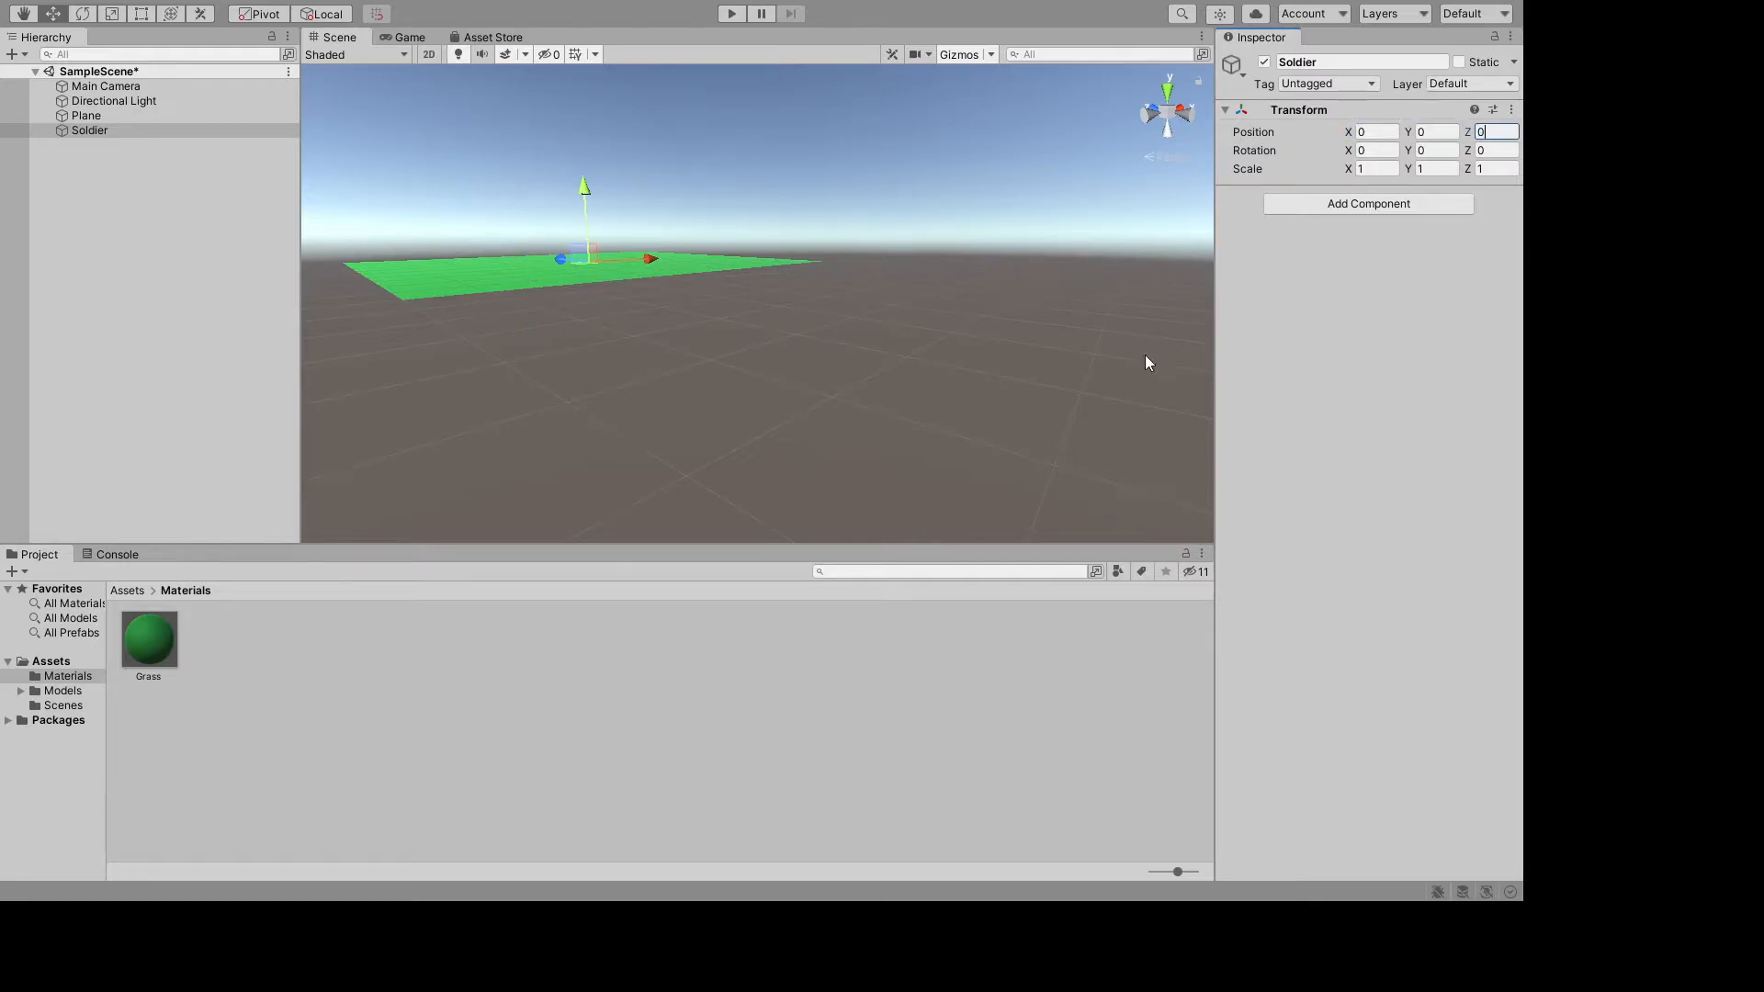
- Examine the Soldier's placement relative to the green plane from different distances and angles
{"action": "middle_click_drag", "start_coordinate": [1146, 362], "coordinate": [839, 389]}
{"action": "right_click_drag", "start_coordinate": [945, 397], "coordinate": [708, 370], "text": "alt"}
{"action": "middle_click_drag", "start_coordinate": [965, 370], "coordinate": [737, 402]}
{"action": "scroll", "coordinate": [722, 406], "scroll_direction": "up", "scroll_amount": 3}
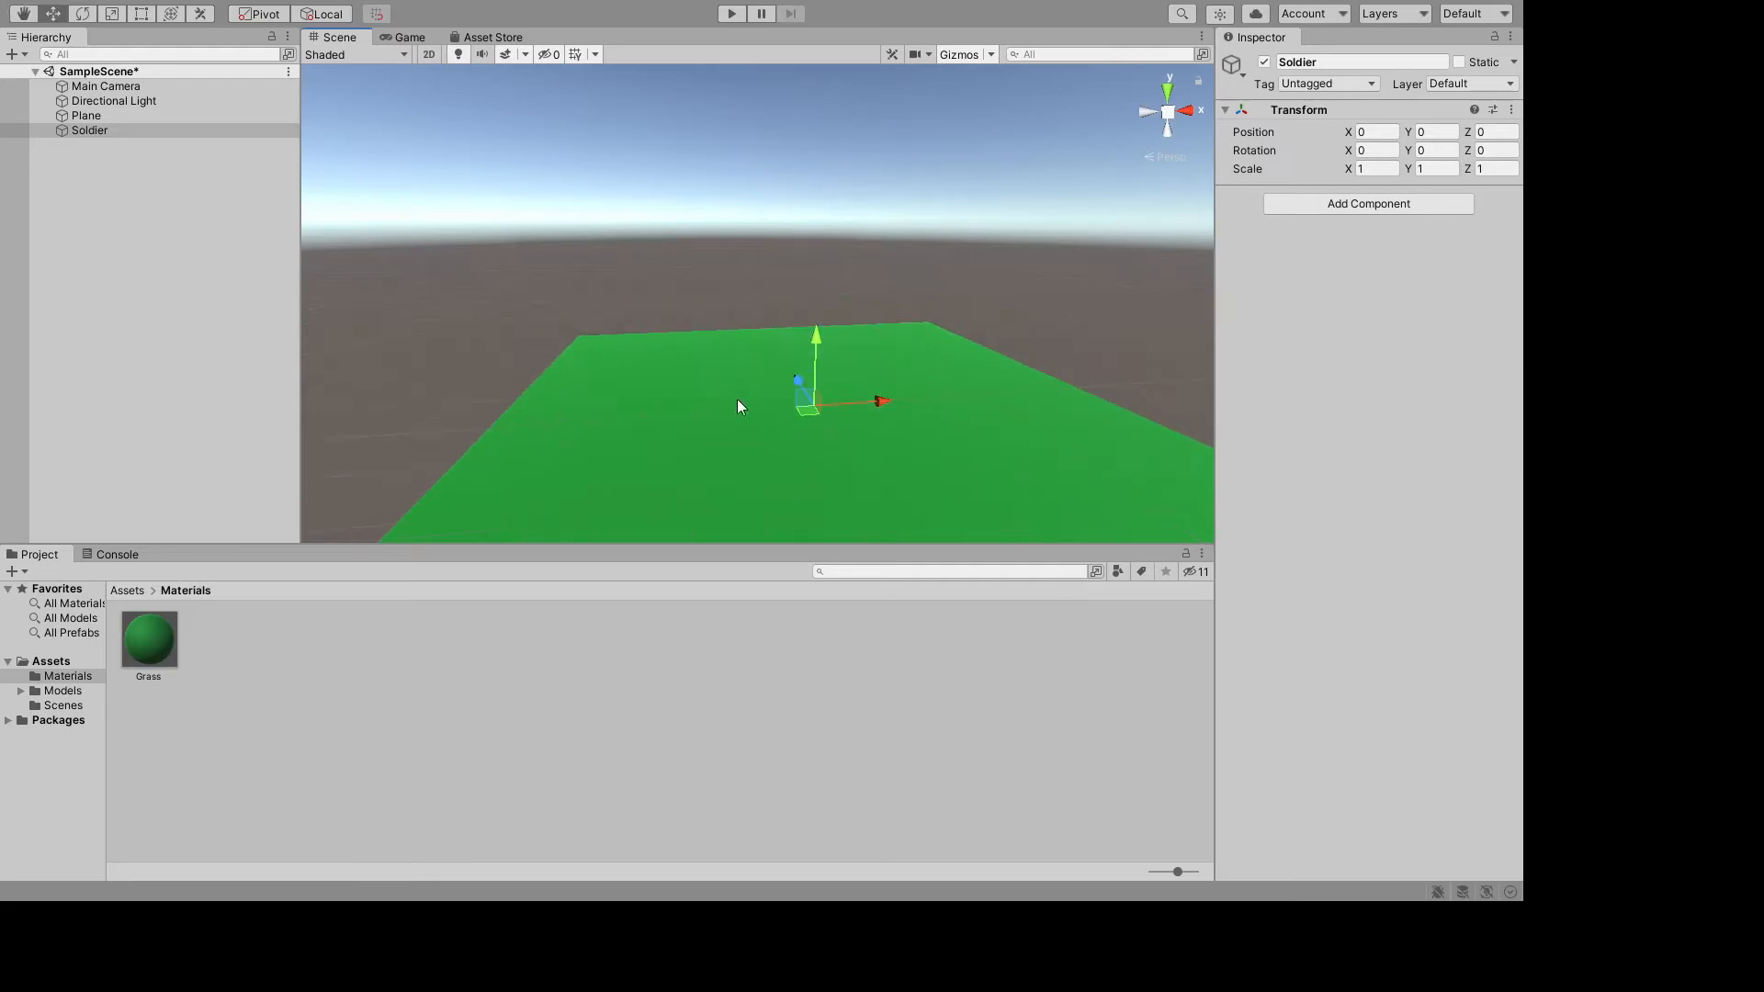
{"action": "scroll", "coordinate": [748, 402], "scroll_direction": "up", "scroll_amount": 3}
{"action": "scroll", "coordinate": [804, 421], "scroll_direction": "up", "scroll_amount": 3}
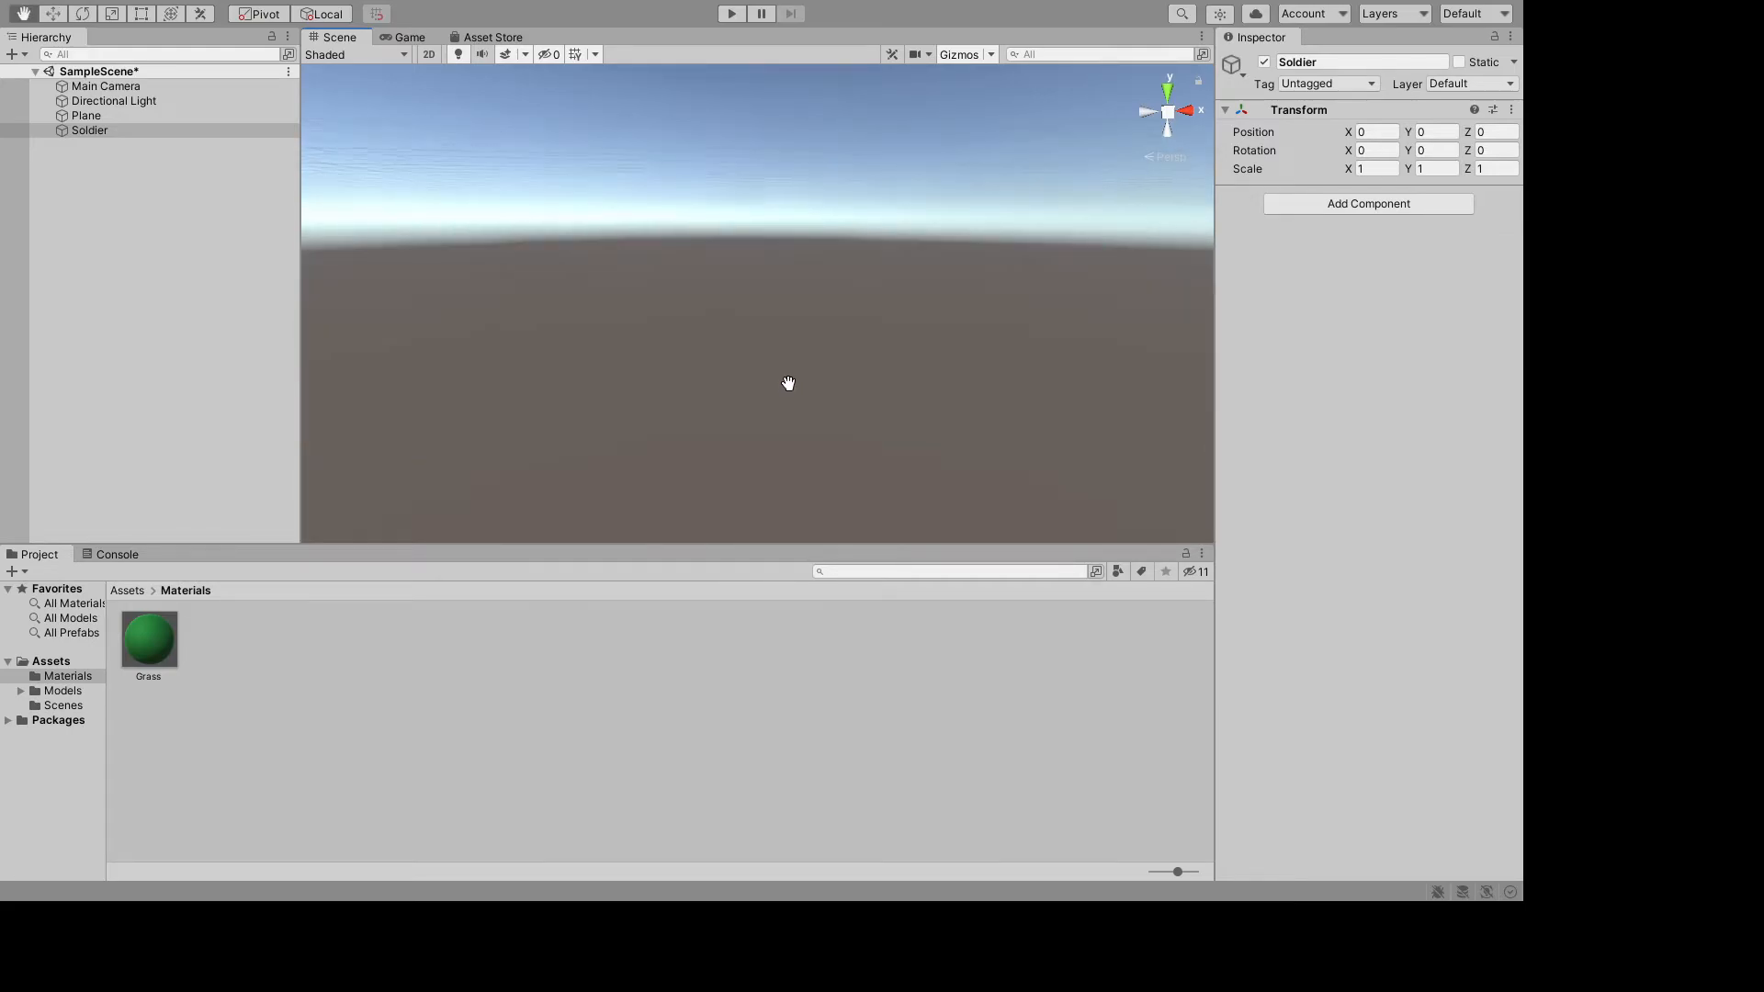
{"action": "scroll", "coordinate": [786, 380], "scroll_direction": "down", "scroll_amount": 3}
{"action": "middle_click_drag", "start_coordinate": [772, 386], "coordinate": [807, 423]}
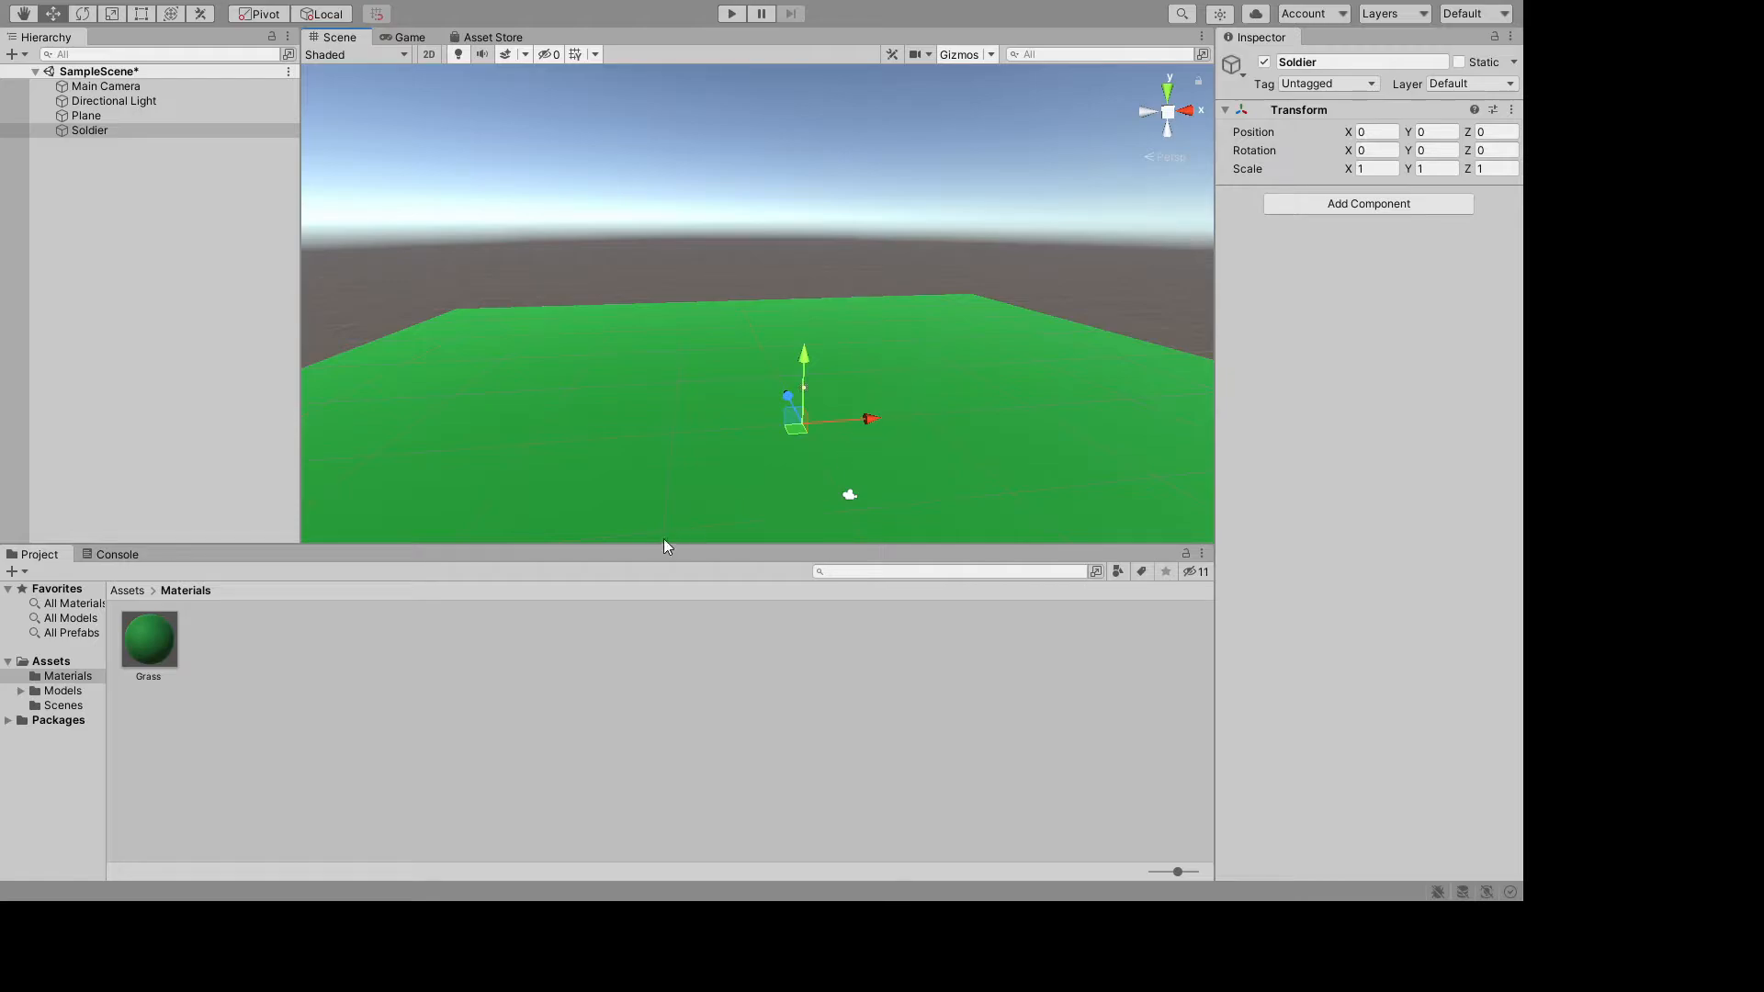
{"action": "left_click", "coordinate": [90, 130]}
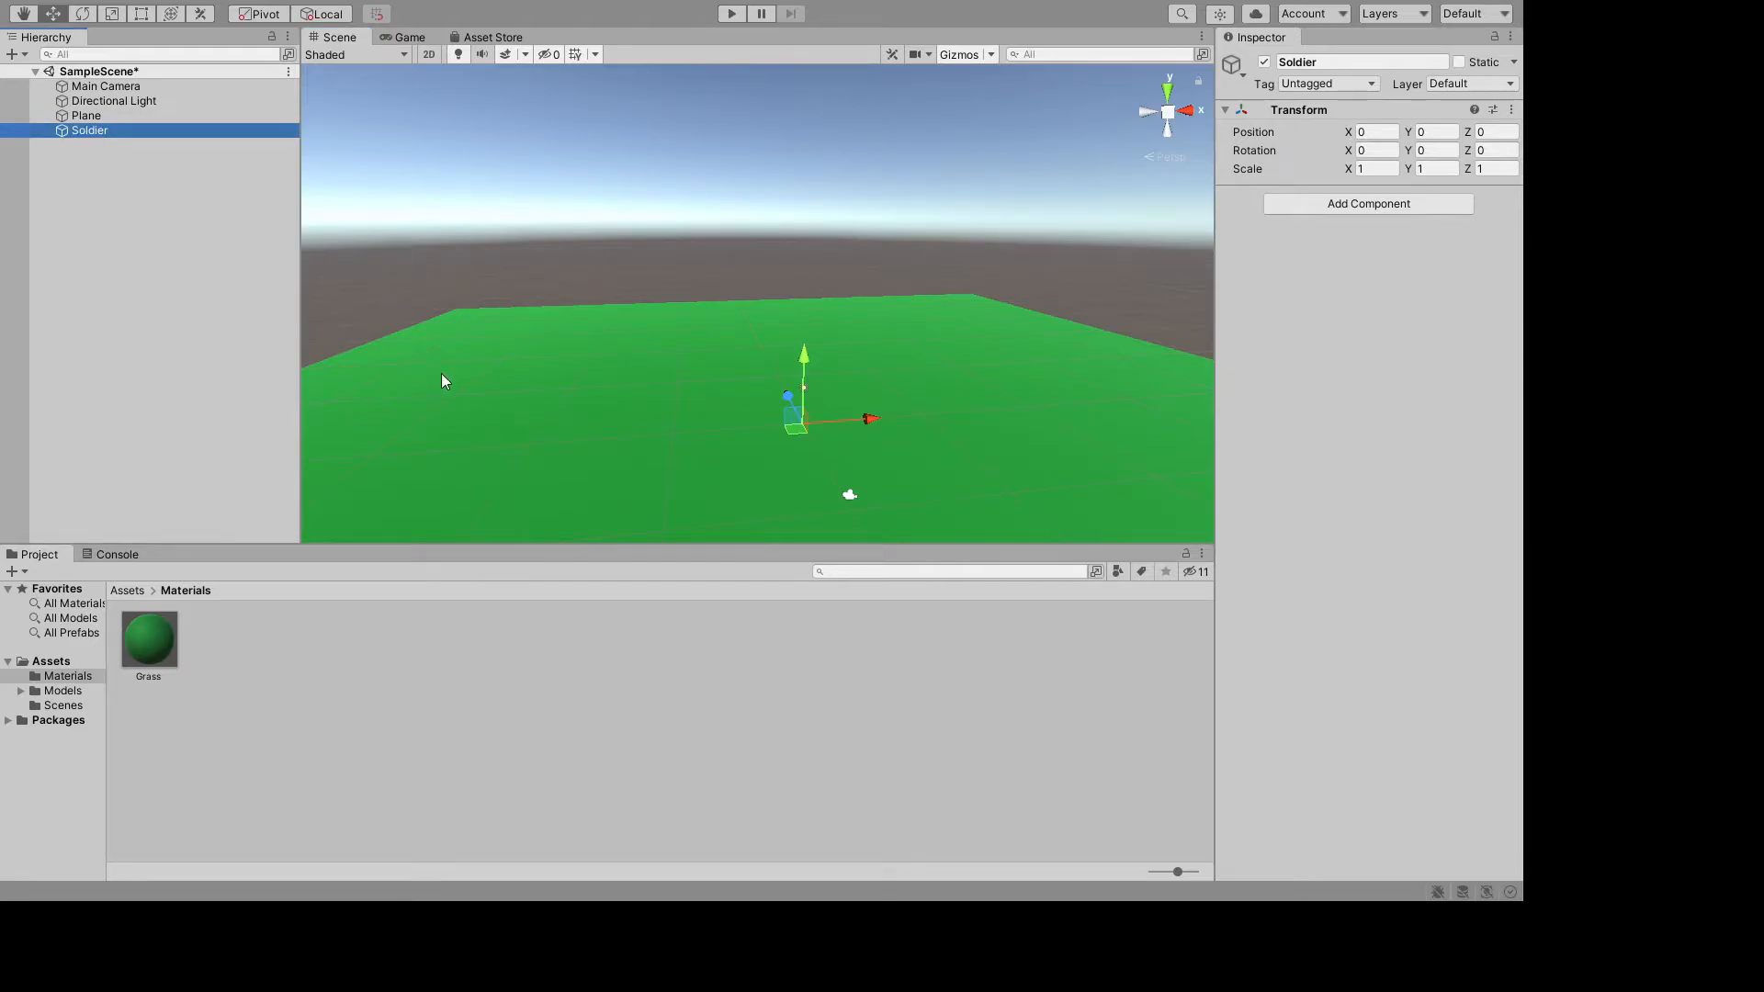
{"action": "scroll", "coordinate": [780, 456], "scroll_direction": "up", "scroll_amount": 3}
{"action": "middle_click_drag", "start_coordinate": [779, 457], "coordinate": [744, 415]}
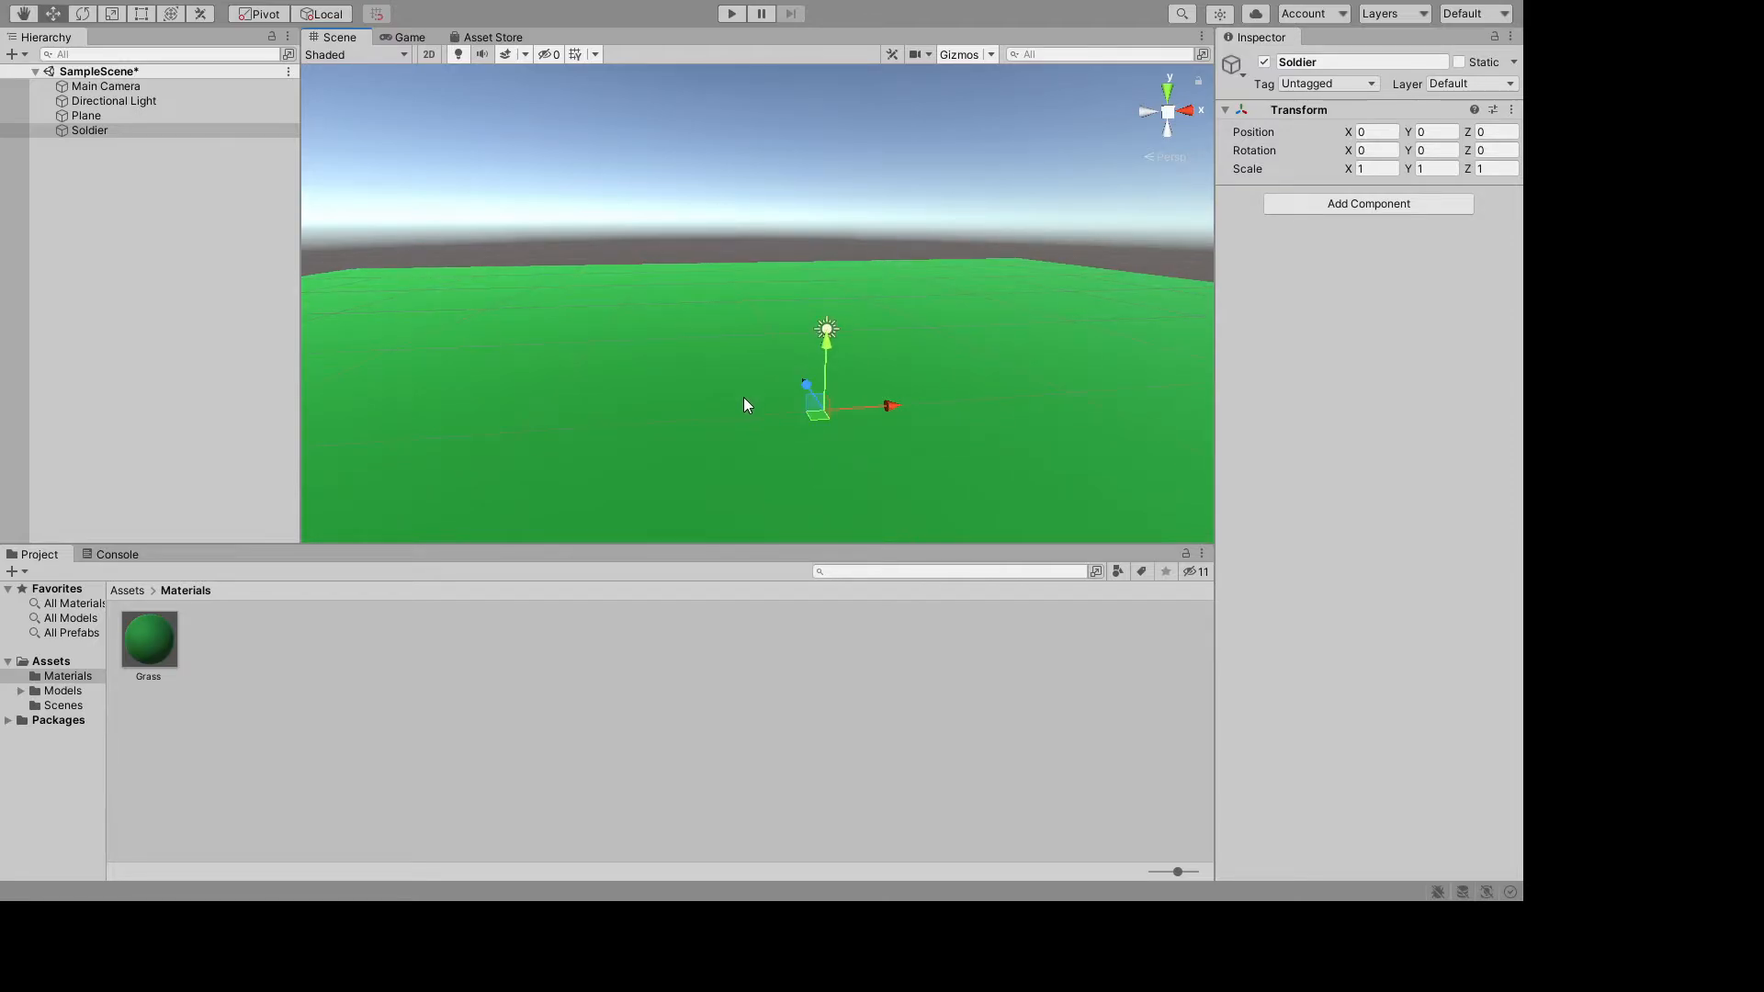
{"action": "left_click_drag", "start_coordinate": [874, 433], "coordinate": [864, 437], "text": "alt"}
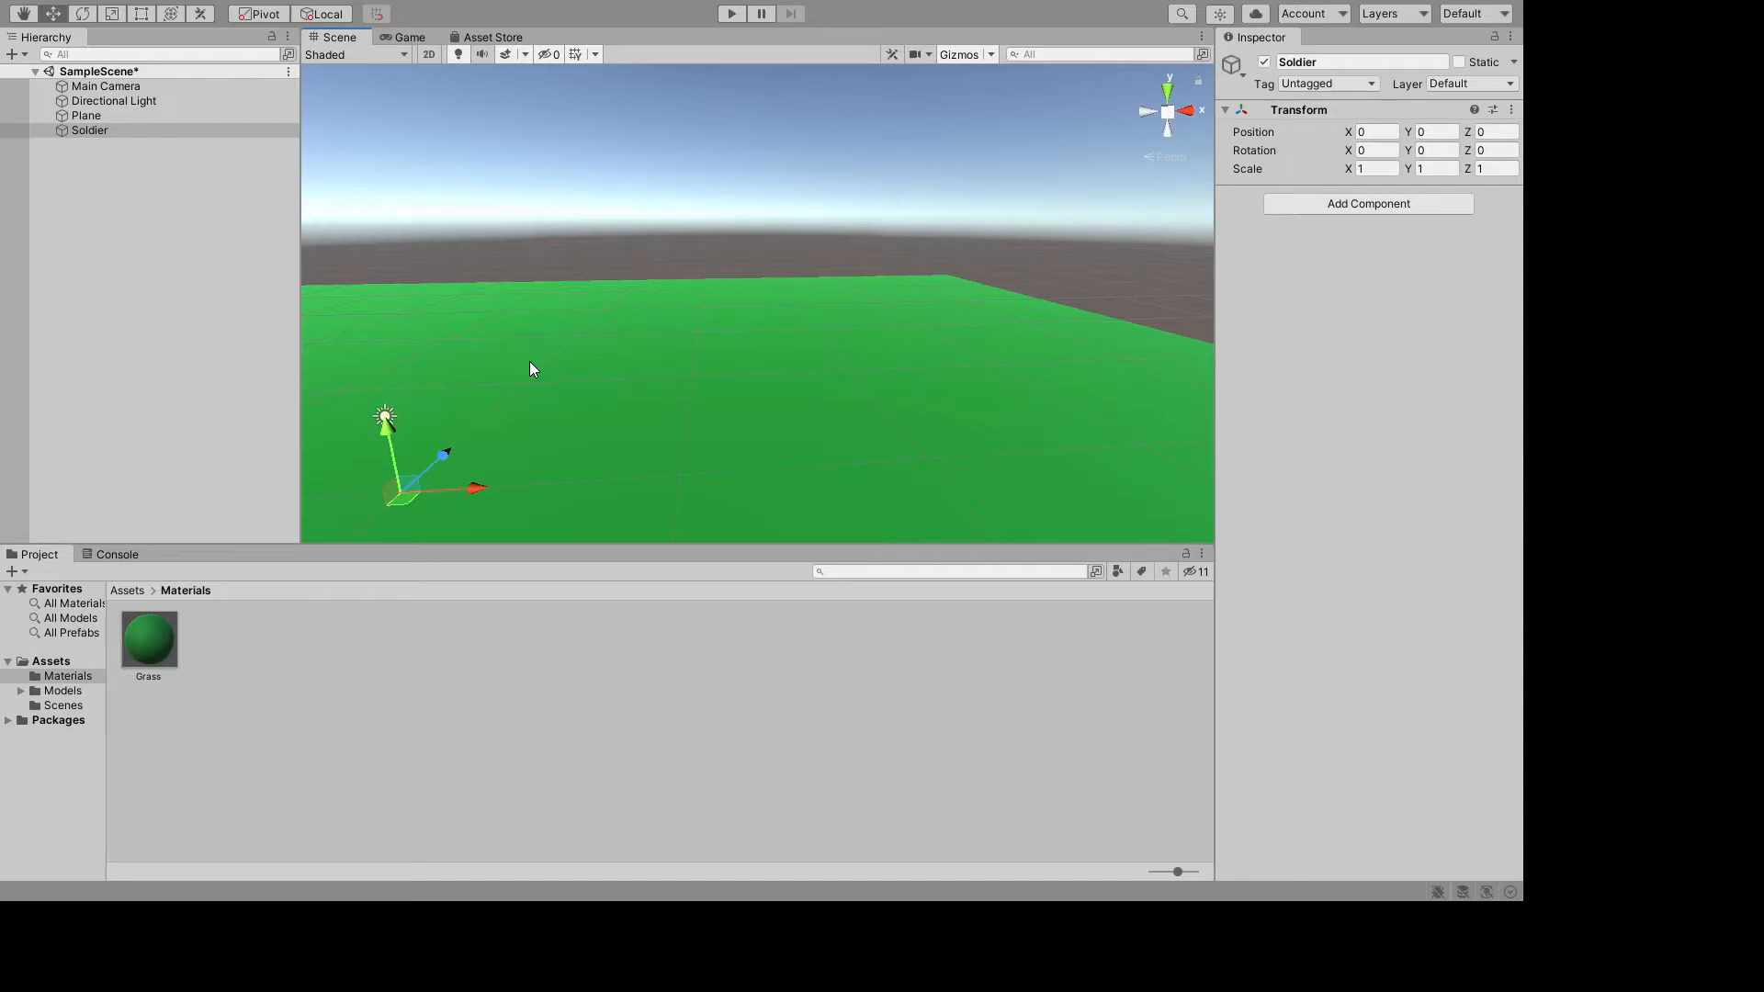
- Add a Capsule as a child of the Soldier object, keeping its default name
{"action": "left_click", "coordinate": [84, 130]}
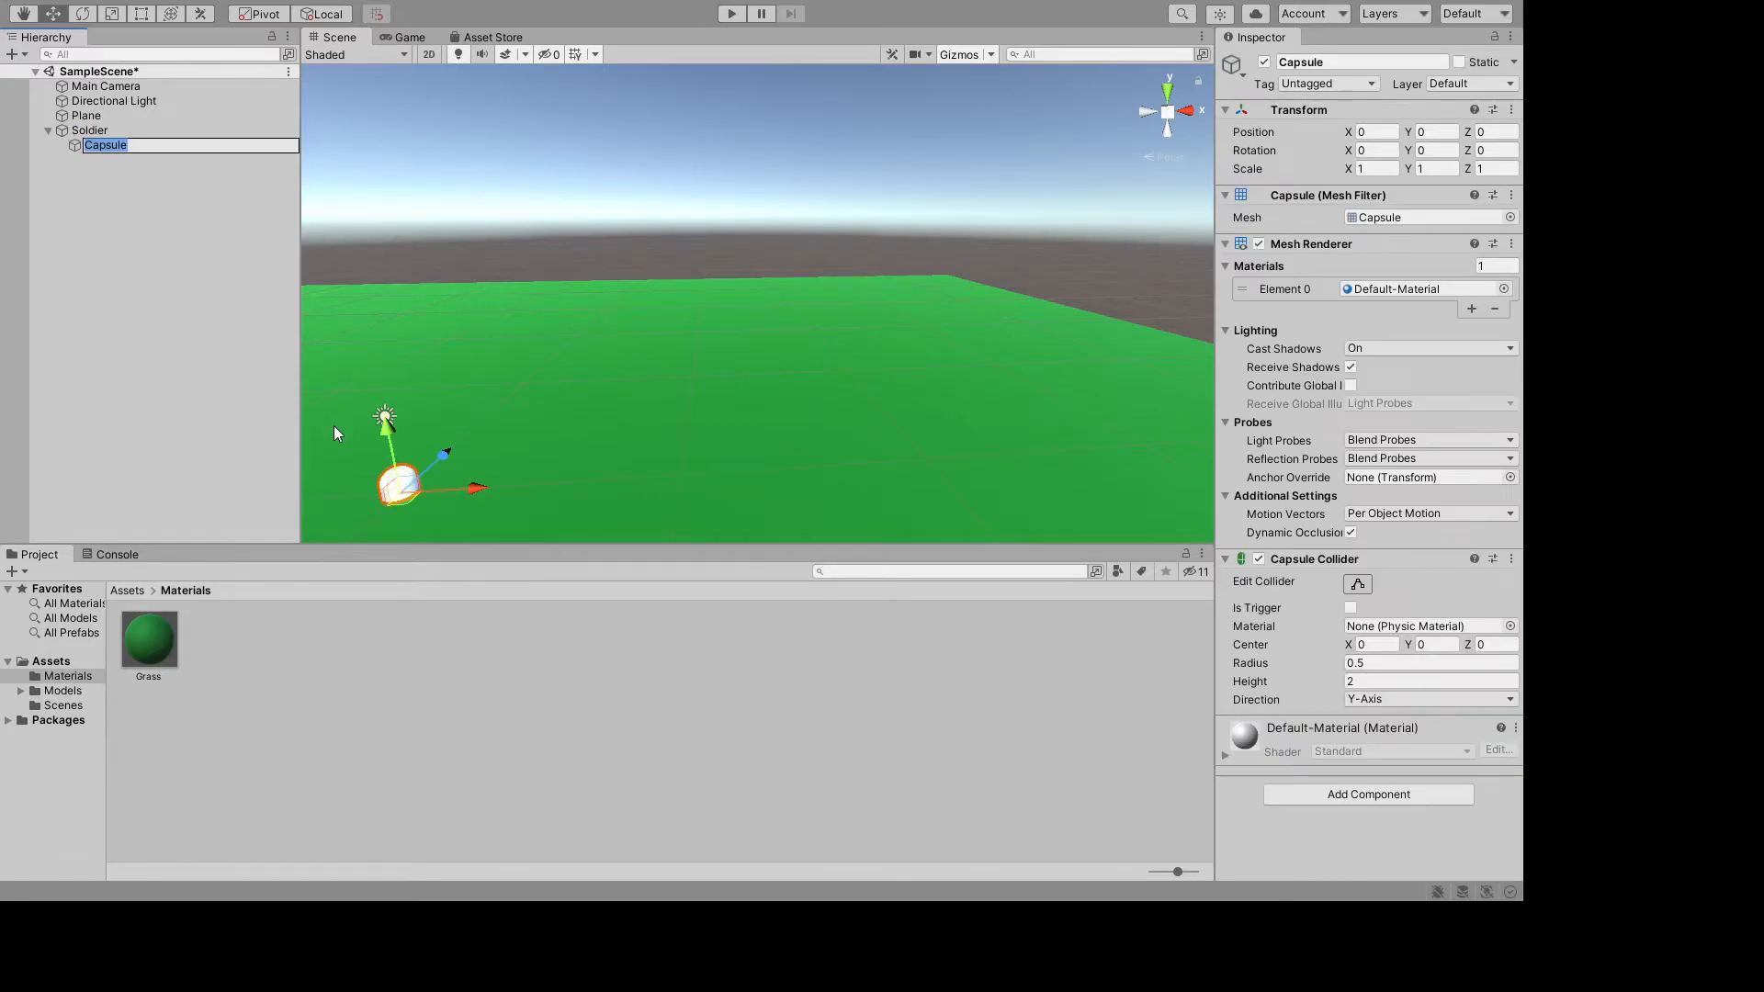
{"action": "middle_click_drag", "start_coordinate": [652, 475], "coordinate": [687, 464]}
{"action": "scroll", "coordinate": [691, 462], "scroll_direction": "up", "scroll_amount": 5}
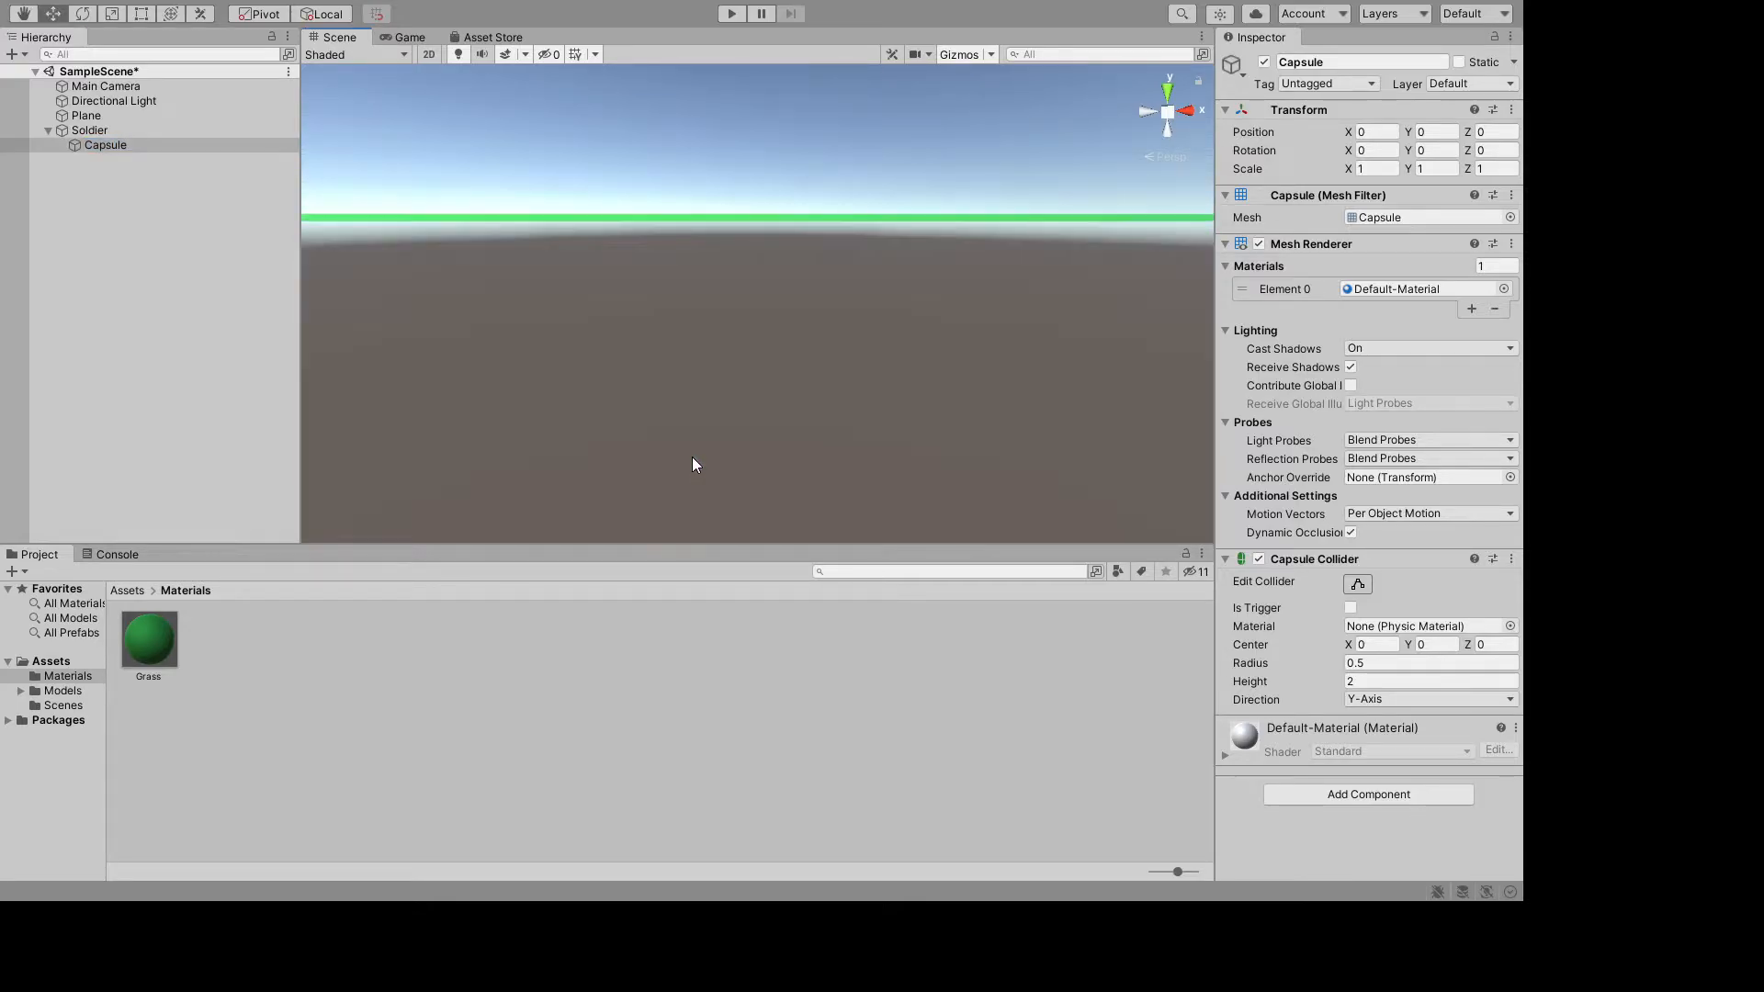
{"action": "scroll", "coordinate": [691, 461], "scroll_direction": "down", "scroll_amount": 5}
{"action": "right_click_drag", "start_coordinate": [678, 417], "coordinate": [750, 454], "text": "alt"}
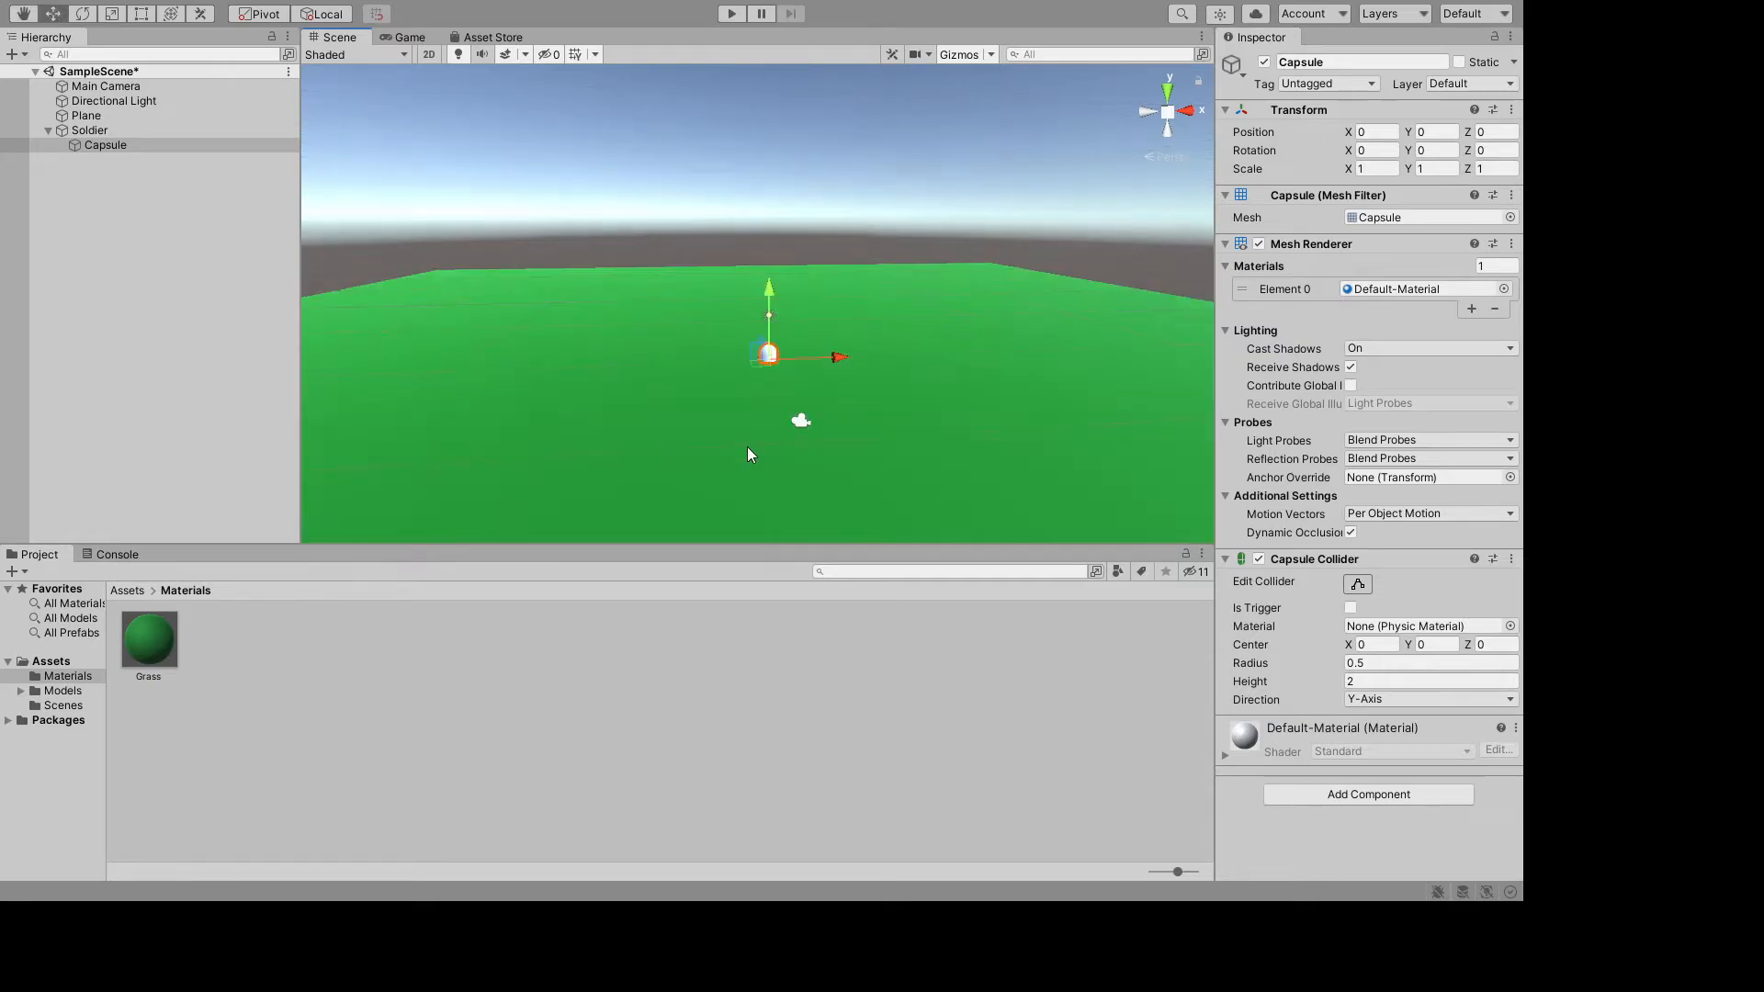
{"action": "right_click_drag", "start_coordinate": [701, 276], "coordinate": [720, 478]}
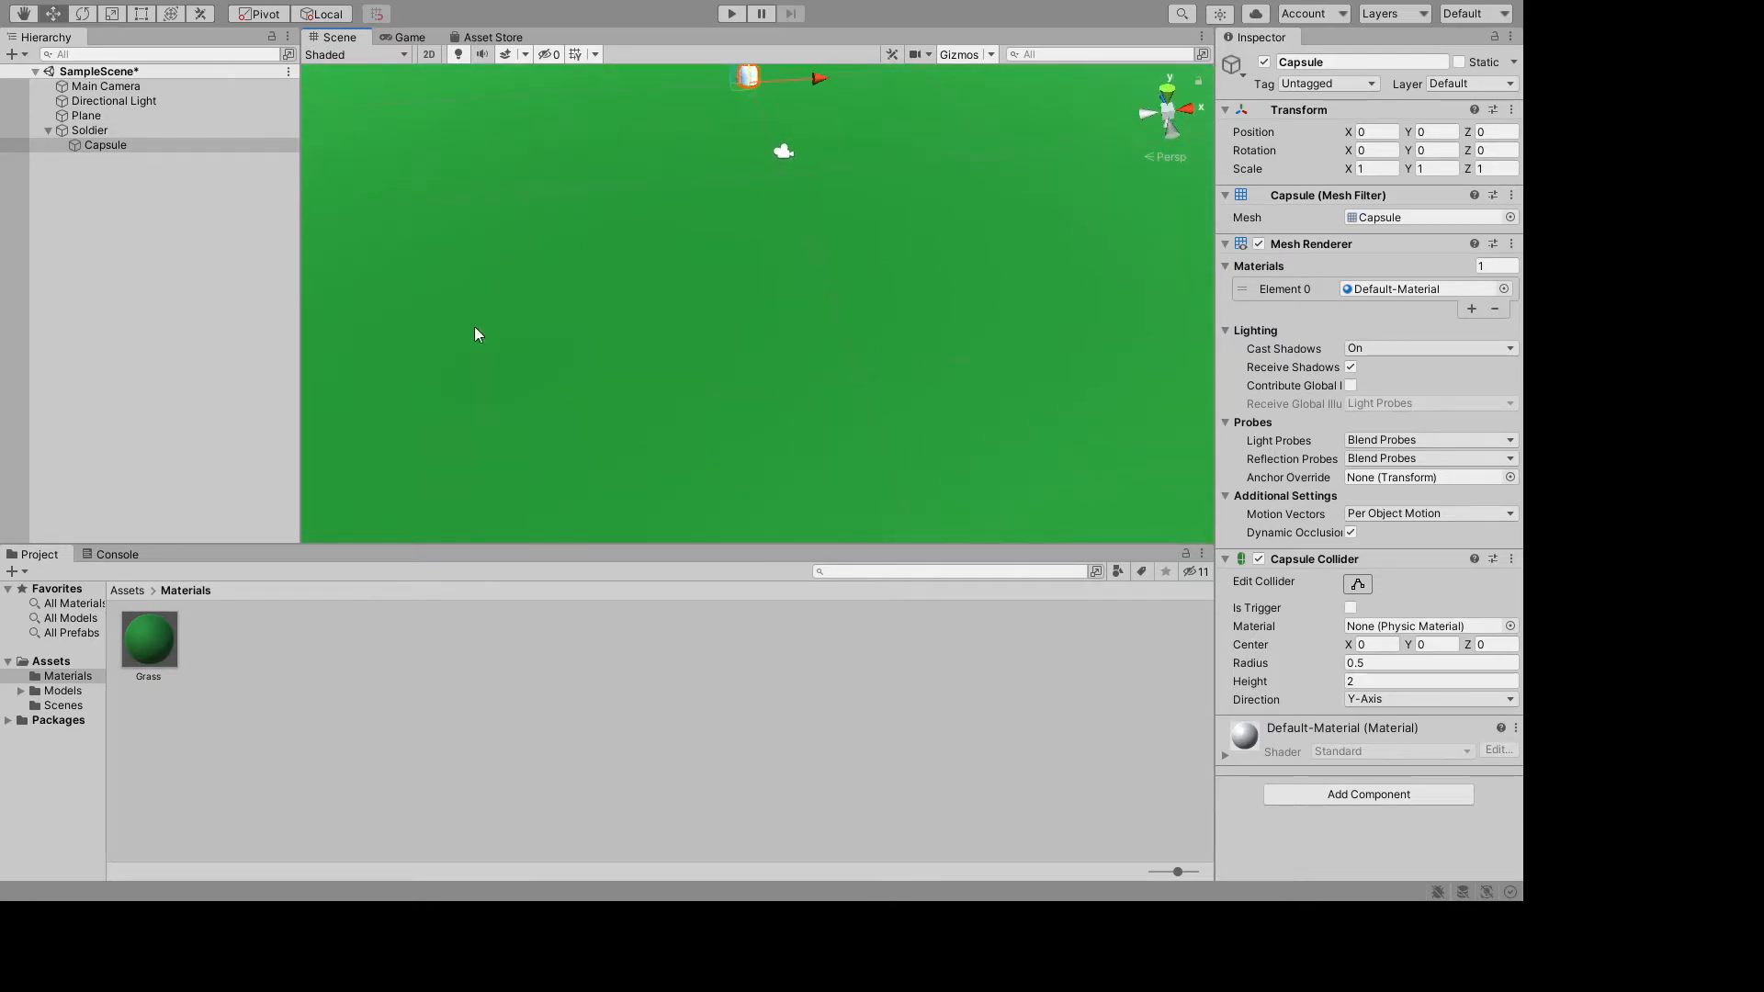
- Set the capsule's Y position to 1 and inspect it on the plane from several angles
{"action": "double_click", "coordinate": [157, 146]}
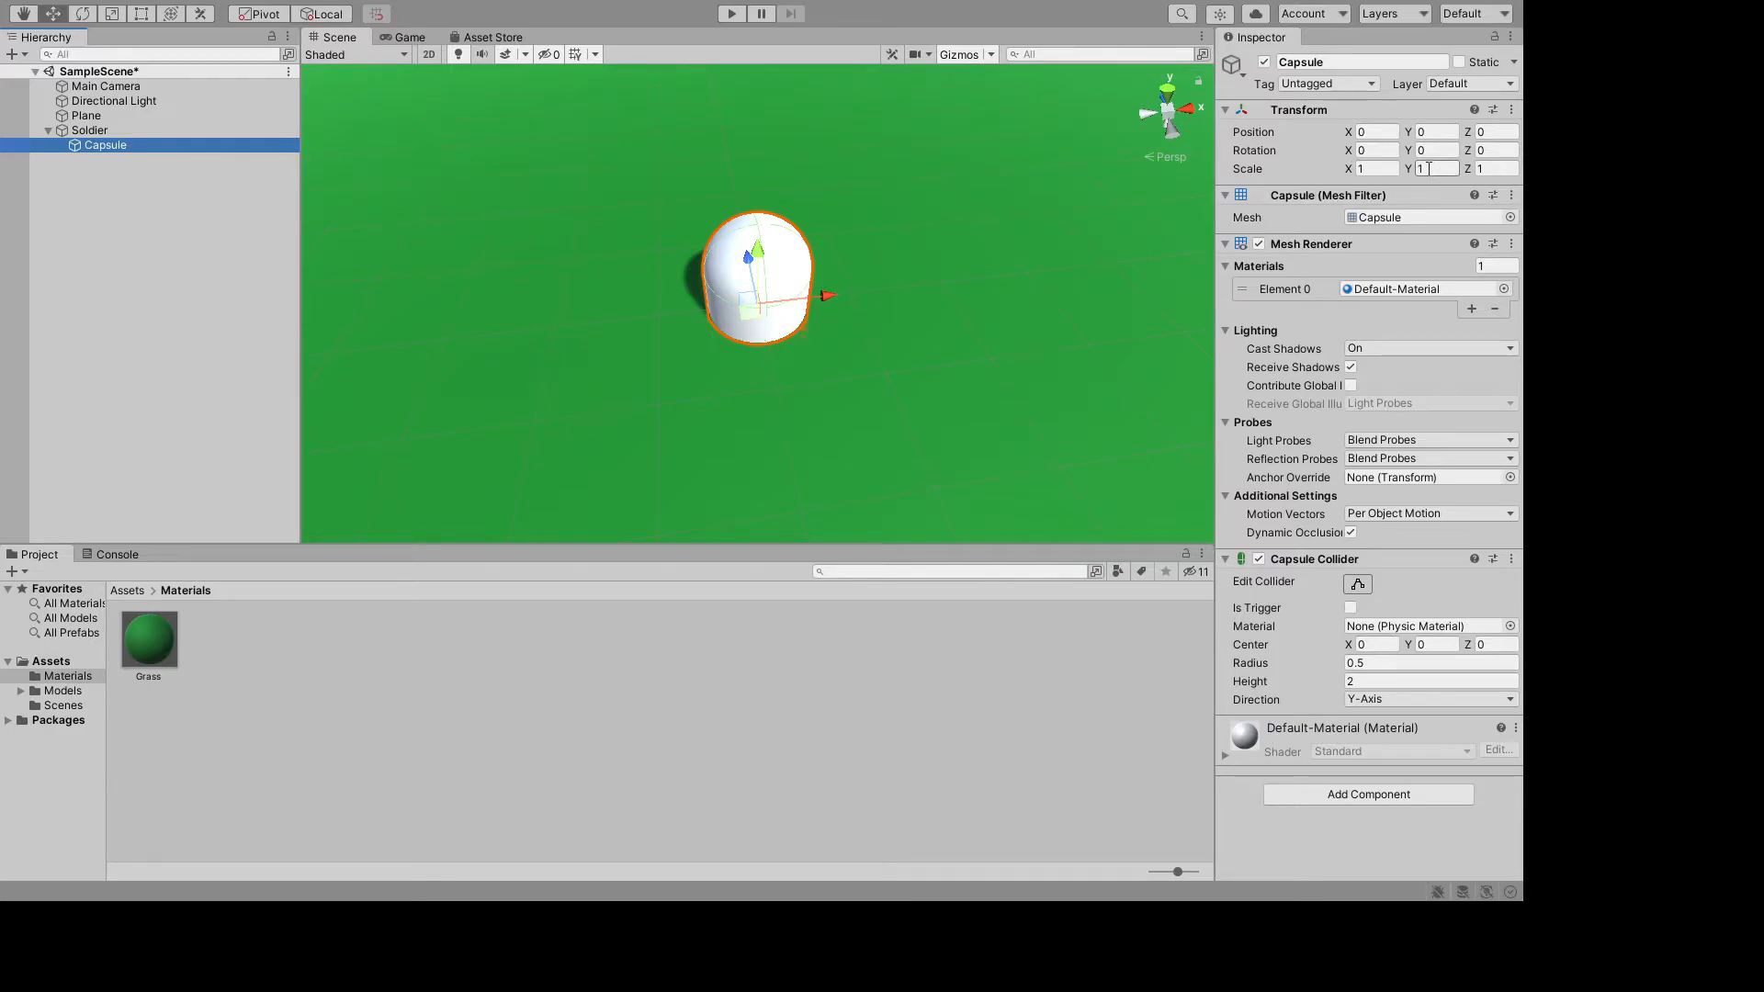
{"action": "left_click", "coordinate": [1438, 133]}
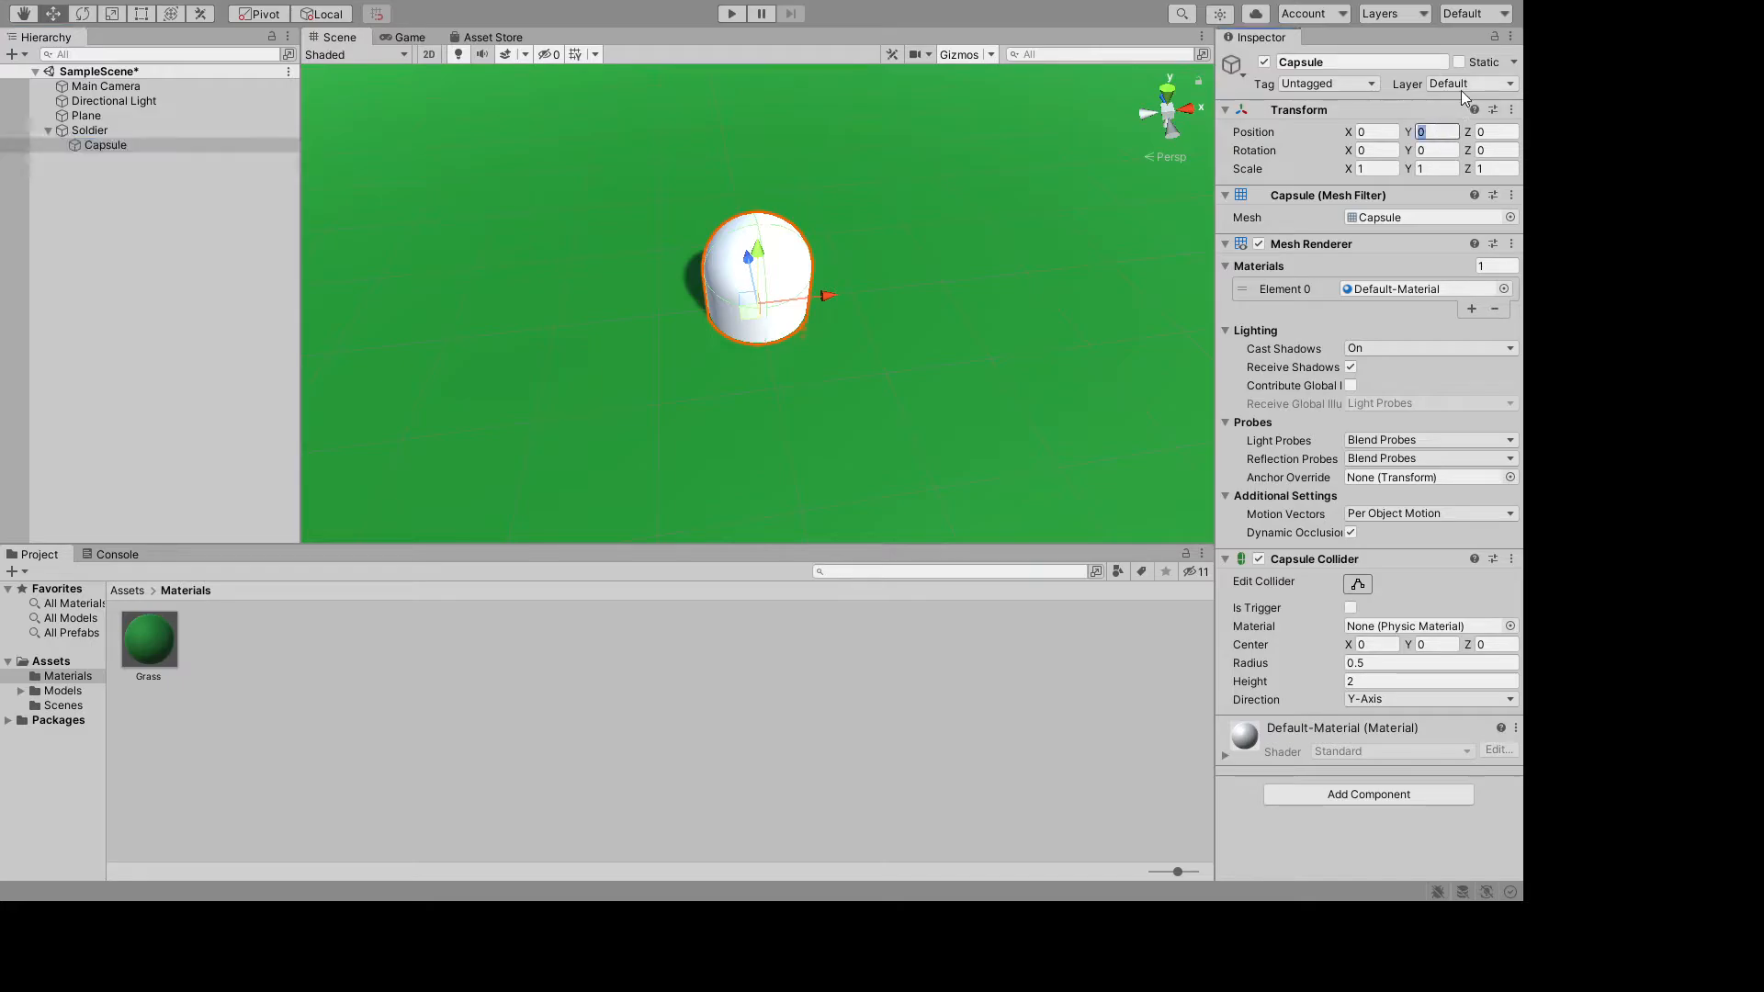
{"action": "type", "text": "1"}
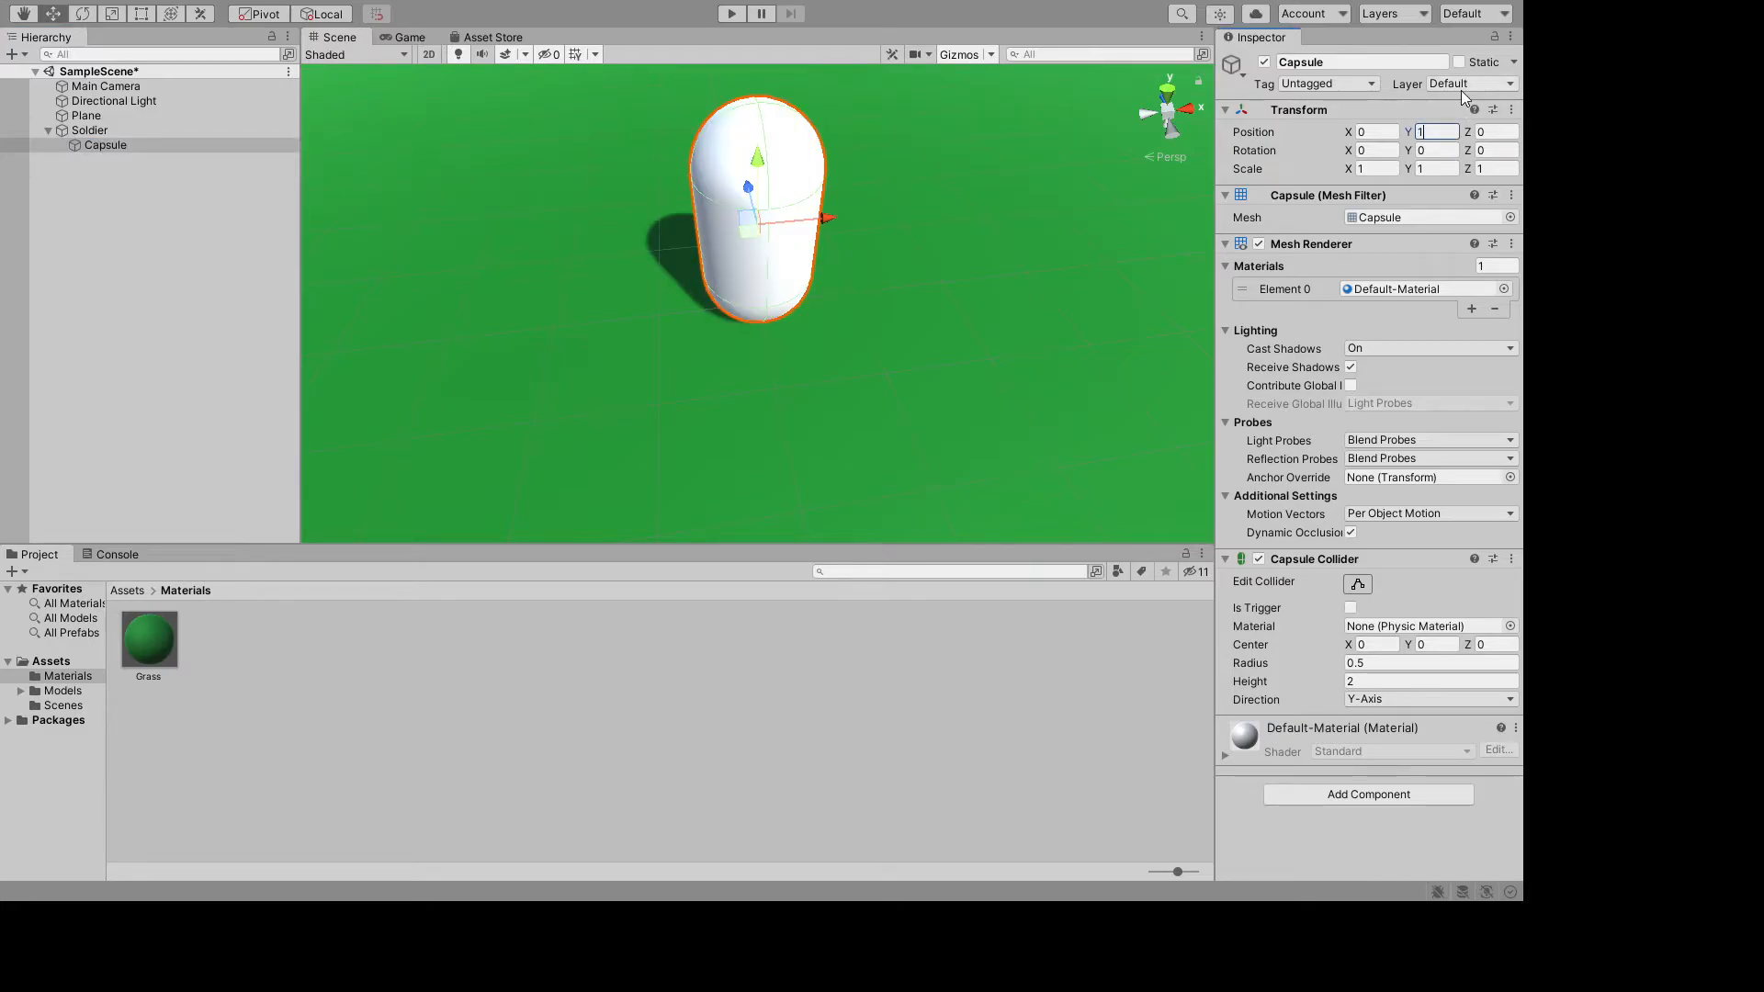
{"action": "left_click_drag", "start_coordinate": [990, 409], "coordinate": [835, 345], "text": "alt"}
{"action": "scroll", "coordinate": [937, 328], "scroll_direction": "down", "scroll_amount": 10}
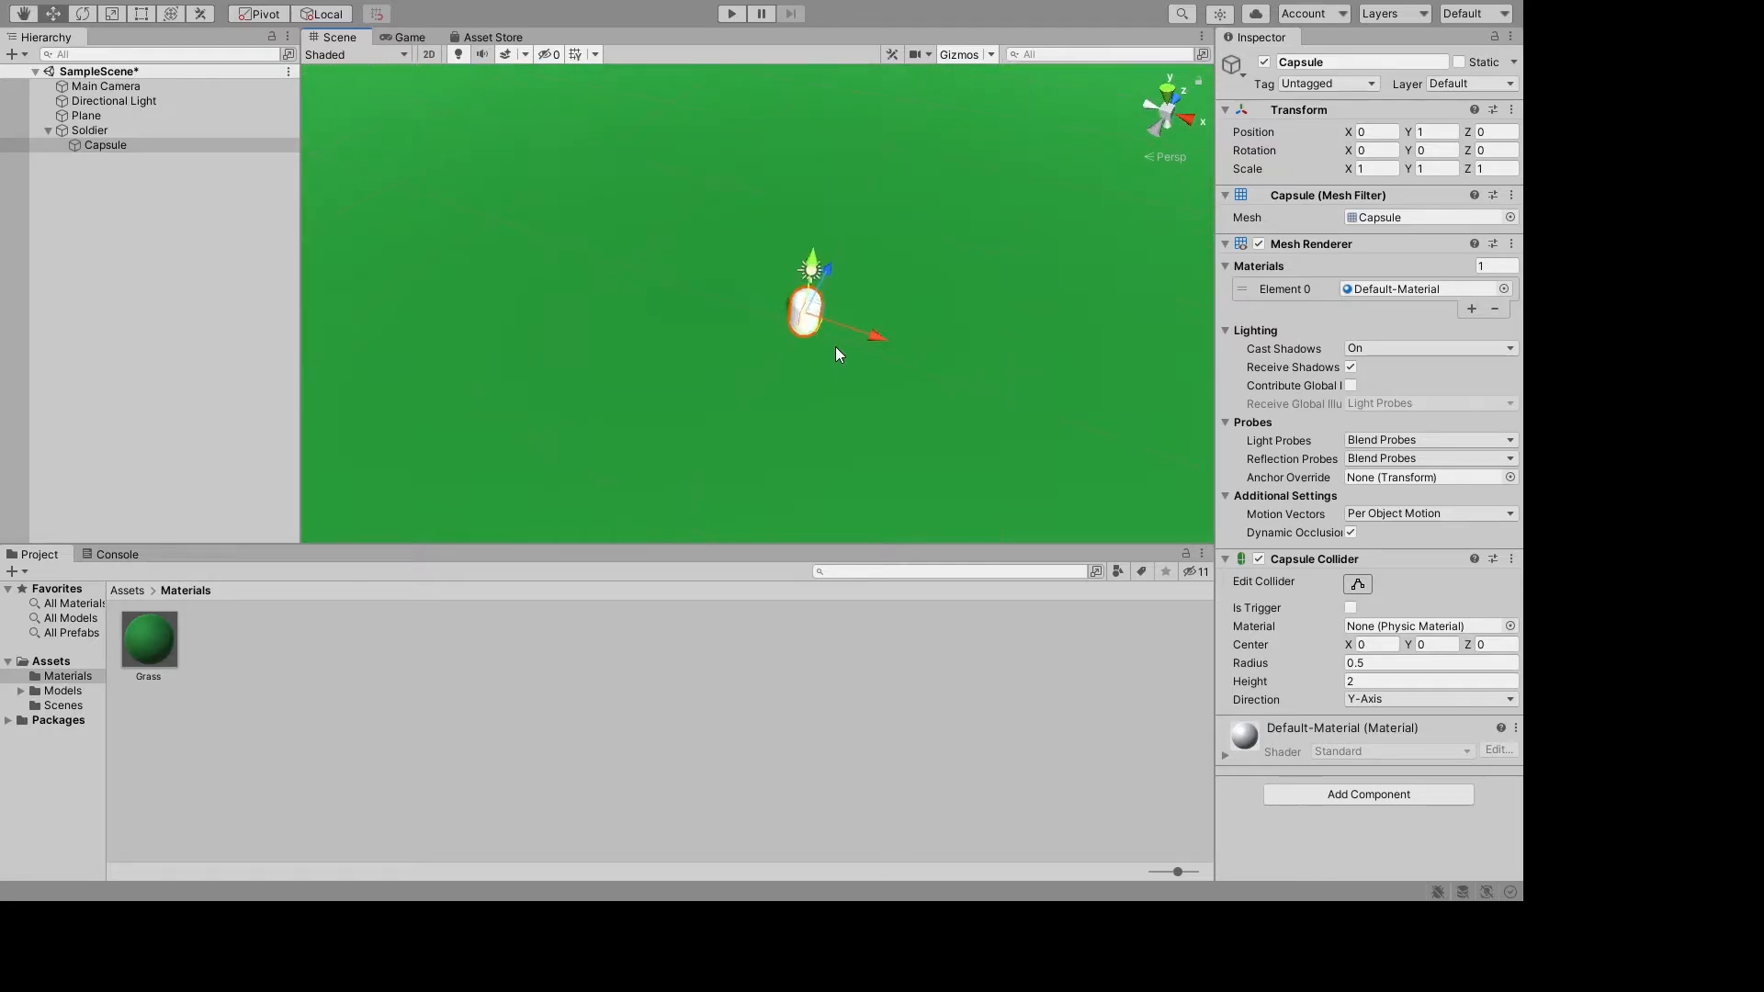
{"action": "scroll", "coordinate": [836, 340], "scroll_direction": "up", "scroll_amount": 5}
{"action": "left_click_drag", "start_coordinate": [945, 438], "coordinate": [570, 355], "text": "alt"}
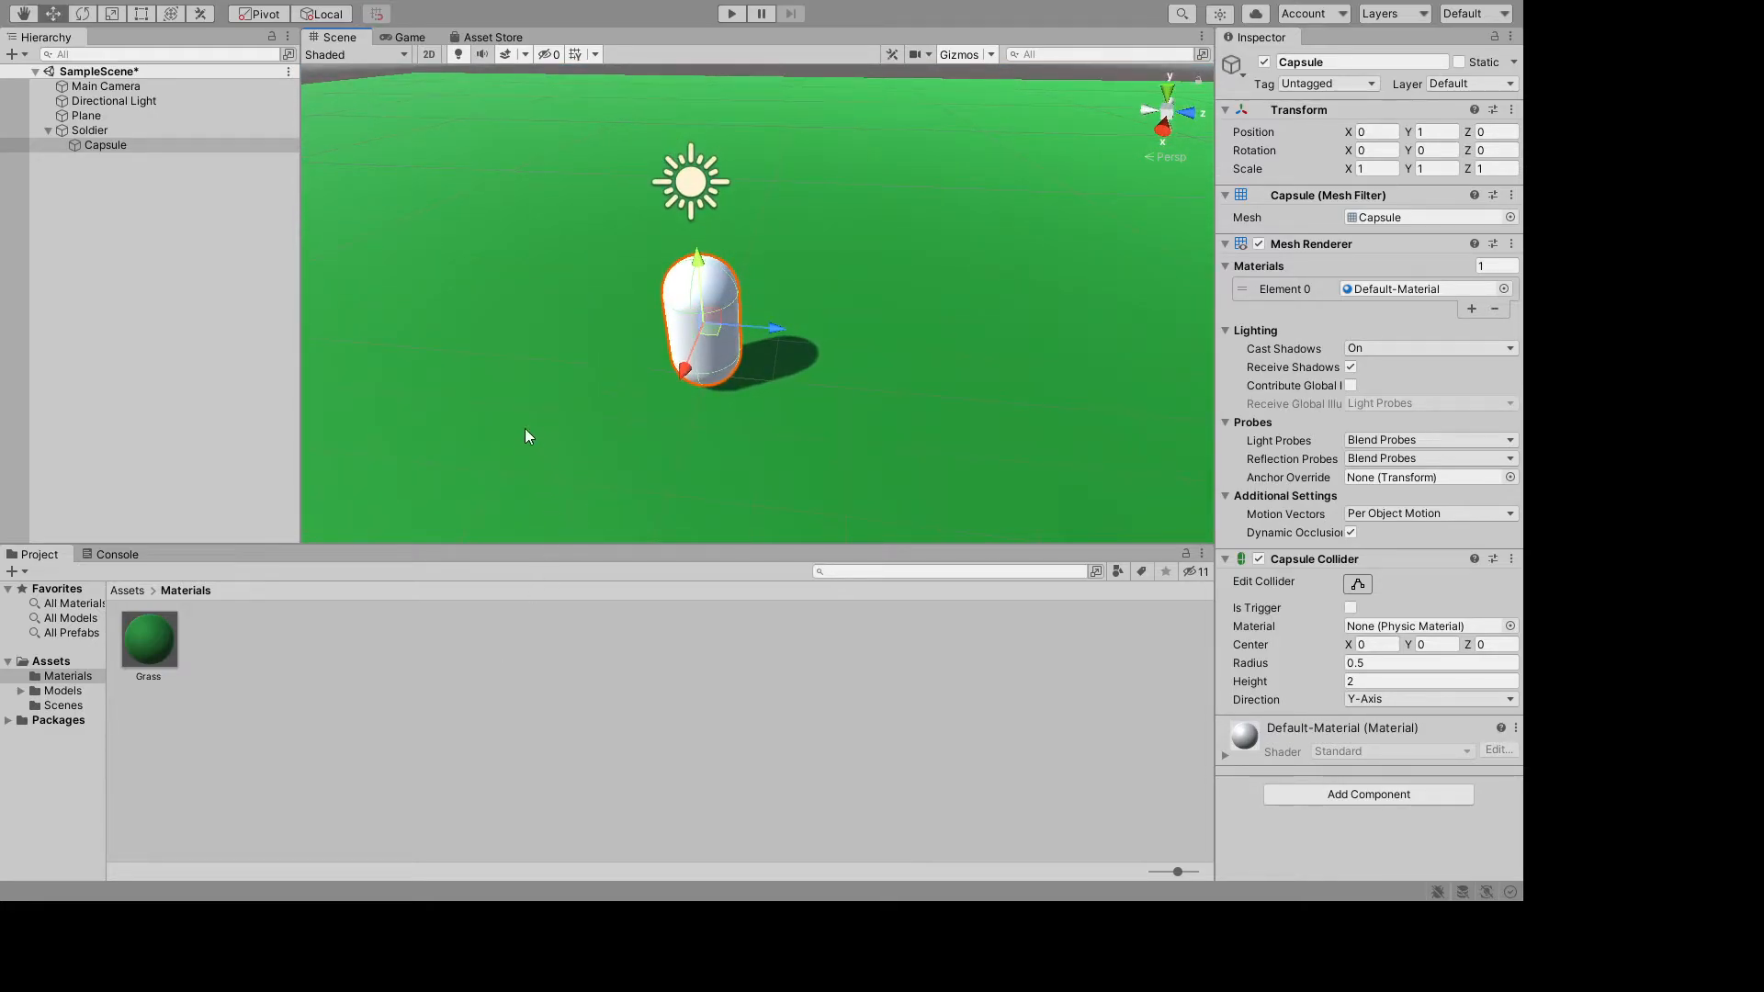
{"action": "left_click_drag", "start_coordinate": [577, 416], "coordinate": [520, 397], "text": "alt"}
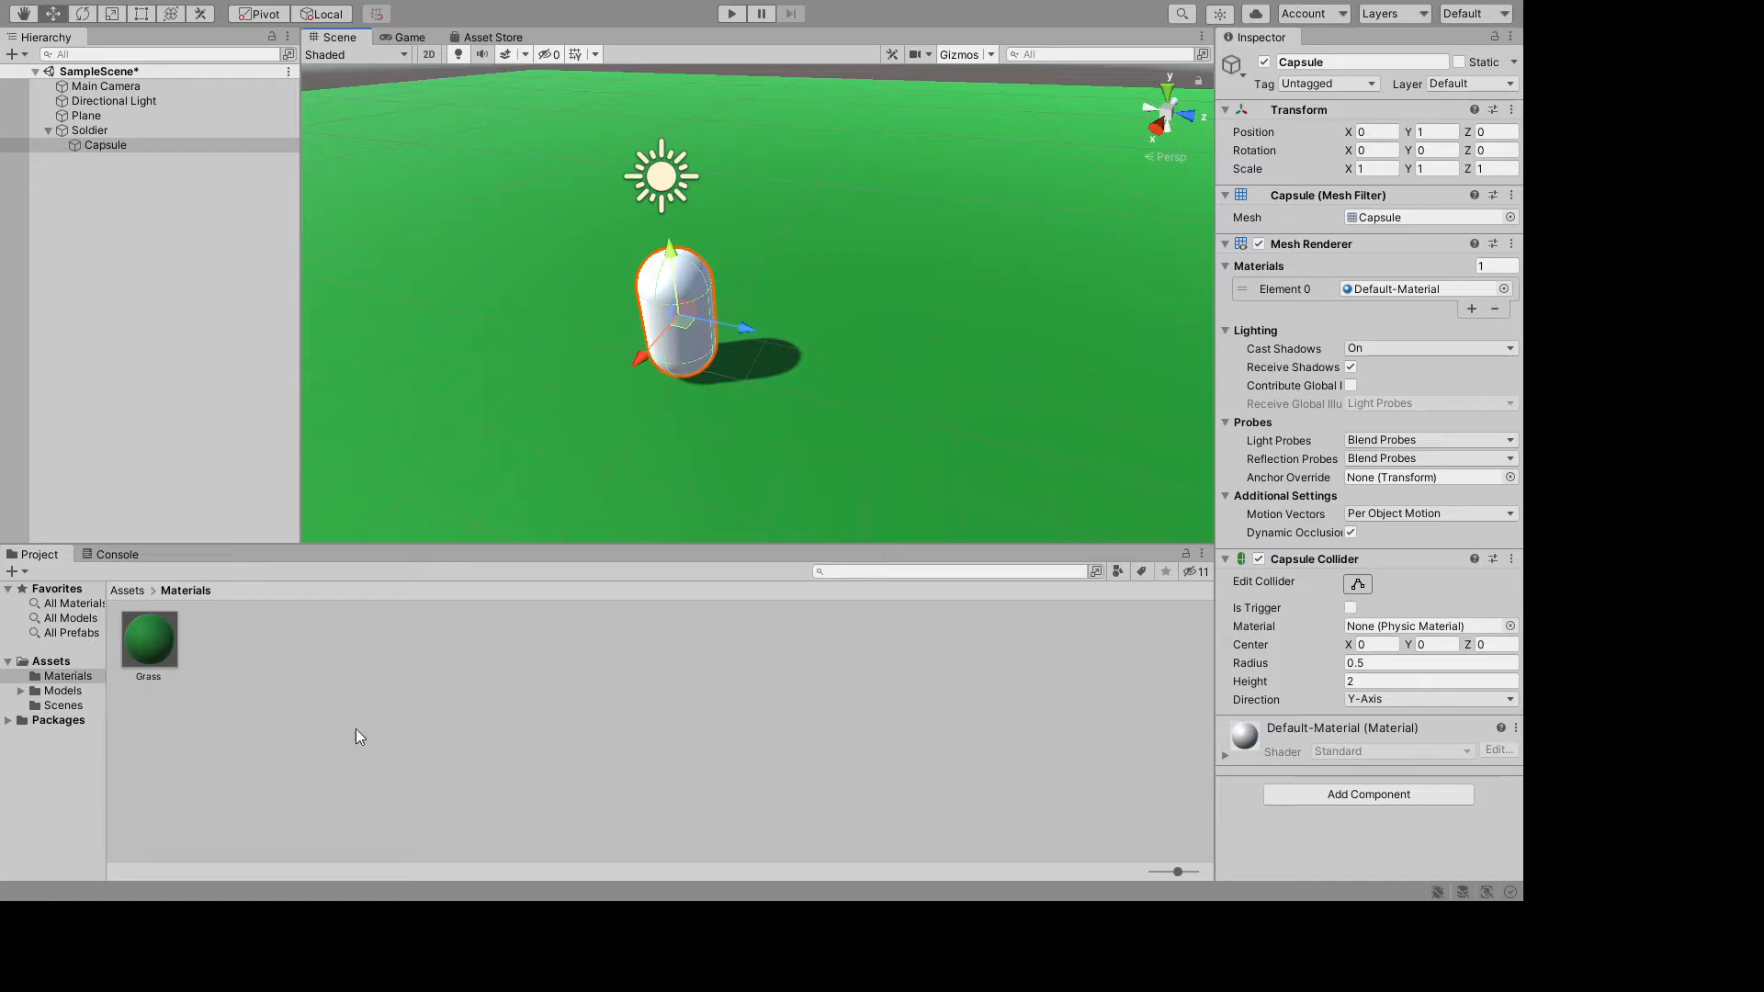
- Duplicate the Grass material and rename the copy PlayerColor
{"action": "left_click", "coordinate": [157, 638]}
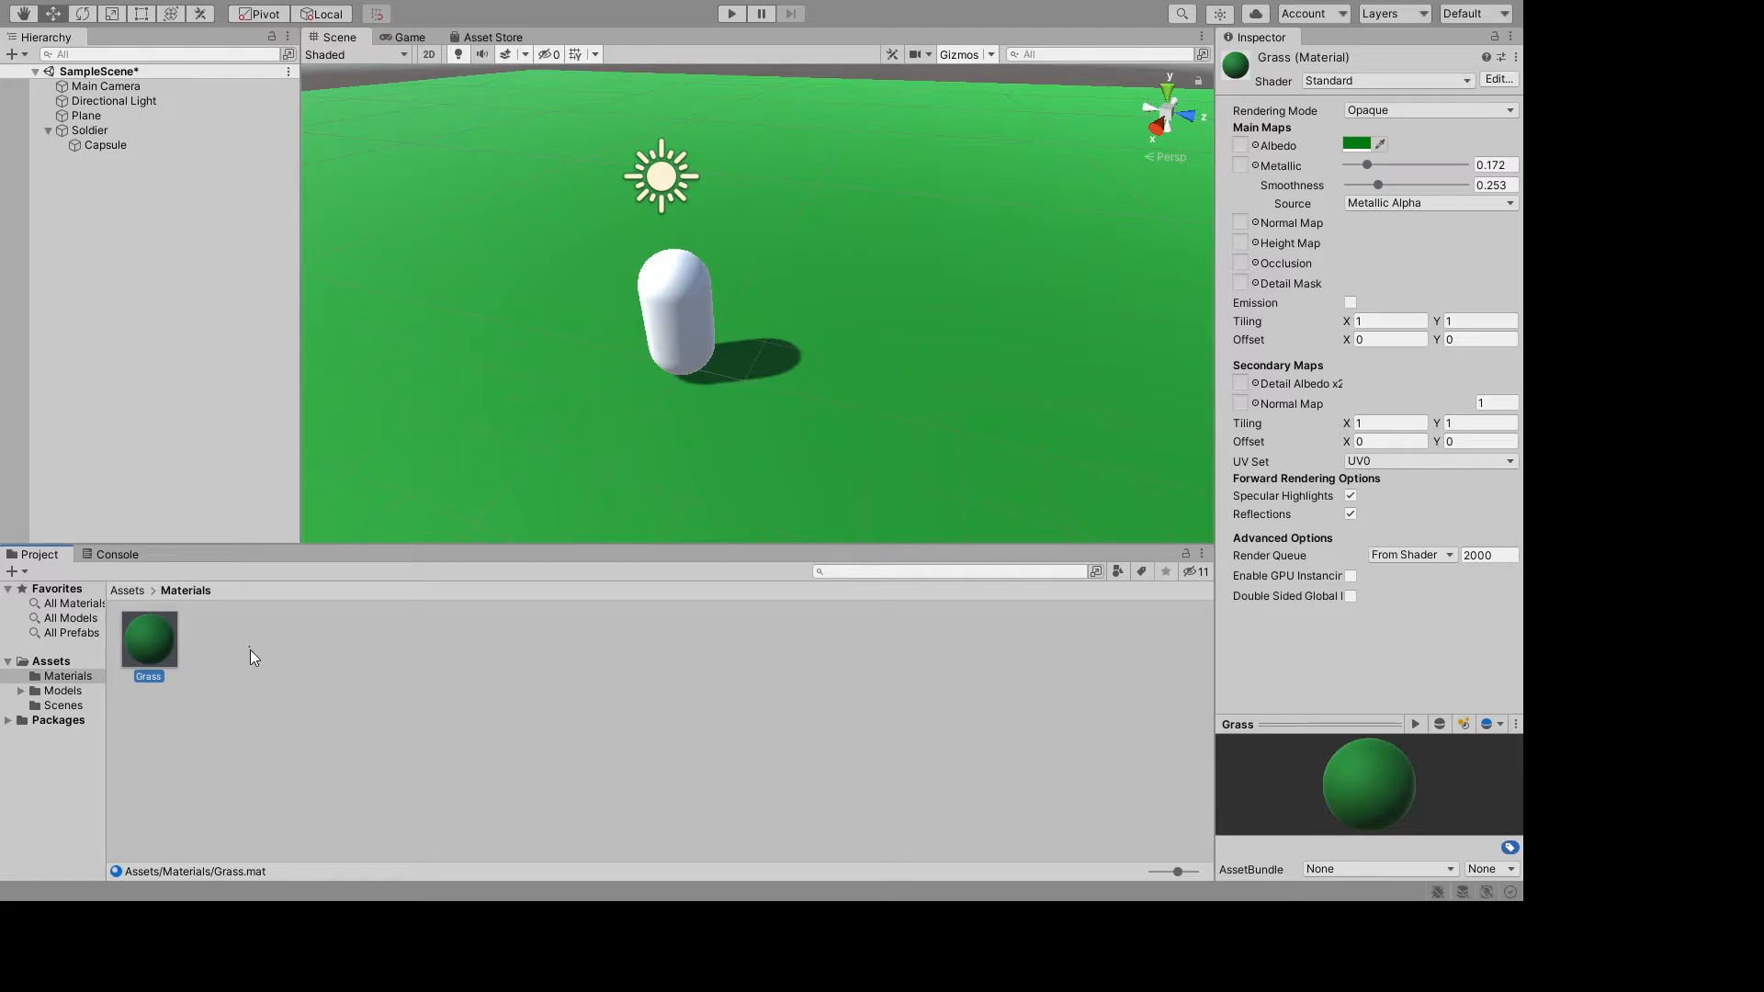
{"action": "key", "text": "ctrl+d"}
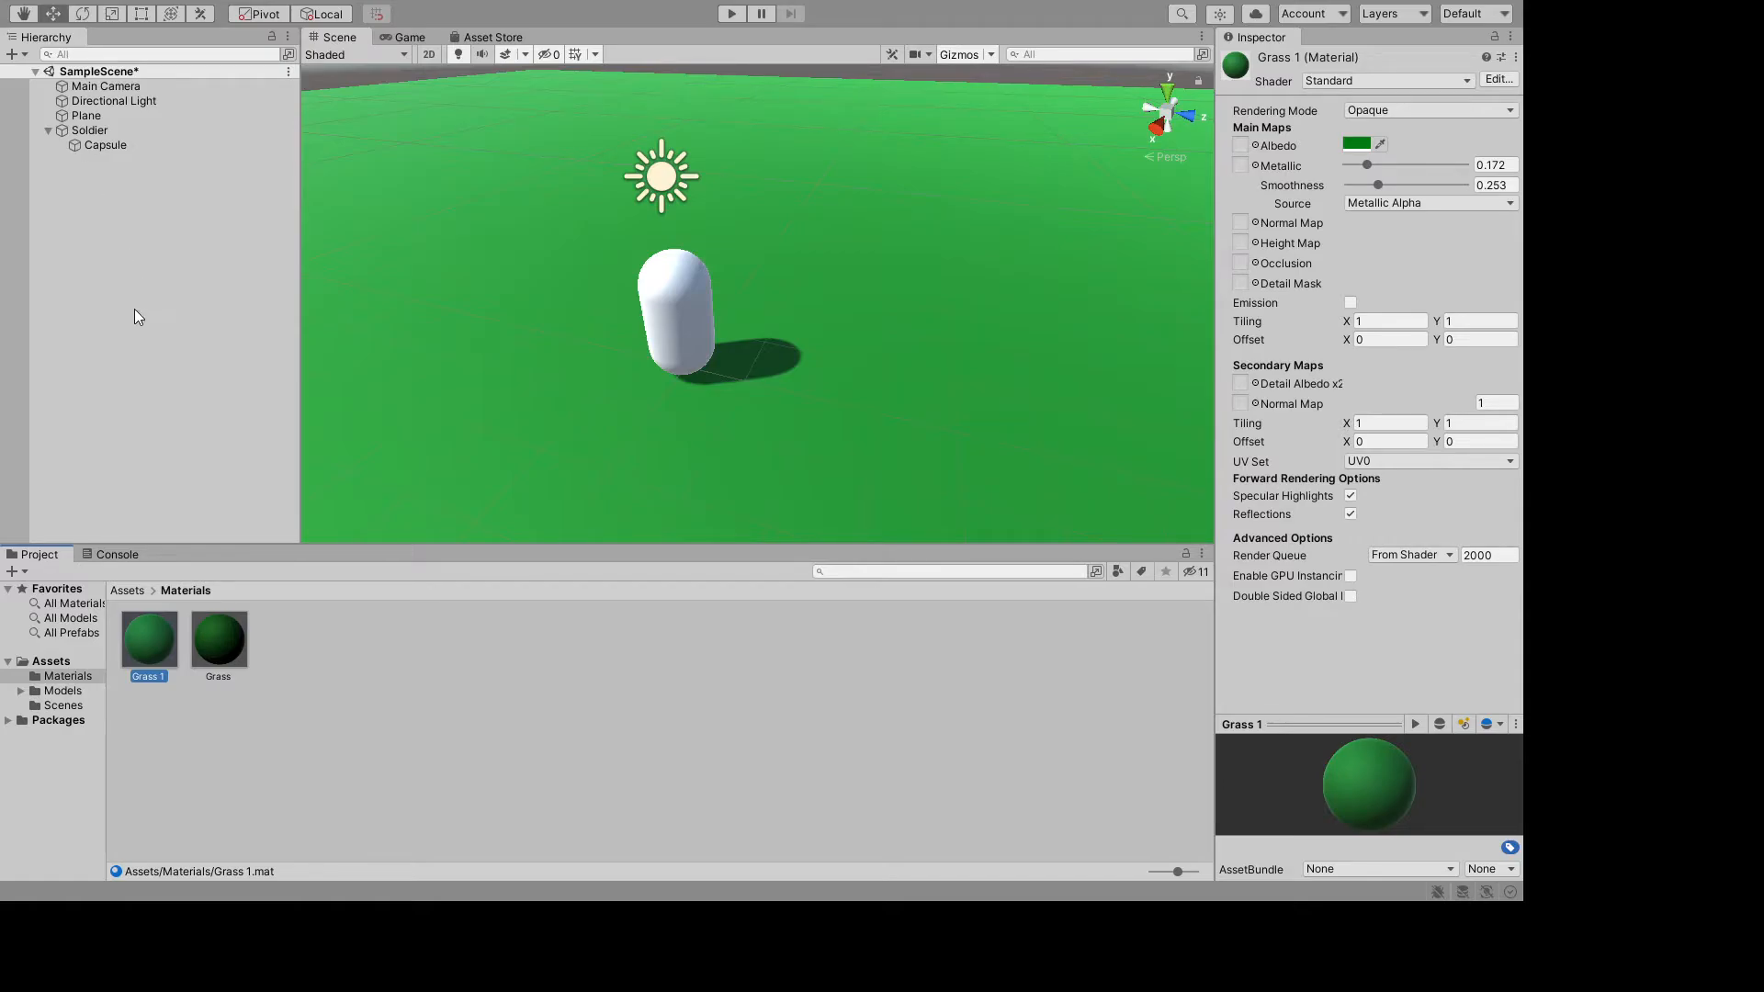
{"action": "left_click", "coordinate": [494, 848]}
{"action": "left_click", "coordinate": [151, 680]}
{"action": "type", "text": "PlayerColor"}
{"action": "key", "text": "Return"}
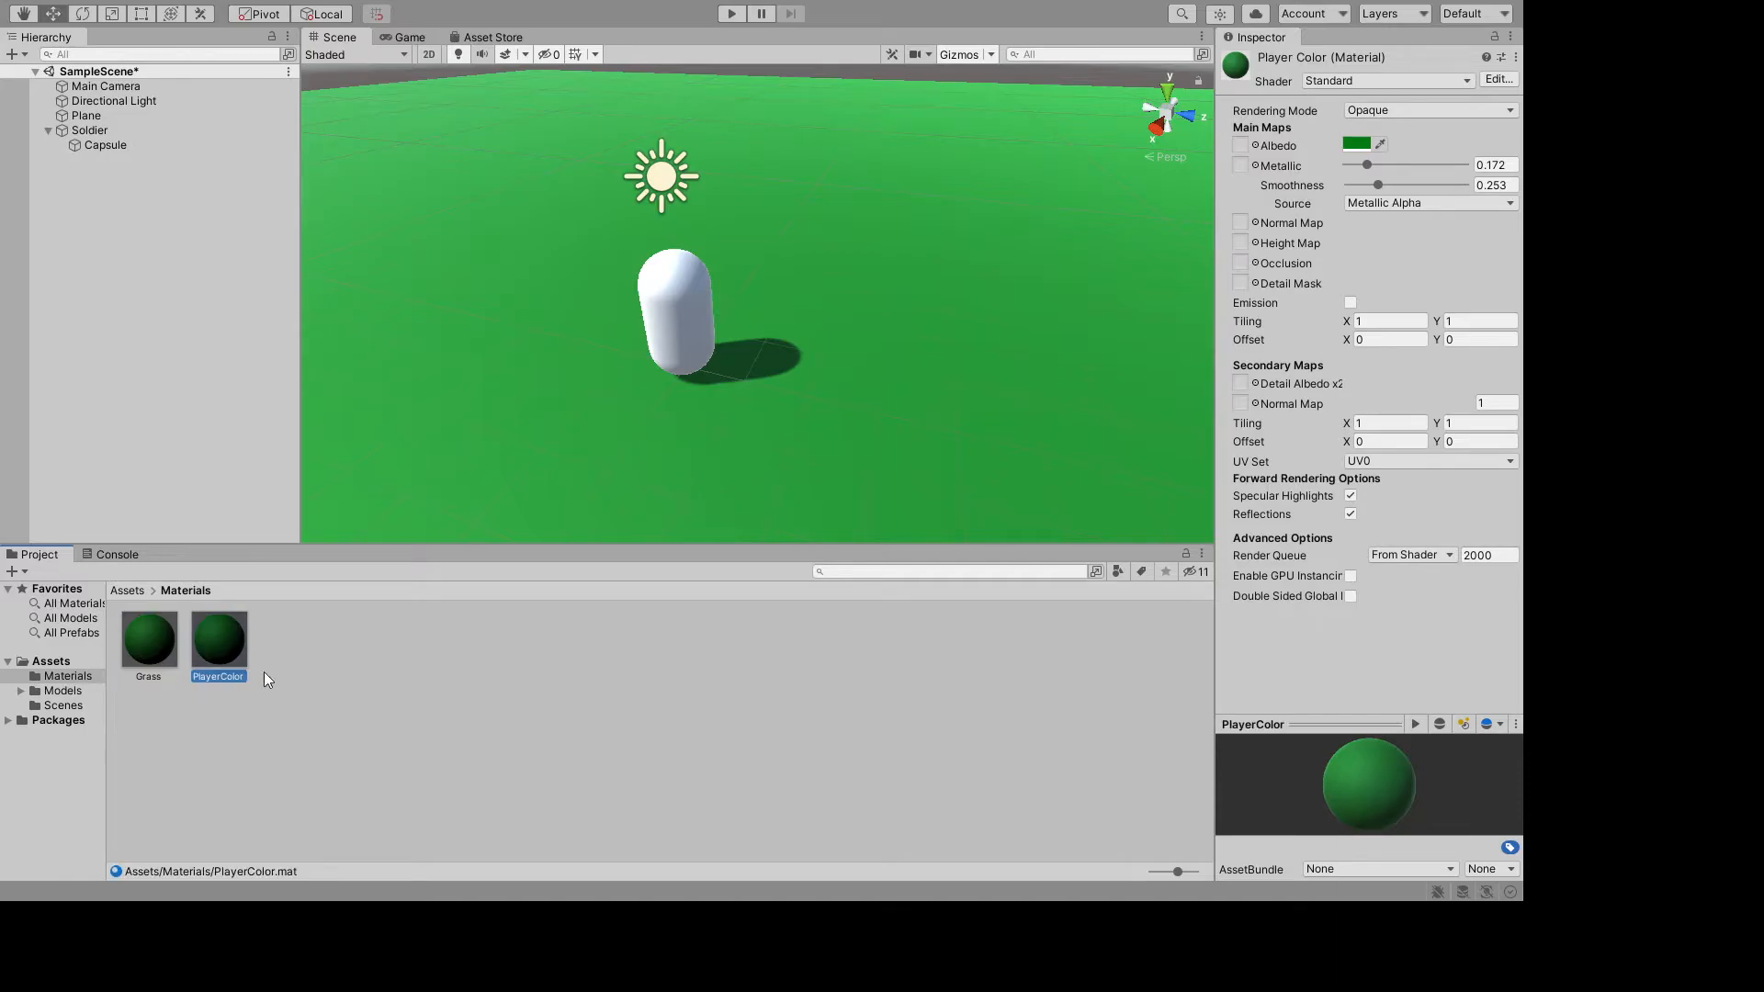
- Set the PlayerColor material's albedo to dark blue and apply it to the Soldier's capsule
{"action": "left_click", "coordinate": [1354, 140]}
{"action": "left_click_drag", "start_coordinate": [1378, 234], "coordinate": [1392, 347]}
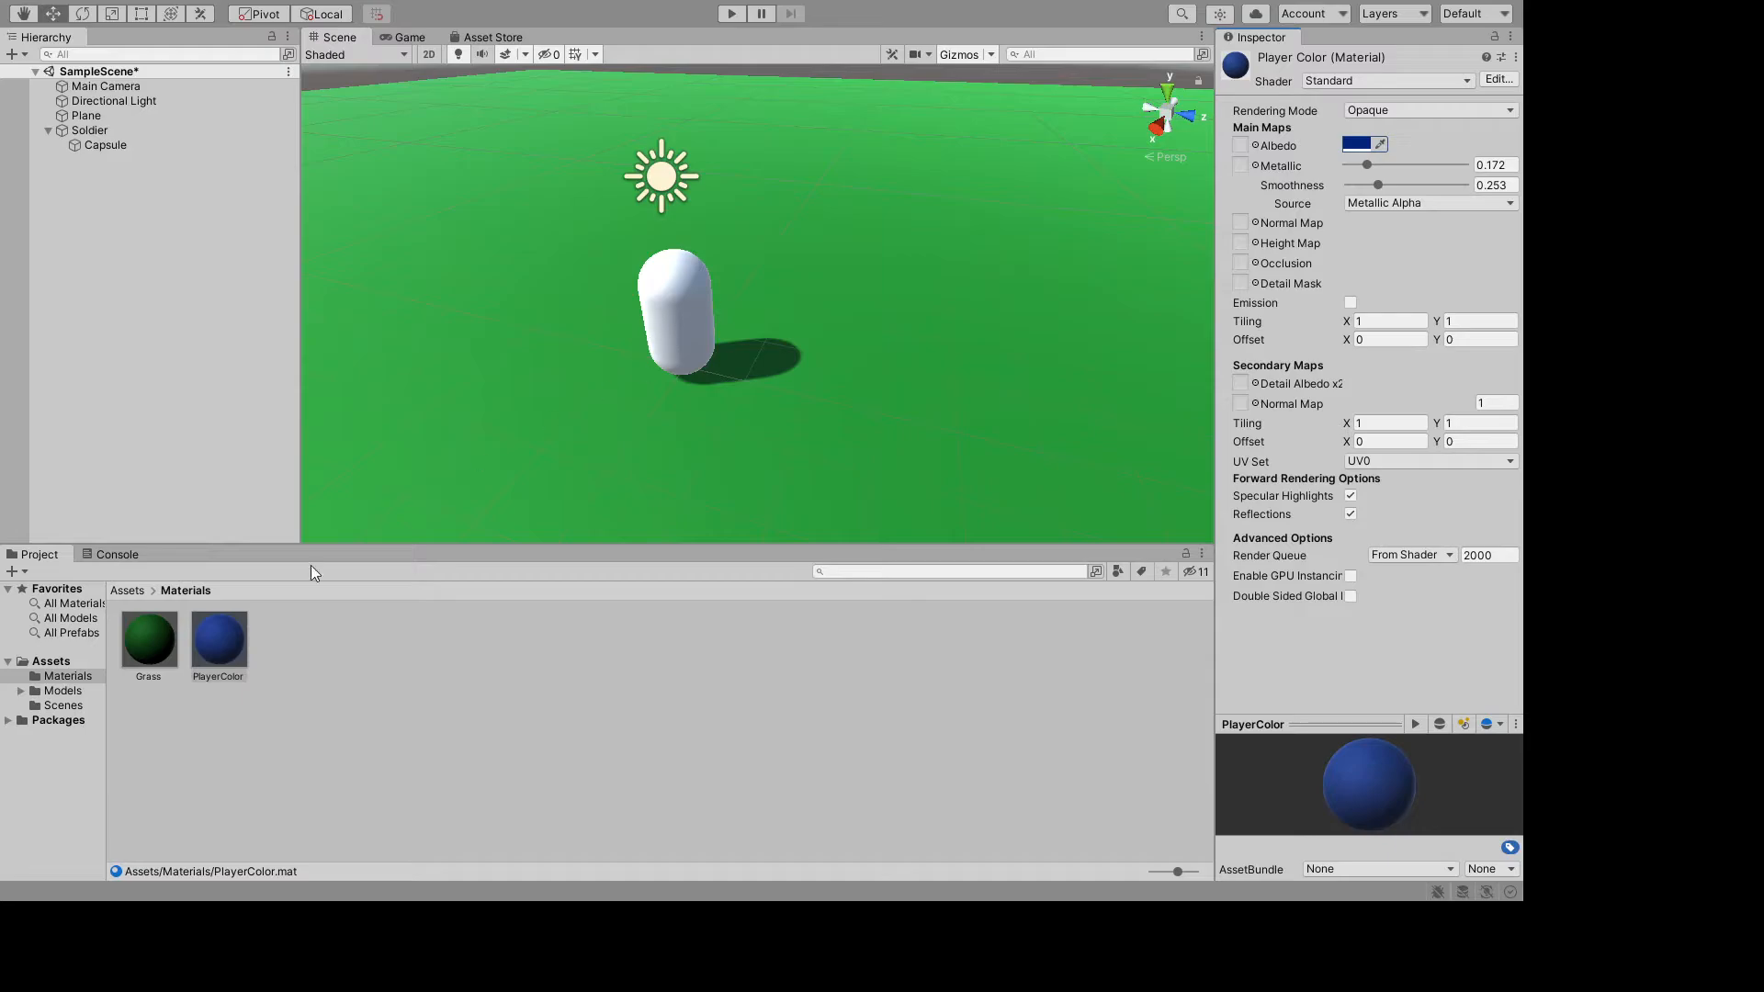
{"action": "left_click_drag", "start_coordinate": [219, 641], "coordinate": [689, 335]}
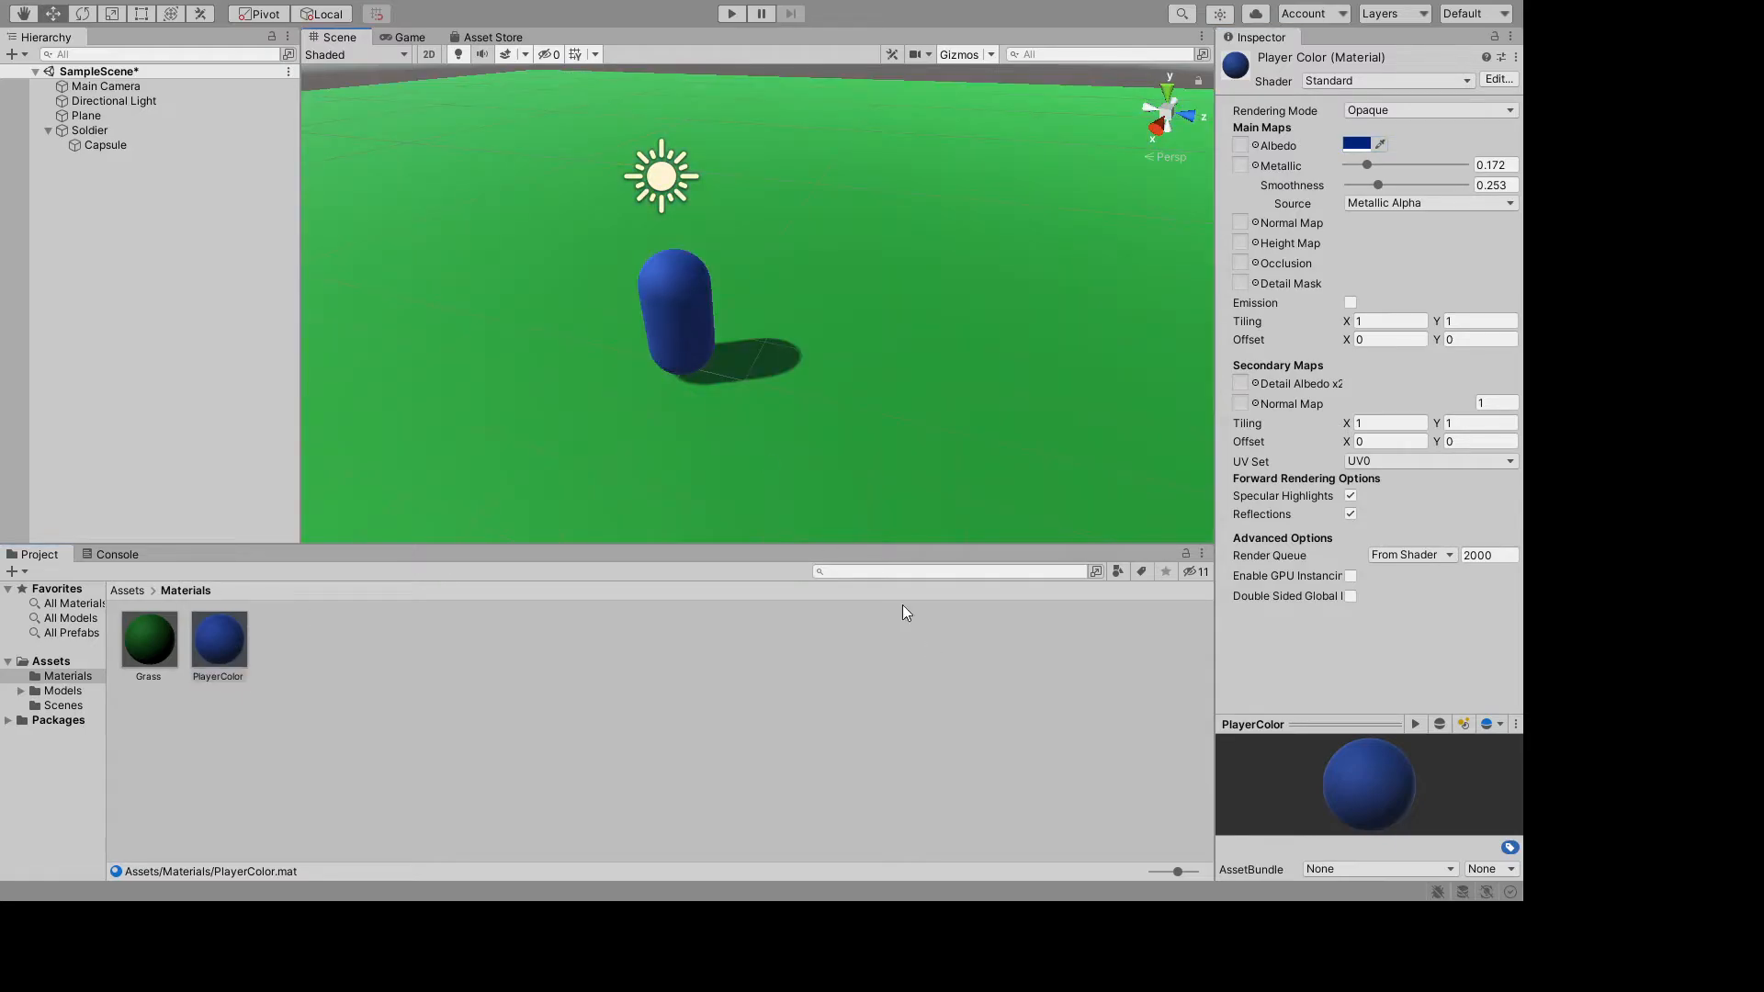
{"action": "left_click_drag", "start_coordinate": [623, 455], "coordinate": [959, 395], "text": "alt"}
{"action": "scroll", "coordinate": [953, 406], "scroll_direction": "down", "scroll_amount": 10}
{"action": "scroll", "coordinate": [953, 406], "scroll_direction": "down", "scroll_amount": 10}
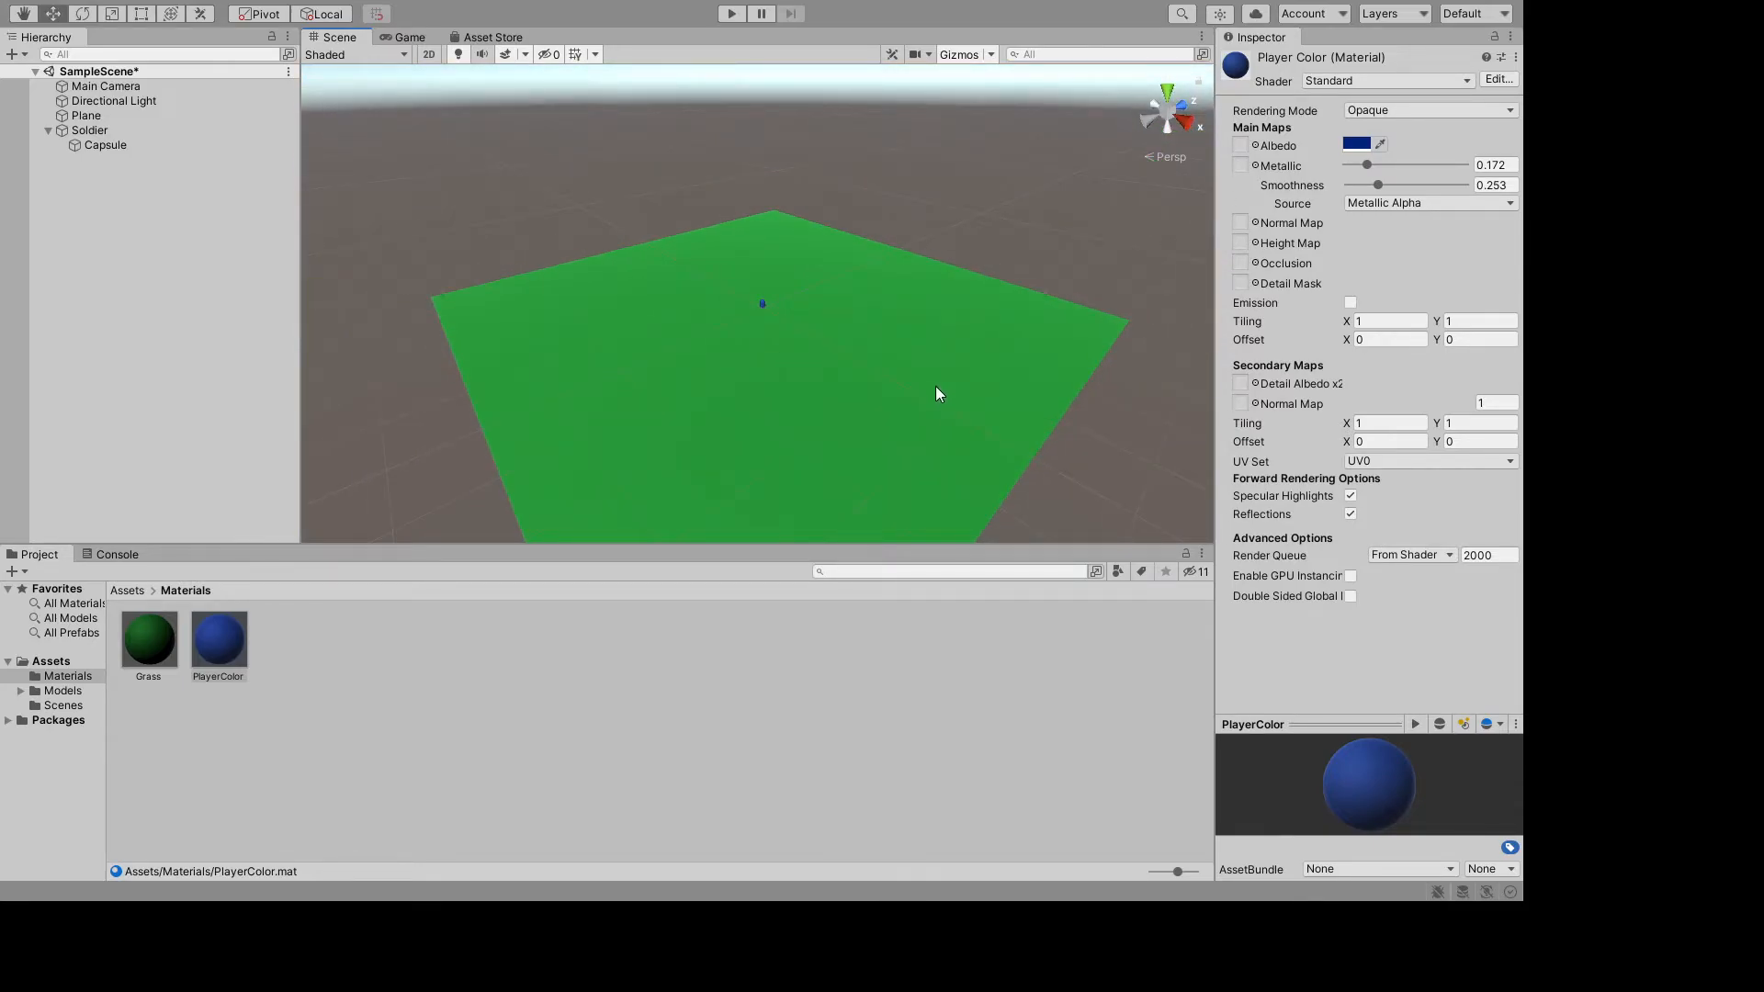
{"action": "scroll", "coordinate": [936, 386], "scroll_direction": "up", "scroll_amount": 10}
{"action": "scroll", "coordinate": [935, 386], "scroll_direction": "up", "scroll_amount": 10}
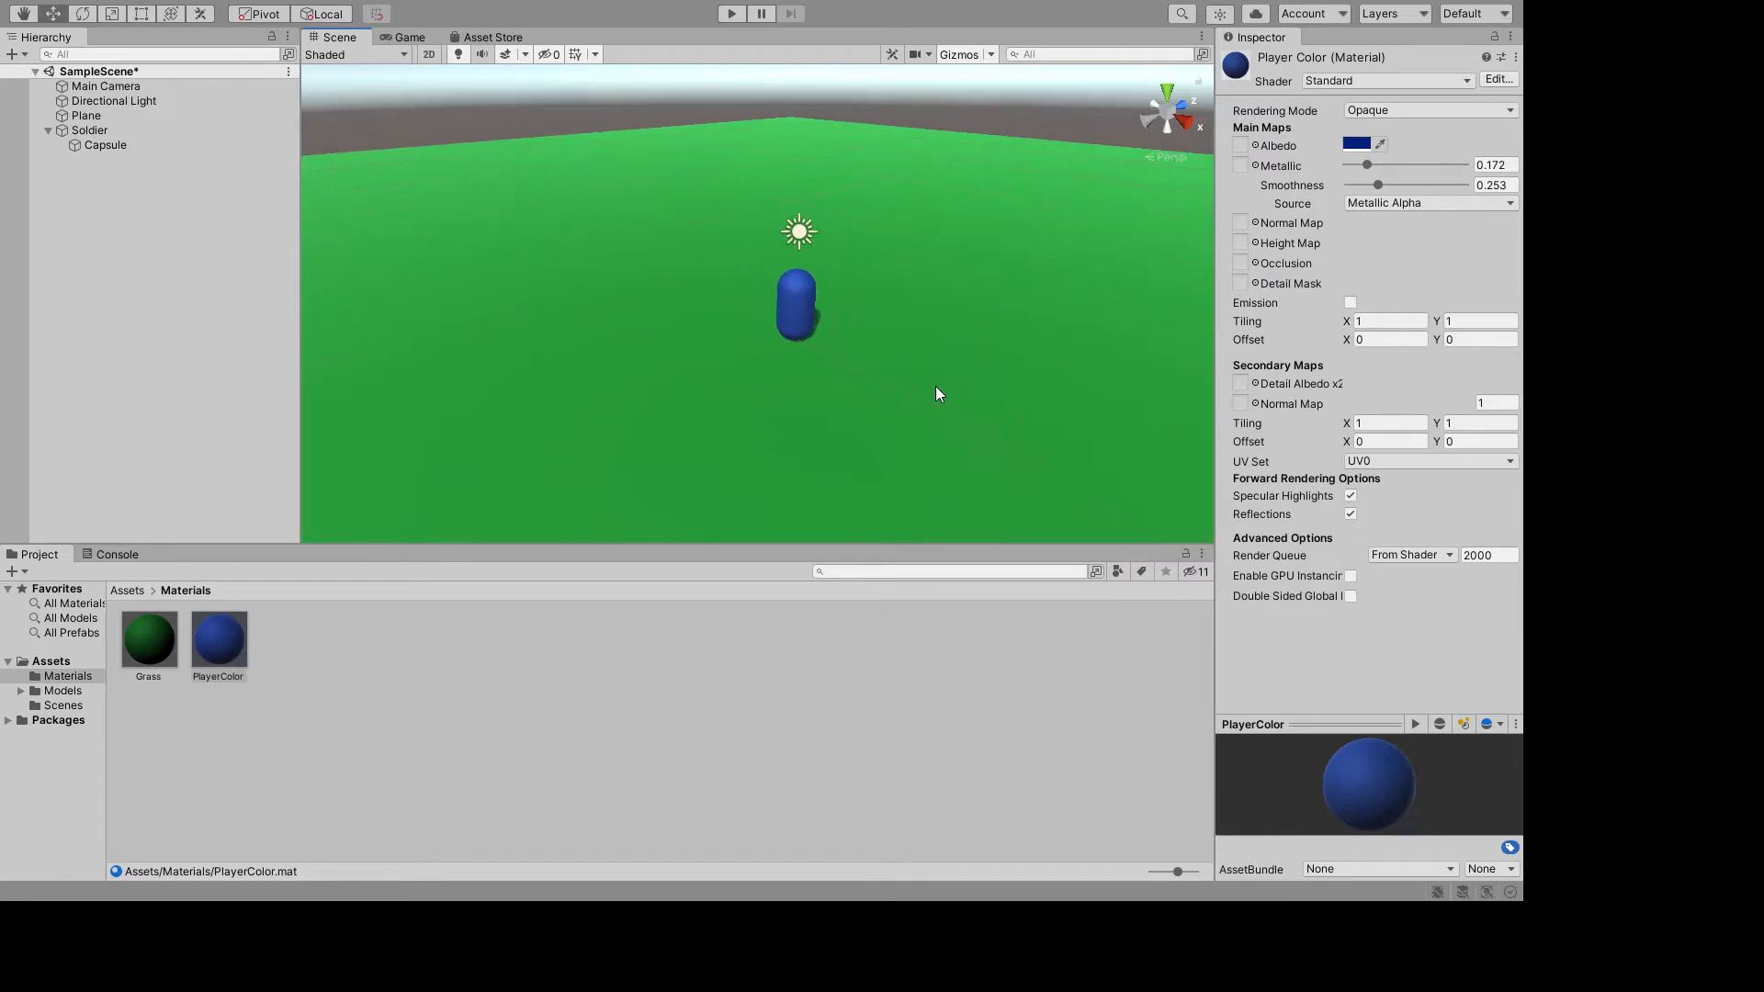
{"action": "left_click_drag", "start_coordinate": [935, 386], "coordinate": [834, 425], "text": "alt"}
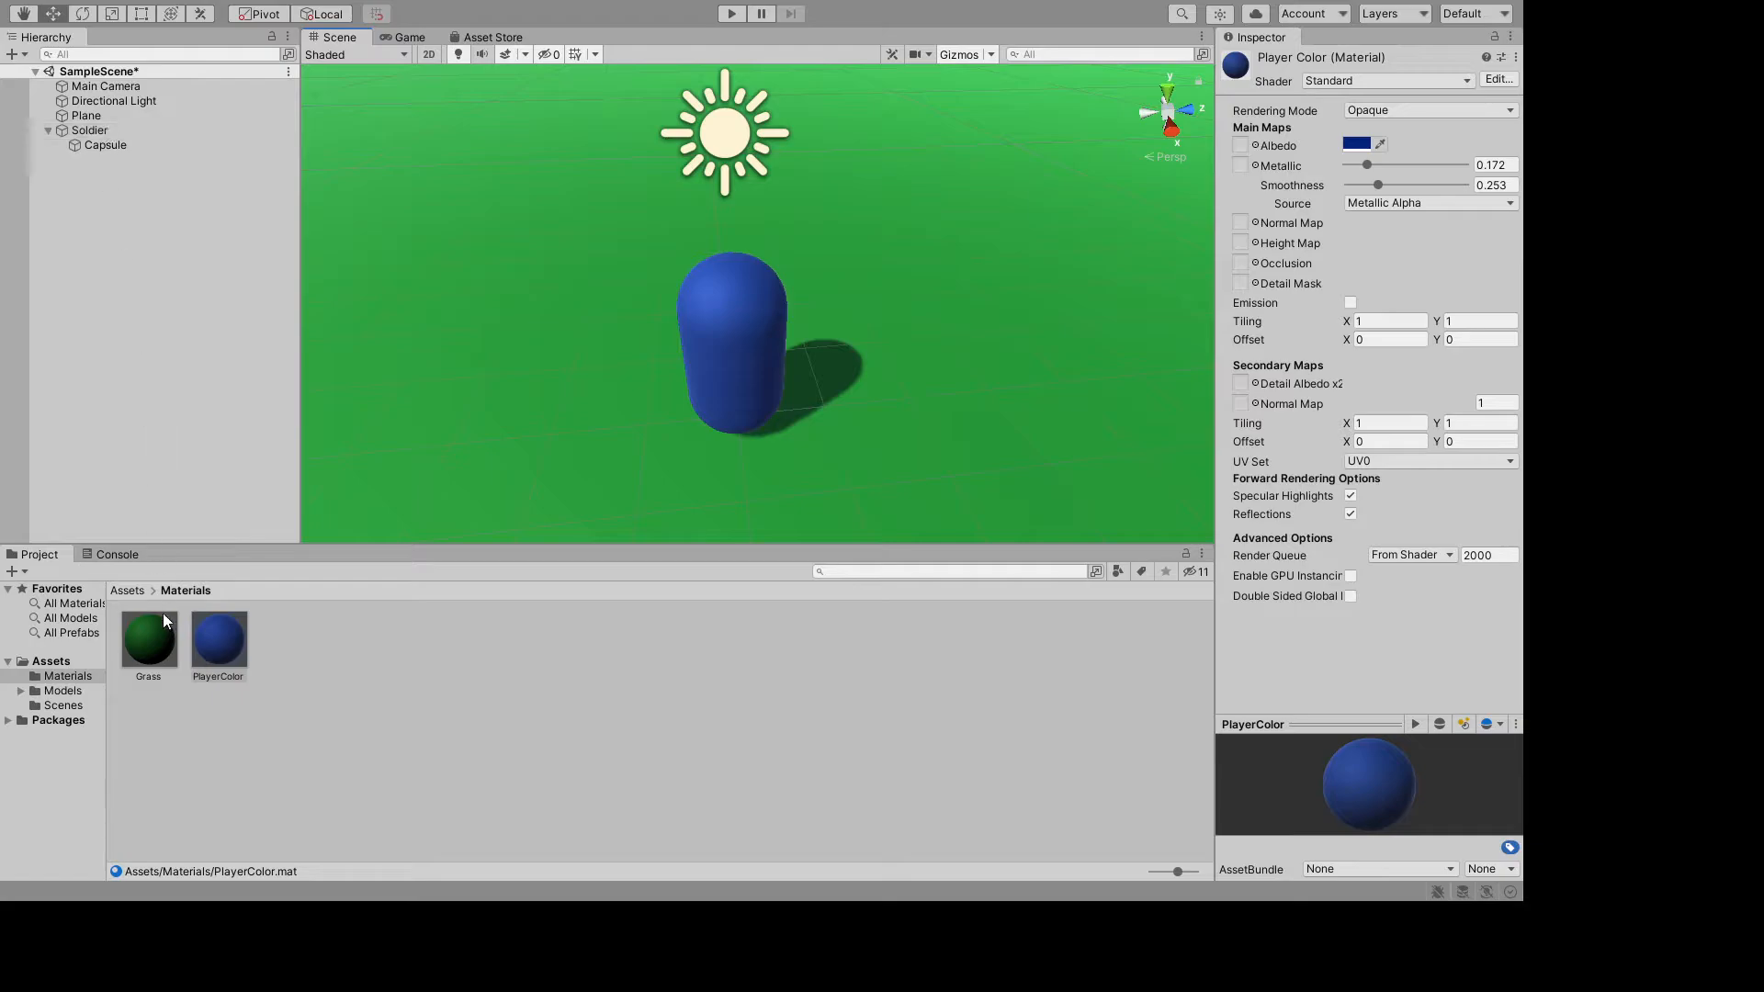
- Create a folder named Prefabs in the Assets folder
{"action": "left_click", "coordinate": [64, 663]}
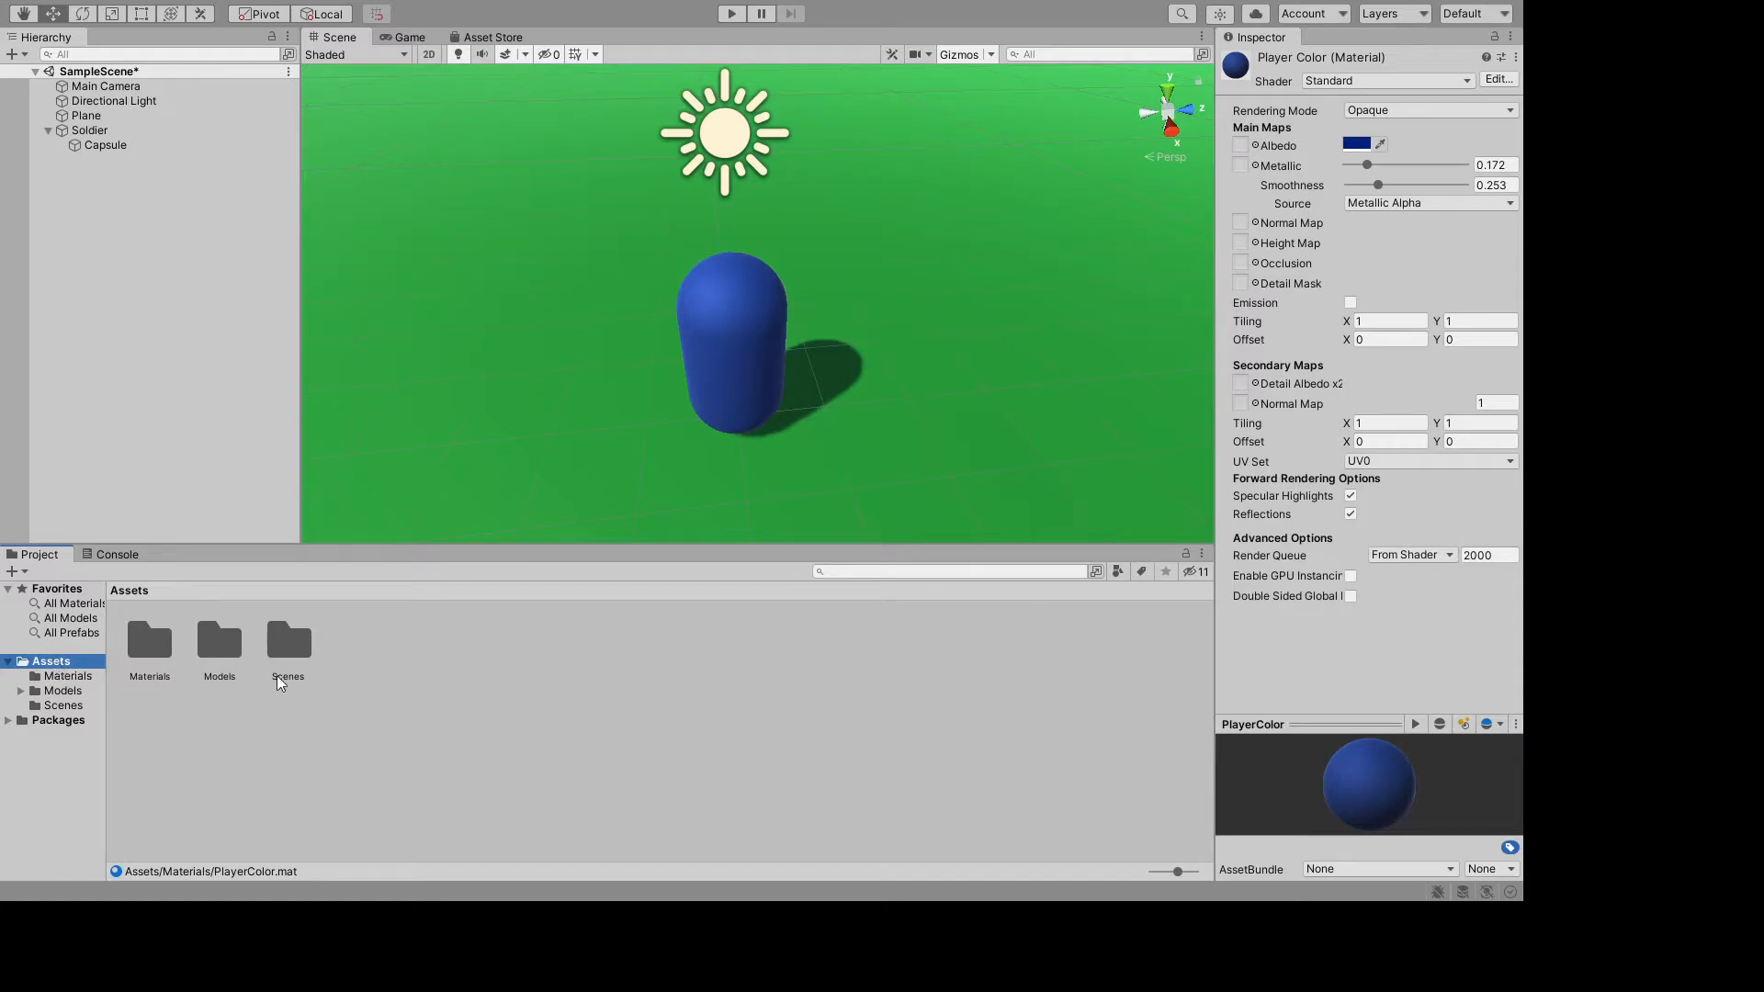
{"action": "left_click", "coordinate": [382, 651]}
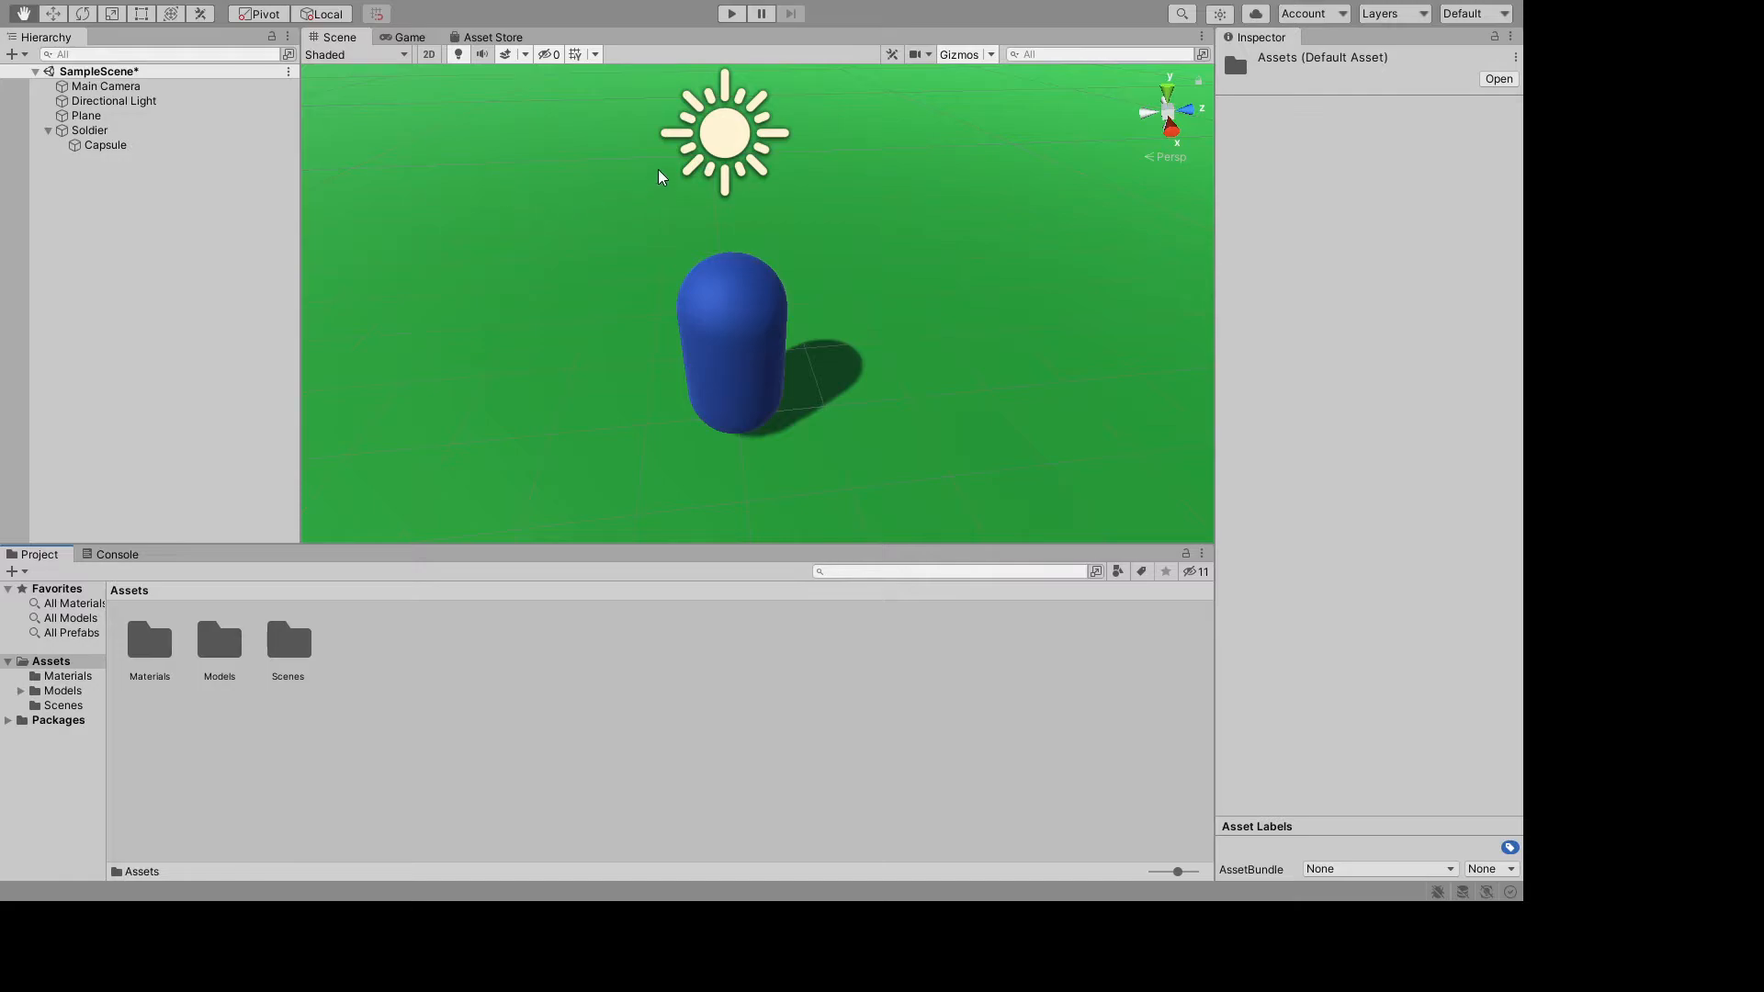
{"action": "key", "text": "ctrl+shift+n"}
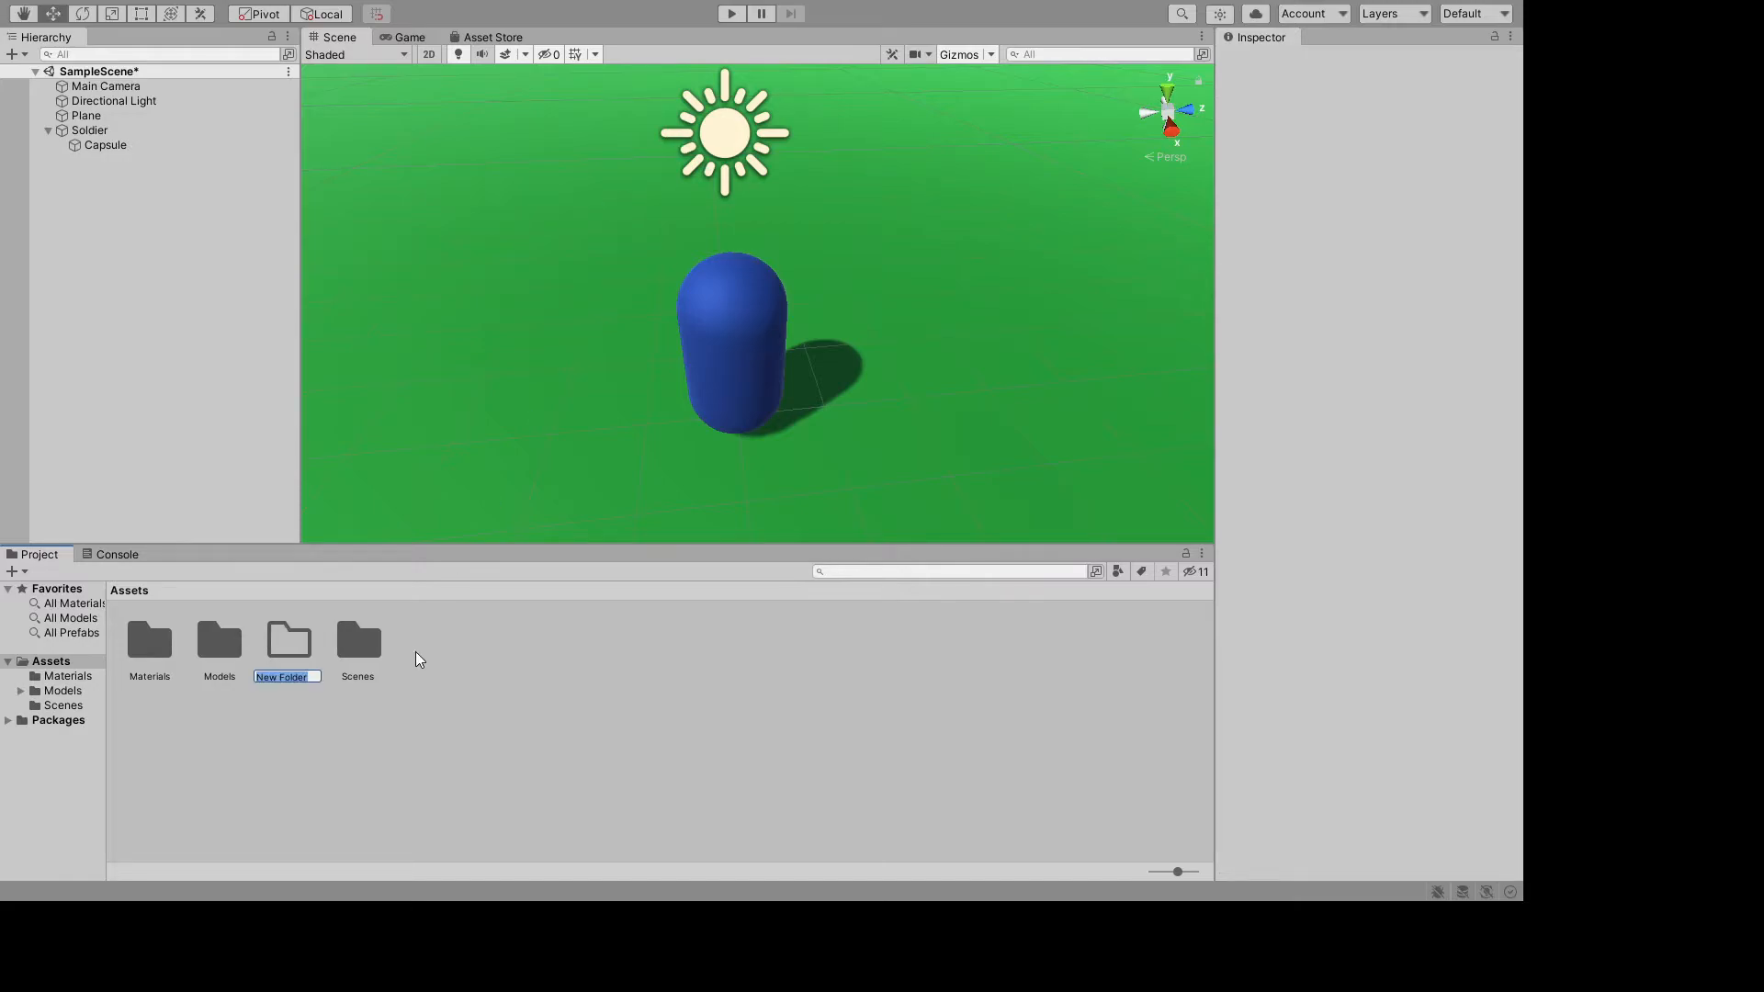
{"action": "type", "text": "Prefabs"}
{"action": "key", "text": "Return"}
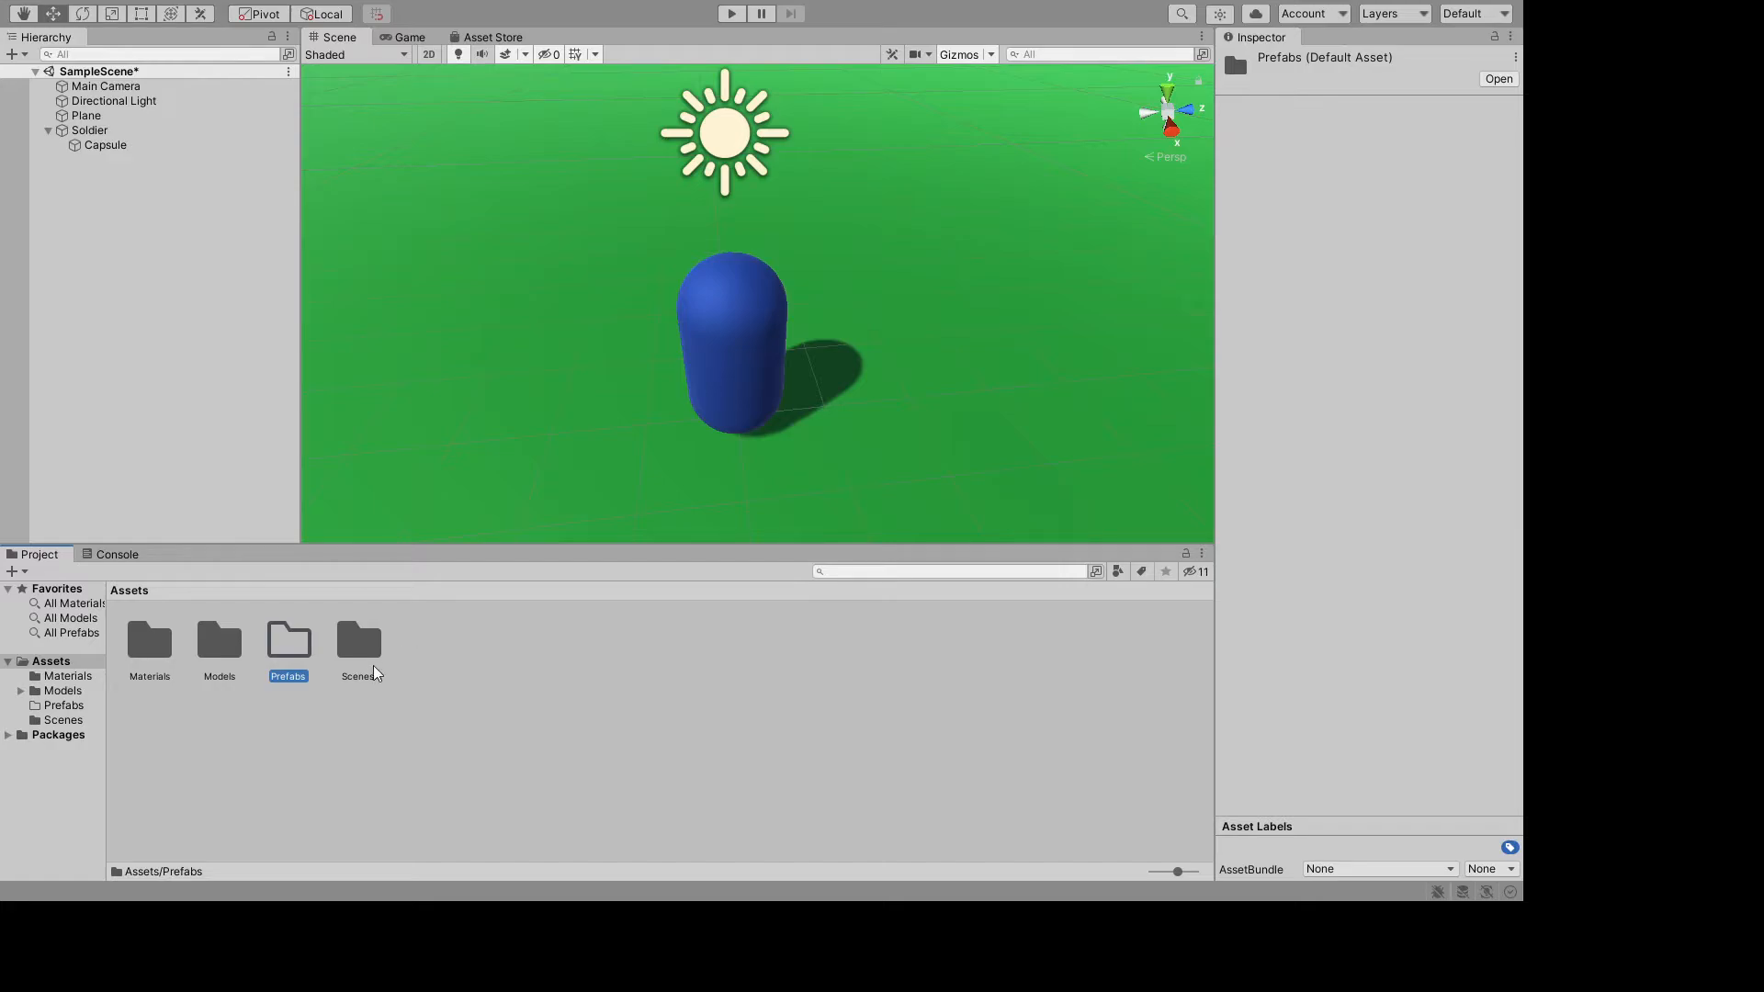
- Turn the scene's Soldier object into a prefab asset stored in the Prefabs folder
{"action": "double_click", "coordinate": [288, 643]}
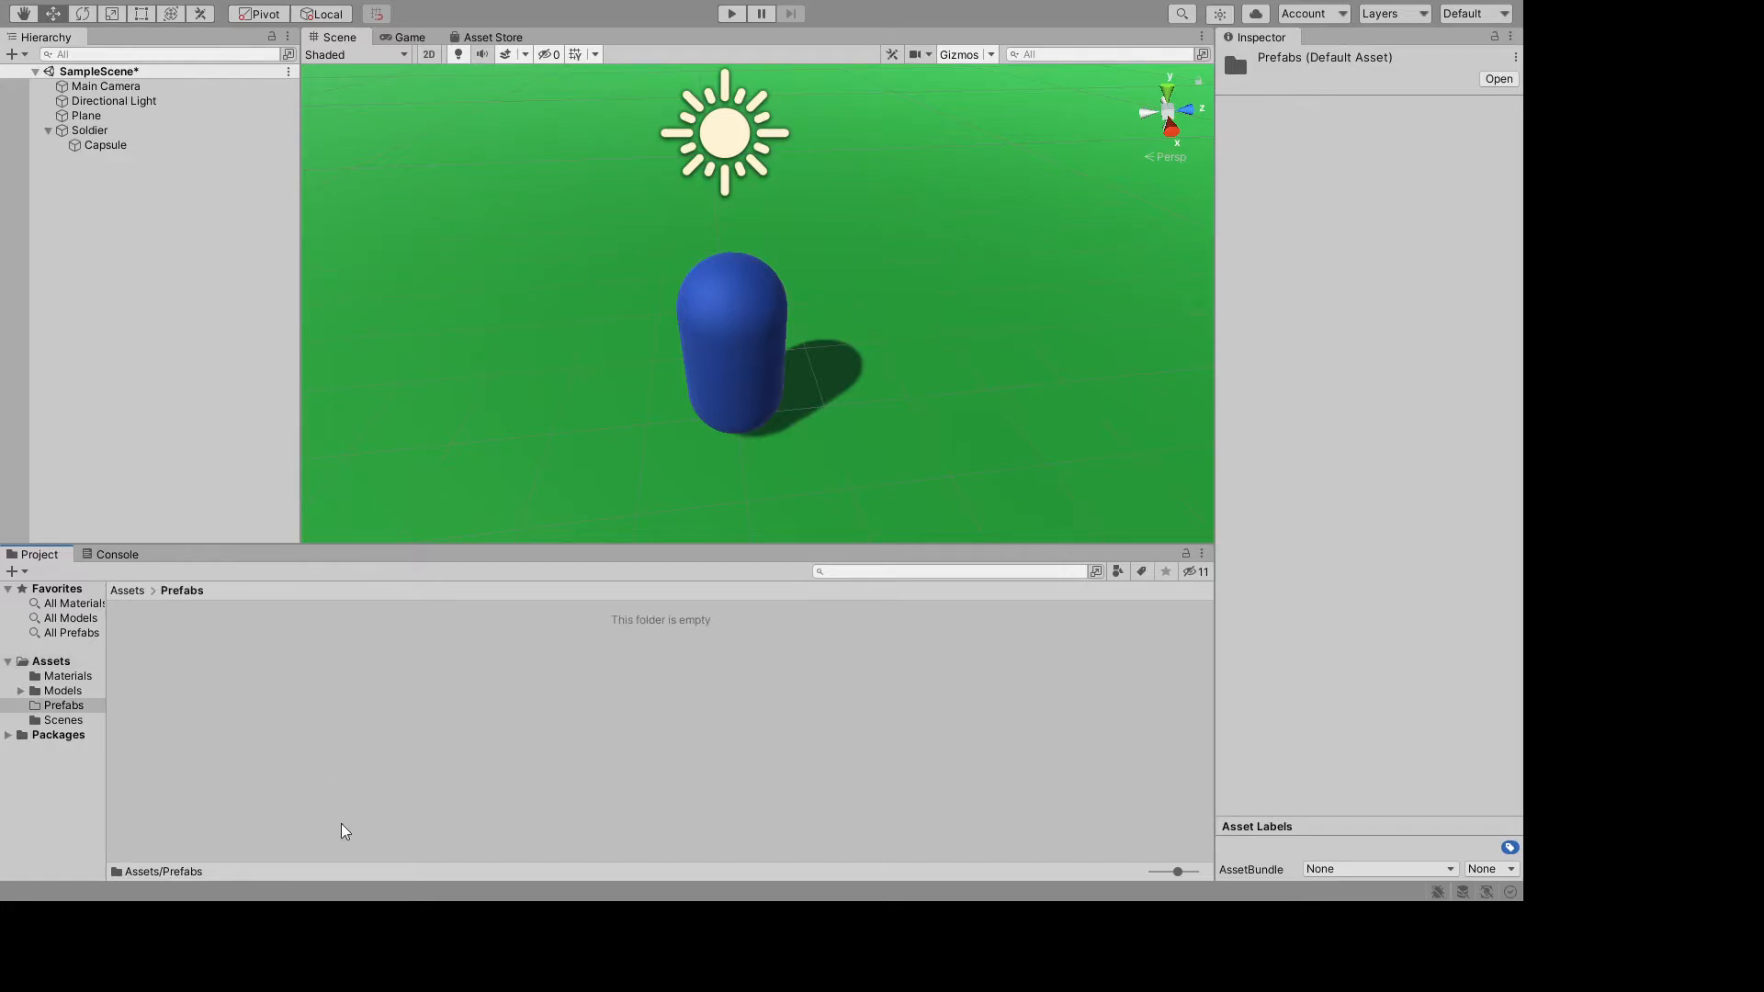
{"action": "left_click", "coordinate": [97, 130]}
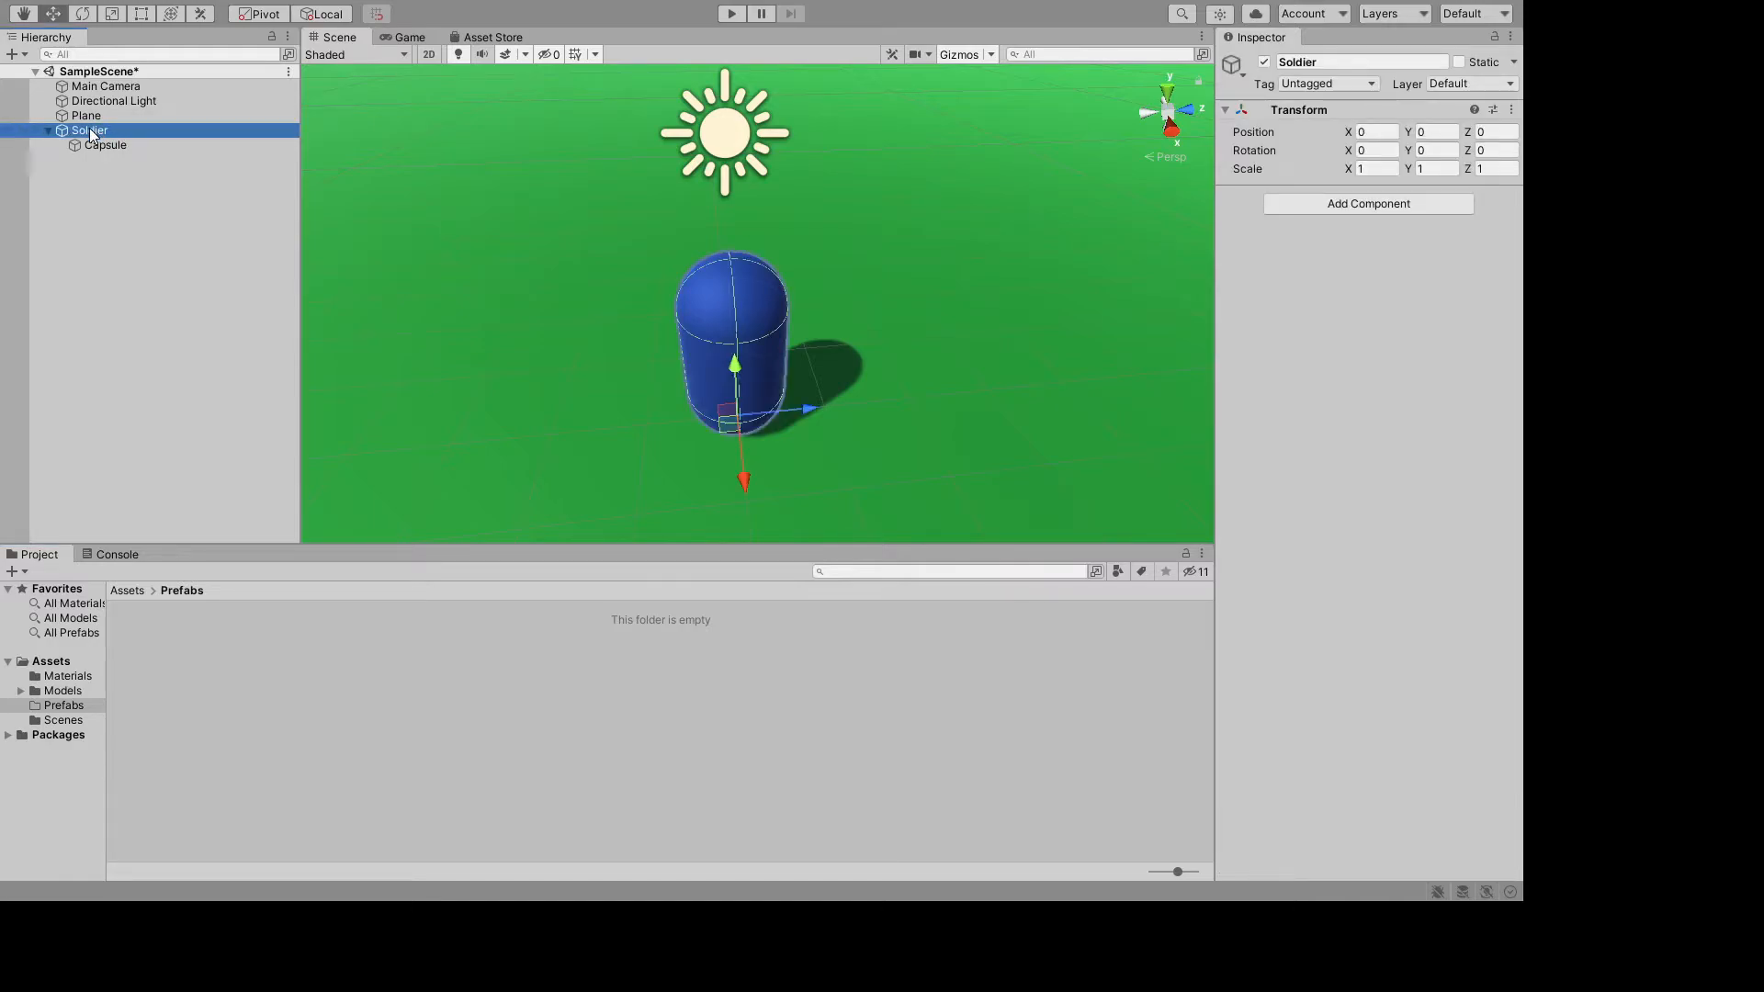
{"action": "left_click_drag", "start_coordinate": [90, 129], "coordinate": [230, 675]}
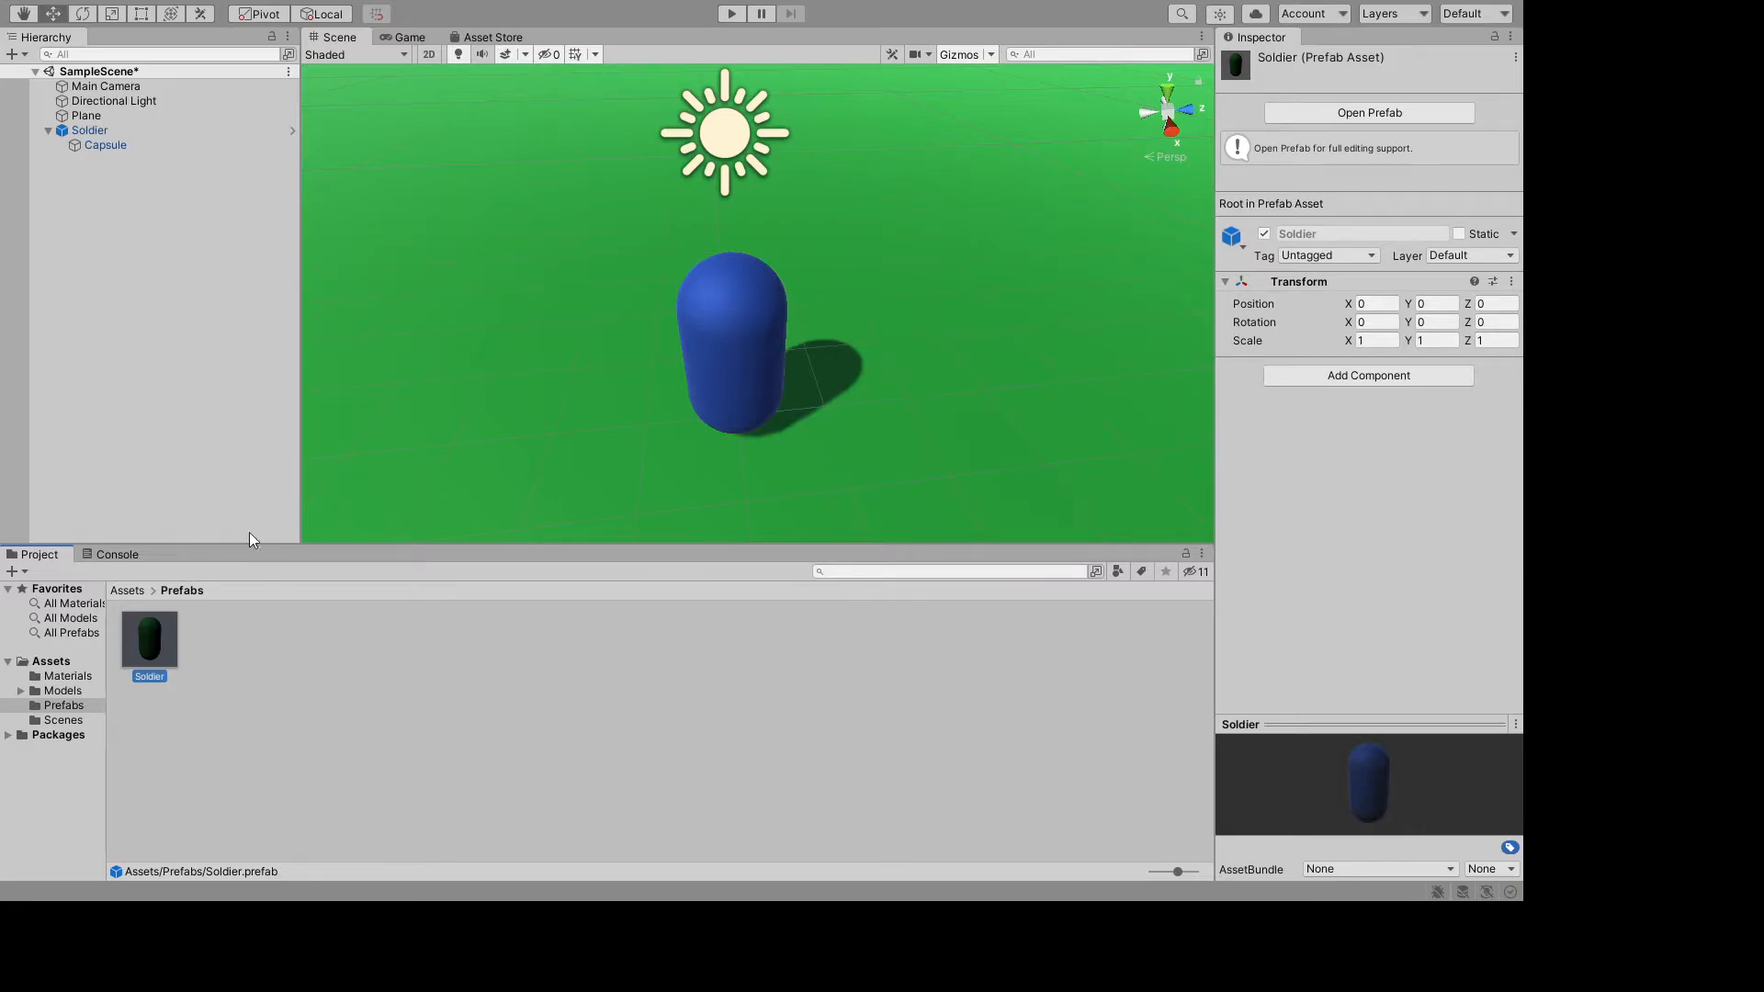
- Delete the original Soldier object from the scene, keeping its prefab asset
{"action": "left_click", "coordinate": [167, 129]}
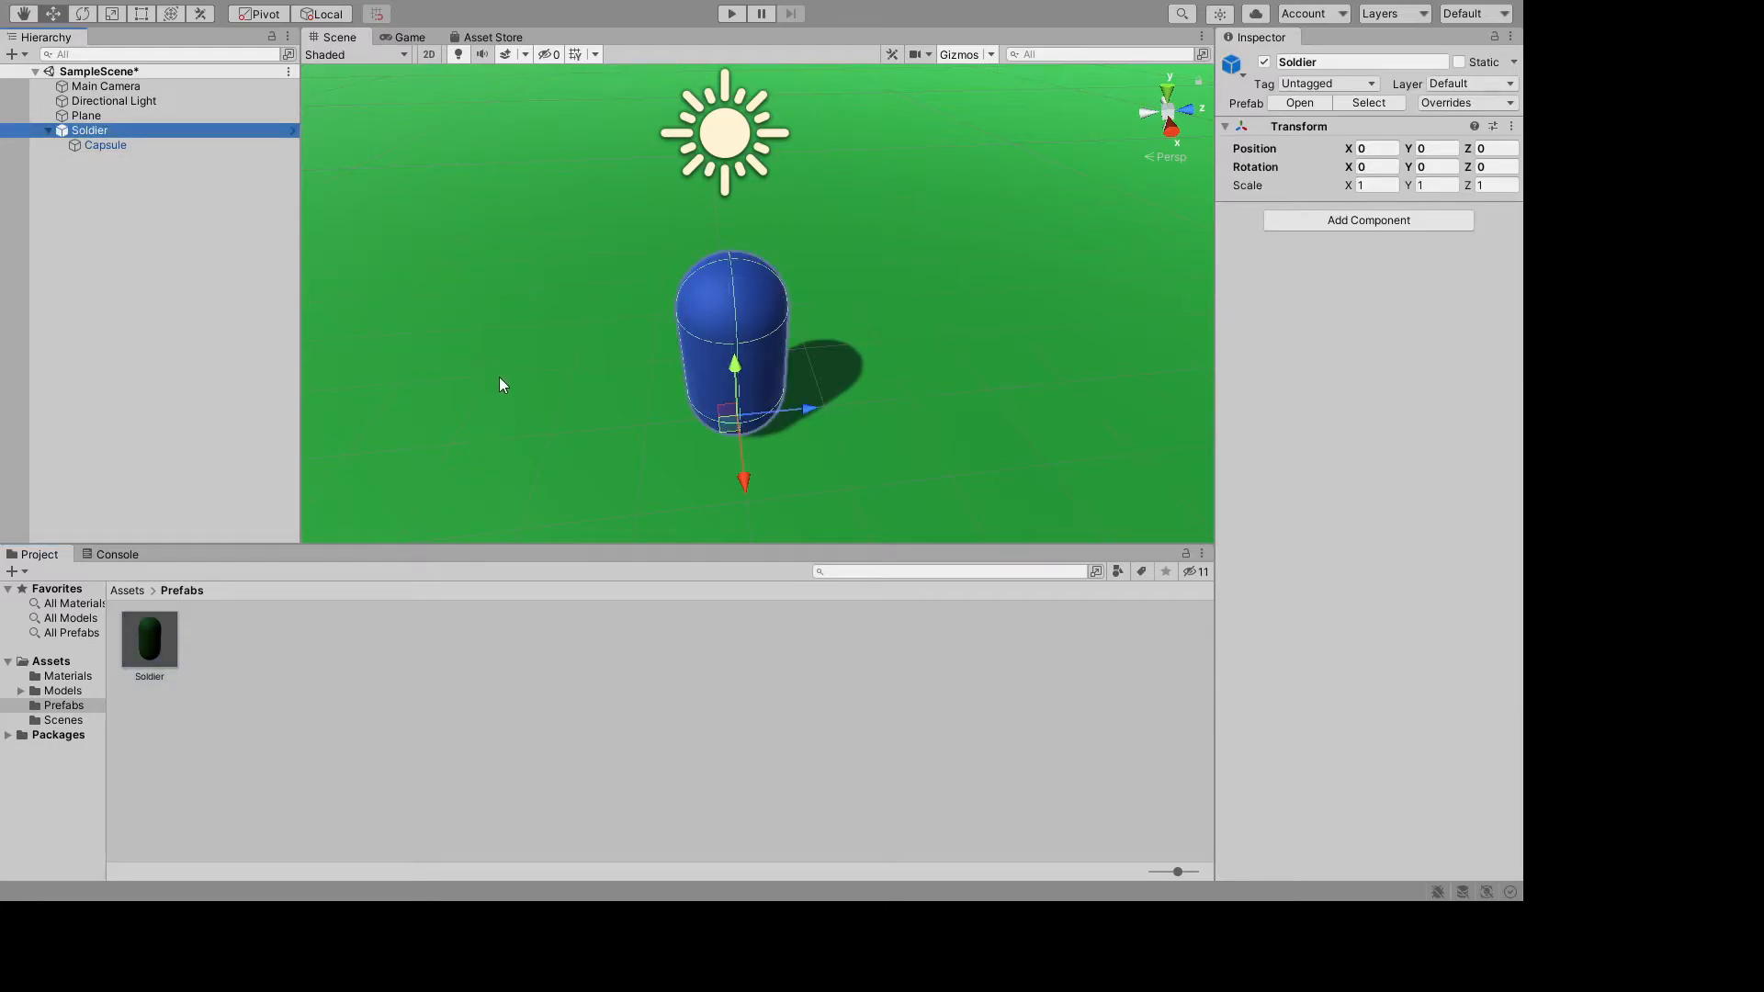
{"action": "left_click_drag", "start_coordinate": [525, 399], "coordinate": [500, 432], "text": "alt"}
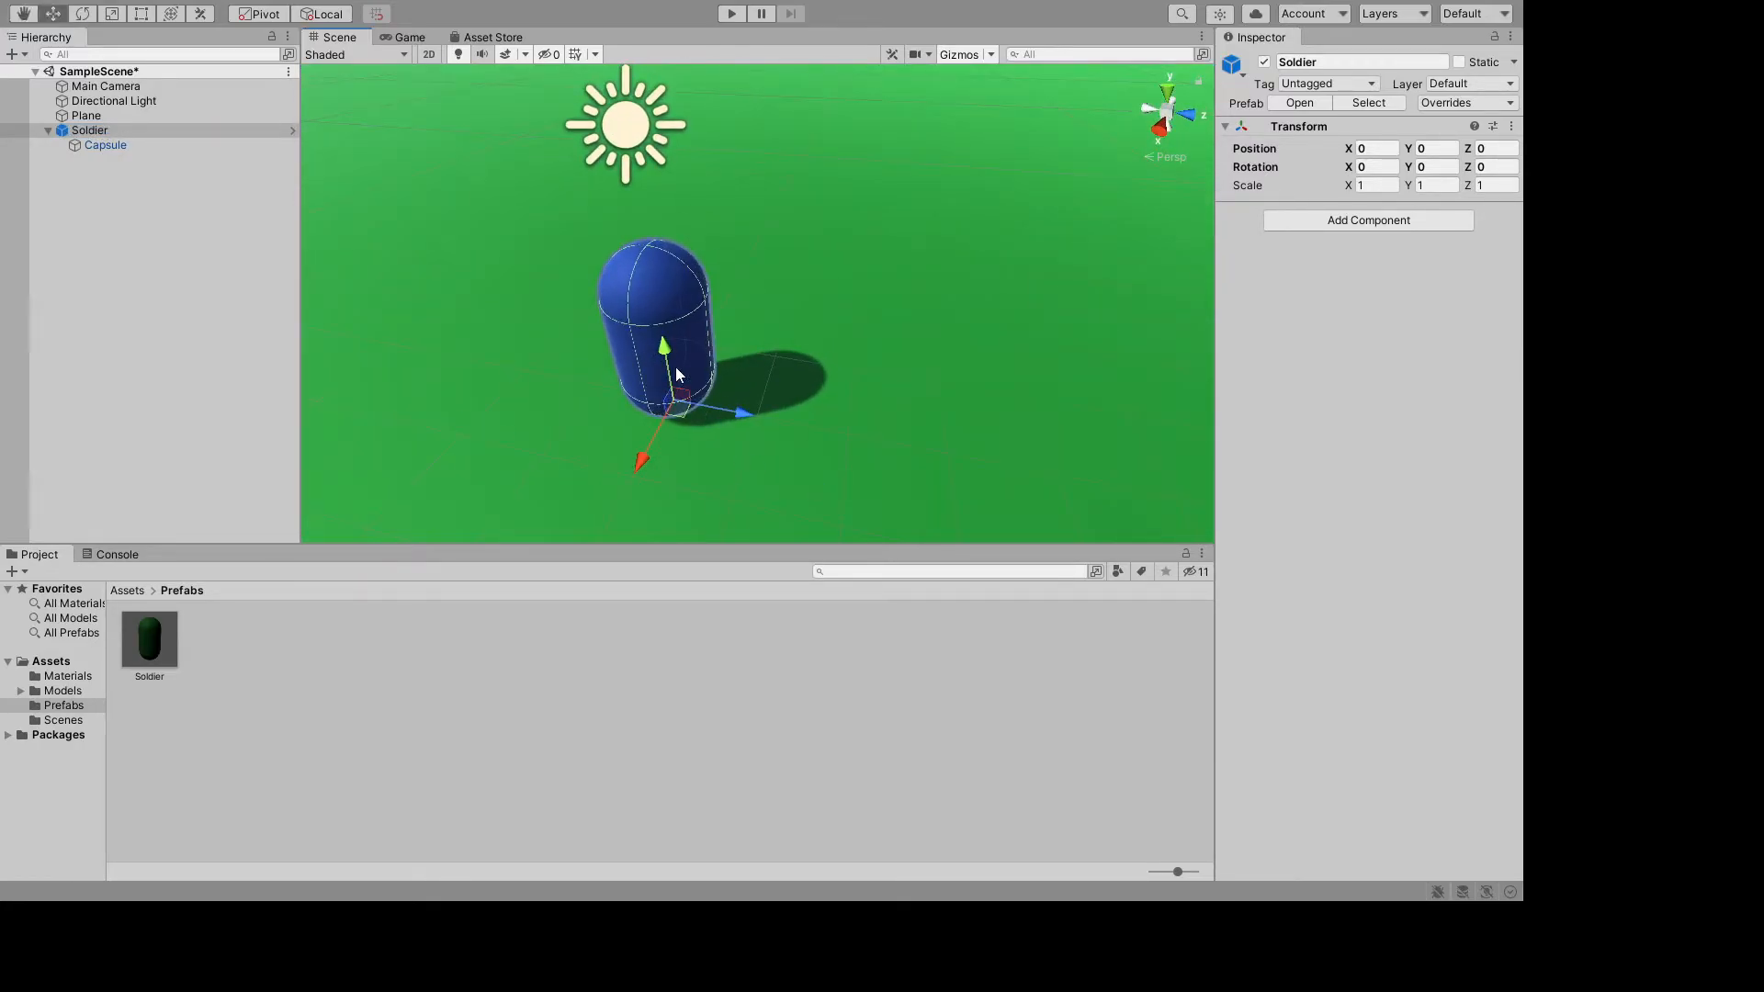
{"action": "left_click_drag", "start_coordinate": [873, 405], "coordinate": [1036, 360], "text": "alt"}
{"action": "mouse_move", "coordinate": [1063, 265]}
{"action": "left_mouse_down", "text": "alt"}
{"action": "mouse_move", "coordinate": [1122, 217]}
{"action": "mouse_move", "coordinate": [1110, 327]}
{"action": "mouse_move", "coordinate": [913, 444]}
{"action": "mouse_move", "coordinate": [531, 509]}
{"action": "mouse_move", "coordinate": [539, 382]}
{"action": "mouse_move", "coordinate": [854, 272]}
{"action": "mouse_move", "coordinate": [1098, 217]}
{"action": "mouse_move", "coordinate": [1063, 295]}
{"action": "left_mouse_up", "text": "alt"}
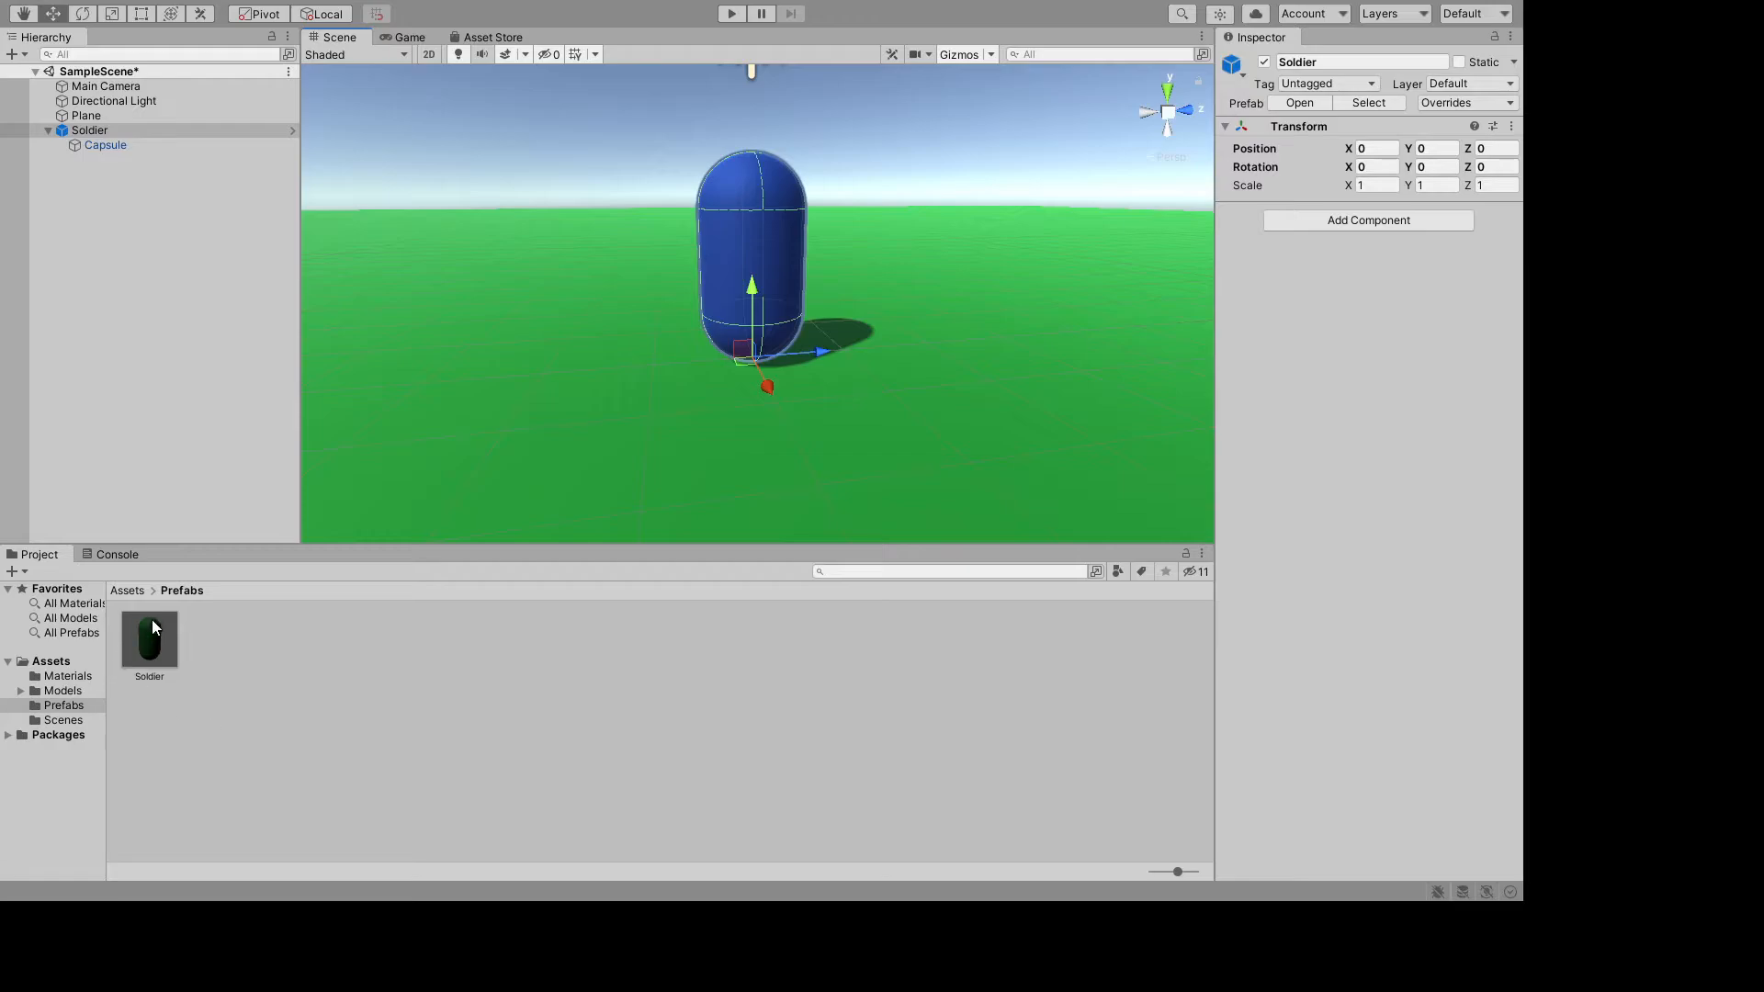
{"action": "left_click", "coordinate": [48, 130]}
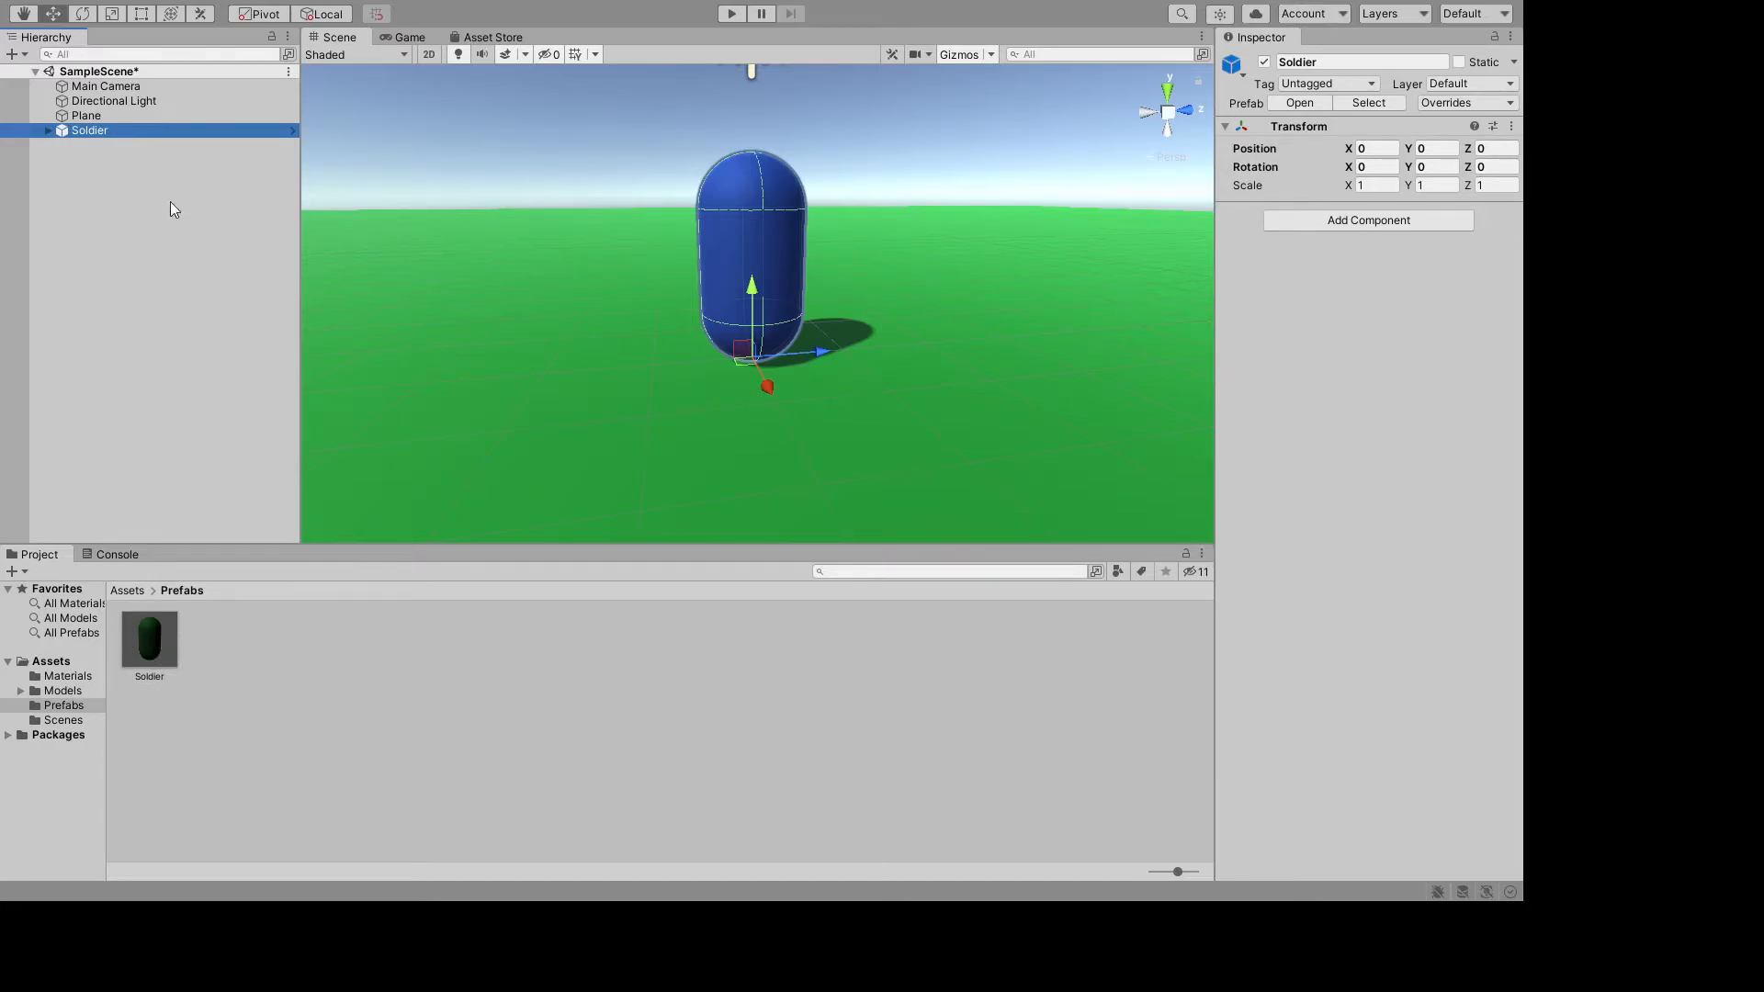
{"action": "key", "text": "Delete"}
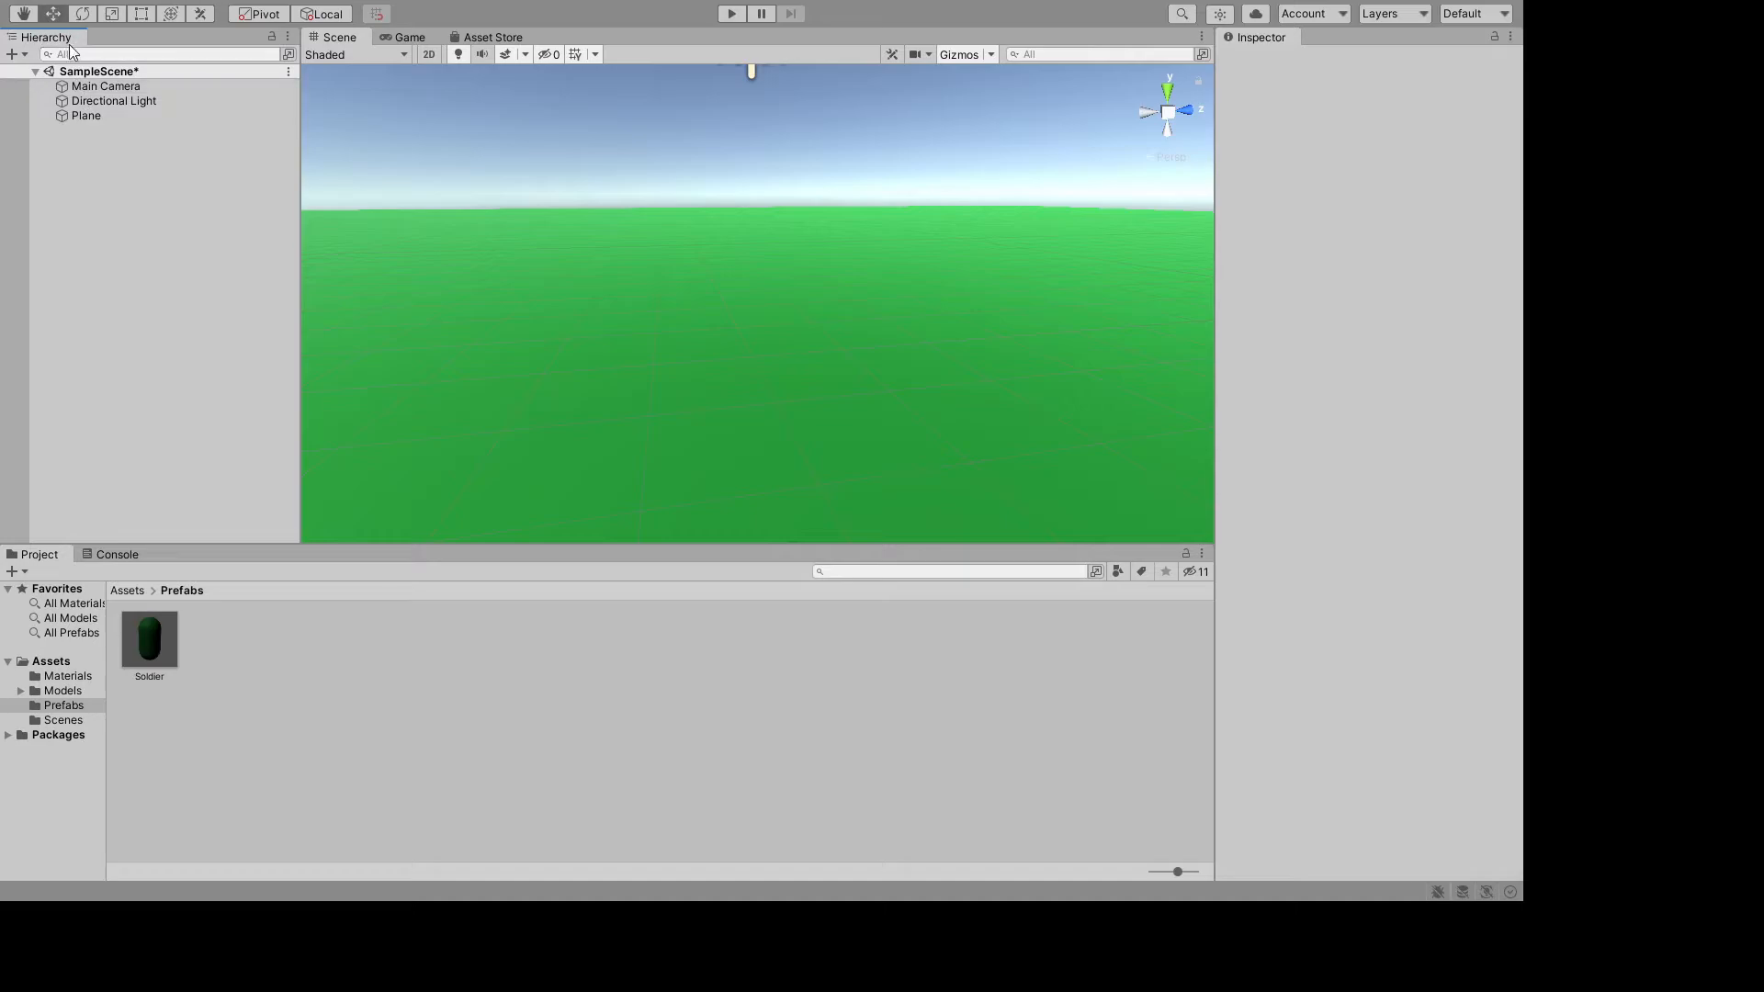
- Add two instances of the Soldier prefab to the scene and move the second along X to about 1.49
{"action": "left_click_drag", "start_coordinate": [136, 664], "coordinate": [267, 420]}
{"action": "left_click_drag", "start_coordinate": [150, 641], "coordinate": [152, 432]}
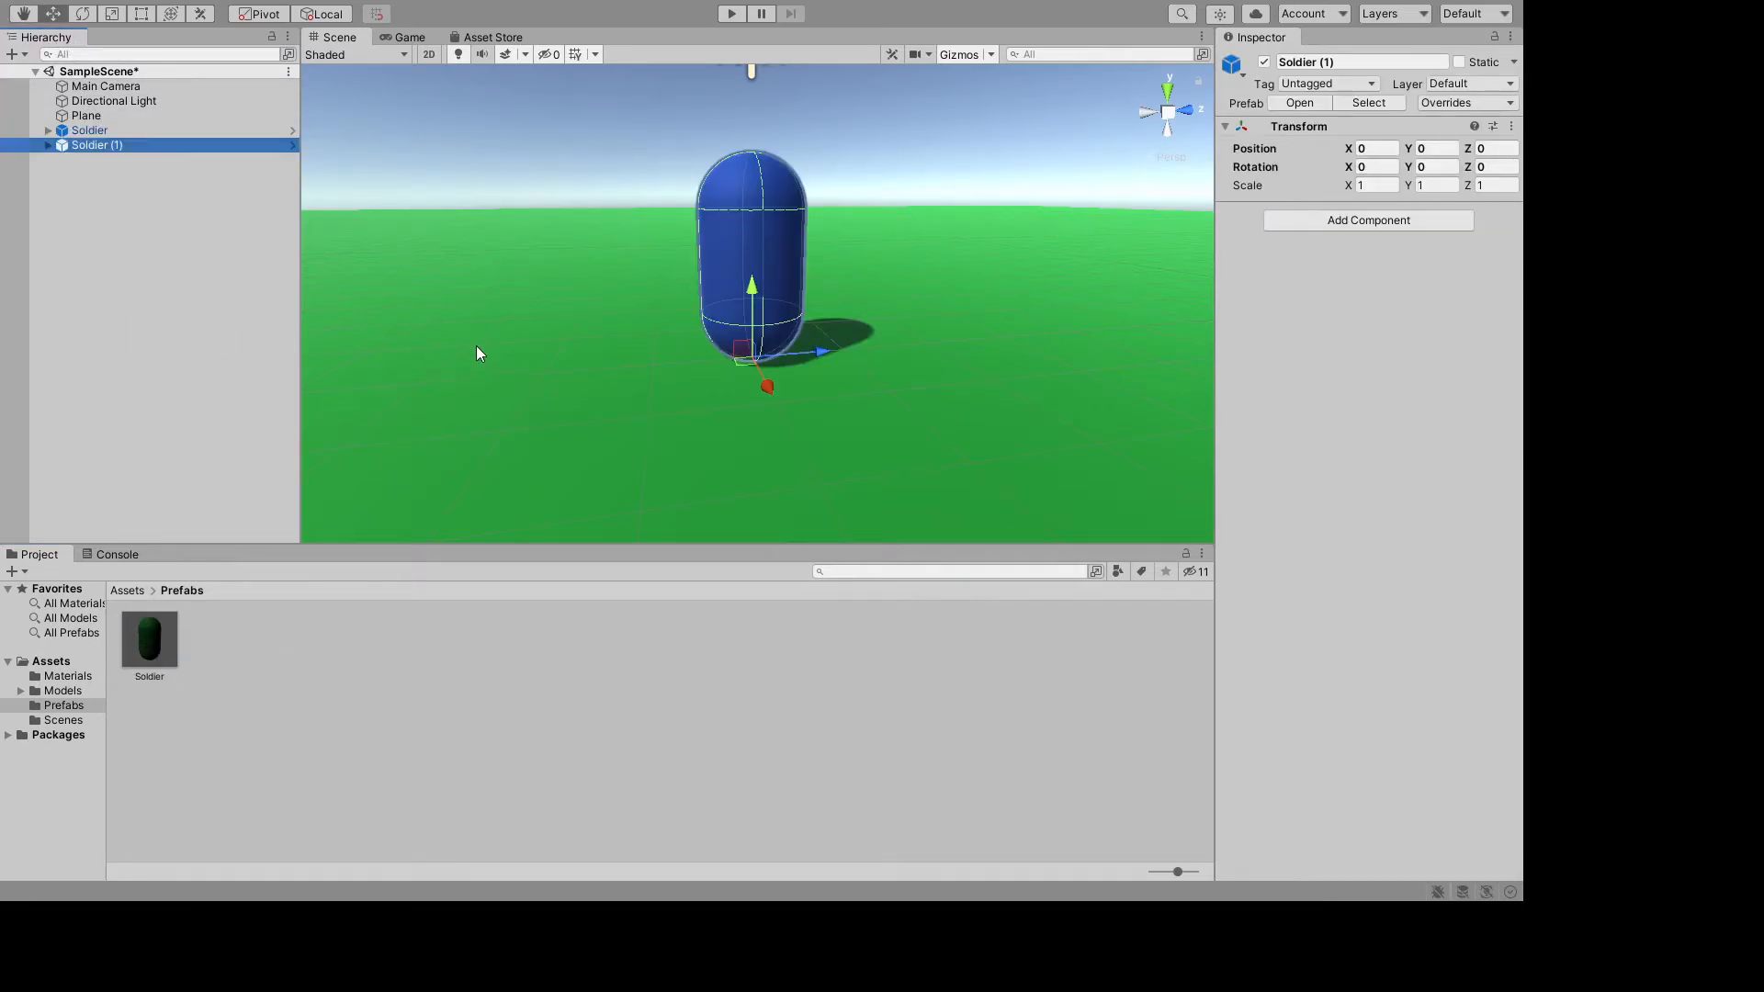
{"action": "left_click_drag", "start_coordinate": [762, 397], "coordinate": [805, 497]}
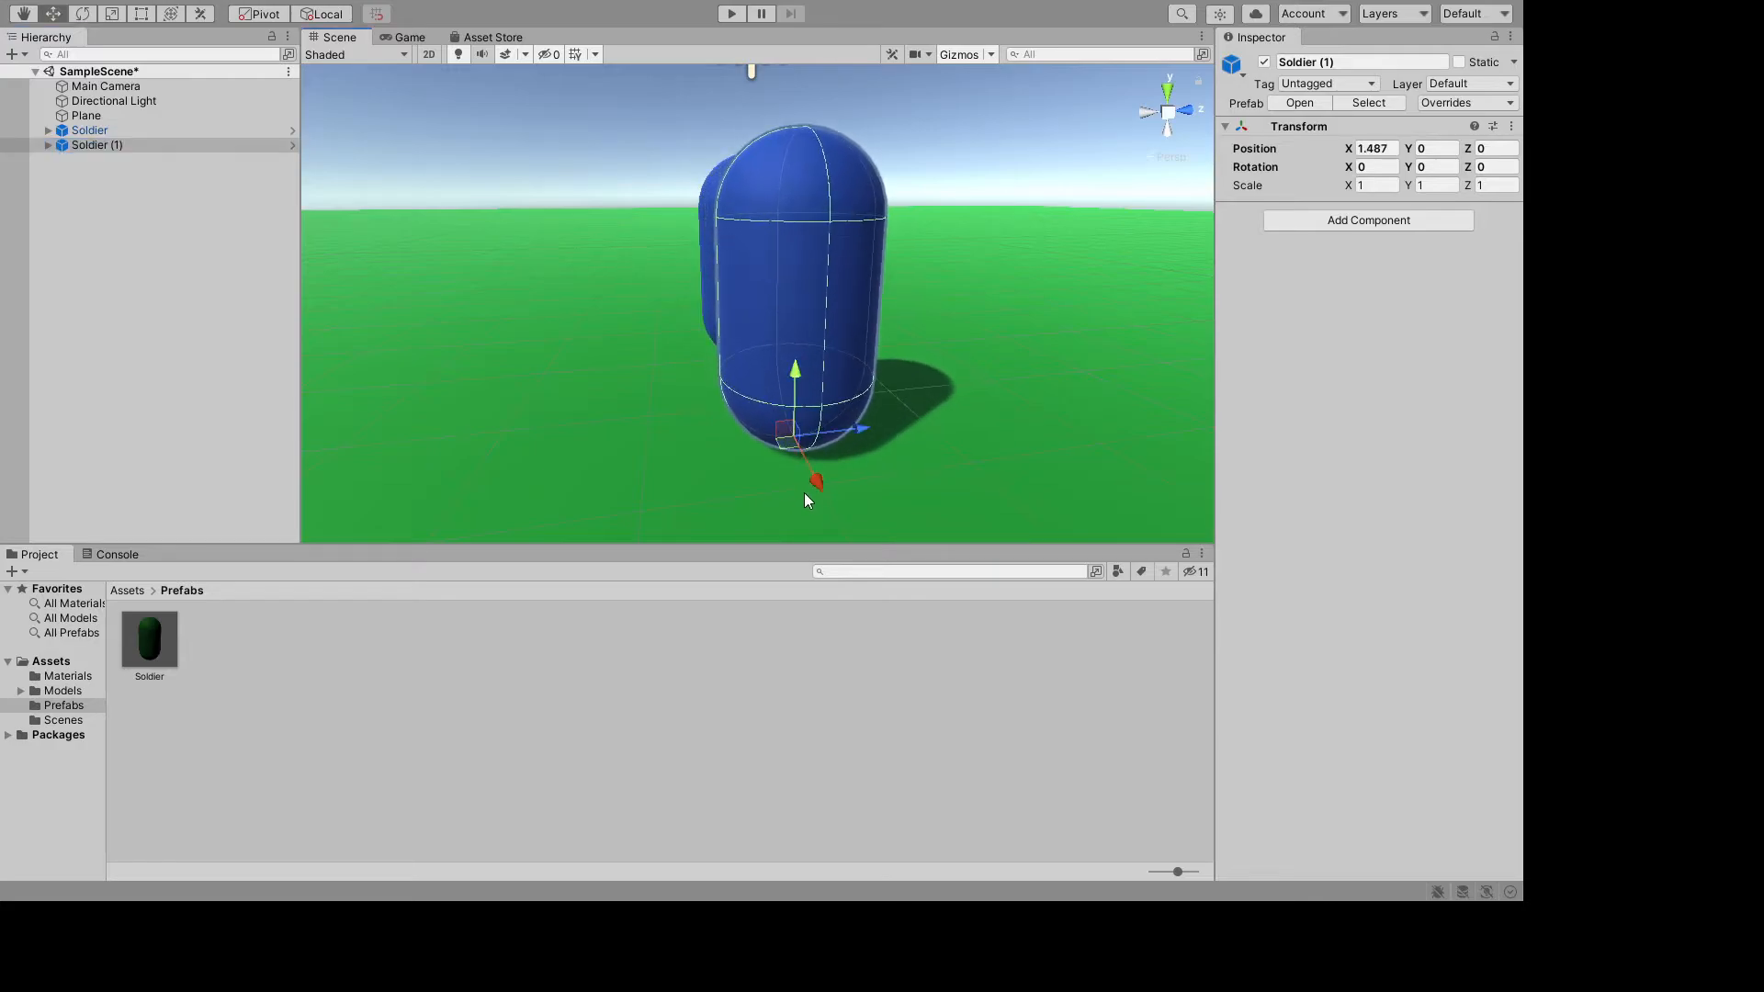
- Add a third Soldier prefab instance and move it along X to about 2.75, beside the other two
{"action": "left_click_drag", "start_coordinate": [150, 641], "coordinate": [191, 515]}
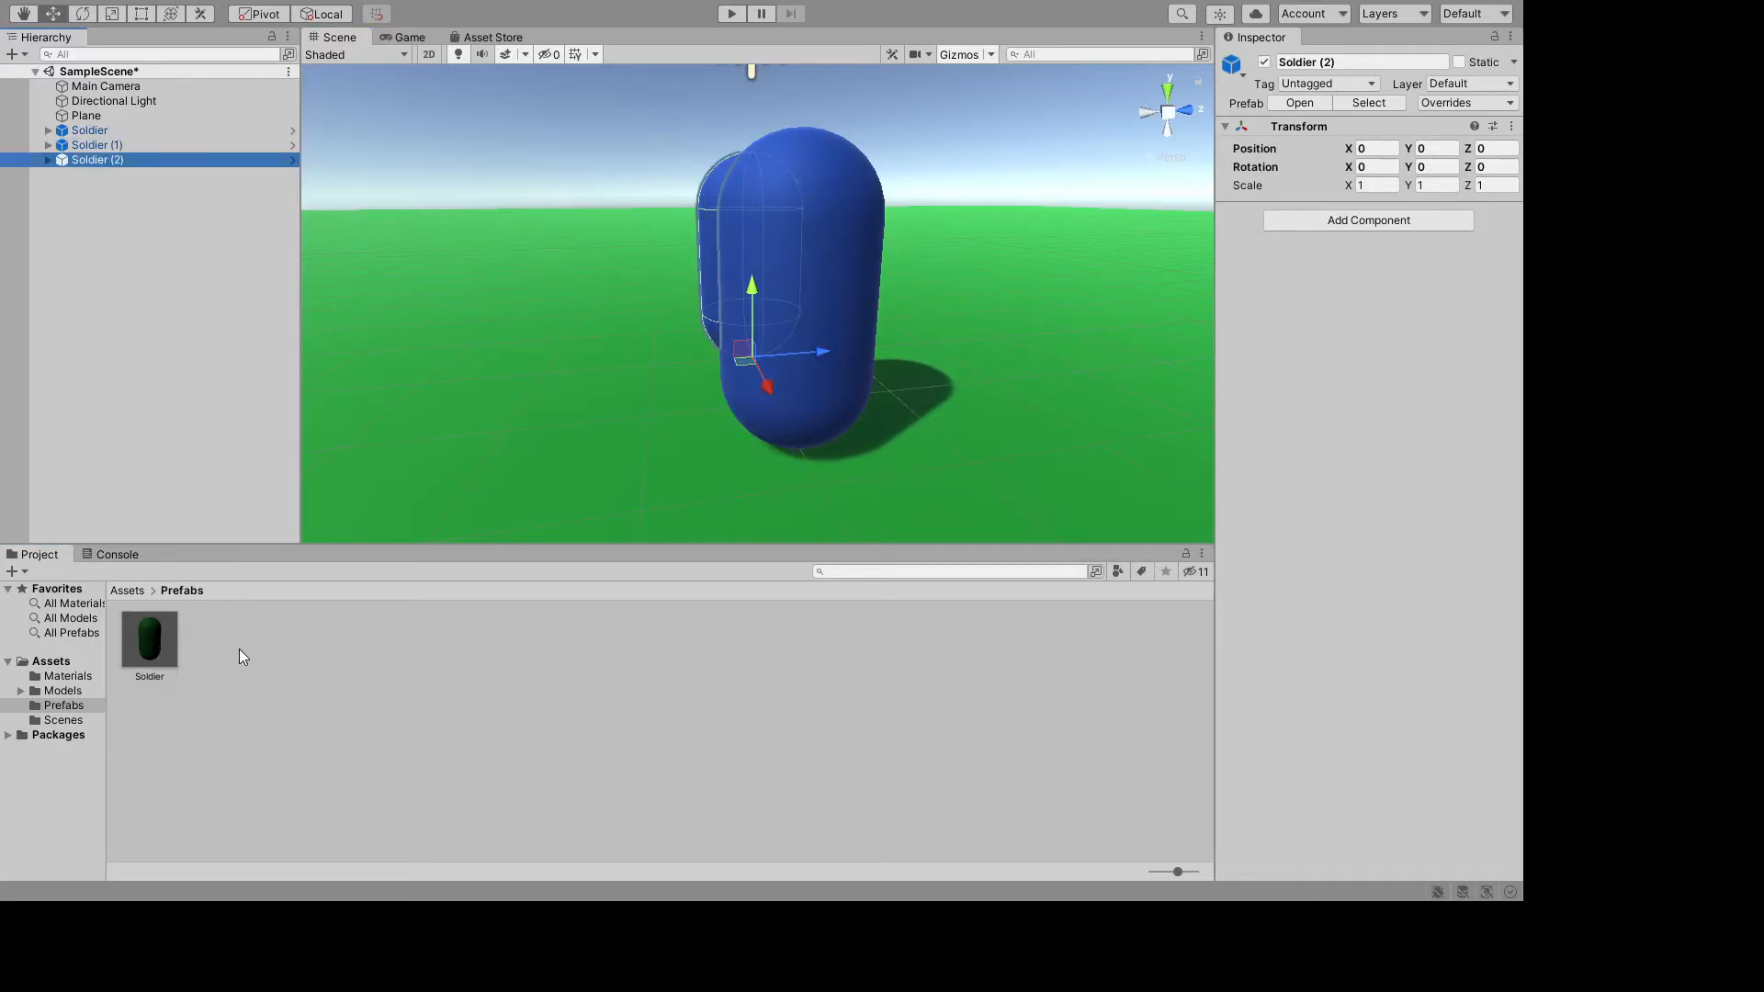
{"action": "left_click_drag", "start_coordinate": [772, 372], "coordinate": [996, 638]}
{"action": "left_click_drag", "start_coordinate": [342, 276], "coordinate": [764, 393], "text": "alt"}
{"action": "middle_click_drag", "start_coordinate": [860, 372], "coordinate": [608, 366]}
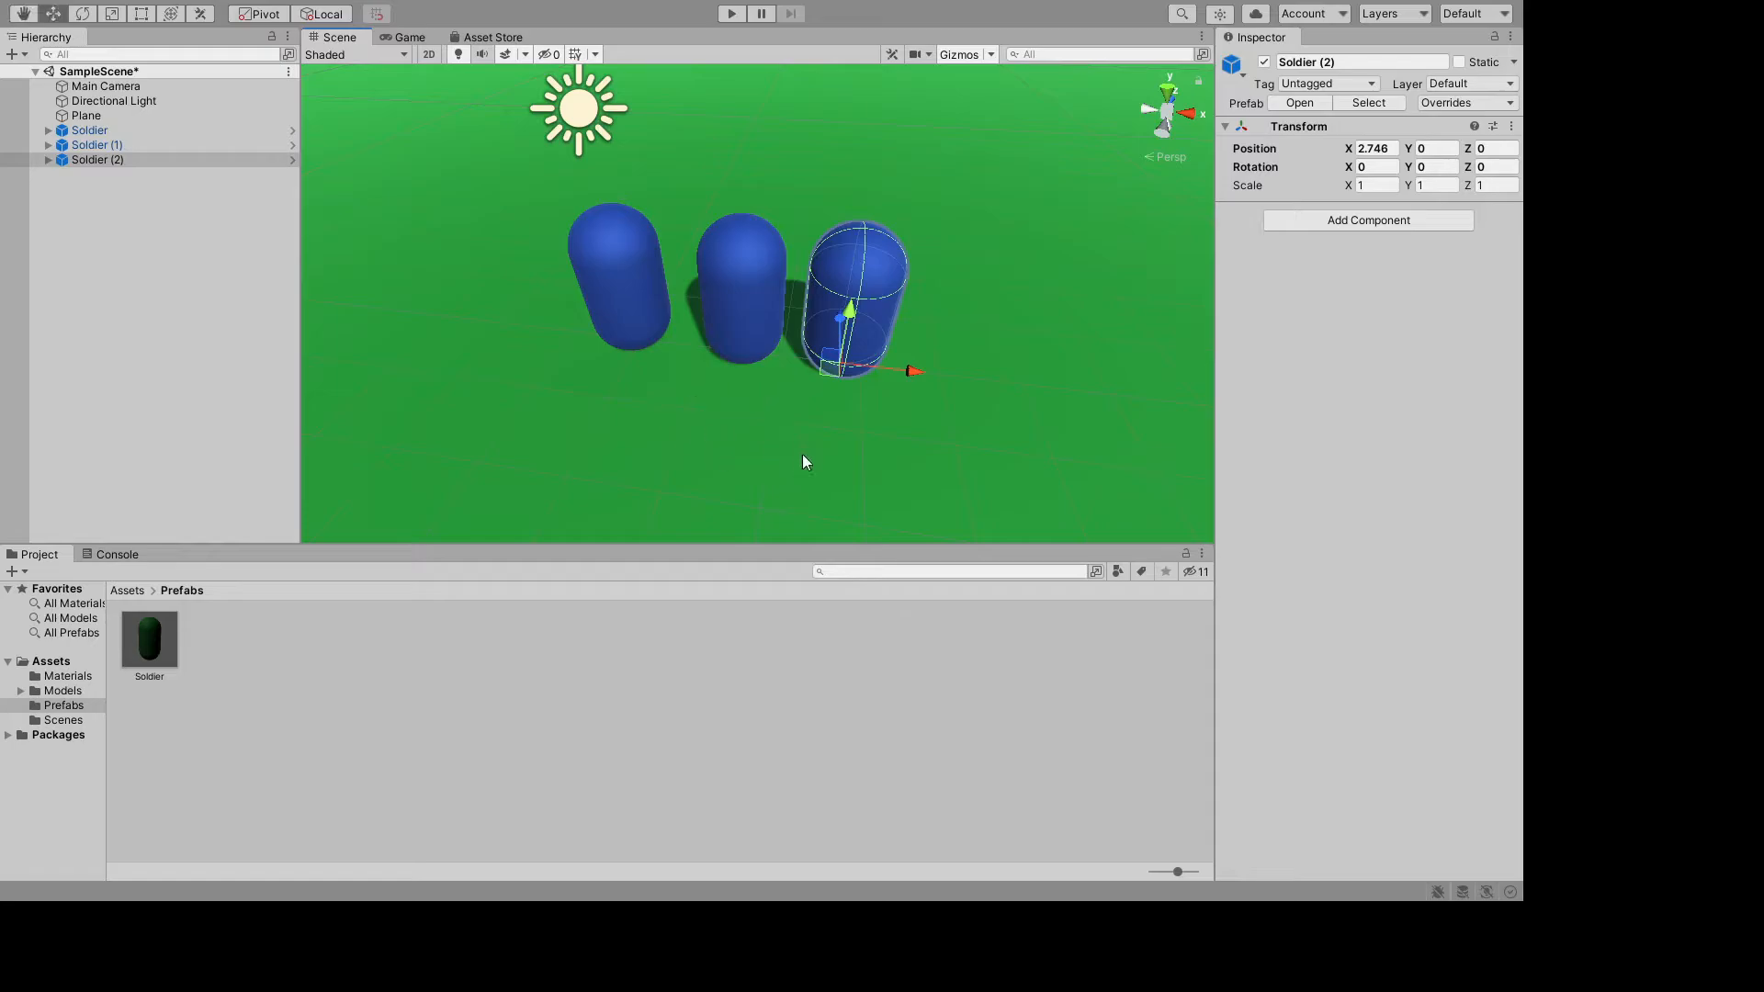
{"action": "left_click_drag", "start_coordinate": [808, 460], "coordinate": [304, 401], "text": "alt"}
{"action": "left_click_drag", "start_coordinate": [643, 395], "coordinate": [844, 569], "text": "alt"}
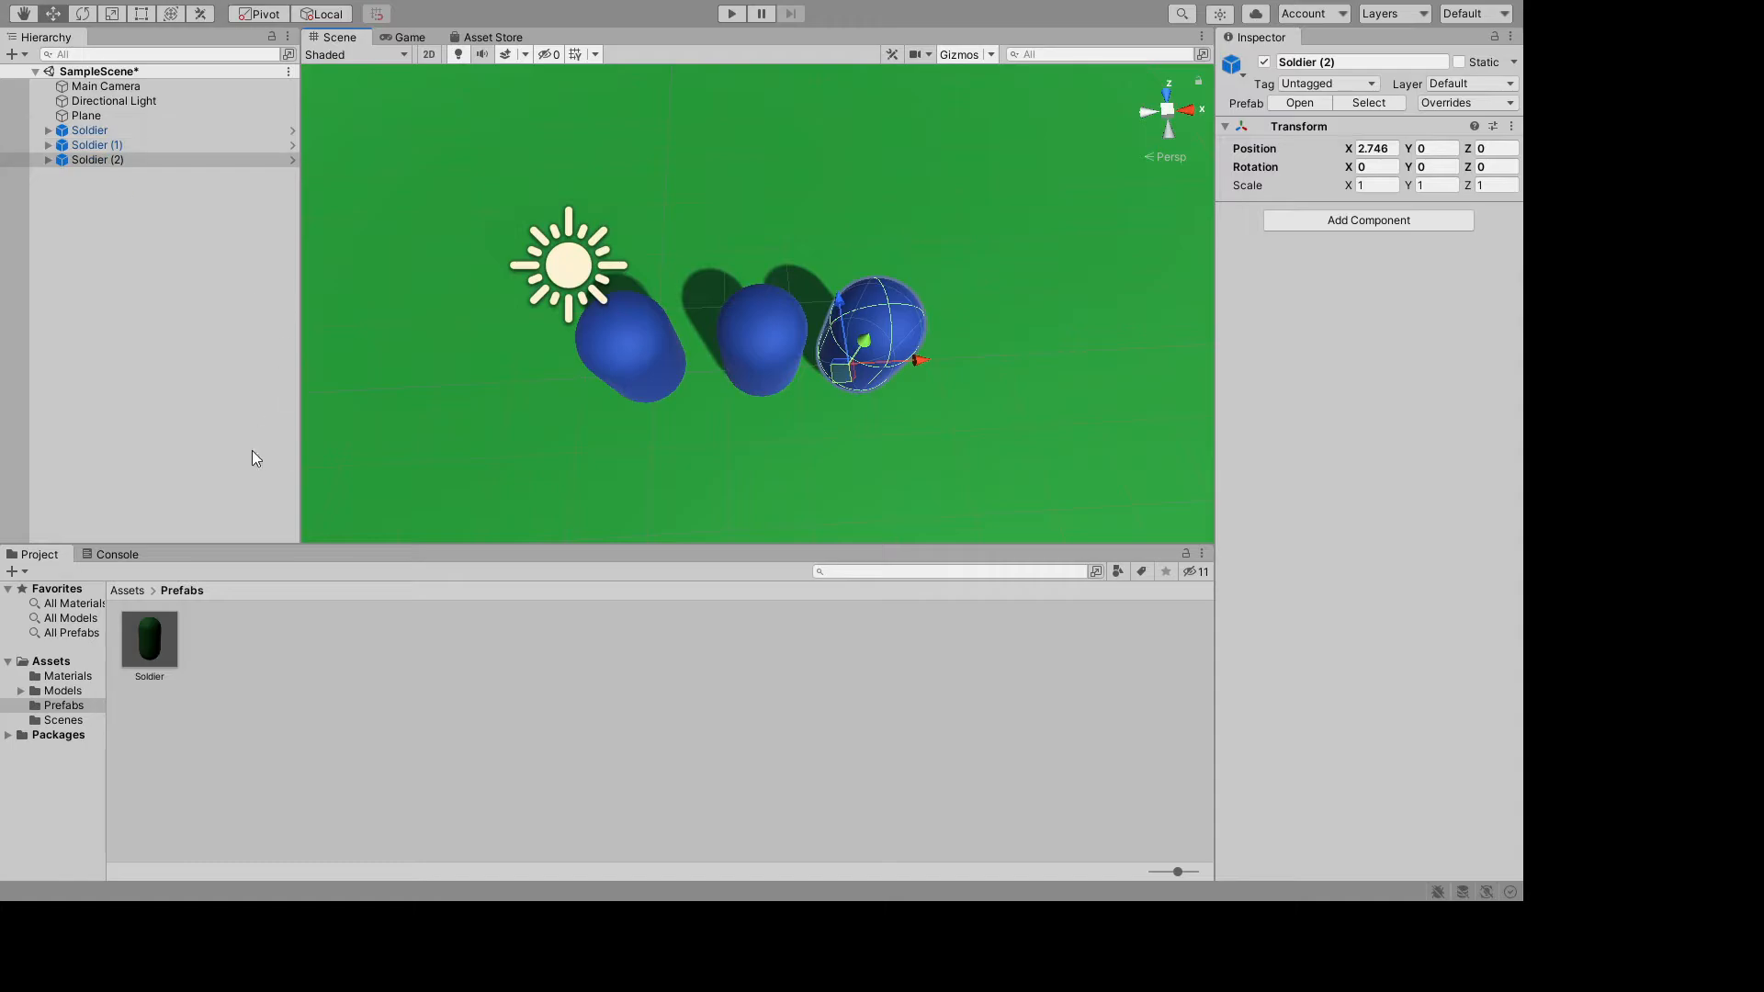
- Set the X position of the middle soldier, Soldier (1), to 1.5
{"action": "left_click", "coordinate": [112, 130]}
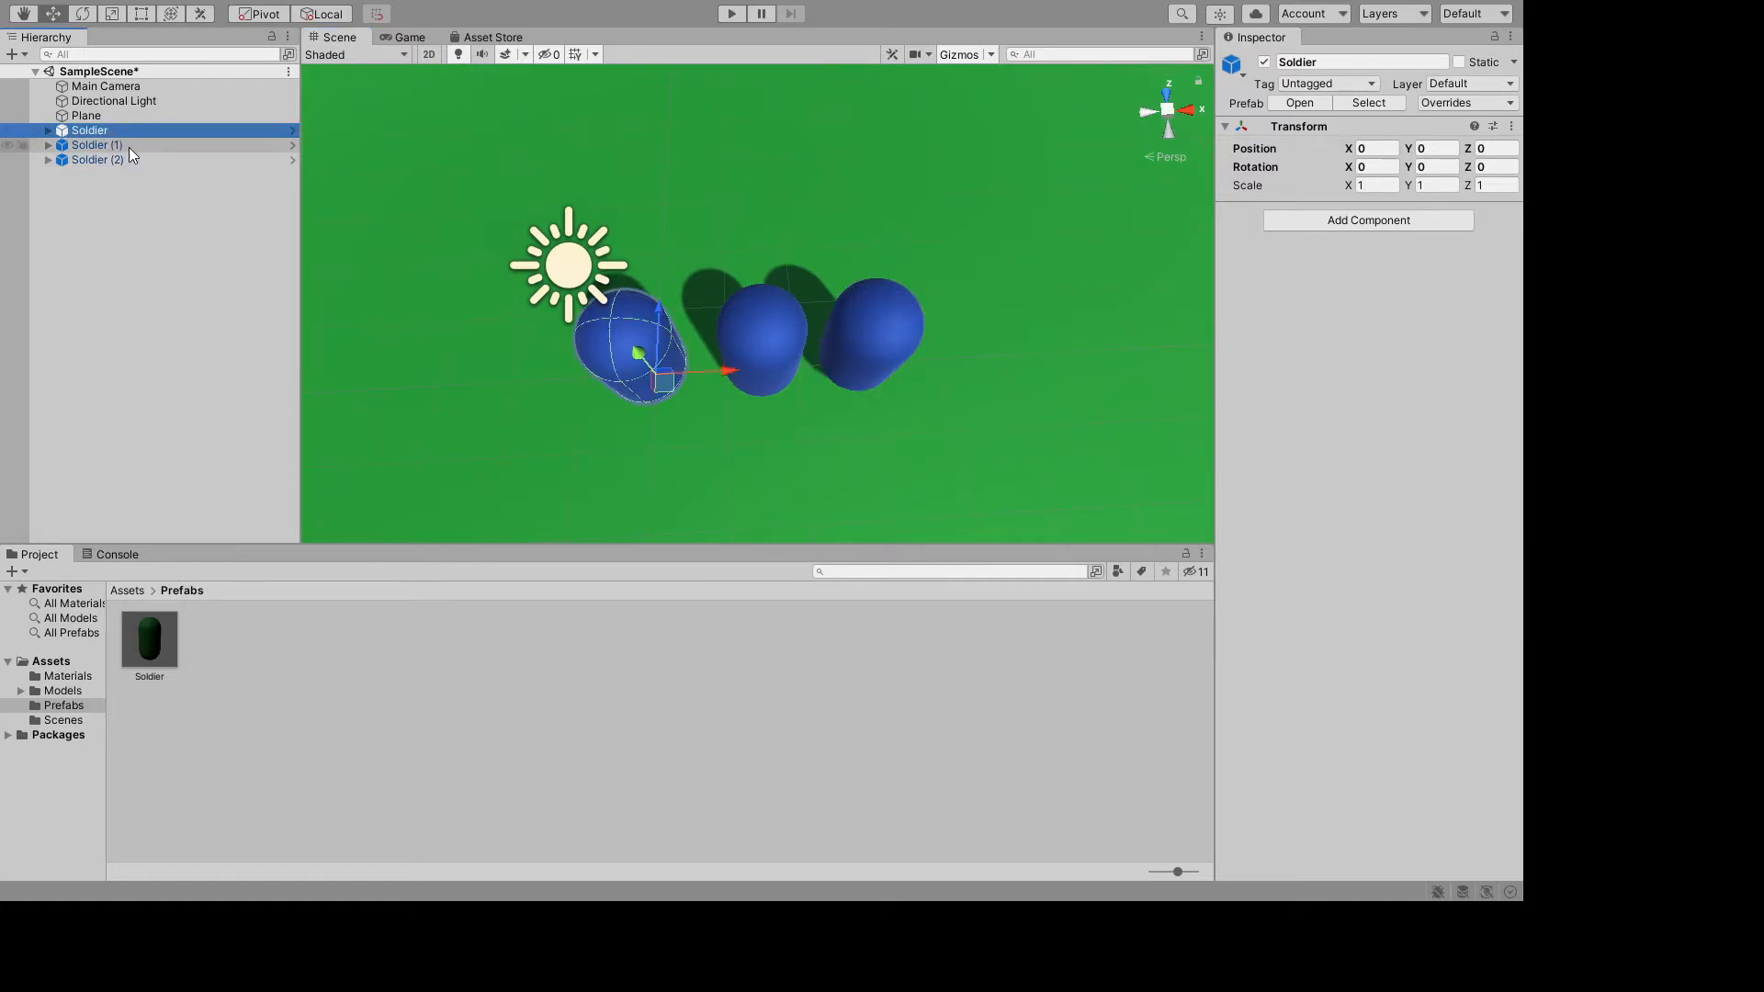
{"action": "left_click", "coordinate": [128, 147]}
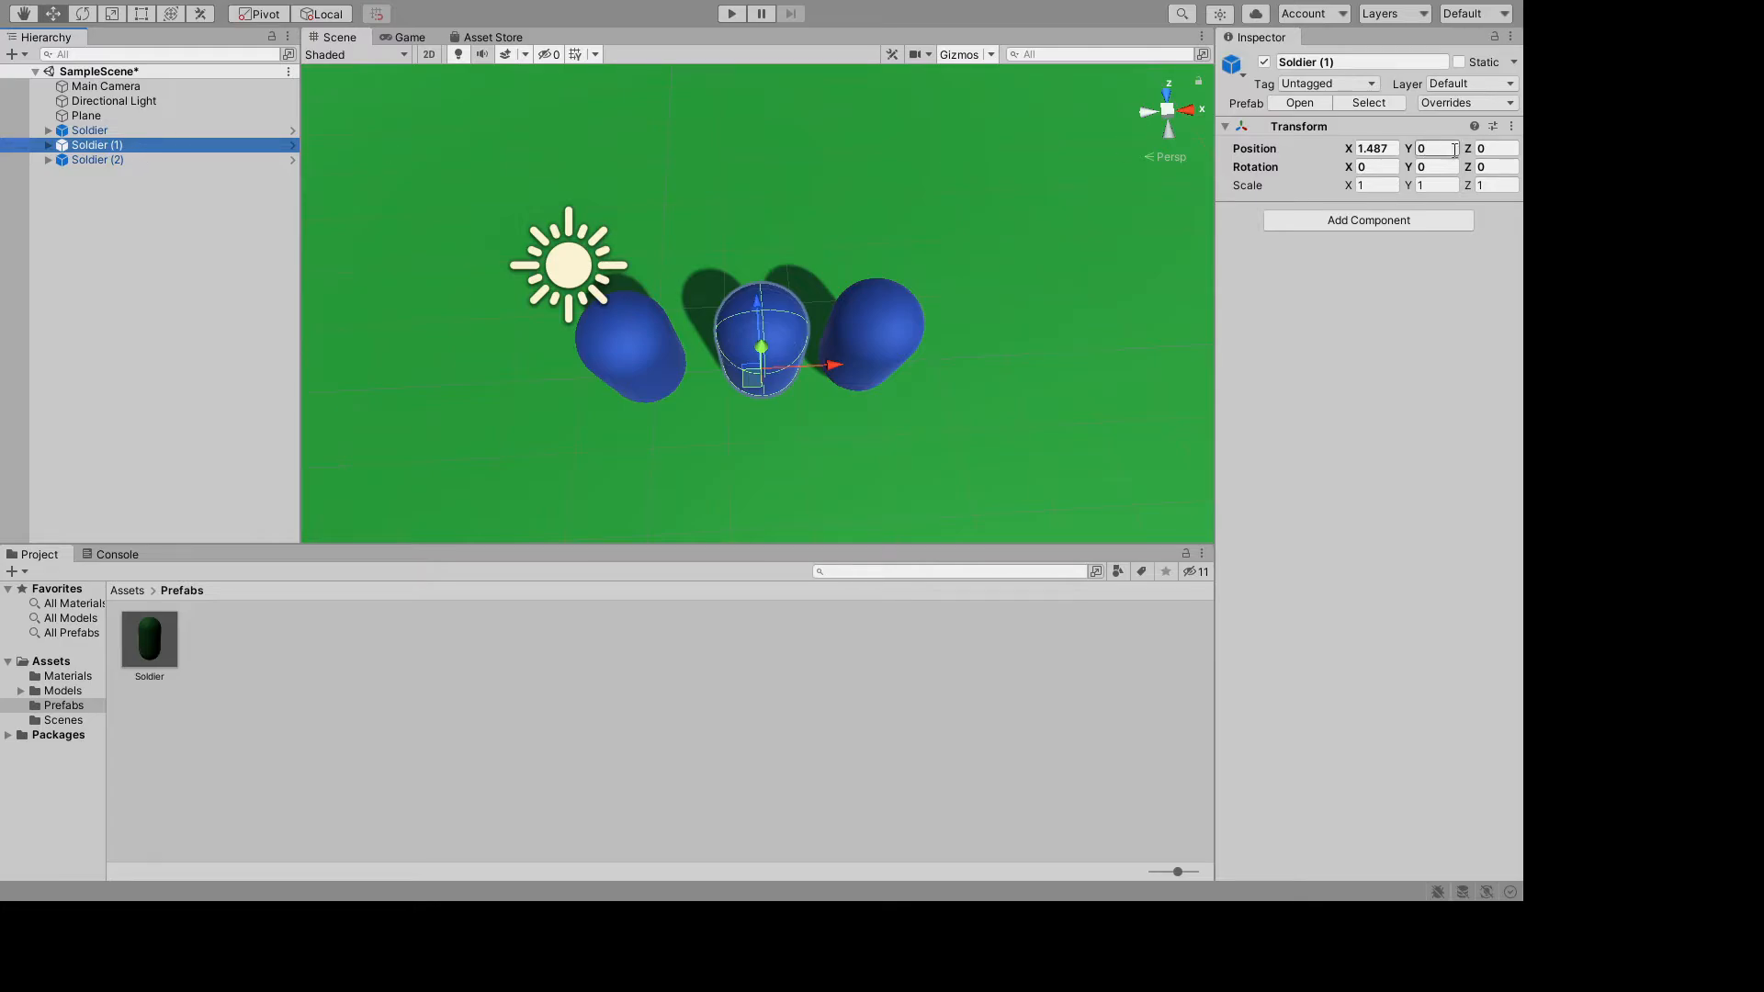
{"action": "left_click", "coordinate": [1384, 148]}
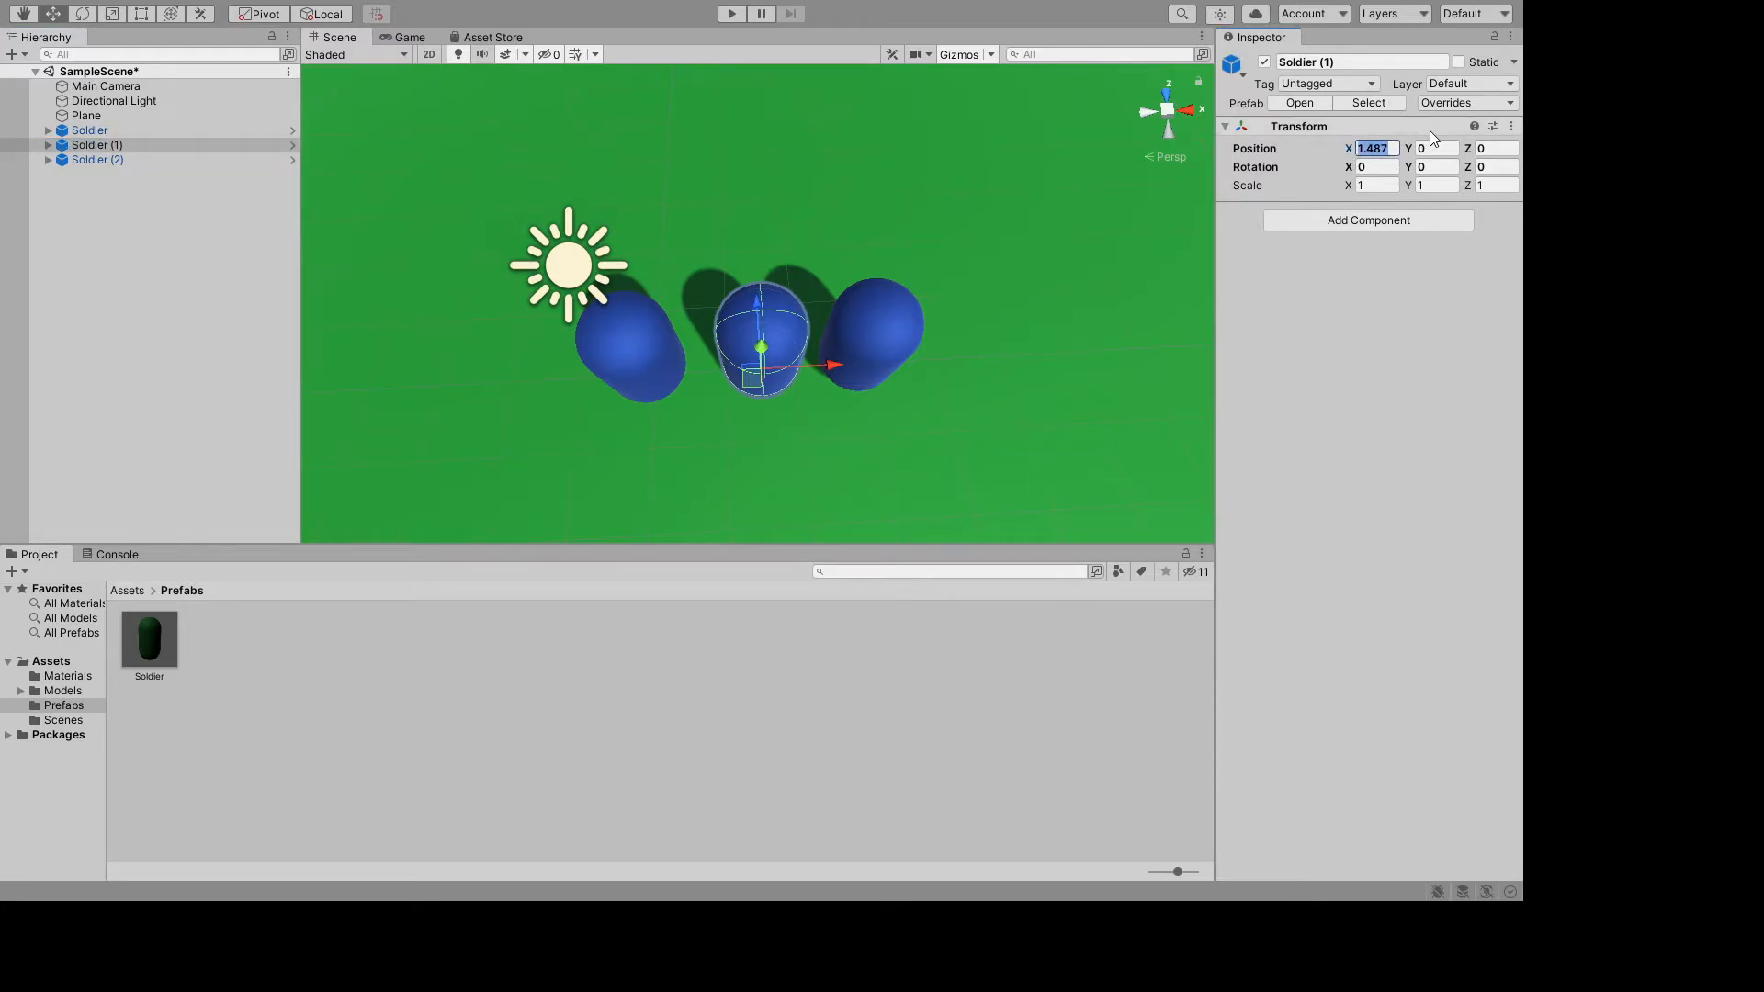
{"action": "type", "text": "1.5"}
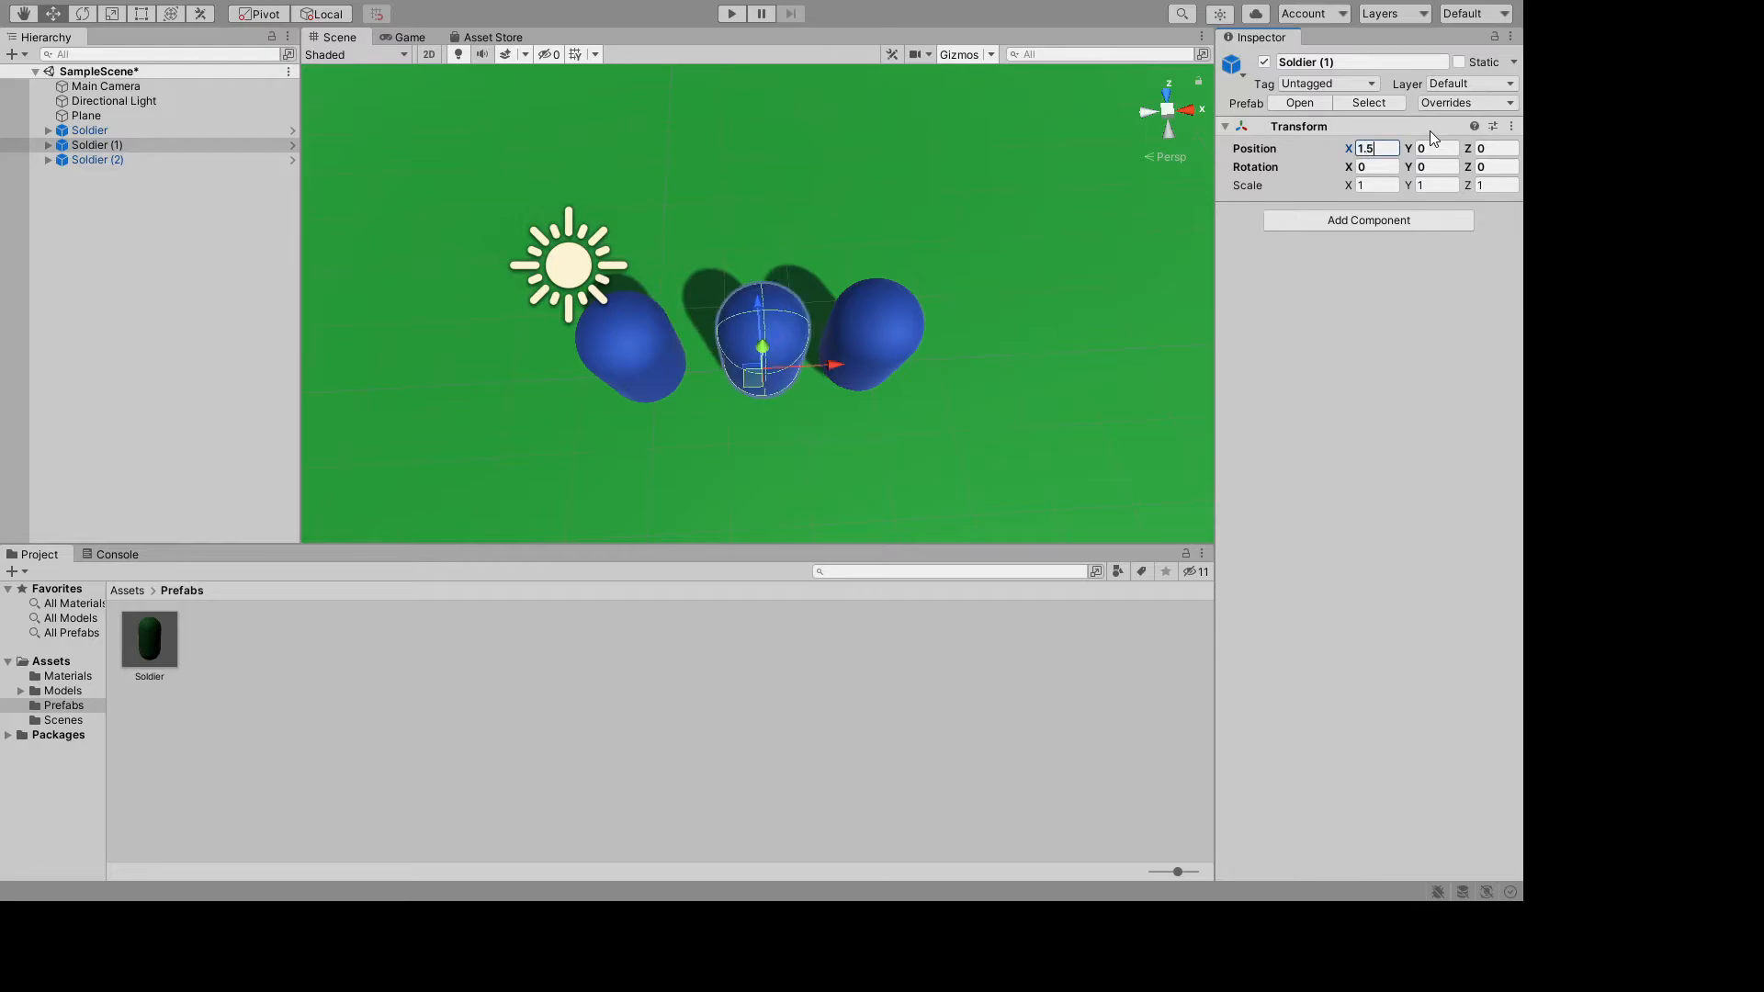
- Set the X position of the third soldier, Soldier (2), to 3
{"action": "left_click", "coordinate": [867, 328]}
{"action": "left_click", "coordinate": [876, 333]}
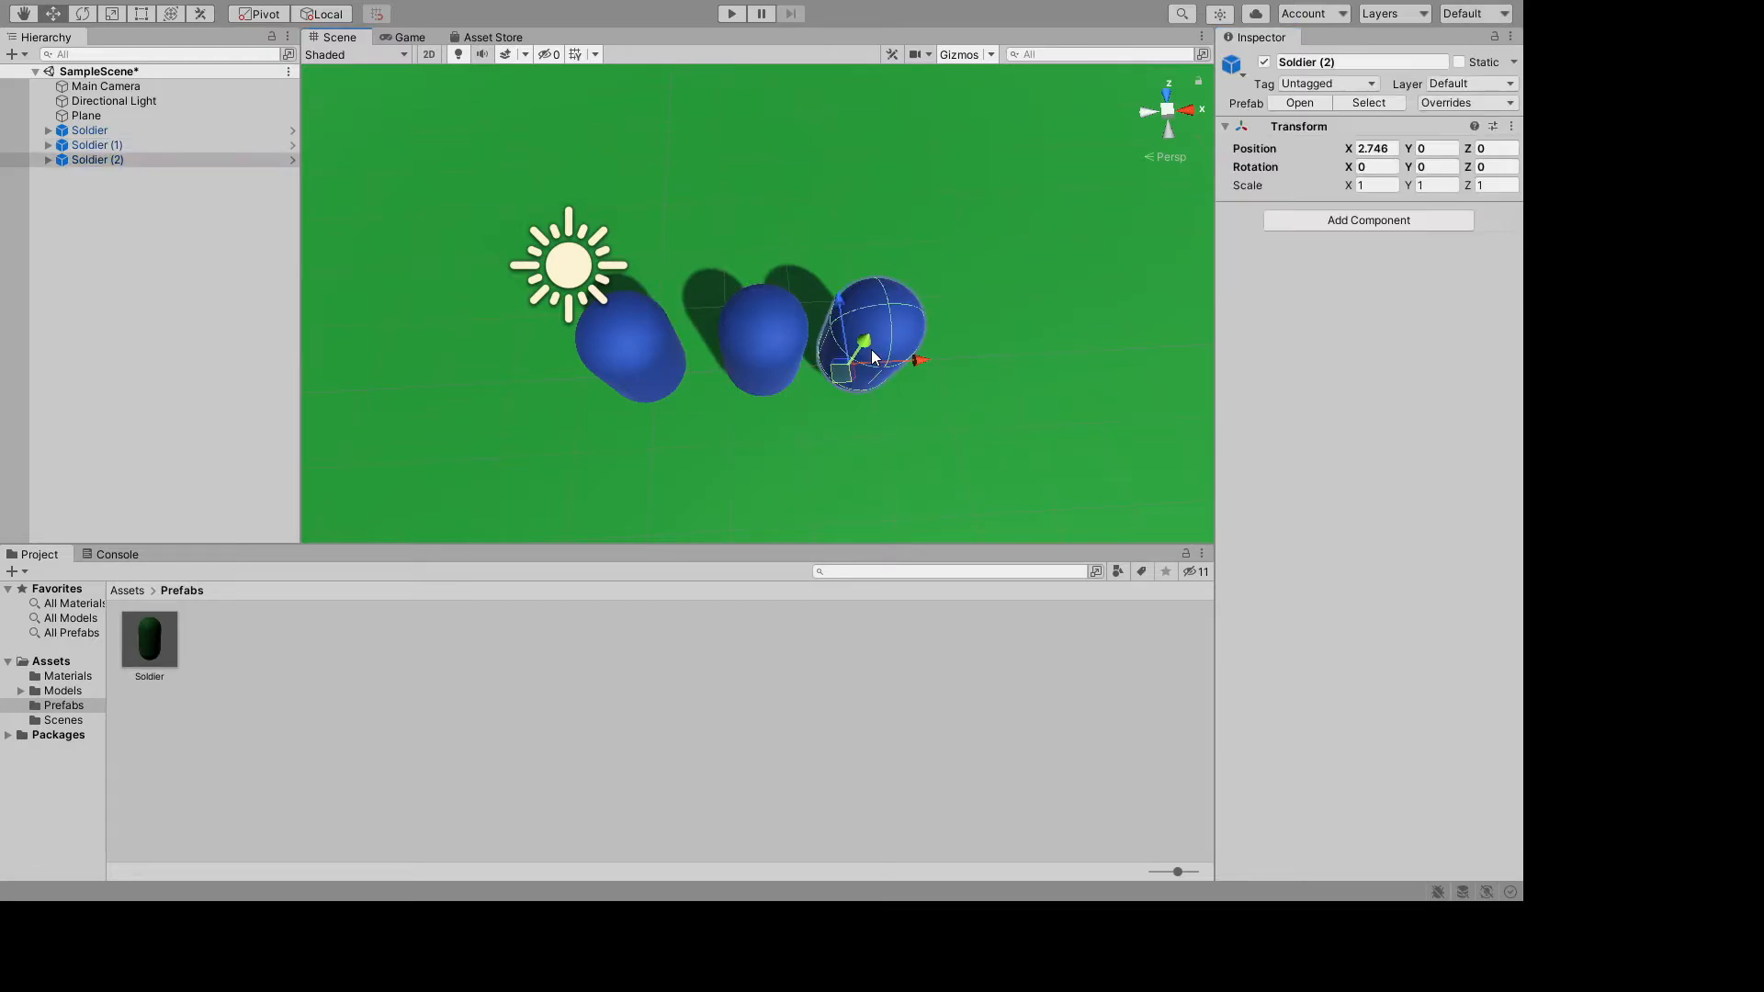
{"action": "left_click", "coordinate": [1392, 147]}
{"action": "type", "text": "3"}
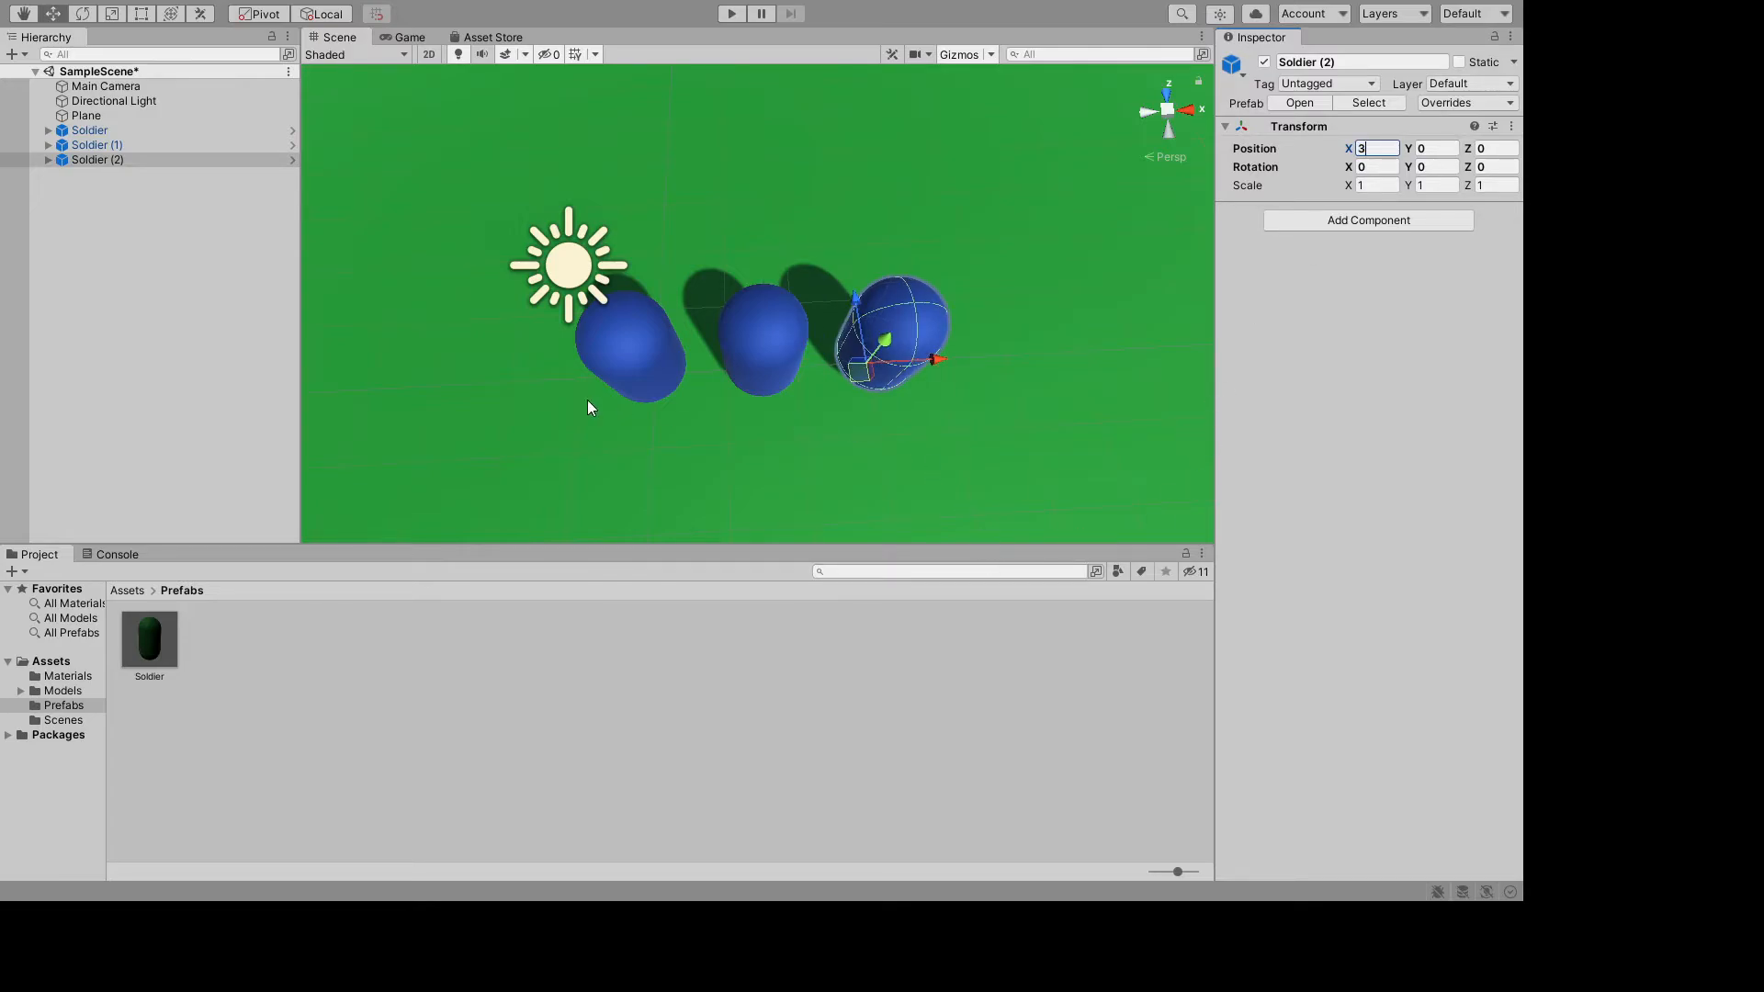
- Duplicate Soldier (2) and place the copy at the opposite end of the row, with its X position at -1.5
{"action": "left_click", "coordinate": [90, 130]}
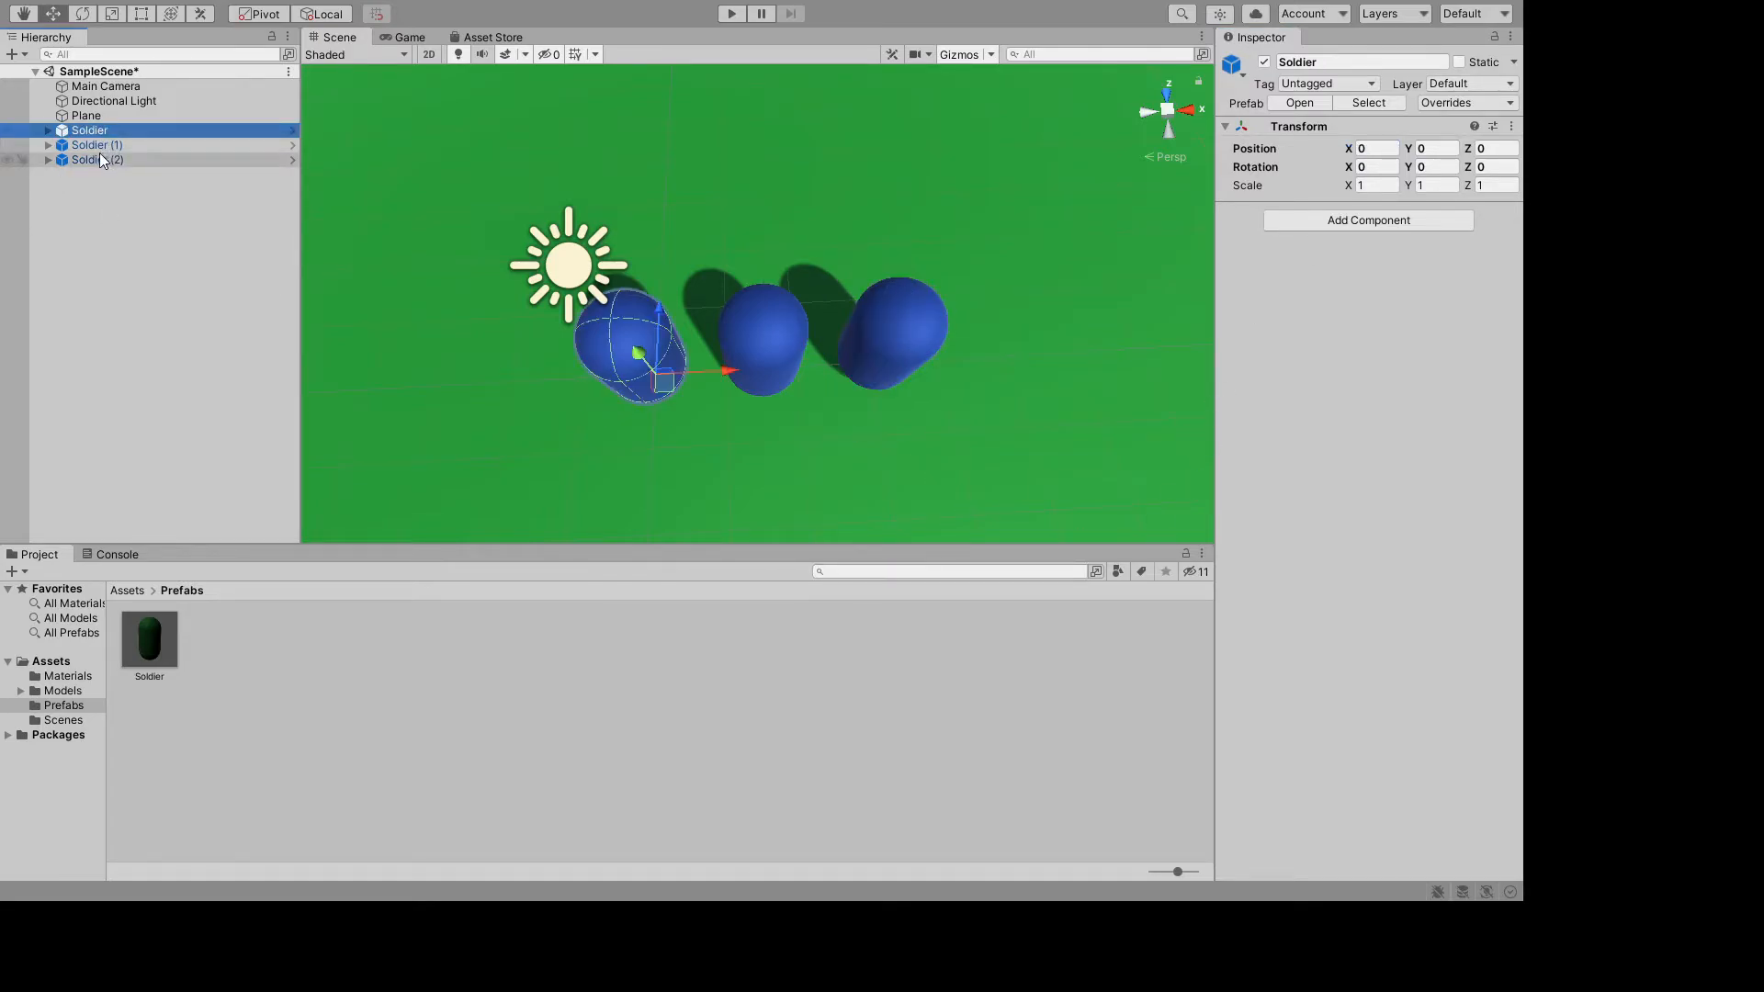
{"action": "left_click", "coordinate": [98, 158]}
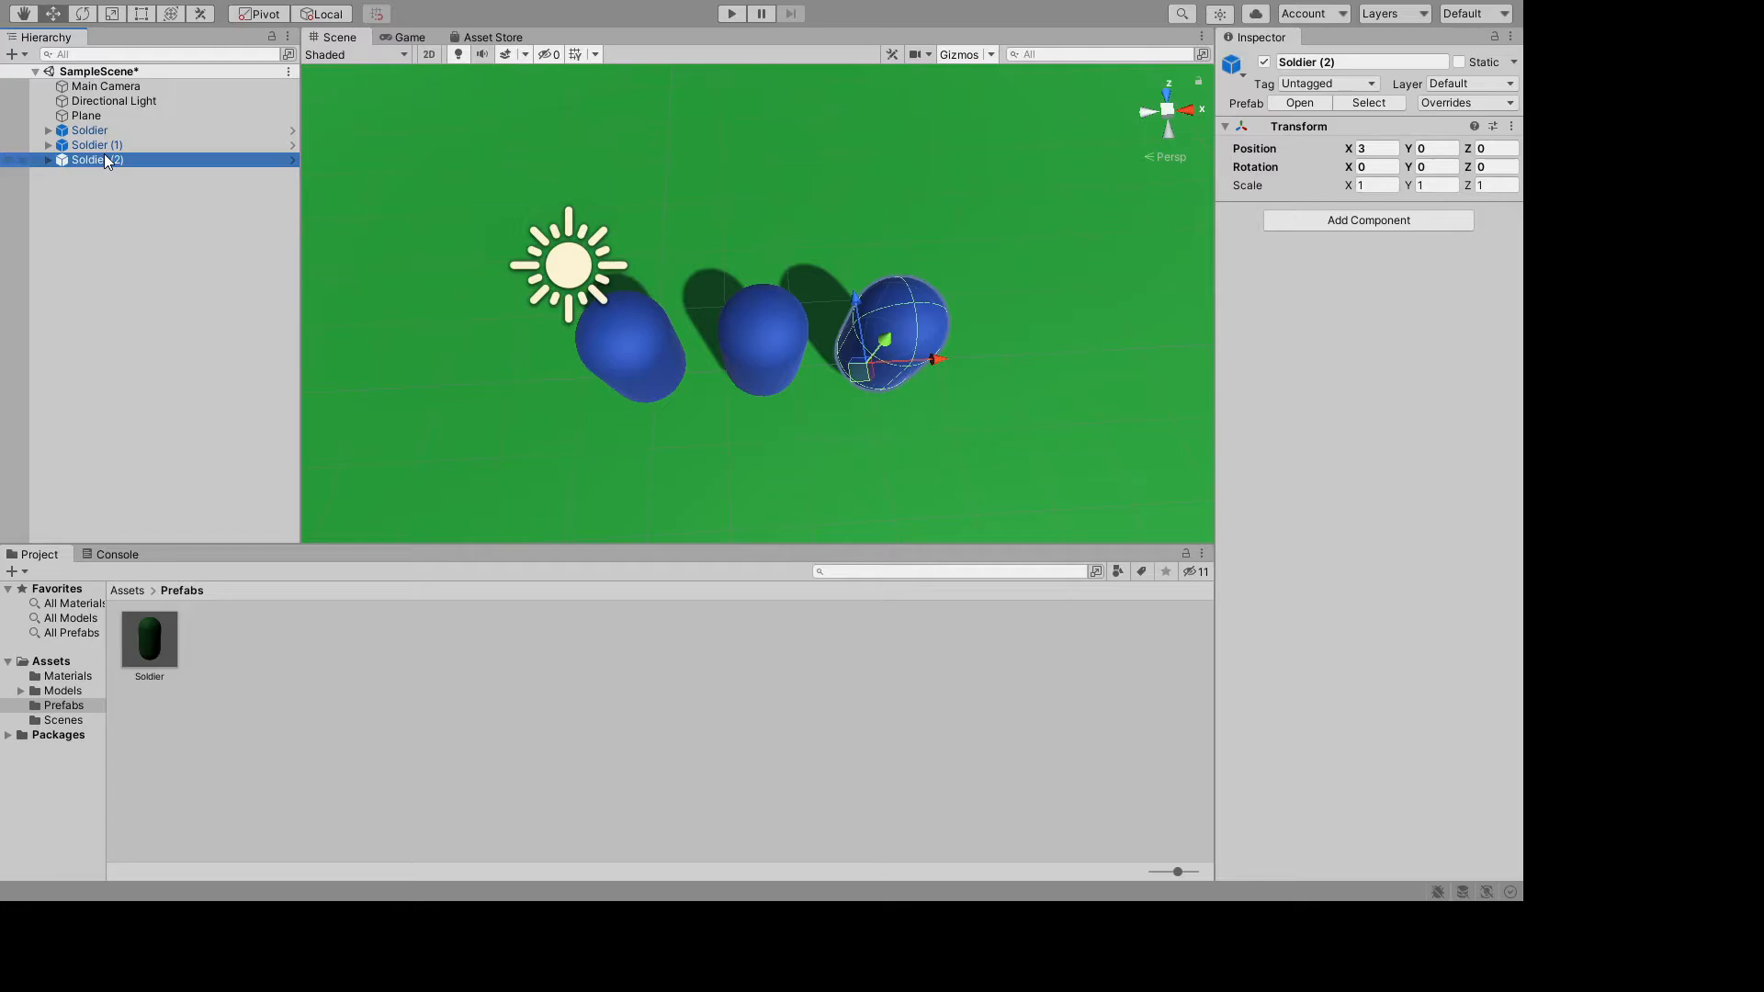
{"action": "key", "text": "ctrl+d"}
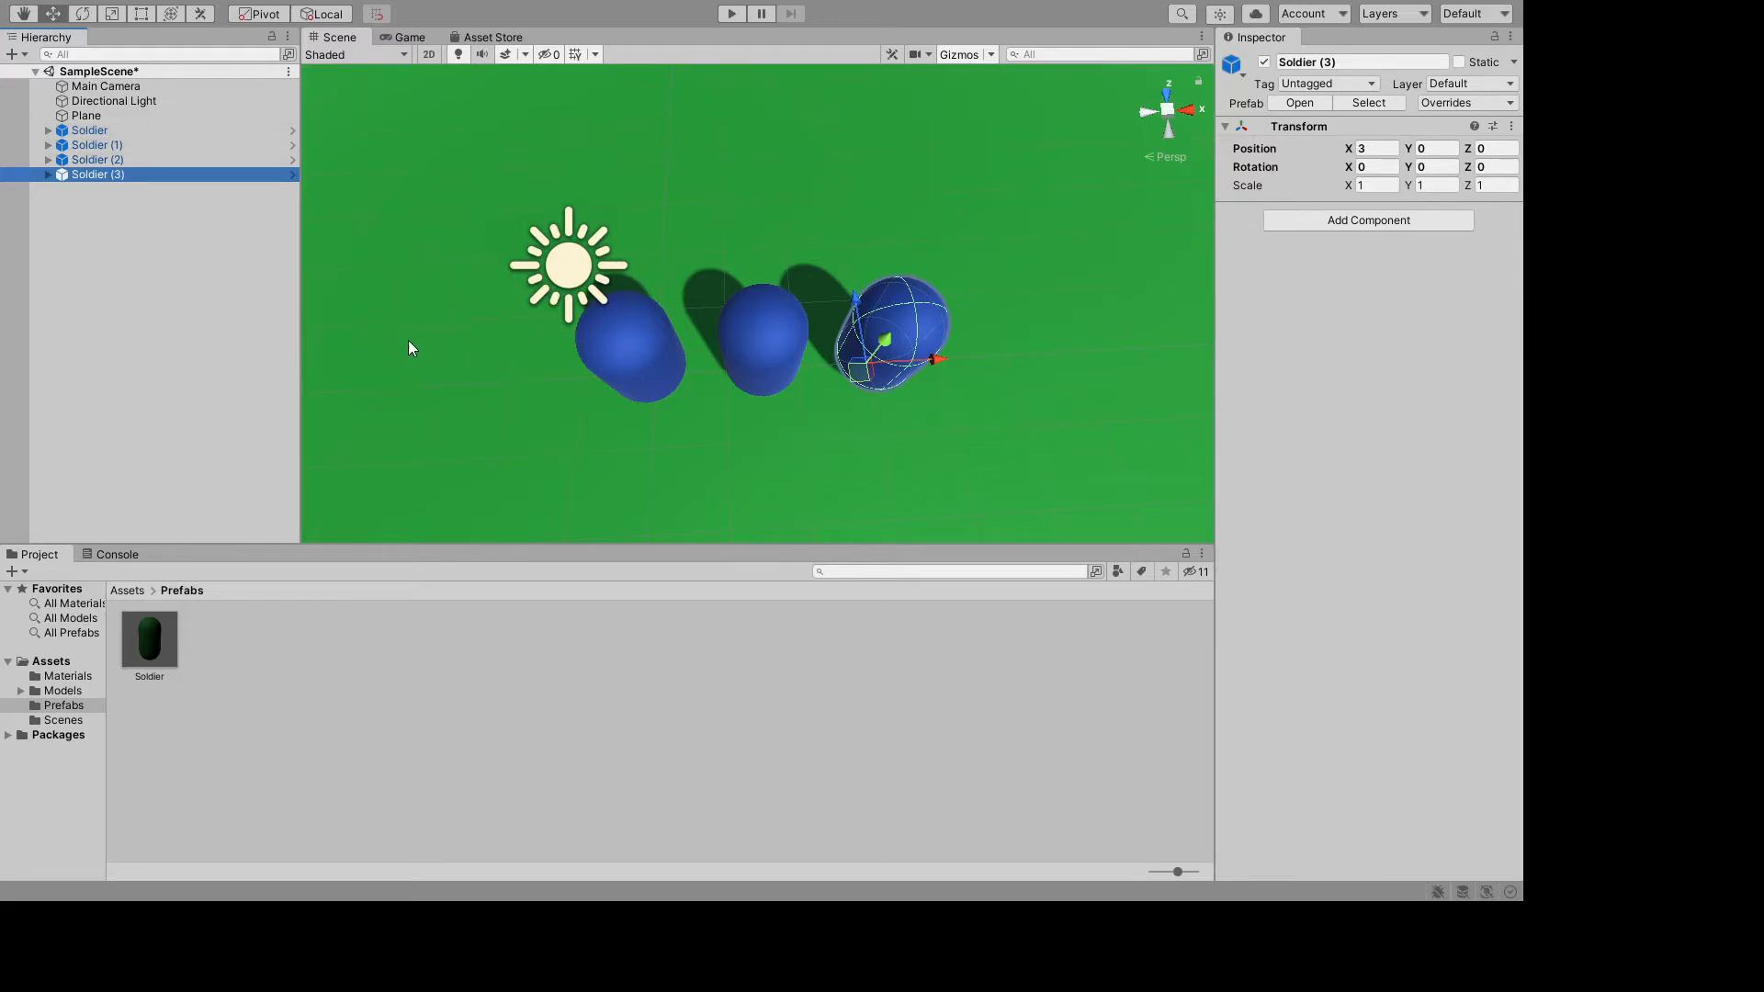
{"action": "left_click_drag", "start_coordinate": [939, 362], "coordinate": [609, 378]}
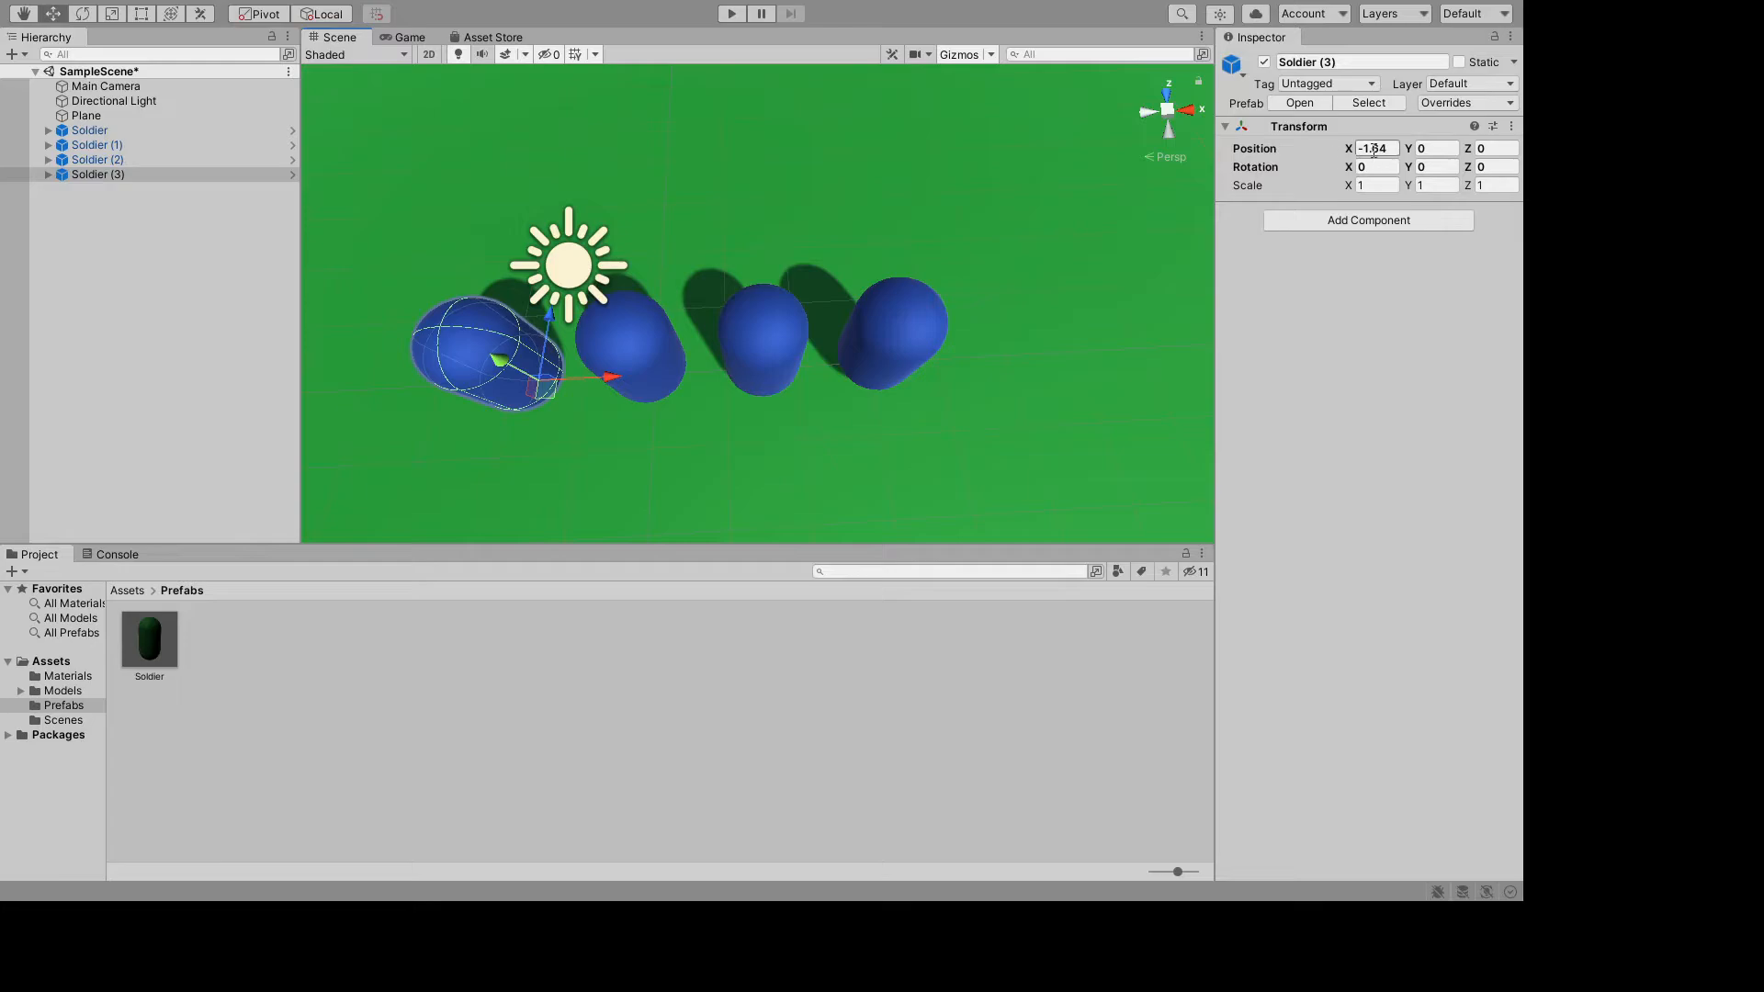
{"action": "left_click", "coordinate": [1387, 153]}
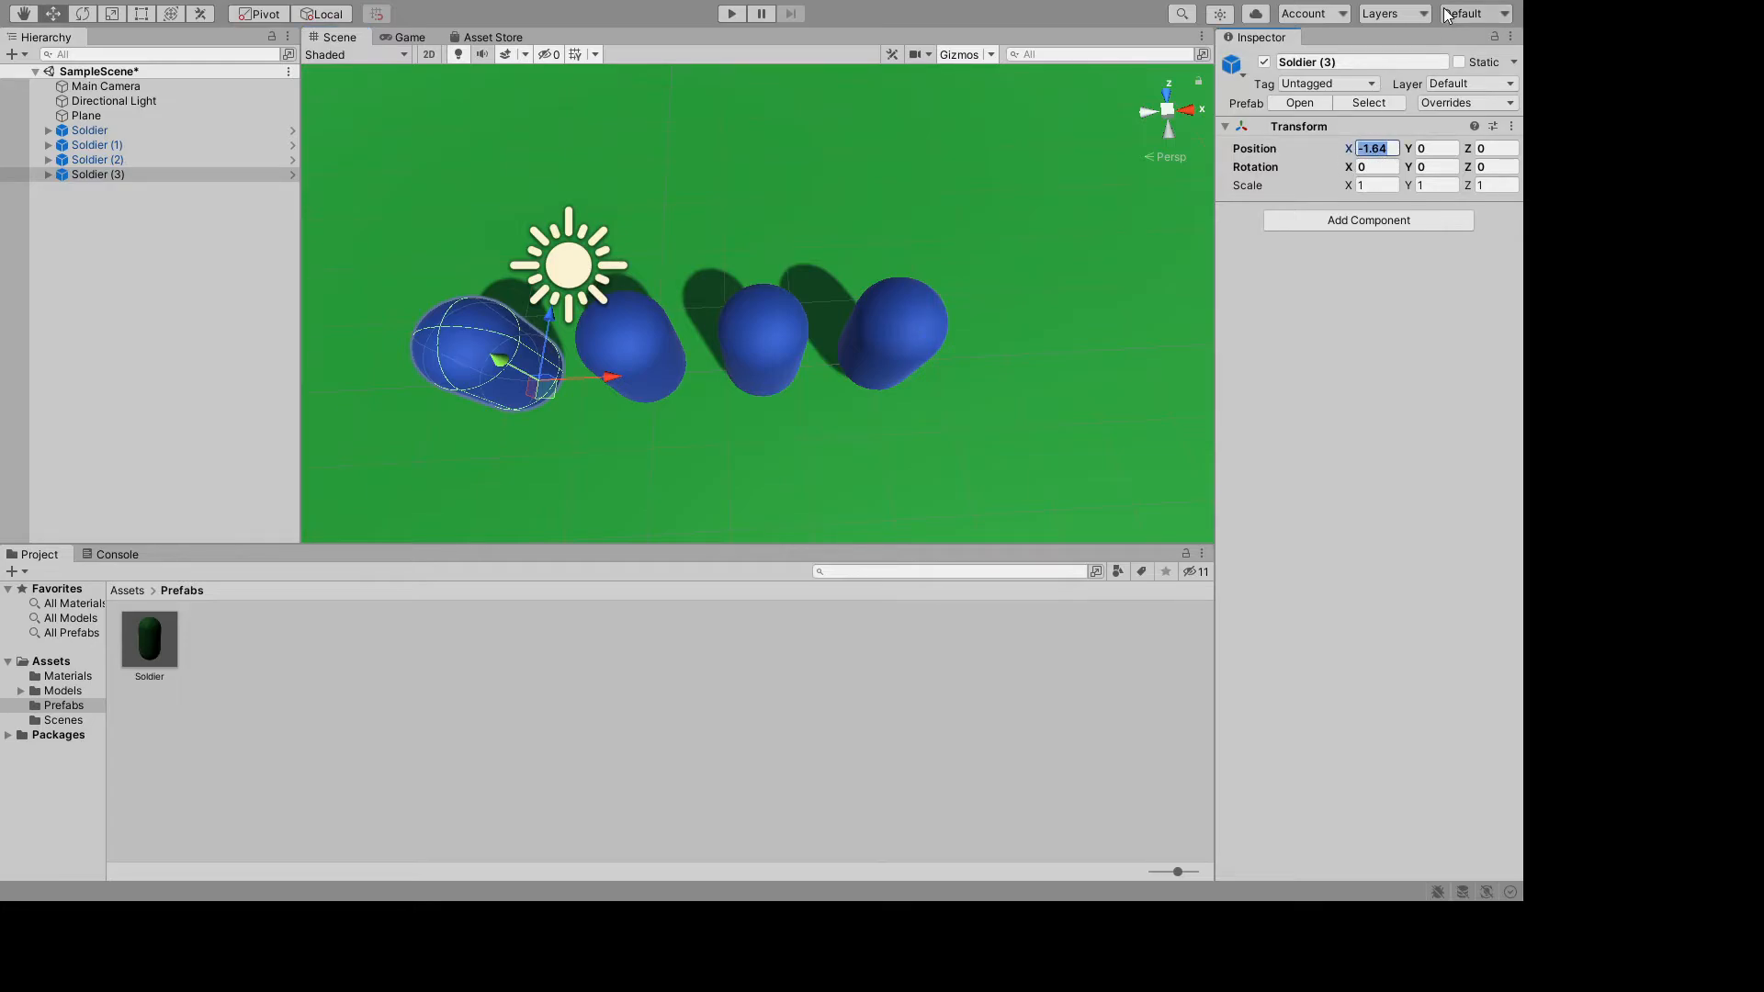
{"action": "type", "text": "-1."}
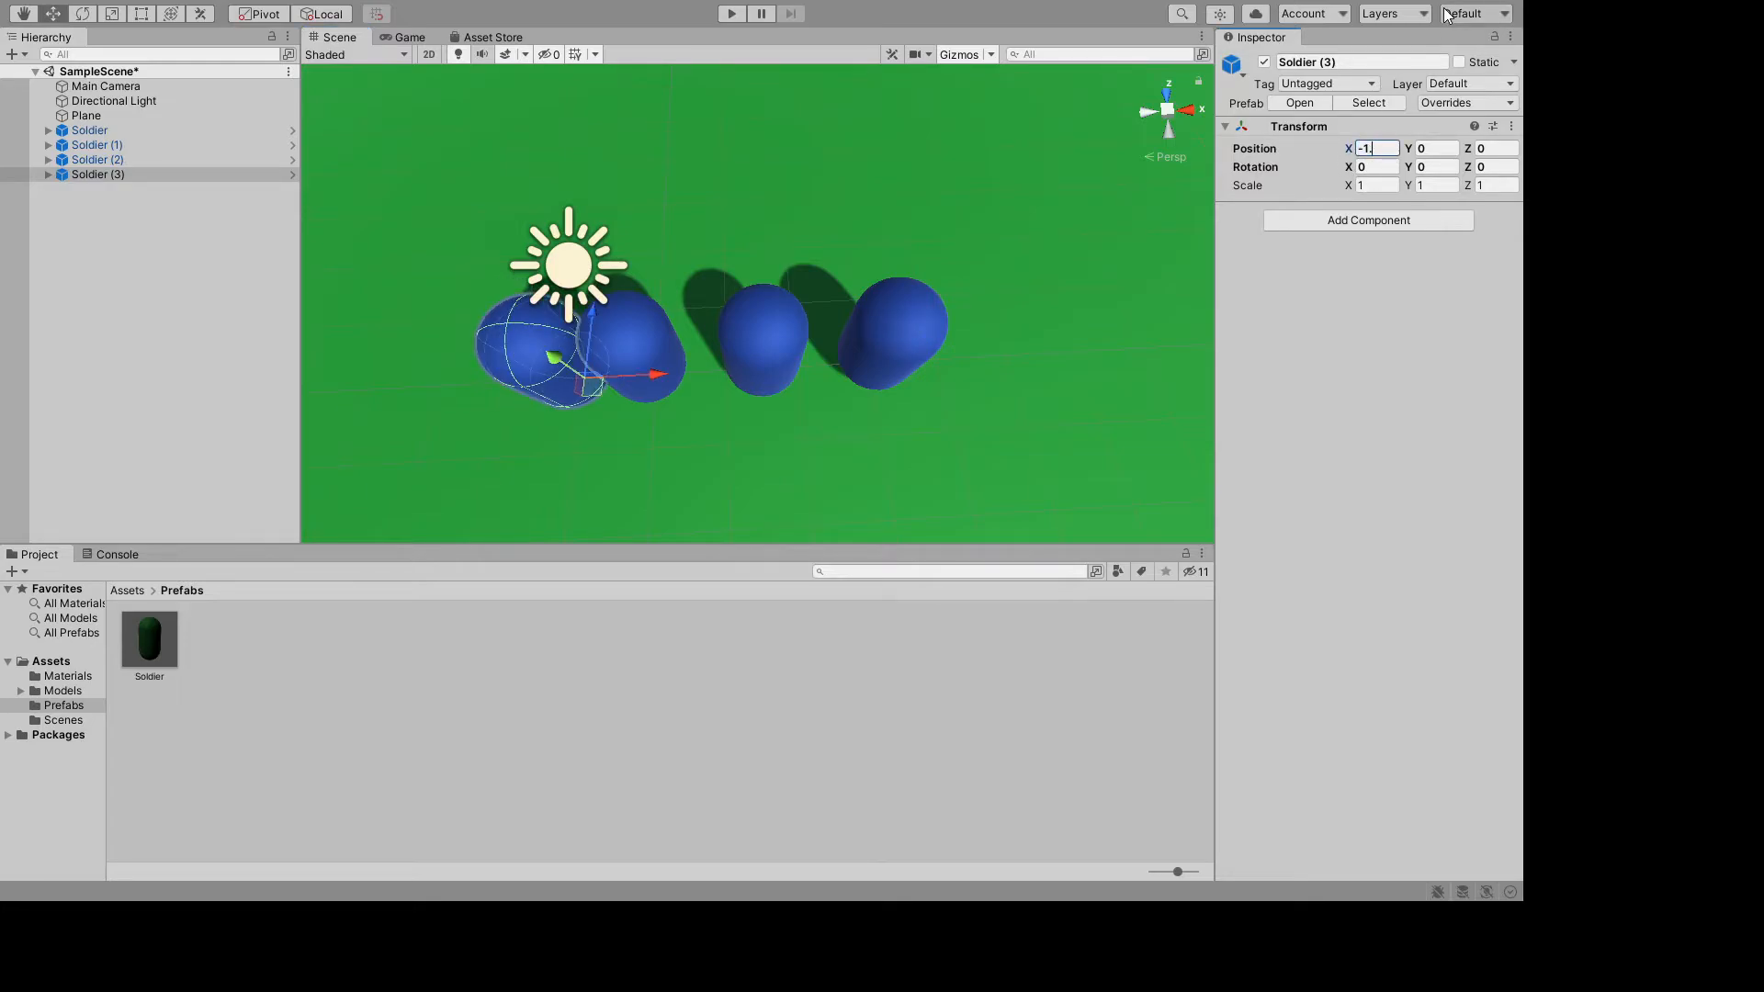
{"action": "type", "text": "5"}
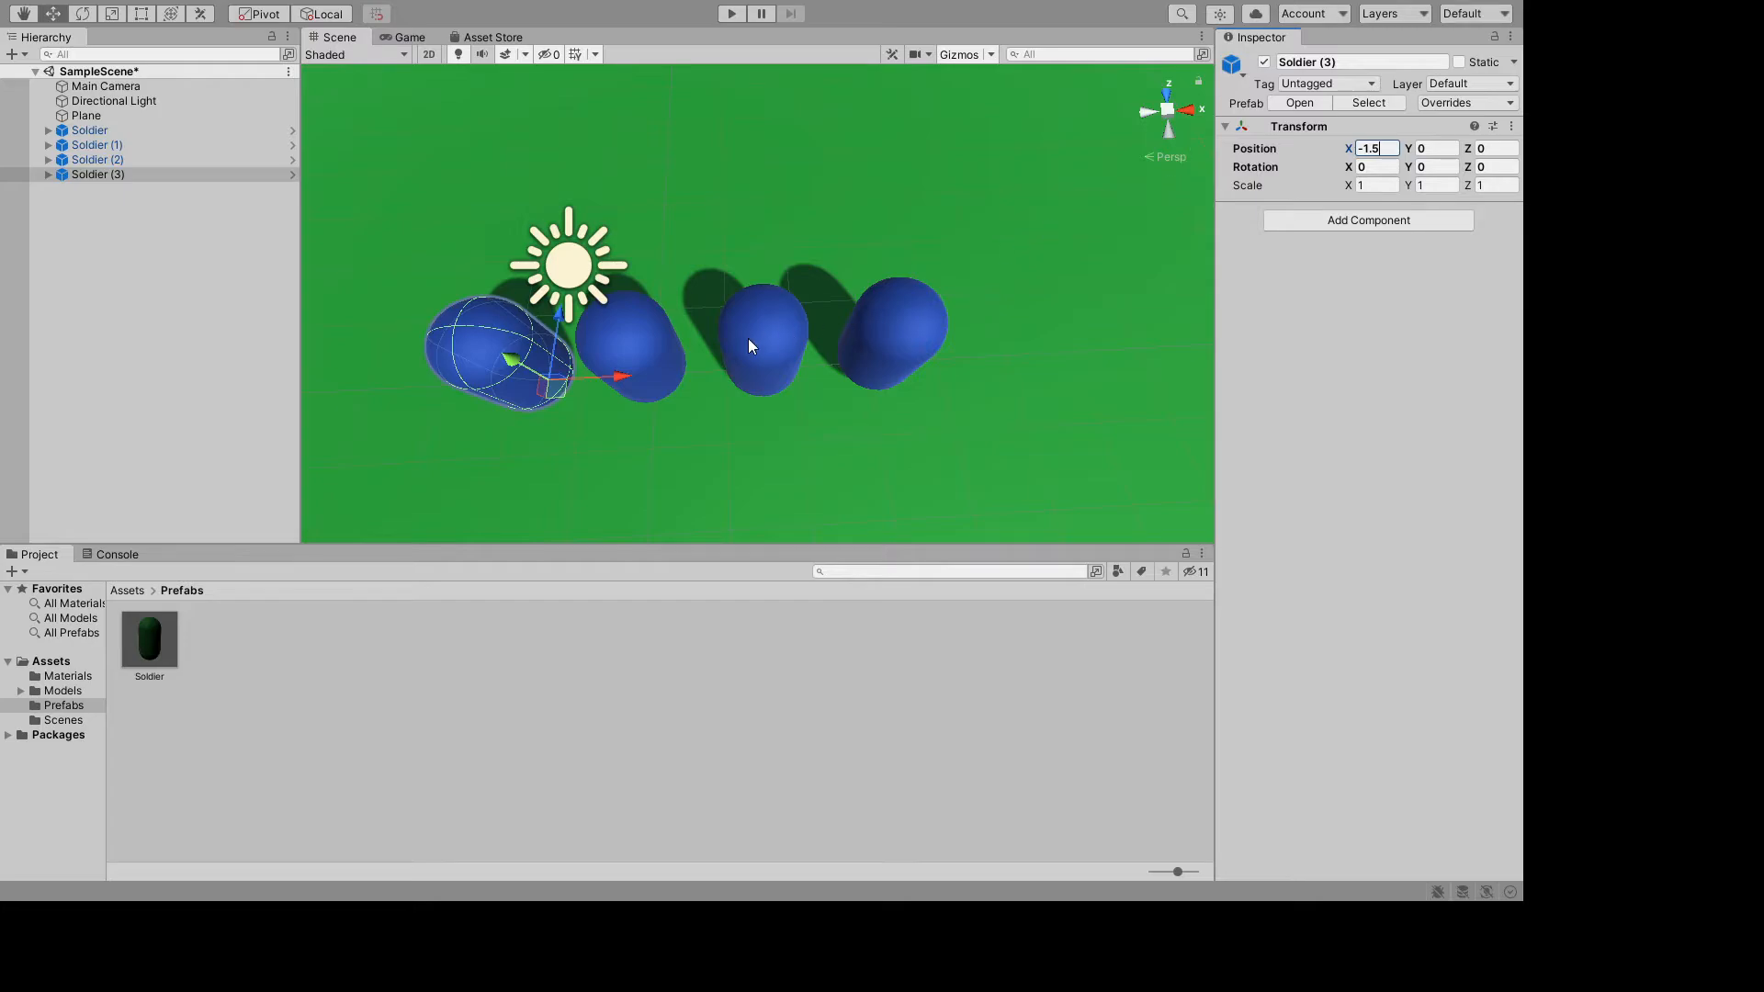
- Duplicate Soldier (3) and set the copy's X position to -3 to extend the row
{"action": "left_click", "coordinate": [101, 196]}
{"action": "left_click", "coordinate": [96, 174]}
{"action": "key", "text": "ctrl+d"}
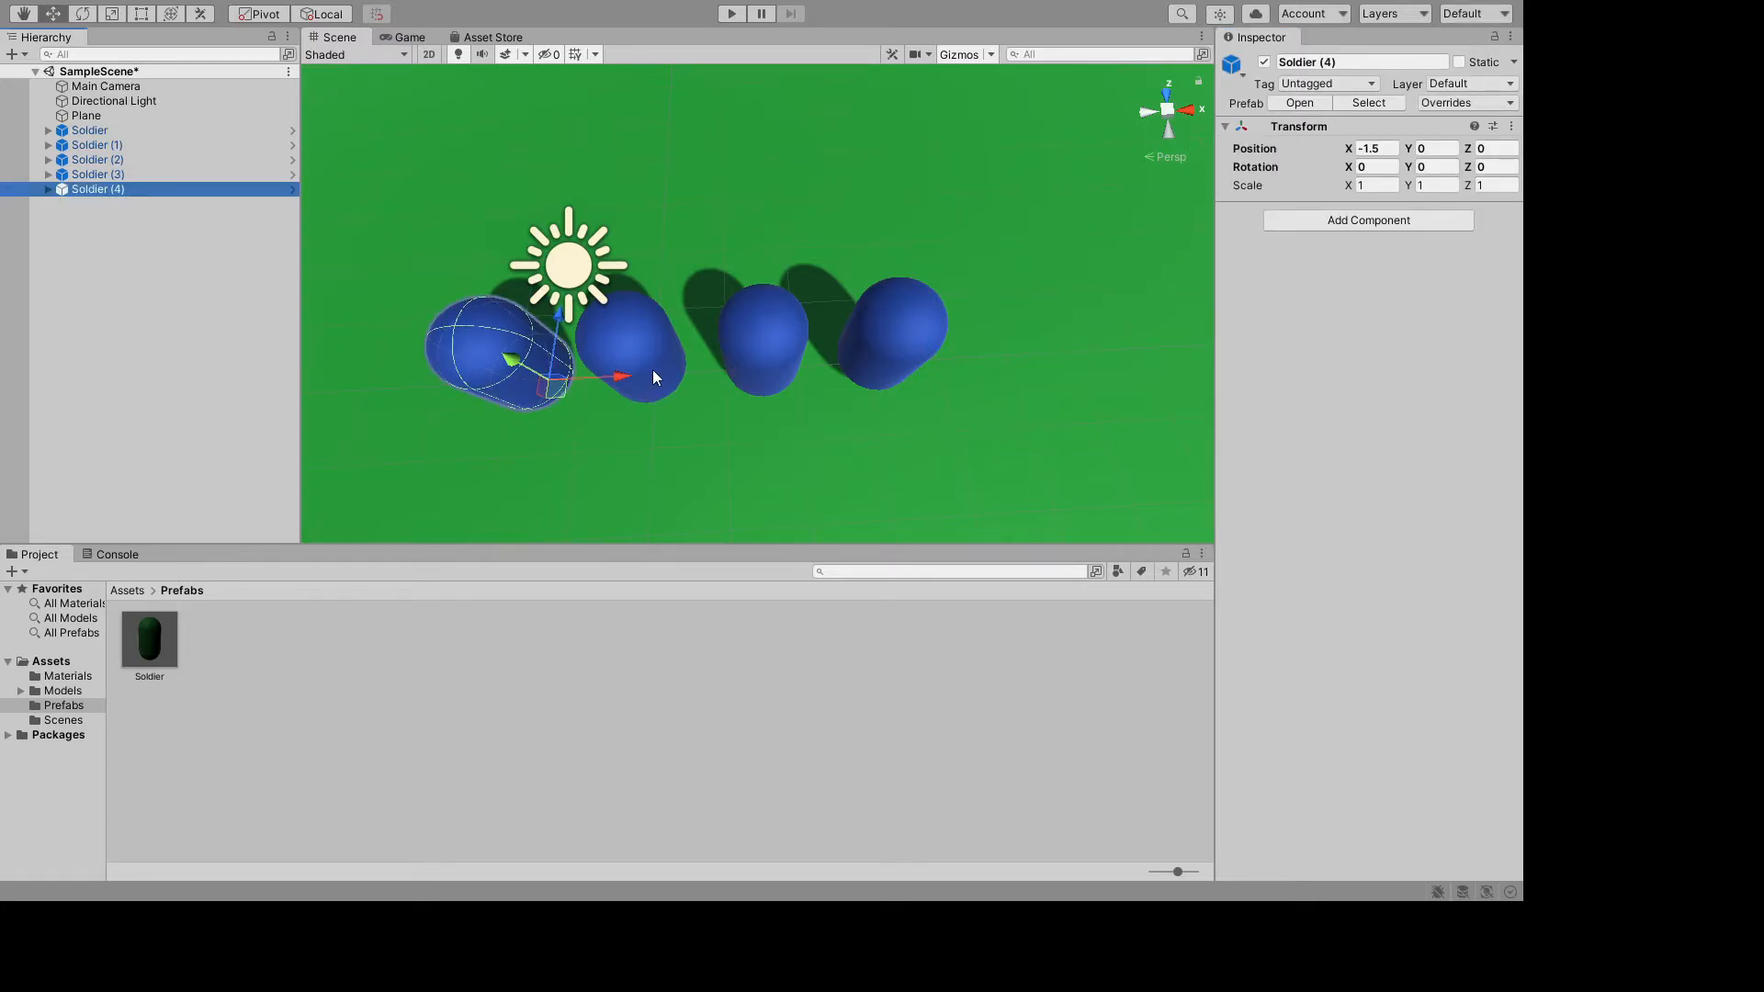
{"action": "left_click_drag", "start_coordinate": [618, 383], "coordinate": [496, 382]}
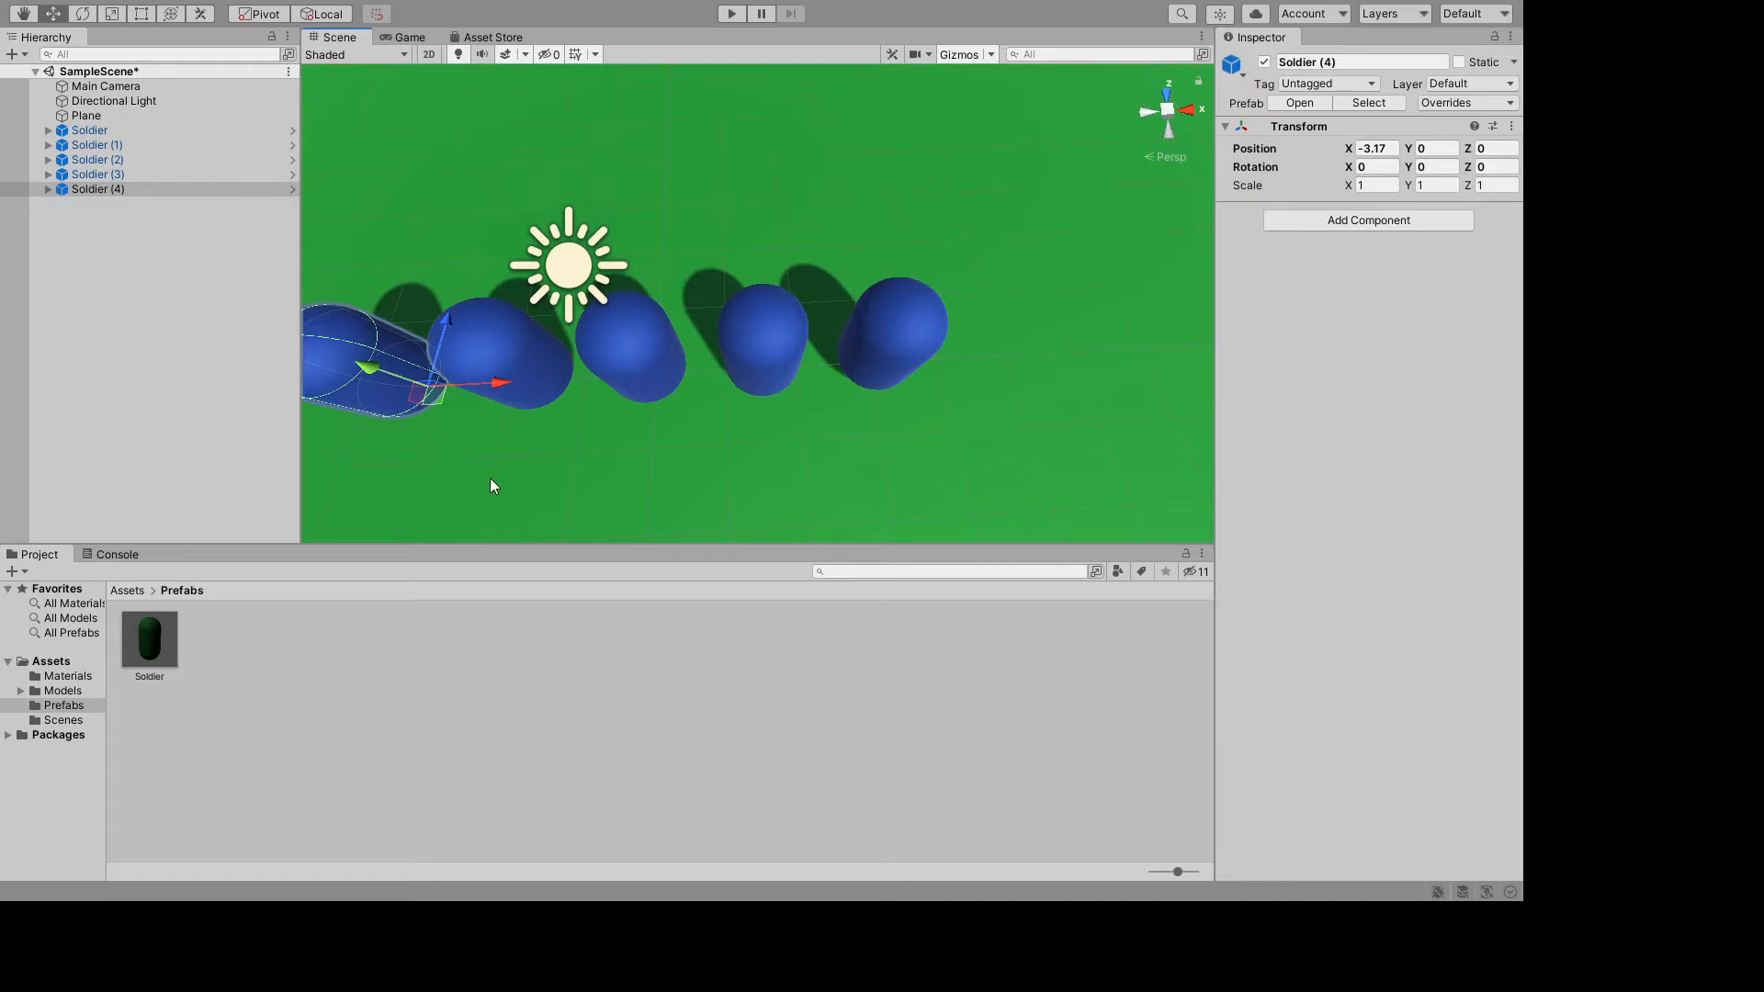
{"action": "left_click_drag", "start_coordinate": [1396, 151], "coordinate": [1372, 162]}
{"action": "key", "text": "BackSpace"}
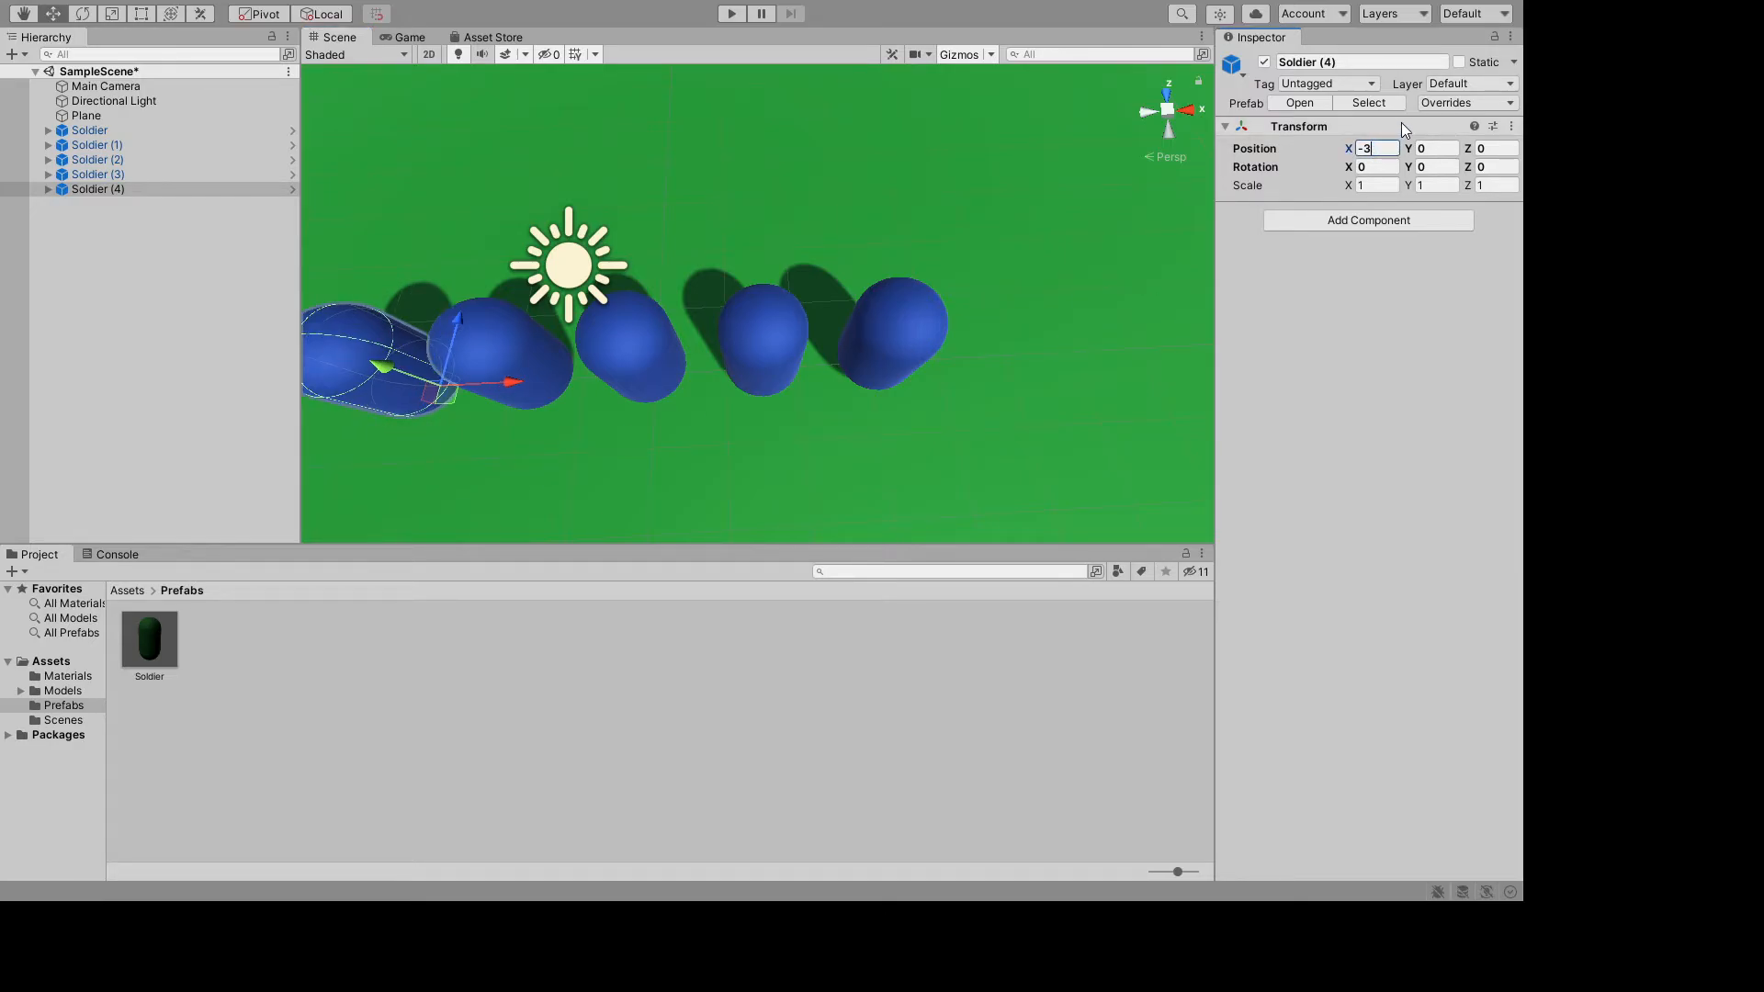
{"action": "left_click", "coordinate": [950, 362]}
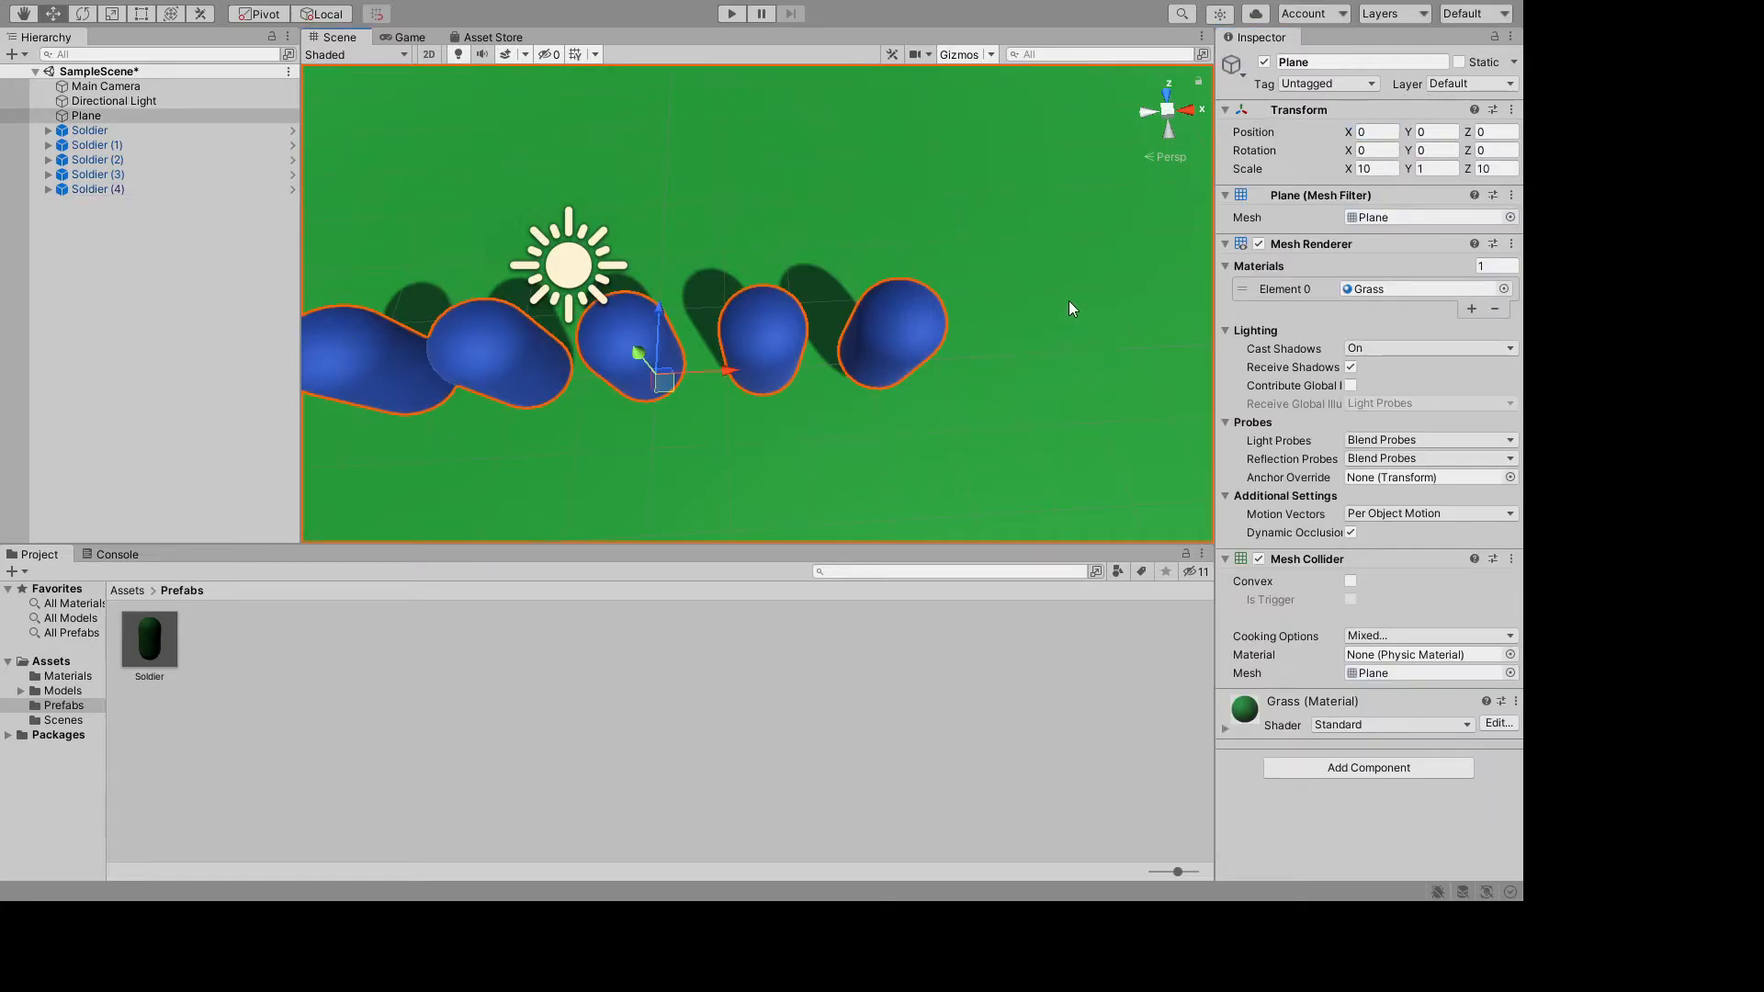
- Open the Soldier prefab for editing and inspect its capsule from several angles
{"action": "left_click_drag", "start_coordinate": [1104, 368], "coordinate": [820, 231], "text": "alt"}
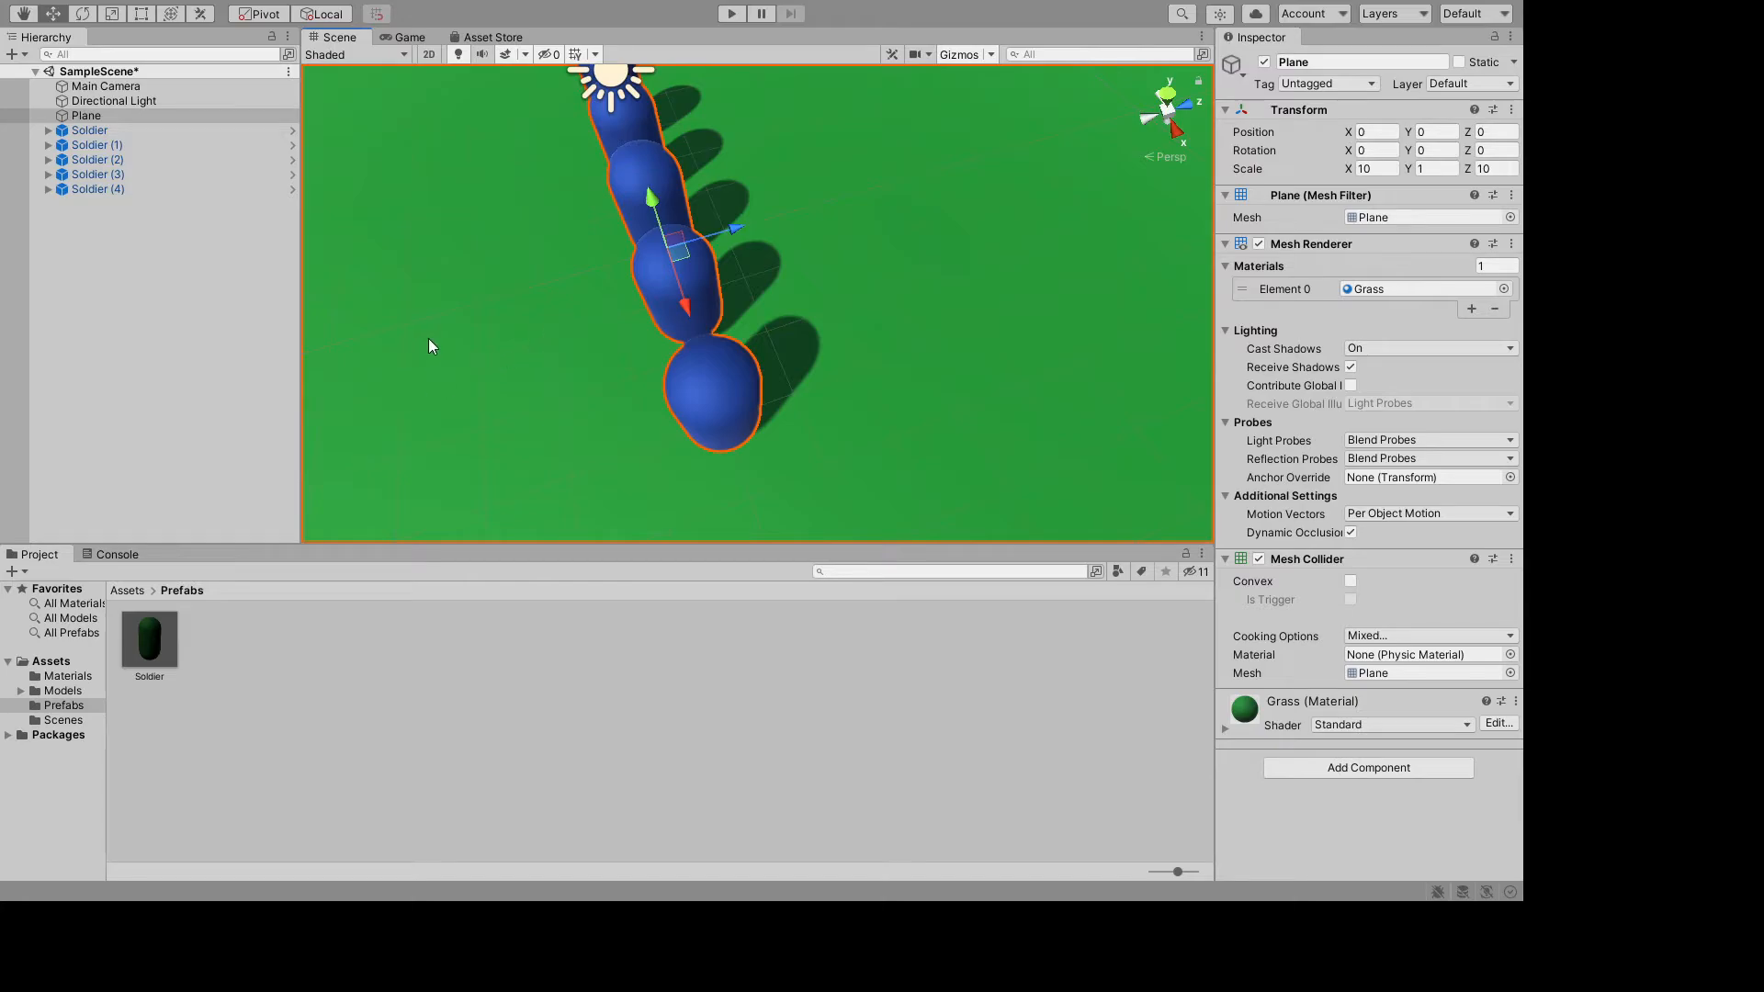
{"action": "left_click_drag", "start_coordinate": [456, 350], "coordinate": [298, 278], "text": "alt"}
{"action": "left_click", "coordinate": [147, 663]}
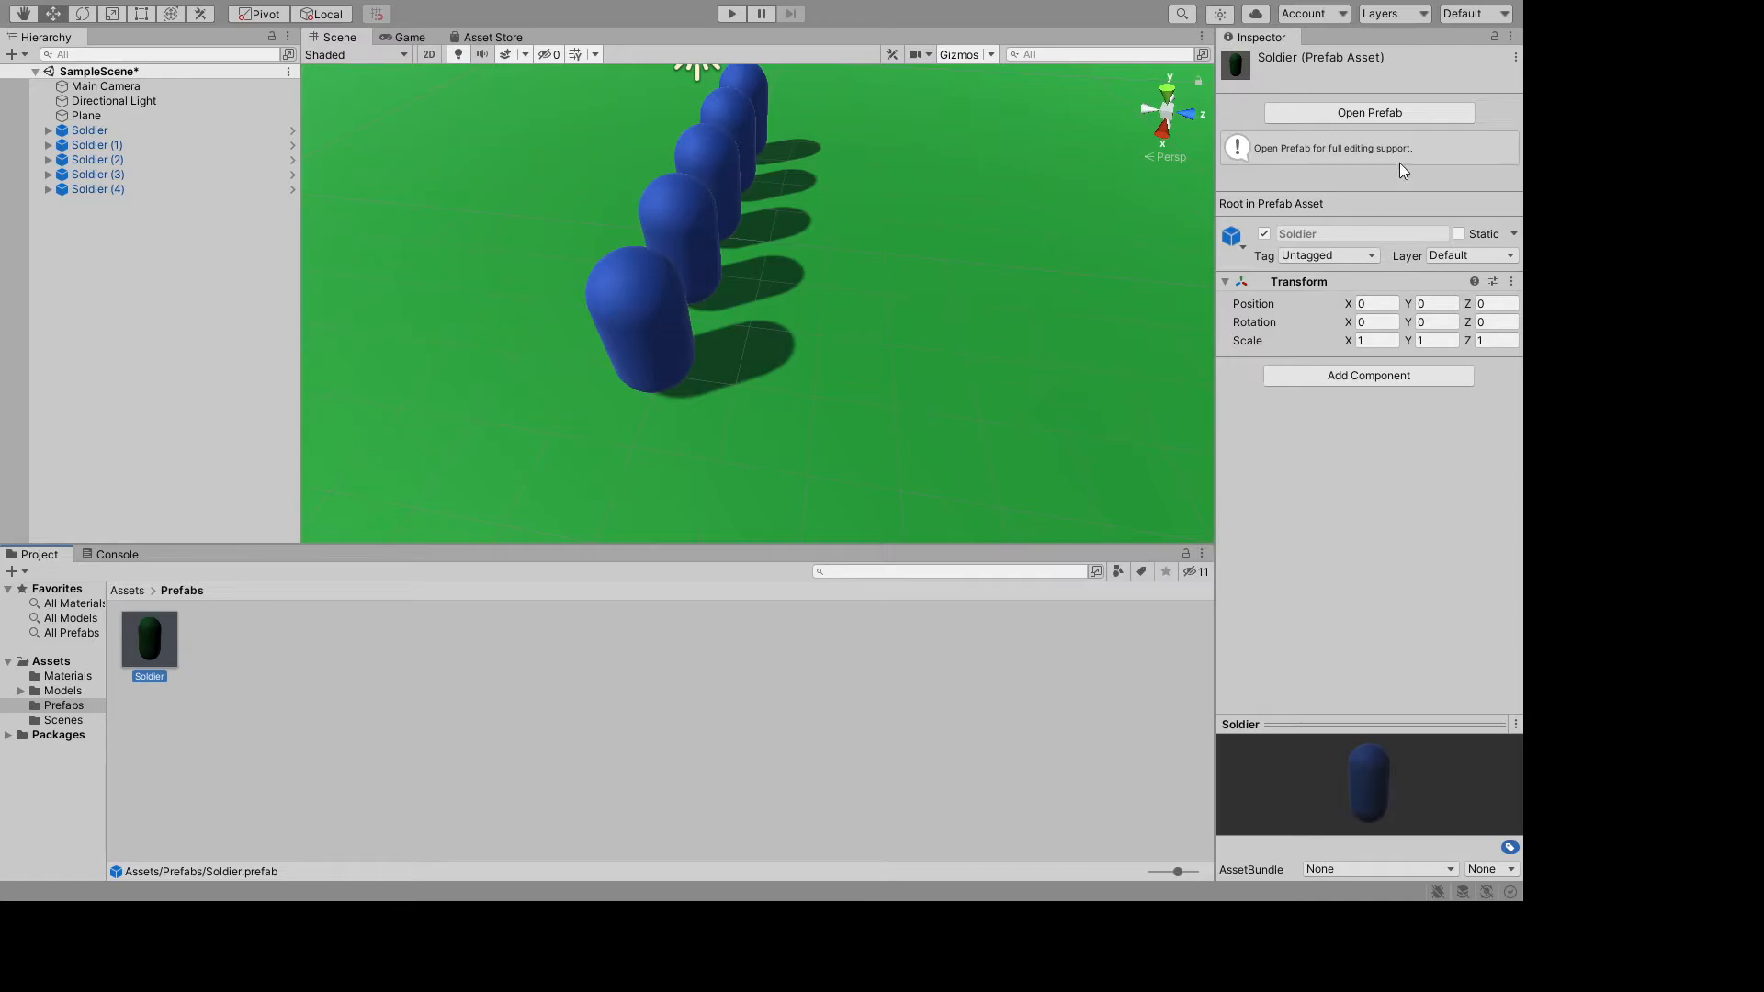
{"action": "left_click", "coordinate": [1386, 112]}
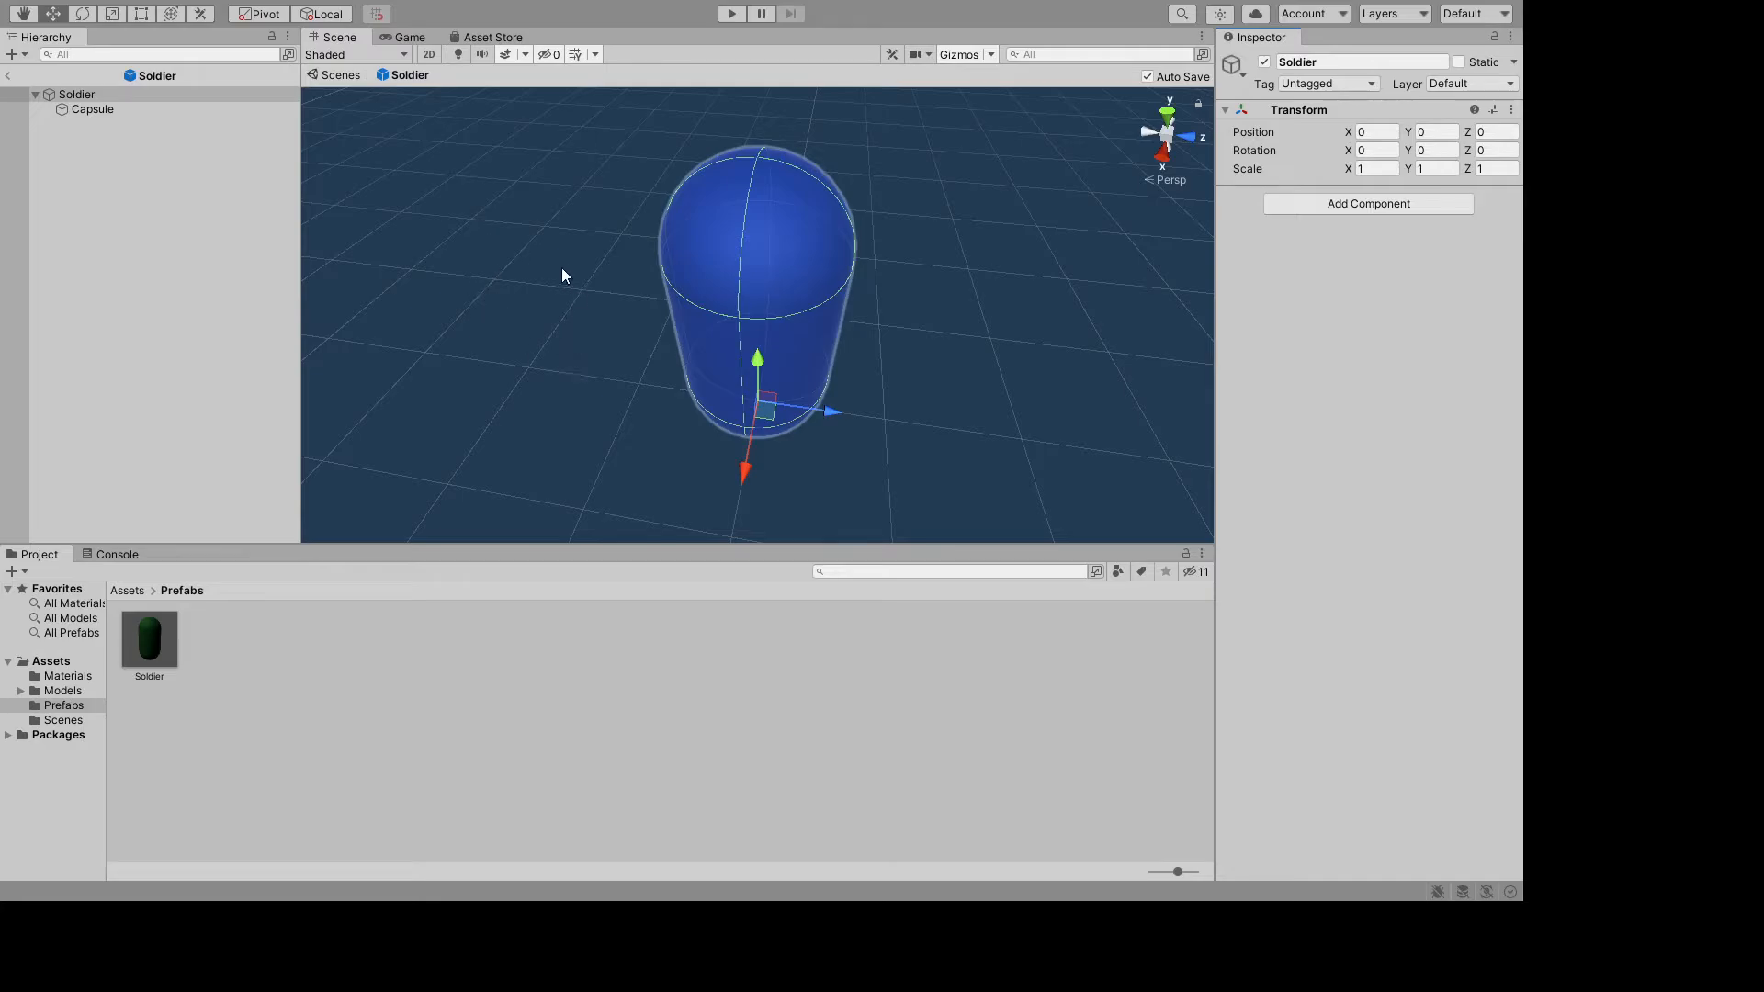
{"action": "left_click_drag", "start_coordinate": [562, 276], "coordinate": [435, 844], "text": "alt"}
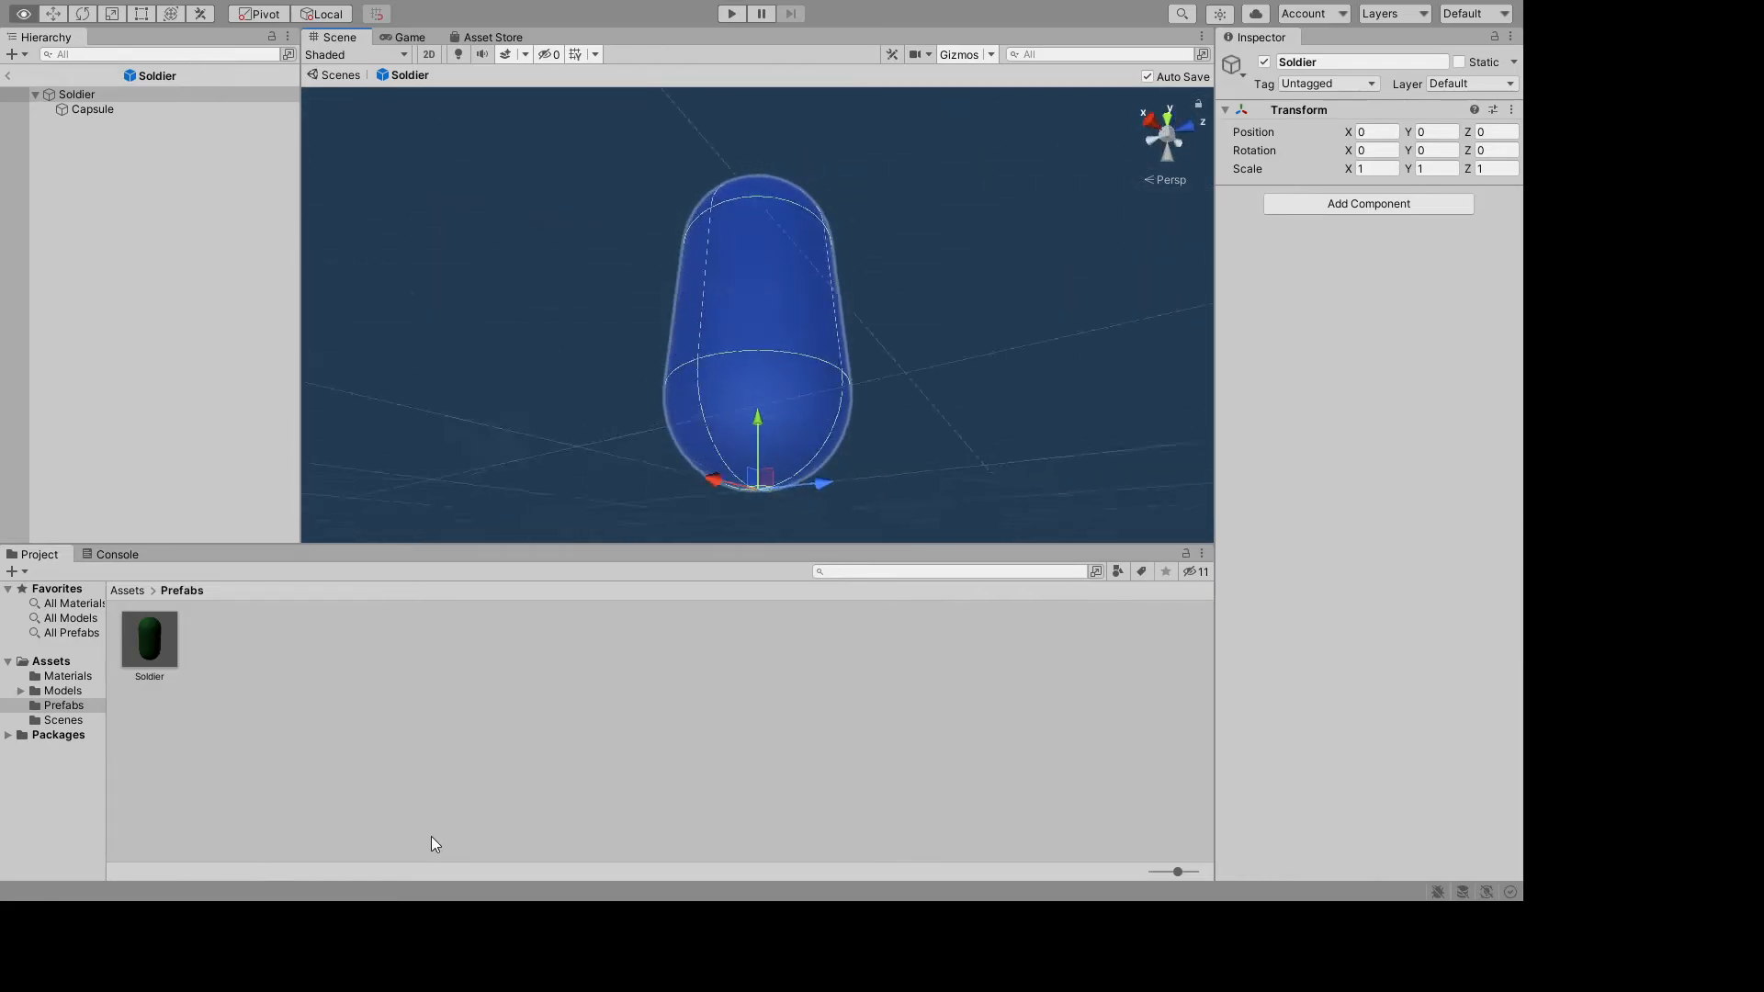
{"action": "left_click_drag", "start_coordinate": [643, 367], "coordinate": [563, 98], "text": "alt"}
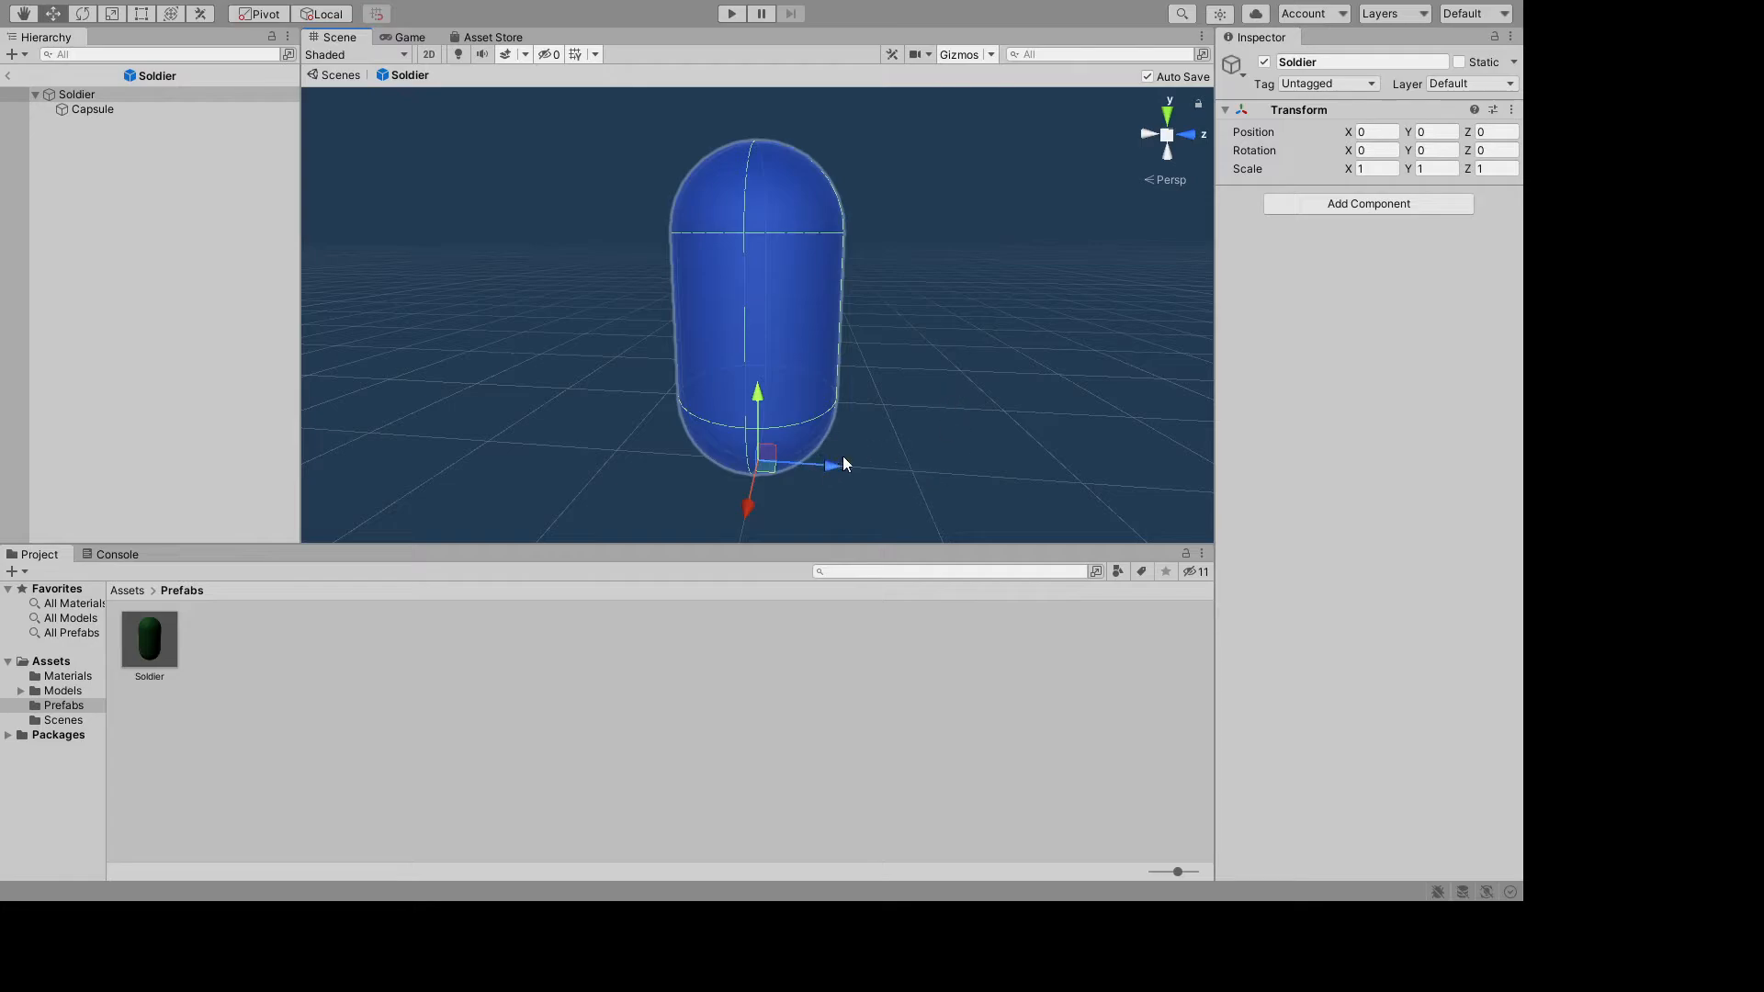
- Add a sphere to the Soldier prefab and raise it above the capsule to a Y position of about 2.26
{"action": "left_click", "coordinate": [101, 140]}
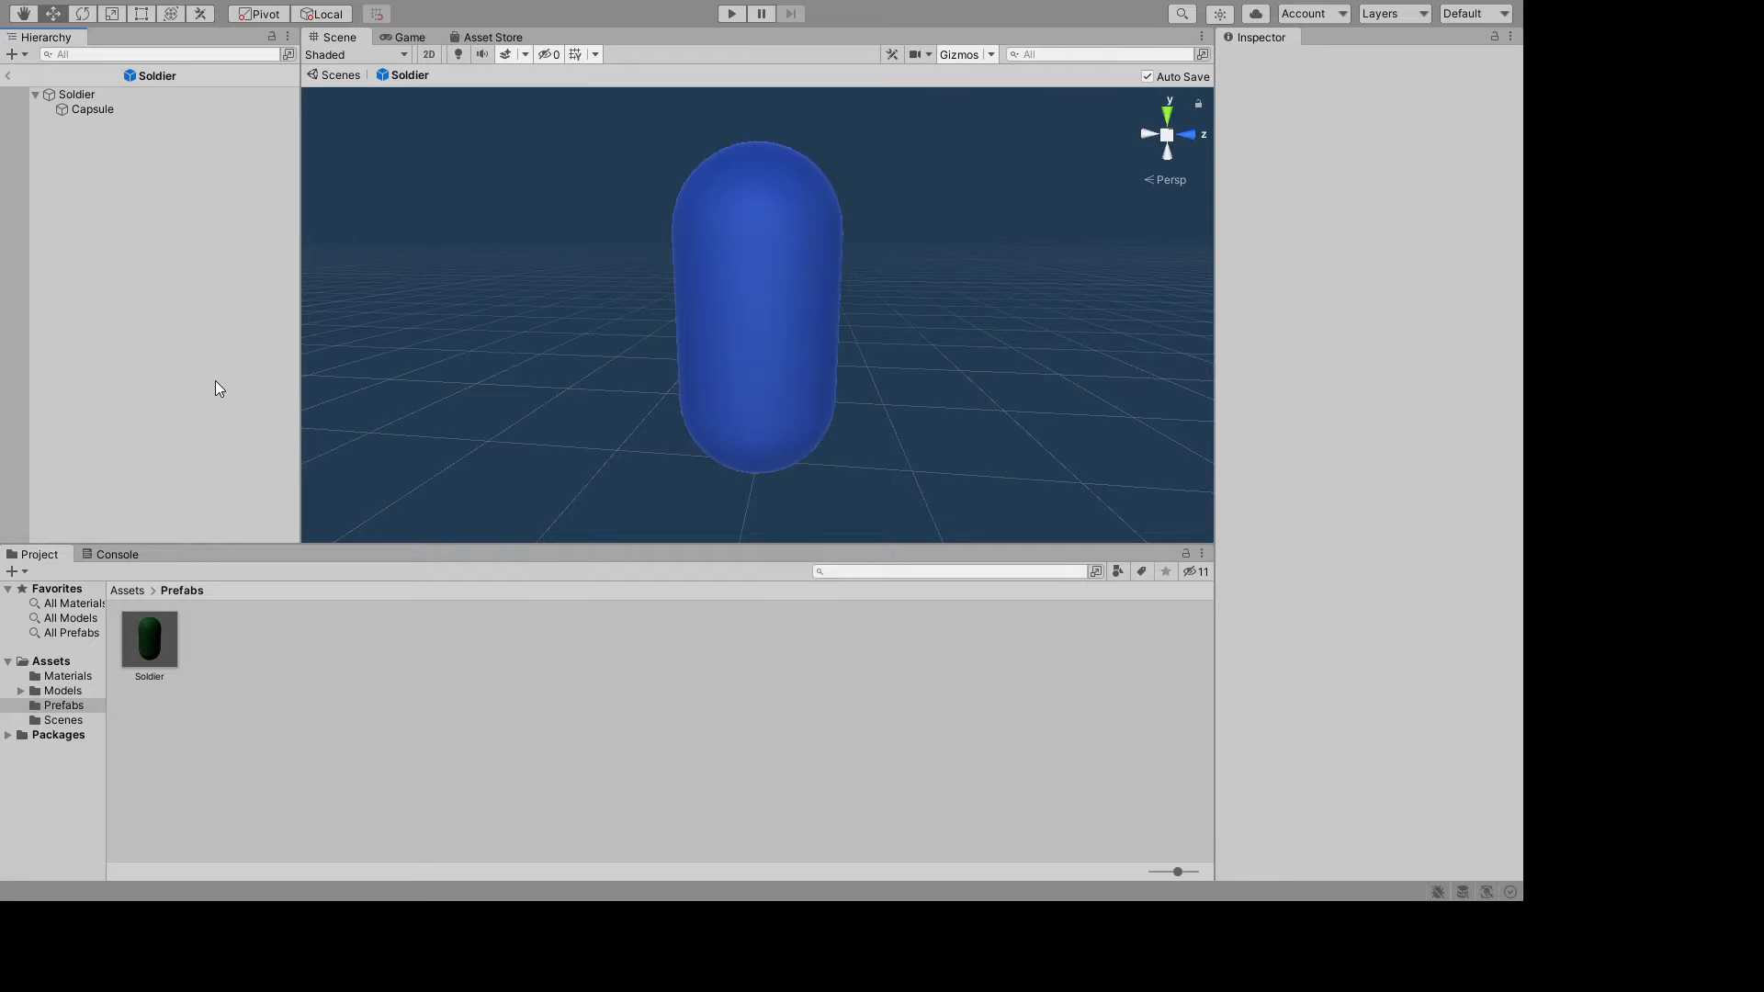
{"action": "left_click", "coordinate": [346, 399]}
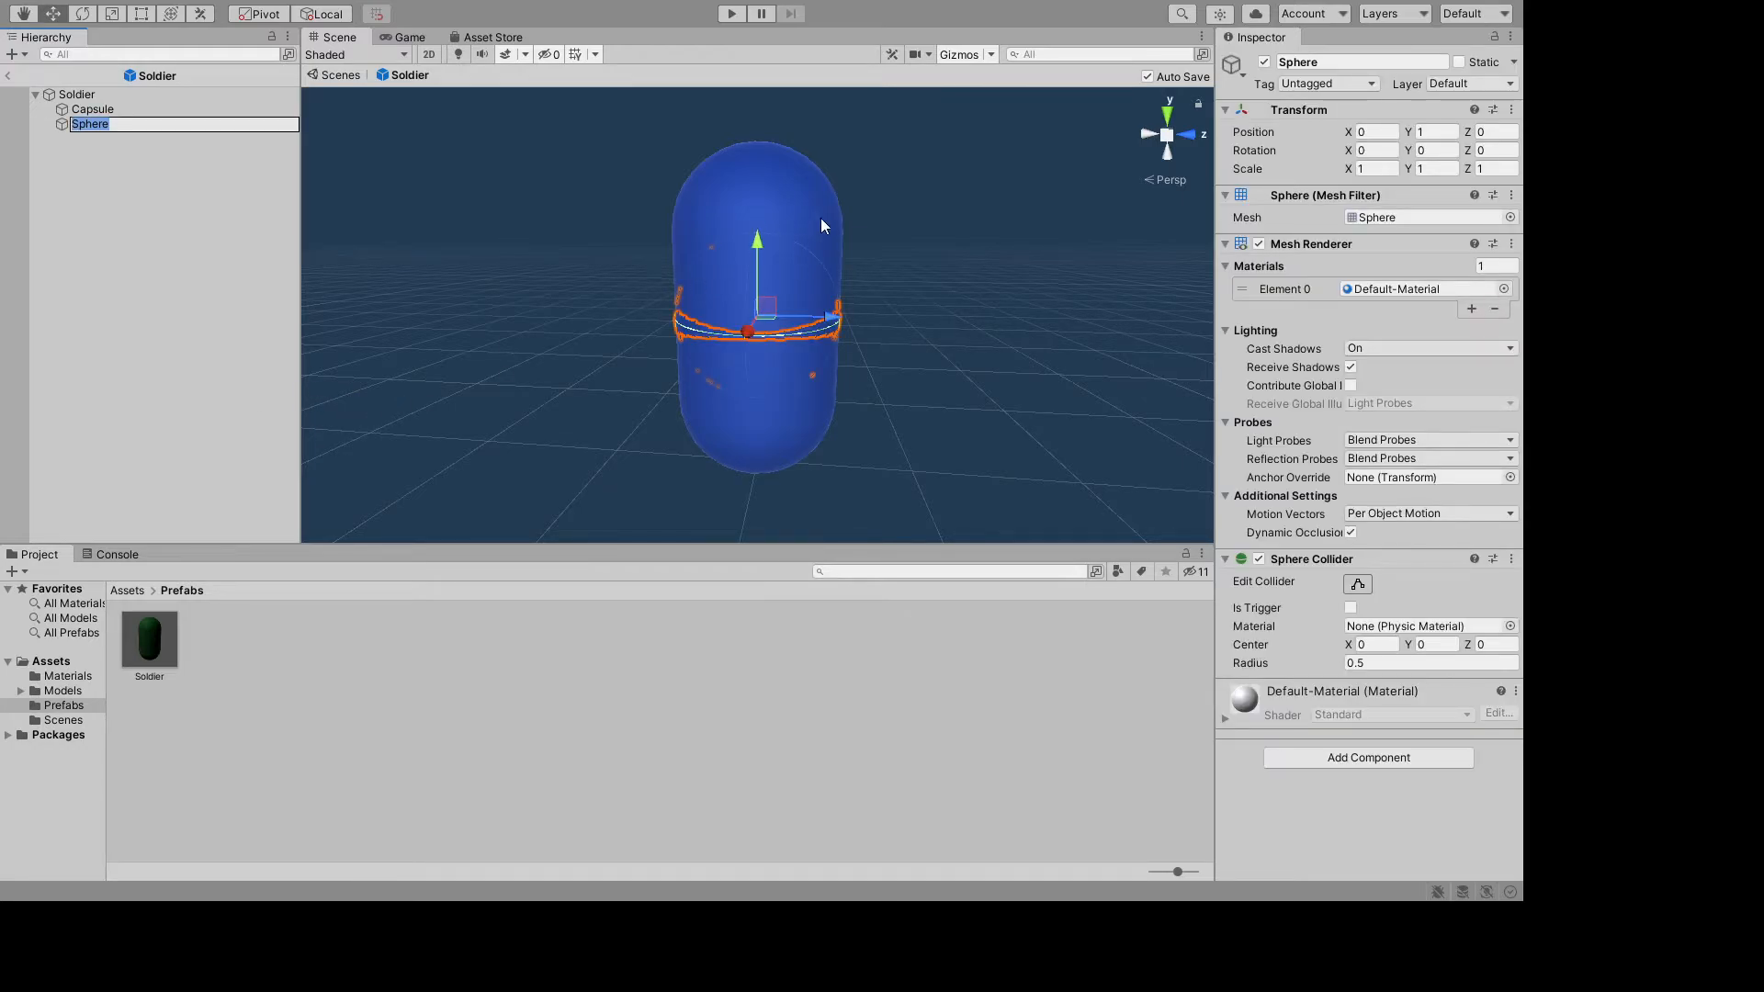
{"action": "middle_click_drag", "start_coordinate": [932, 216], "coordinate": [951, 314]}
{"action": "left_click_drag", "start_coordinate": [772, 338], "coordinate": [779, 122]}
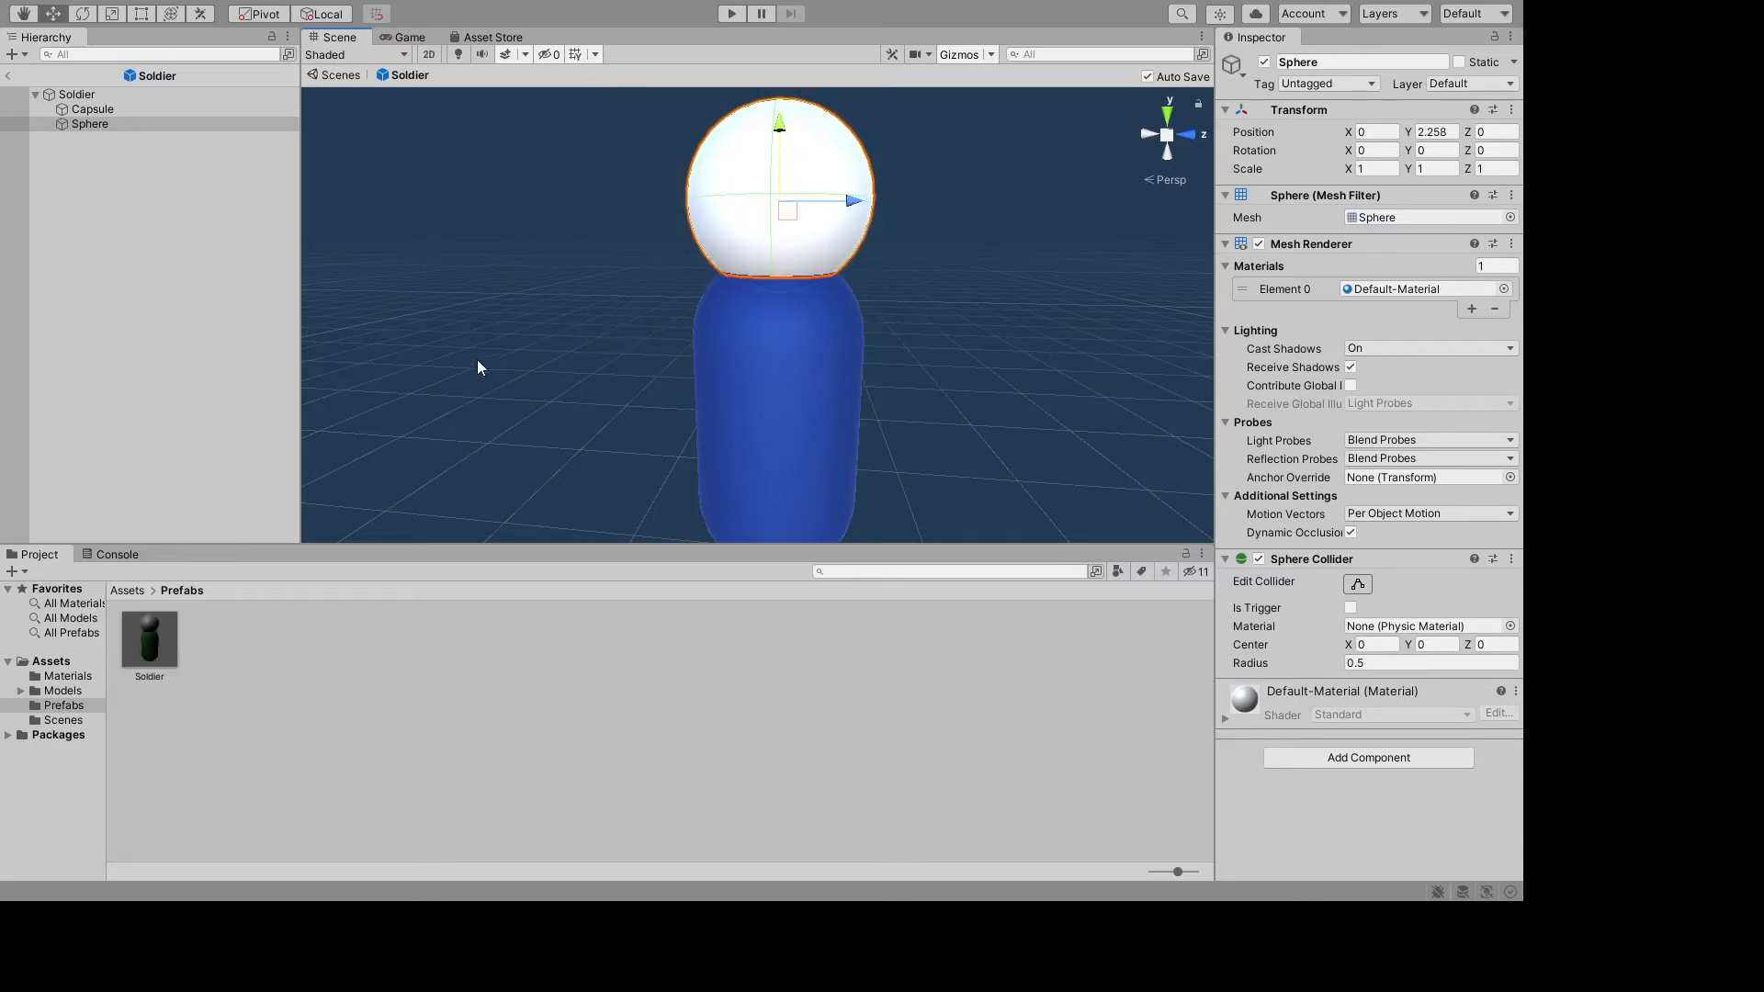
{"action": "left_click", "coordinate": [551, 450]}
{"action": "left_click_drag", "start_coordinate": [551, 450], "coordinate": [905, 343], "text": "alt"}
{"action": "mouse_move", "coordinate": [460, 316]}
{"action": "left_mouse_down", "text": "alt"}
{"action": "mouse_move", "coordinate": [110, 359]}
{"action": "mouse_move", "coordinate": [184, 432]}
{"action": "mouse_move", "coordinate": [634, 342]}
{"action": "mouse_move", "coordinate": [1095, 304]}
{"action": "mouse_move", "coordinate": [965, 374]}
{"action": "mouse_move", "coordinate": [622, 382]}
{"action": "mouse_move", "coordinate": [137, 383]}
{"action": "mouse_move", "coordinate": [918, 288]}
{"action": "mouse_move", "coordinate": [1078, 299]}
{"action": "mouse_move", "coordinate": [1069, 338]}
{"action": "mouse_move", "coordinate": [99, 322]}
{"action": "mouse_move", "coordinate": [336, 435]}
{"action": "mouse_move", "coordinate": [1024, 397]}
{"action": "mouse_move", "coordinate": [835, 417]}
{"action": "mouse_move", "coordinate": [64, 357]}
{"action": "mouse_move", "coordinate": [599, 339]}
{"action": "mouse_move", "coordinate": [463, 343]}
{"action": "mouse_move", "coordinate": [480, 342]}
{"action": "left_mouse_up", "text": "alt"}
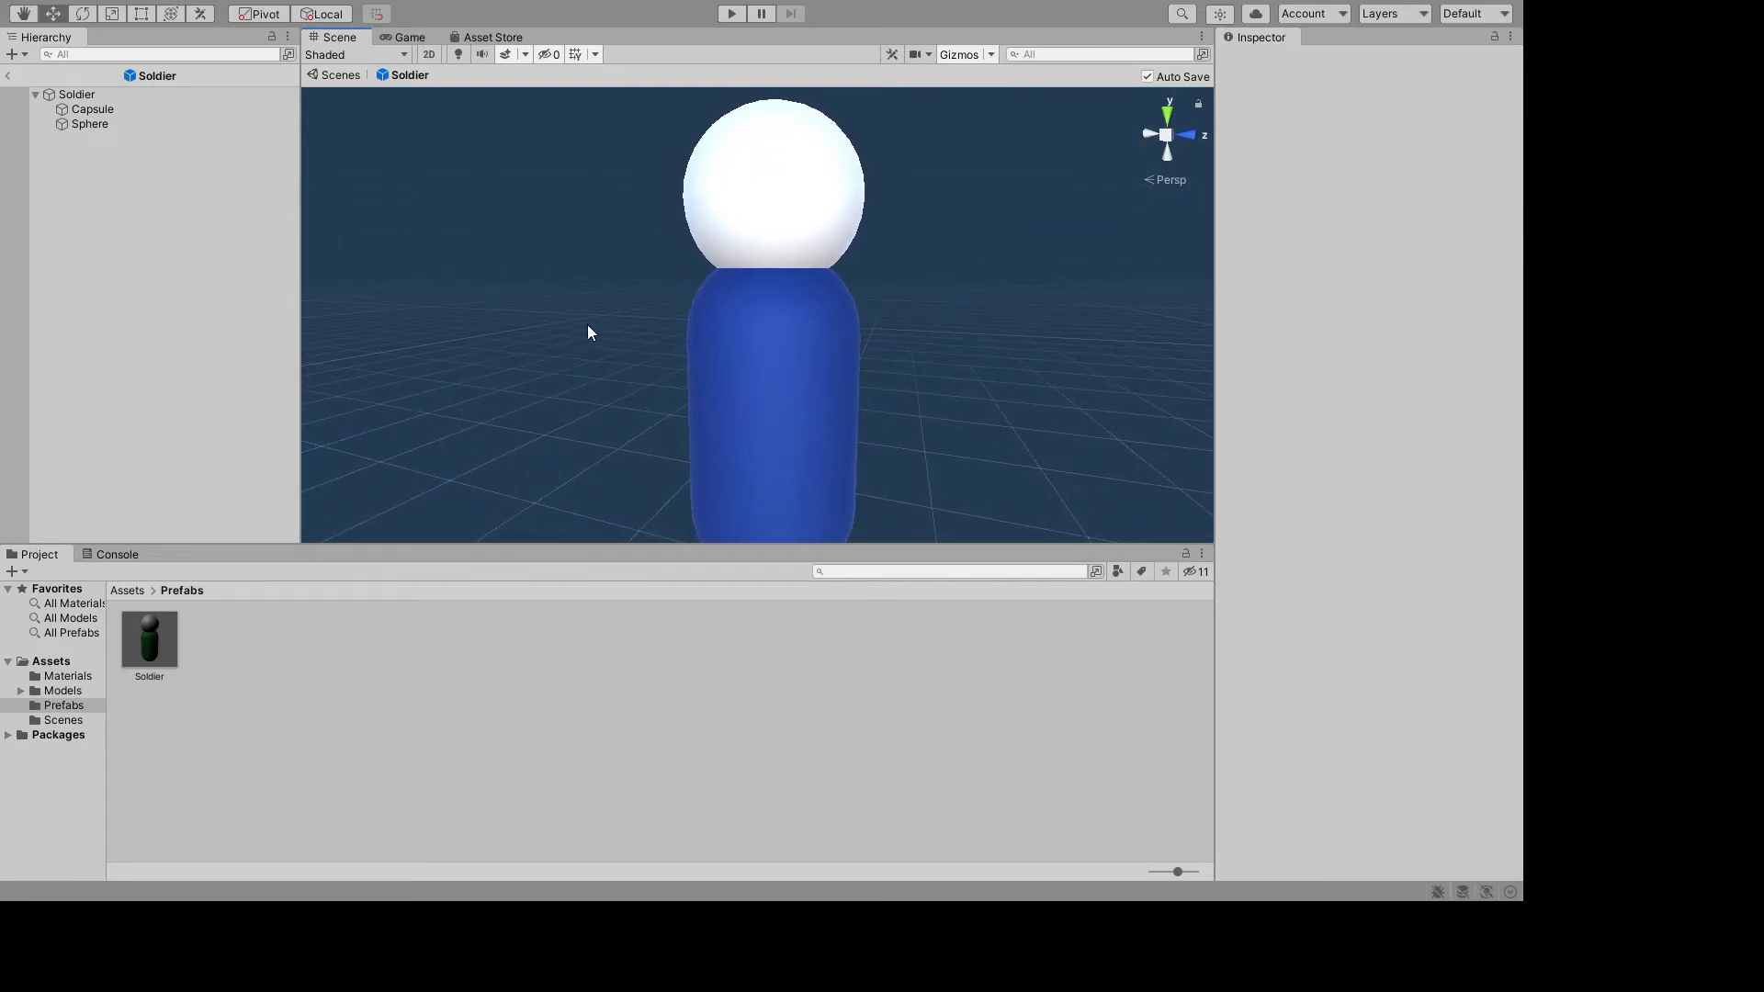
{"action": "left_click_drag", "start_coordinate": [655, 331], "coordinate": [327, 347], "text": "alt"}
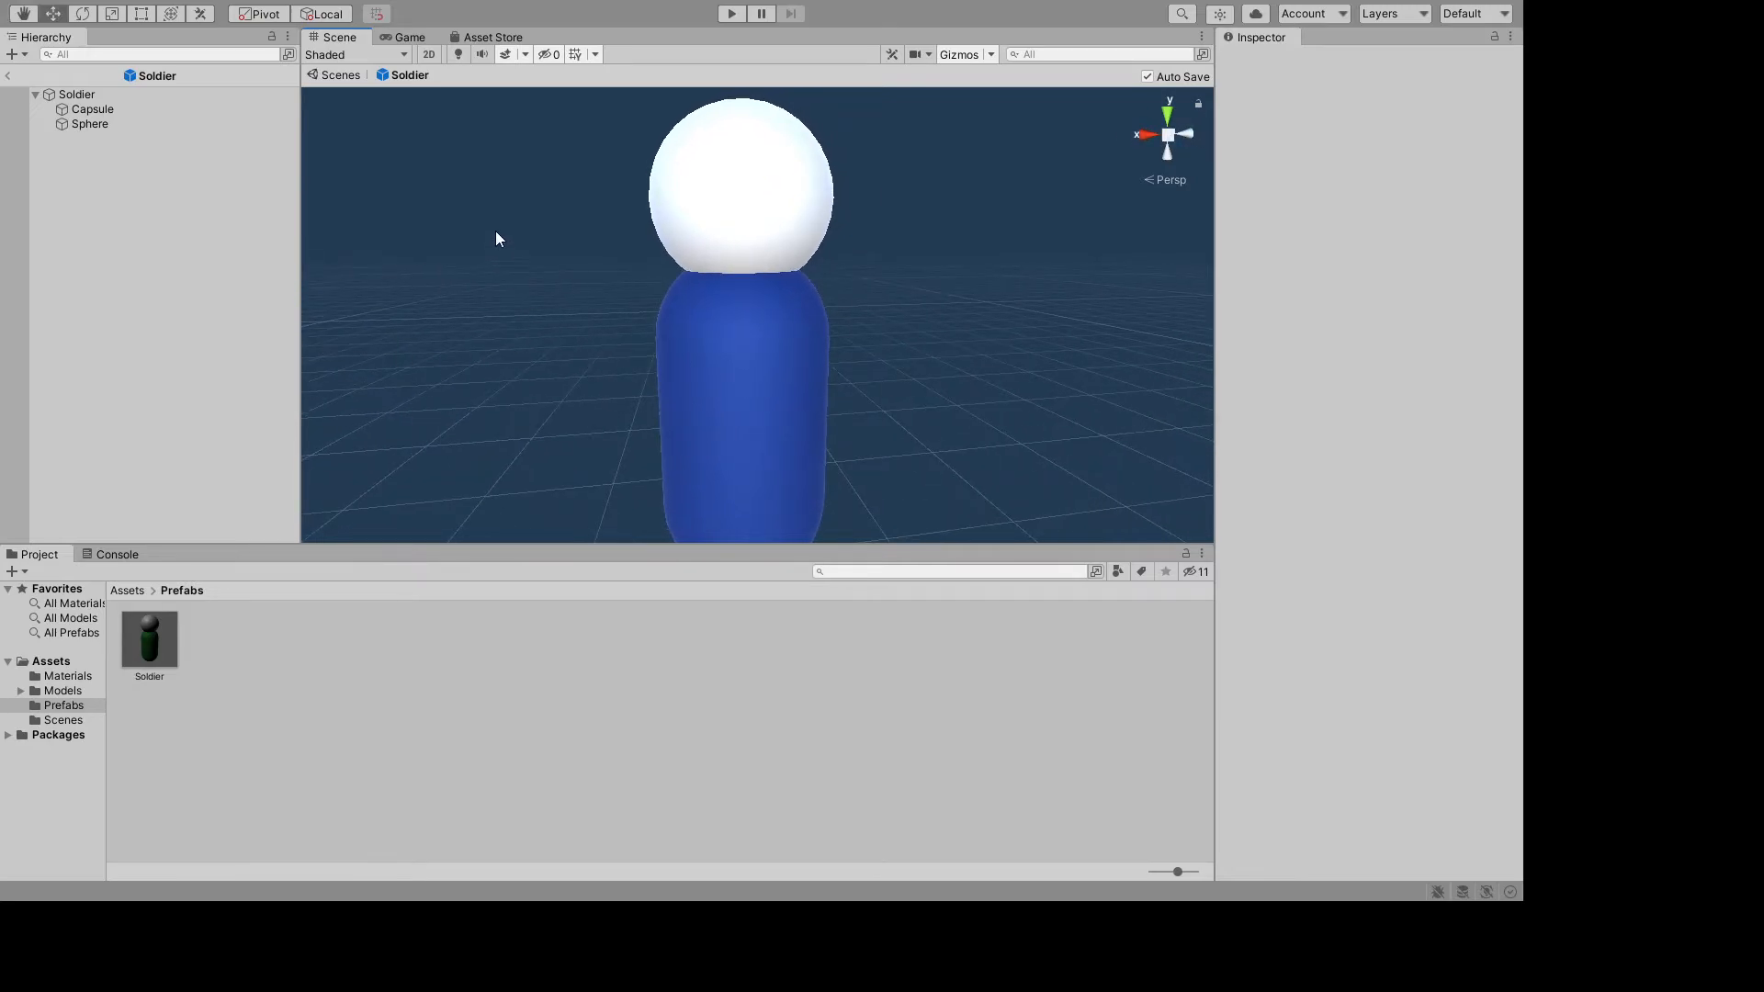
- Lower the sphere into the capsule's upper part at Y about 1.49 and shift it forward to Z about 0.13
{"action": "left_click", "coordinate": [108, 123]}
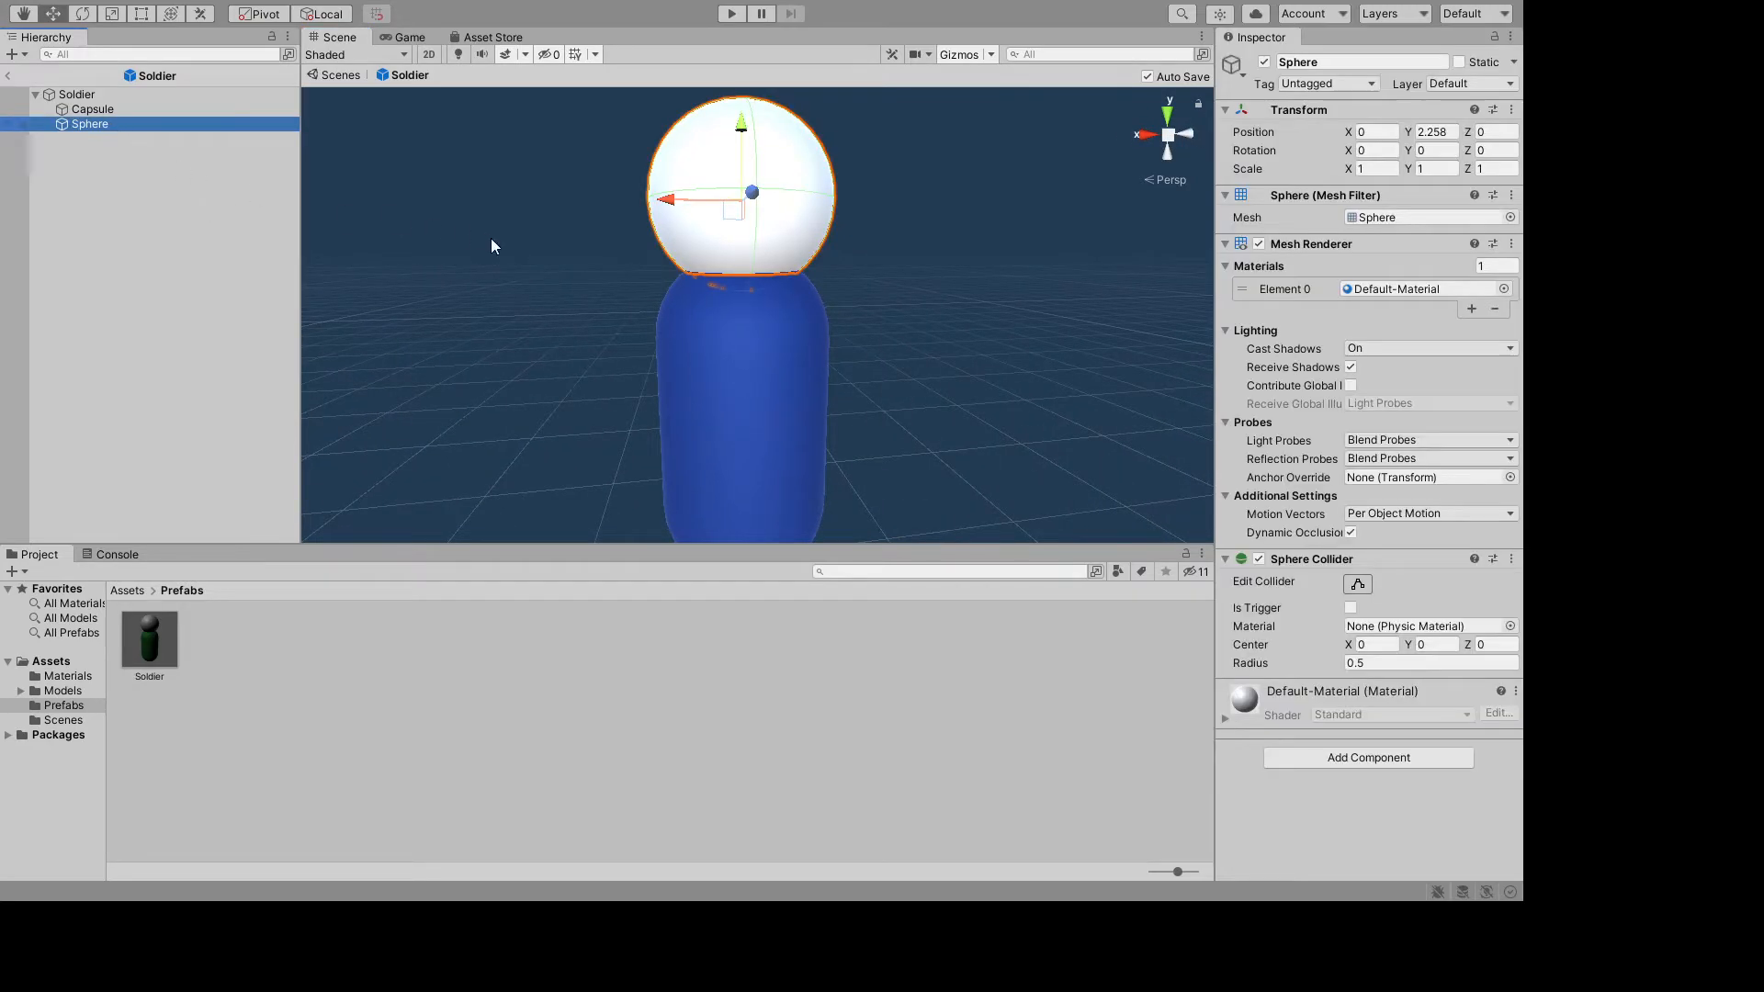
{"action": "left_click_drag", "start_coordinate": [500, 340], "coordinate": [748, 392], "text": "alt"}
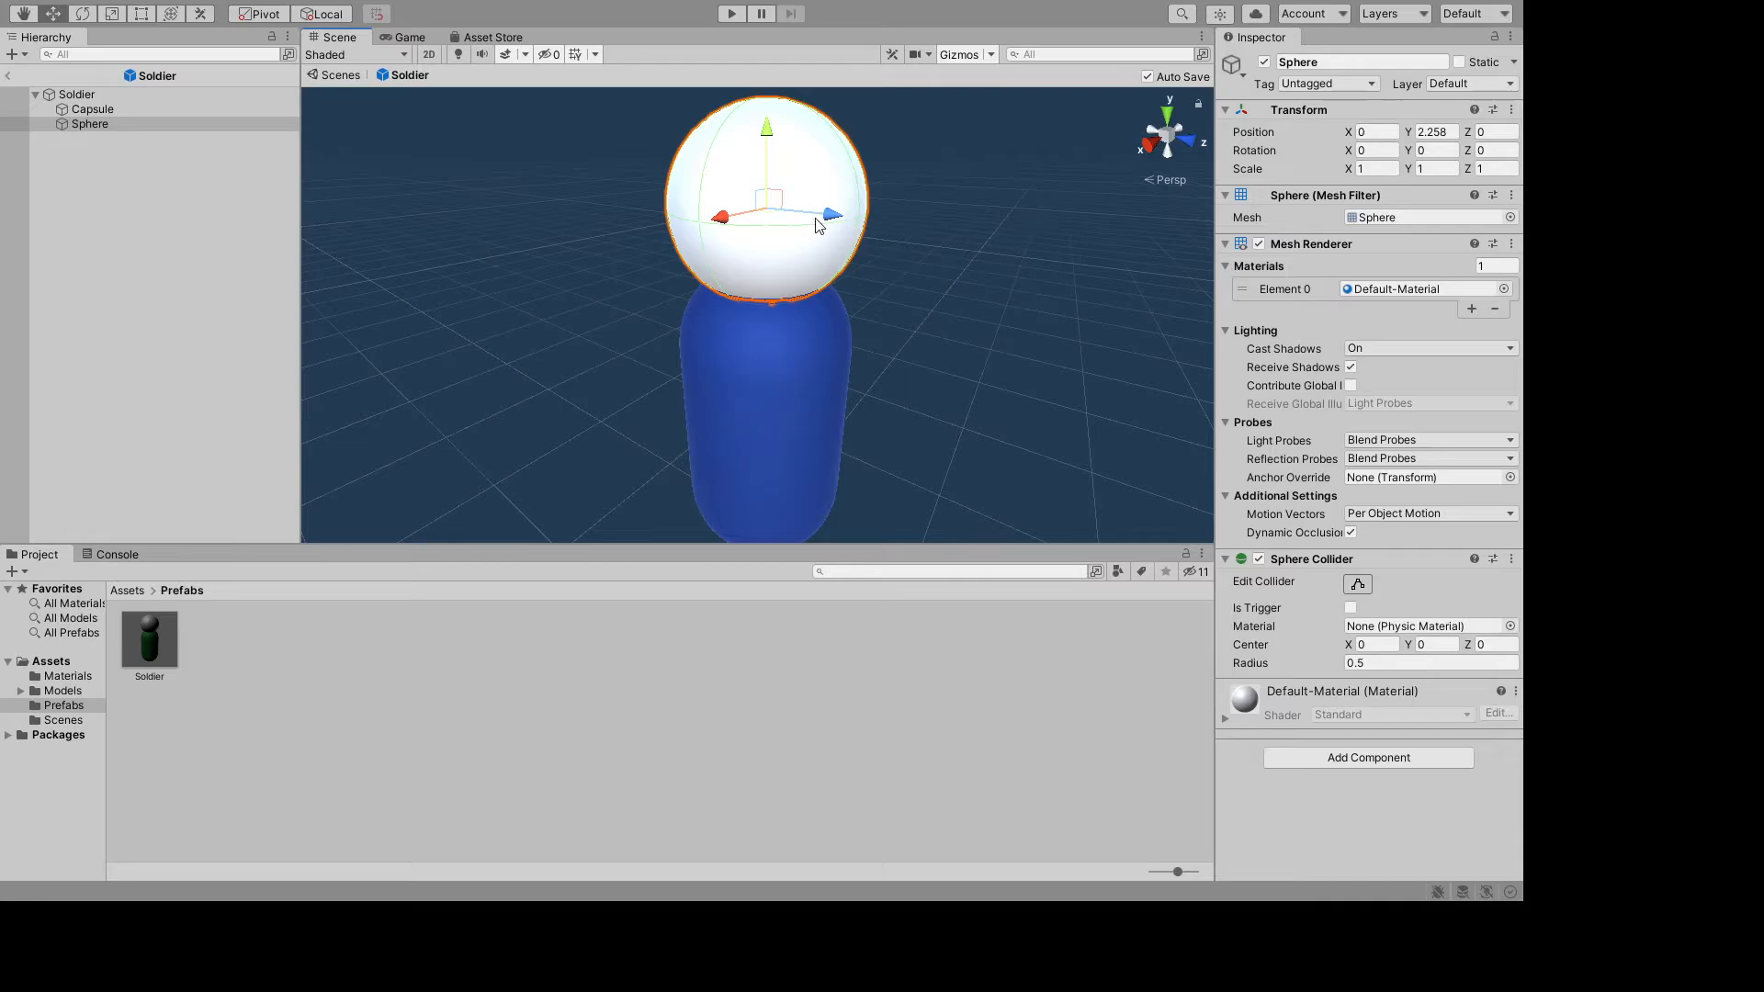
{"action": "left_click_drag", "start_coordinate": [767, 128], "coordinate": [768, 273]}
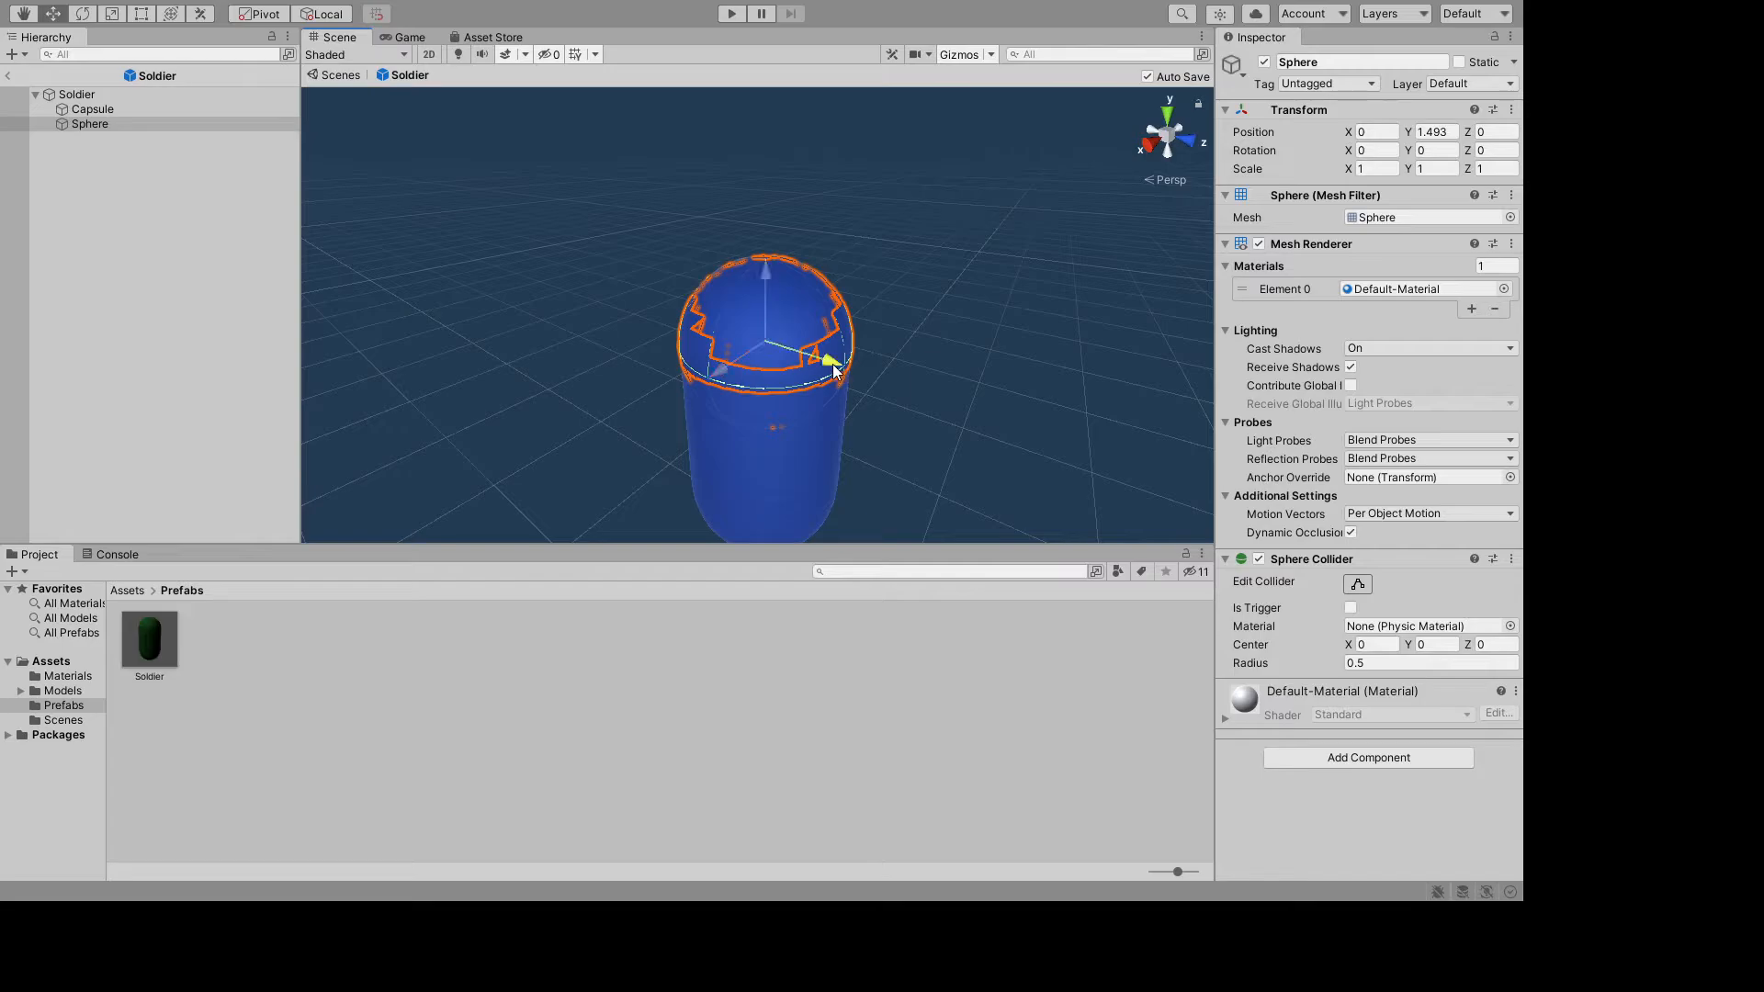
{"action": "mouse_move", "coordinate": [833, 364]}
{"action": "left_mouse_down"}
{"action": "mouse_move", "coordinate": [874, 374]}
{"action": "mouse_move", "coordinate": [852, 375]}
{"action": "left_mouse_up"}
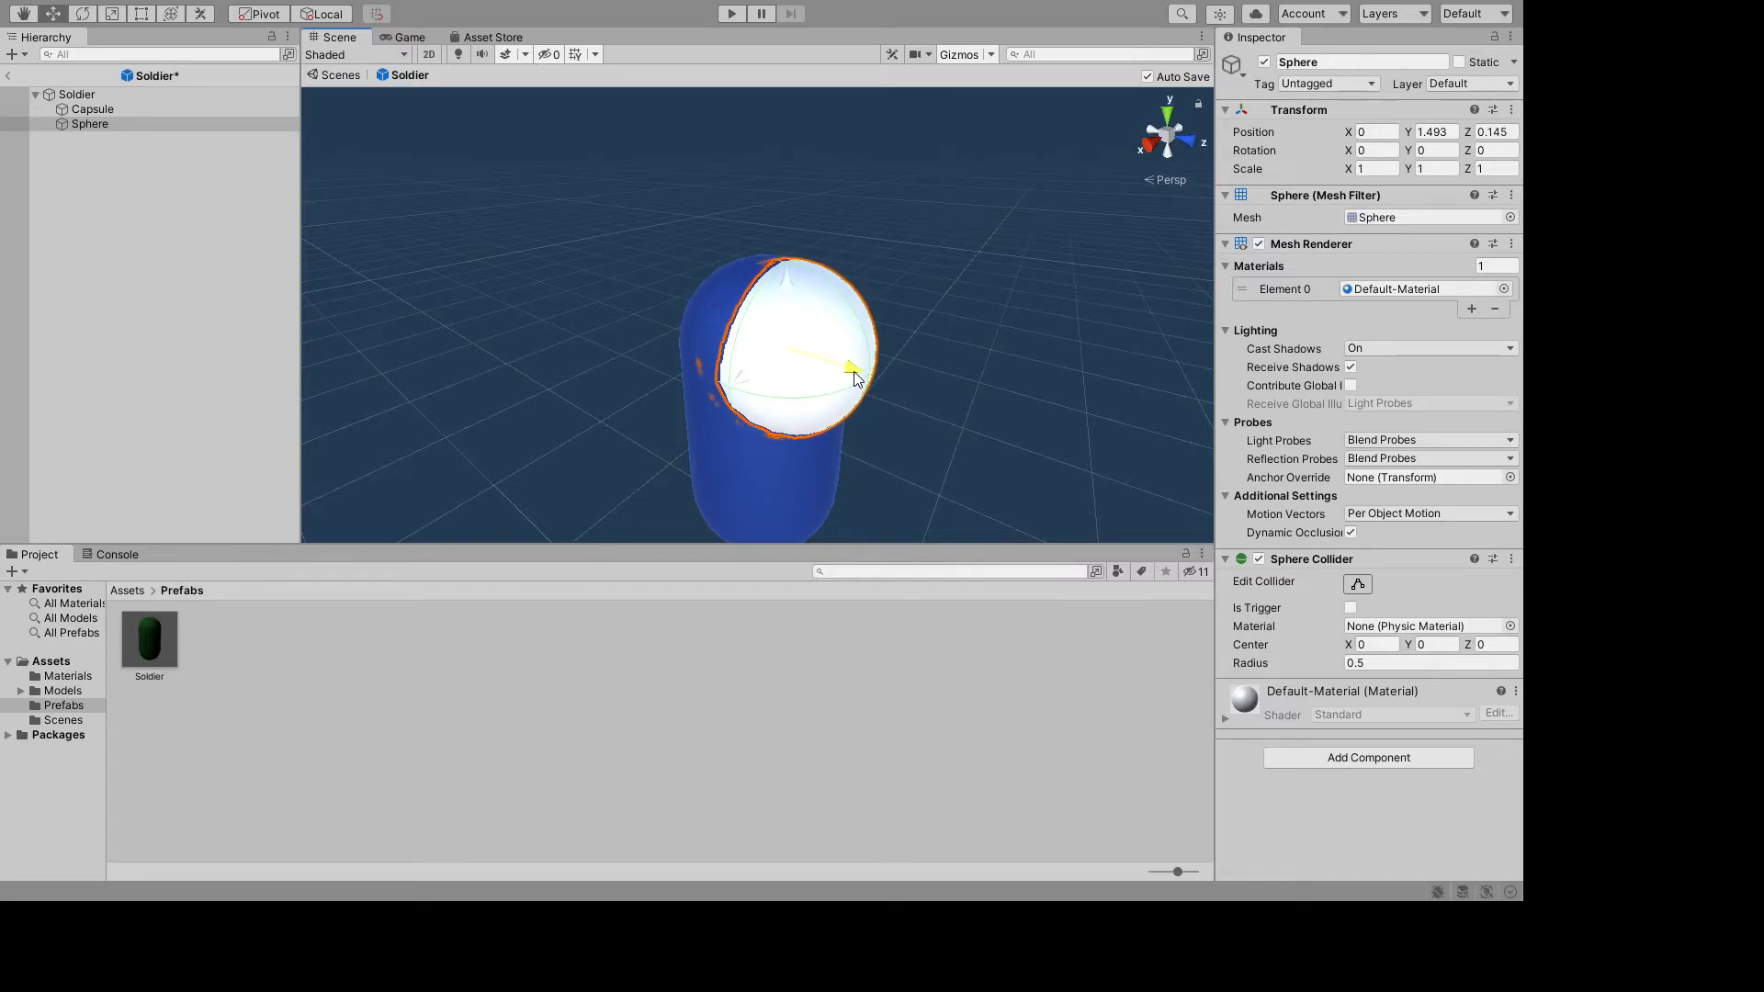
- Scale the sphere uniformly to 0.7 on the X, Y and Z axes
{"action": "left_click", "coordinate": [1361, 169]}
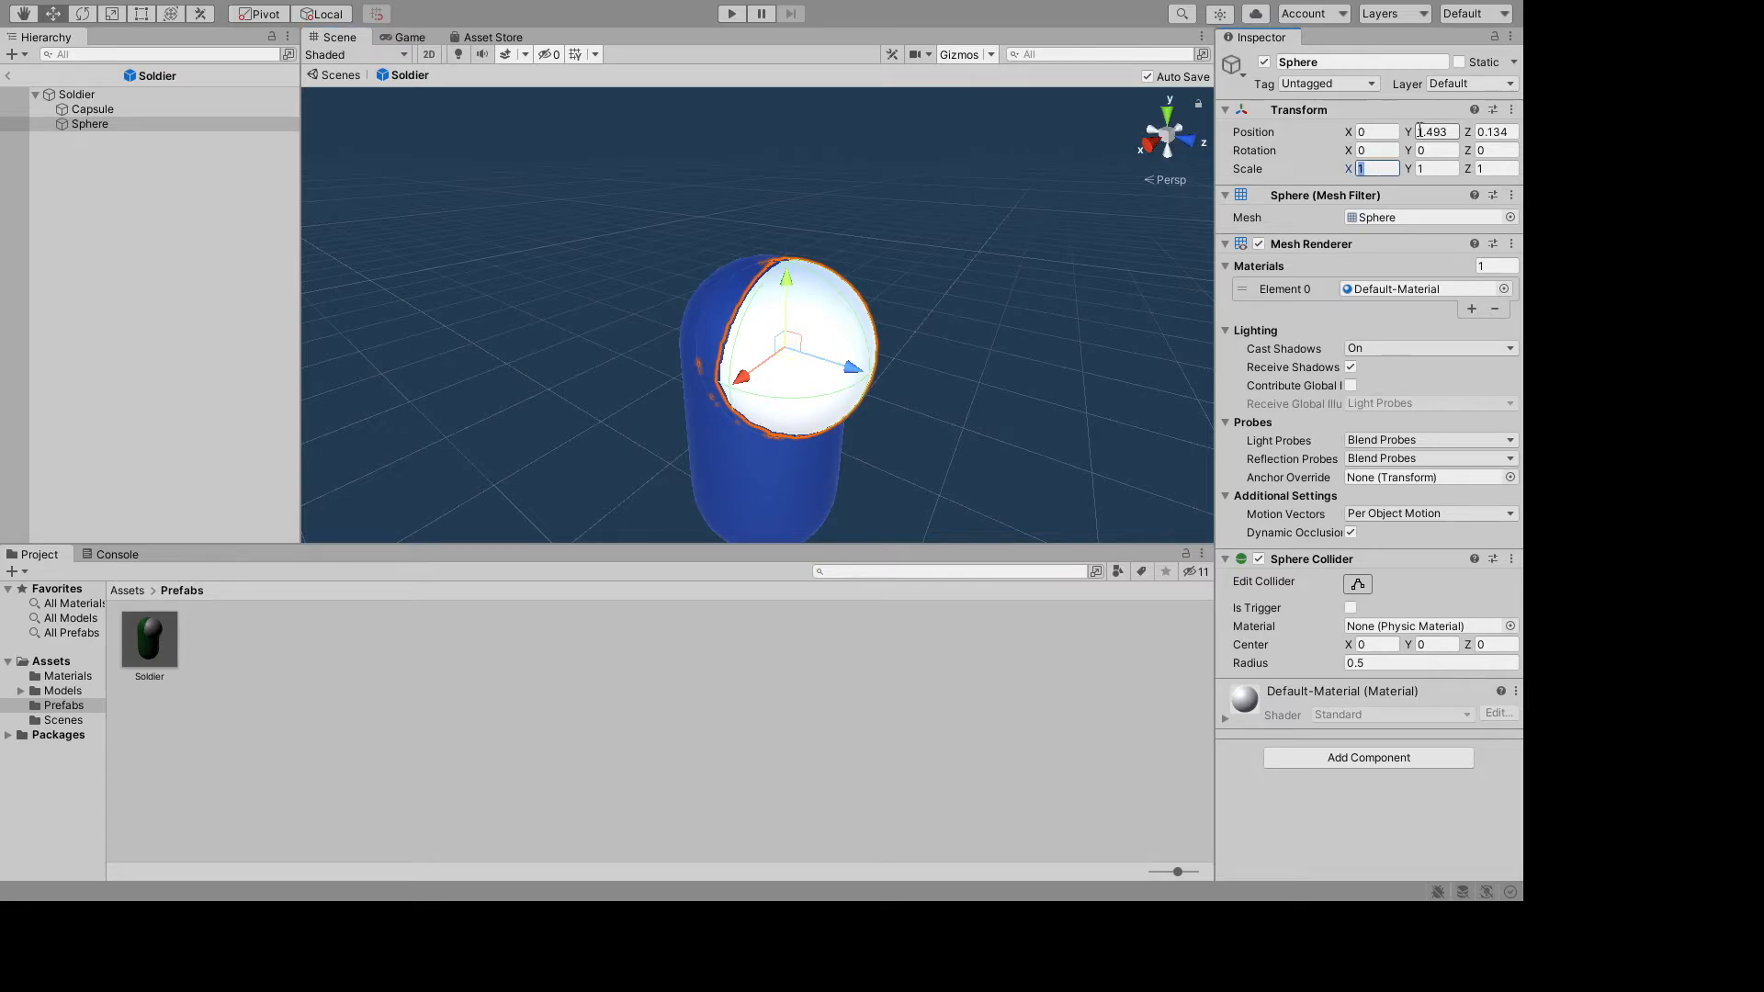
{"action": "type", "text": ".7"}
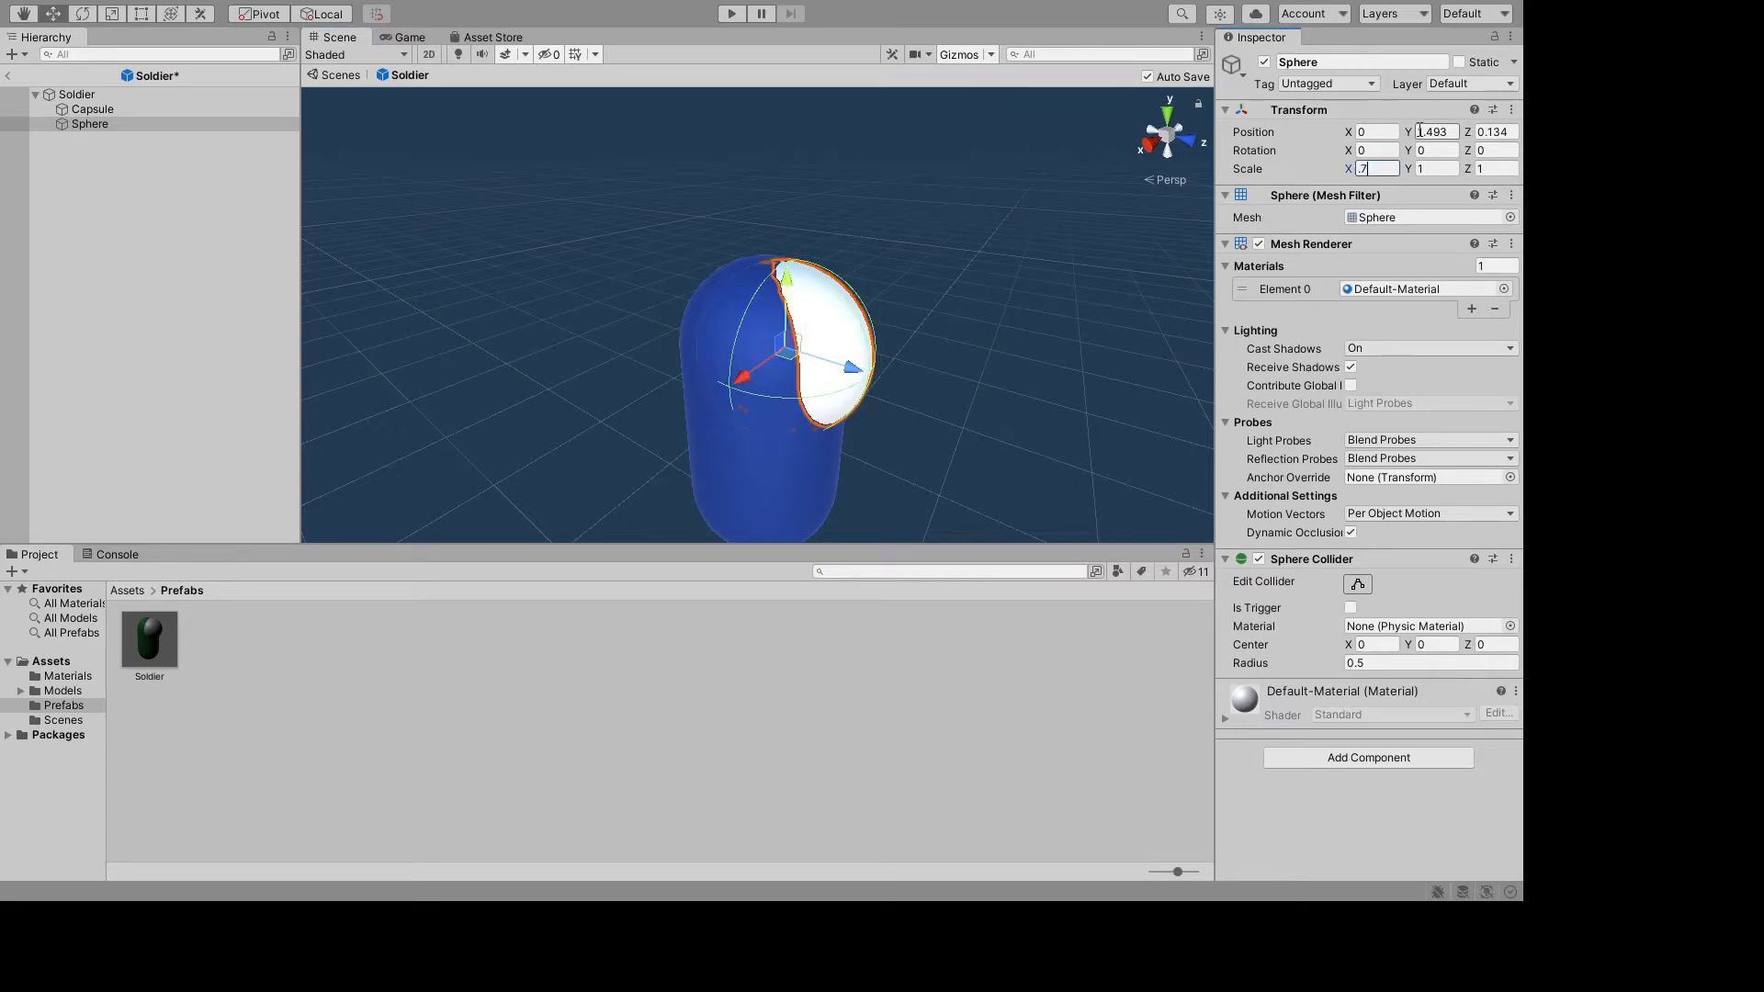
{"action": "key", "text": "Tab"}
{"action": "type", "text": ".7"}
{"action": "key", "text": "Tab"}
{"action": "type", "text": ".7"}
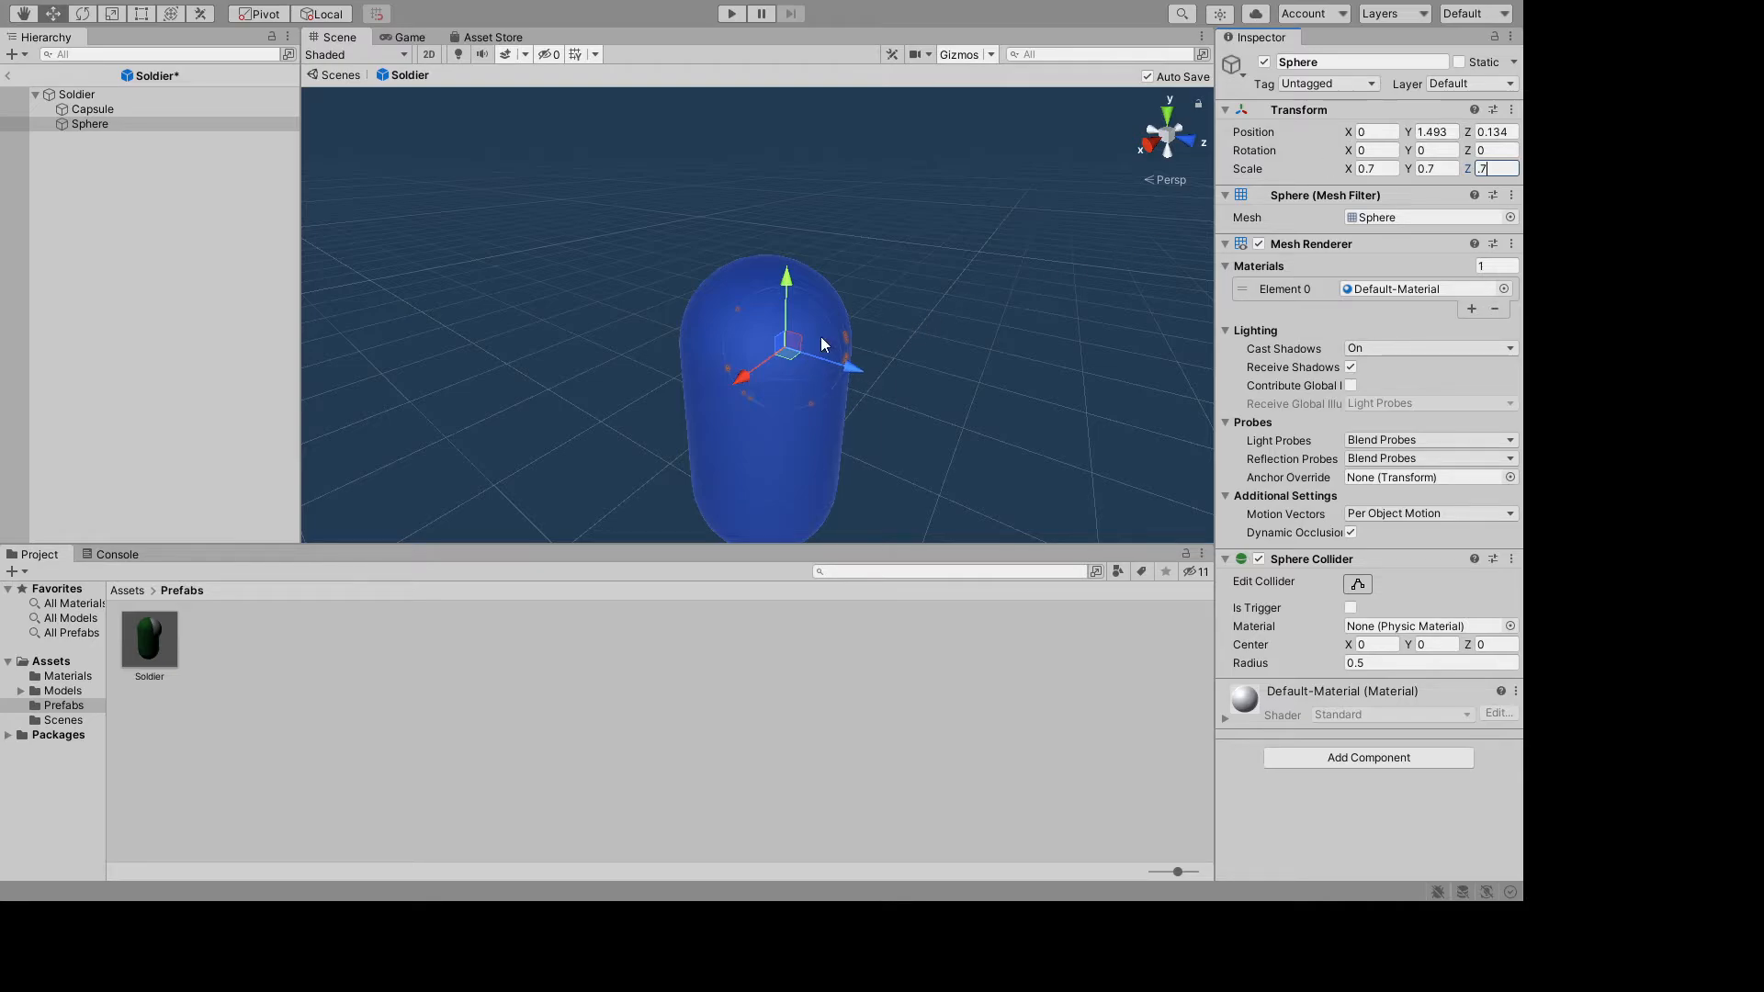
- Move the sphere farther forward along Z so it protrudes from the capsule's front like a face, then deselect it
{"action": "left_click_drag", "start_coordinate": [847, 364], "coordinate": [869, 382]}
{"action": "left_click", "coordinate": [1029, 417]}
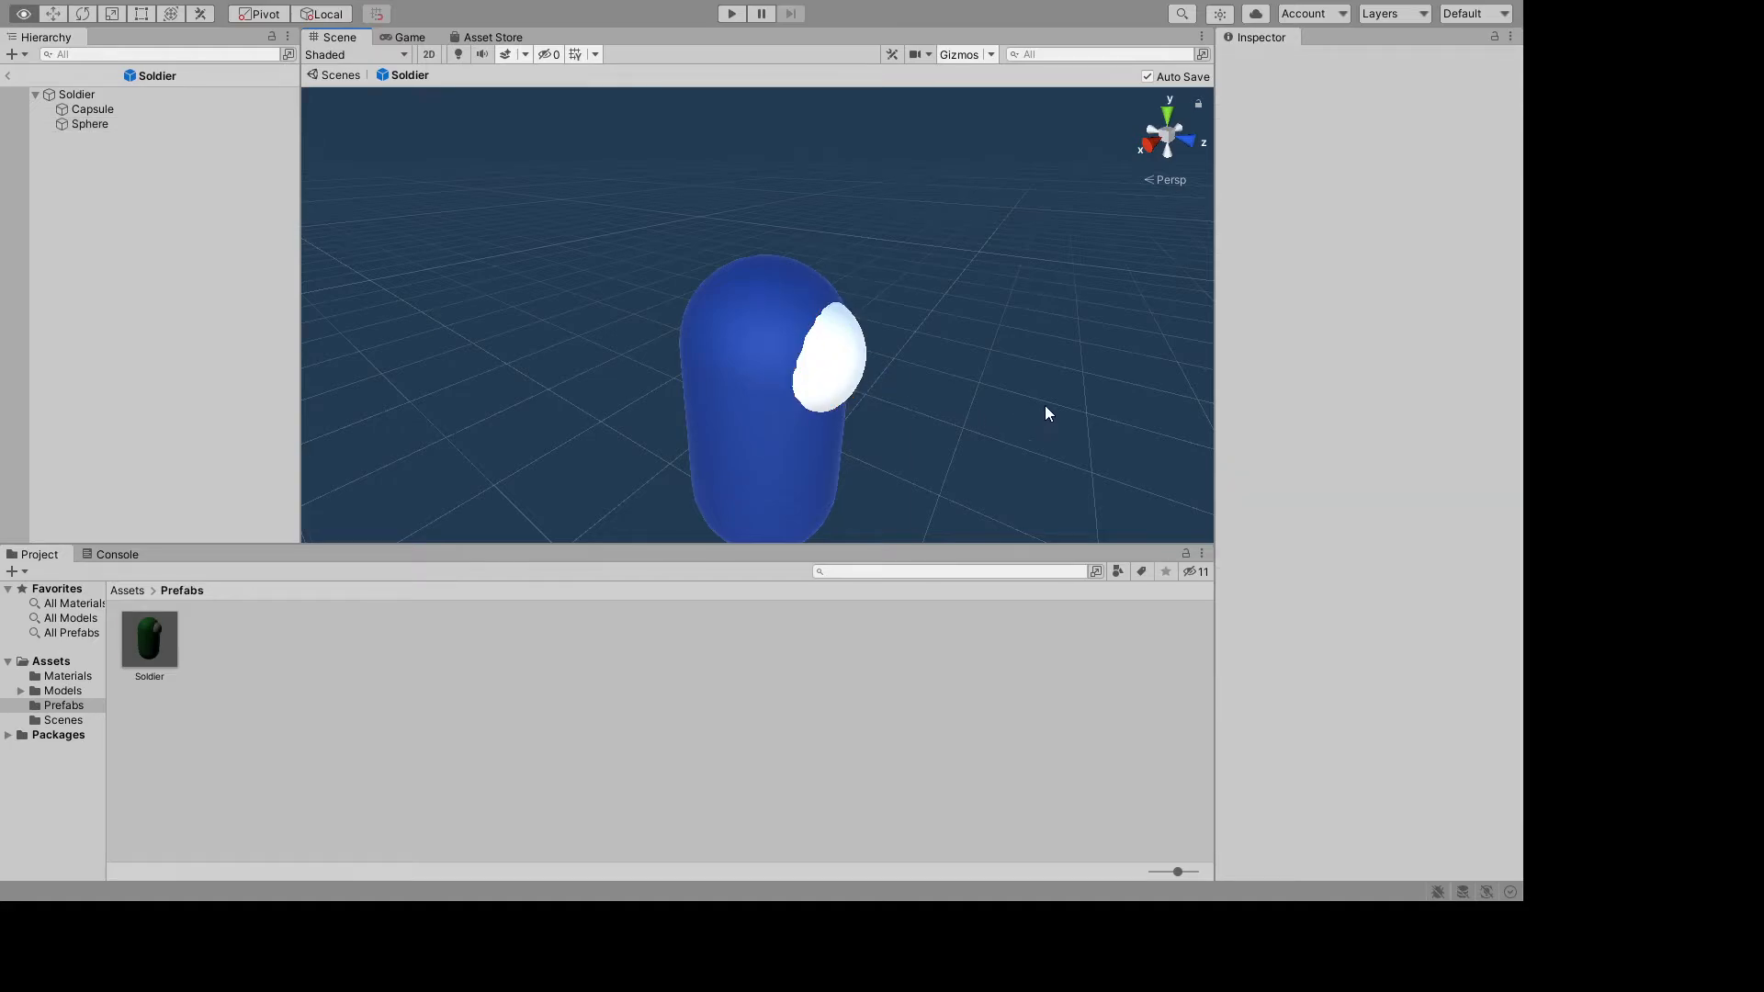
{"action": "left_click_drag", "start_coordinate": [1047, 411], "coordinate": [988, 386], "text": "alt"}
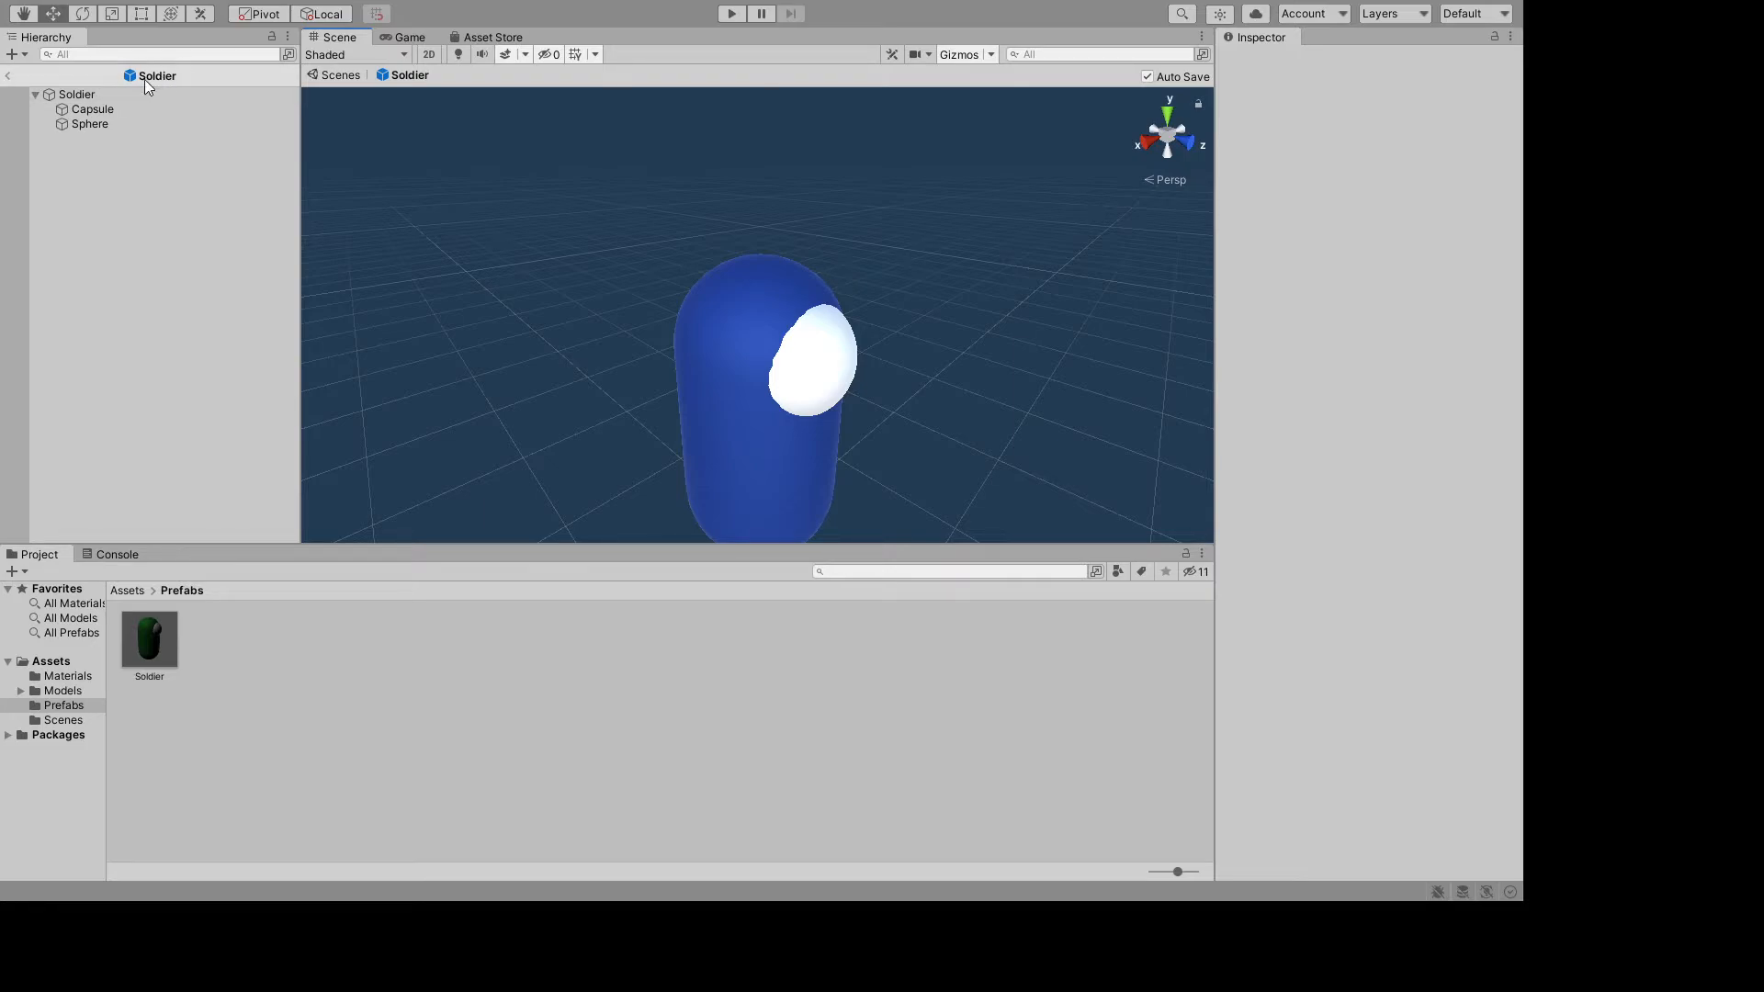
- Leave the Soldier prefab's editing mode and return to SampleScene with the row of five soldiers in view
{"action": "left_click", "coordinate": [9, 75]}
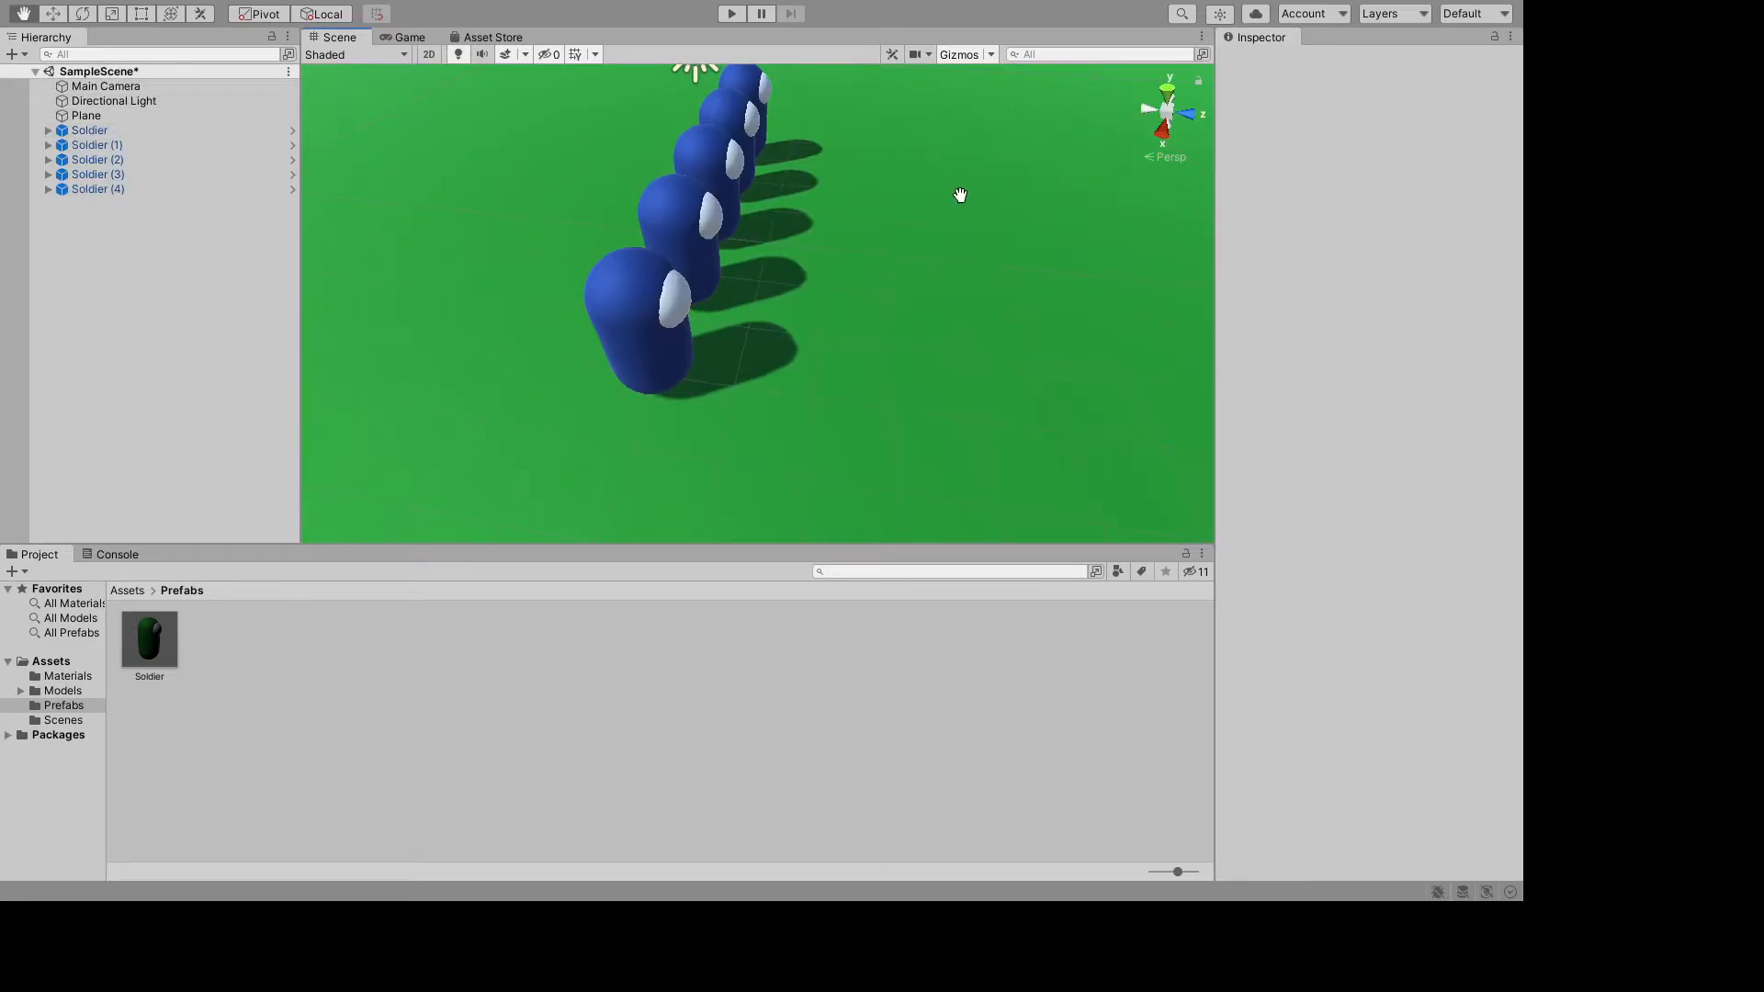
{"action": "middle_click_drag", "start_coordinate": [956, 193], "coordinate": [852, 272]}
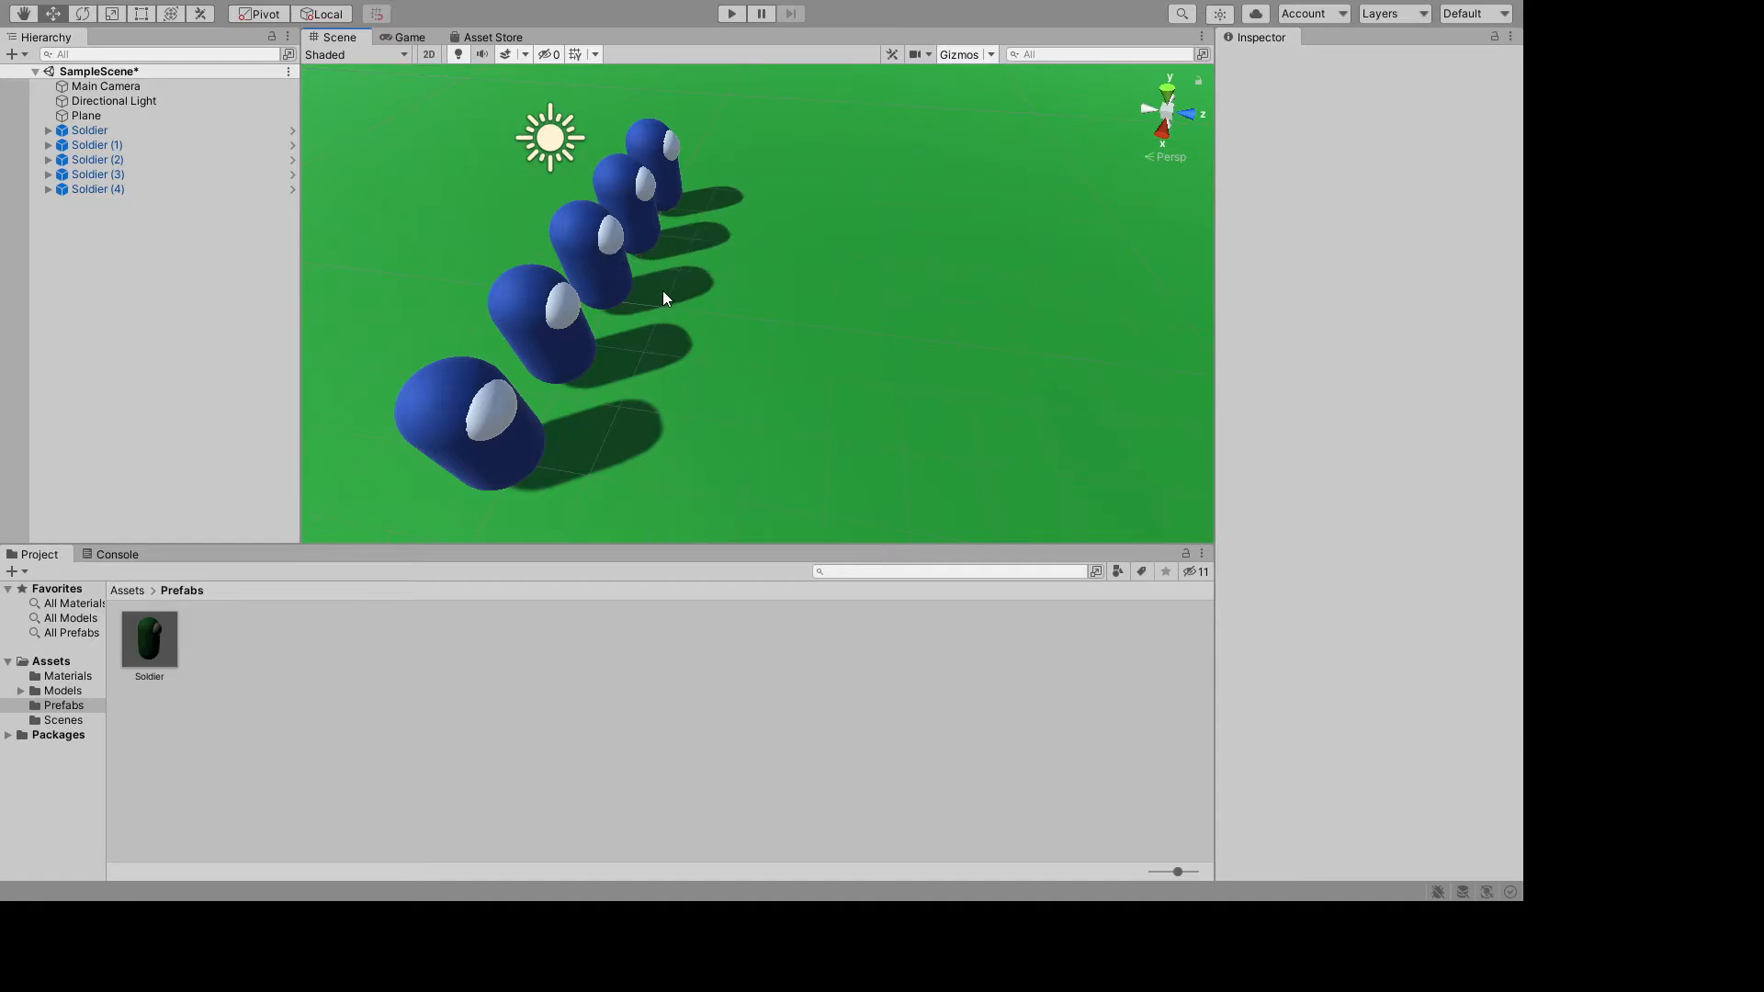
{"action": "scroll", "coordinate": [717, 279], "scroll_direction": "down", "scroll_amount": 2}
{"action": "scroll", "coordinate": [721, 279], "scroll_direction": "up", "scroll_amount": 3}
{"action": "scroll", "coordinate": [720, 281], "scroll_direction": "down", "scroll_amount": 3}
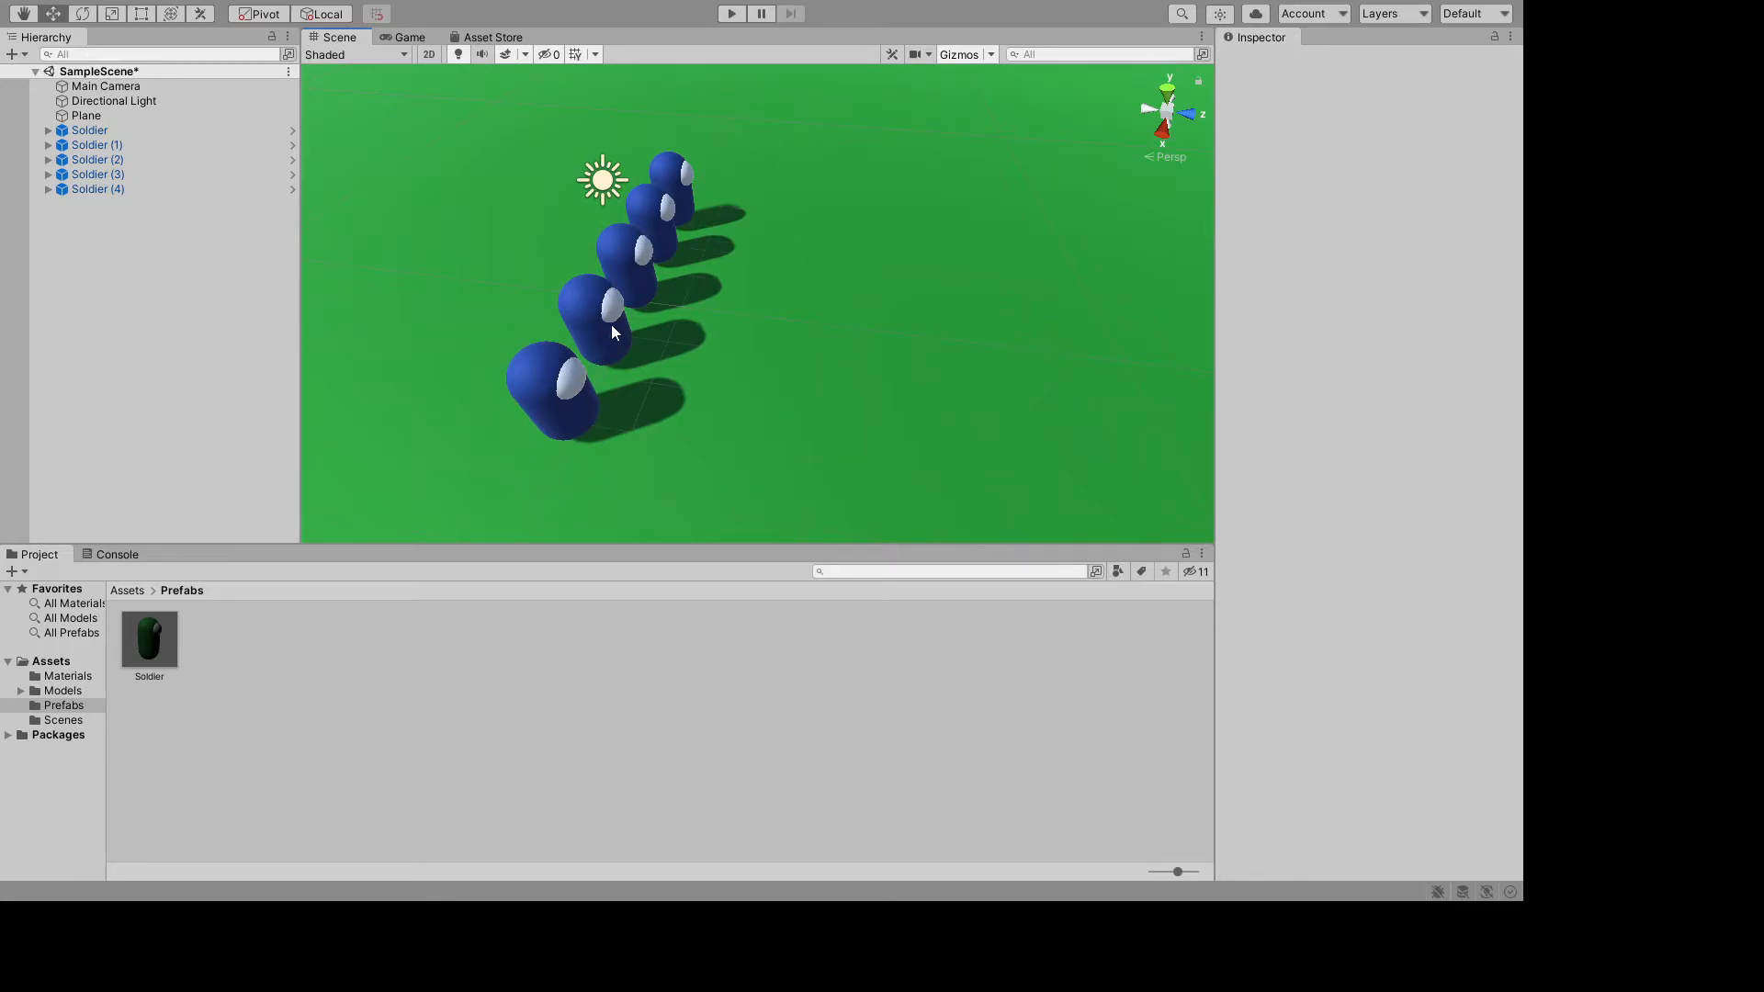
{"action": "left_click_drag", "start_coordinate": [680, 353], "coordinate": [945, 325]}
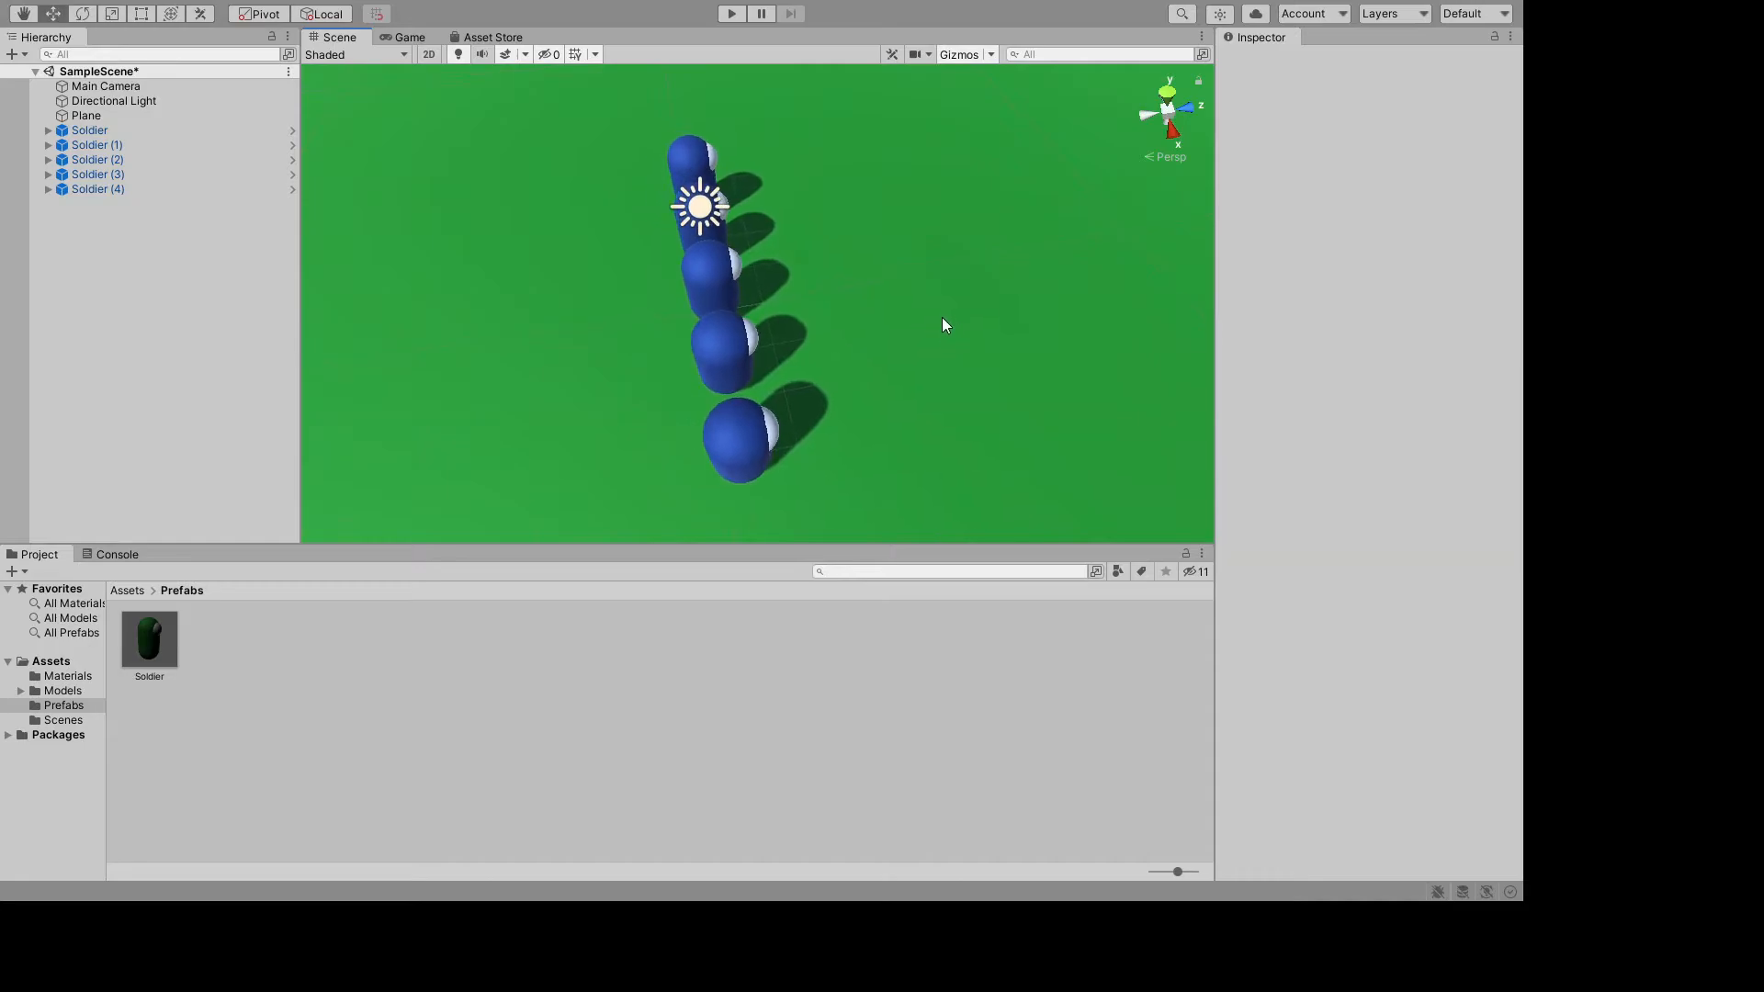
- Select the five soldiers as one range, and select the same five again by adding them individually
{"action": "left_click", "coordinate": [99, 134]}
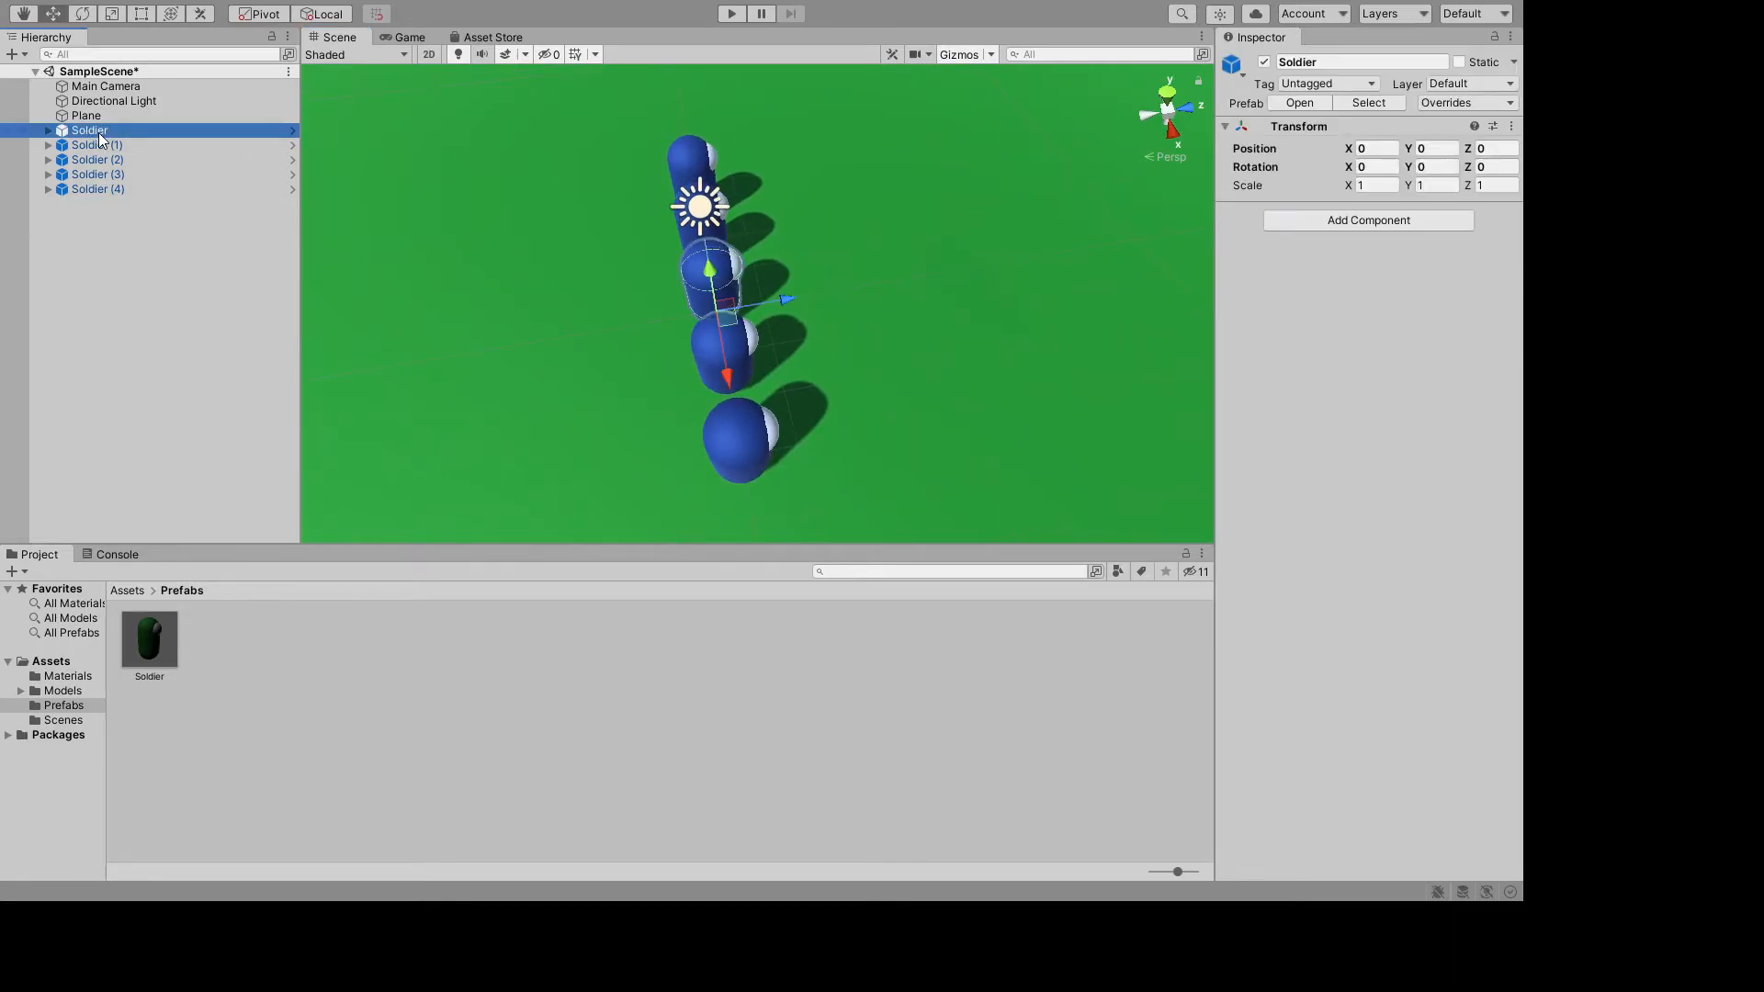
{"action": "left_click", "coordinate": [115, 189], "text": "shift"}
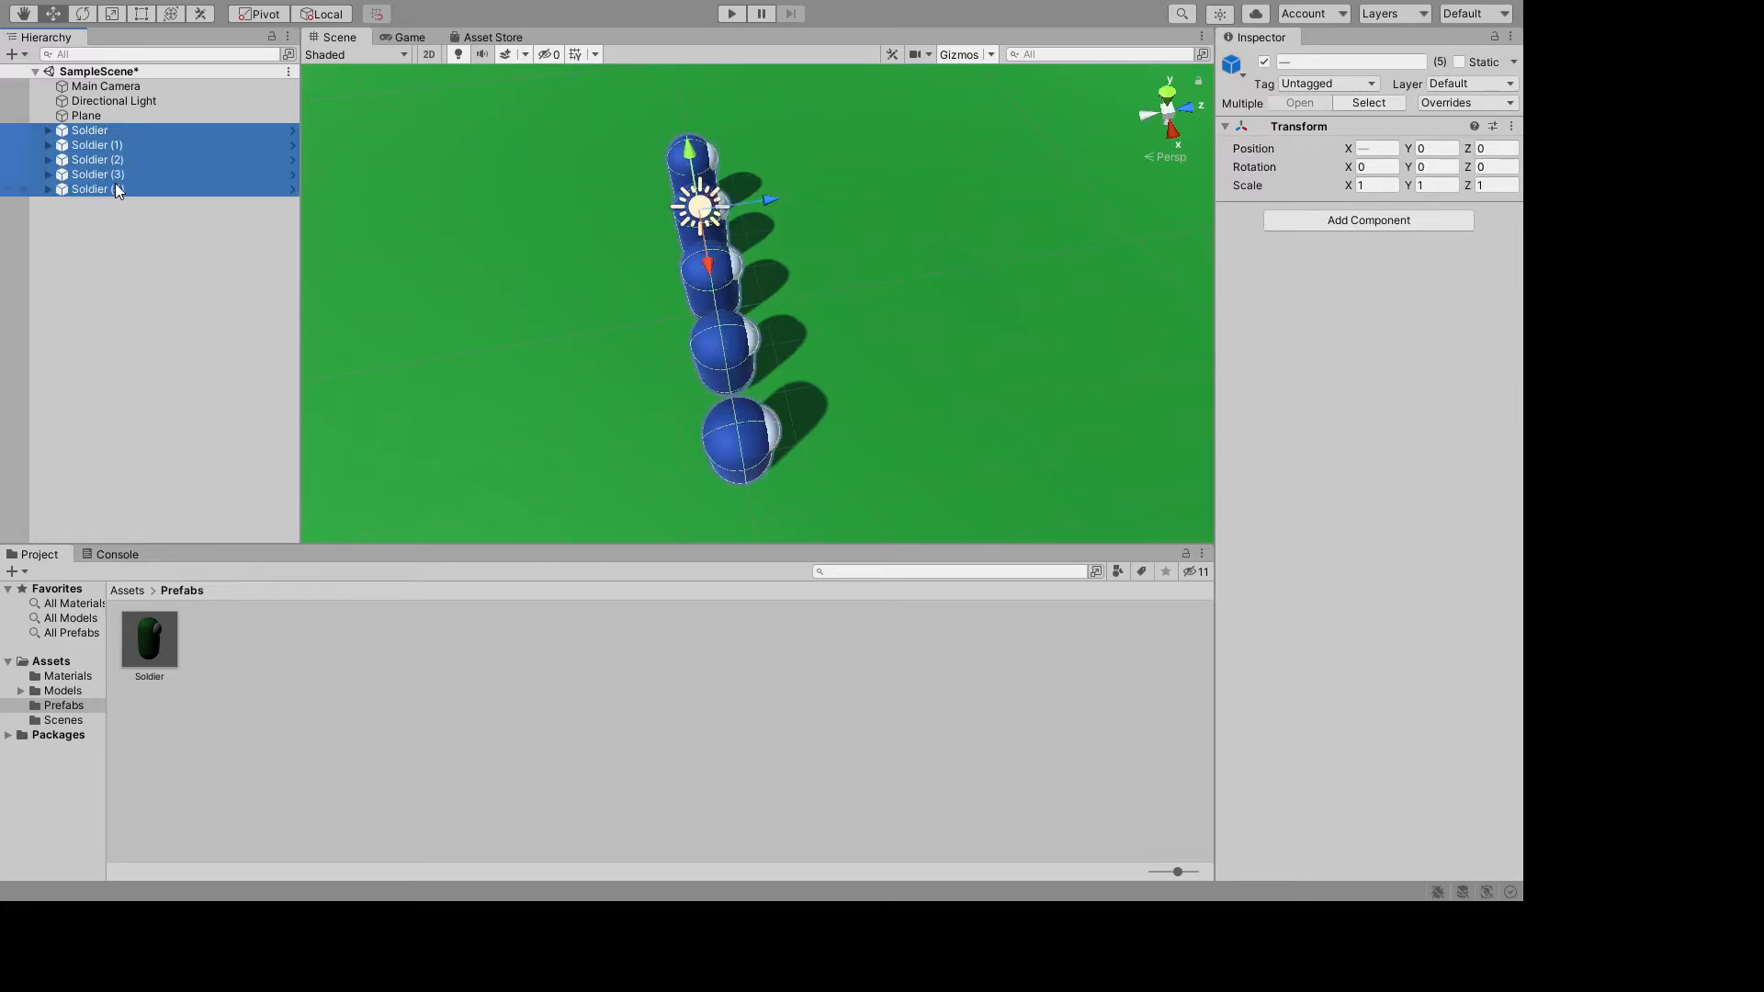
{"action": "left_click", "coordinate": [140, 130]}
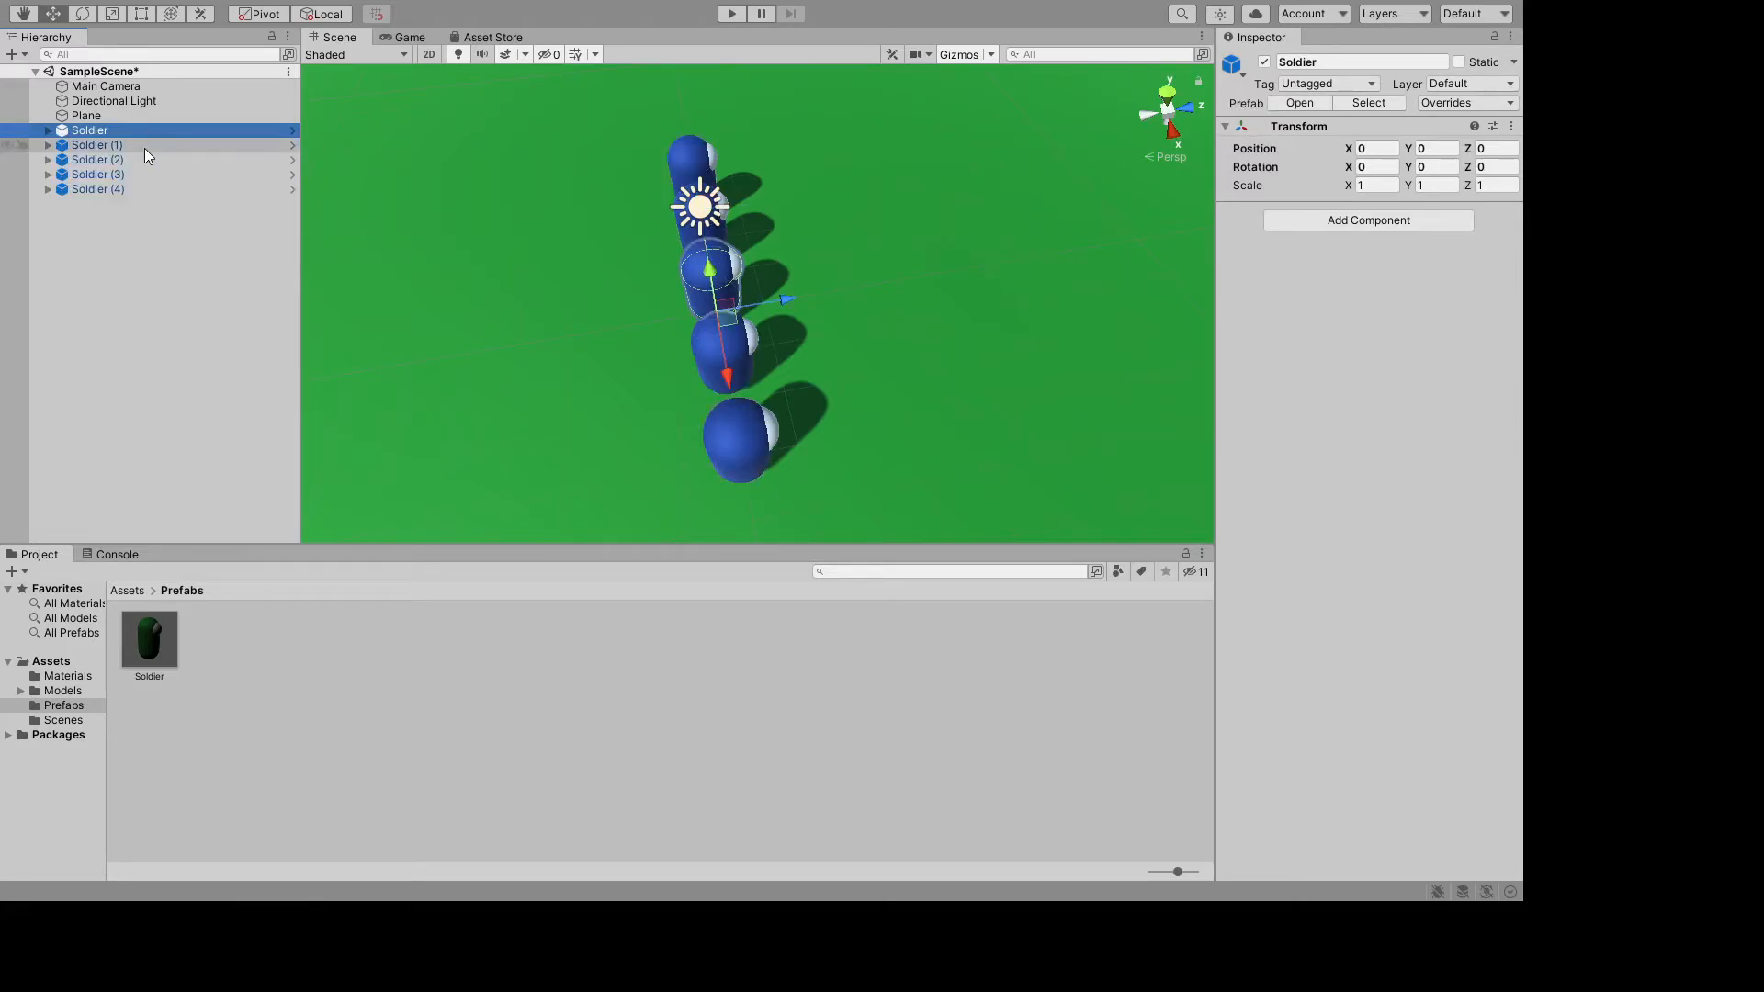
{"action": "left_click", "coordinate": [145, 148], "text": "ctrl"}
{"action": "left_click", "coordinate": [145, 158], "text": "ctrl"}
{"action": "left_click", "coordinate": [141, 174], "text": "ctrl"}
{"action": "left_click", "coordinate": [142, 189], "text": "ctrl"}
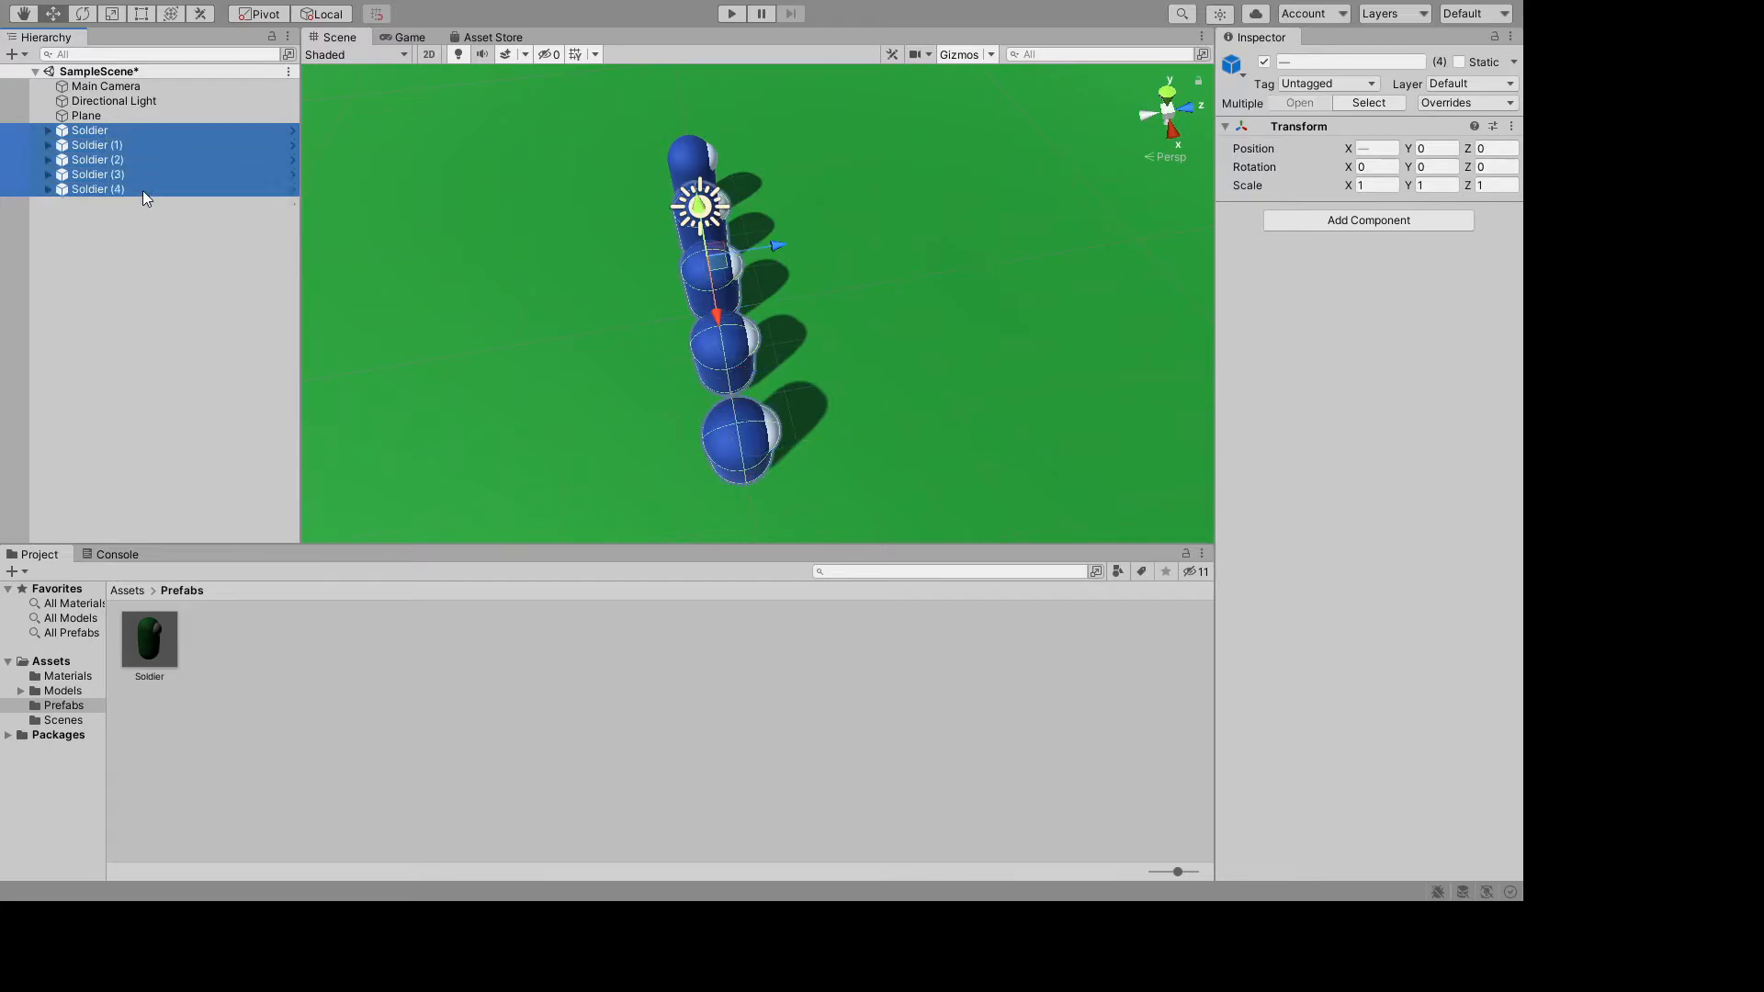
- Select Soldier, Soldier (2), Soldier (3) and Soldier (4) without Soldier (1), and toggle Soldier (3) out of and into the selection
{"action": "left_click", "coordinate": [151, 133]}
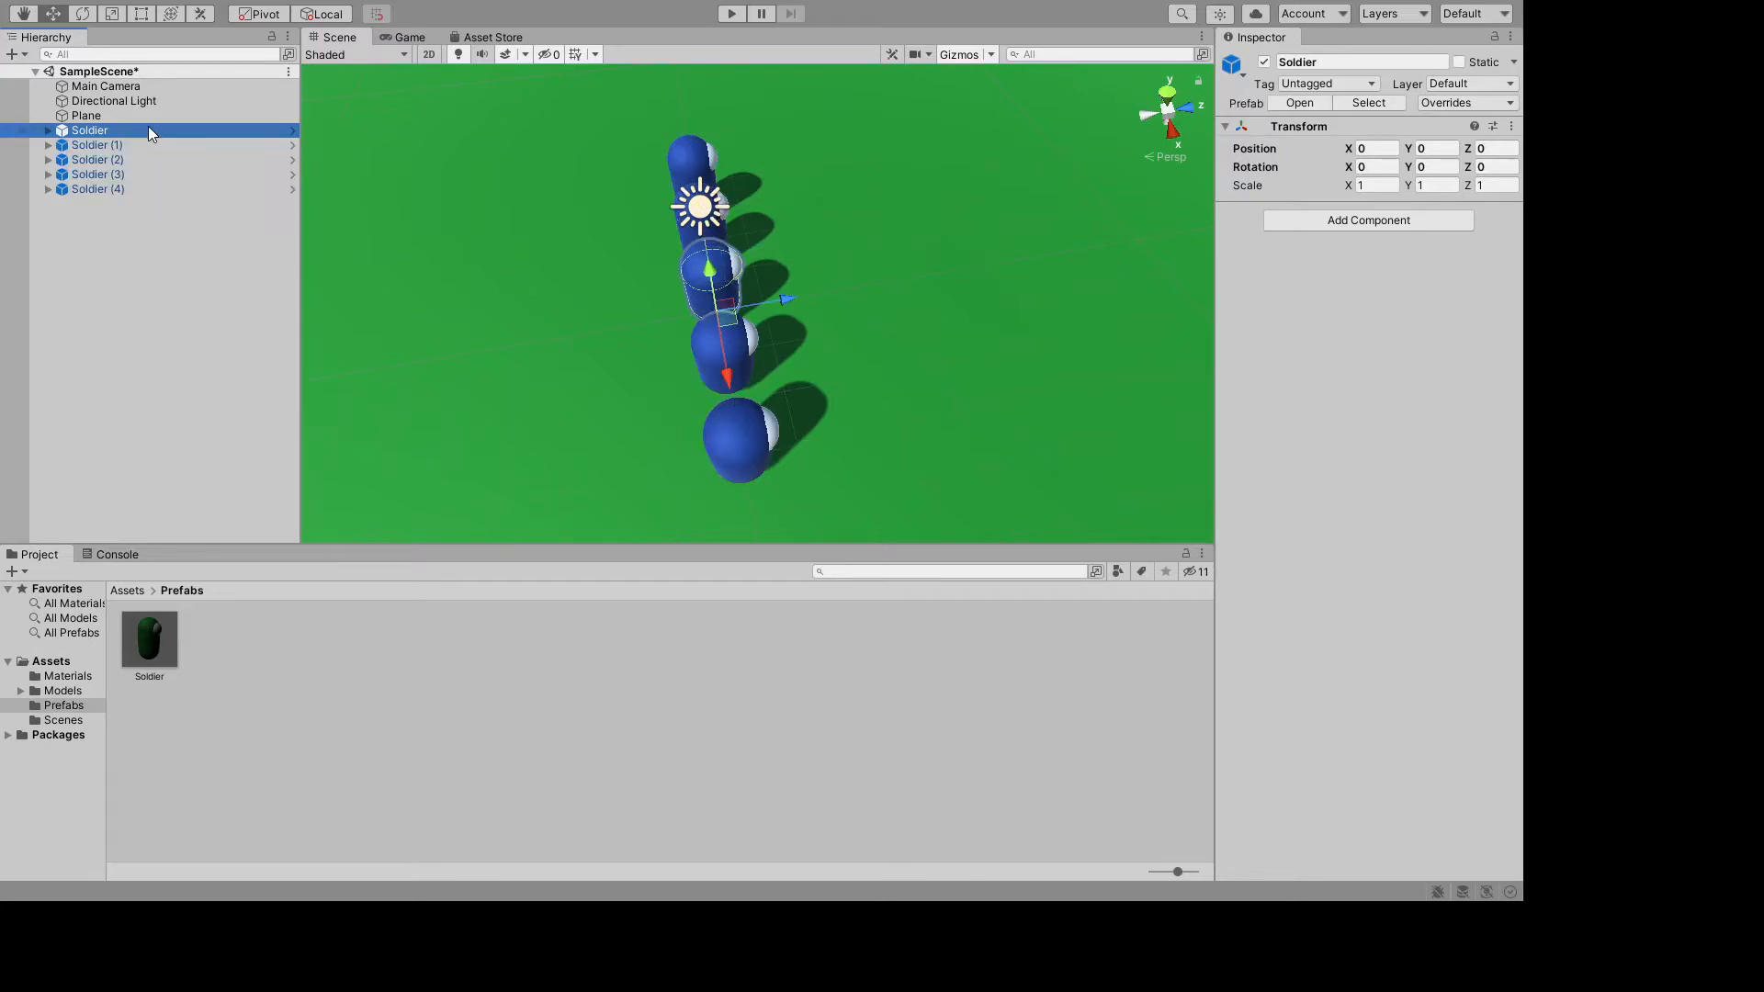
{"action": "left_click", "coordinate": [149, 158], "text": "ctrl"}
{"action": "left_click", "coordinate": [147, 175], "text": "ctrl"}
{"action": "left_click", "coordinate": [147, 188], "text": "ctrl"}
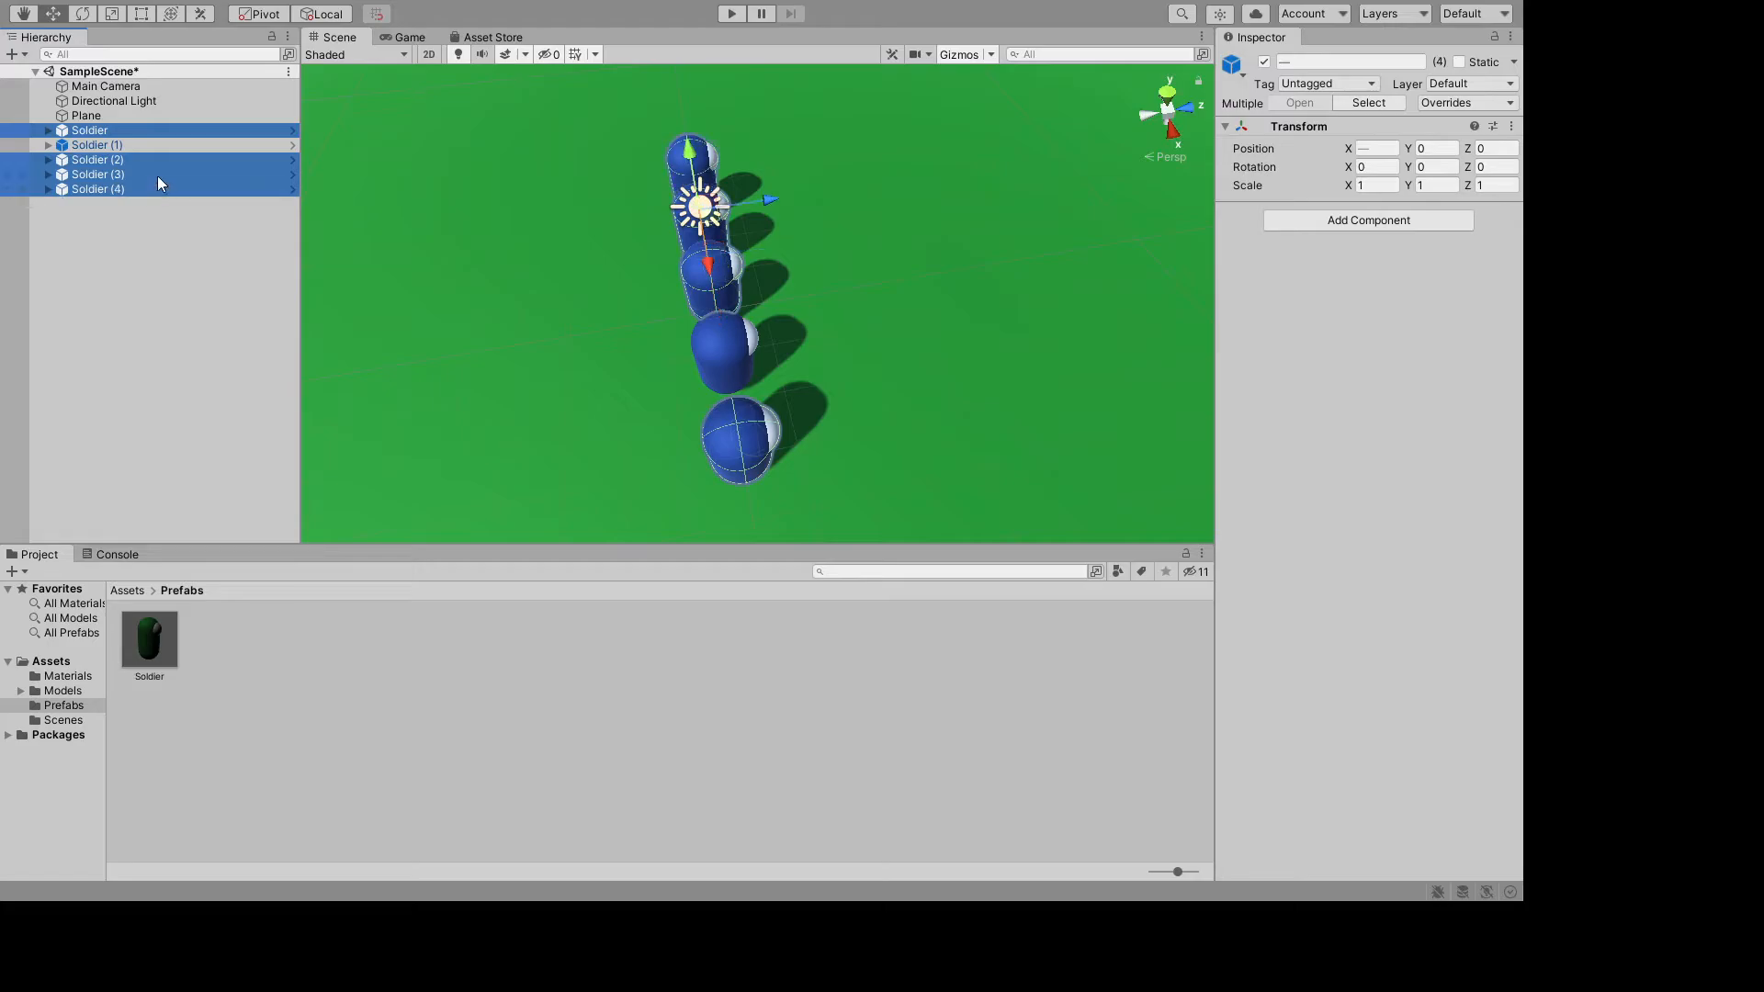
{"action": "left_click", "coordinate": [157, 174], "text": "ctrl"}
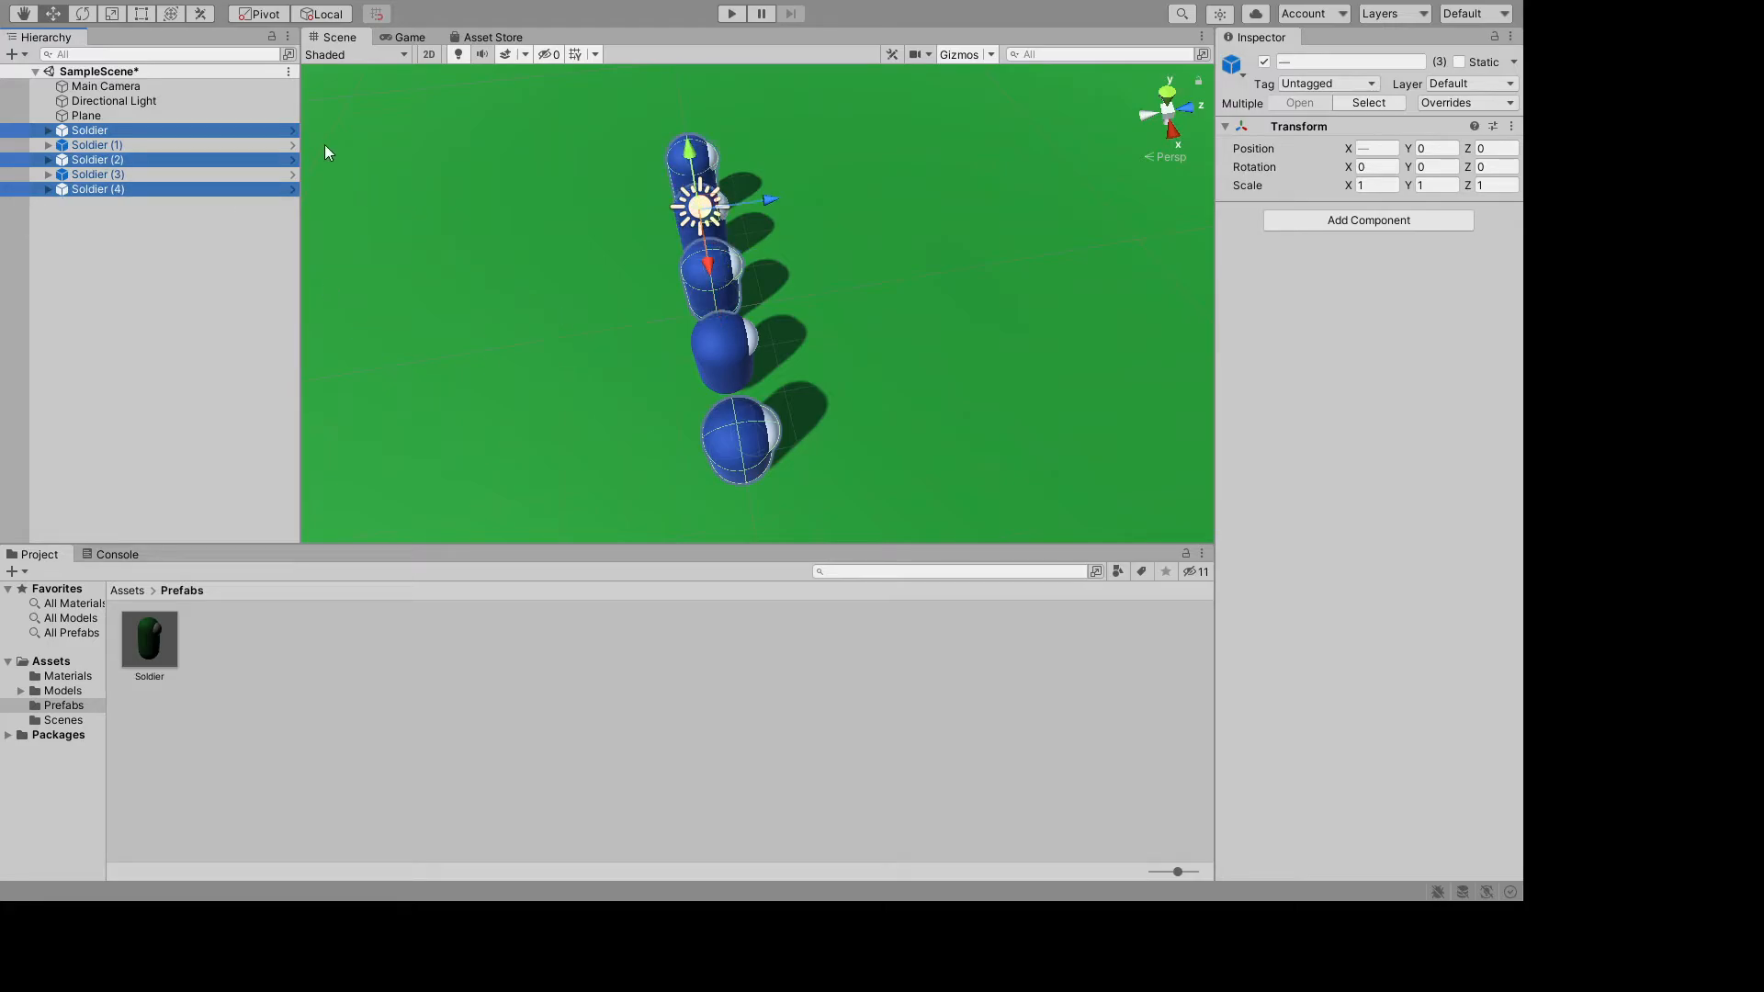
{"action": "left_click", "coordinate": [164, 173], "text": "ctrl"}
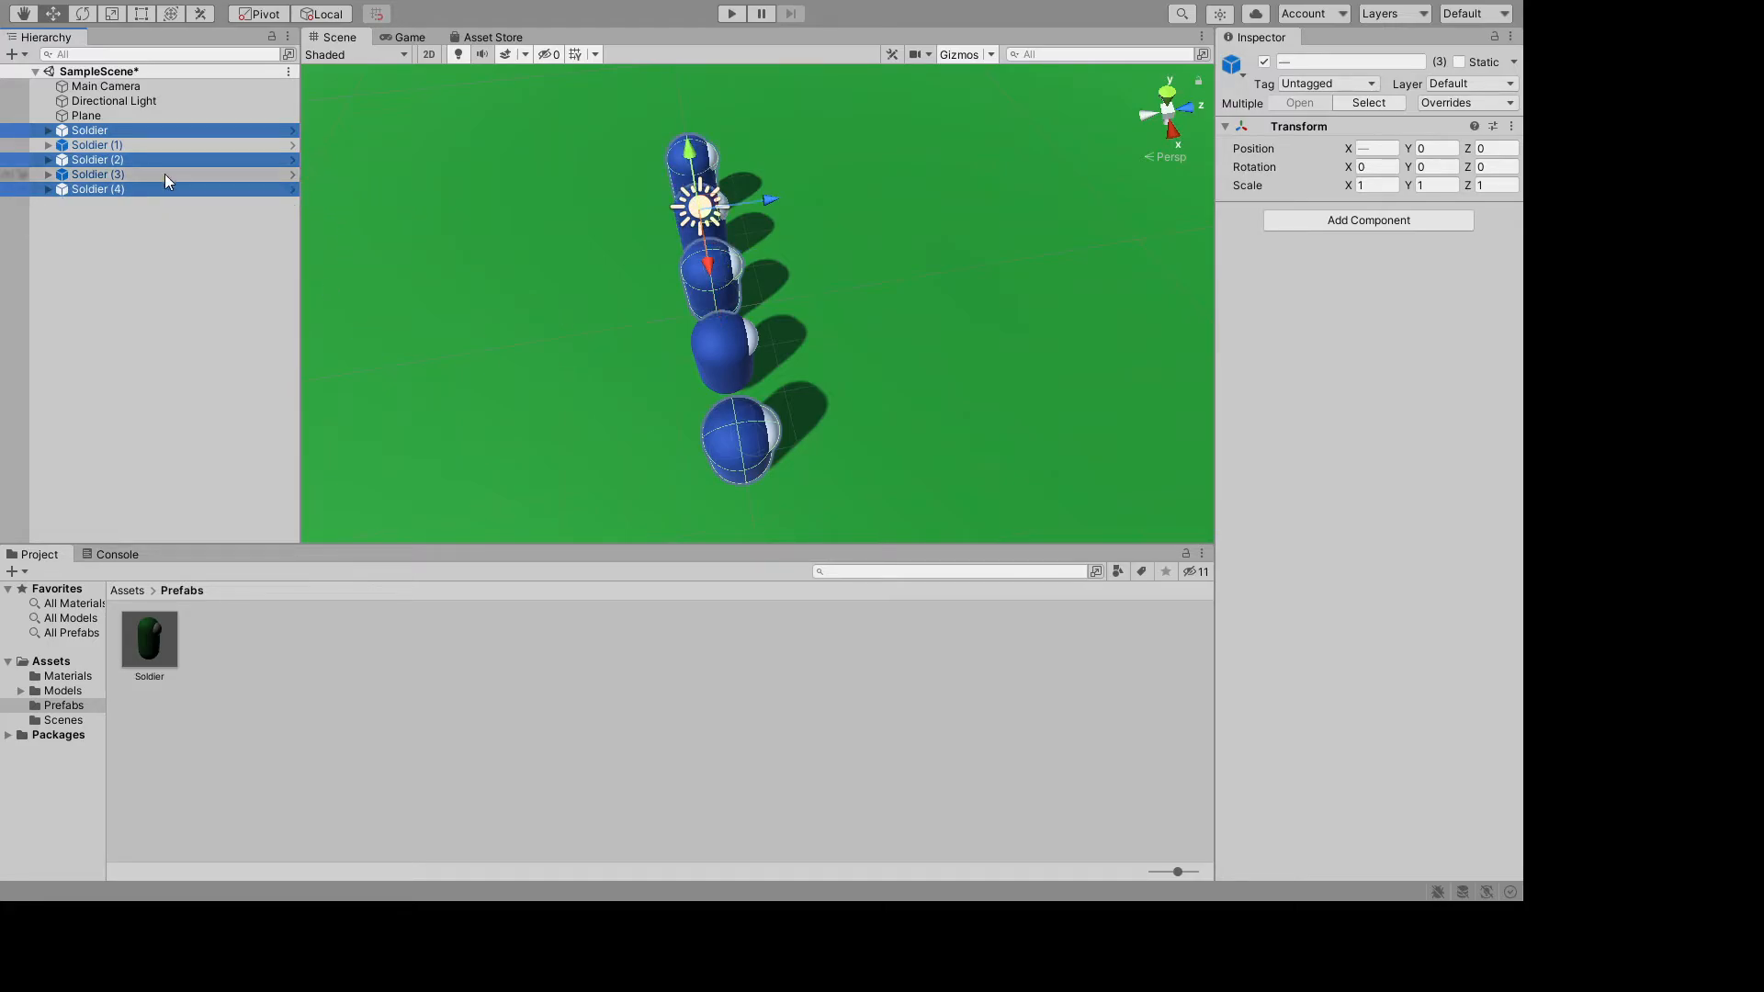
{"action": "left_click", "coordinate": [164, 174], "text": "ctrl"}
- Duplicate all five soldiers and move the copied row behind the original to about Z -1.56
{"action": "left_click", "coordinate": [169, 134]}
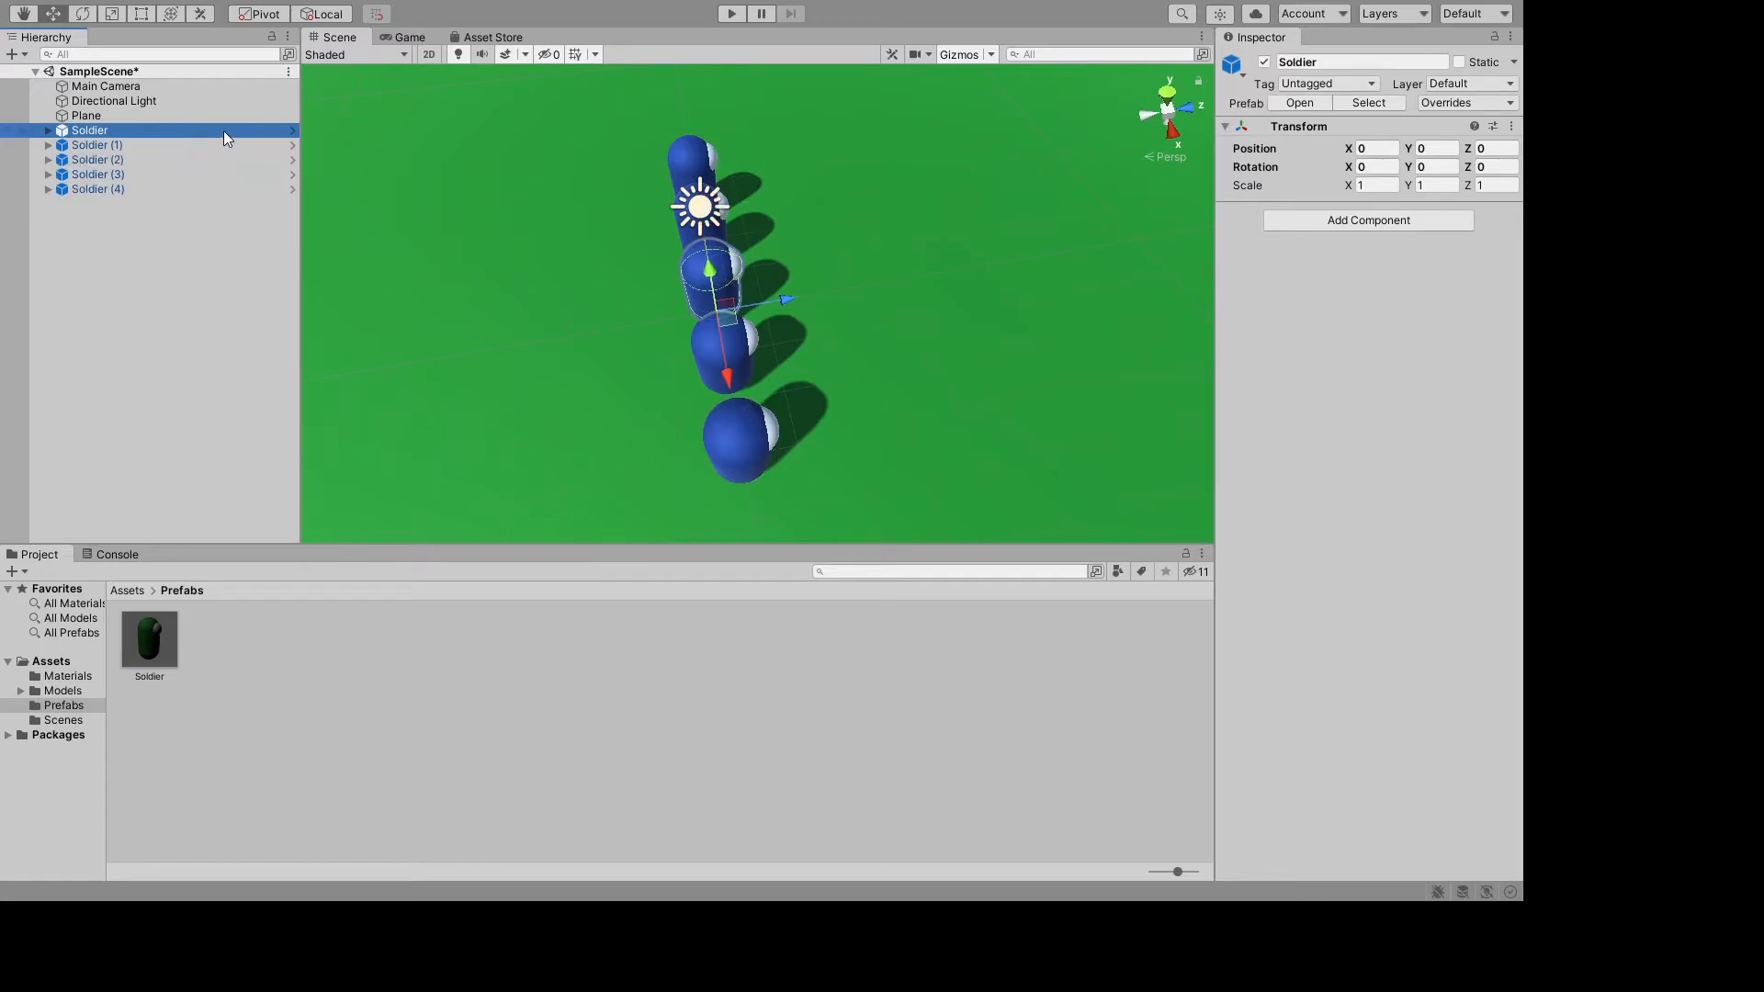
{"action": "left_click", "coordinate": [158, 189], "text": "shift"}
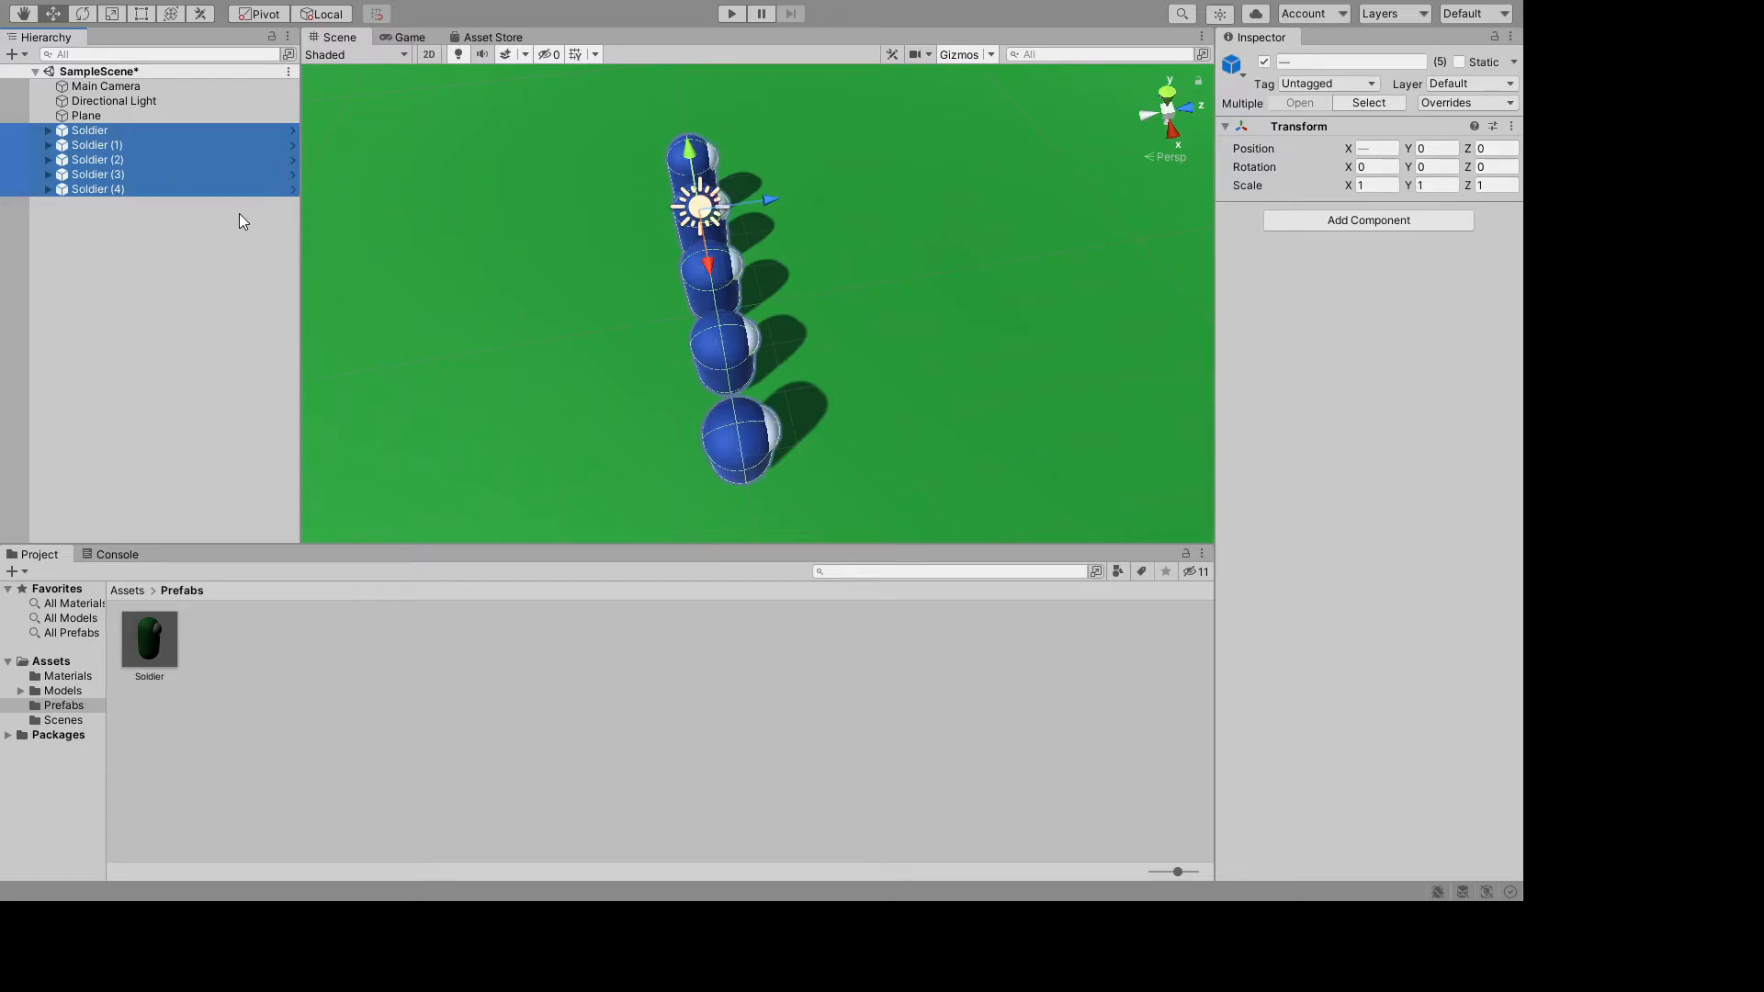
{"action": "key", "text": "ctrl+d"}
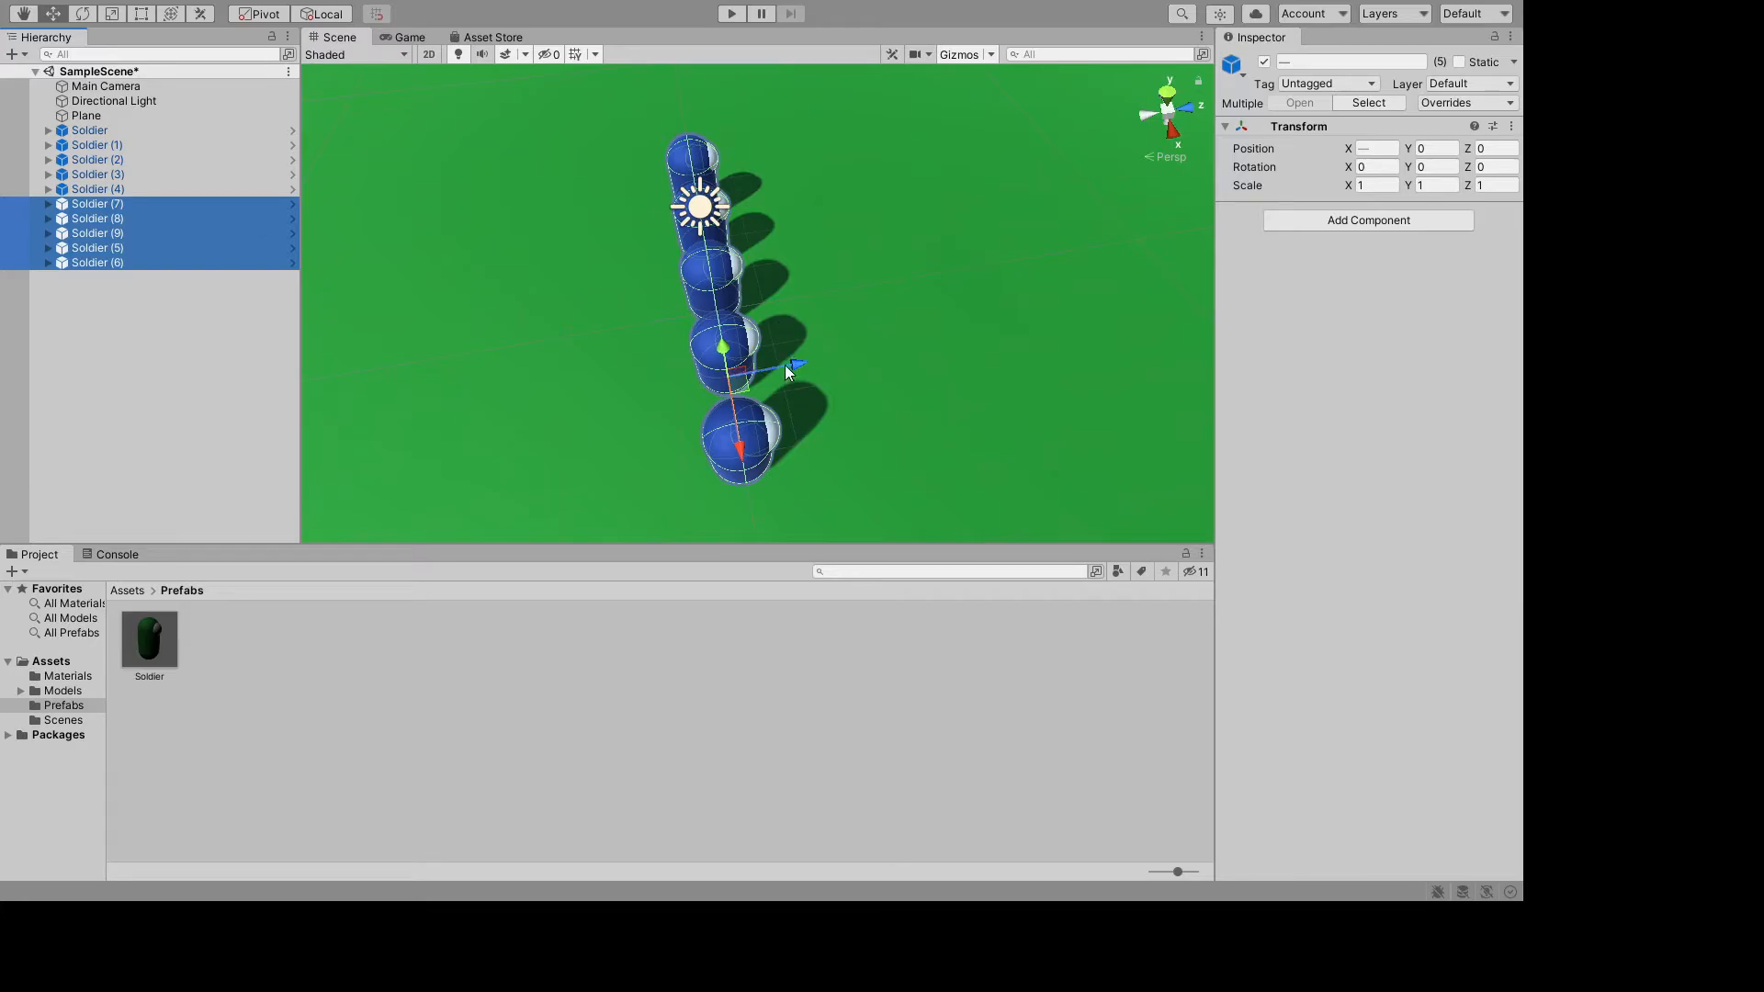
{"action": "left_click_drag", "start_coordinate": [787, 366], "coordinate": [716, 381]}
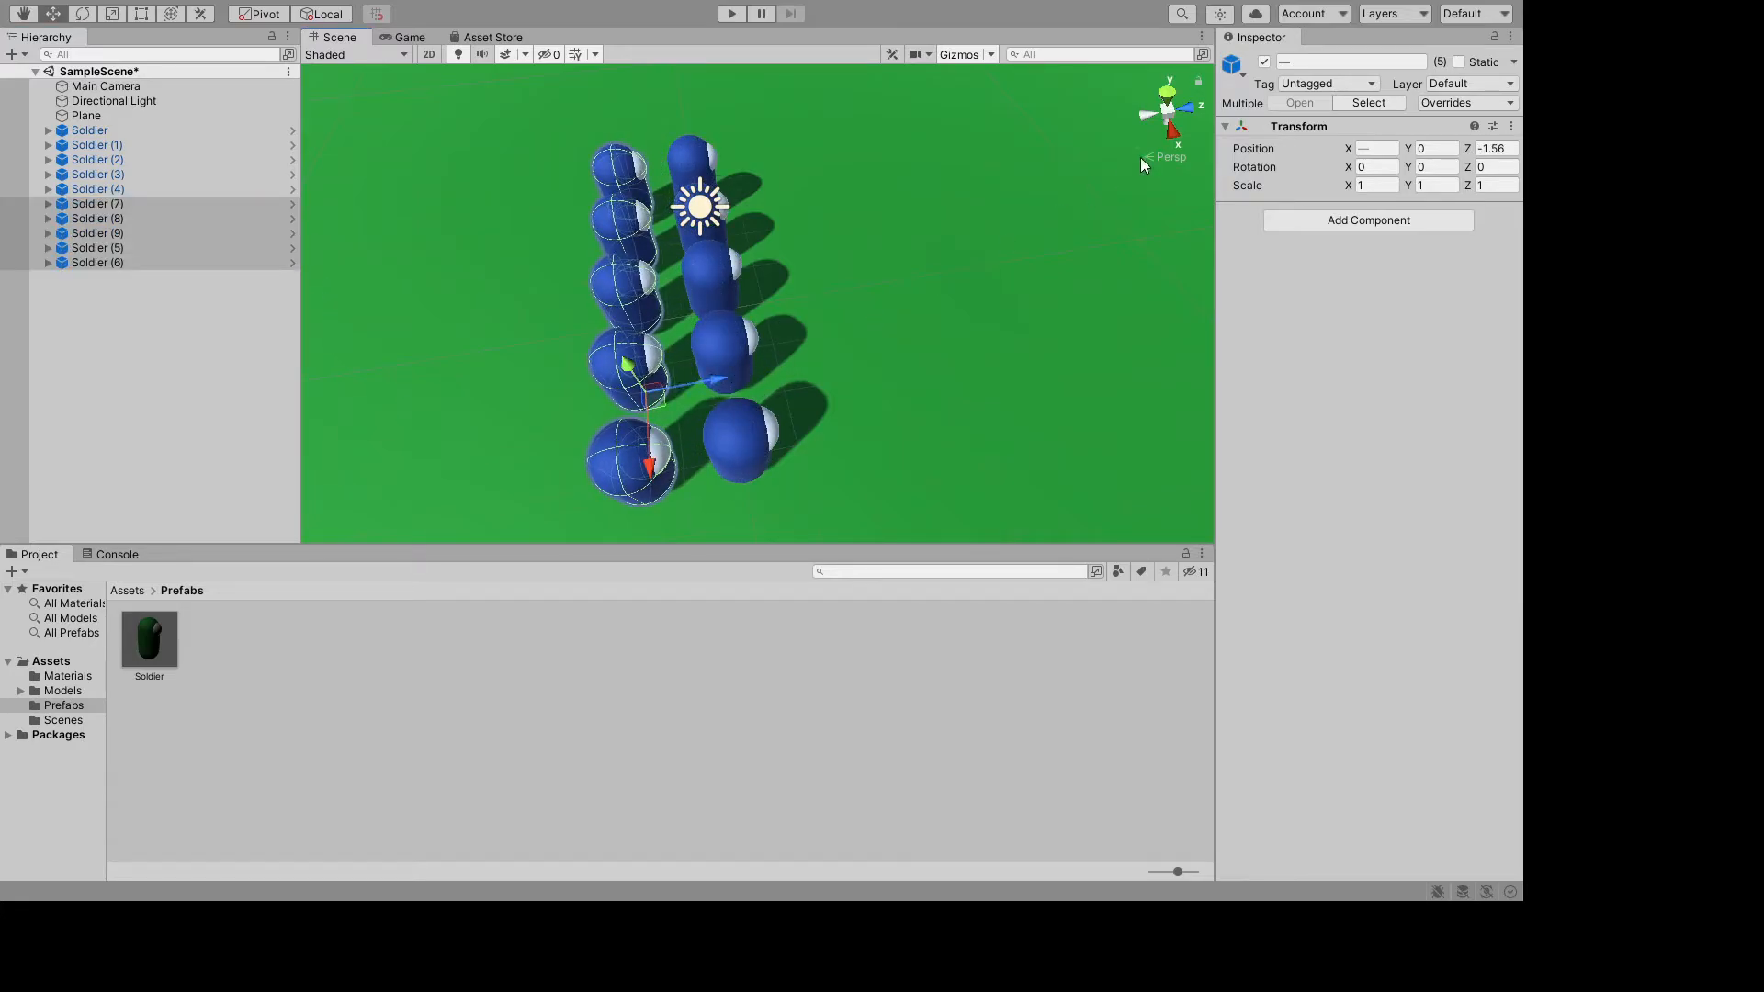
- Try X positions of 2 and 0 on the five copied soldiers, and undo both changes
{"action": "left_click", "coordinate": [1375, 149]}
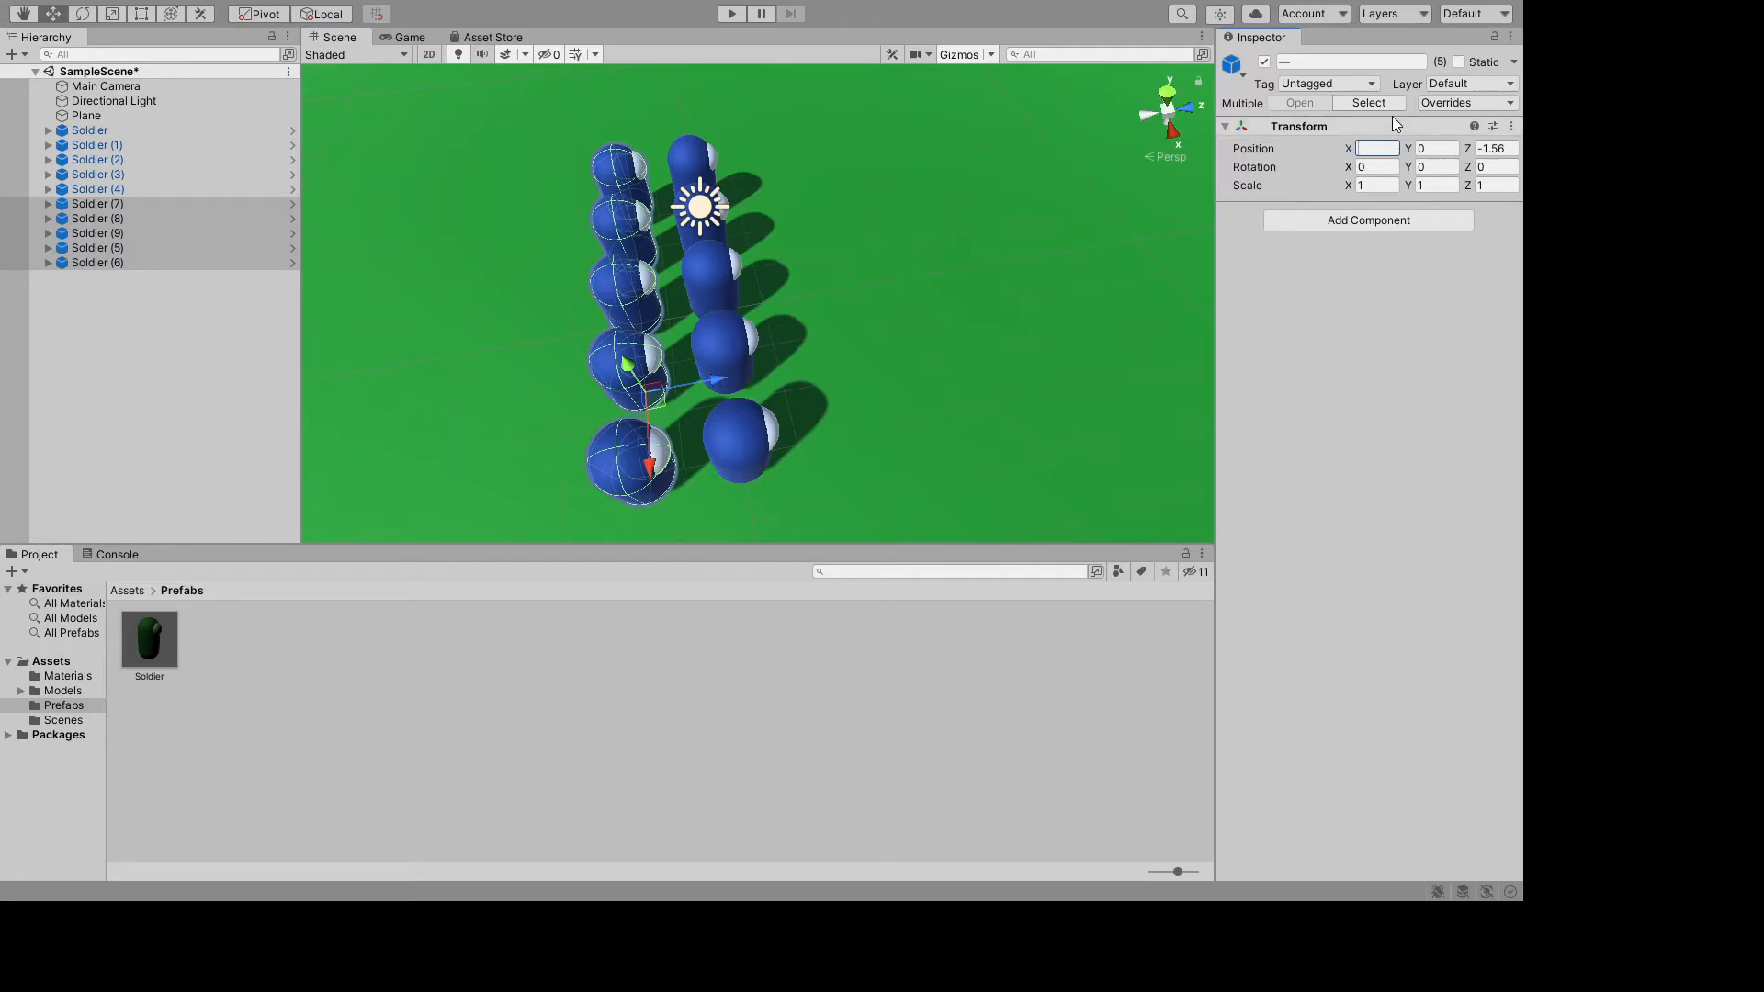
{"action": "type", "text": "2"}
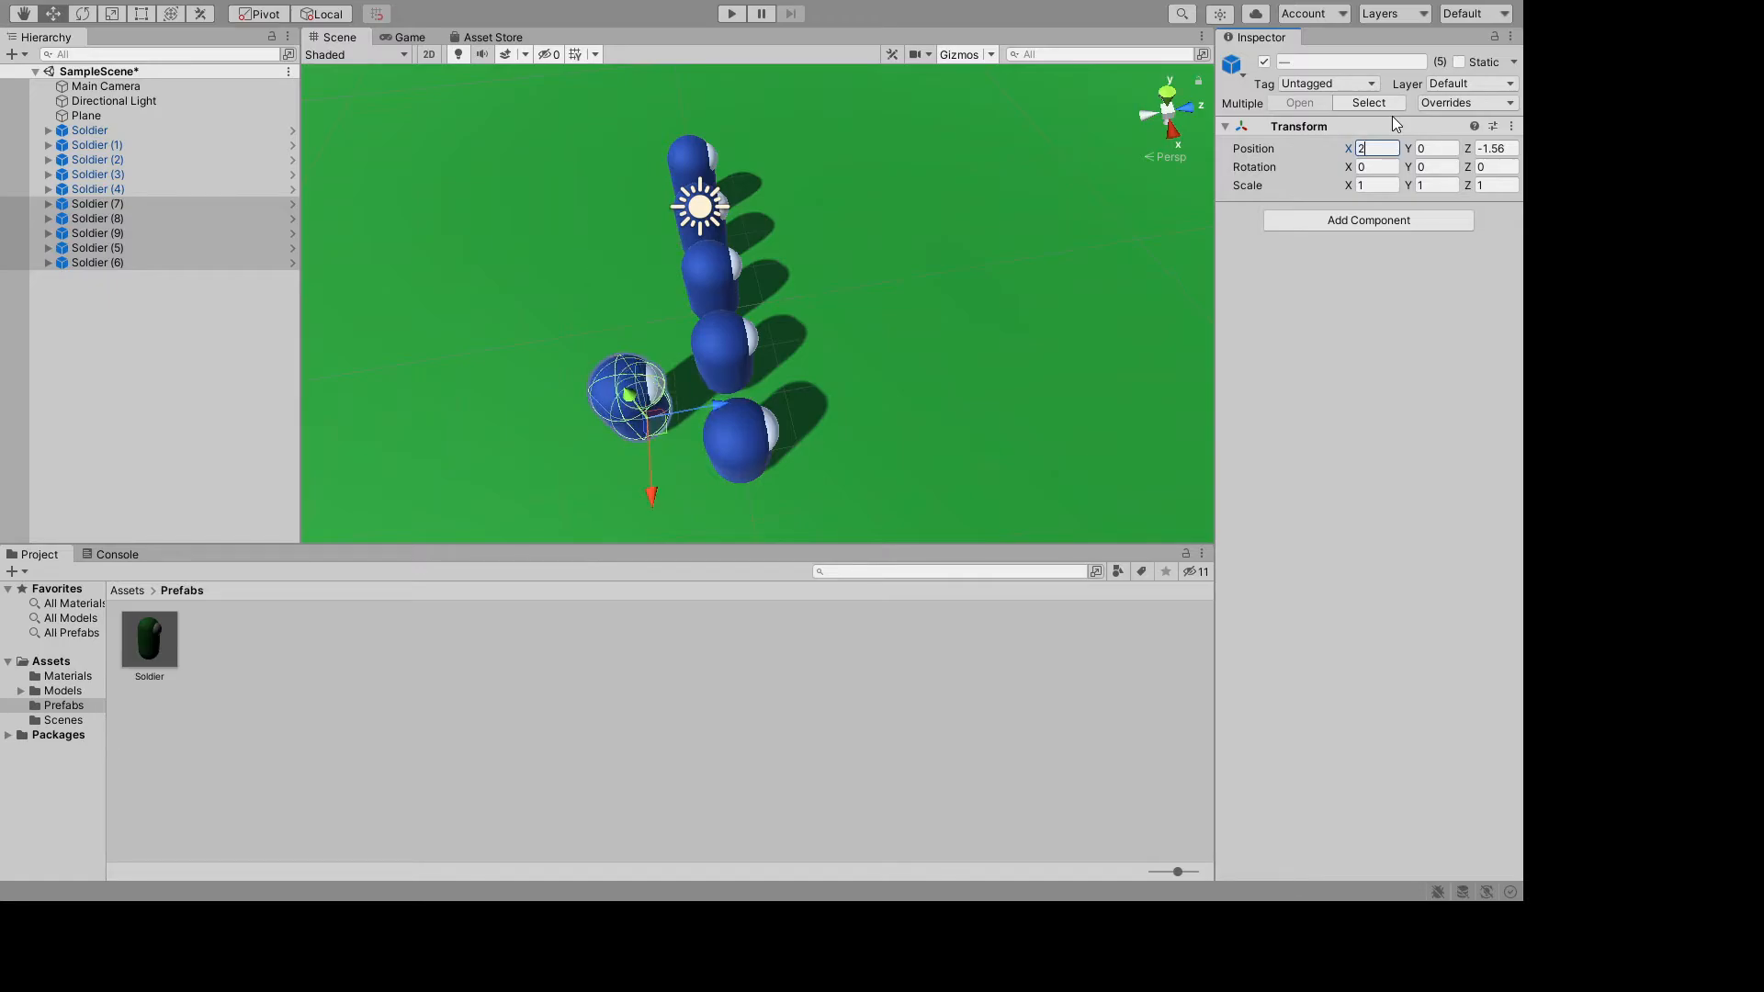
{"action": "key", "text": "BackSpace"}
{"action": "type", "text": "0"}
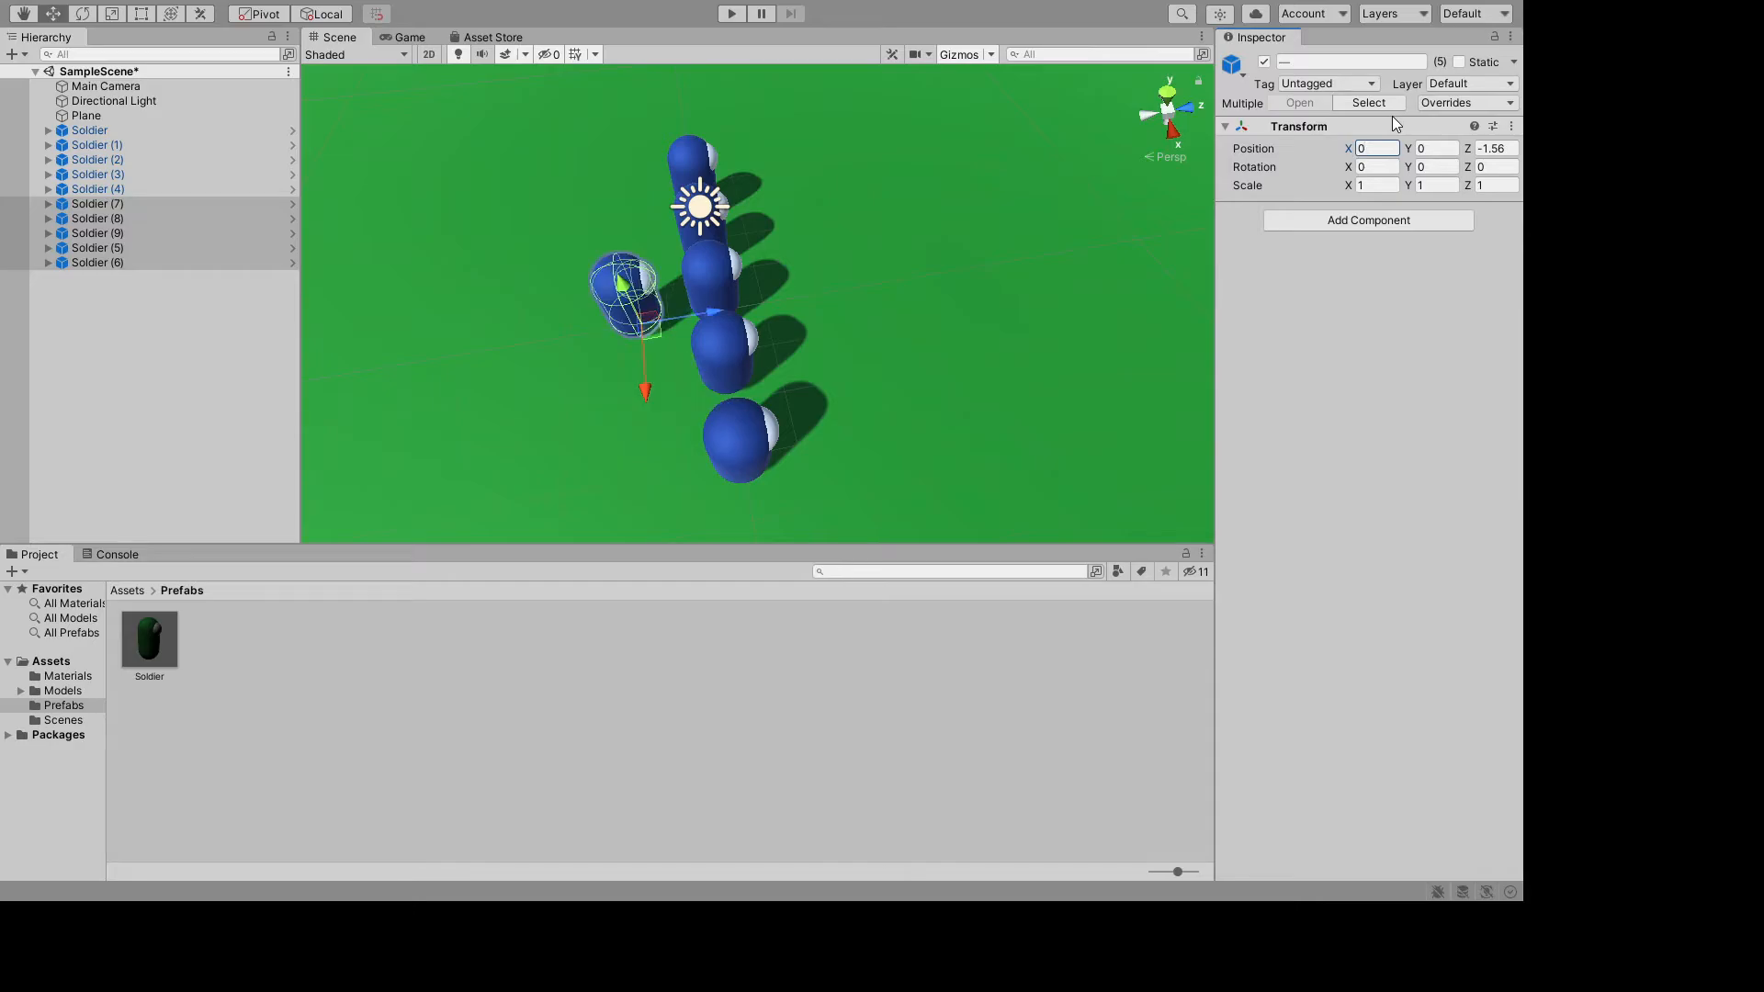
{"action": "key", "text": "ctrl+z"}
{"action": "key", "text": "ctrl+z"}
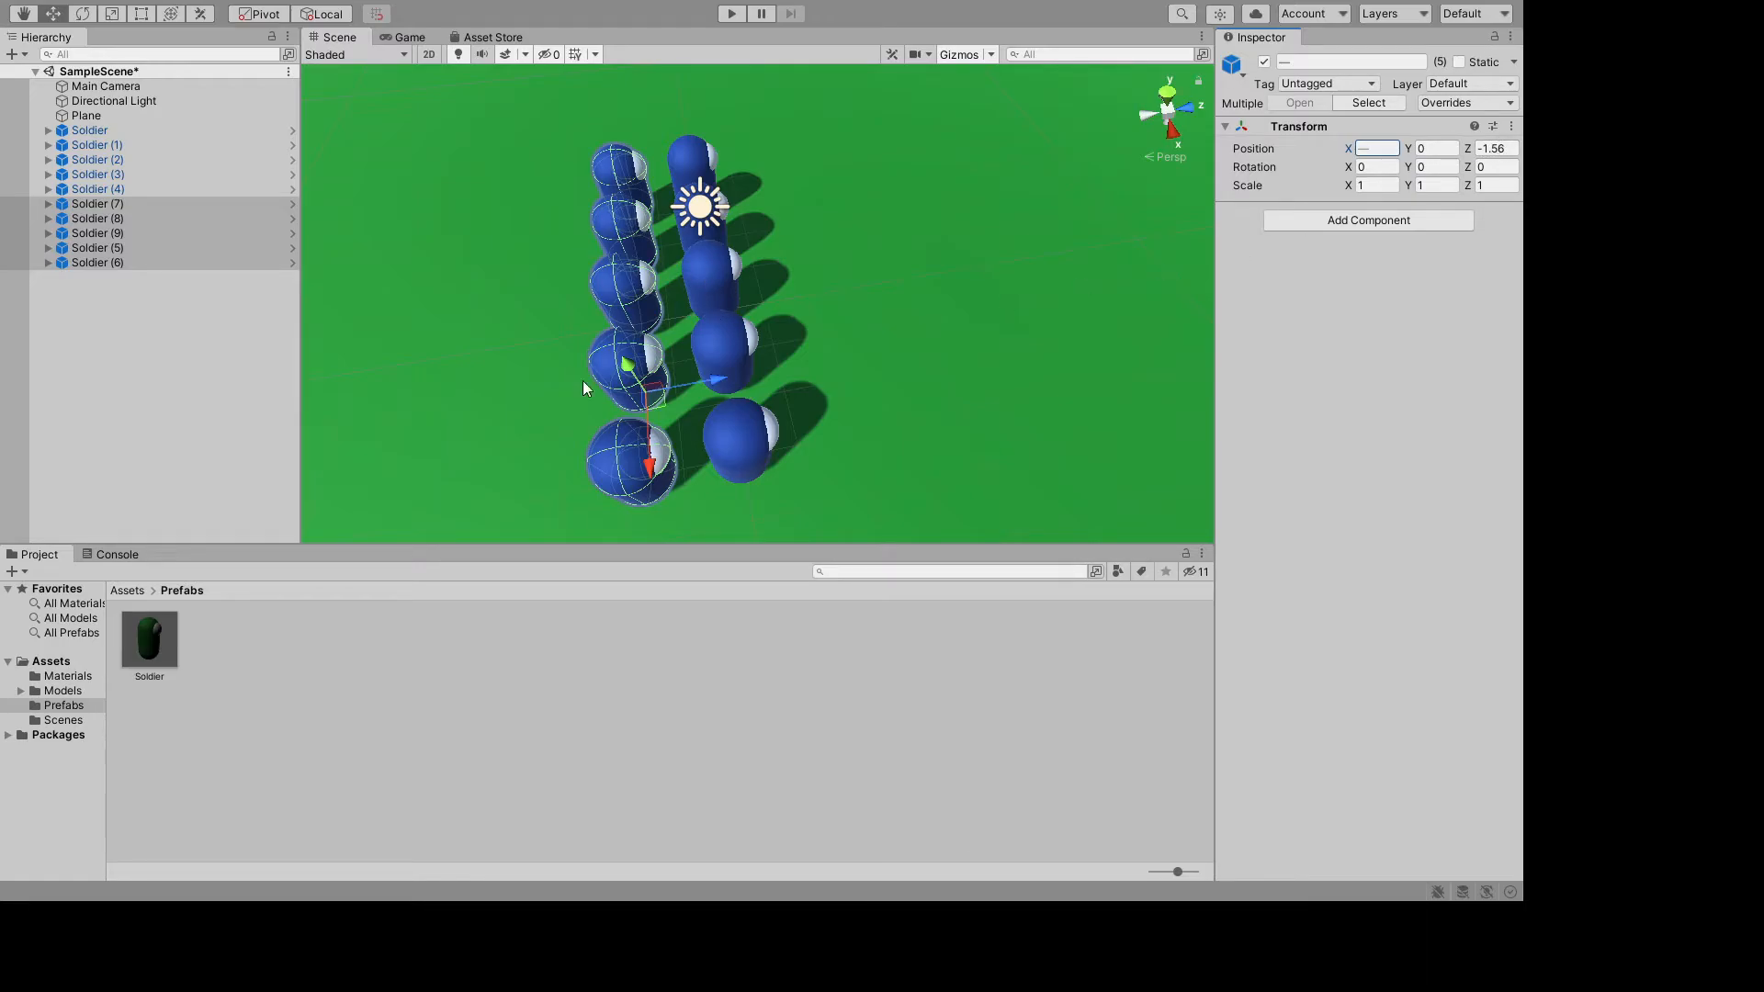
- Set the Z position of the second row of soldiers to -1.50
{"action": "left_click", "coordinate": [1500, 150]}
{"action": "double_click", "coordinate": [1499, 150]}
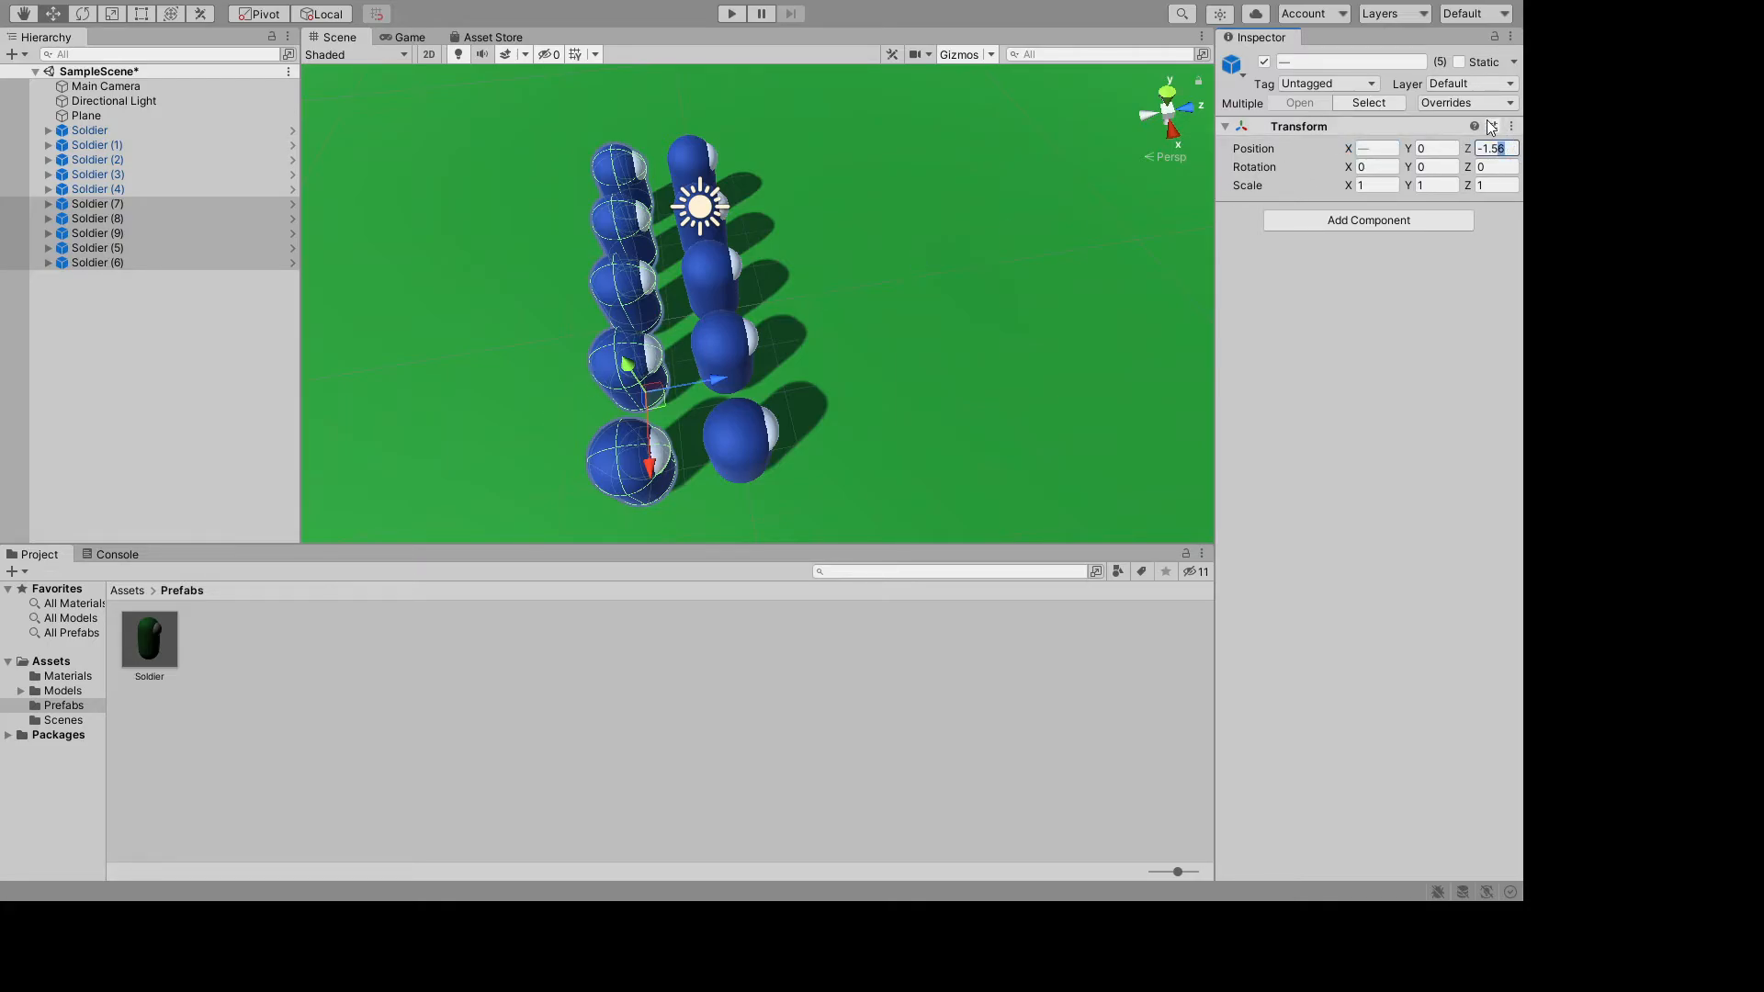
{"action": "type", "text": "50"}
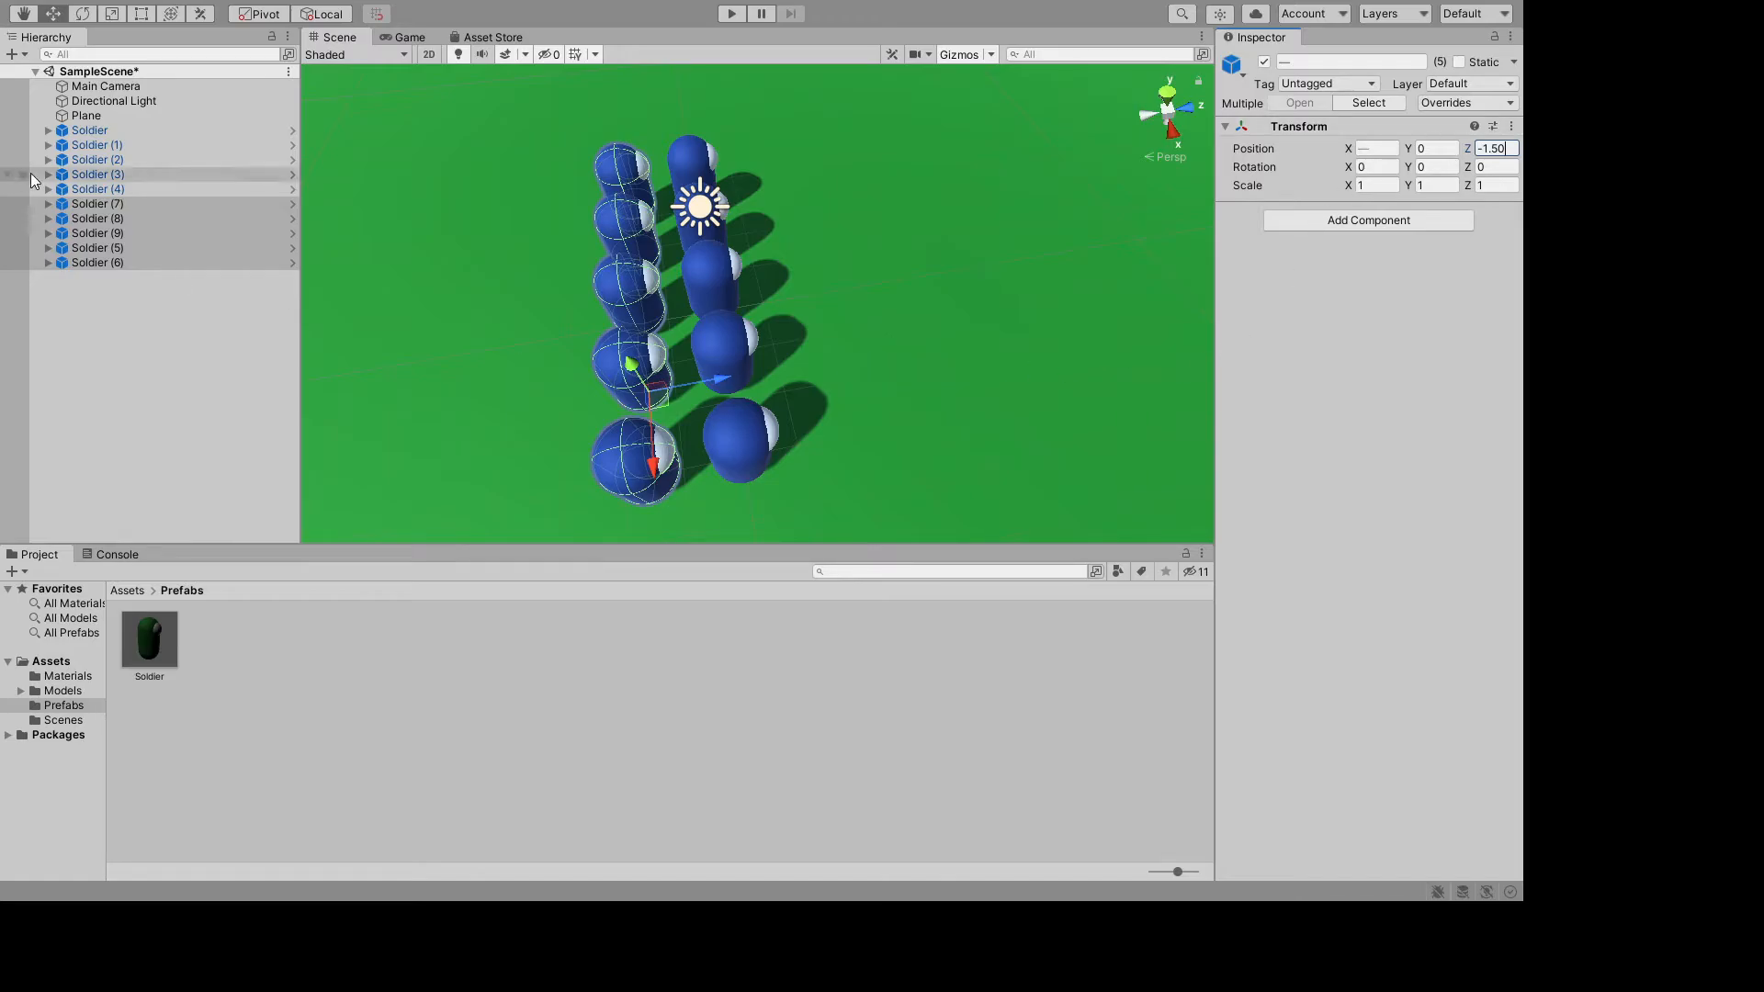
- Duplicate the second row, Soldier (7) through Soldier (6), and place the copies as a third row at Z position -3
{"action": "left_click", "coordinate": [81, 203]}
{"action": "left_click", "coordinate": [102, 262], "text": "shift"}
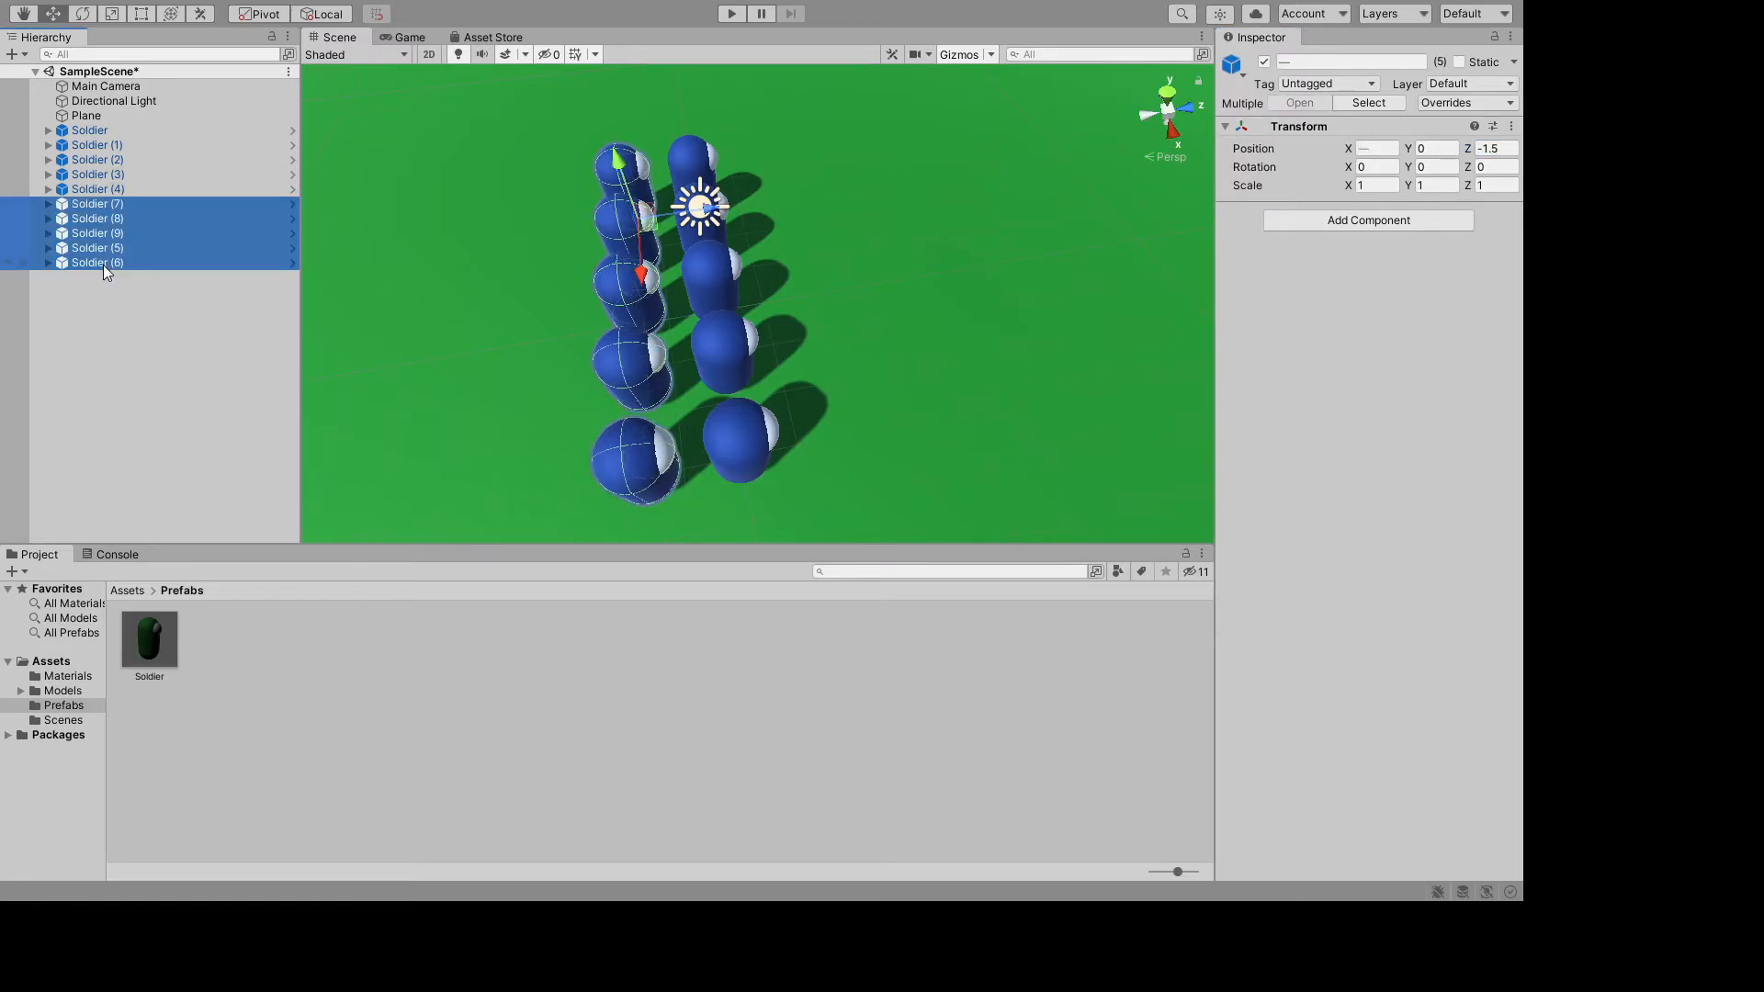
{"action": "key", "text": "ctrl+d"}
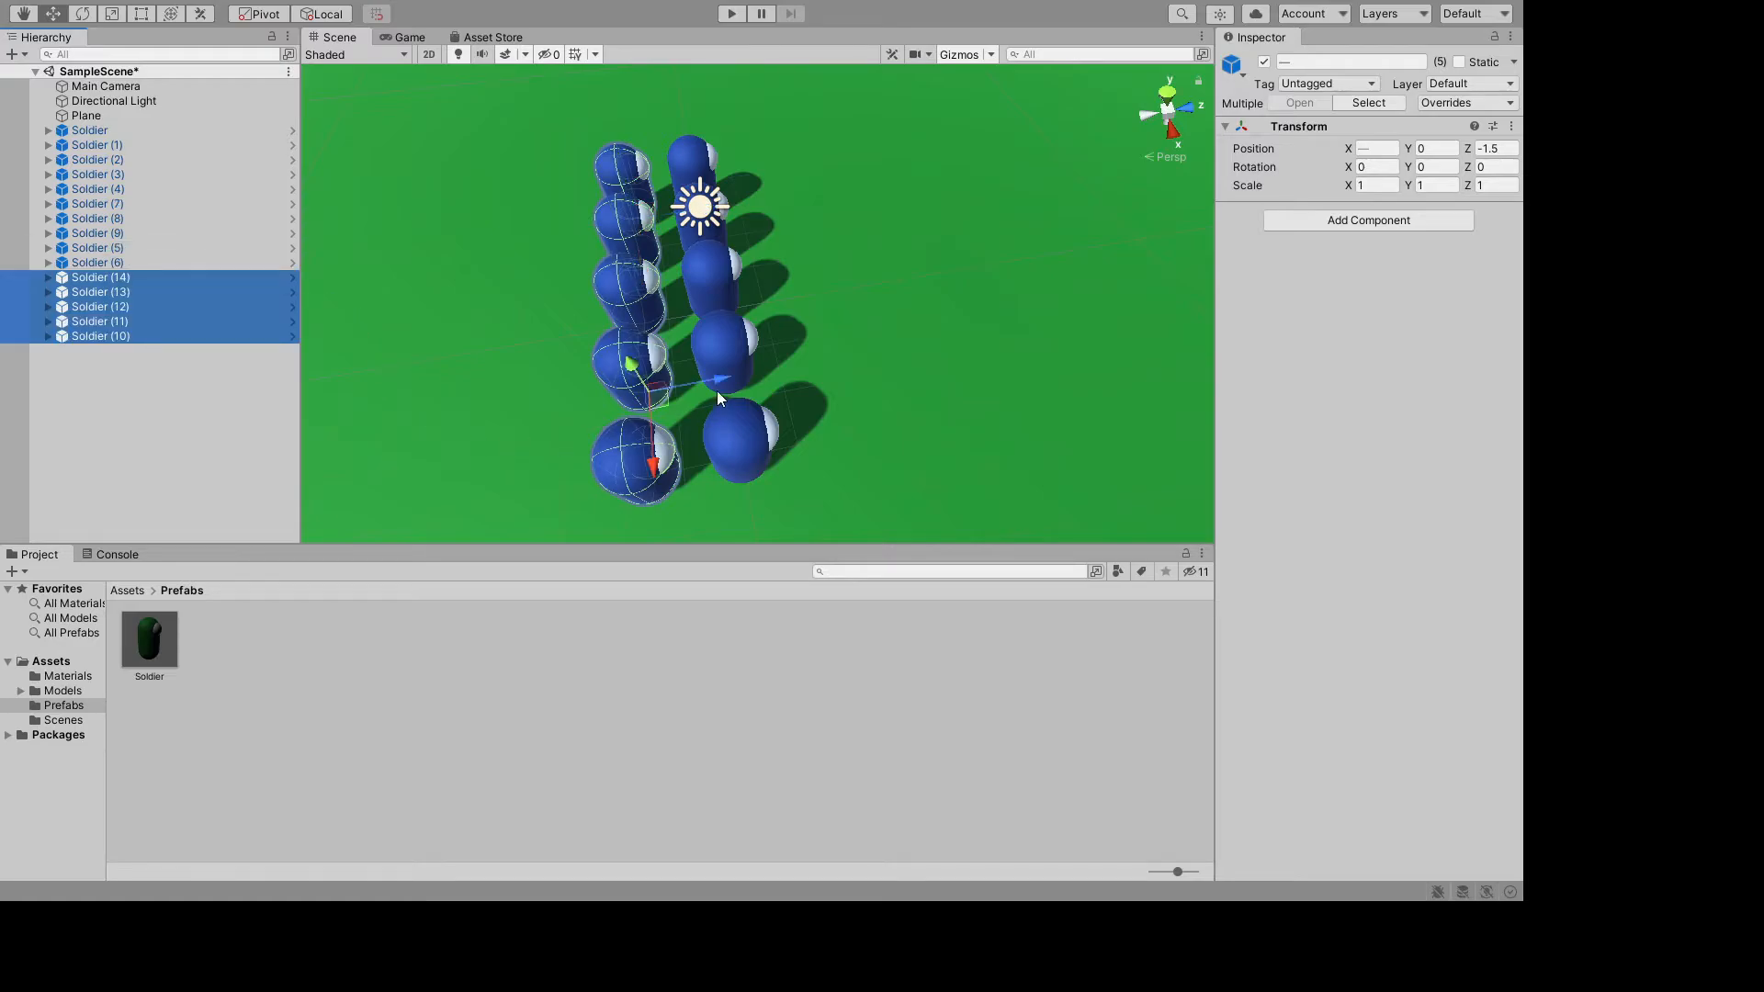
{"action": "left_click_drag", "start_coordinate": [723, 383], "coordinate": [636, 397]}
{"action": "left_click", "coordinate": [1496, 148]}
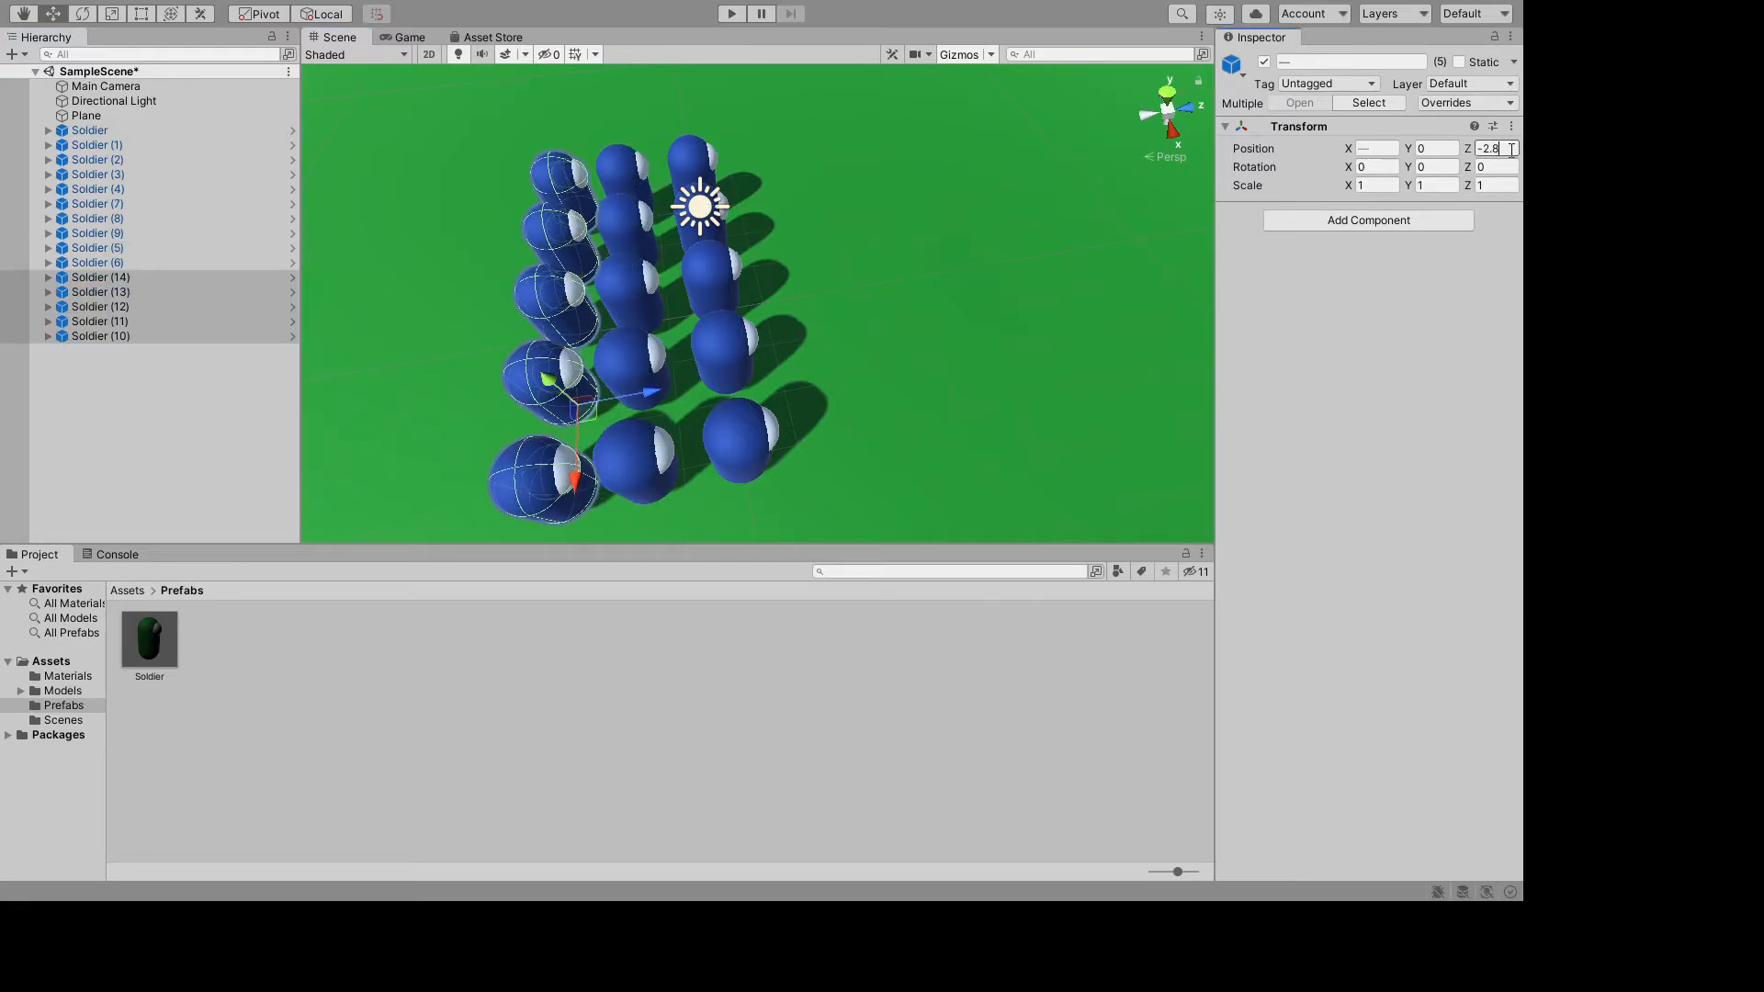
{"action": "type", "text": "-3"}
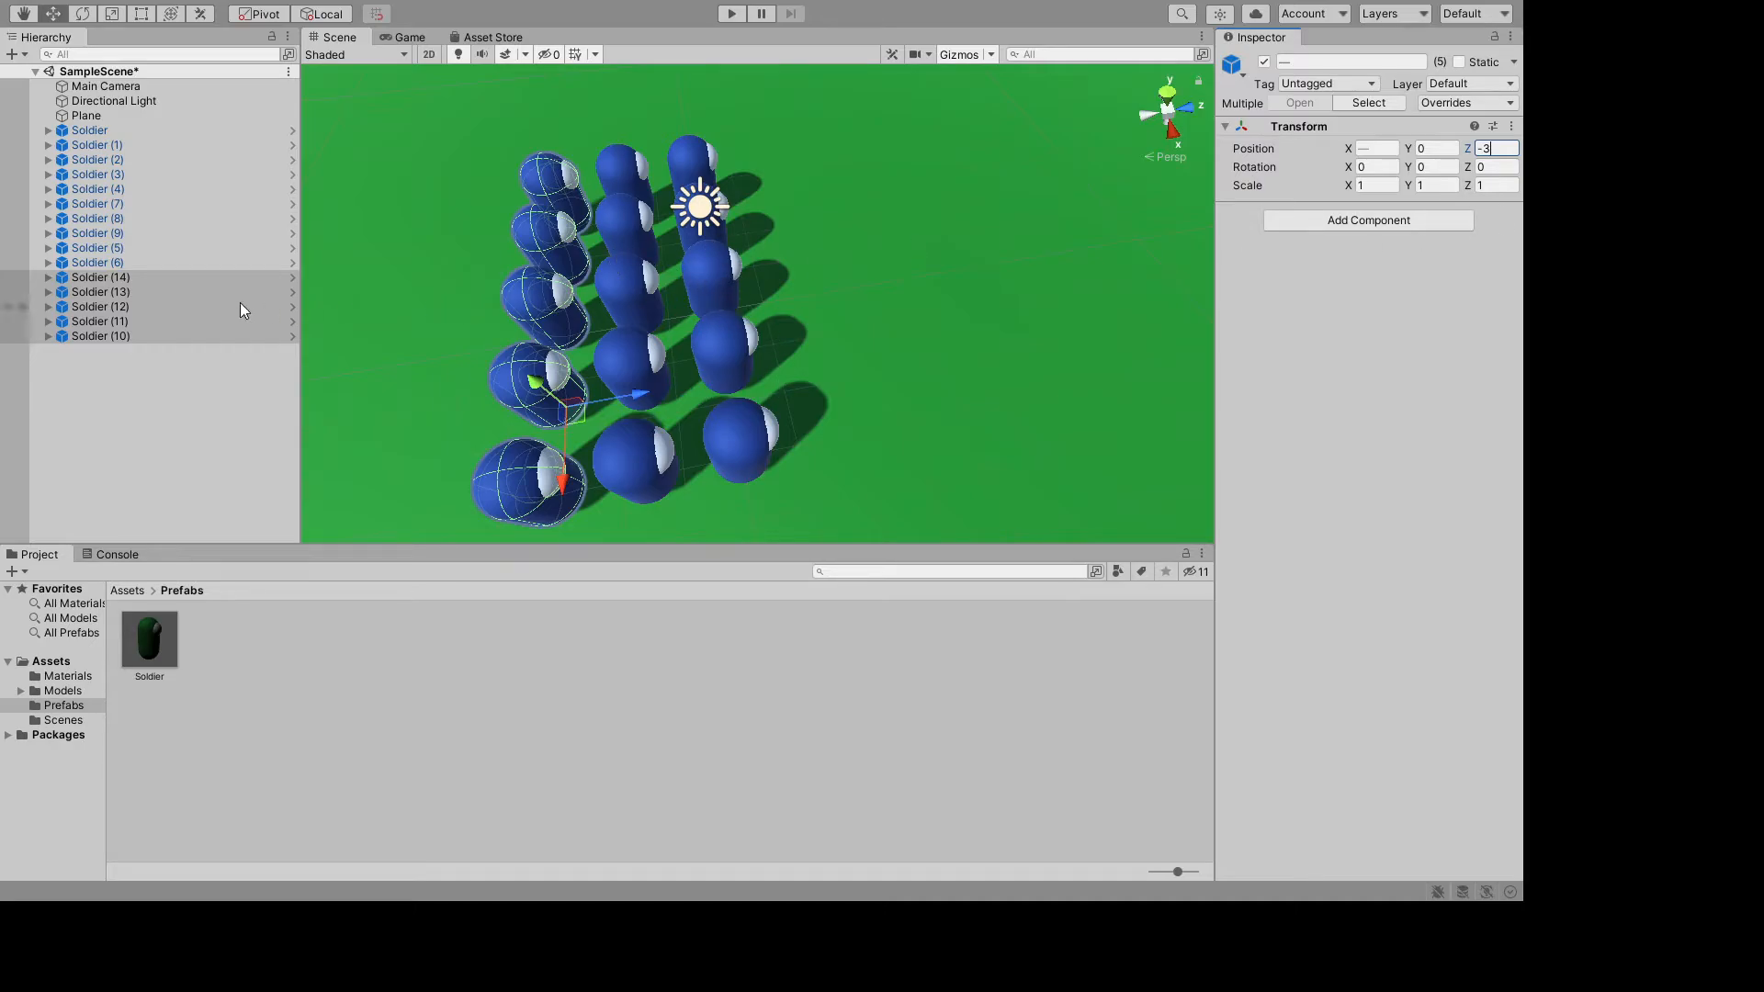
- Duplicate the third row, Soldier (14) through Soldier (10), and place the copies as a fourth row at Z position -4.5
{"action": "left_click", "coordinate": [121, 280]}
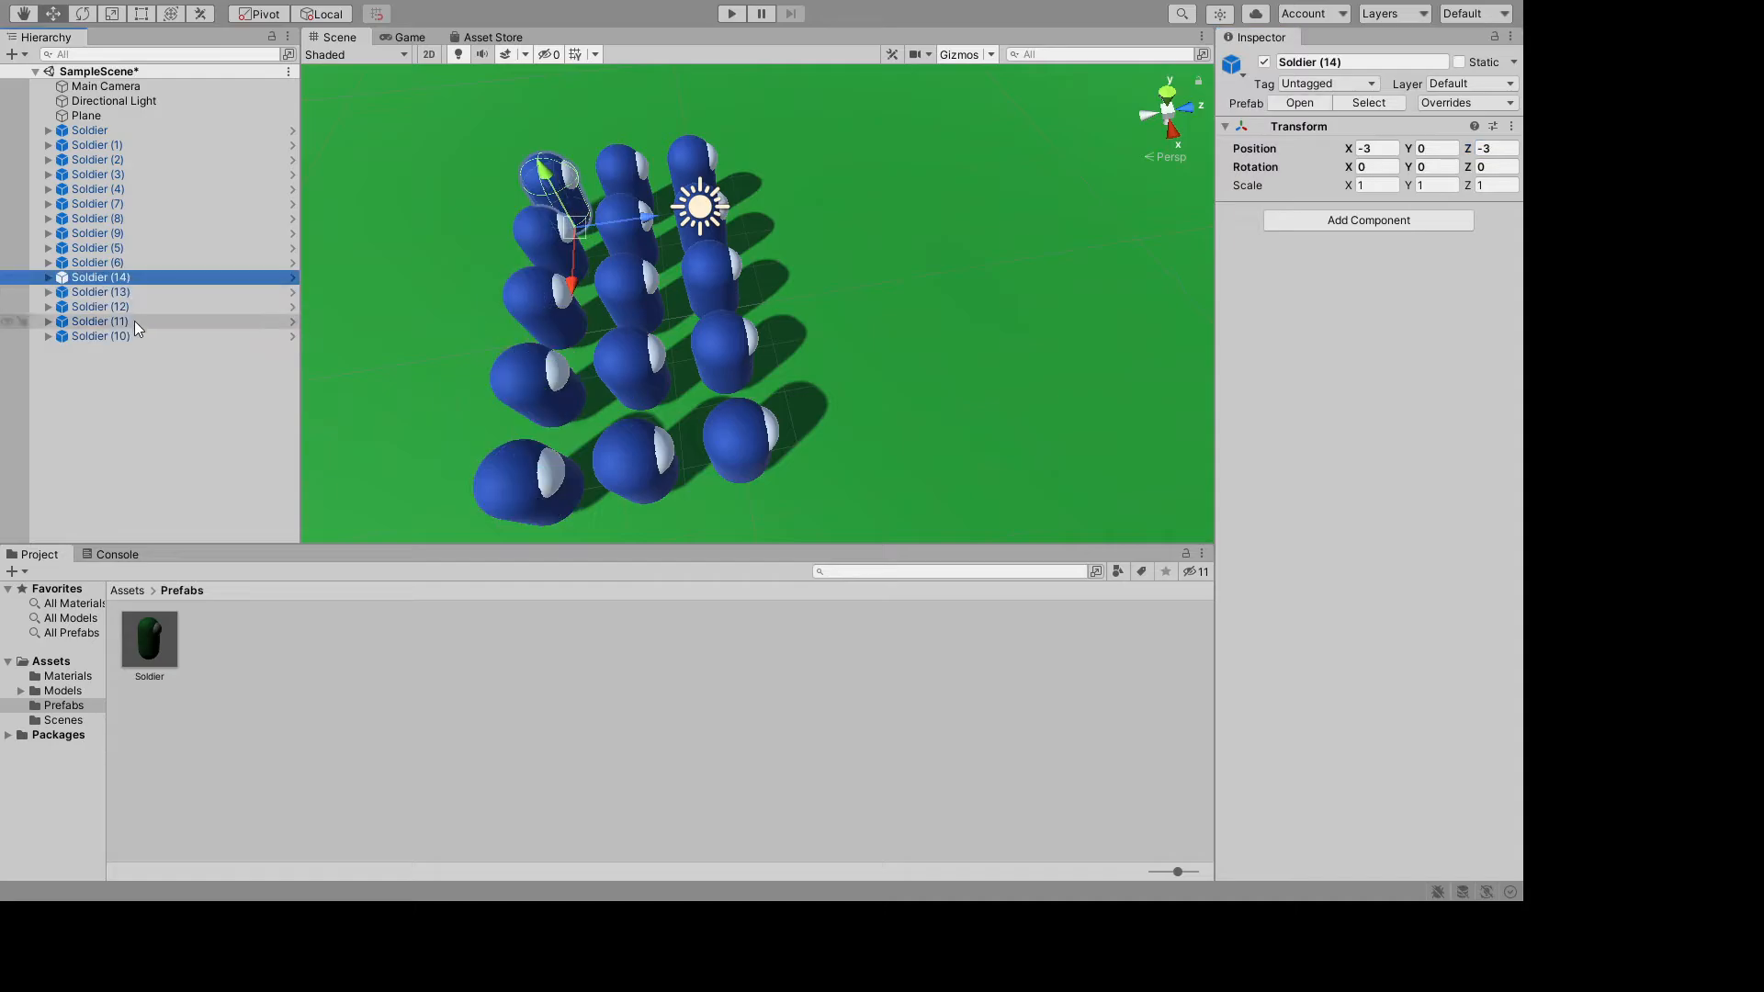
{"action": "left_click", "coordinate": [135, 335], "text": "shift"}
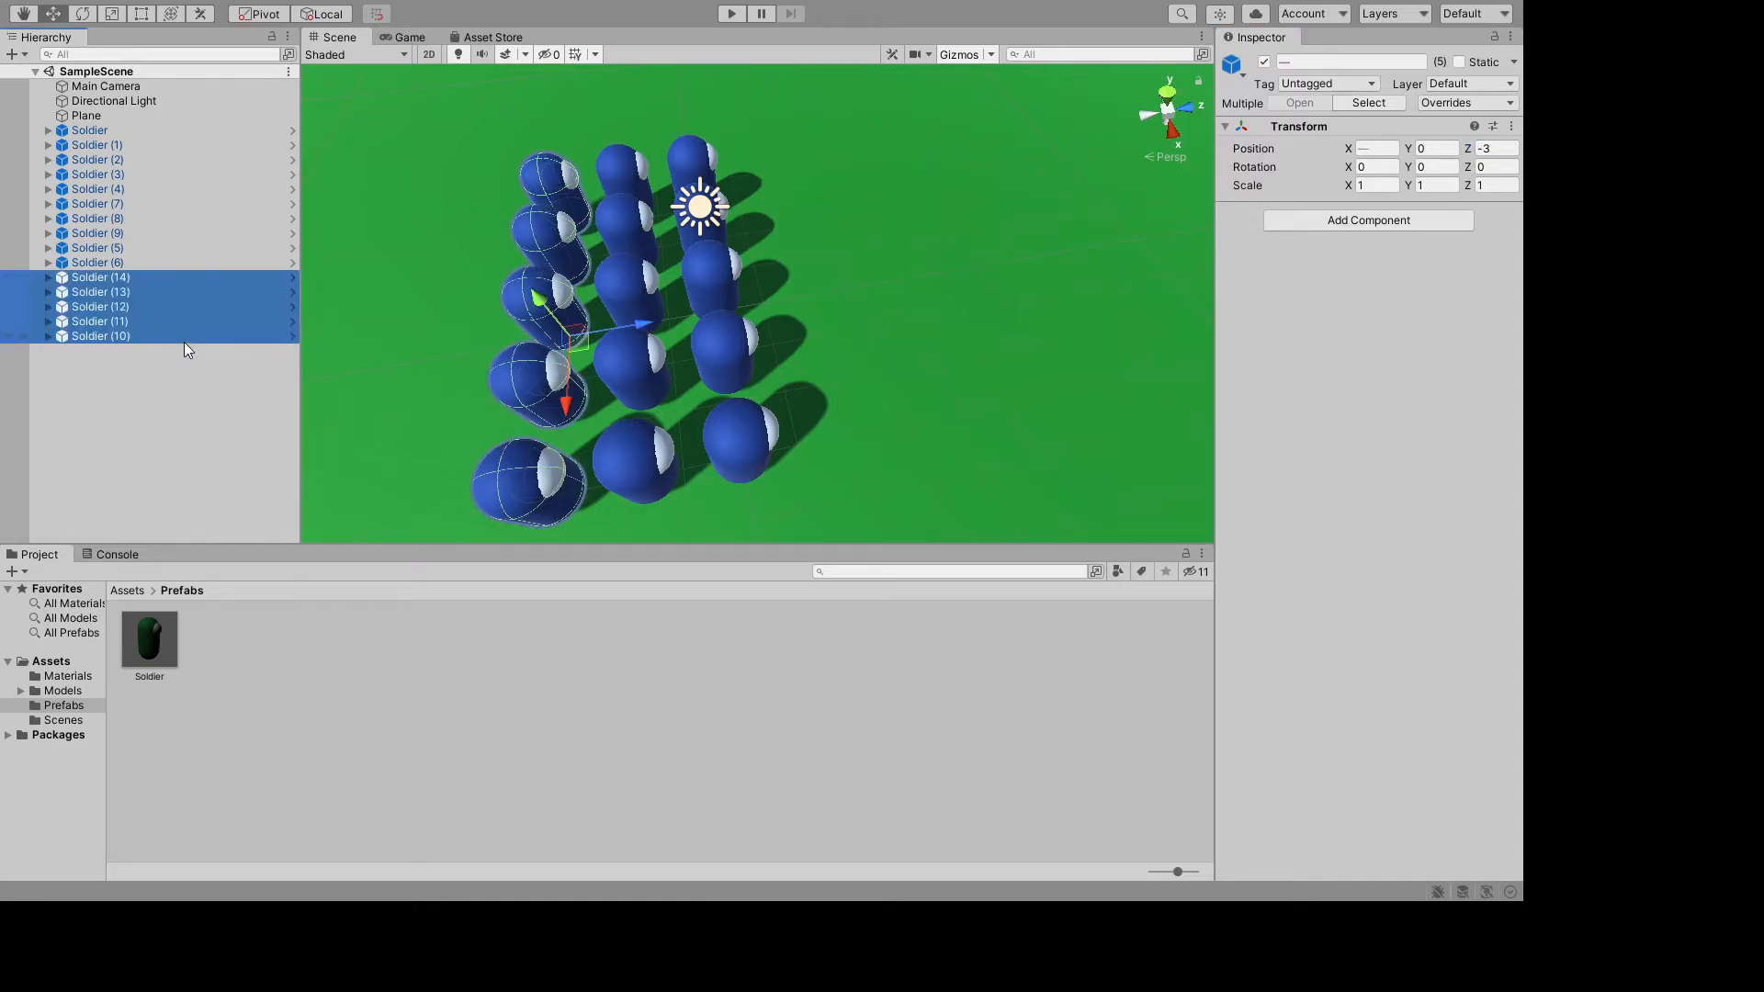
{"action": "key", "text": "ctrl+d"}
{"action": "left_click_drag", "start_coordinate": [637, 392], "coordinate": [529, 396]}
{"action": "left_click", "coordinate": [1510, 150]}
{"action": "double_click", "coordinate": [1501, 150]}
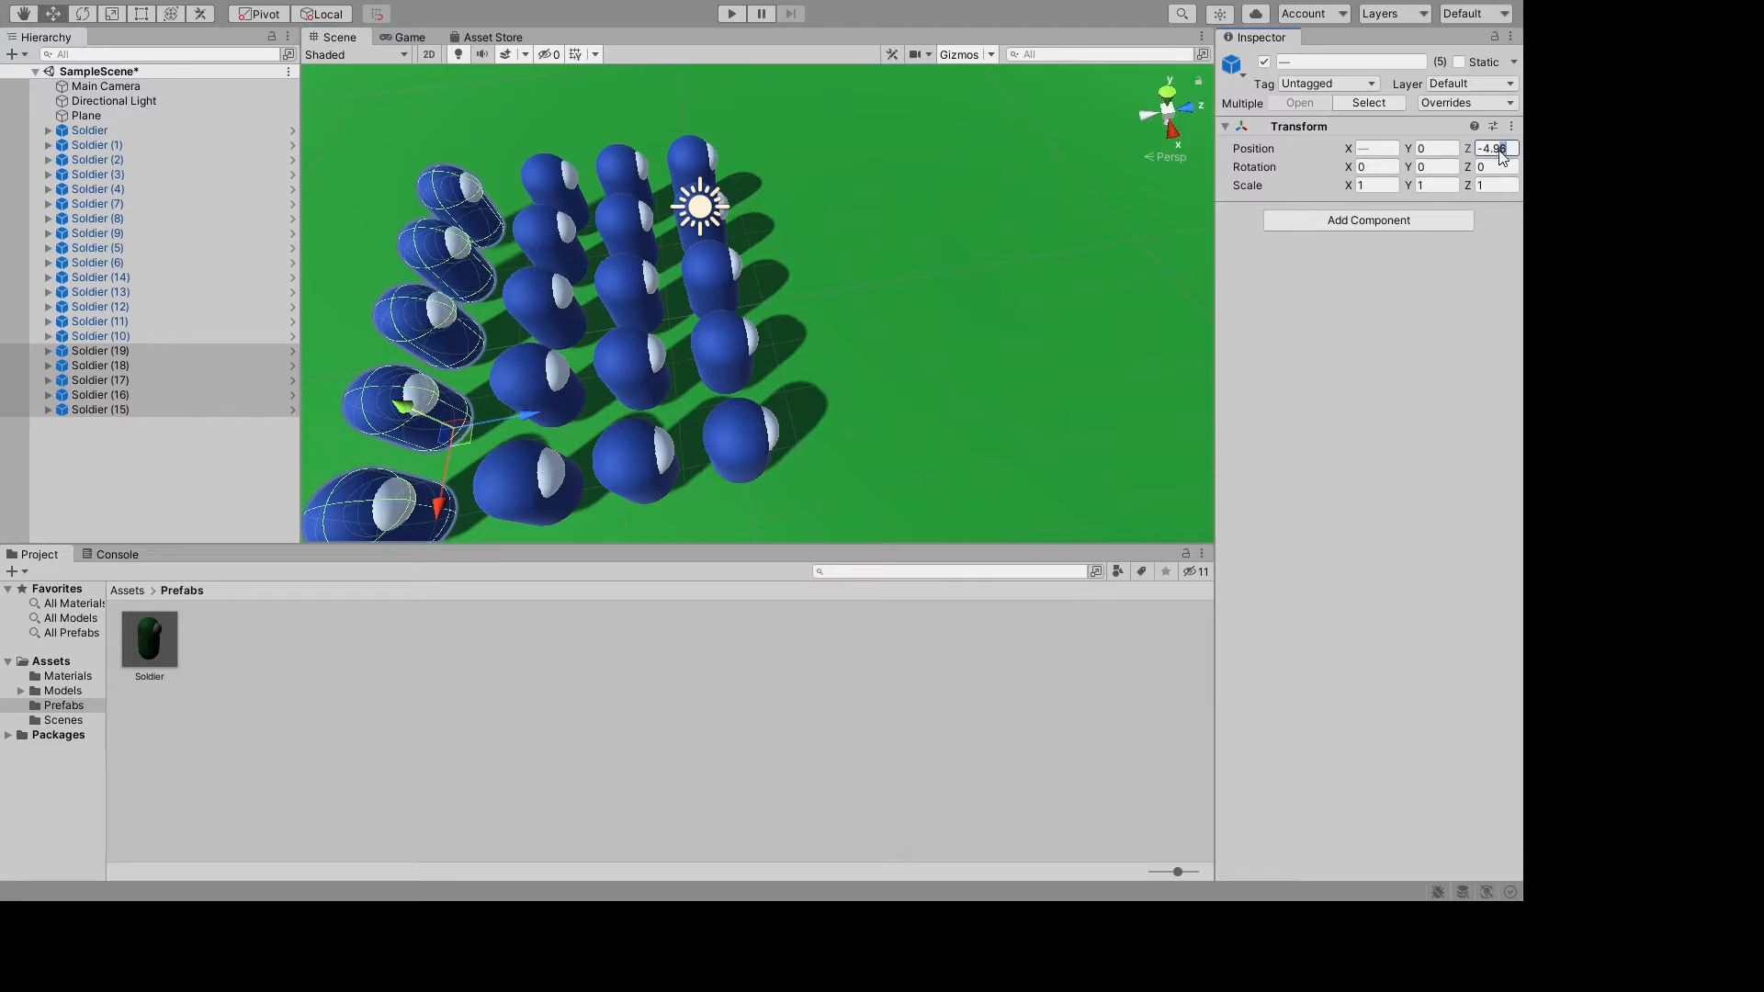
{"action": "type", "text": "5"}
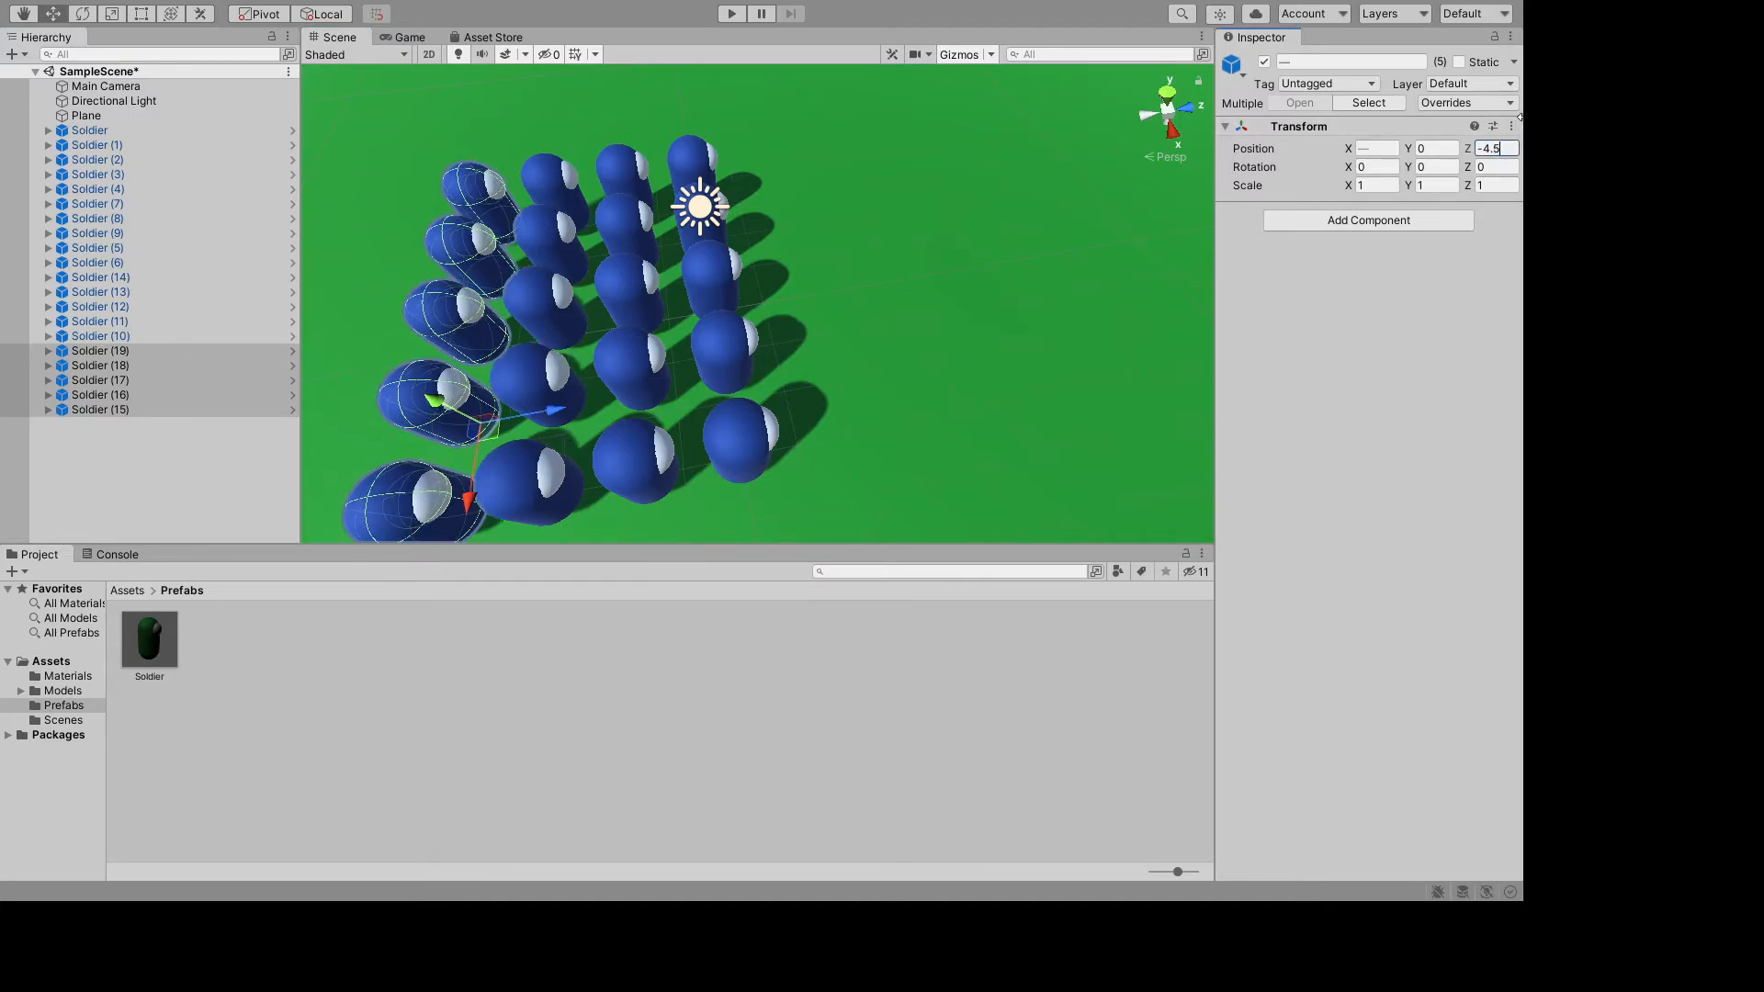
- Duplicate the fourth row, Soldier (19) through Soldier (15), and place the copies as a fifth row at Z position -6
{"action": "left_click", "coordinate": [124, 353]}
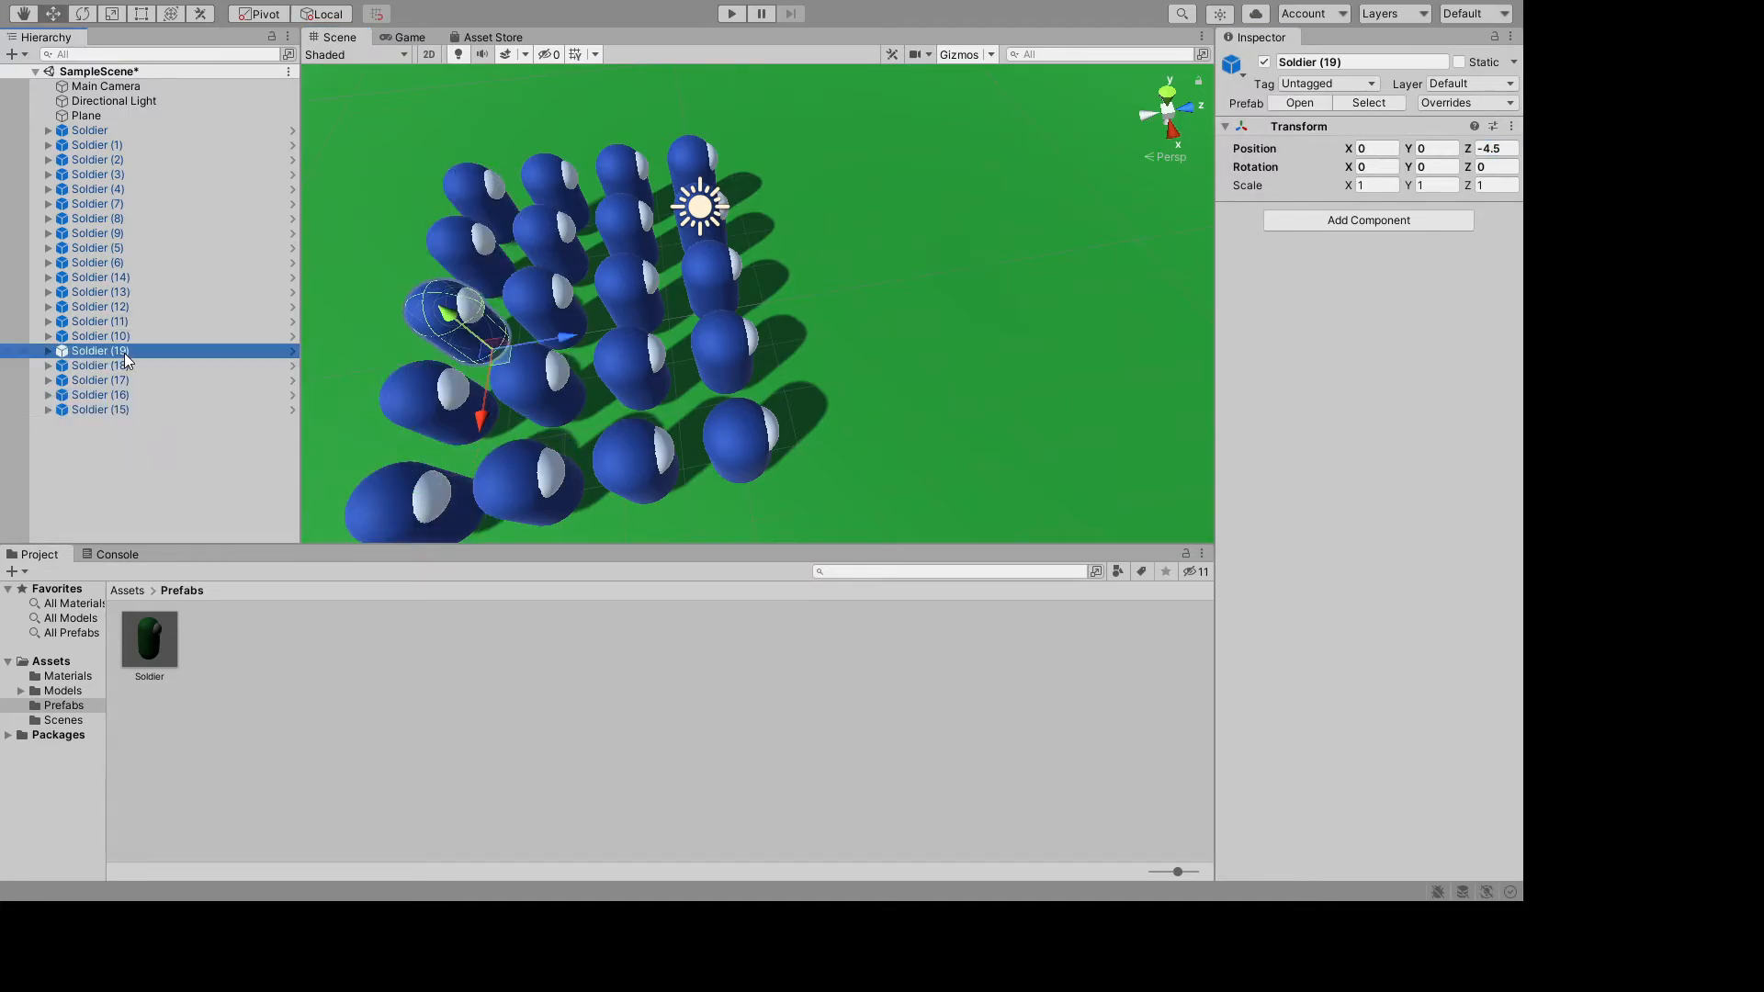
{"action": "left_click", "coordinate": [128, 409], "text": "shift"}
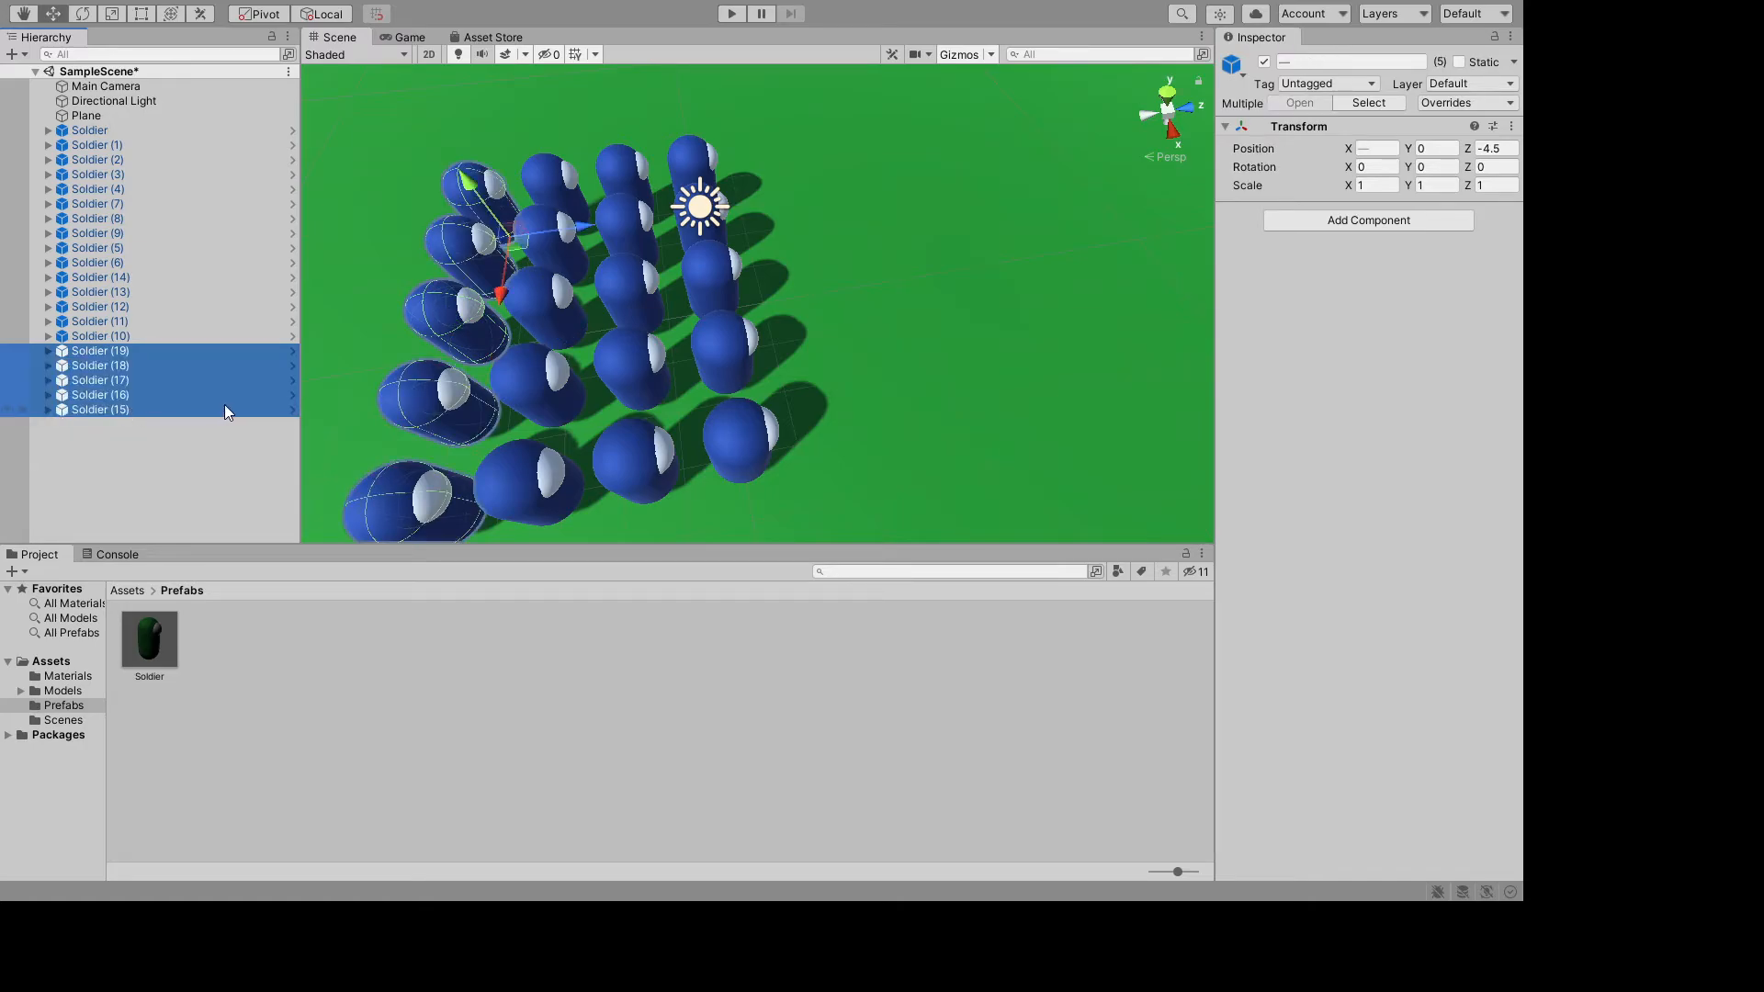
{"action": "key", "text": "ctrl+d"}
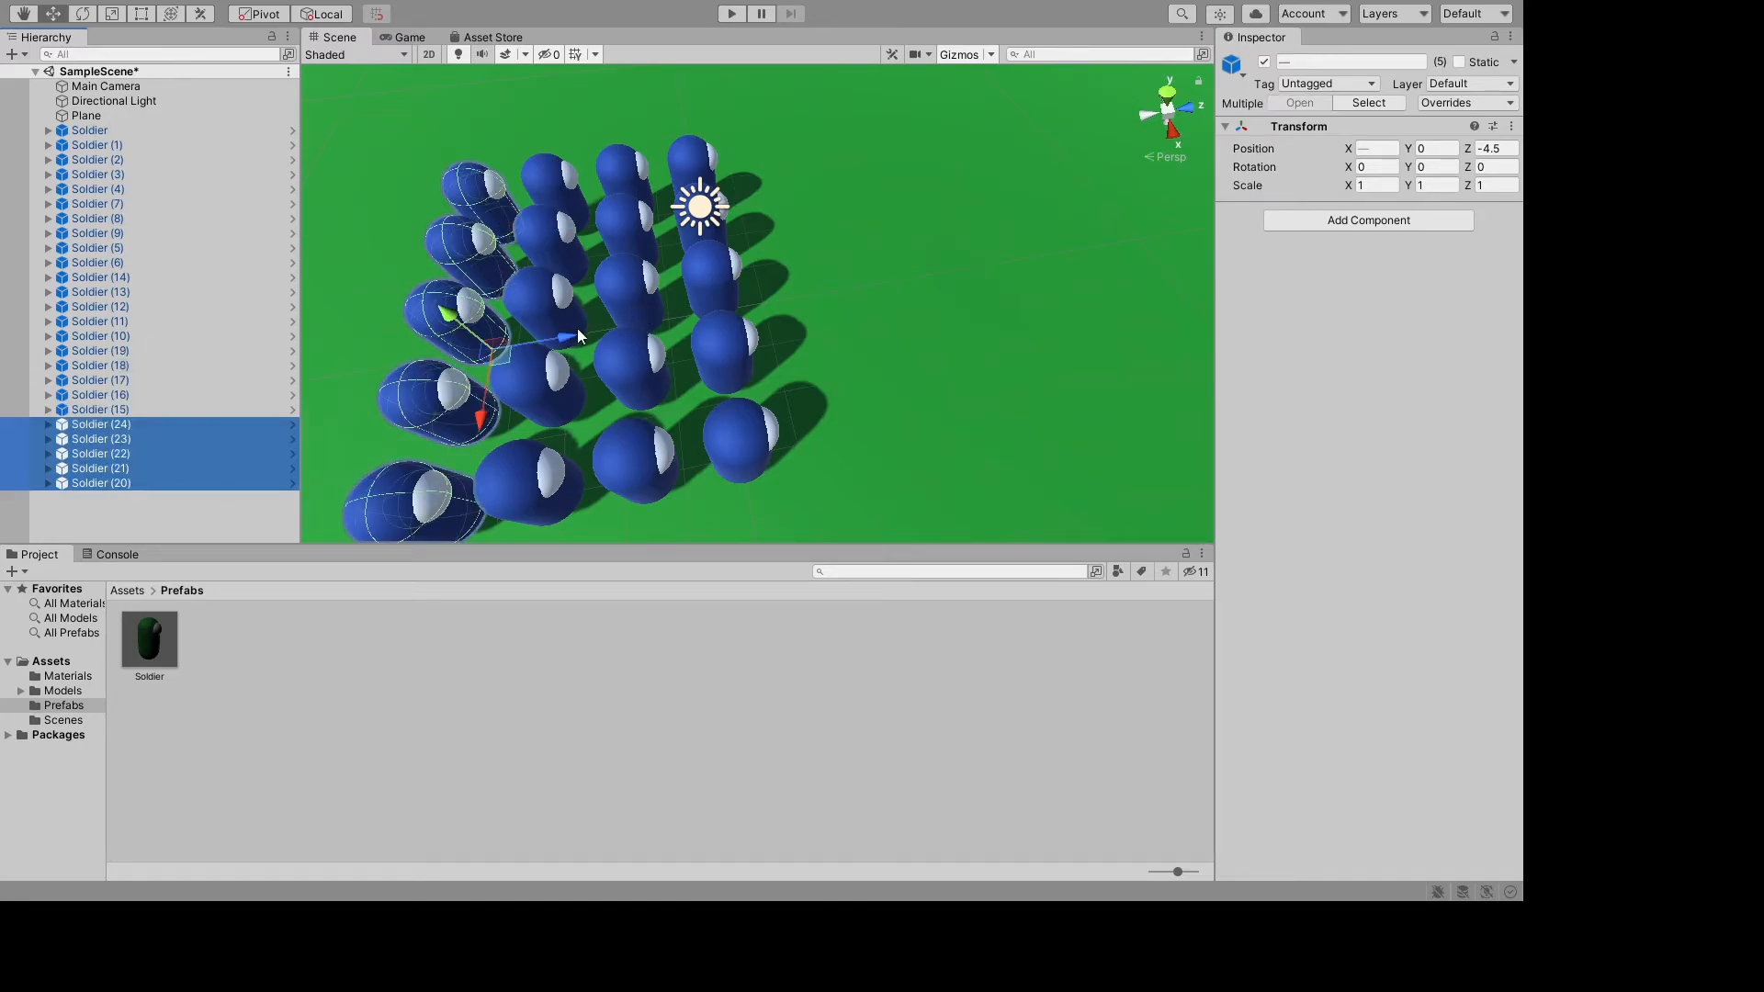
{"action": "left_click_drag", "start_coordinate": [577, 337], "coordinate": [479, 352]}
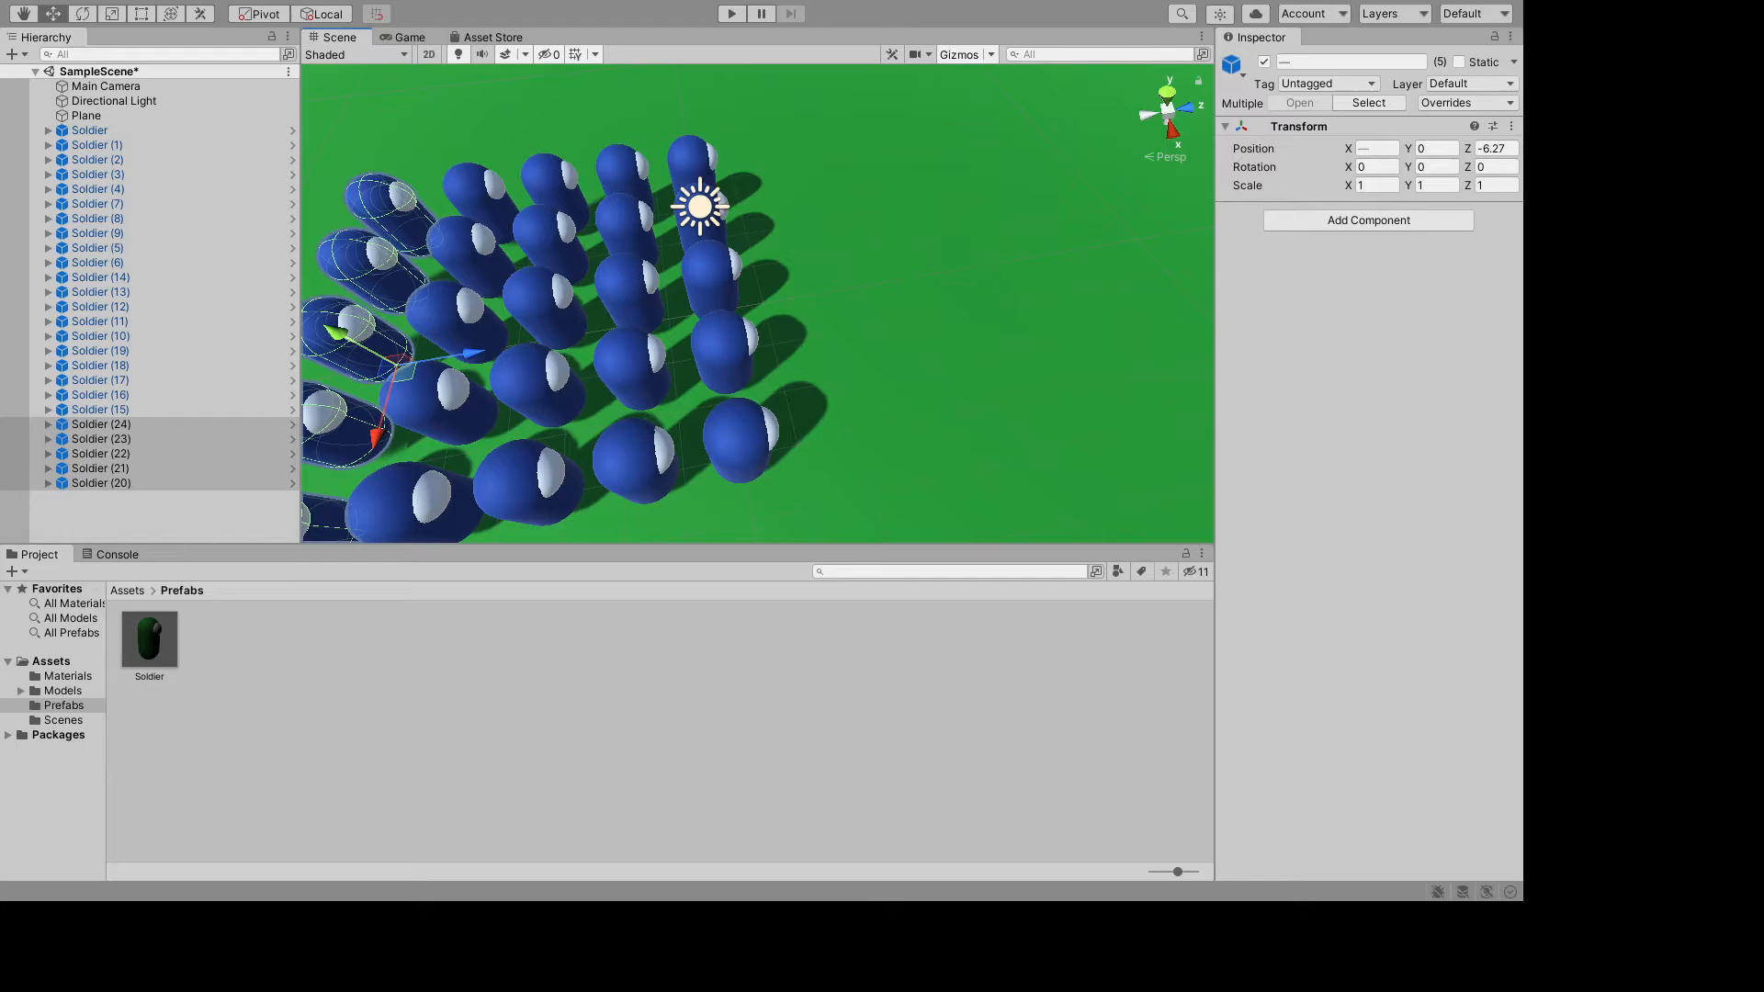
{"action": "left_click", "coordinate": [1507, 151]}
{"action": "type", "text": "-6"}
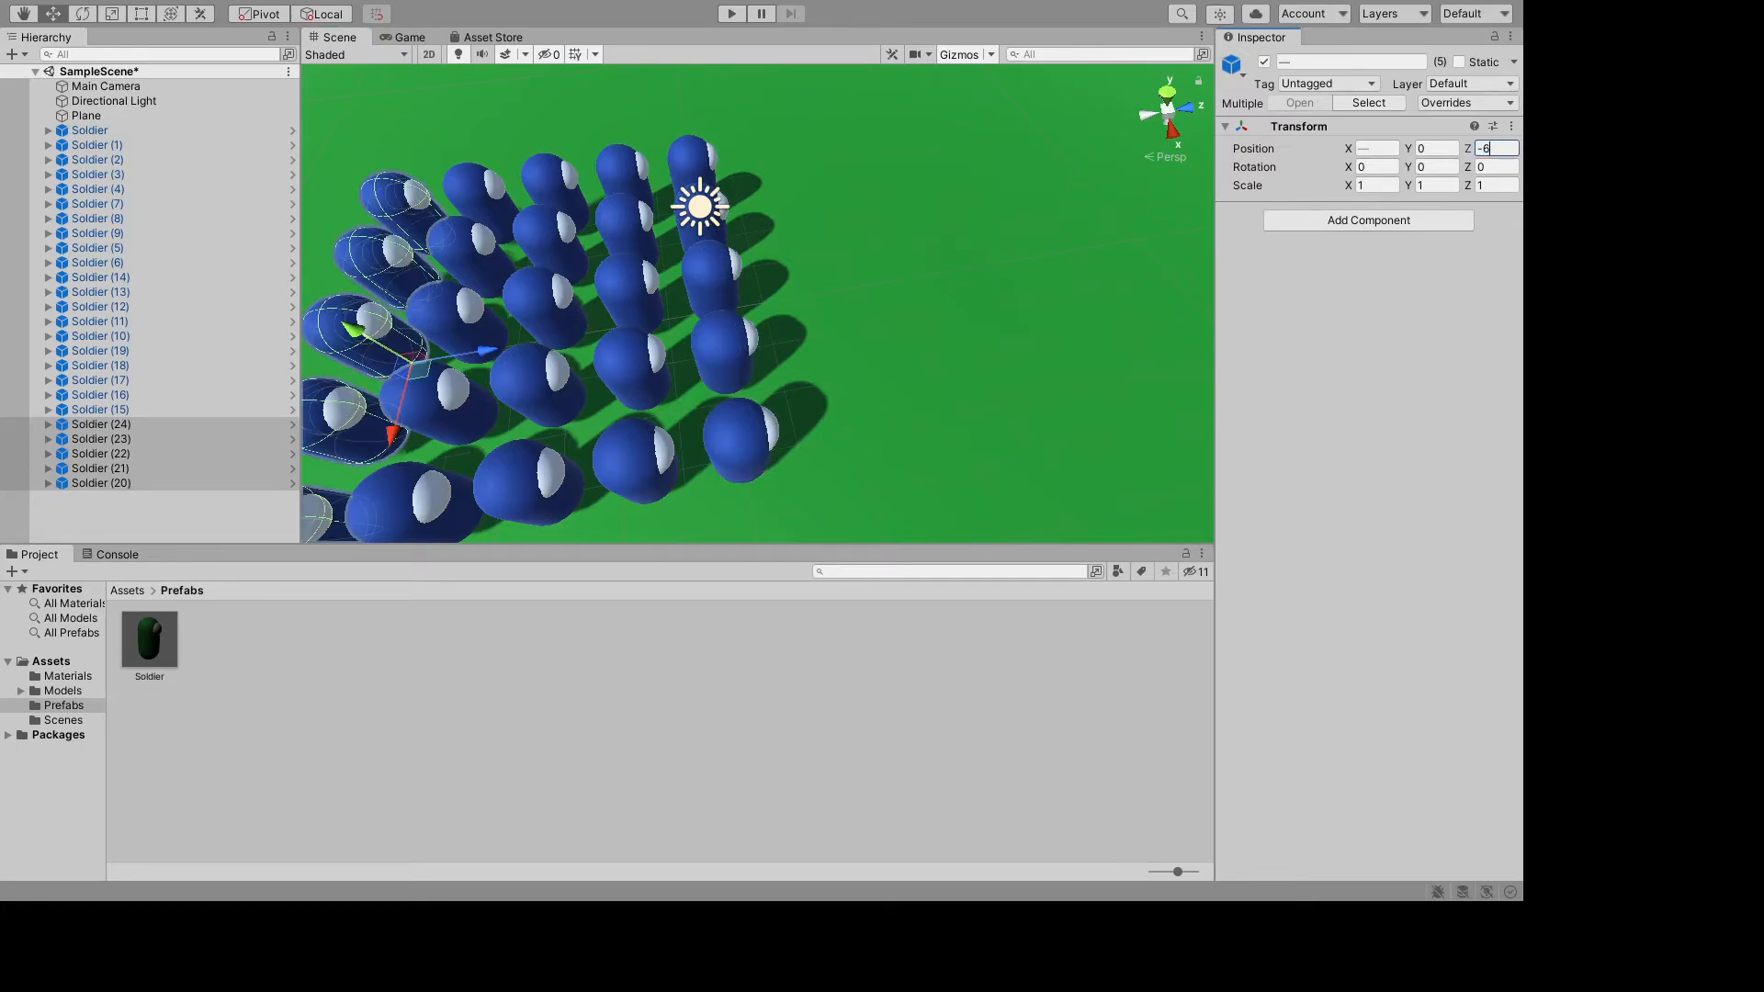
{"action": "left_click", "coordinate": [924, 228]}
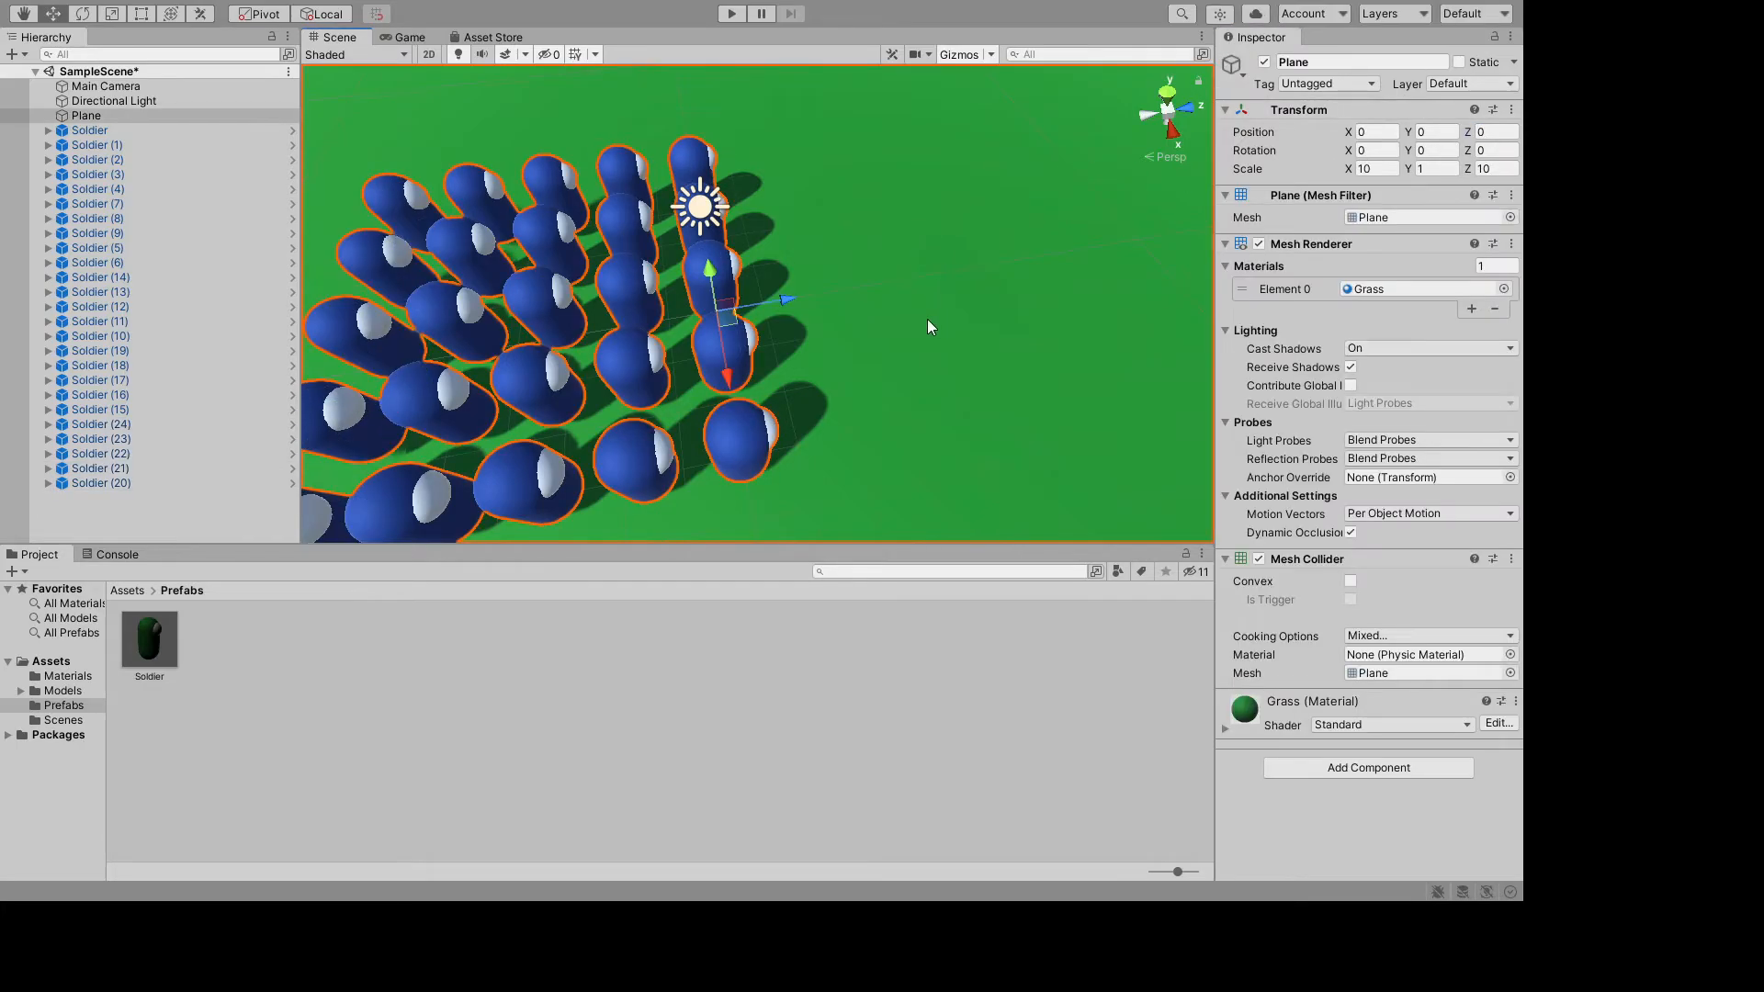
{"action": "left_click_drag", "start_coordinate": [928, 318], "coordinate": [1170, 198], "text": "alt"}
{"action": "scroll", "coordinate": [993, 342], "scroll_direction": "down", "scroll_amount": 10, "text": "alt"}
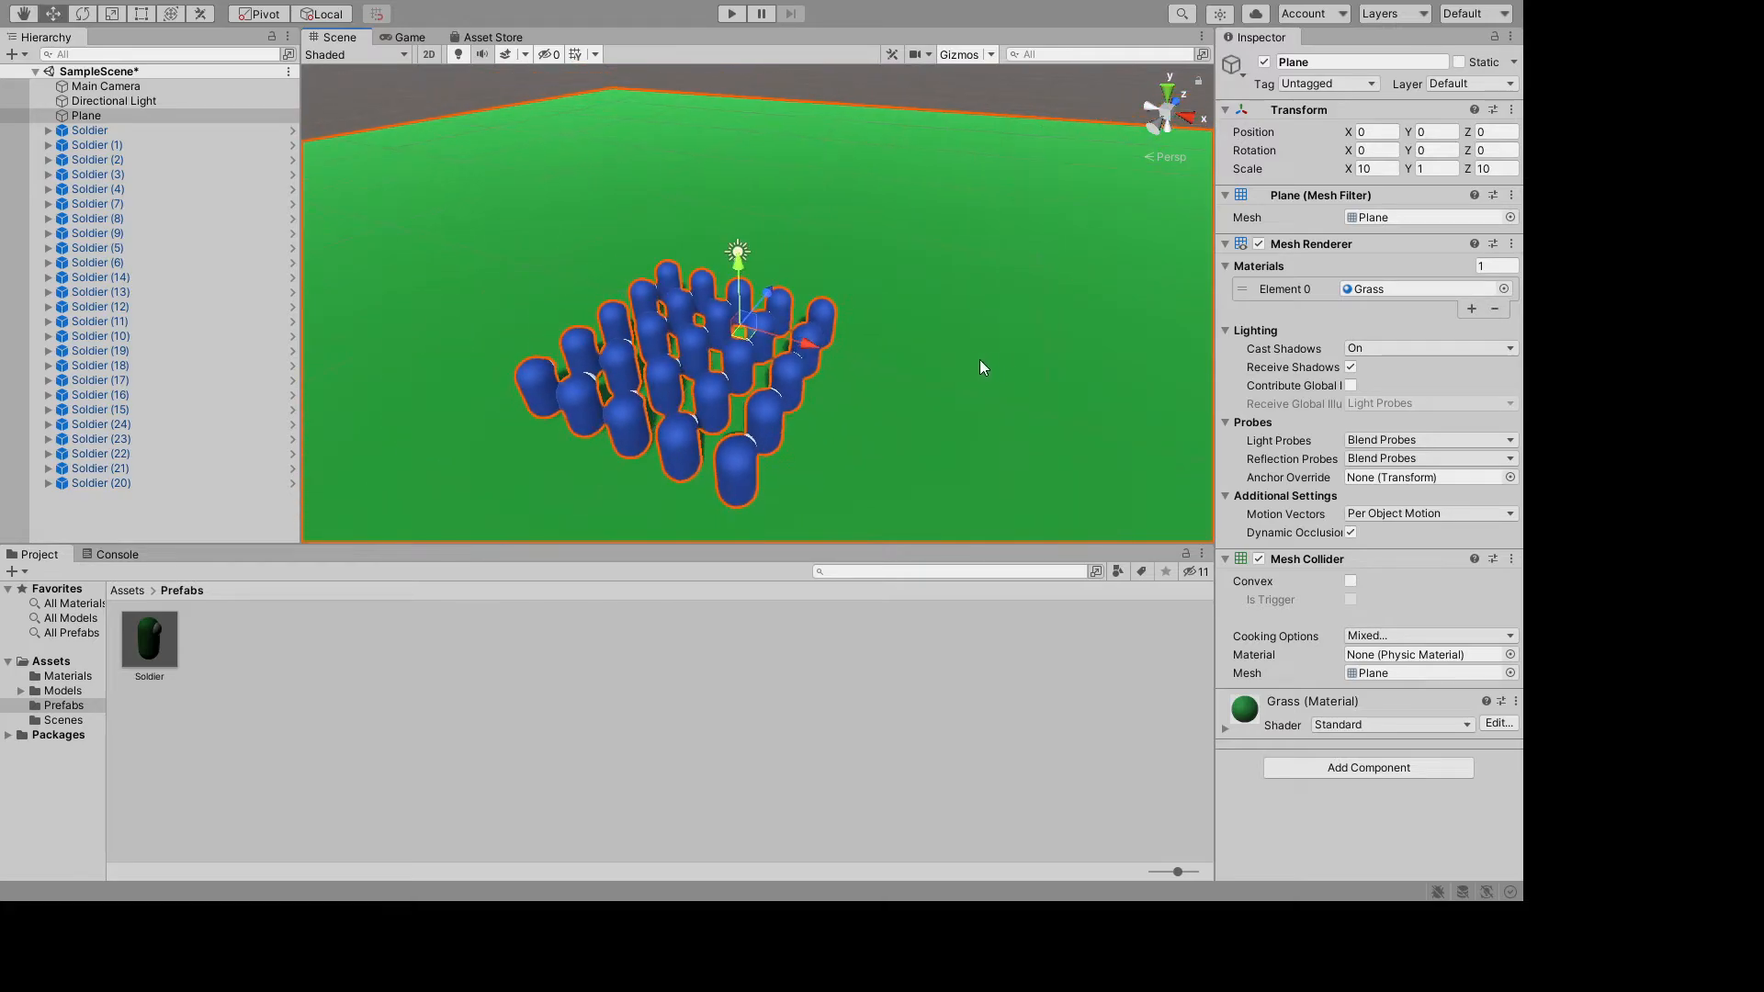
{"action": "left_click_drag", "start_coordinate": [1003, 349], "coordinate": [1043, 481], "text": "alt"}
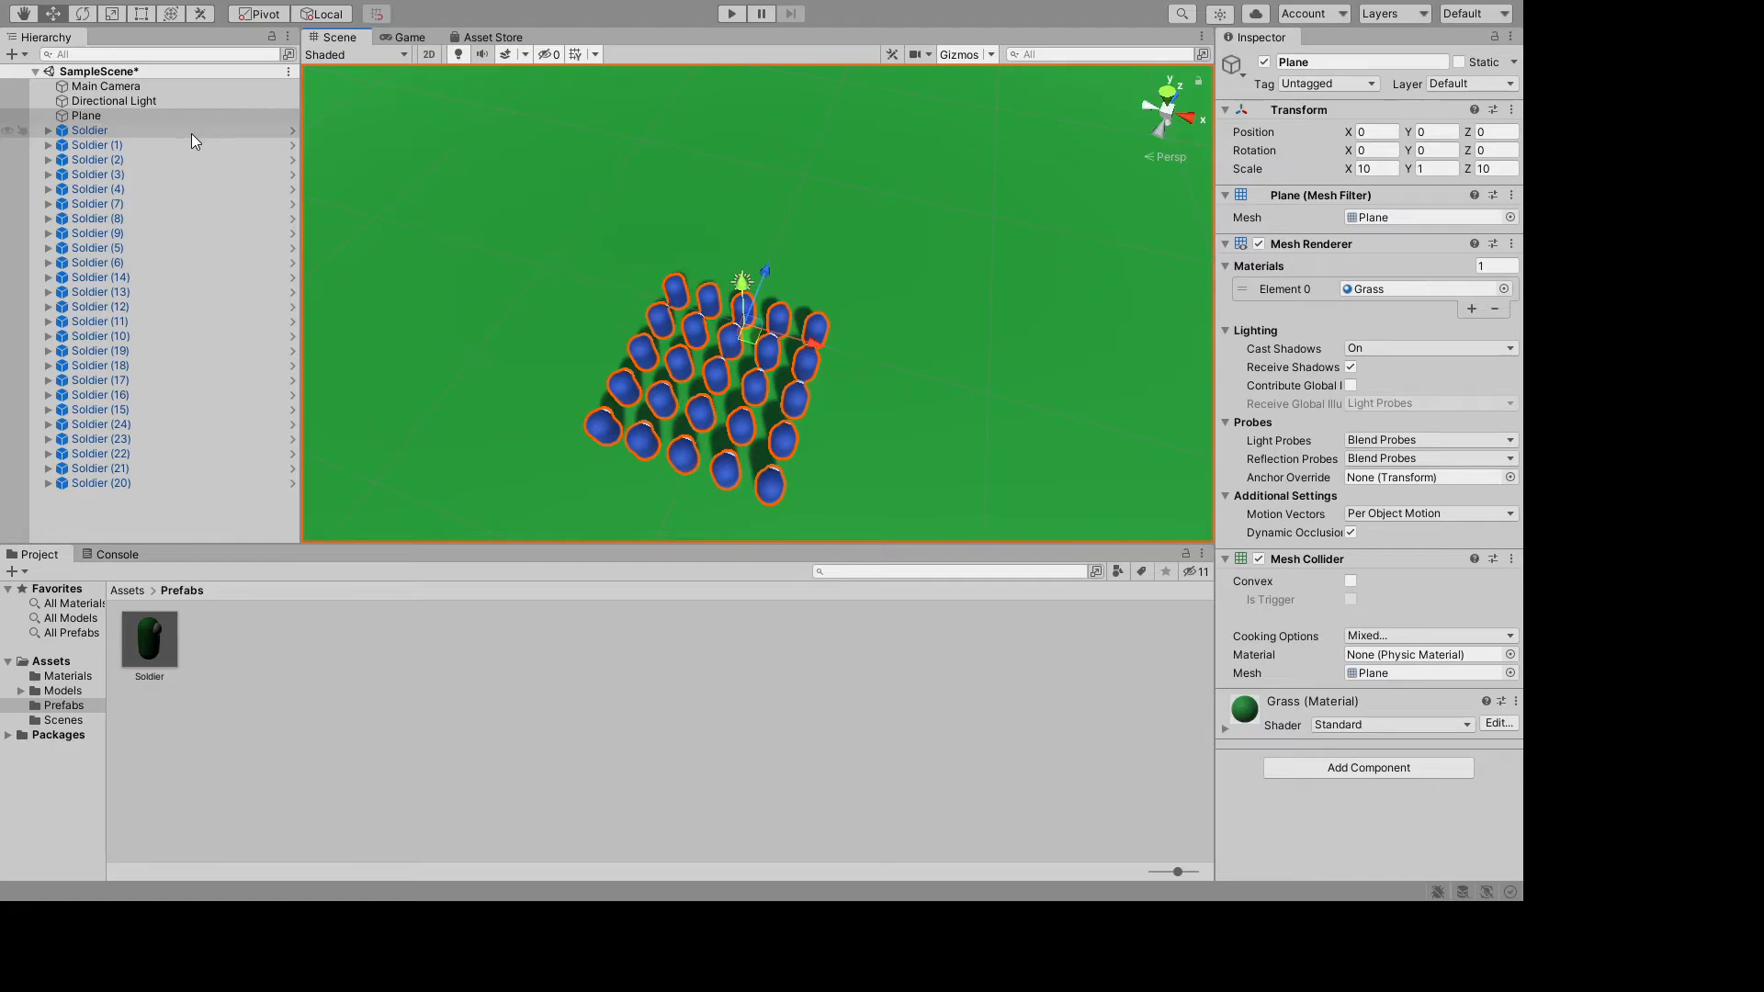
- Create an empty game object at the scene root and set its position to 0, 0, 0
{"action": "left_click", "coordinate": [81, 521]}
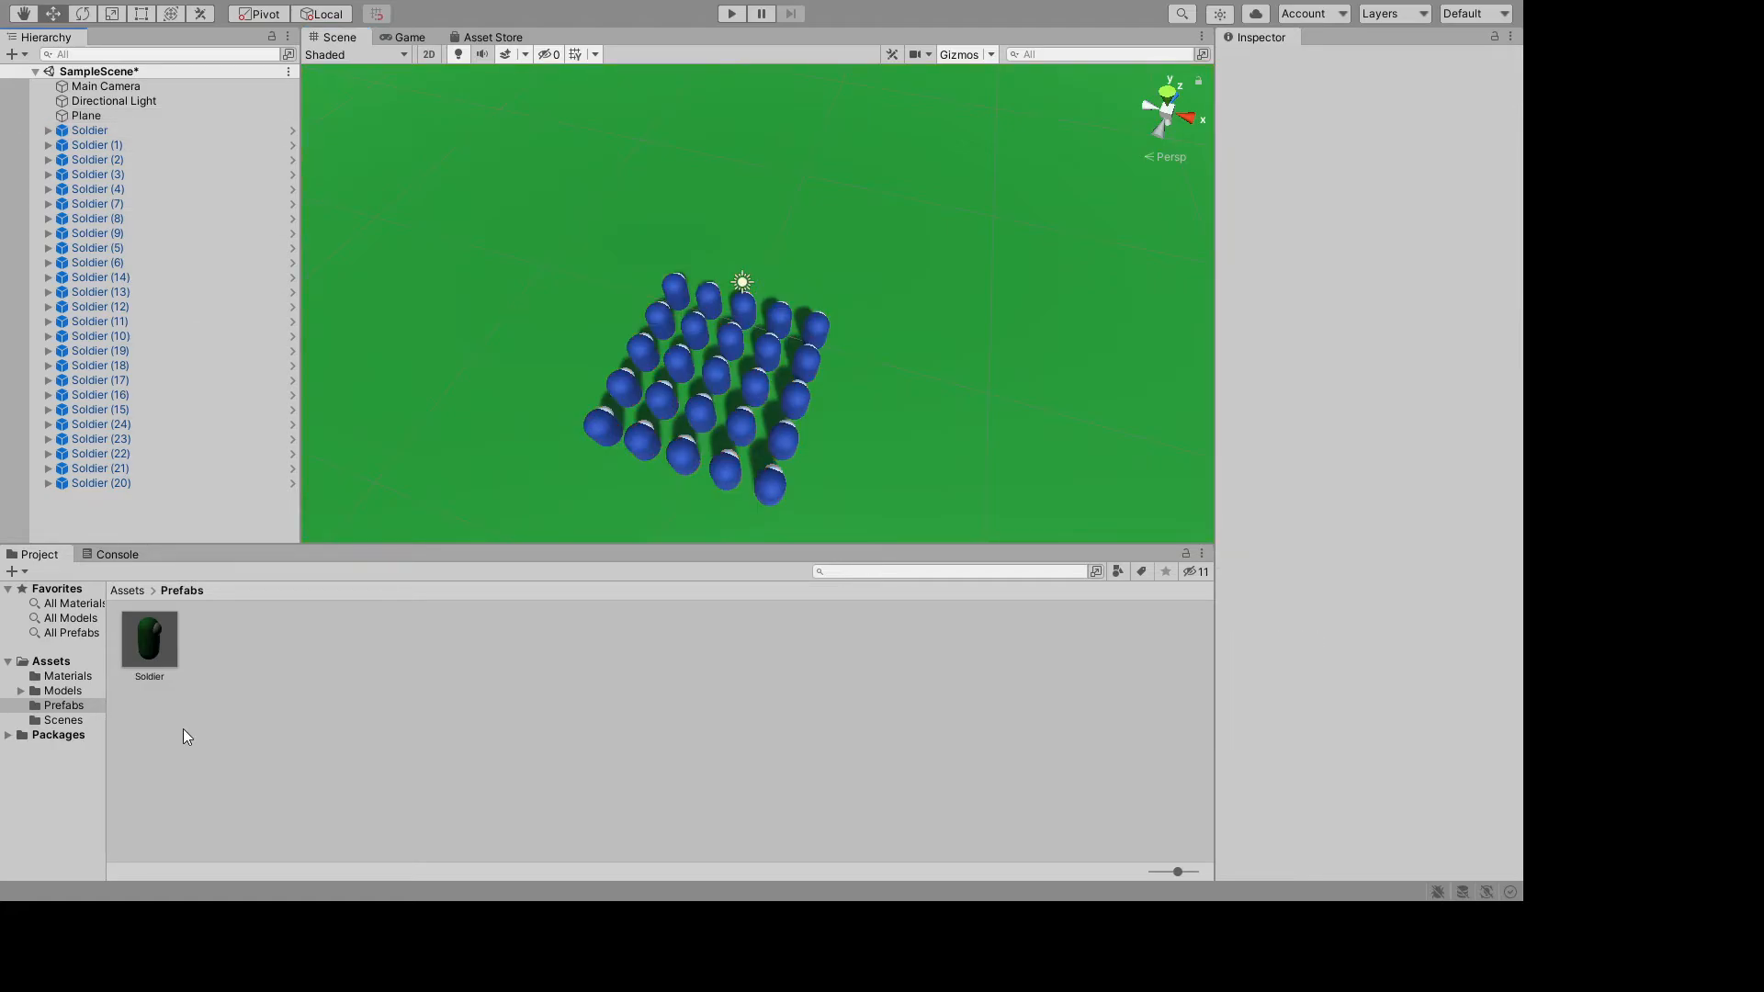
{"action": "key", "text": "ctrl+shift+n"}
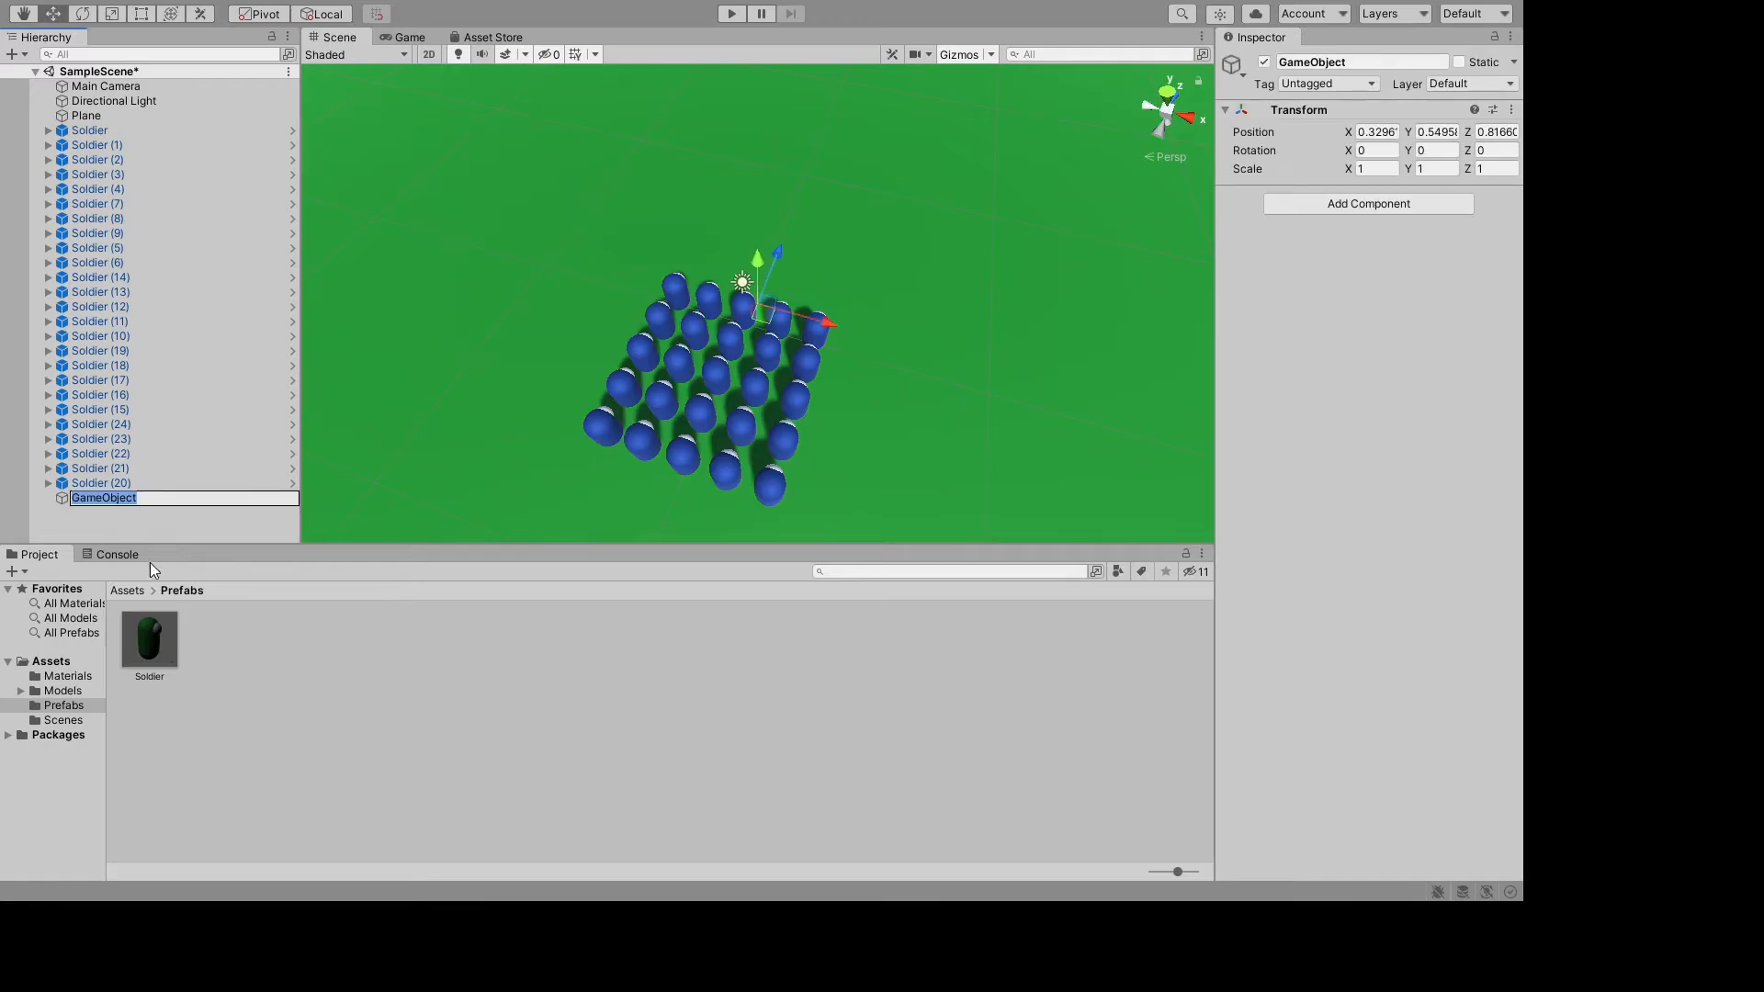
{"action": "left_click", "coordinate": [1385, 130]}
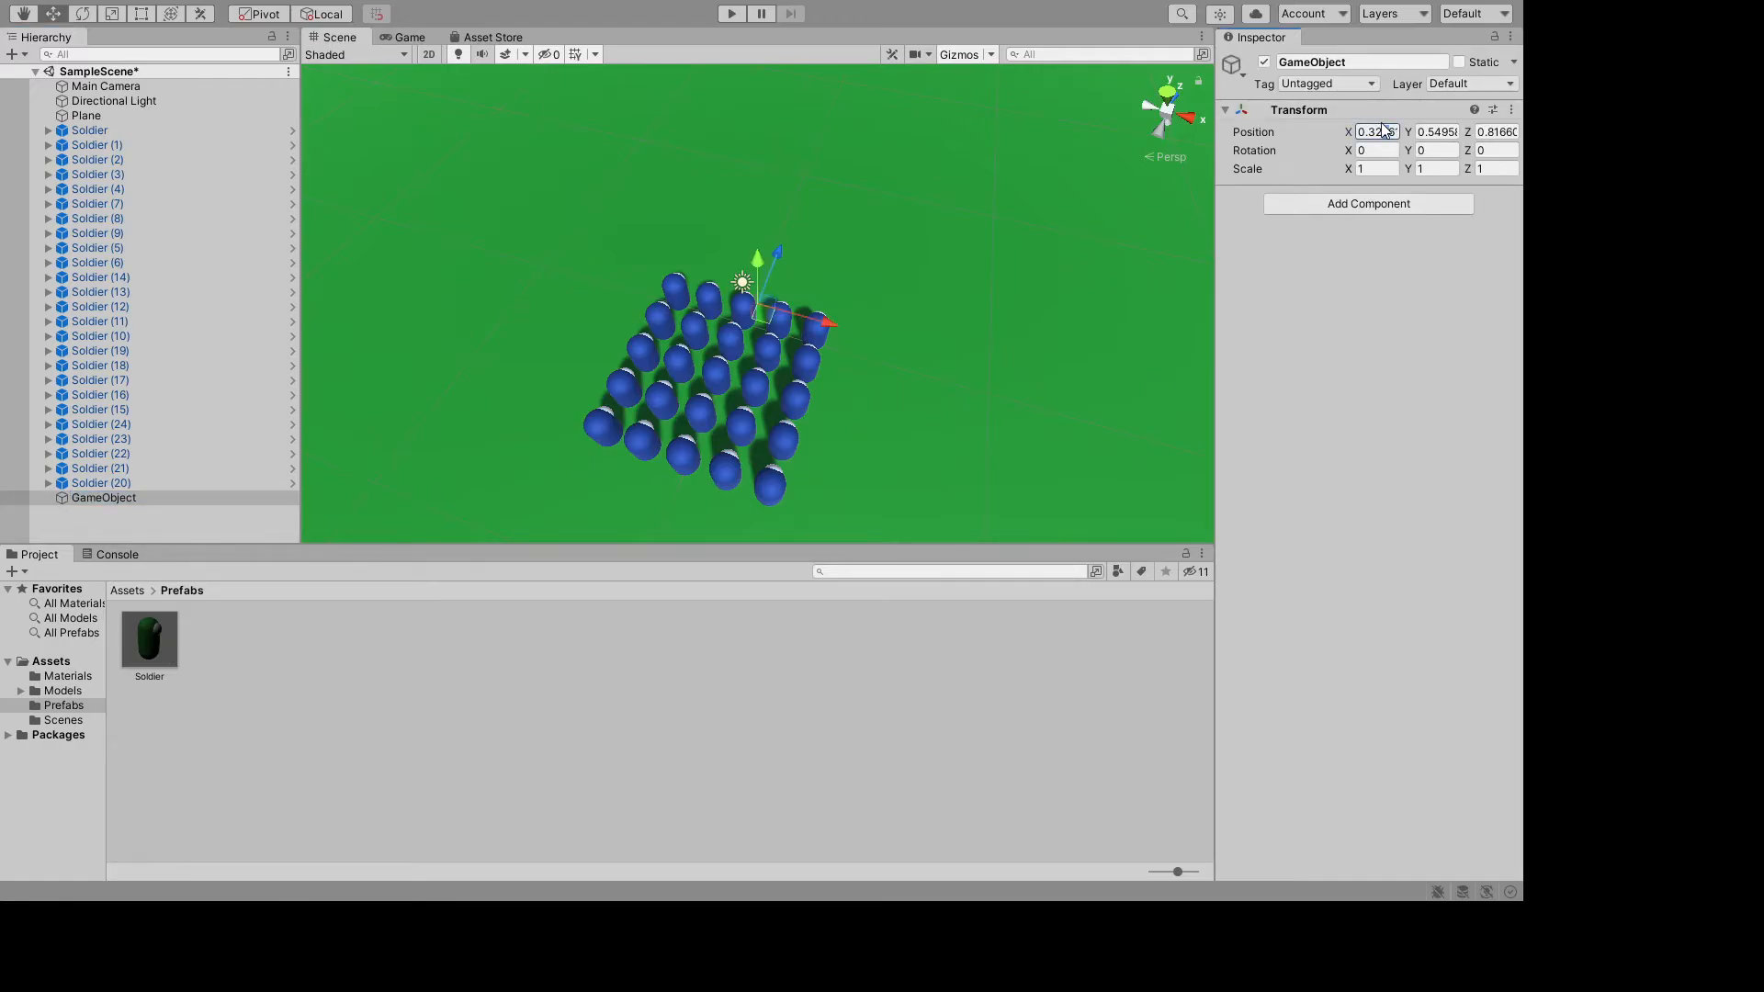
{"action": "double_click", "coordinate": [1381, 130]}
{"action": "type", "text": "0"}
{"action": "key", "text": "Tab"}
{"action": "type", "text": "0"}
{"action": "key", "text": "Tab"}
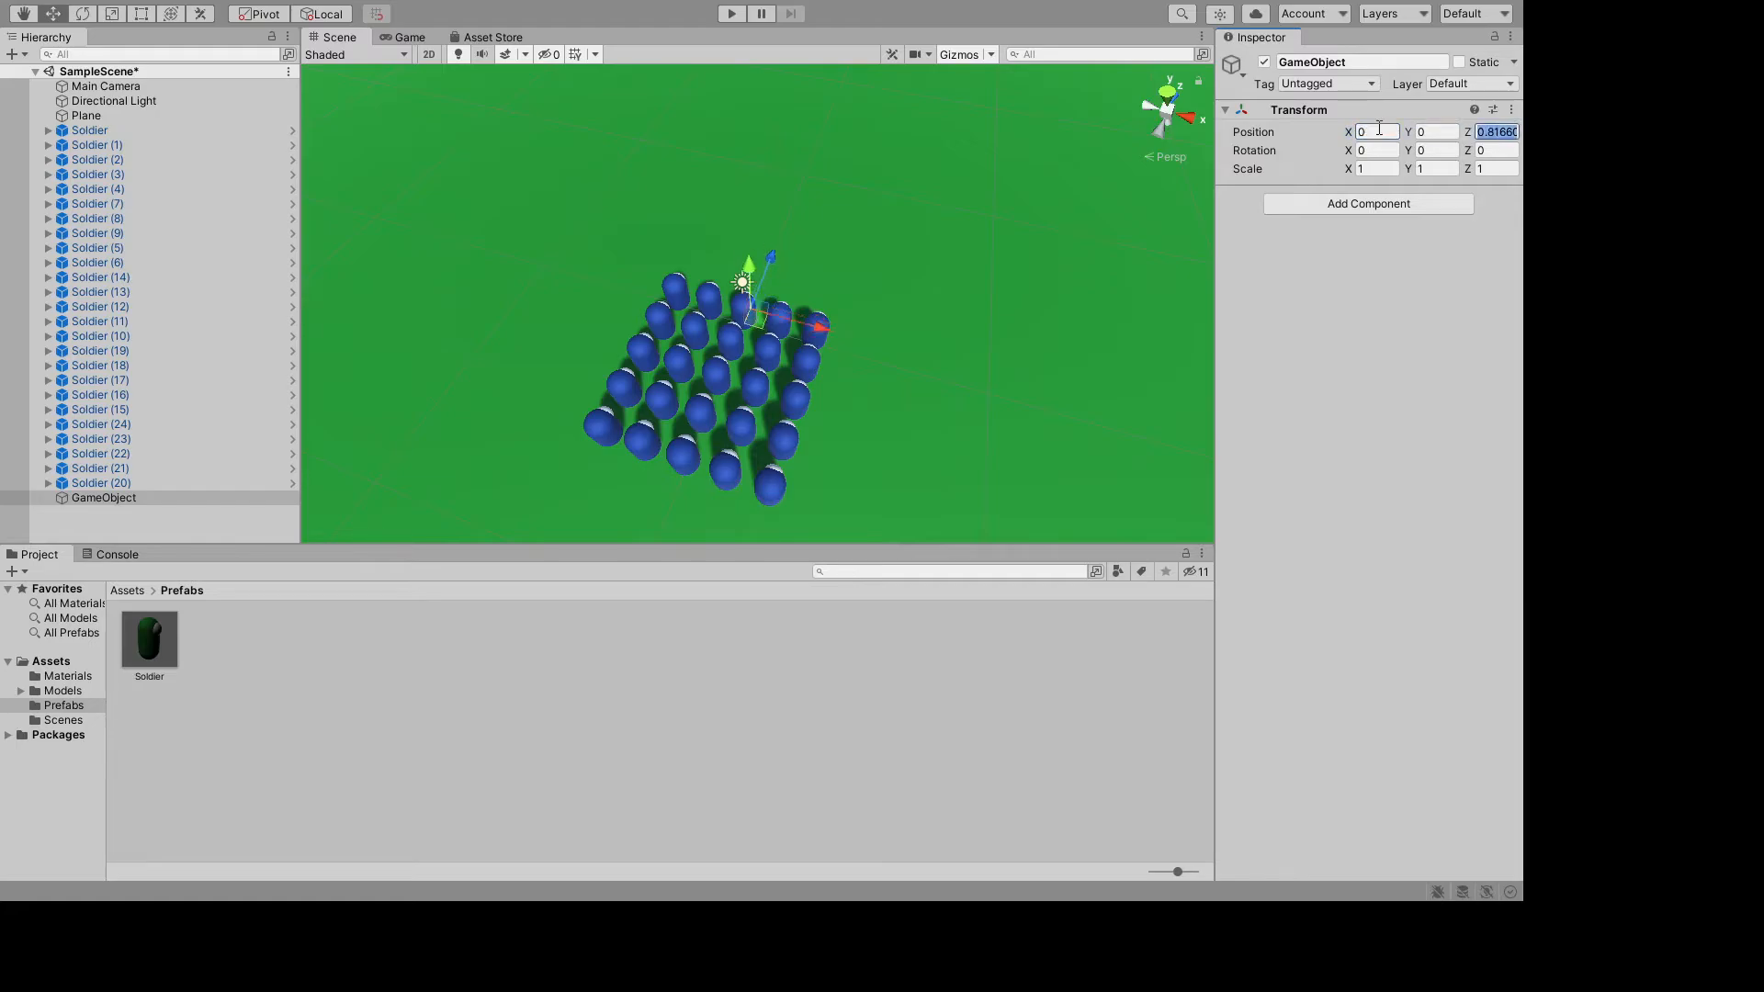
{"action": "type", "text": "0"}
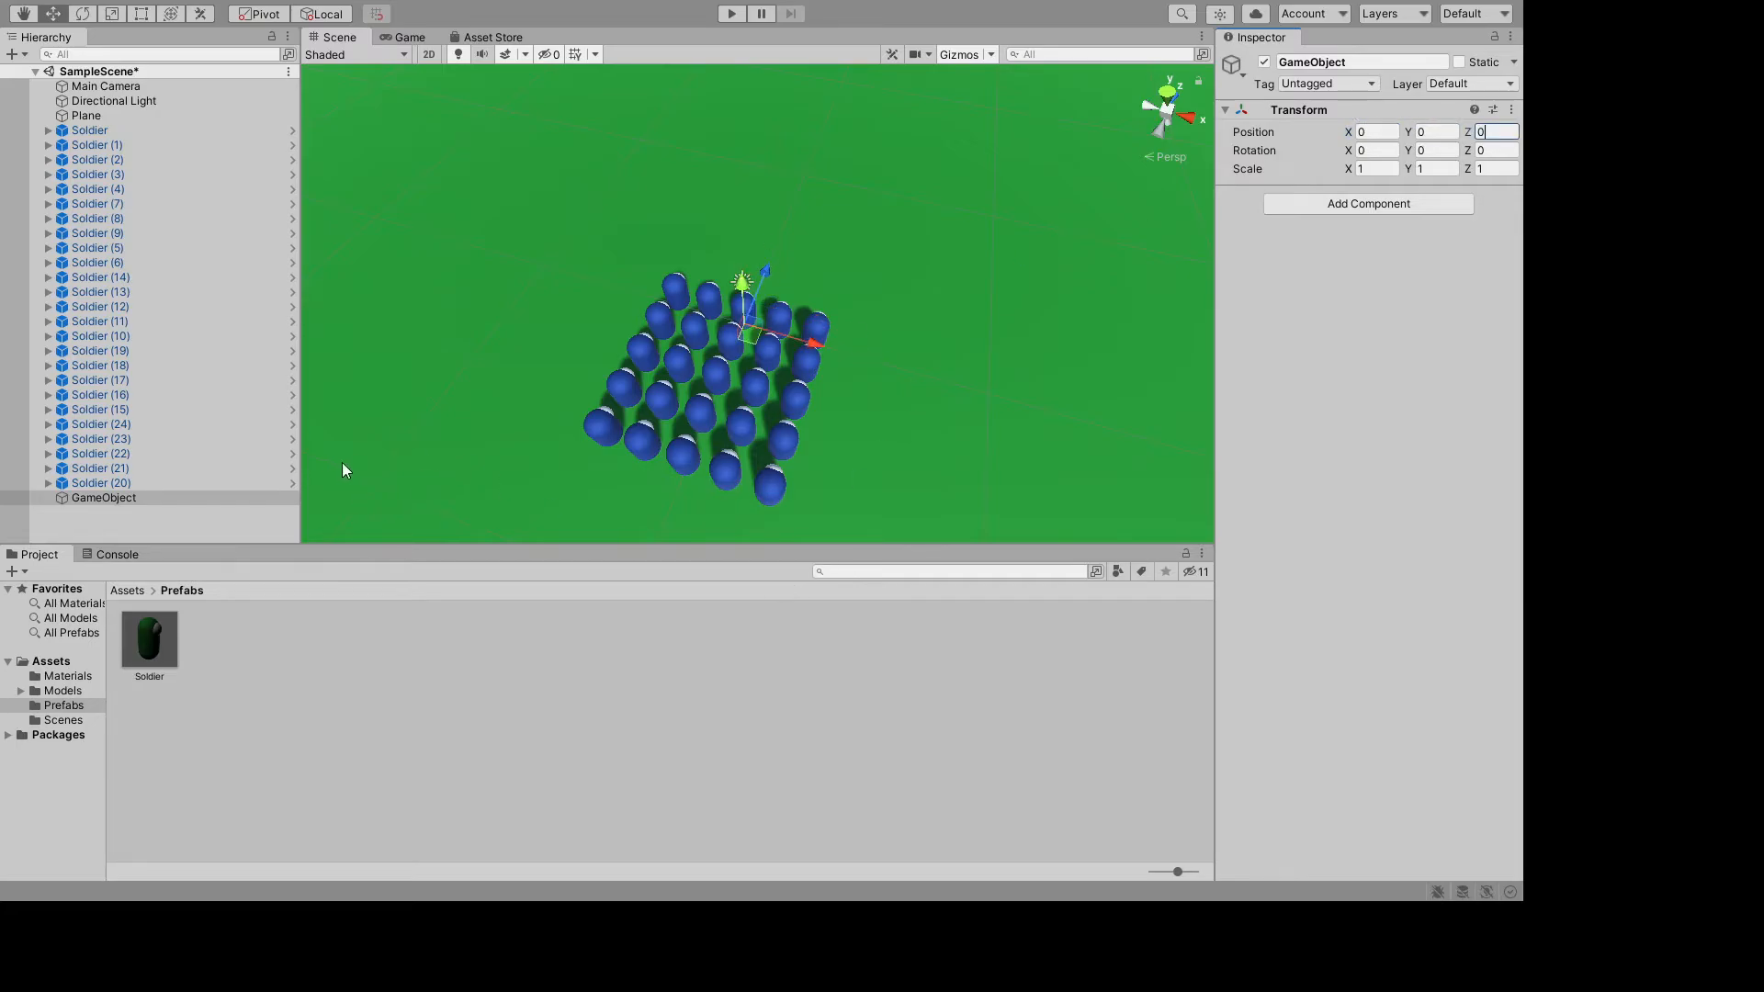
- Rename the new empty object as Squad and save it as a prefab in the Prefabs folder
{"action": "left_click", "coordinate": [121, 504]}
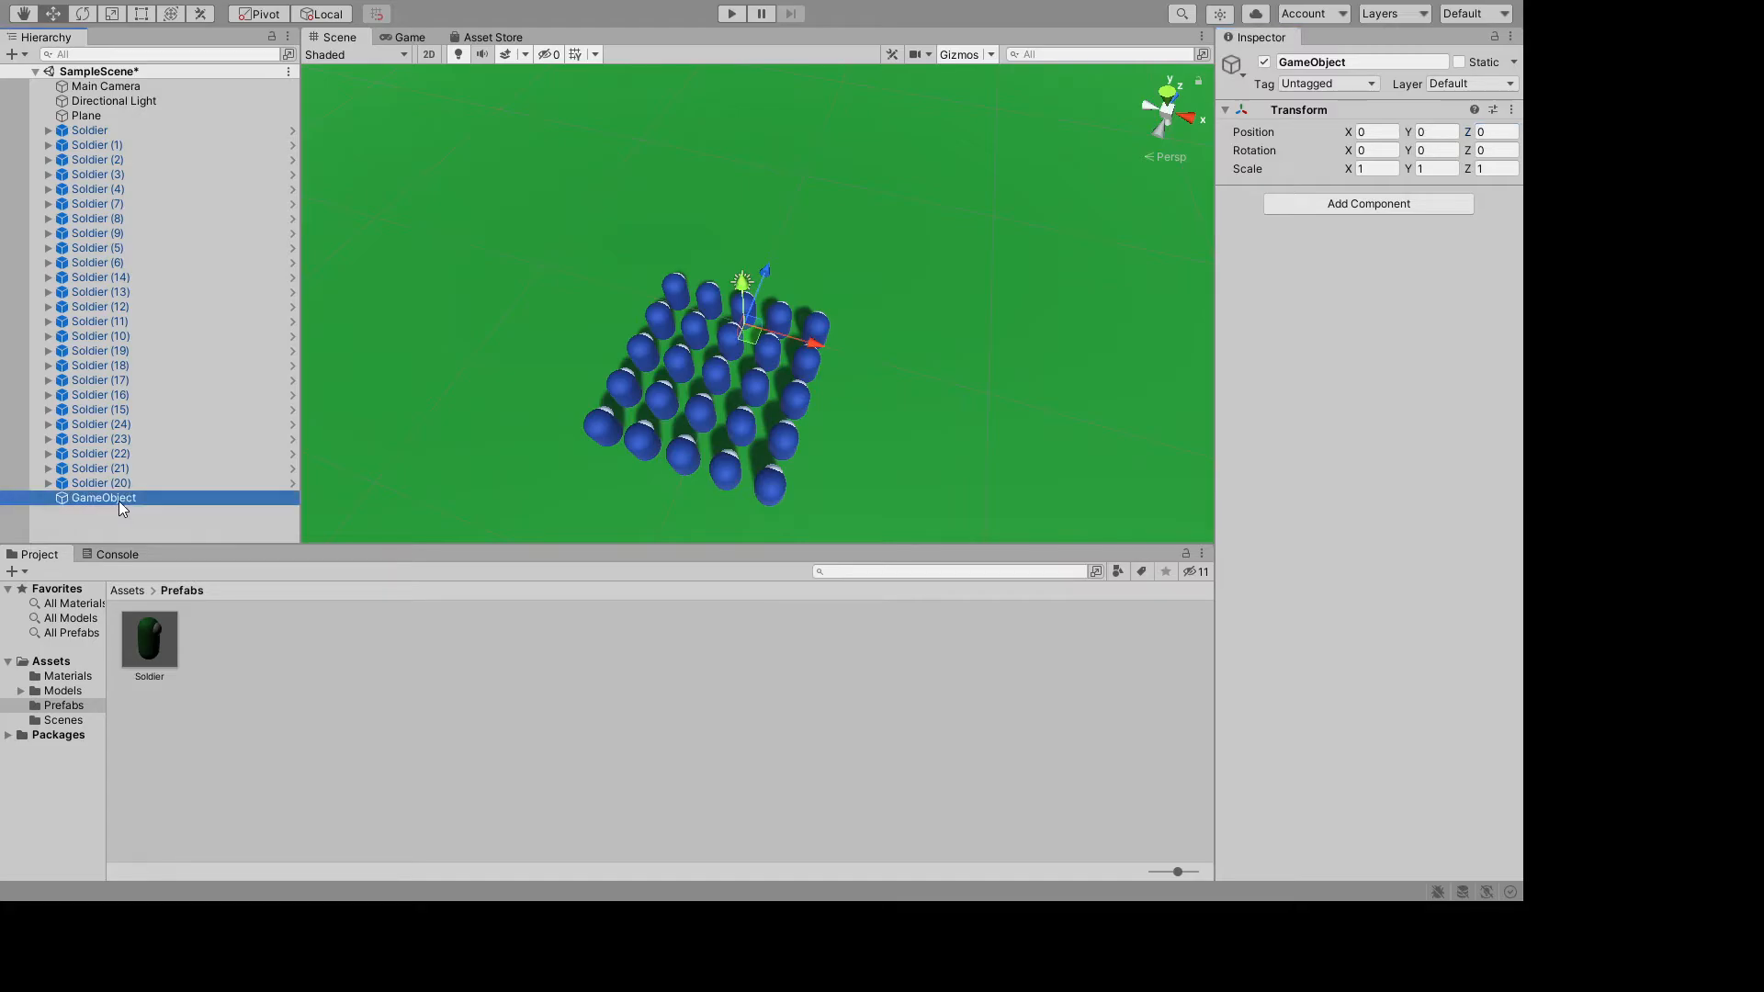
{"action": "key", "text": "Return"}
{"action": "type", "text": "Sq"}
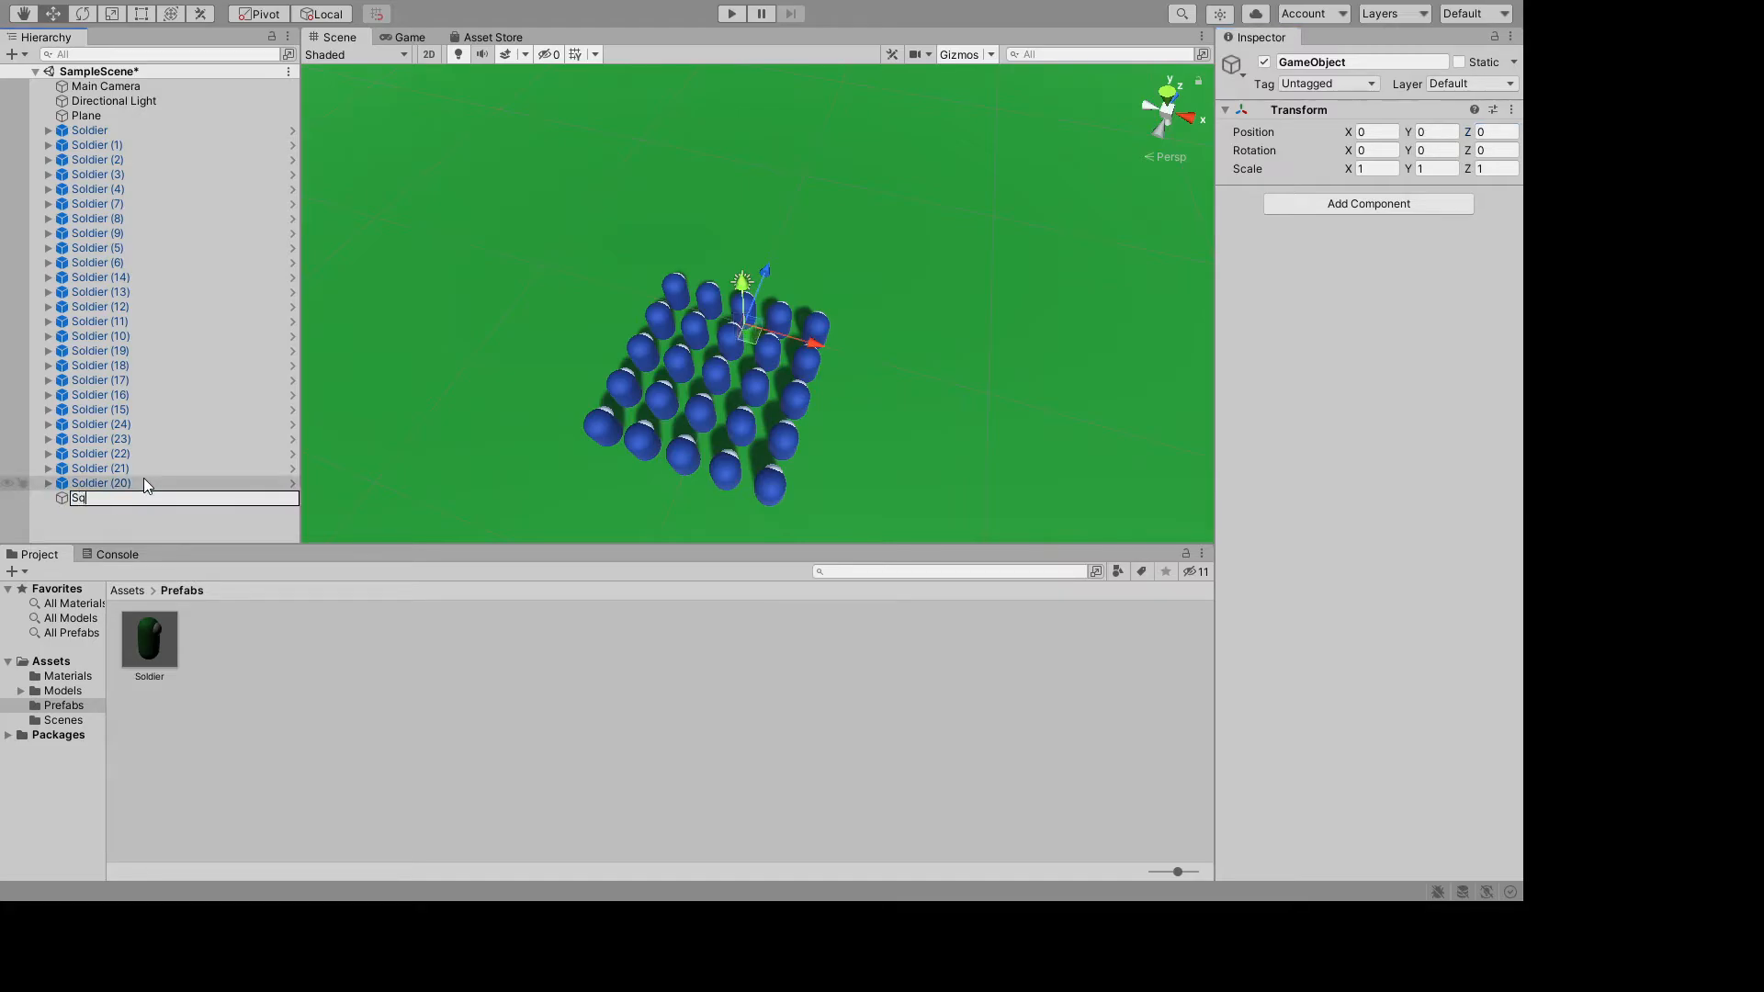
{"action": "type", "text": "uad"}
{"action": "key", "text": "Return"}
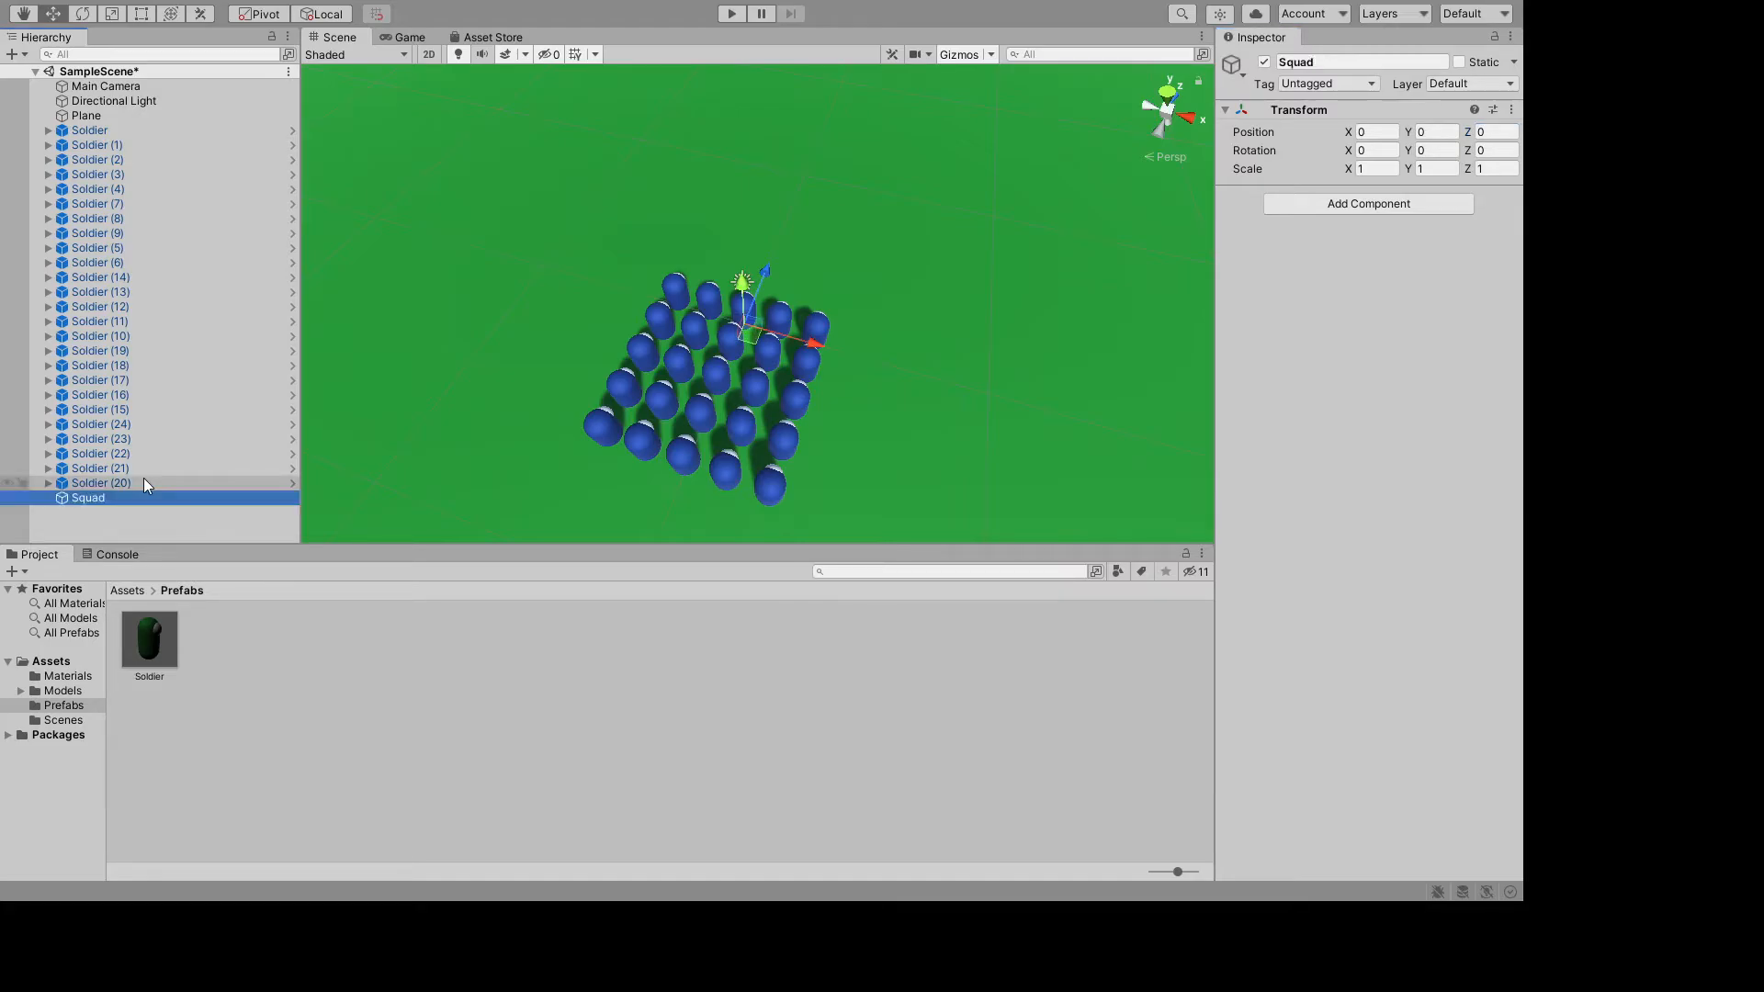
{"action": "left_click_drag", "start_coordinate": [107, 496], "coordinate": [284, 667]}
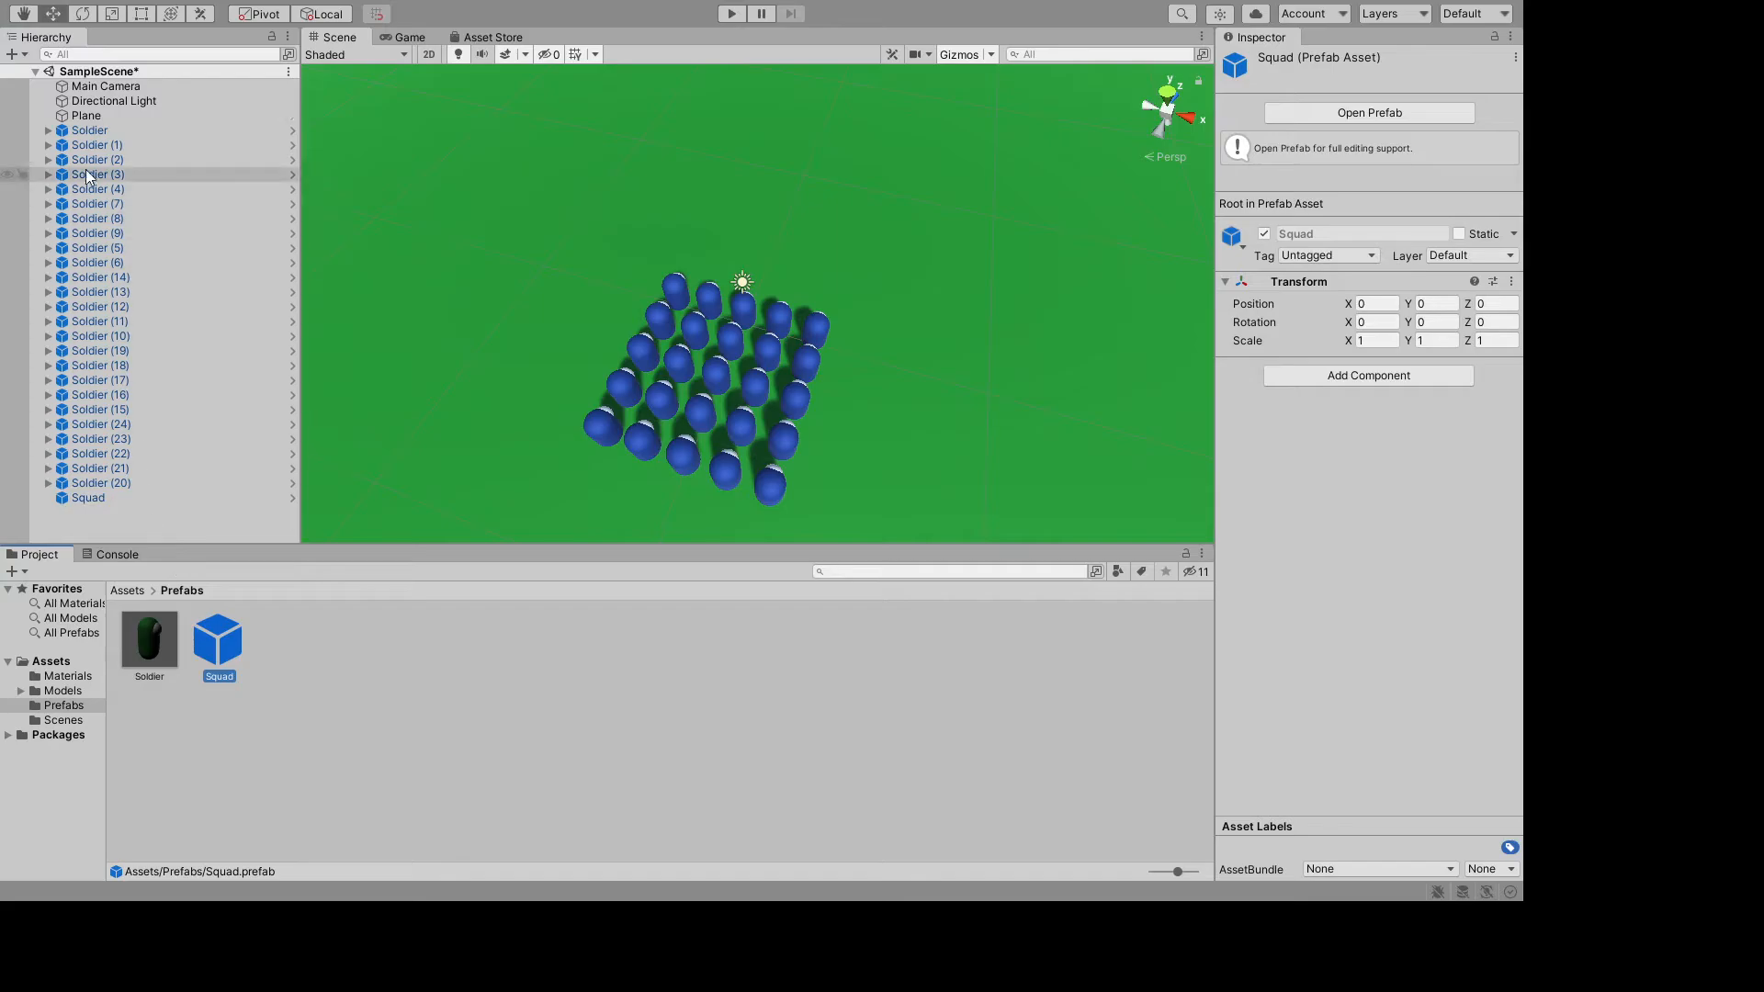
- Make all soldiers, Soldier through Soldier (20), children of the Squad object, and collapse its hierarchy
{"action": "left_click", "coordinate": [90, 129]}
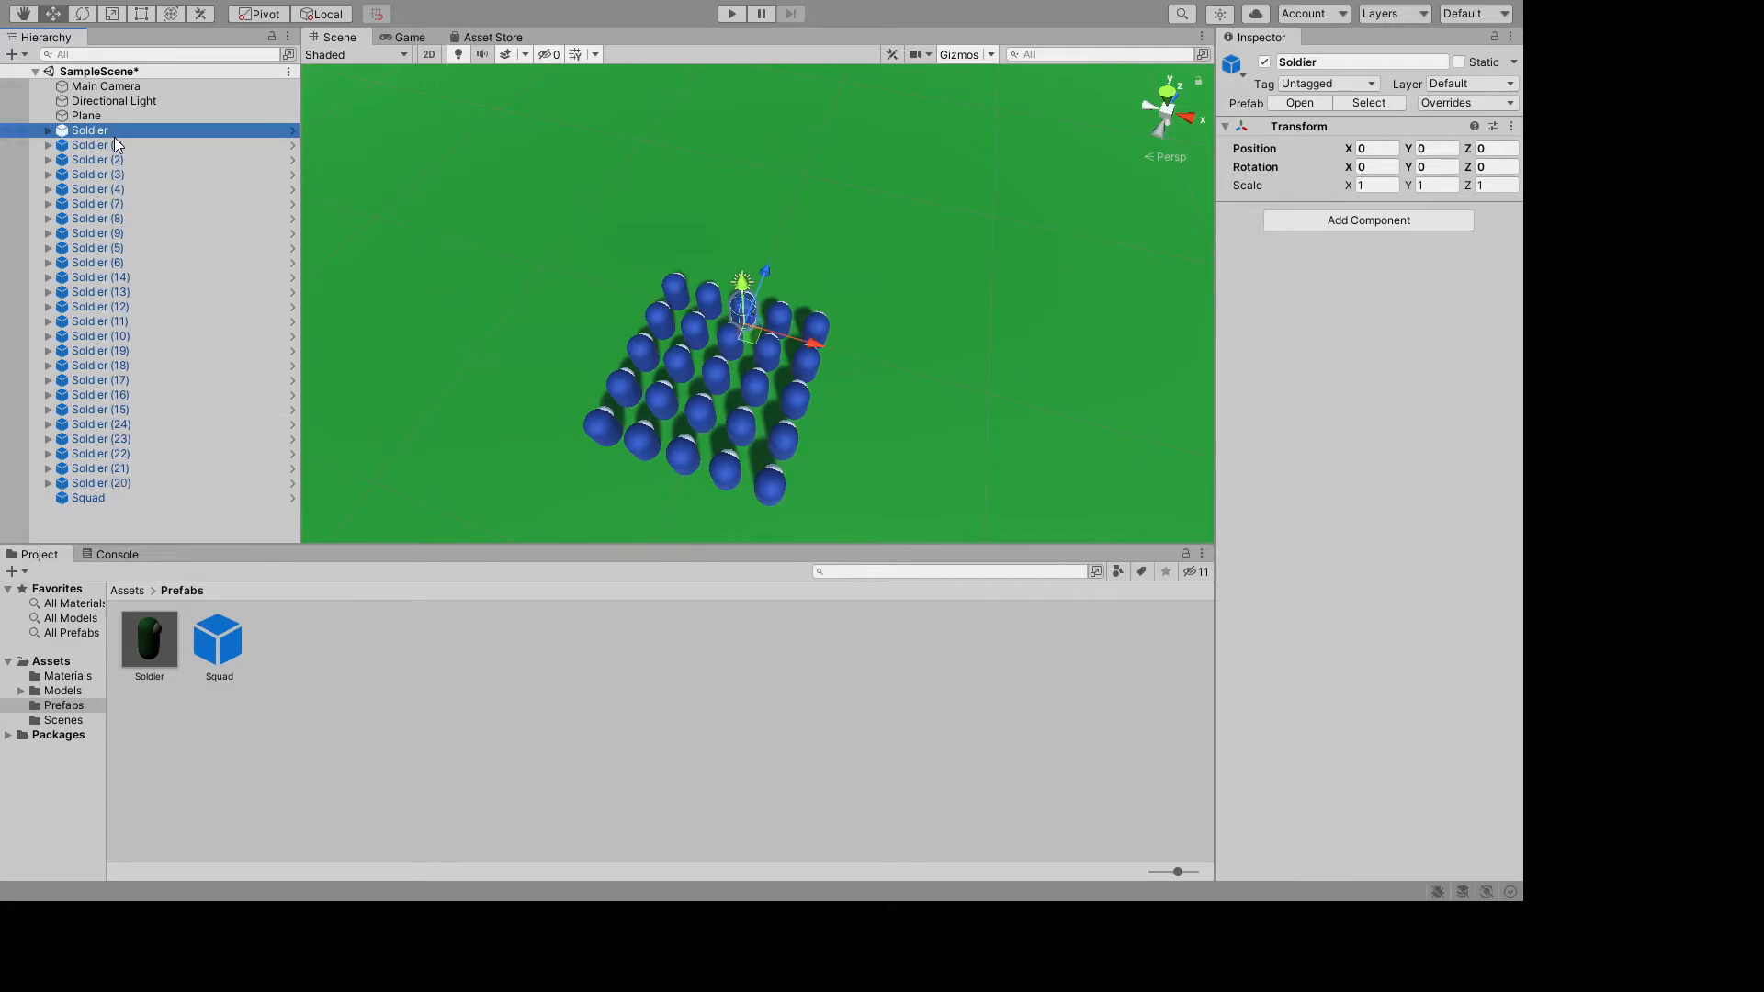
{"action": "left_click", "coordinate": [113, 484], "text": "shift"}
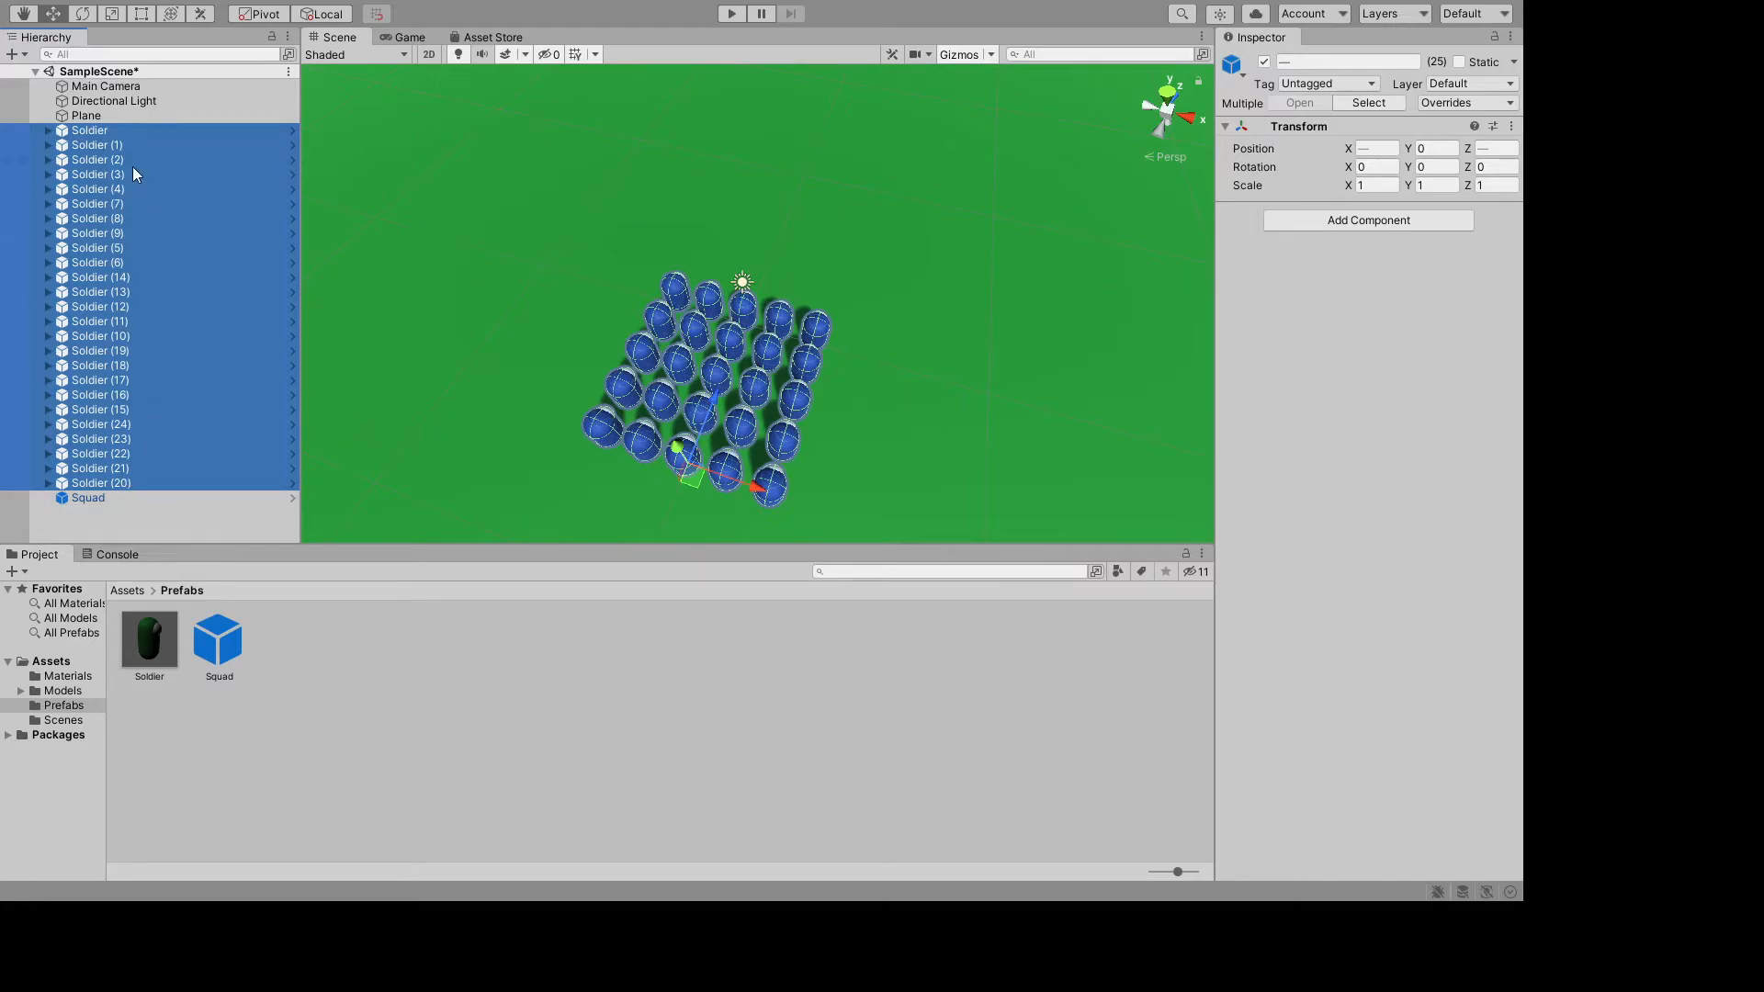
{"action": "left_click_drag", "start_coordinate": [142, 135], "coordinate": [87, 498]}
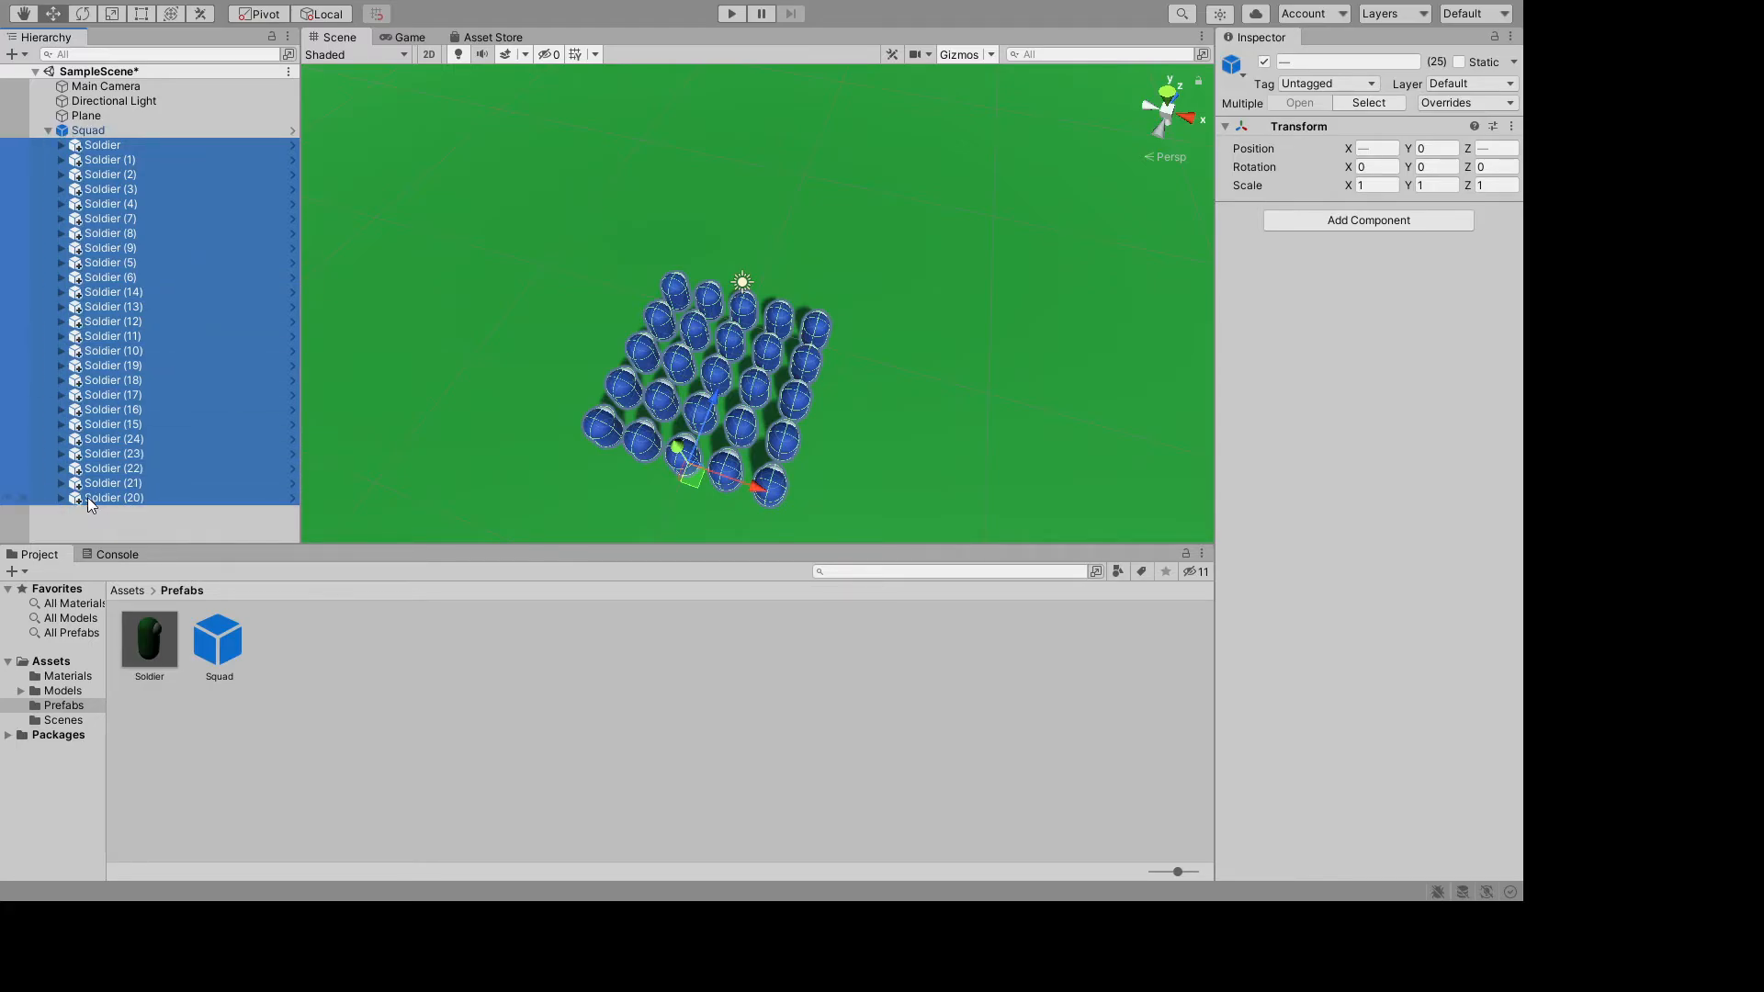
{"action": "left_click", "coordinate": [49, 131]}
{"action": "left_click", "coordinate": [48, 131]}
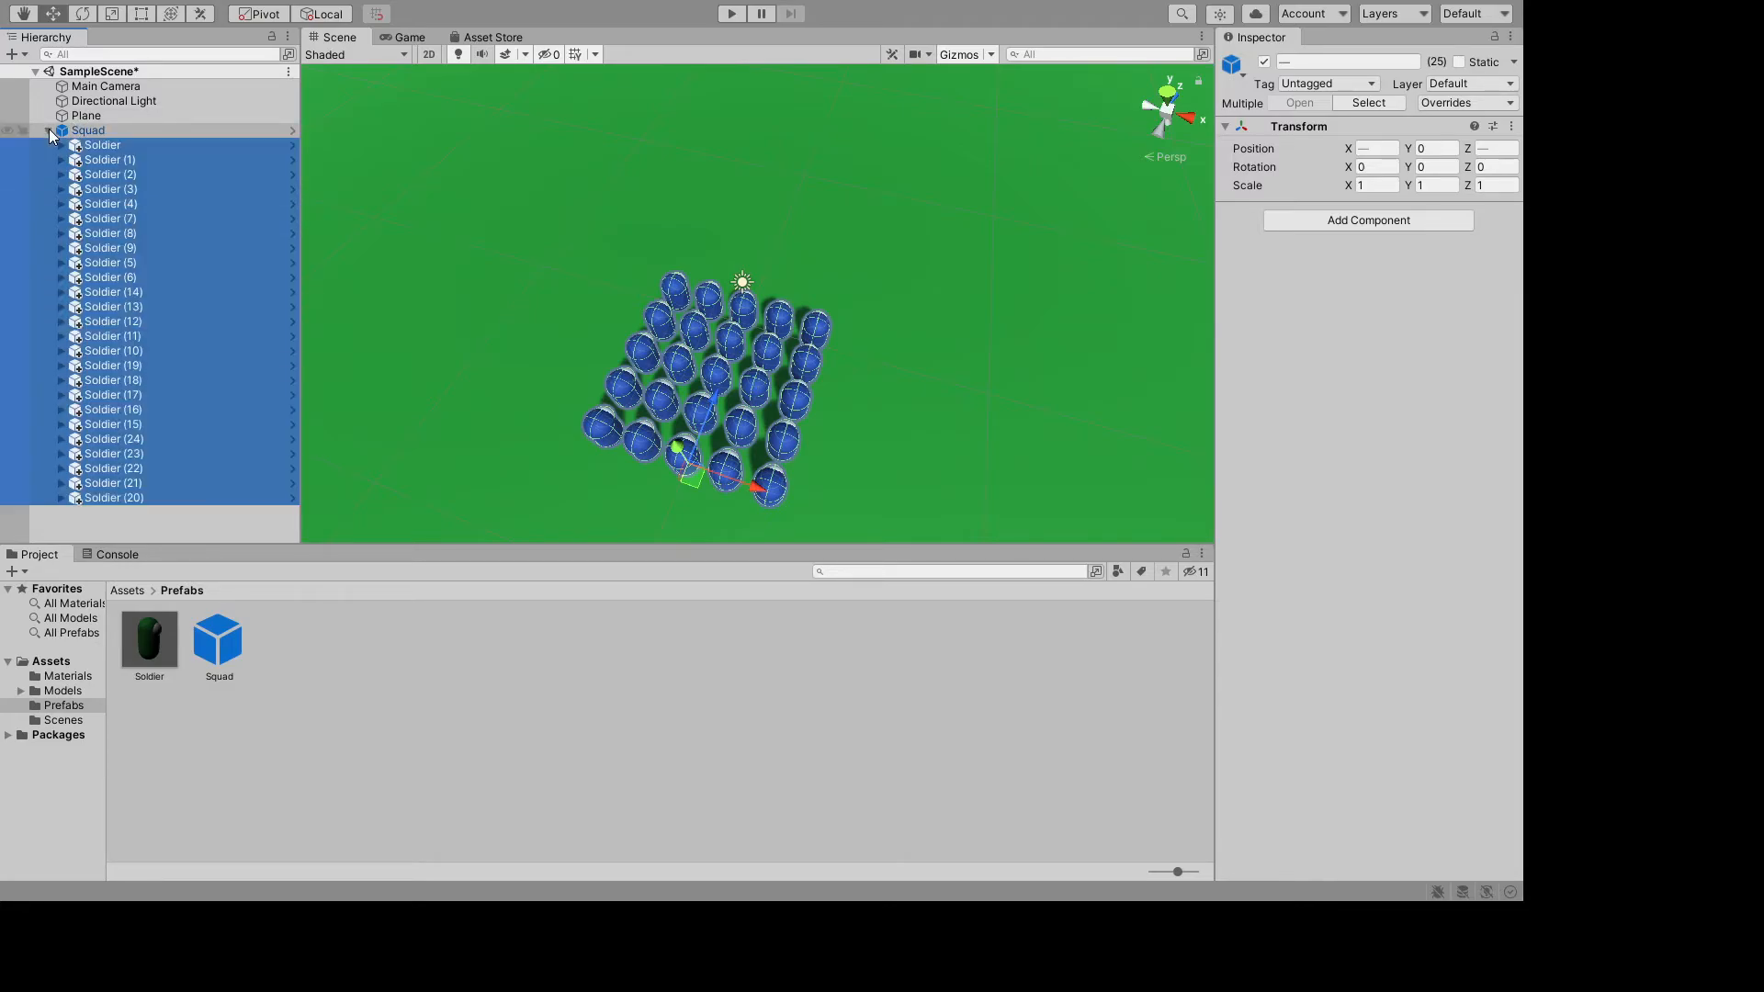
{"action": "left_click", "coordinate": [49, 132]}
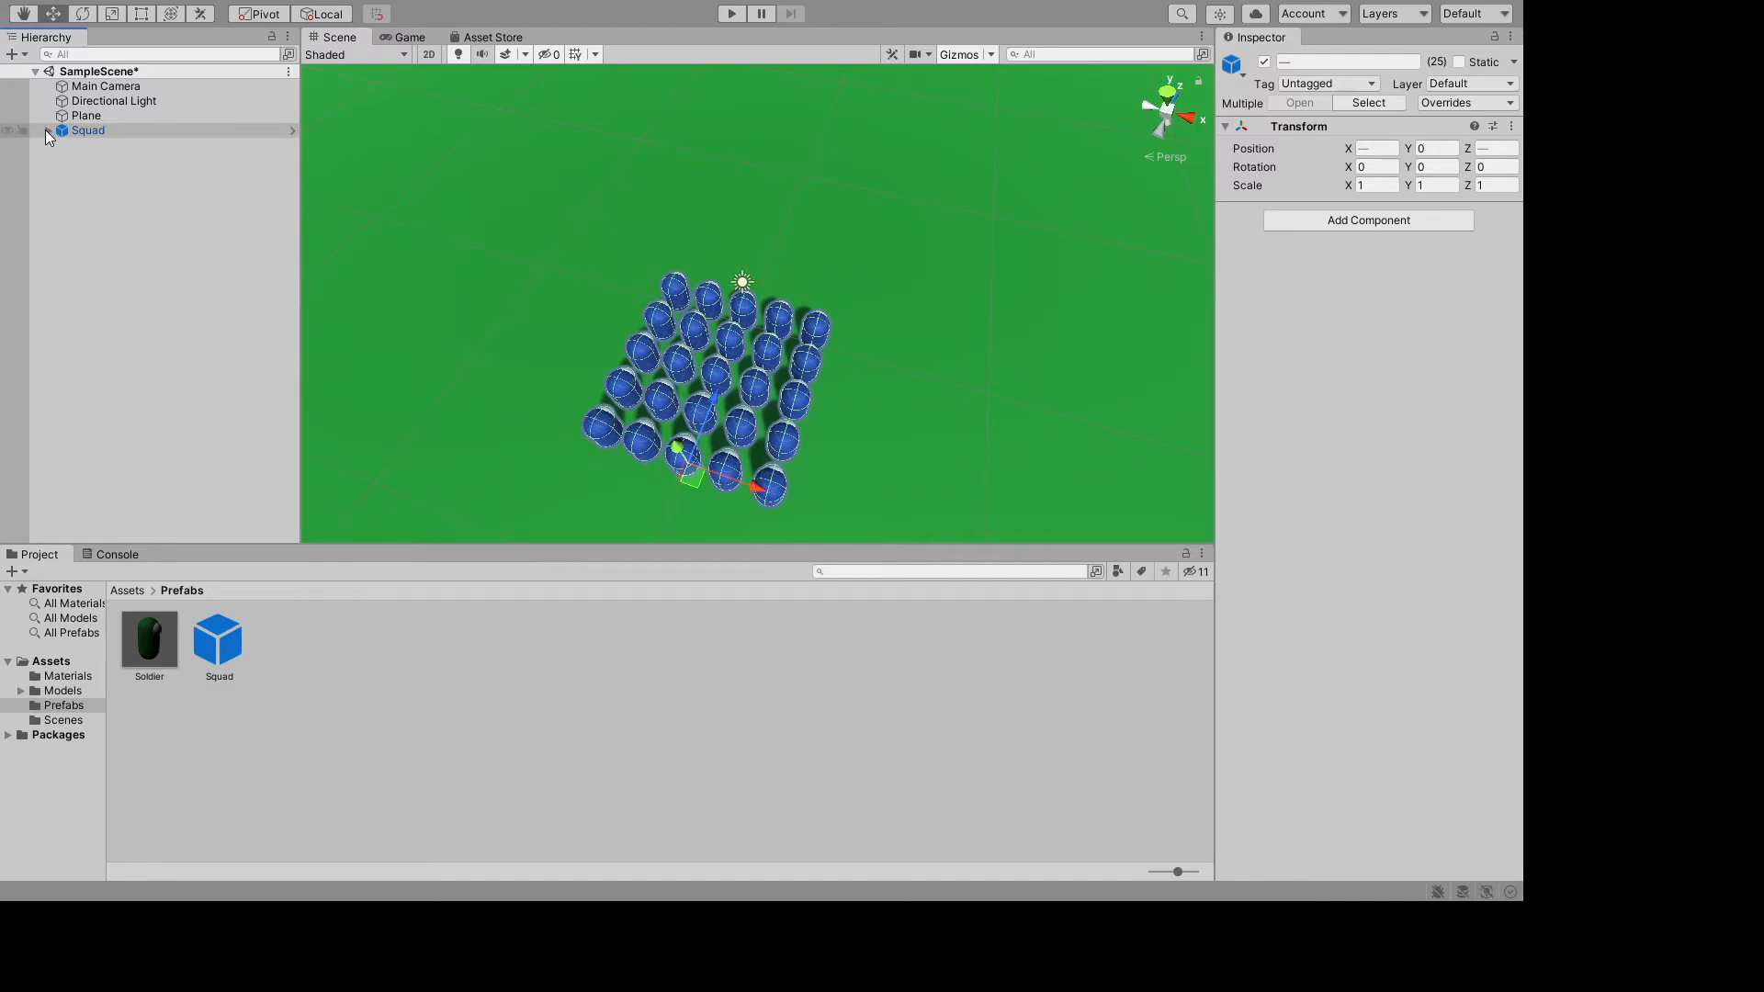
{"action": "left_click", "coordinate": [48, 131]}
{"action": "left_click", "coordinate": [48, 132]}
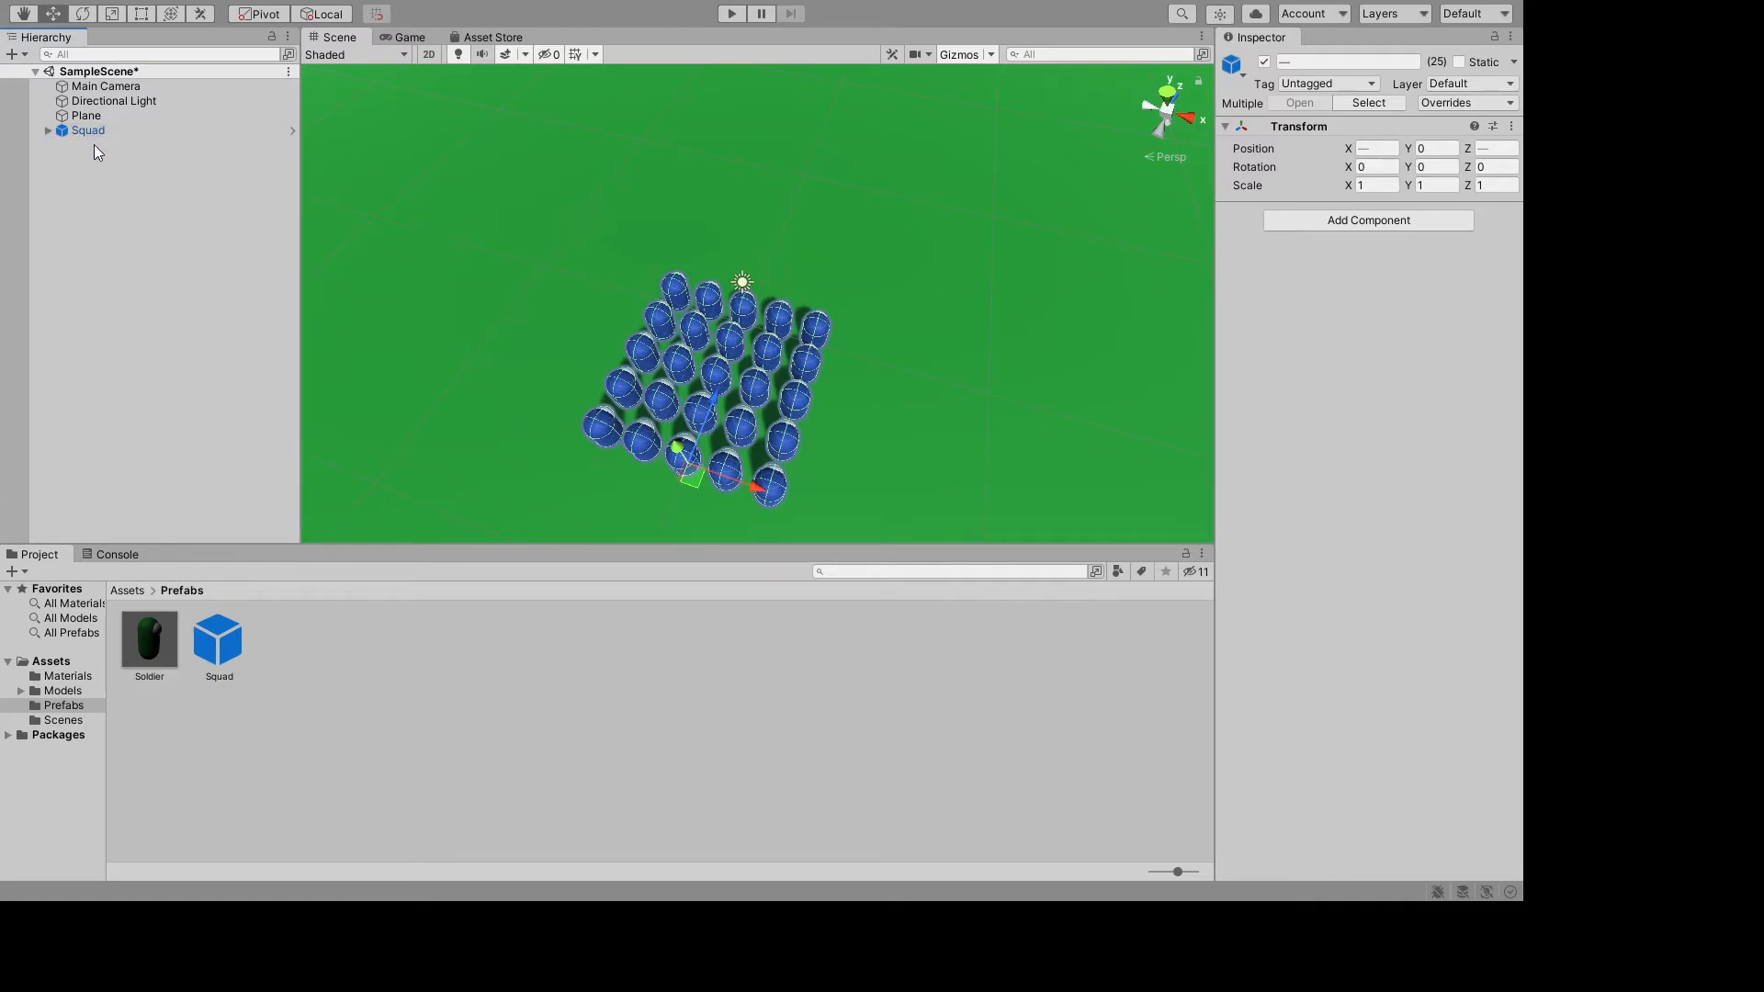
{"action": "left_click", "coordinate": [119, 209]}
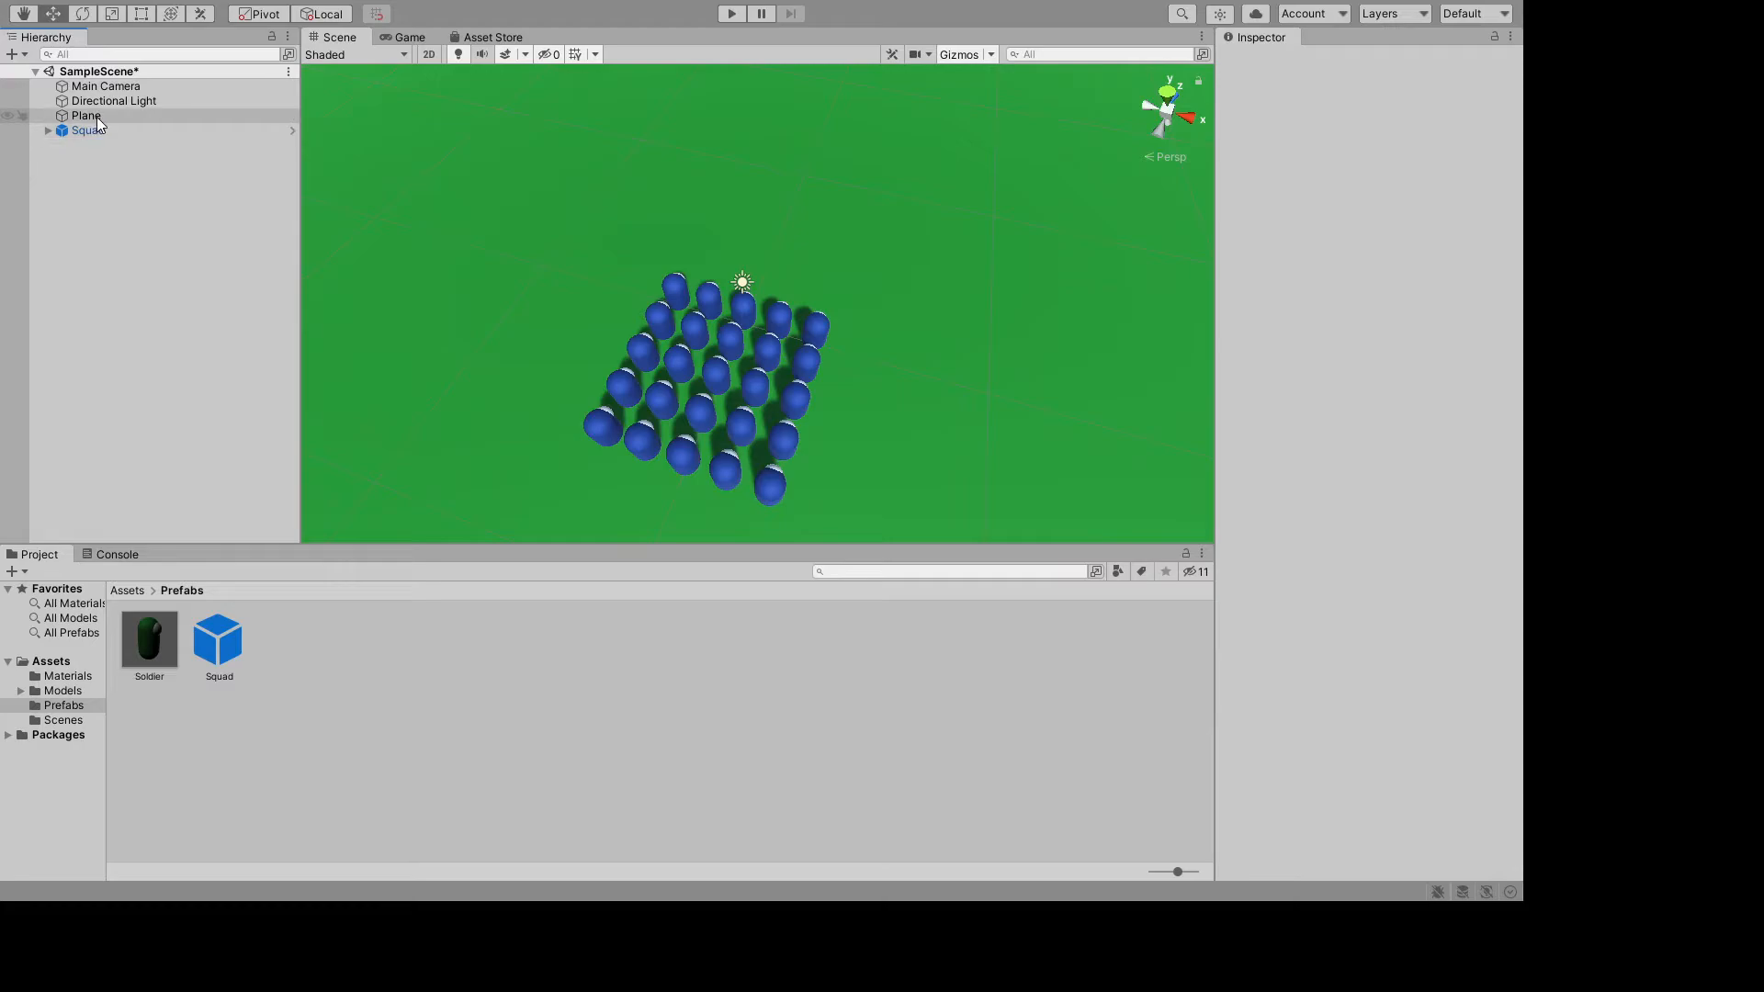
- Open the Squad prefab asset to examine its contents, and return to the scene
{"action": "left_click", "coordinate": [227, 649]}
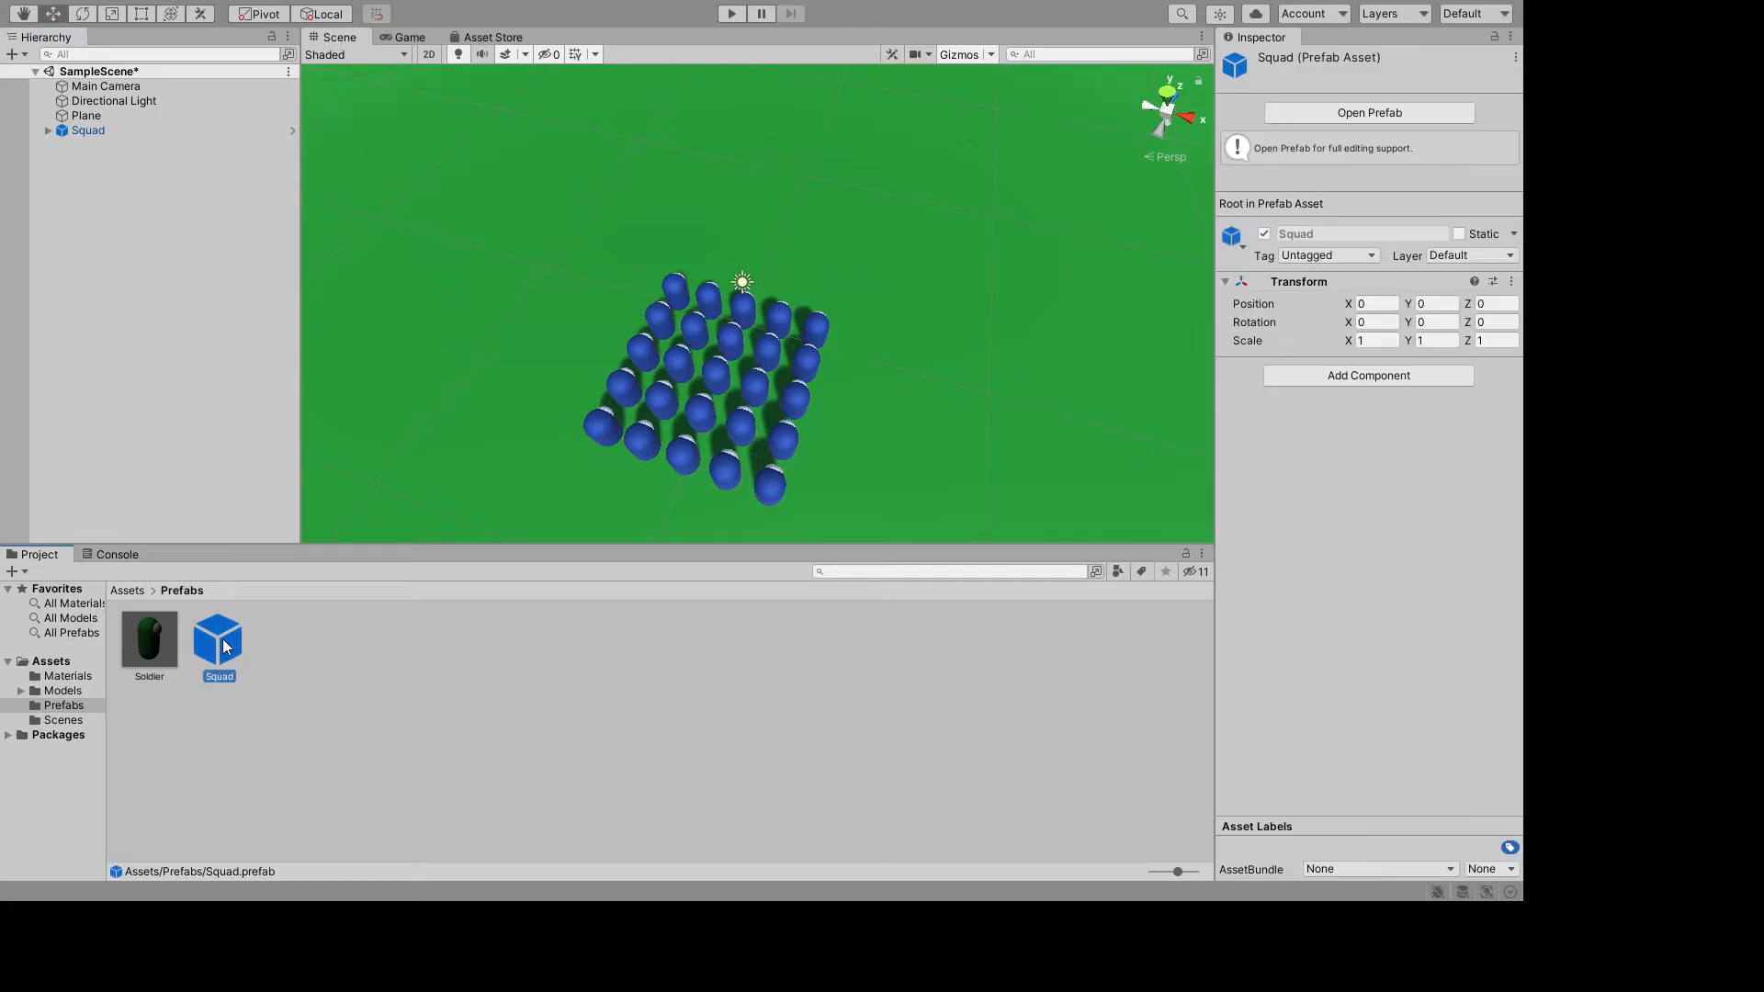
{"action": "left_click", "coordinate": [1365, 113]}
{"action": "scroll", "coordinate": [842, 303], "scroll_direction": "down", "scroll_amount": 2}
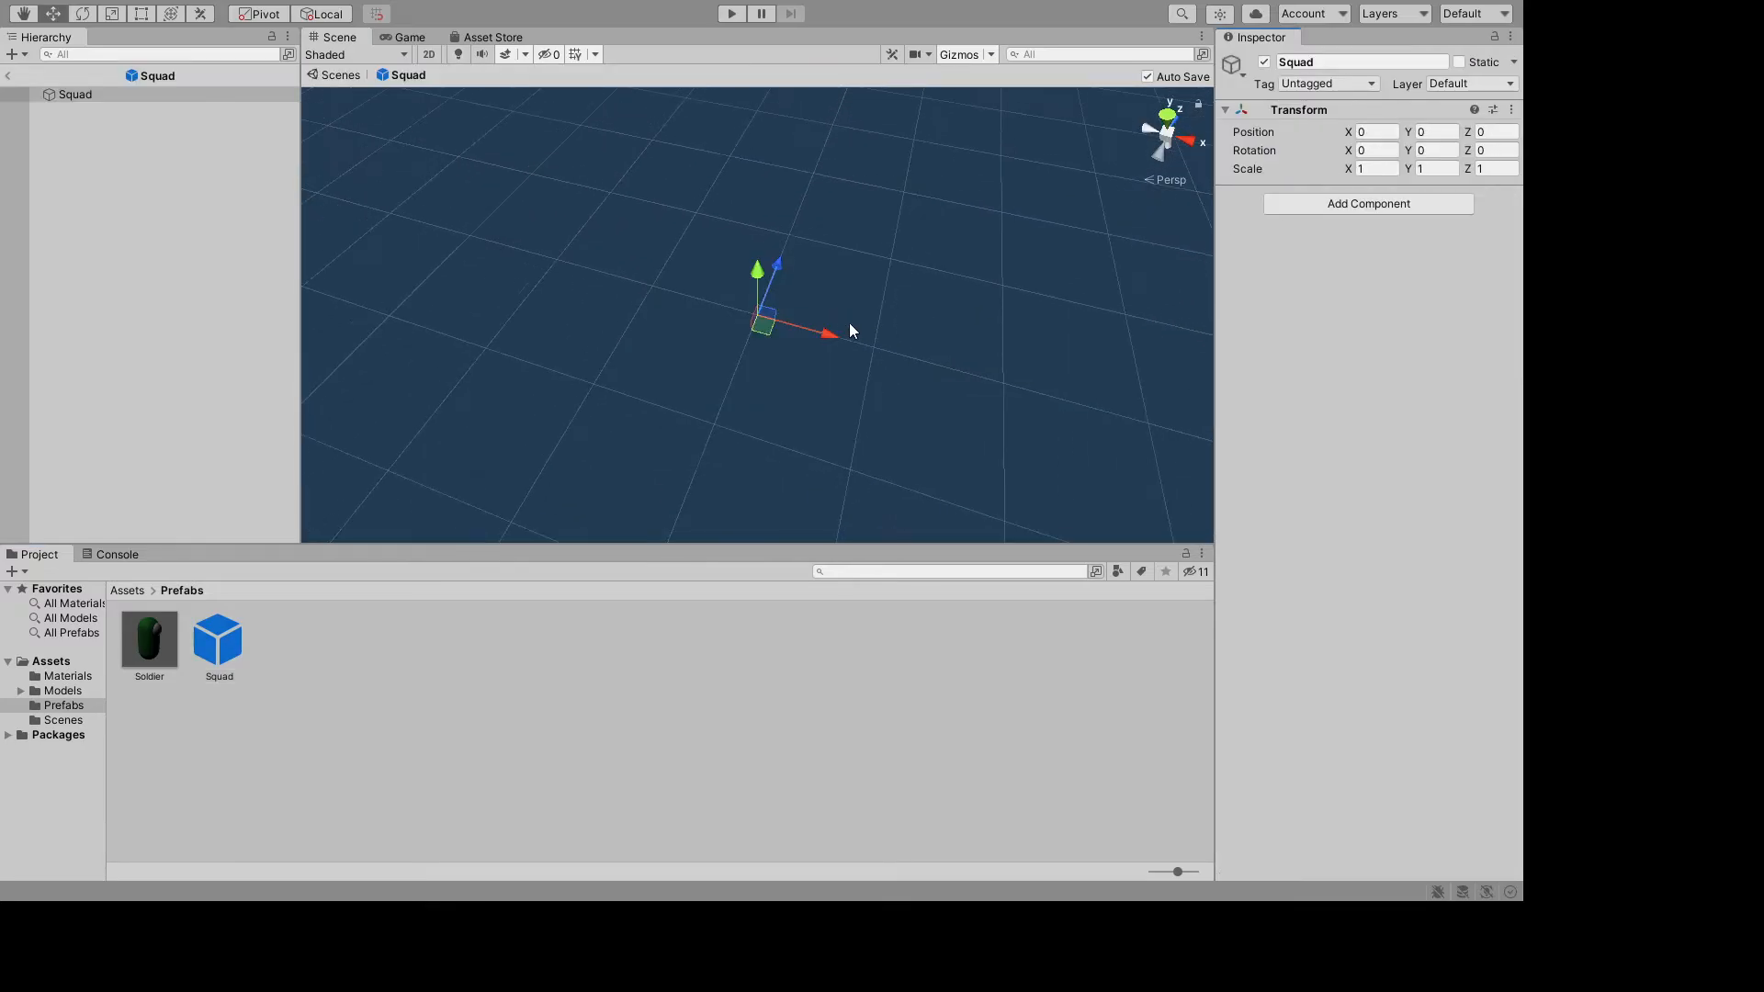
{"action": "scroll", "coordinate": [849, 322], "scroll_direction": "up", "scroll_amount": 7}
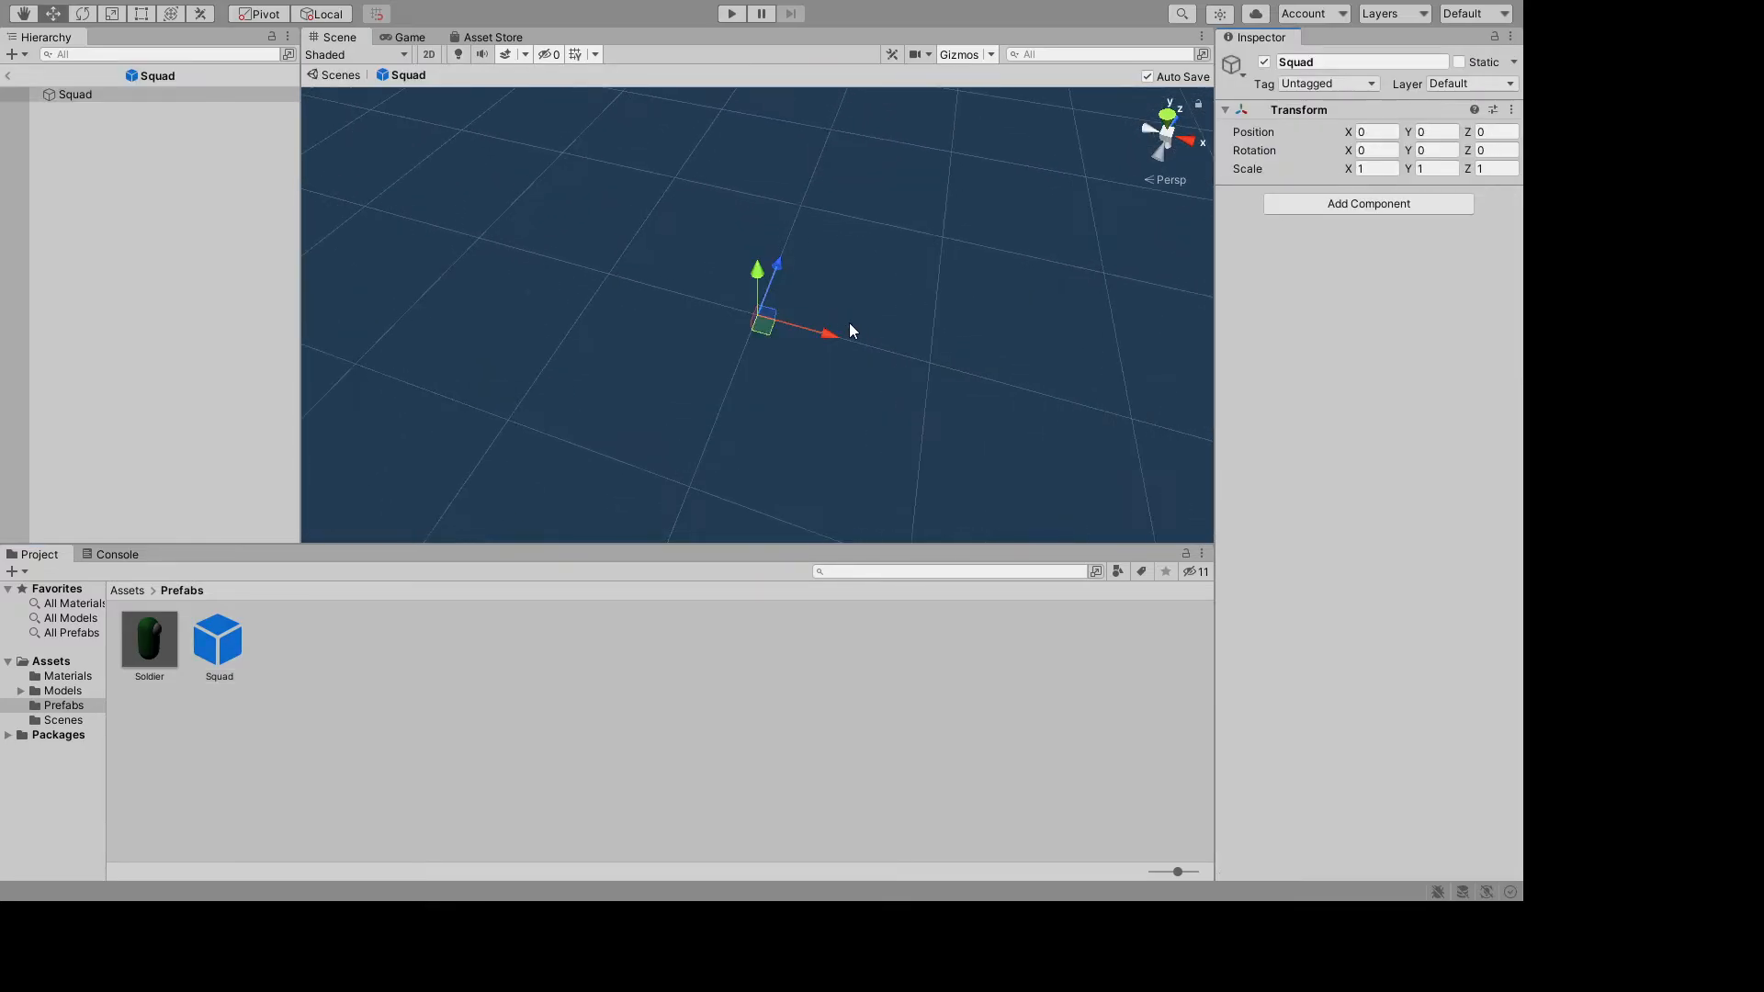
{"action": "scroll", "coordinate": [849, 323], "scroll_direction": "up", "scroll_amount": 1}
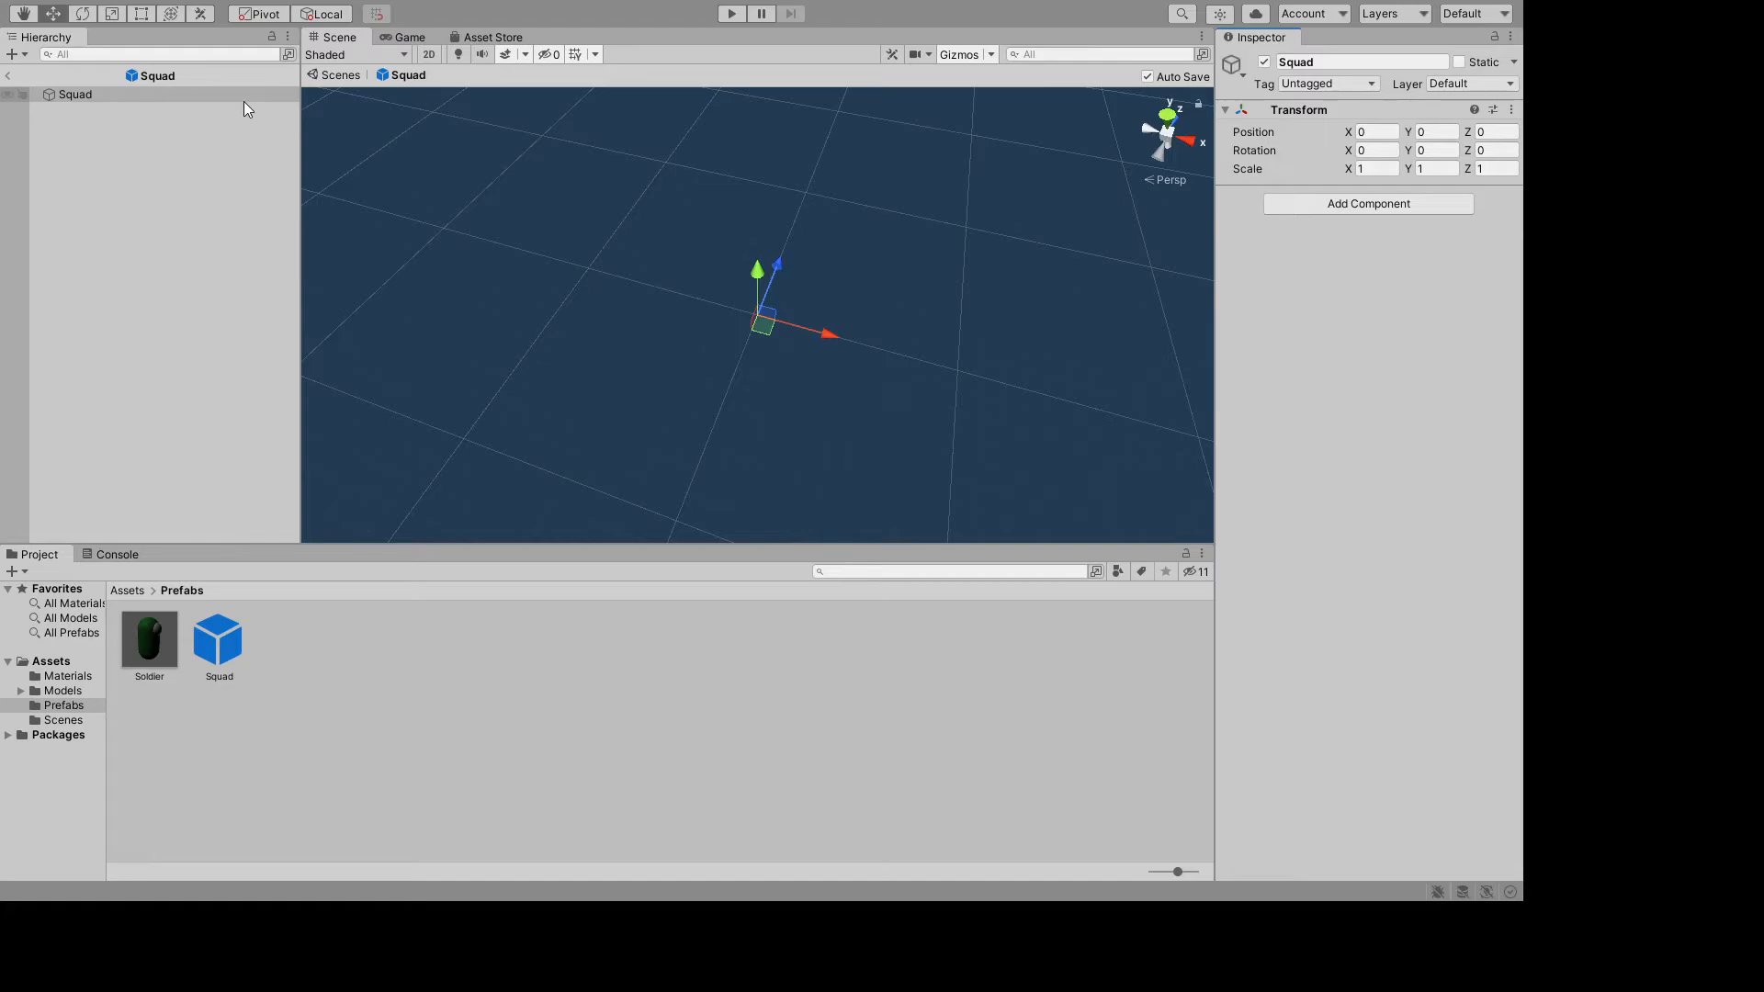
{"action": "left_click", "coordinate": [9, 77]}
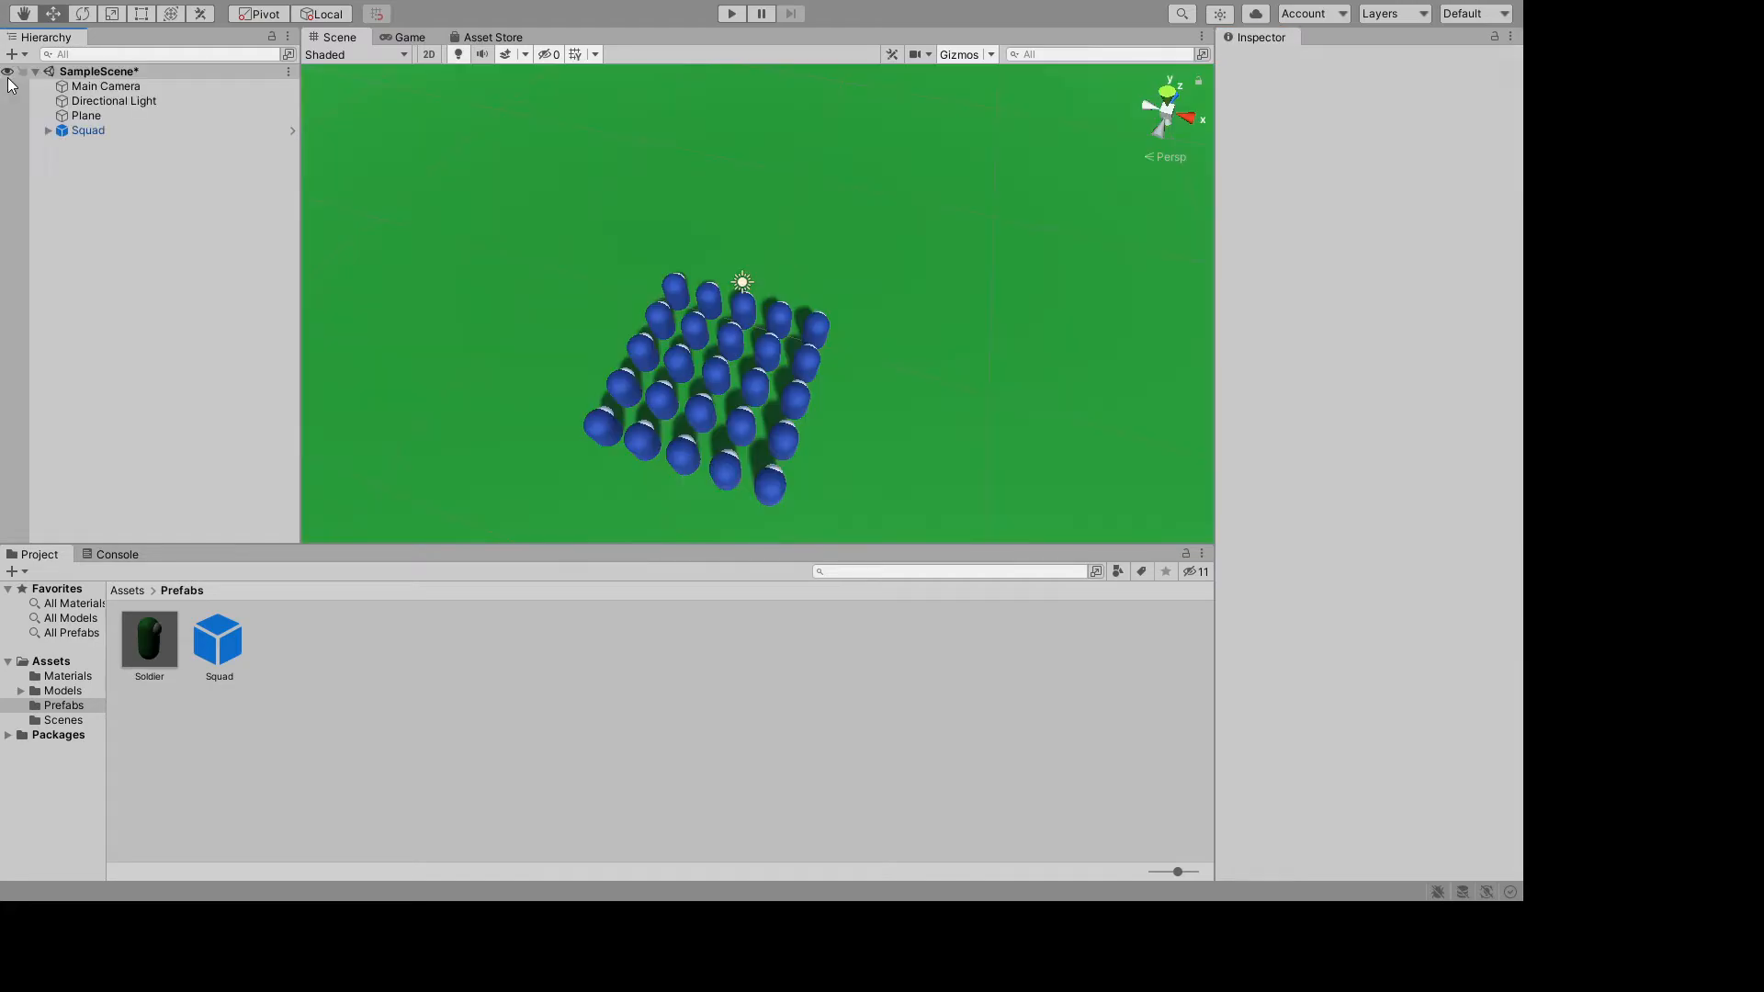
- Apply the scene Squad's overrides, including its added soldiers, to the Squad prefab
{"action": "left_click", "coordinate": [86, 130]}
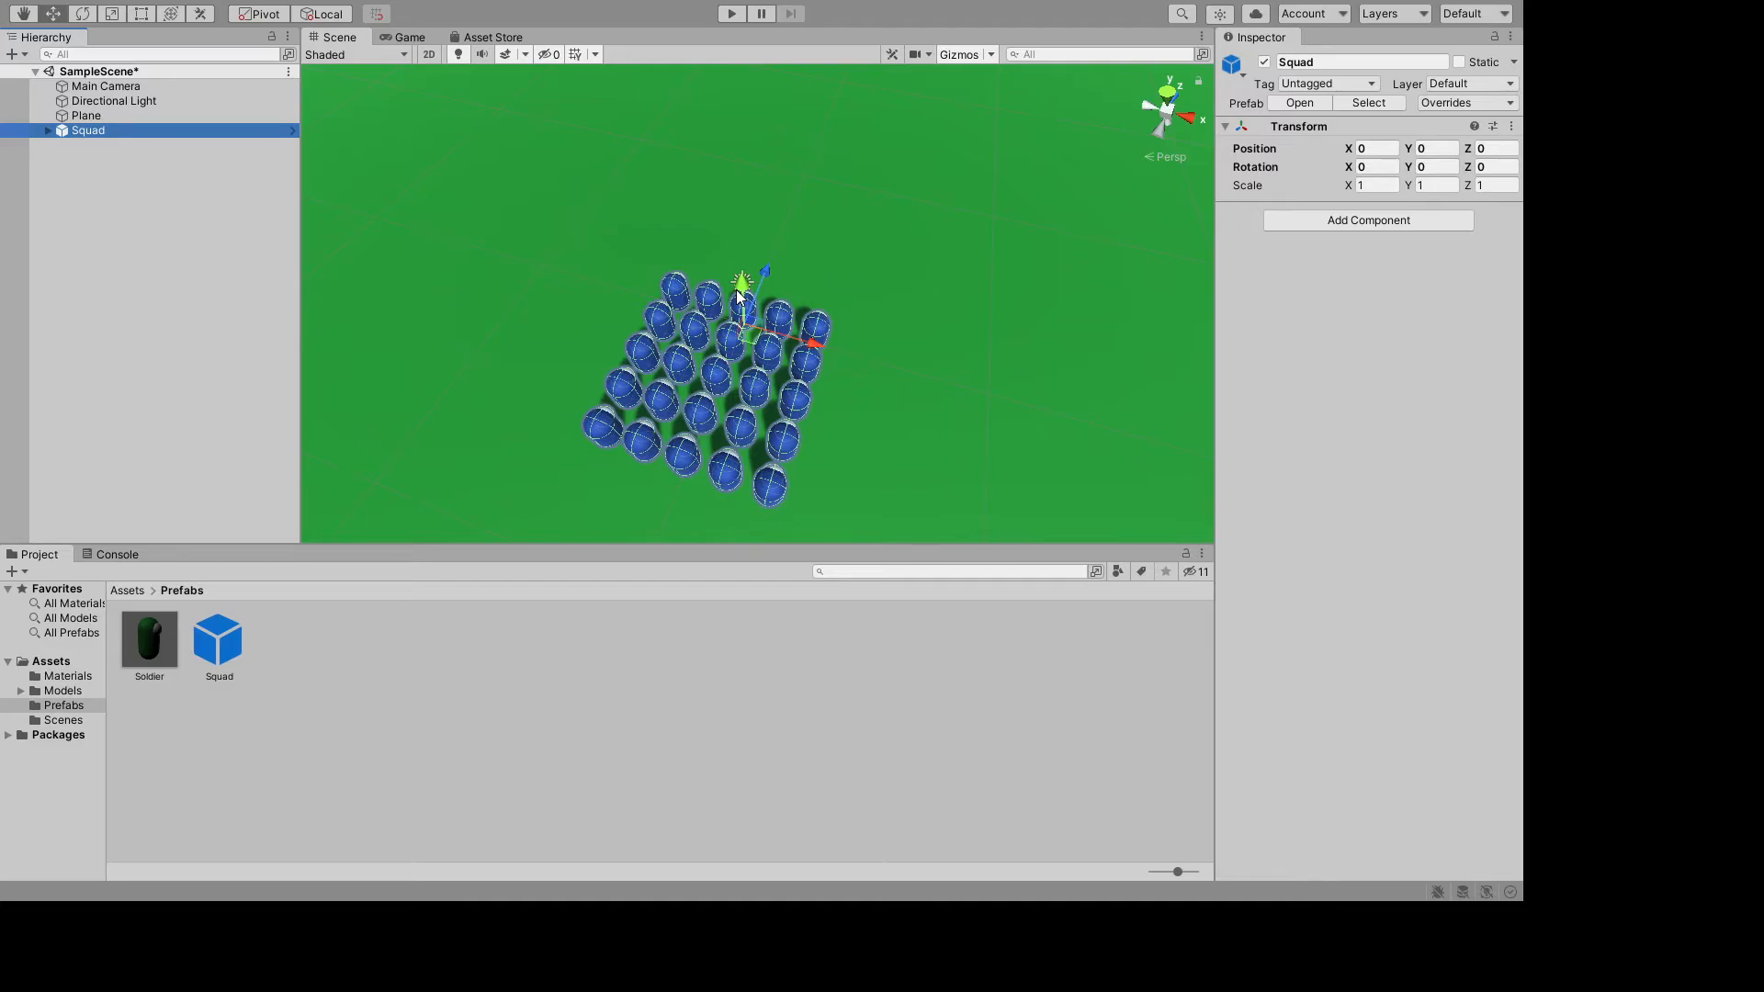
{"action": "left_click", "coordinate": [1436, 103]}
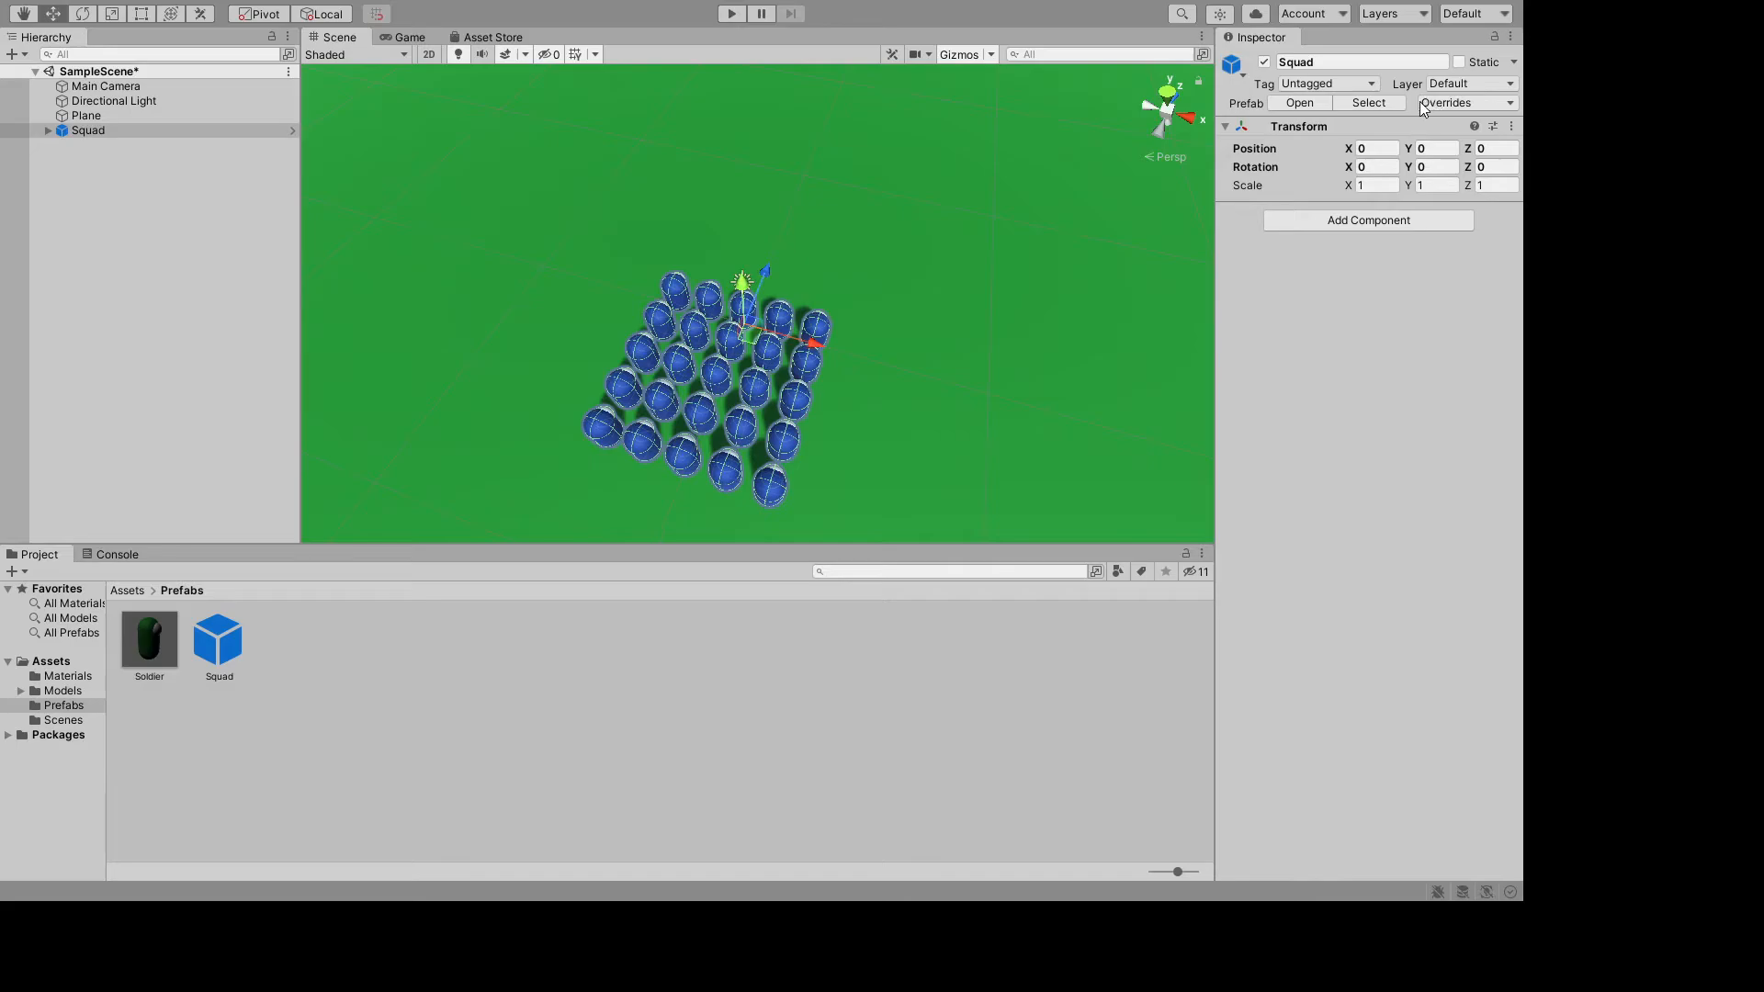
{"action": "left_click", "coordinate": [124, 129]}
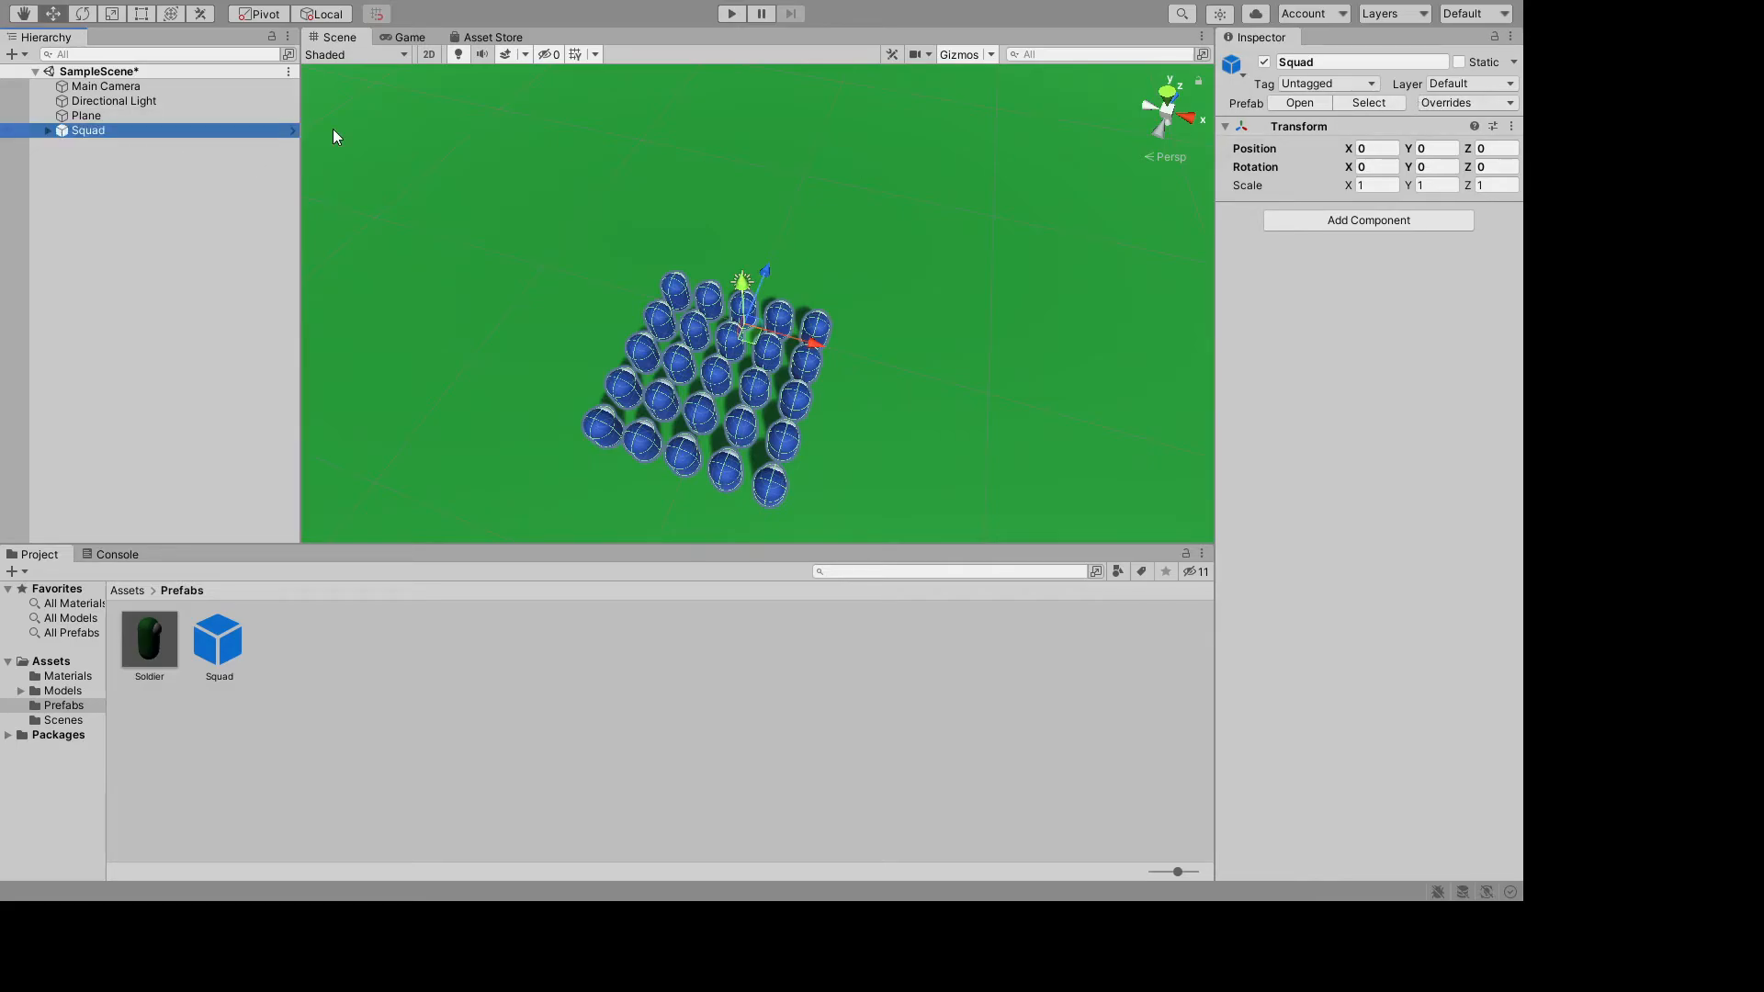
{"action": "left_click", "coordinate": [1442, 104]}
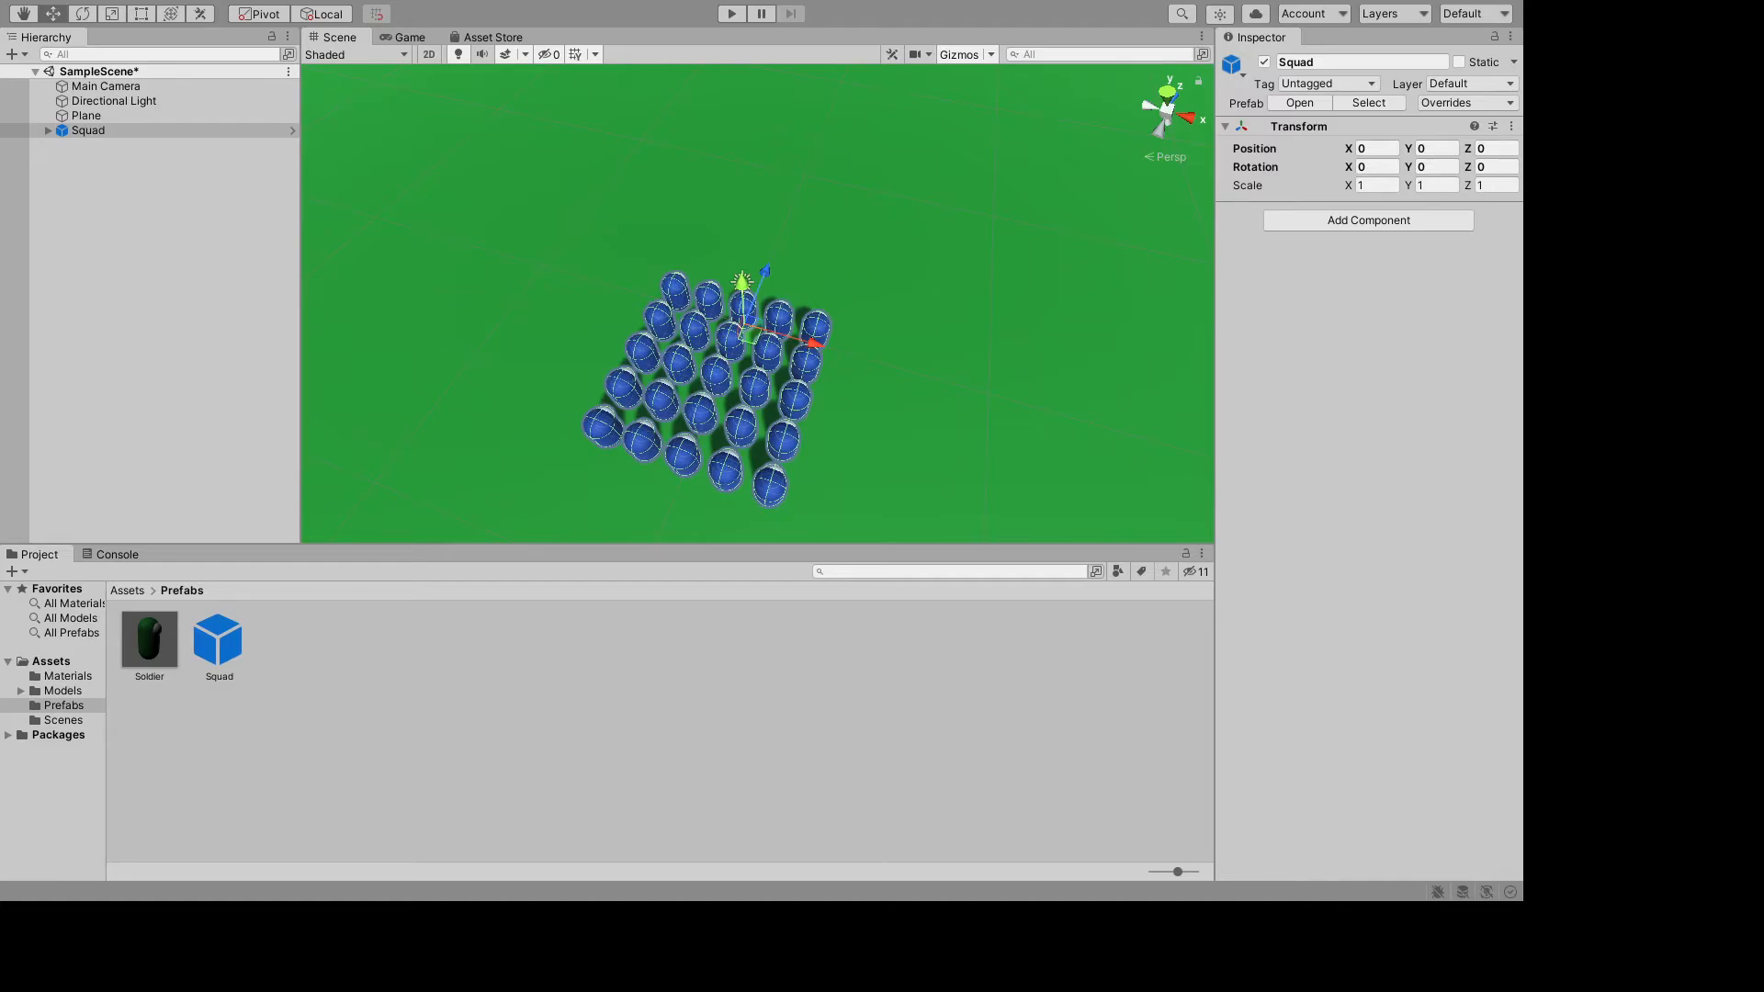
- Add two more Squad prefab instances to the scene and move Squad (2) along negative X, clear of the original formation
{"action": "left_click", "coordinate": [220, 654]}
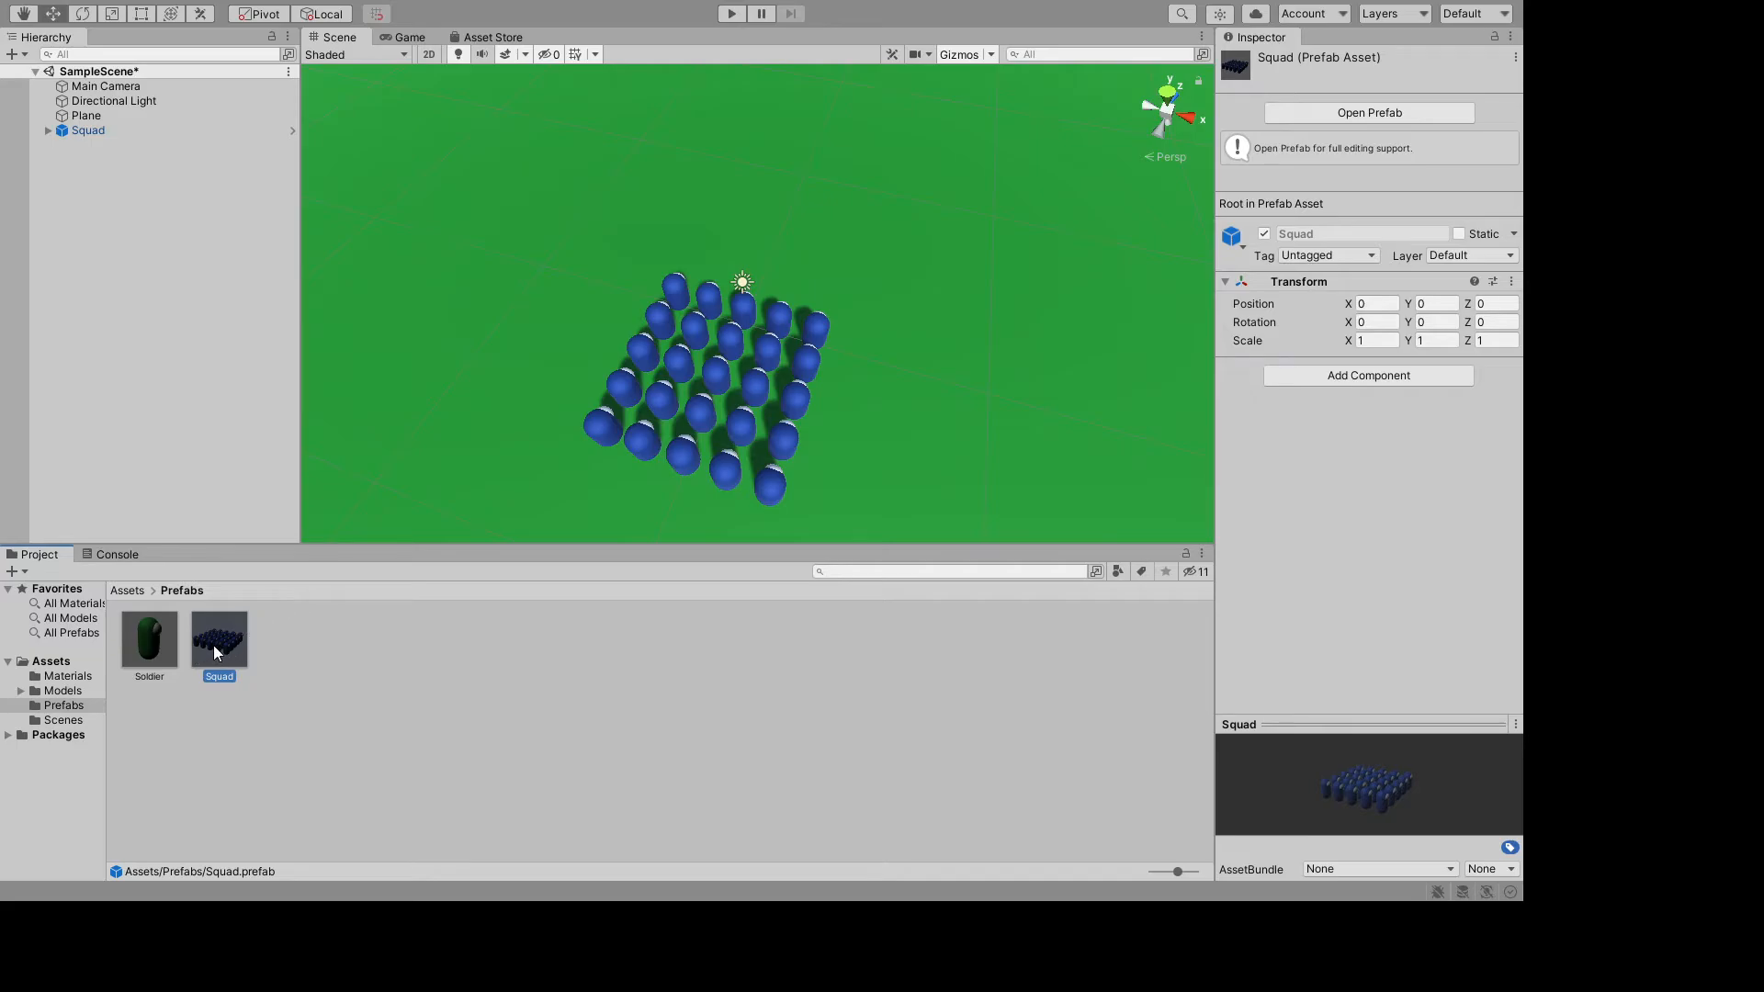
{"action": "left_click_drag", "start_coordinate": [213, 645], "coordinate": [85, 266]}
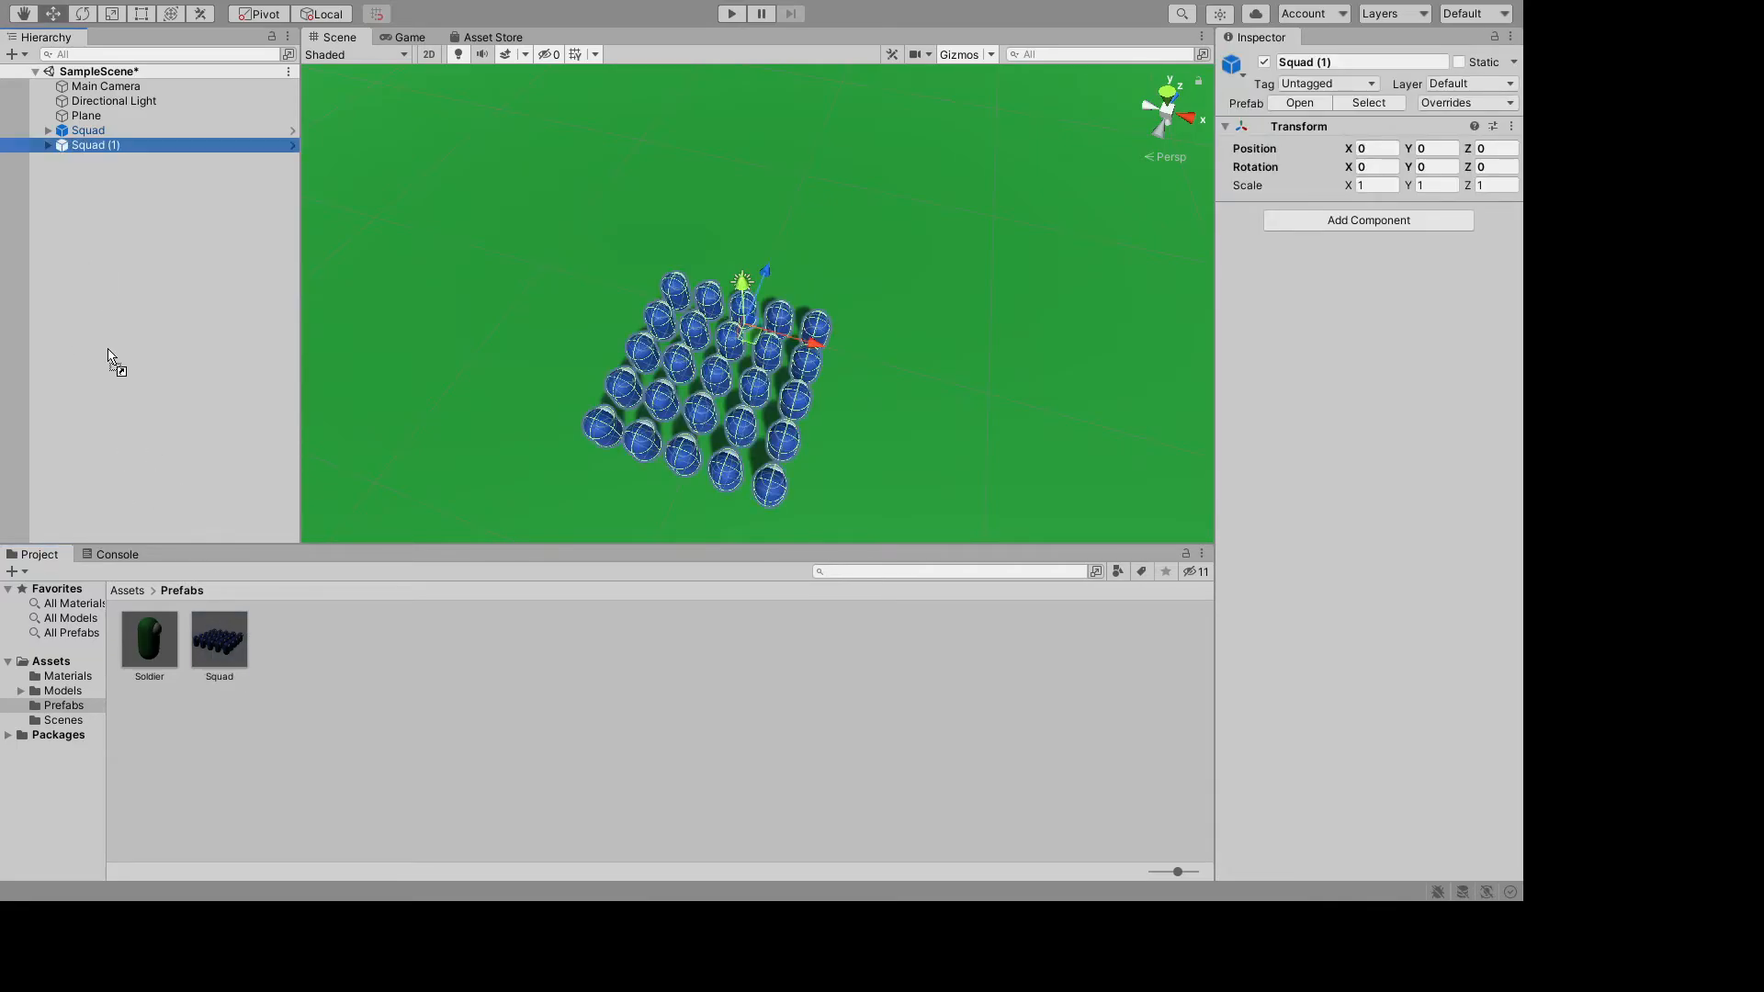
{"action": "left_click_drag", "start_coordinate": [108, 349], "coordinate": [108, 345]}
{"action": "left_click_drag", "start_coordinate": [815, 343], "coordinate": [552, 295]}
- Move Squad (1) along positive X so it stands clear of the original squad, on the side opposite Squad (2)
{"action": "left_click", "coordinate": [134, 138]}
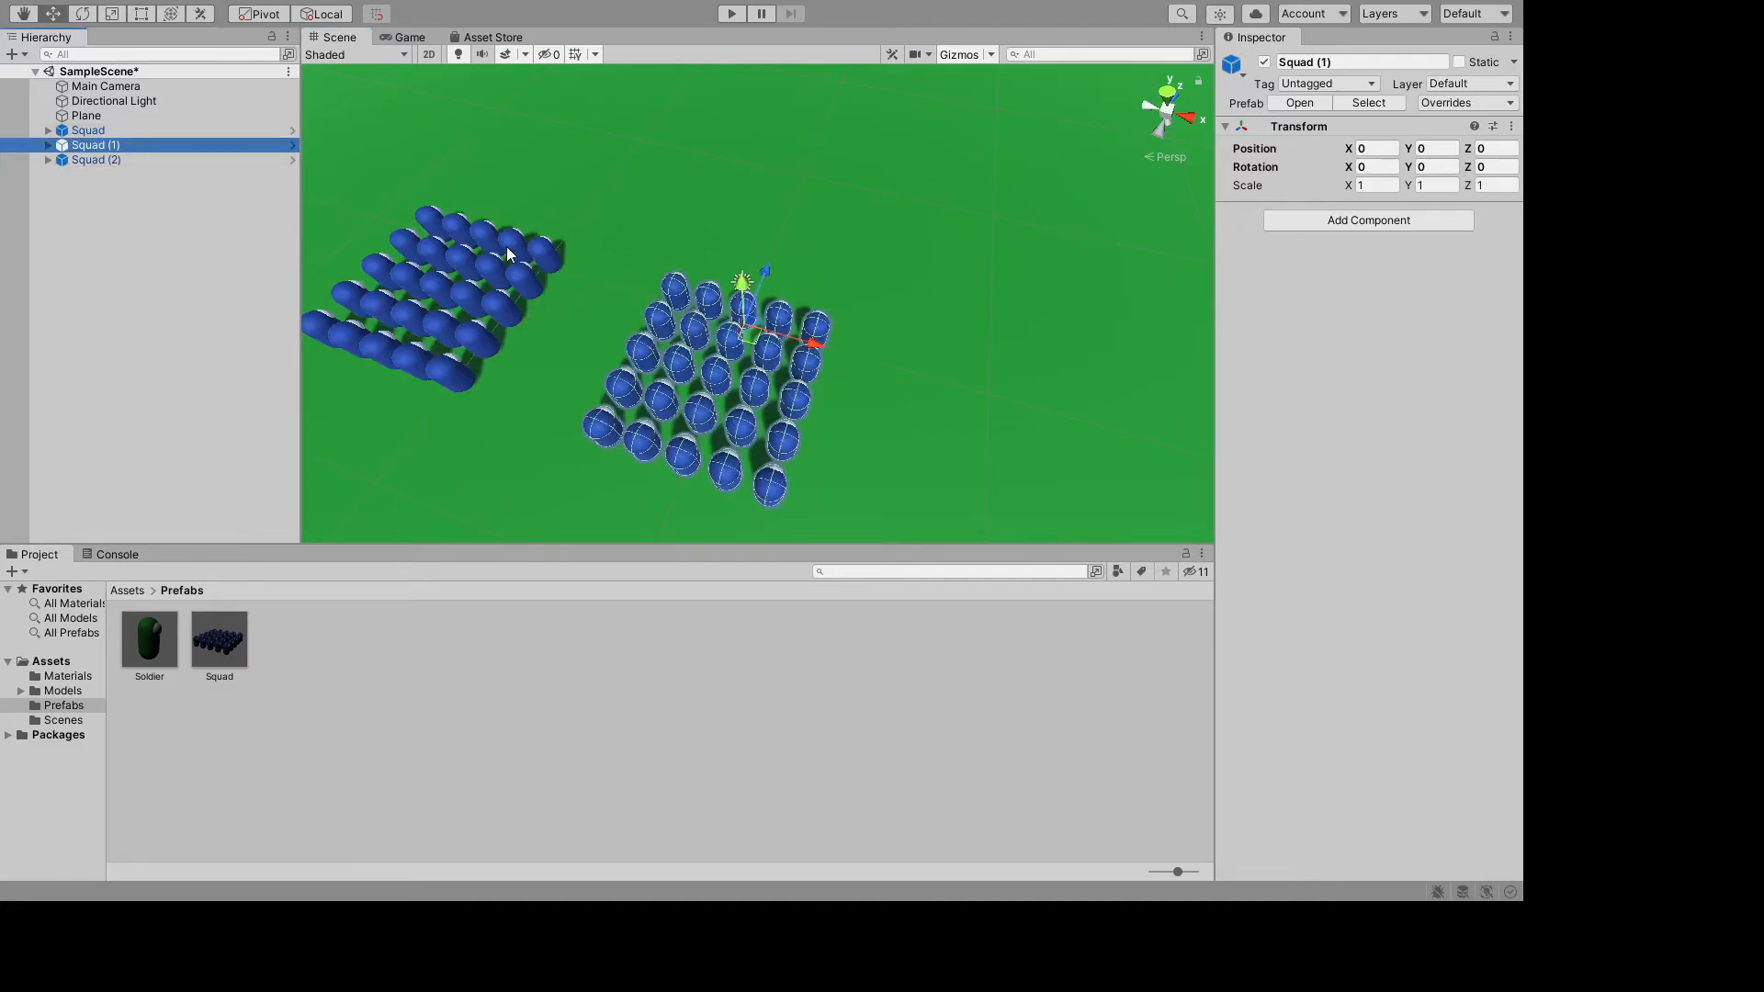
{"action": "left_click_drag", "start_coordinate": [823, 345], "coordinate": [1048, 407]}
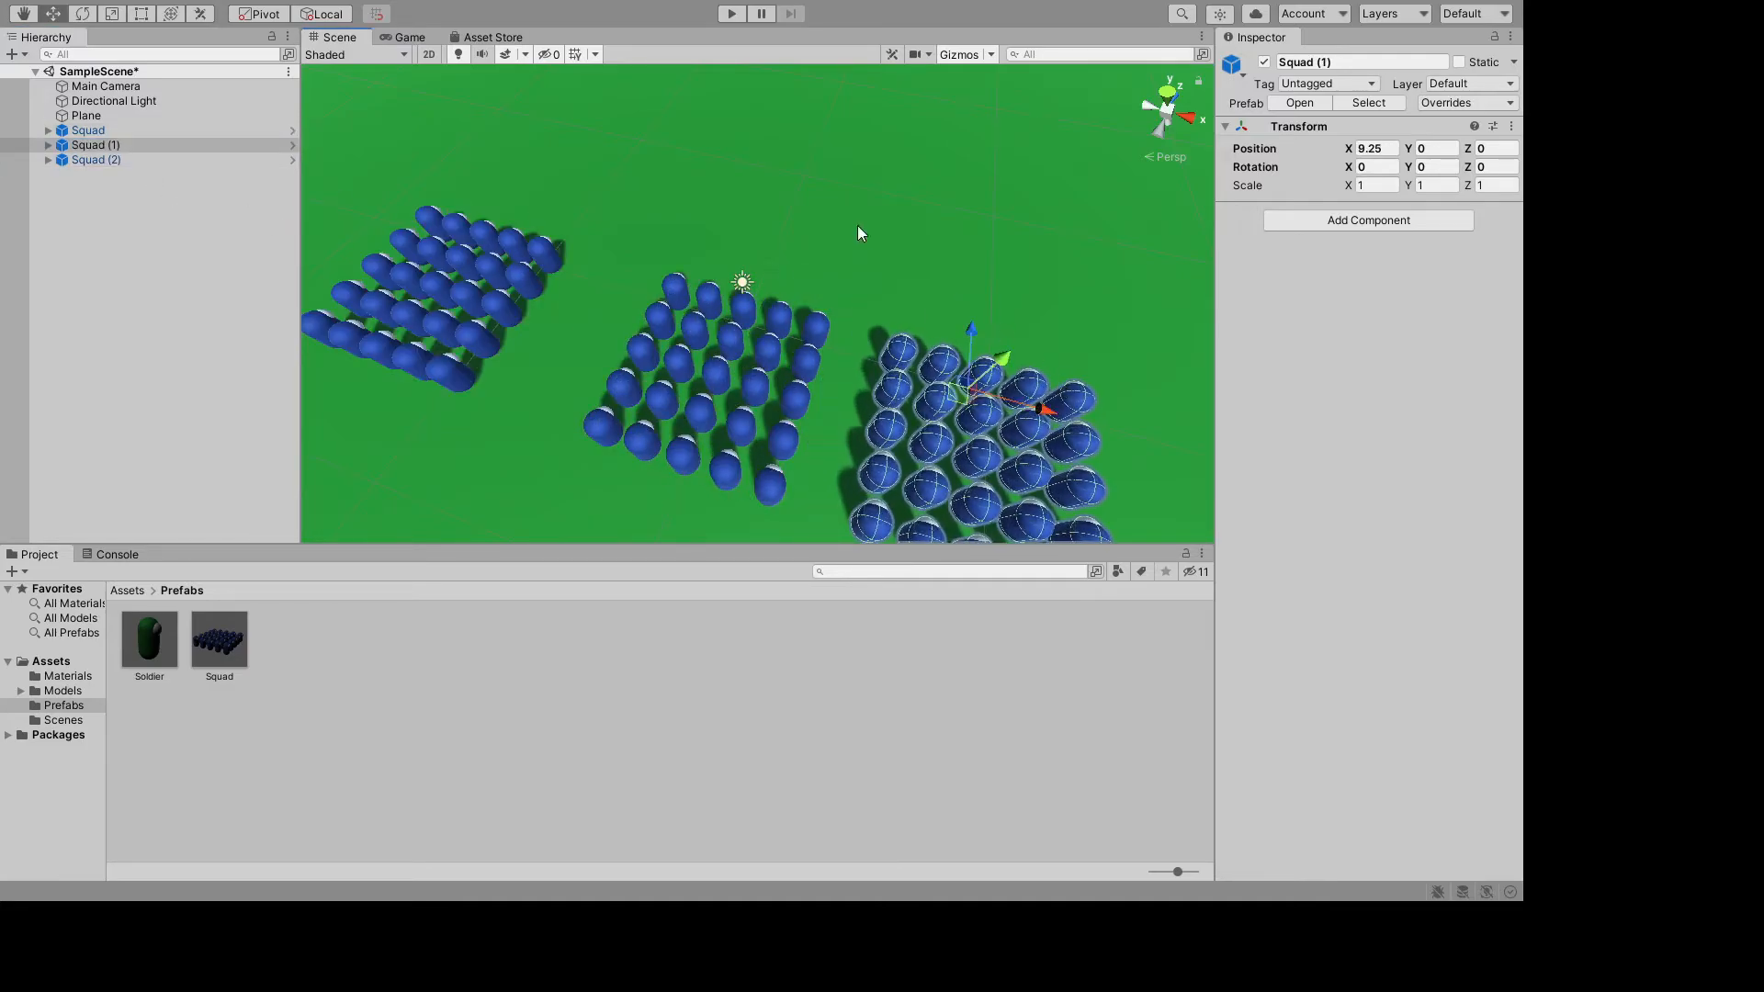
{"action": "scroll", "coordinate": [858, 226], "scroll_direction": "down", "scroll_amount": 5}
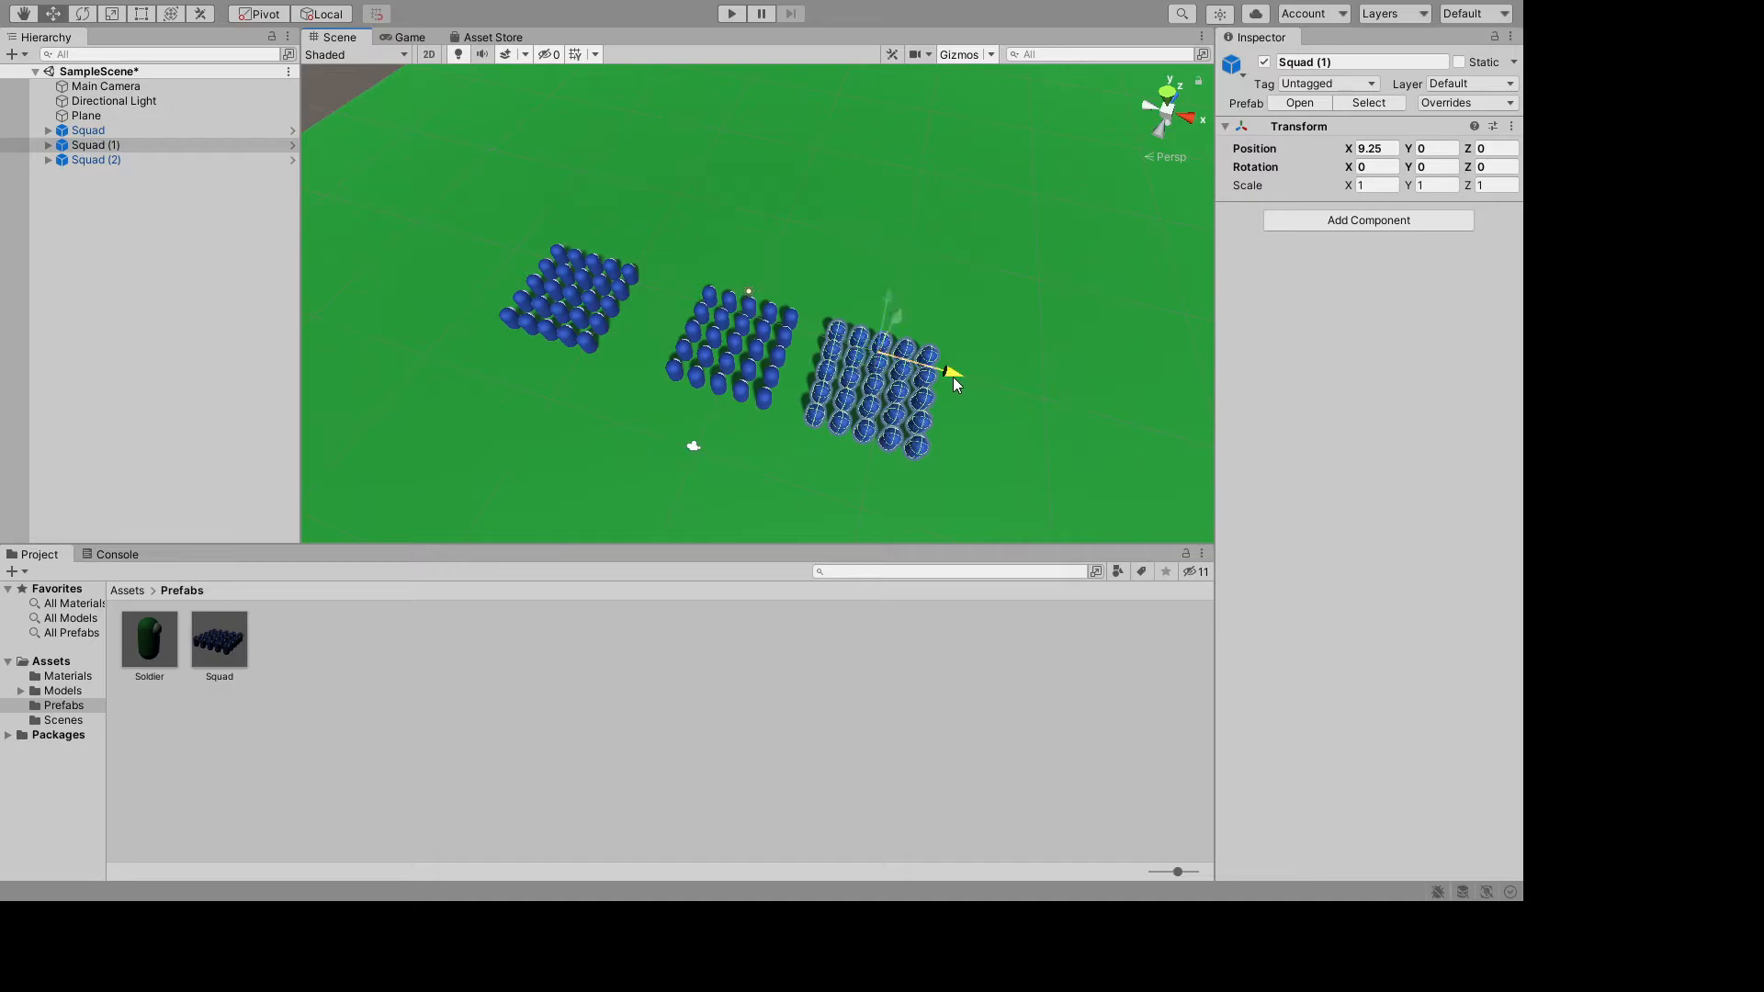
{"action": "left_click_drag", "start_coordinate": [952, 377], "coordinate": [999, 378]}
{"action": "left_click", "coordinate": [814, 471]}
{"action": "left_click", "coordinate": [942, 217]}
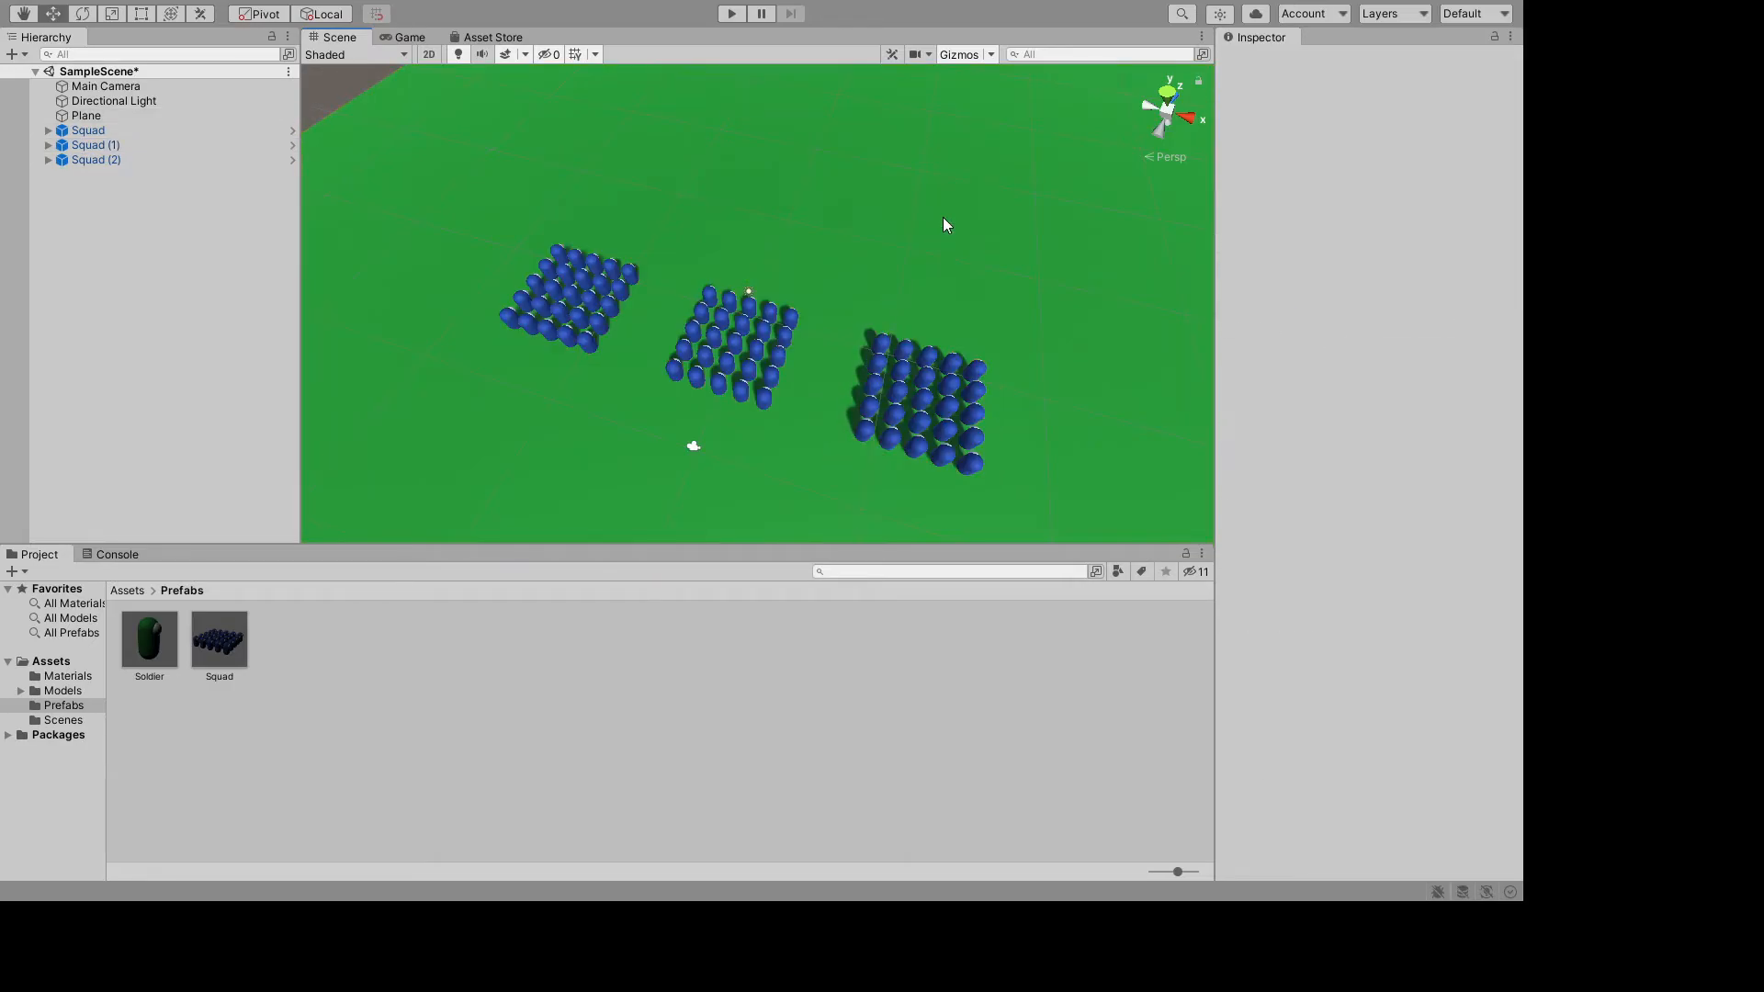
{"action": "left_click_drag", "start_coordinate": [962, 217], "coordinate": [404, 175], "text": "alt"}
{"action": "left_click_drag", "start_coordinate": [548, 285], "coordinate": [661, 119], "text": "alt"}
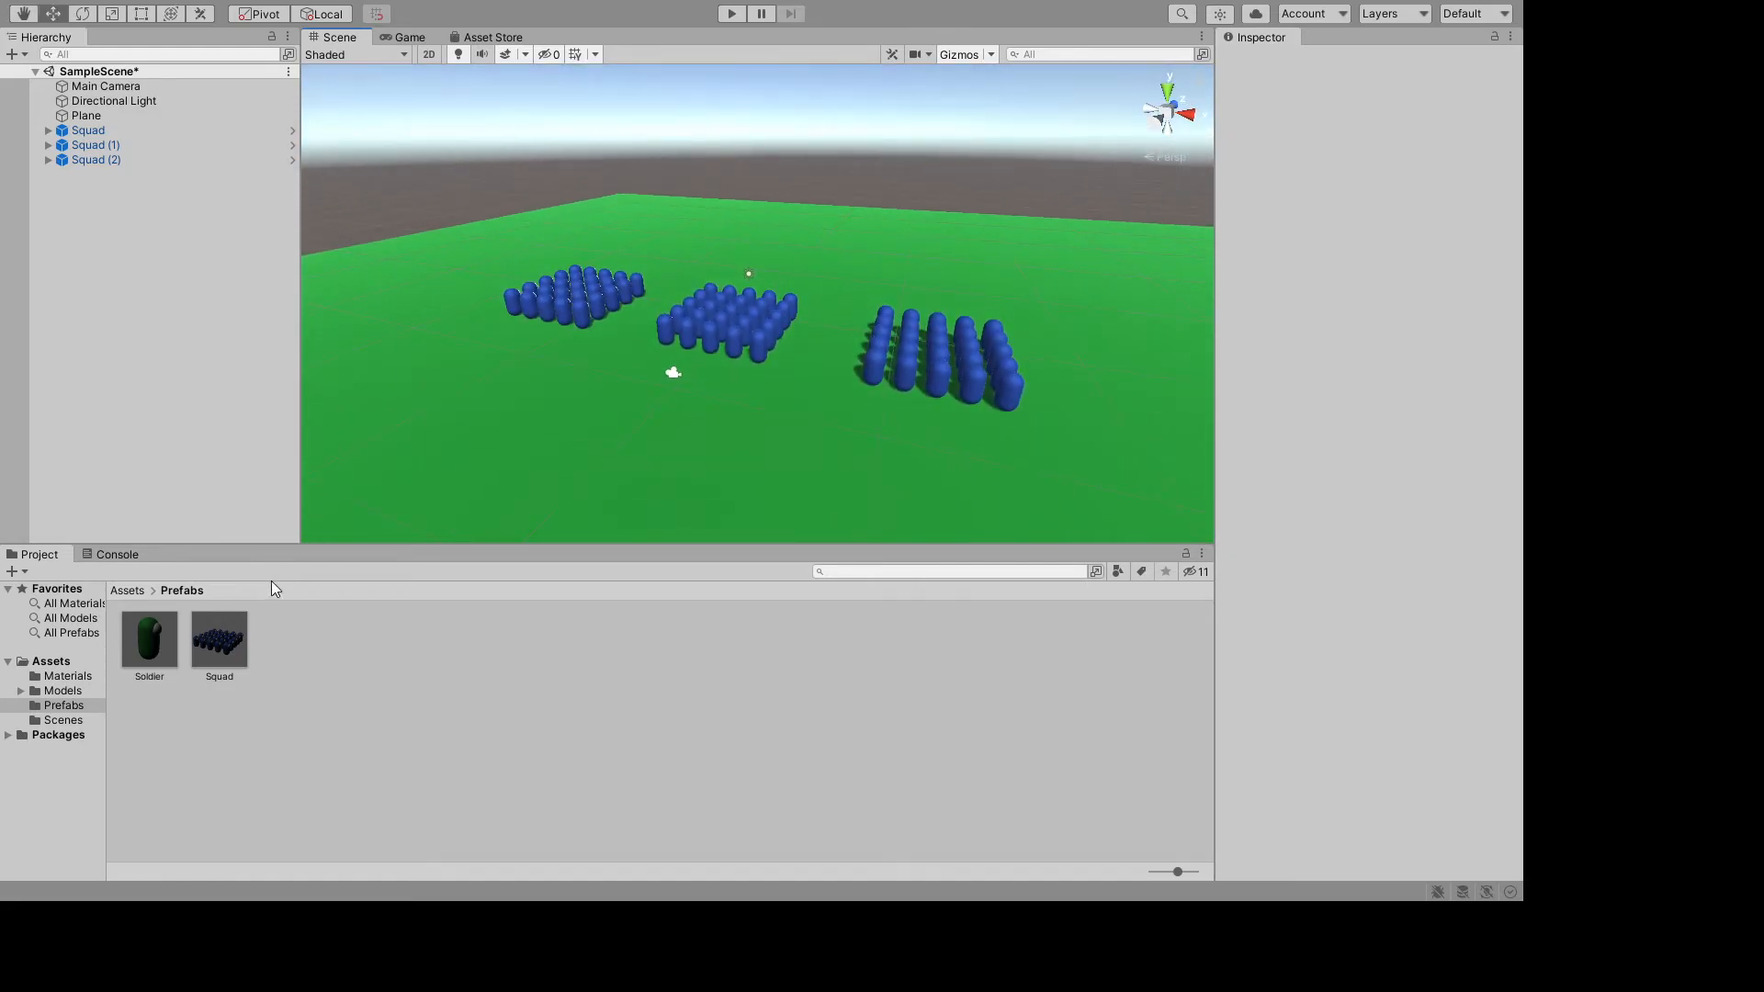
- Open the Squad prefab and duplicate its last row of five soldiers, Soldier (20) to Soldier (24)
{"action": "left_click", "coordinate": [218, 648]}
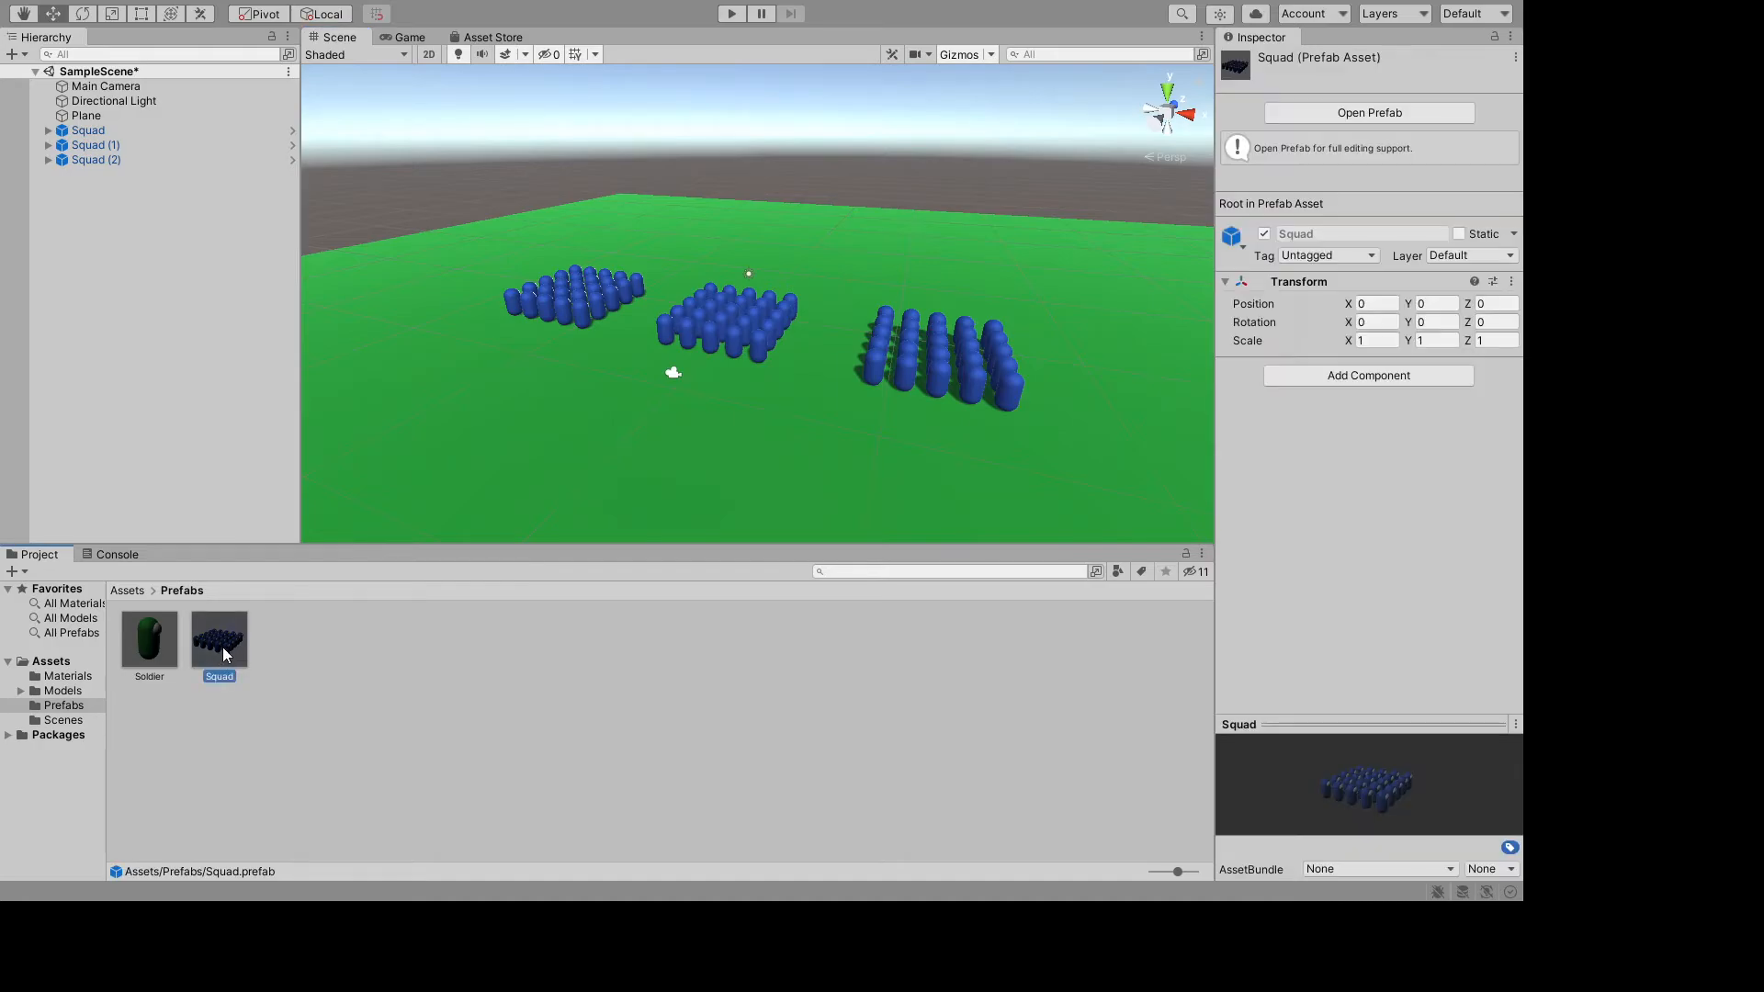
{"action": "left_click", "coordinate": [1391, 114]}
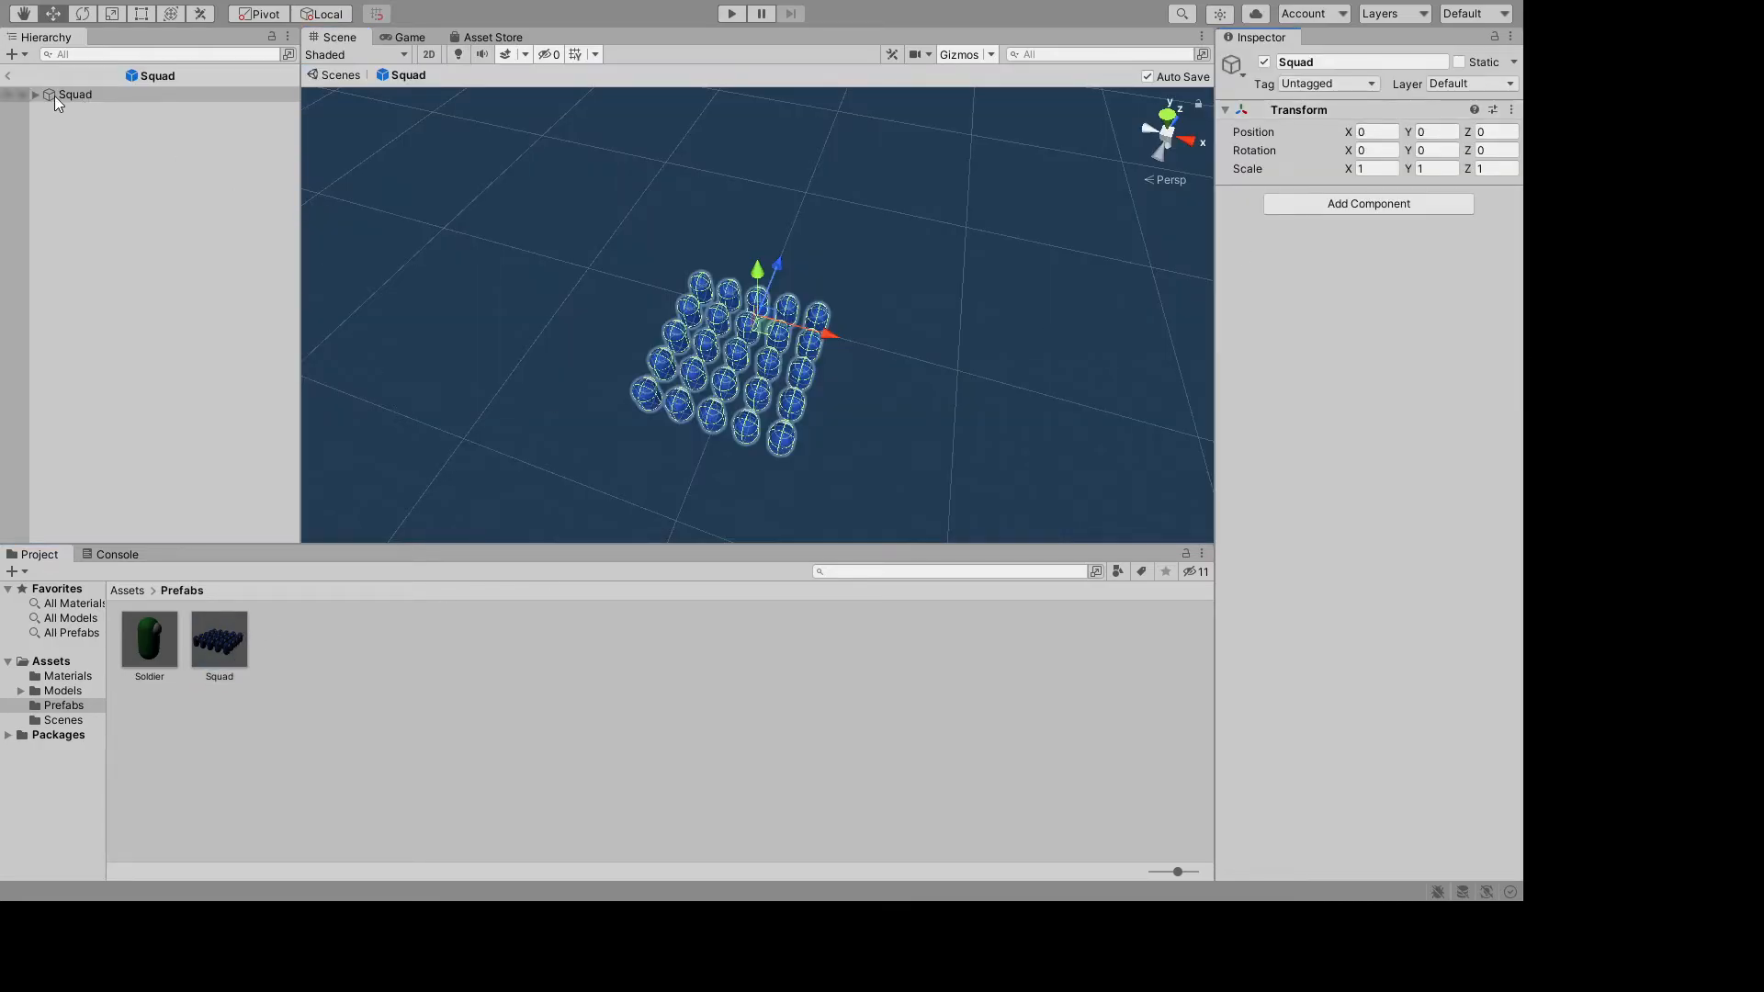
{"action": "left_click", "coordinate": [33, 95]}
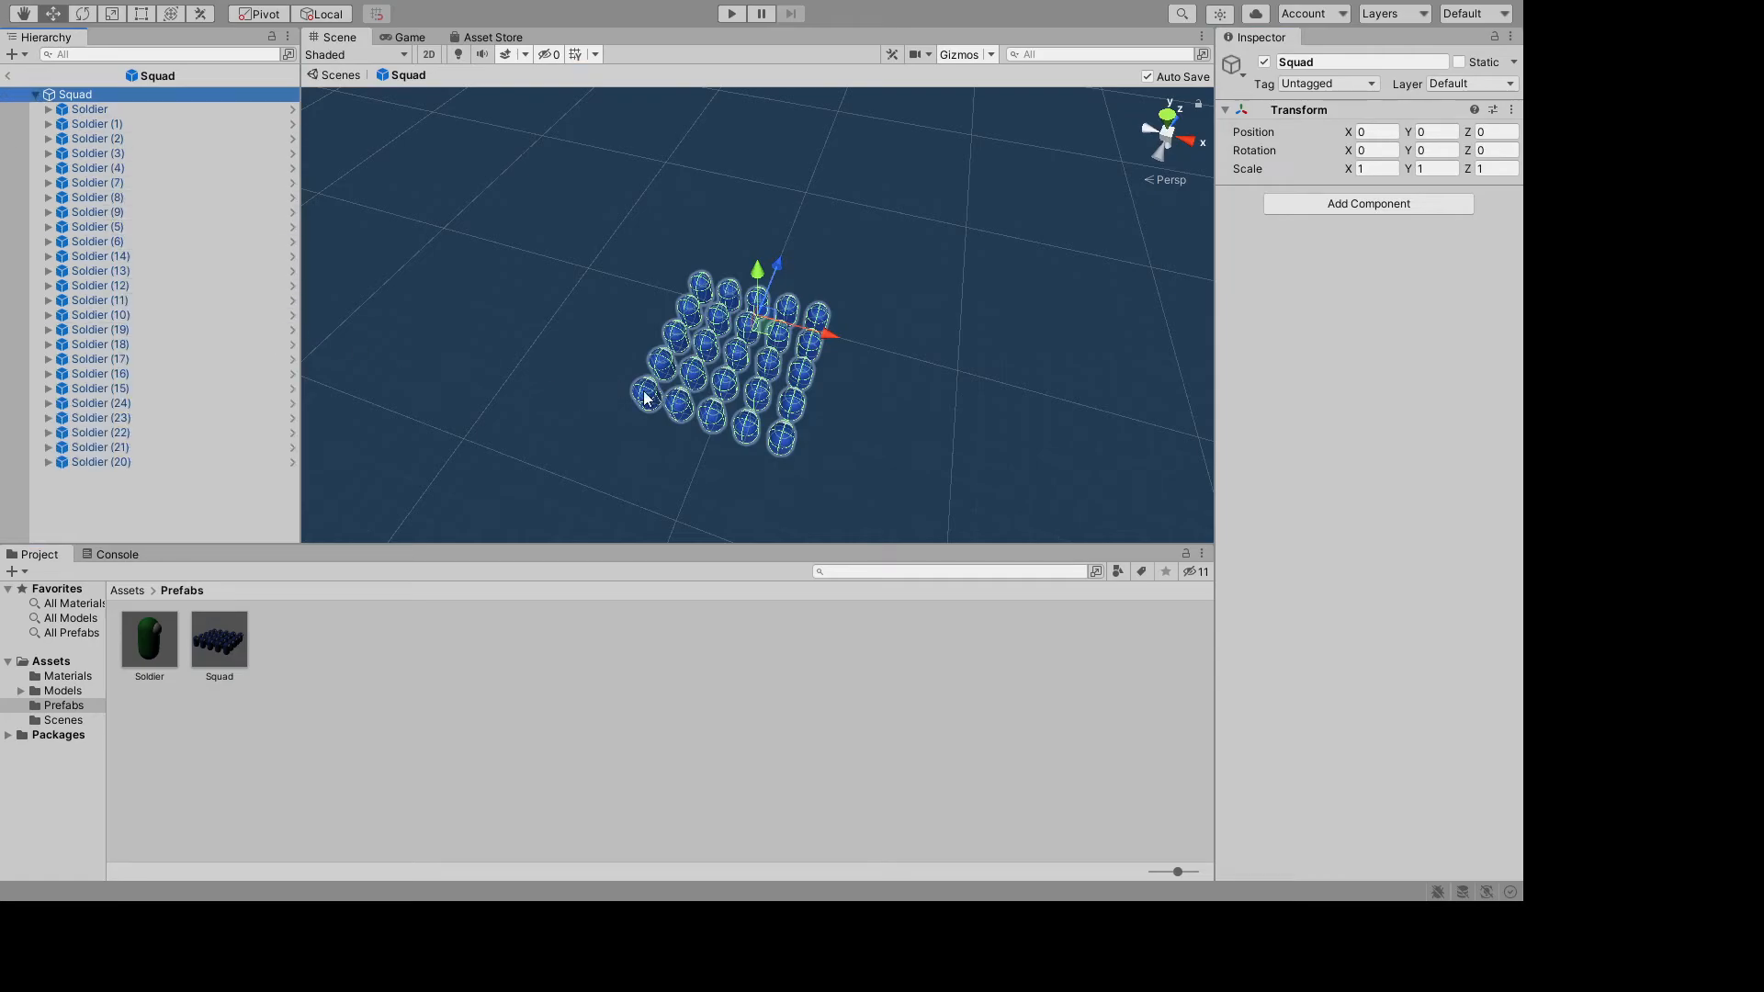
{"action": "left_click", "coordinate": [574, 395]}
{"action": "left_click_drag", "start_coordinate": [531, 327], "coordinate": [939, 424], "text": "alt"}
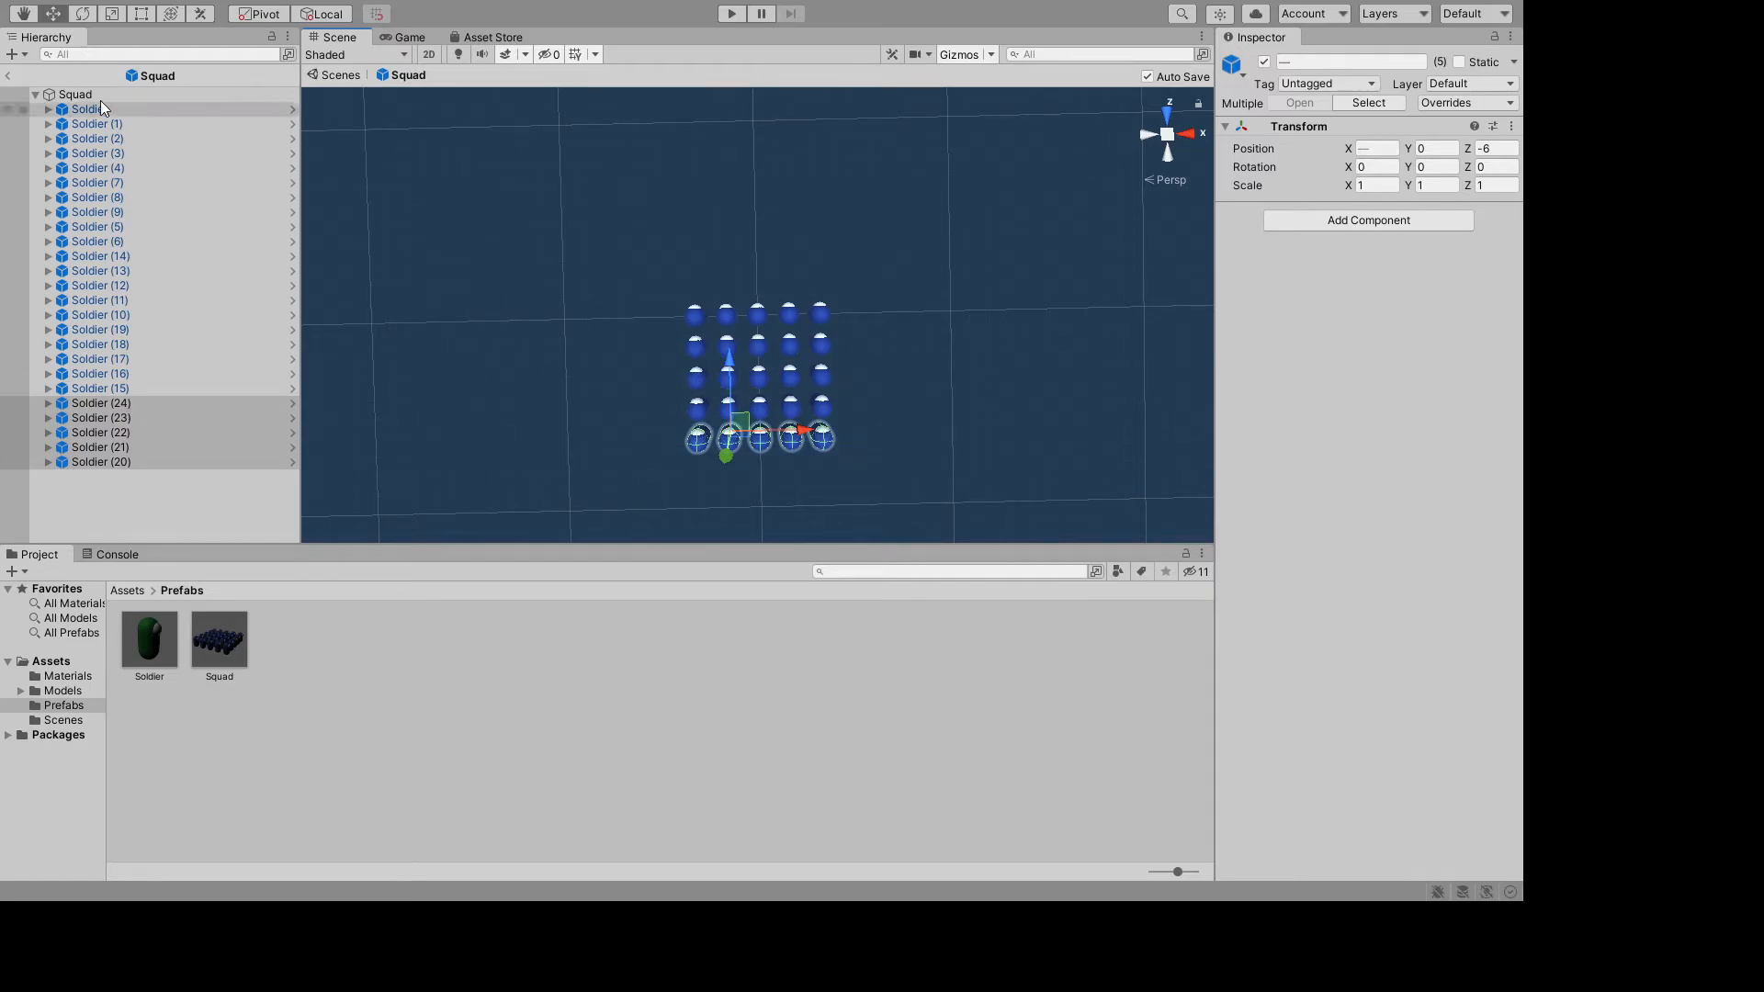
{"action": "left_click", "coordinate": [92, 68]}
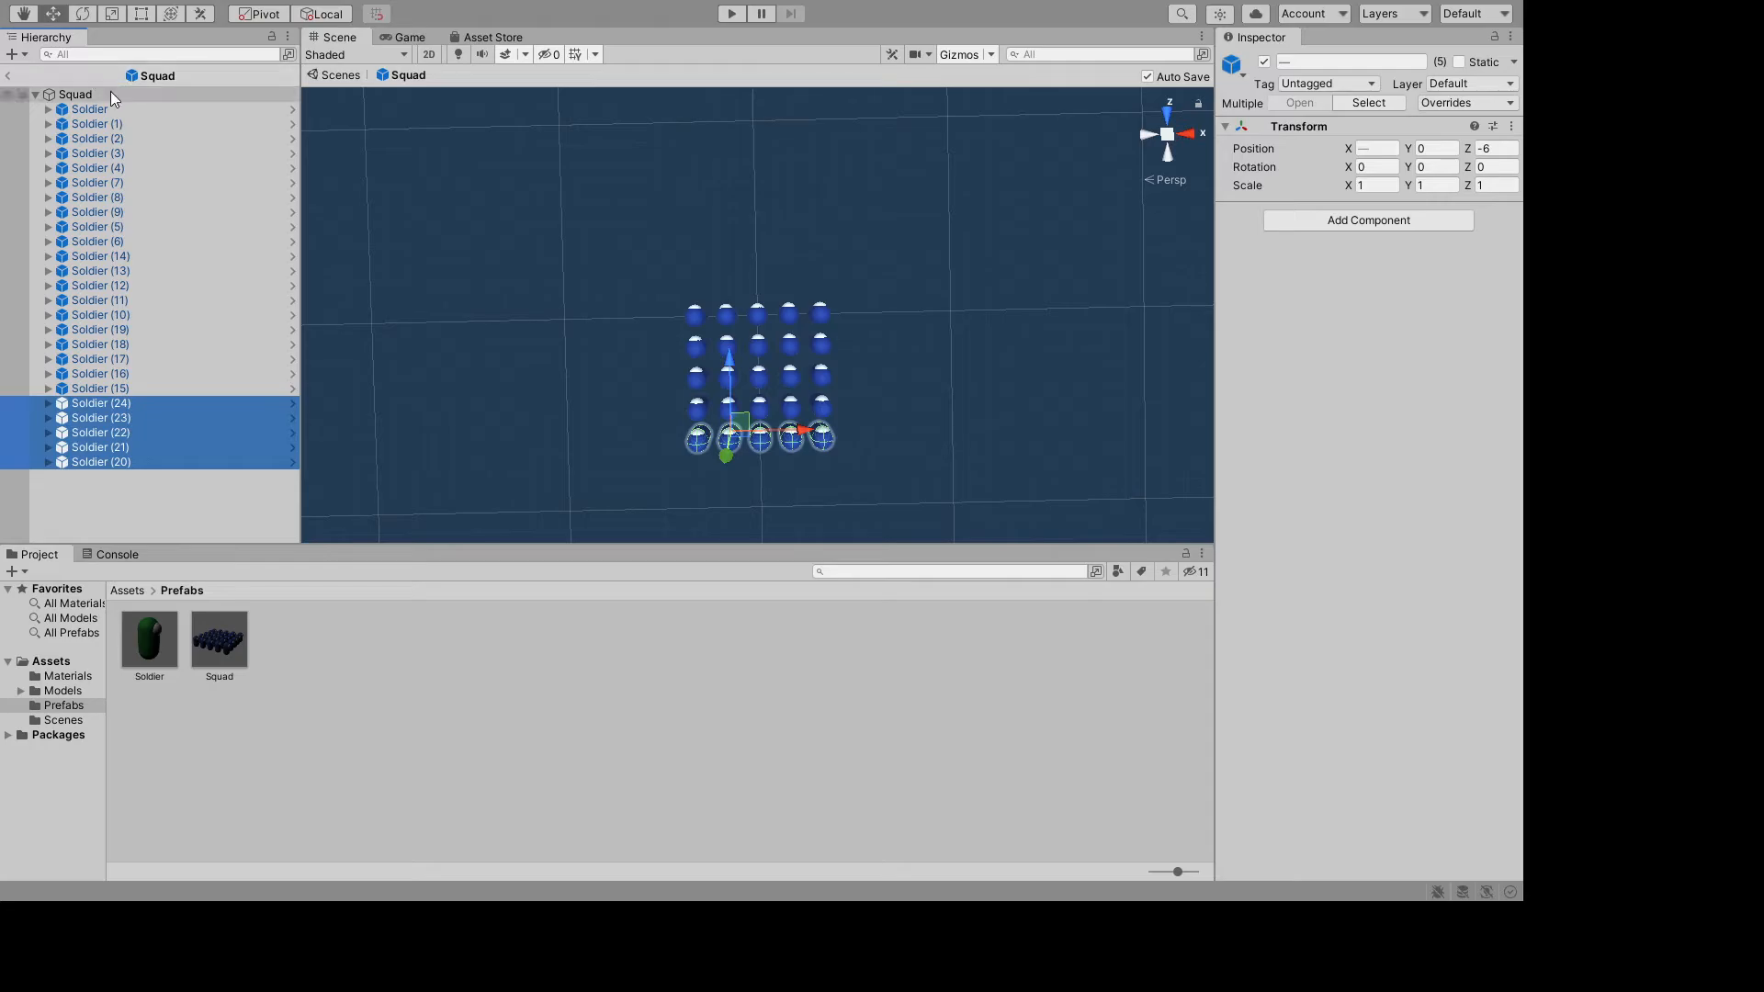
{"action": "left_click", "coordinate": [318, 350]}
{"action": "key", "text": "ctrl+d"}
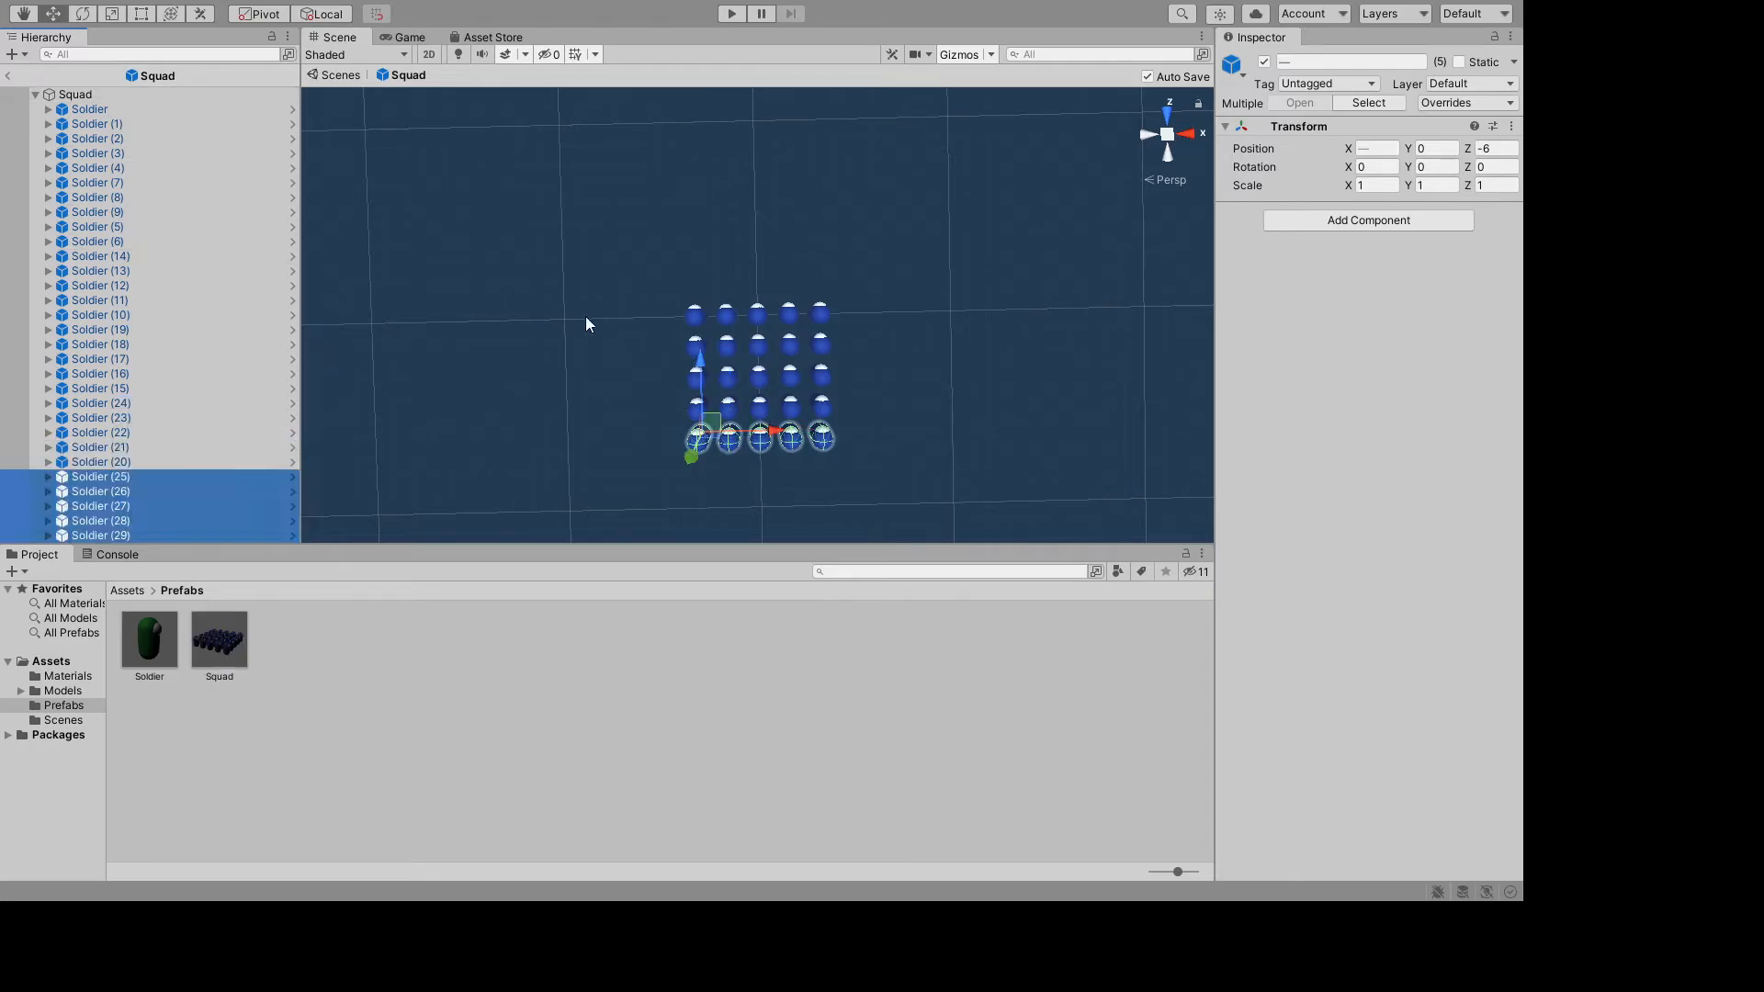
- Move the duplicated soldier row along negative Z to a Z position of -7.5, forming a sixth row
{"action": "left_click_drag", "start_coordinate": [702, 366], "coordinate": [700, 401]}
{"action": "right_click_drag", "start_coordinate": [702, 398], "coordinate": [923, 348]}
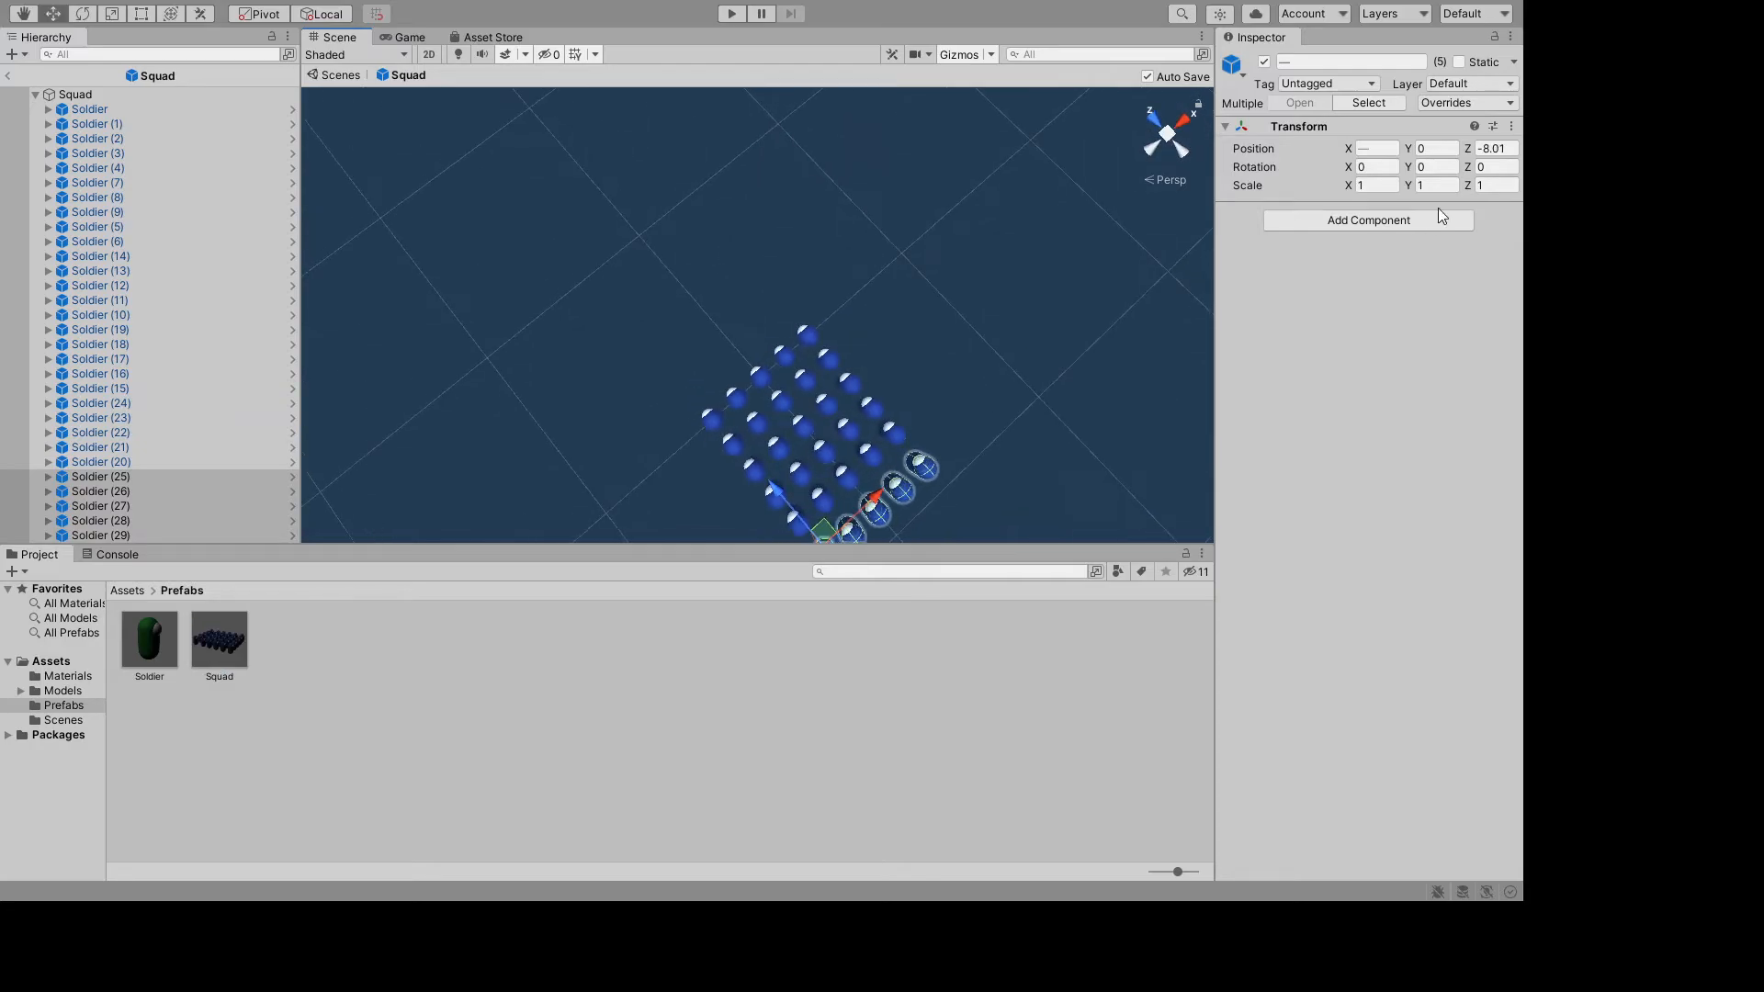
{"action": "left_click", "coordinate": [1512, 150]}
{"action": "key", "text": "BackSpace"}
{"action": "key", "text": "BackSpace"}
{"action": "key", "text": "BackSpace"}
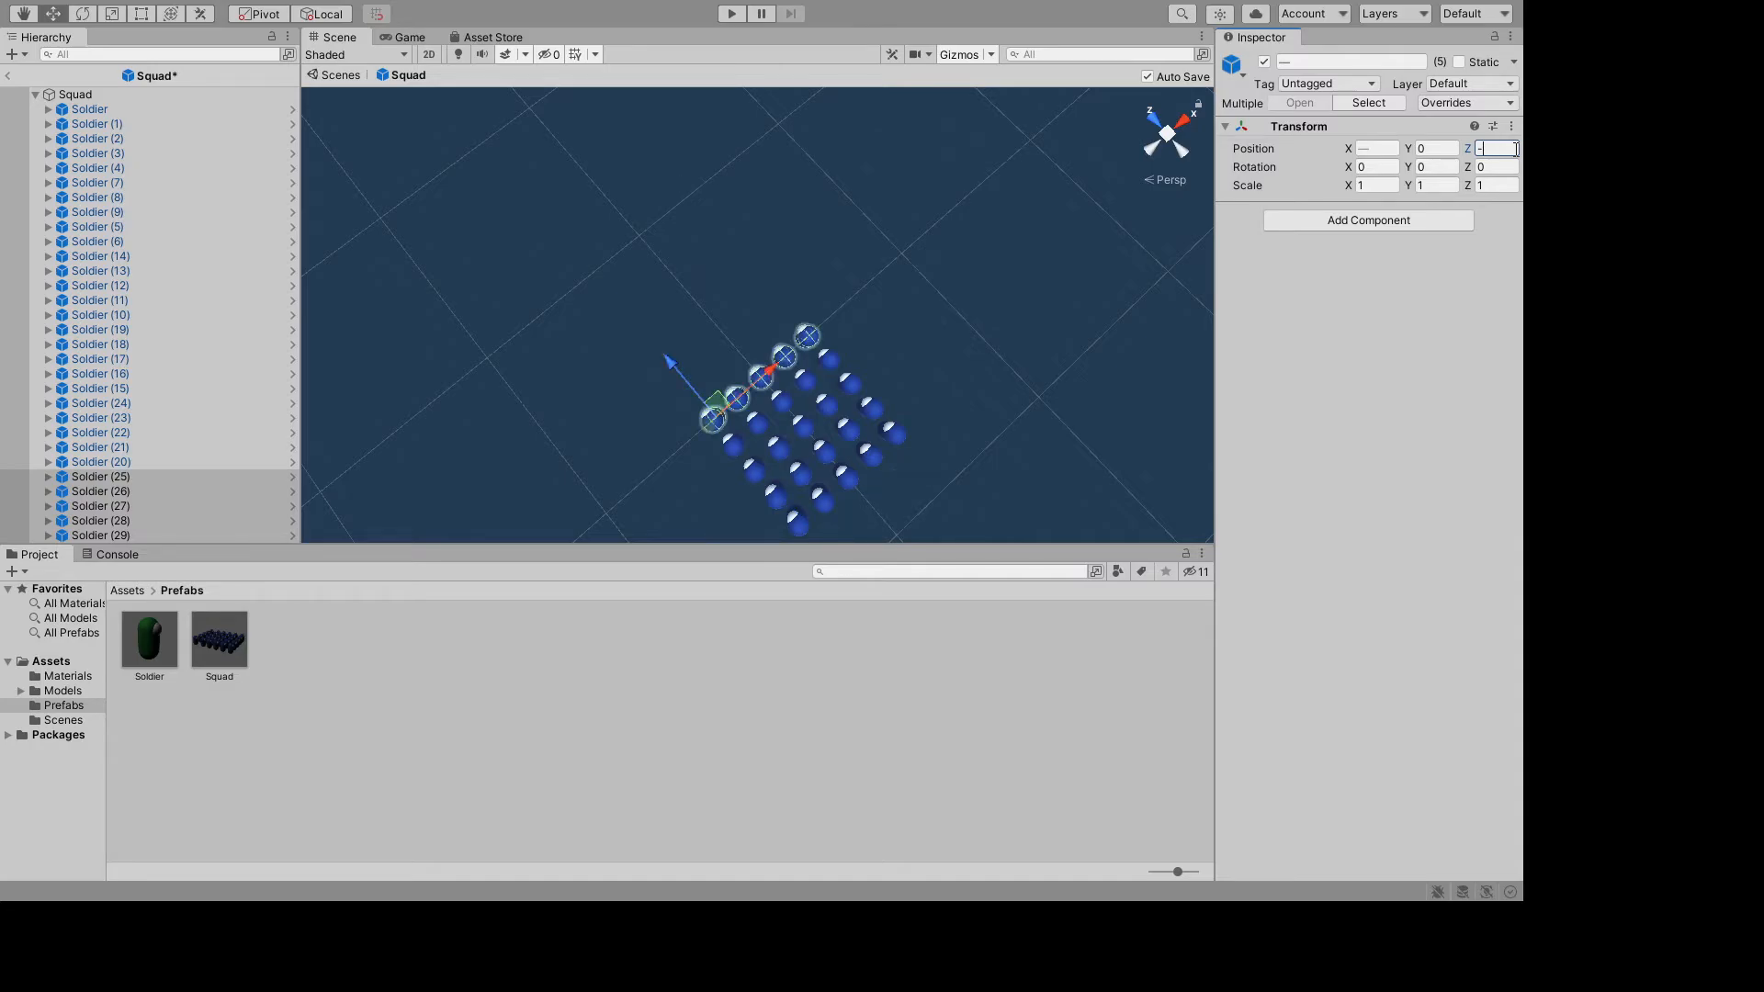
{"action": "type", "text": "7.5"}
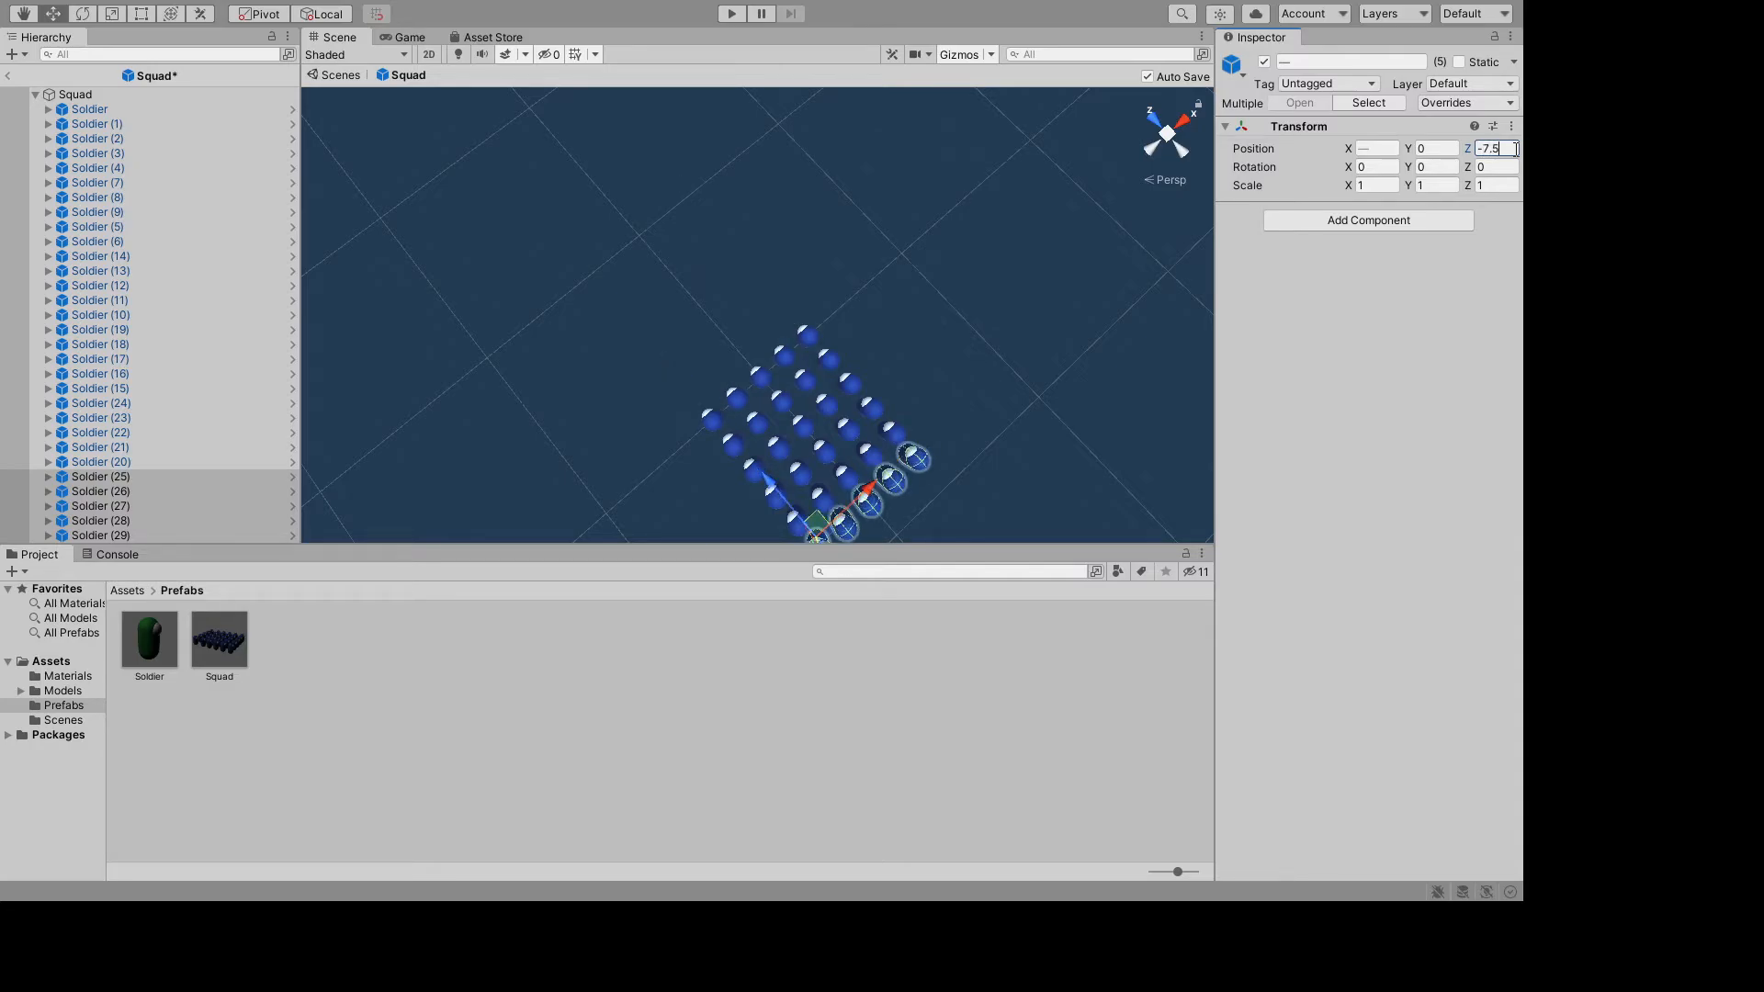
{"action": "left_click", "coordinate": [953, 353]}
{"action": "left_click_drag", "start_coordinate": [897, 323], "coordinate": [484, 251], "text": "alt"}
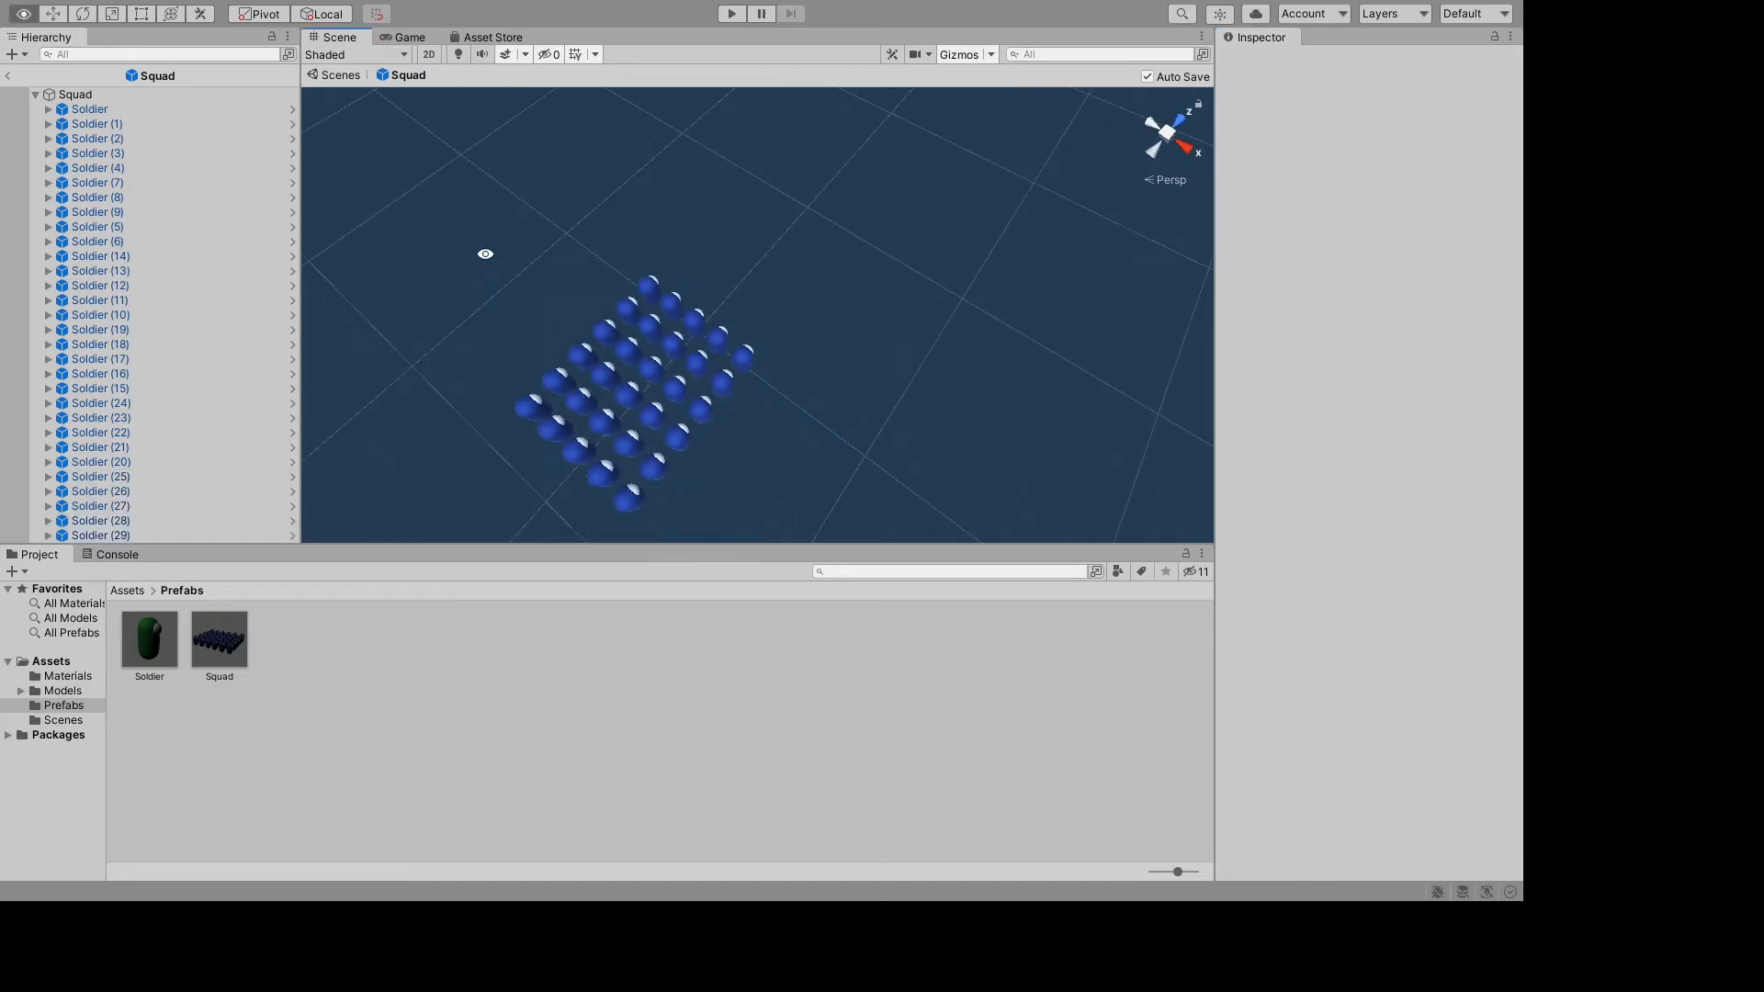
- Return to the scene and examine the three Squad instances for the added row from several angles
{"action": "left_click", "coordinate": [7, 77]}
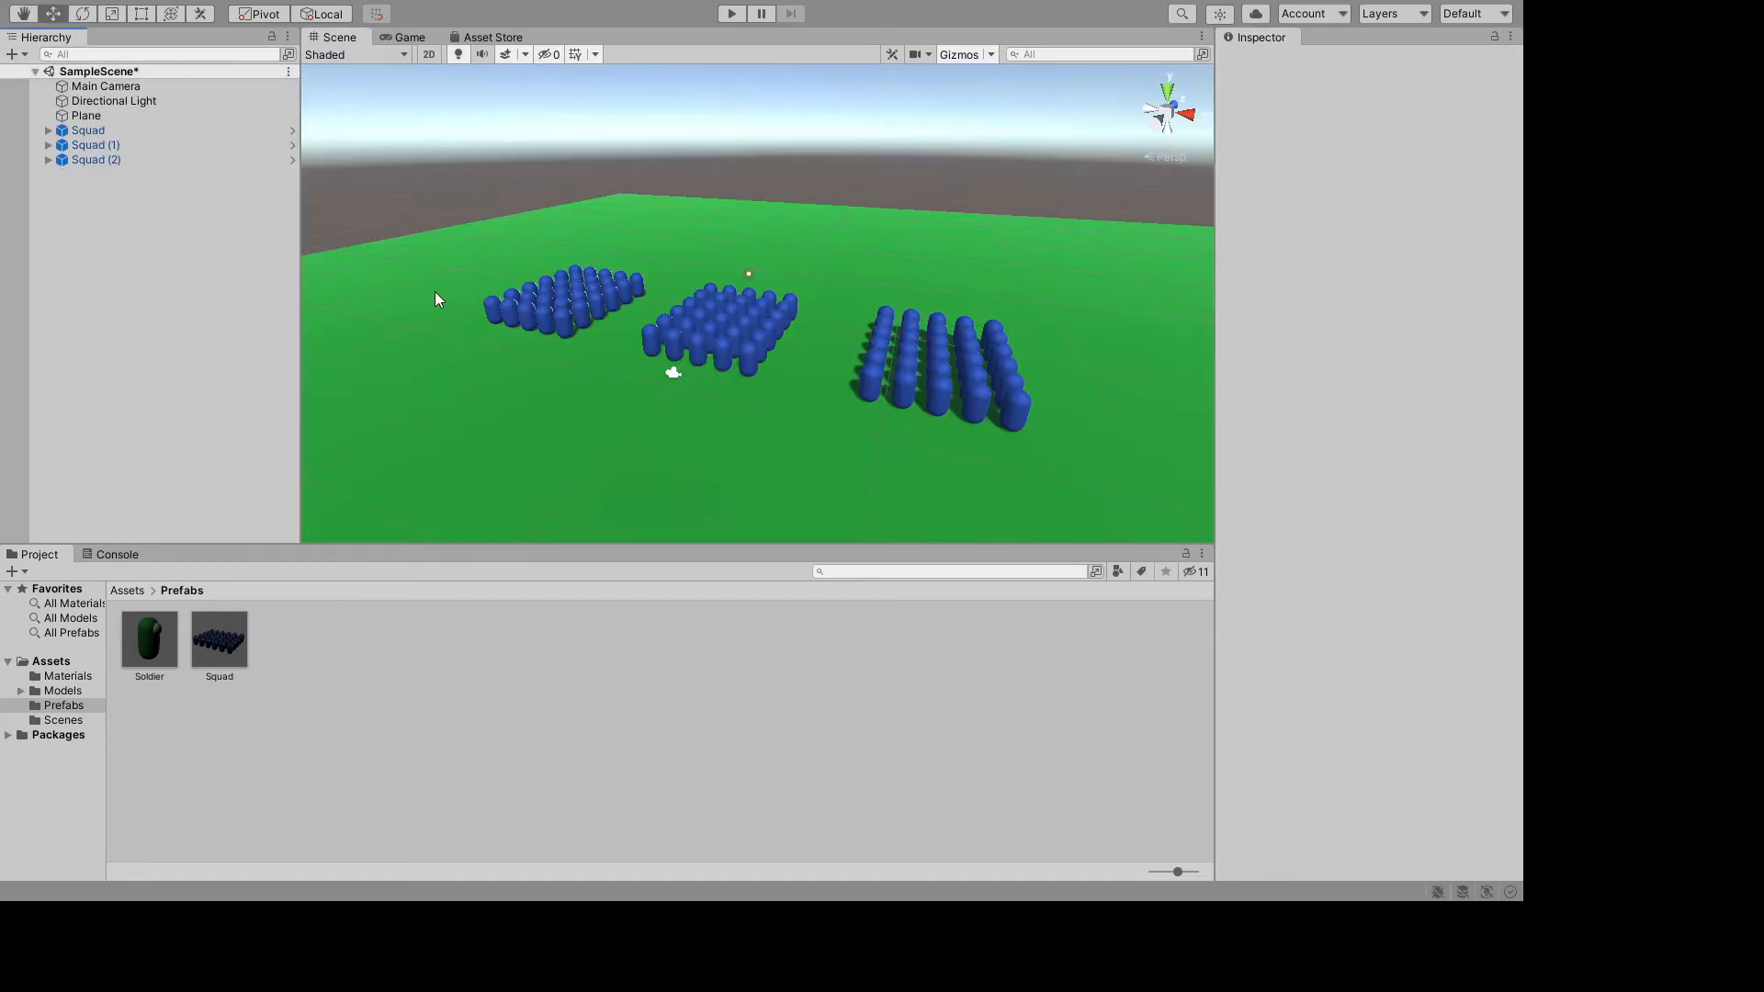
{"action": "left_click_drag", "start_coordinate": [937, 175], "coordinate": [625, 439], "text": "alt"}
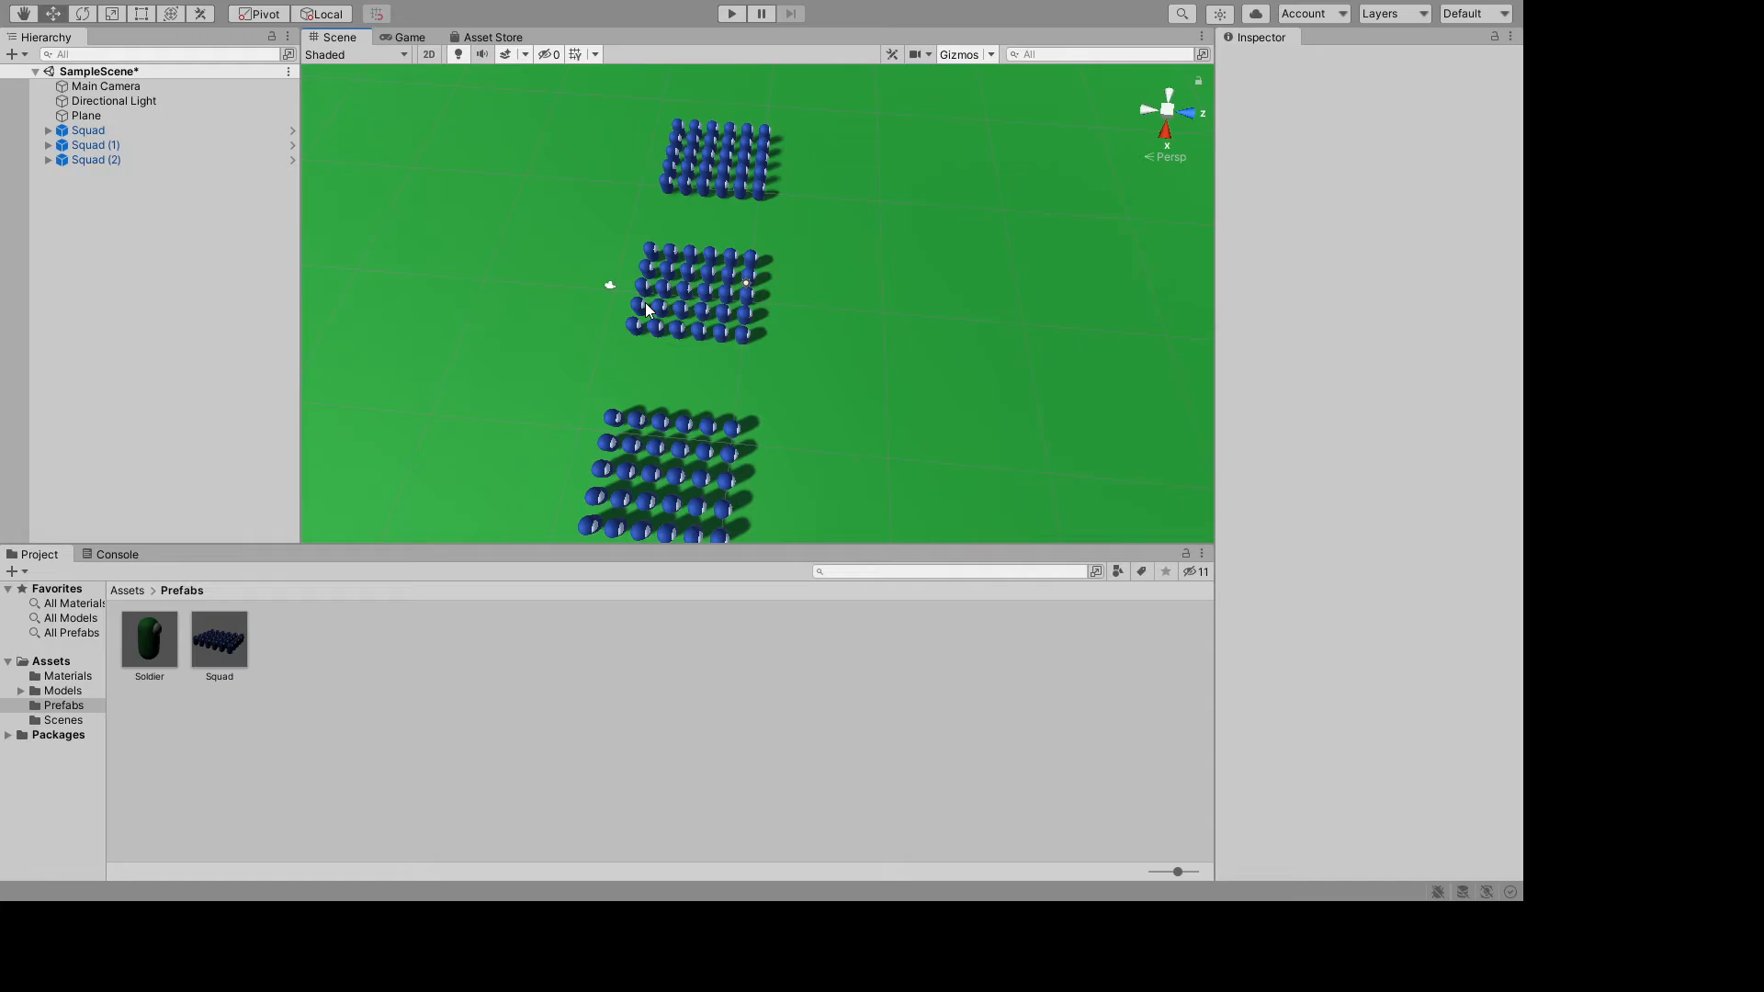
{"action": "left_click_drag", "start_coordinate": [646, 310], "coordinate": [315, 64], "text": "alt"}
{"action": "middle_click_drag", "start_coordinate": [581, 172], "coordinate": [516, 160], "text": "alt"}
{"action": "right_click_drag", "start_coordinate": [662, 186], "coordinate": [556, 160], "text": "alt"}
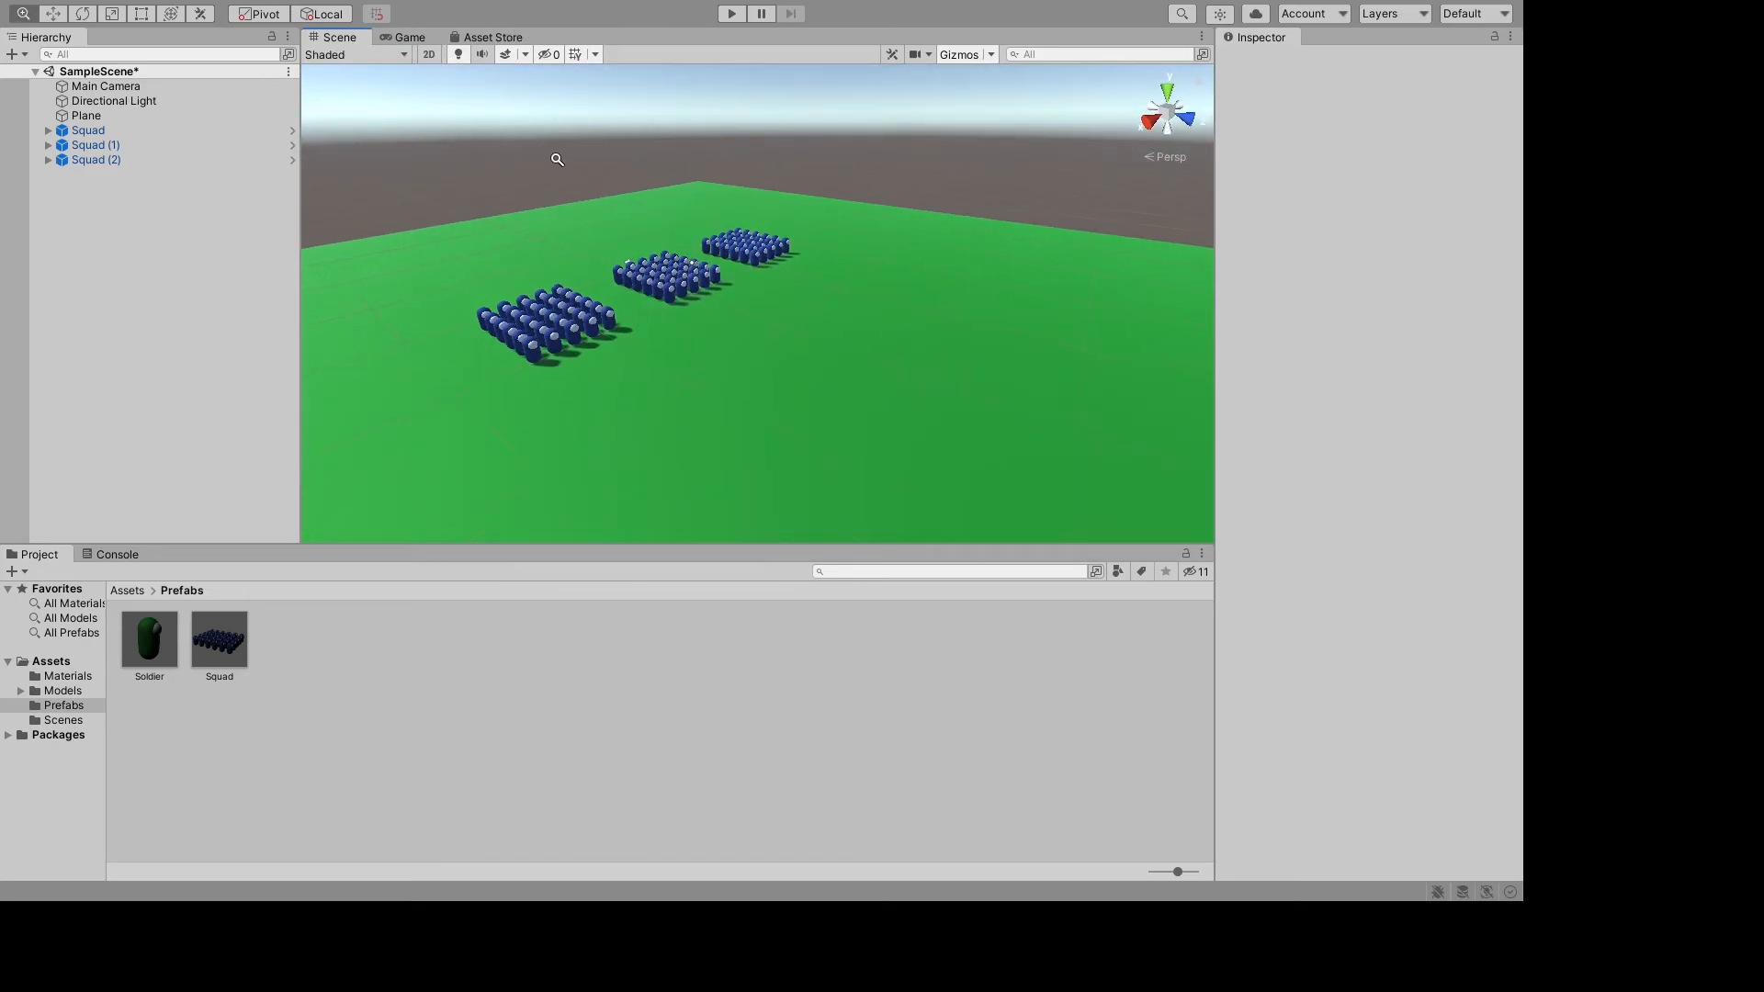
{"action": "left_click_drag", "start_coordinate": [556, 160], "coordinate": [842, 327], "text": "alt"}
{"action": "scroll", "coordinate": [868, 368], "scroll_direction": "up", "scroll_amount": 5}
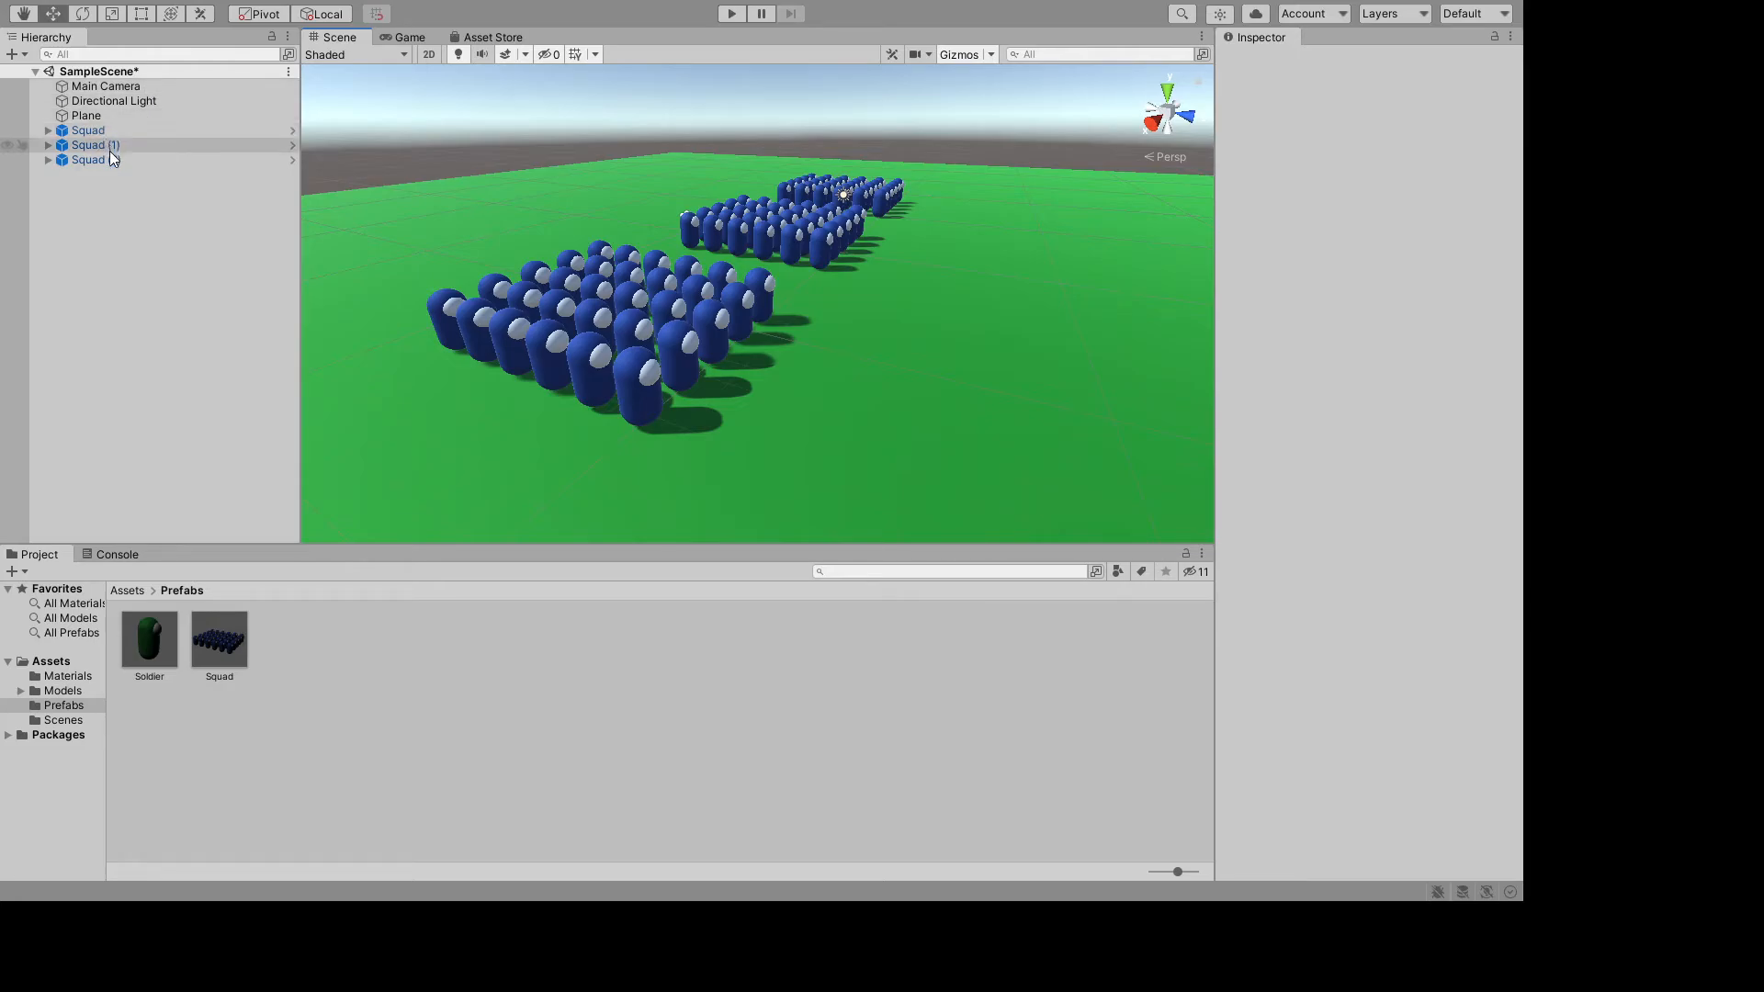
- Open the Soldier prefab and add a new capsule as a child of the Soldier root
{"action": "left_click", "coordinate": [154, 653]}
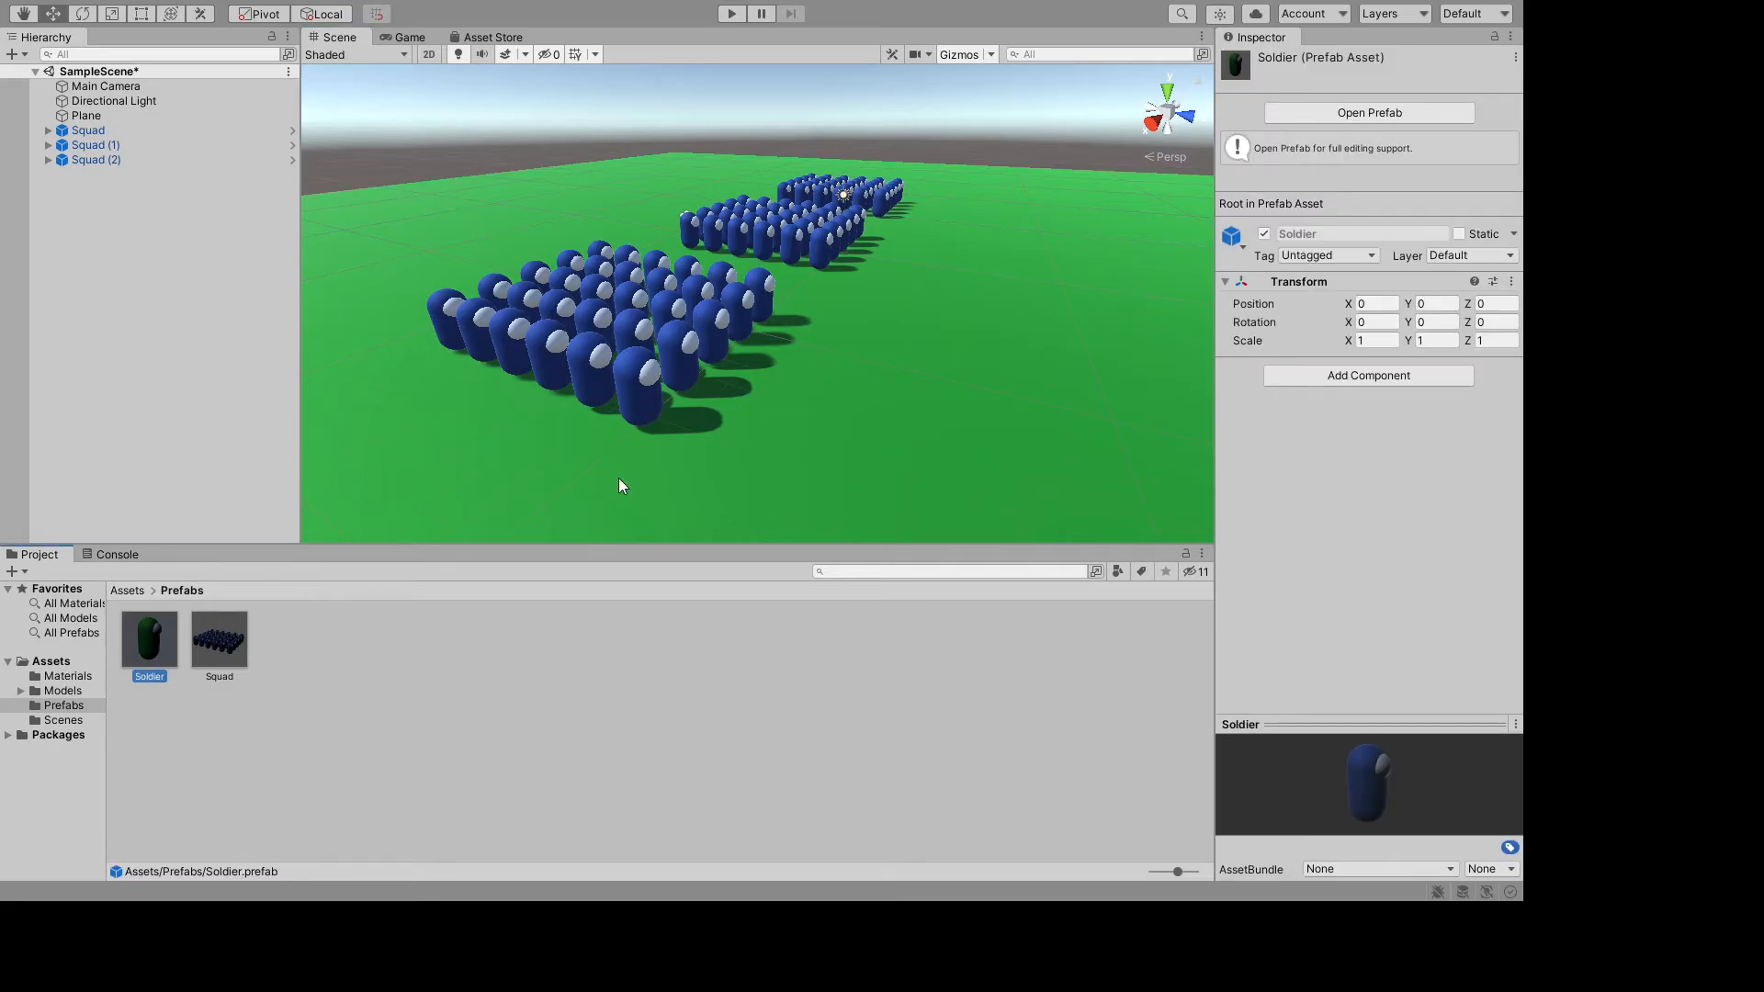
{"action": "left_click", "coordinate": [1307, 114]}
{"action": "scroll", "coordinate": [840, 358], "scroll_direction": "up", "scroll_amount": 3}
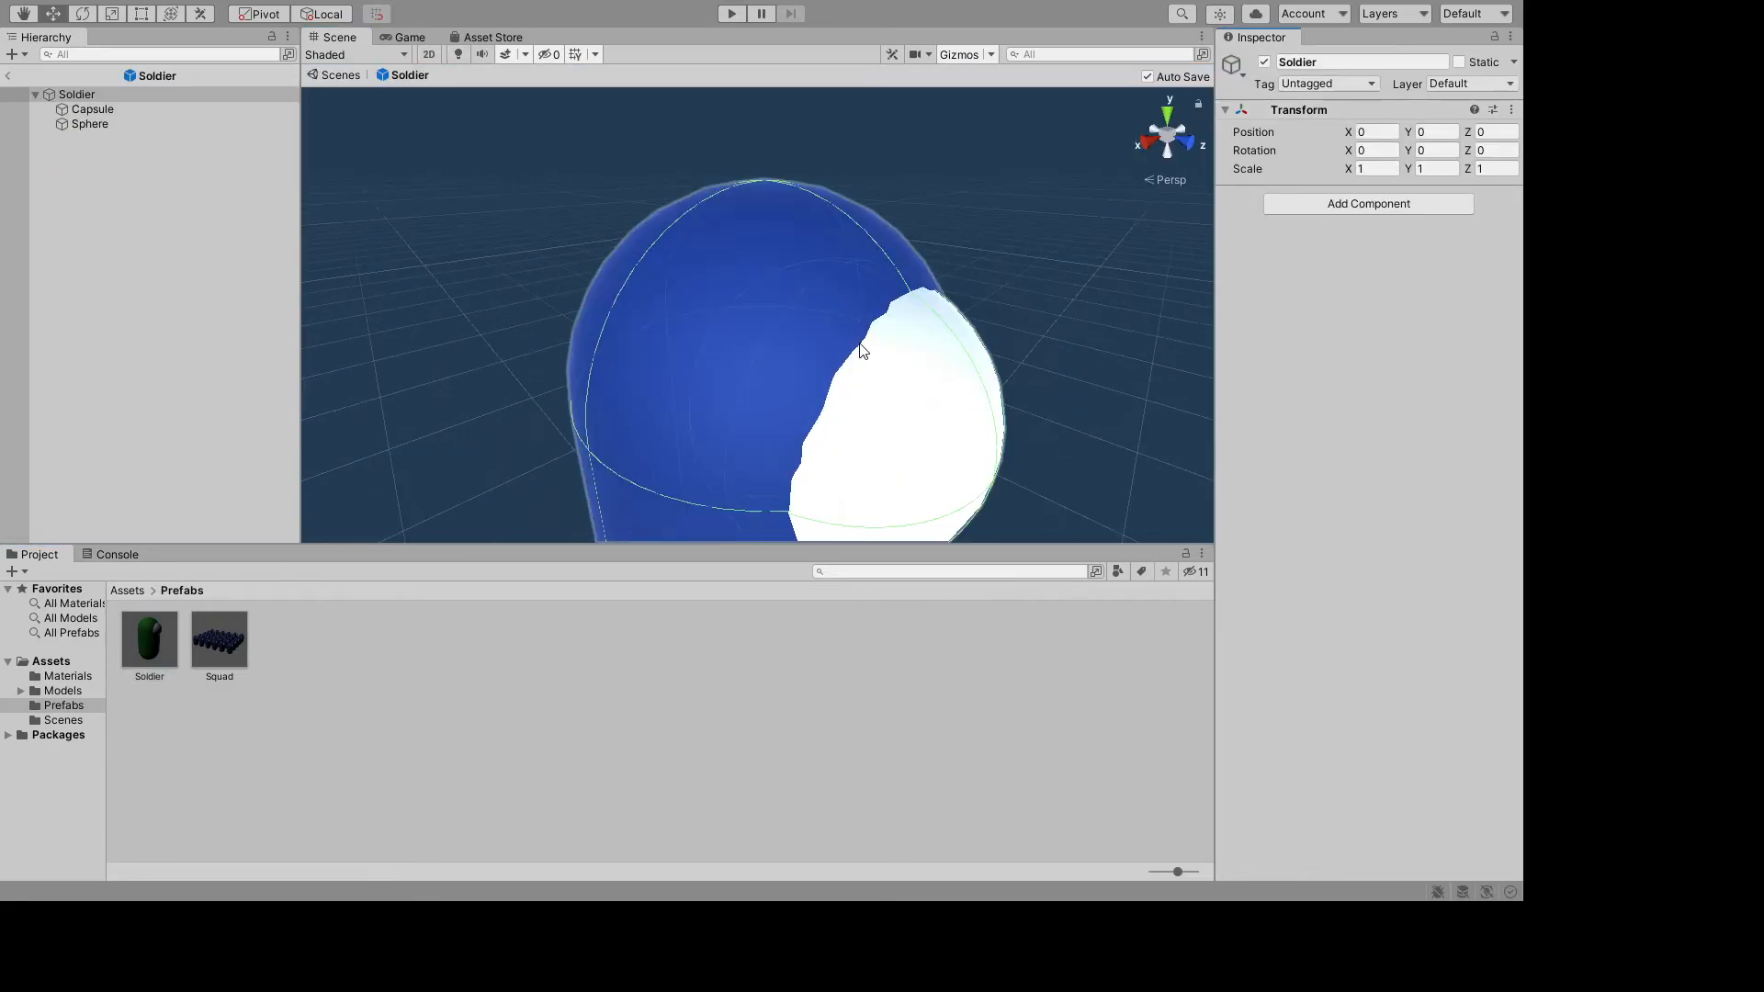
{"action": "scroll", "coordinate": [858, 349], "scroll_direction": "down", "scroll_amount": 3}
{"action": "left_click_drag", "start_coordinate": [858, 342], "coordinate": [983, 345], "text": "alt"}
{"action": "right_click", "coordinate": [95, 167]}
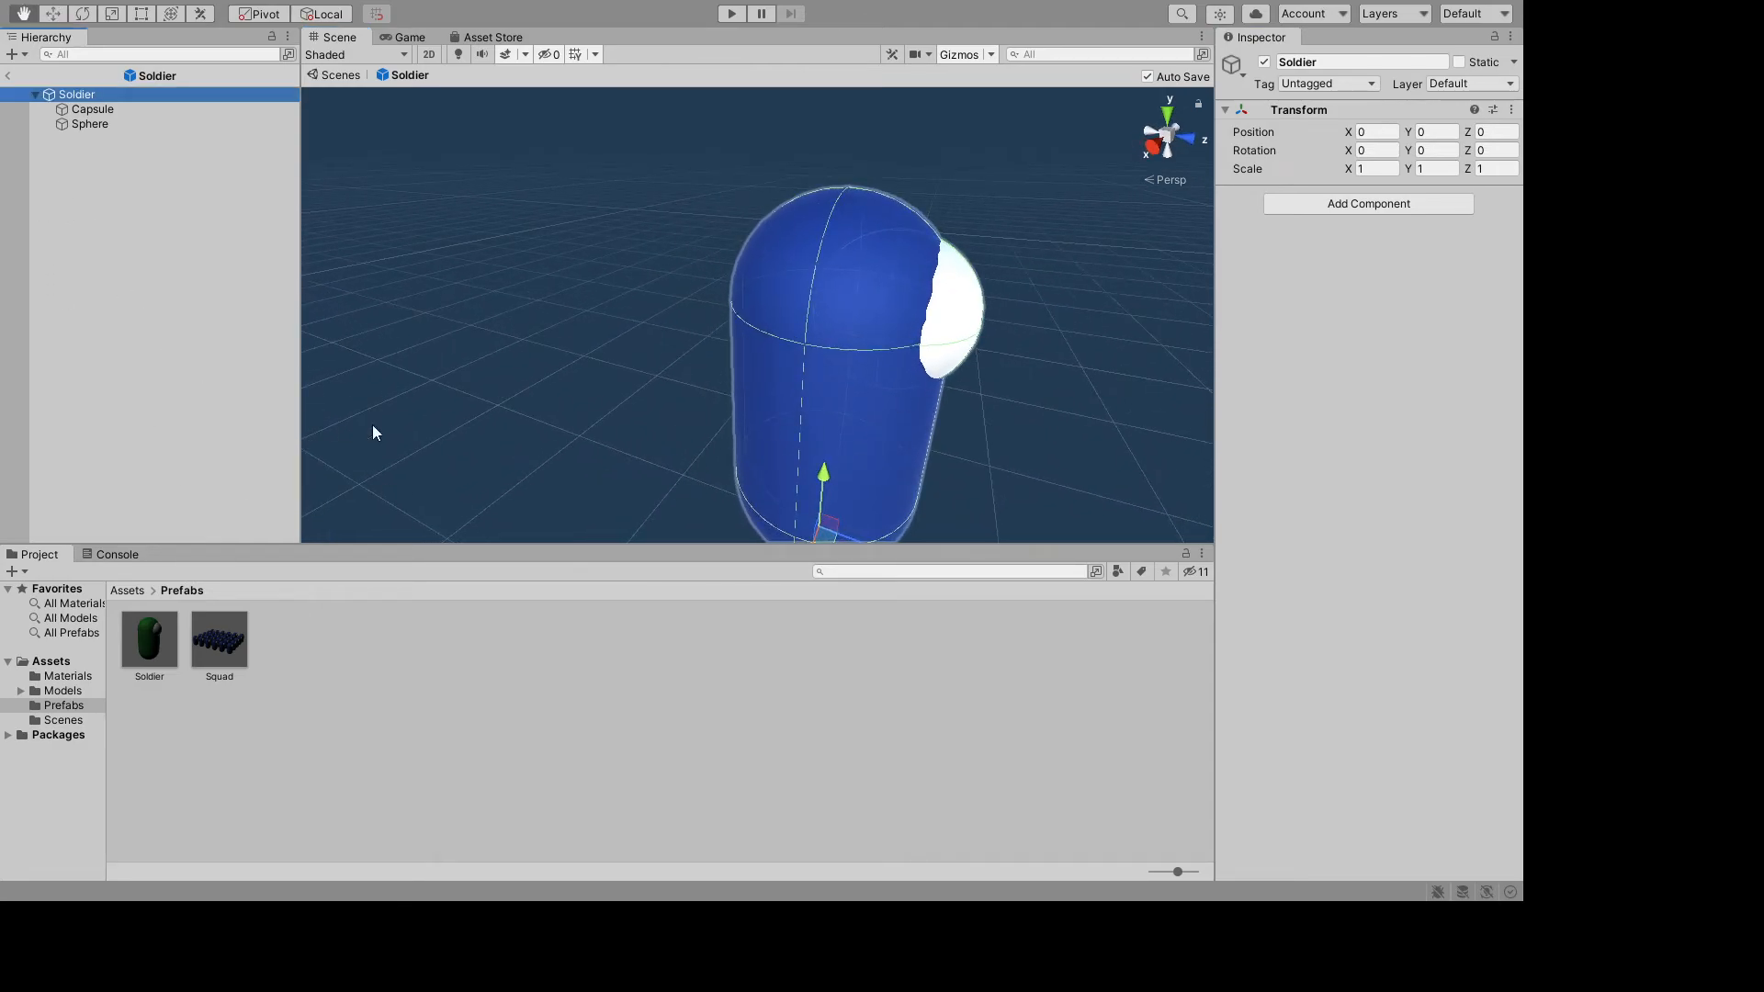
{"action": "left_click", "coordinate": [370, 448]}
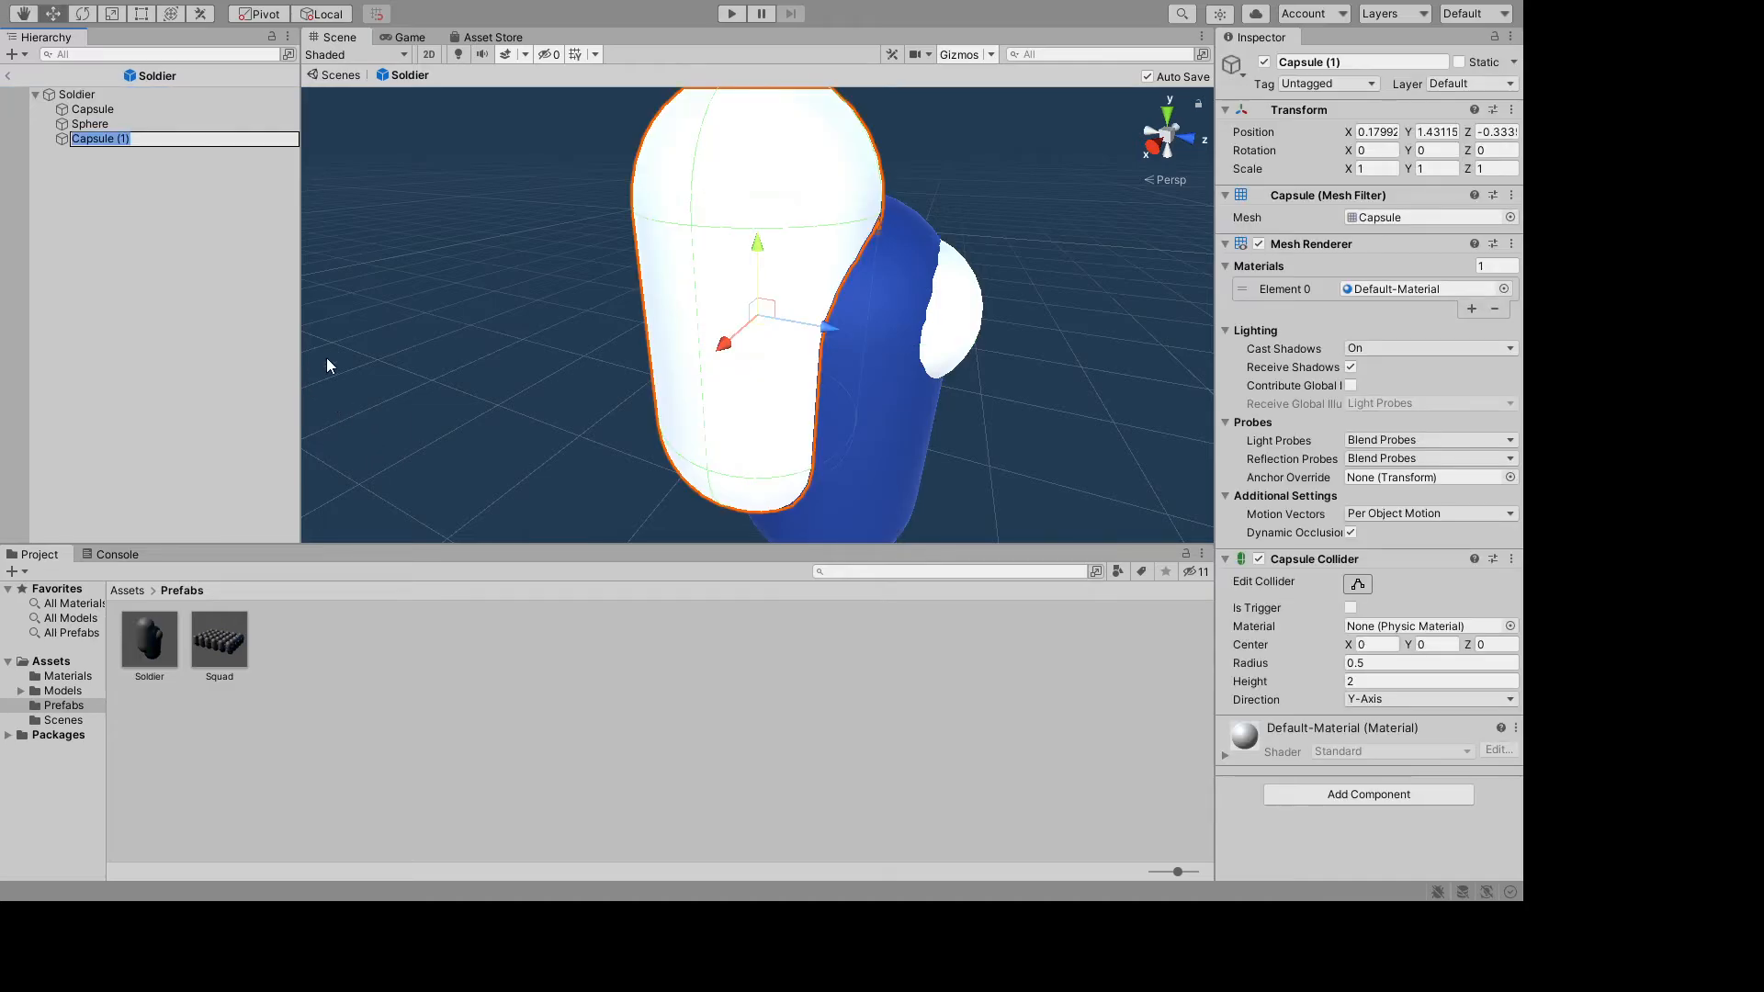
{"action": "left_click_drag", "start_coordinate": [438, 377], "coordinate": [330, 359], "text": "alt"}
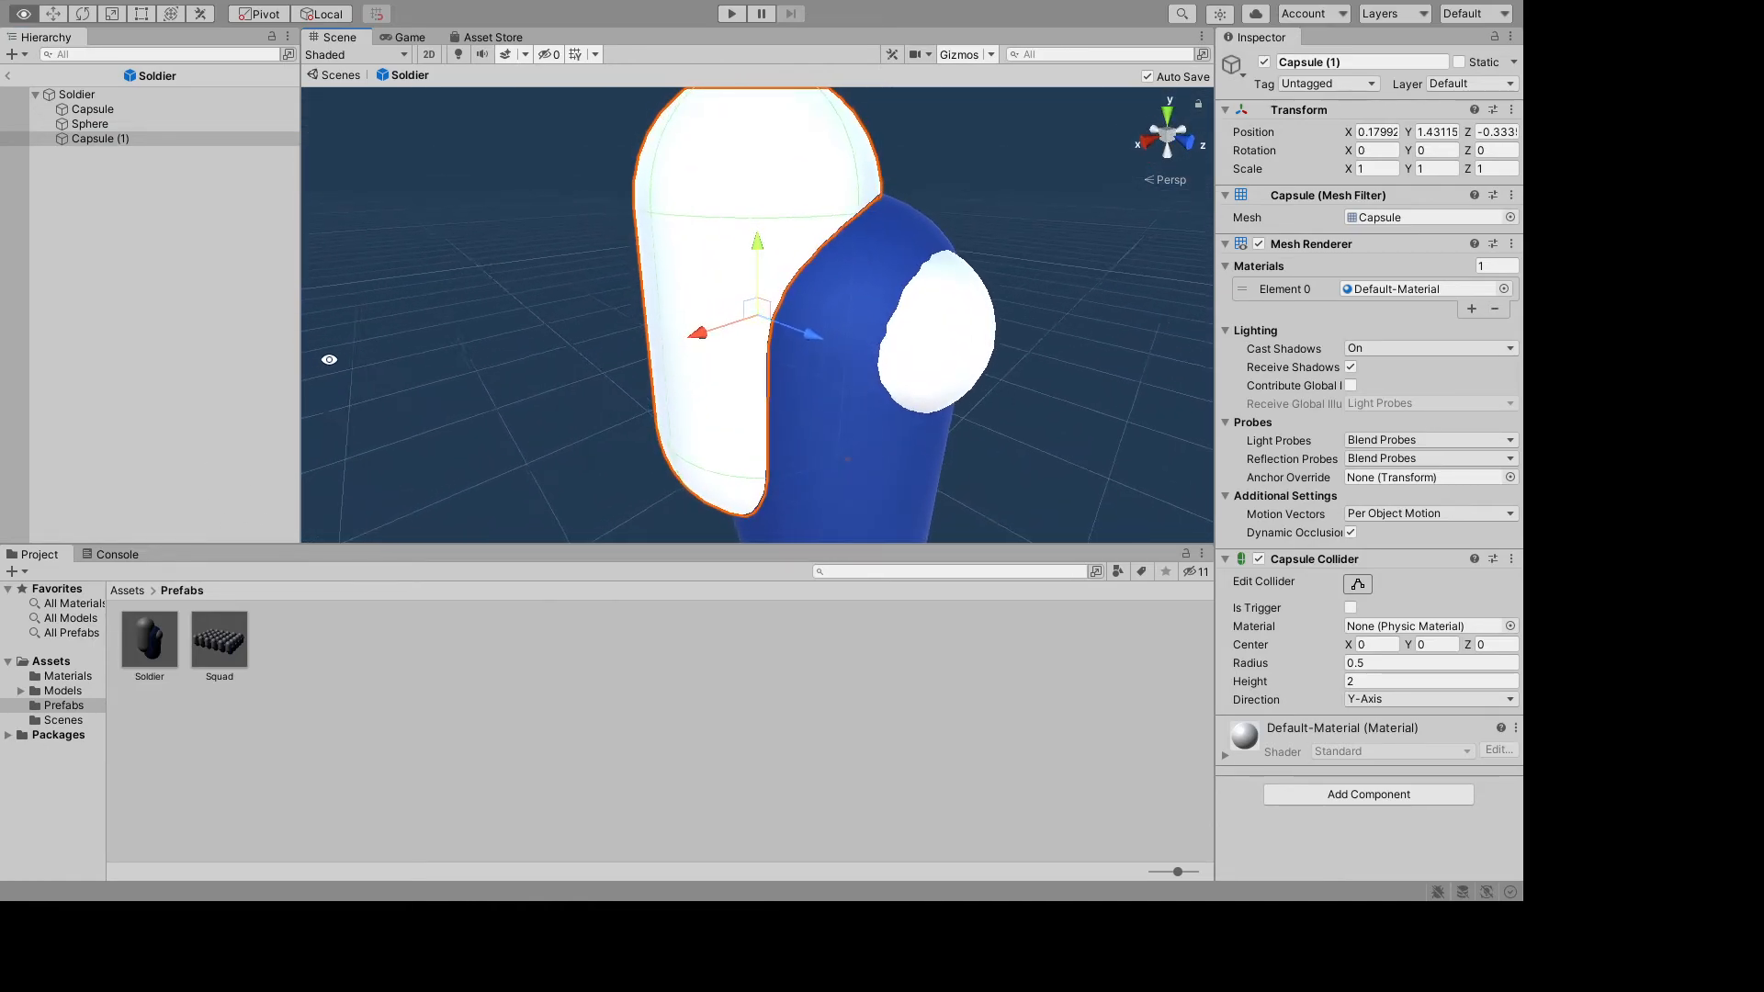
- Flatten the new capsule along its X axis, setting its X scale to 0.05
{"action": "left_click", "coordinate": [111, 16]}
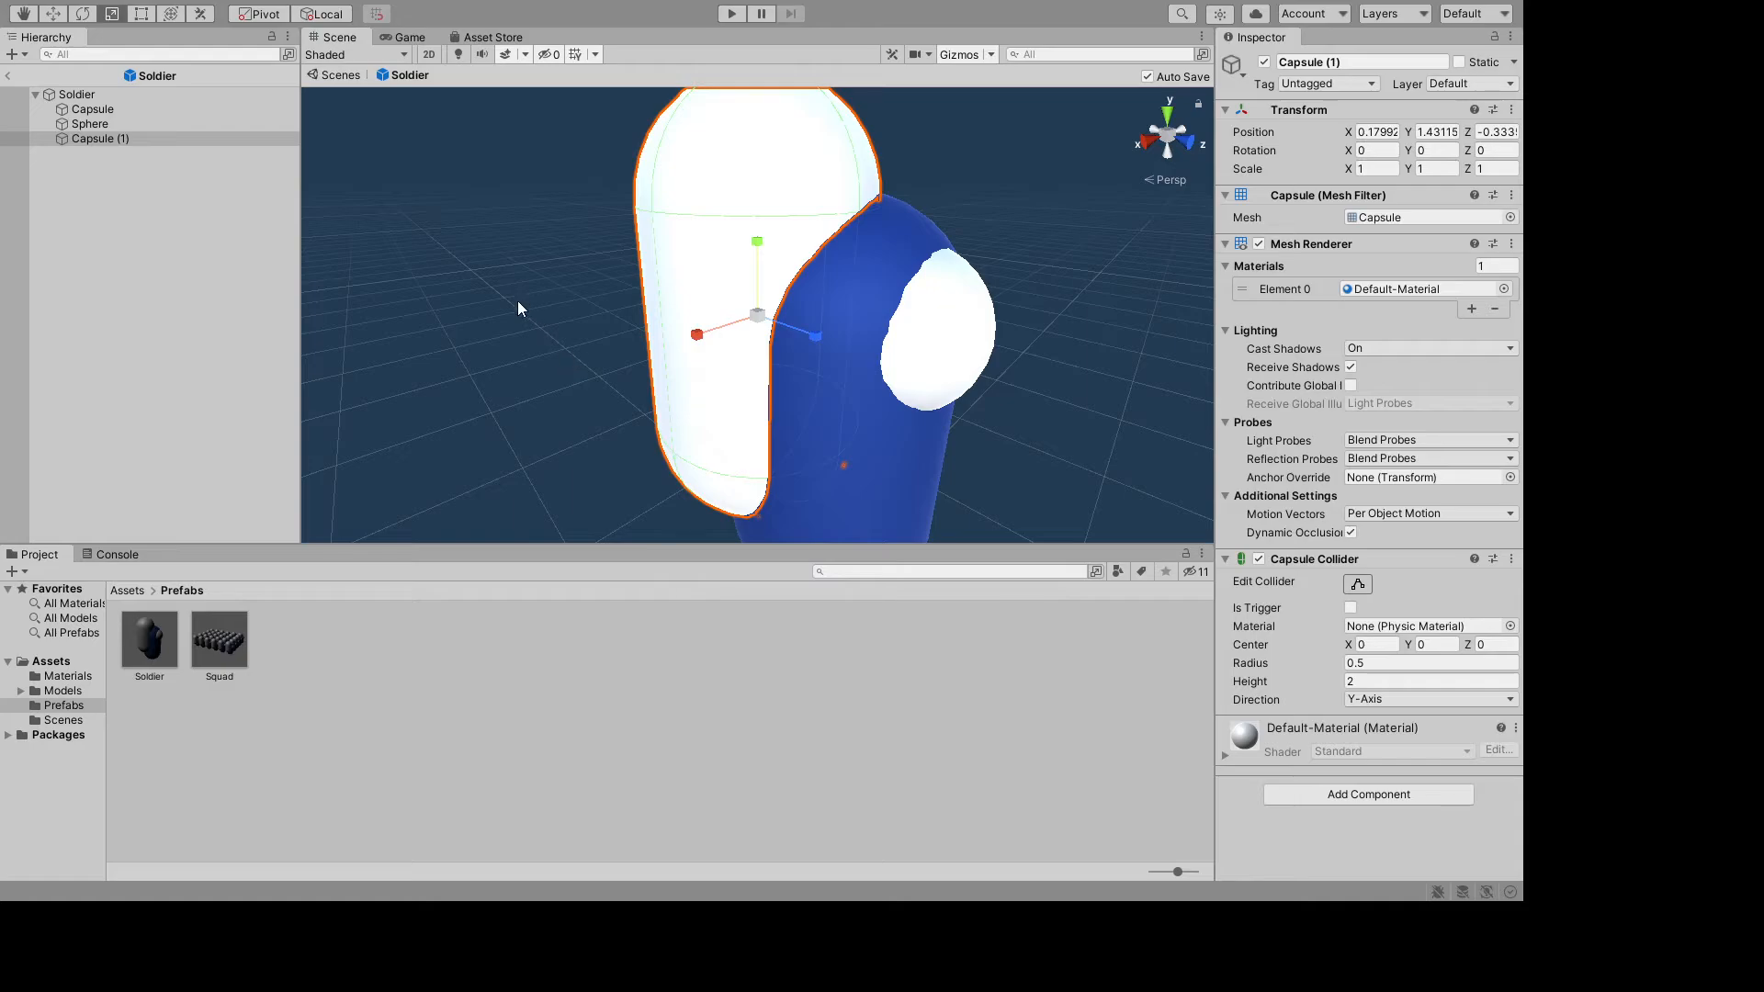
{"action": "left_click_drag", "start_coordinate": [518, 309], "coordinate": [514, 409], "text": "alt"}
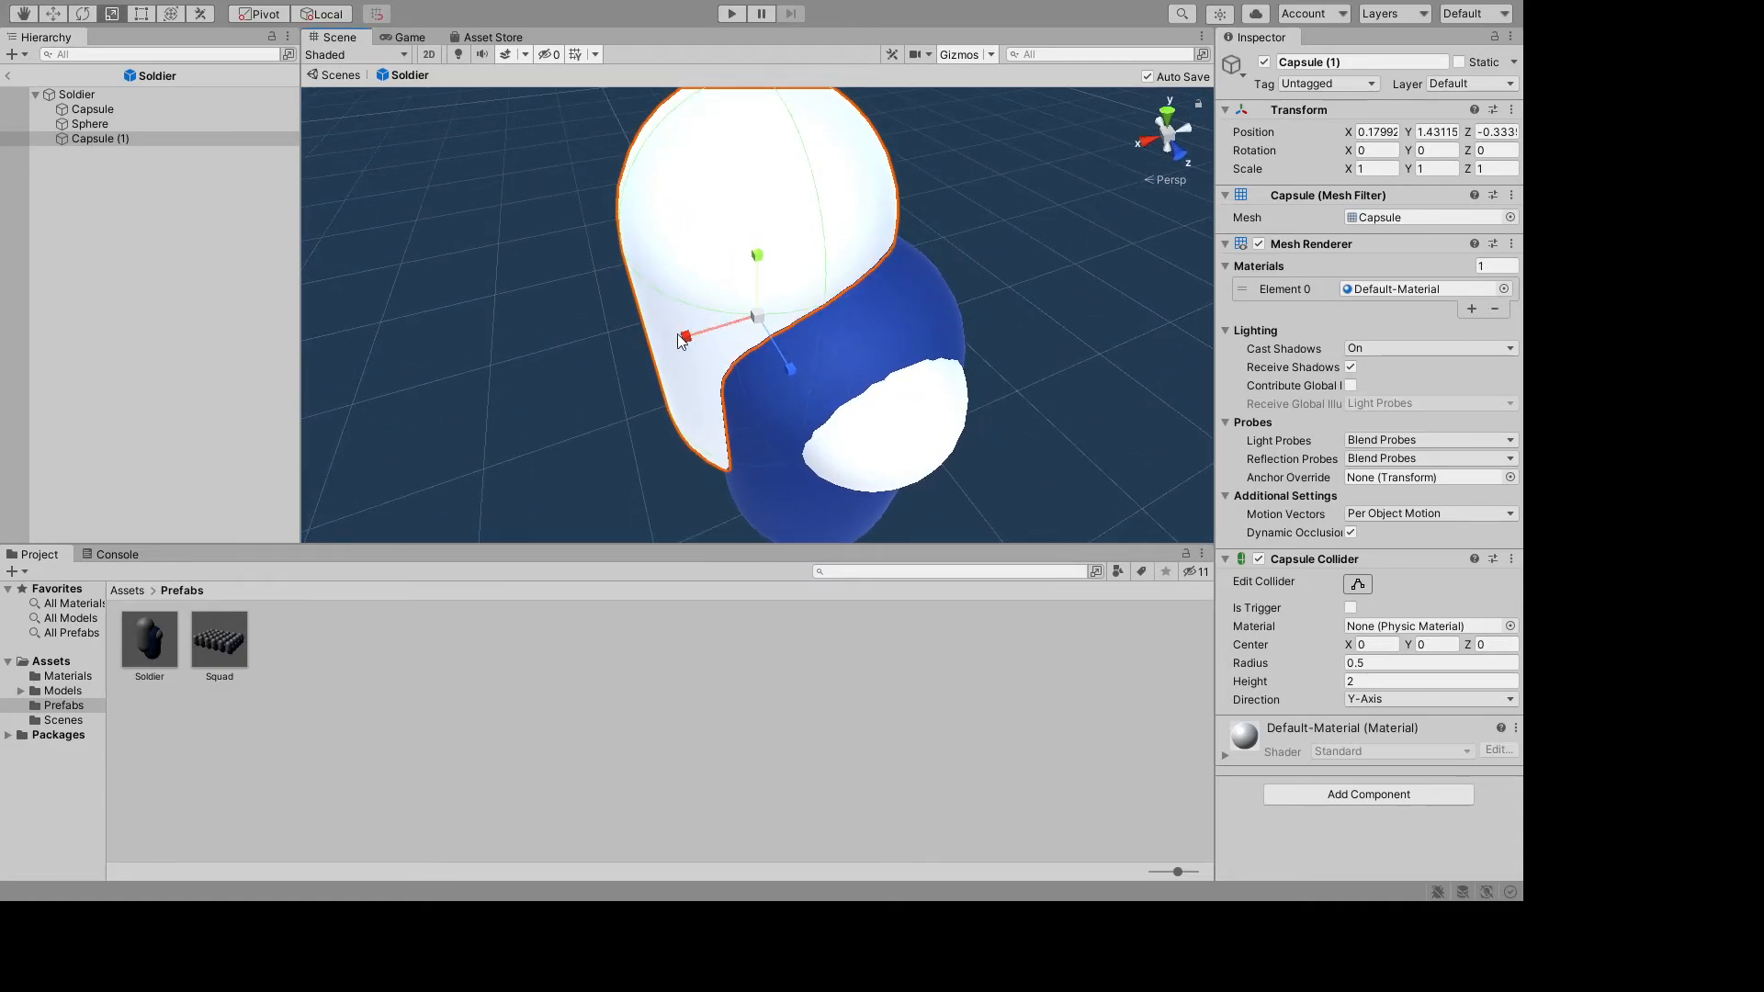
{"action": "left_click_drag", "start_coordinate": [682, 335], "coordinate": [738, 327]}
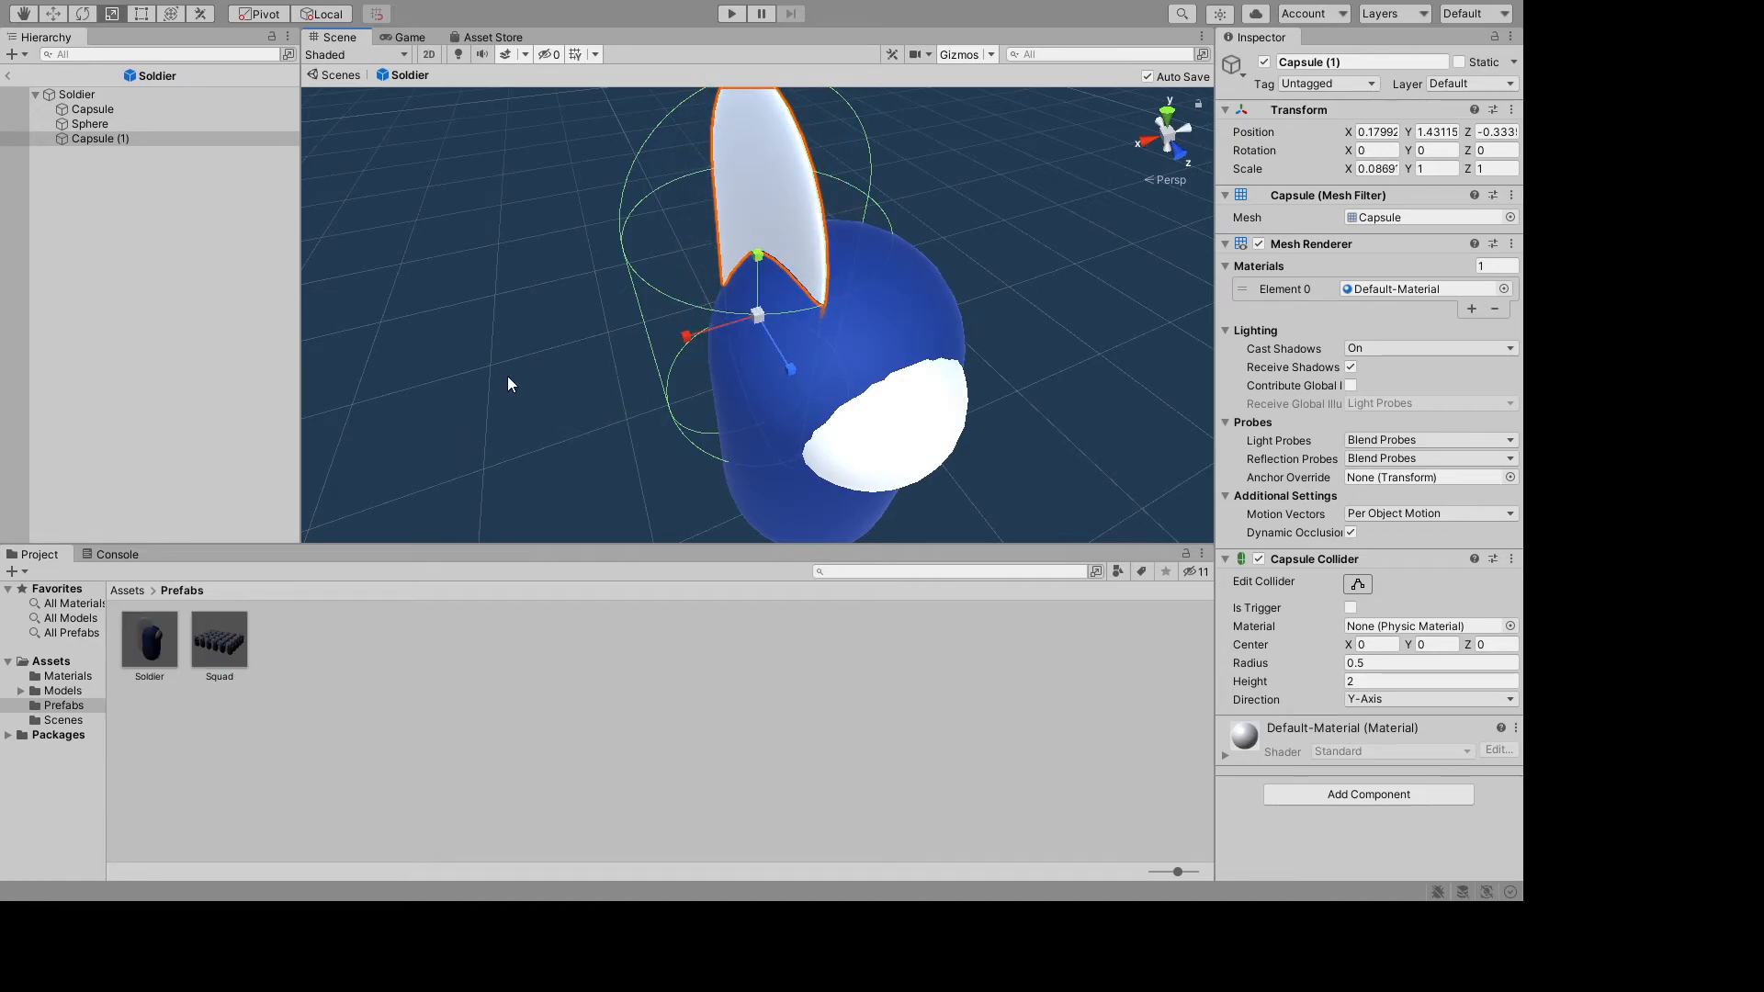
{"action": "left_click_drag", "start_coordinate": [532, 370], "coordinate": [431, 358], "text": "alt"}
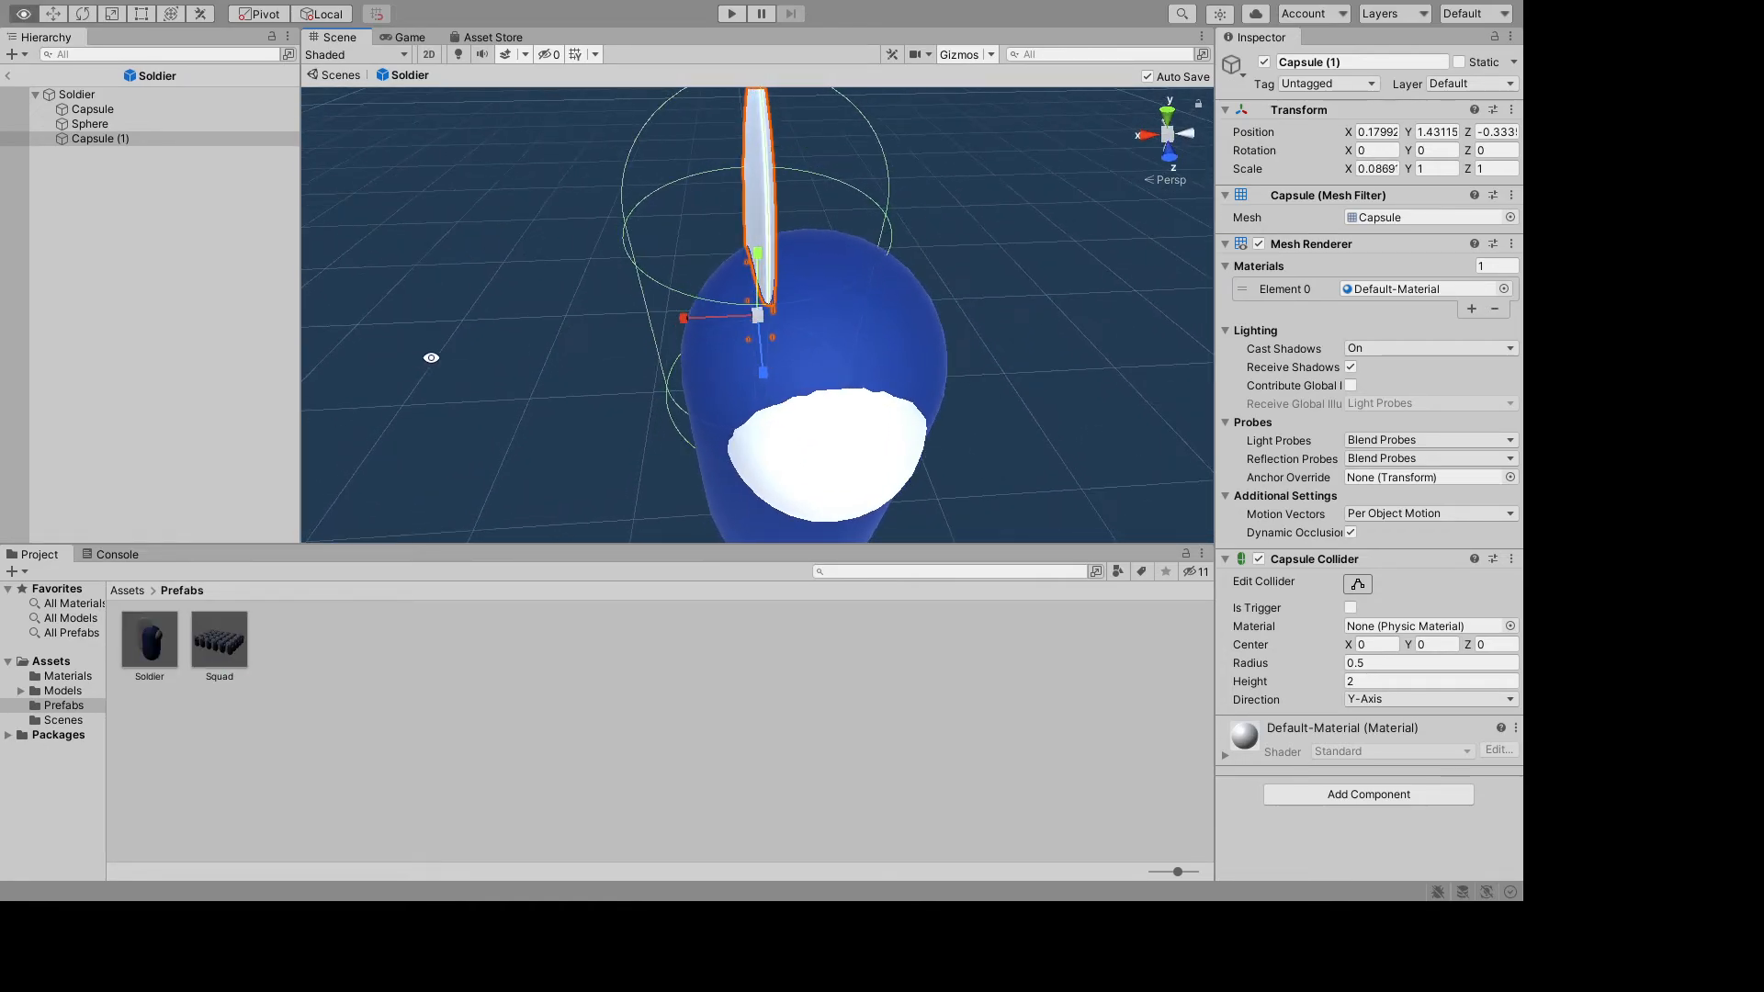
{"action": "left_click_drag", "start_coordinate": [678, 318], "coordinate": [711, 323]}
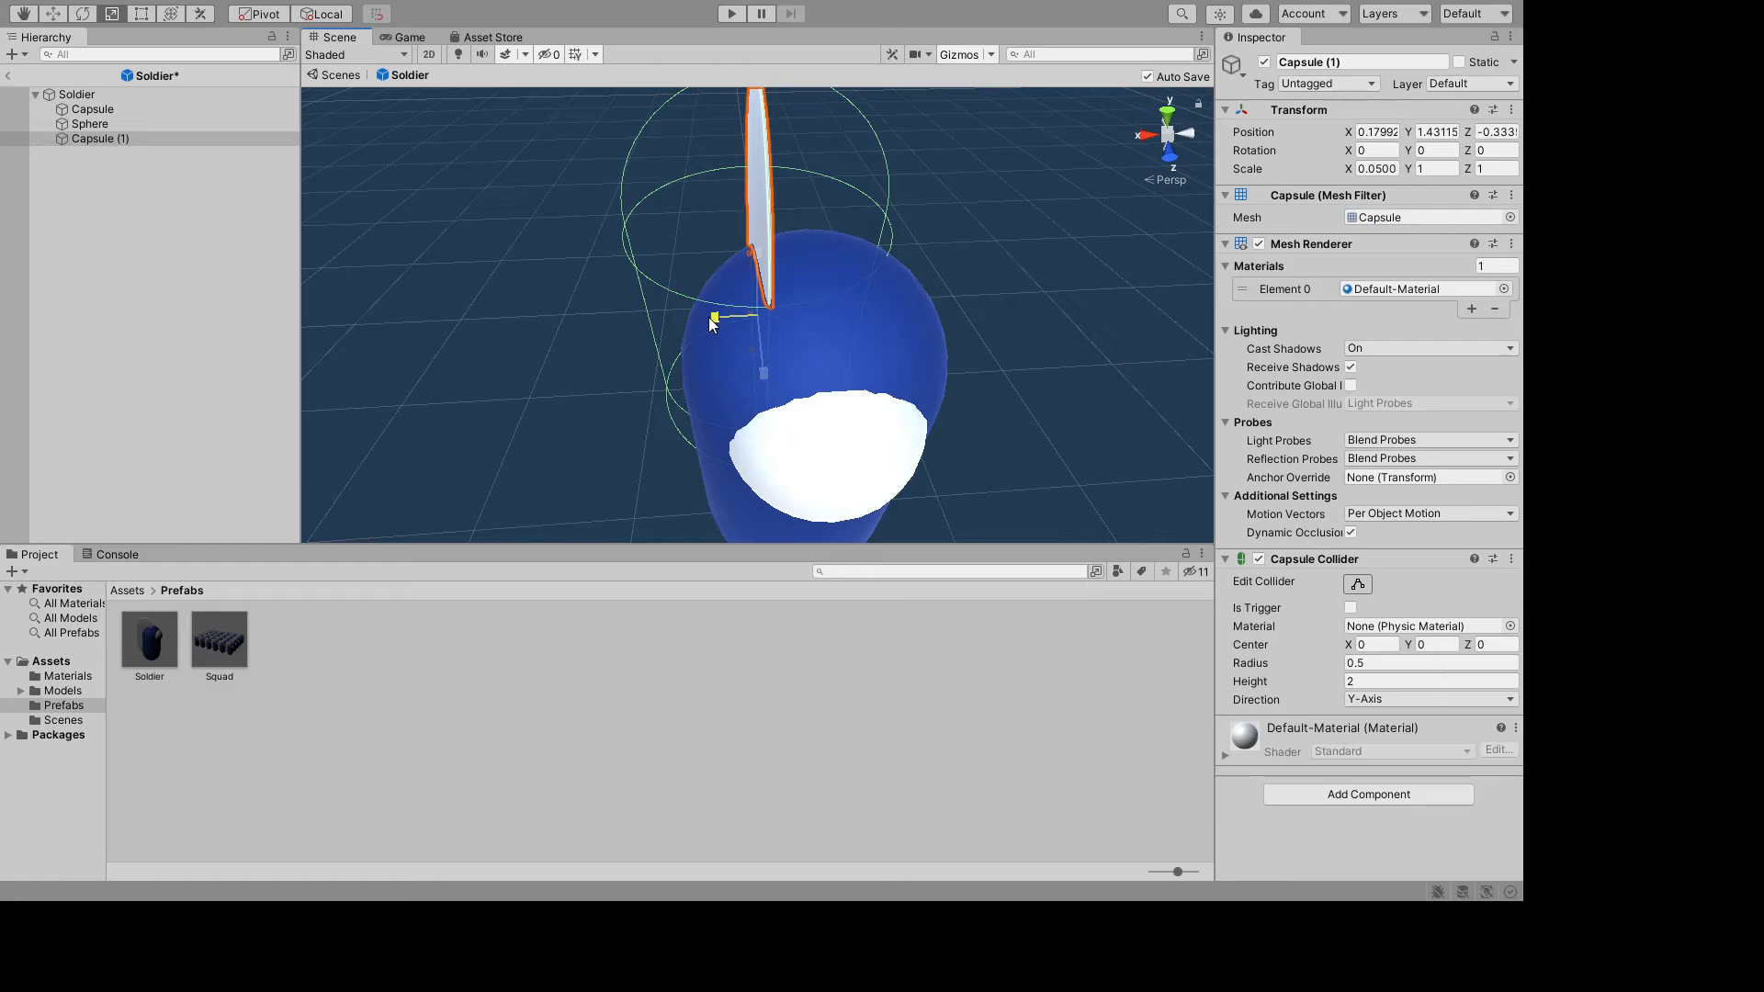
{"action": "left_click", "coordinate": [1398, 170]}
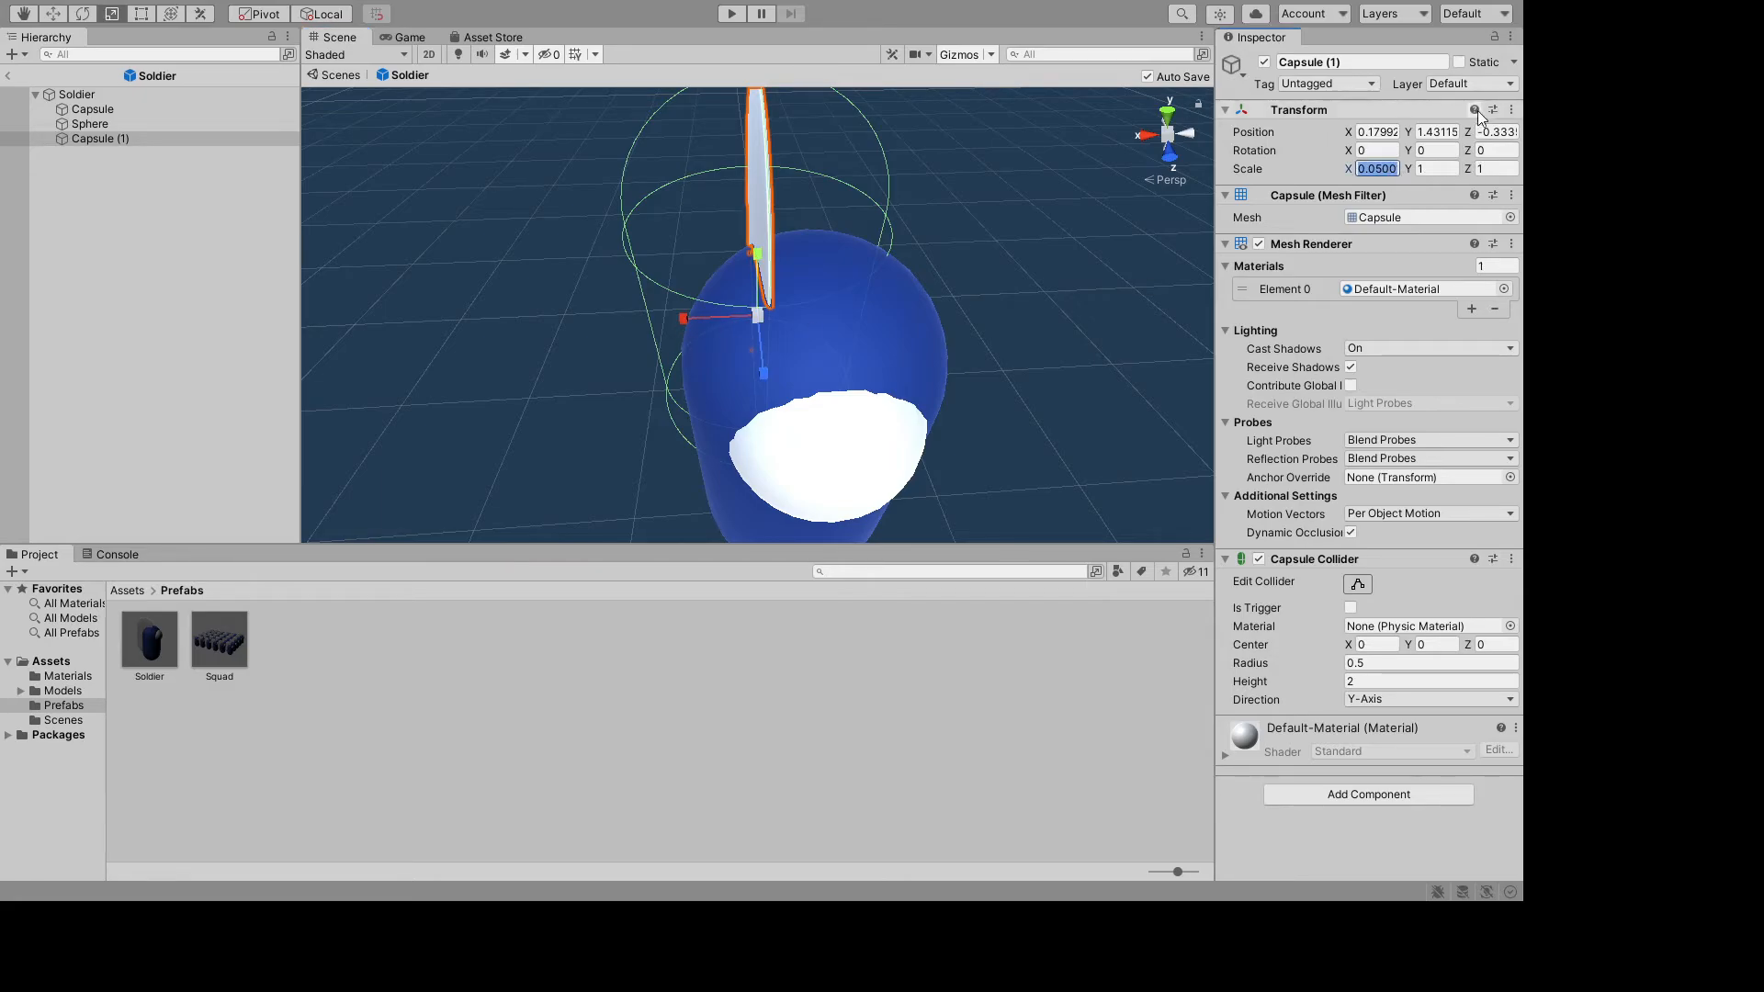
{"action": "type", "text": ".05"}
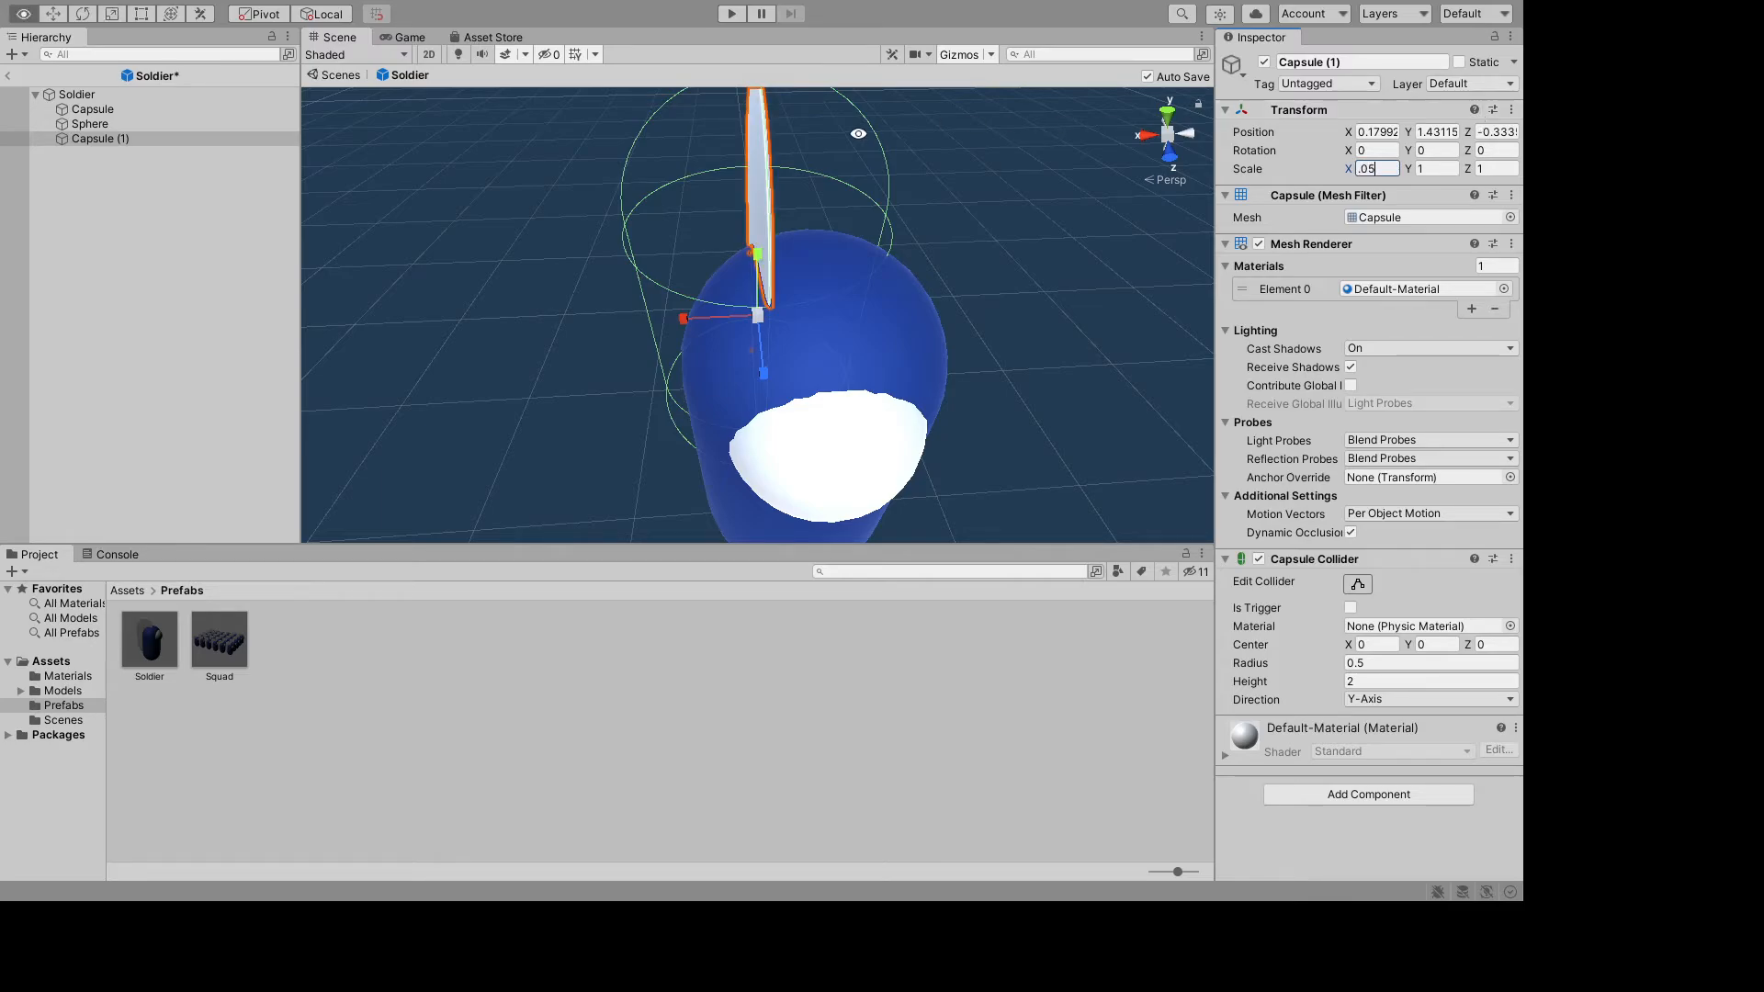
- Scale the new capsule down along Z to about 0.08 and along X to about 0.035, making a thin rod
{"action": "left_click_drag", "start_coordinate": [636, 296], "coordinate": [1113, 306], "text": "alt"}
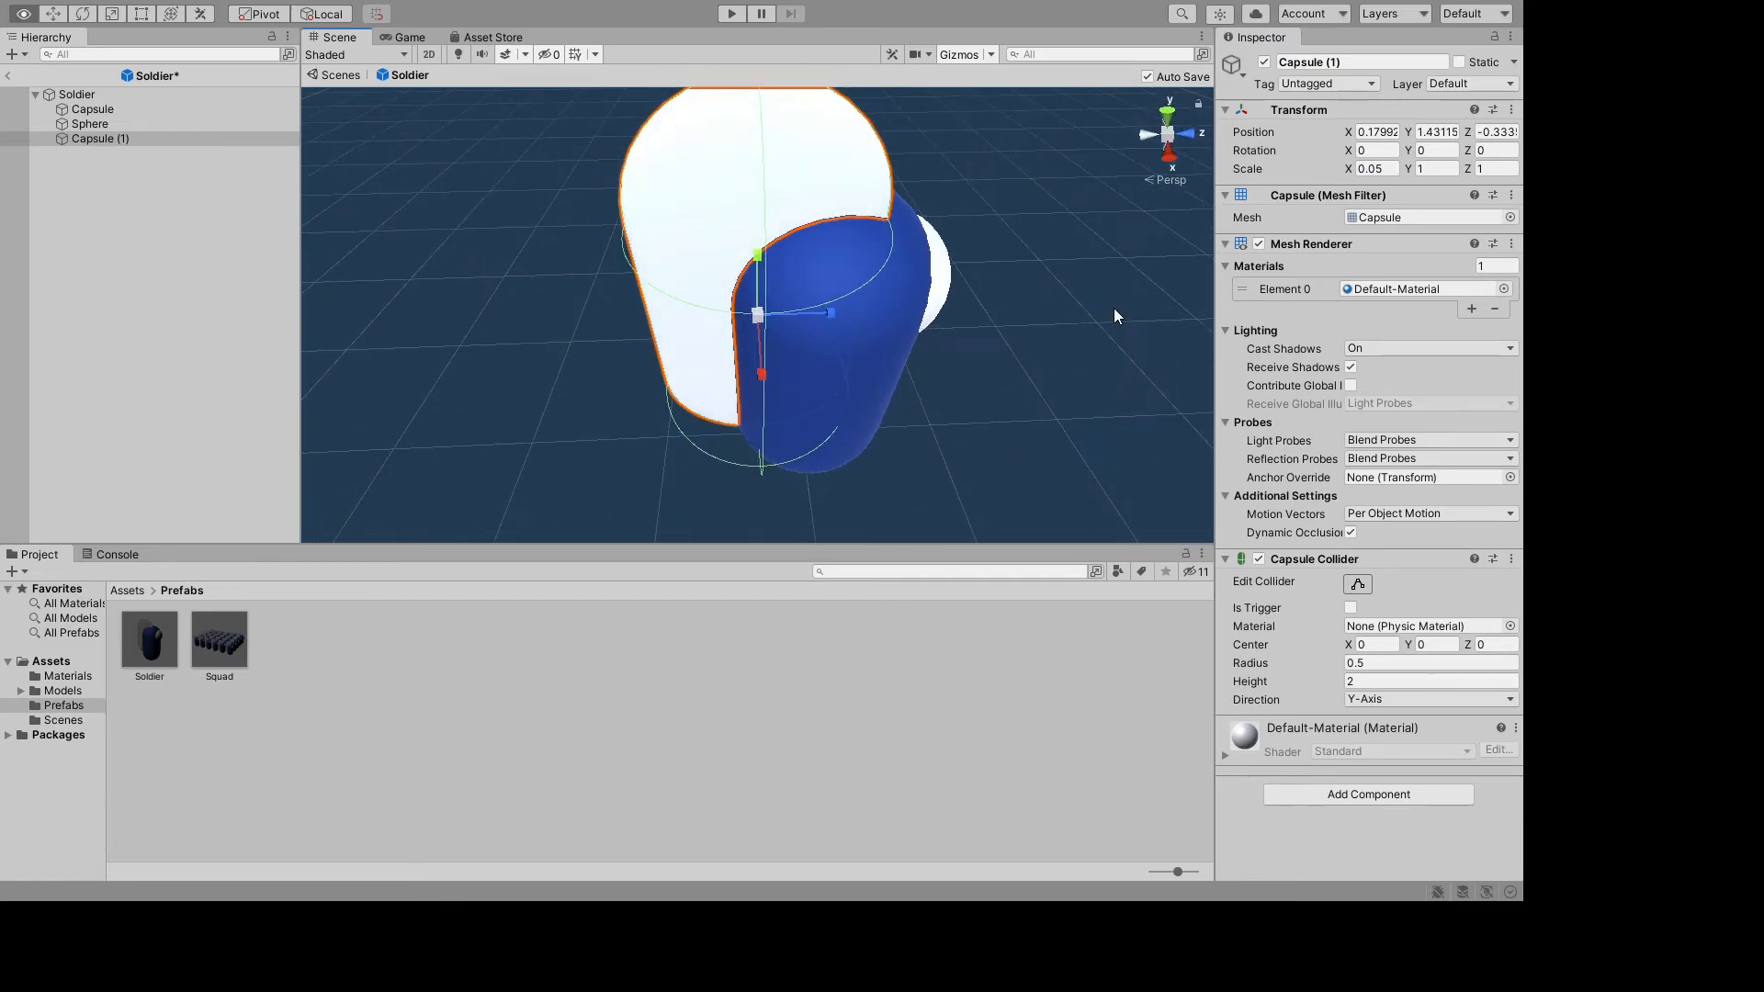
{"action": "left_click_drag", "start_coordinate": [829, 313], "coordinate": [763, 316]}
{"action": "left_click_drag", "start_coordinate": [1055, 362], "coordinate": [598, 402], "text": "alt"}
{"action": "left_click_drag", "start_coordinate": [681, 320], "coordinate": [703, 317]}
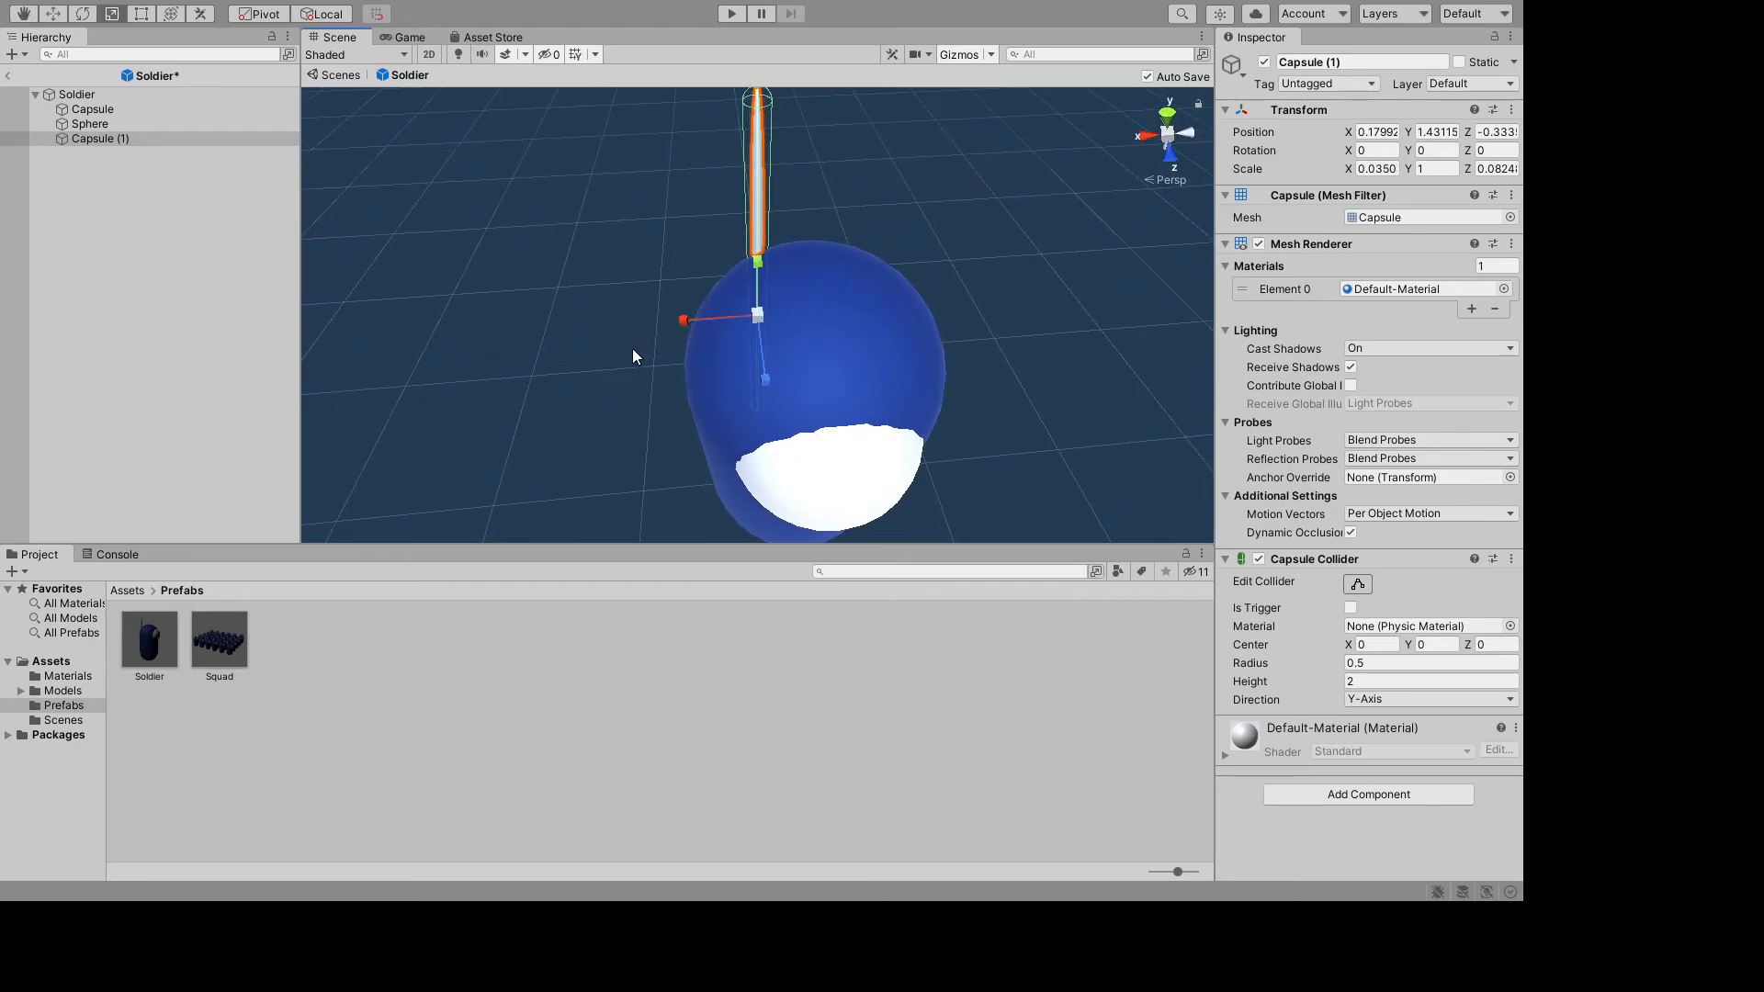
{"action": "left_click", "coordinate": [571, 362]}
{"action": "left_click_drag", "start_coordinate": [558, 364], "coordinate": [750, 233], "text": "alt"}
{"action": "left_click", "coordinate": [751, 233]}
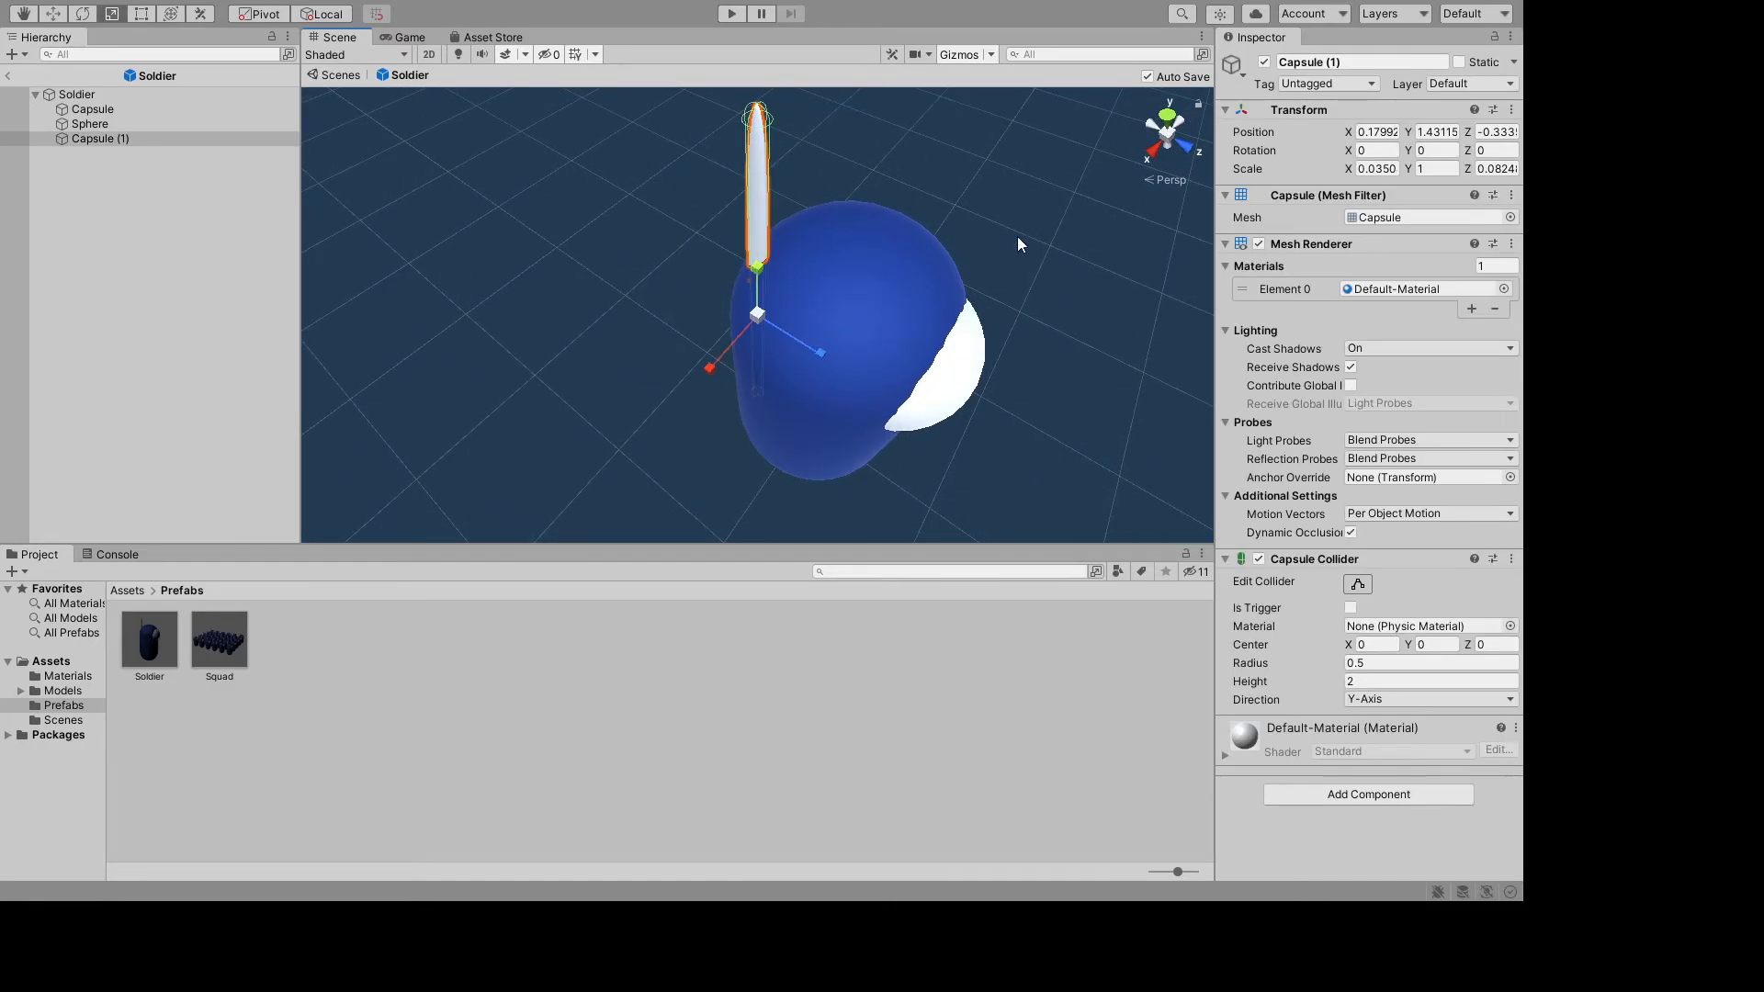
- Set the thin capsule's scale to 0.05 on Z and 0.02 on X
{"action": "left_click", "coordinate": [1497, 173]}
{"action": "type", "text": "0.05"}
{"action": "key", "text": "shift+Tab"}
{"action": "key", "text": "shift+Tab"}
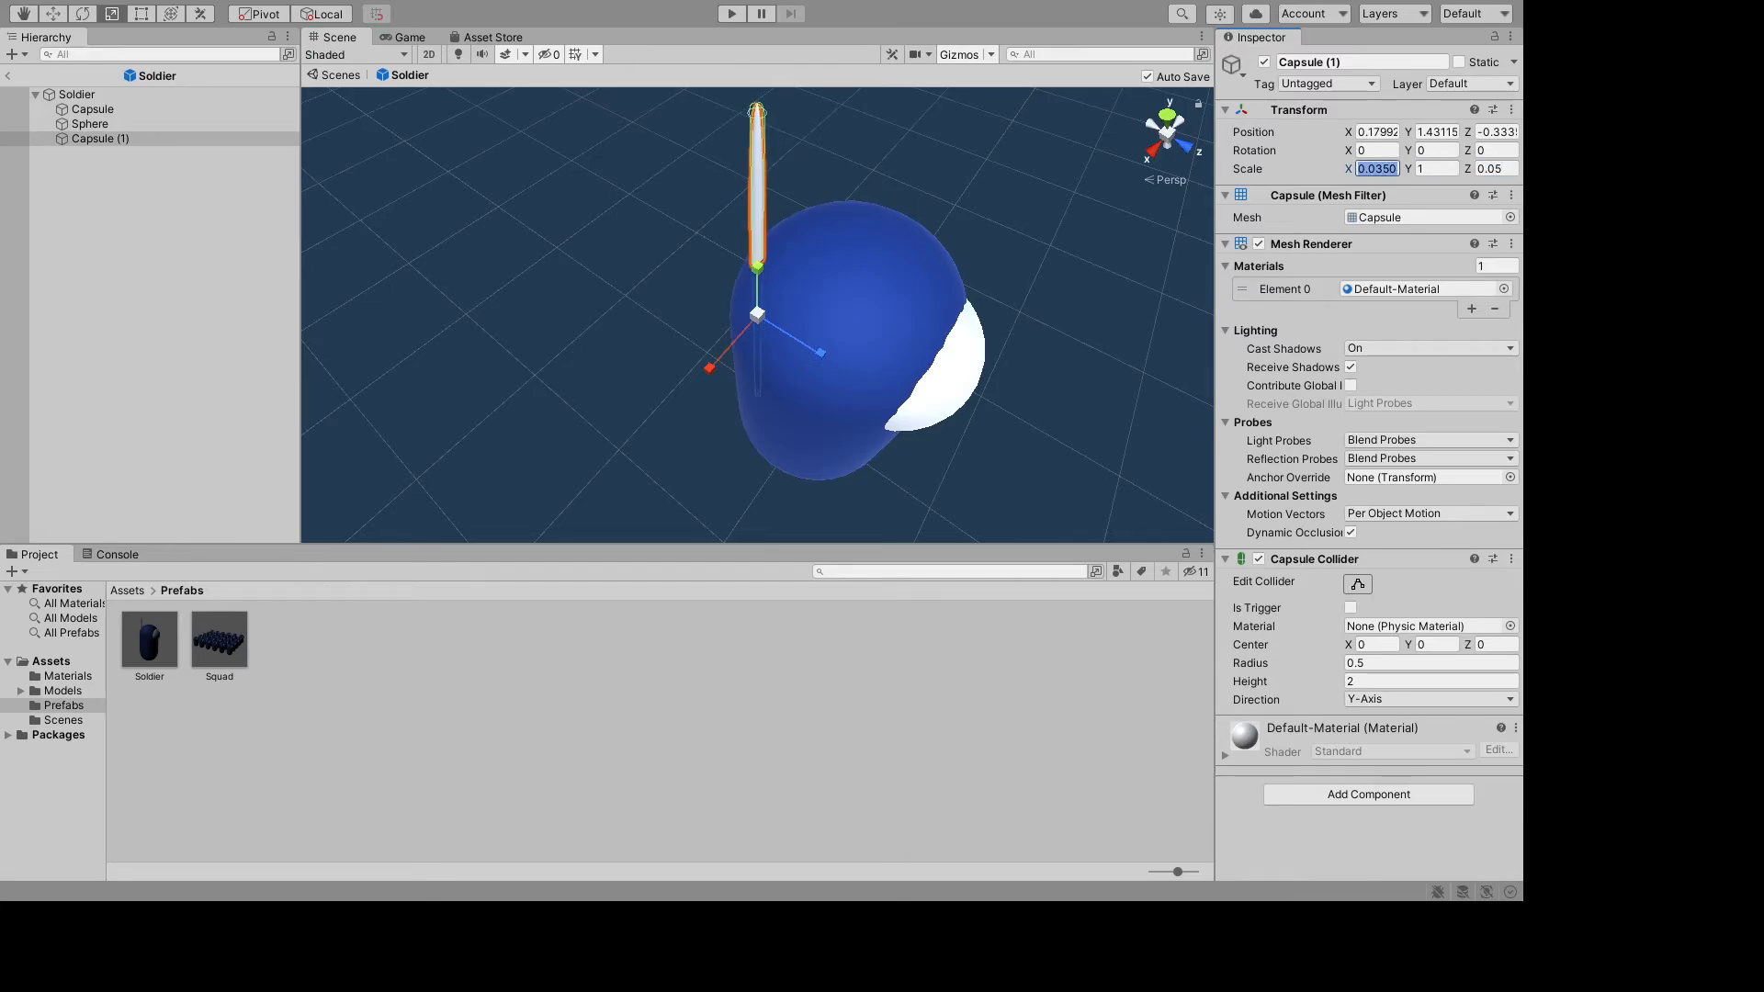
{"action": "type", "text": ".2"}
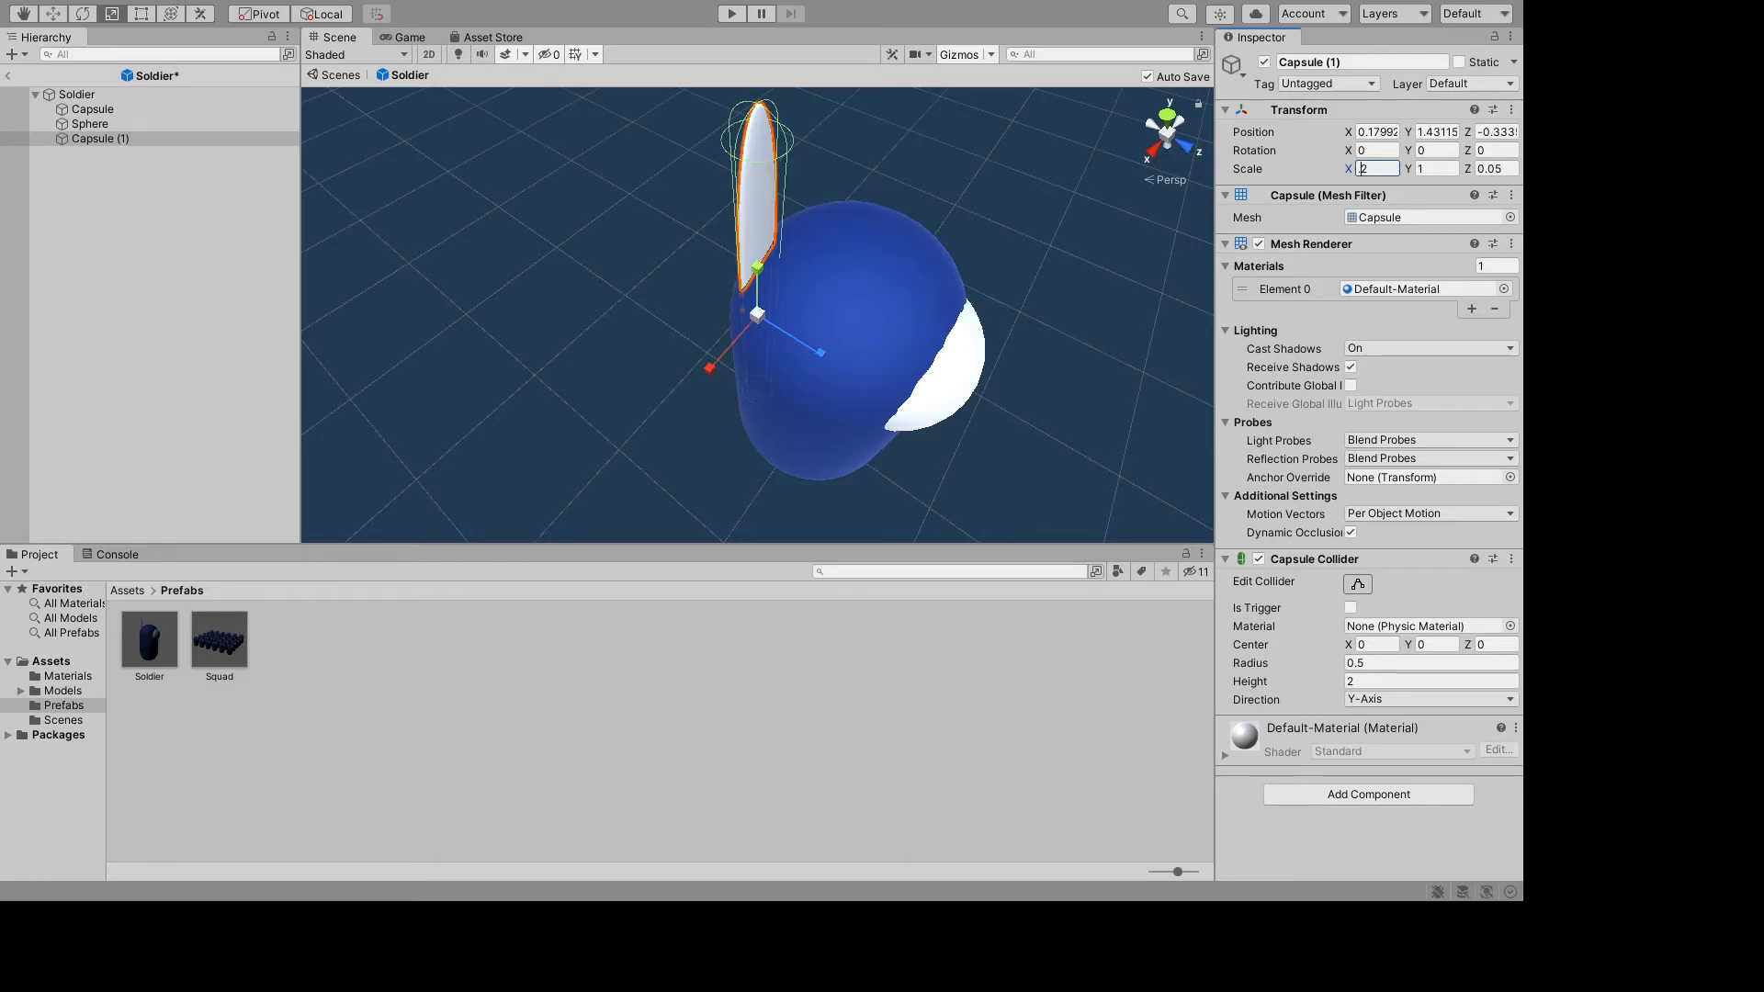
{"action": "type", "text": "0"}
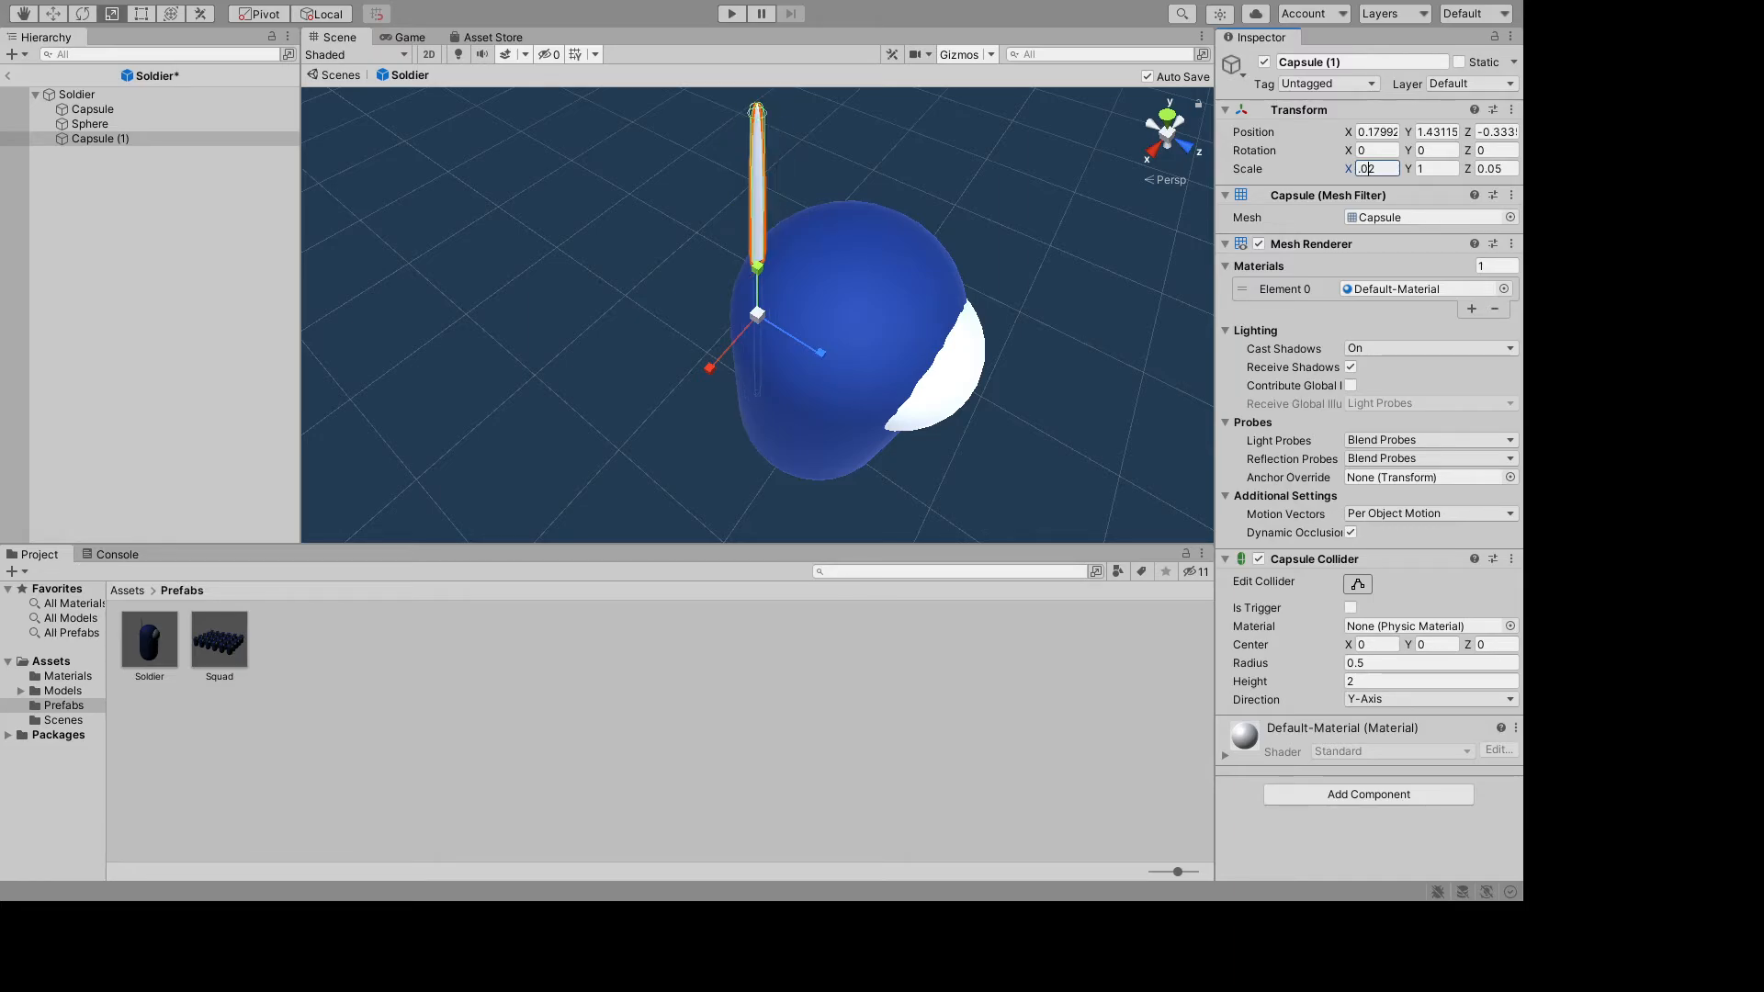
{"action": "left_click", "coordinate": [667, 287]}
{"action": "left_click_drag", "start_coordinate": [634, 276], "coordinate": [903, 192], "text": "alt"}
{"action": "left_click_drag", "start_coordinate": [837, 193], "coordinate": [823, 200], "text": "alt"}
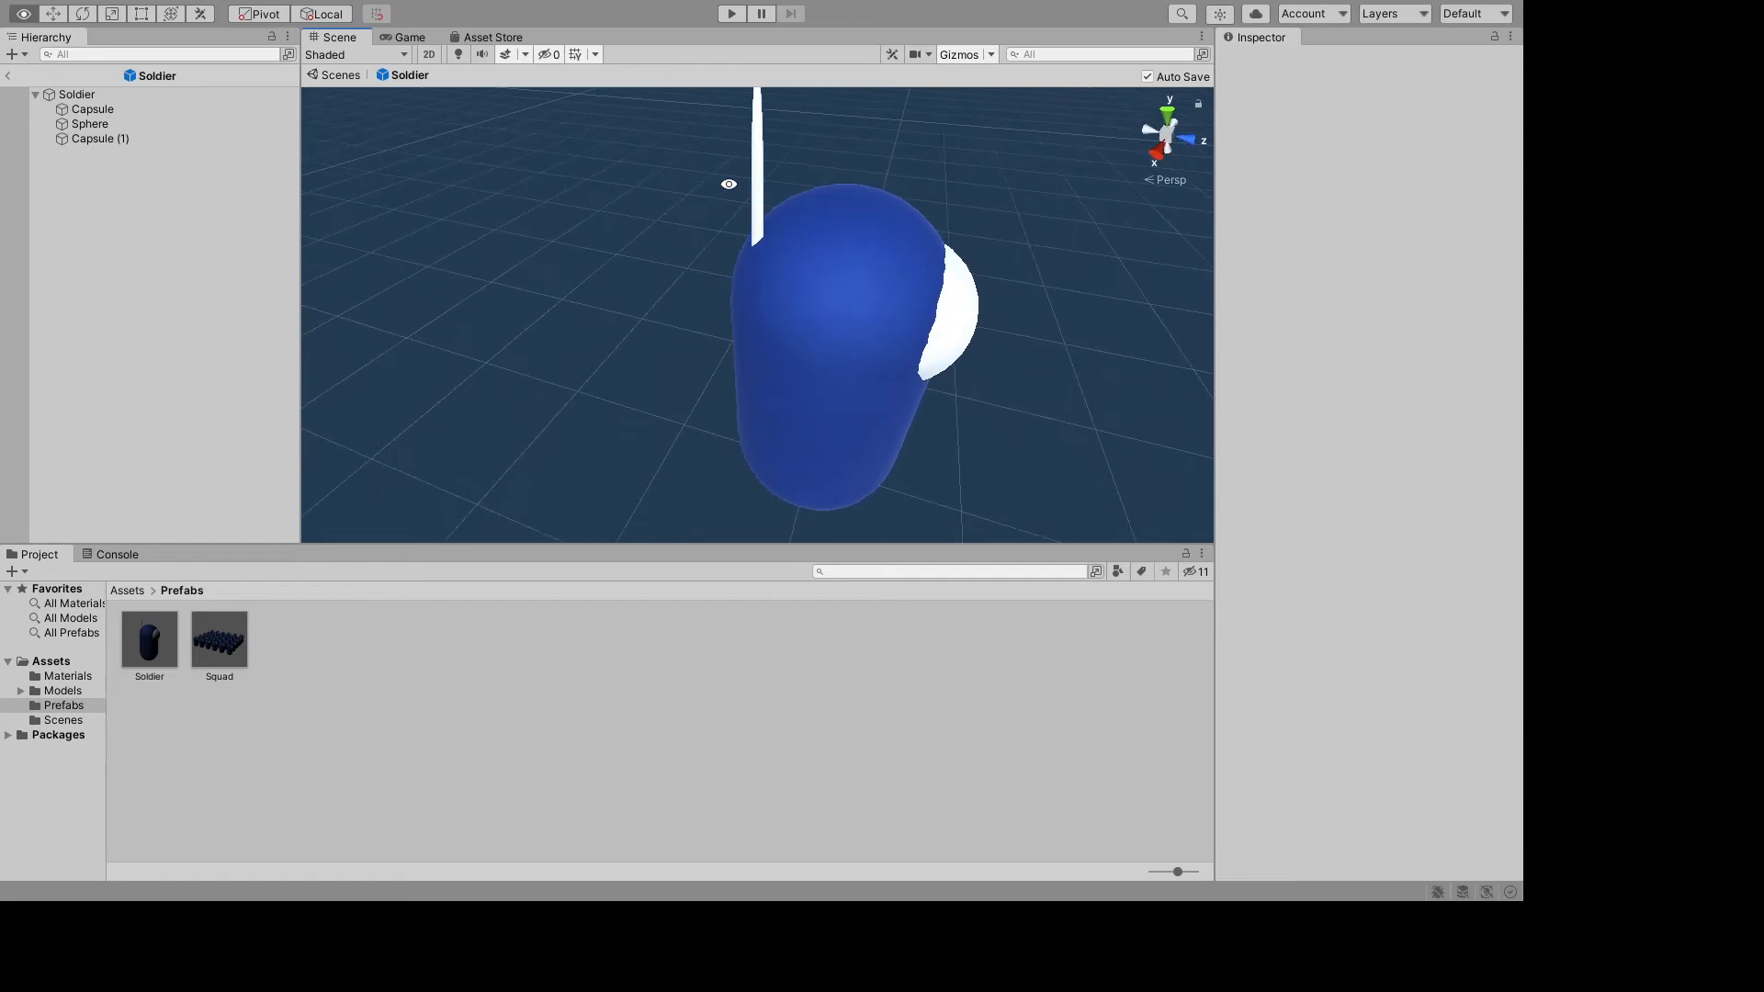
- Move the thin capsule along positive X to an X position of about 0.43, beside the soldier's body
{"action": "left_click", "coordinate": [760, 202]}
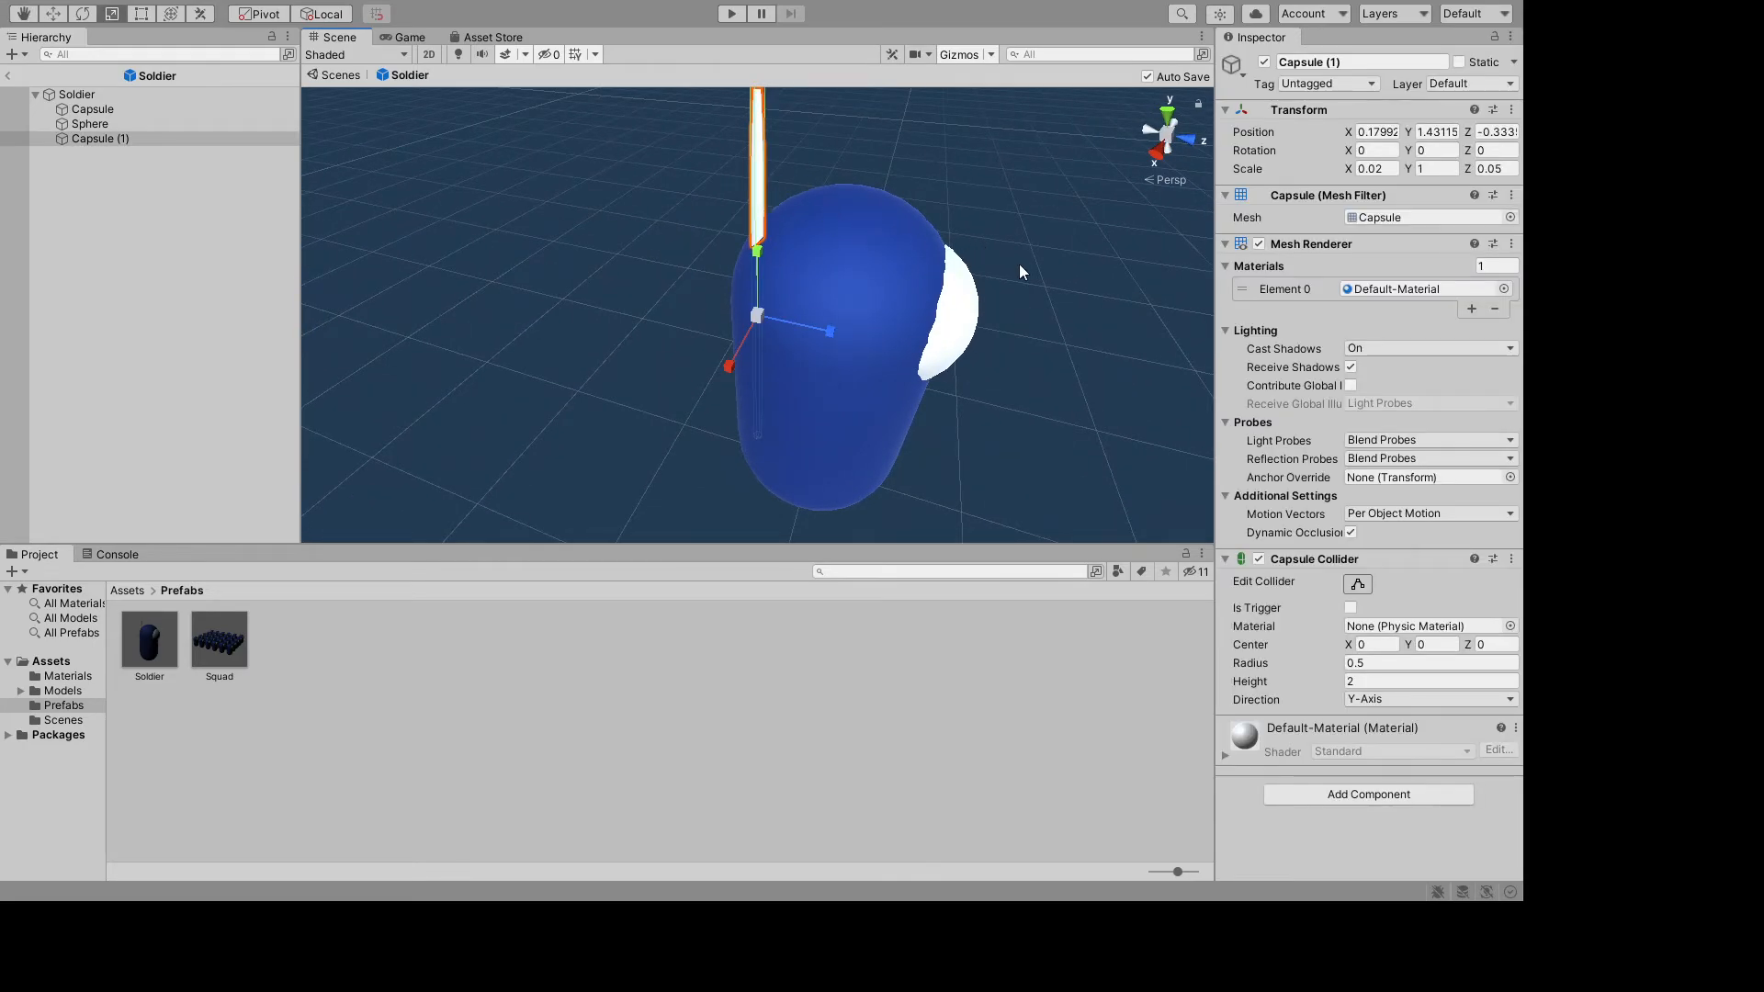
{"action": "left_click", "coordinate": [61, 14]}
{"action": "left_click_drag", "start_coordinate": [731, 366], "coordinate": [691, 395]}
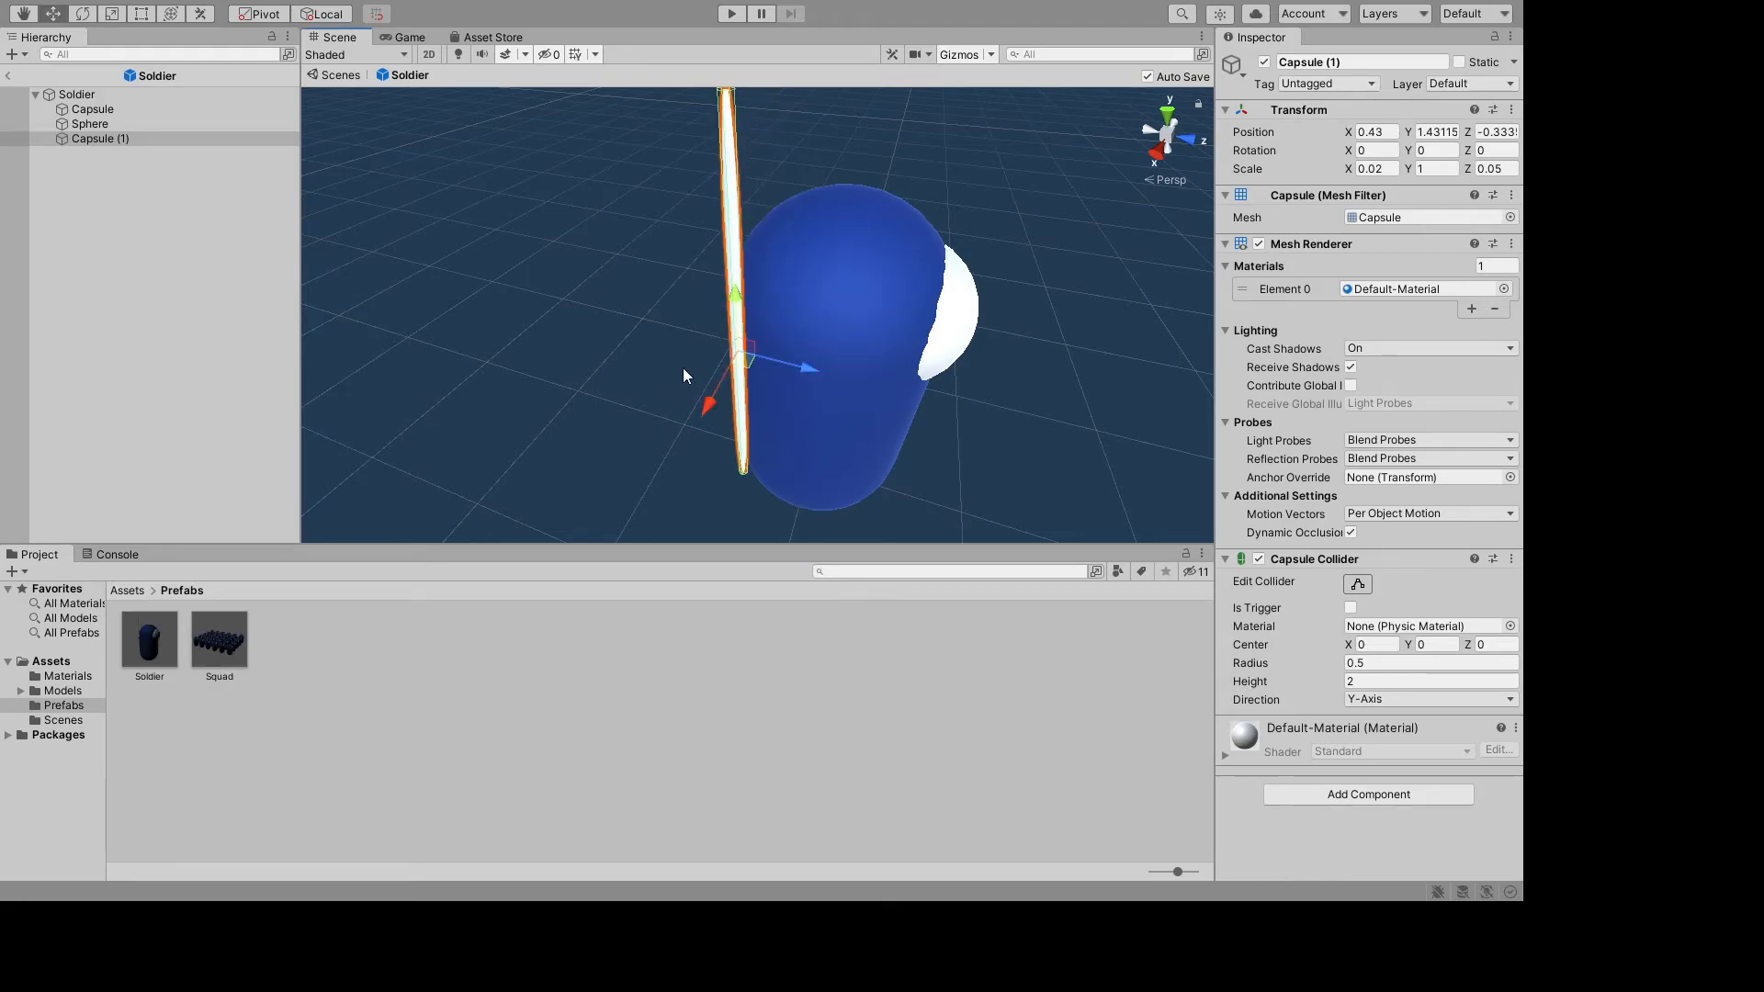
- Shorten the thin capsule by setting its Y scale to 0.6
{"action": "left_click", "coordinate": [1436, 168]}
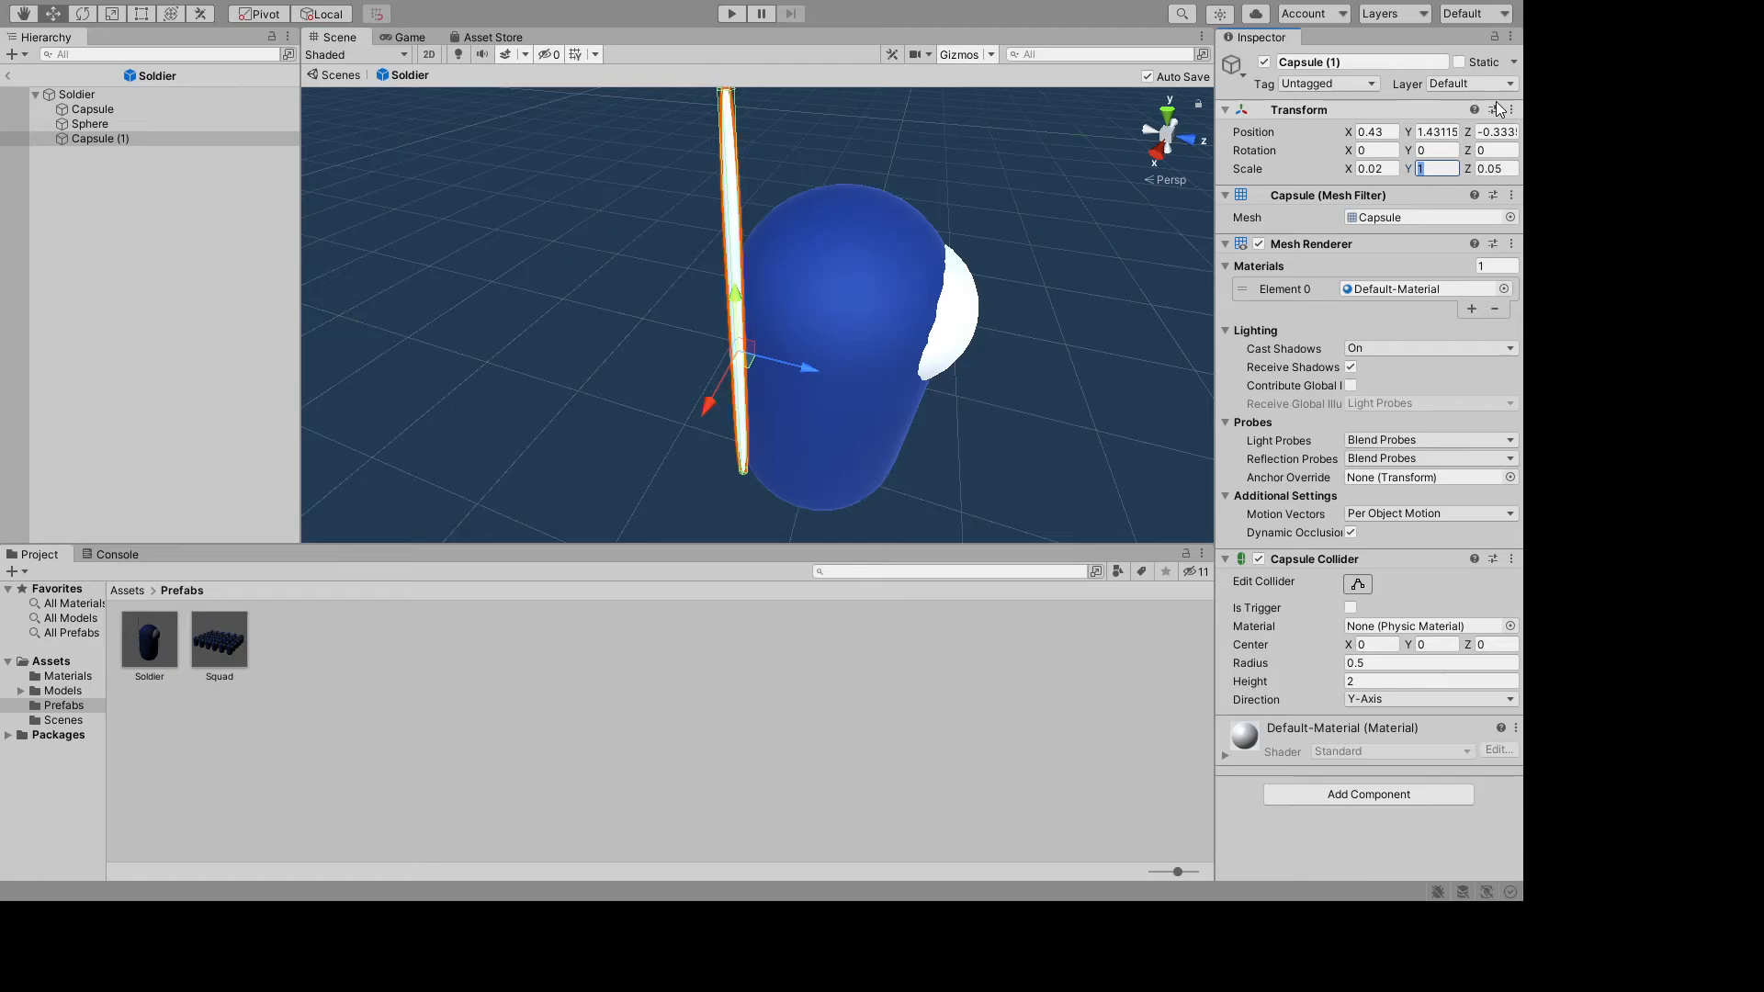
{"action": "type", "text": ".6"}
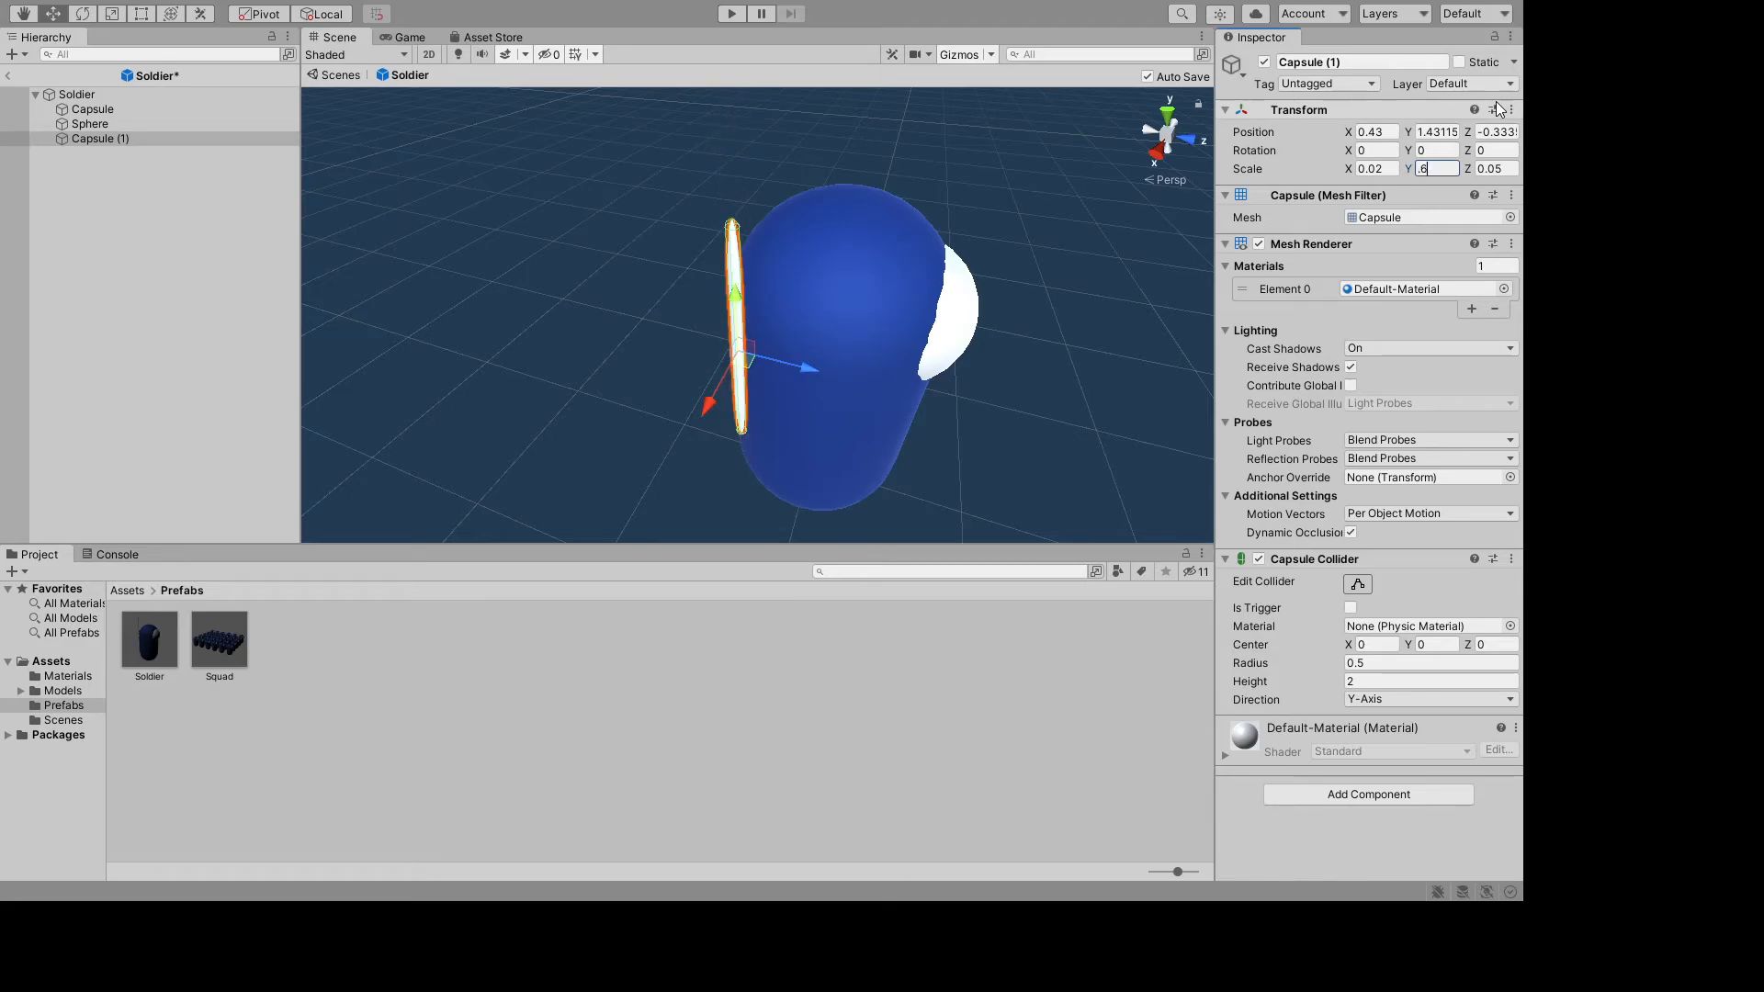
{"action": "left_click", "coordinate": [579, 317]}
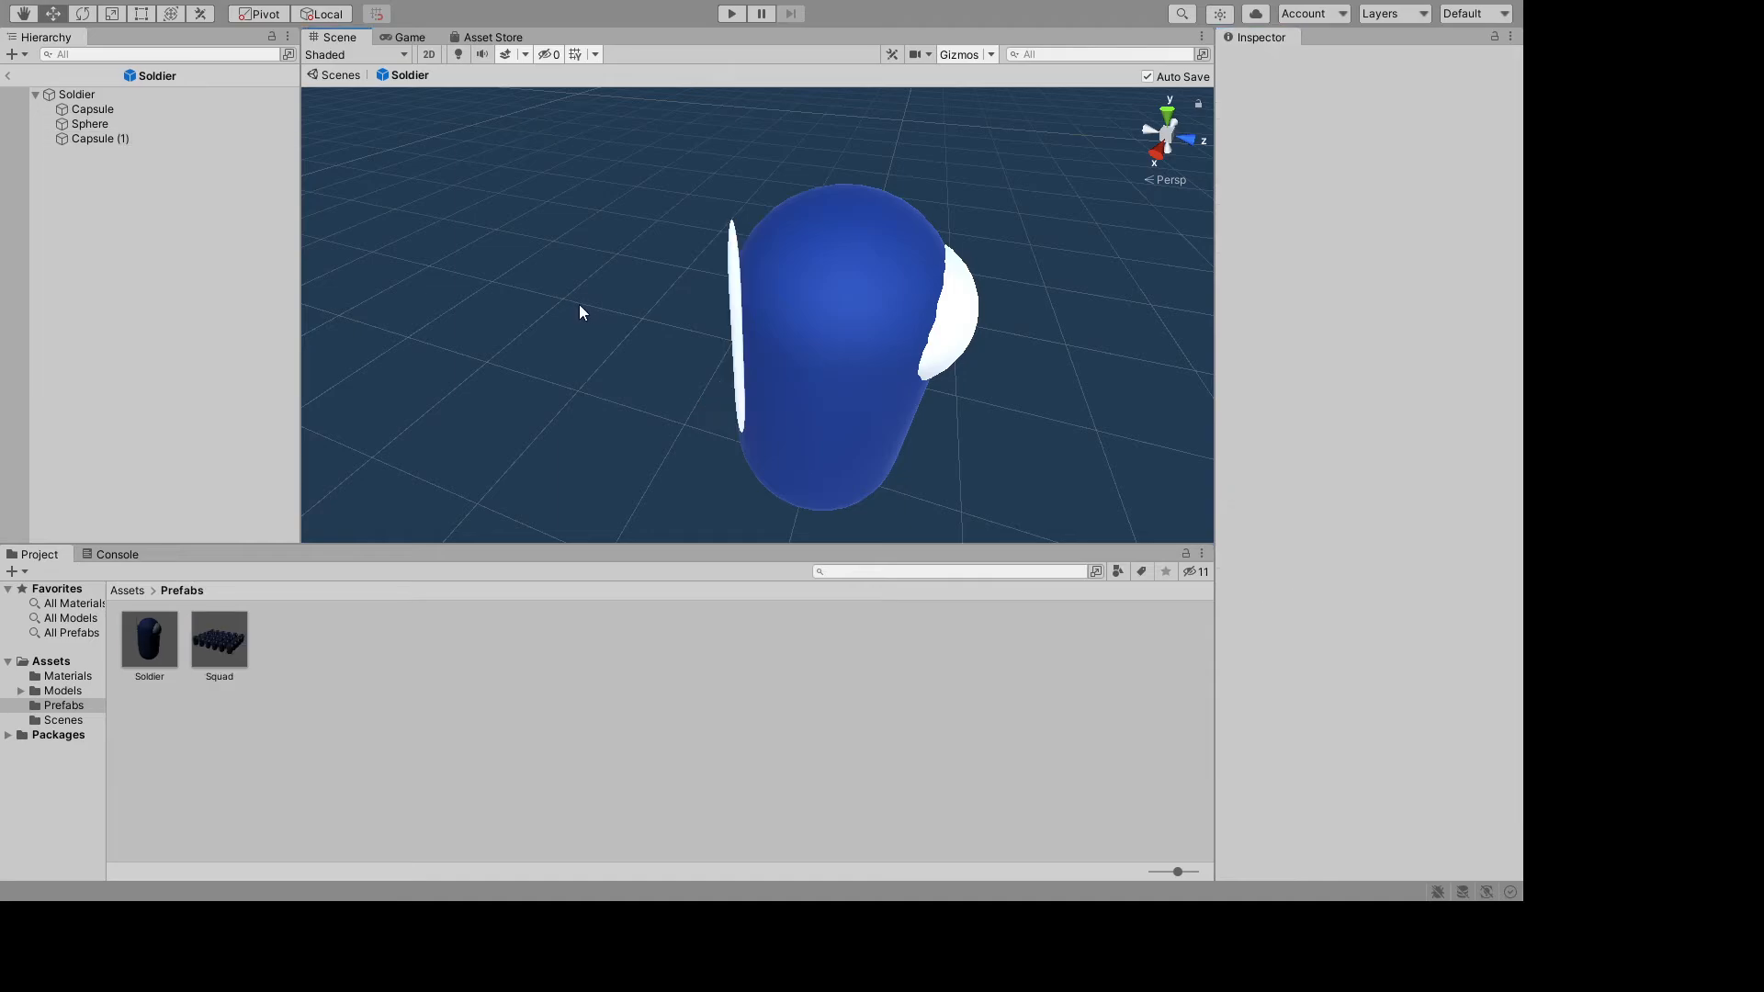
- Tilt the thin capsule about its X axis to a rotation of about 54 degrees
{"action": "left_click_drag", "start_coordinate": [583, 307], "coordinate": [735, 317], "text": "alt"}
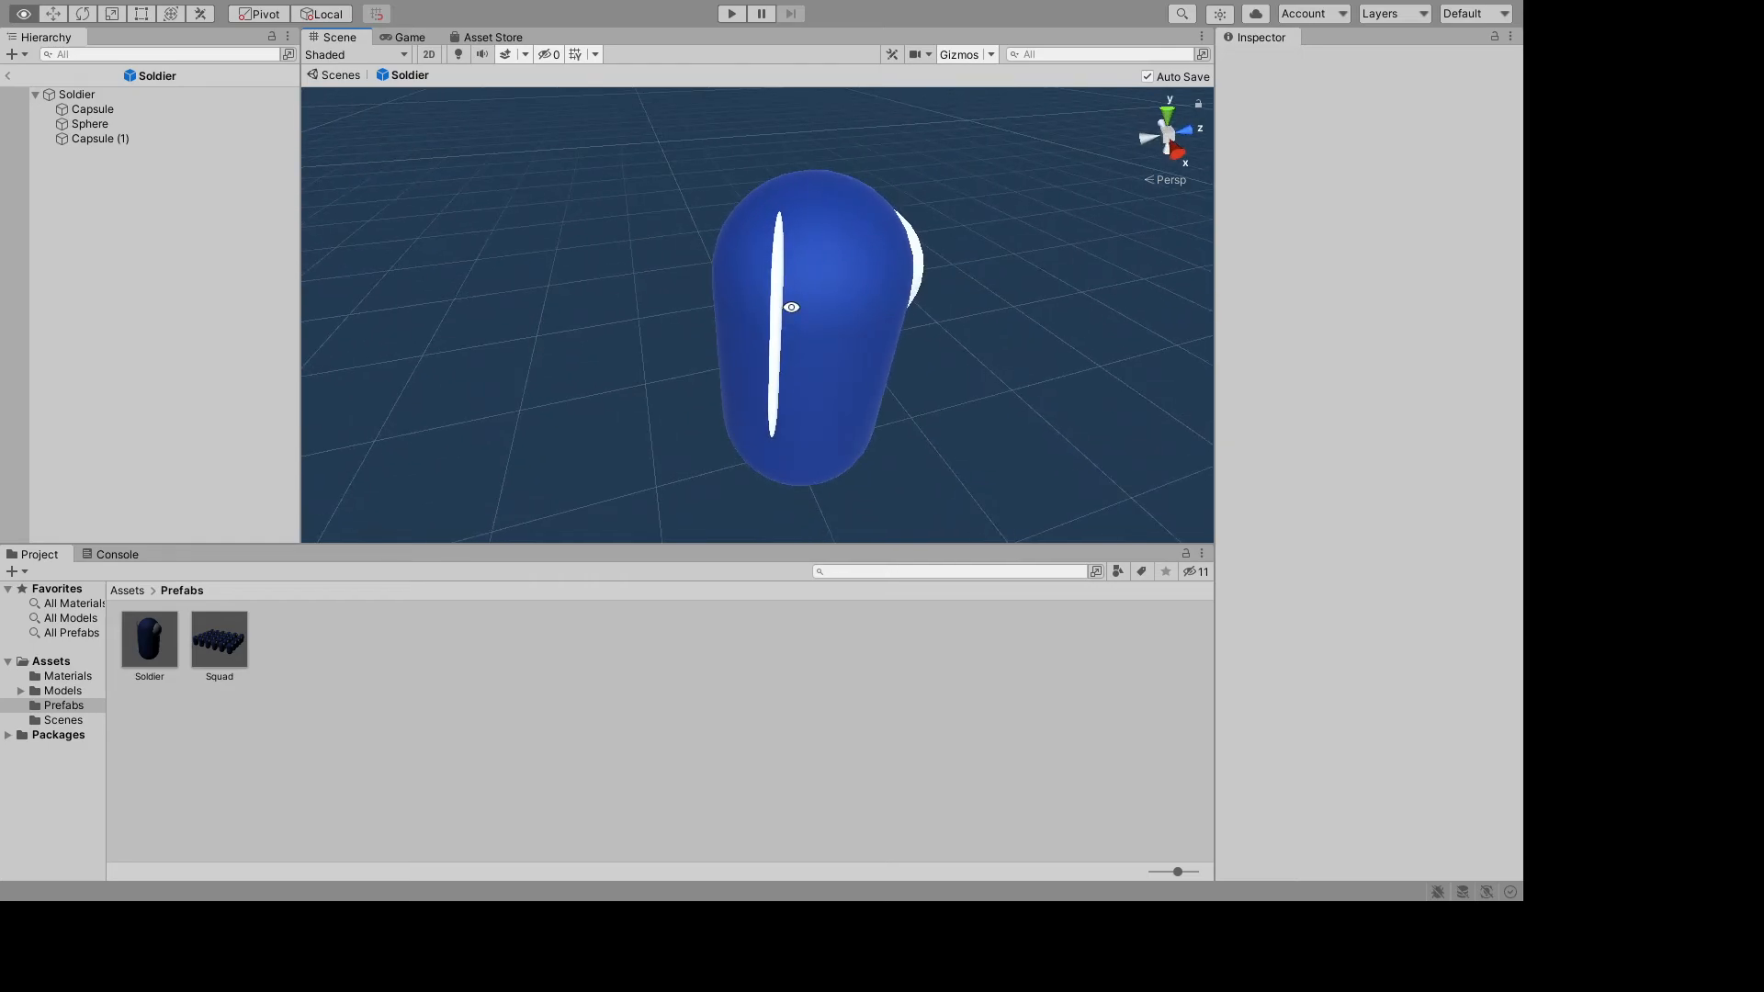
{"action": "left_click", "coordinate": [776, 353]}
{"action": "left_click", "coordinate": [84, 13]}
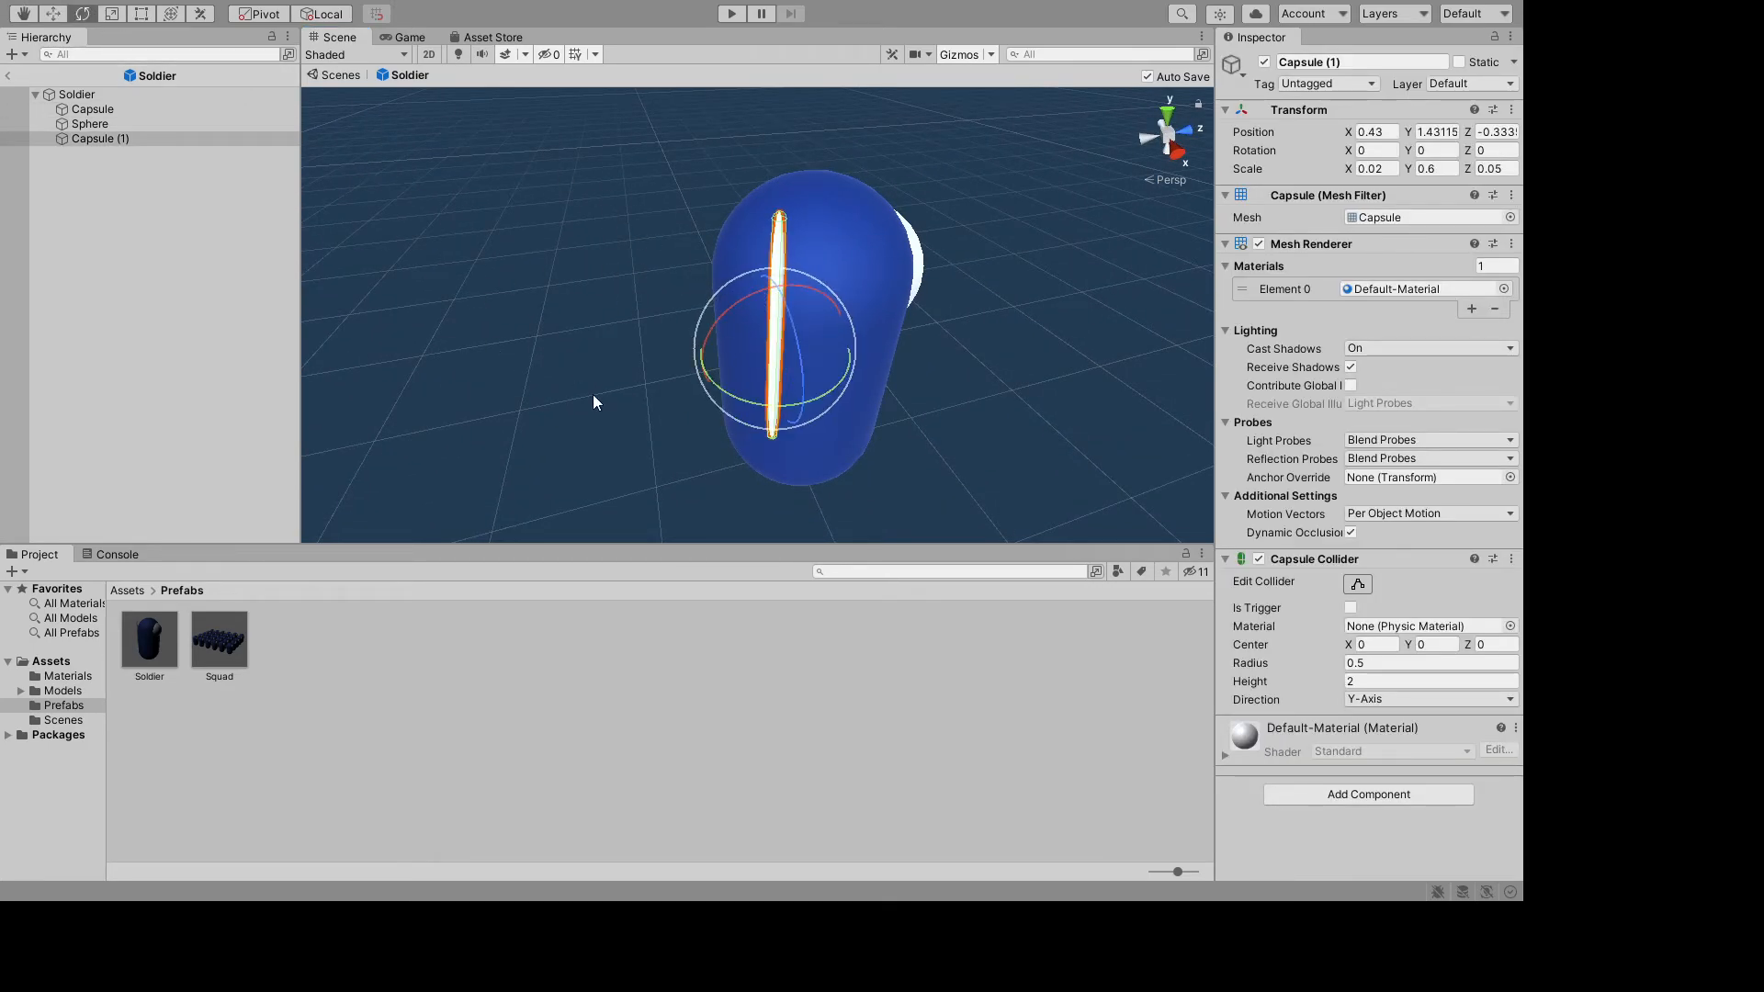
{"action": "left_click_drag", "start_coordinate": [593, 403], "coordinate": [406, 141]}
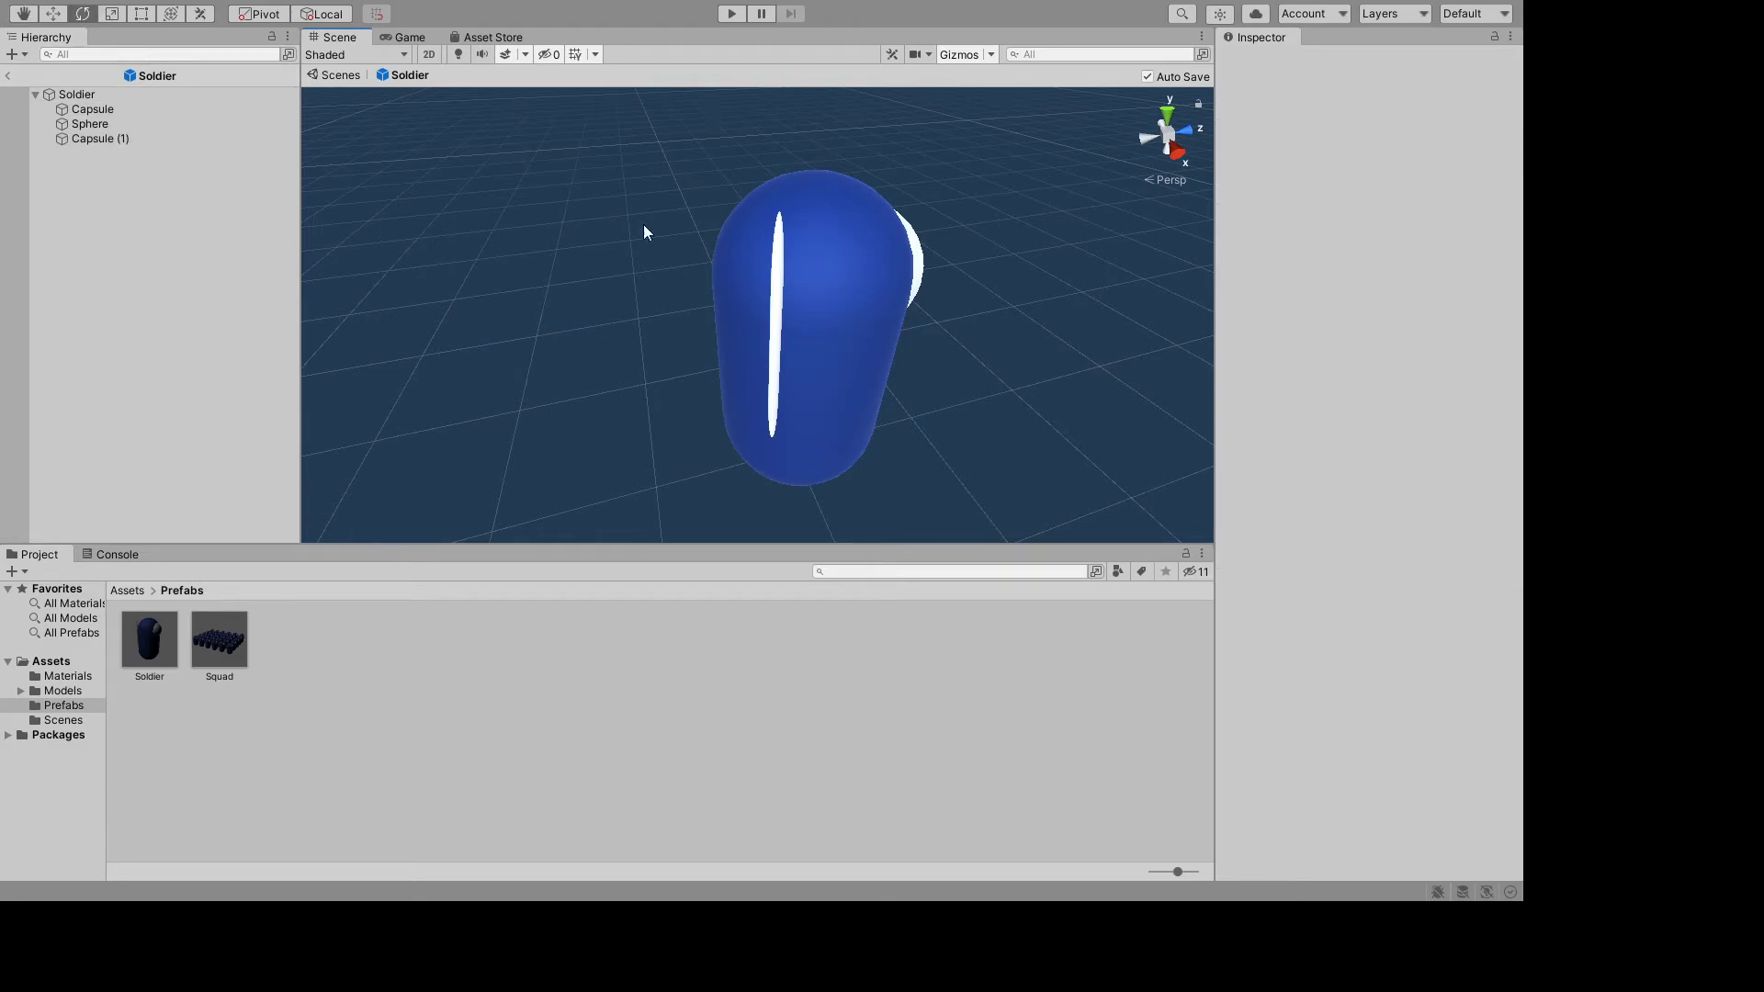
{"action": "left_click", "coordinate": [787, 263]}
{"action": "left_click_drag", "start_coordinate": [802, 299], "coordinate": [902, 296]}
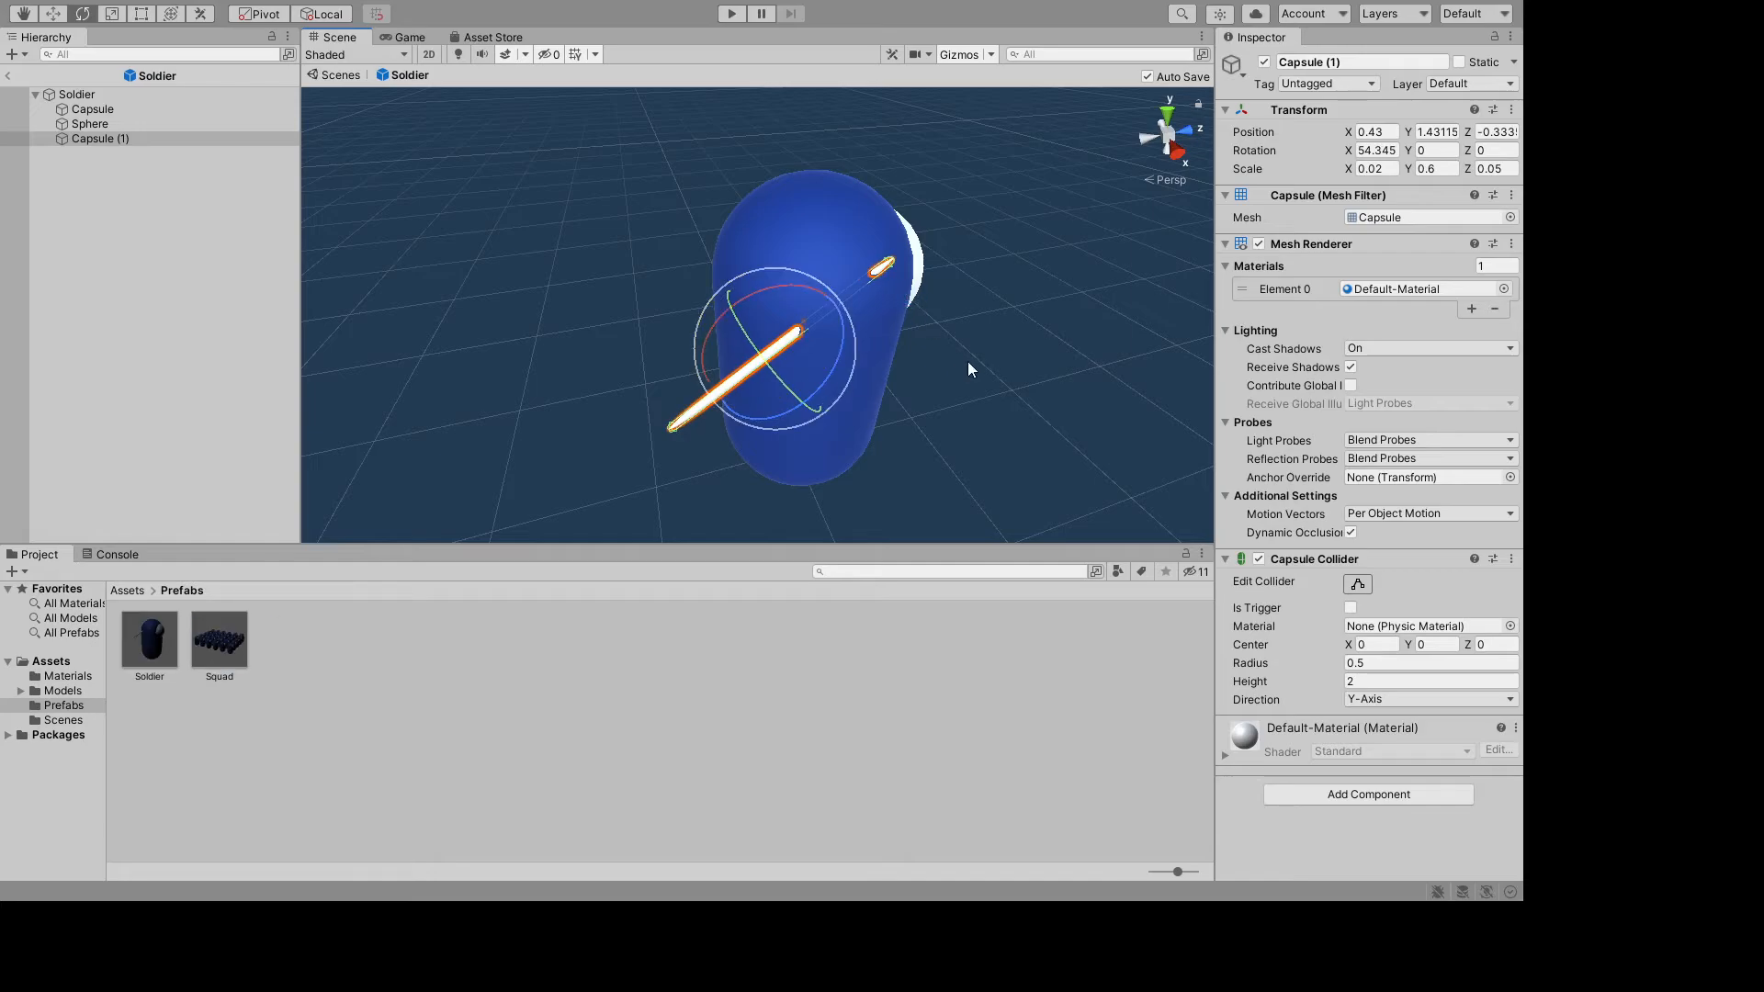
{"action": "mouse_move", "coordinate": [967, 361]}
{"action": "left_mouse_down", "text": "alt"}
{"action": "mouse_move", "coordinate": [586, 225]}
{"action": "mouse_move", "coordinate": [984, 354]}
{"action": "mouse_move", "coordinate": [955, 340]}
{"action": "left_mouse_up", "text": "alt"}
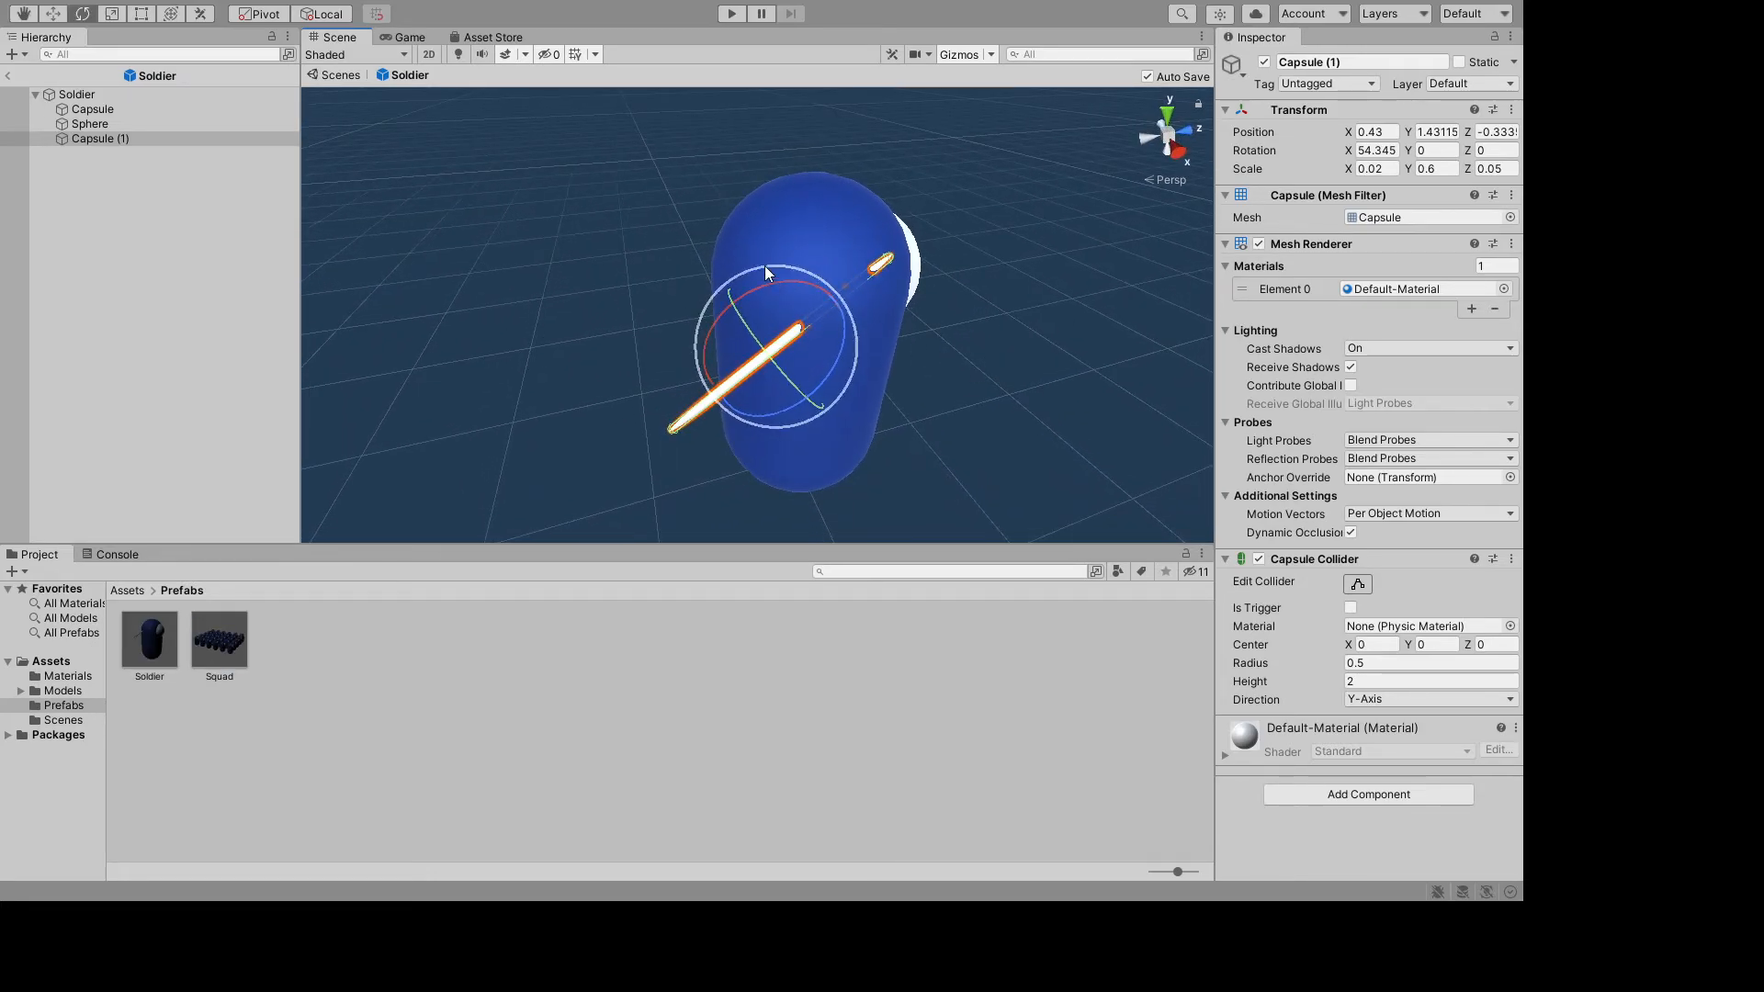
- Move the rod outward and forward to a position of about X 0.489, Y 1.47, Z 0.439
{"action": "left_click", "coordinate": [56, 14]}
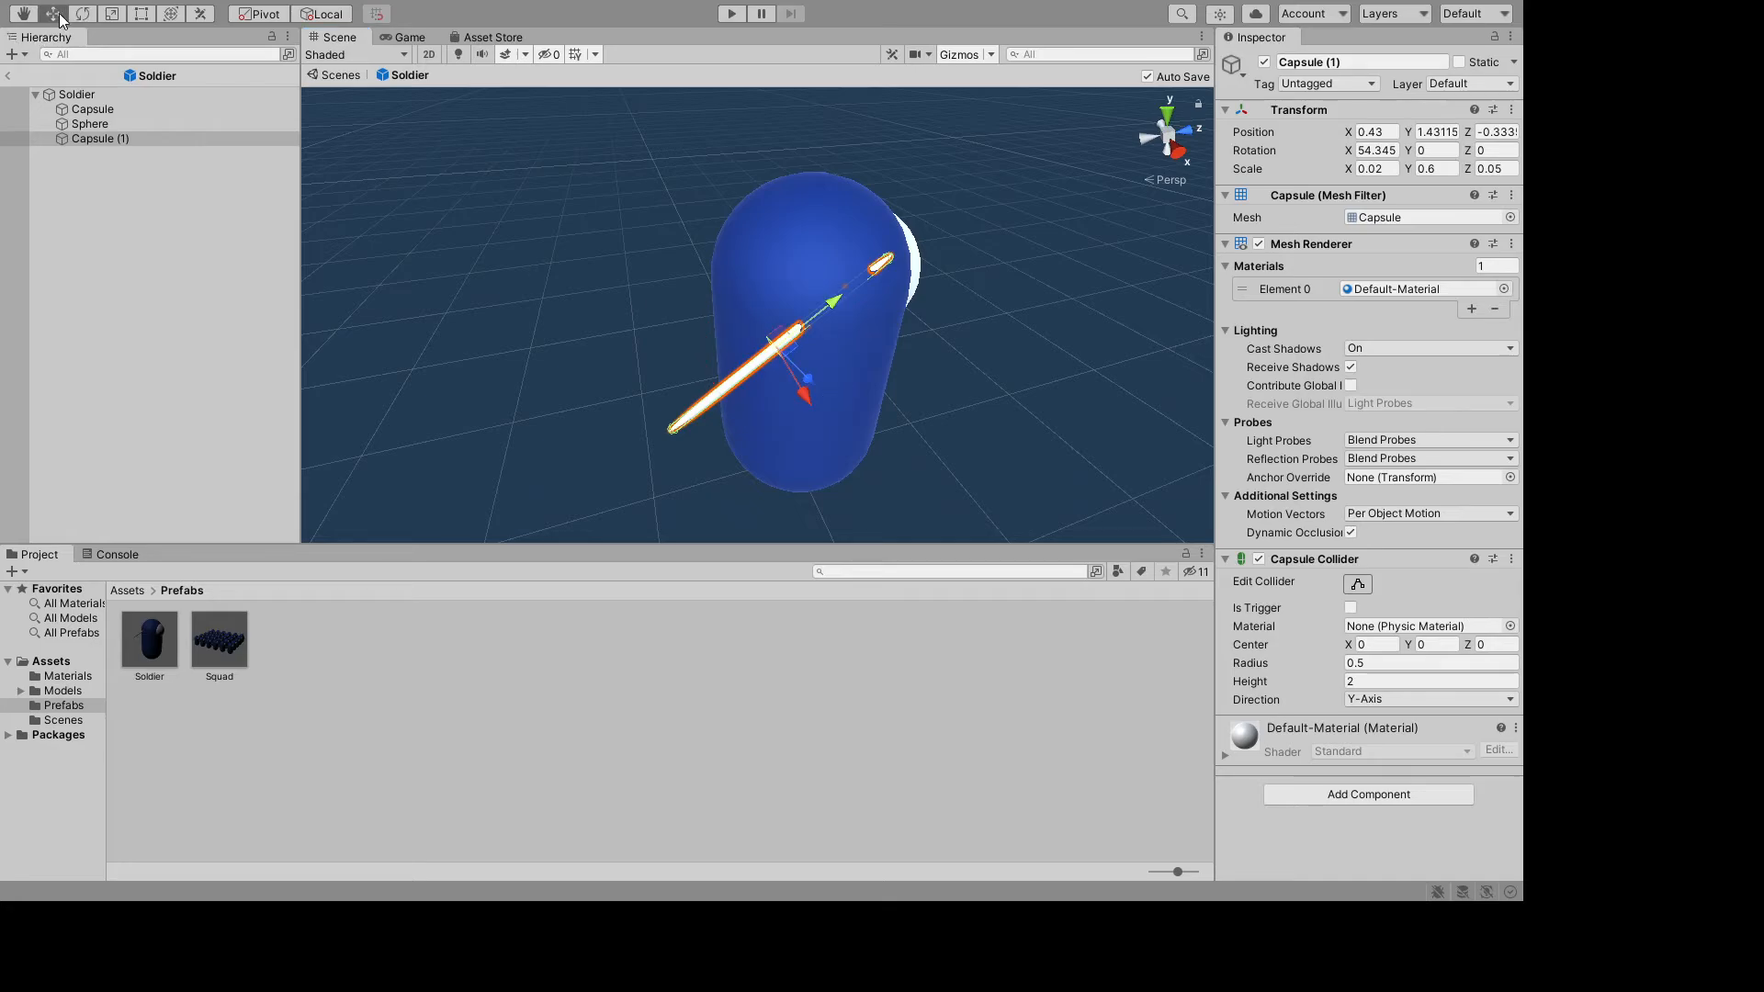
{"action": "left_click_drag", "start_coordinate": [806, 395], "coordinate": [812, 400]}
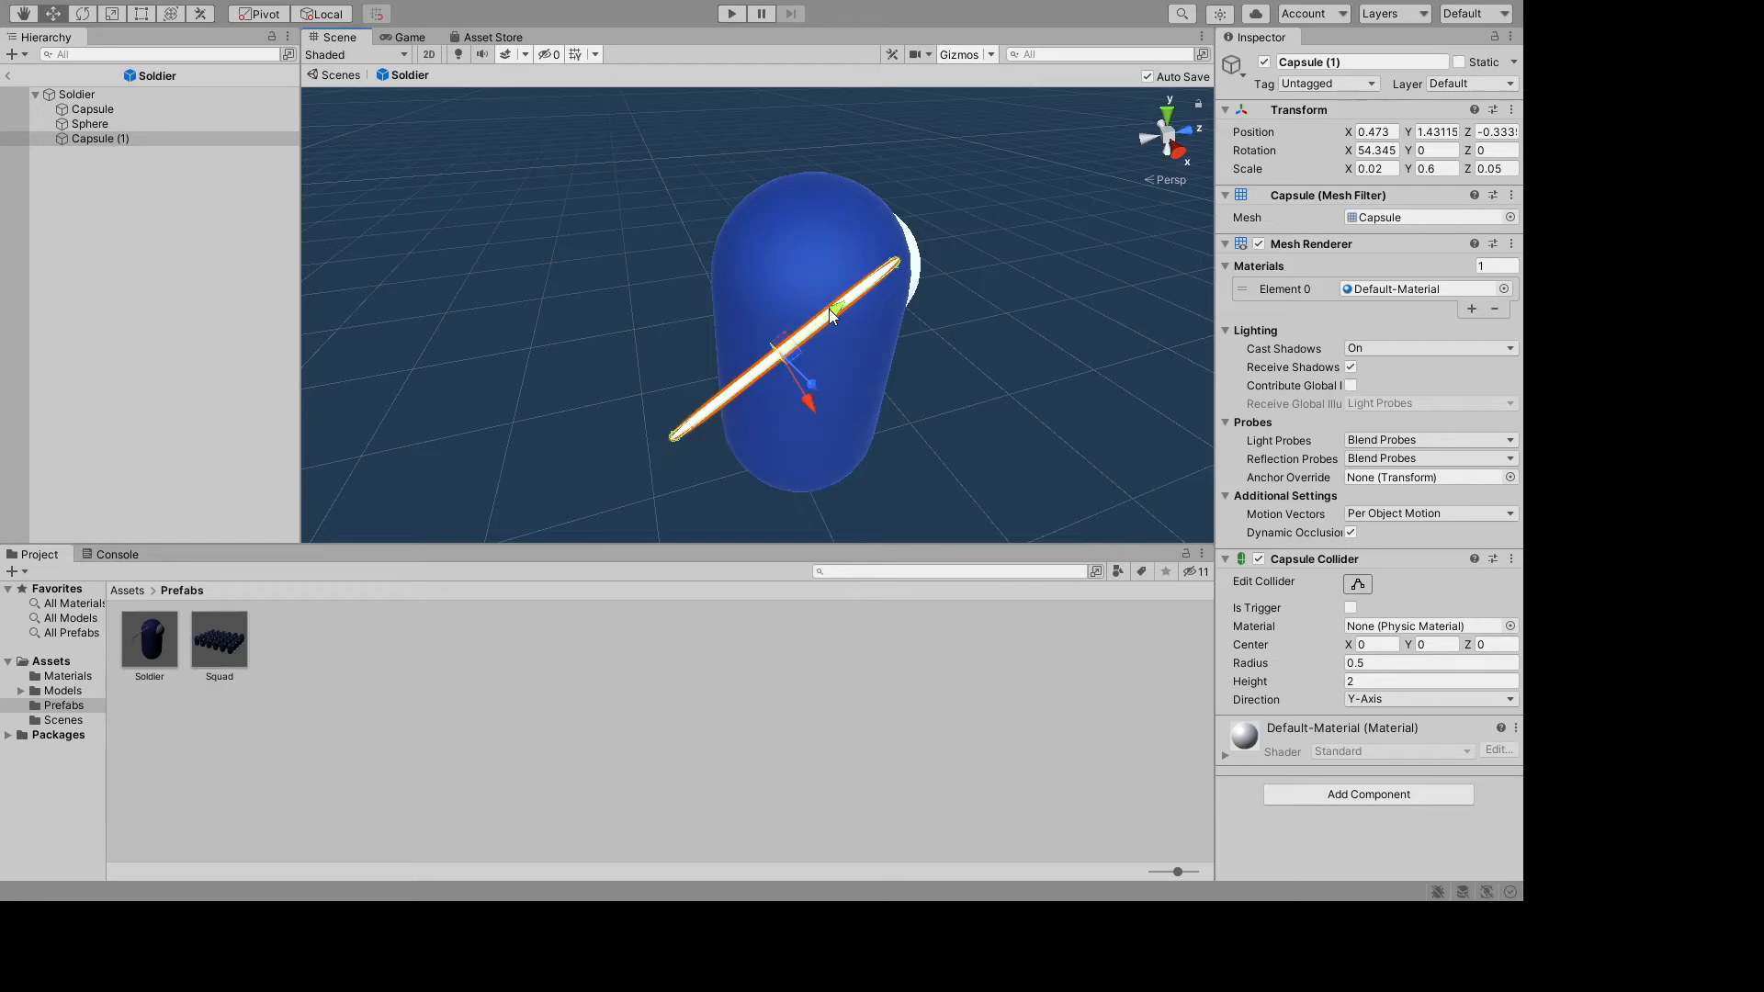
{"action": "left_click_drag", "start_coordinate": [829, 309], "coordinate": [977, 219]}
{"action": "left_click_drag", "start_coordinate": [1100, 403], "coordinate": [781, 482], "text": "alt"}
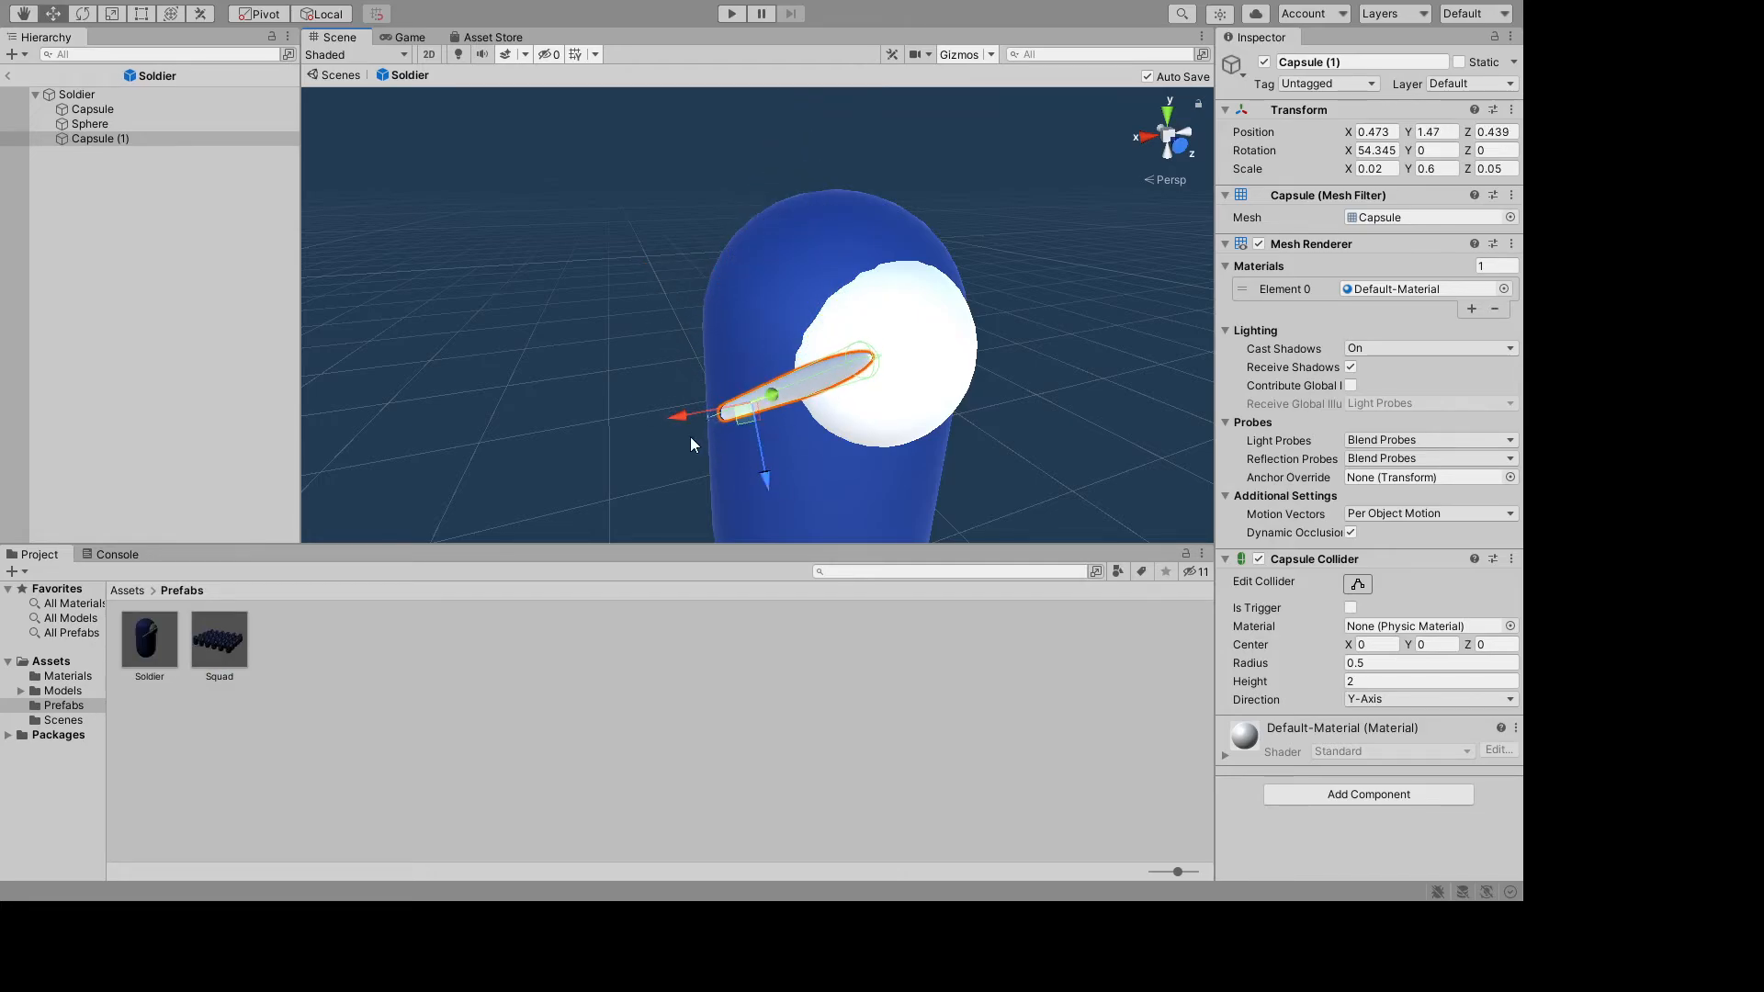
{"action": "left_click_drag", "start_coordinate": [678, 416], "coordinate": [952, 419]}
- Rotate the rod to a steeper angle, with an X rotation of about 26 degrees
{"action": "left_click", "coordinate": [80, 15]}
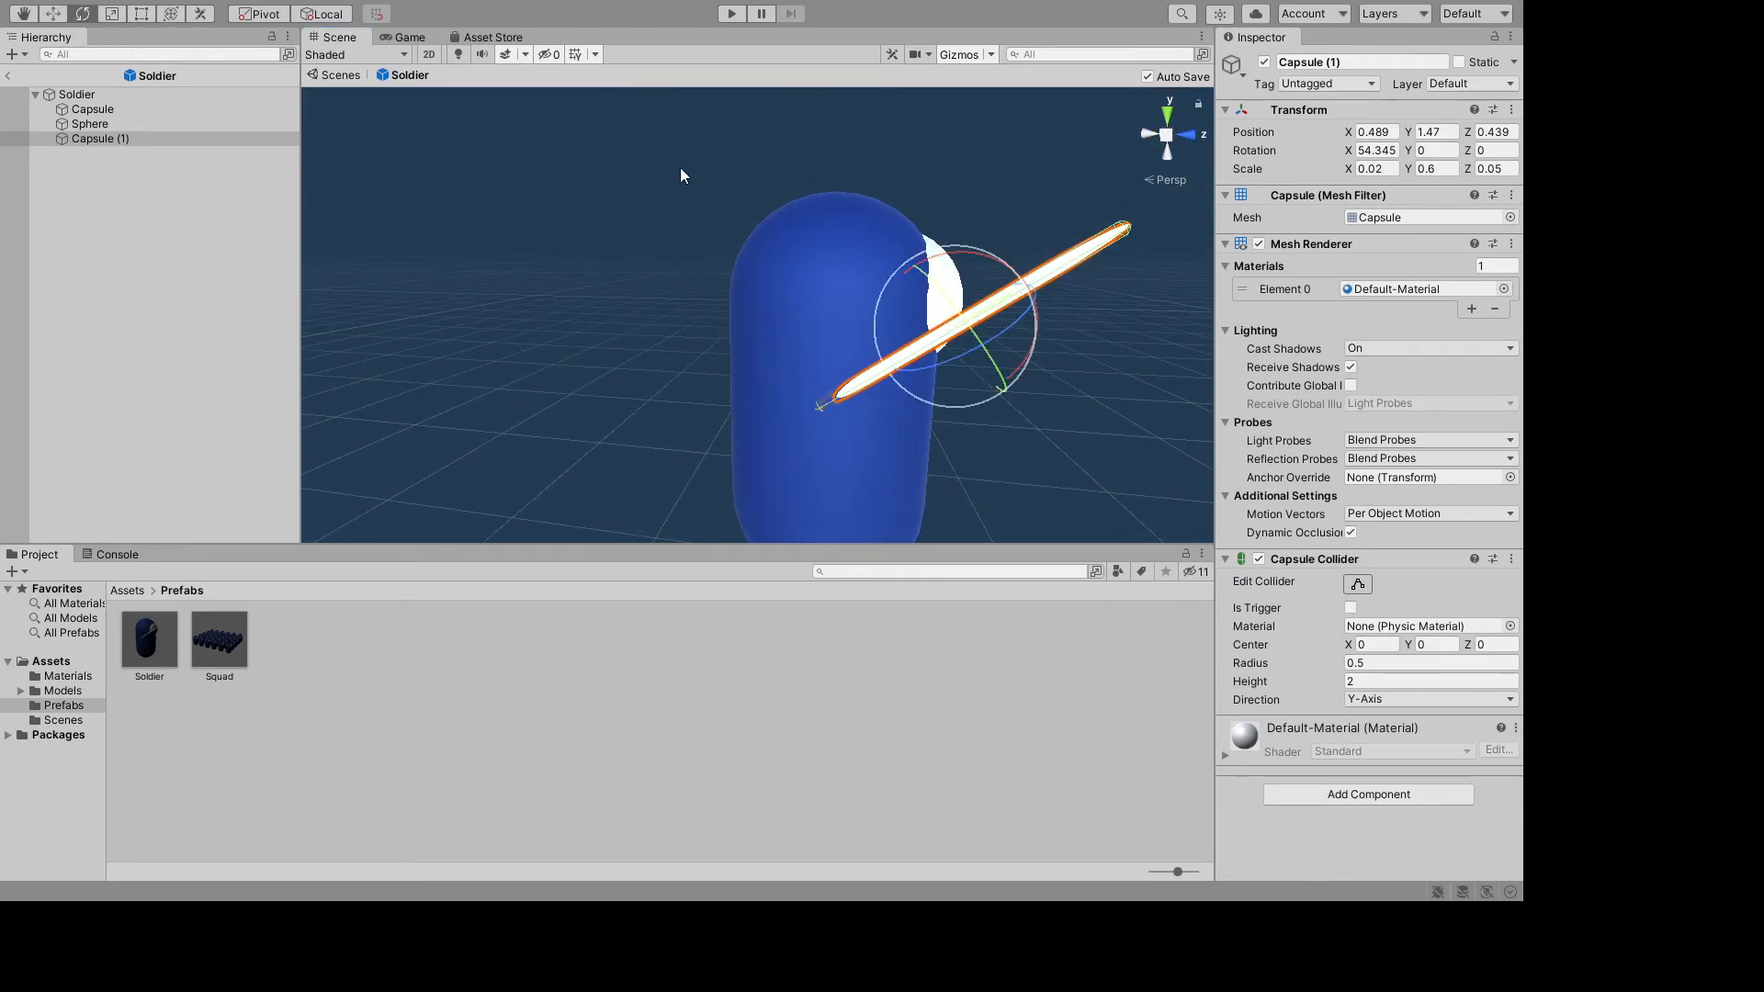
{"action": "left_click_drag", "start_coordinate": [937, 264], "coordinate": [1041, 445]}
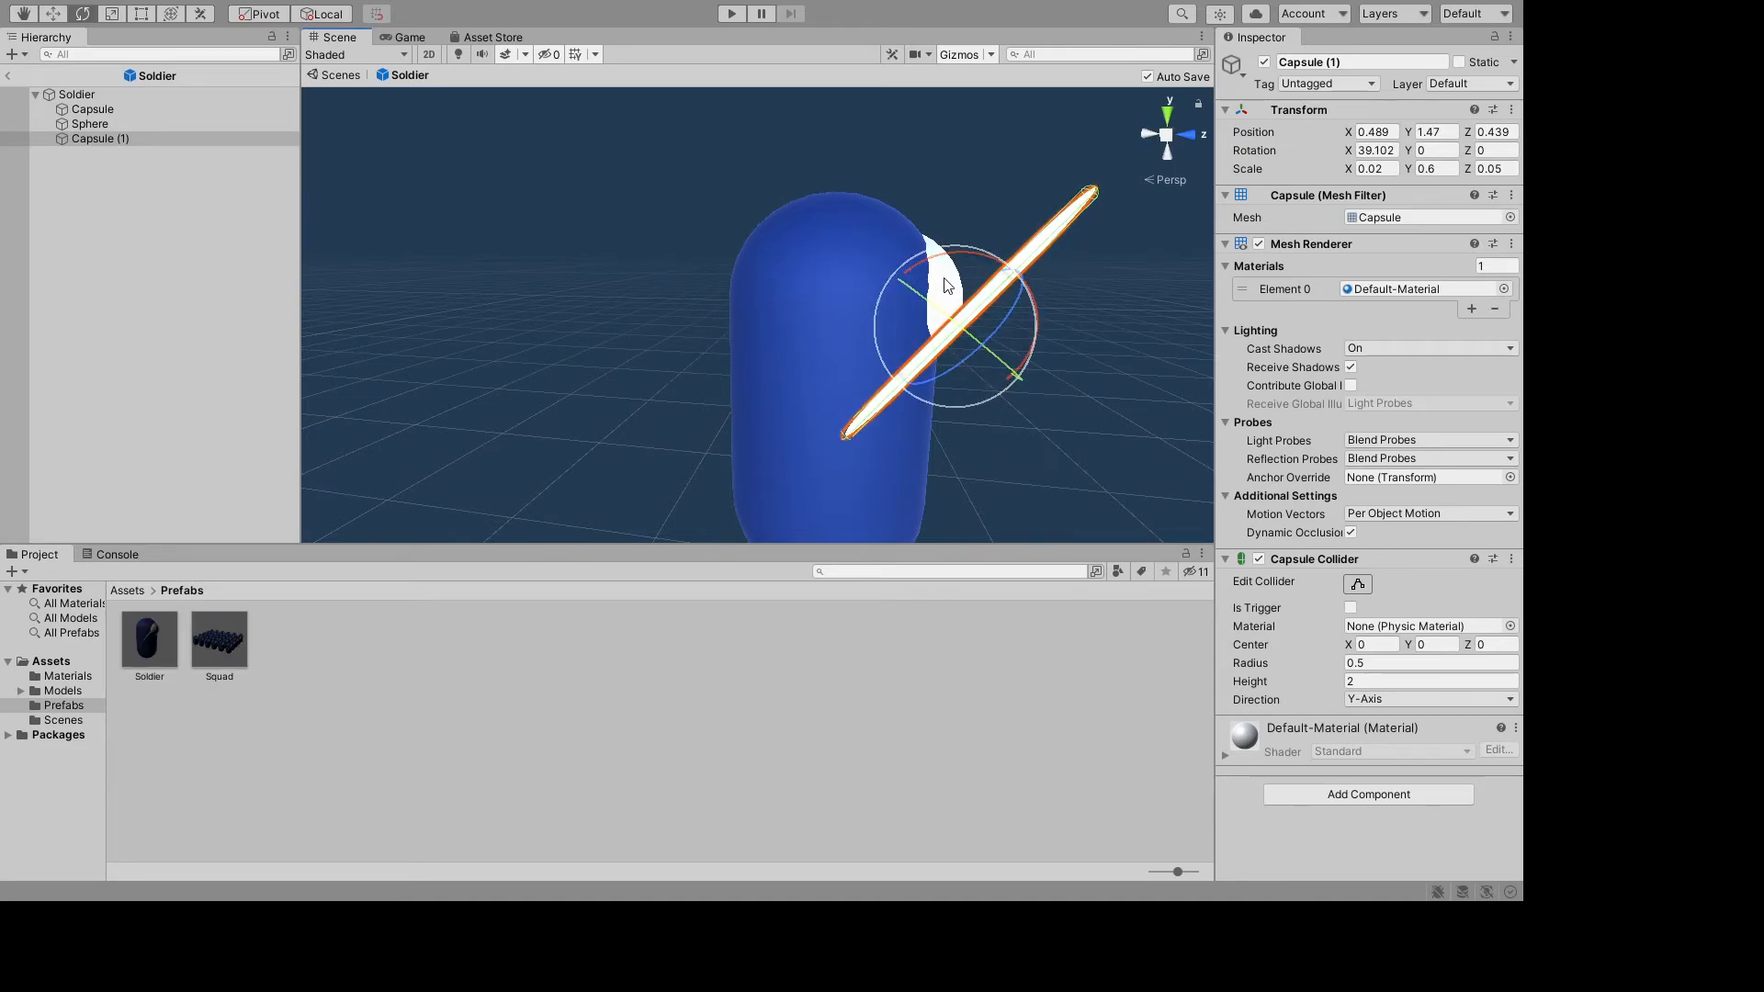
{"action": "left_click_drag", "start_coordinate": [937, 266], "coordinate": [926, 323]}
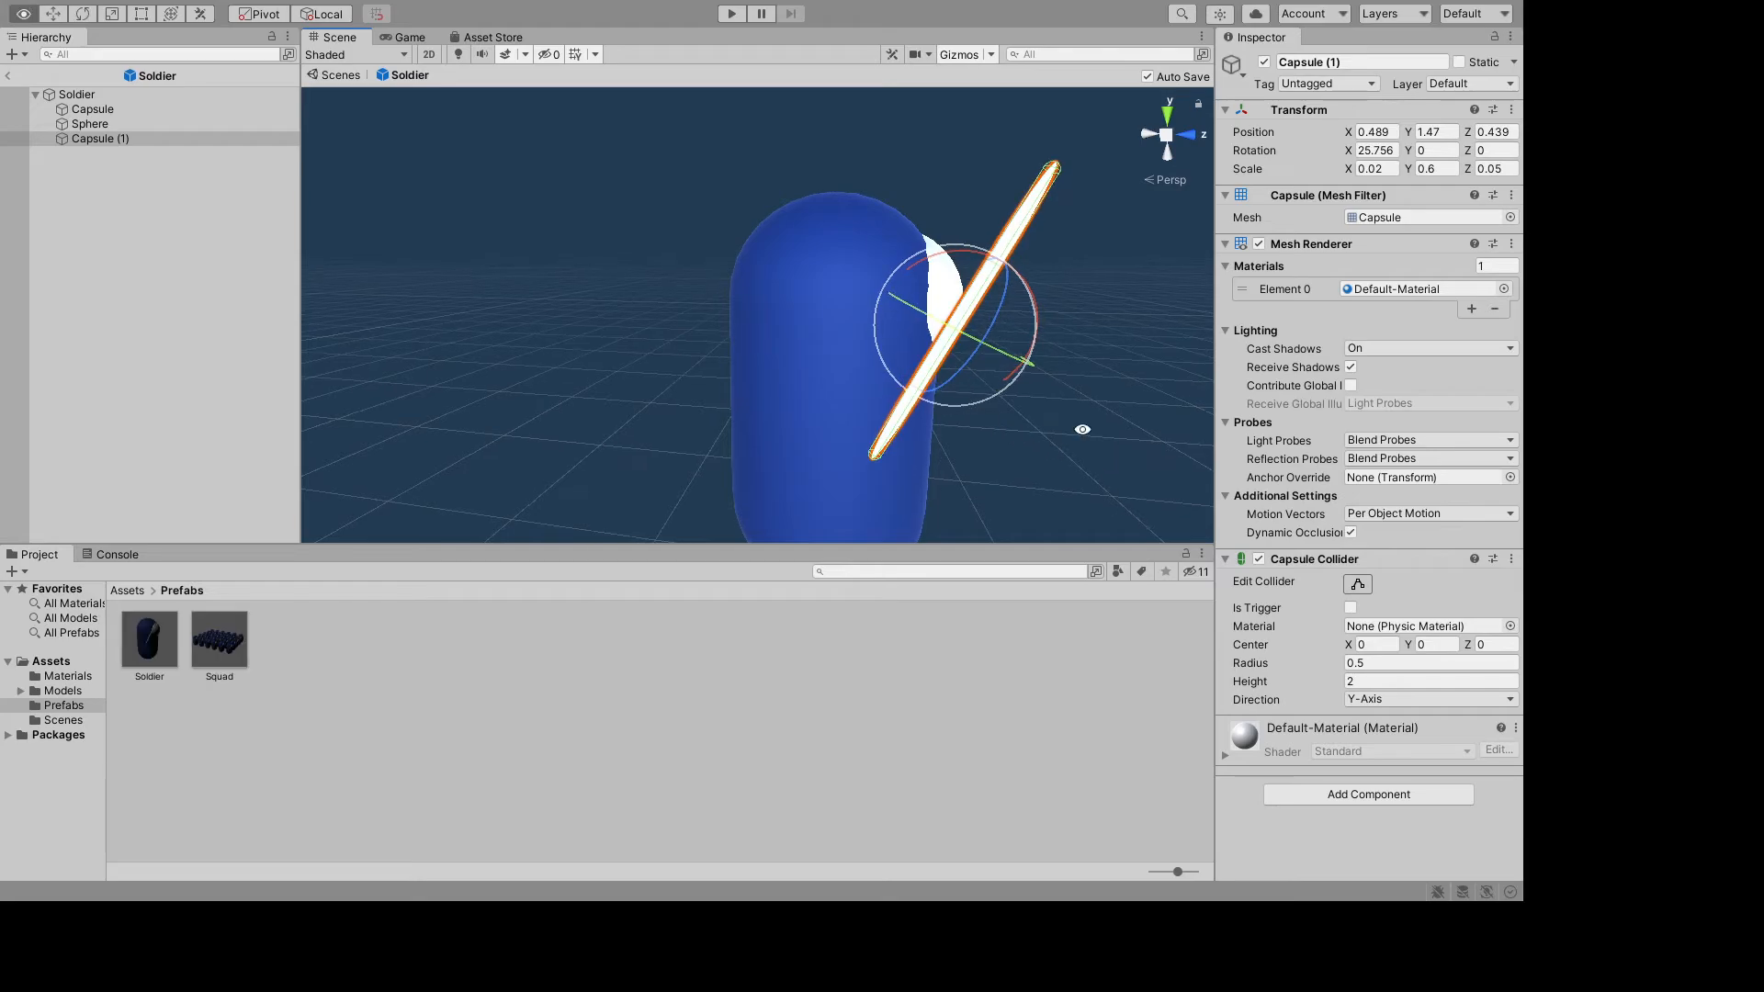
- Move the tilted rod back toward the soldier's body so it sits beside the front of the torso
{"action": "left_click_drag", "start_coordinate": [1082, 429], "coordinate": [827, 368], "text": "alt"}
{"action": "left_click", "coordinate": [52, 13]}
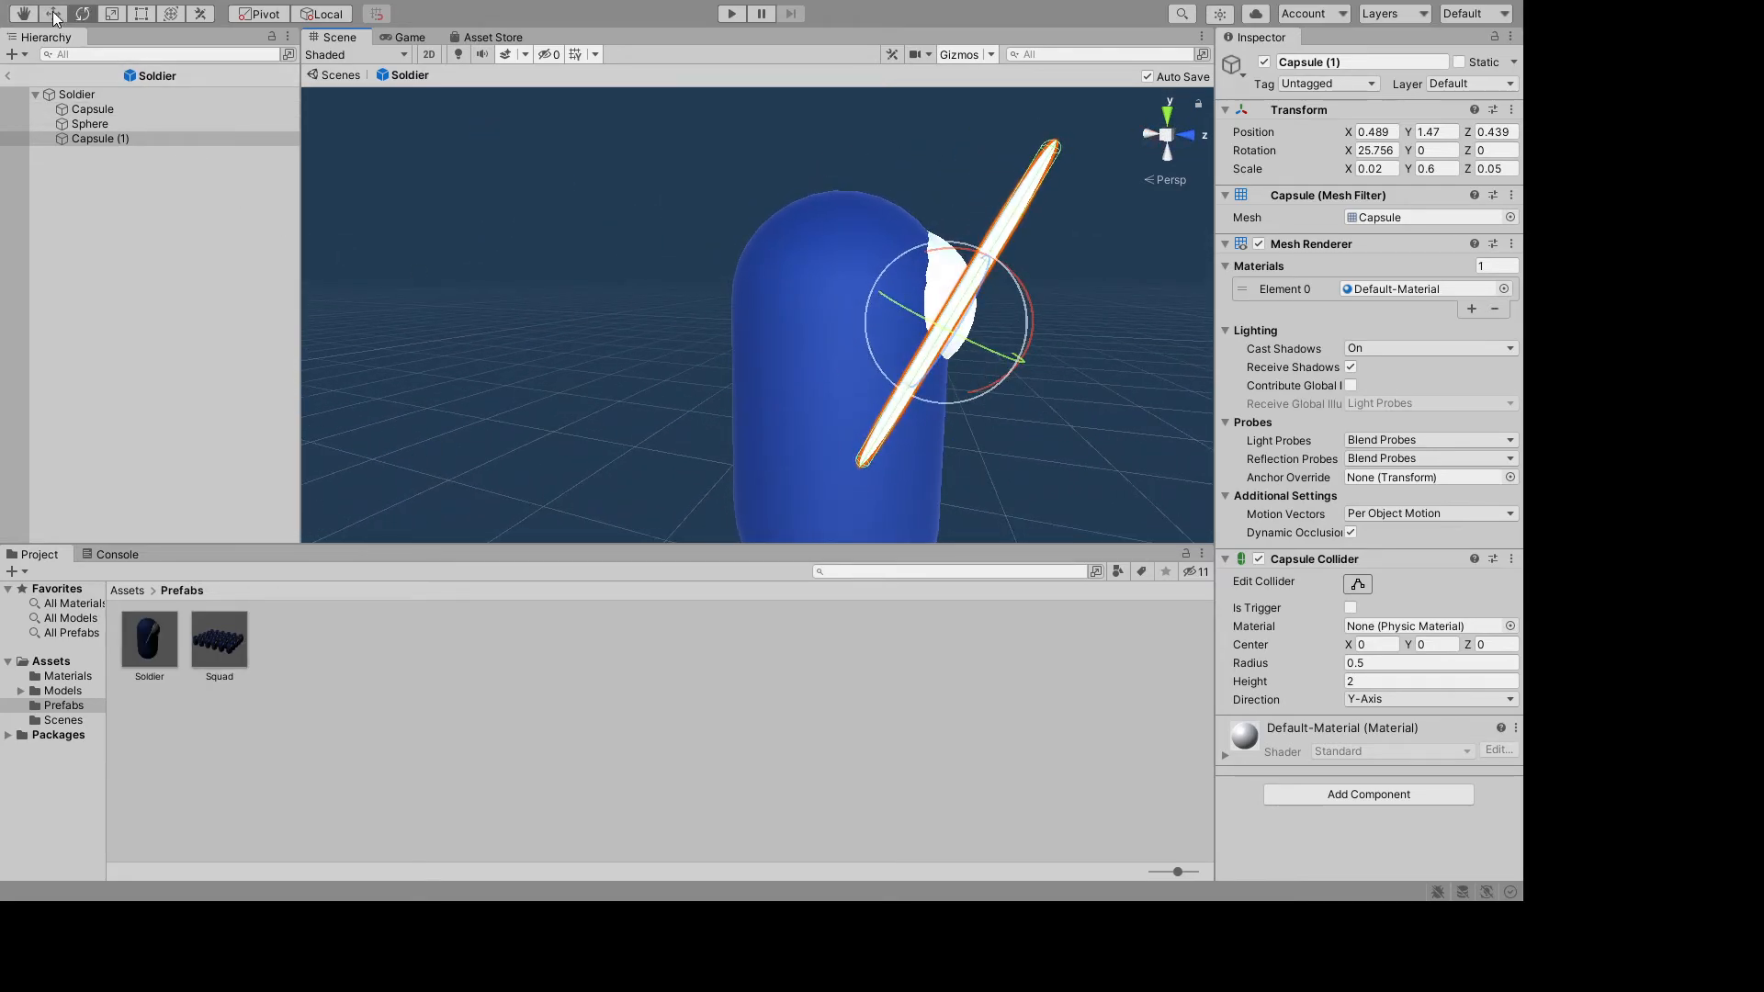
{"action": "left_click_drag", "start_coordinate": [1018, 353], "coordinate": [1065, 448]}
{"action": "left_click", "coordinate": [1007, 425]}
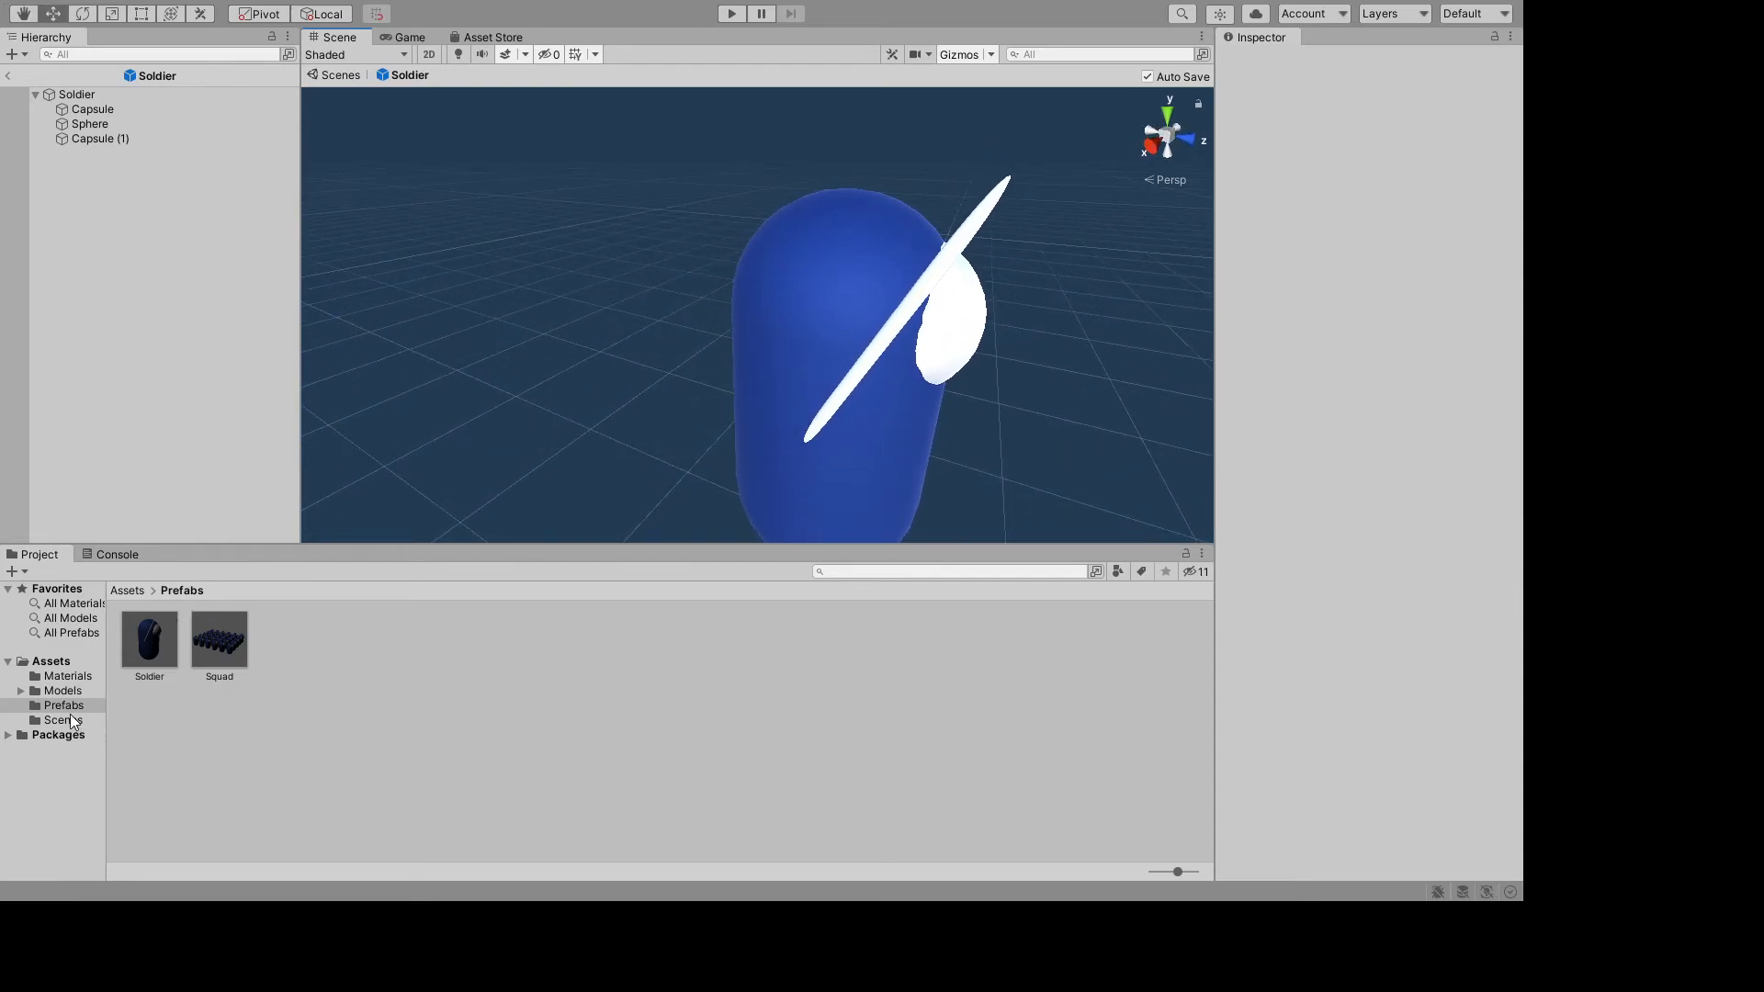
- Create a new material in the Materials folder, keeping its default name
{"action": "left_click", "coordinate": [71, 672]}
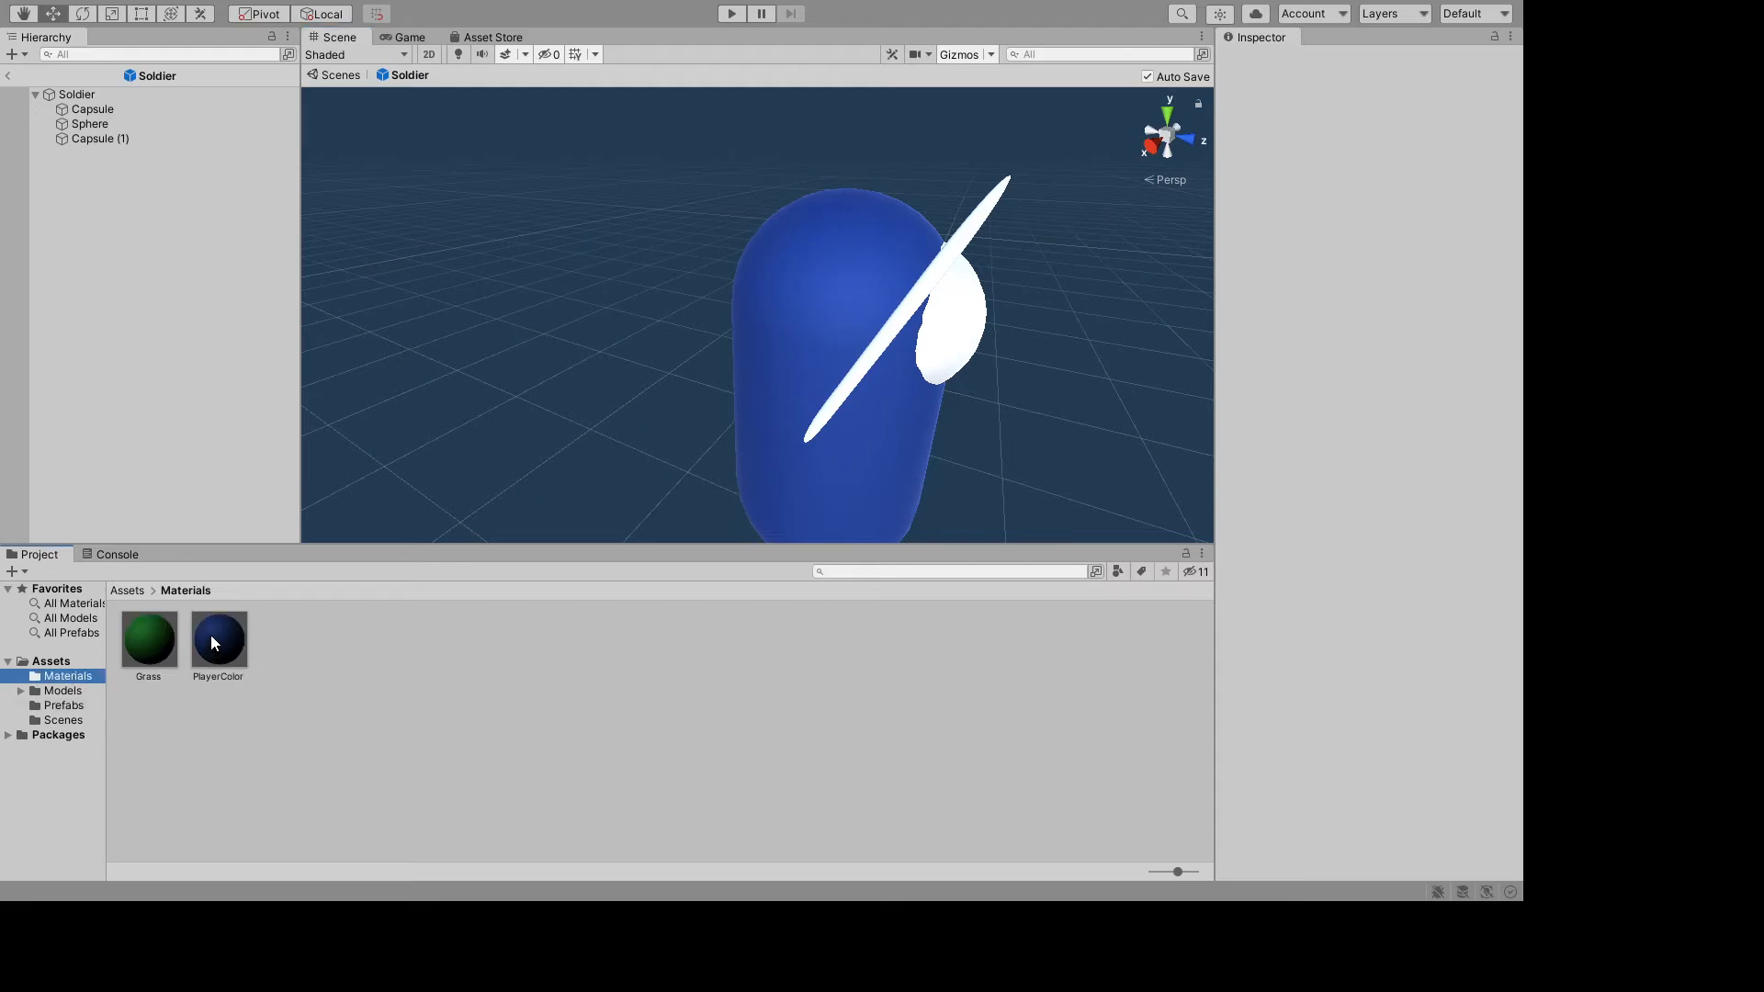
{"action": "left_click", "coordinate": [308, 628]}
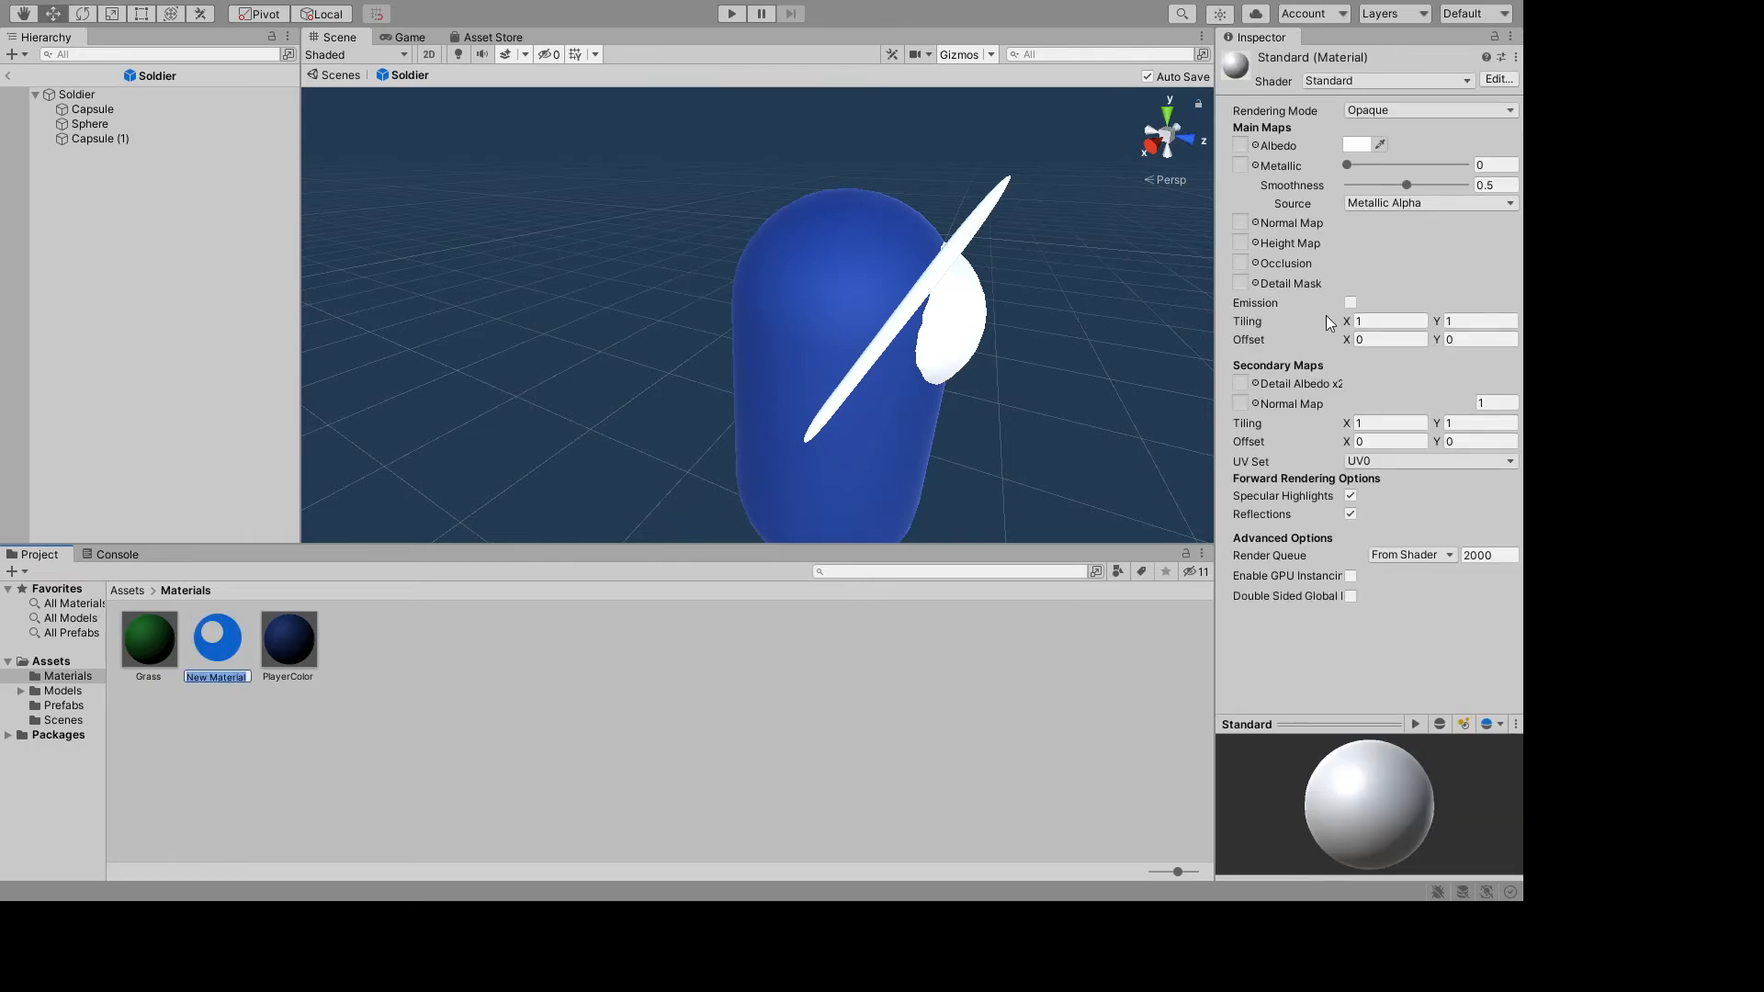
{"action": "key", "text": "Return"}
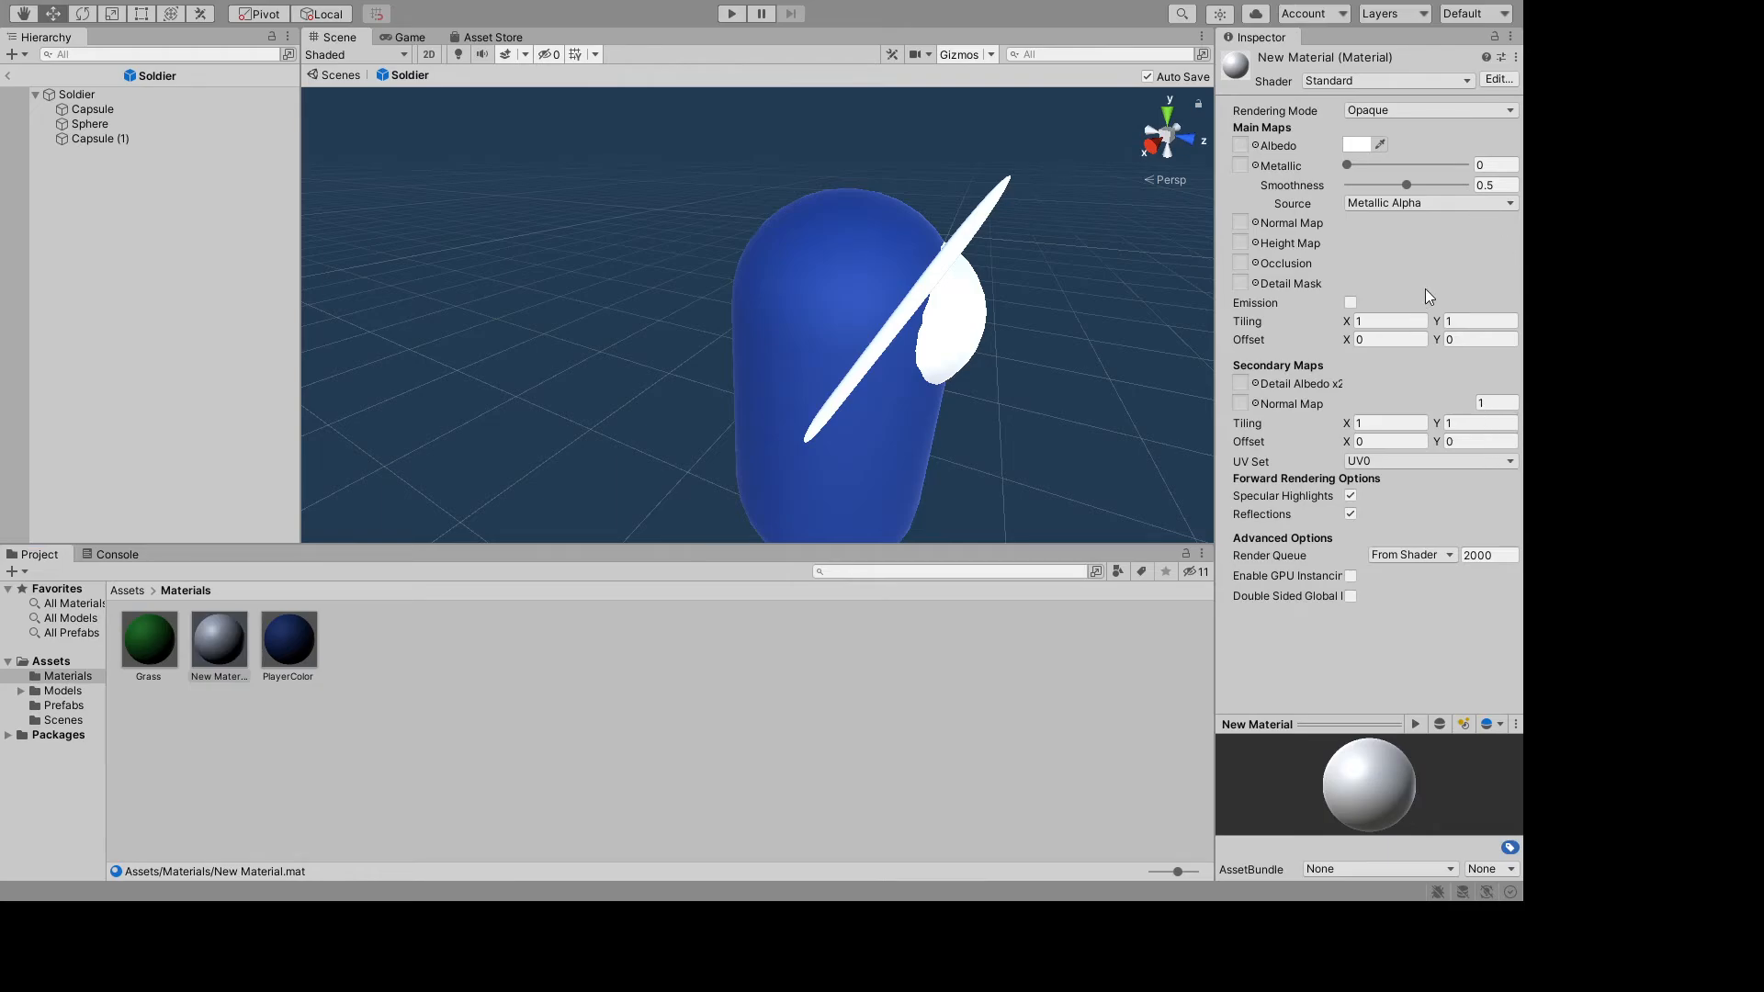
- Give the new material a dark grey albedo, a metallic value of about 0.891 and a smoothness of about 0.603
{"action": "left_click", "coordinate": [1357, 144]}
{"action": "left_click_drag", "start_coordinate": [1405, 185], "coordinate": [1451, 165]}
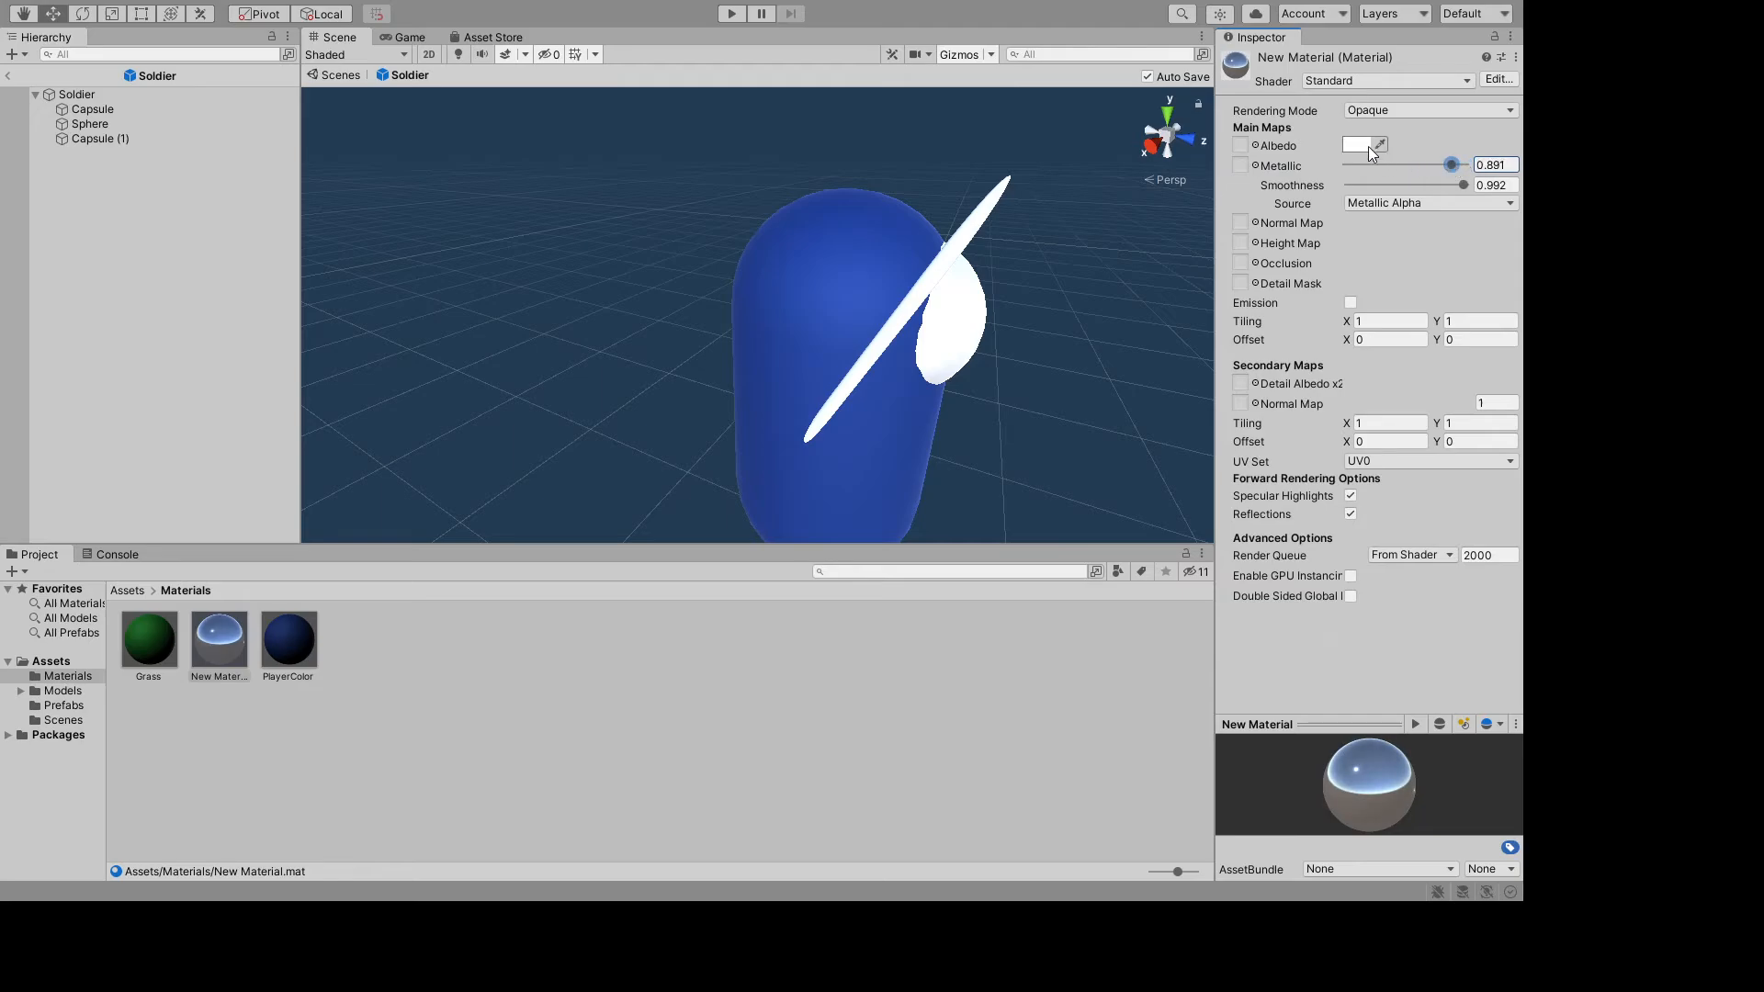
{"action": "left_click_drag", "start_coordinate": [1397, 257], "coordinate": [1398, 306]}
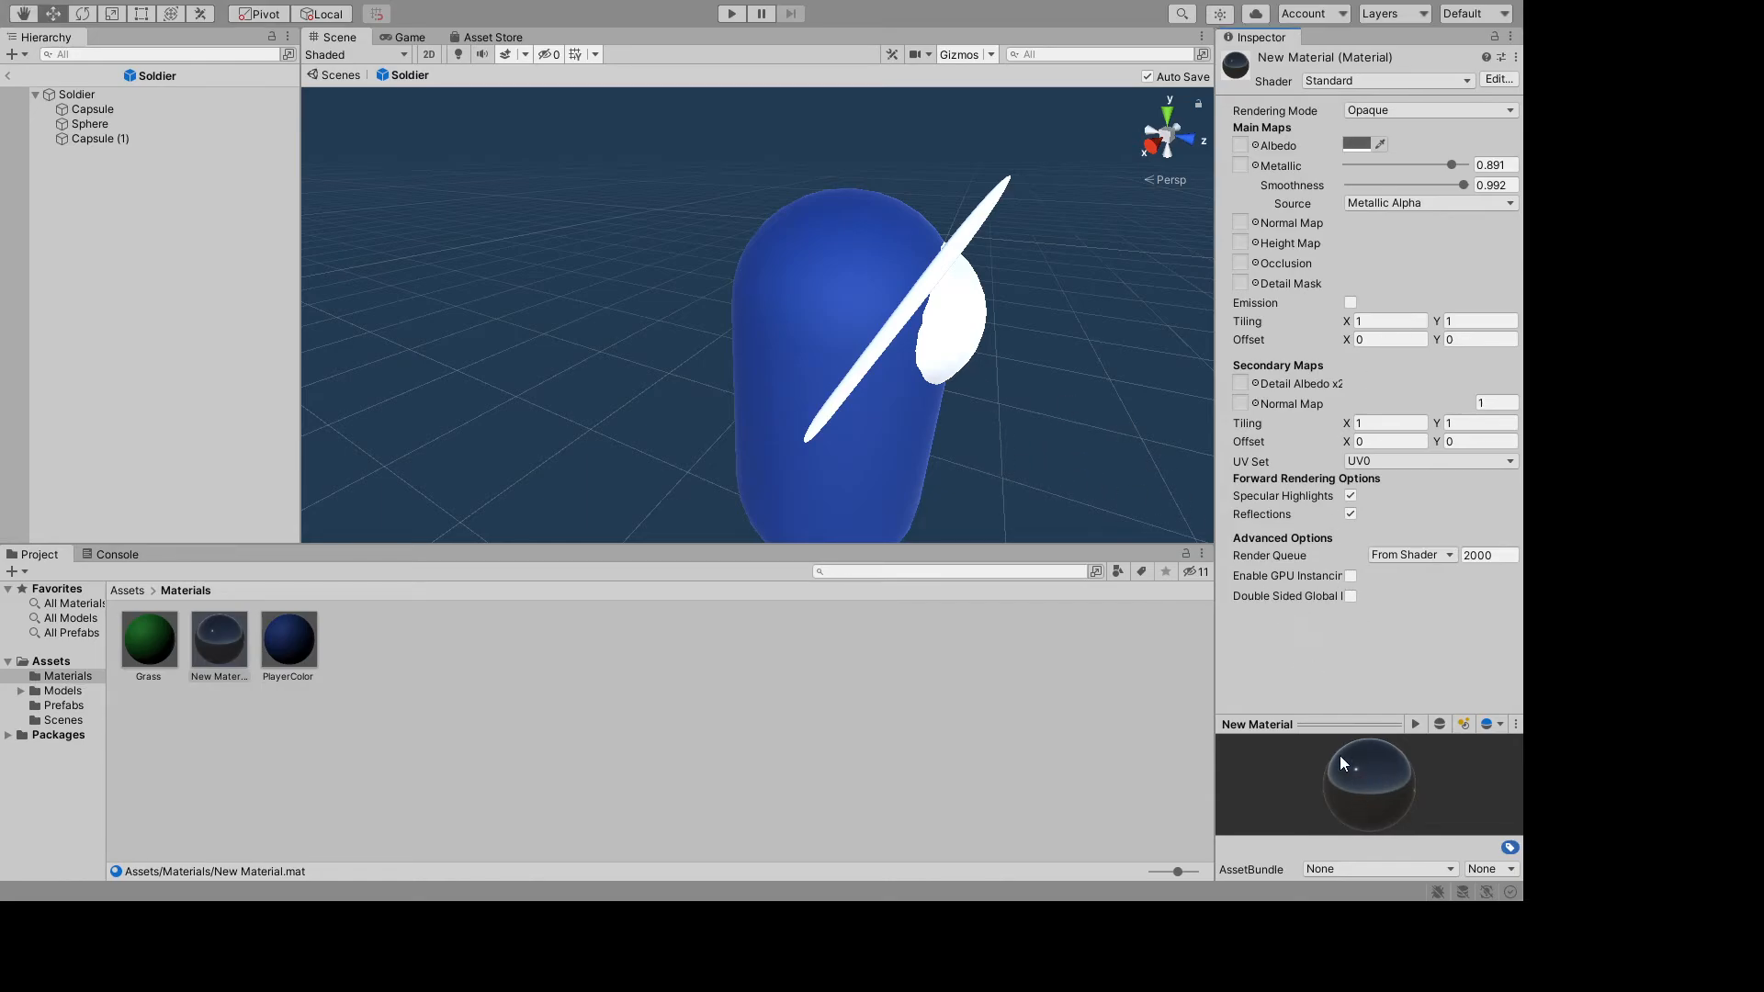
{"action": "left_click_drag", "start_coordinate": [1463, 185], "coordinate": [1416, 186]}
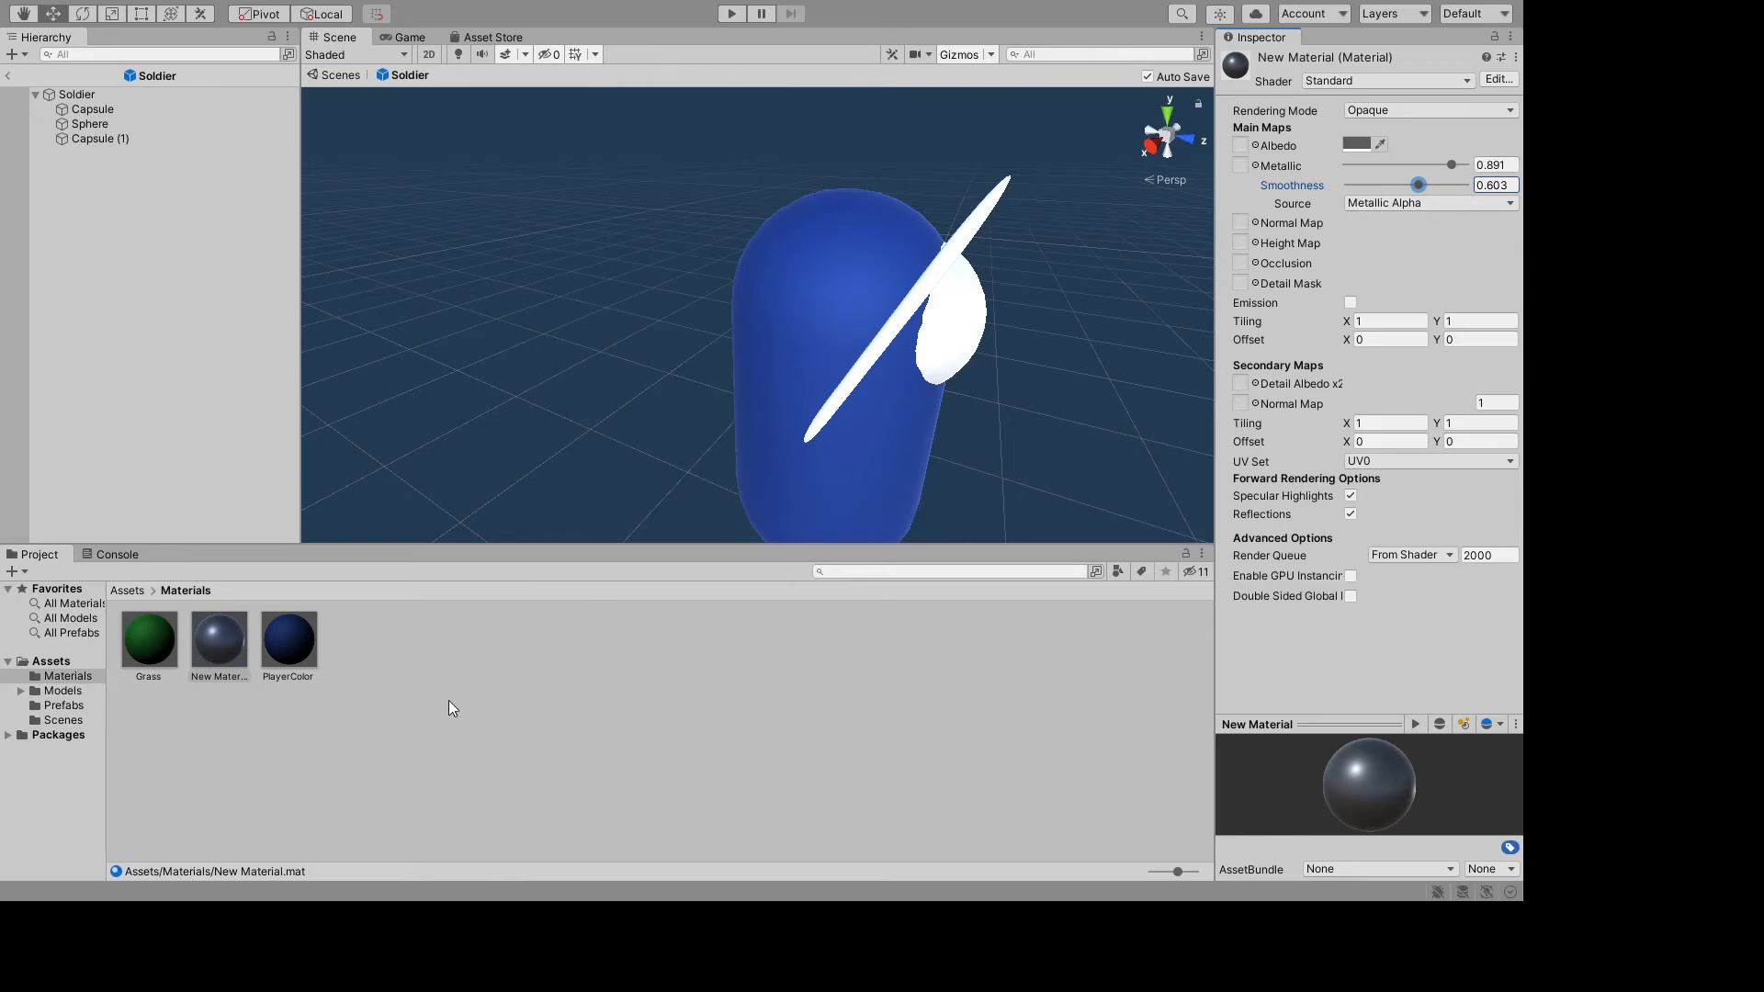
- Apply the new dark grey material to the soldier's rod and return from the prefab to the scene with the squads
{"action": "left_click_drag", "start_coordinate": [200, 659], "coordinate": [891, 327]}
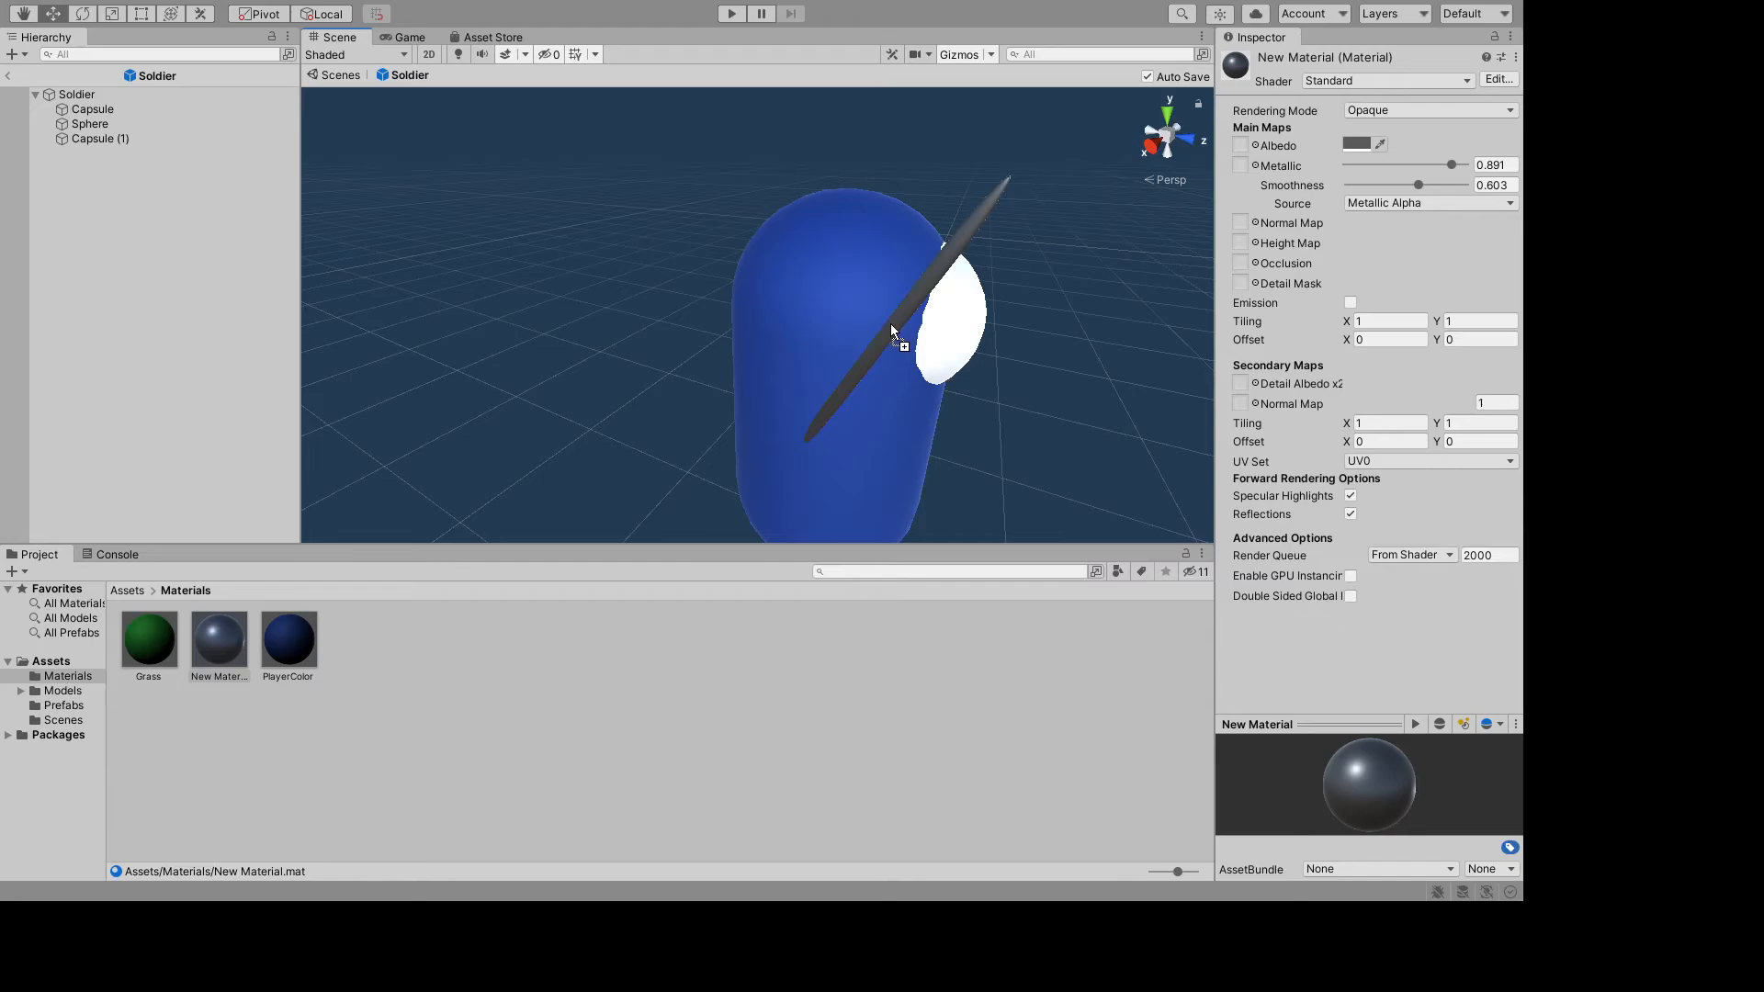
{"action": "left_click_drag", "start_coordinate": [1040, 435], "coordinate": [1133, 472], "text": "alt"}
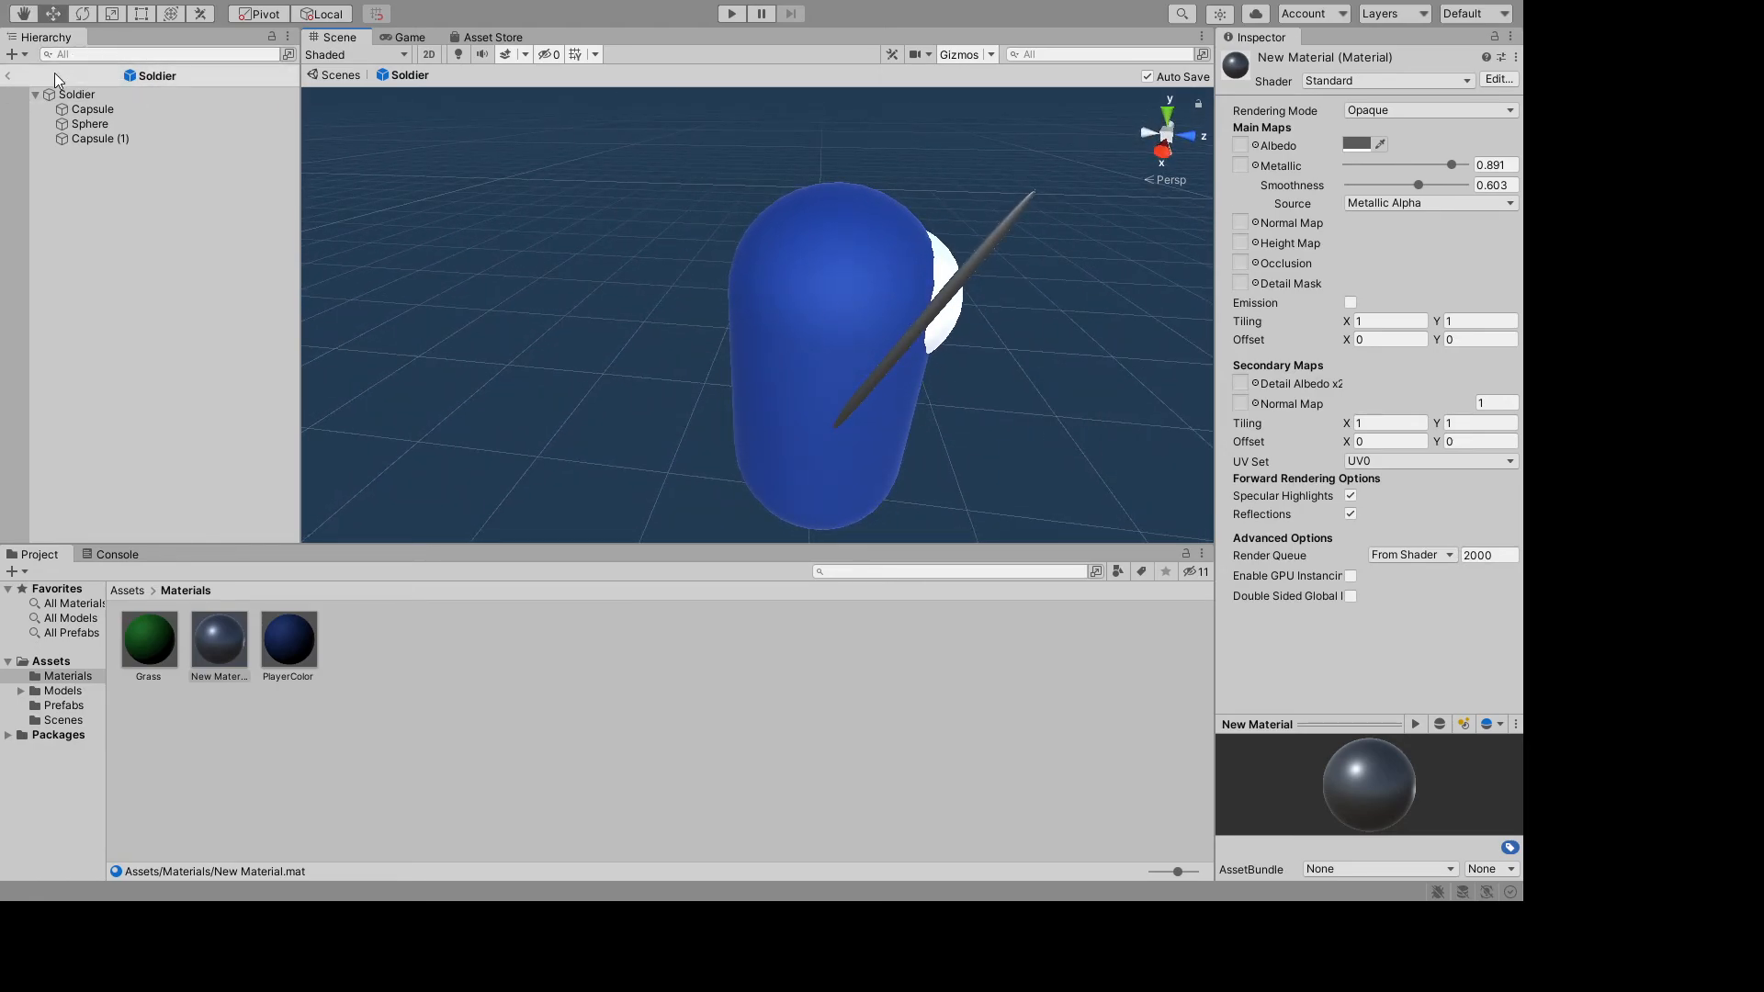
{"action": "left_click", "coordinate": [8, 78]}
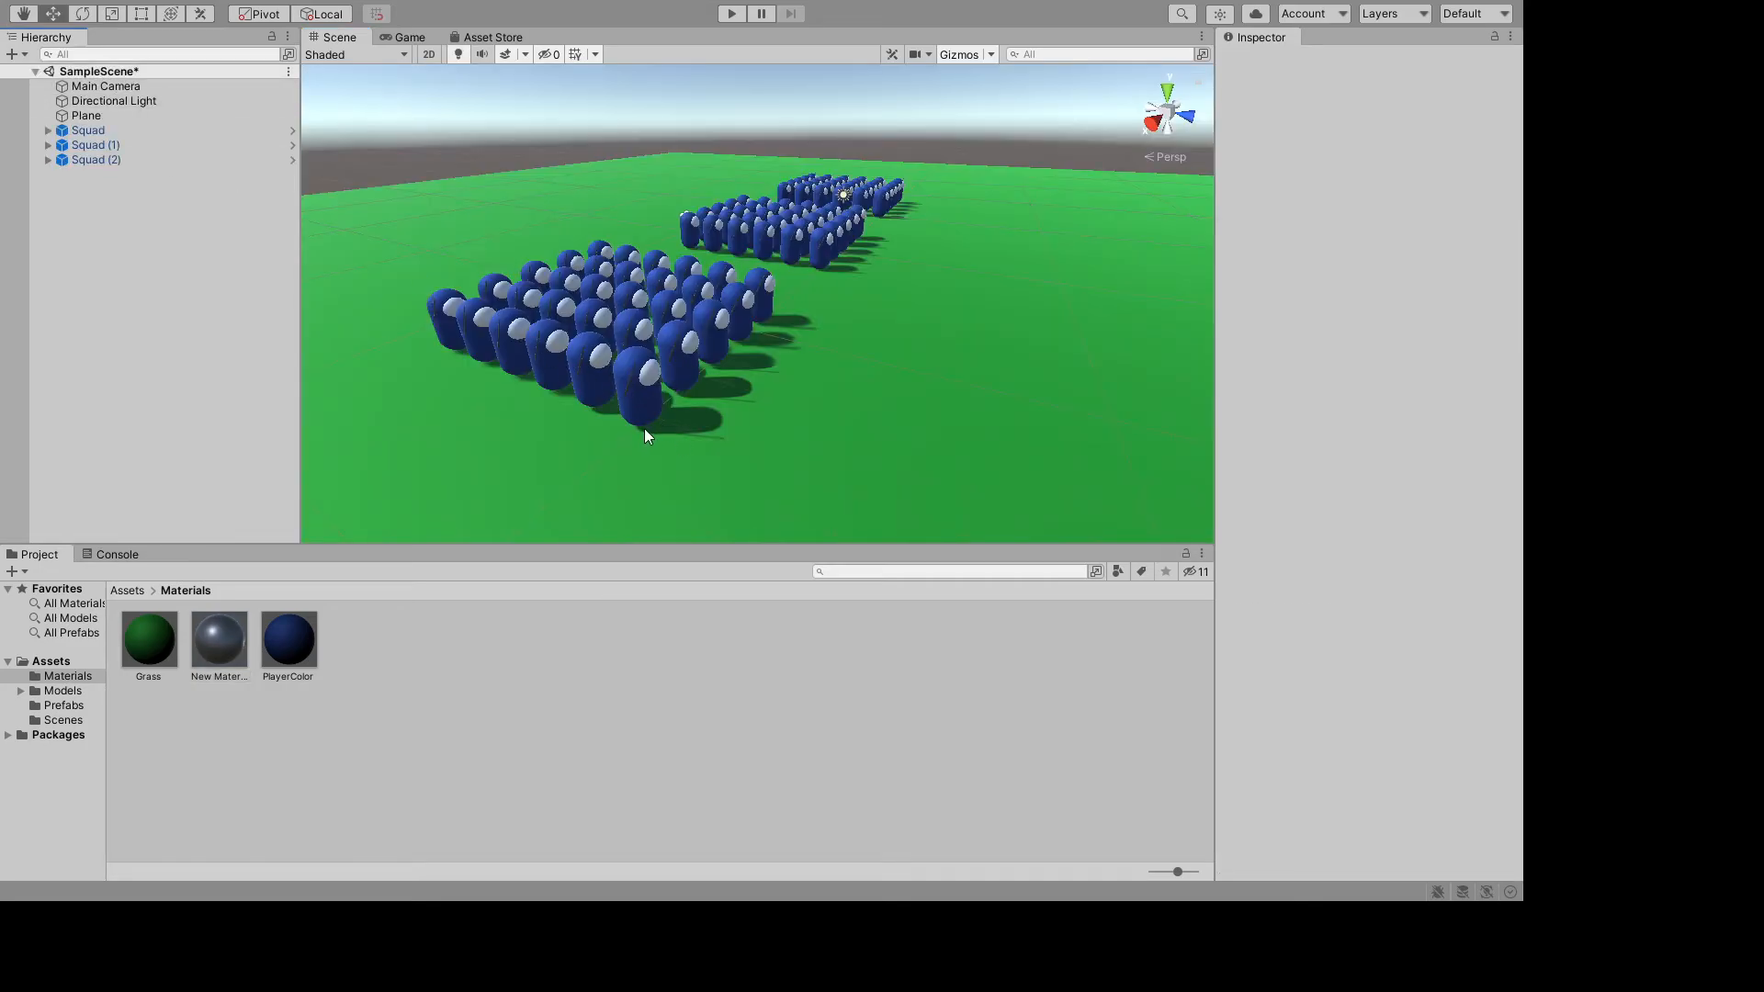
{"action": "left_click_drag", "start_coordinate": [740, 410], "coordinate": [746, 468], "text": "alt"}
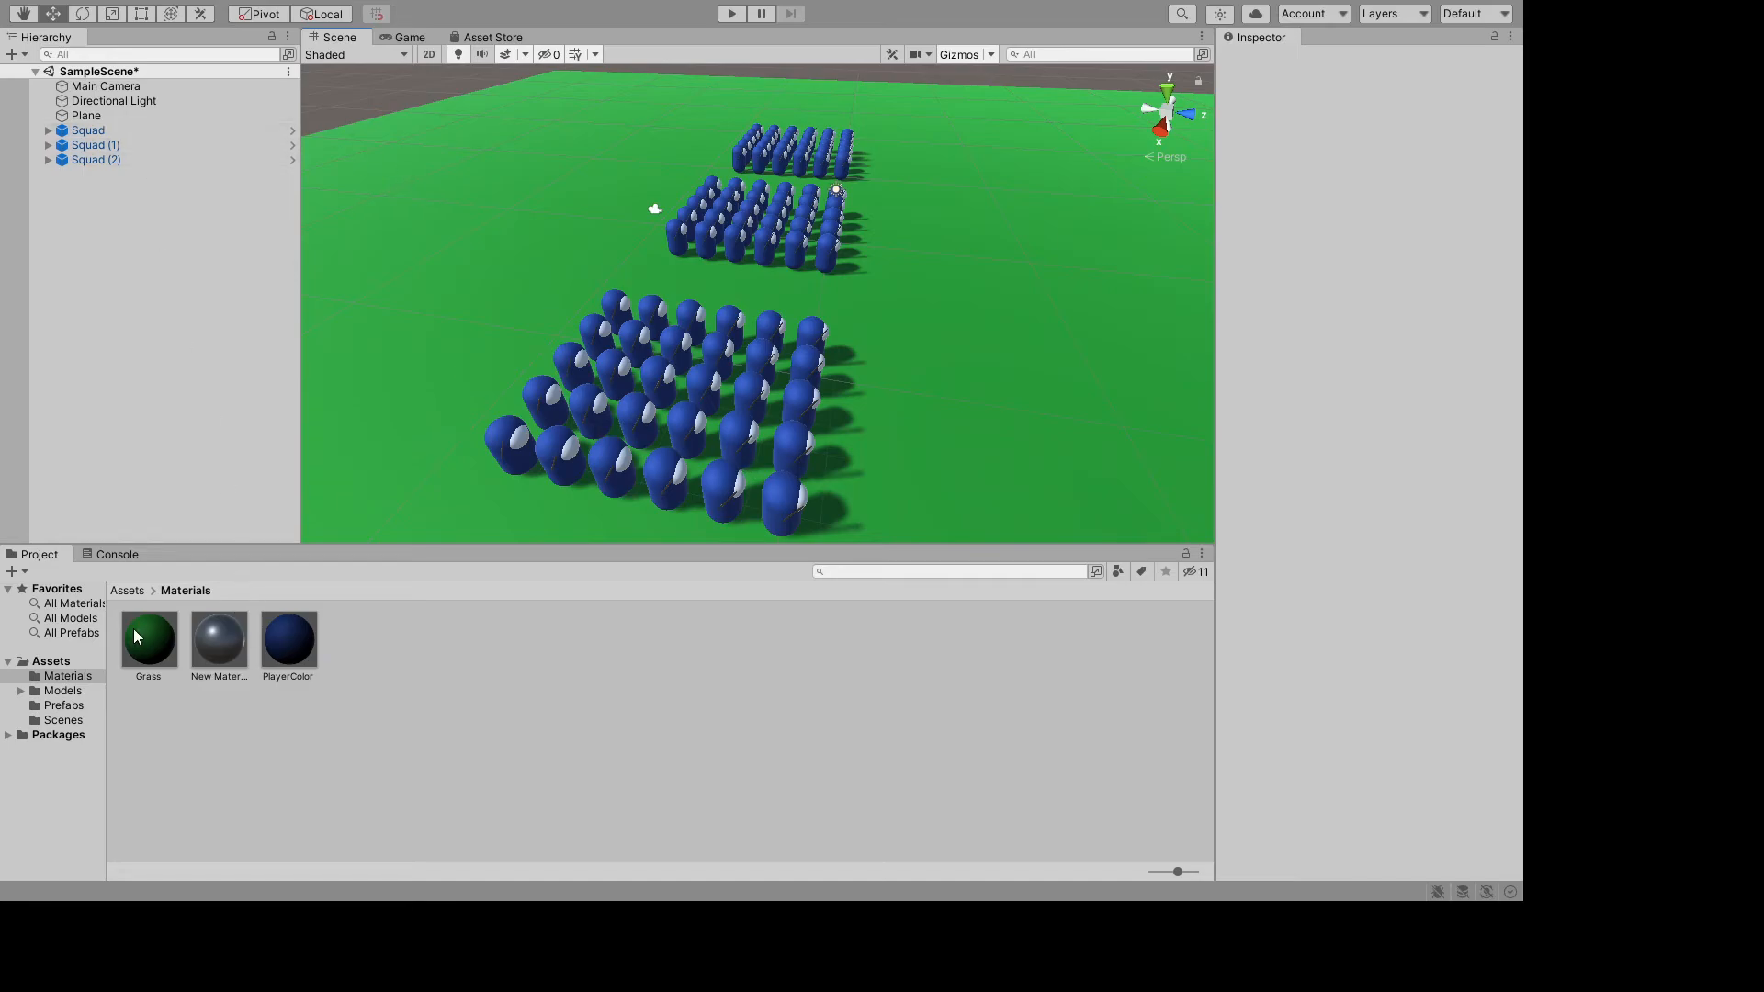
- Open the Squad prefab from the Prefabs folder for editing
{"action": "left_click", "coordinate": [53, 706]}
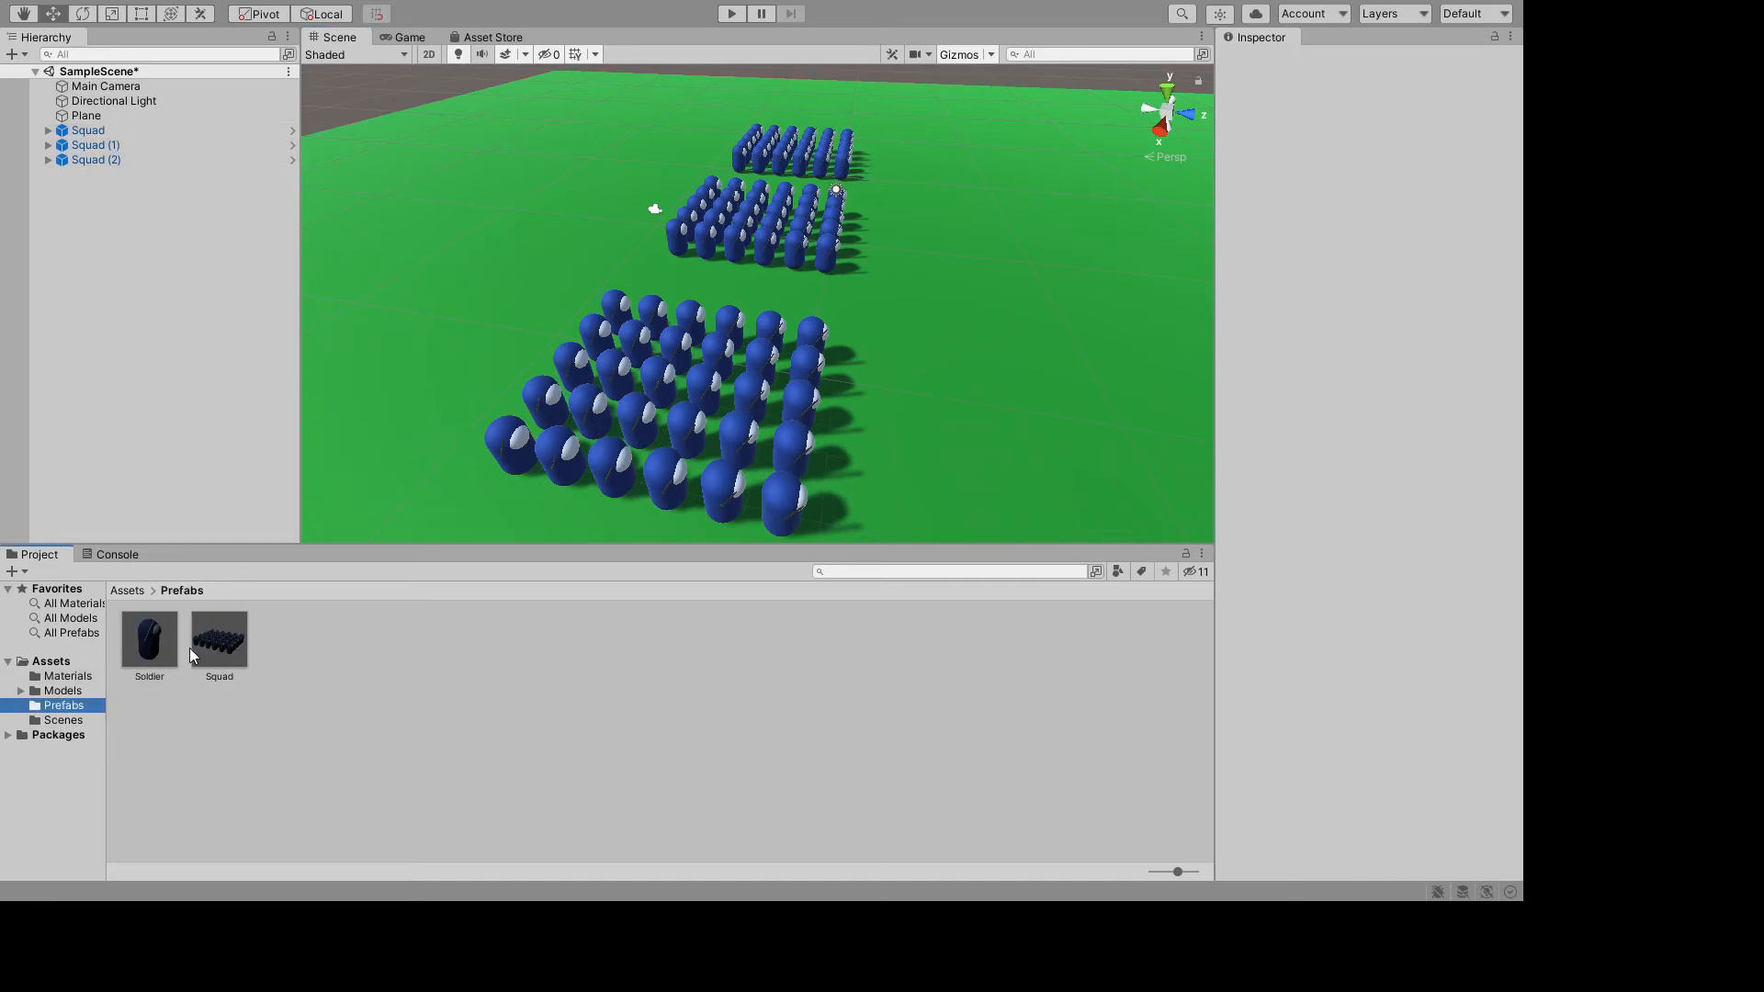
{"action": "left_click", "coordinate": [220, 647]}
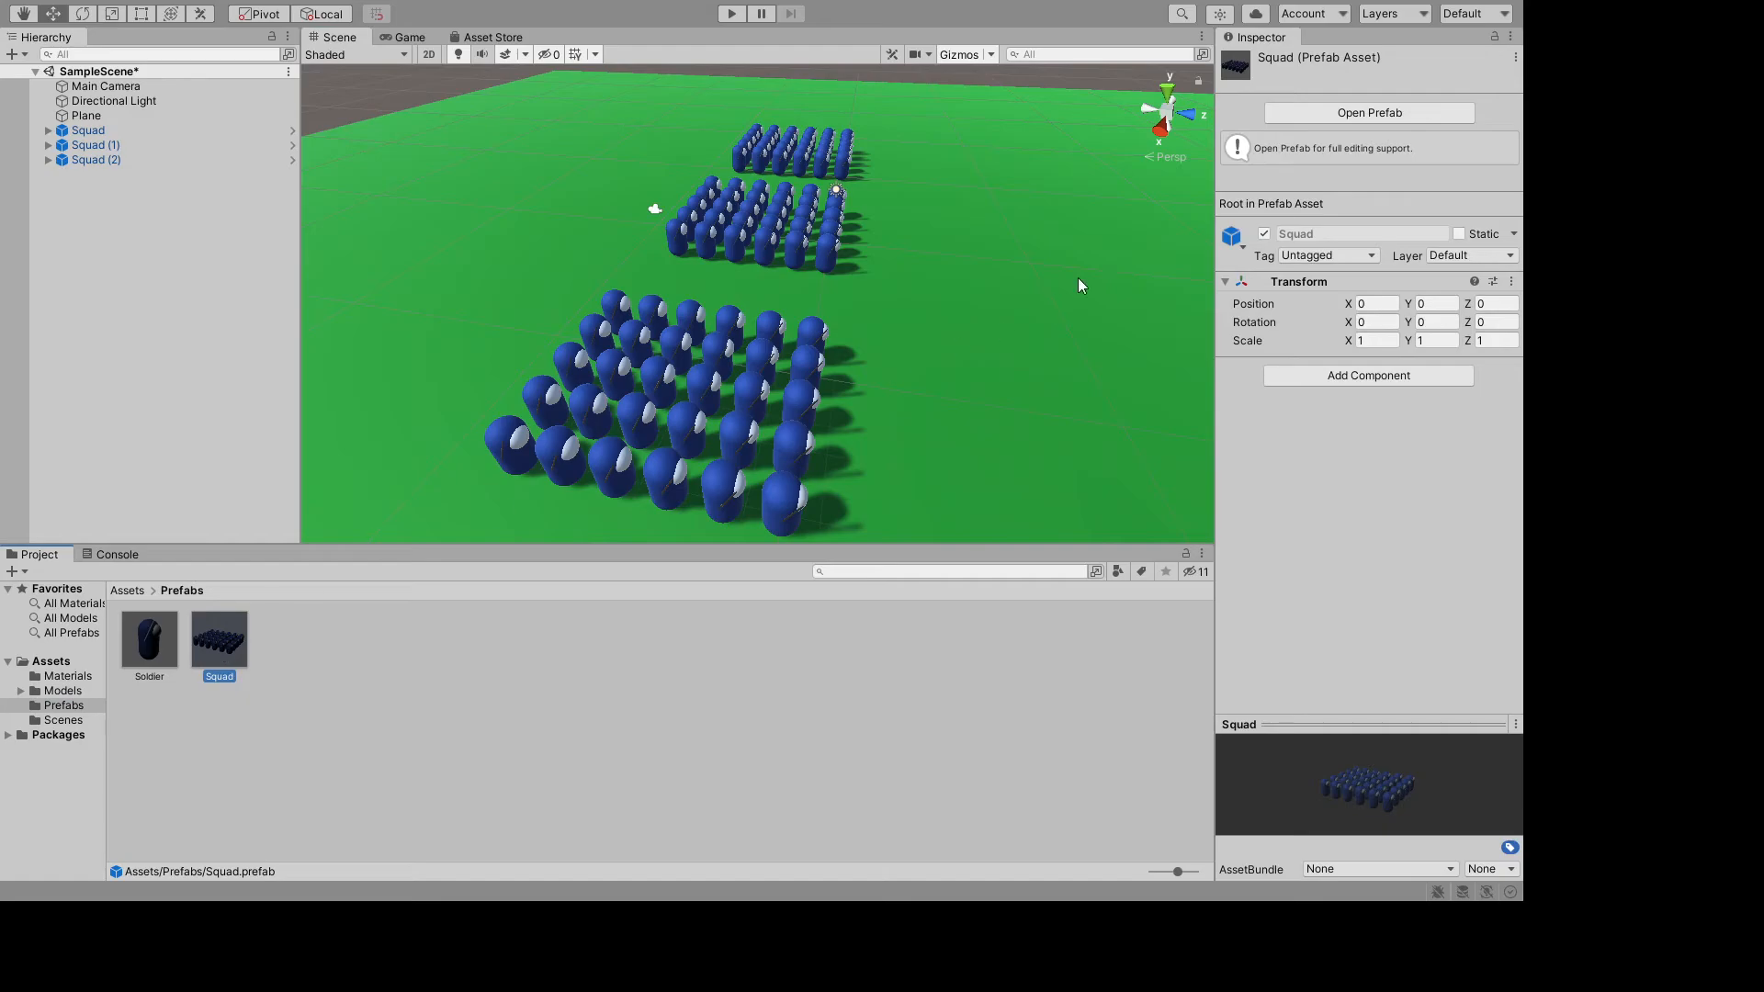
{"action": "left_click", "coordinate": [1316, 113]}
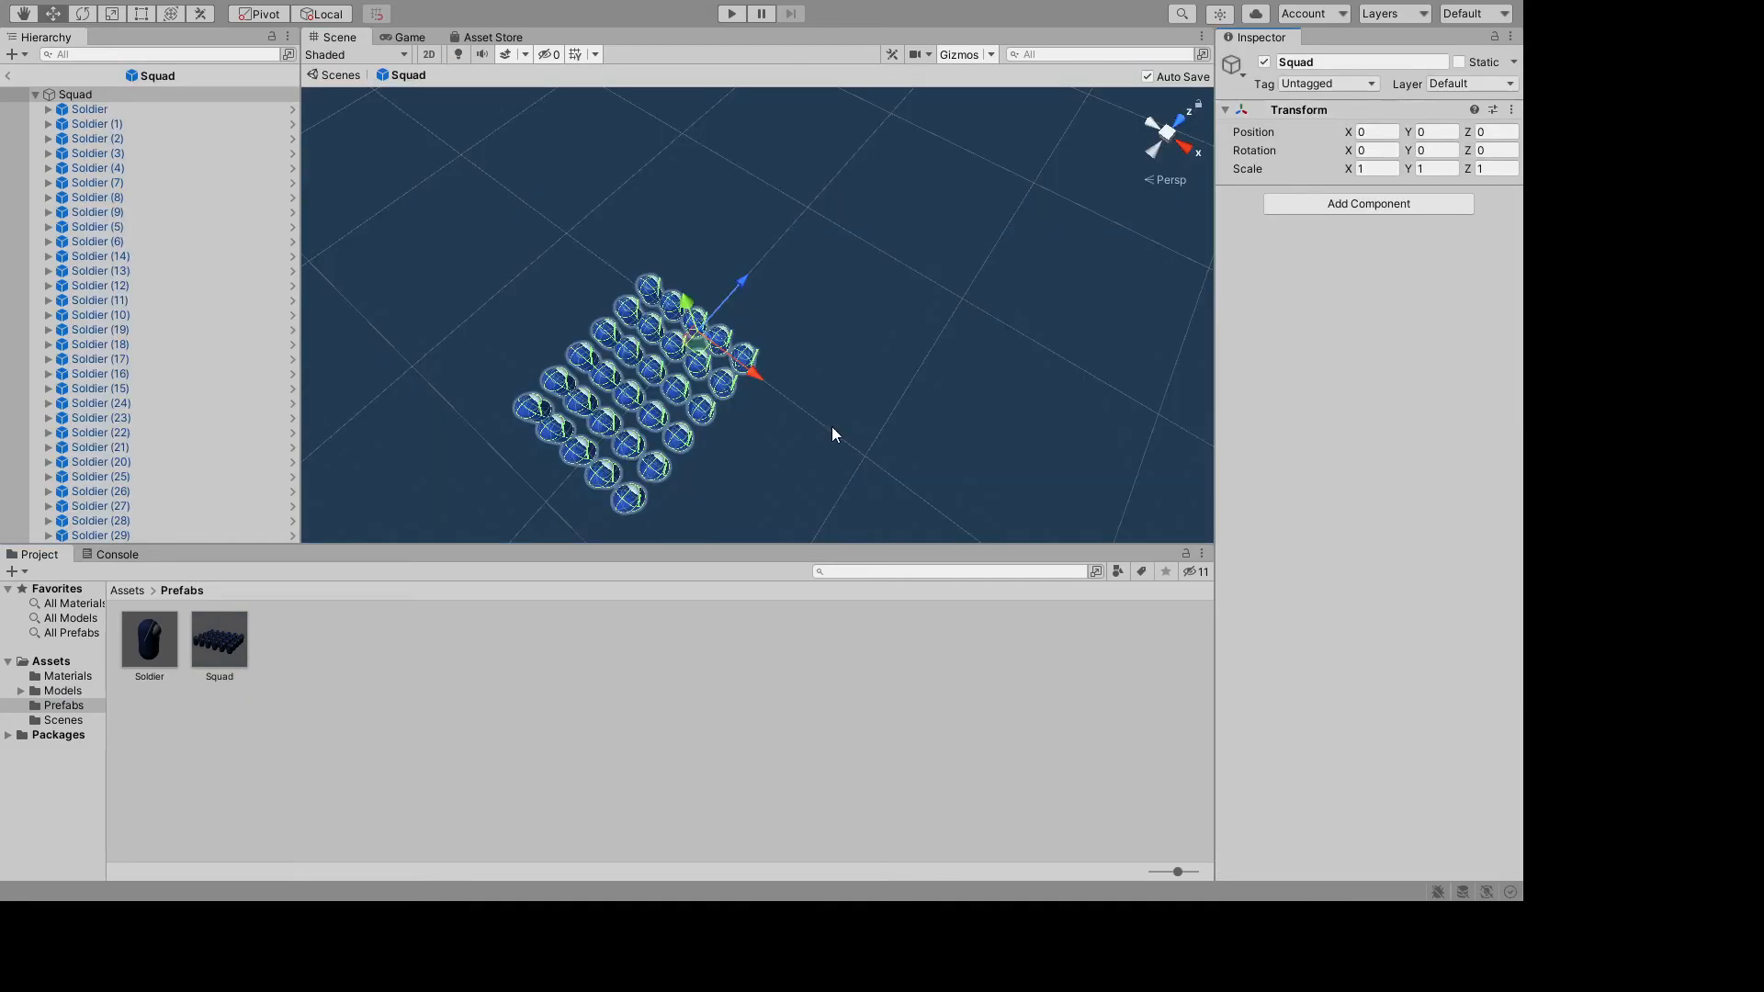
- Scale the middle soldier in the squad's front row to 1.2 on the X, Y and Z axes
{"action": "left_click", "coordinate": [863, 368]}
{"action": "left_click_drag", "start_coordinate": [922, 312], "coordinate": [810, 333], "text": "alt"}
{"action": "left_click_drag", "start_coordinate": [576, 306], "coordinate": [592, 283], "text": "alt"}
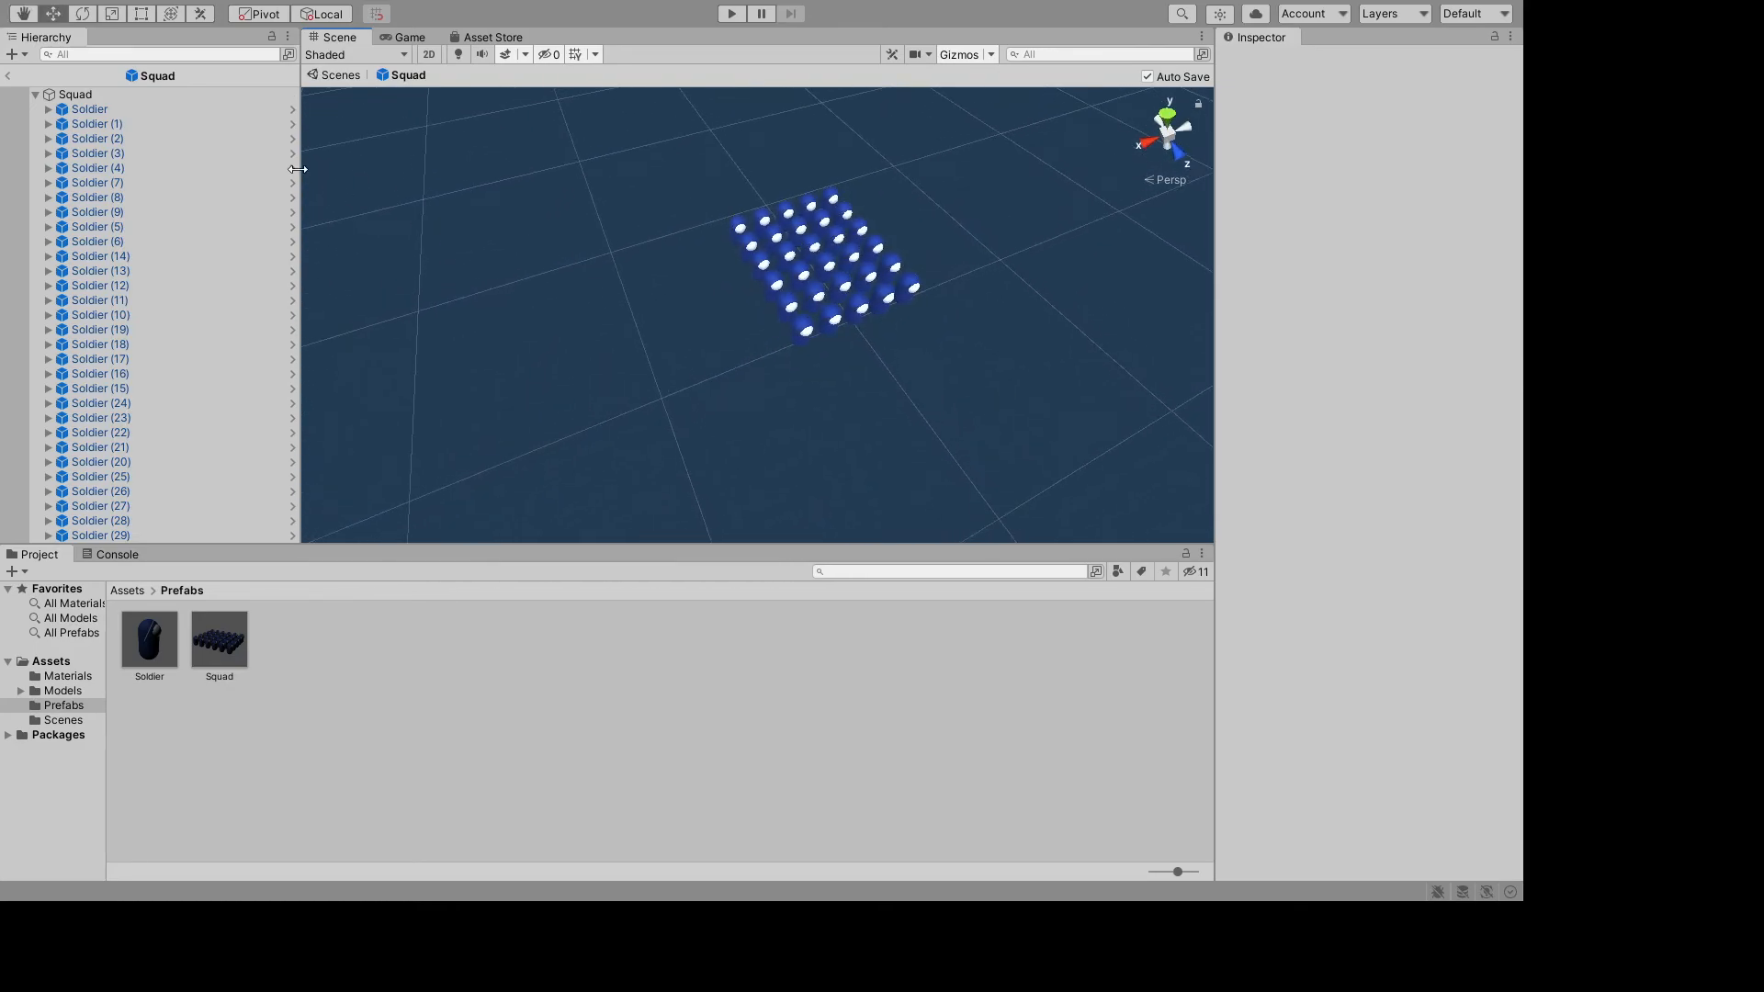
{"action": "middle_click_drag", "start_coordinate": [604, 395], "coordinate": [527, 389]}
{"action": "scroll", "coordinate": [552, 395], "scroll_direction": "up", "scroll_amount": 6}
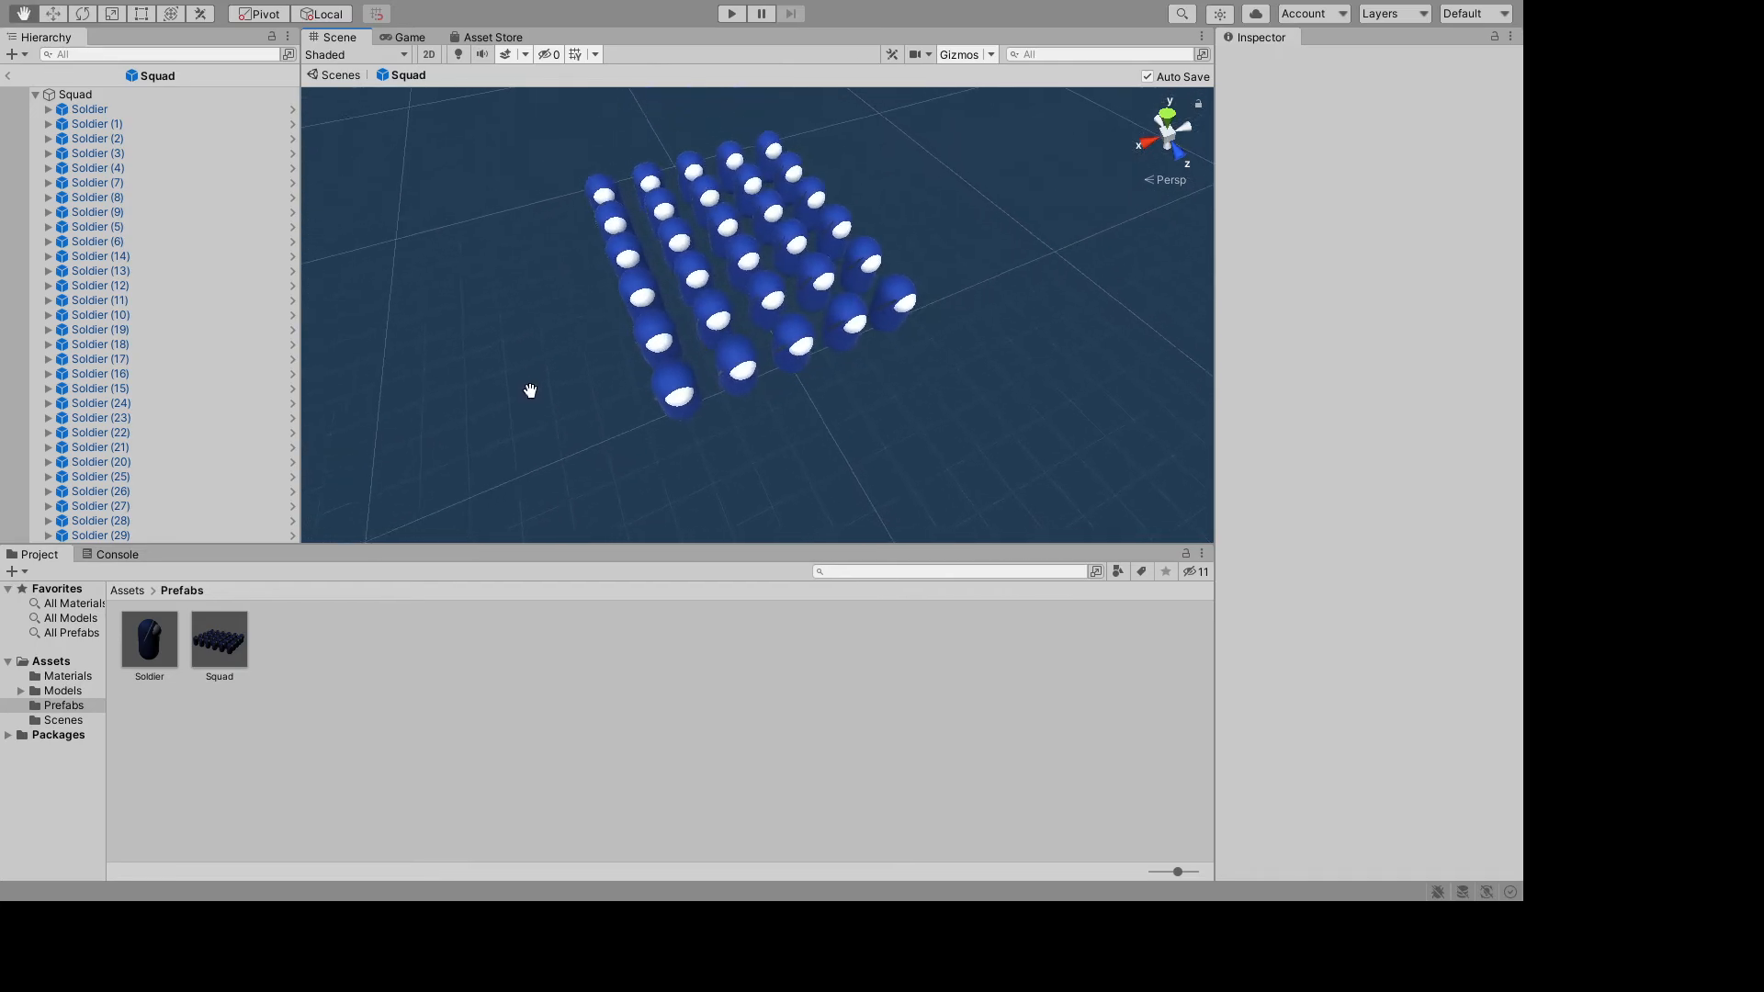
{"action": "left_click", "coordinate": [801, 327]}
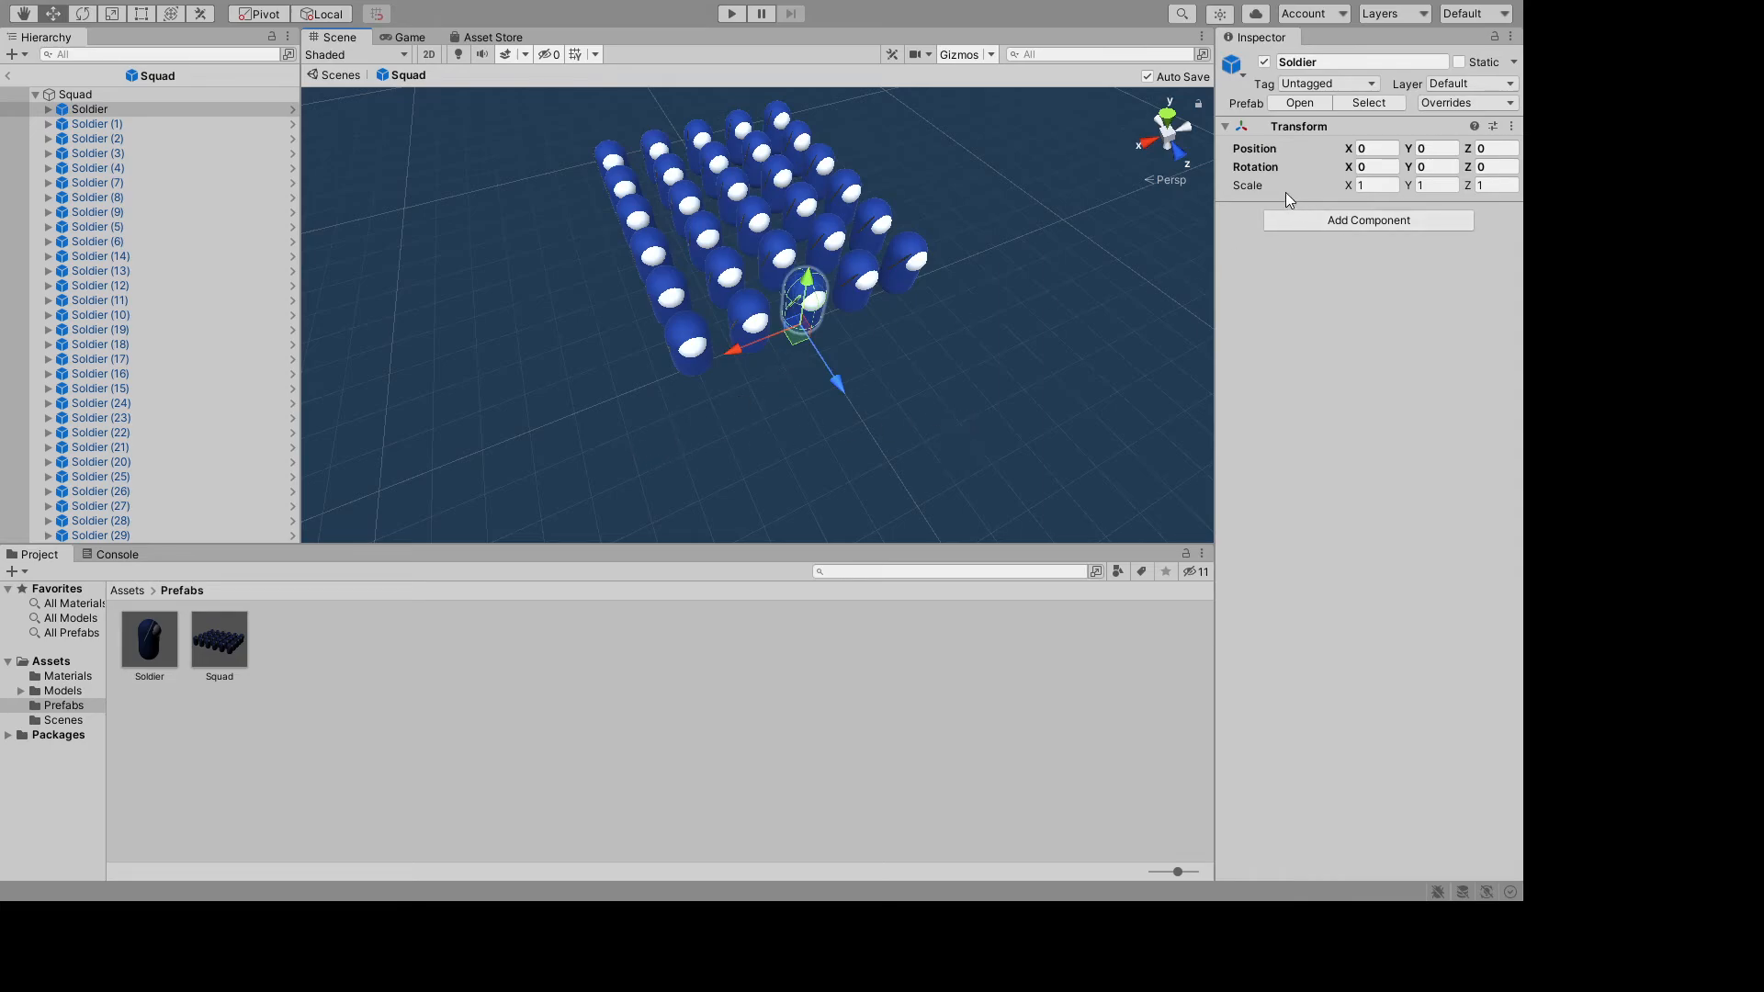
{"action": "left_click", "coordinate": [1376, 185]}
{"action": "type", "text": "1.2"}
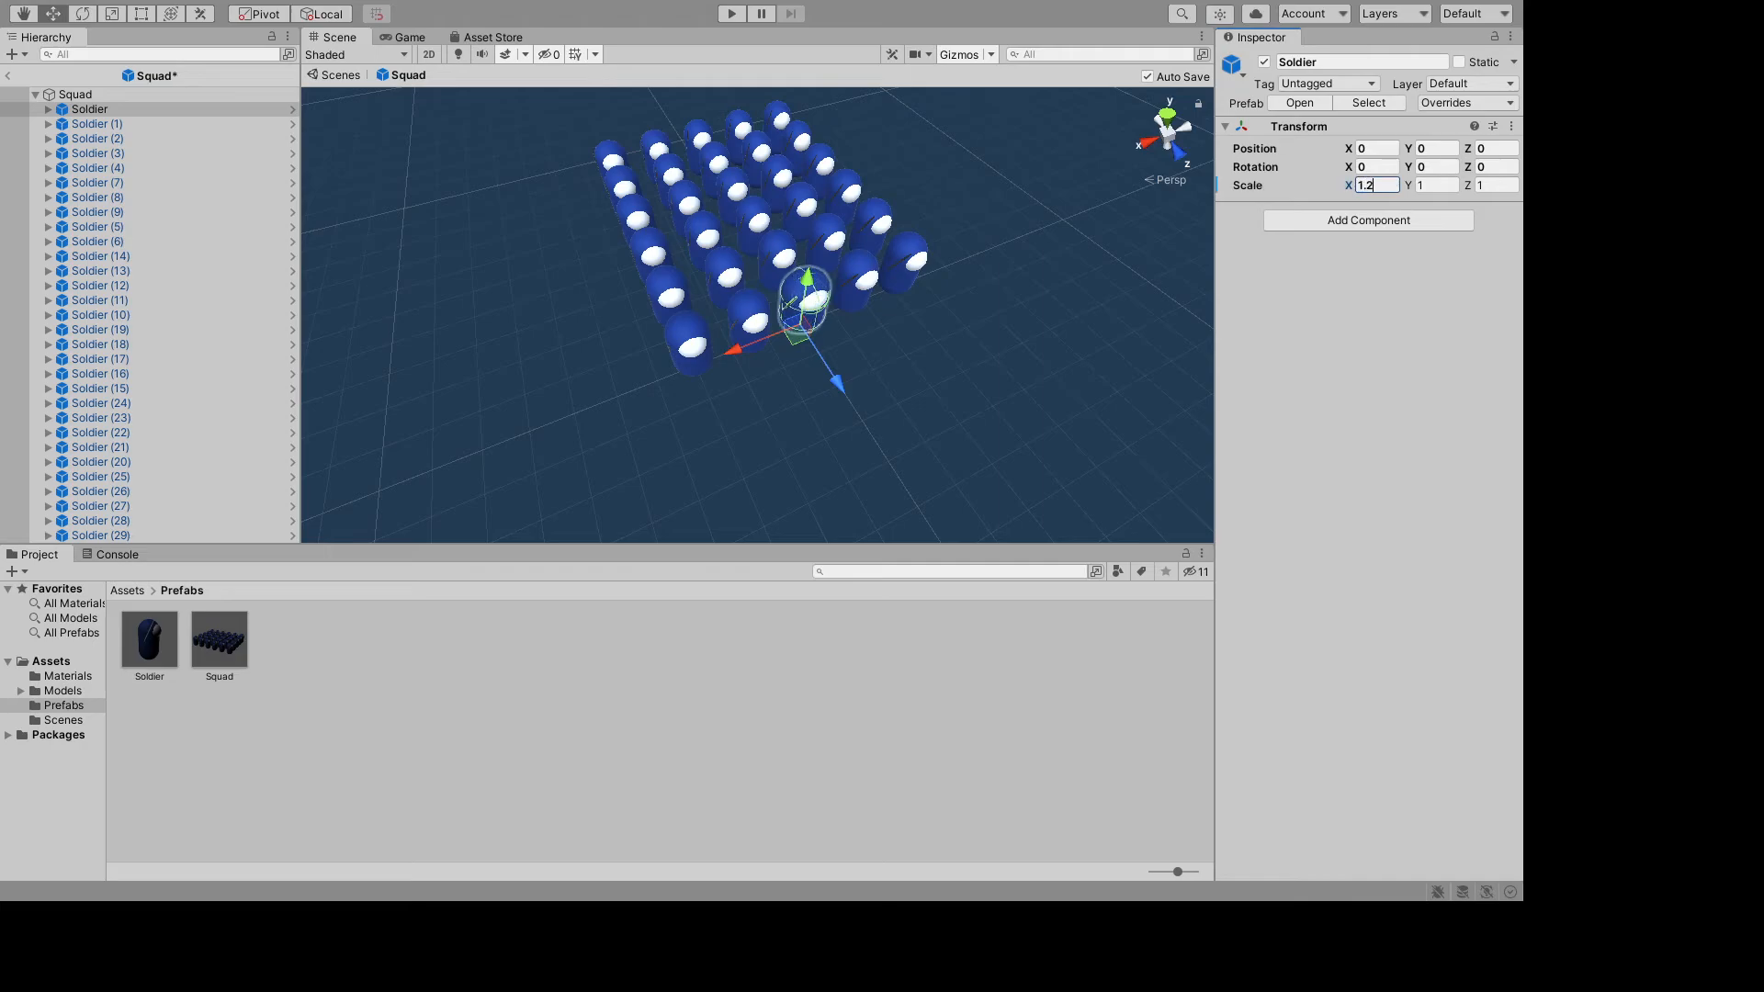
{"action": "key", "text": "Tab"}
{"action": "type", "text": "1.2"}
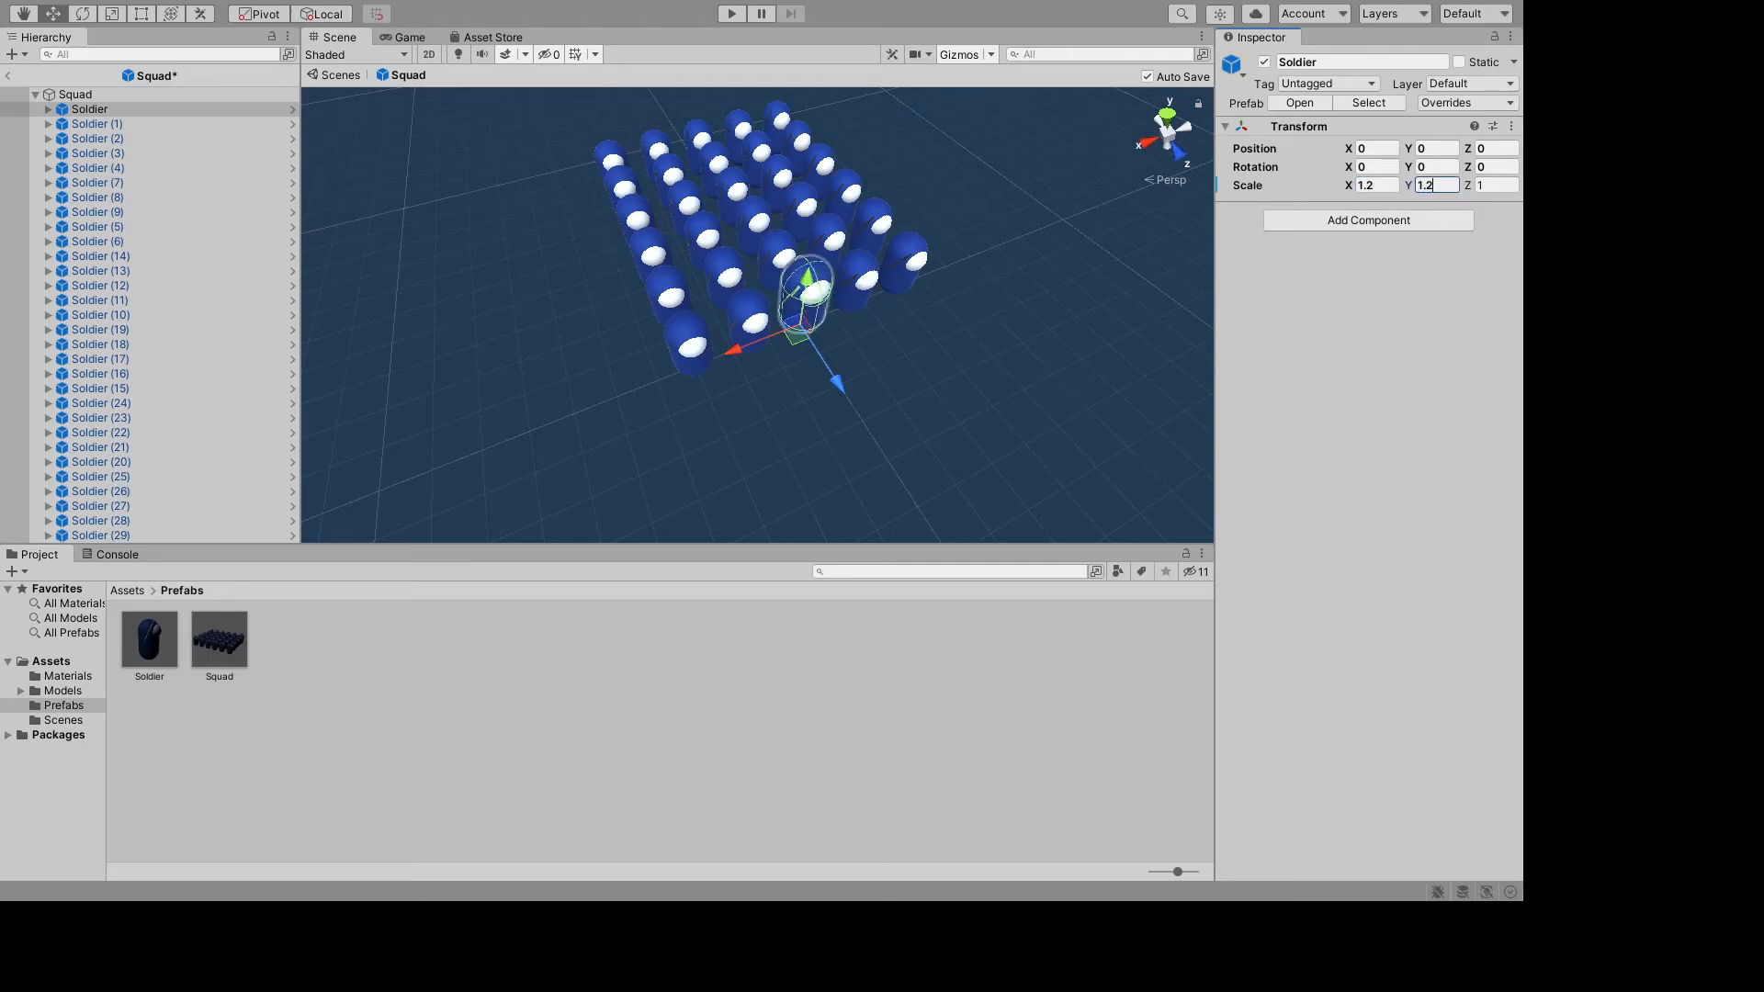
{"action": "key", "text": "Tab"}
{"action": "type", "text": "."}
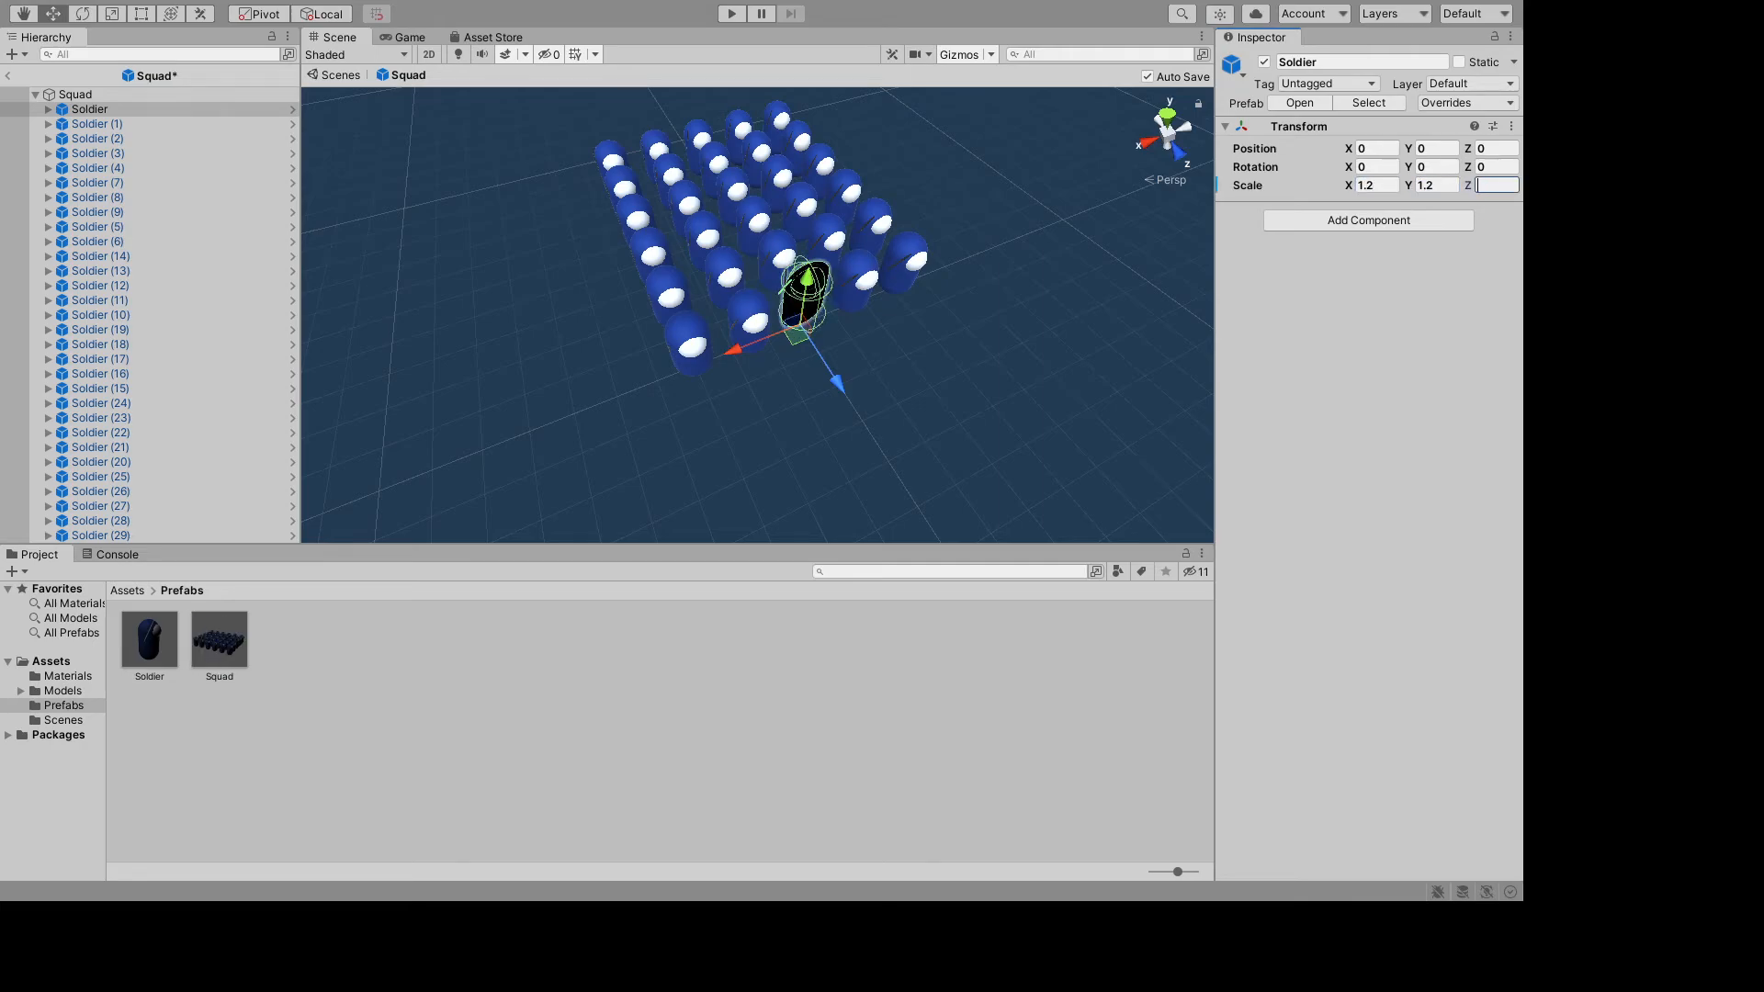
{"action": "type", "text": "1.2"}
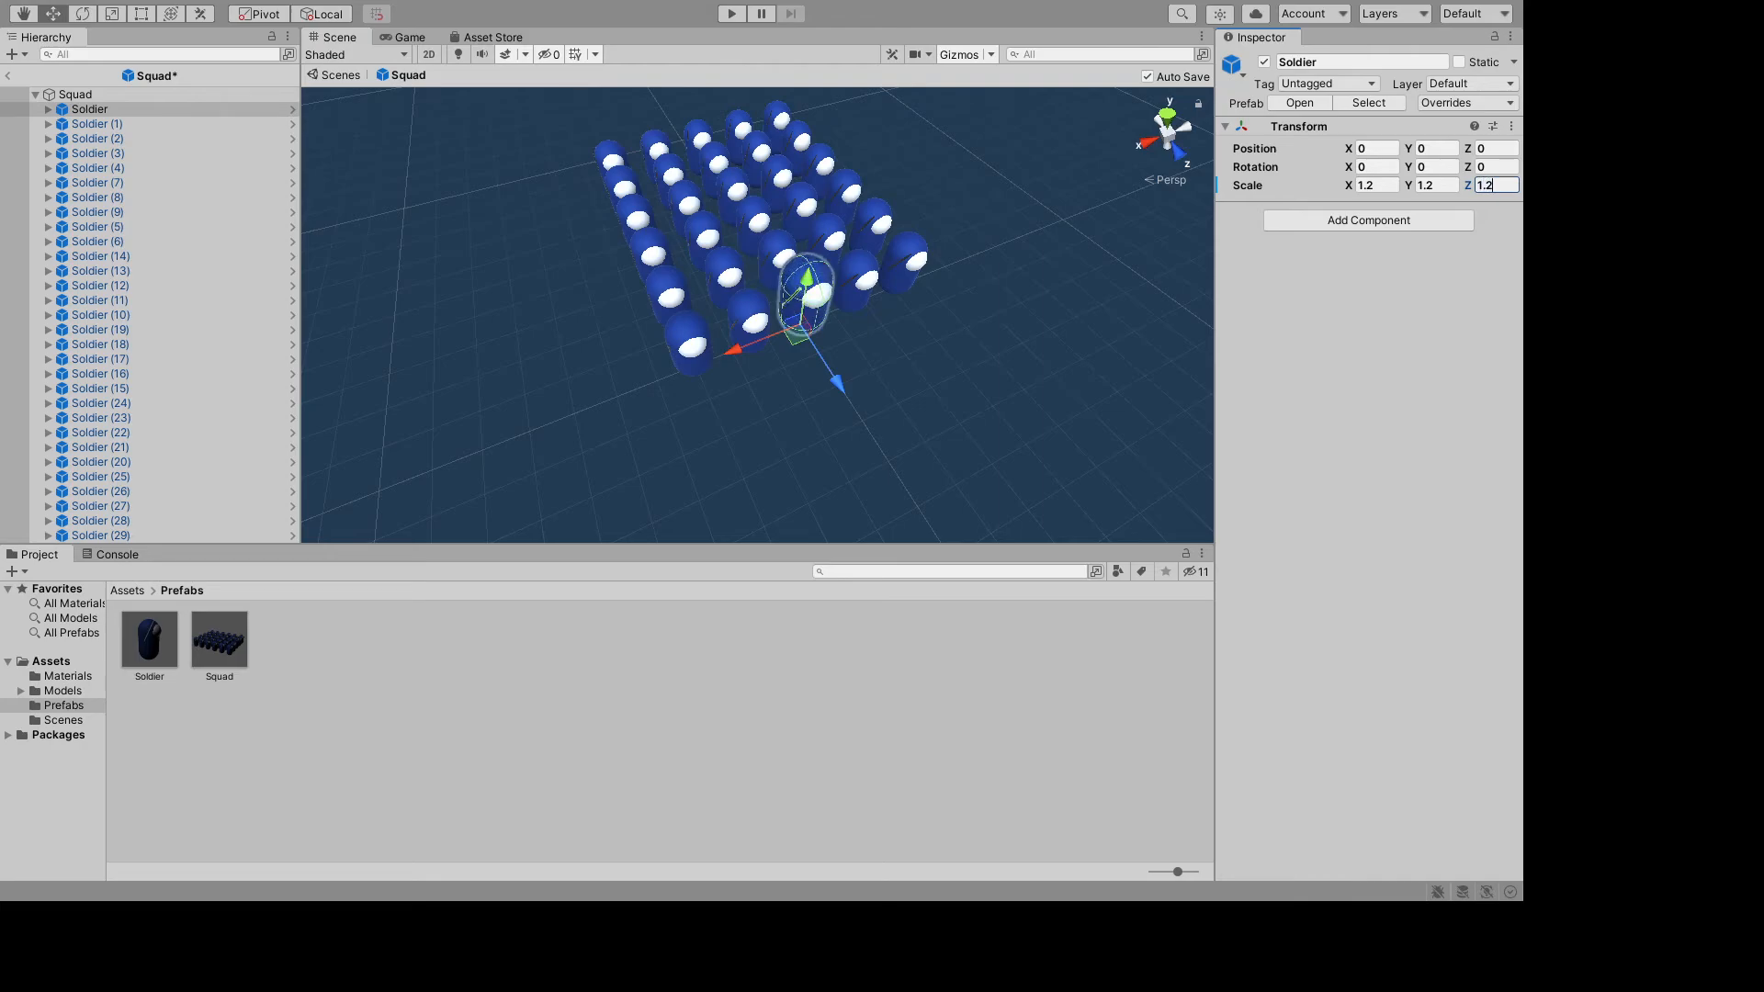
- Set the smoothness of the PlayerColor material on the enlarged soldier's body capsule to 0.244
{"action": "left_click", "coordinate": [952, 395]}
{"action": "left_click_drag", "start_coordinate": [952, 395], "coordinate": [847, 149], "text": "alt"}
{"action": "scroll", "coordinate": [802, 356], "scroll_direction": "up", "scroll_amount": 10}
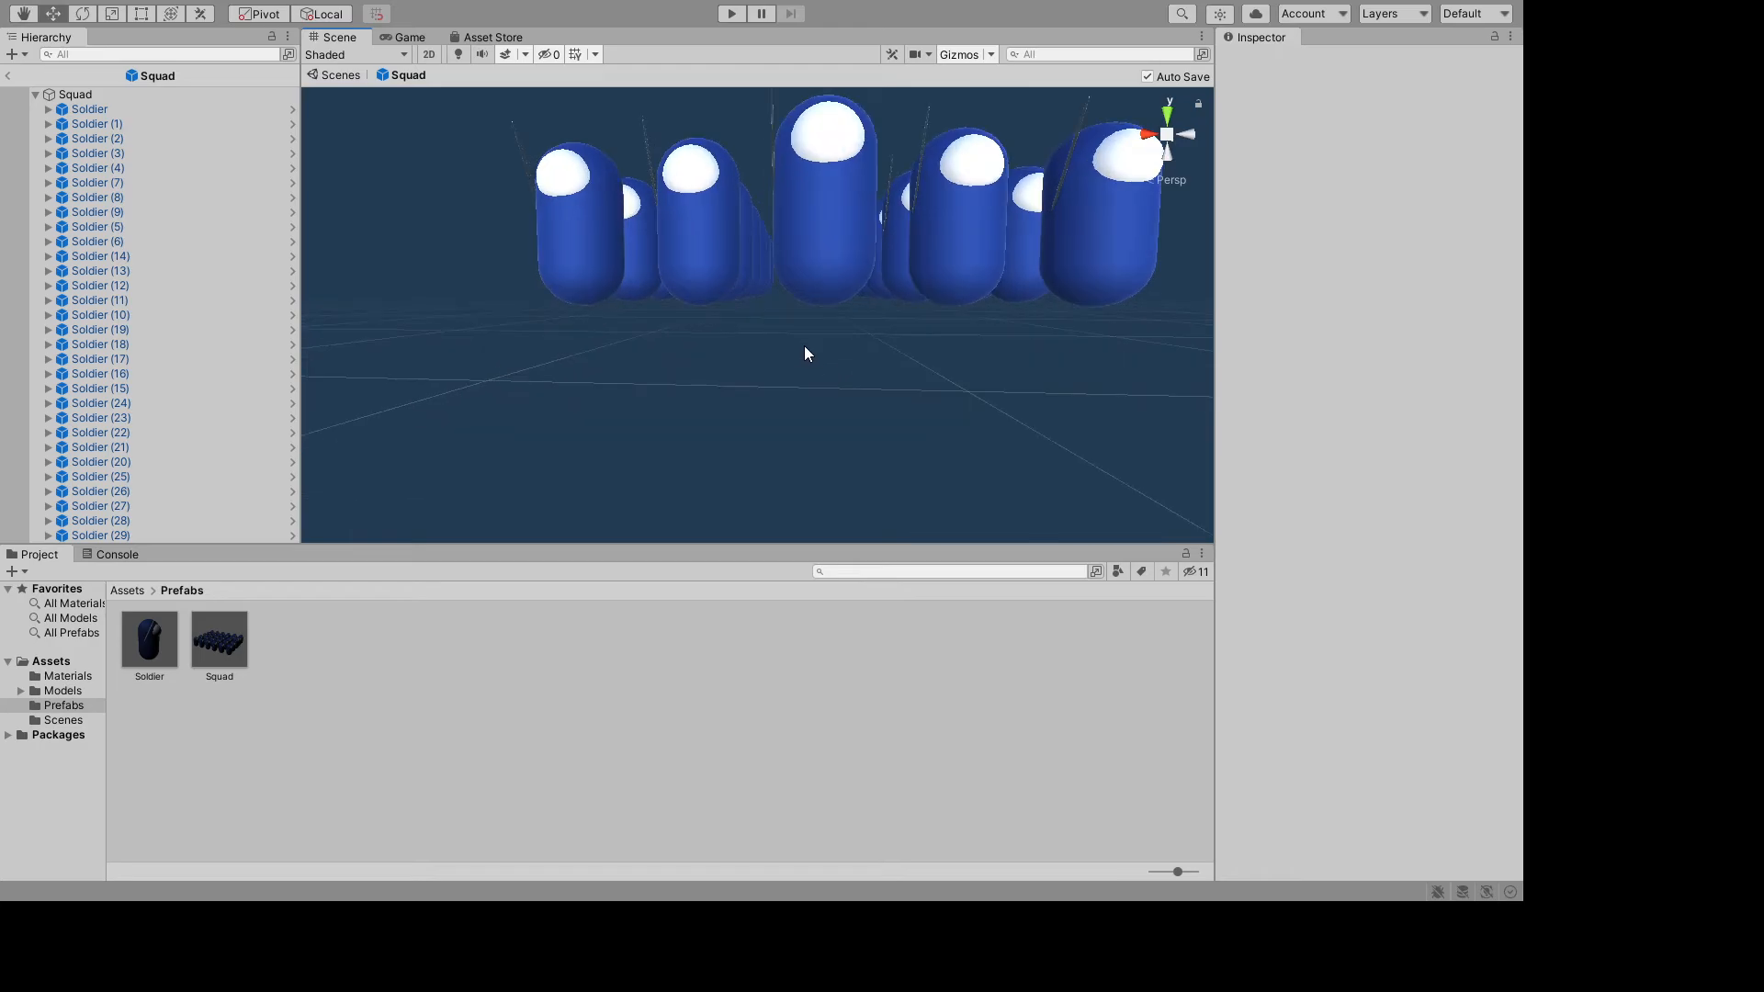
{"action": "left_click_drag", "start_coordinate": [800, 351], "coordinate": [1233, 514], "text": "alt"}
{"action": "scroll", "coordinate": [1062, 432], "scroll_direction": "down", "scroll_amount": 5}
{"action": "left_click_drag", "start_coordinate": [1063, 432], "coordinate": [976, 445], "text": "alt"}
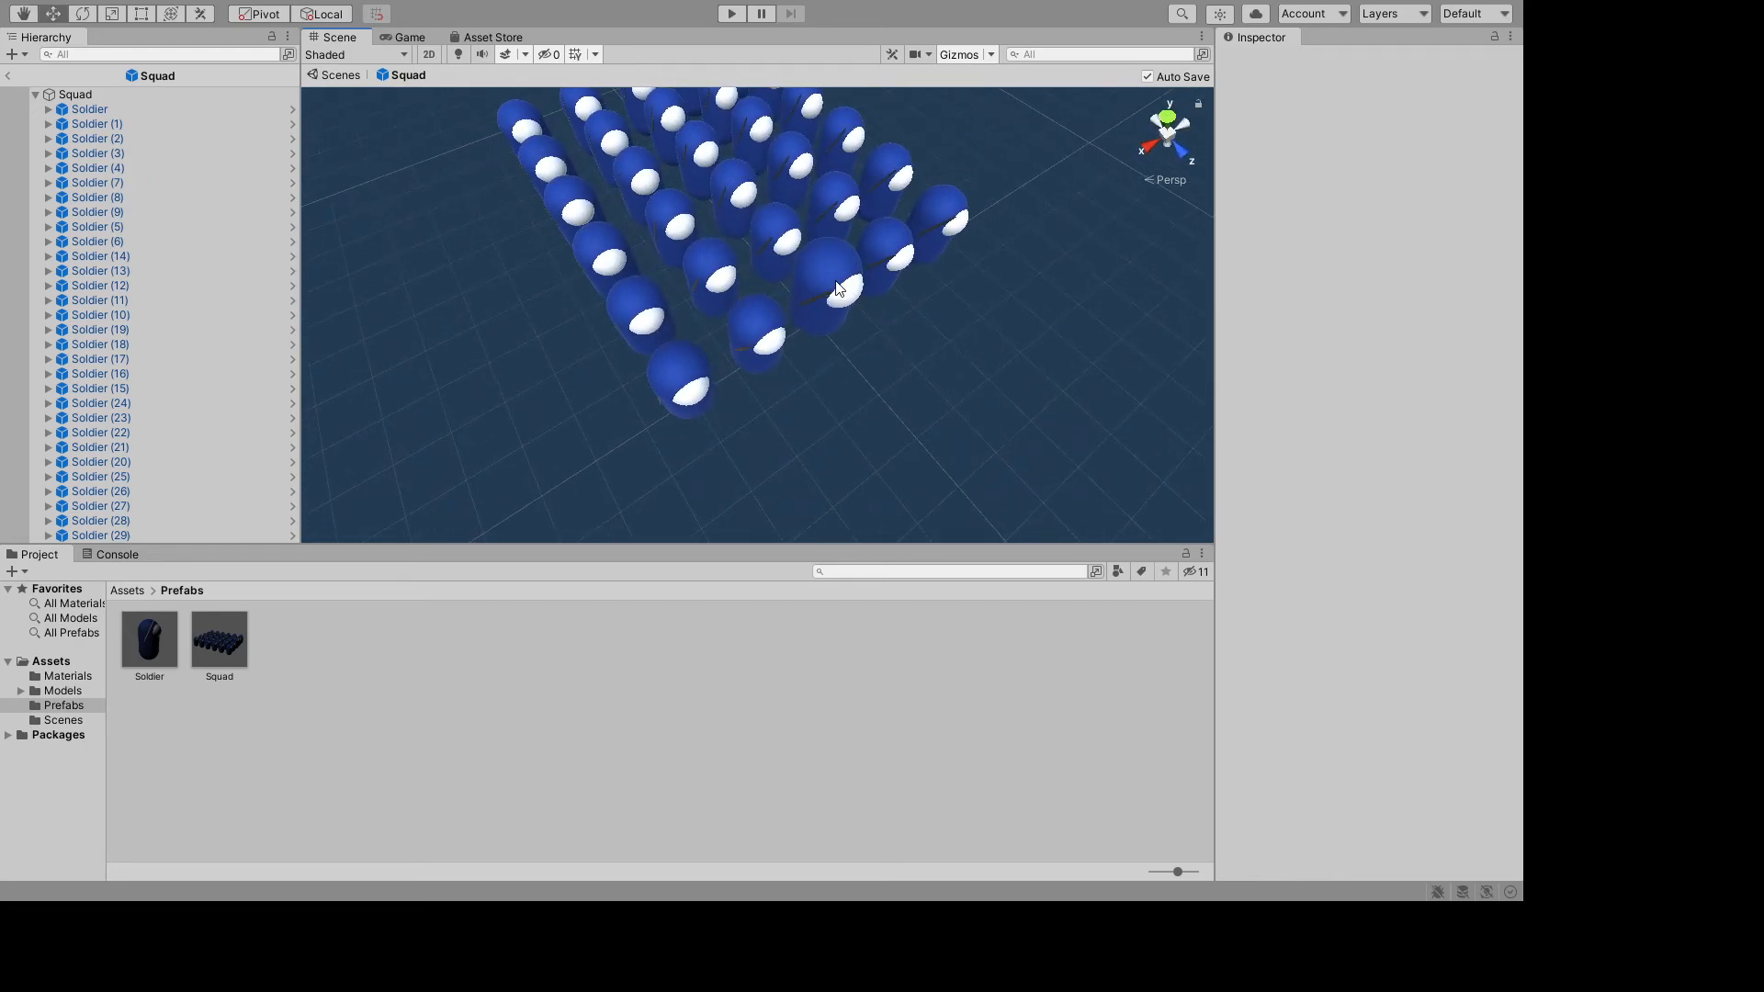
{"action": "left_click", "coordinate": [820, 257]}
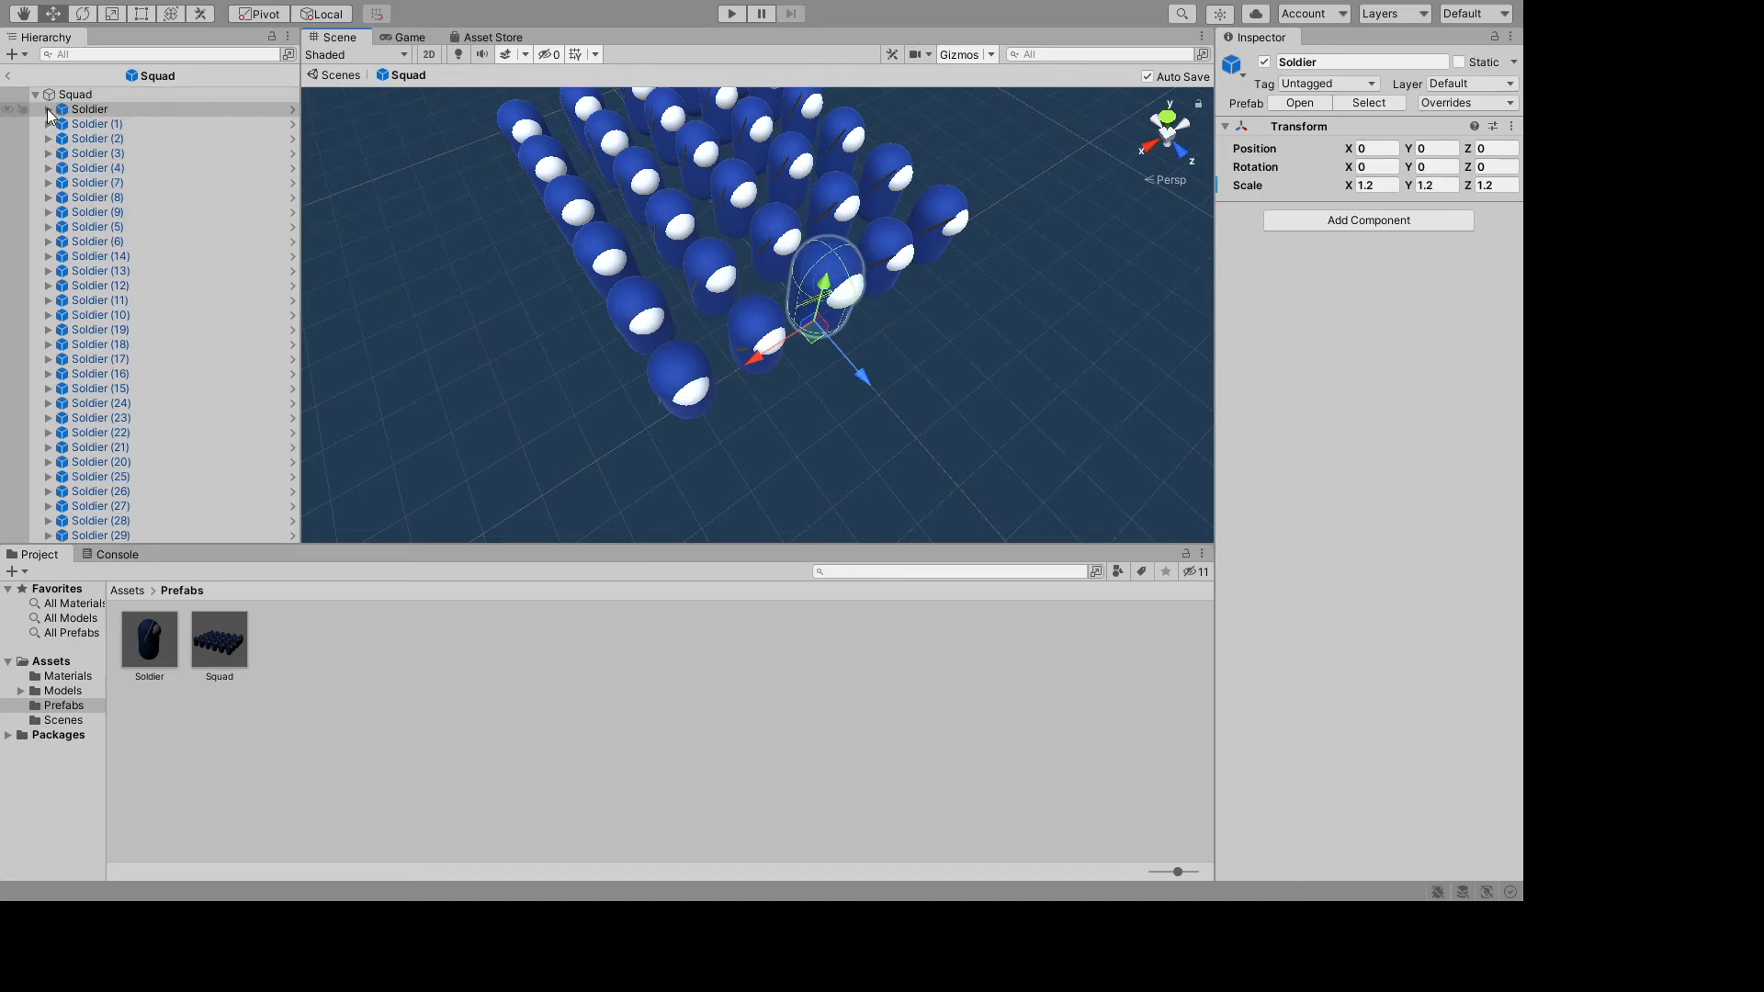
{"action": "left_click", "coordinate": [48, 111]}
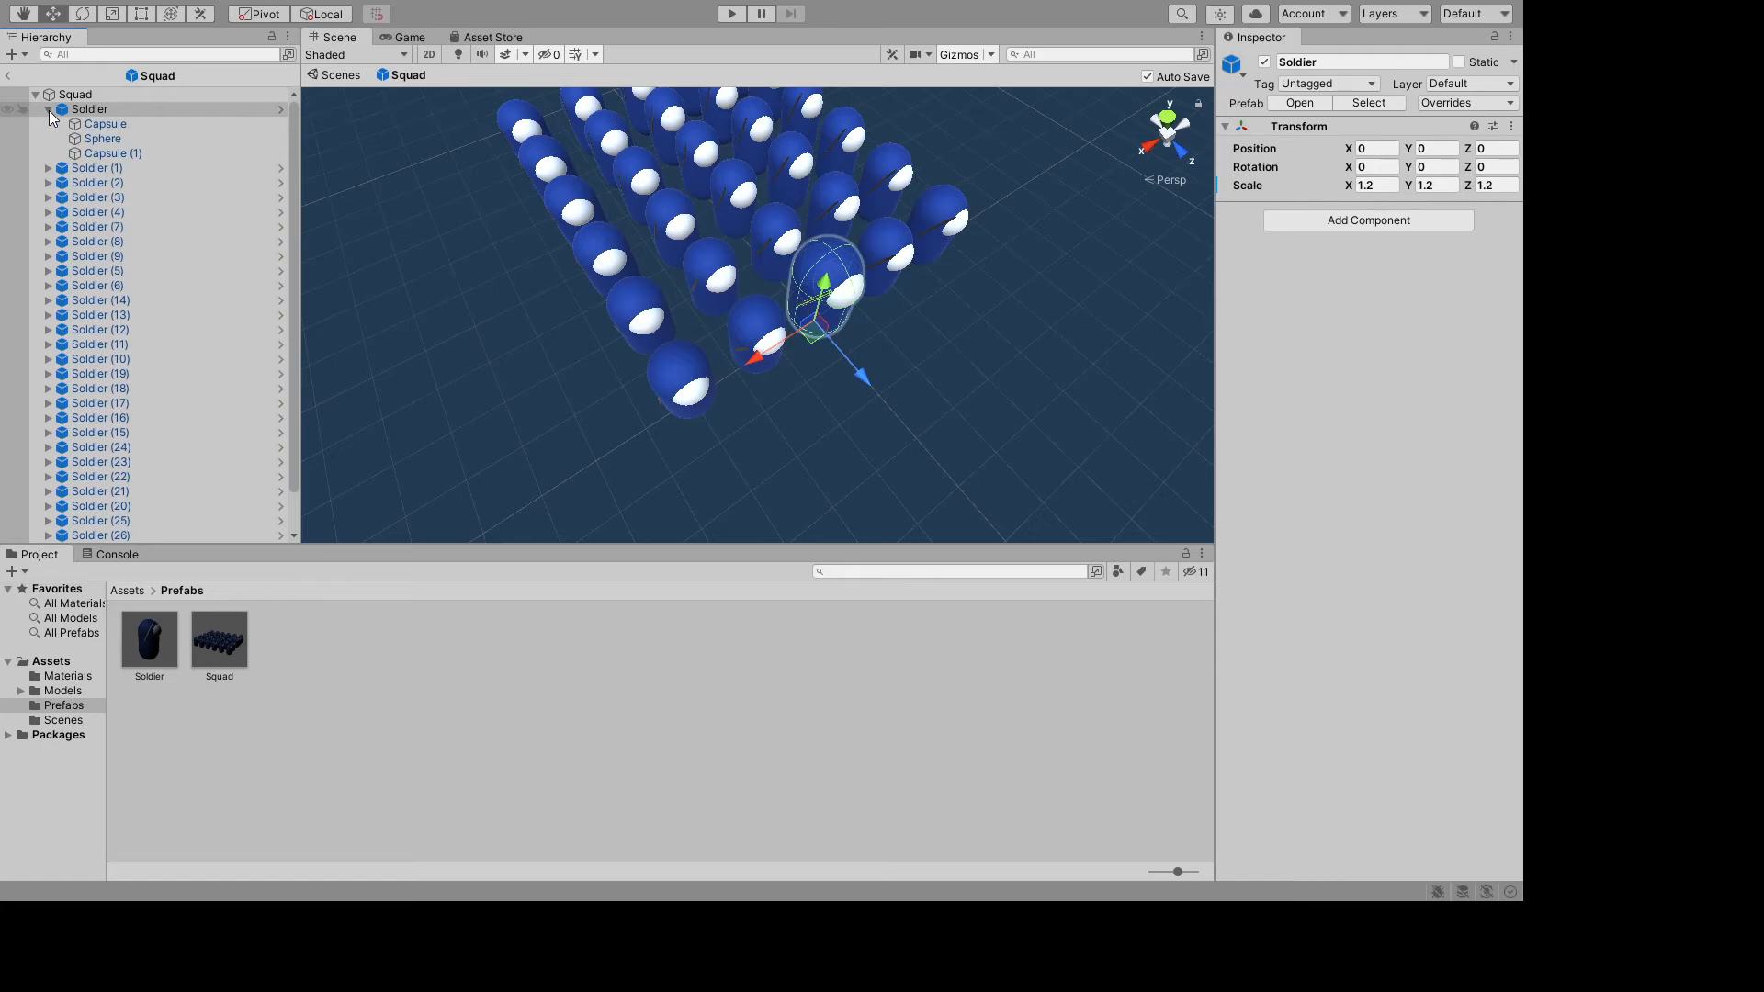
{"action": "left_click", "coordinate": [110, 125]}
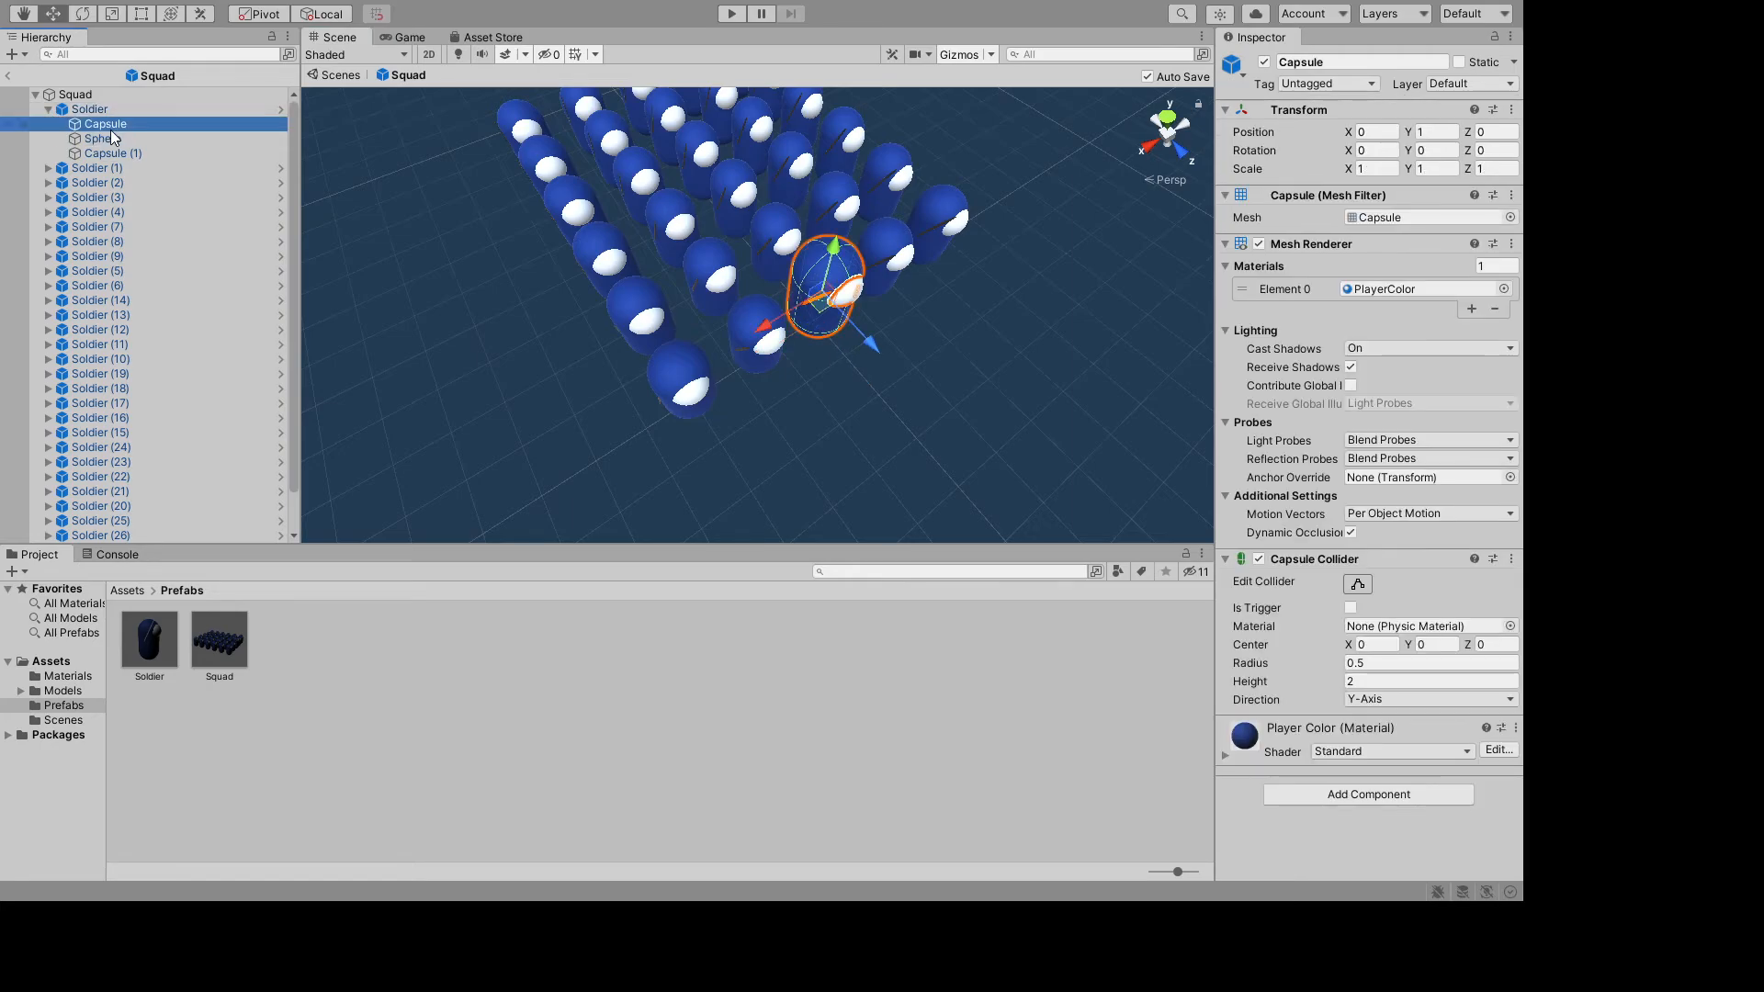
{"action": "left_click", "coordinate": [1223, 754]}
{"action": "scroll", "coordinate": [1289, 740], "scroll_direction": "down", "scroll_amount": 5}
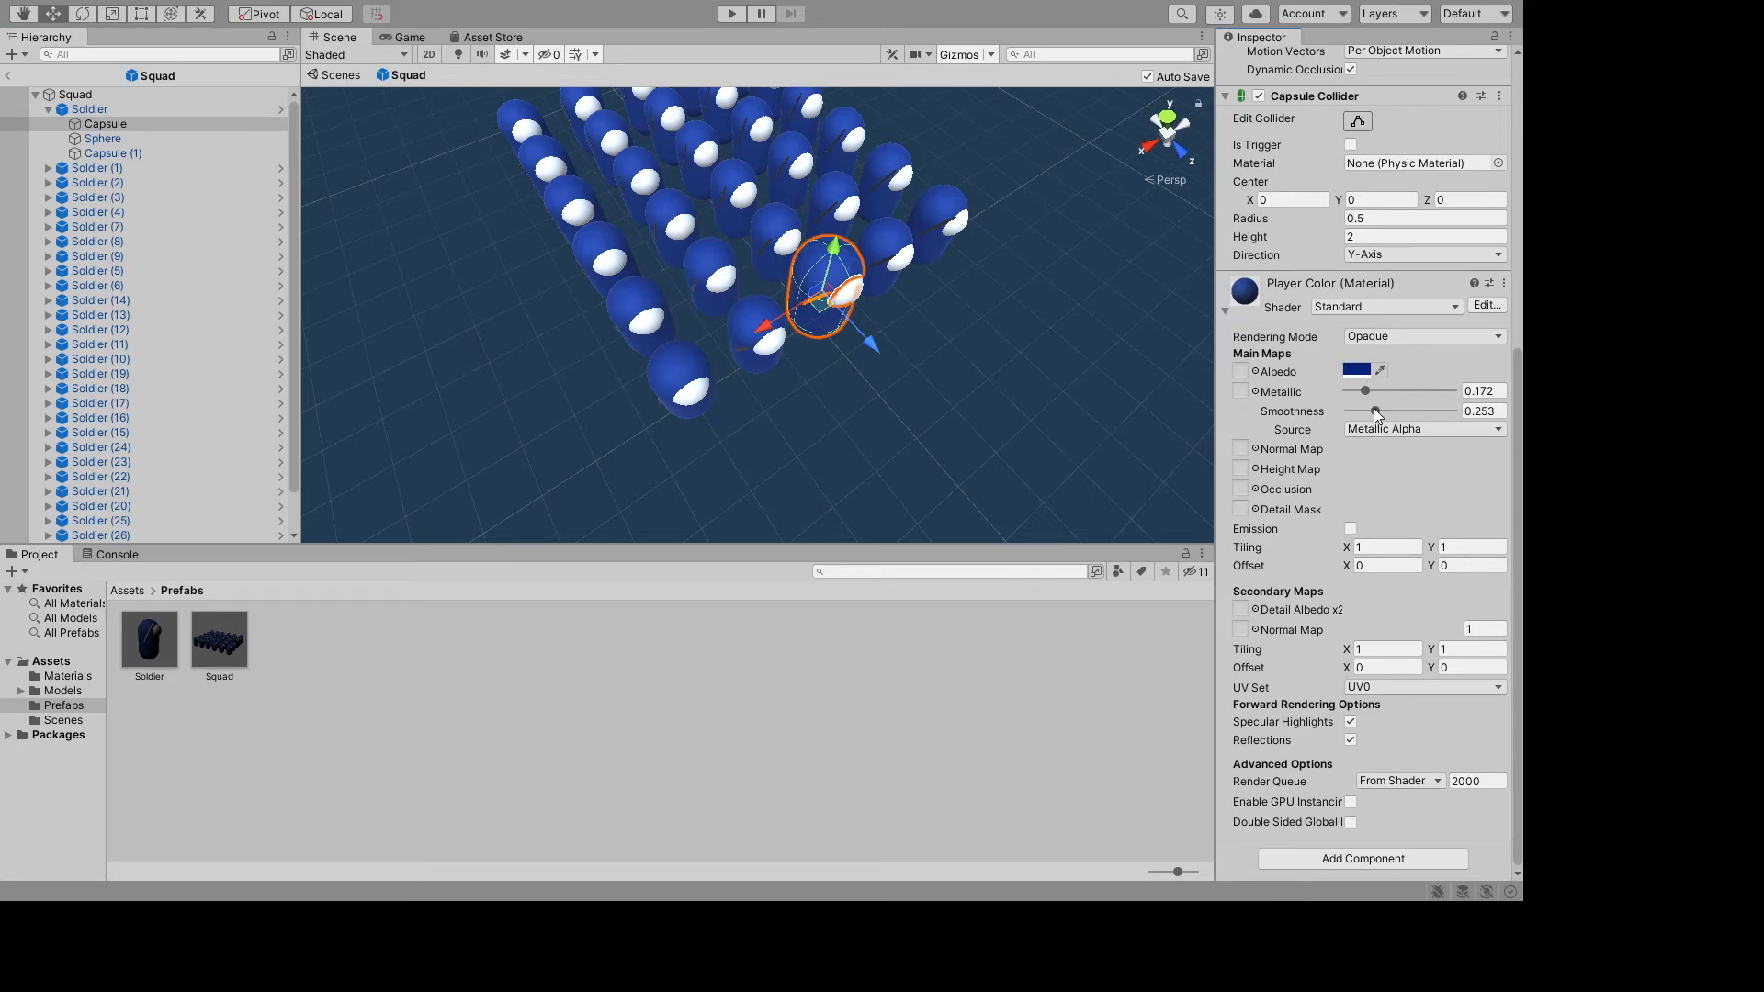
{"action": "left_click_drag", "start_coordinate": [1374, 410], "coordinate": [1377, 416]}
{"action": "left_click_drag", "start_coordinate": [1374, 406], "coordinate": [1372, 407]}
- Duplicate the PlayerColor material in the Materials folder and name the copy SgtColor
{"action": "left_click", "coordinate": [75, 676]}
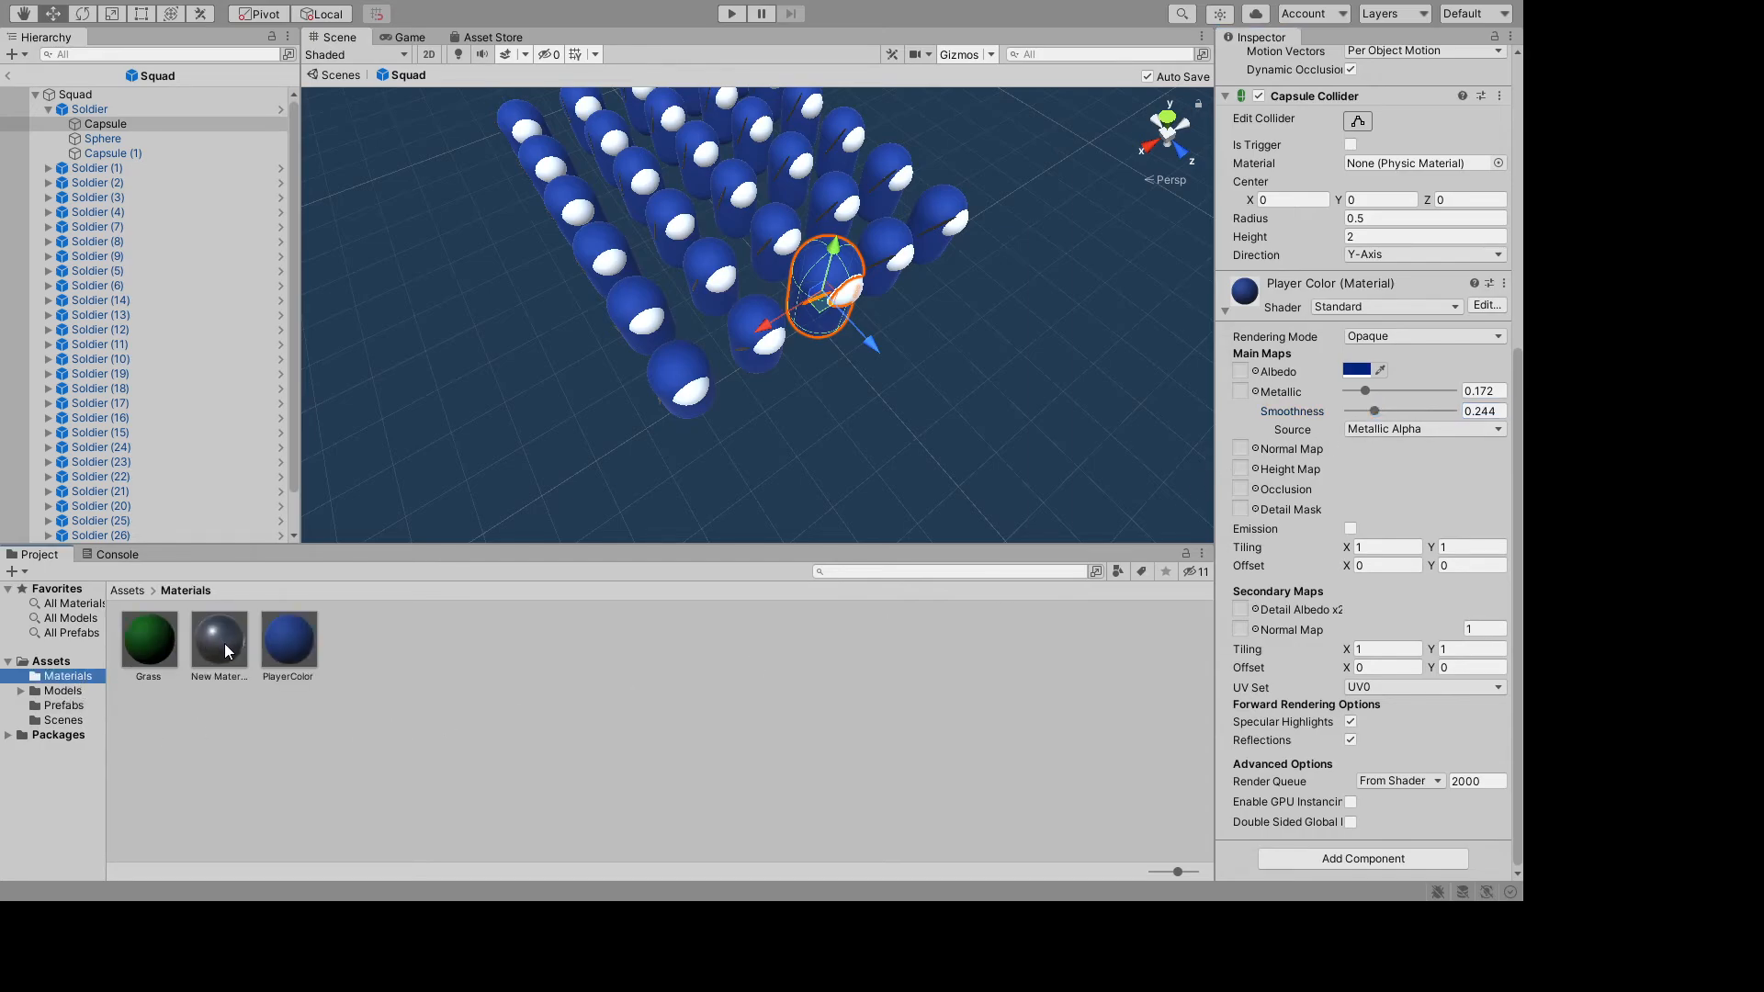
{"action": "left_click", "coordinate": [291, 643]}
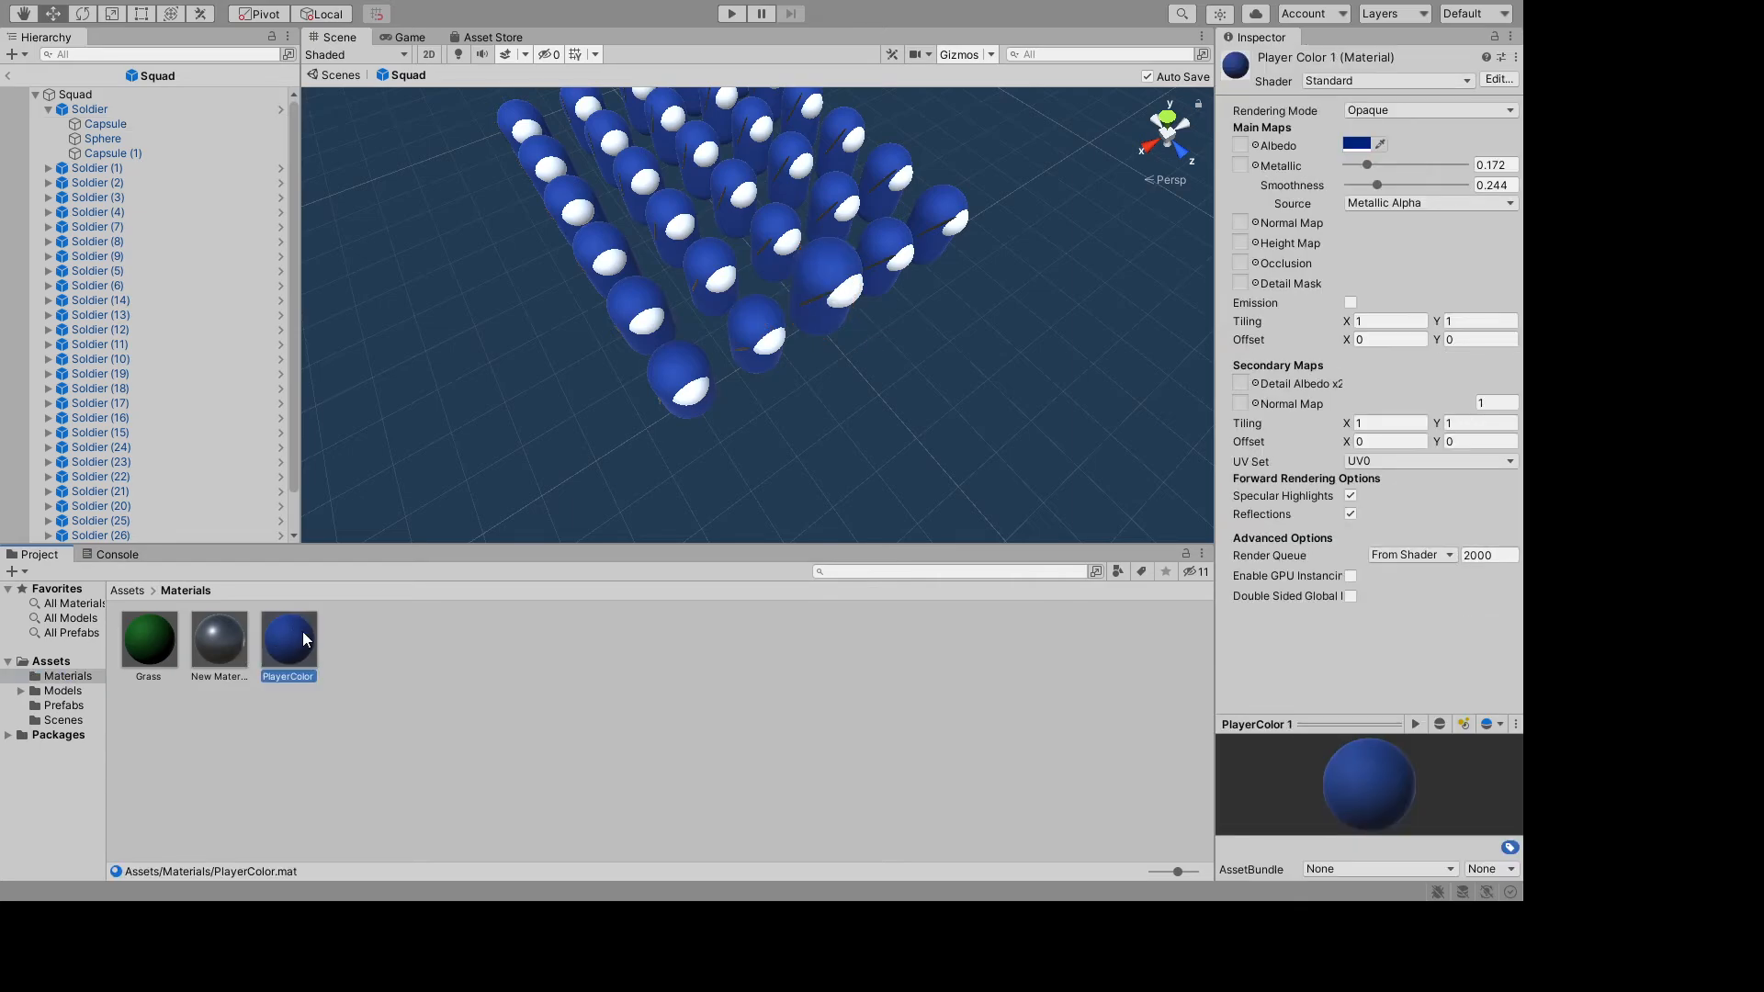
{"action": "key", "text": "ctrl+d"}
{"action": "left_click", "coordinate": [364, 642]}
{"action": "left_click", "coordinate": [299, 648]}
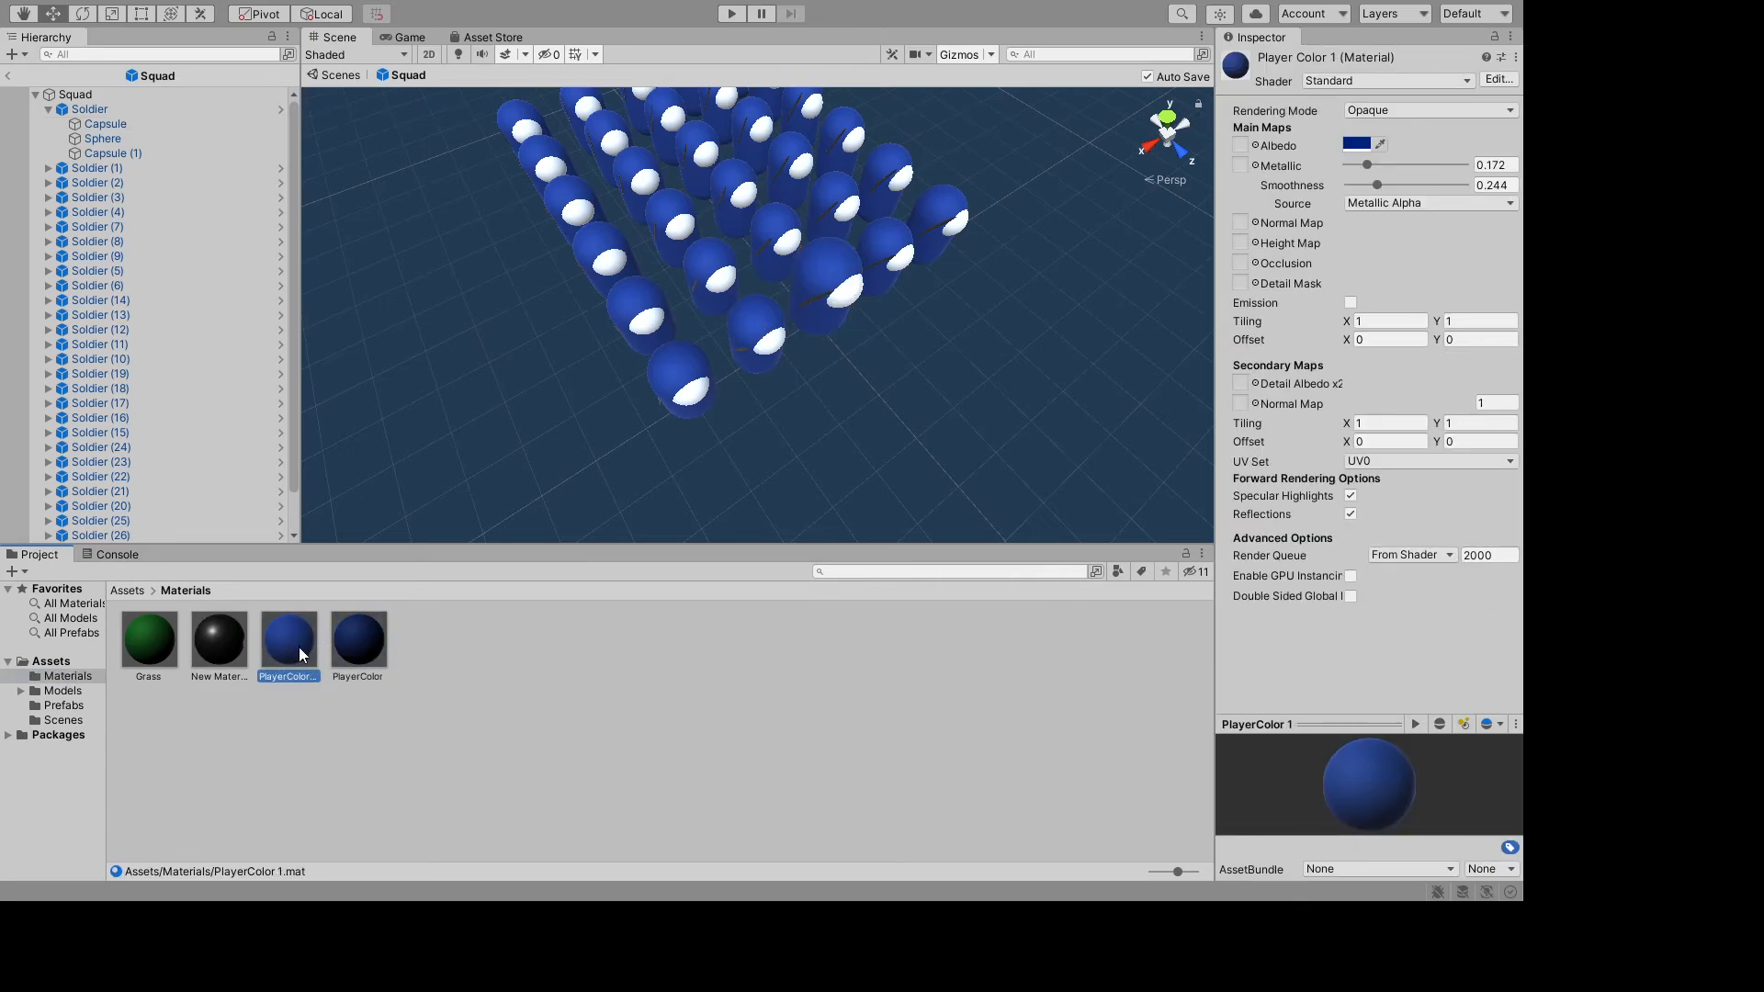
{"action": "left_click", "coordinate": [294, 677]}
{"action": "type", "text": "Sq"}
{"action": "type", "text": "tColor"}
{"action": "key", "text": "Return"}
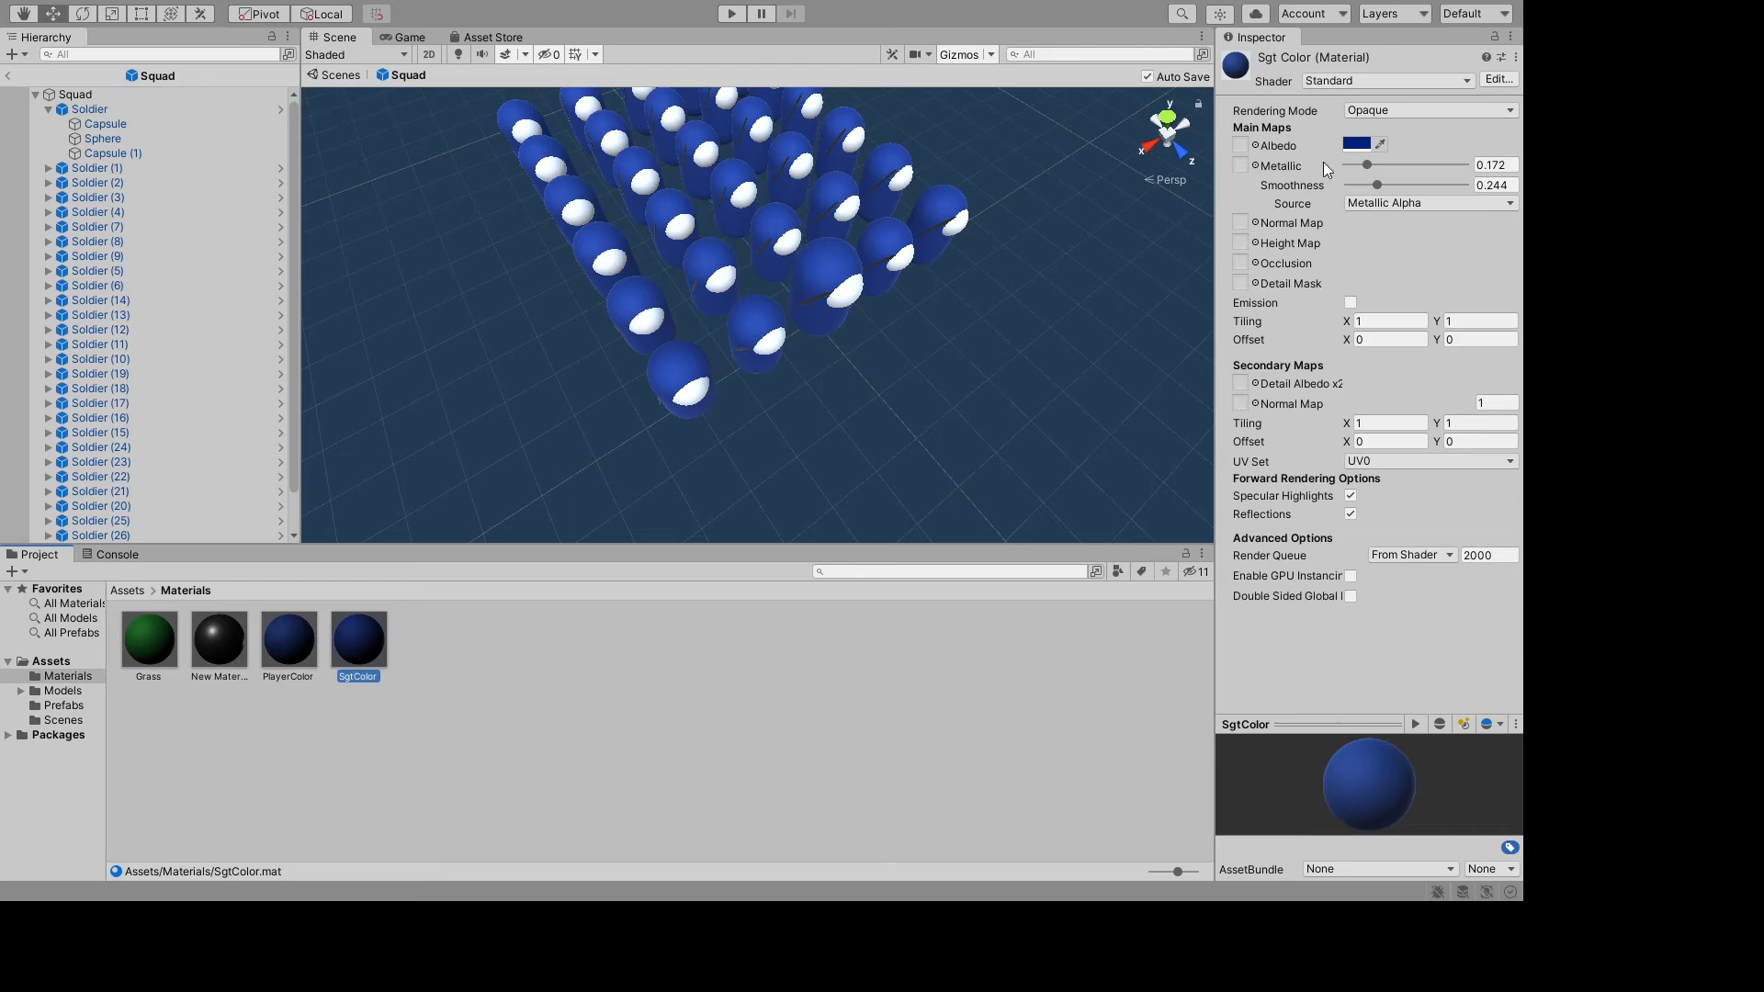
- Set SgtColor's metallic to 0.563 and smoothness to 0.839, and apply it to the enlarged front soldier's body
{"action": "left_click_drag", "start_coordinate": [1369, 162], "coordinate": [1448, 189]}
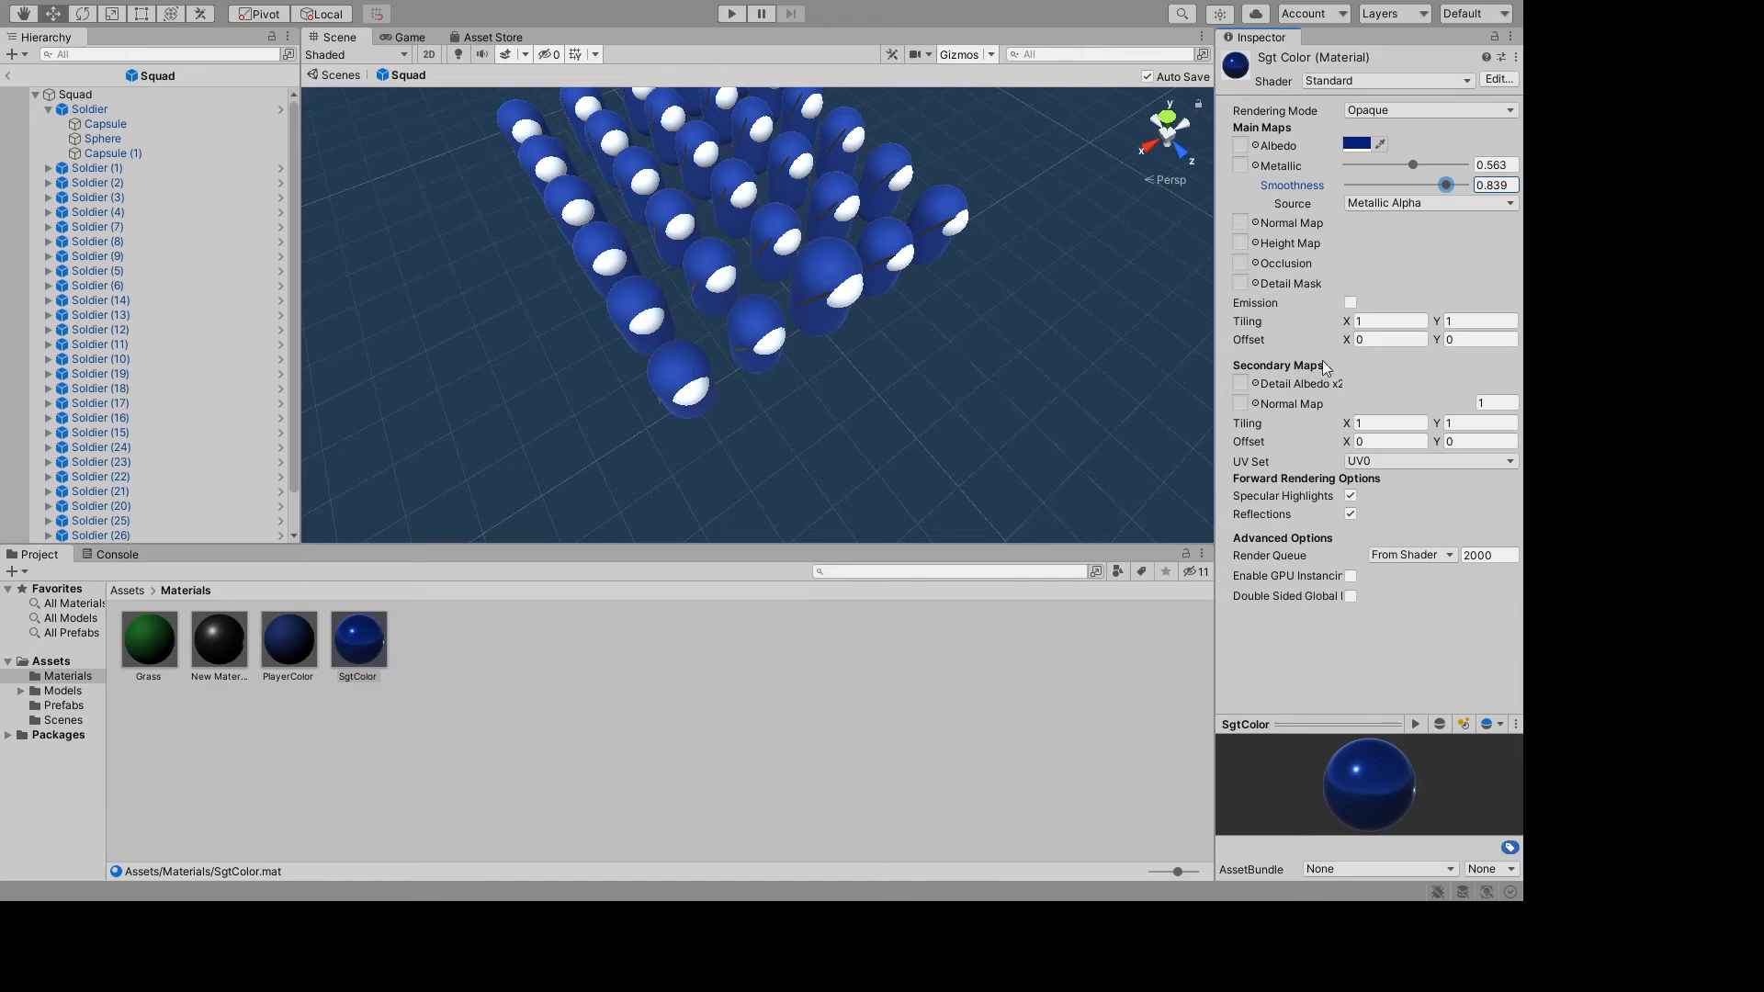
{"action": "left_click_drag", "start_coordinate": [358, 643], "coordinate": [830, 276]}
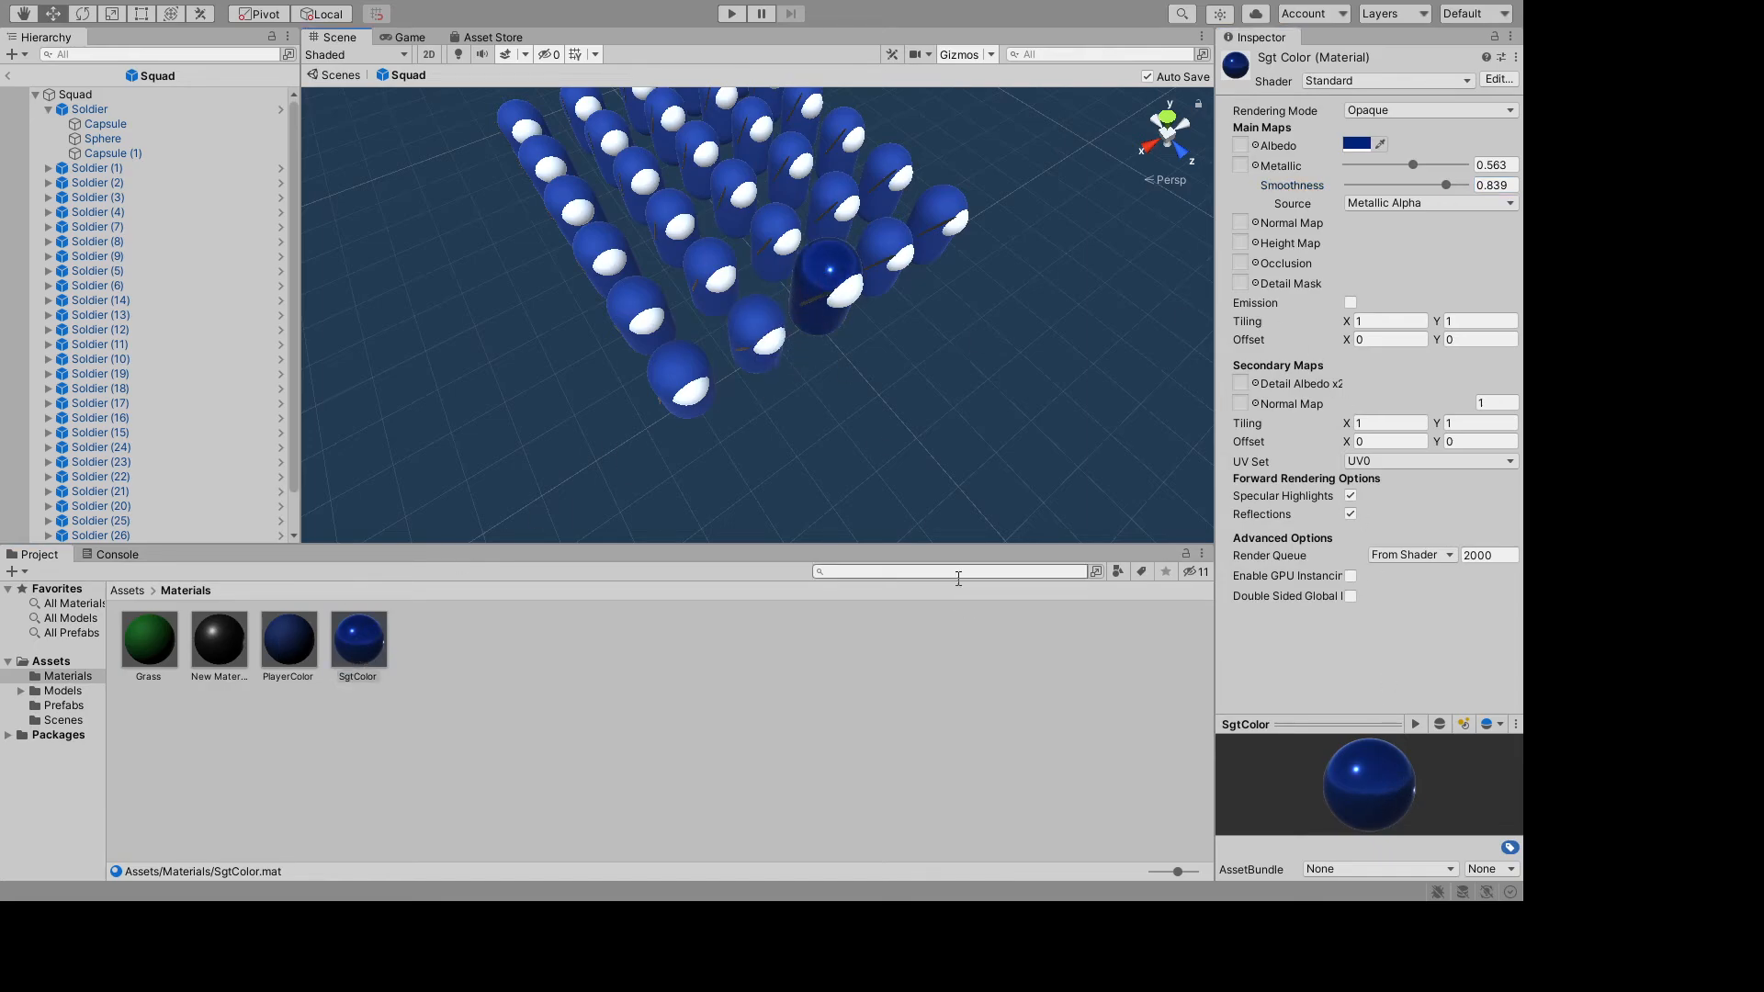
{"action": "left_click", "coordinate": [939, 435]}
{"action": "left_click_drag", "start_coordinate": [940, 436], "coordinate": [957, 398], "text": "alt"}
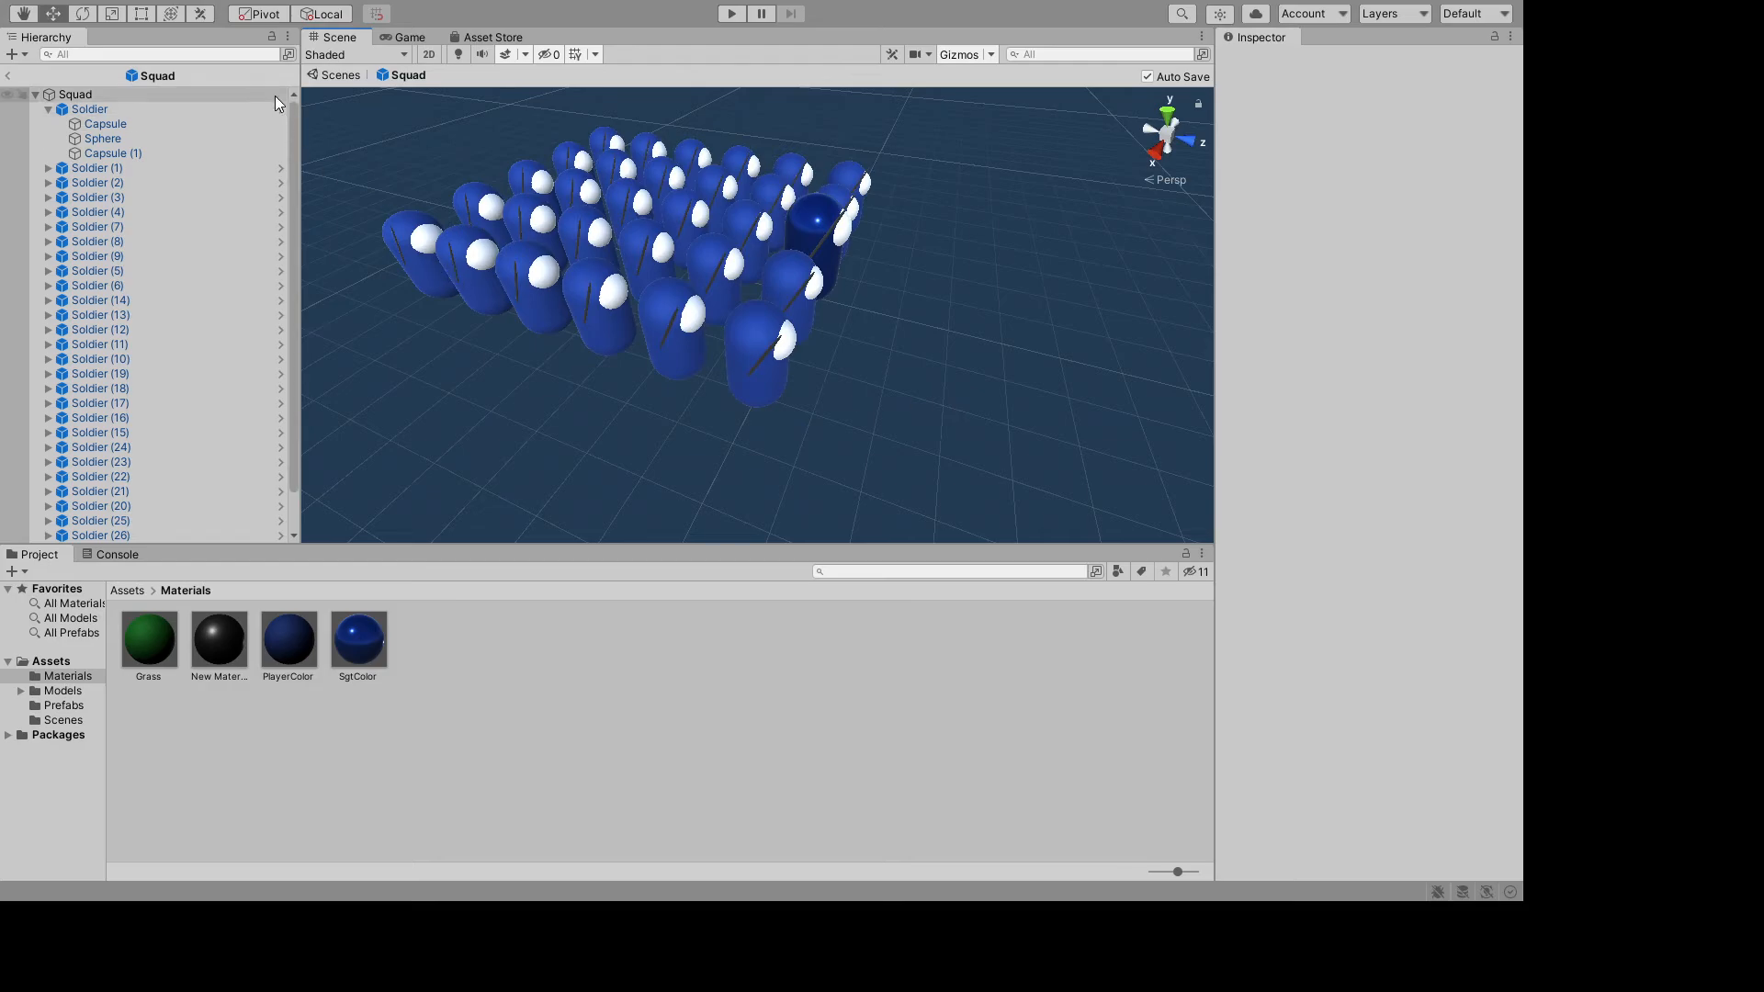
- Return from the Squad prefab to the scene with the three squads and show the Prefabs folder's contents
{"action": "left_click", "coordinate": [9, 79]}
{"action": "left_click_drag", "start_coordinate": [937, 336], "coordinate": [1011, 283], "text": "alt"}
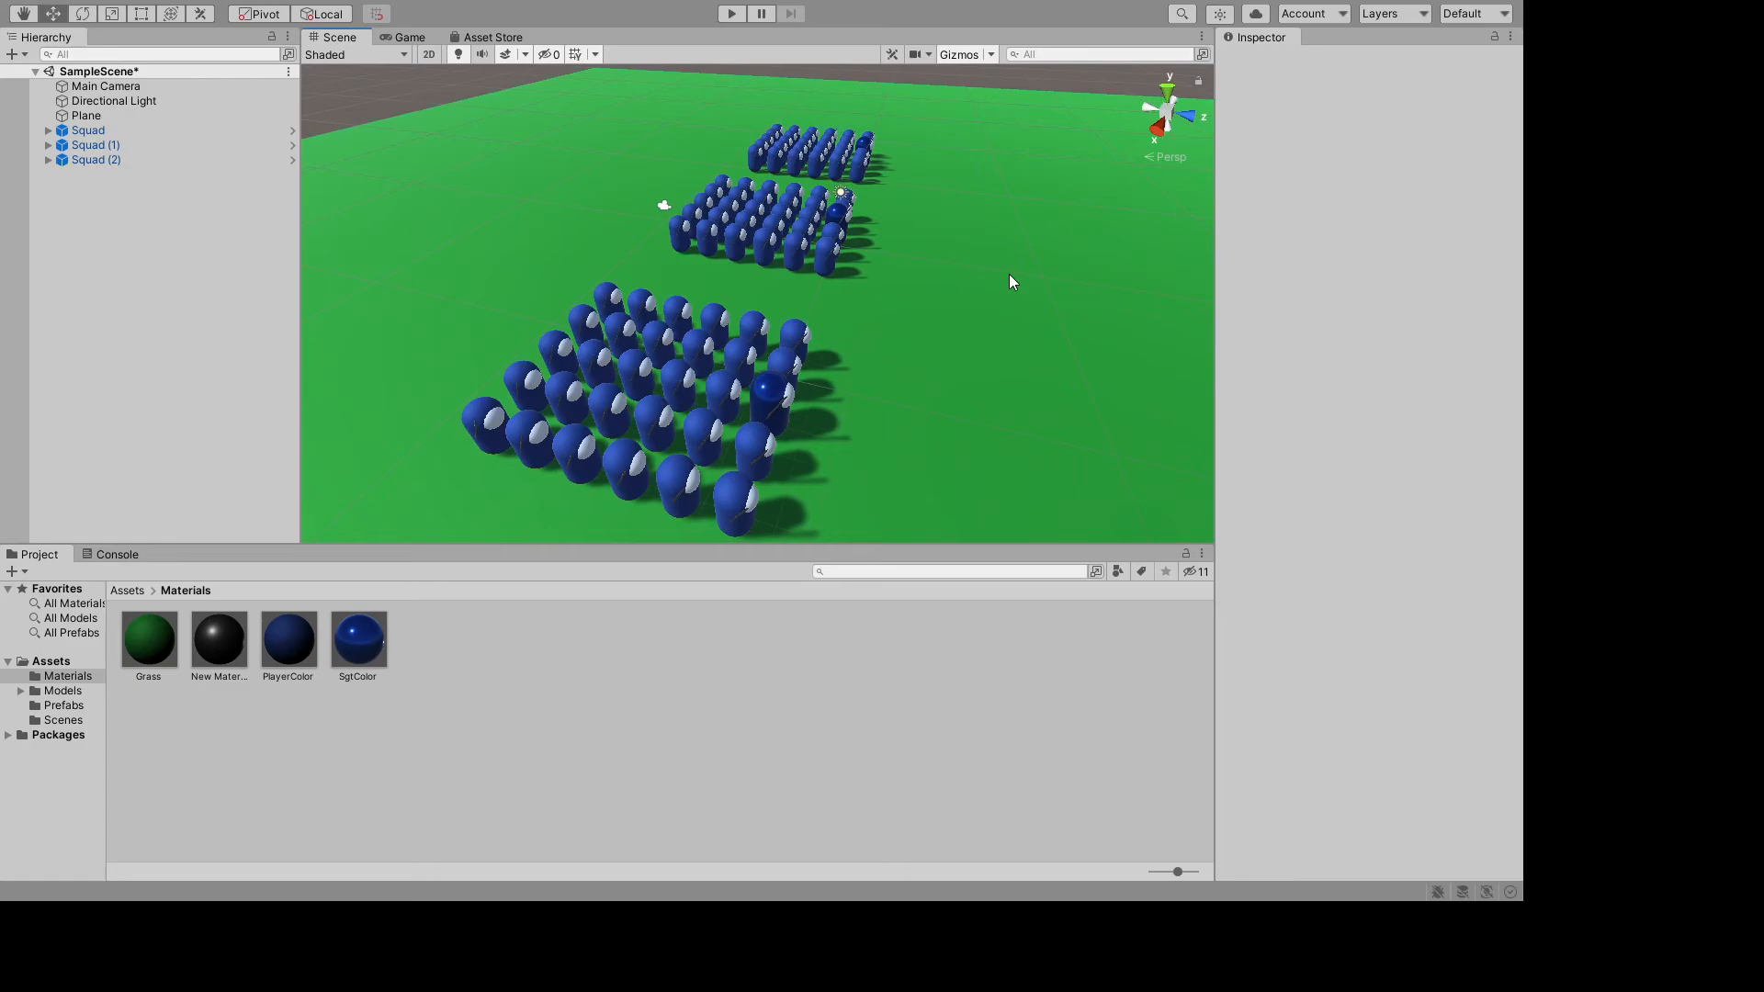
{"action": "left_click", "coordinate": [52, 708]}
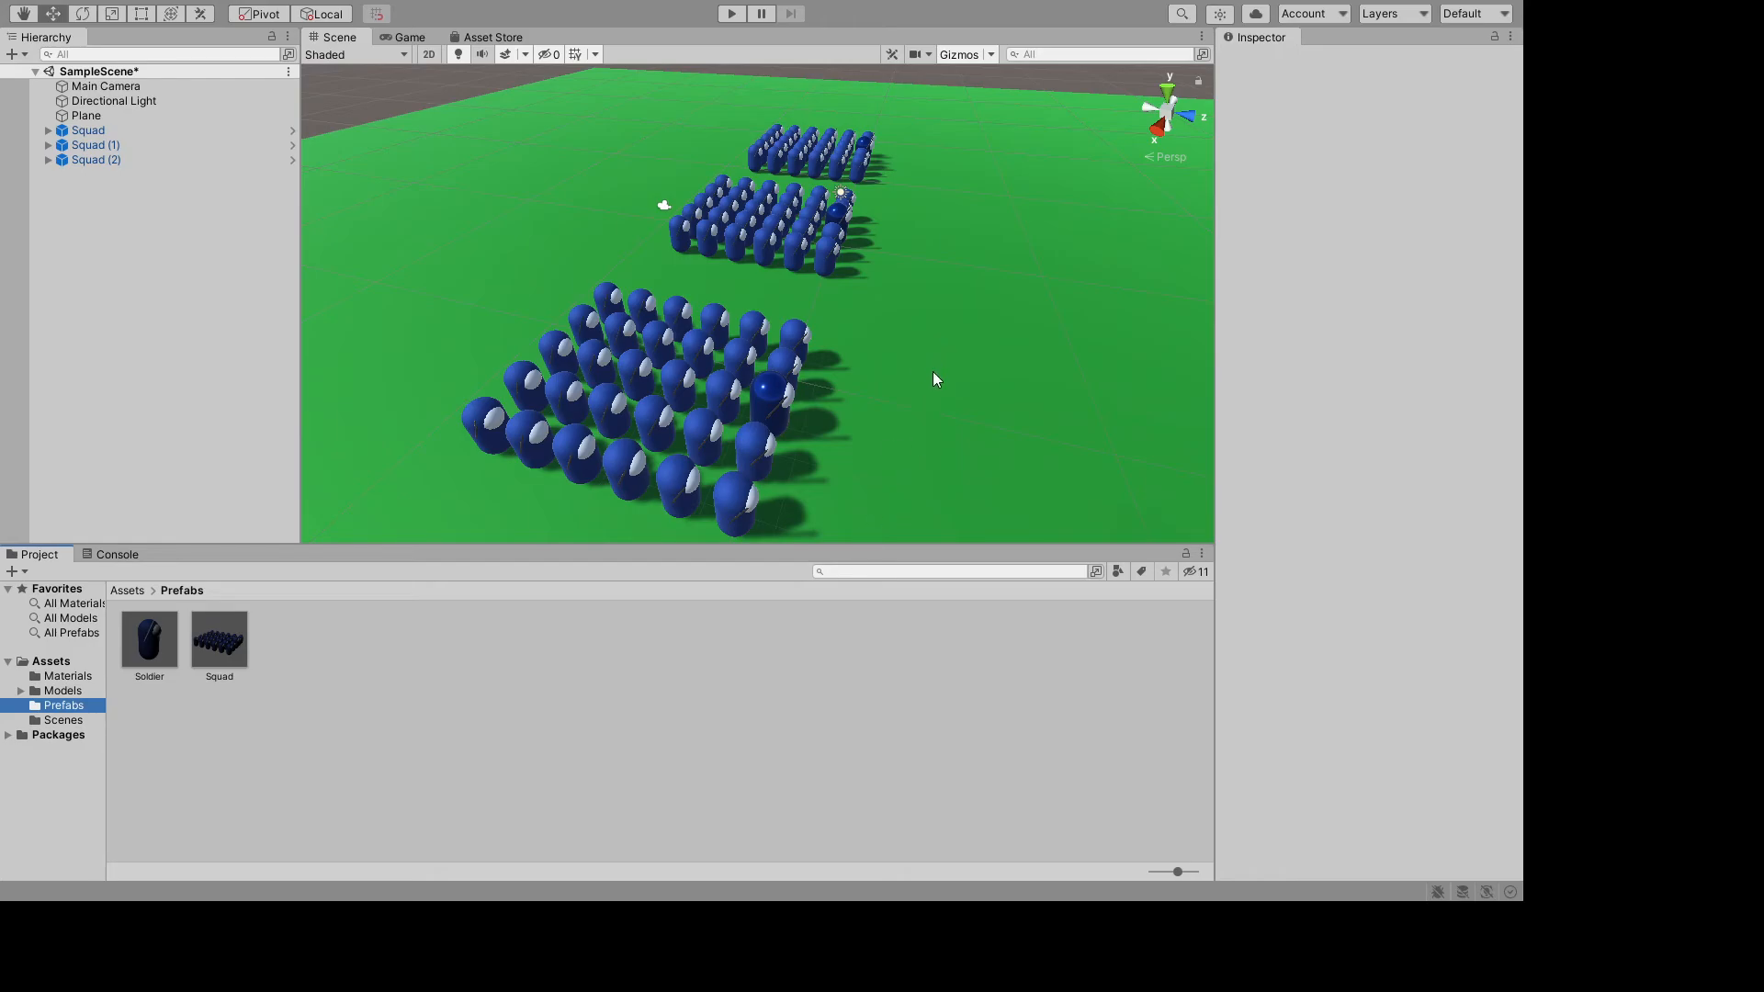
{"action": "left_click", "coordinate": [700, 438]}
{"action": "left_click", "coordinate": [996, 436]}
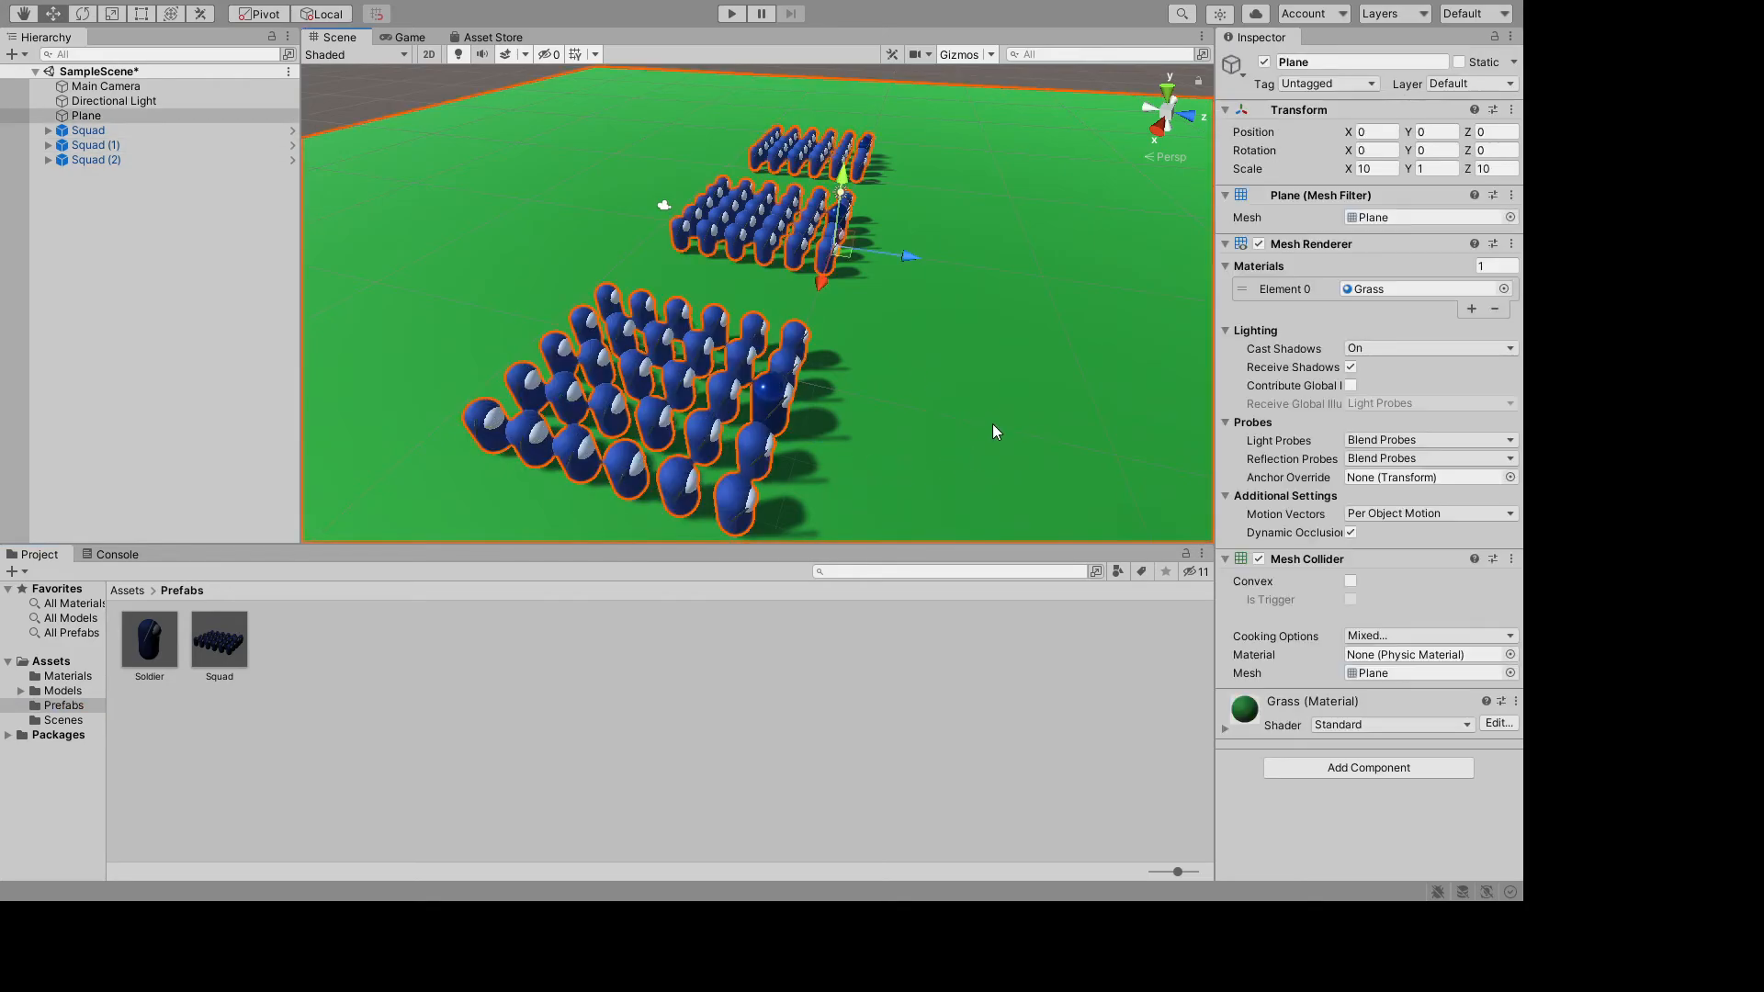
- In Squad (1), apply the Grass material to the body of Soldier (19) and the dark new material to another soldier's body
{"action": "left_click", "coordinate": [716, 395]}
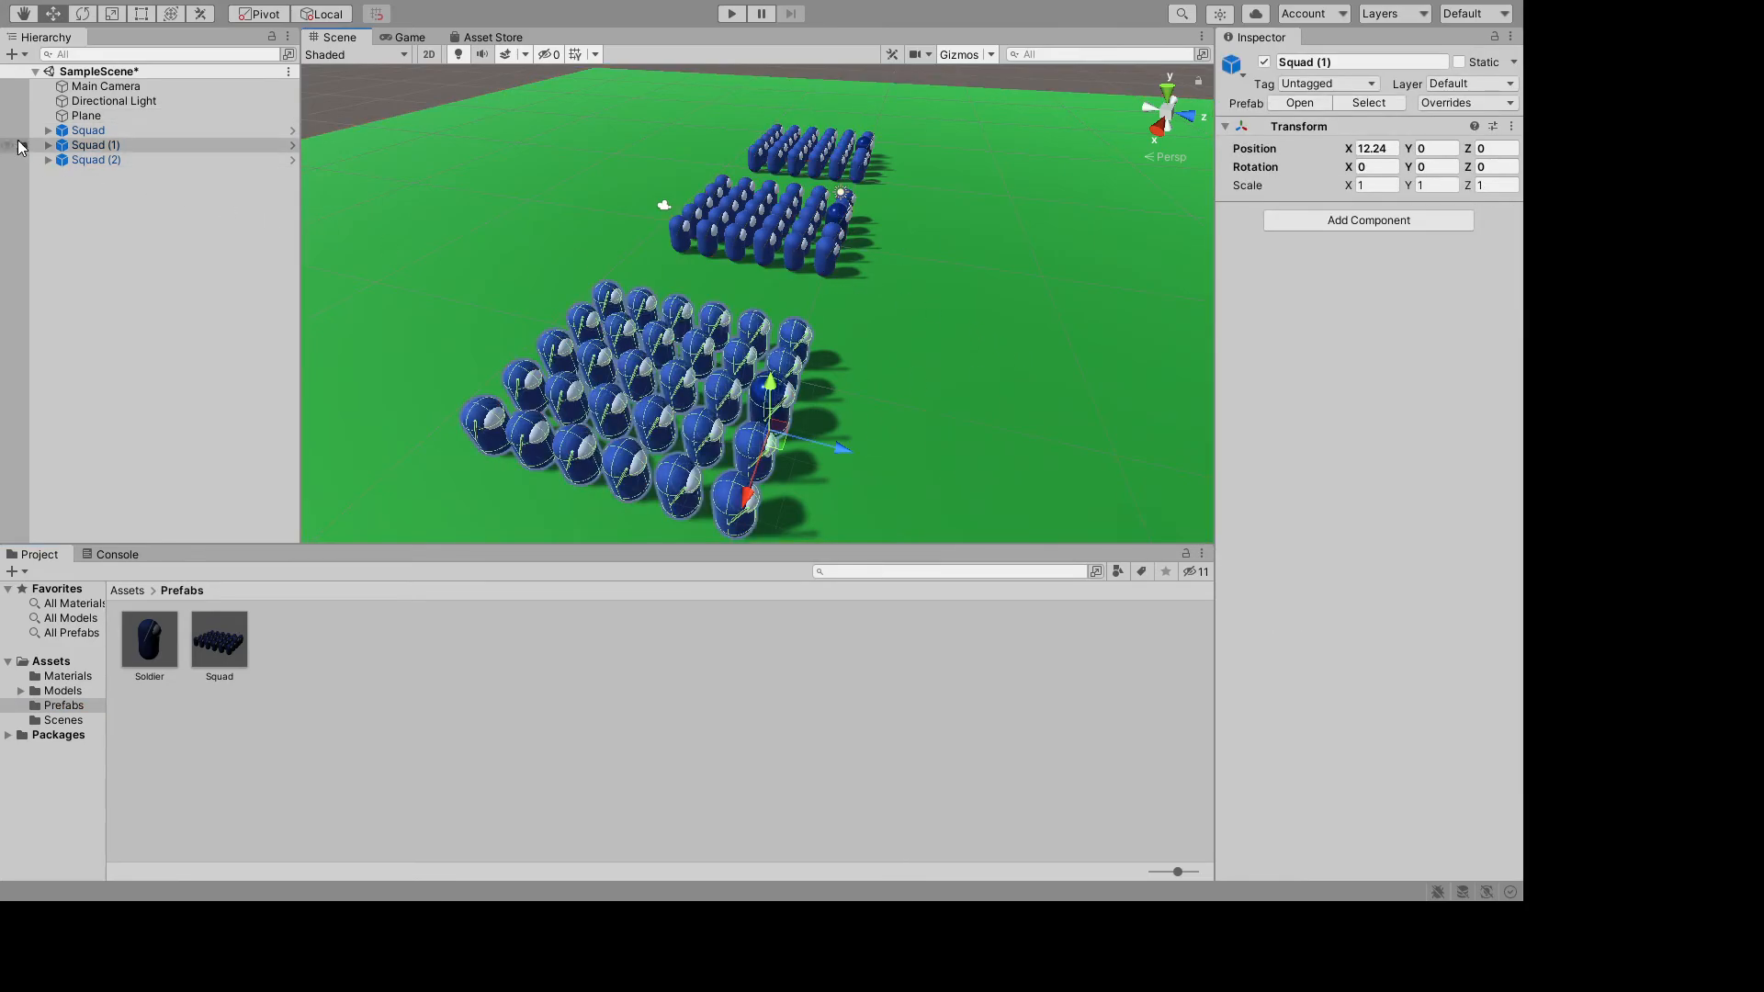
{"action": "left_click", "coordinate": [48, 145]}
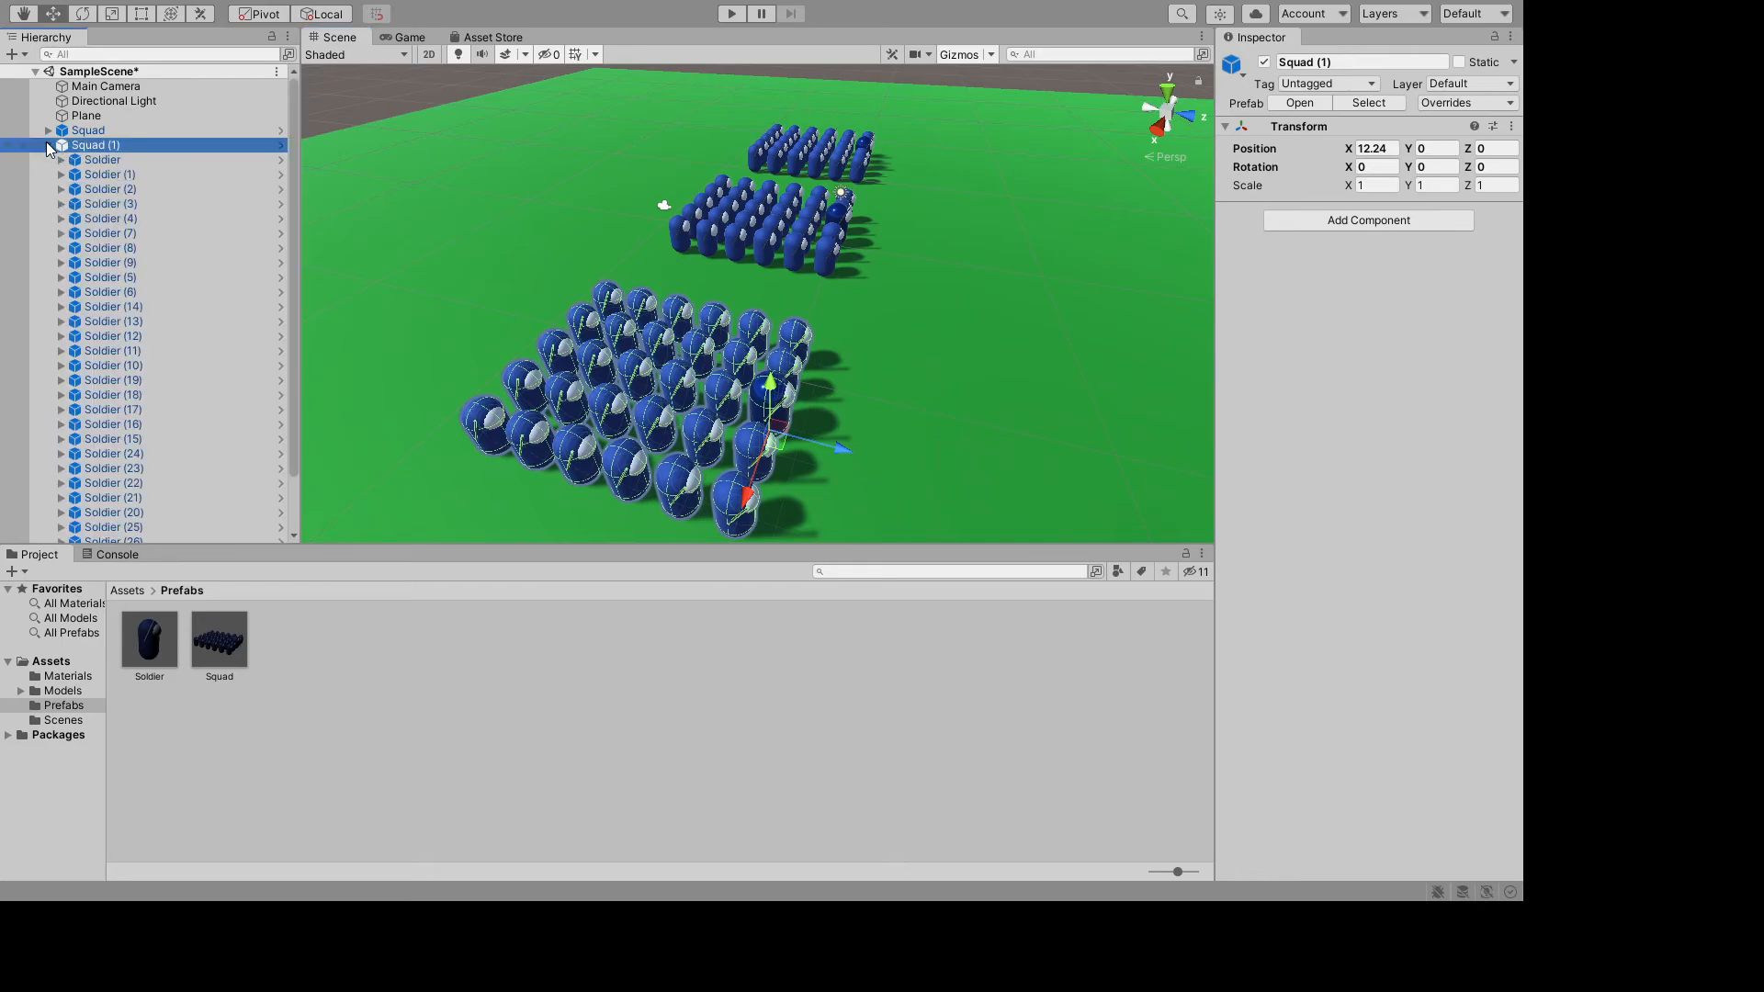
{"action": "left_click", "coordinate": [634, 365]}
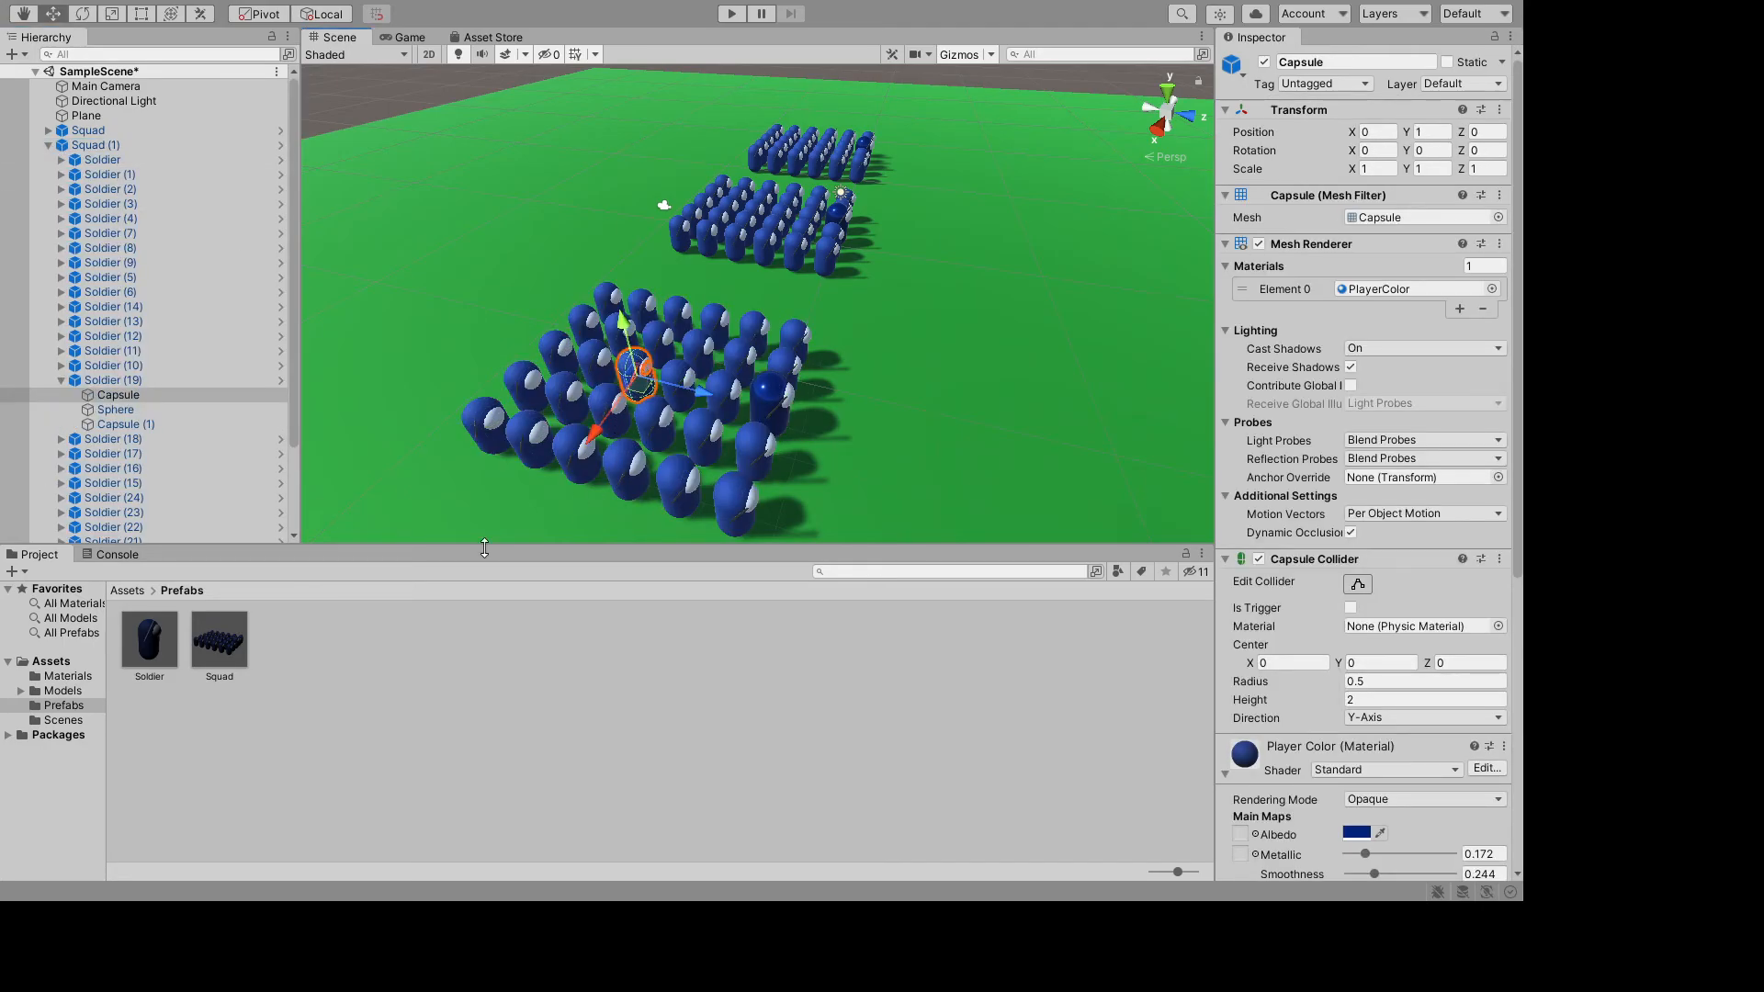
{"action": "left_click", "coordinate": [89, 675]}
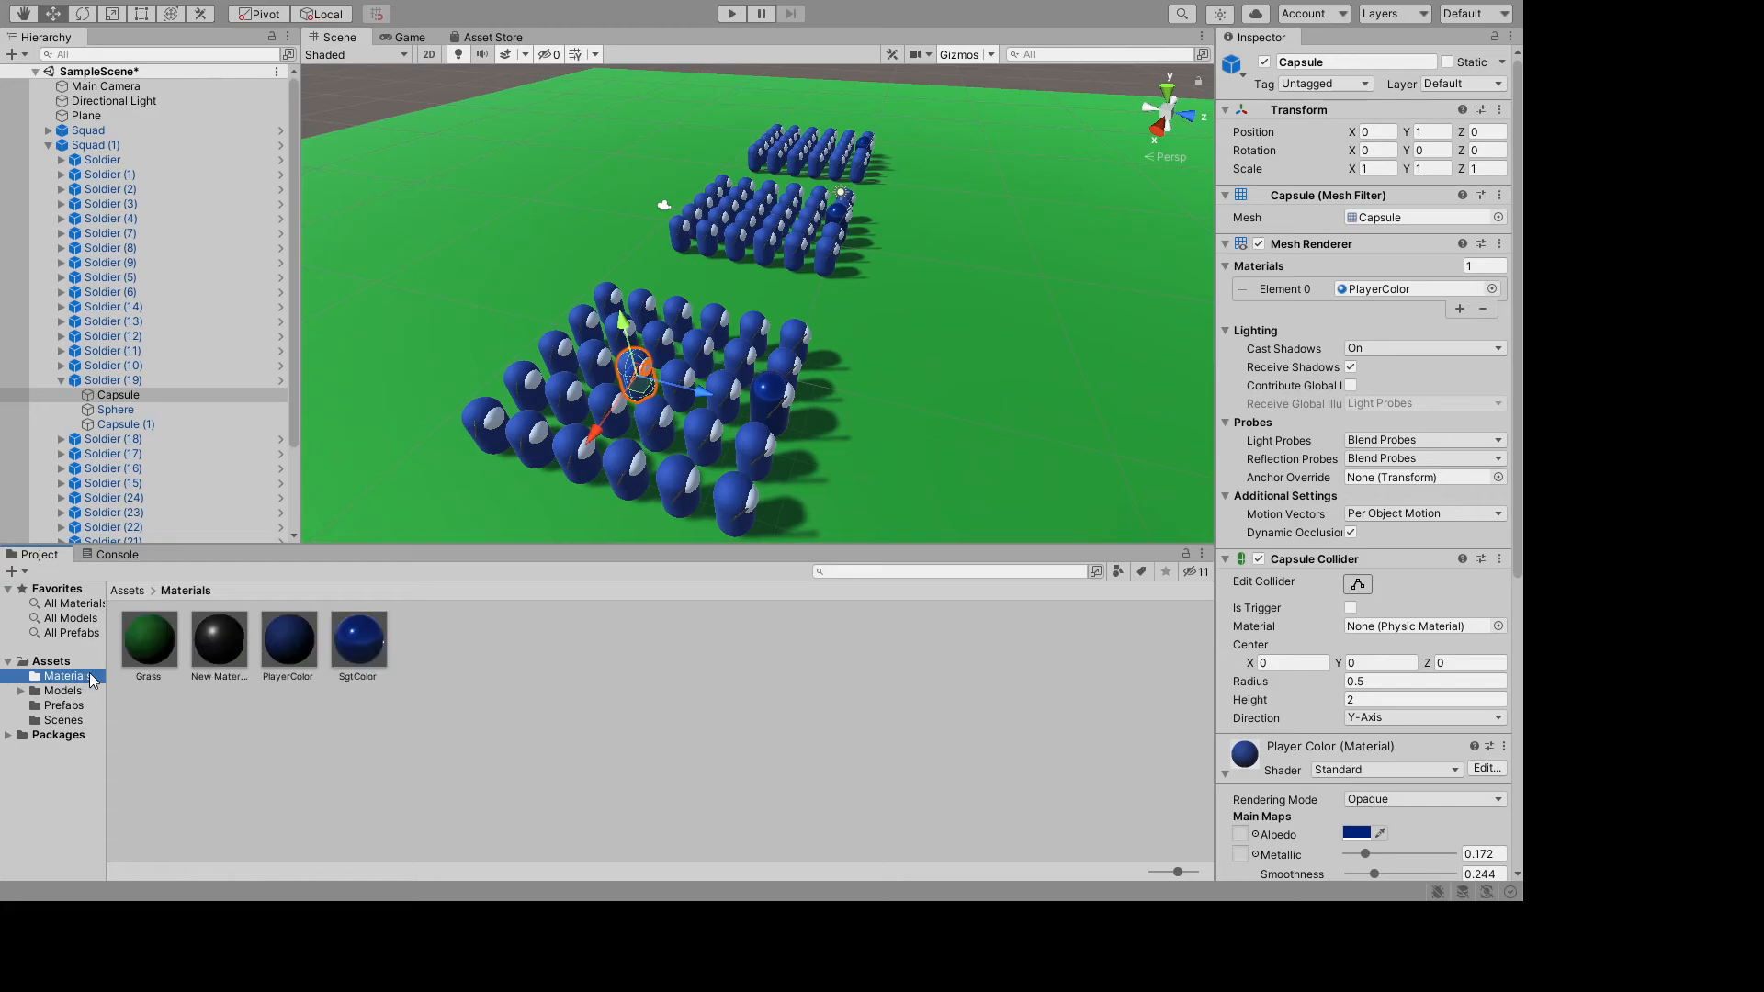
{"action": "left_click_drag", "start_coordinate": [147, 647], "coordinate": [636, 375]}
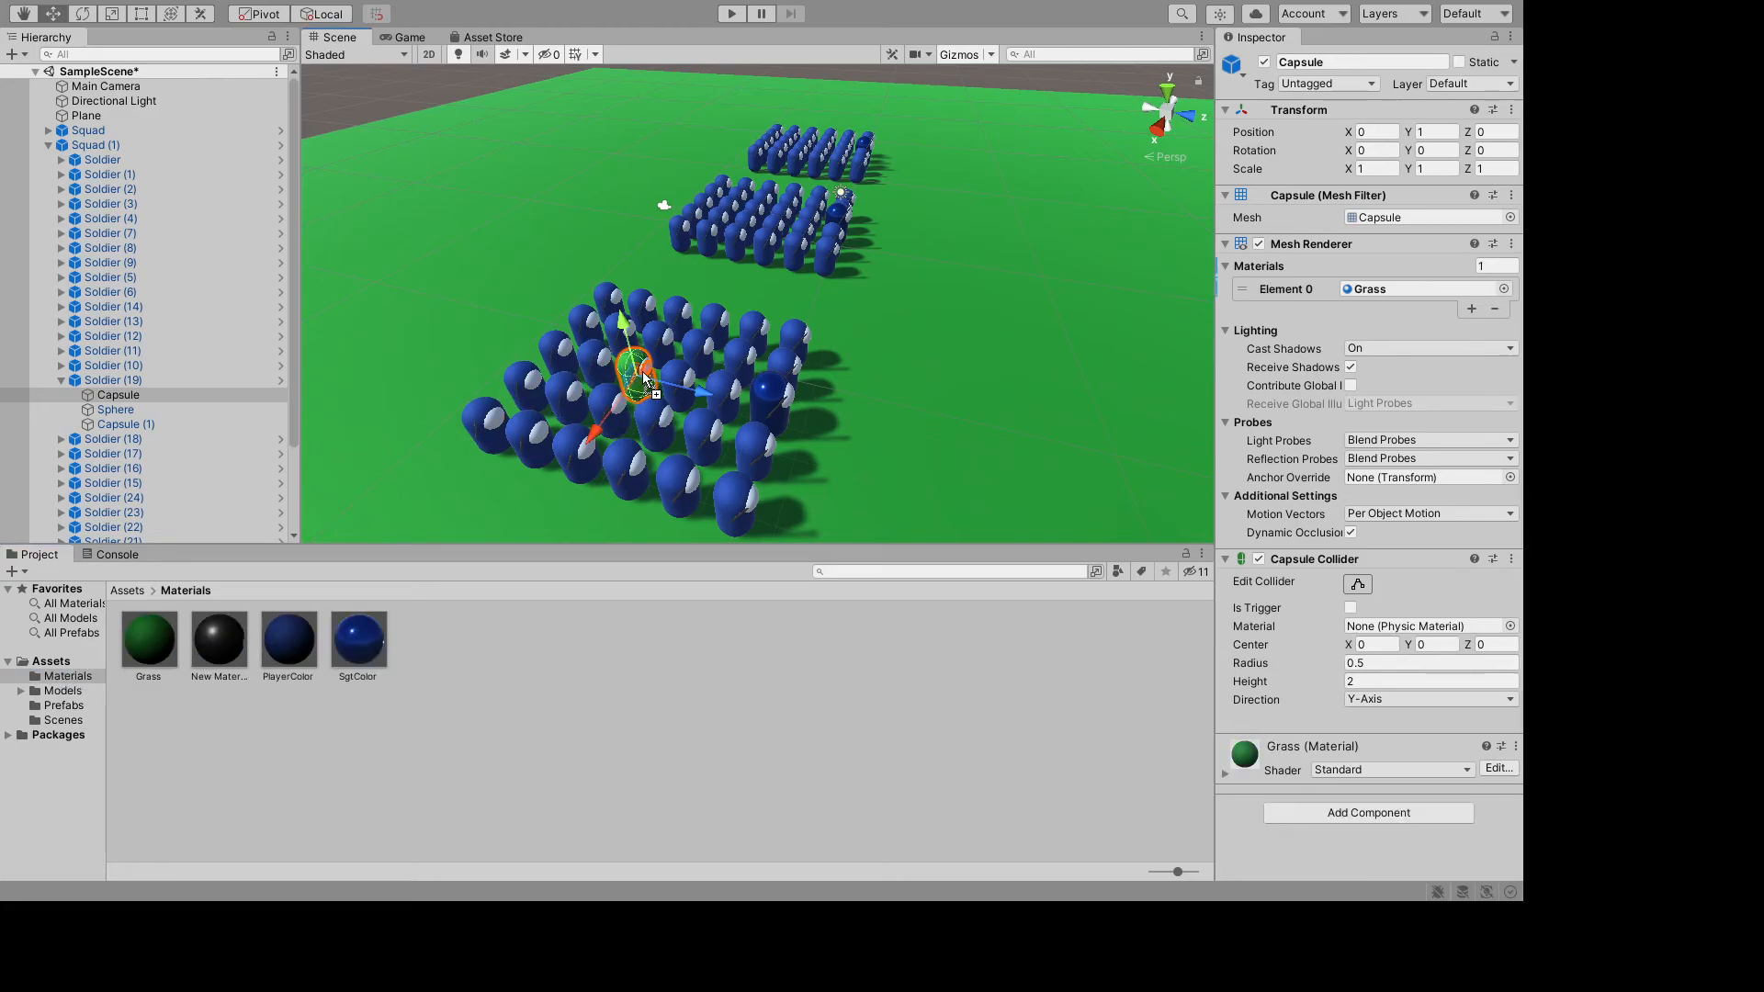
{"action": "left_click_drag", "start_coordinate": [225, 648], "coordinate": [529, 449]}
{"action": "left_click", "coordinate": [1042, 404]}
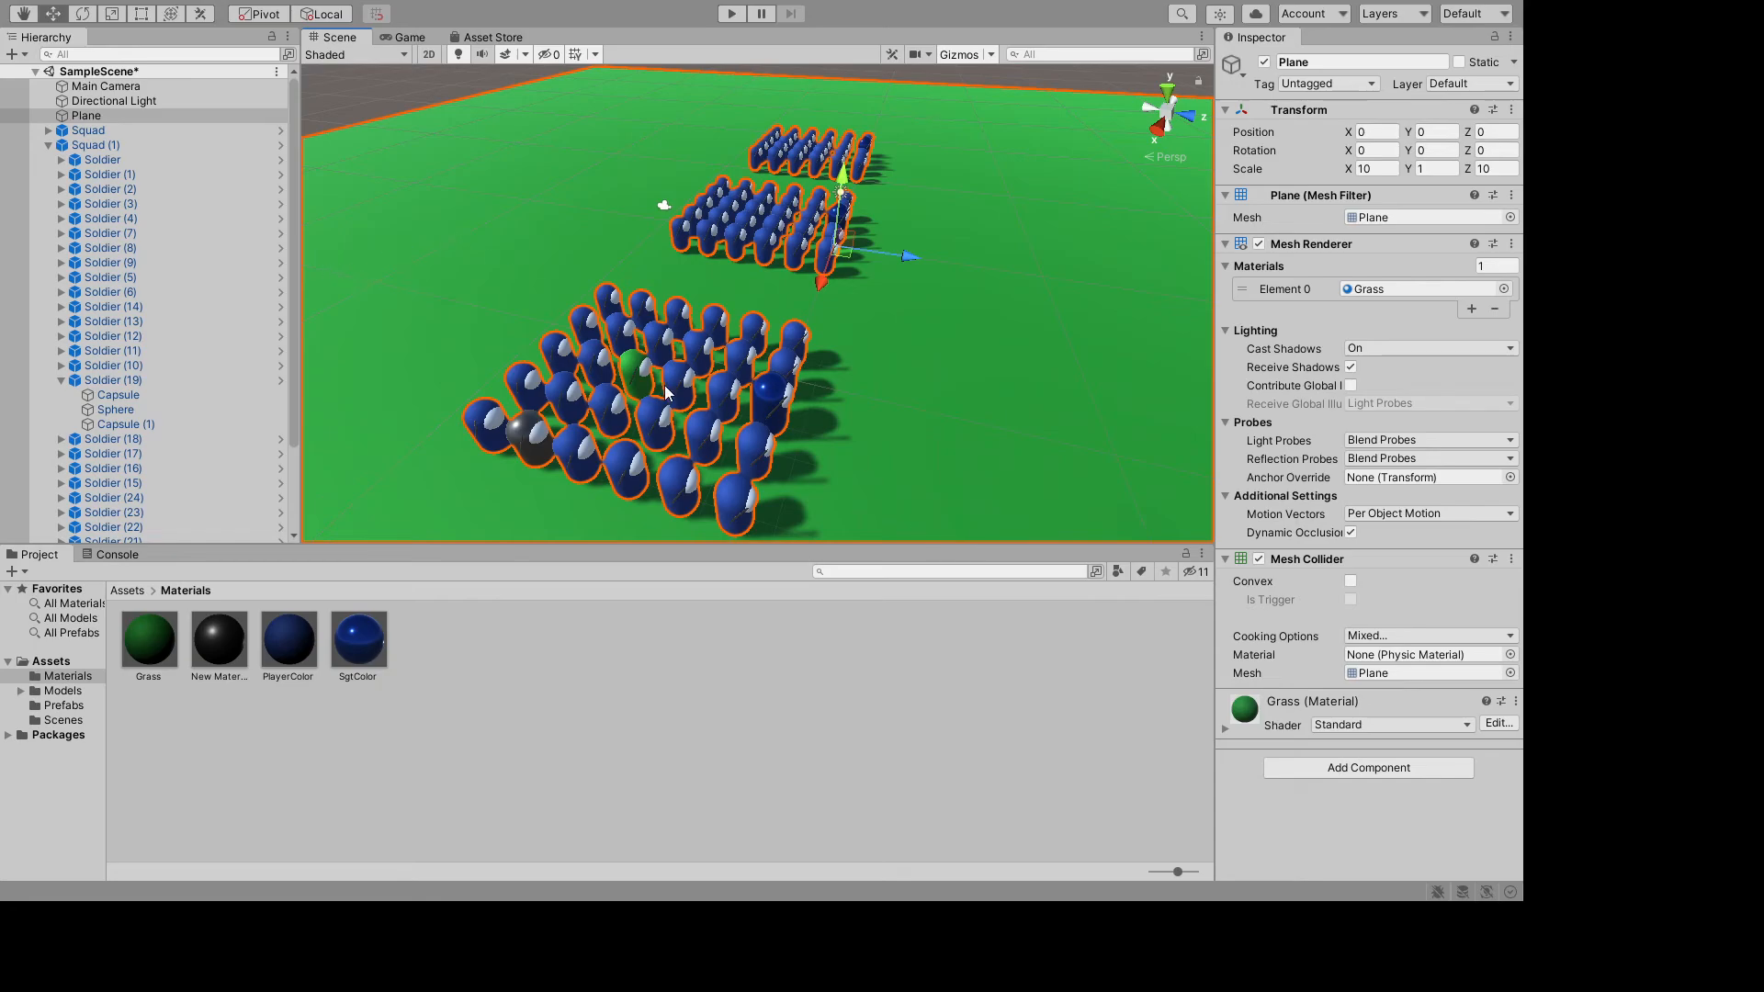
- Duplicate the Grass material, name the copy Red, and change its albedo to dark red
{"action": "left_click", "coordinate": [135, 639]}
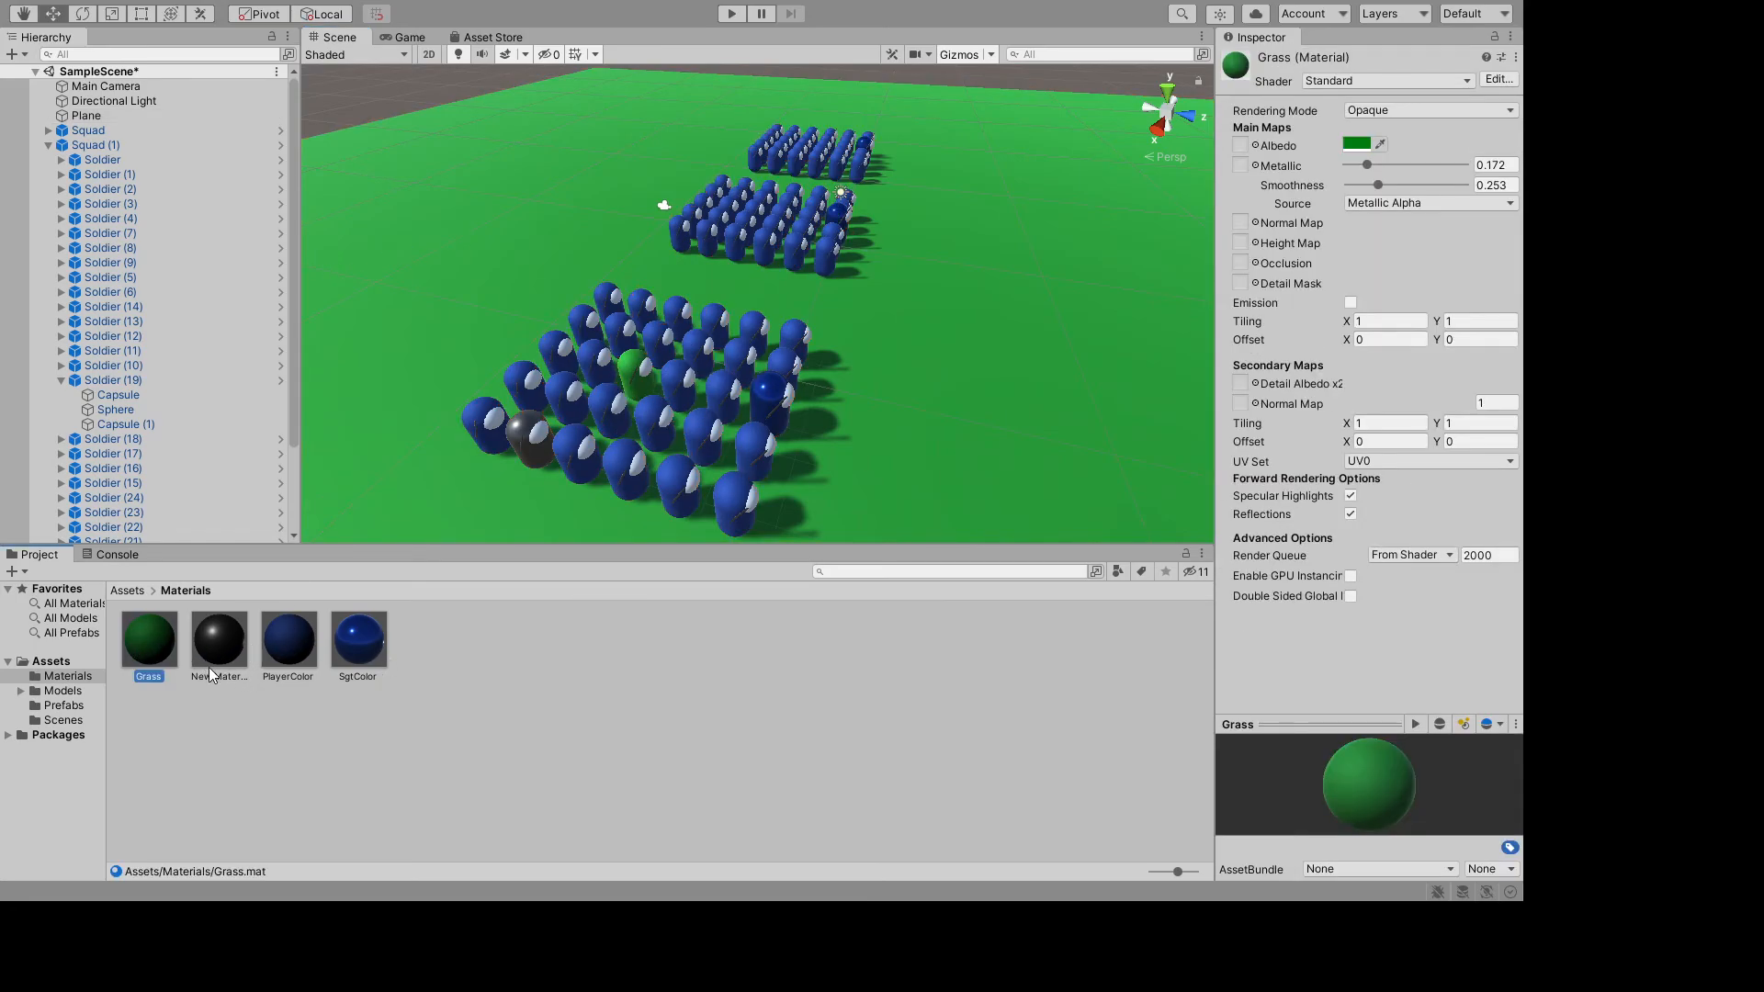
{"action": "key", "text": "ctrl+d"}
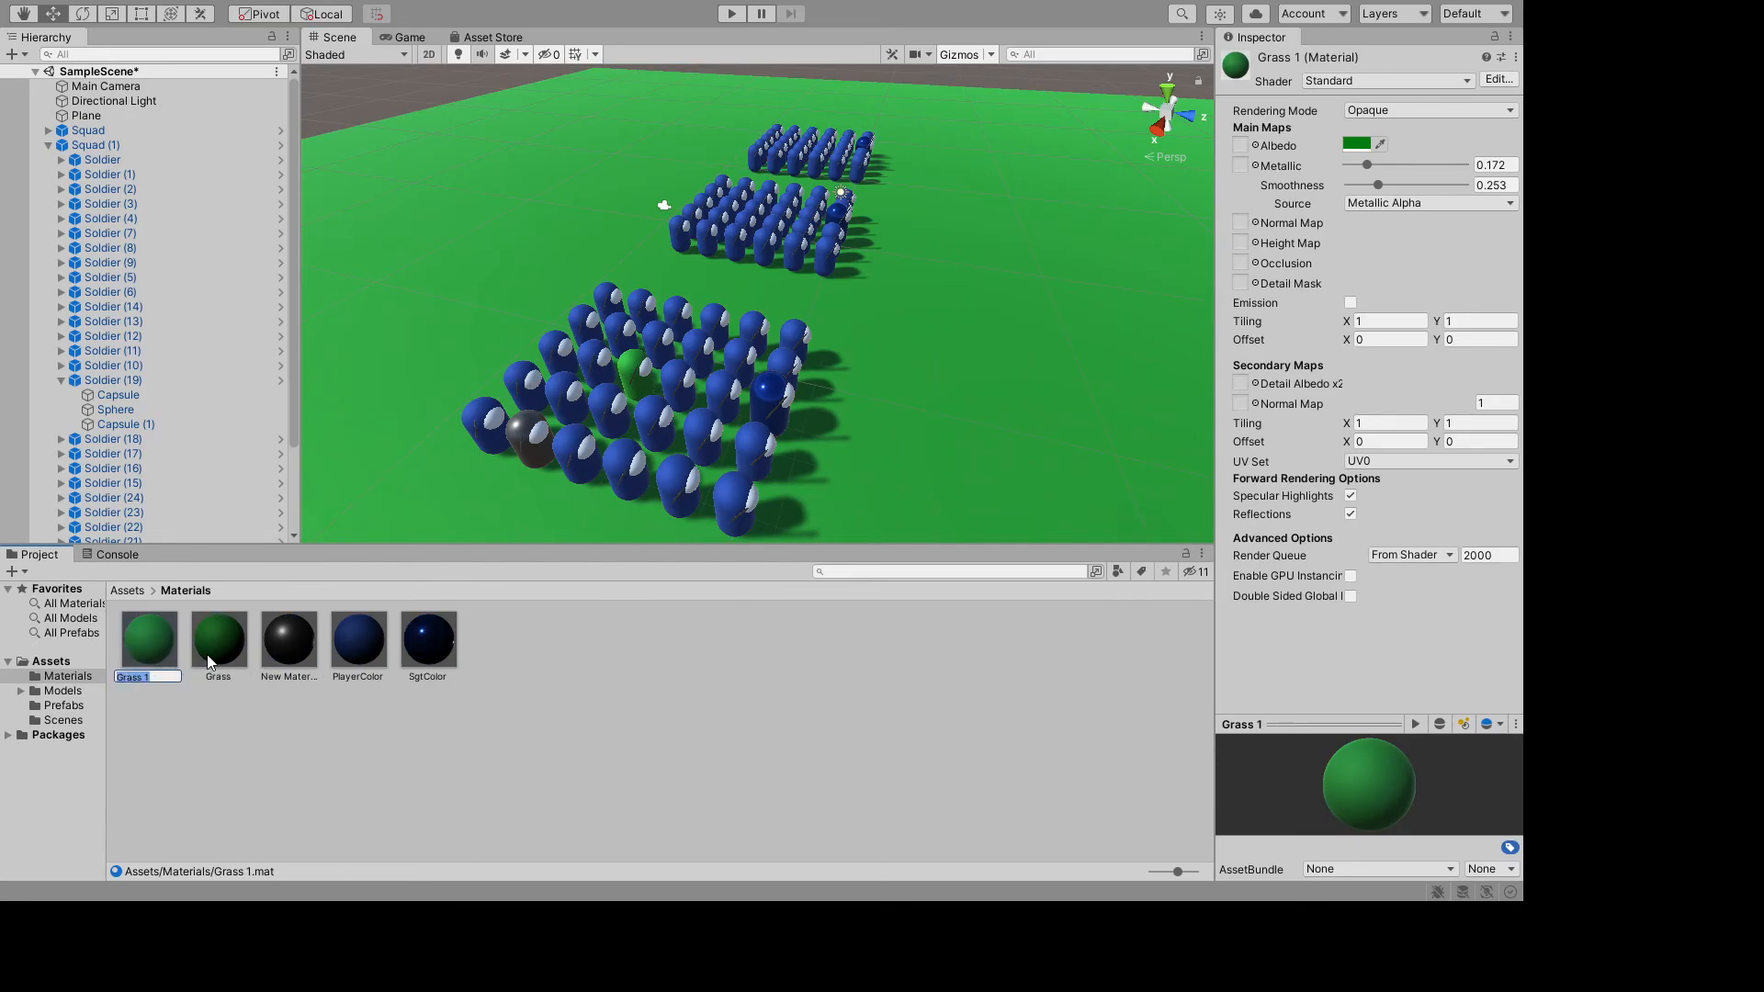
{"action": "type", "text": "Red"}
{"action": "key", "text": "Return"}
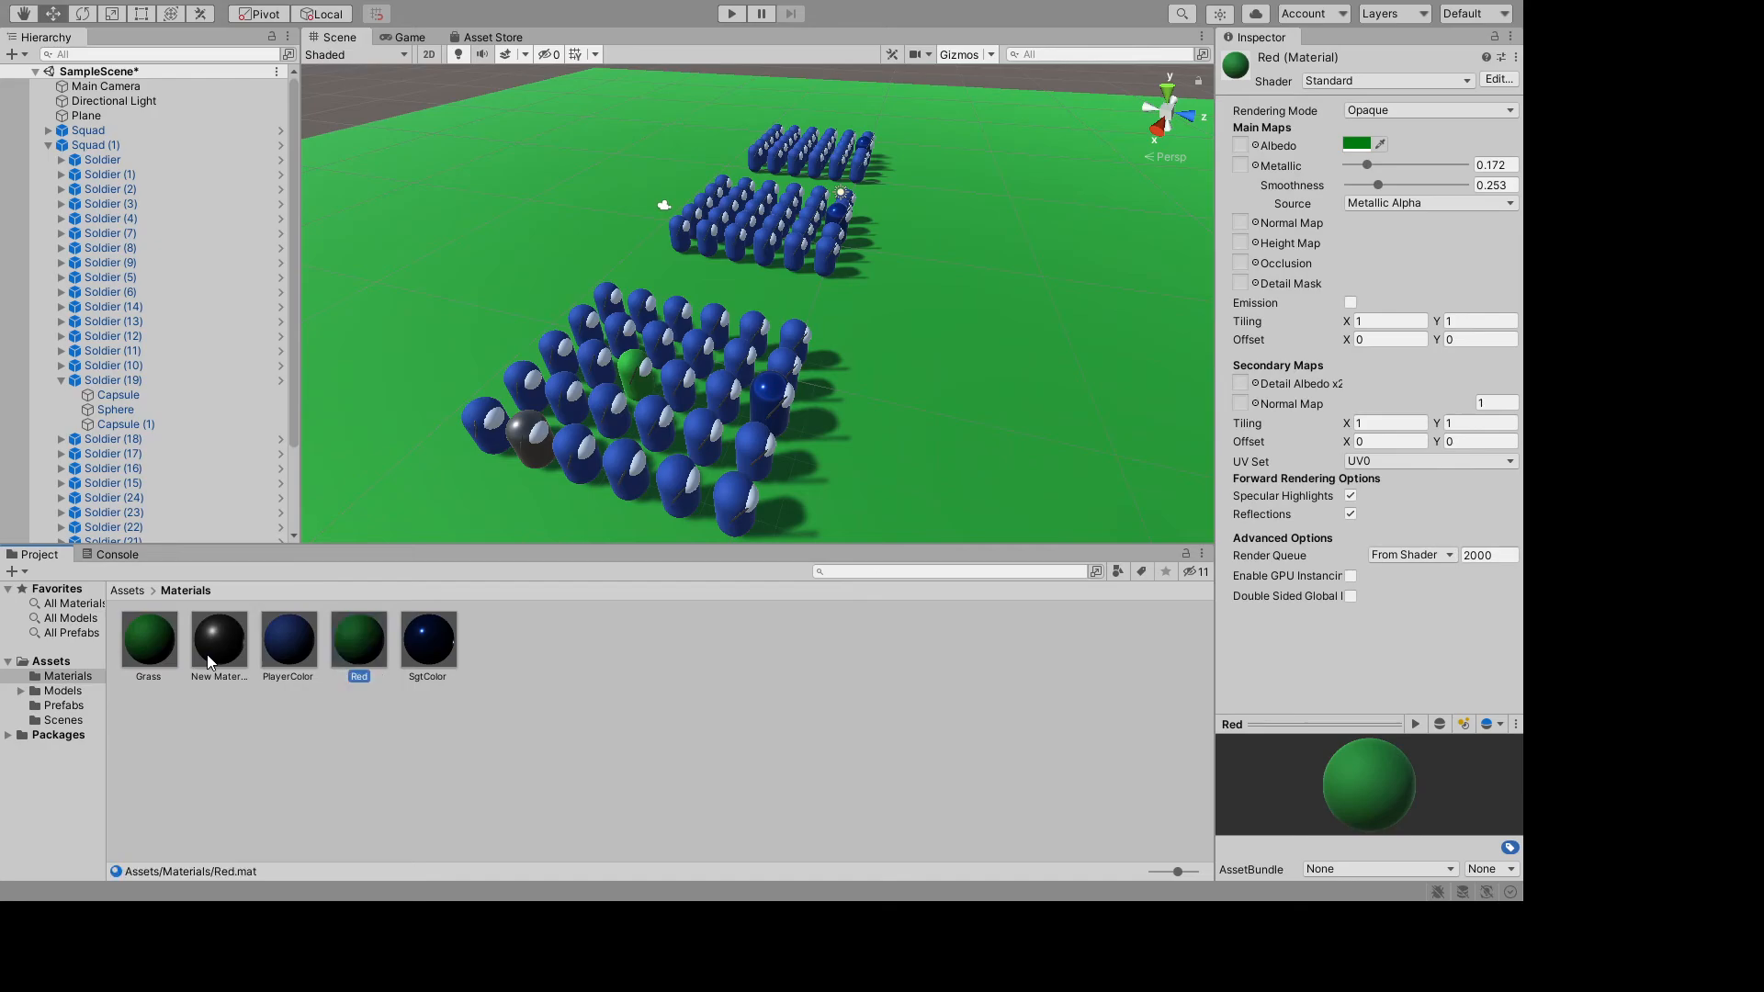
{"action": "left_click", "coordinate": [1350, 143]}
{"action": "left_click", "coordinate": [1561, 276]}
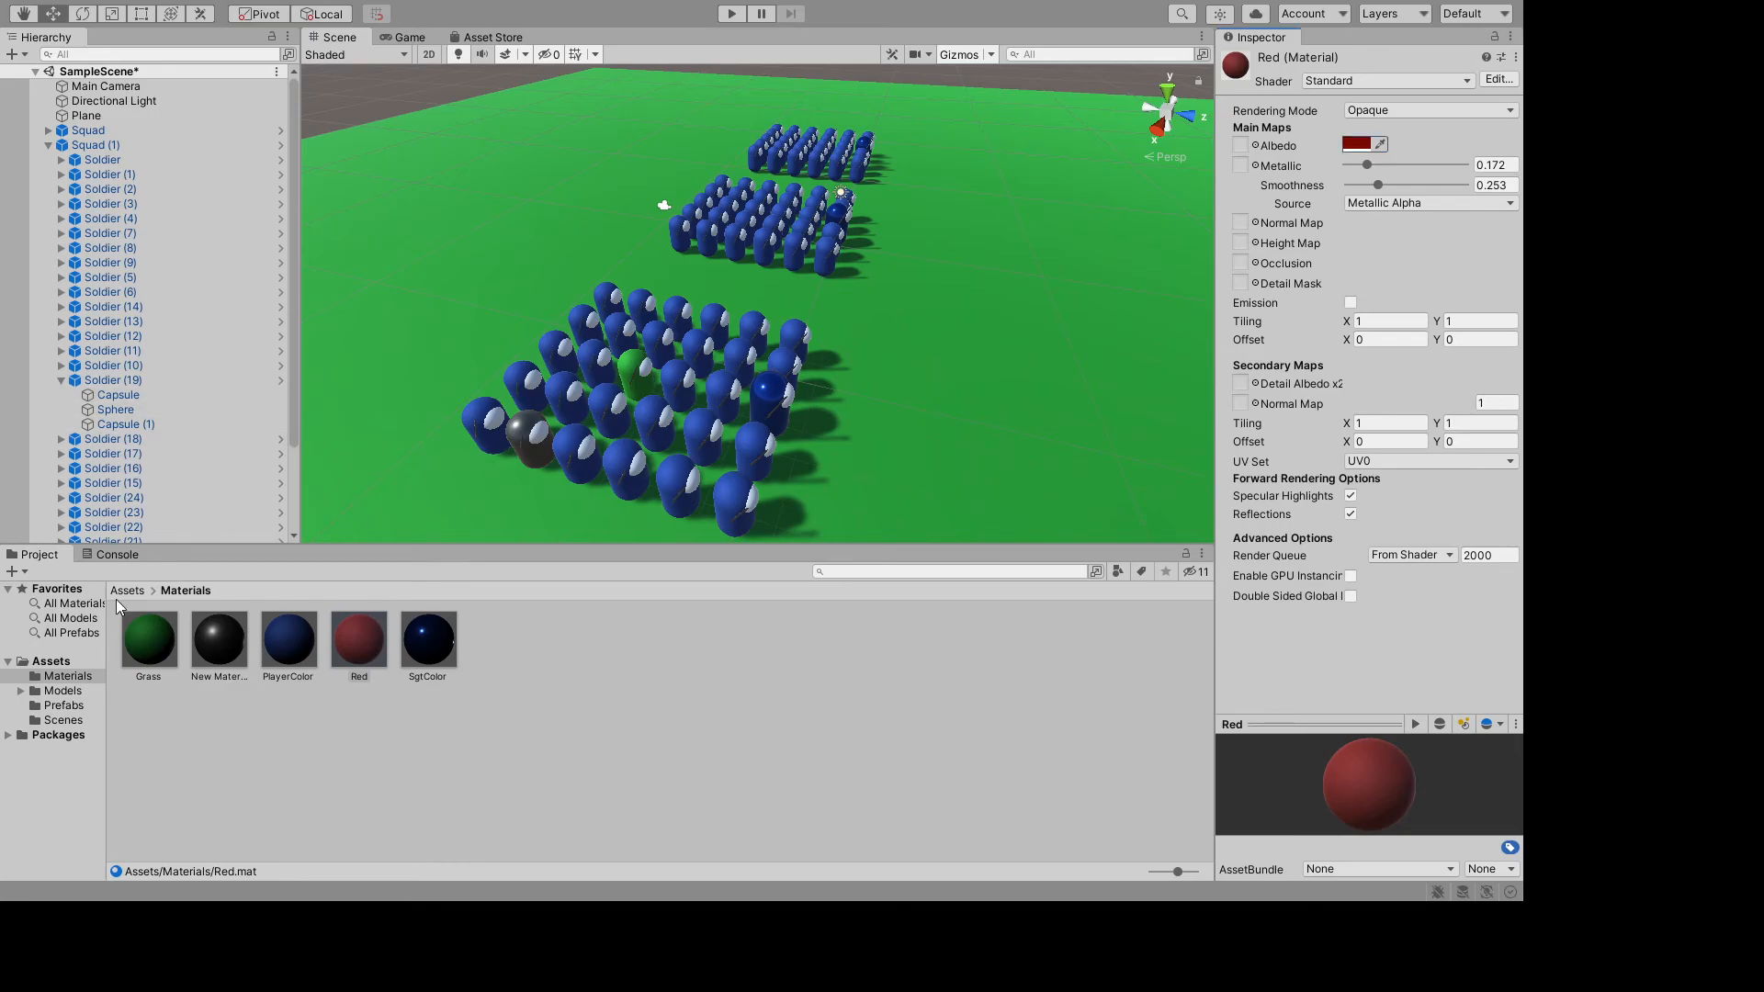
- Open the Soldier prefab from the Prefabs folder for editing
{"action": "left_click", "coordinate": [63, 705]}
{"action": "left_click", "coordinate": [151, 647]}
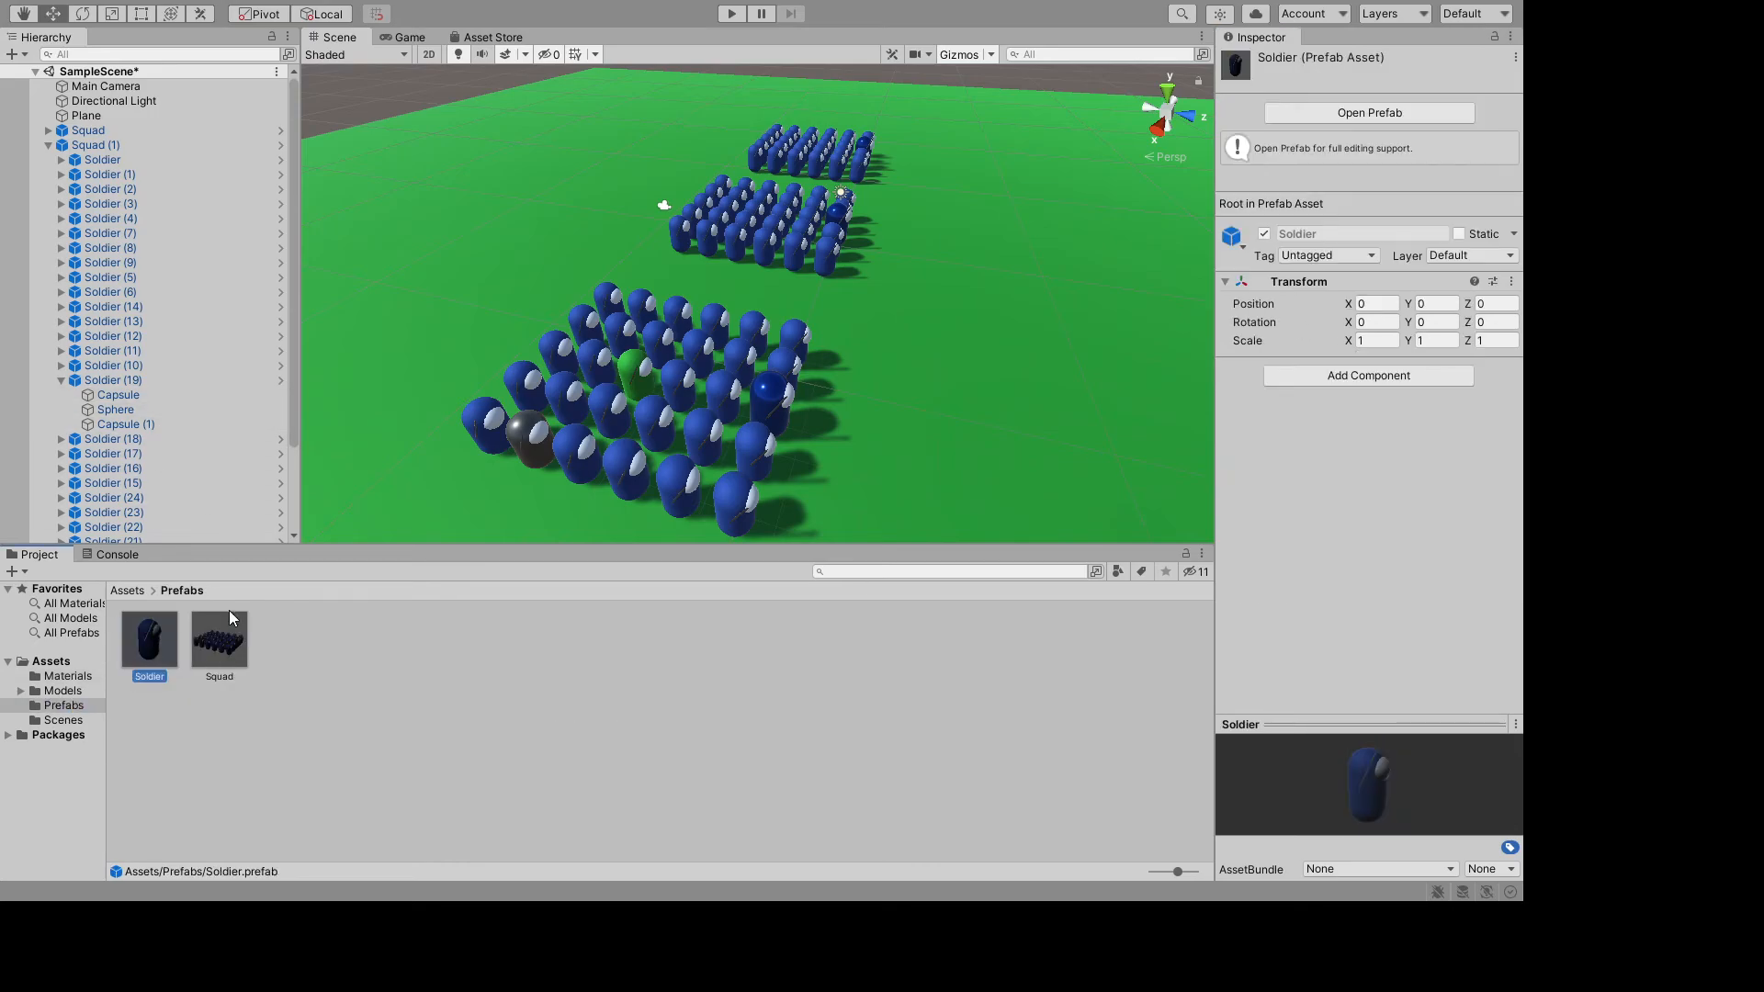
{"action": "left_click", "coordinate": [1292, 114]}
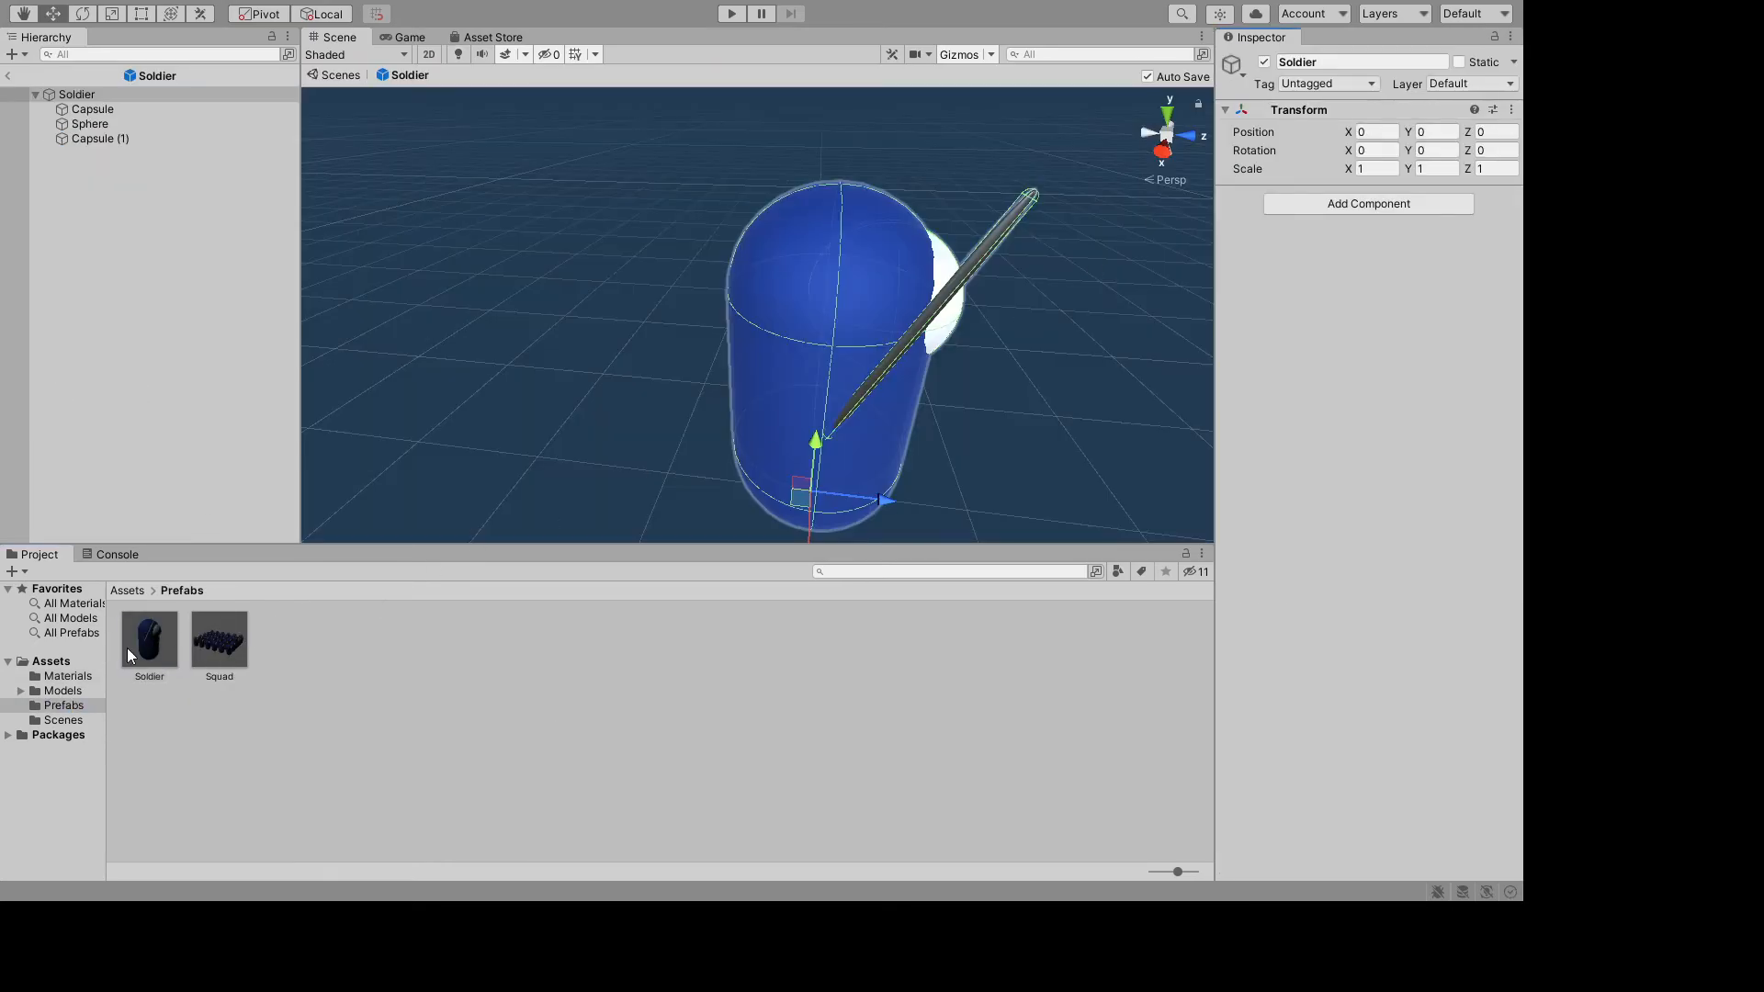
- Apply the Red material to the Soldier prefab's capsule body and return to the scene
{"action": "left_click", "coordinate": [128, 653]}
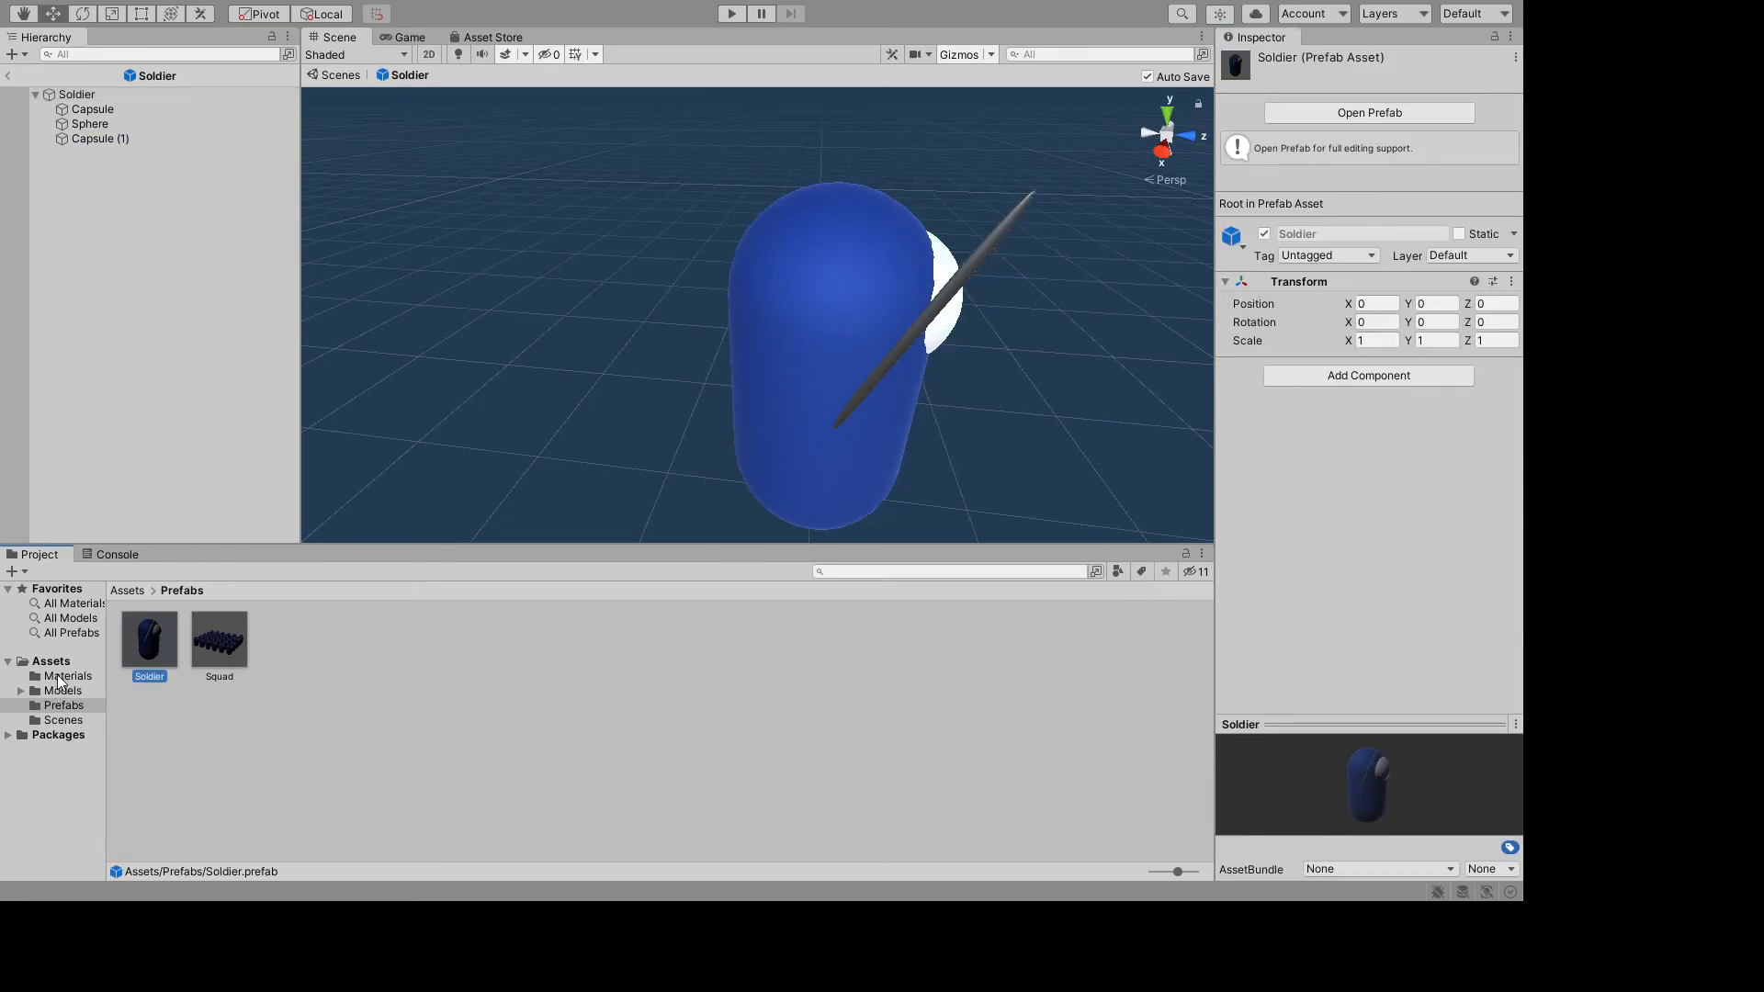
{"action": "left_click", "coordinate": [64, 676]}
{"action": "left_click_drag", "start_coordinate": [359, 663], "coordinate": [797, 320]}
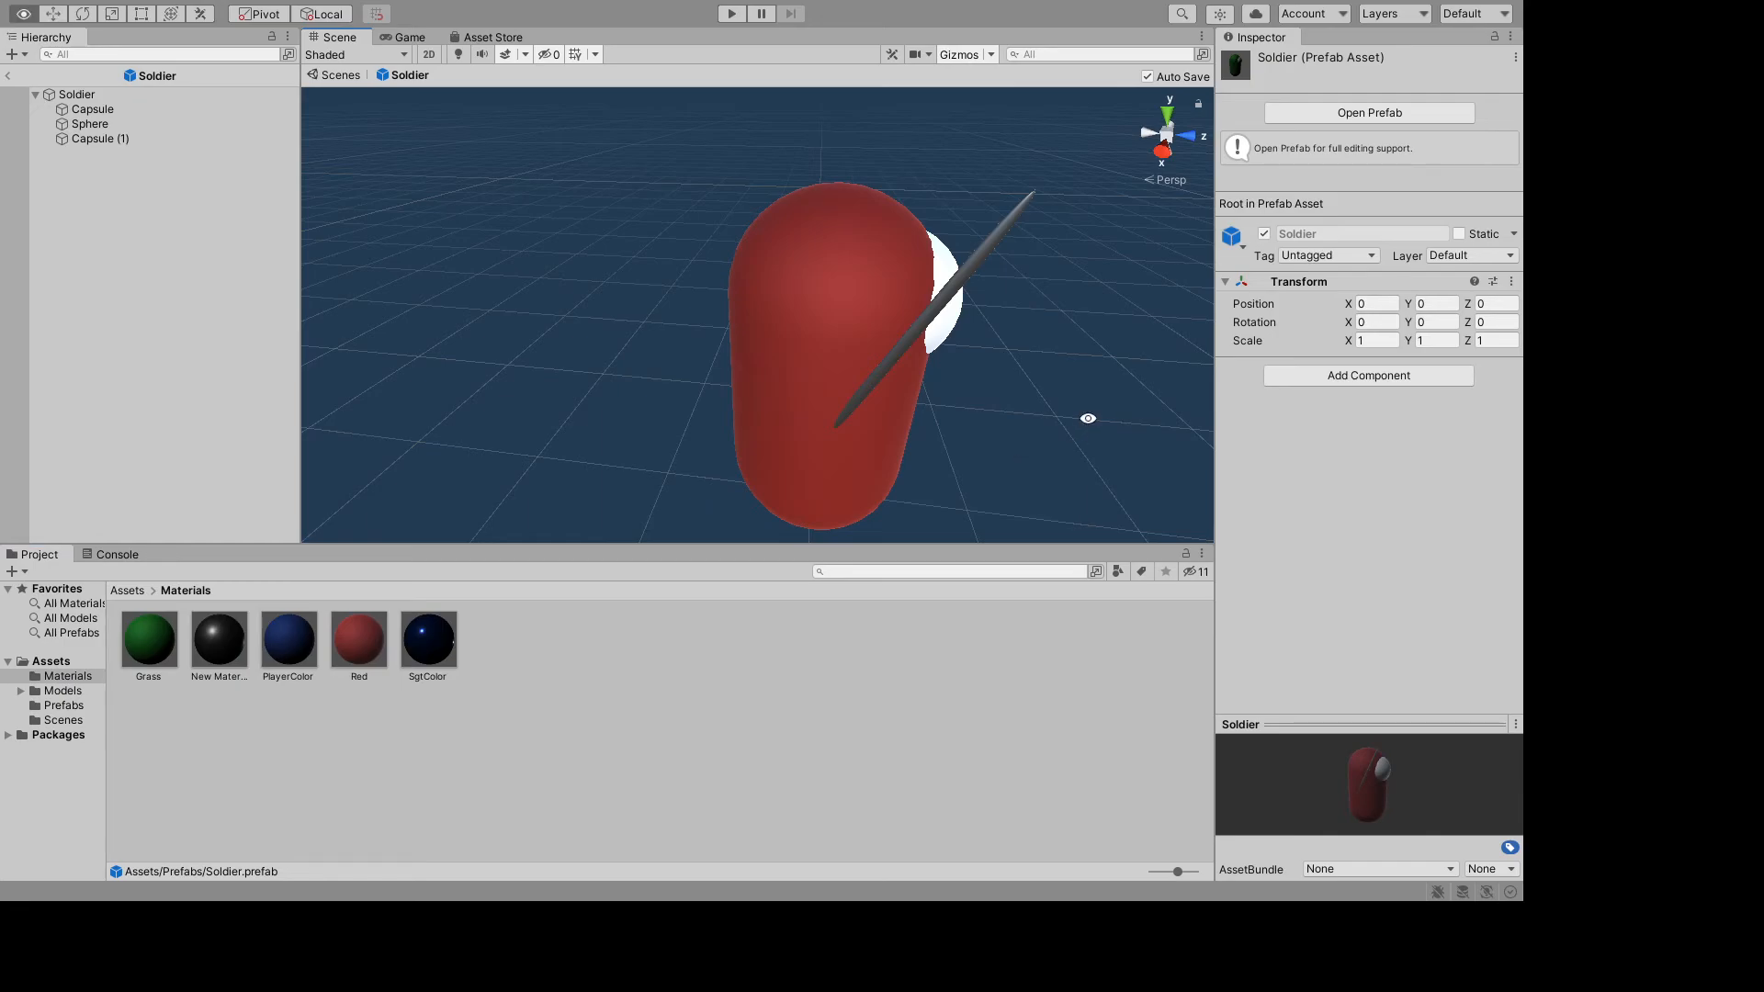
{"action": "left_click_drag", "start_coordinate": [1087, 417], "coordinate": [900, 432], "text": "alt"}
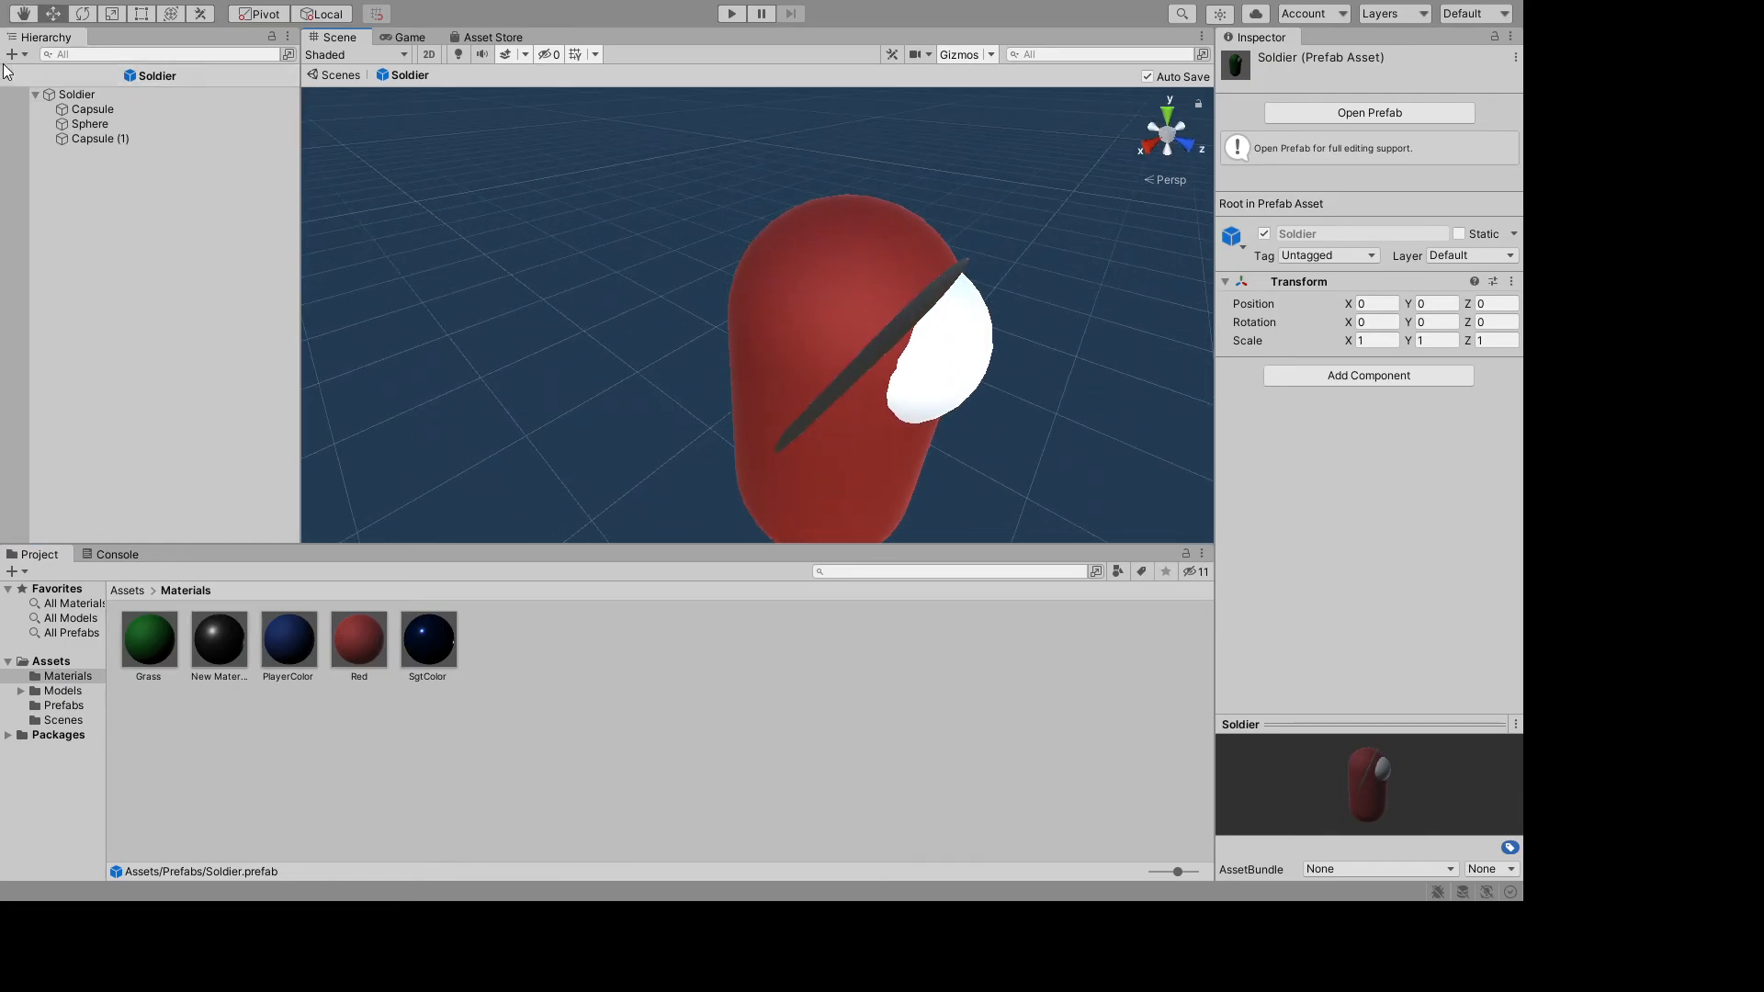
{"action": "left_click", "coordinate": [11, 79]}
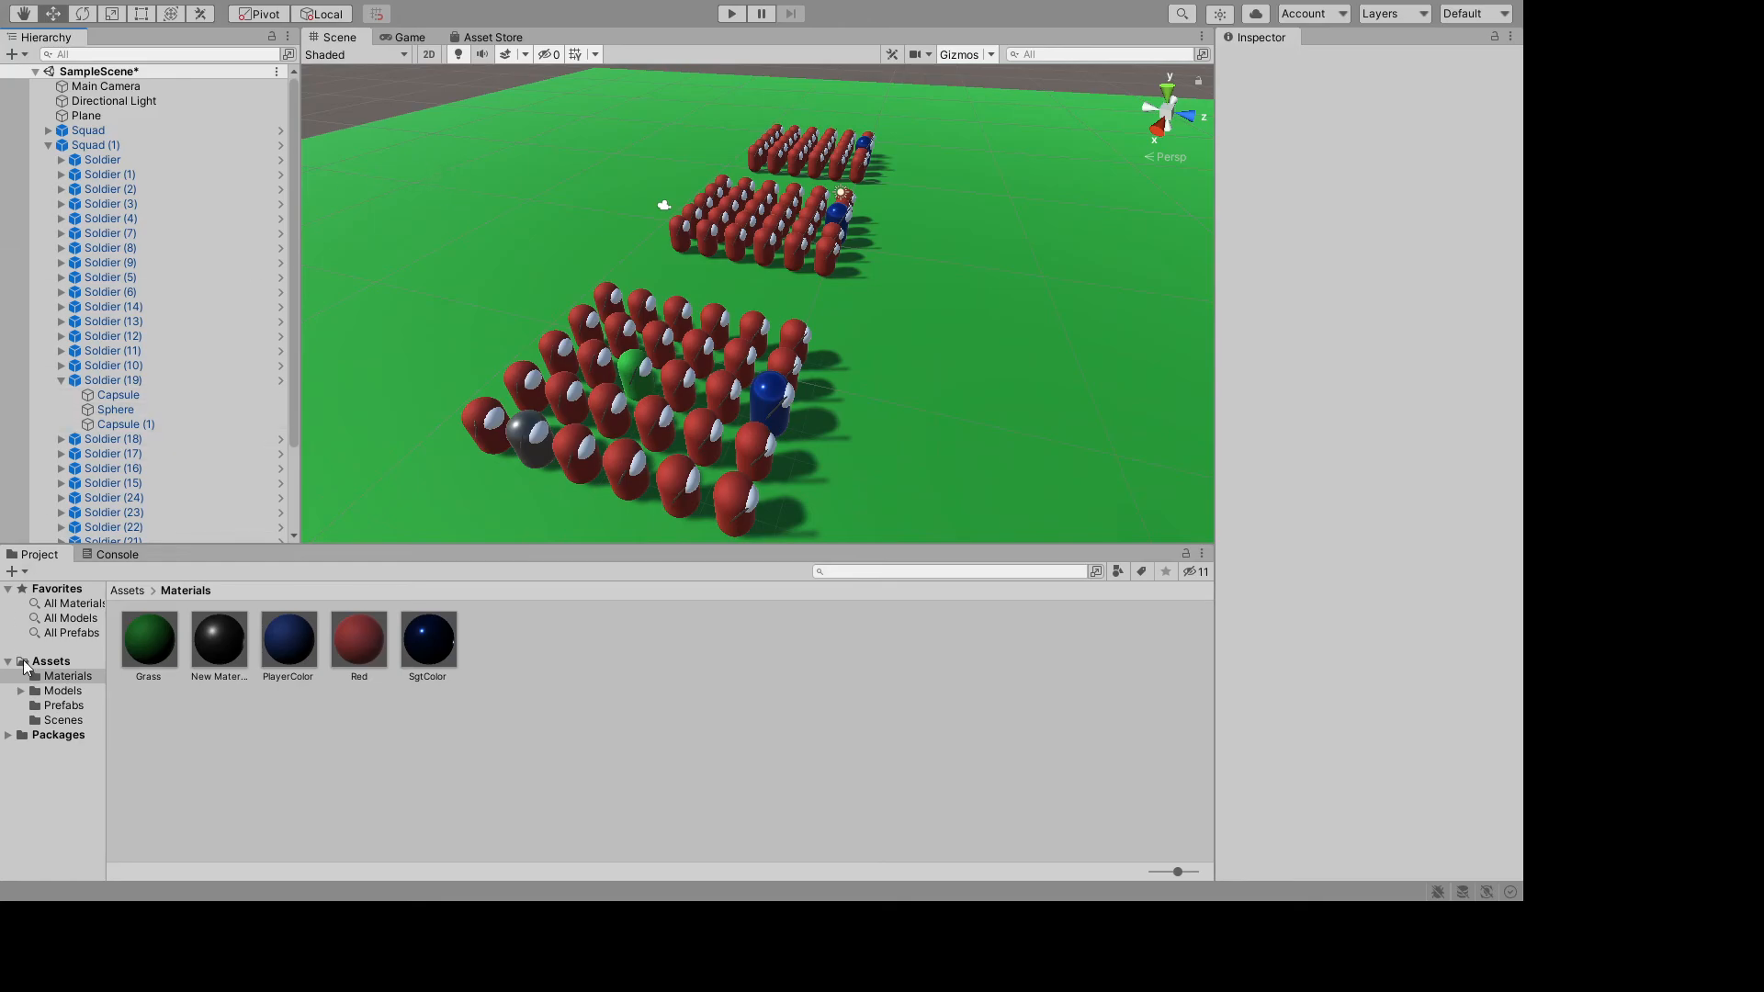
- Reopen the Soldier prefab from the Prefabs folder and apply the PlayerColor material to its face sphere
{"action": "left_click", "coordinate": [62, 721]}
{"action": "left_click", "coordinate": [74, 690]}
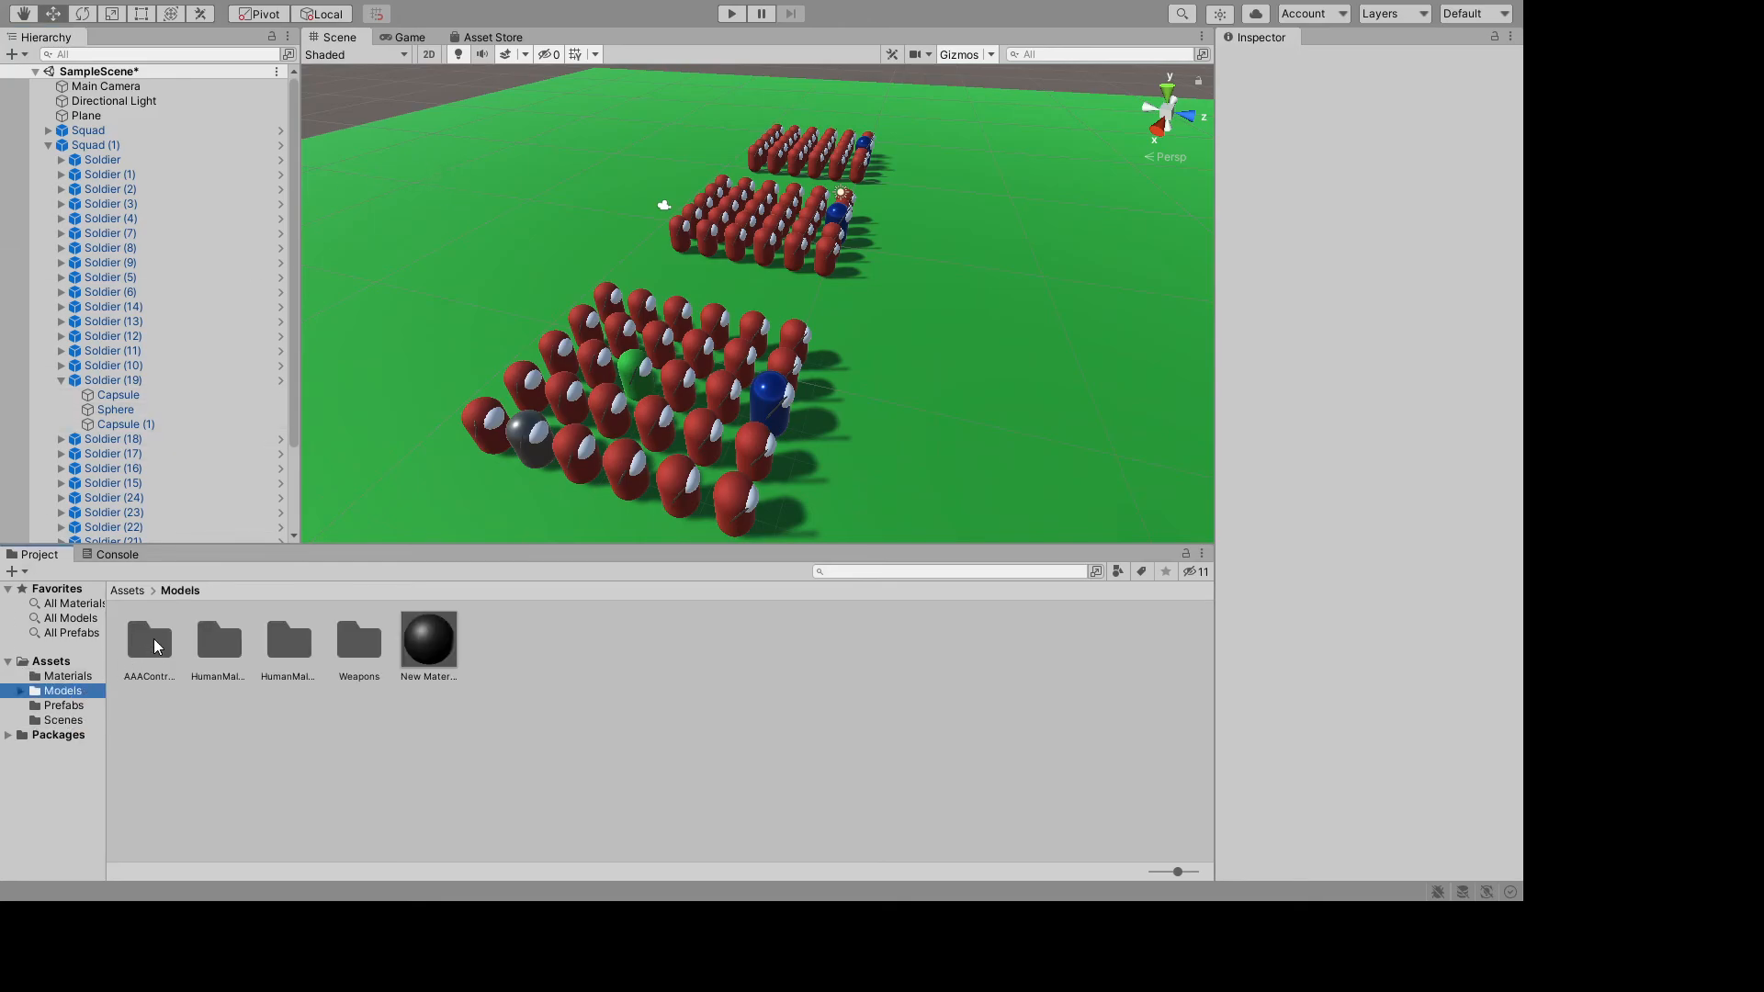
{"action": "left_click", "coordinate": [66, 706]}
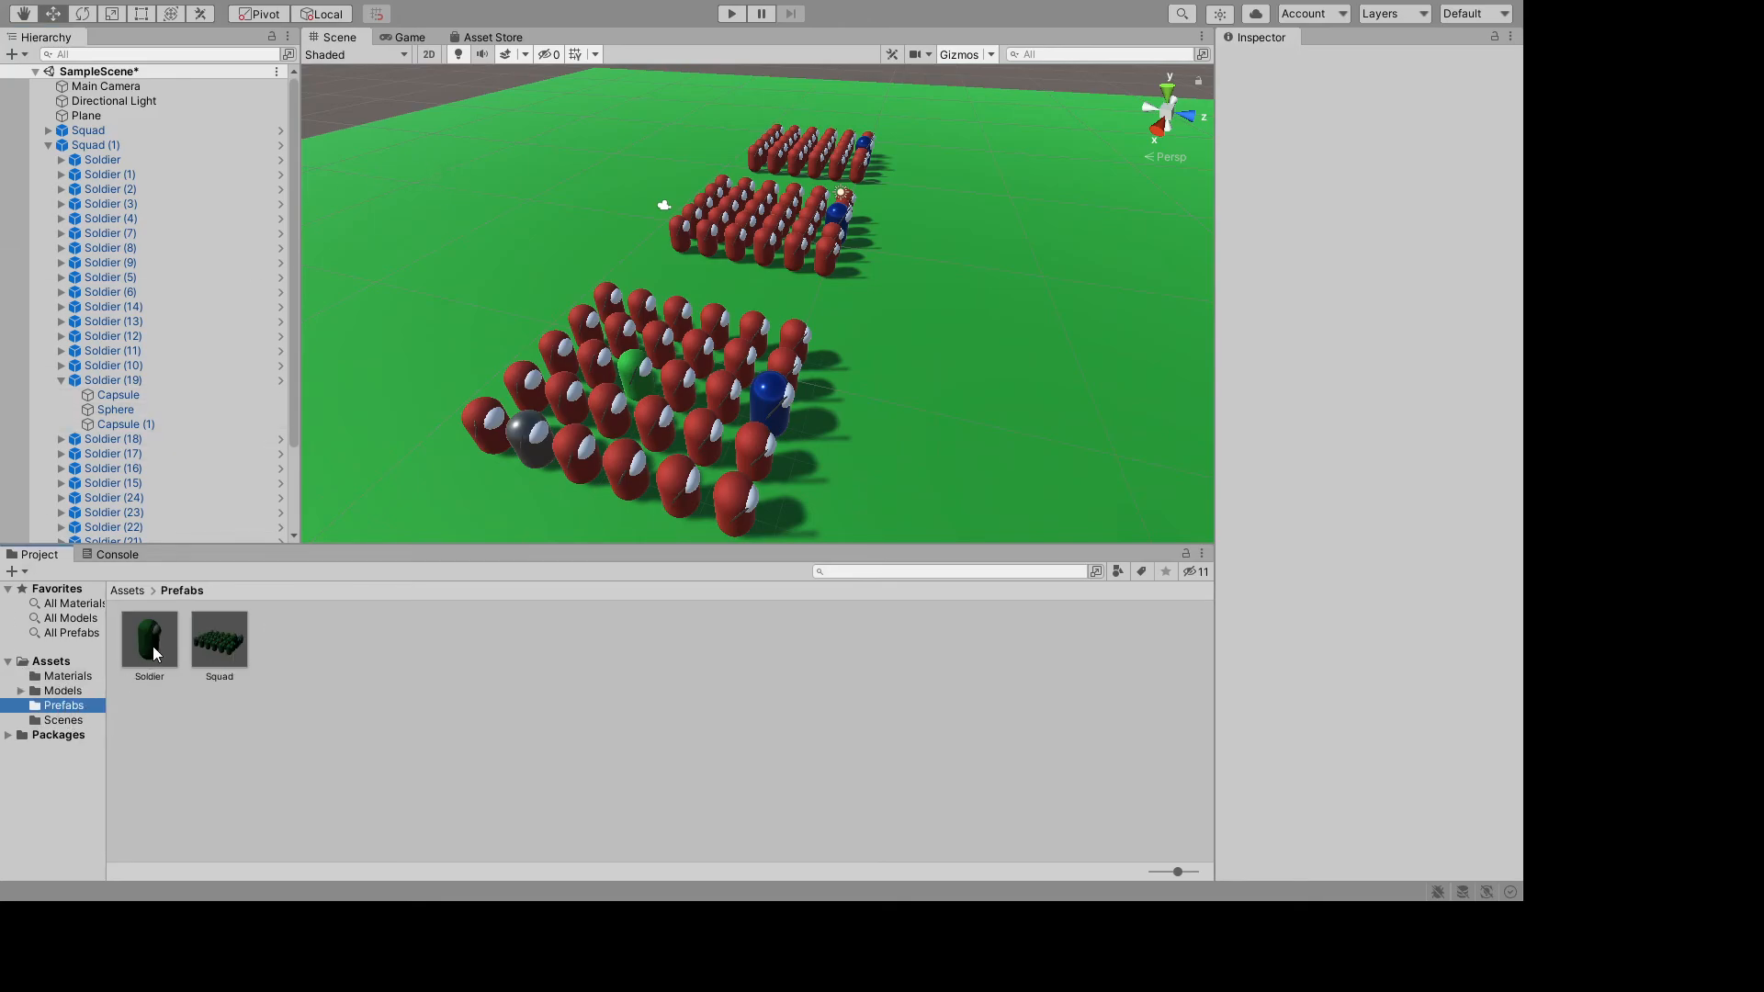
{"action": "left_click", "coordinate": [150, 643]}
{"action": "left_click", "coordinate": [1304, 112]}
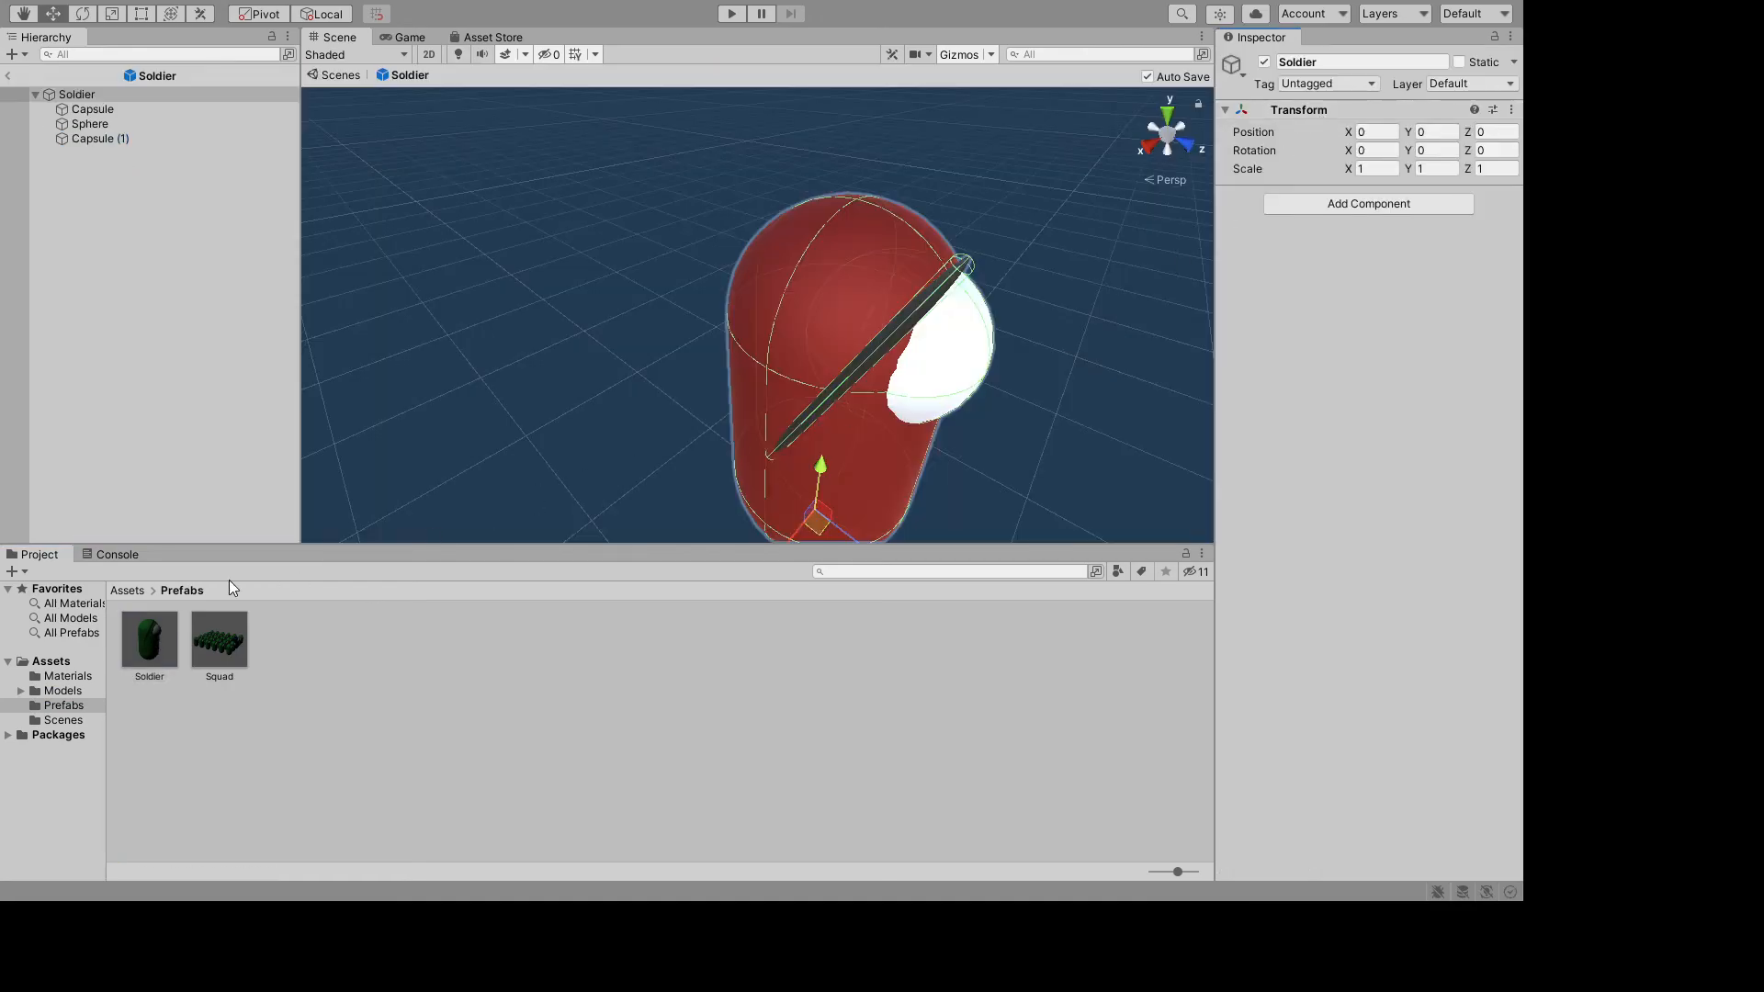
{"action": "left_click", "coordinate": [68, 677]}
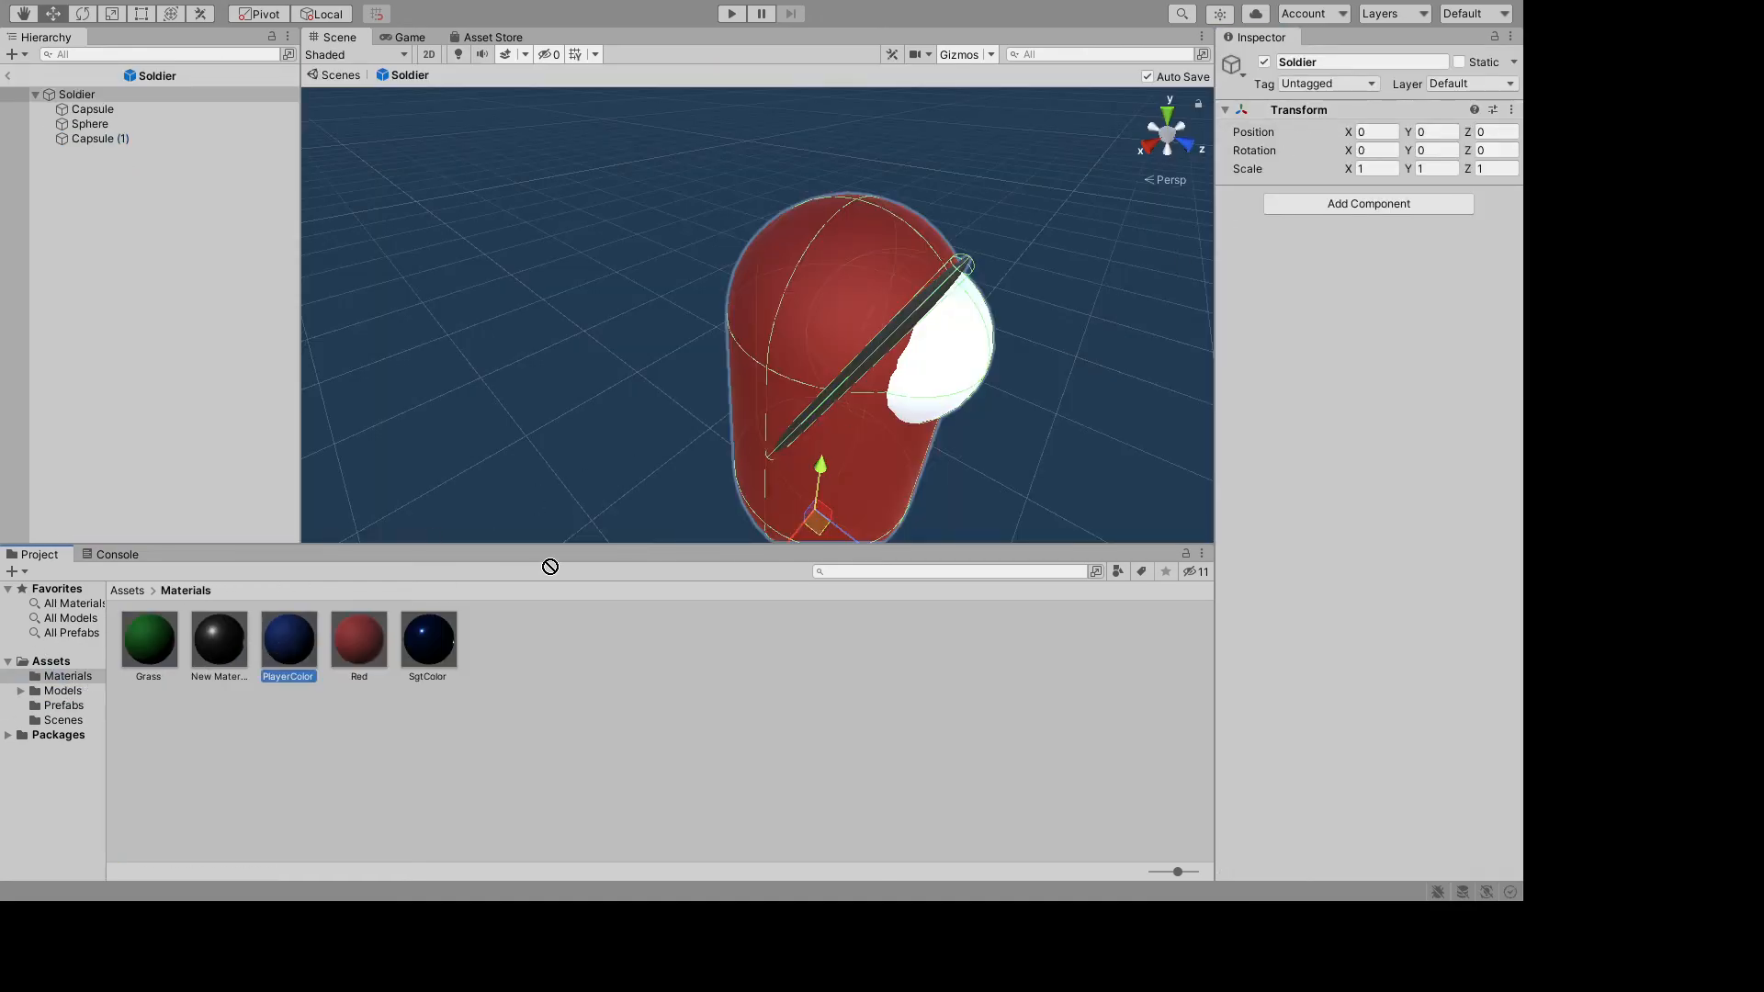
{"action": "left_click_drag", "start_coordinate": [286, 643], "coordinate": [1008, 407]}
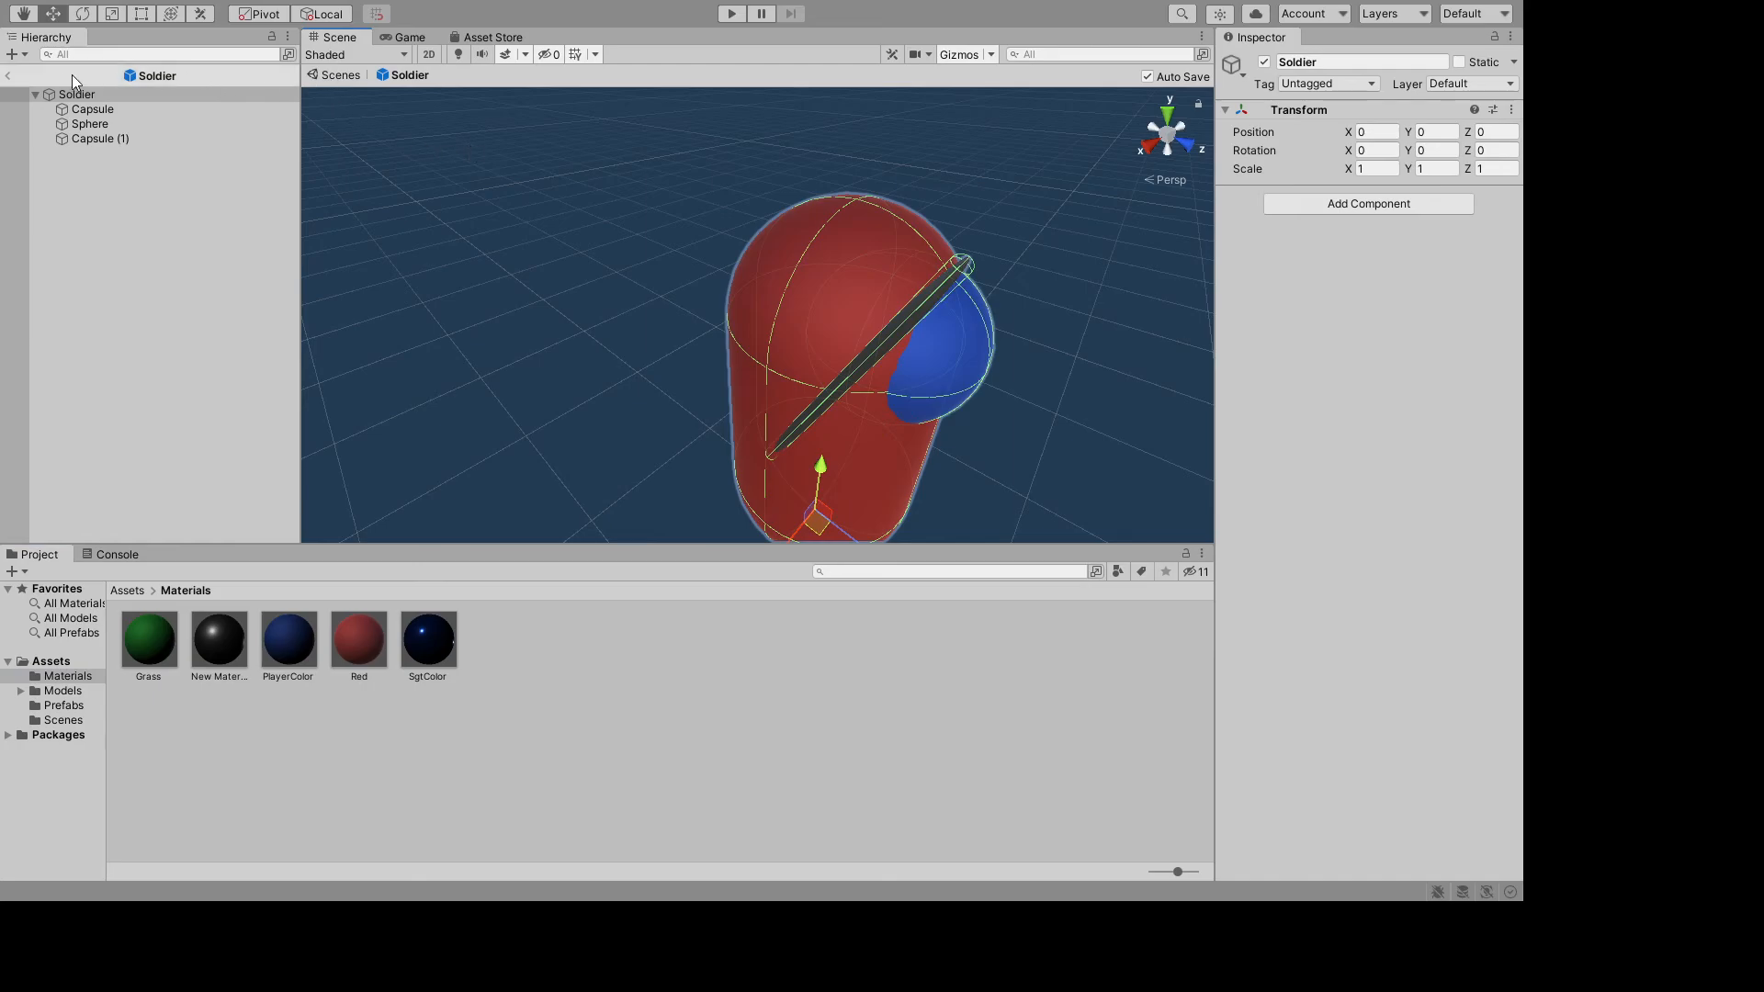
- Return to the scene and apply the Red material to the green and dark soldiers' bodies in Squad (1)
{"action": "left_click", "coordinate": [7, 75]}
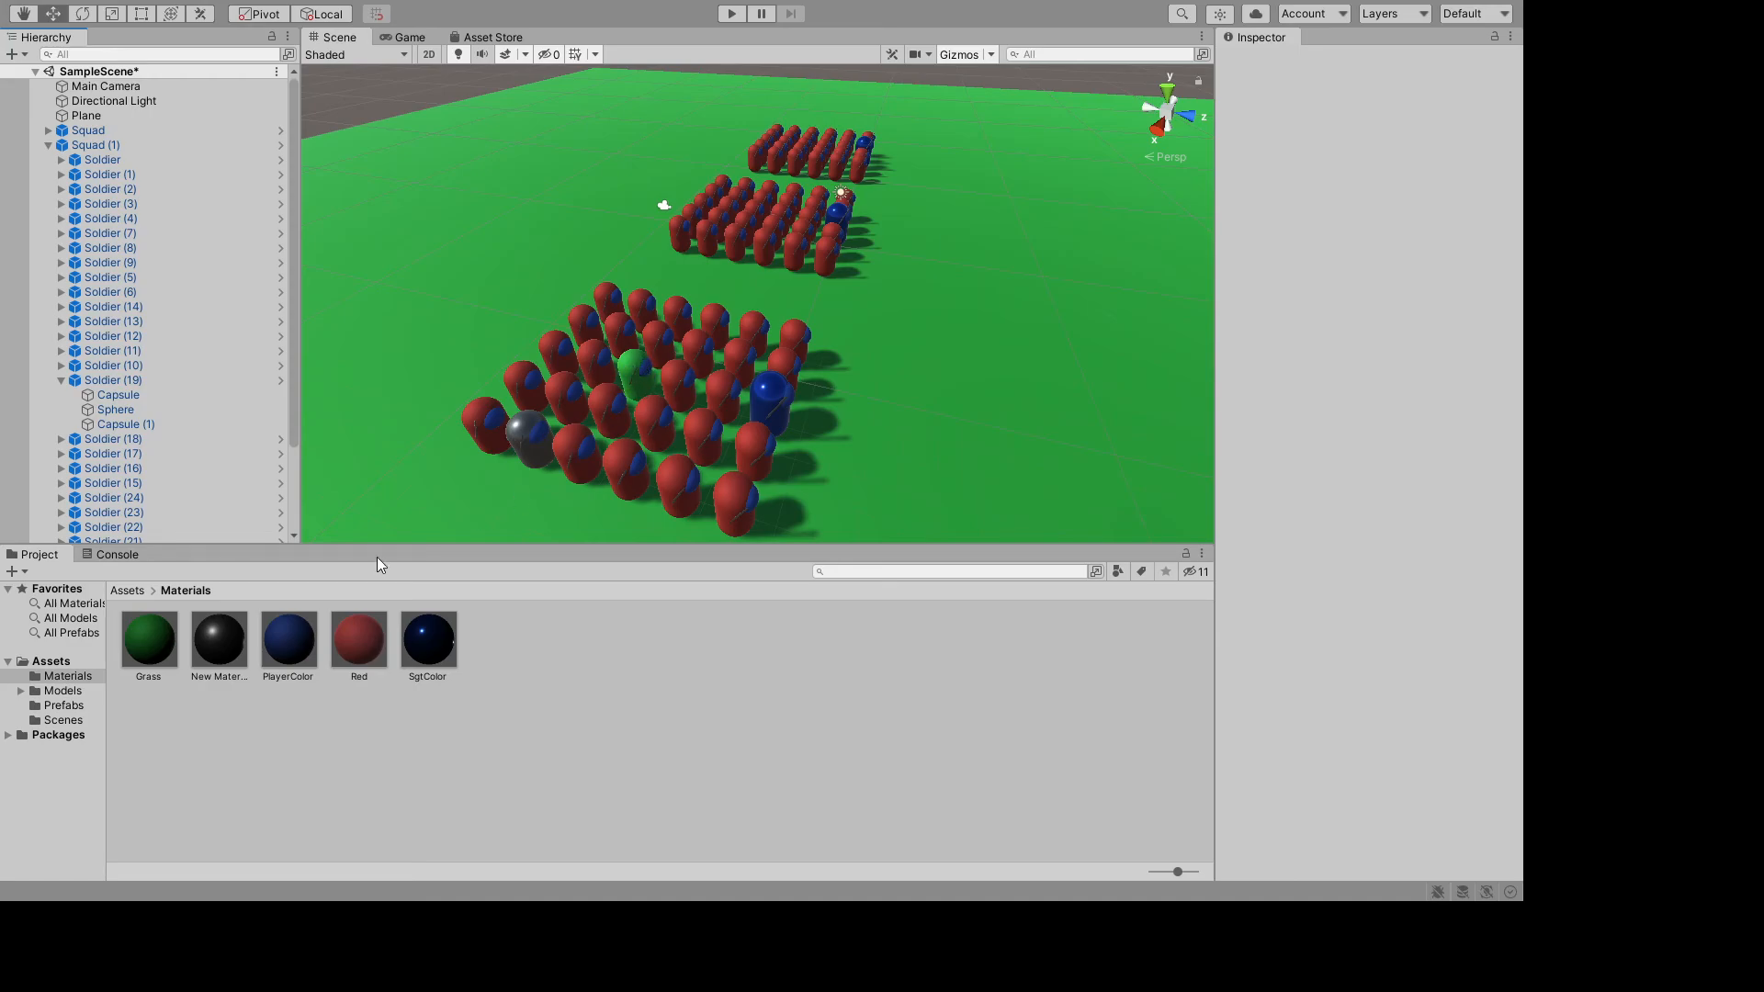
{"action": "left_click_drag", "start_coordinate": [357, 651], "coordinate": [639, 352]}
{"action": "left_click_drag", "start_coordinate": [357, 634], "coordinate": [509, 434]}
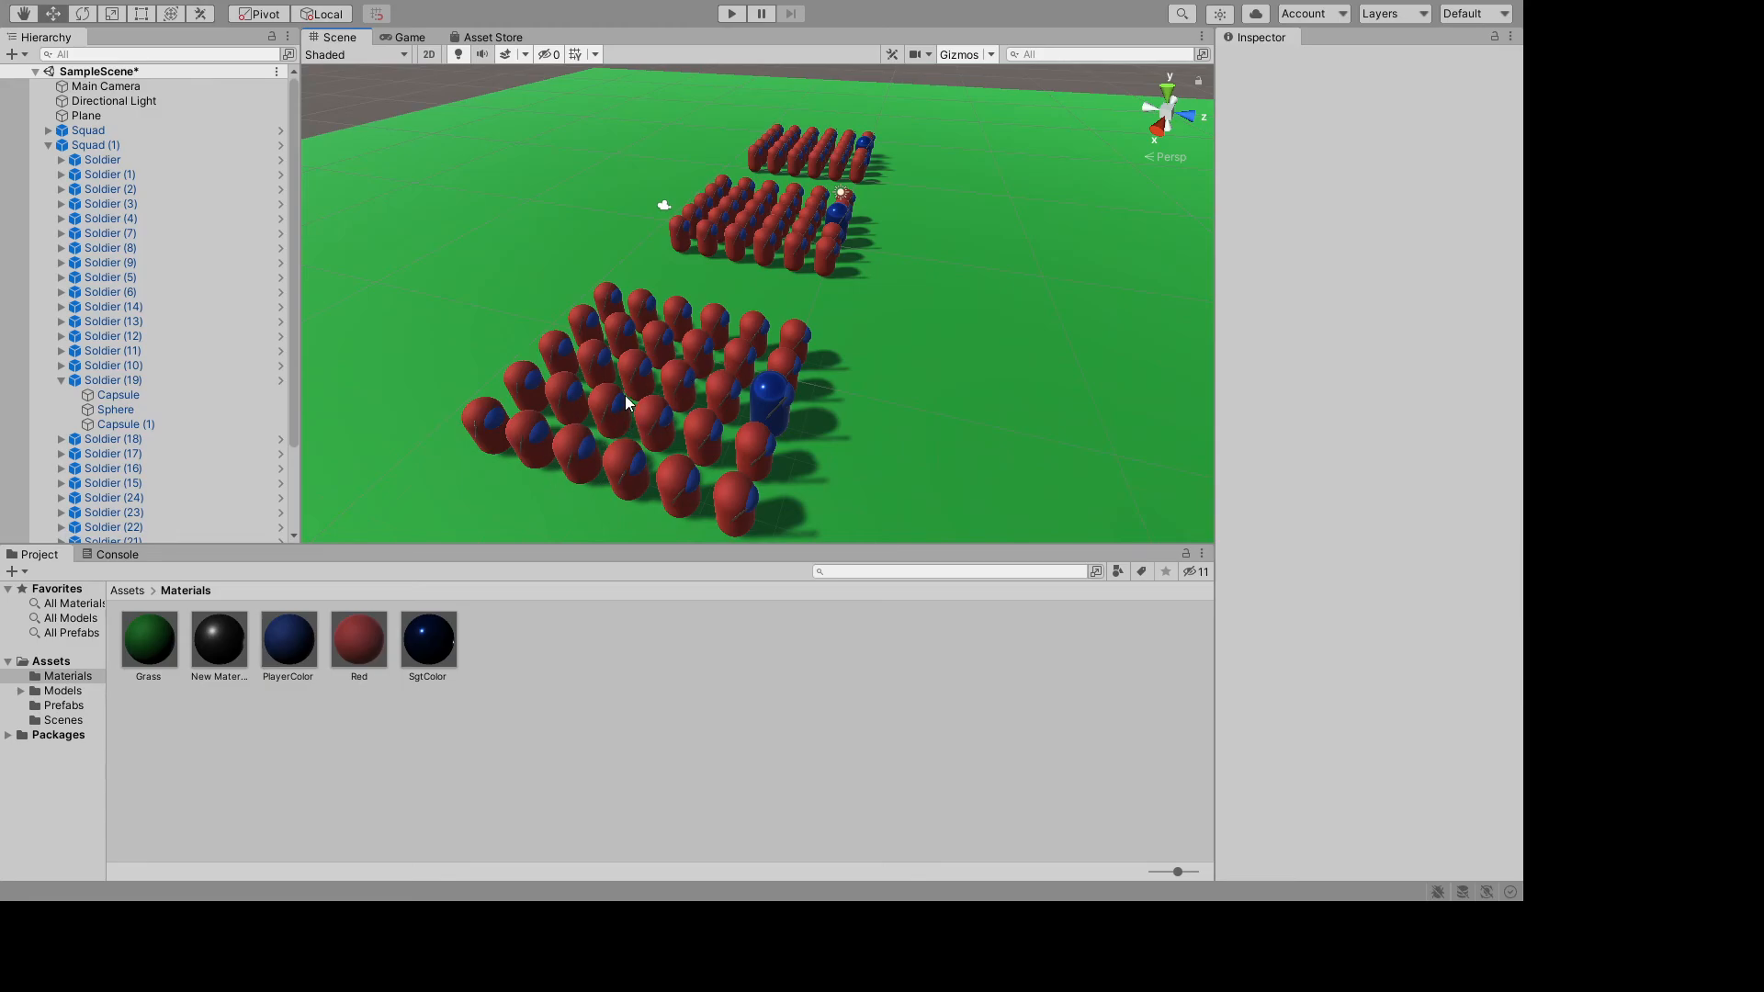
- Open the Soldier prefab again and apply the PlayerColor material to its capsule body
{"action": "left_click", "coordinate": [59, 705]}
{"action": "left_click", "coordinate": [152, 640]}
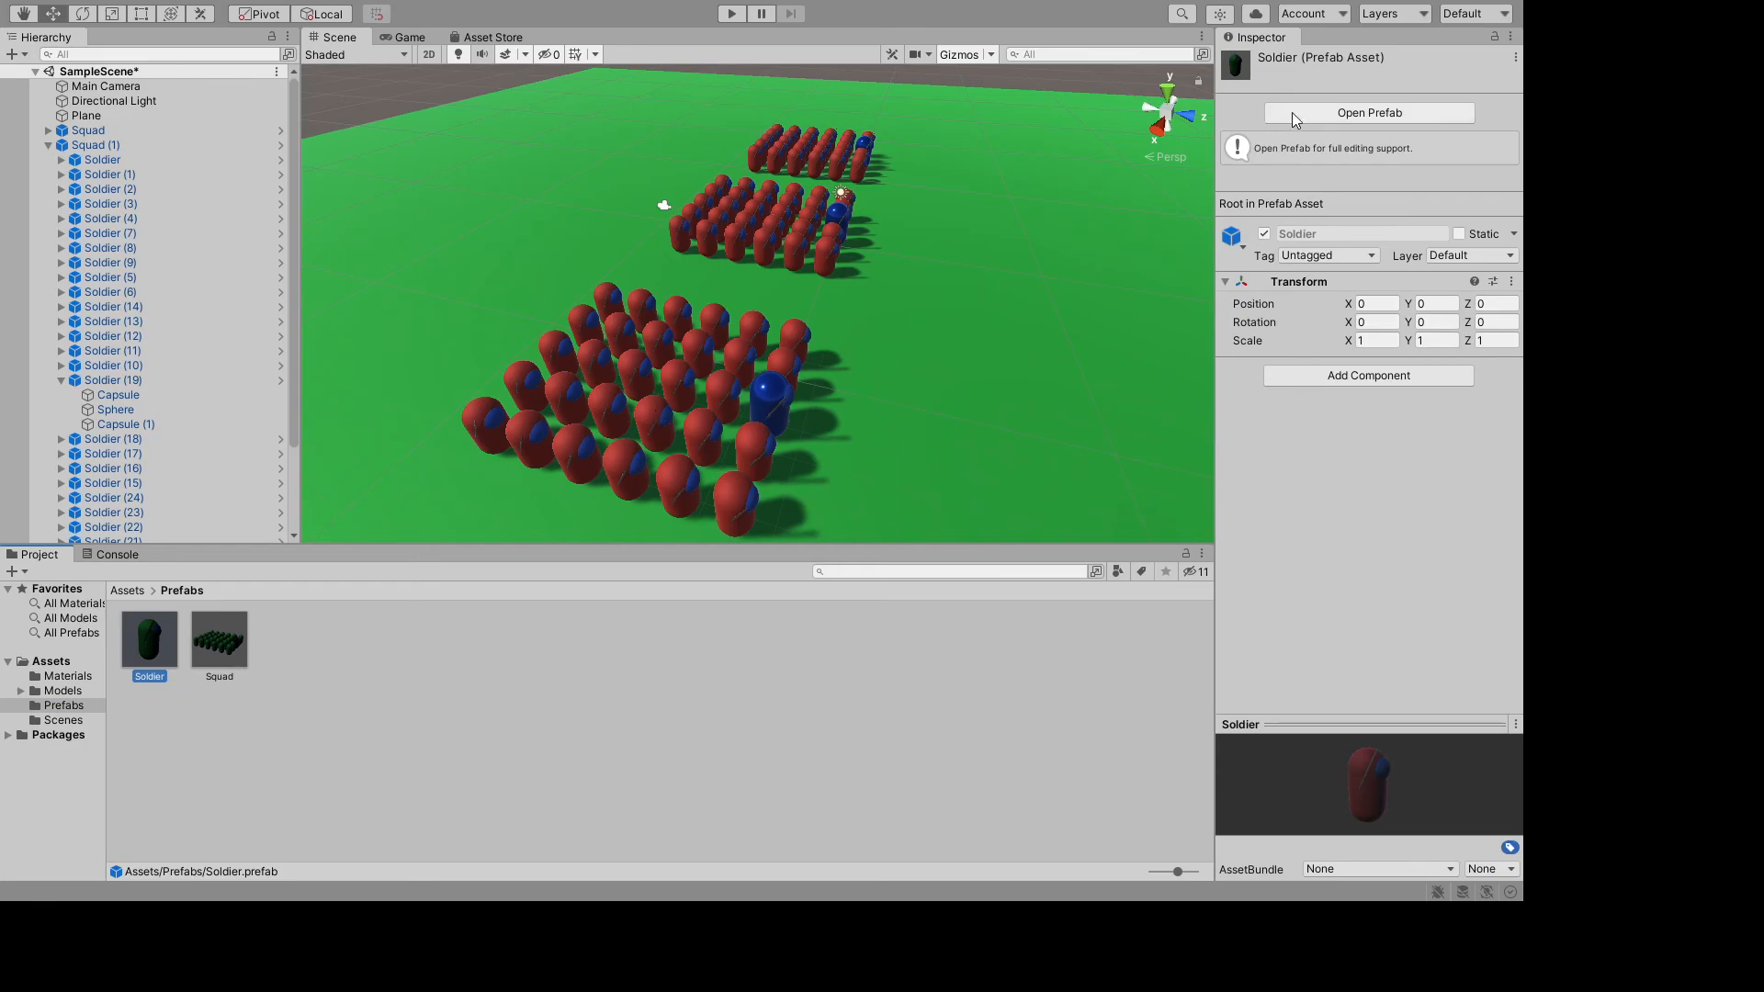
{"action": "left_click", "coordinate": [1315, 109]}
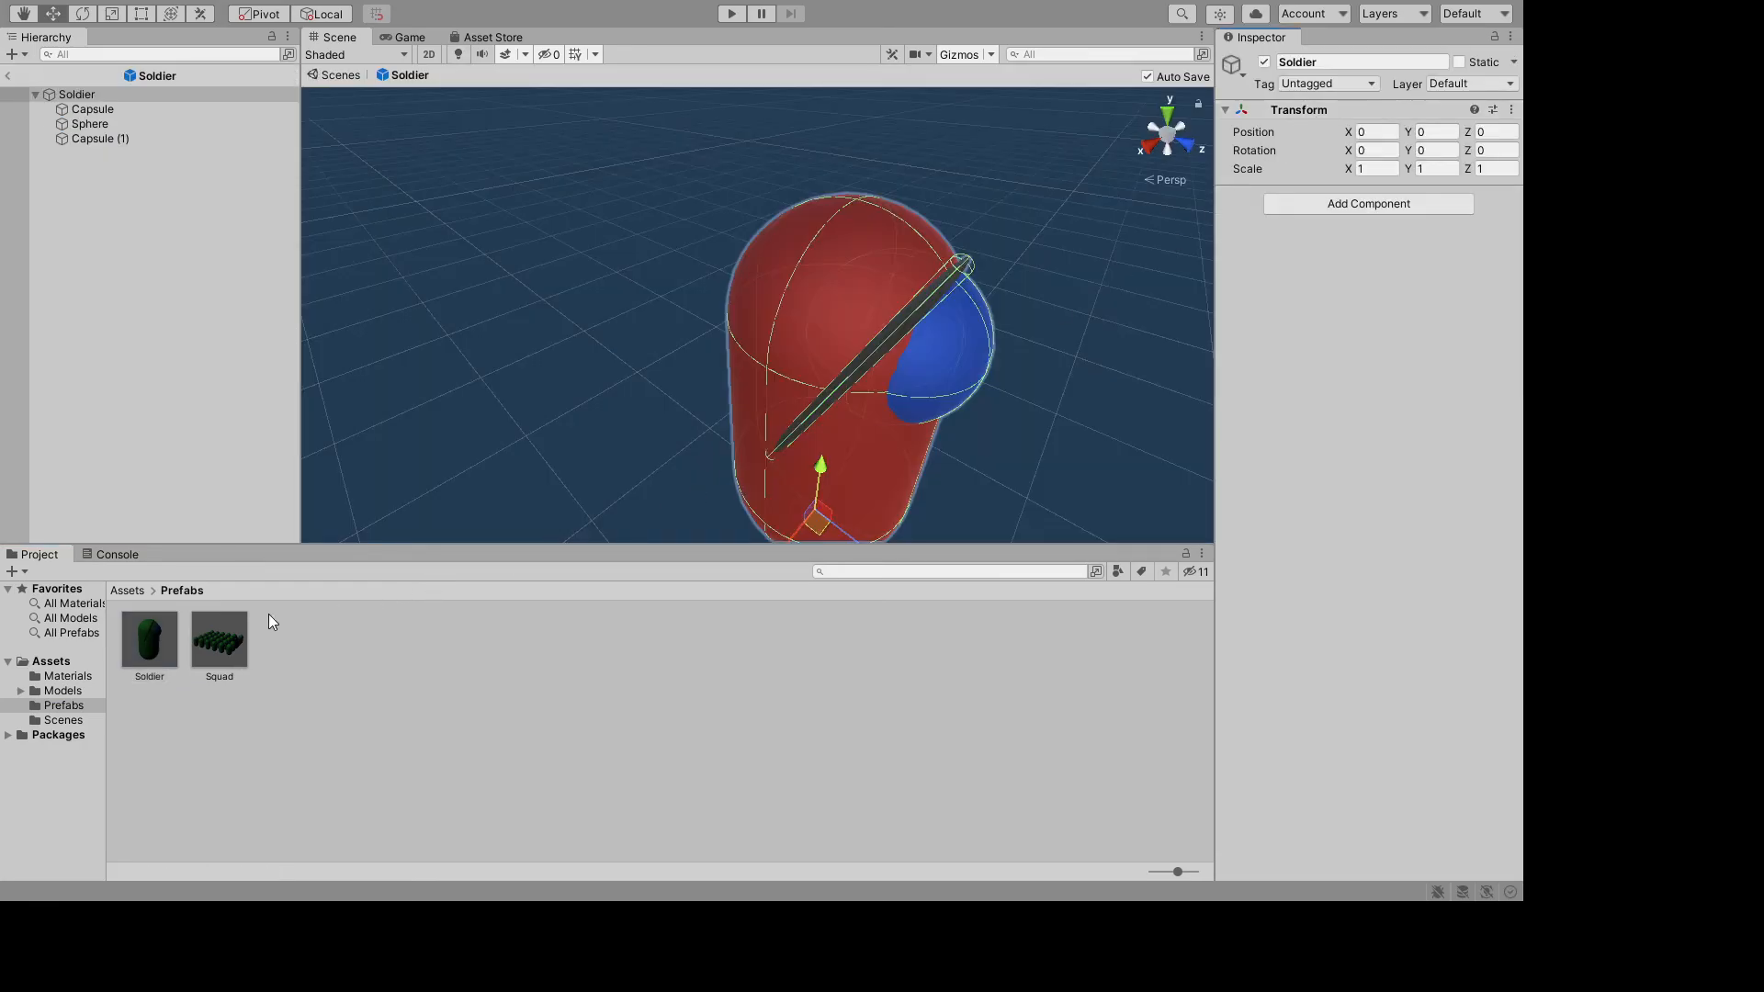
{"action": "left_click", "coordinate": [68, 676]}
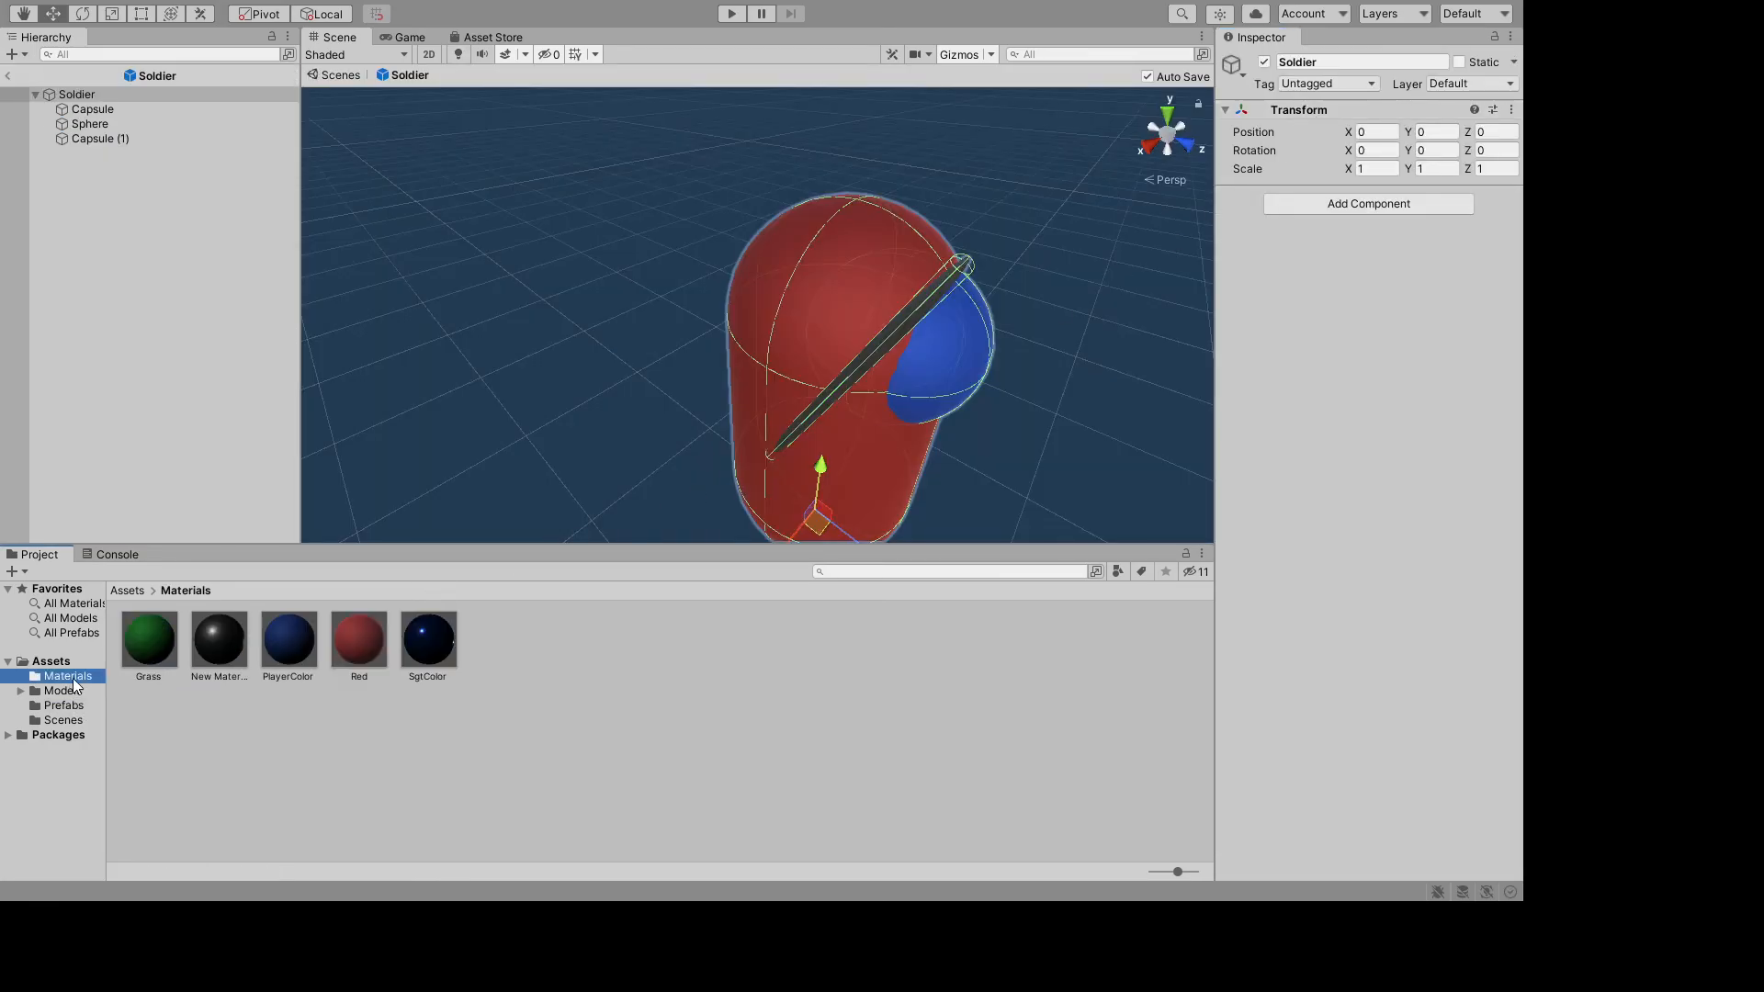
{"action": "left_click_drag", "start_coordinate": [281, 640], "coordinate": [781, 423]}
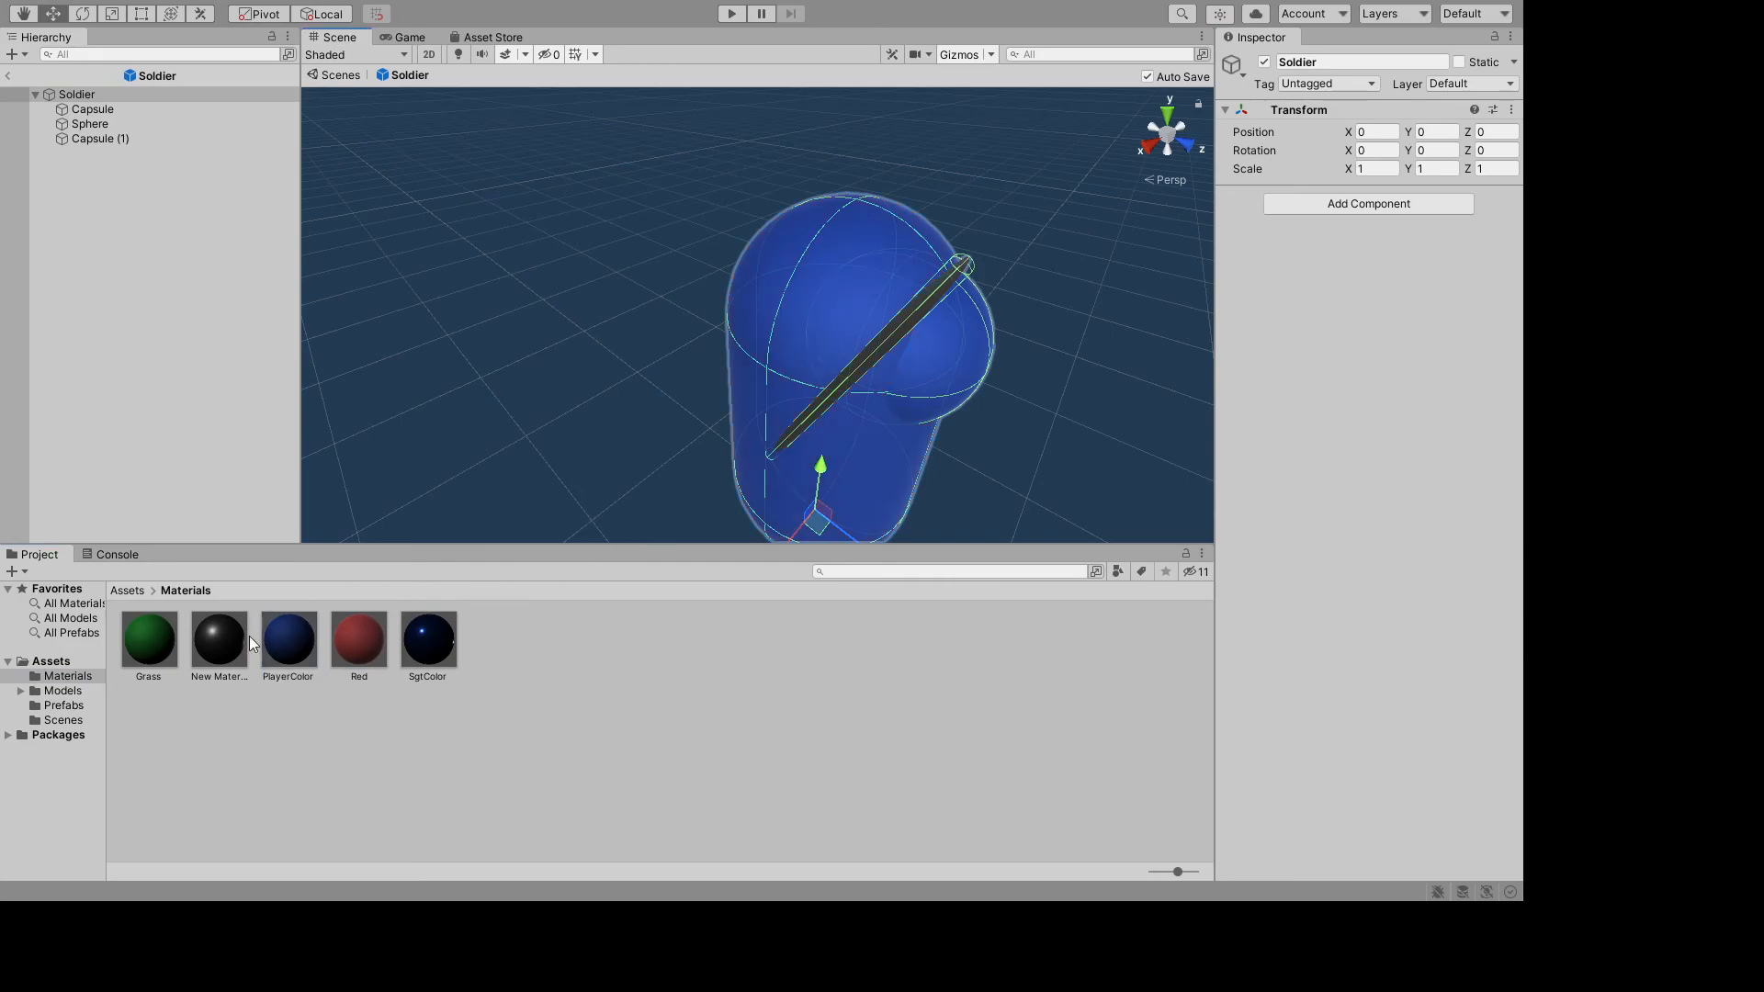
- Try the Grass material on the Soldier prefab's face sphere, replace it with Red, and return to the scene
{"action": "left_click_drag", "start_coordinate": [149, 641], "coordinate": [972, 369]}
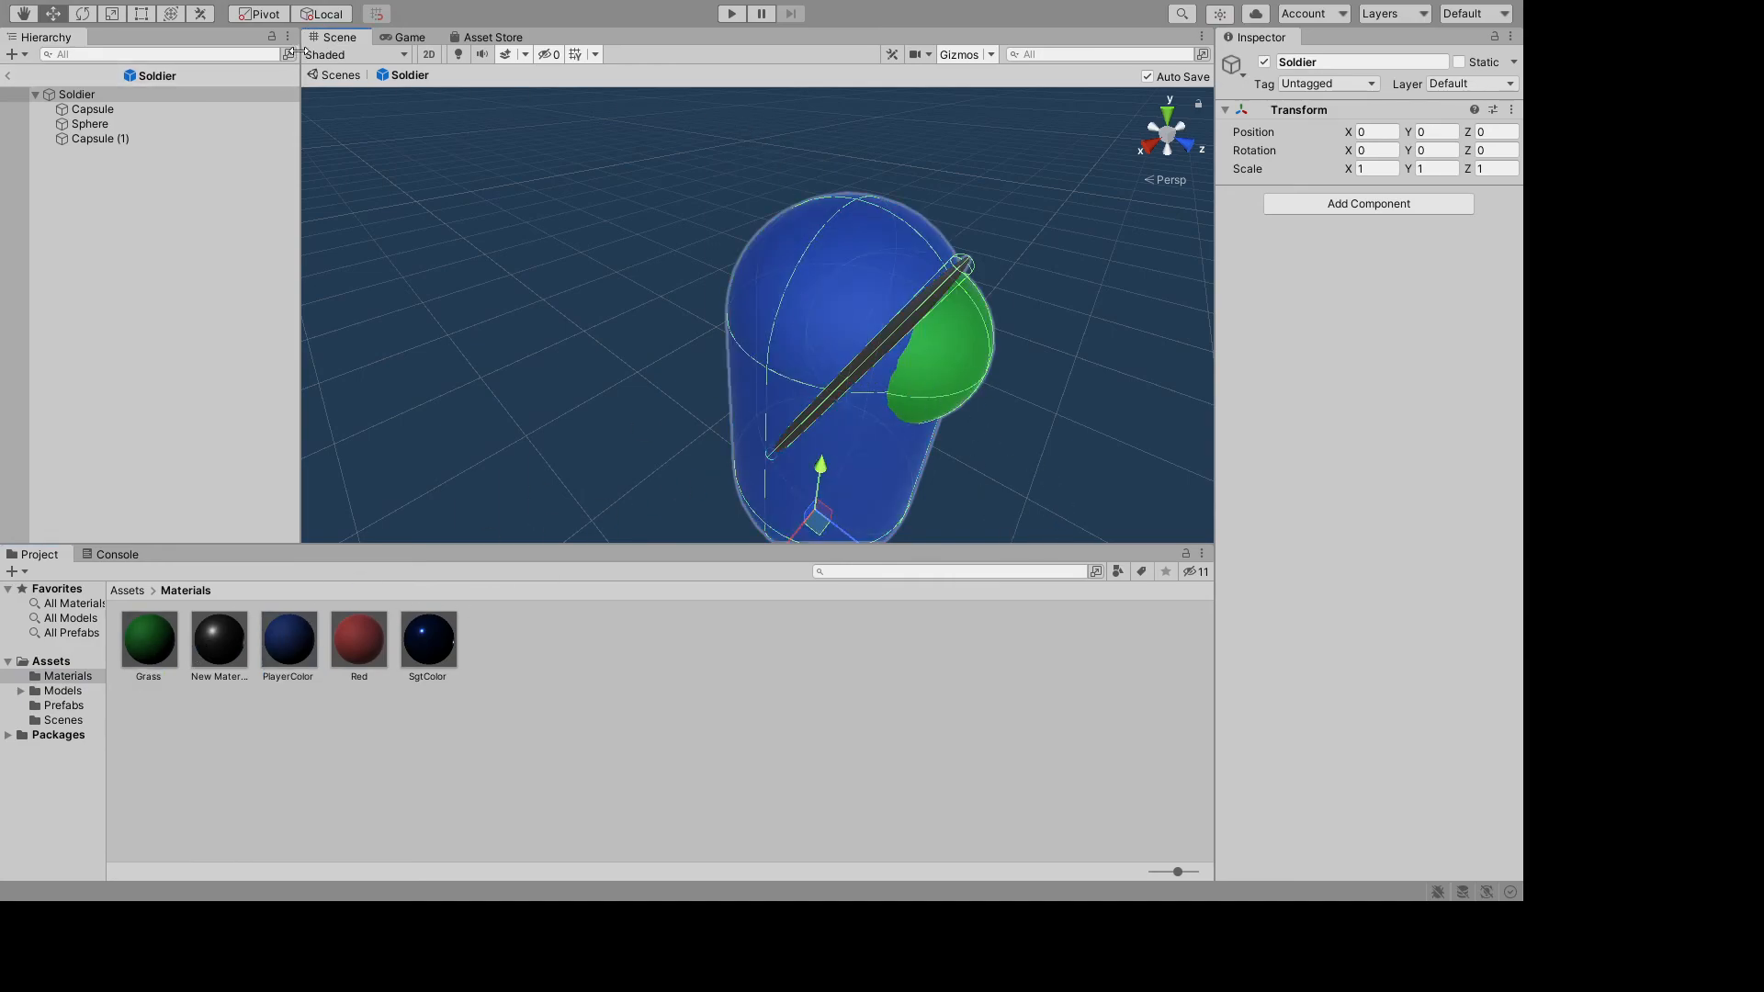
{"action": "left_click_drag", "start_coordinate": [347, 614], "coordinate": [976, 381]}
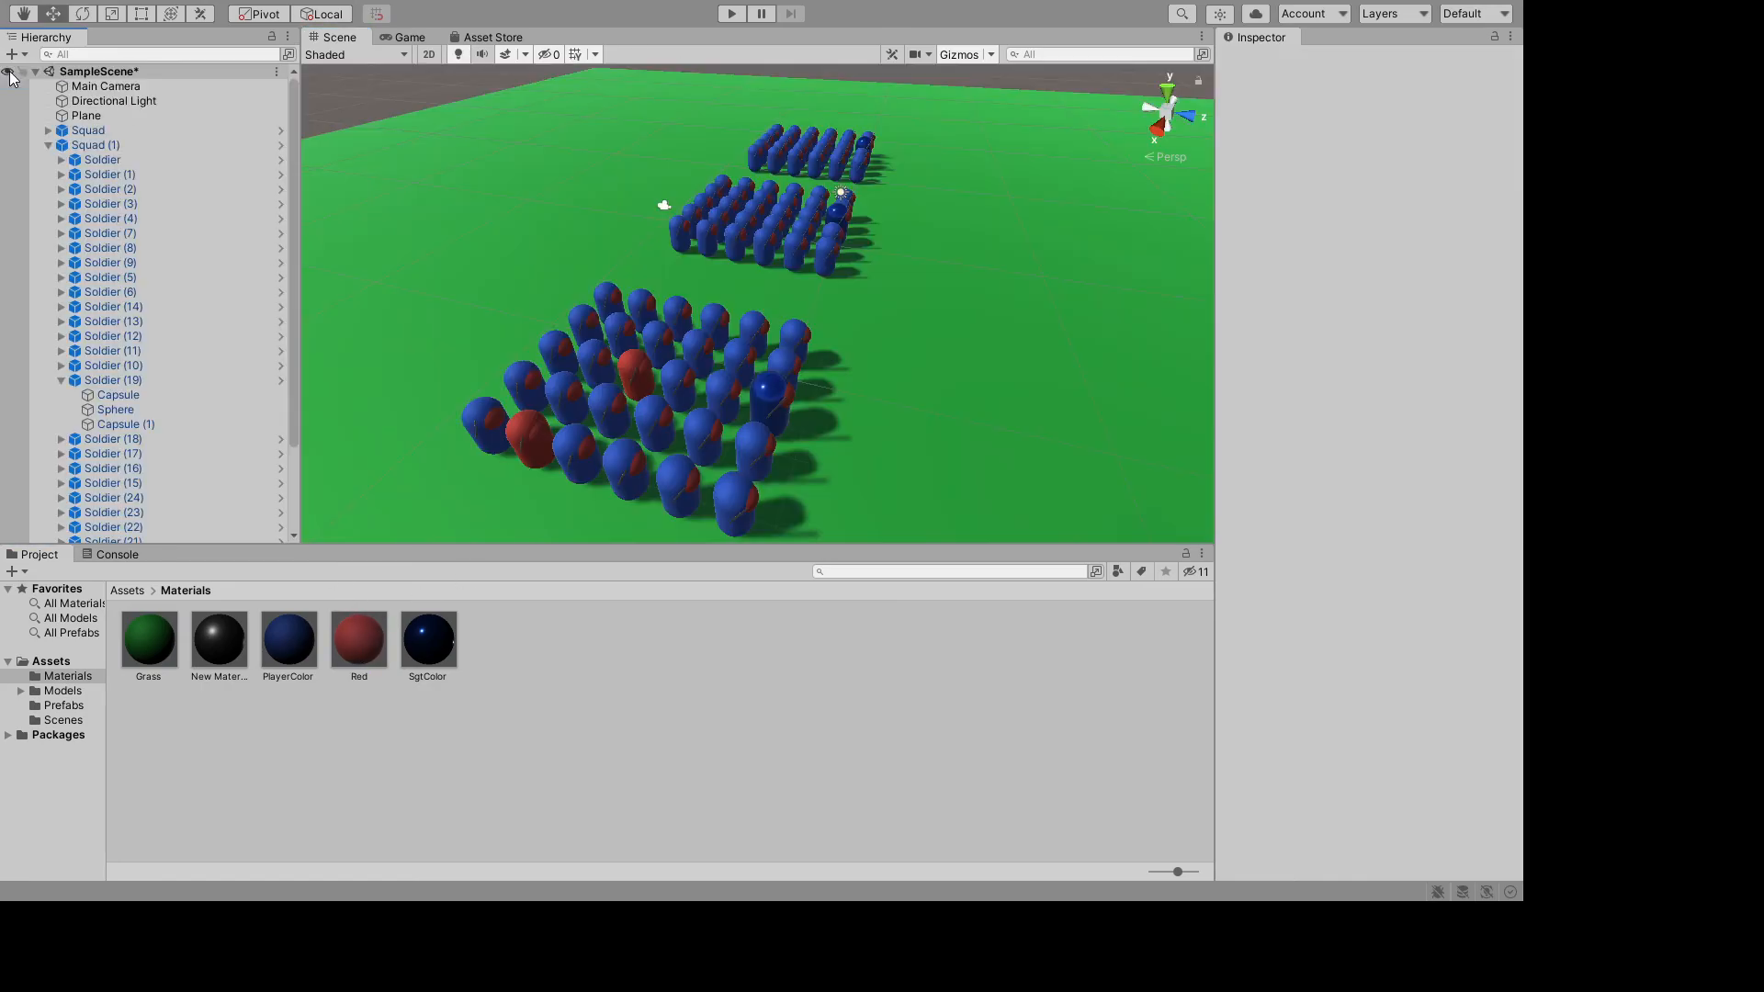
{"action": "left_click", "coordinate": [8, 75]}
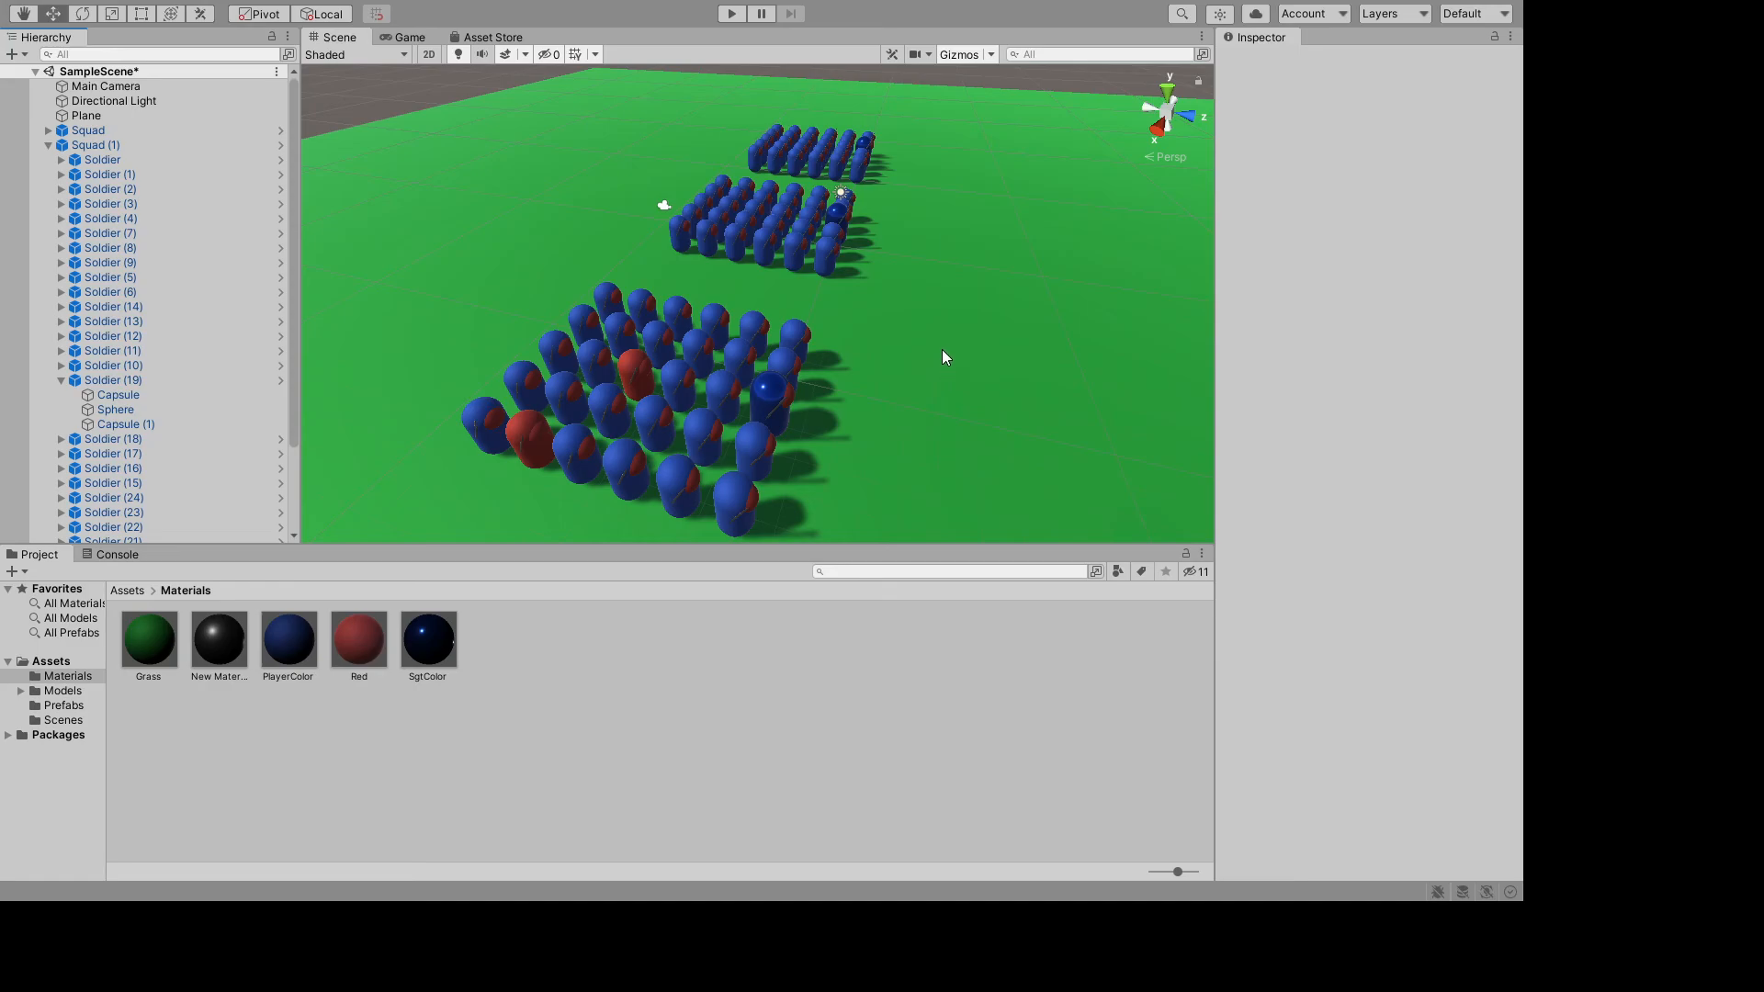
- Inspect Soldier (19) in Squad (1) and its child objects for material overrides, comparing it with Soldier (10)
{"action": "left_click_drag", "start_coordinate": [946, 357], "coordinate": [891, 382], "text": "alt"}
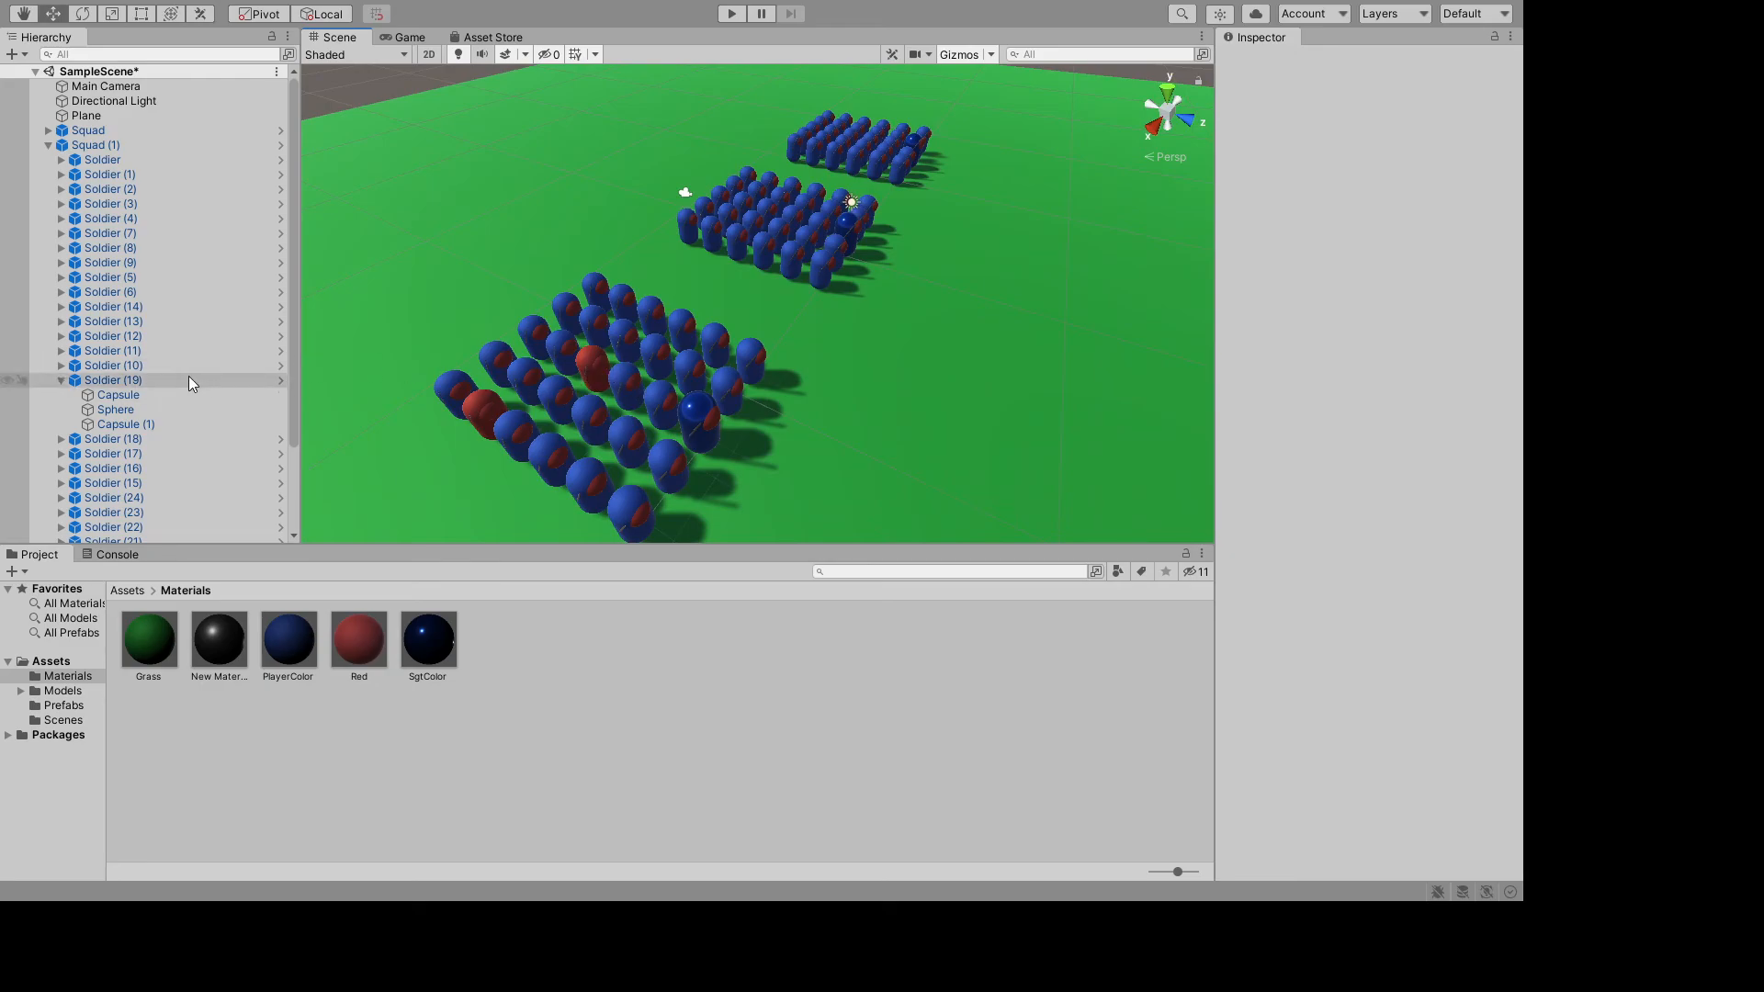
{"action": "left_click", "coordinate": [586, 360]}
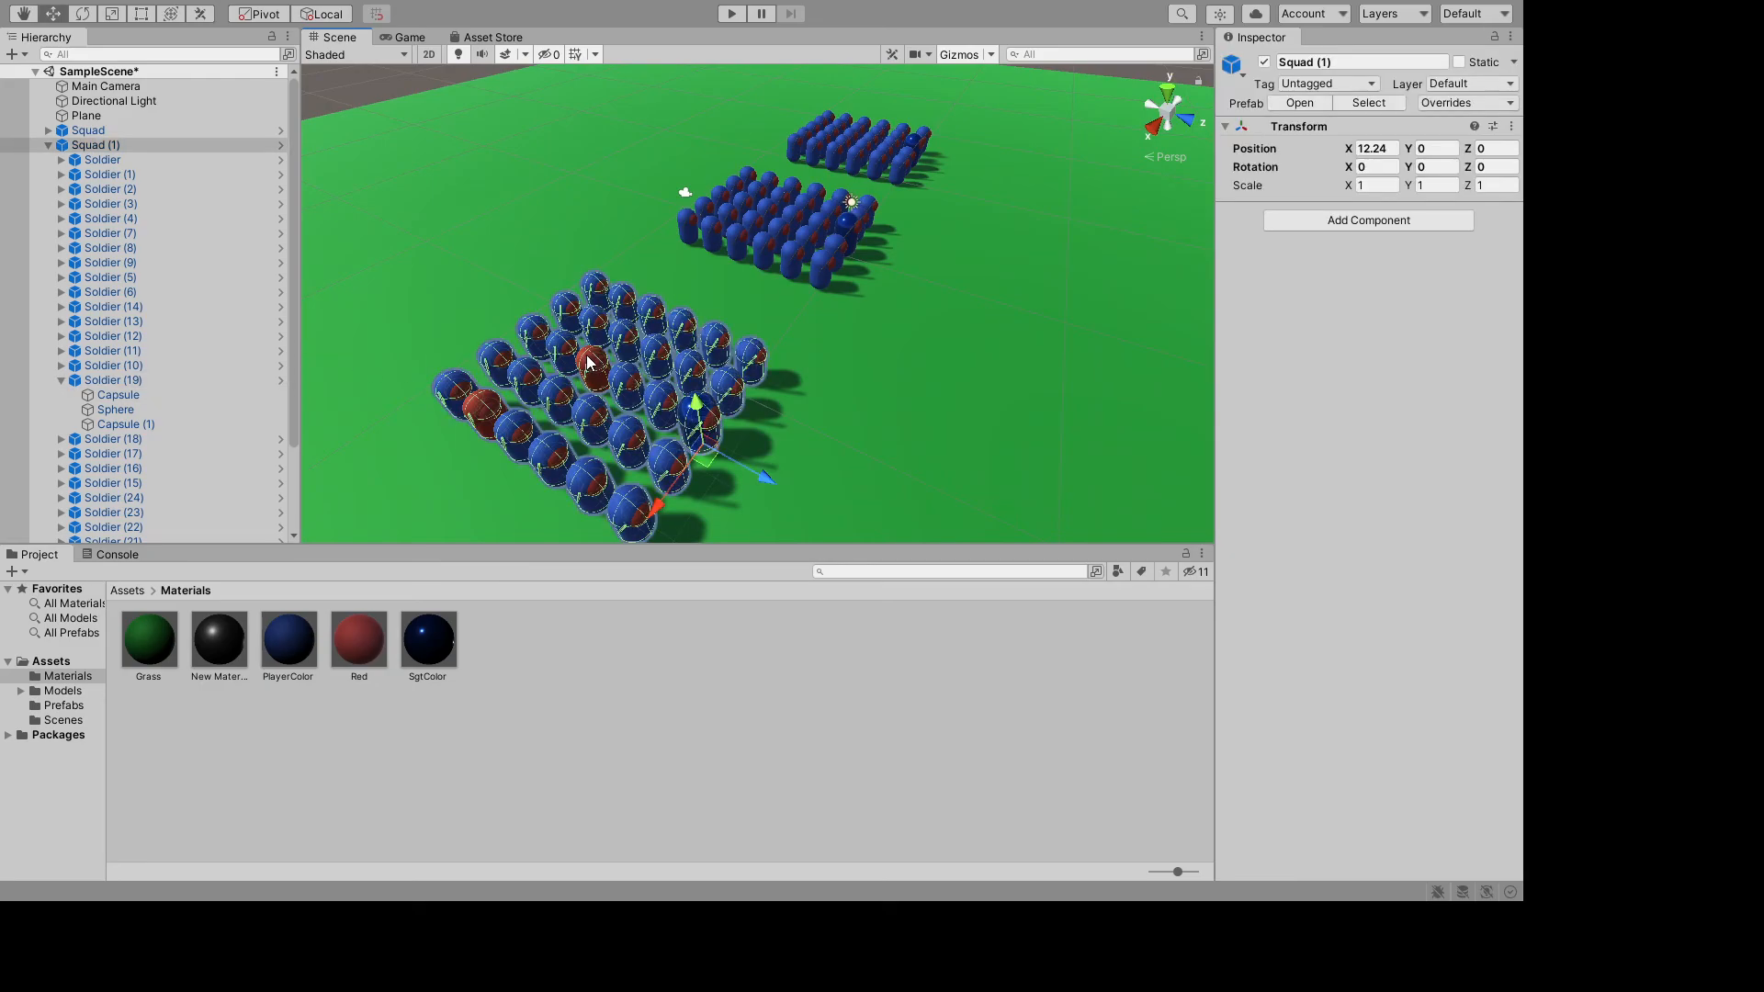
{"action": "left_click", "coordinate": [591, 365]}
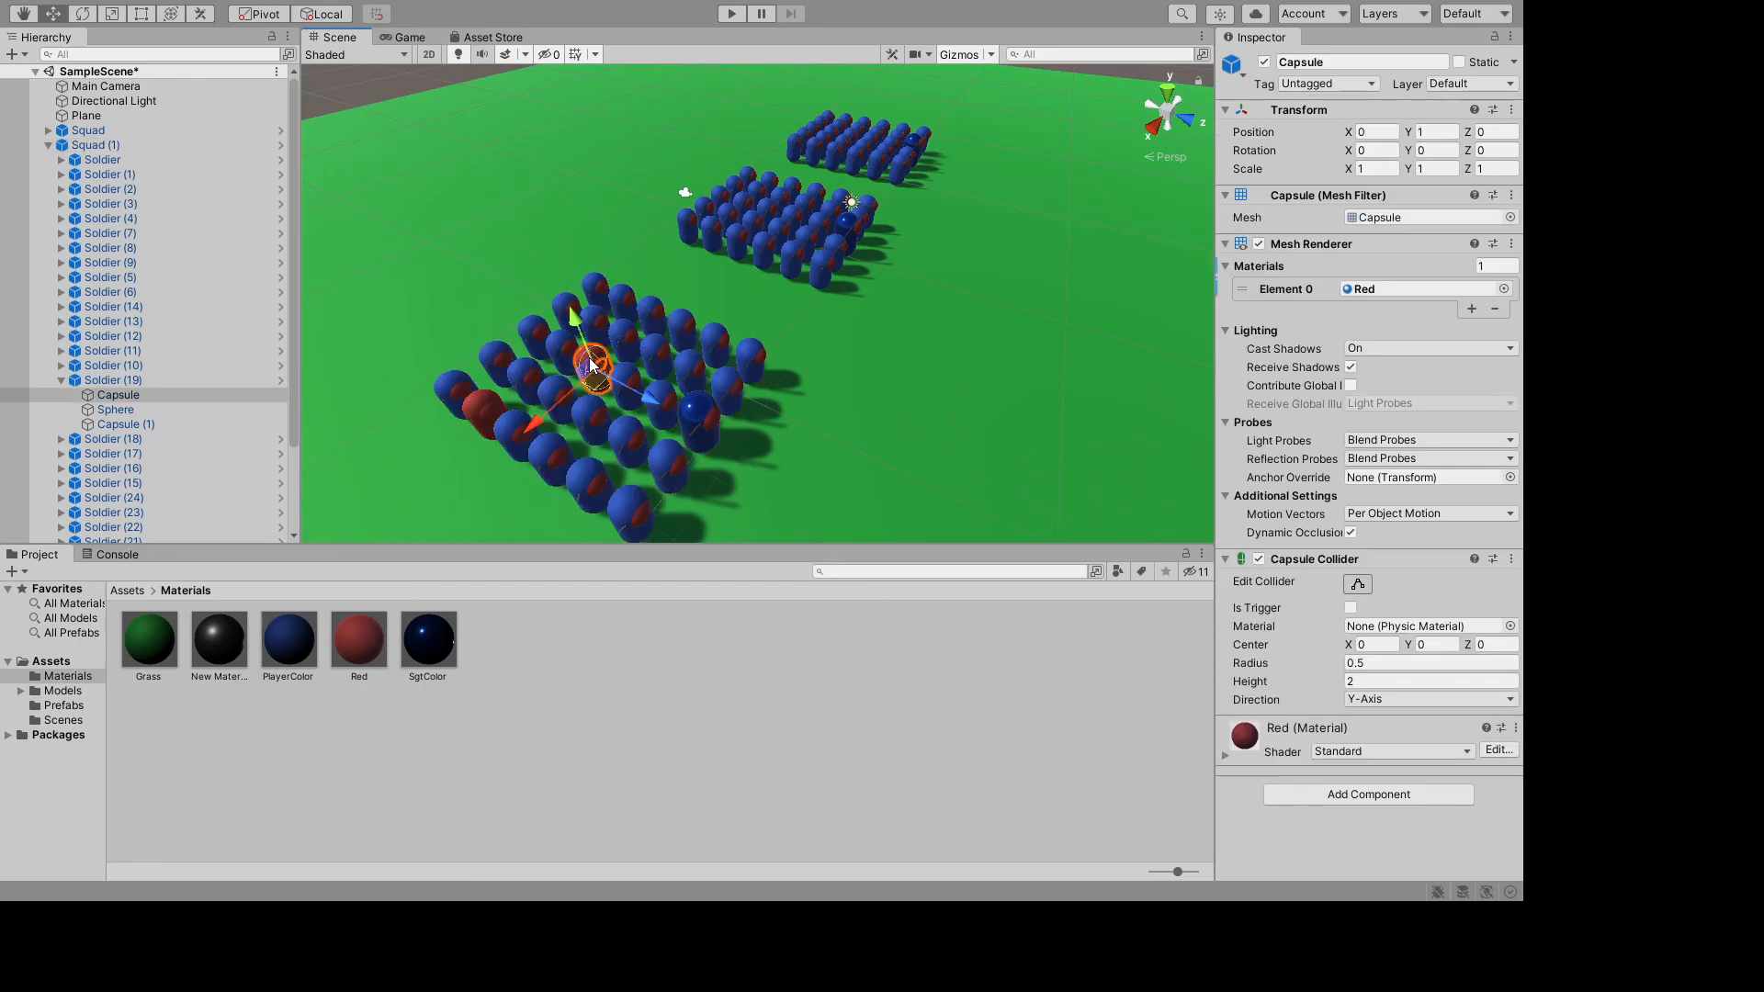
{"action": "left_click", "coordinate": [131, 381]}
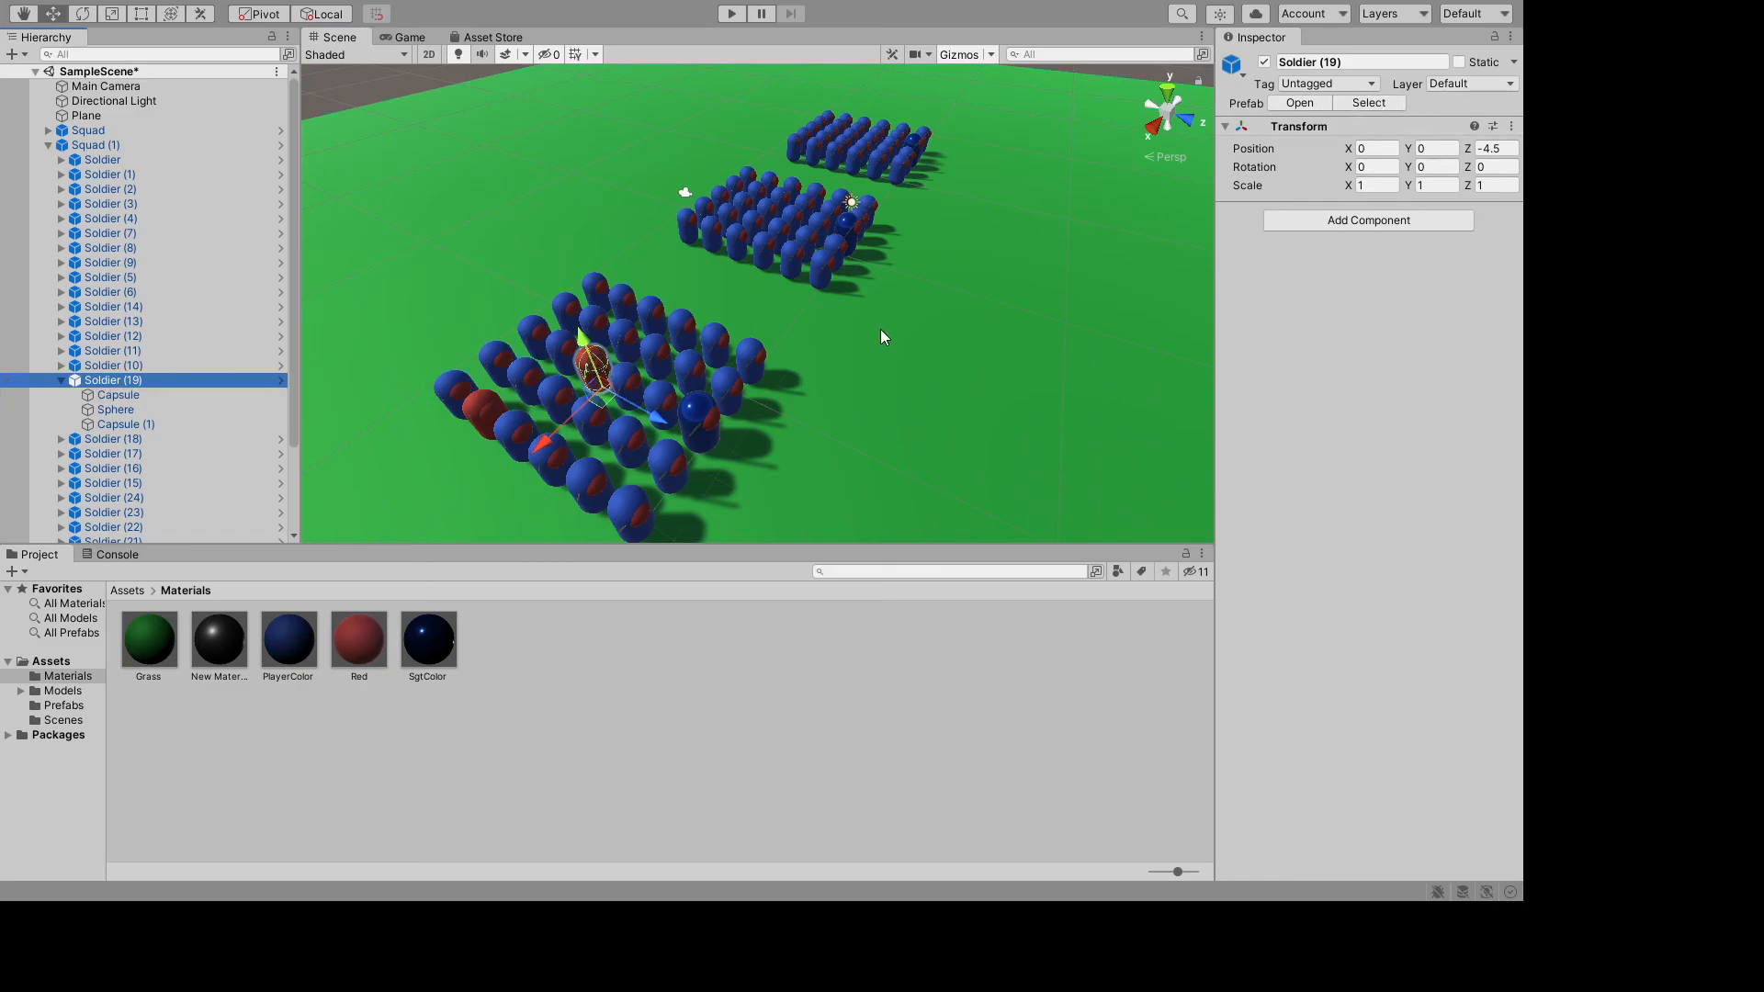
{"action": "left_click", "coordinate": [119, 393]}
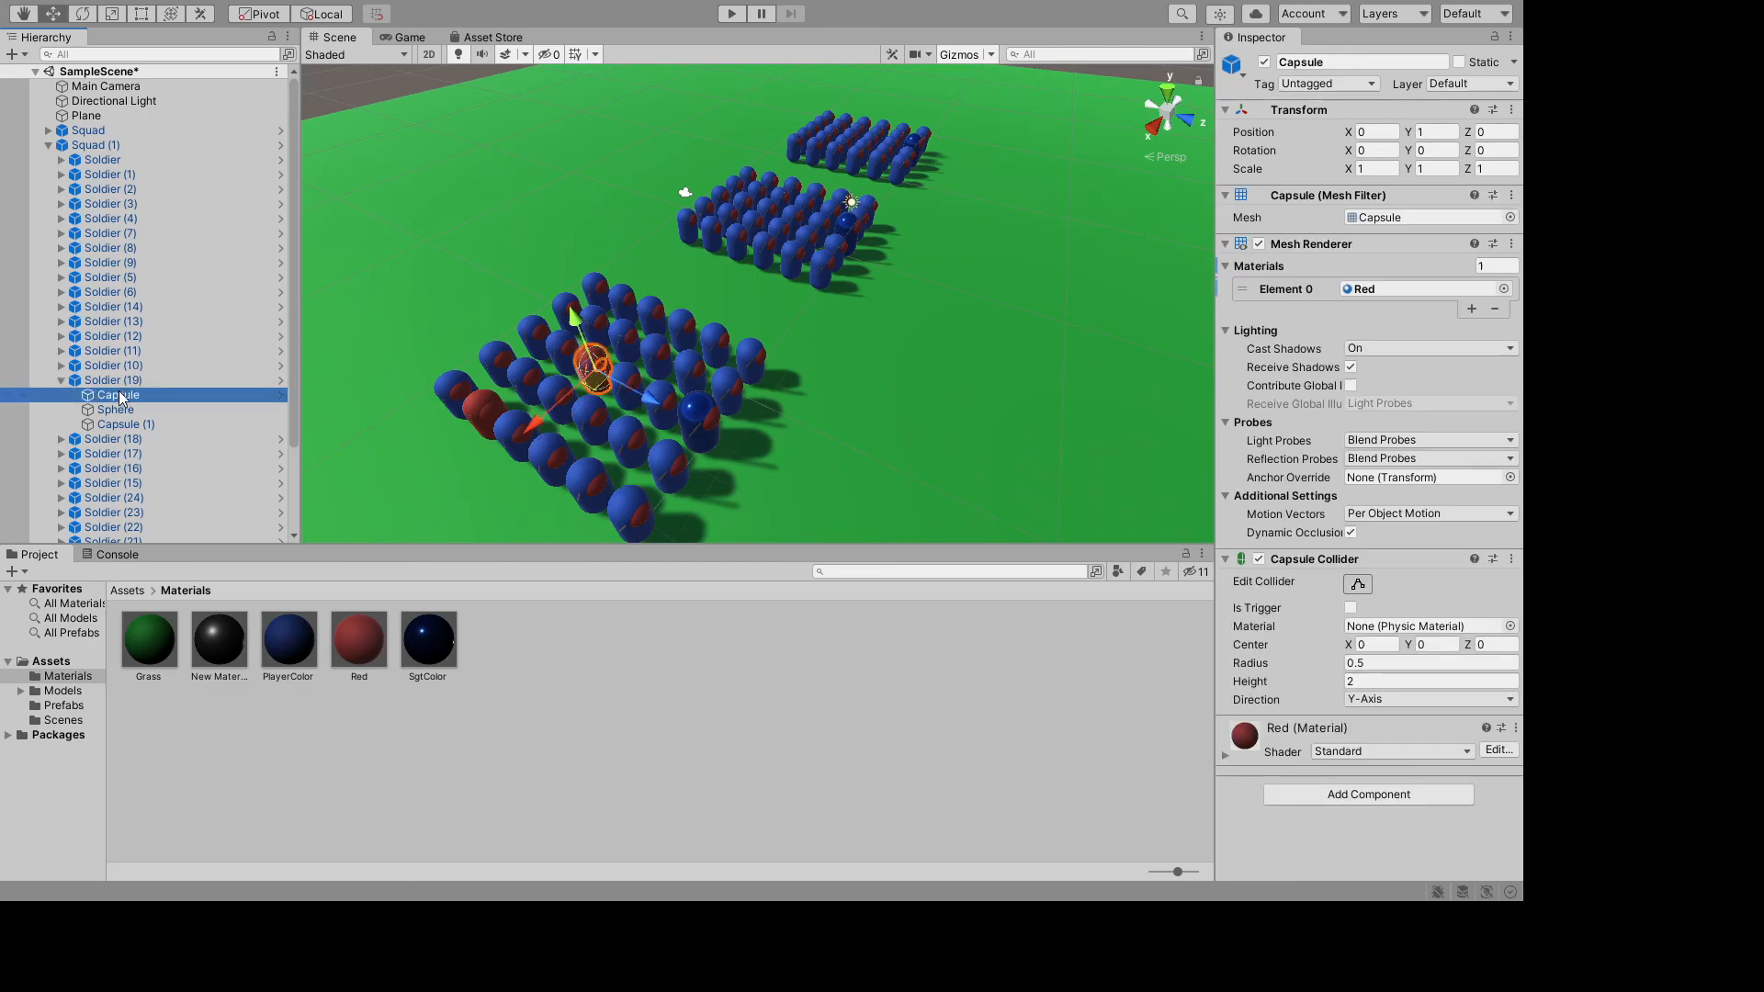
{"action": "left_click", "coordinate": [123, 379]}
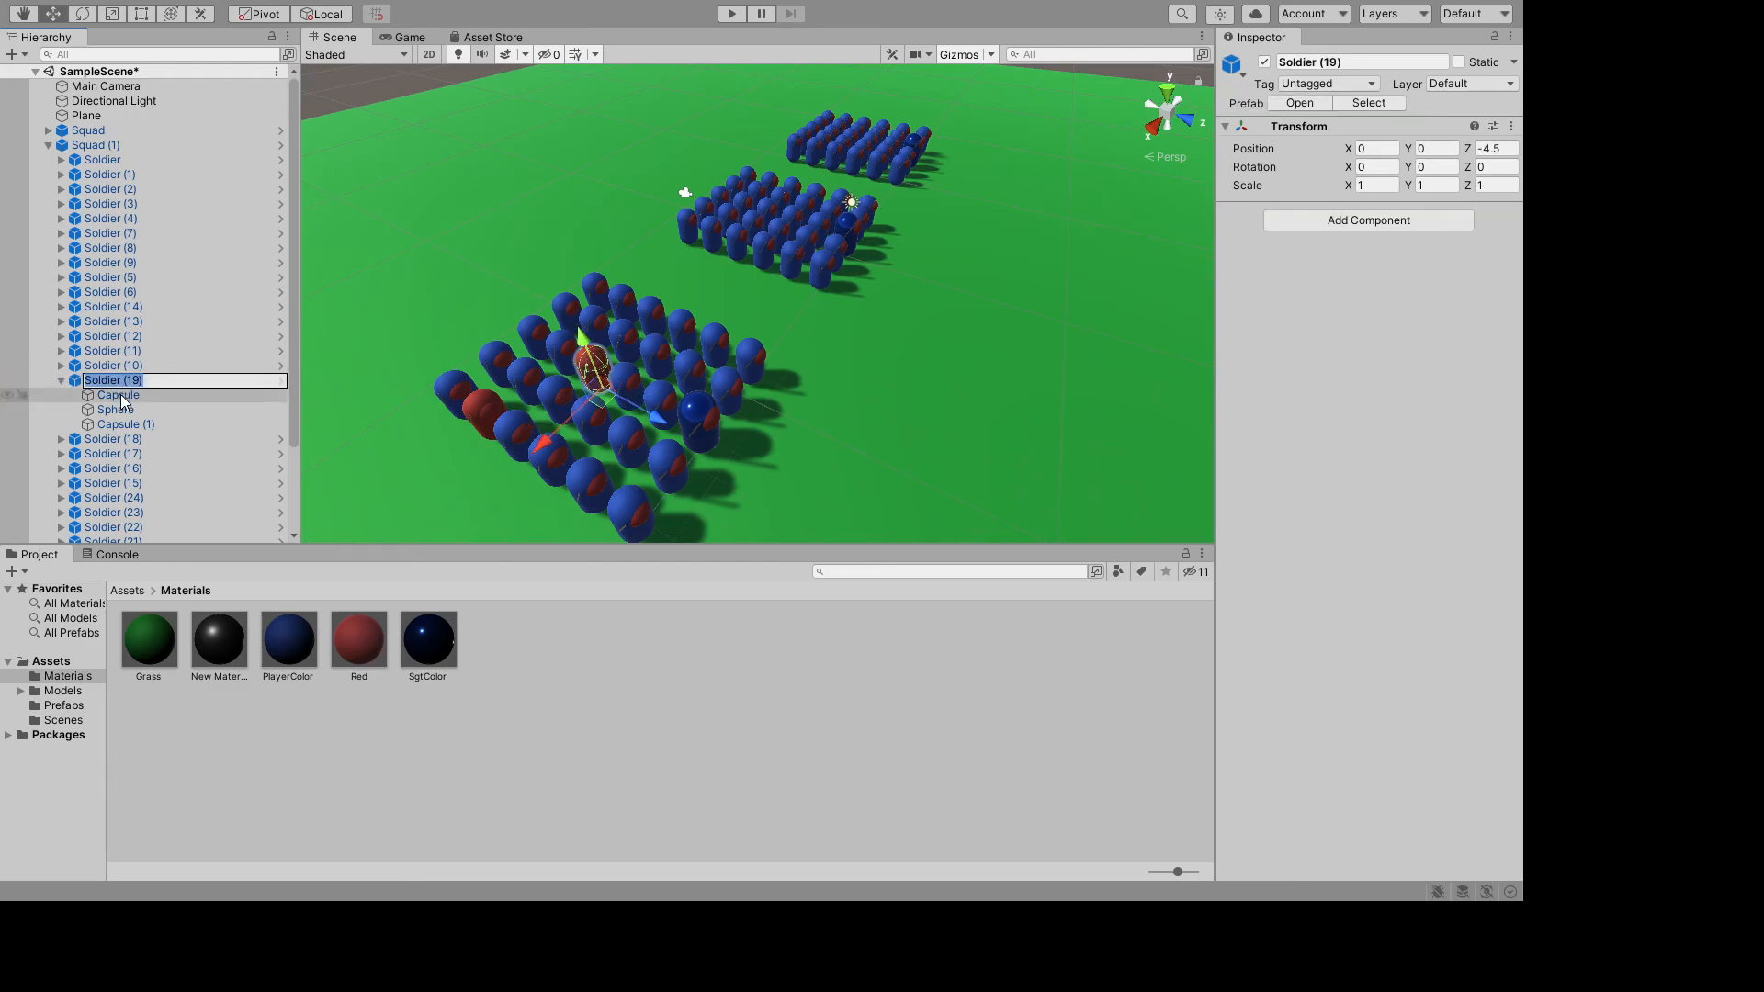
{"action": "left_click", "coordinate": [113, 395]}
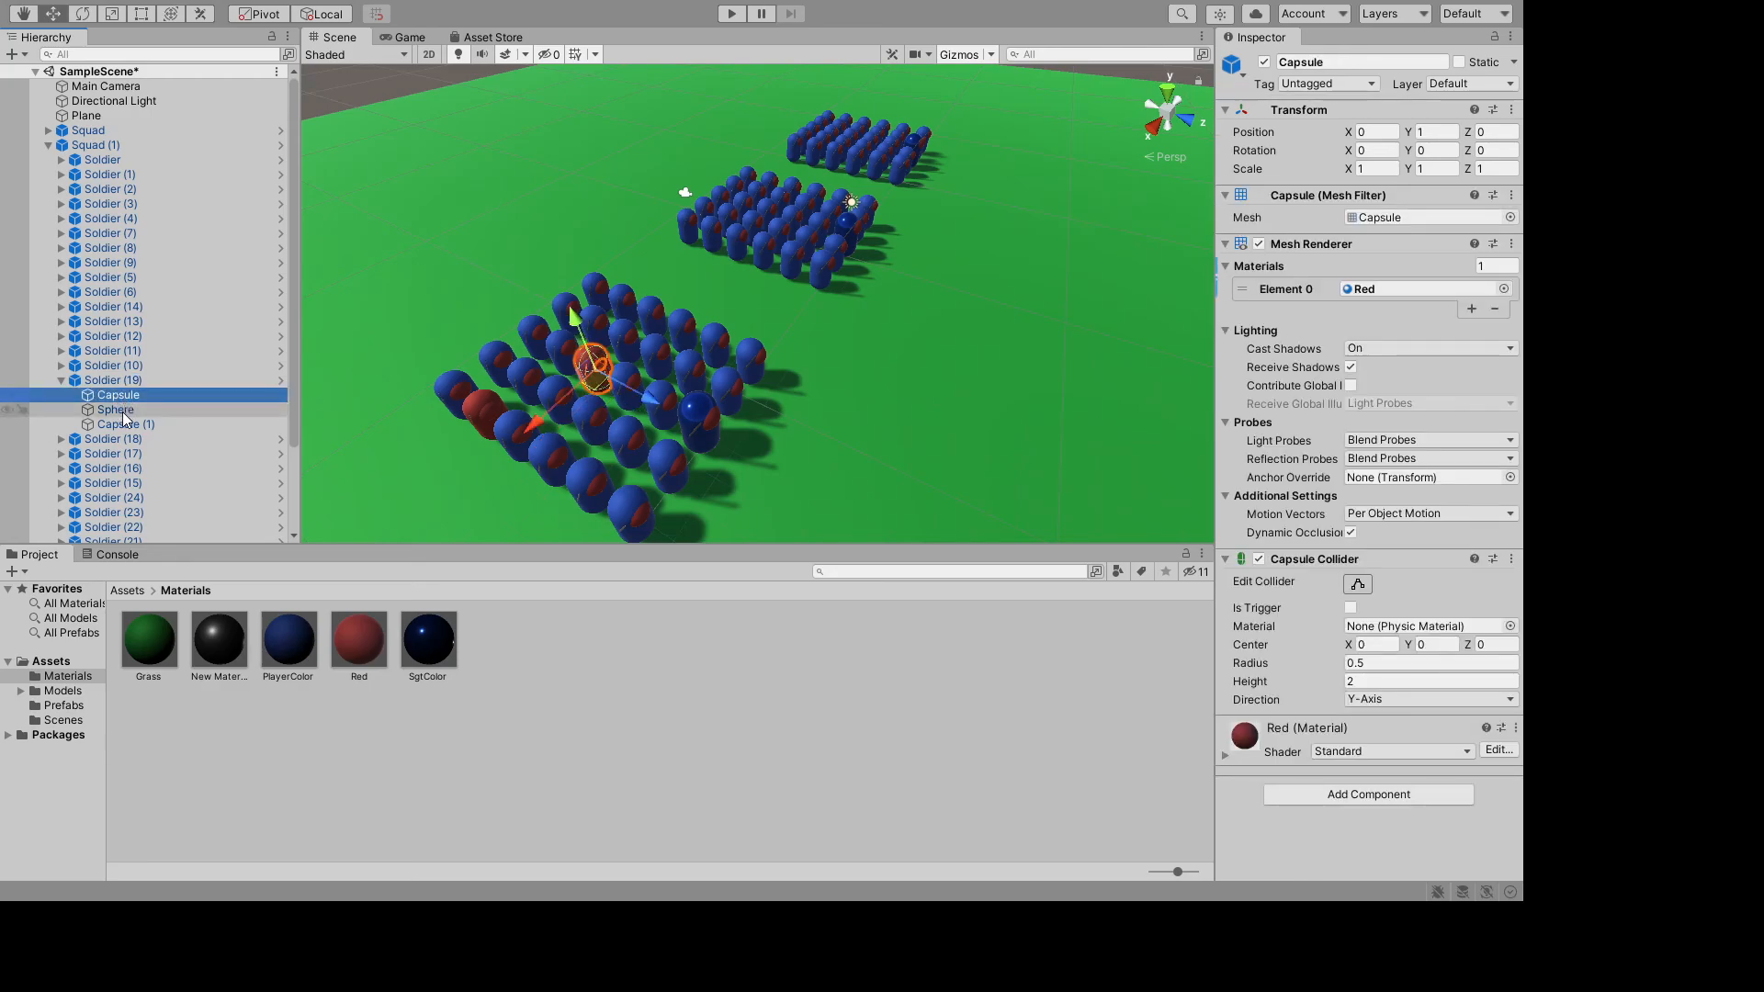
{"action": "left_click", "coordinate": [106, 423]}
{"action": "left_click", "coordinate": [97, 380]}
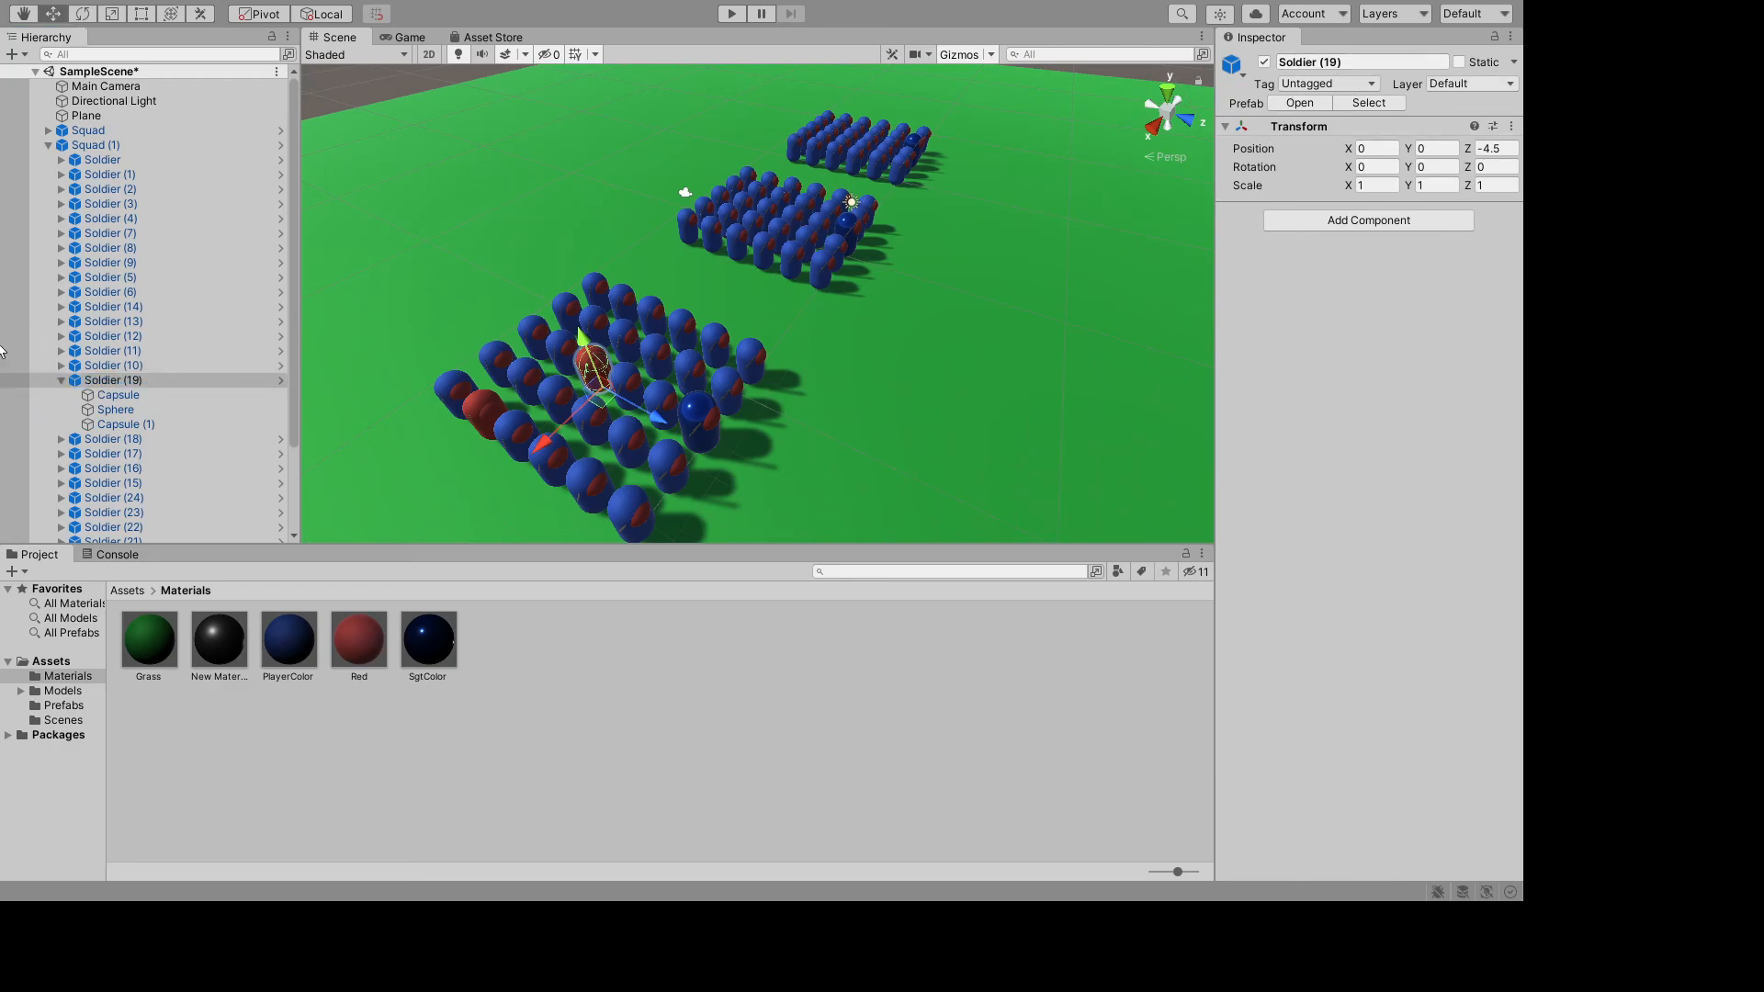
{"action": "left_click", "coordinate": [115, 381]}
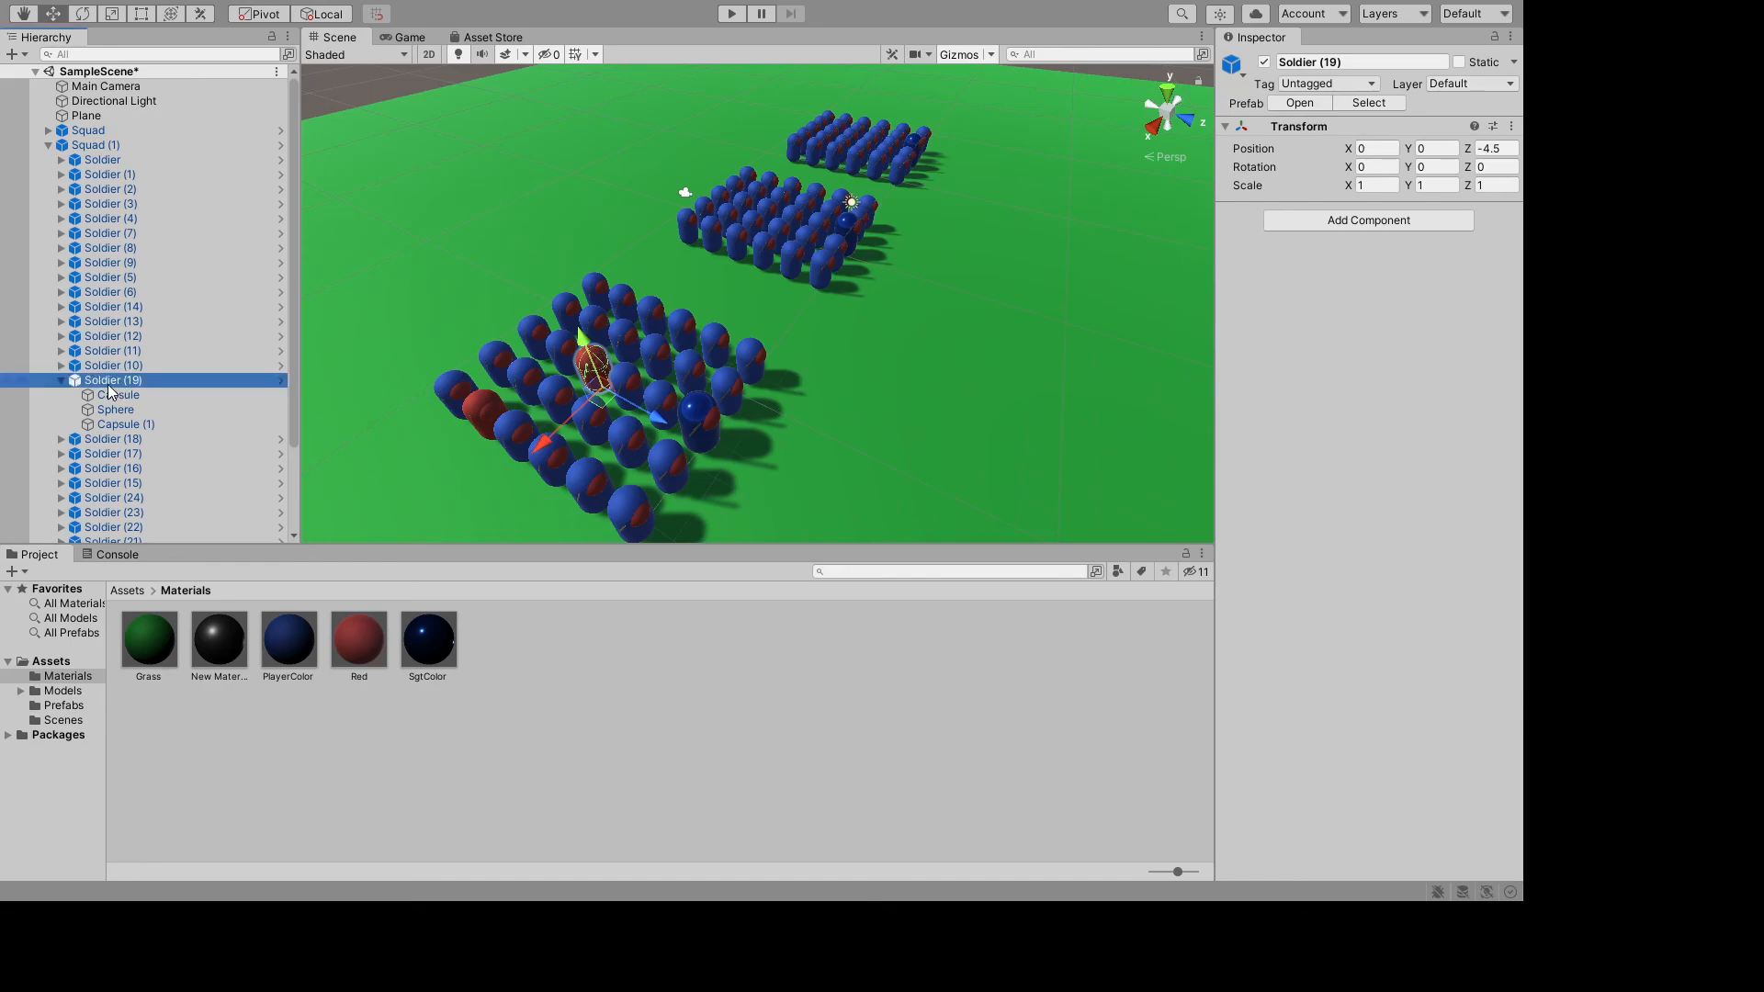
{"action": "left_click", "coordinate": [106, 366]}
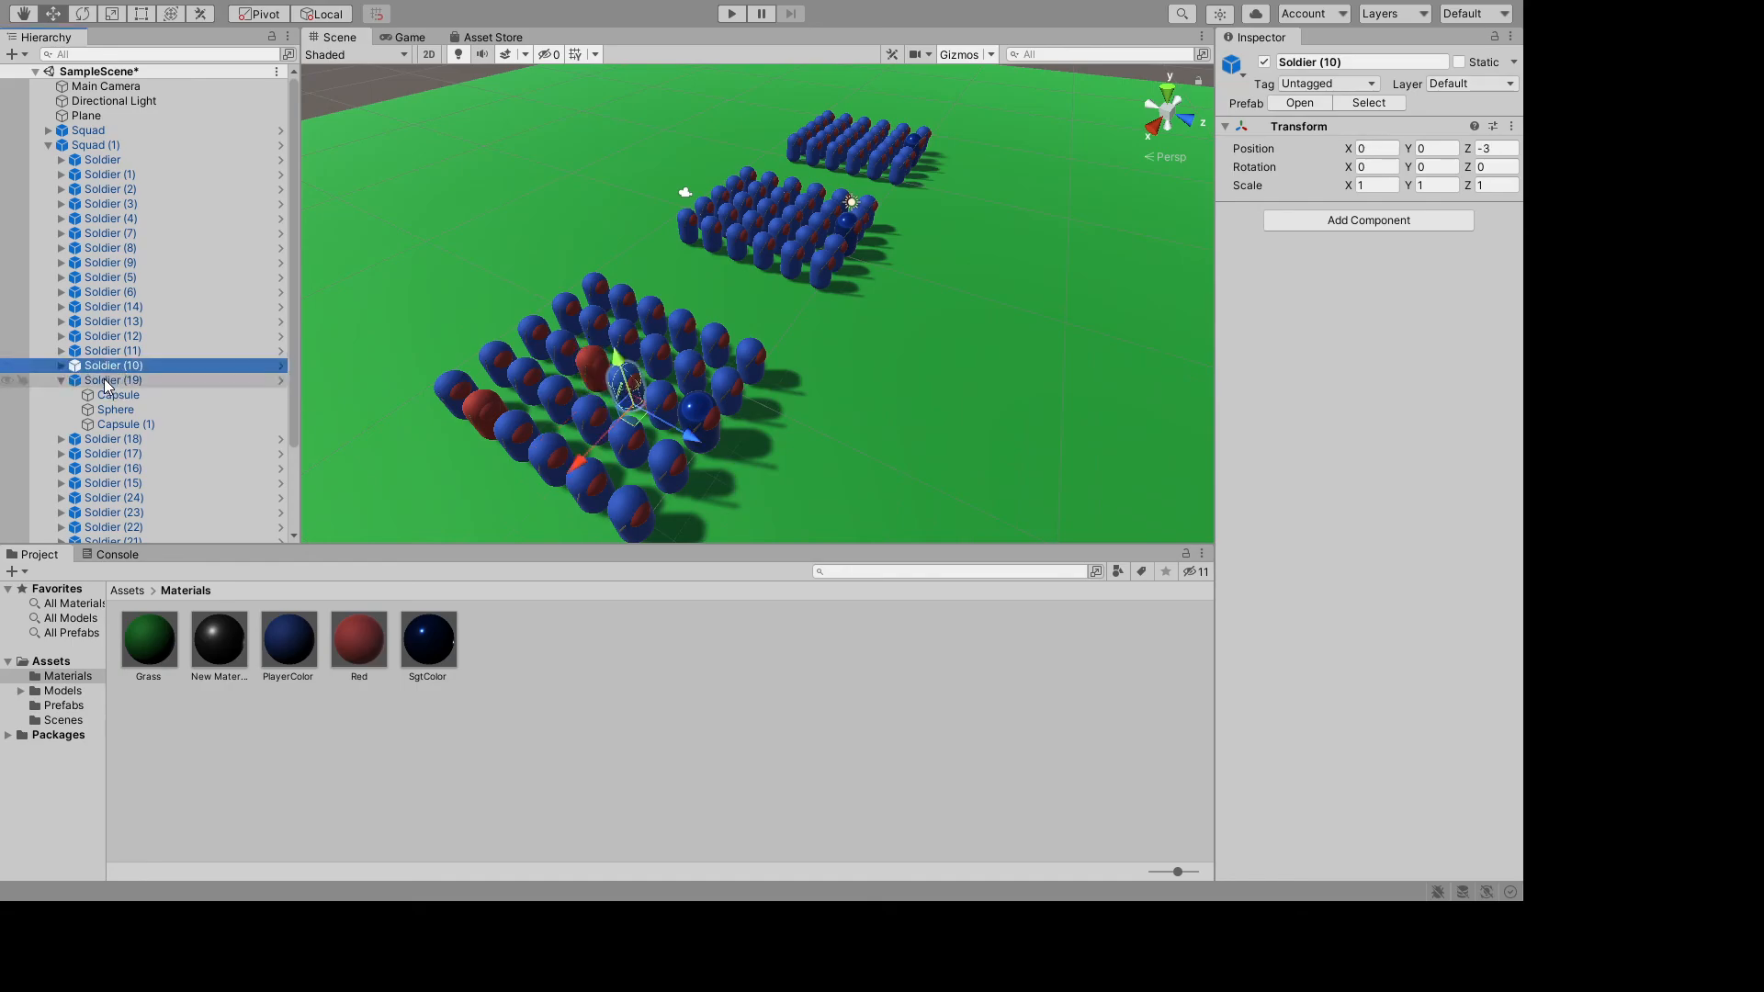
- Revert the soldiers' material overrides on the Squad (1) instance to match the prefab
{"action": "left_click", "coordinate": [110, 145]}
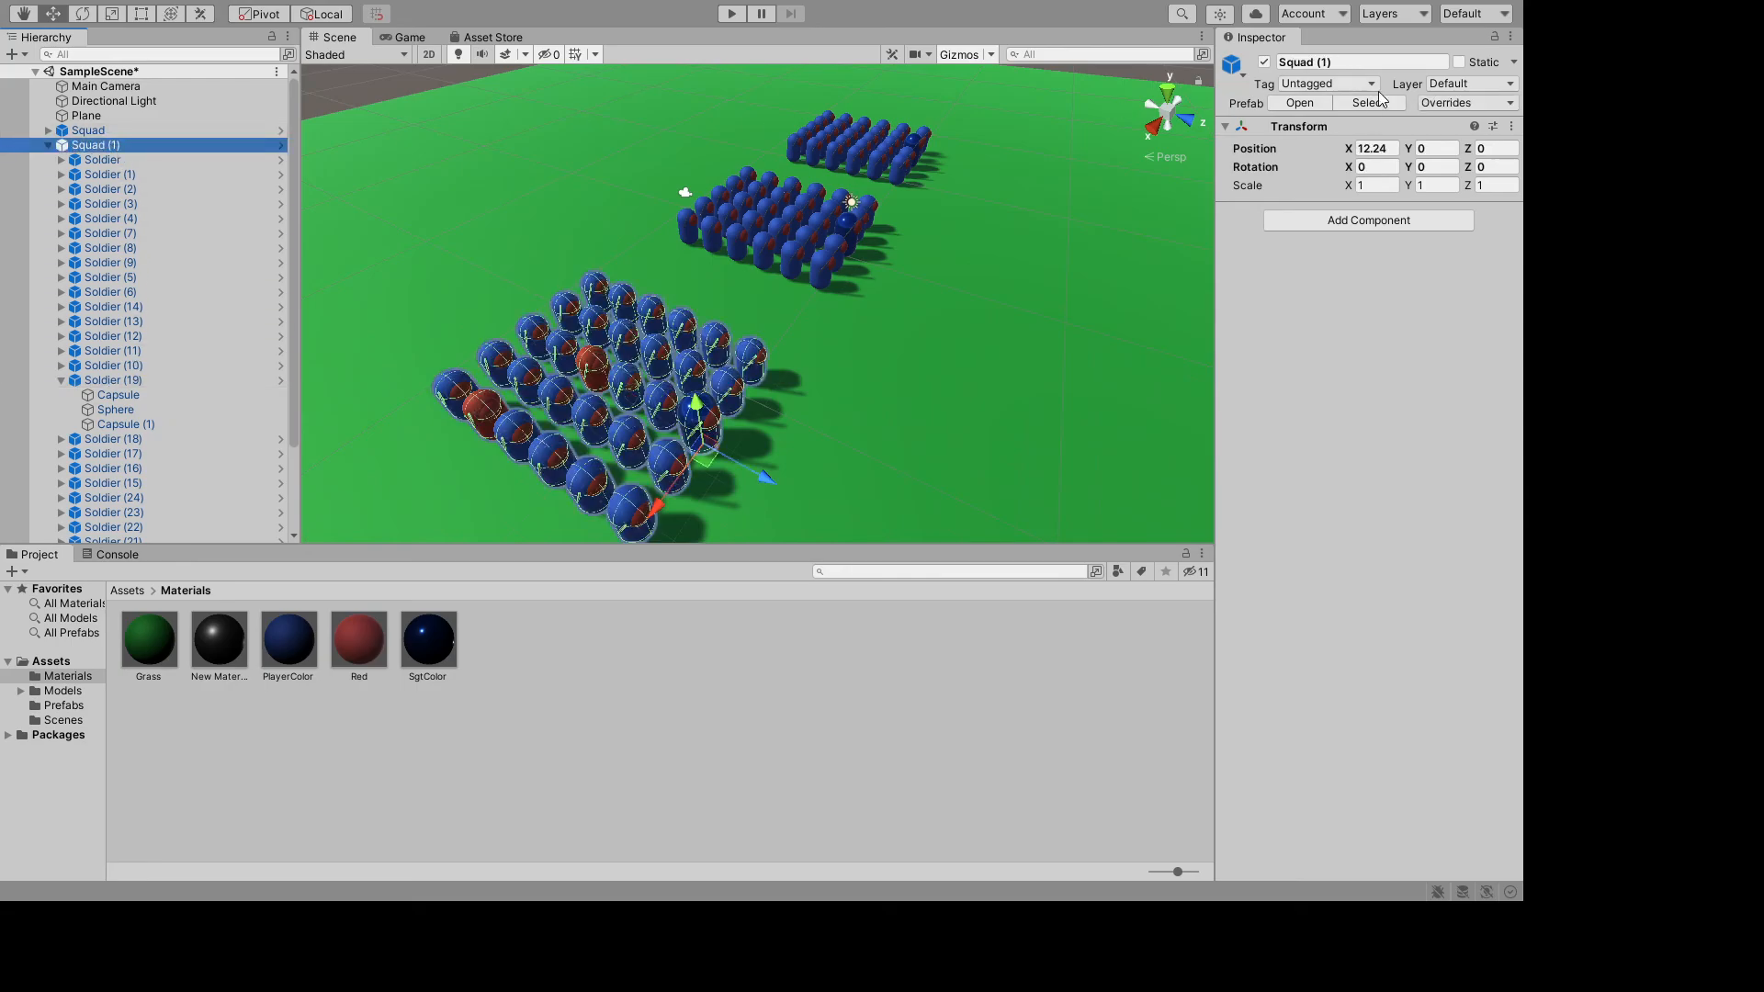
{"action": "left_click", "coordinate": [1445, 104]}
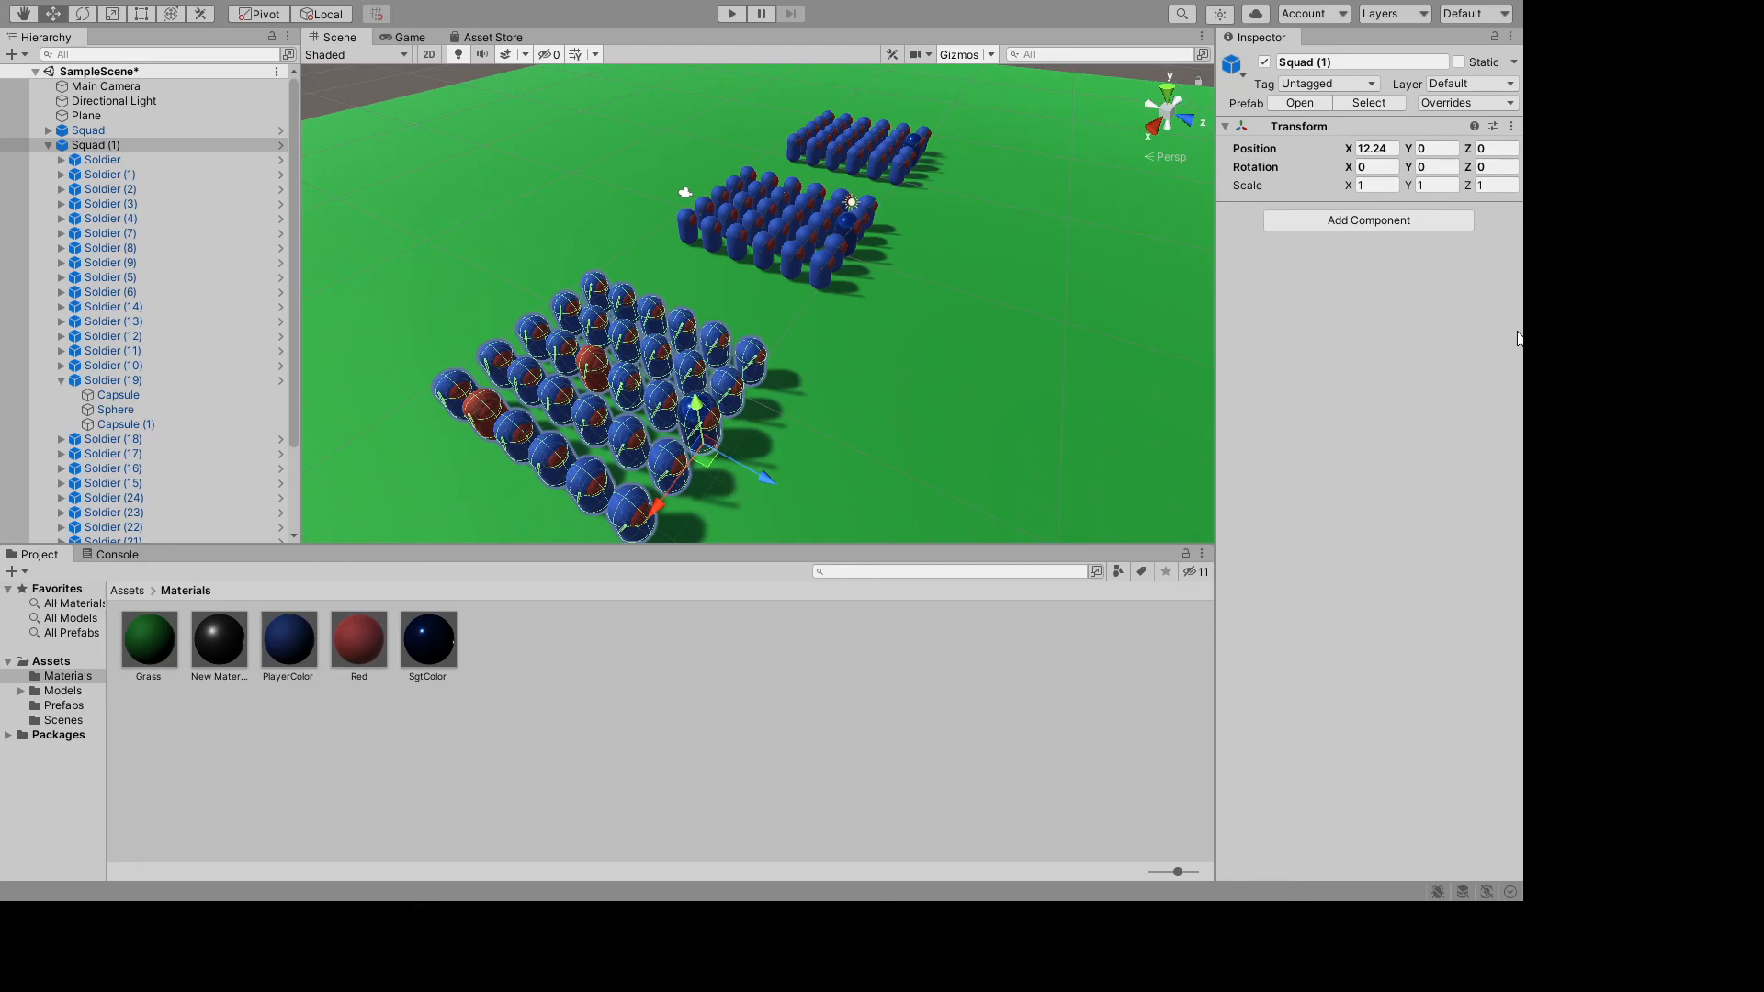
{"action": "left_click", "coordinate": [981, 434]}
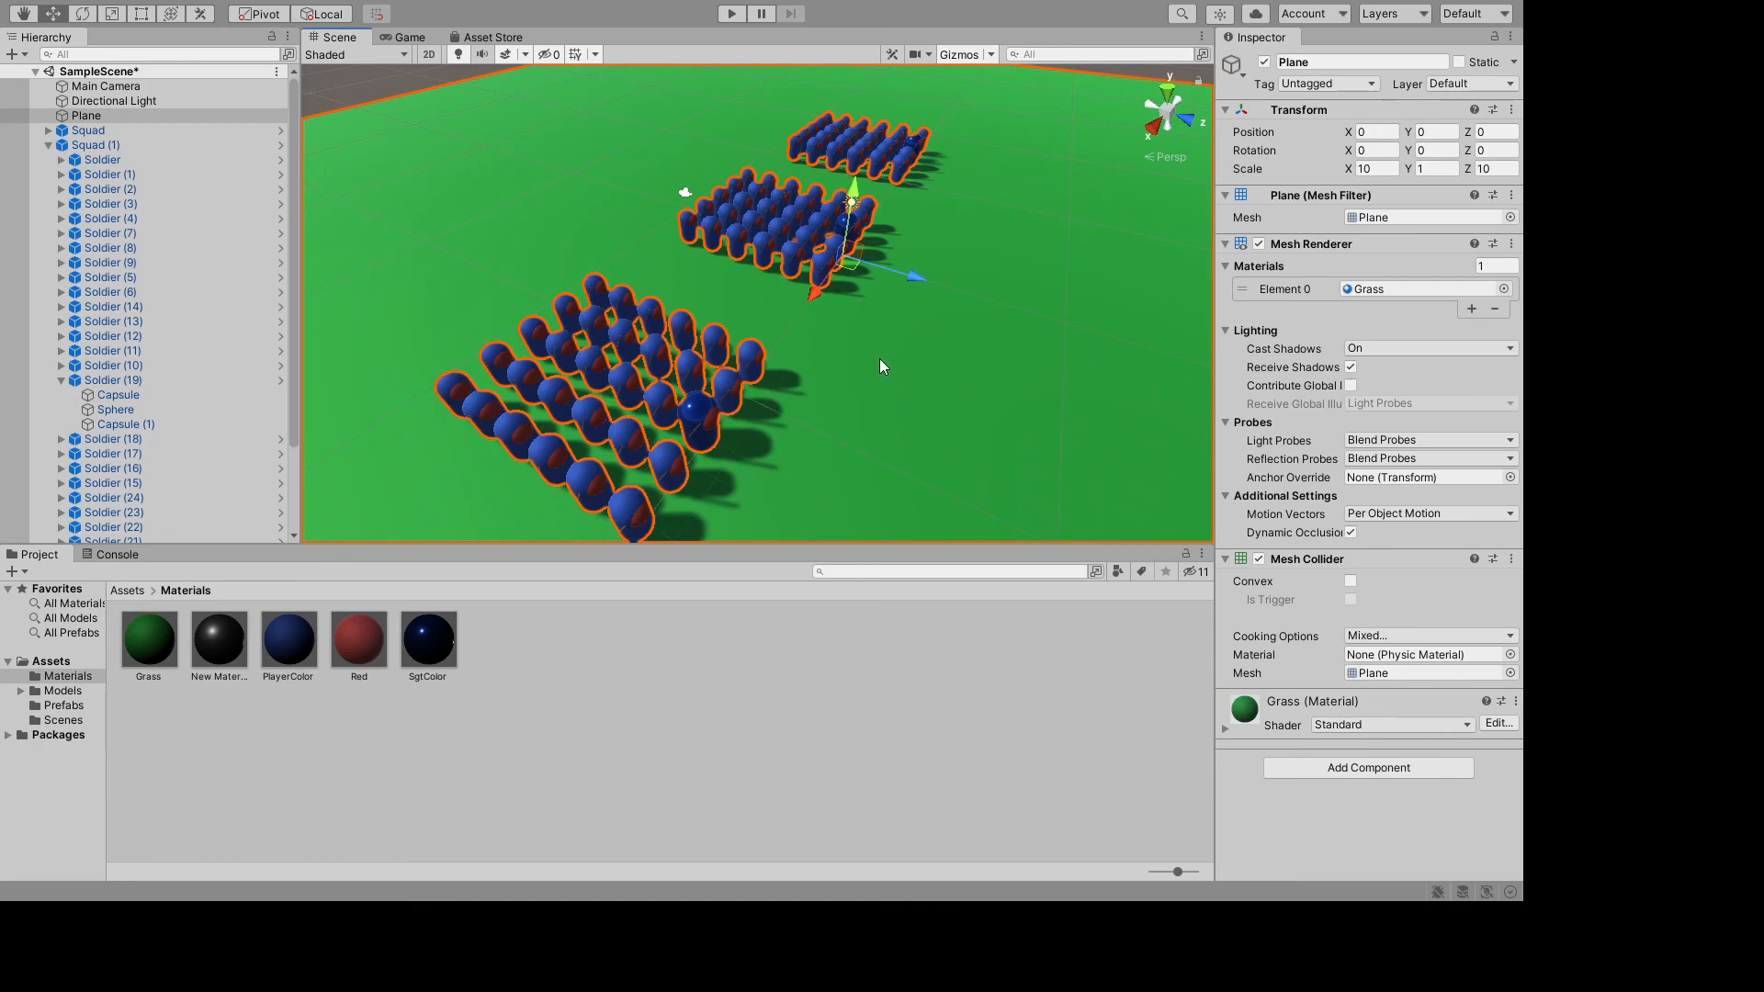
- Collapse the Soldier (19) and Squad (1) entries in the scene hierarchy
{"action": "left_click_drag", "start_coordinate": [851, 404], "coordinate": [1034, 309], "text": "alt"}
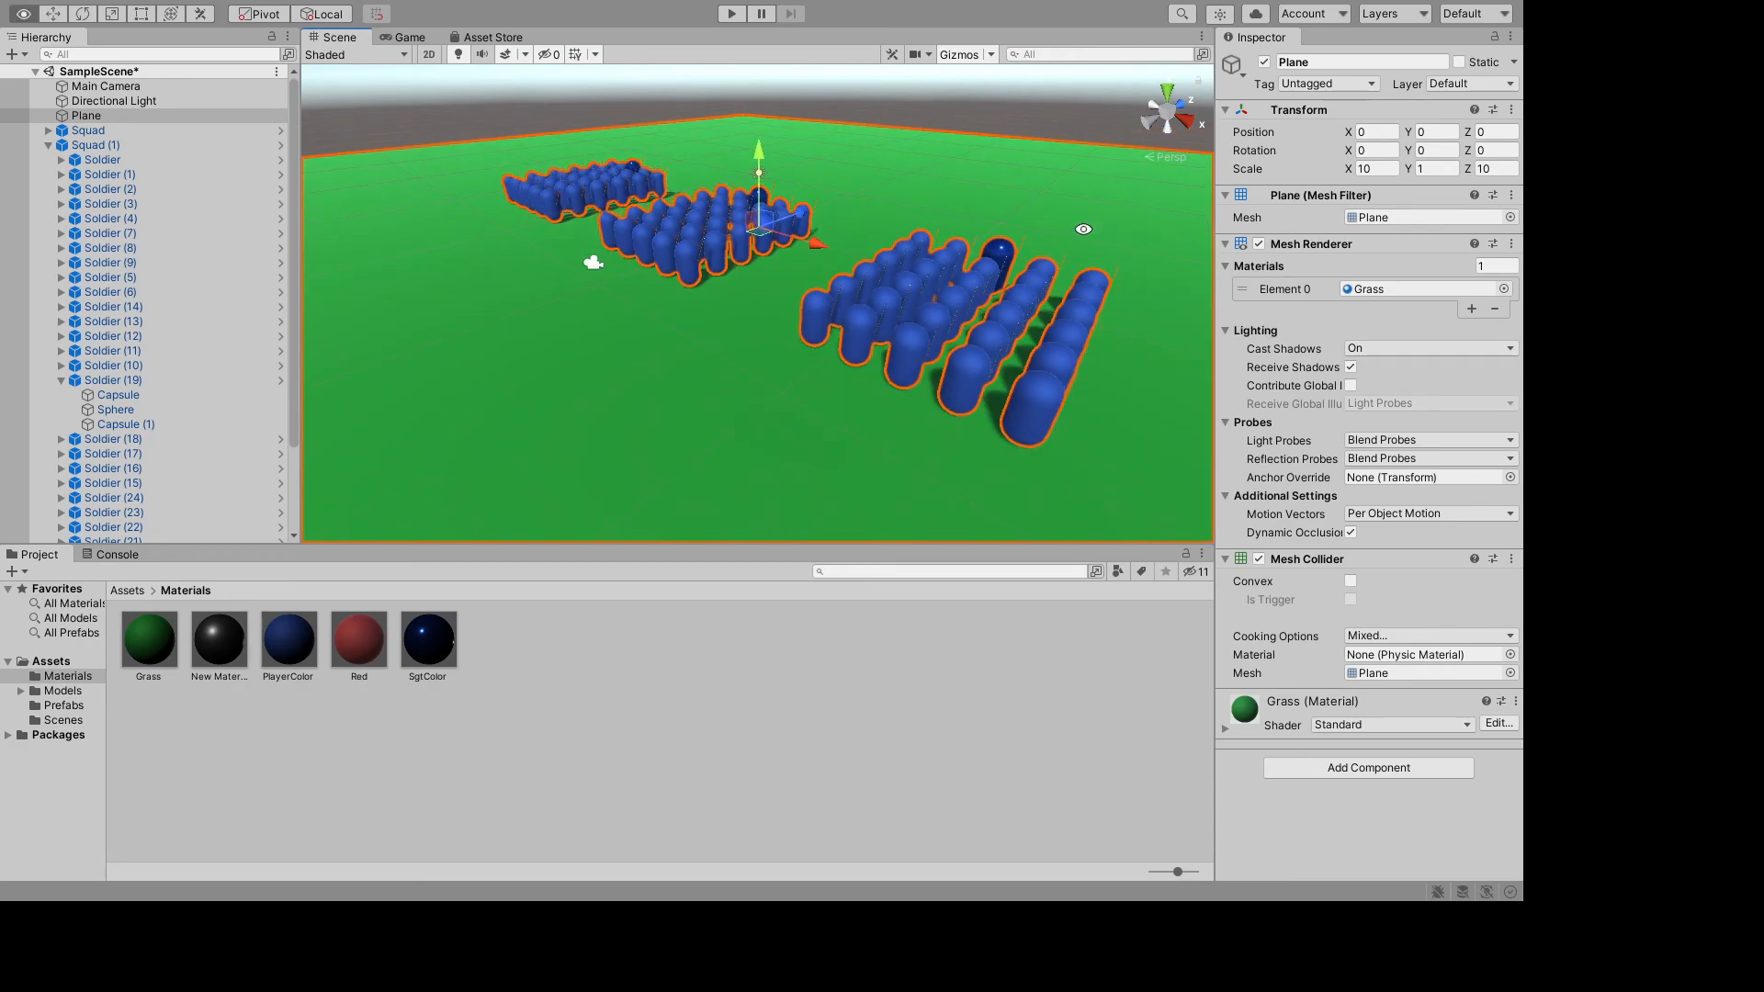
{"action": "left_click_drag", "start_coordinate": [1084, 230], "coordinate": [1366, 387], "text": "alt"}
{"action": "left_click_drag", "start_coordinate": [899, 393], "coordinate": [895, 453], "text": "alt"}
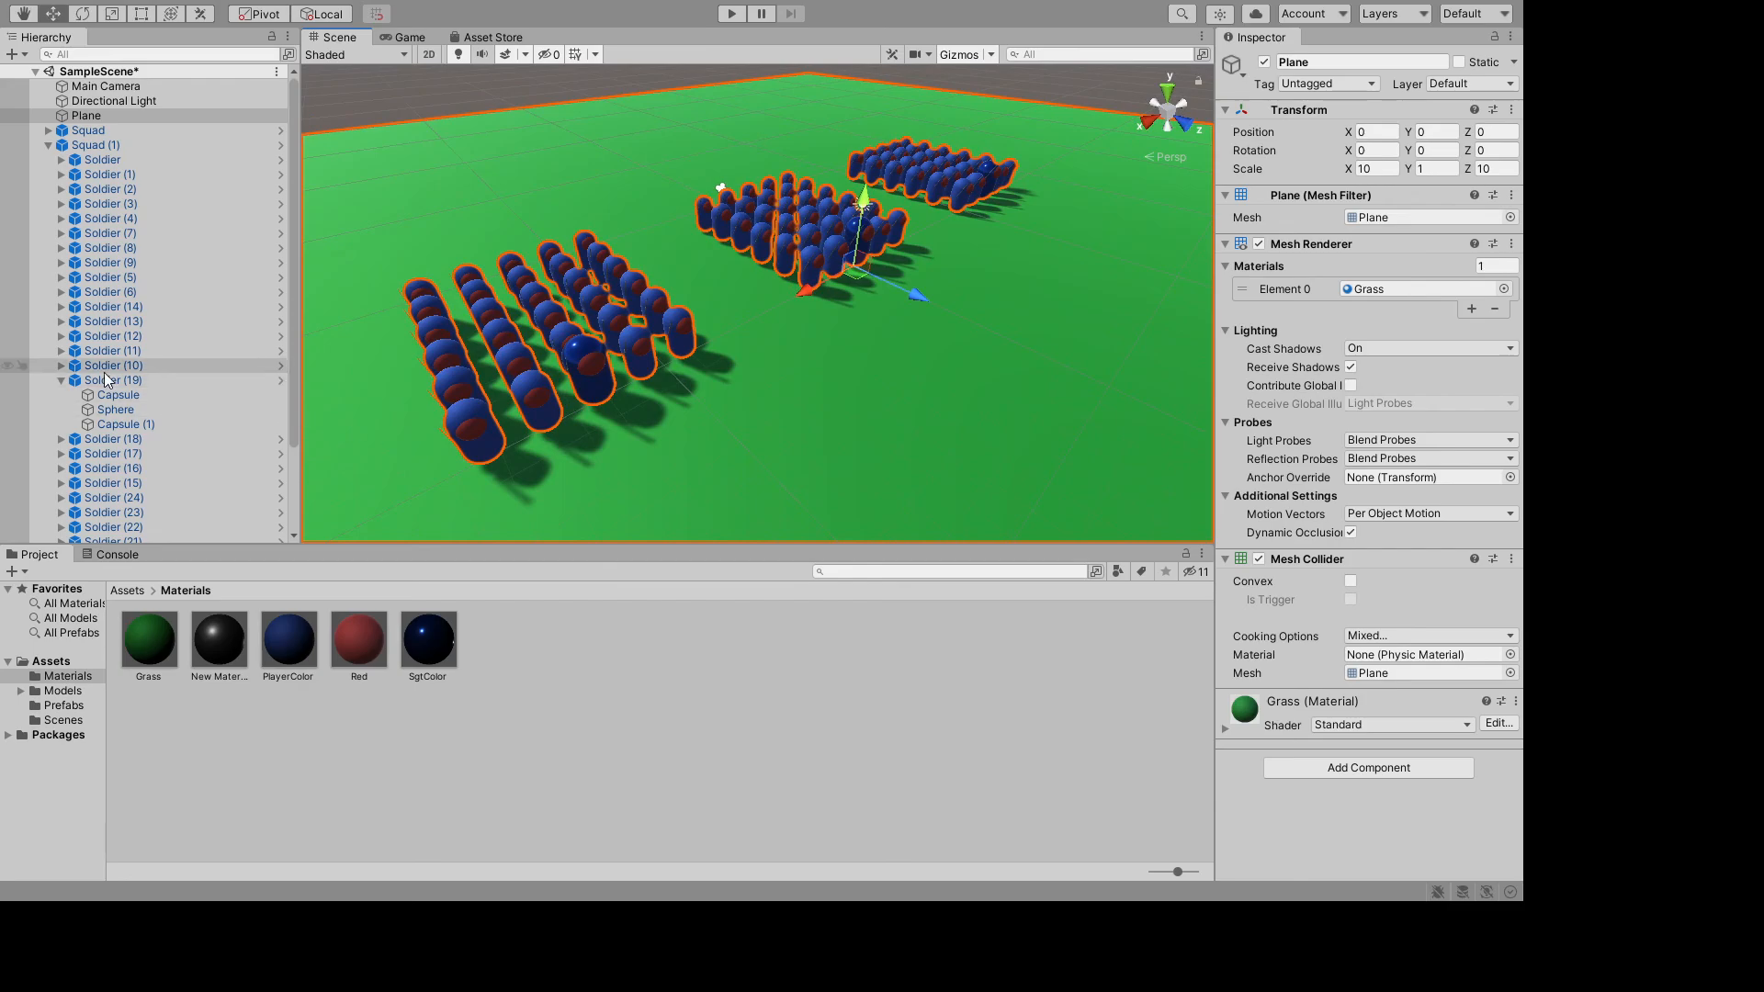
{"action": "left_click", "coordinate": [61, 379]}
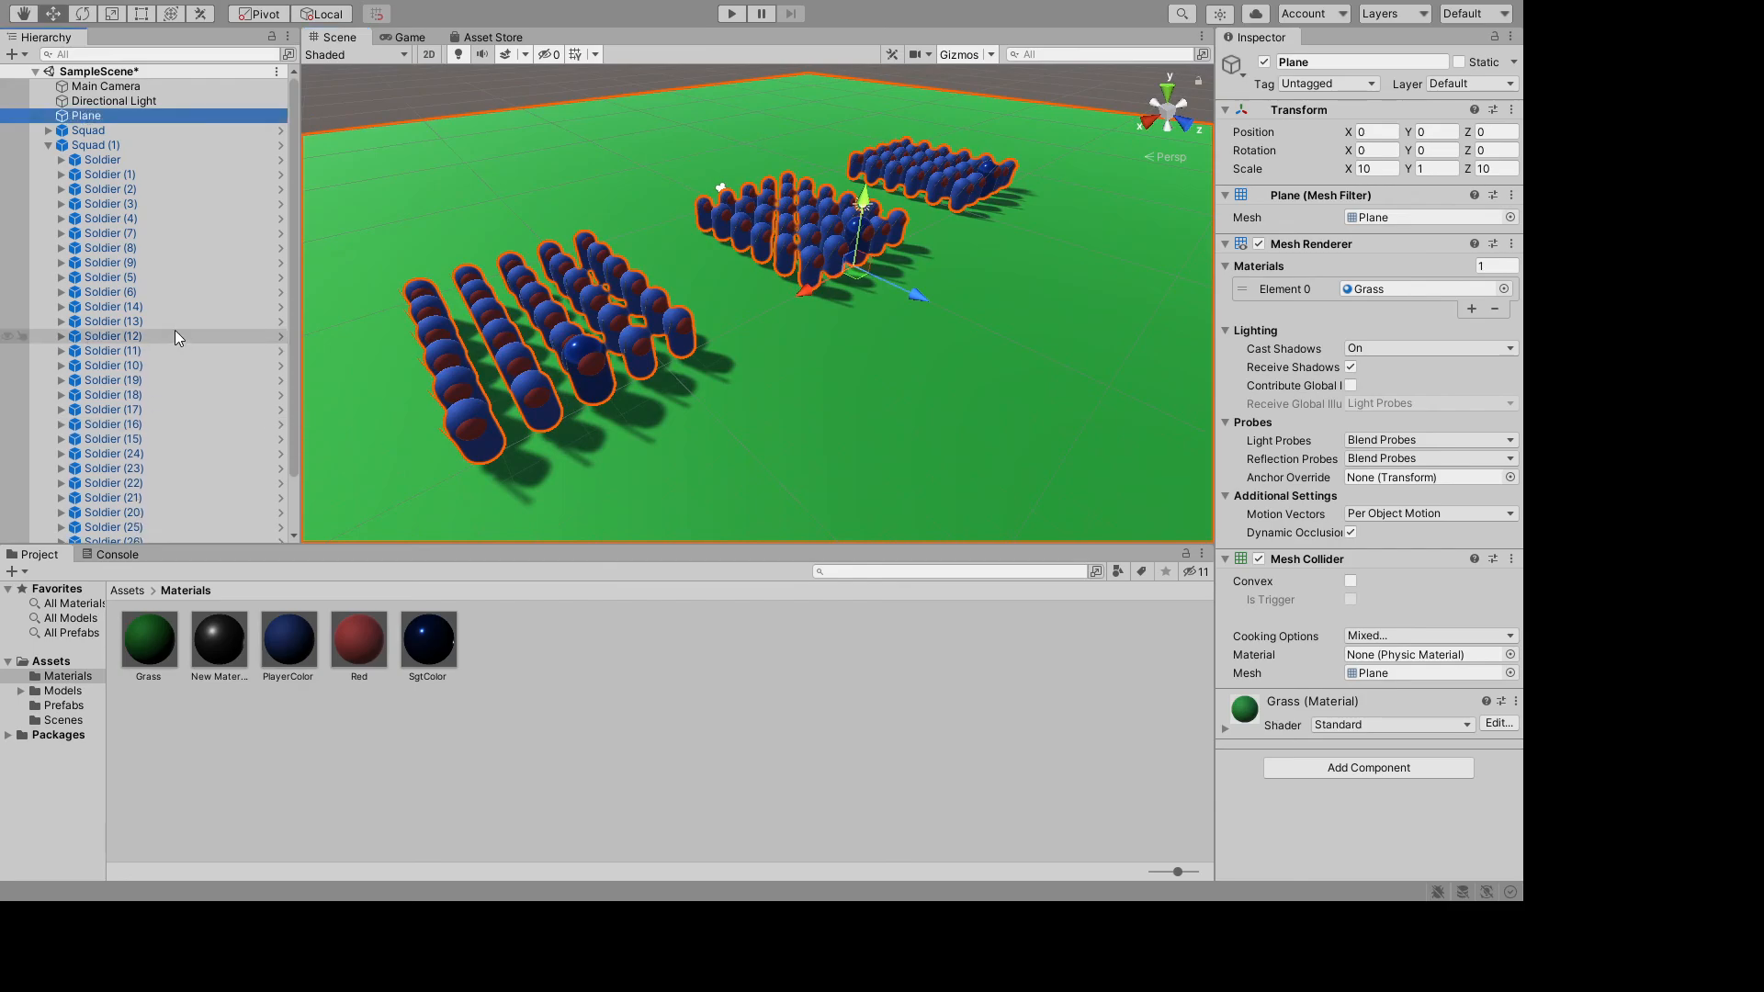
{"action": "left_click", "coordinate": [48, 145]}
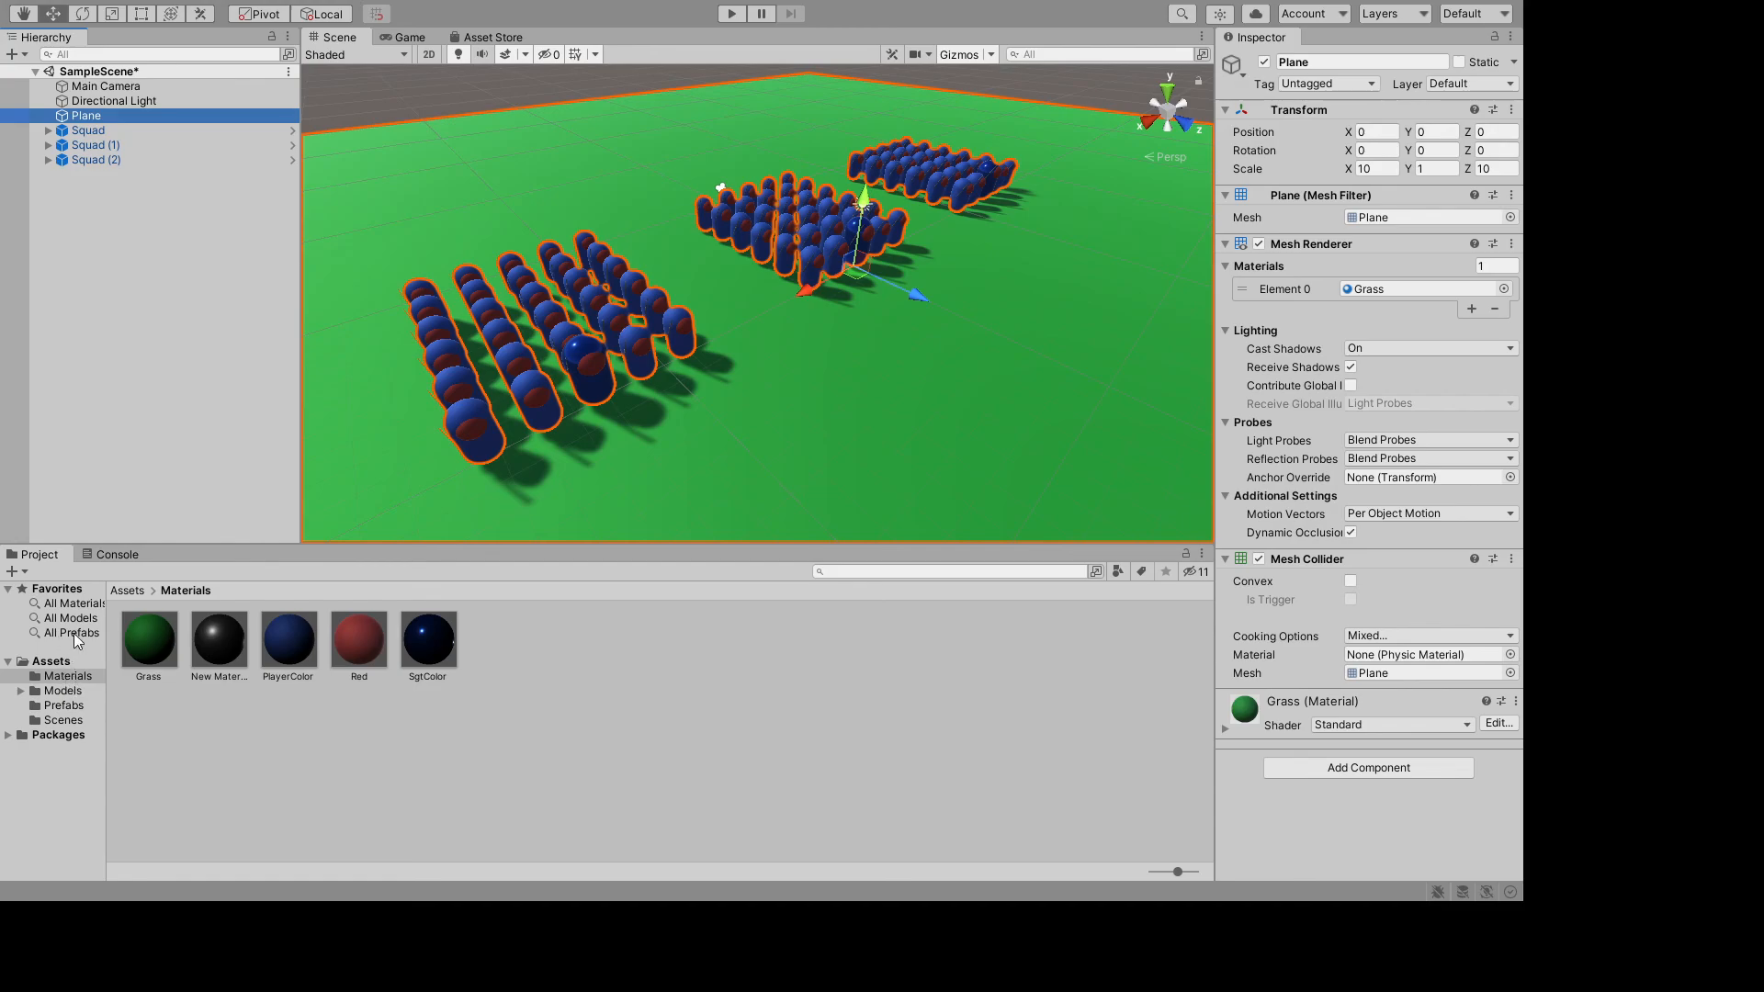
- Open the Soldier prefab from the Prefabs folder for editing
{"action": "left_click", "coordinate": [61, 694]}
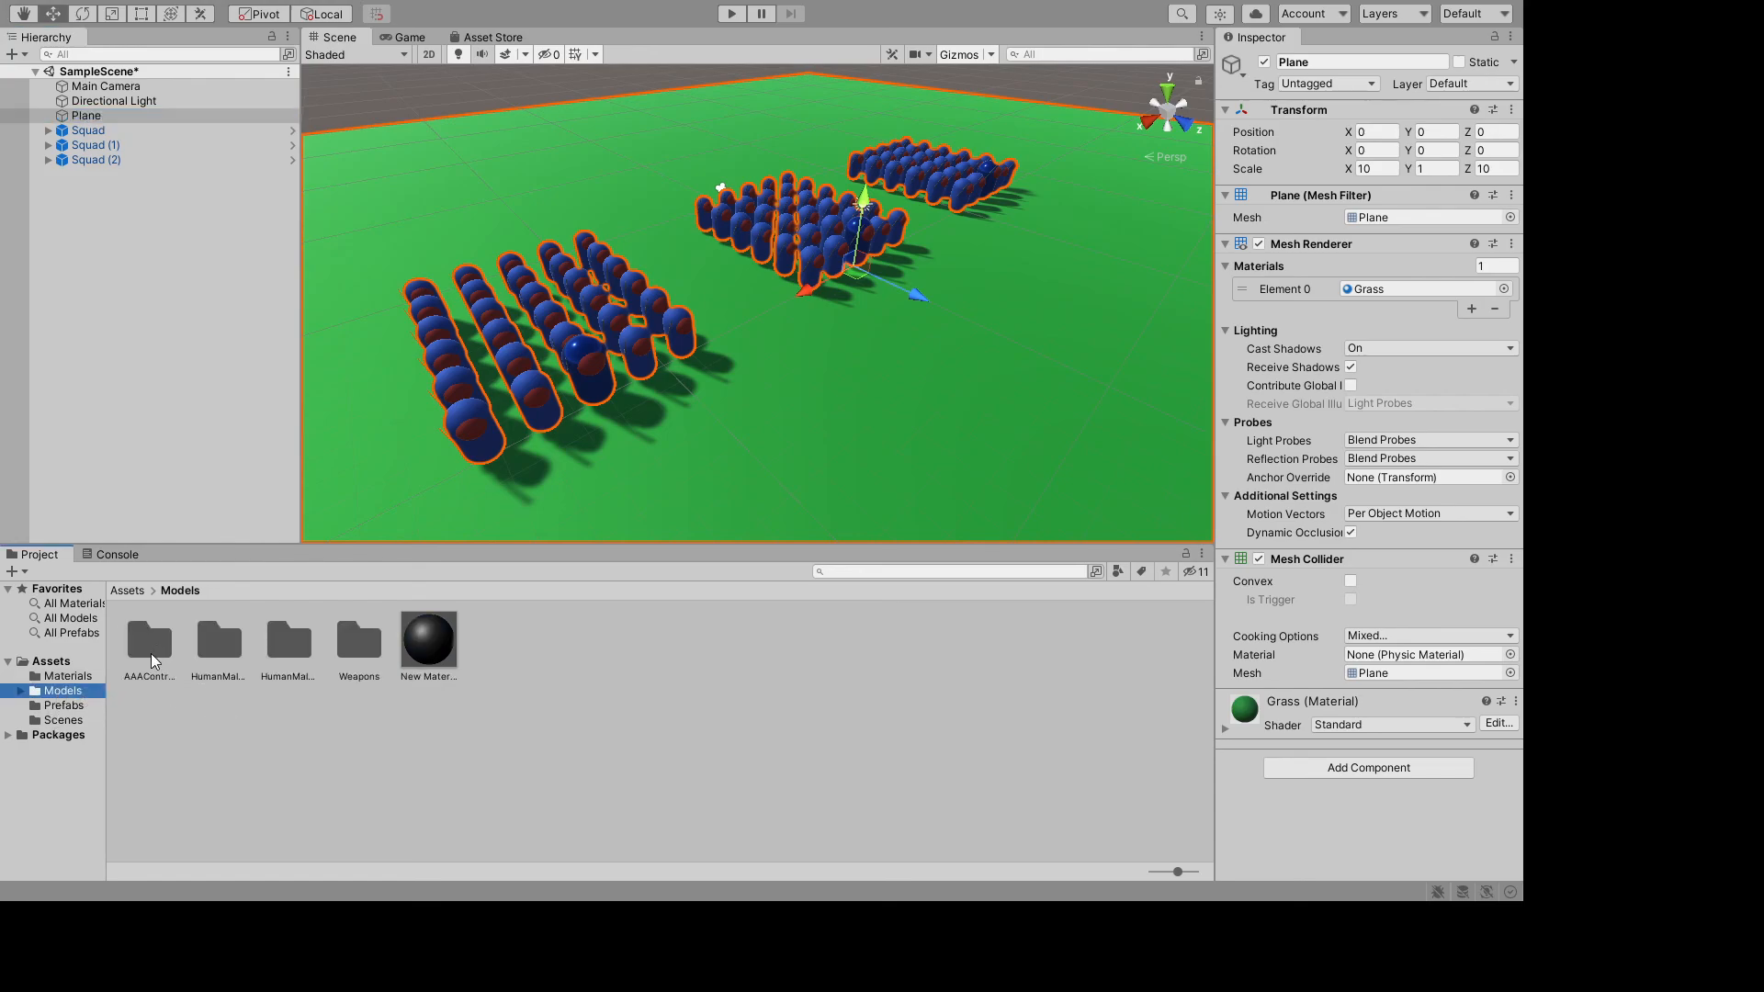
{"action": "left_click", "coordinate": [64, 705]}
{"action": "left_click", "coordinate": [143, 643]}
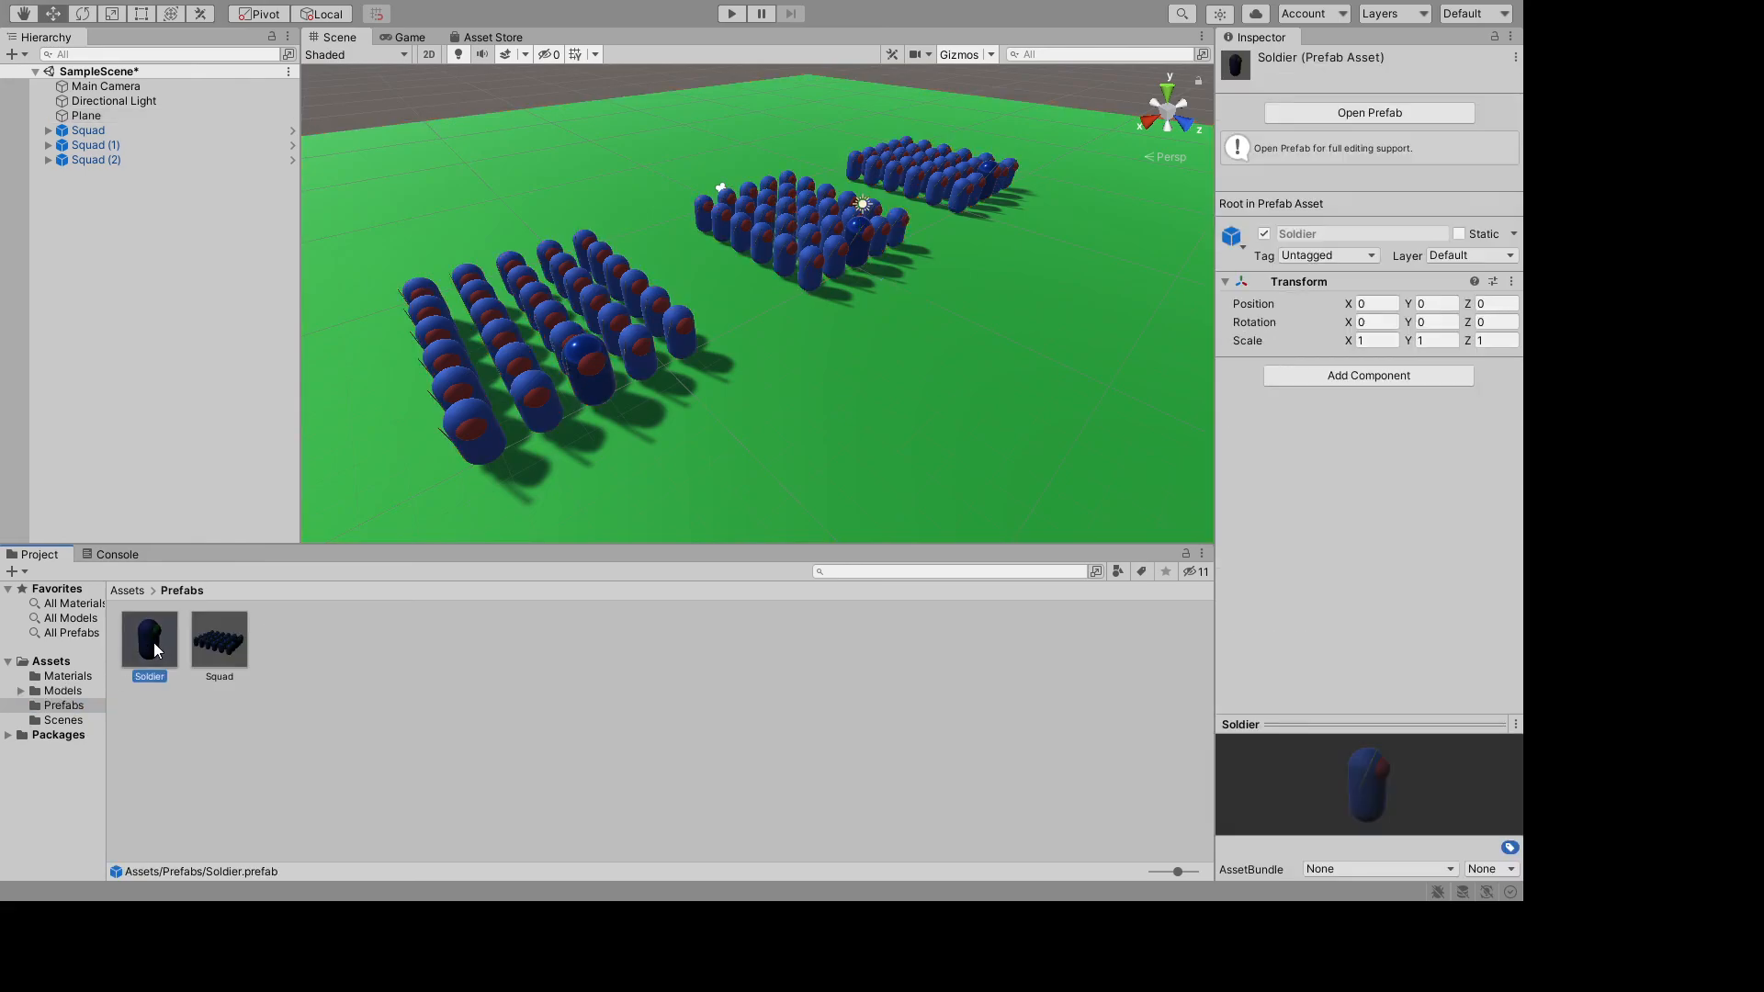
{"action": "left_click", "coordinate": [1369, 110]}
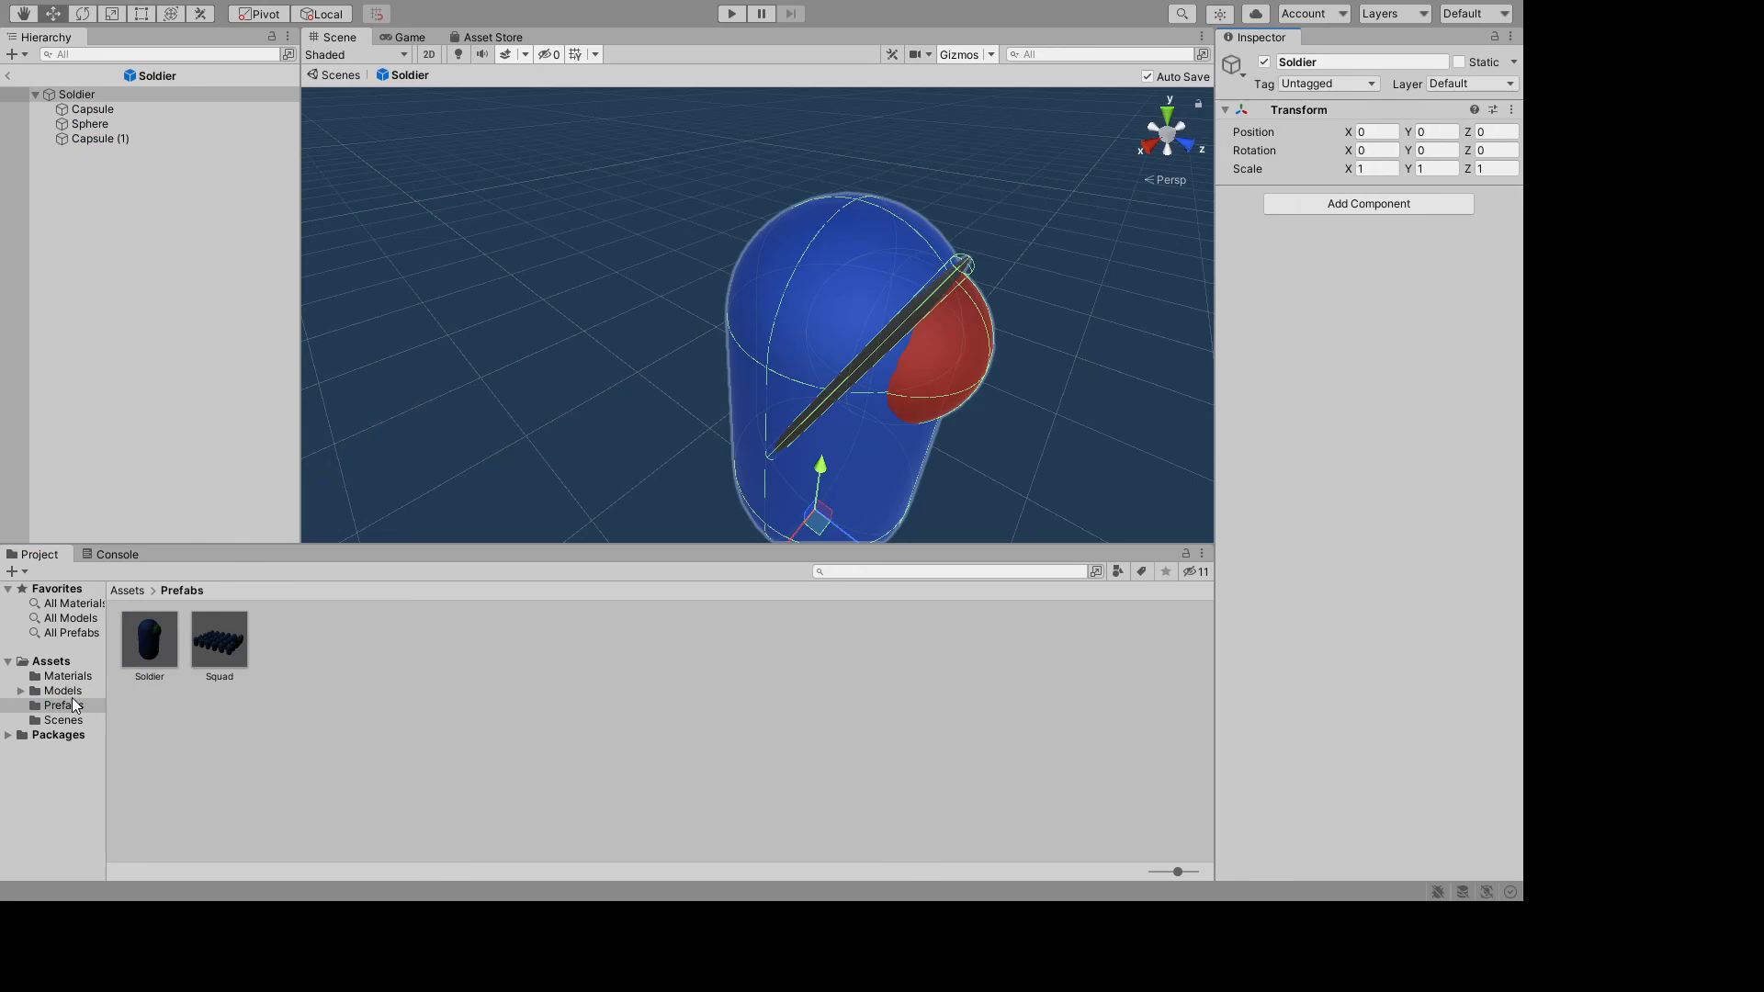
- Add the NewSoldier model from Models/AAAContructionsTemp as a child of the Soldier prefab's root
{"action": "left_click", "coordinate": [64, 691]}
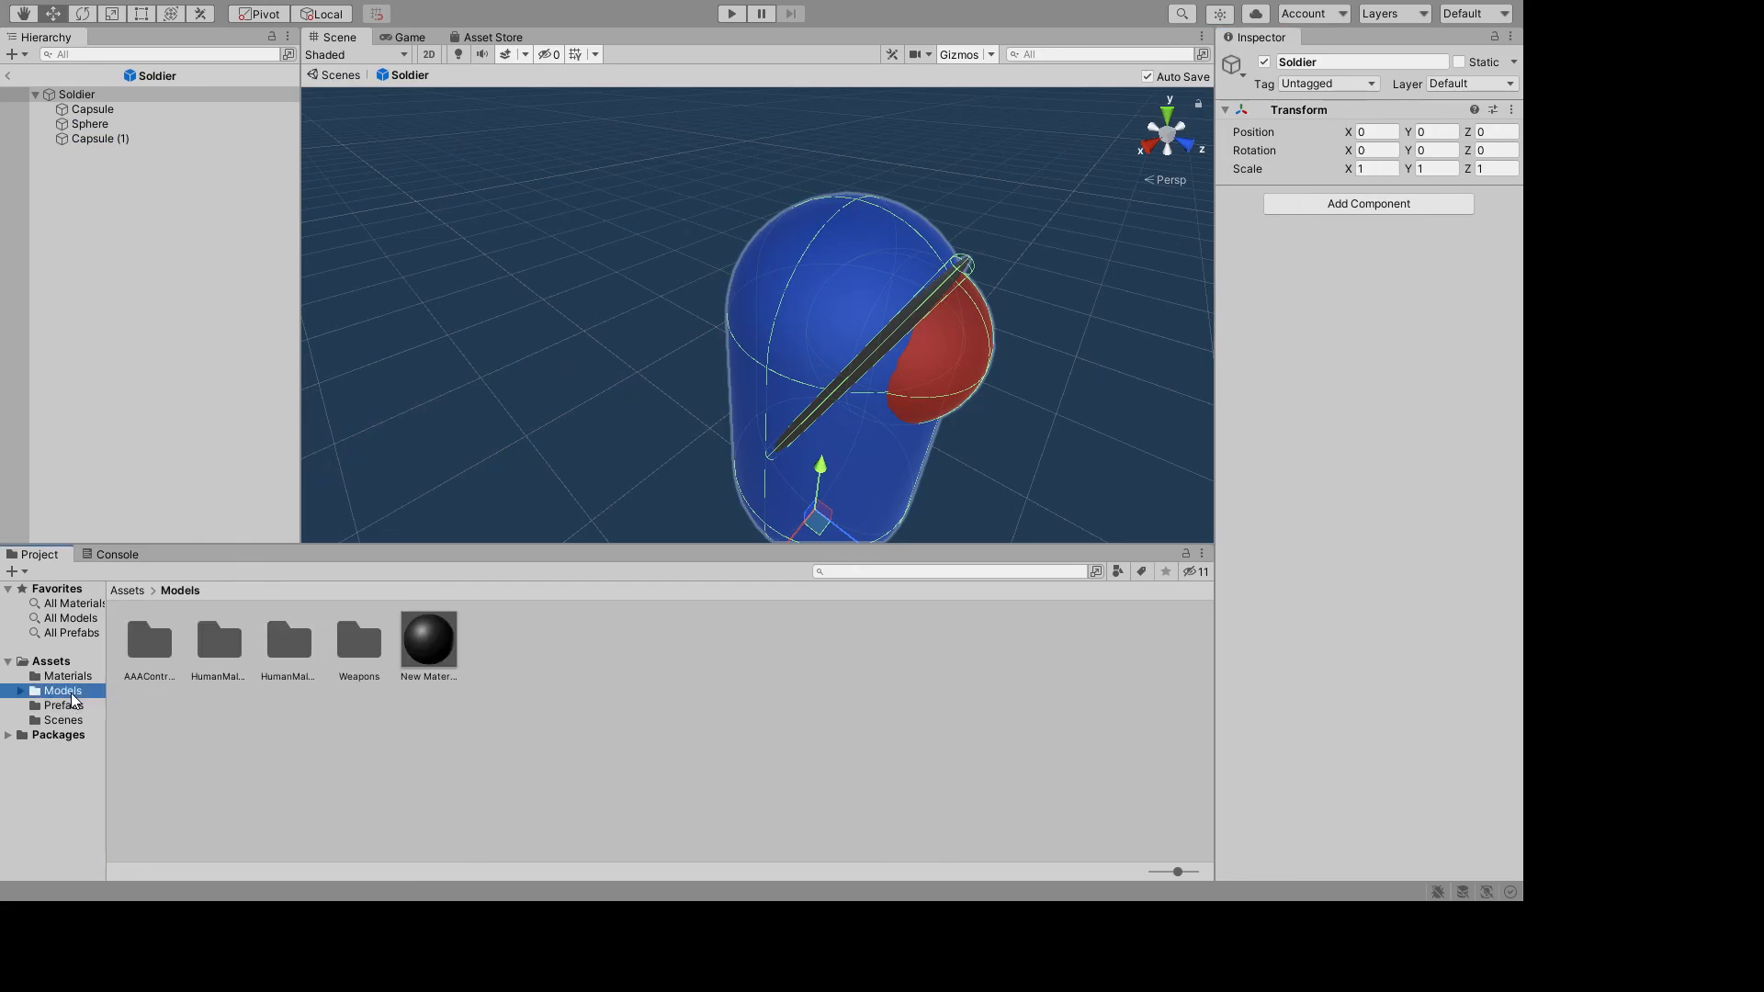
{"action": "double_click", "coordinate": [156, 650]}
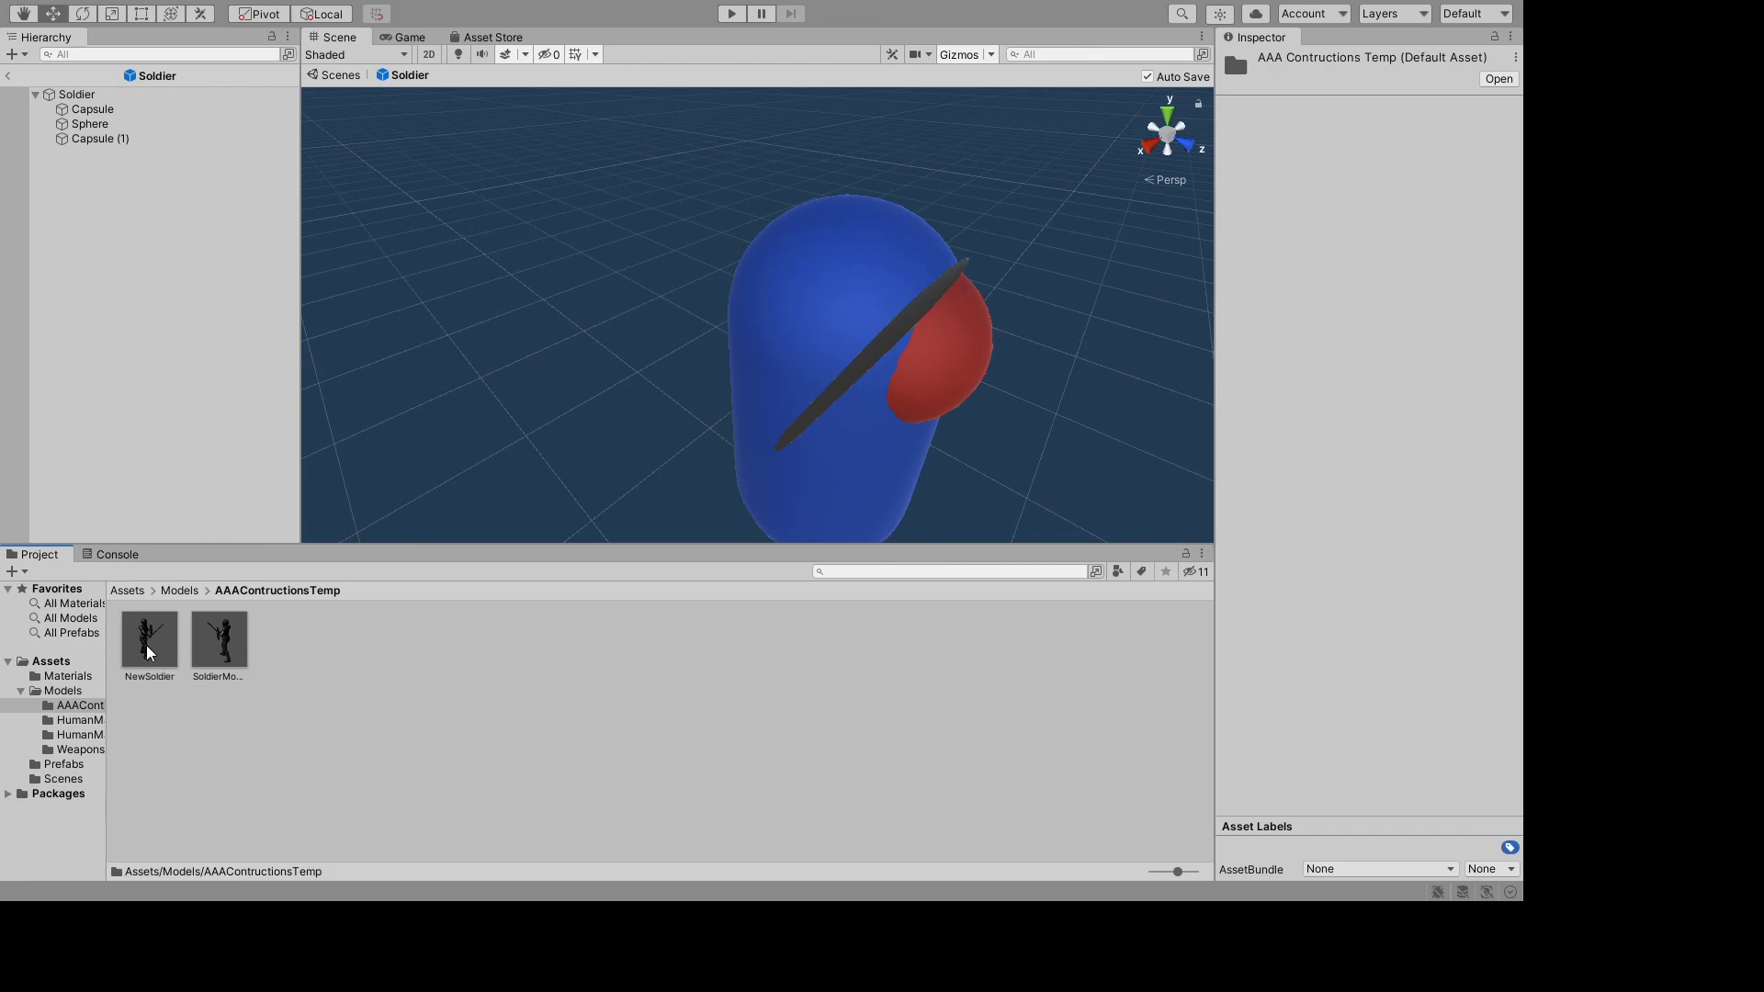
{"action": "left_click_drag", "start_coordinate": [146, 645], "coordinate": [78, 97]}
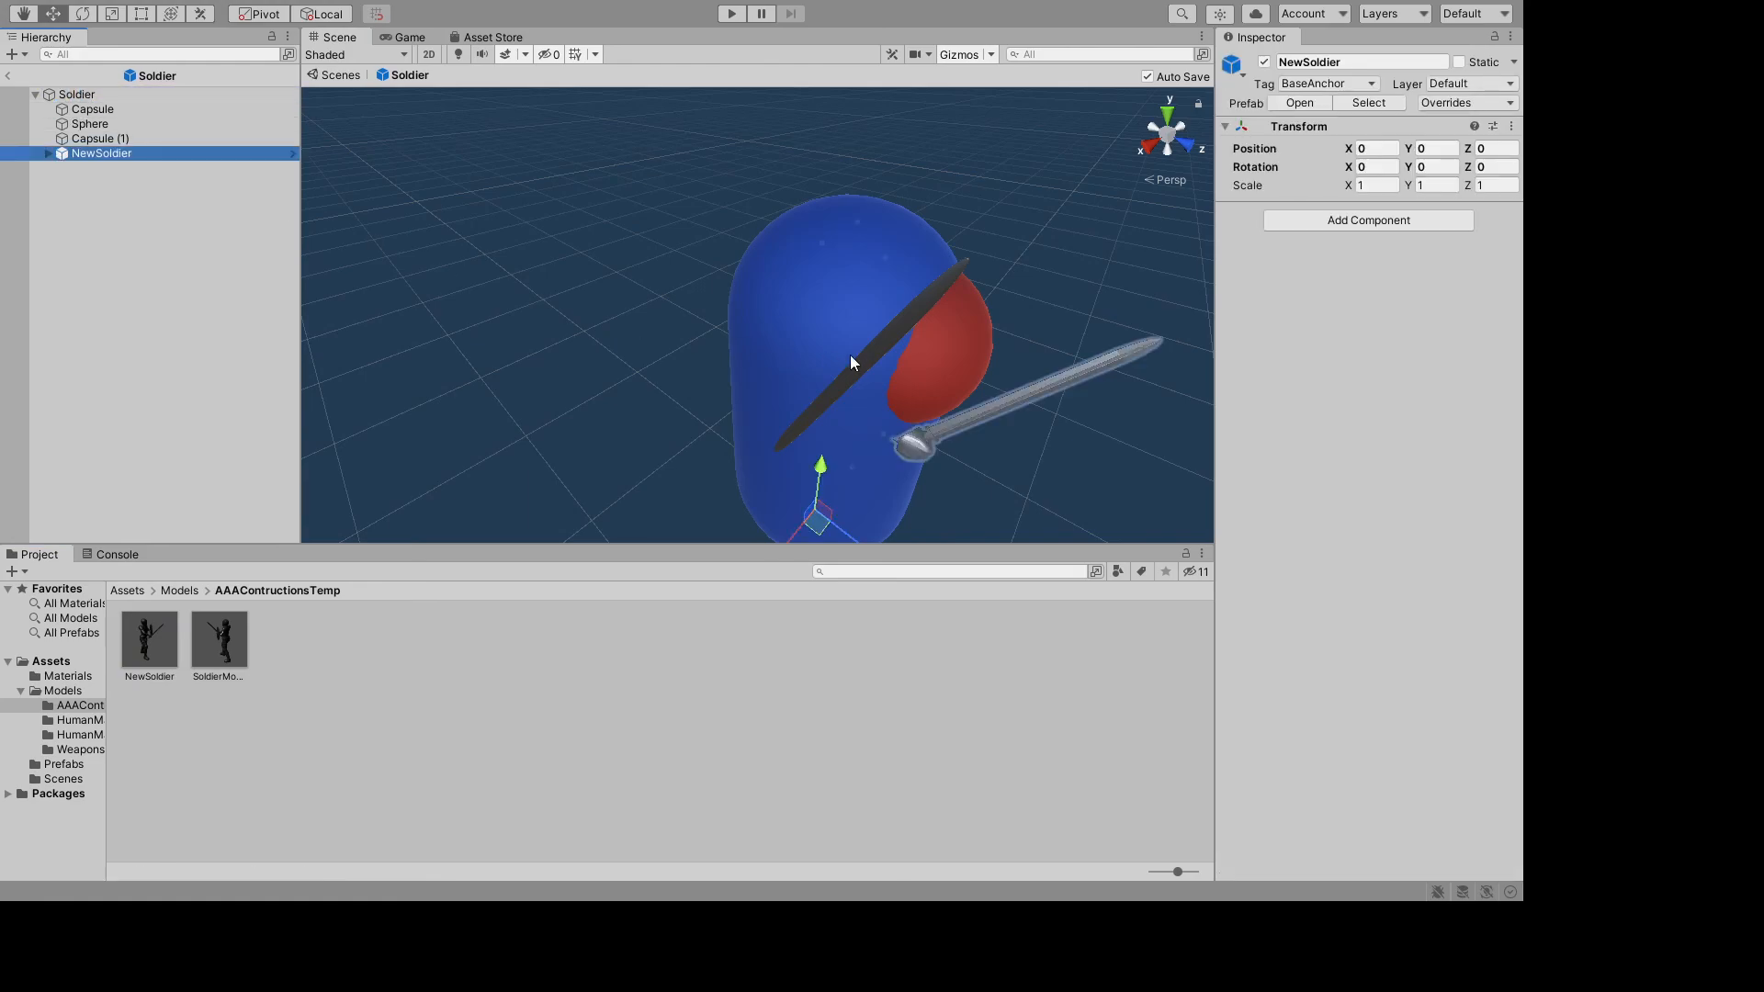
- Delete the Capsule, Sphere and Capsule (1) placeholder shapes from the Soldier prefab and return to the scene
{"action": "left_click", "coordinate": [93, 108]}
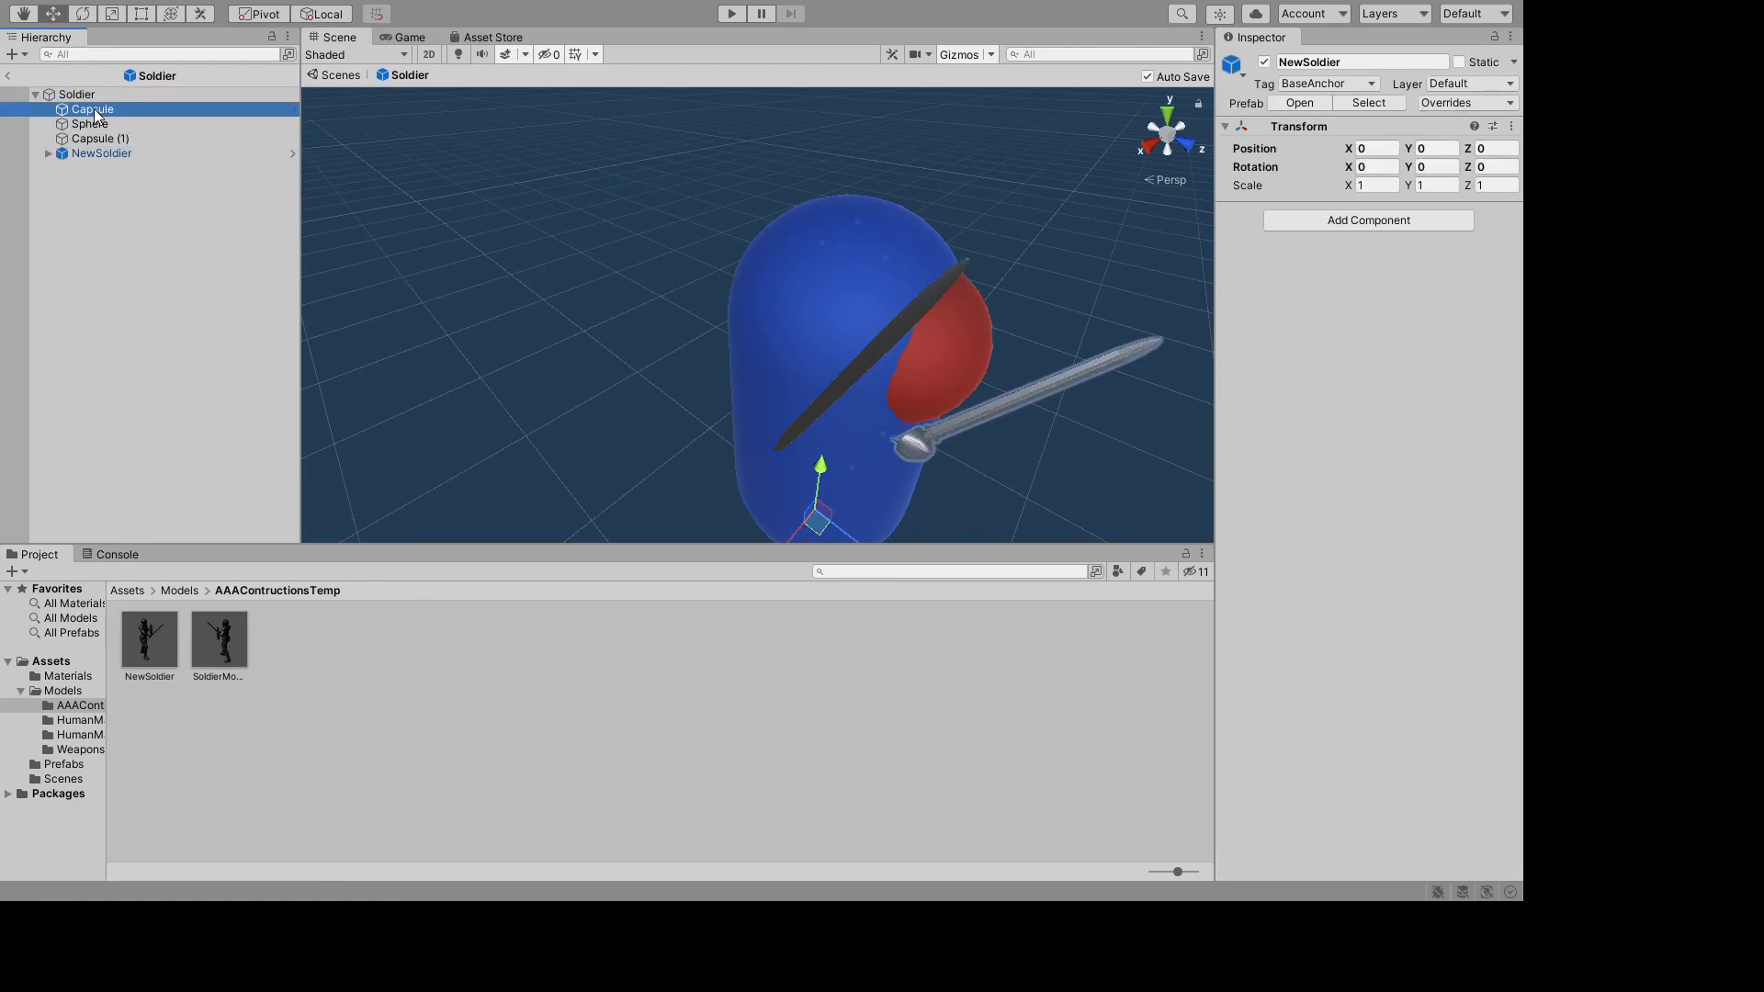
{"action": "left_click", "coordinate": [135, 138], "text": "shift"}
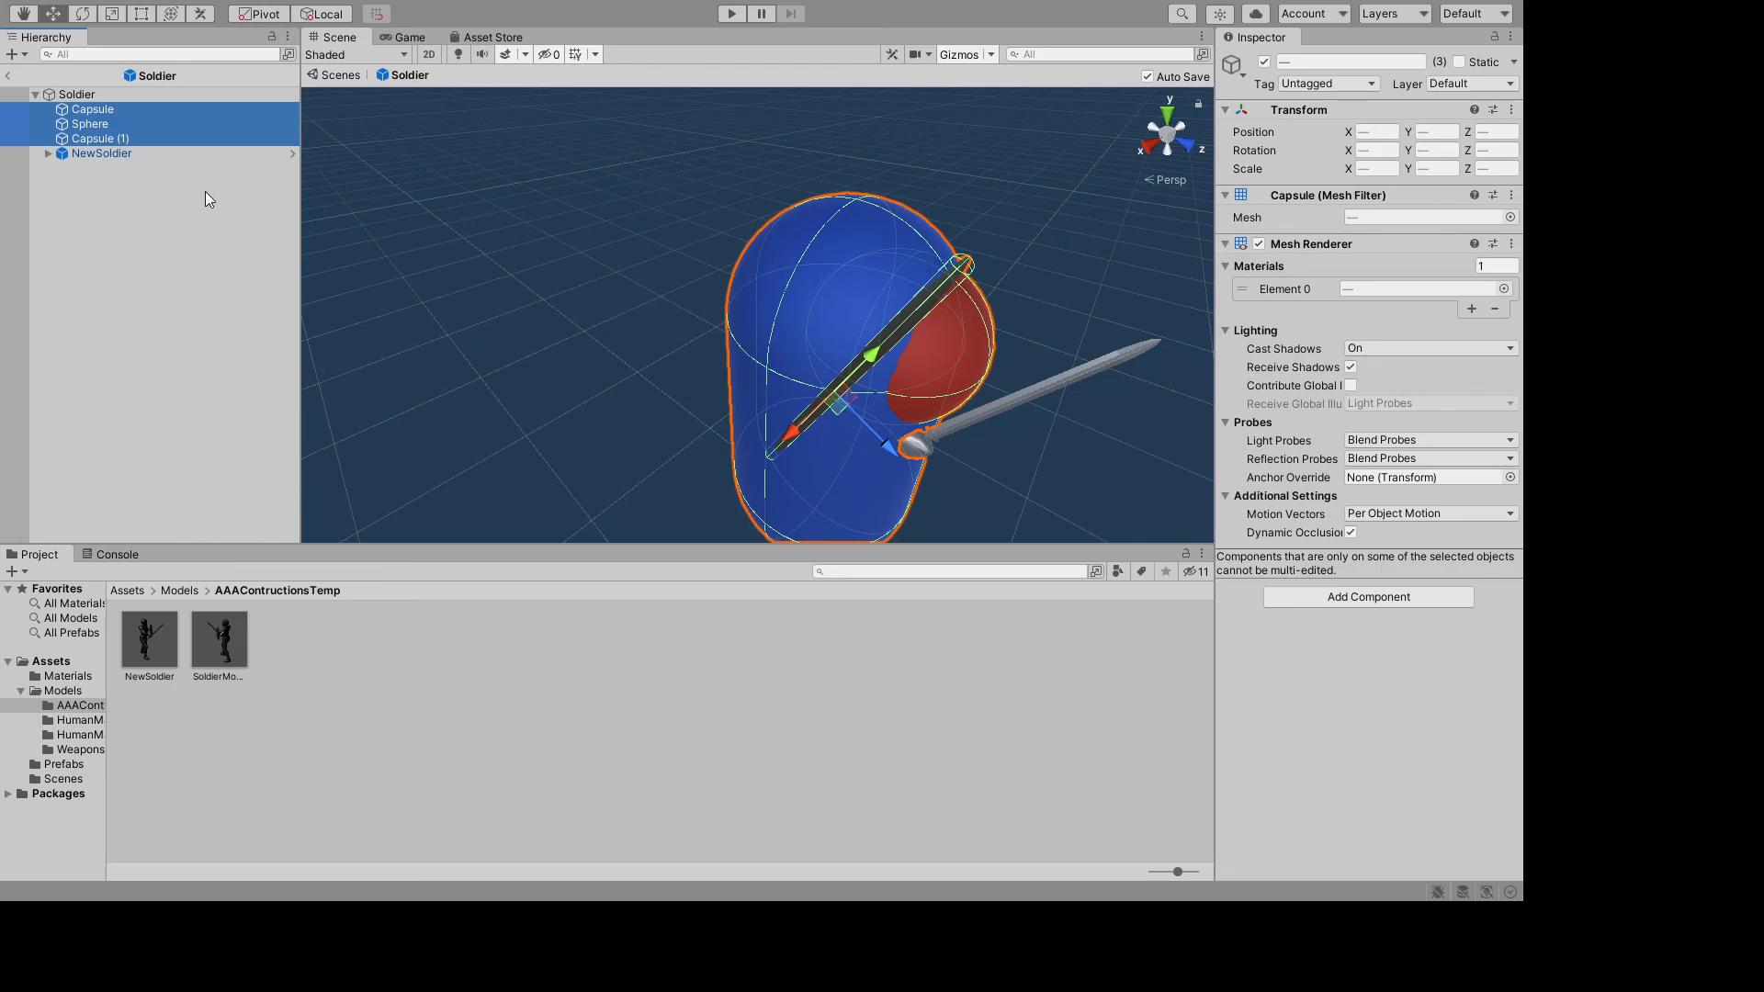
{"action": "key", "text": "Delete"}
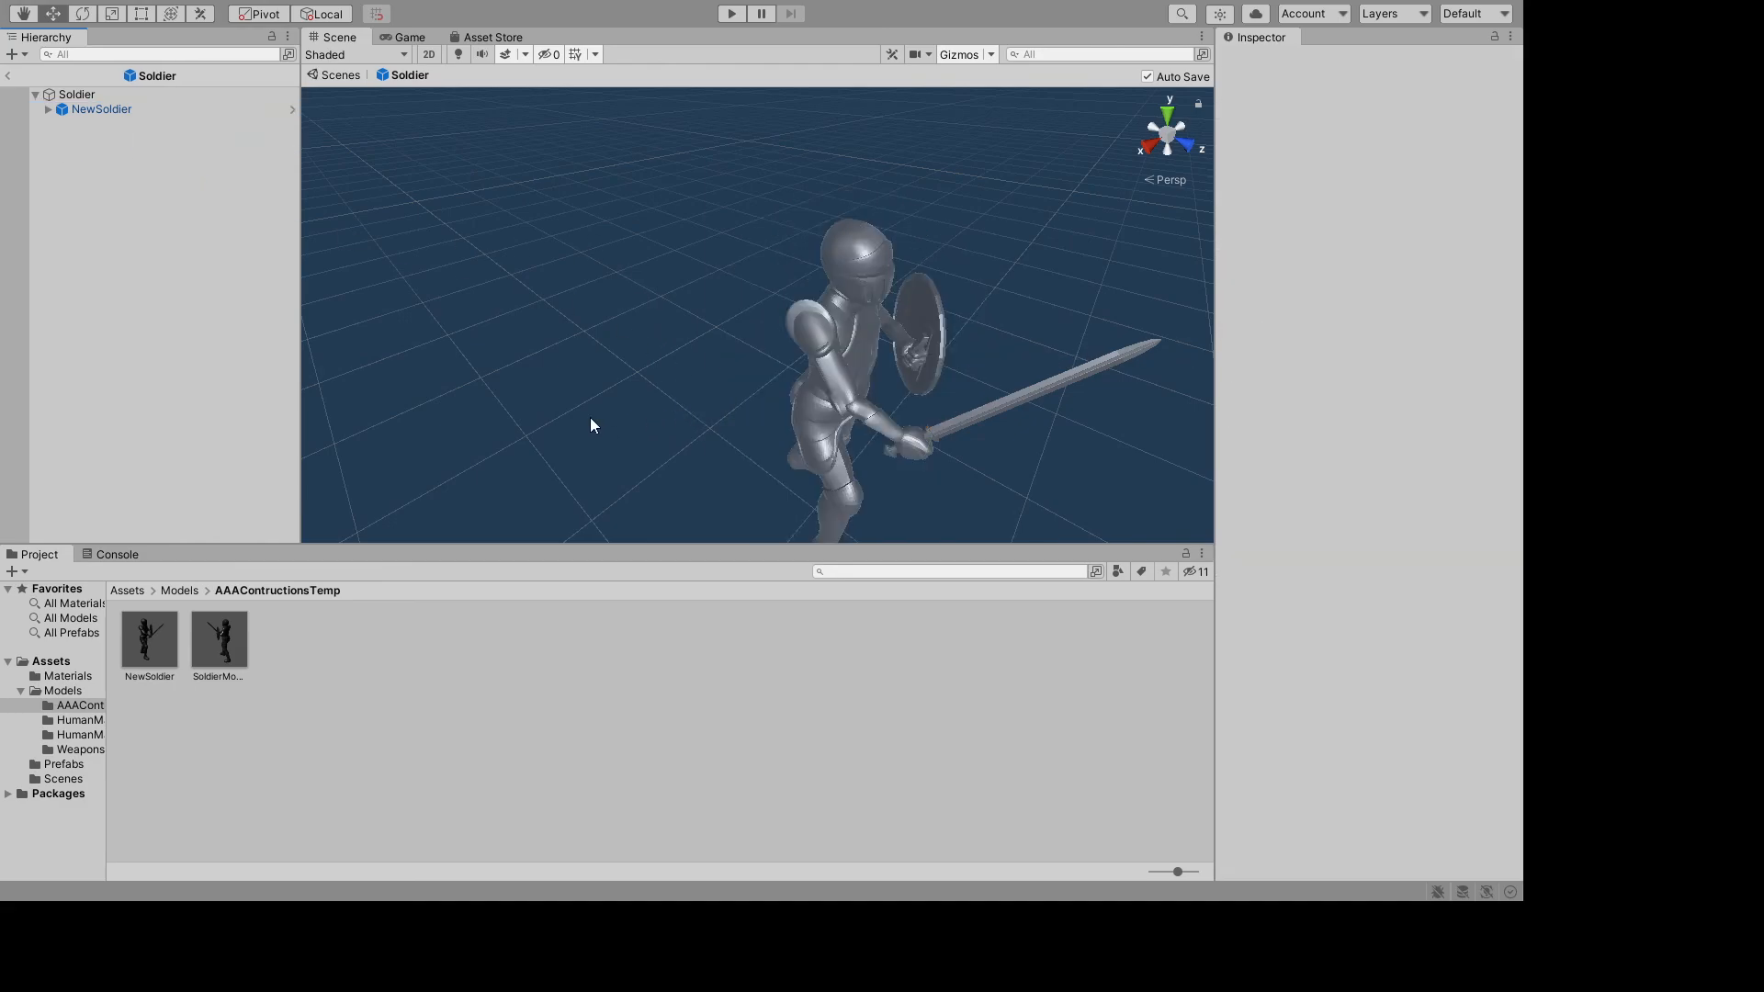
{"action": "left_click_drag", "start_coordinate": [582, 405], "coordinate": [780, 382], "text": "alt"}
{"action": "left_click", "coordinate": [8, 78]}
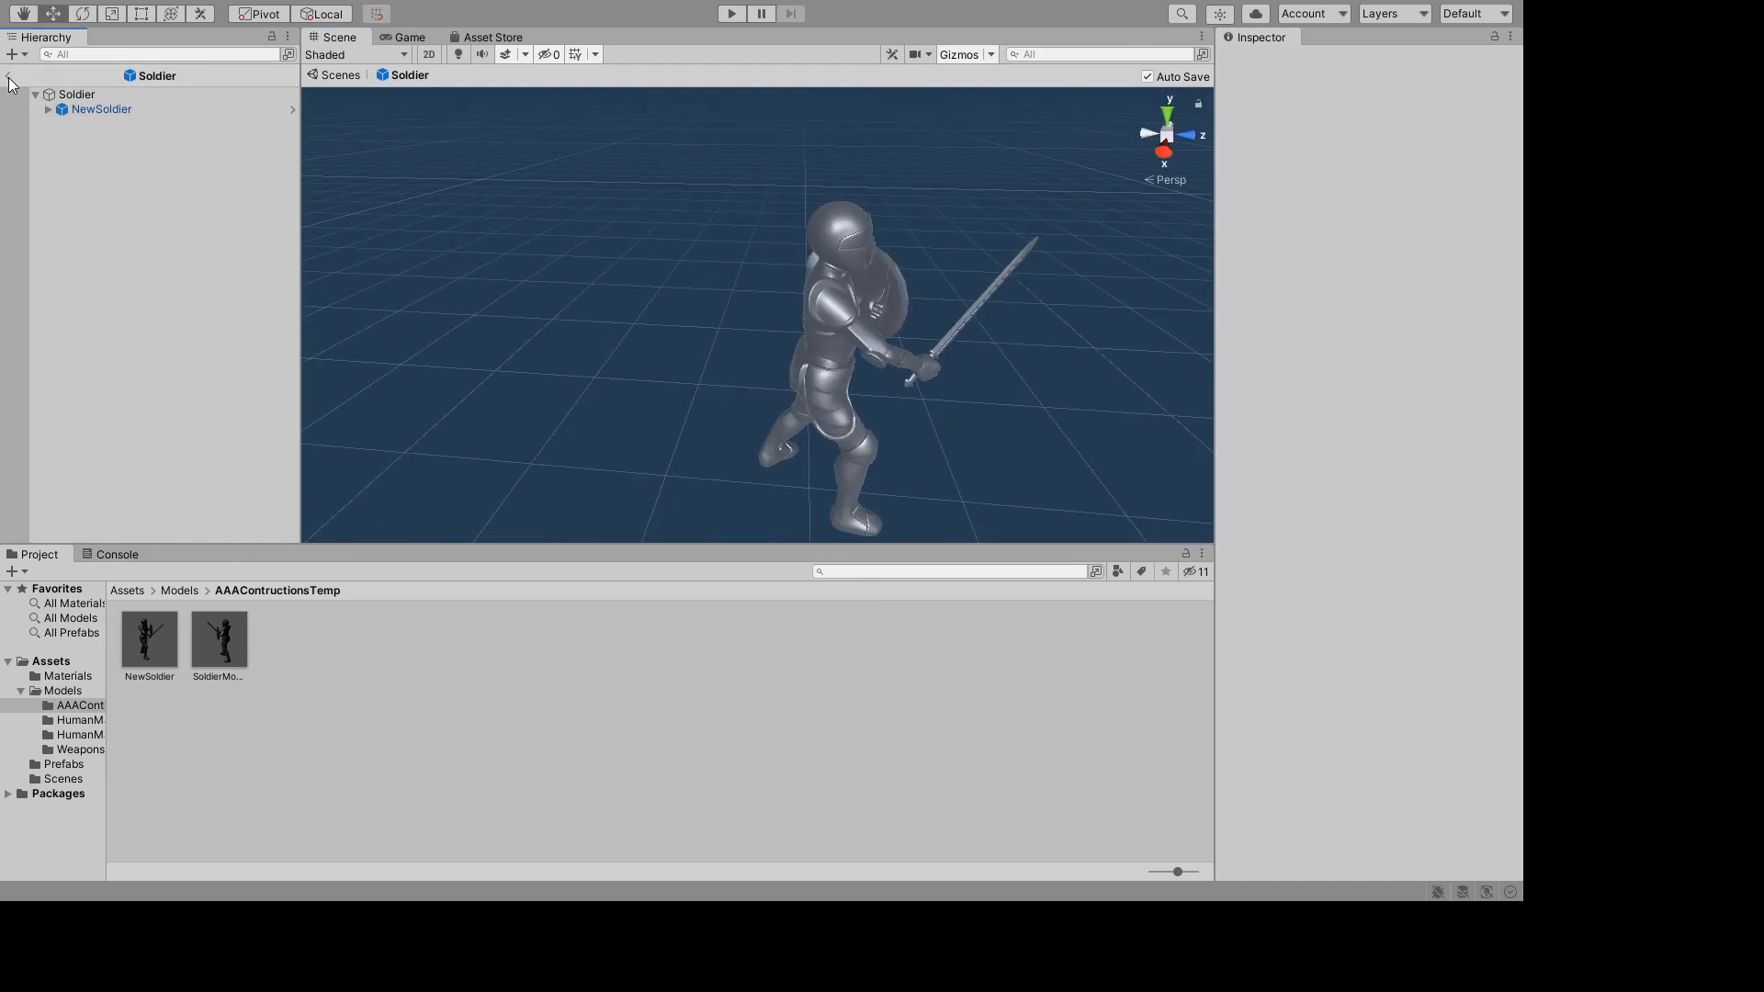
- Examine the three squads in the scene from several angles to check the soldier model on their instances
{"action": "left_click_drag", "start_coordinate": [648, 362], "coordinate": [905, 387], "text": "alt"}
{"action": "scroll", "coordinate": [784, 301], "scroll_direction": "up", "scroll_amount": 3}
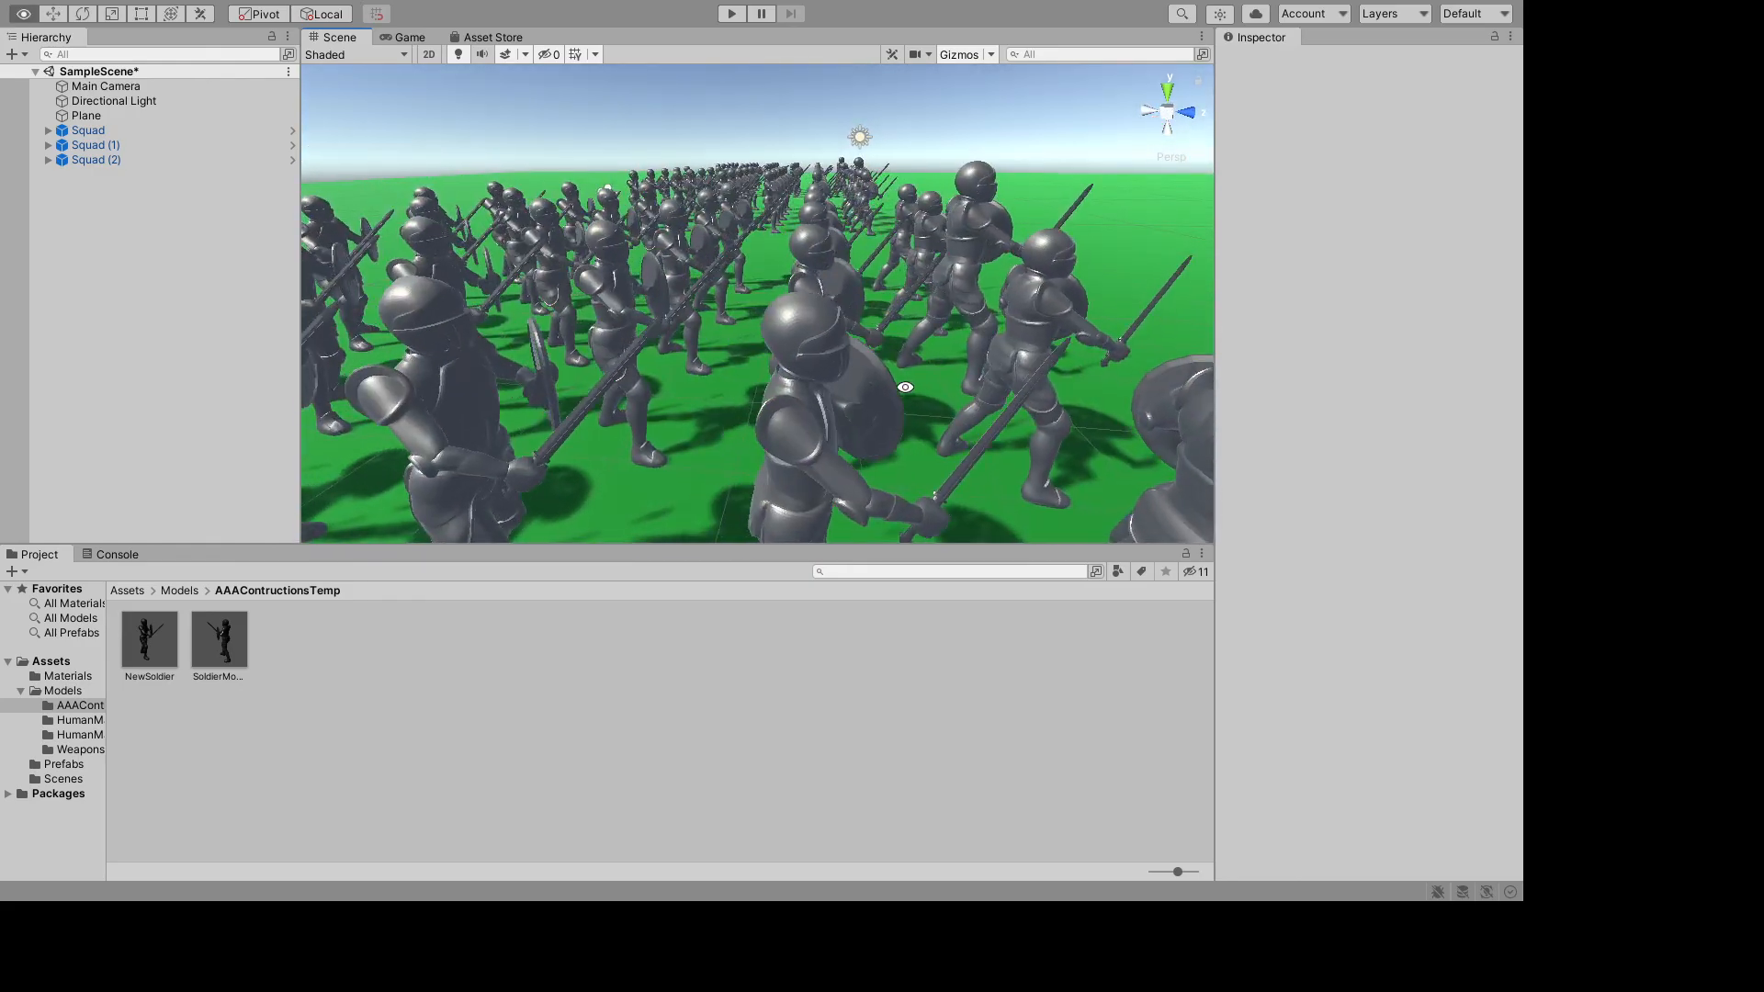
{"action": "scroll", "coordinate": [905, 387], "scroll_direction": "up", "scroll_amount": 4}
{"action": "left_click_drag", "start_coordinate": [873, 367], "coordinate": [284, 465], "text": "alt"}
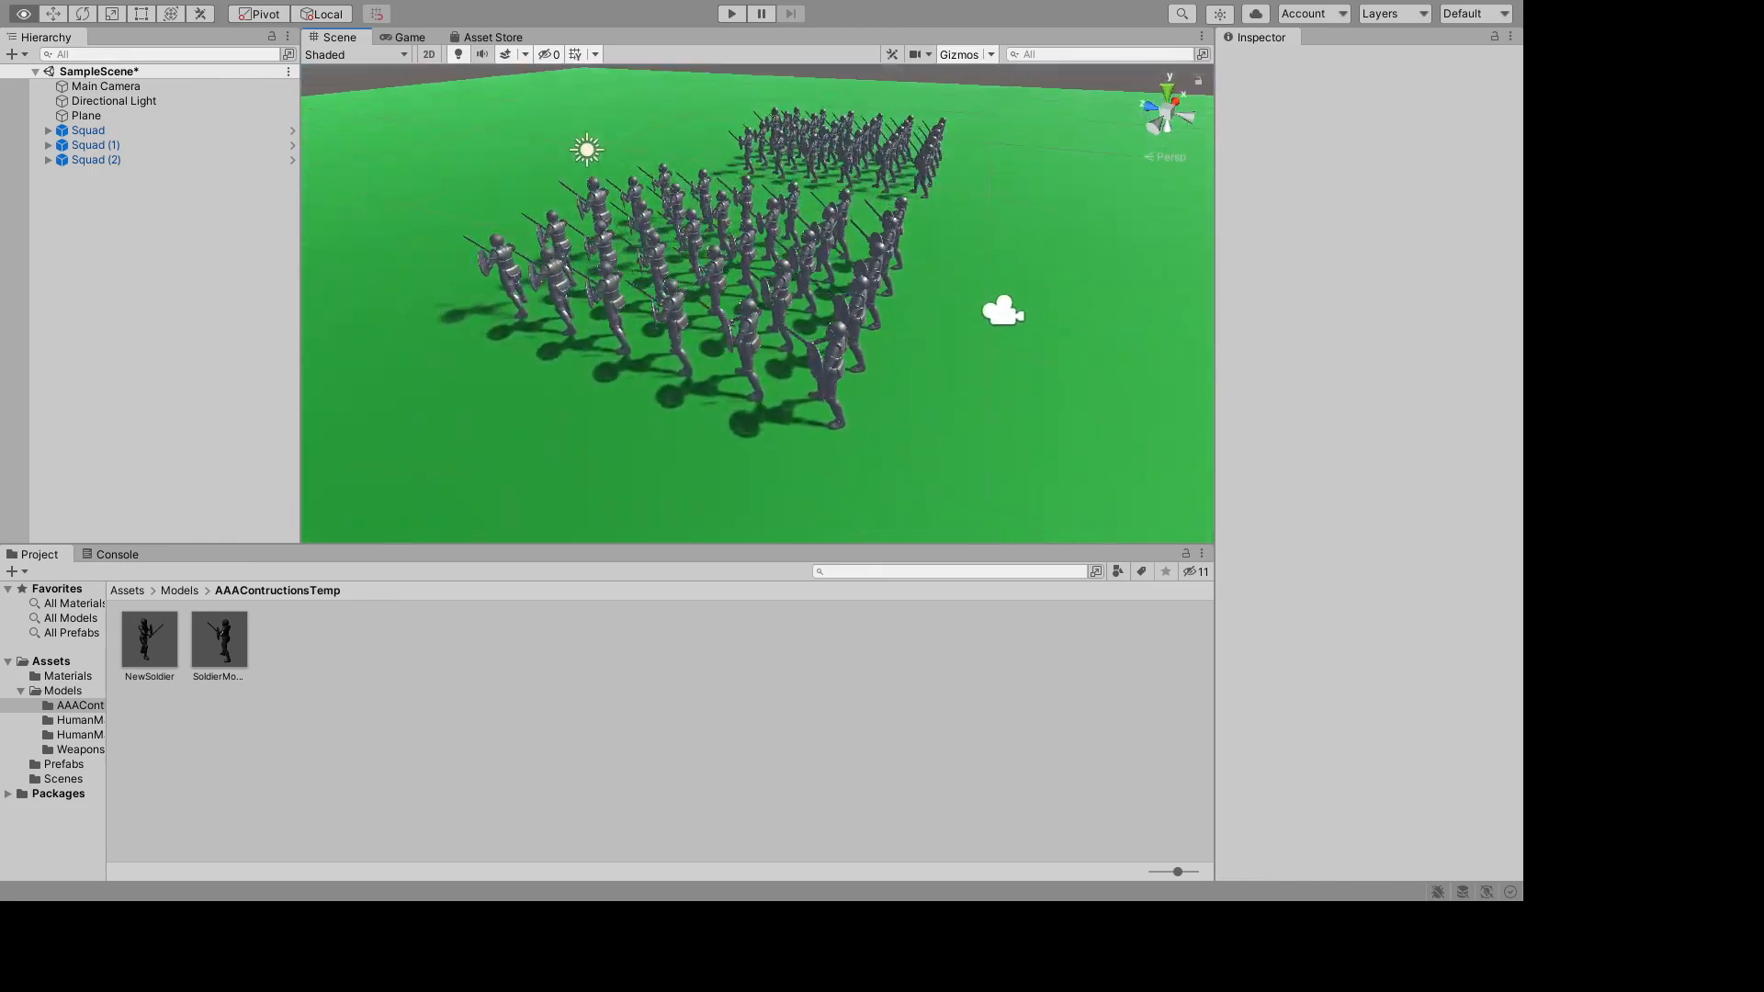
{"action": "left_click_drag", "start_coordinate": [18, 478], "coordinate": [1307, 459], "text": "alt"}
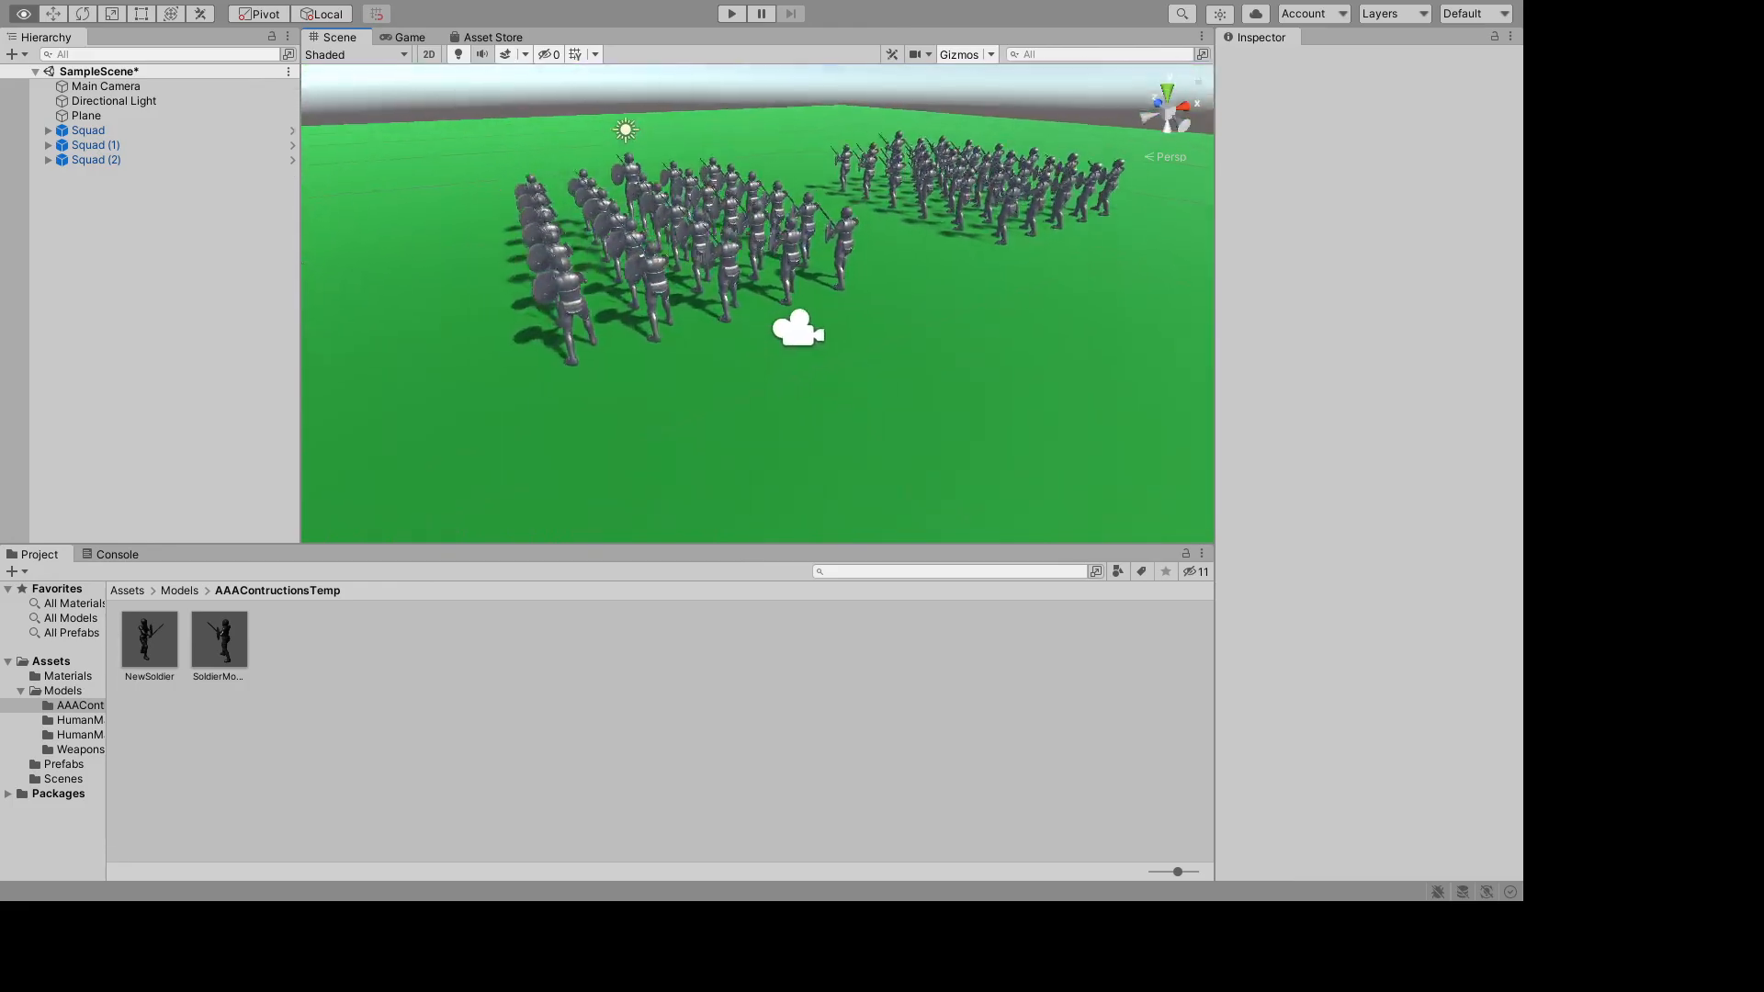
{"action": "left_click_drag", "start_coordinate": [974, 431], "coordinate": [1139, 322], "text": "alt"}
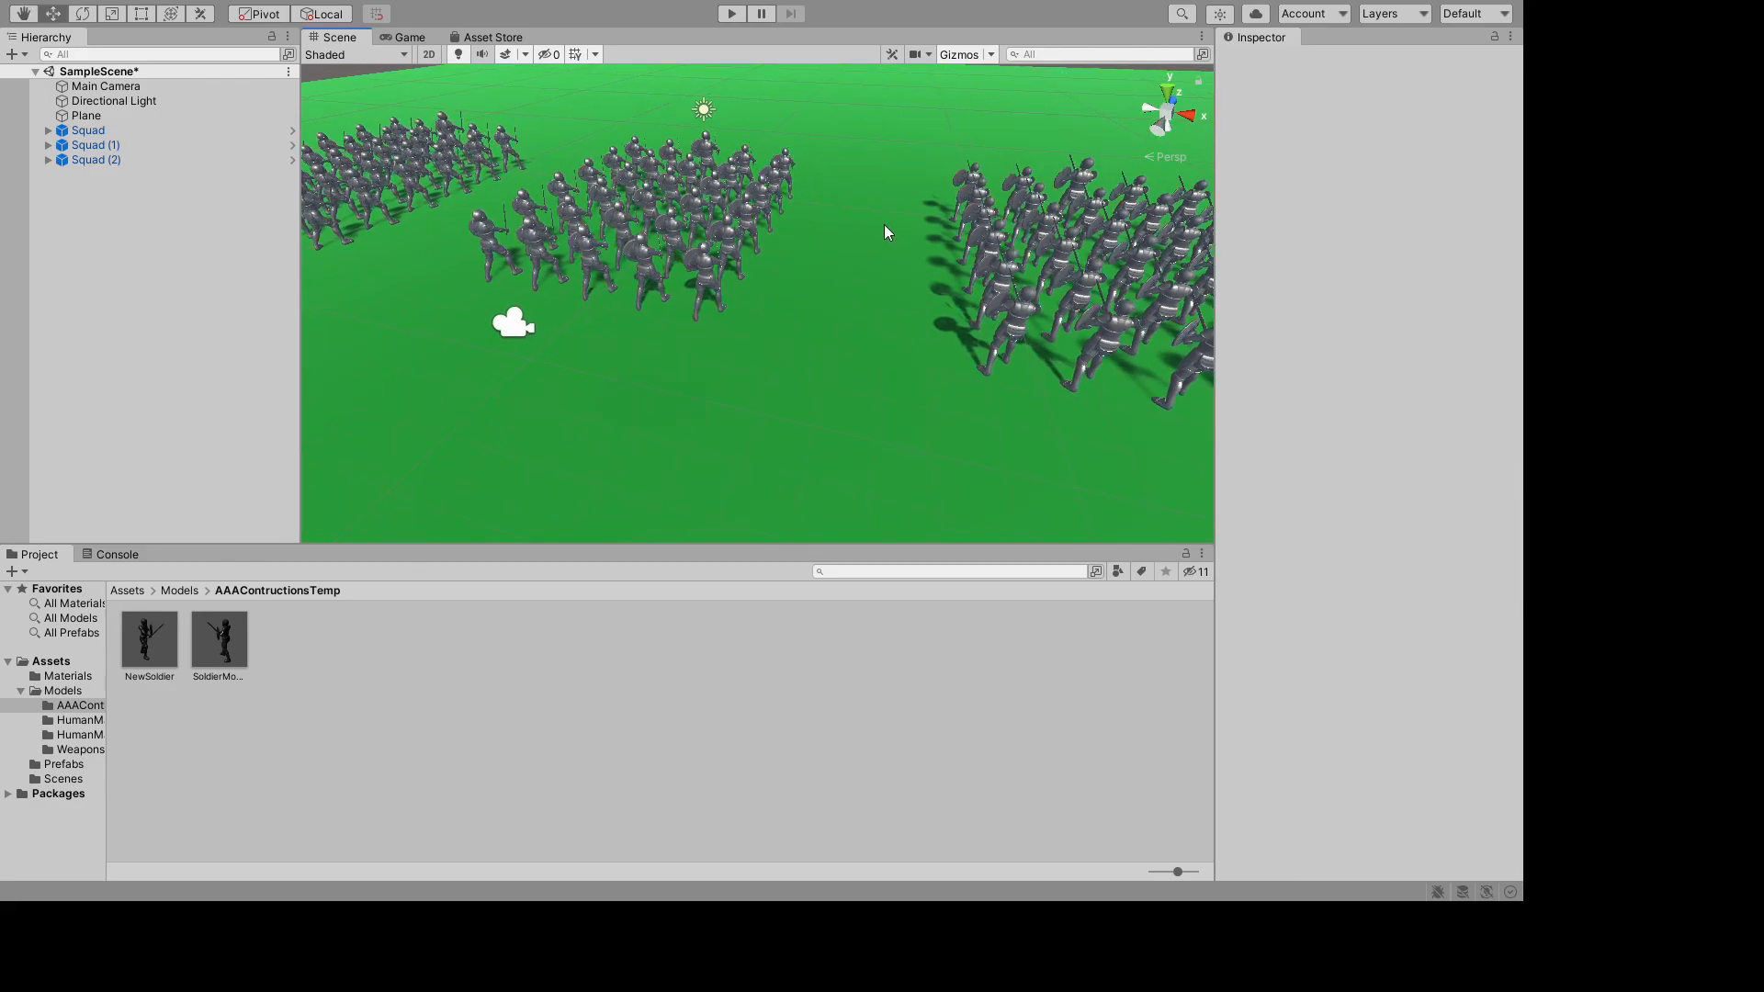
{"action": "left_click_drag", "start_coordinate": [884, 232], "coordinate": [836, 312], "text": "alt"}
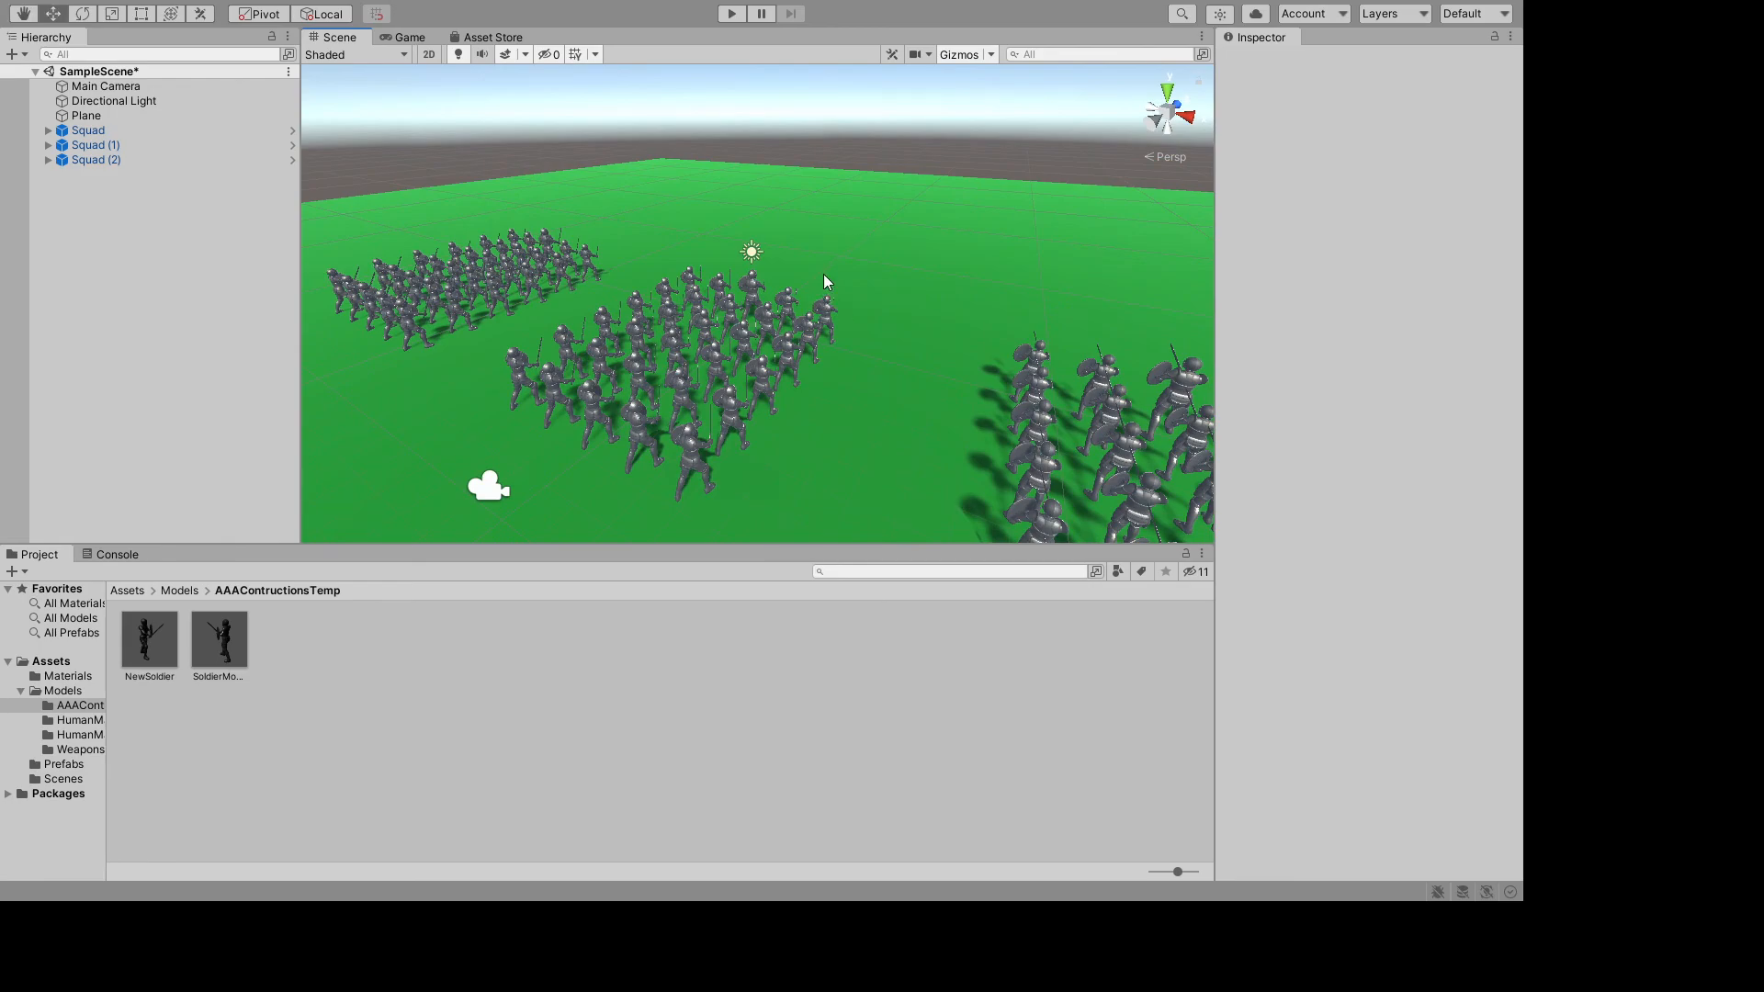